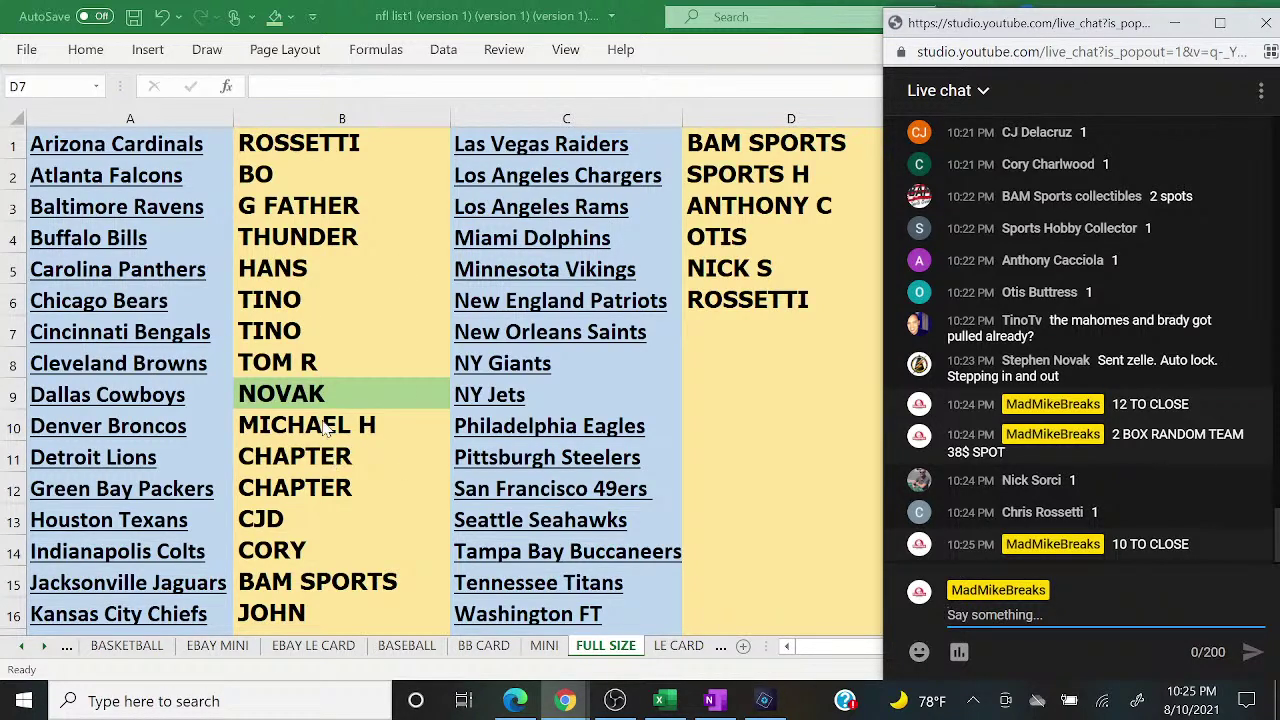
pyautogui.click(307, 368)
pyautogui.click(276, 14)
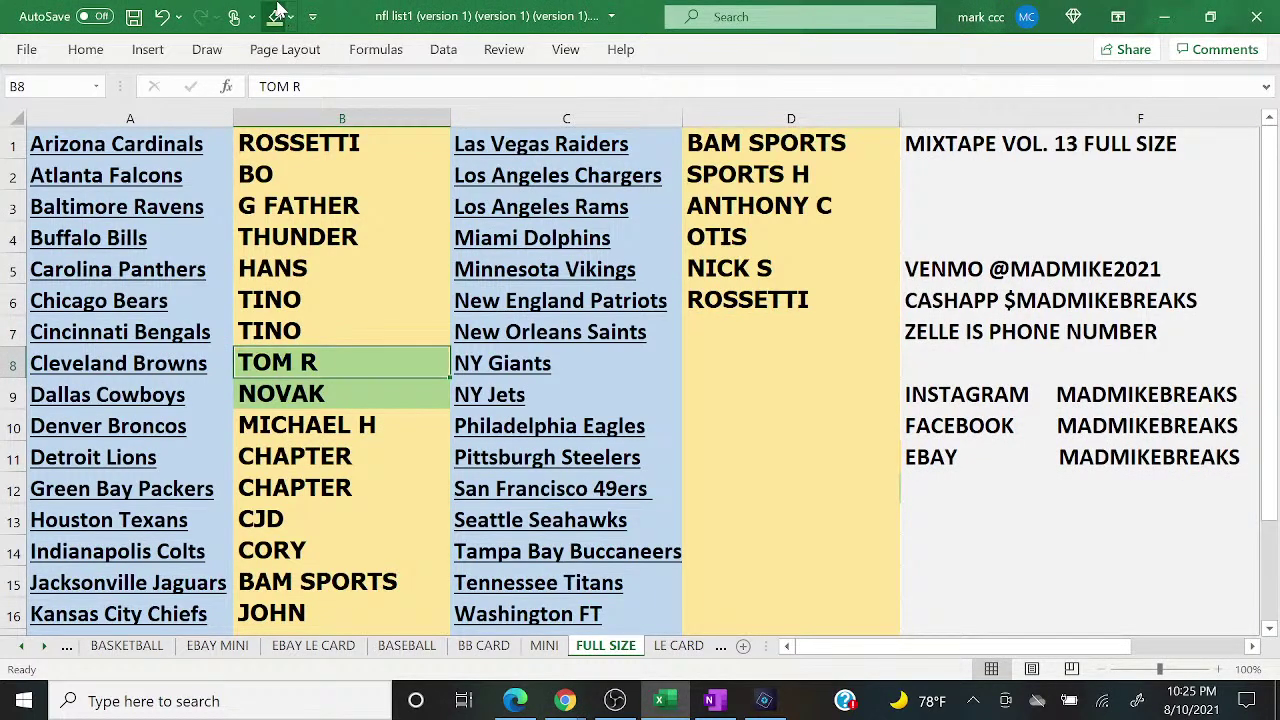
pyautogui.press('Down')
pyautogui.press('Down')
pyautogui.press('Down')
pyautogui.press('Down')
pyautogui.press('Down')
pyautogui.press('Down')
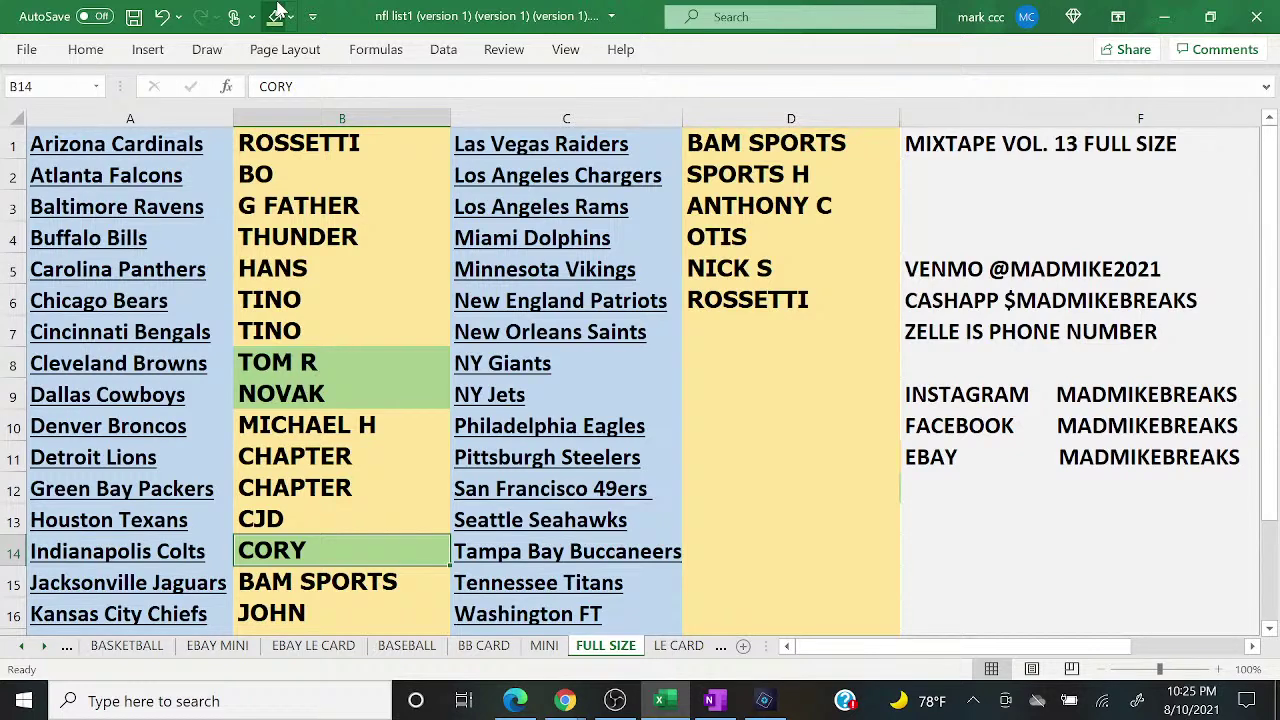
pyautogui.press('Up')
pyautogui.press('Up')
pyautogui.press('Up')
pyautogui.press('Up')
pyautogui.press('Up')
pyautogui.press('Up')
pyautogui.press('Up')
pyautogui.press('Up')
pyautogui.press('Up')
pyautogui.press('Up')
pyautogui.press('Up')
pyautogui.press('Up')
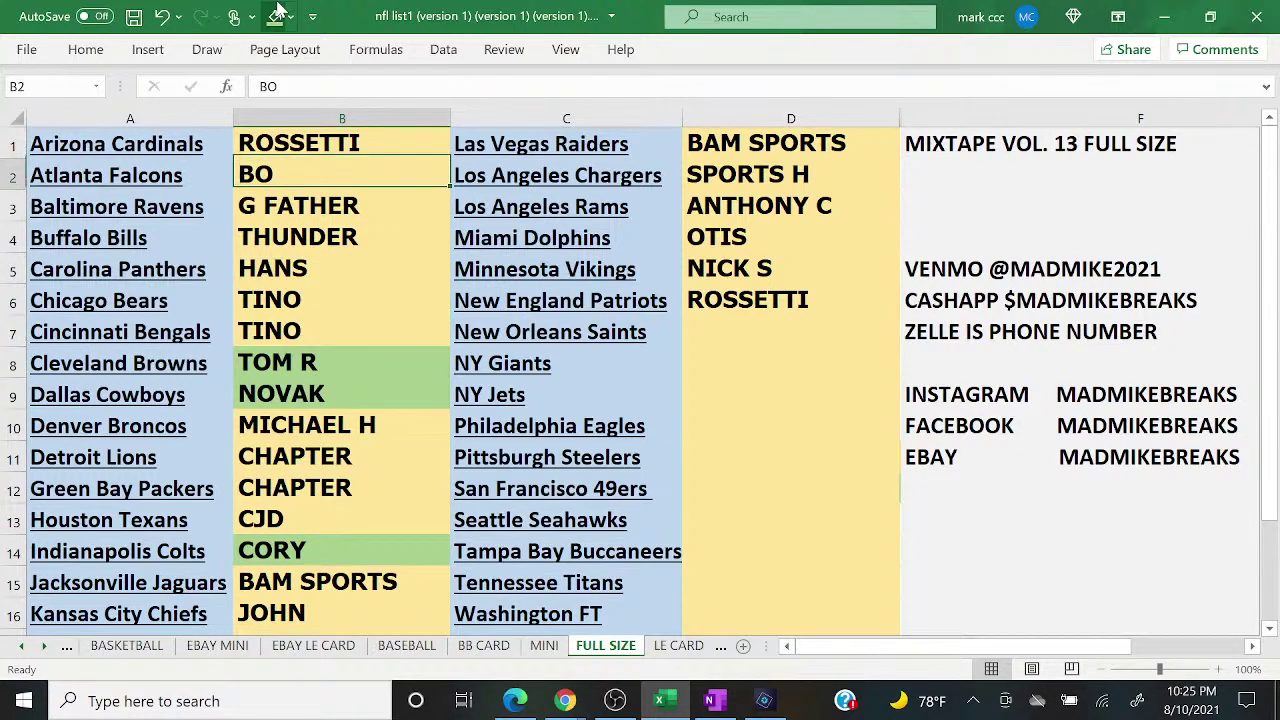
pyautogui.click(278, 14)
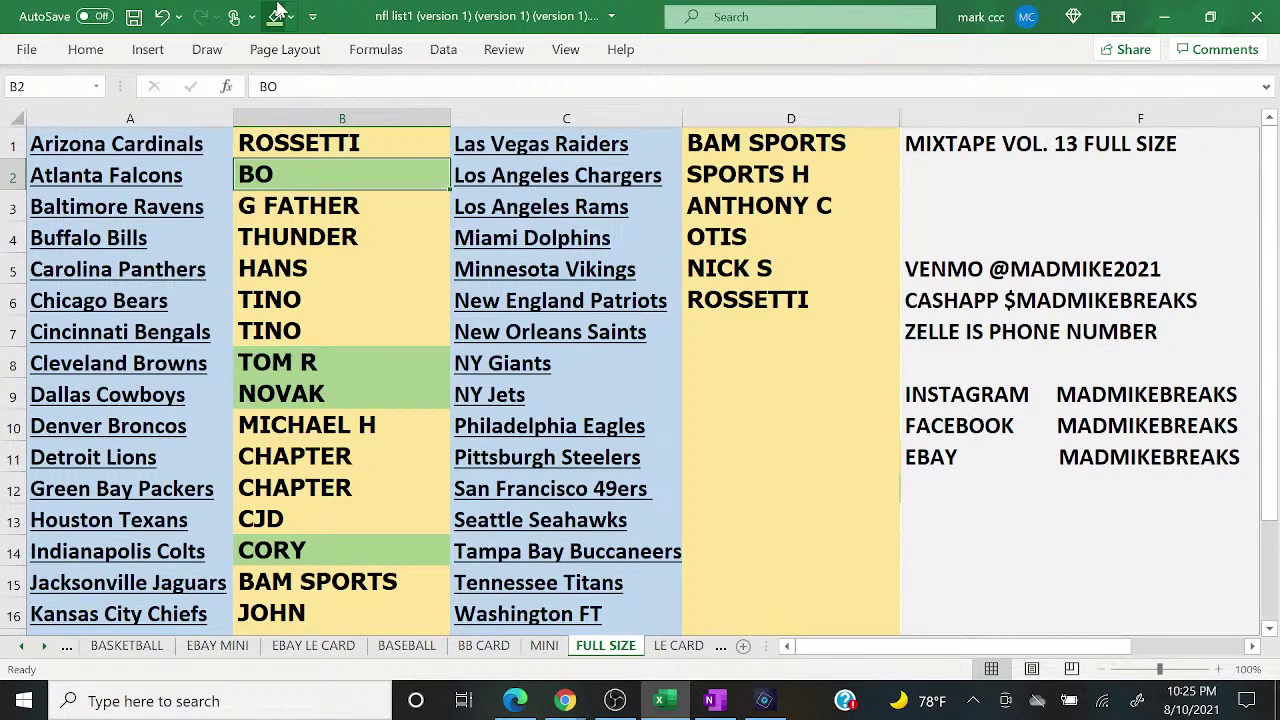
pyautogui.press('Down')
pyautogui.press('Down')
pyautogui.press('Down')
pyautogui.press('Down')
pyautogui.press('Down')
pyautogui.press('Down')
pyautogui.press('Down')
pyautogui.press('Down')
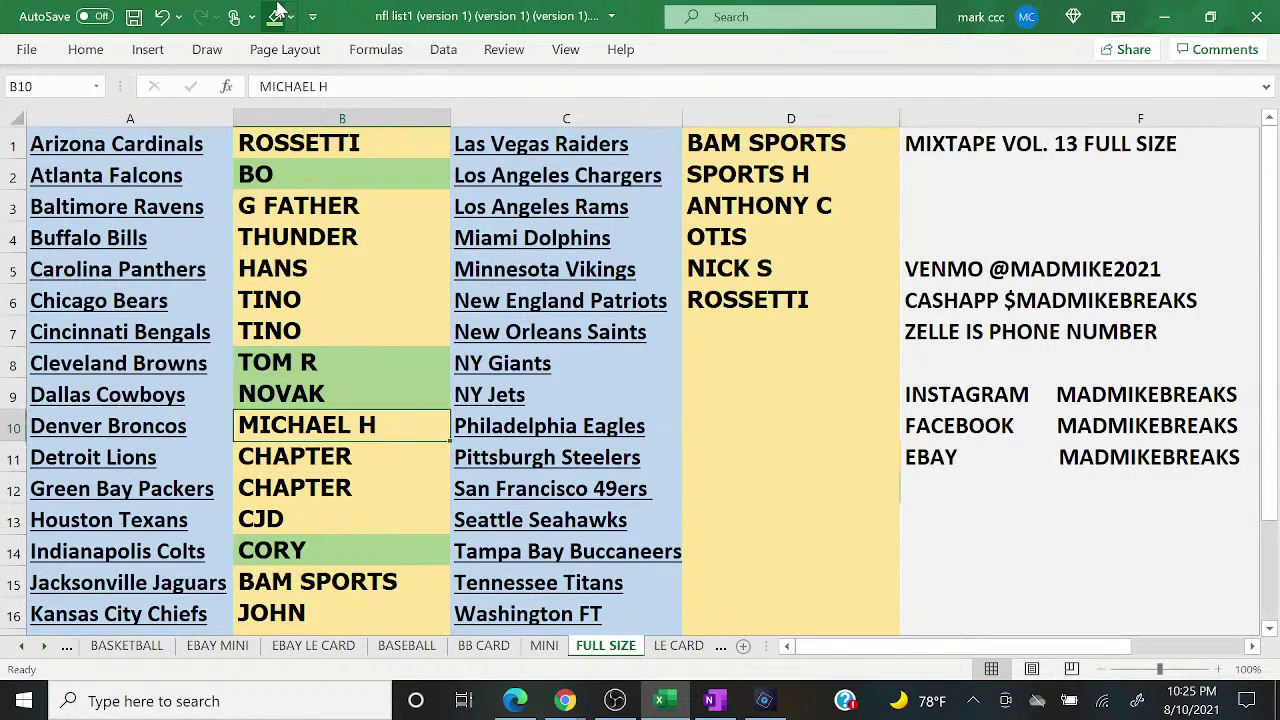
pyautogui.click(279, 14)
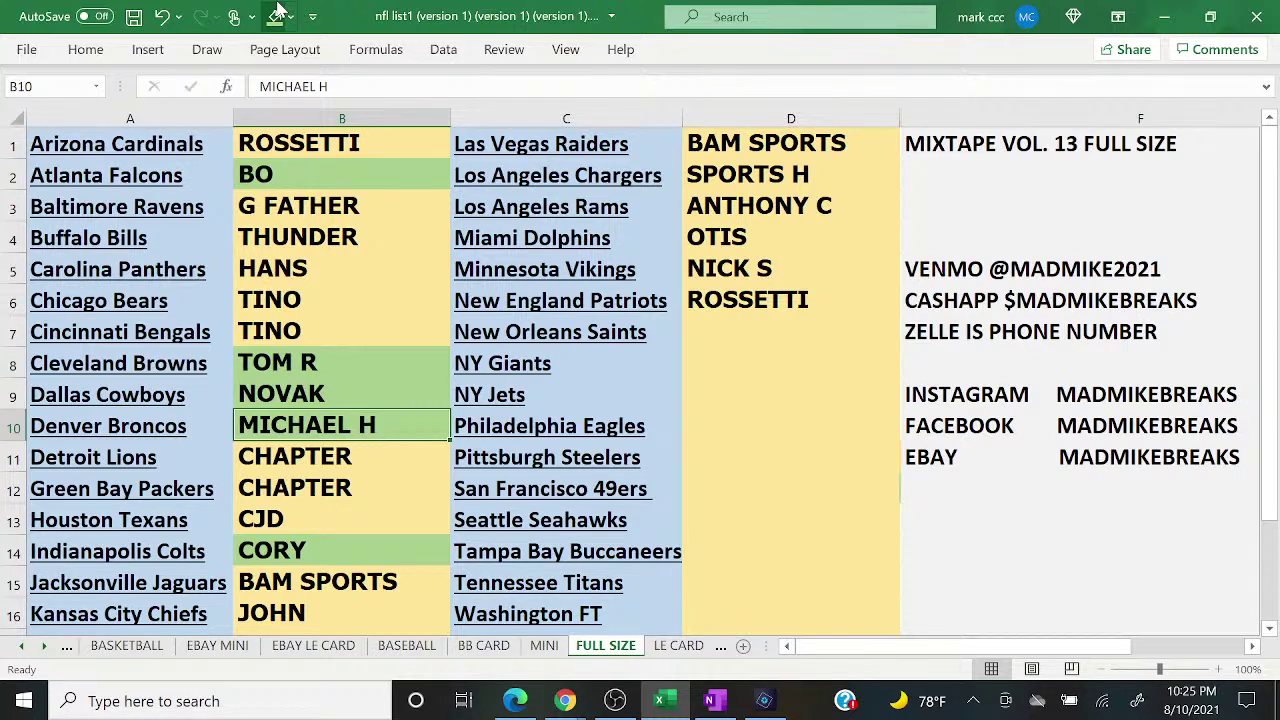
pyautogui.press('Down')
pyautogui.press('Down')
pyautogui.press('Down')
pyautogui.press('Down')
pyautogui.press('Down')
pyautogui.press('Down')
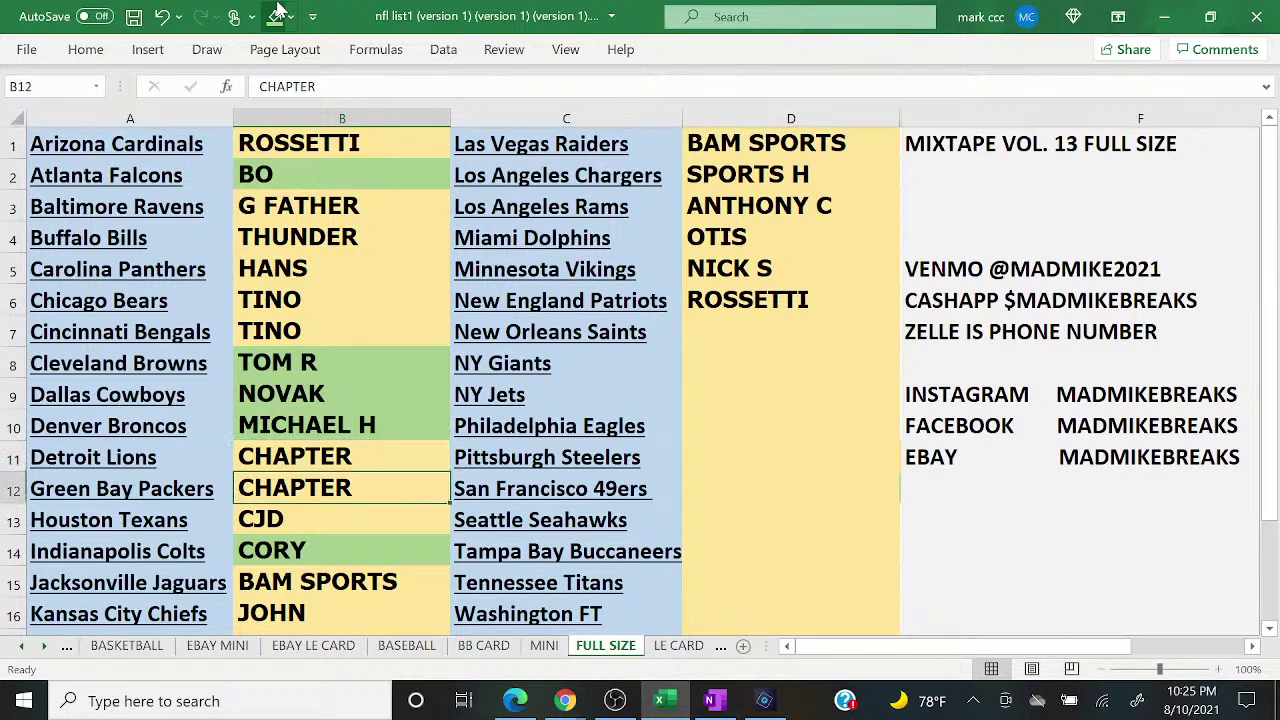
pyautogui.click(279, 14)
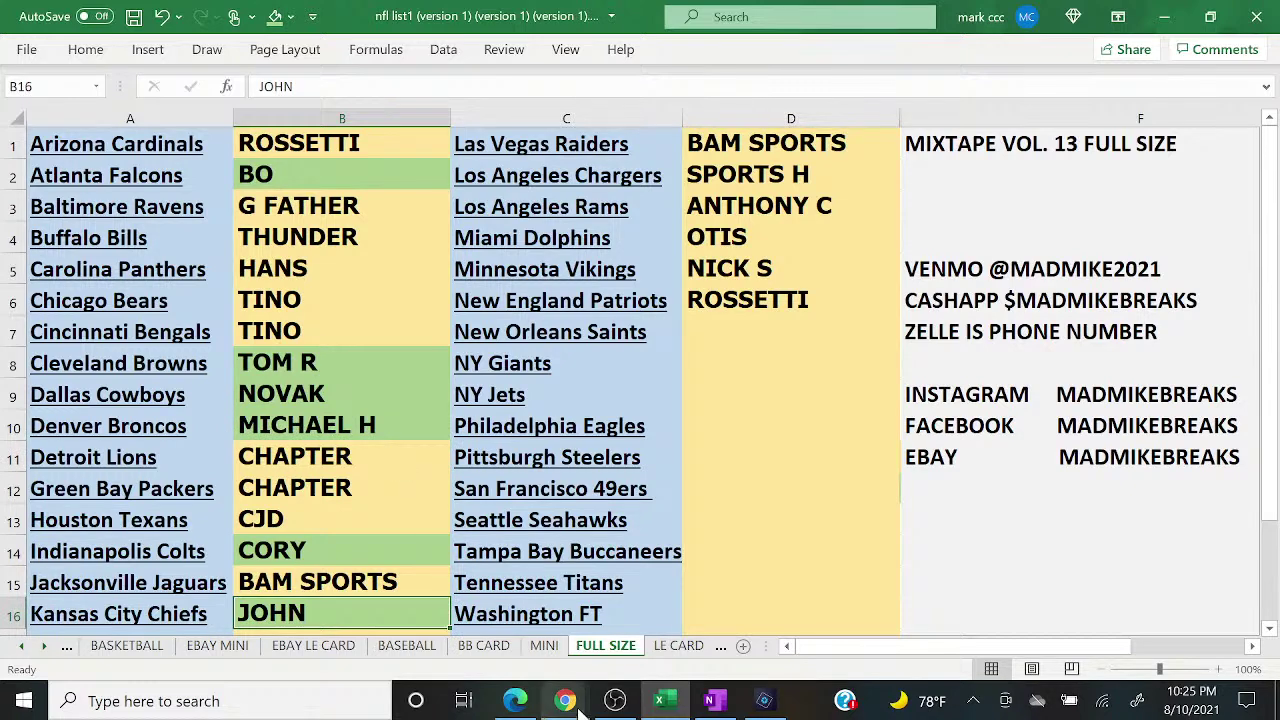
# Step: Check the YouTube live chat, then bring the Photoshop Elements helmet collage forward
pyautogui.moveTo(565, 700)
pyautogui.click(672, 592)
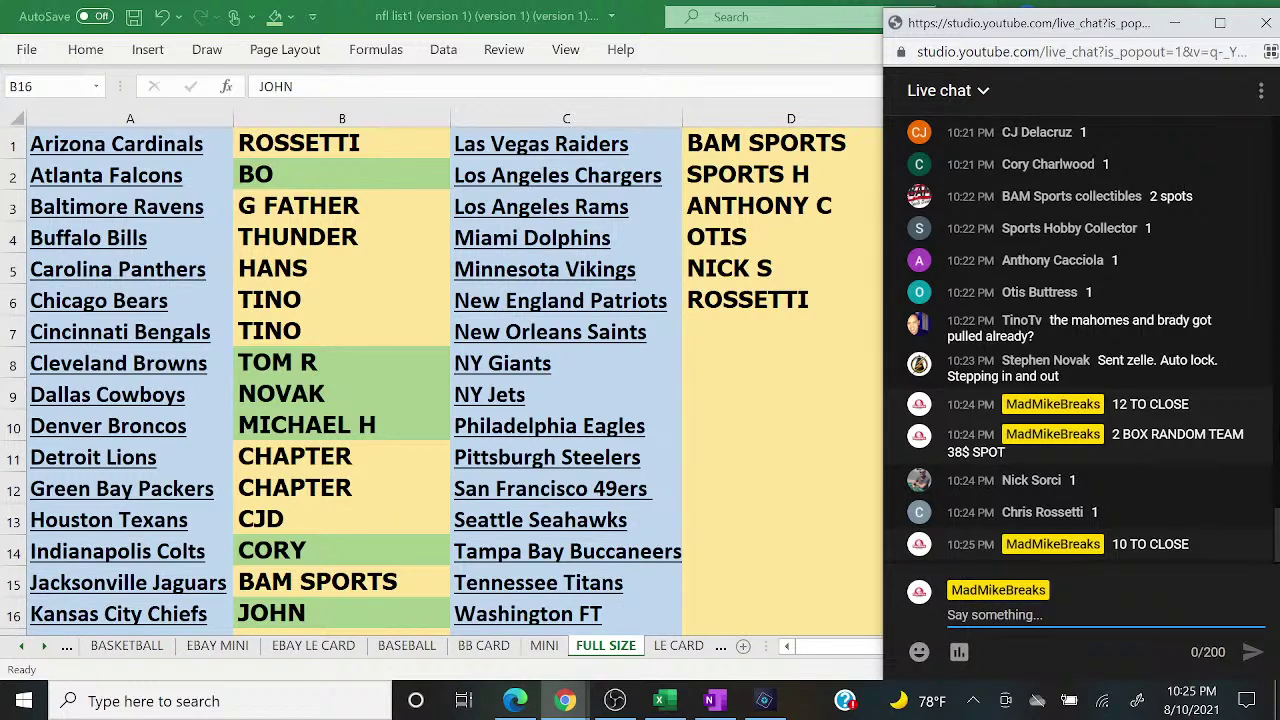
pyautogui.click(765, 706)
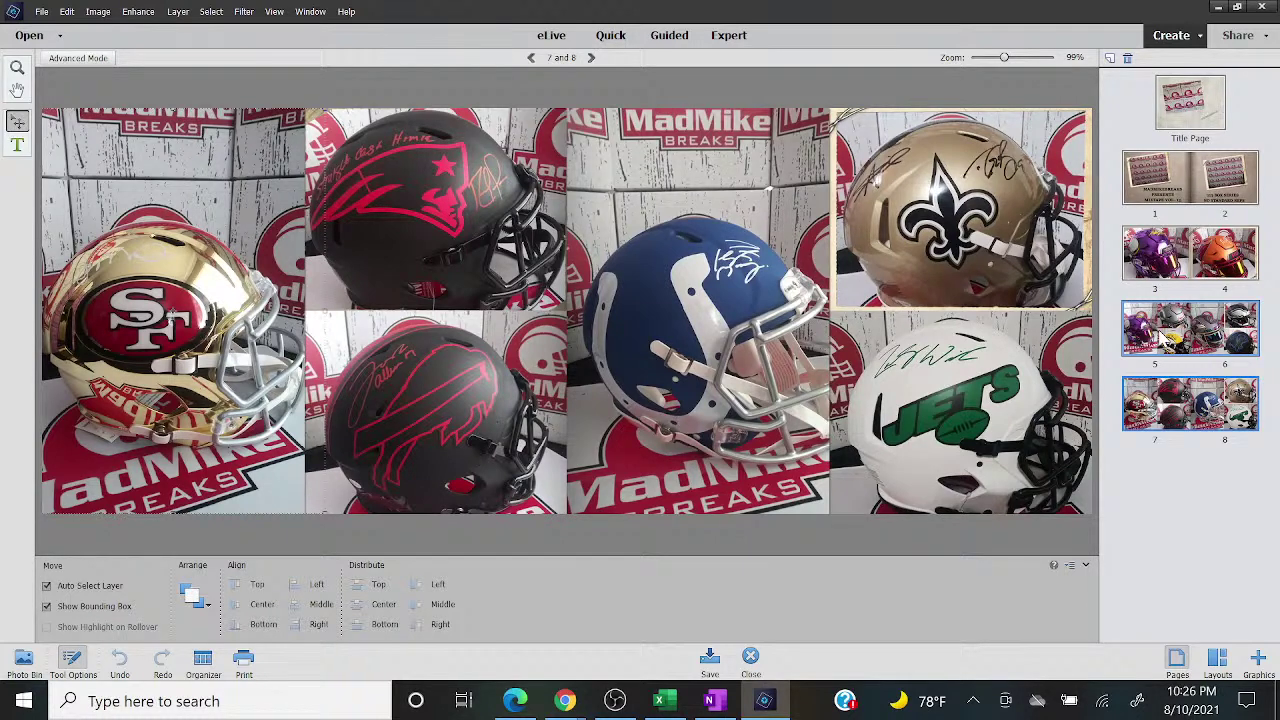
# Step: Page the helmet collage to pages 5–6 then 3–4, then return to Excel and the live chat
pyautogui.click(1163, 335)
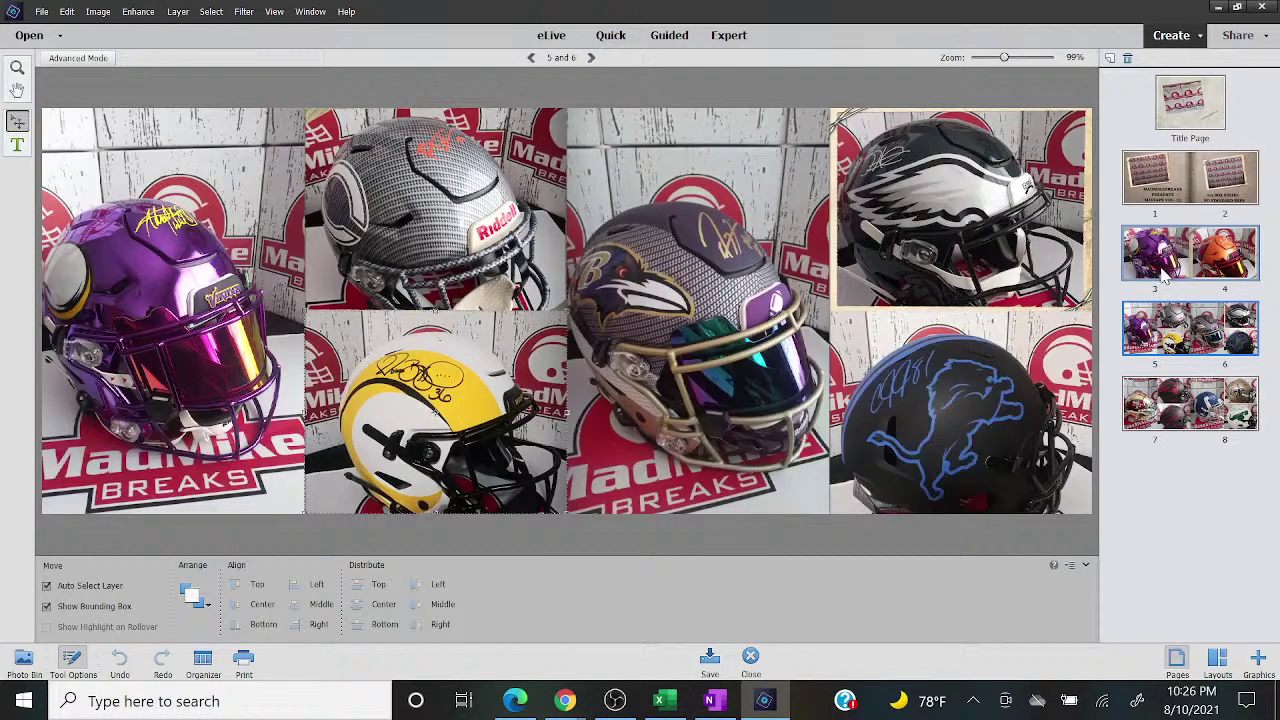
pyautogui.click(1163, 275)
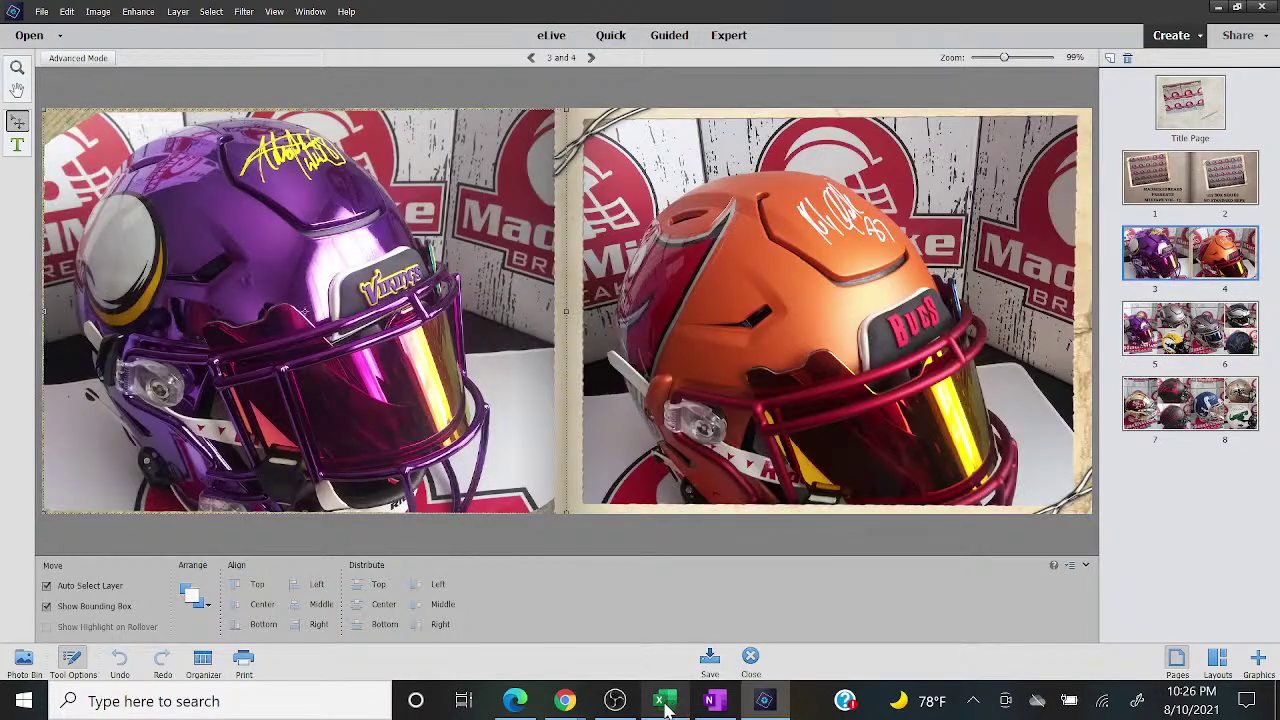
pyautogui.click(659, 700)
pyautogui.moveTo(565, 700)
pyautogui.click(662, 615)
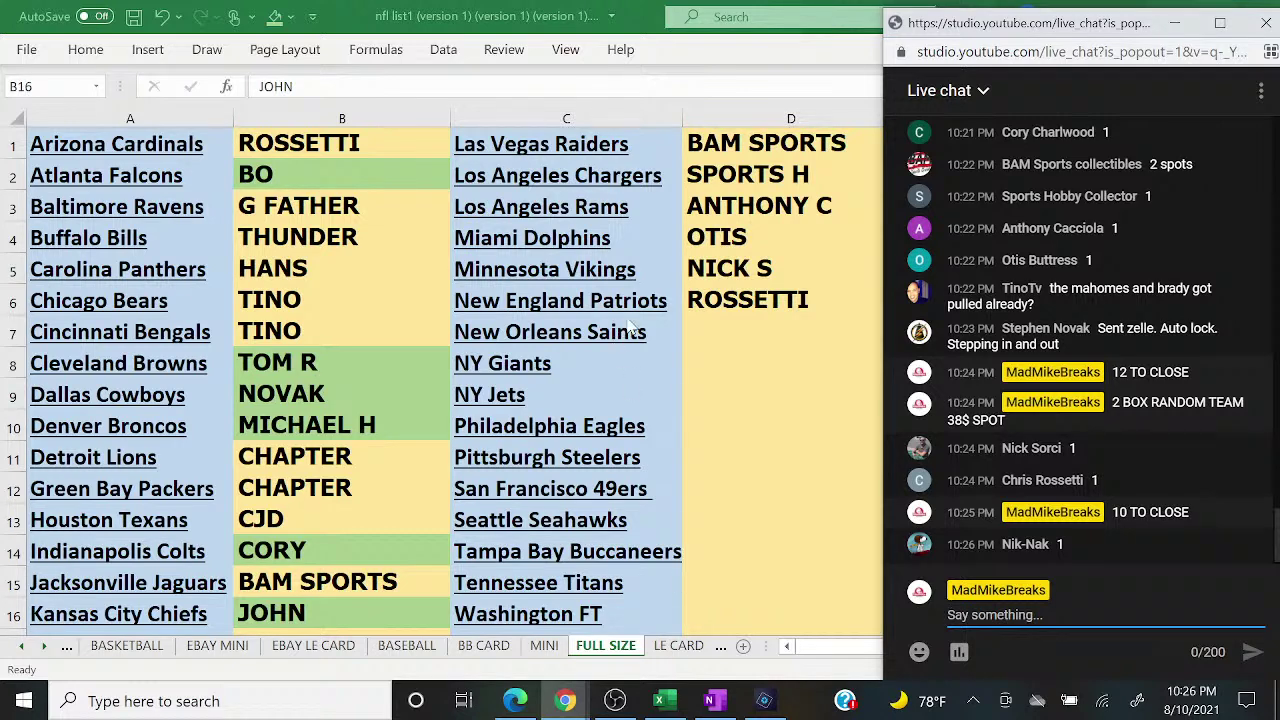
# Step: Enter NIK NAK in D7 and glance at the live chat before returning to Excel
pyautogui.click(709, 330)
pyautogui.write('NIK NAK')
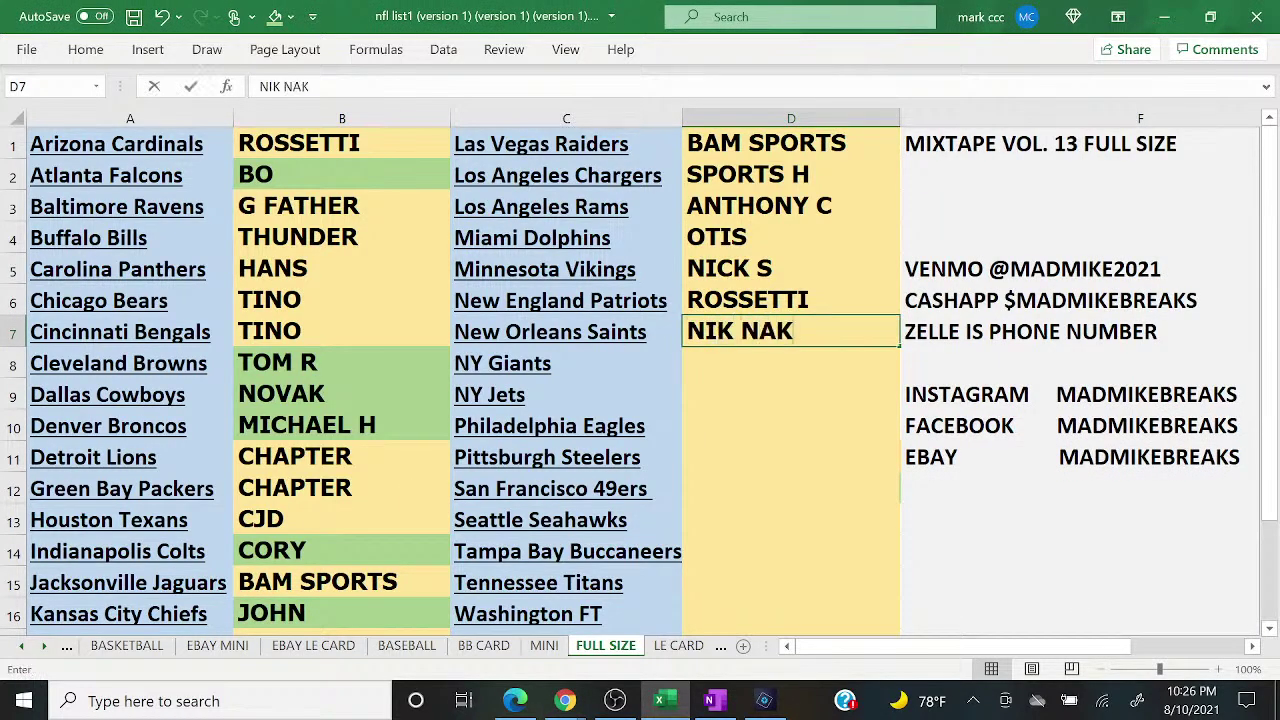
pyautogui.press('Return')
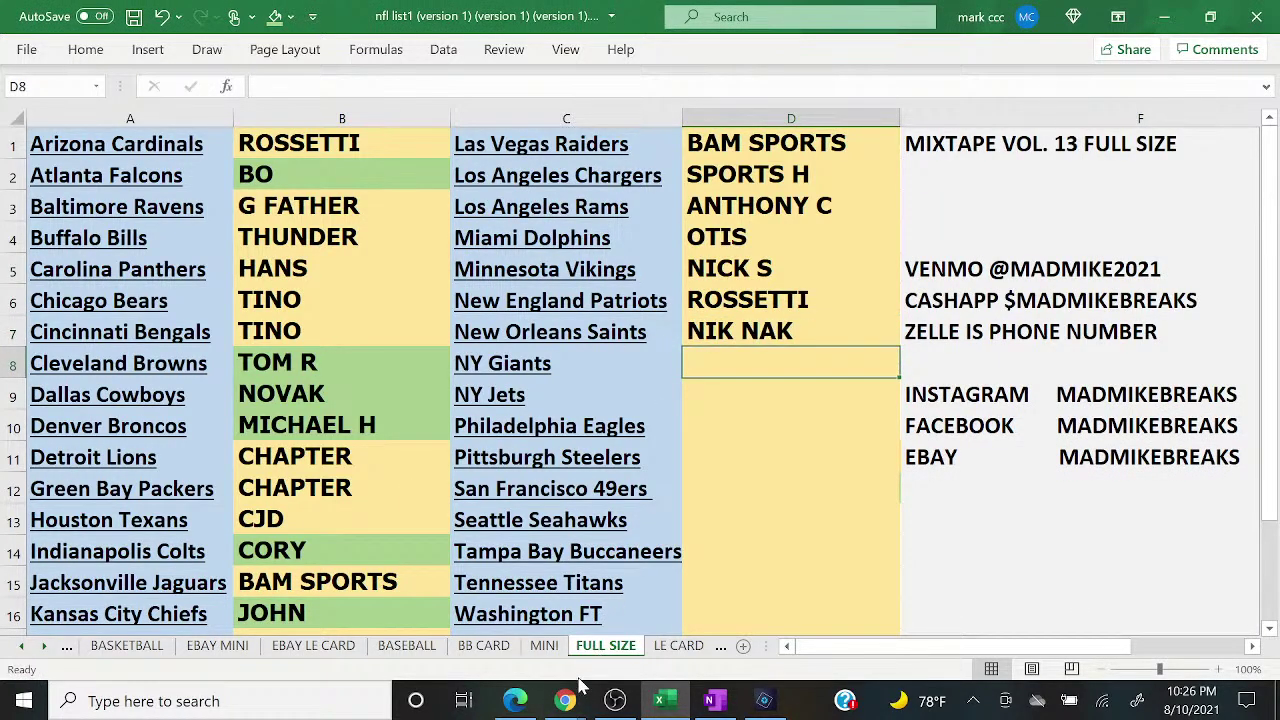
pyautogui.moveTo(565, 700)
pyautogui.click(676, 624)
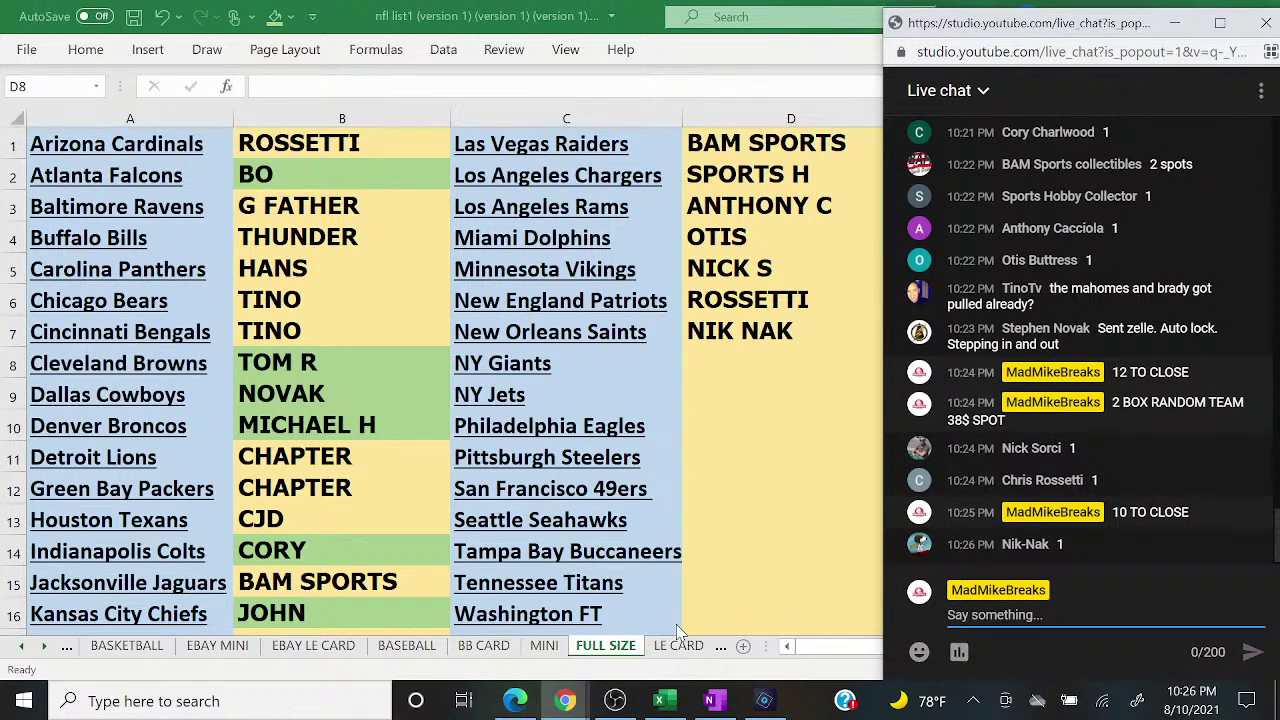
pyautogui.hotkey('alt', 'Tab')
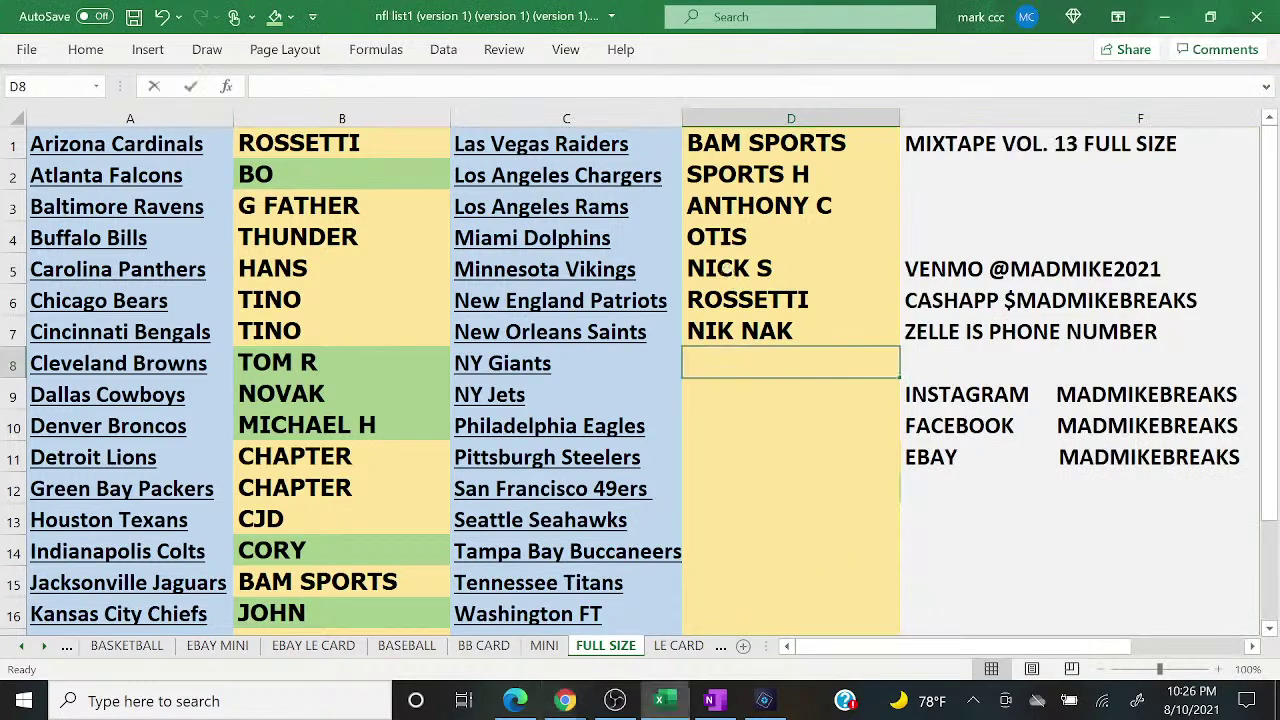
pyautogui.click(790, 268)
pyautogui.click(272, 17)
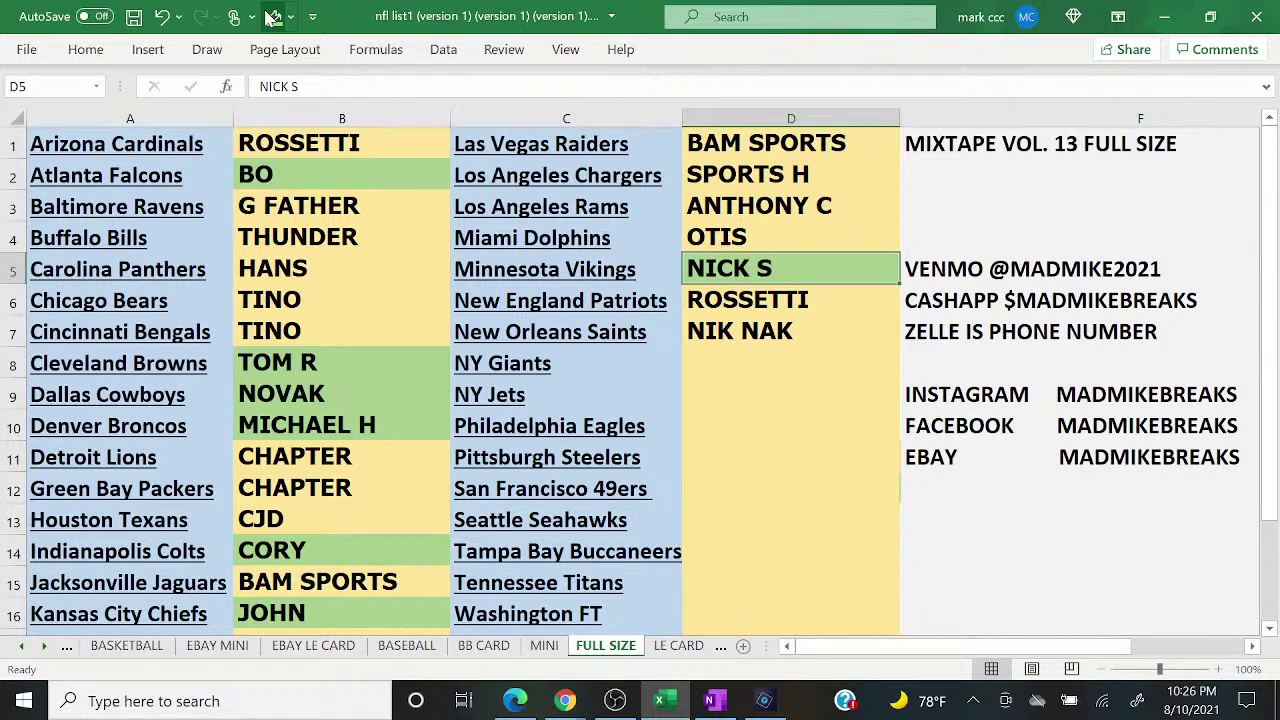
pyautogui.press('Left')
pyautogui.press('Left')
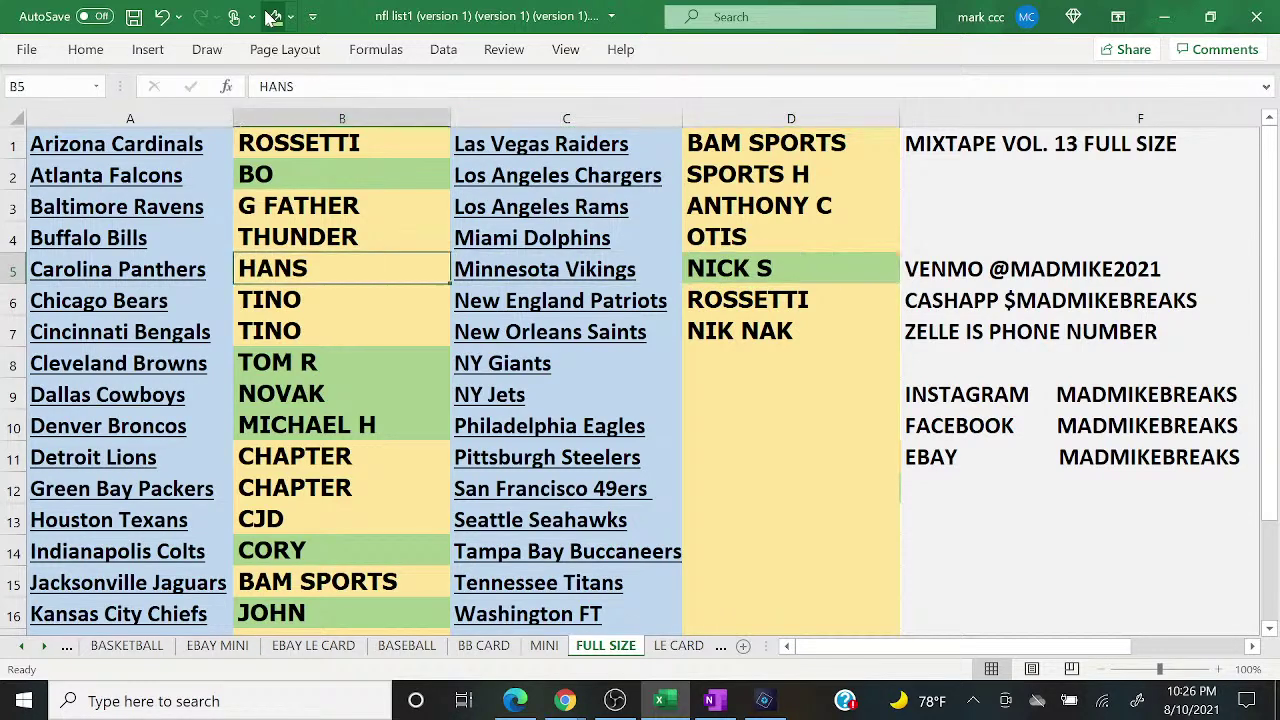
pyautogui.press('Down')
pyautogui.click(272, 17)
pyautogui.press('Down')
pyautogui.click(272, 17)
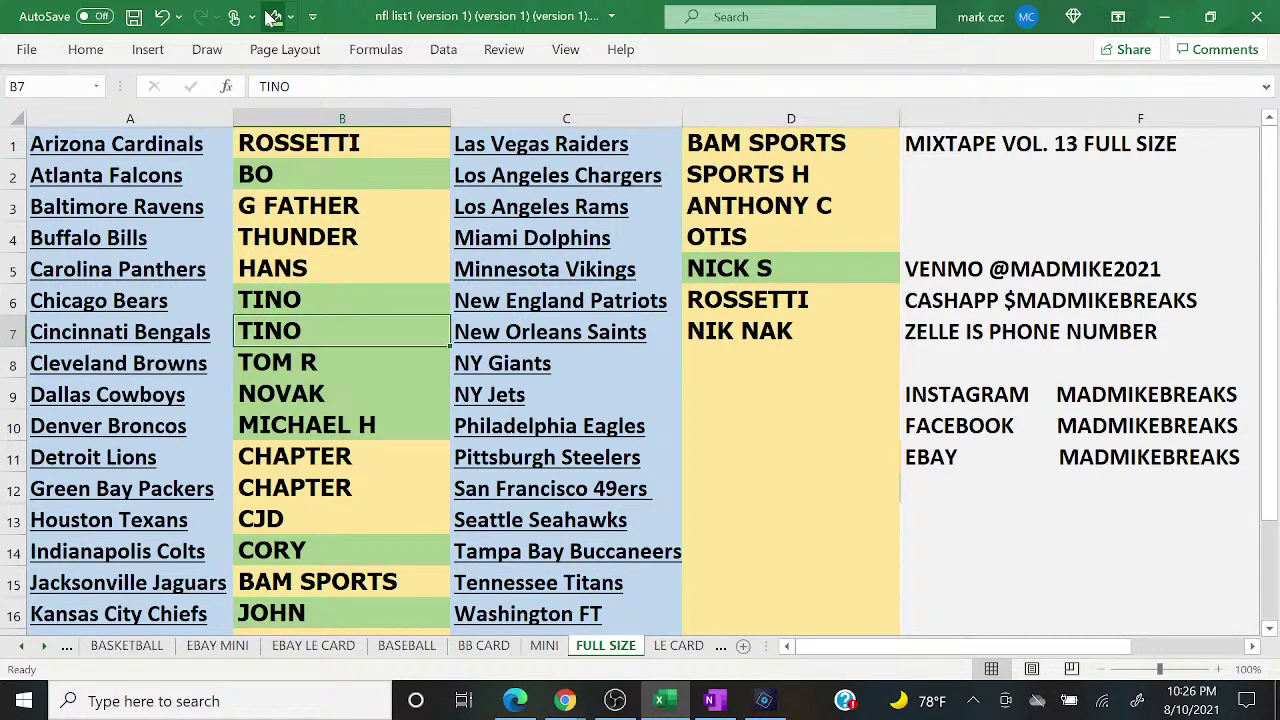
# Step: Shade ROSSETTI in B1 and D6 green, then bring the live chat forward
pyautogui.press('Up')
pyautogui.press('Up')
pyautogui.press('Up')
pyautogui.press('Up')
pyautogui.press('Up')
pyautogui.press('Up')
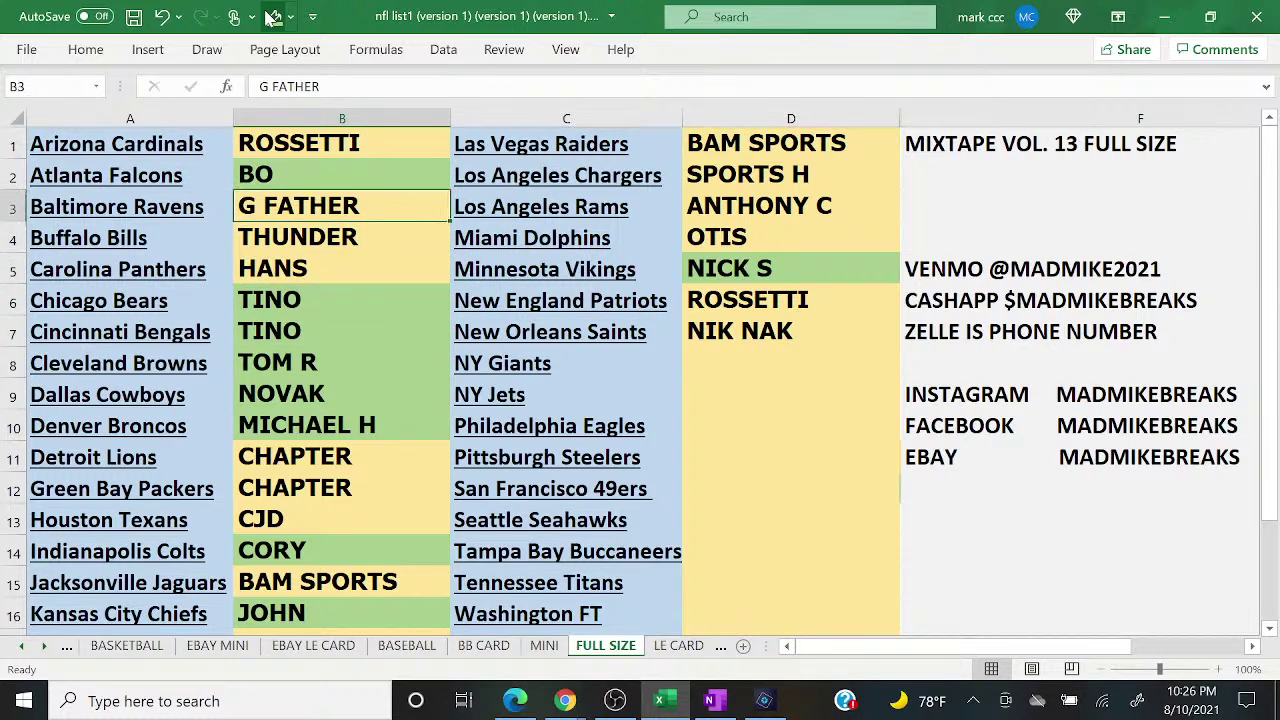
pyautogui.click(272, 17)
pyautogui.press('Right')
pyautogui.press('Right')
pyautogui.press('Down')
pyautogui.press('Down')
pyautogui.press('Down')
pyautogui.press('Down')
pyautogui.press('Down')
pyautogui.click(272, 17)
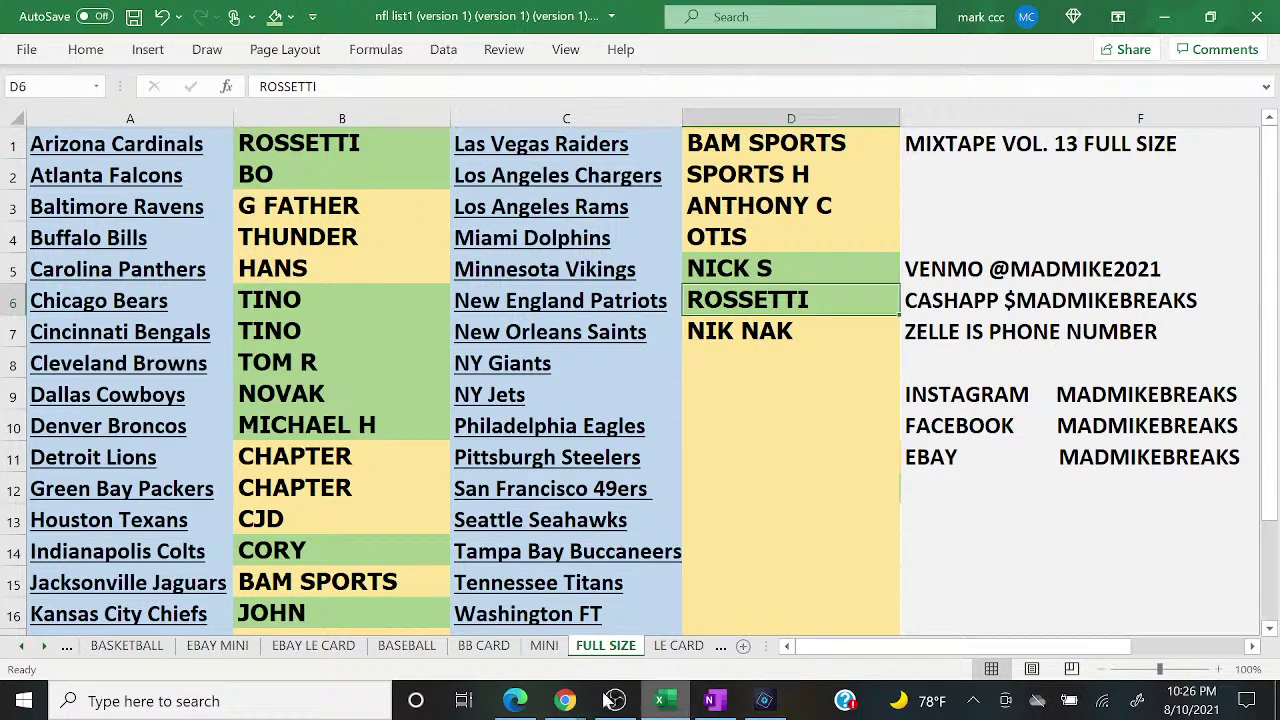
pyautogui.moveTo(567, 703)
pyautogui.click(668, 600)
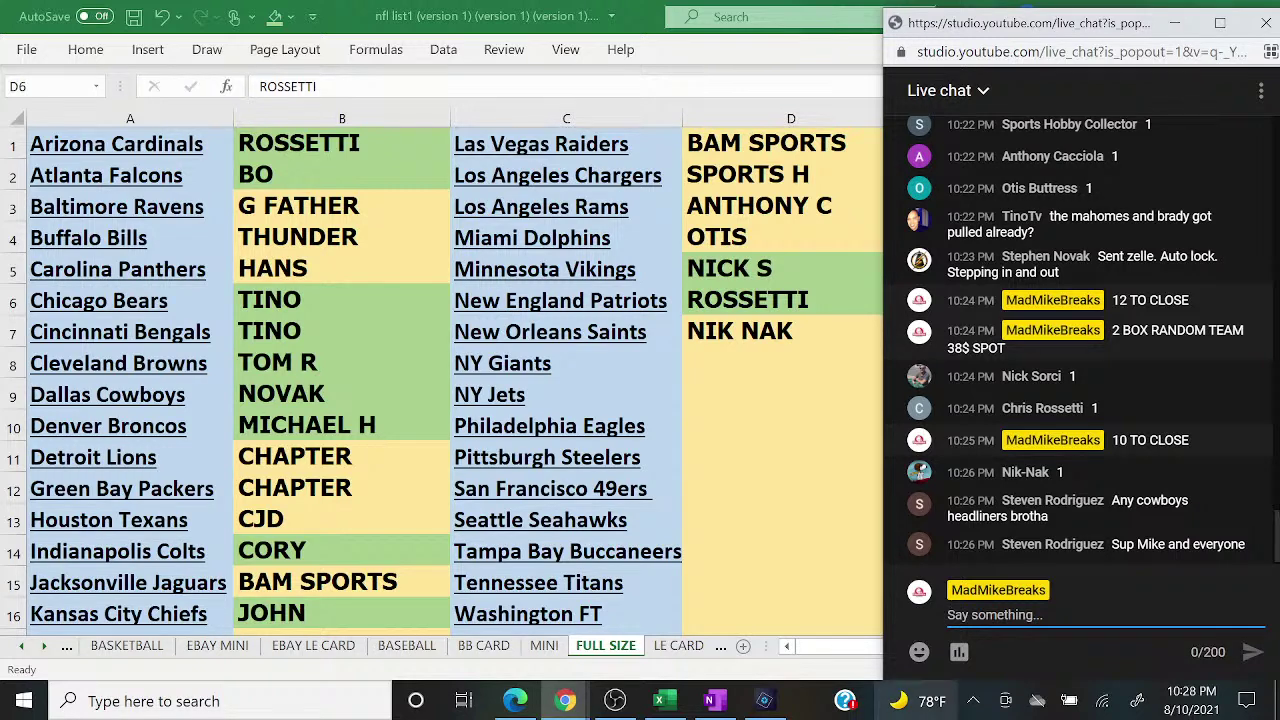
# Step: Shade BAM SPORTS in B15 and D1 and HANS in B5 green, then return to the live chat
pyautogui.hotkey('alt', 'Tab')
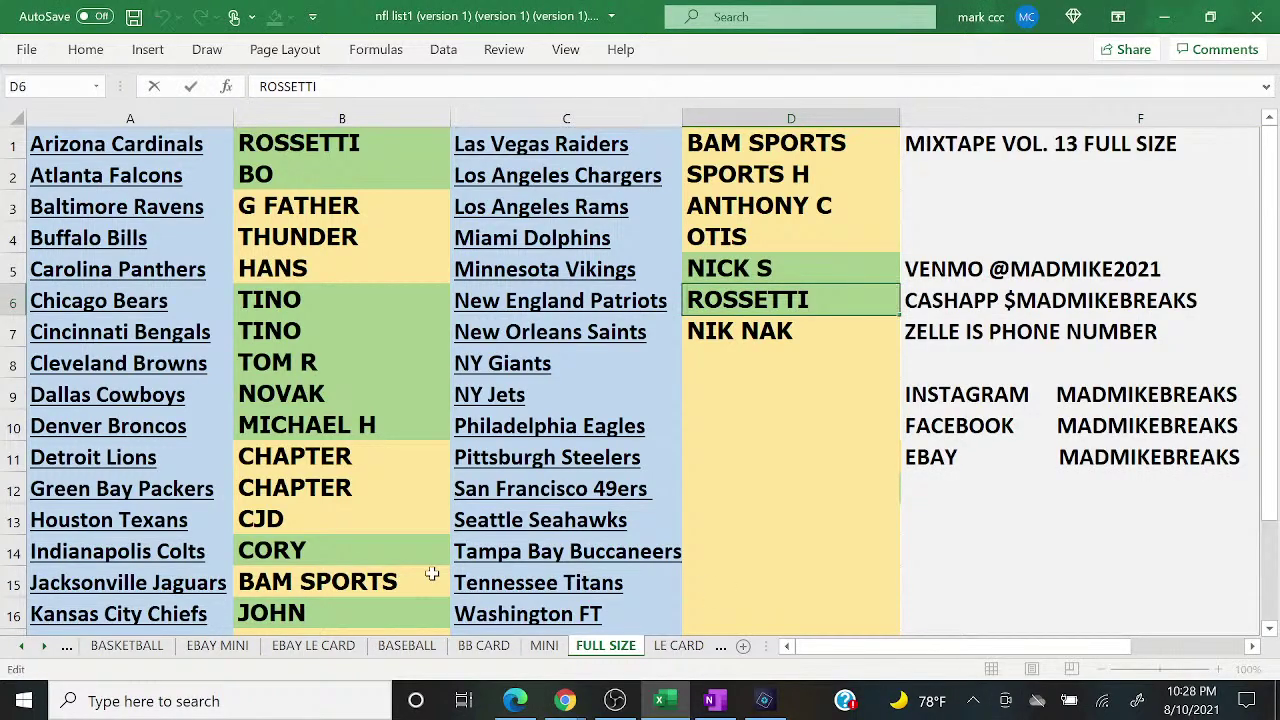
pyautogui.click(430, 574)
pyautogui.press('Right')
pyautogui.press('Right')
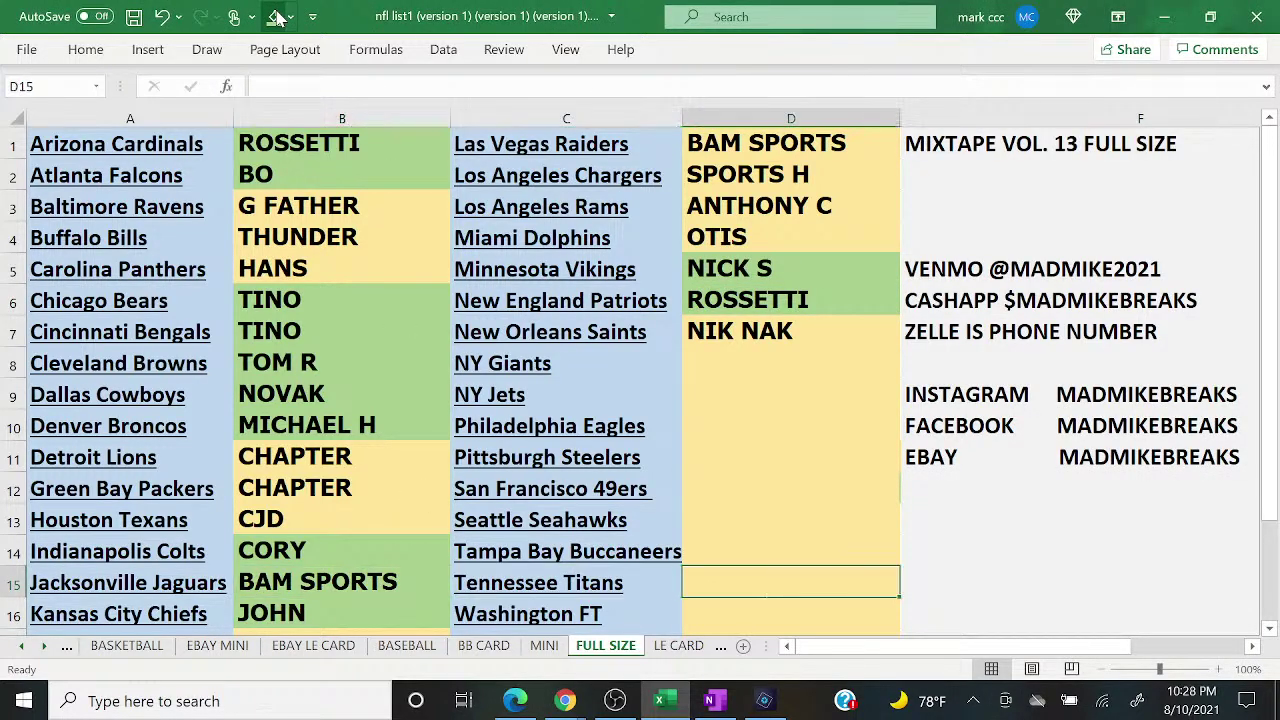
pyautogui.press('Up')
pyautogui.hotkey('ctrl', 'Up')
pyautogui.hotkey('ctrl', 'Up')
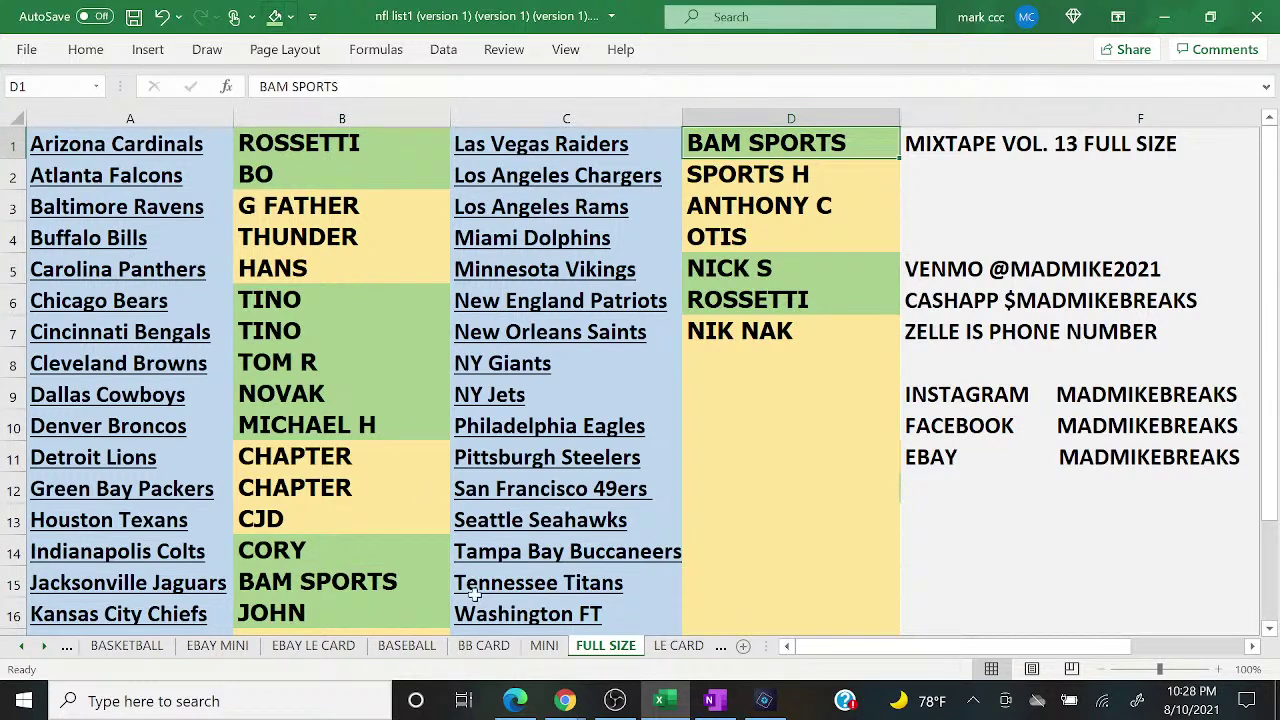
pyautogui.click(299, 260)
pyautogui.click(275, 14)
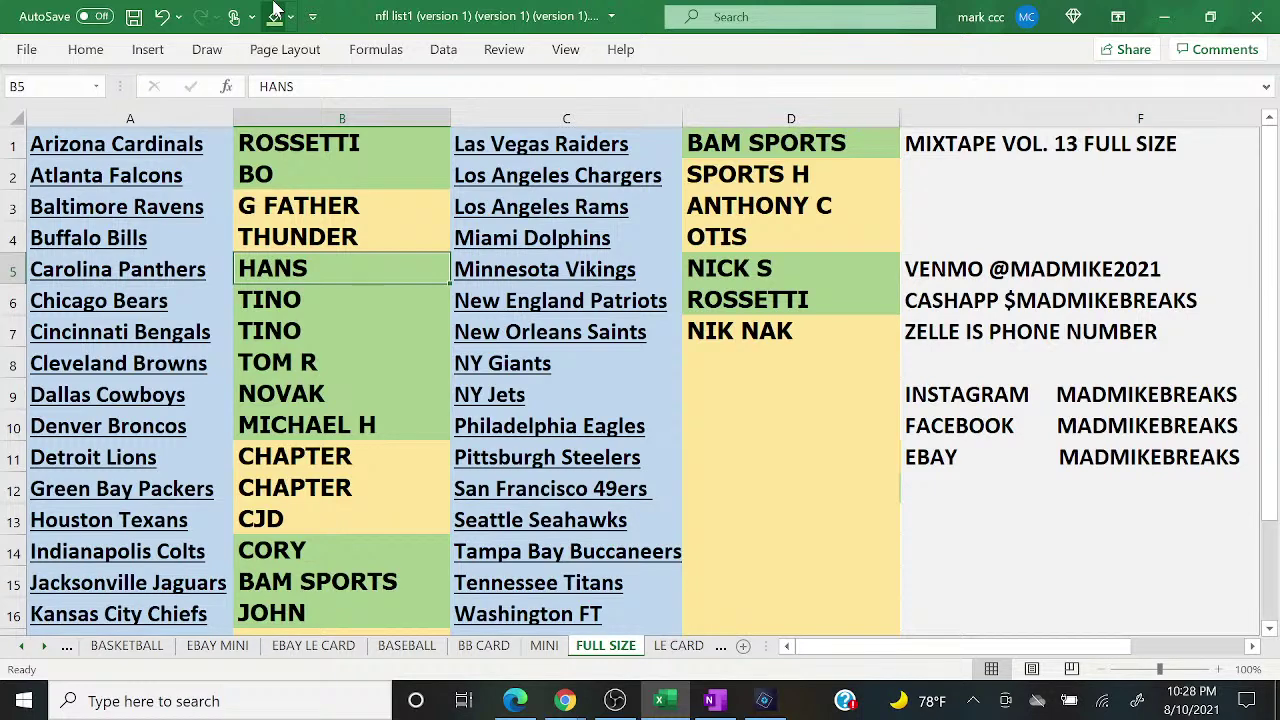
pyautogui.click(565, 701)
pyautogui.click(669, 643)
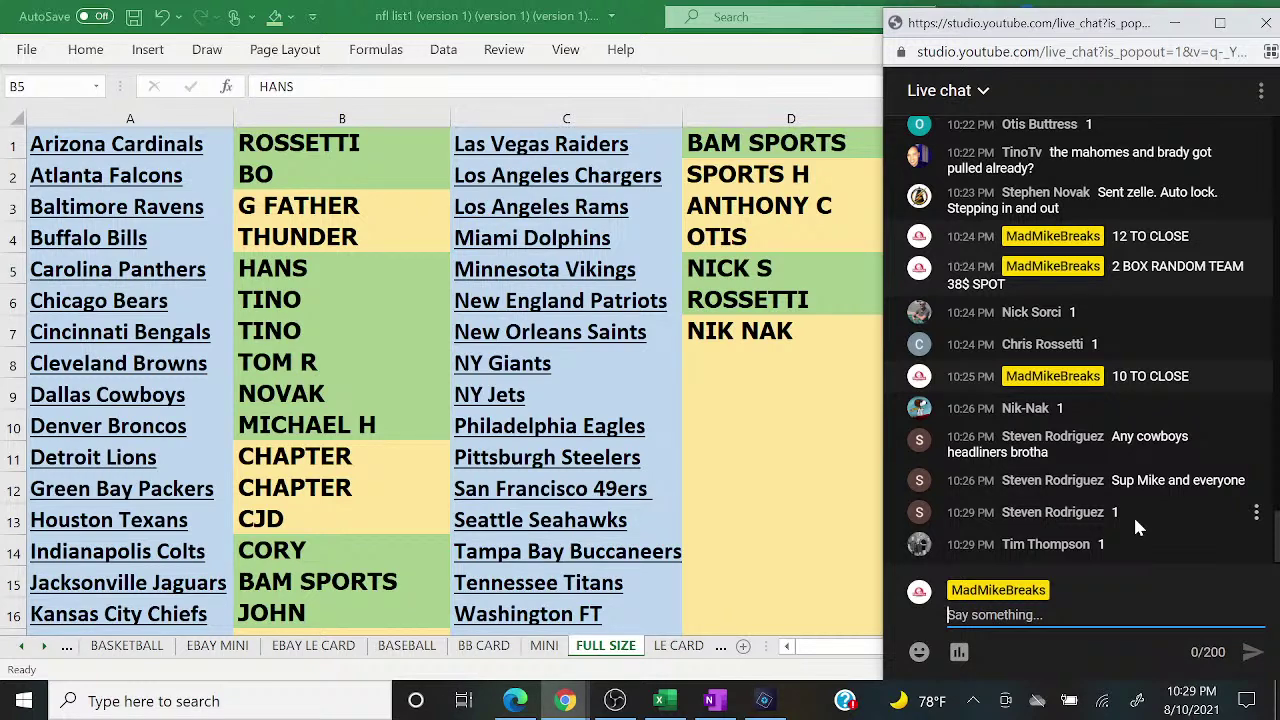
# Step: Shade both CHAPTER cells, B11 and B12, green
pyautogui.hotkey('alt', 'Tab')
pyautogui.click(310, 459)
pyautogui.click(274, 15)
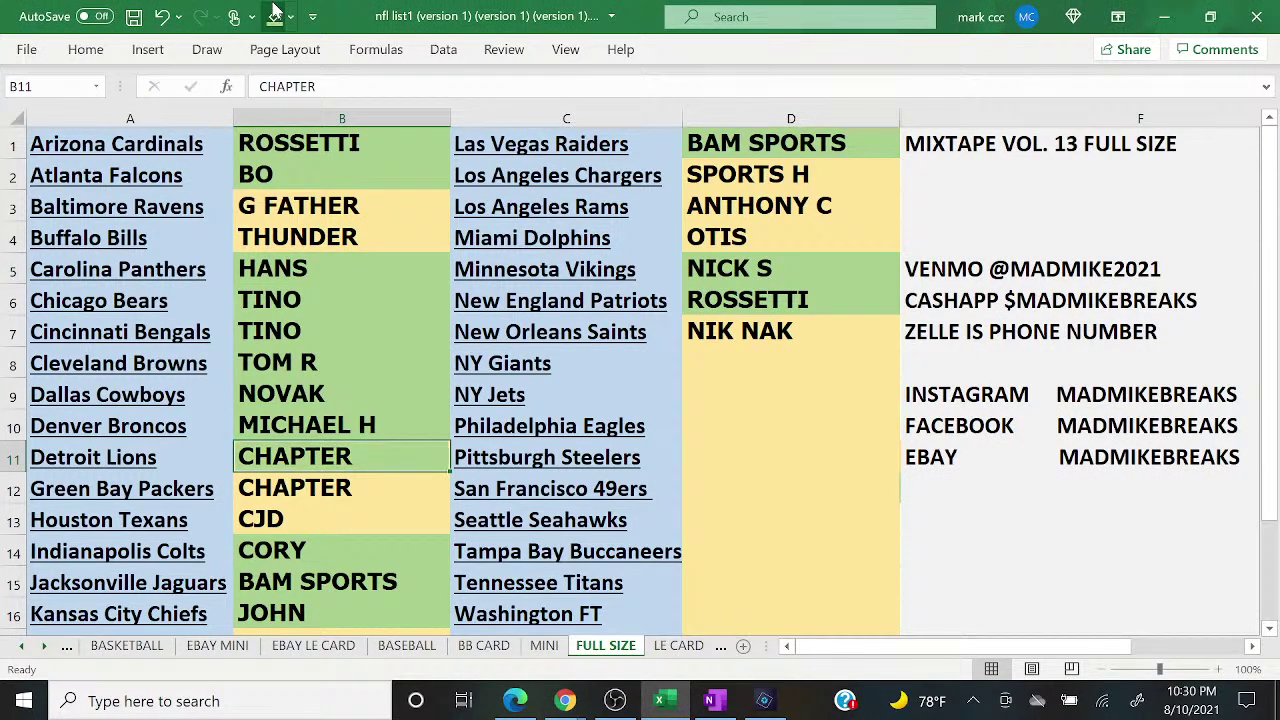
pyautogui.press('Down')
pyautogui.click(274, 15)
pyautogui.moveTo(572, 703)
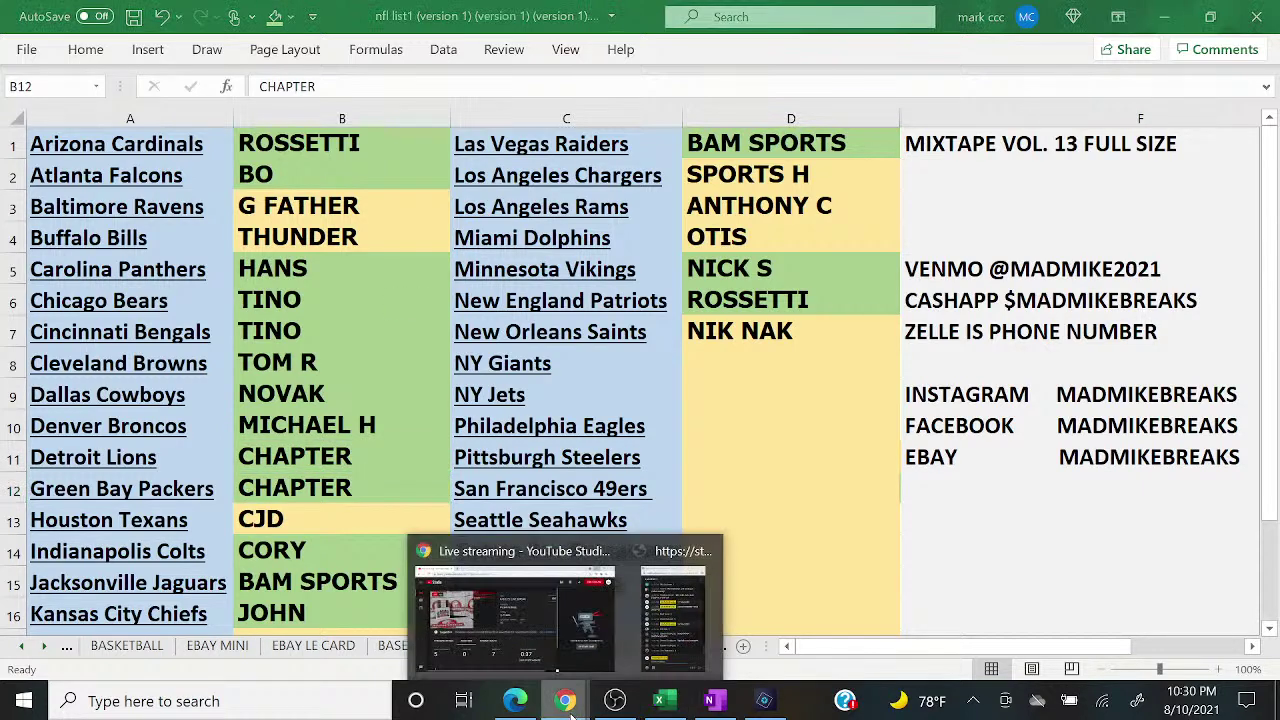
pyautogui.click(676, 617)
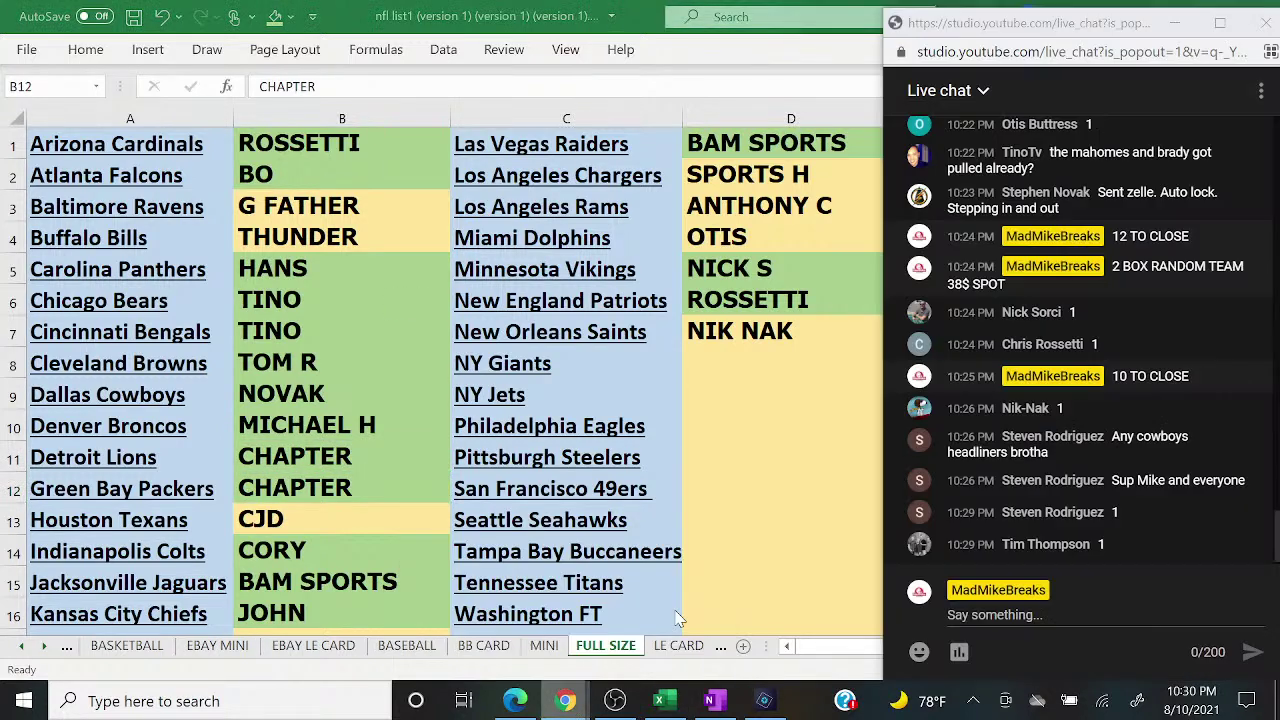
pyautogui.click(760, 368)
pyautogui.write('S')
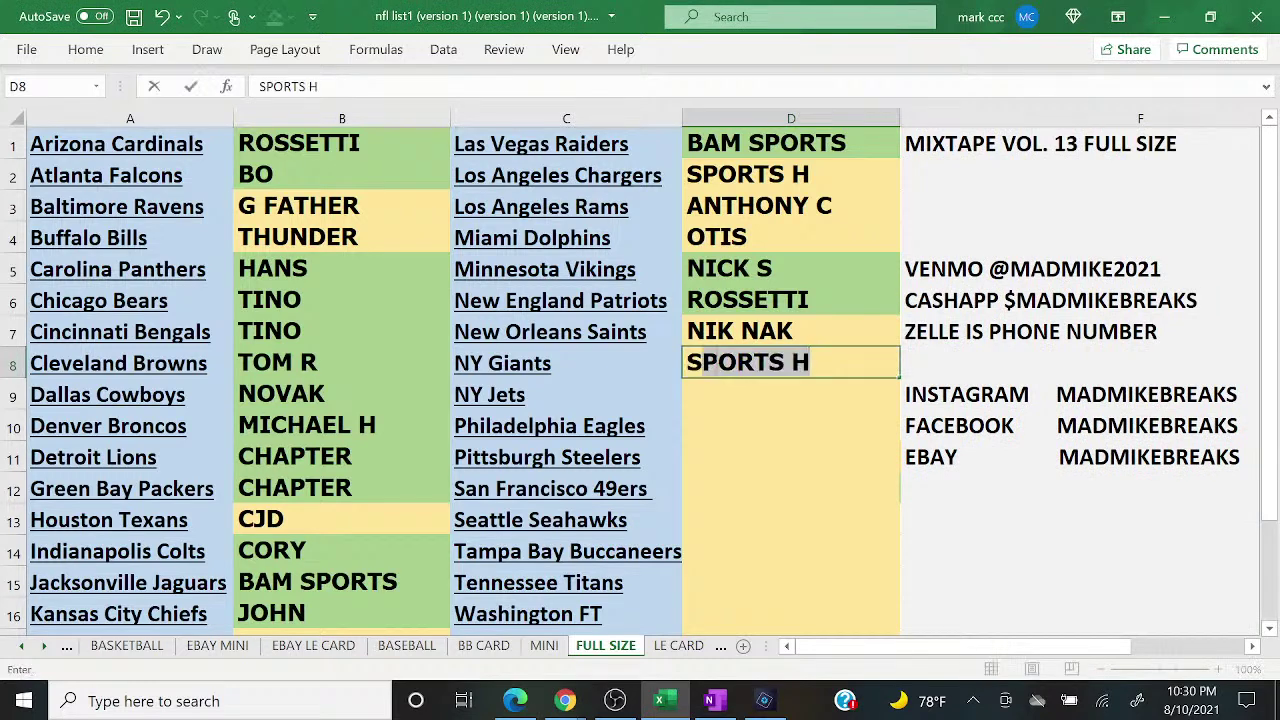
pyautogui.write('TEVE R')
pyautogui.press('Return')
pyautogui.write('TIM T')
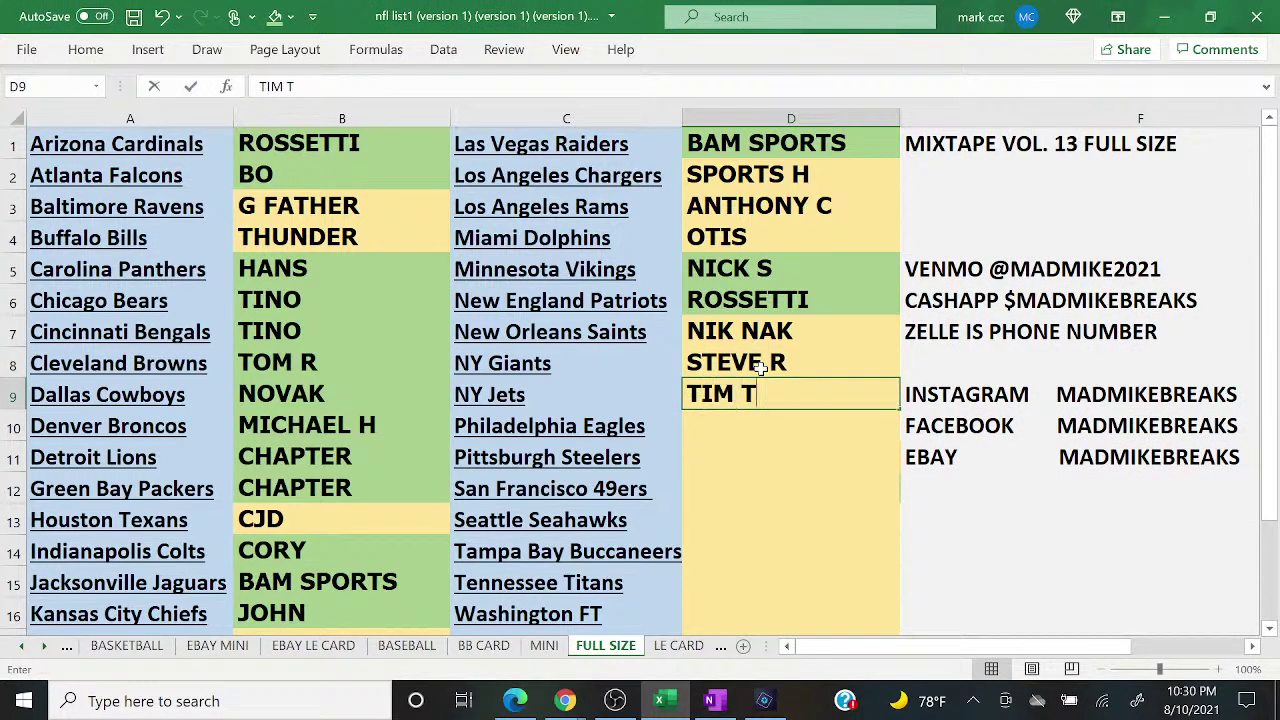
pyautogui.press('Return')
# Step: Post '7 TO CLOSE' in the YouTube live chat, then return to the spreadsheet at OTIS in D4
pyautogui.moveTo(566, 700)
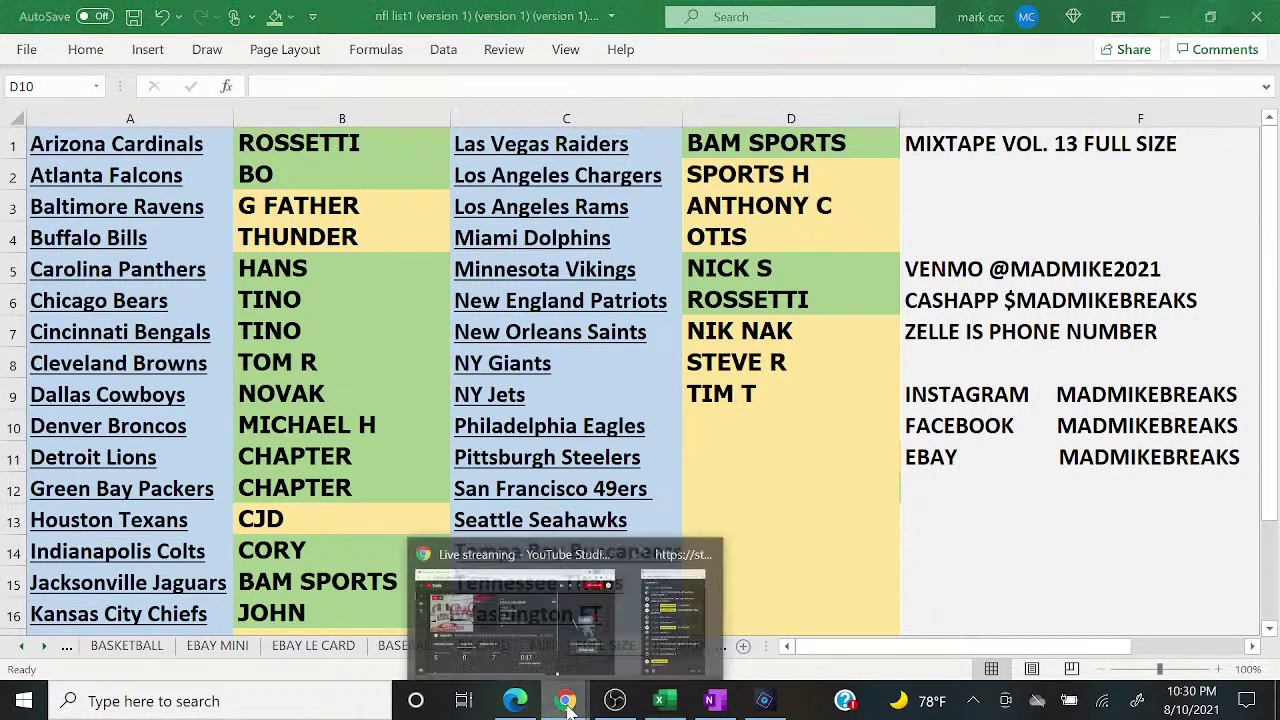
pyautogui.click(660, 627)
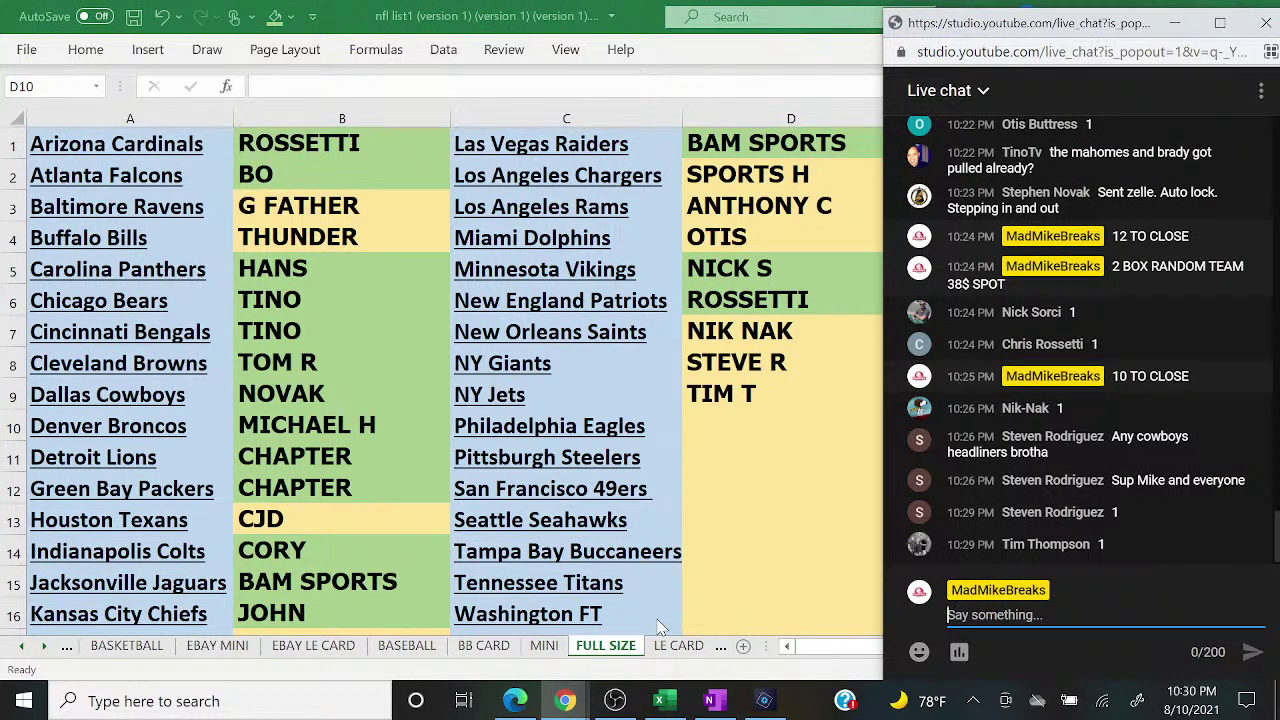
pyautogui.write('7')
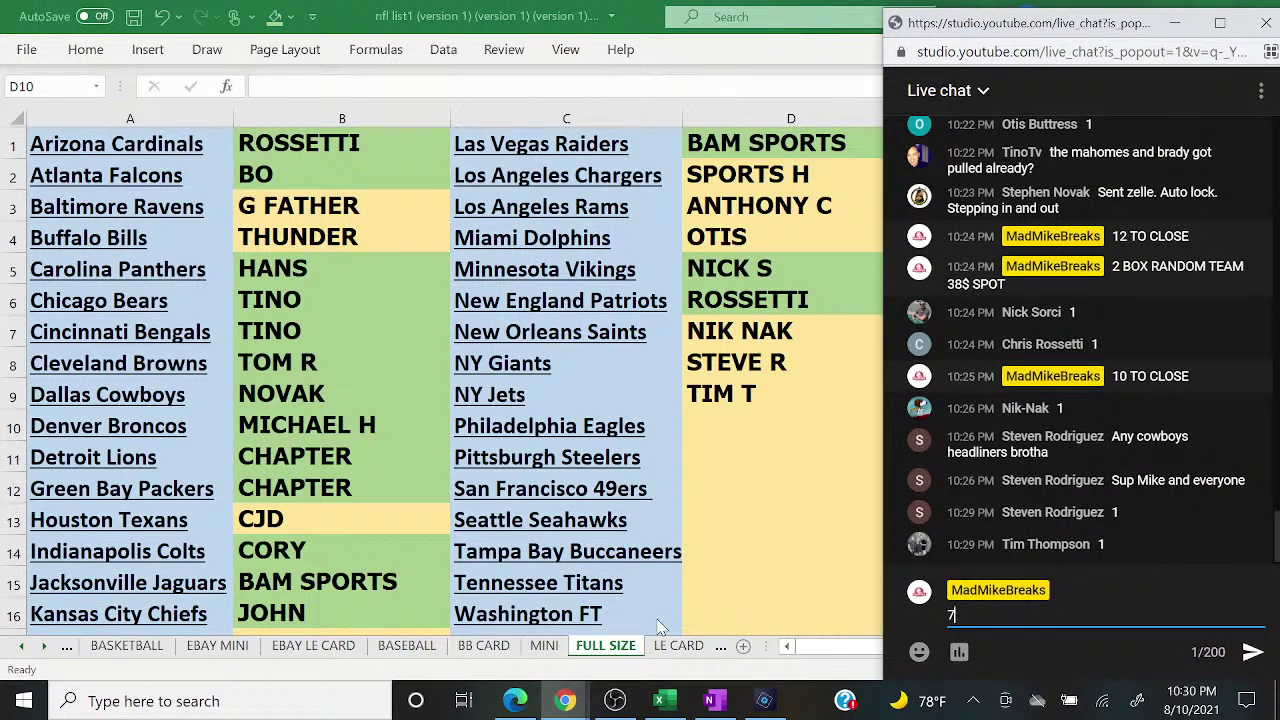
pyautogui.write(' TO CLOSE')
pyautogui.press('Return')
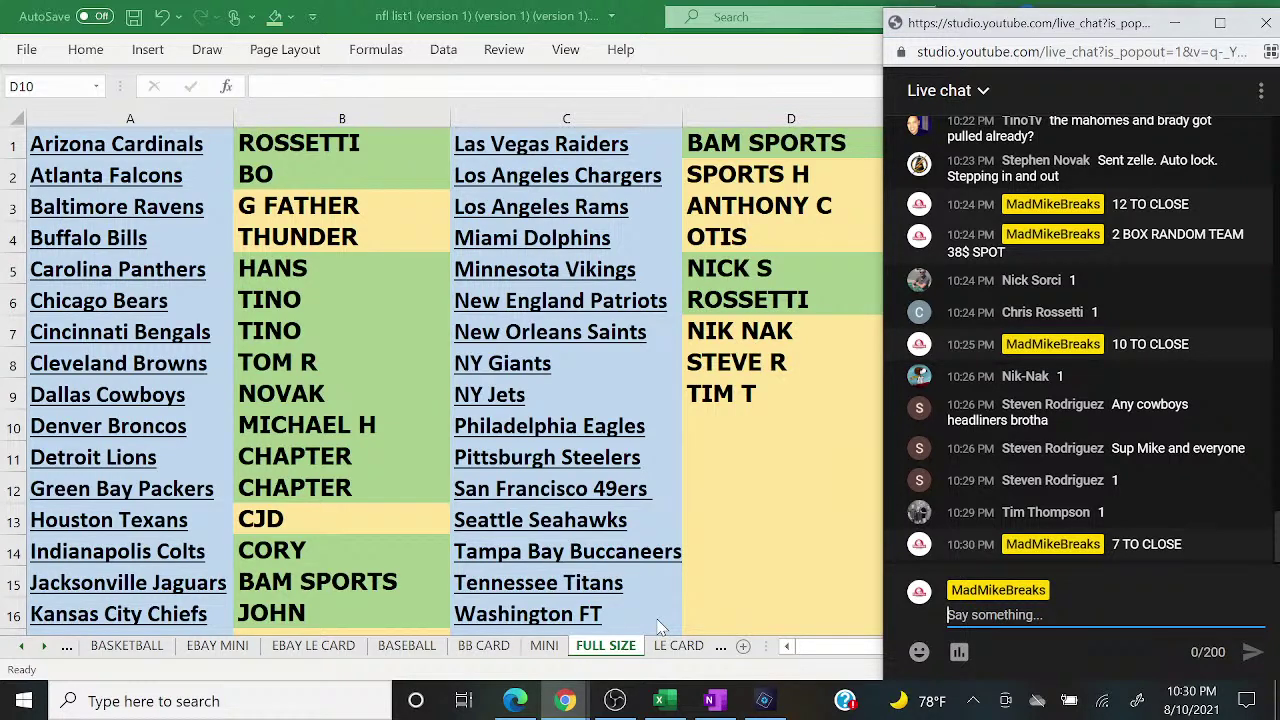
pyautogui.click(762, 248)
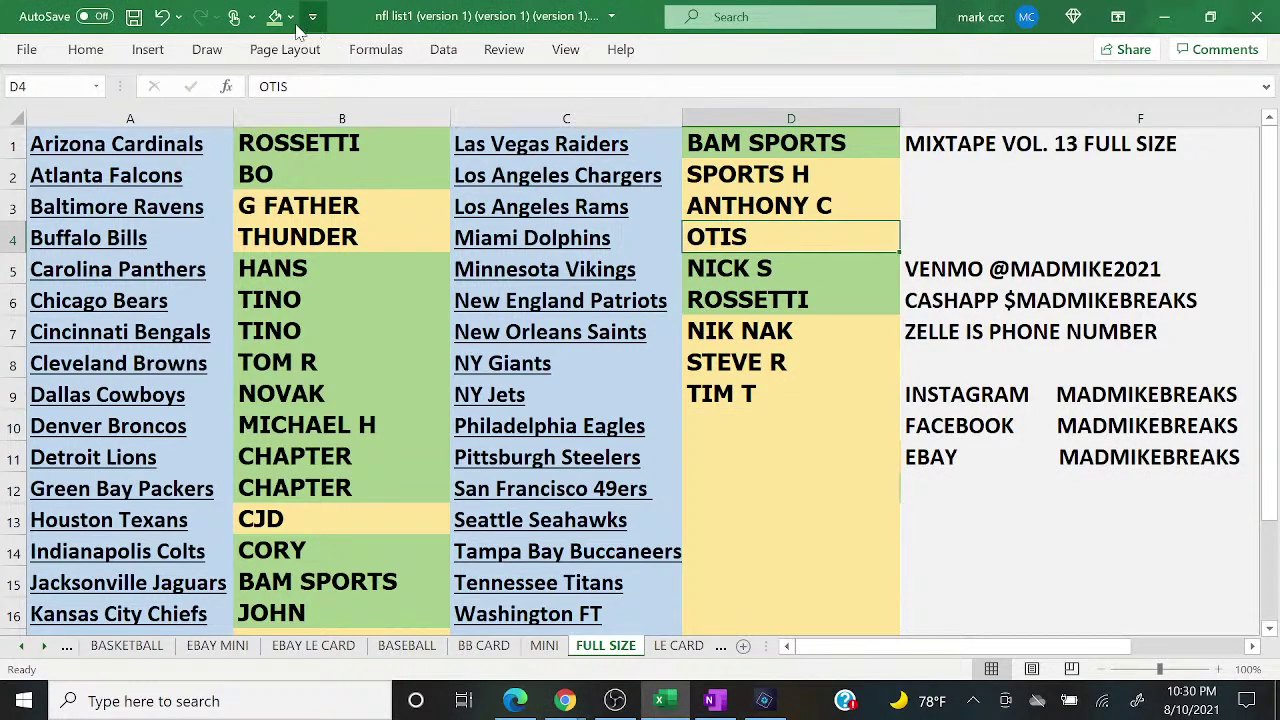
# Step: Bring the live chat window forward, then return to the Excel spreadsheet
pyautogui.click(565, 700)
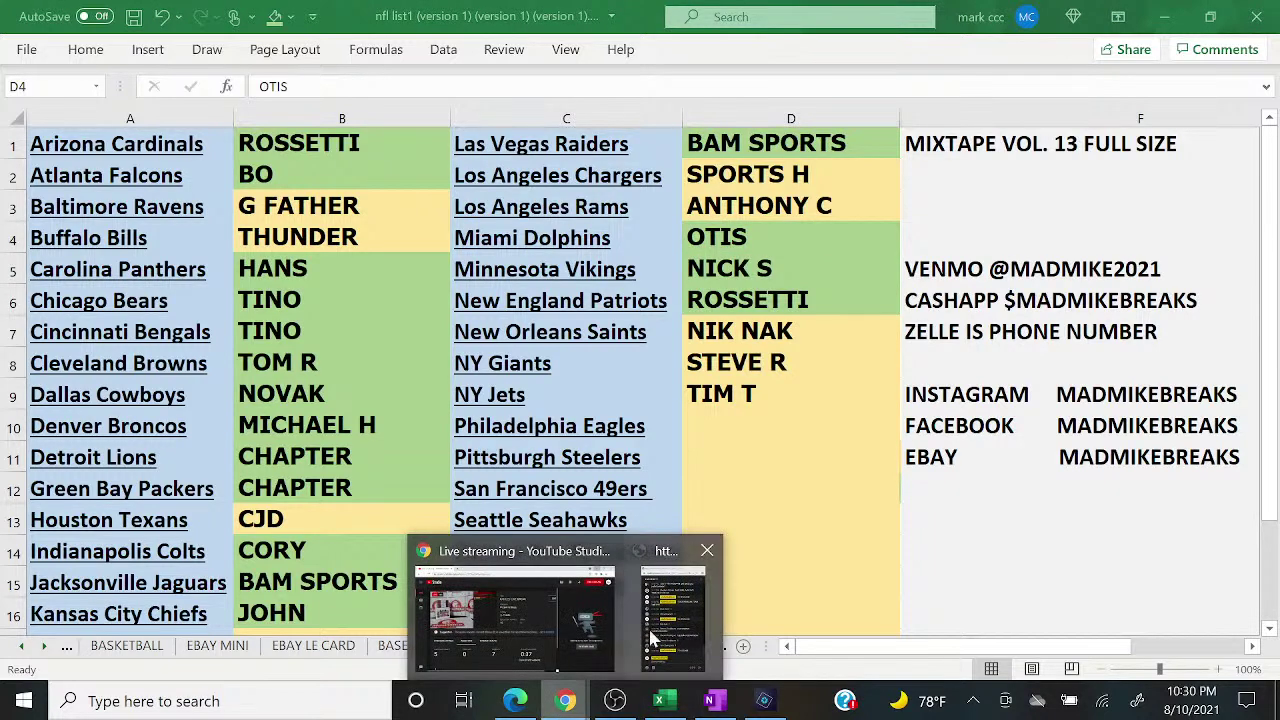
pyautogui.click(672, 615)
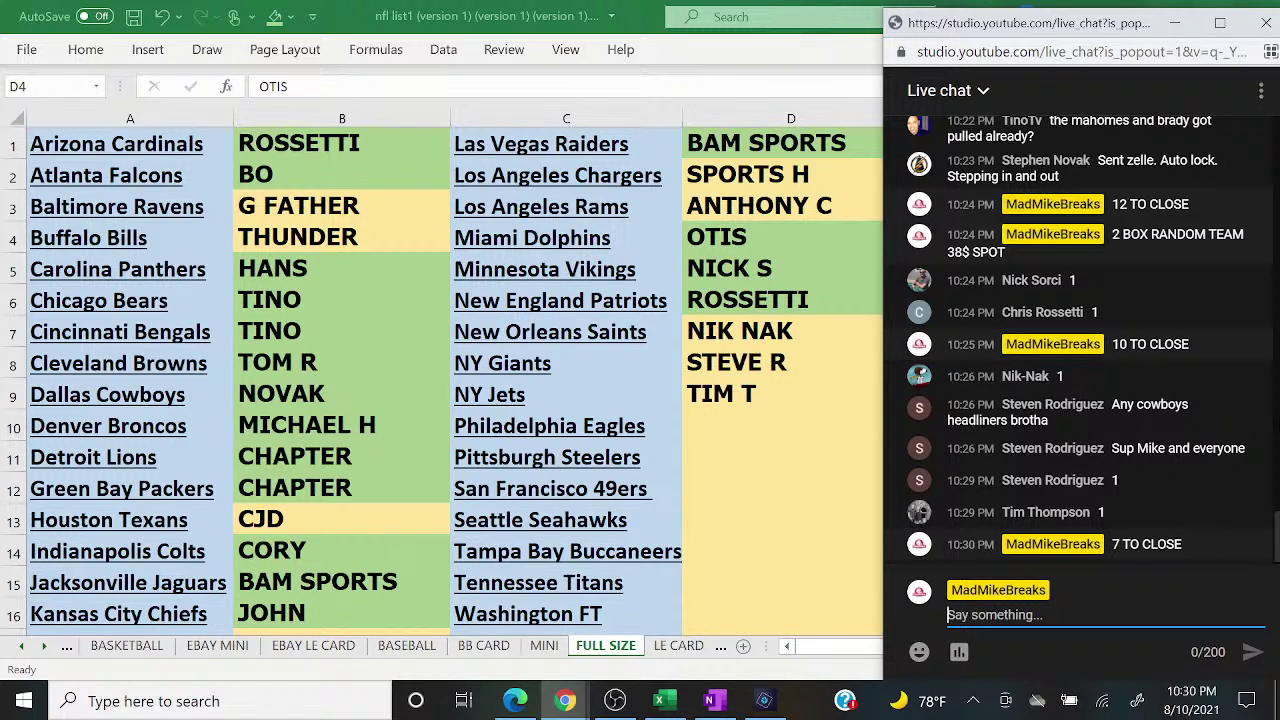
pyautogui.click(716, 655)
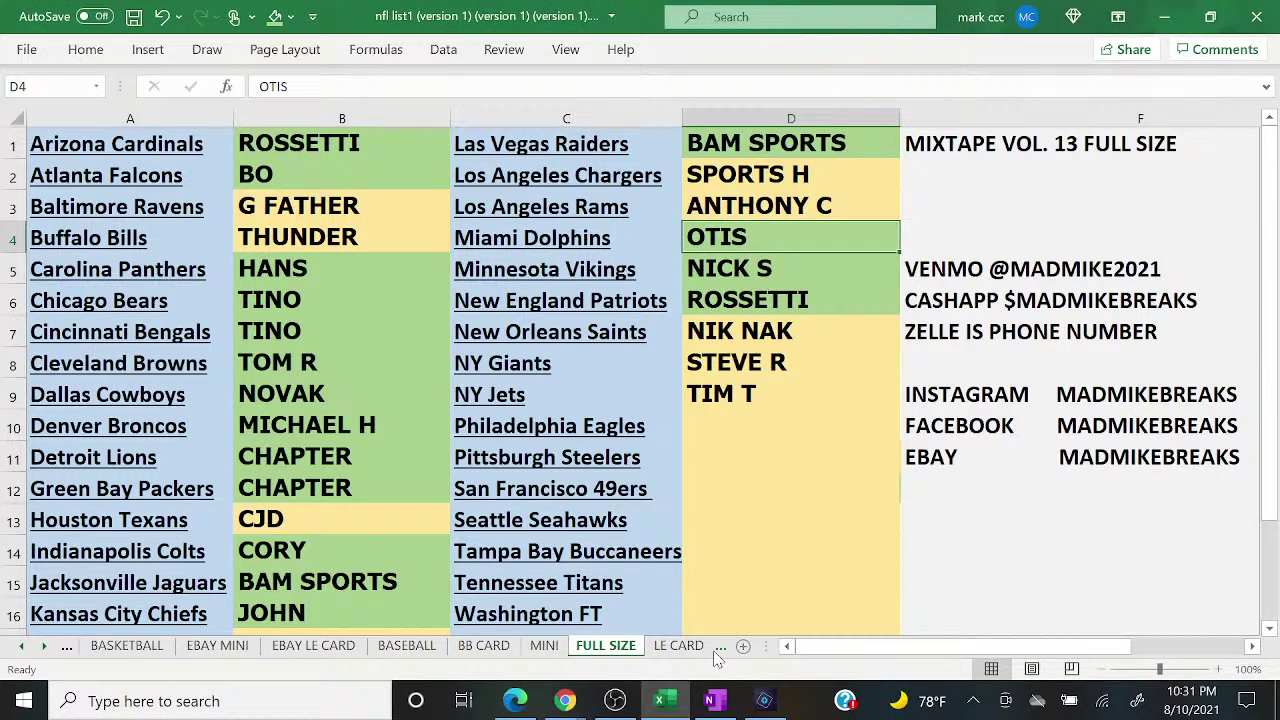
pyautogui.click(716, 650)
pyautogui.click(716, 650)
pyautogui.click(716, 650)
pyautogui.click(716, 650)
pyautogui.click(716, 650)
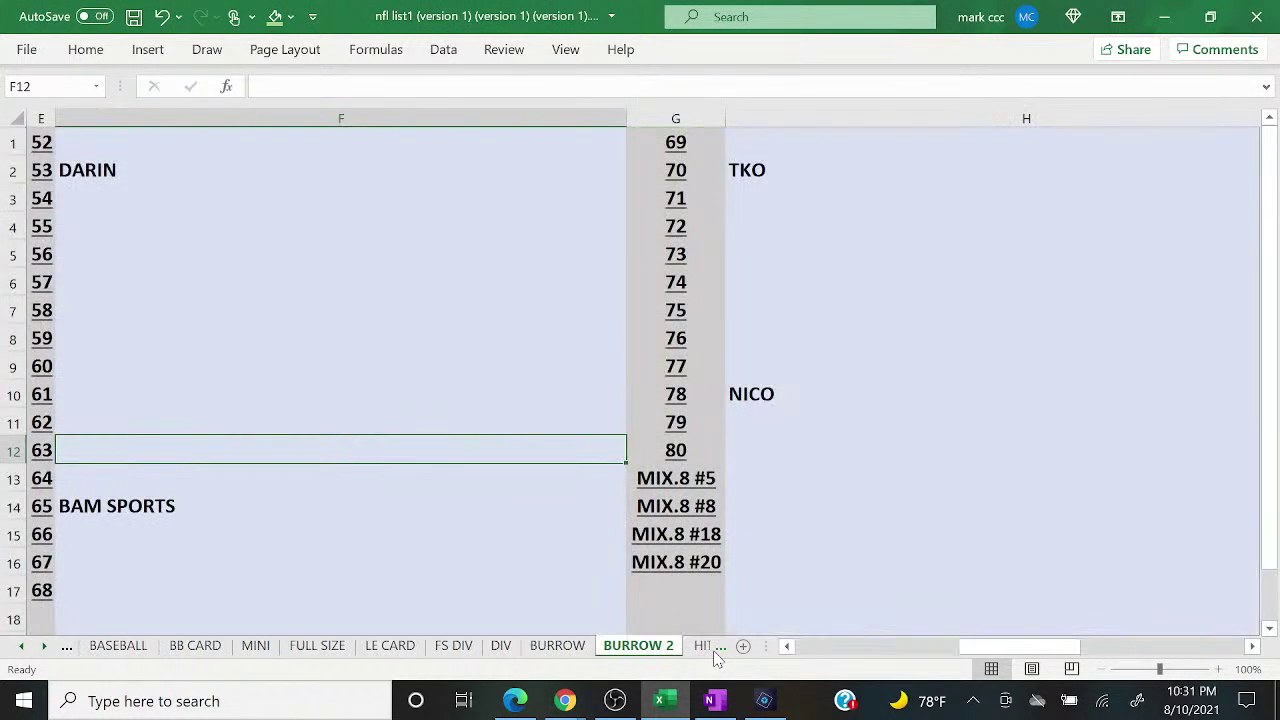
pyautogui.click(716, 652)
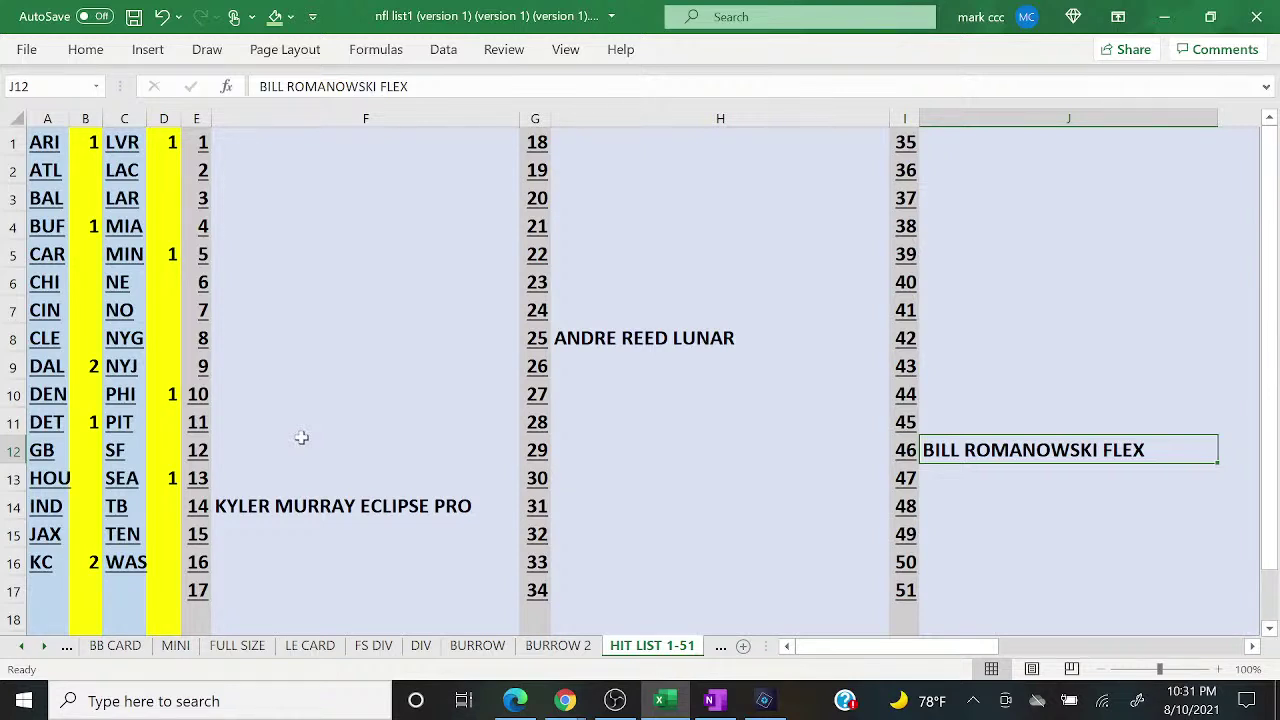
pyautogui.click(488, 506)
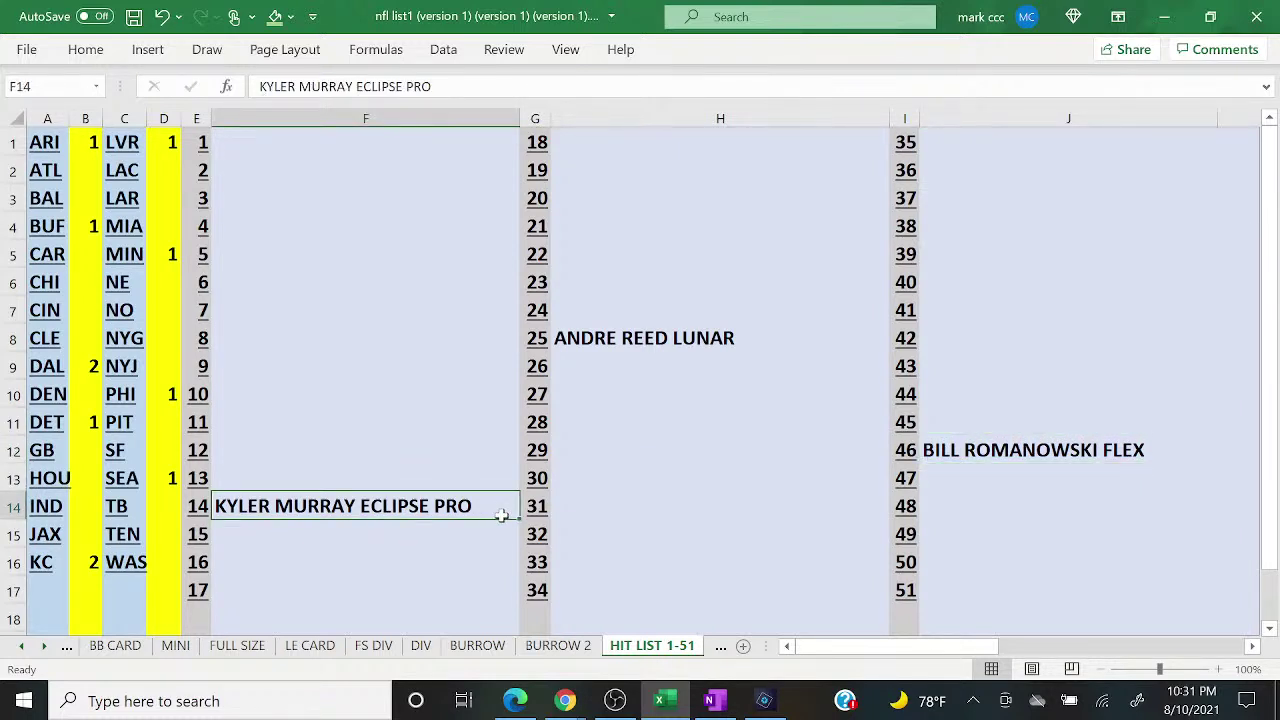
pyautogui.click(761, 339)
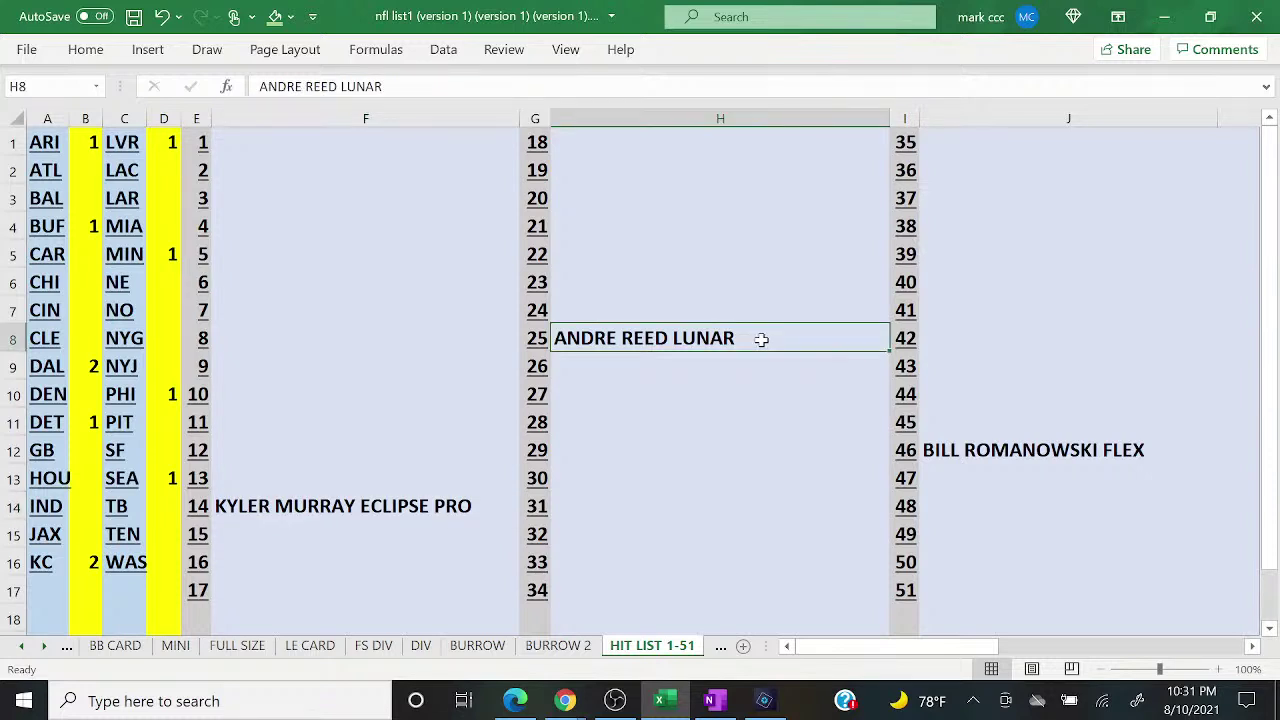
pyautogui.click(1170, 447)
pyautogui.click(720, 648)
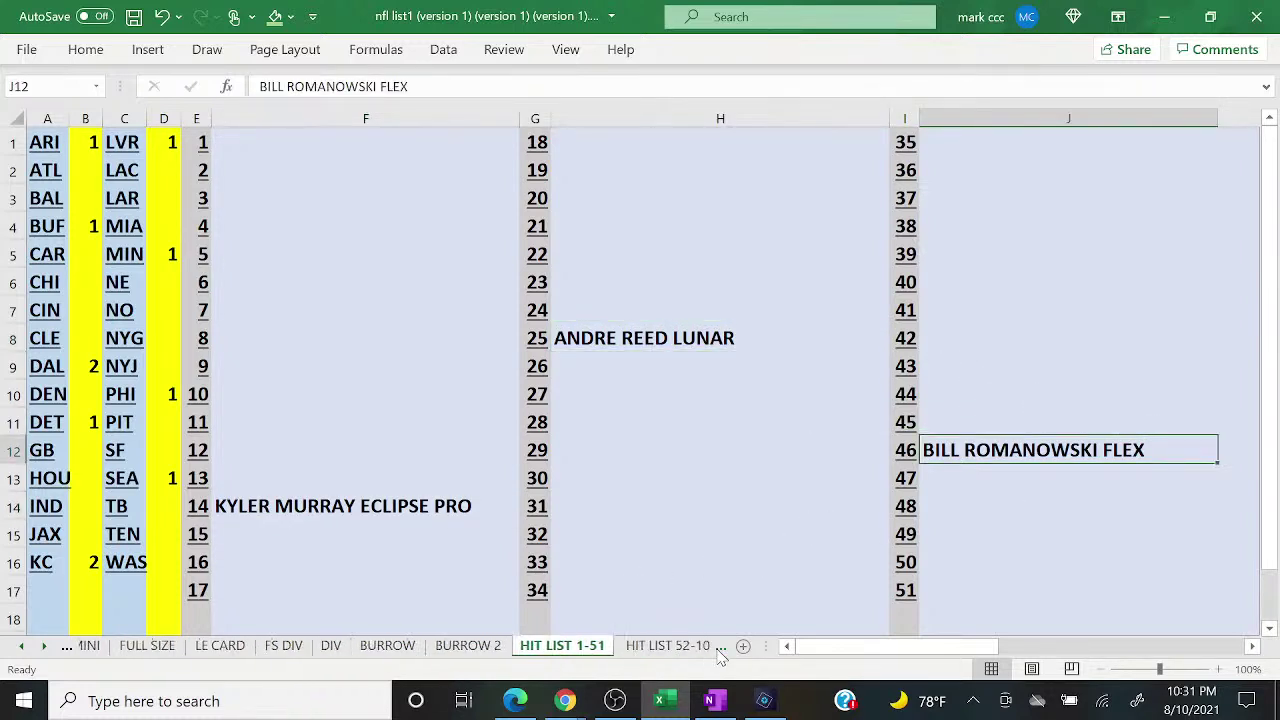
pyautogui.click(413, 200)
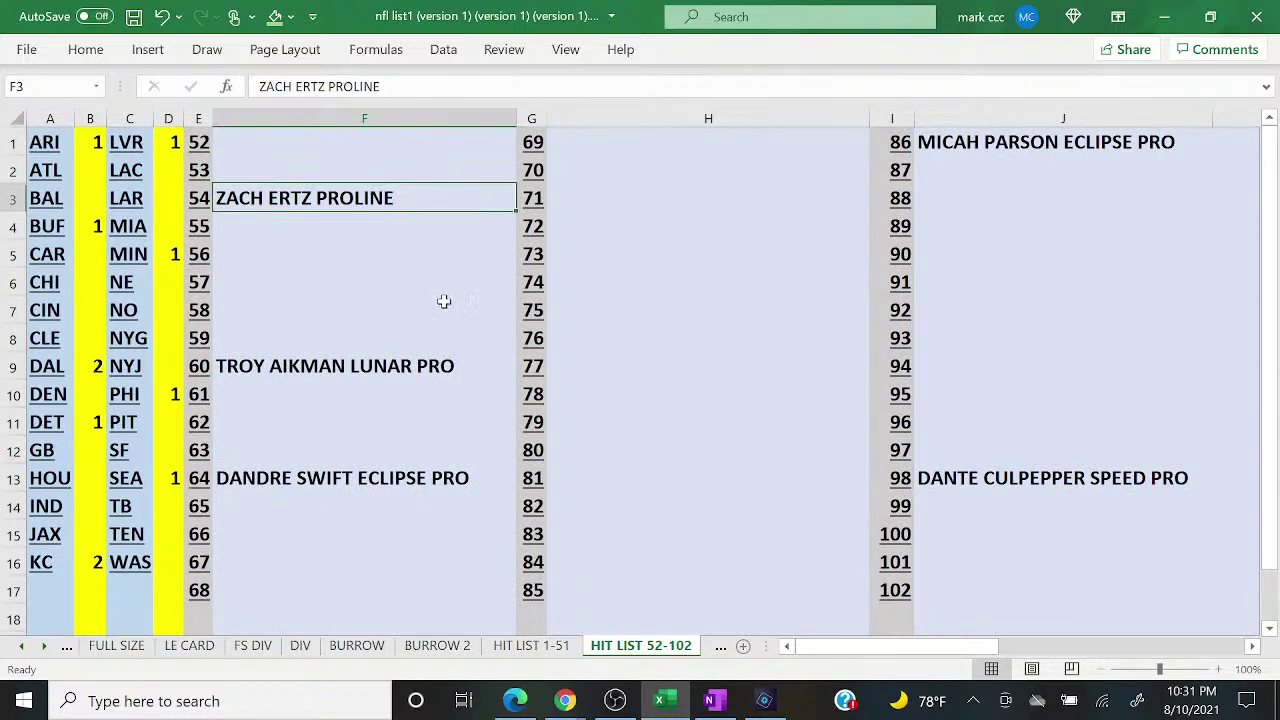
pyautogui.click(483, 358)
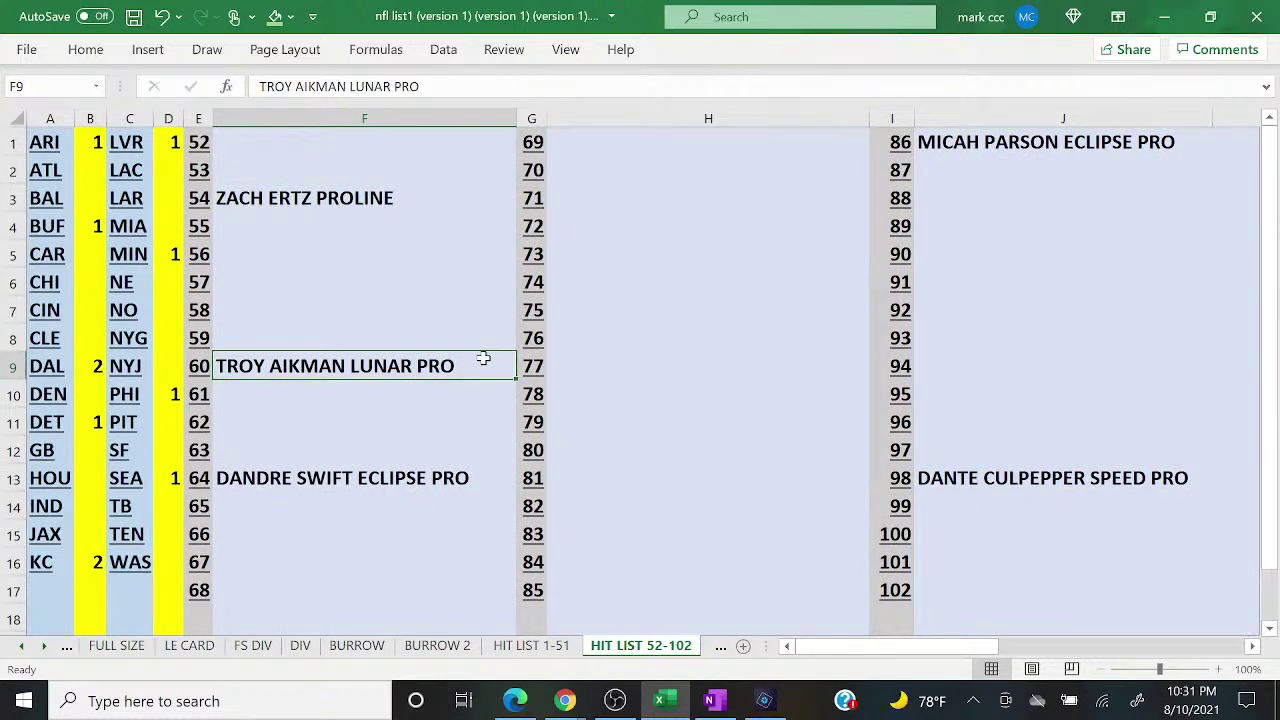
pyautogui.click(500, 452)
pyautogui.click(500, 478)
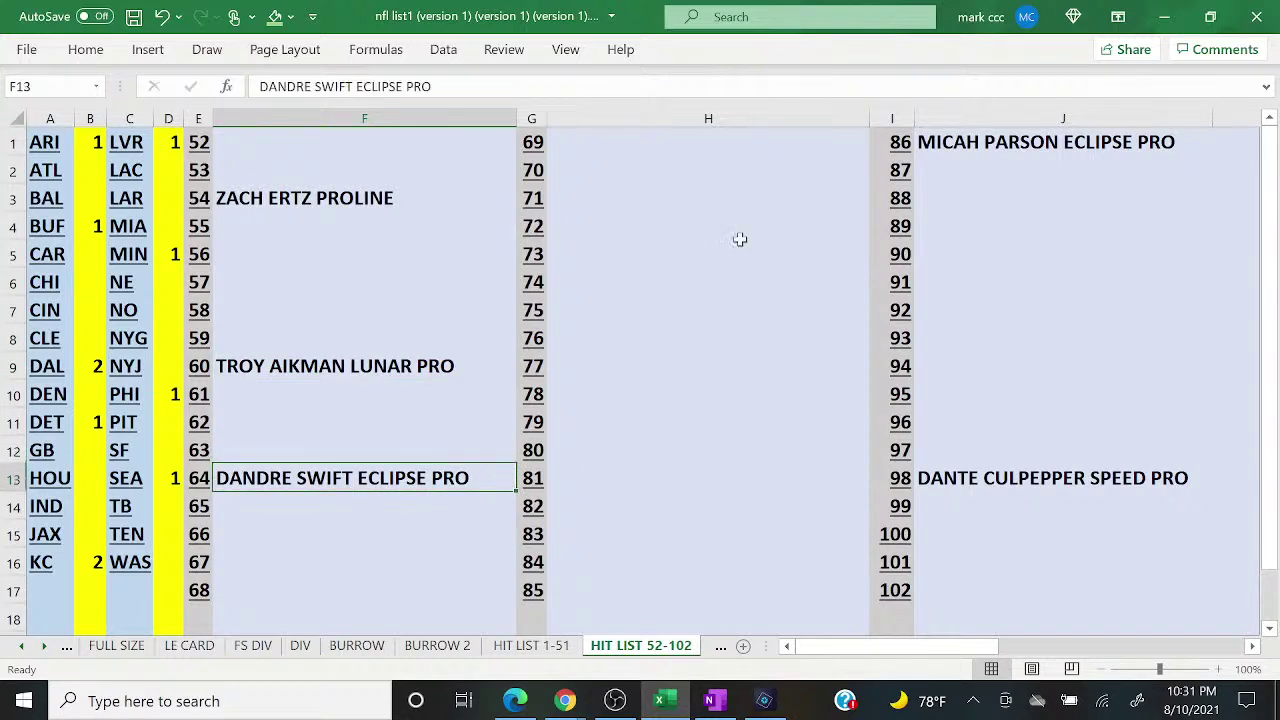
pyautogui.click(1200, 144)
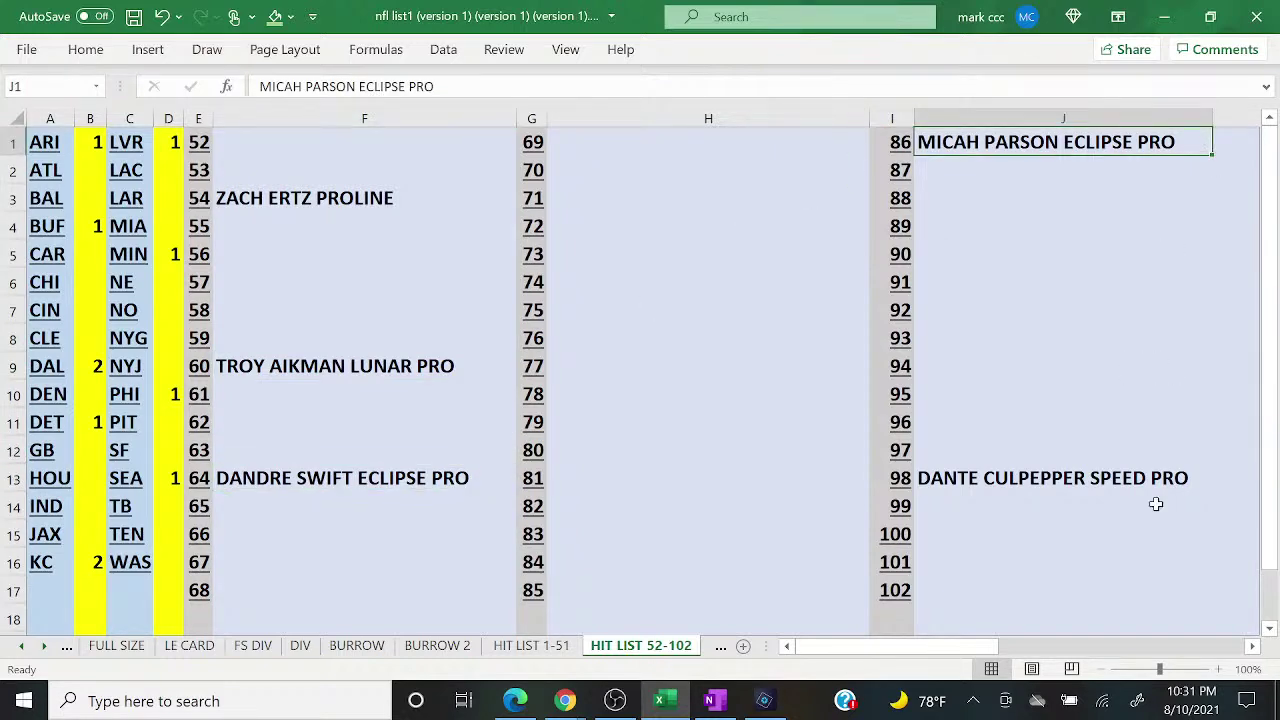
pyautogui.click(1200, 480)
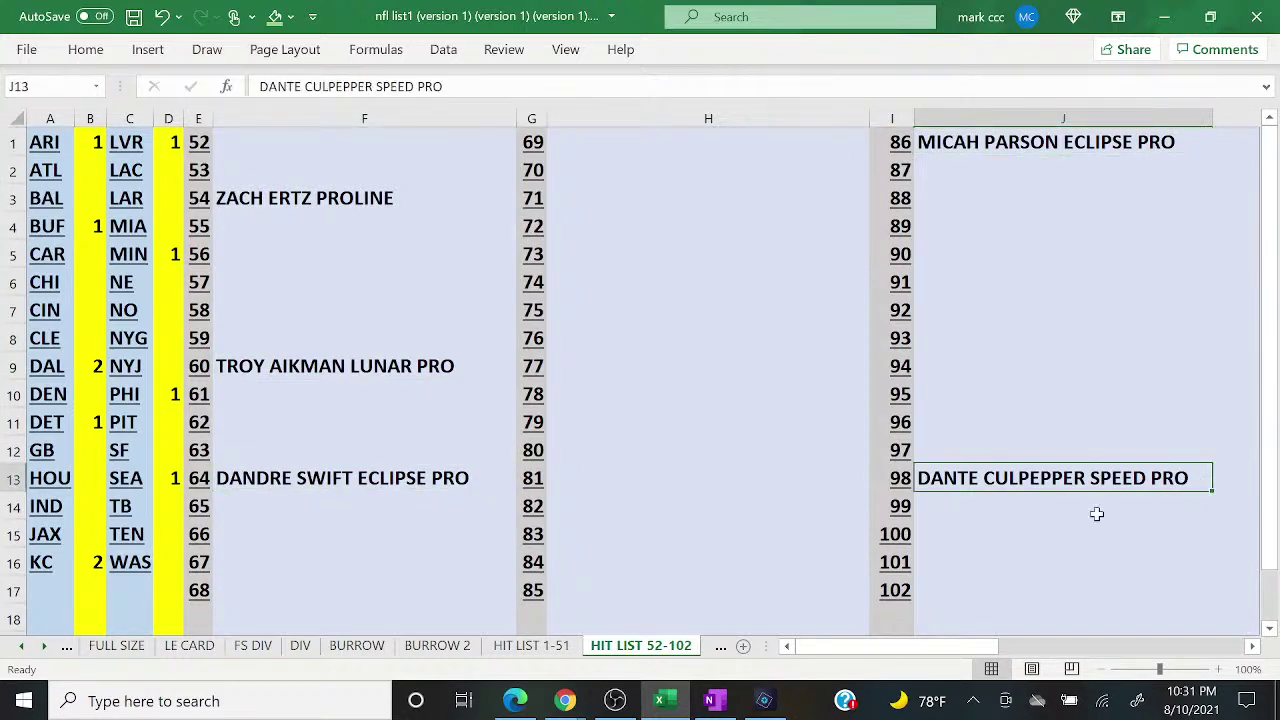
pyautogui.click(720, 646)
pyautogui.click(604, 178)
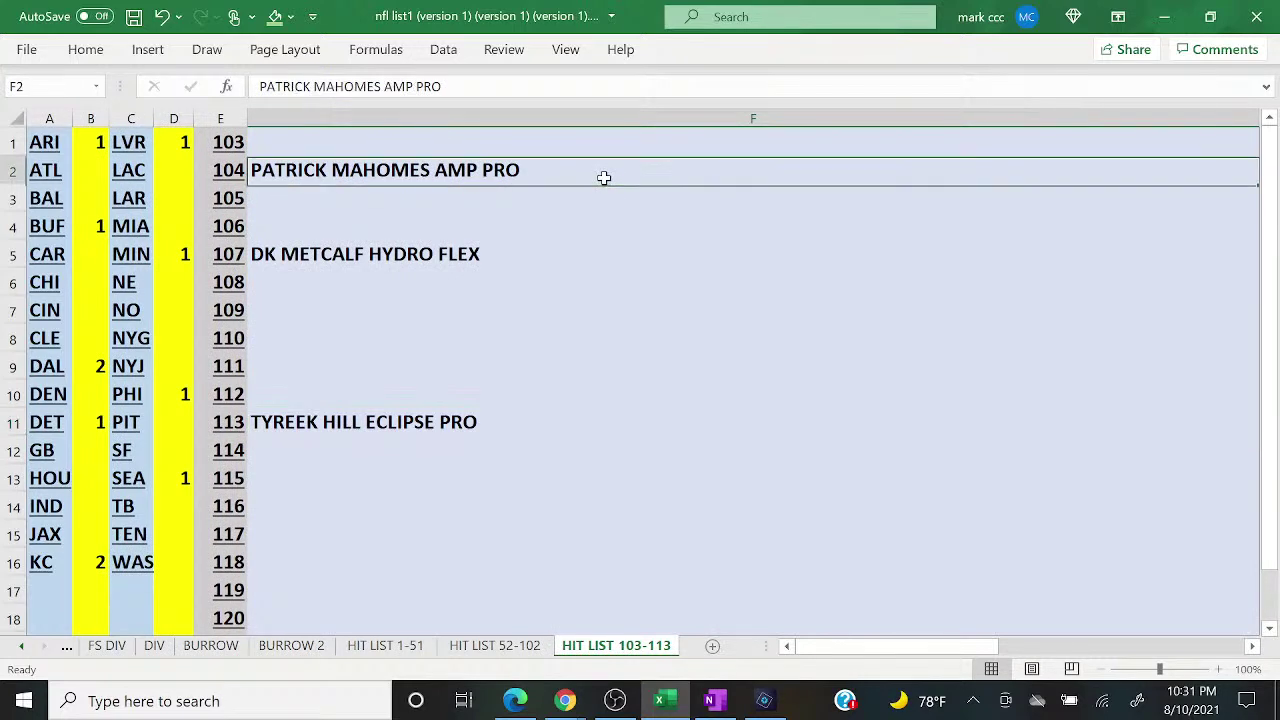
pyautogui.click(533, 265)
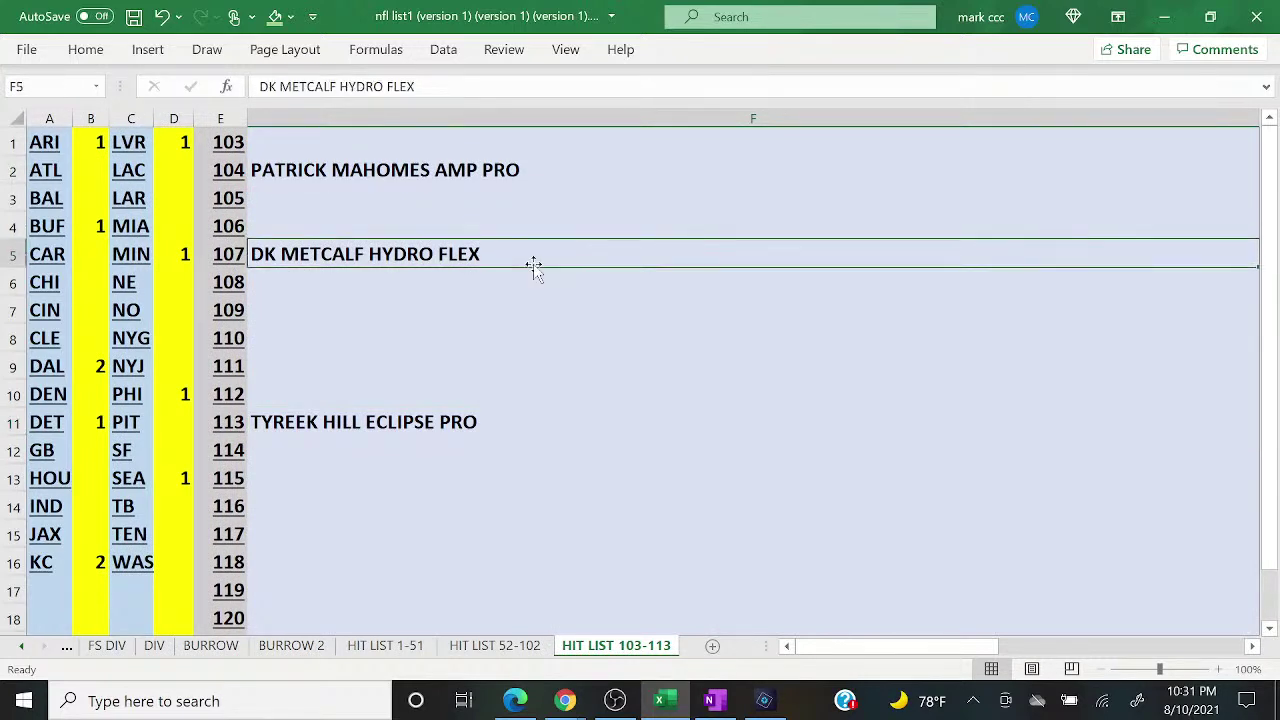
pyautogui.click(484, 425)
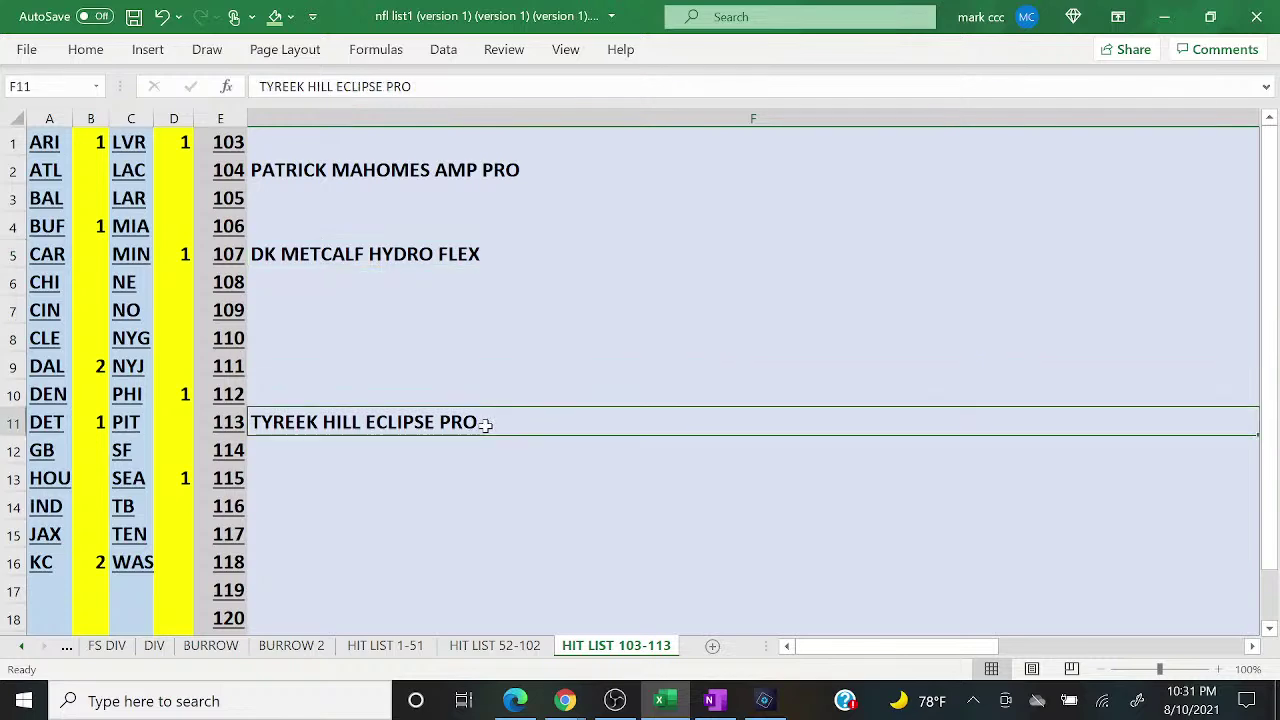
pyautogui.click(66, 648)
pyautogui.click(66, 648)
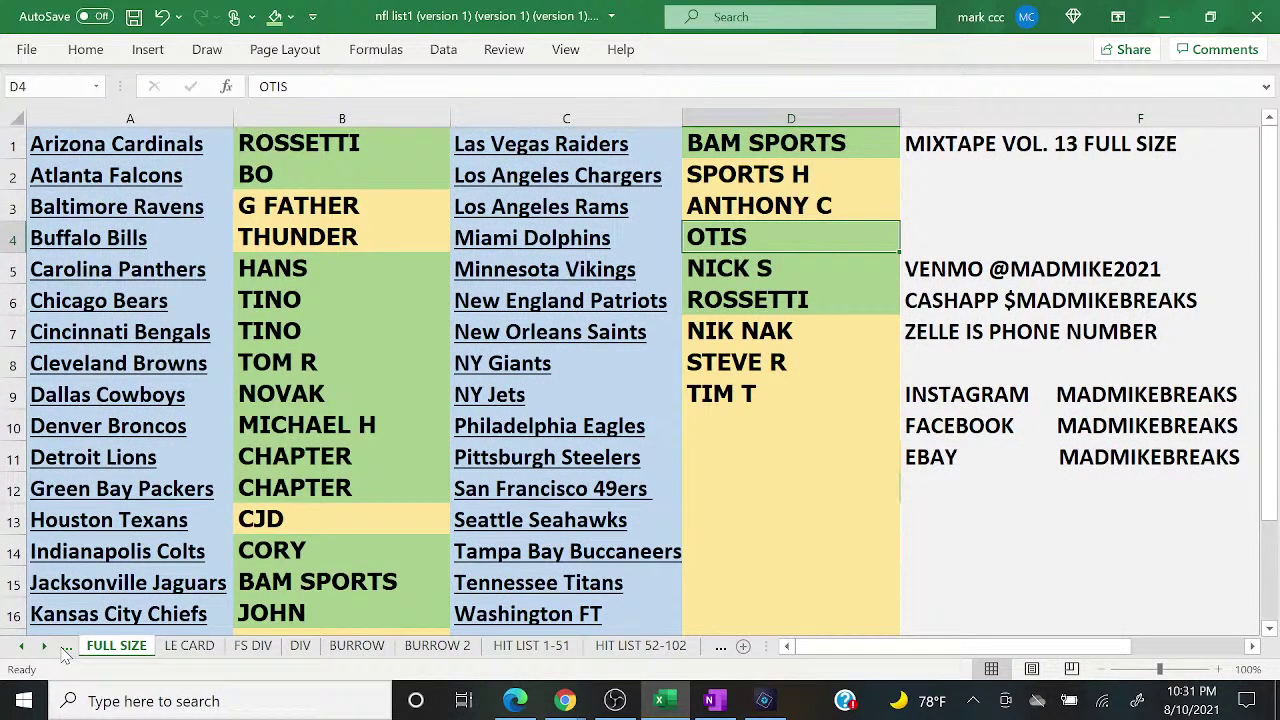
# Step: Review the YouTube live chat, then return to the spreadsheet at NIK NAK in D7
pyautogui.click(565, 700)
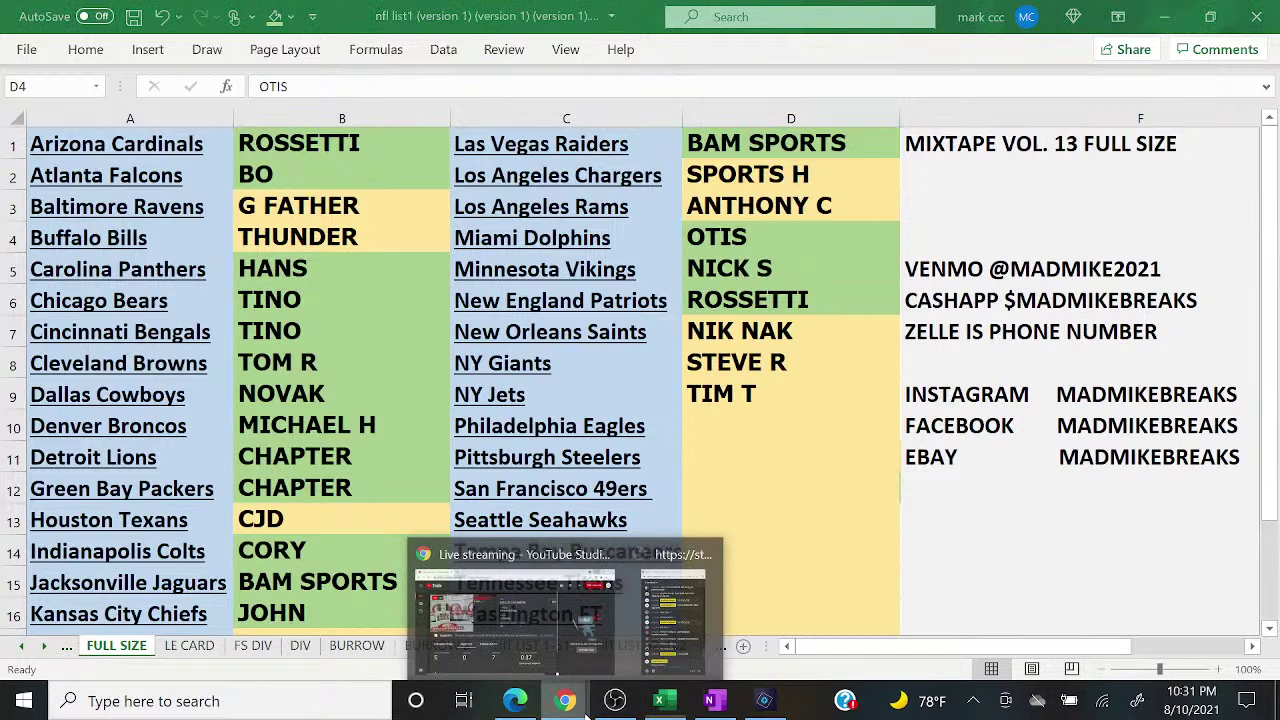
pyautogui.click(675, 648)
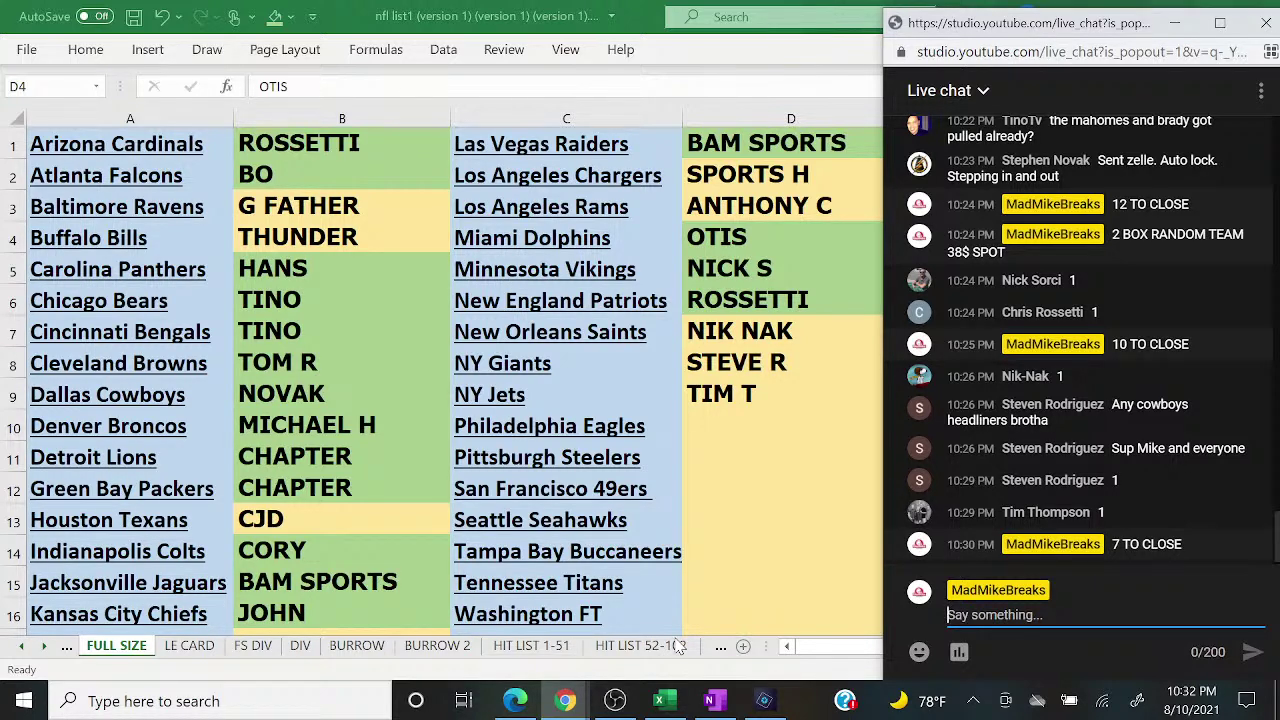
pyautogui.click(706, 336)
# Step: Shade NIK NAK in D7 and THUNDER in B4 green
pyautogui.click(274, 17)
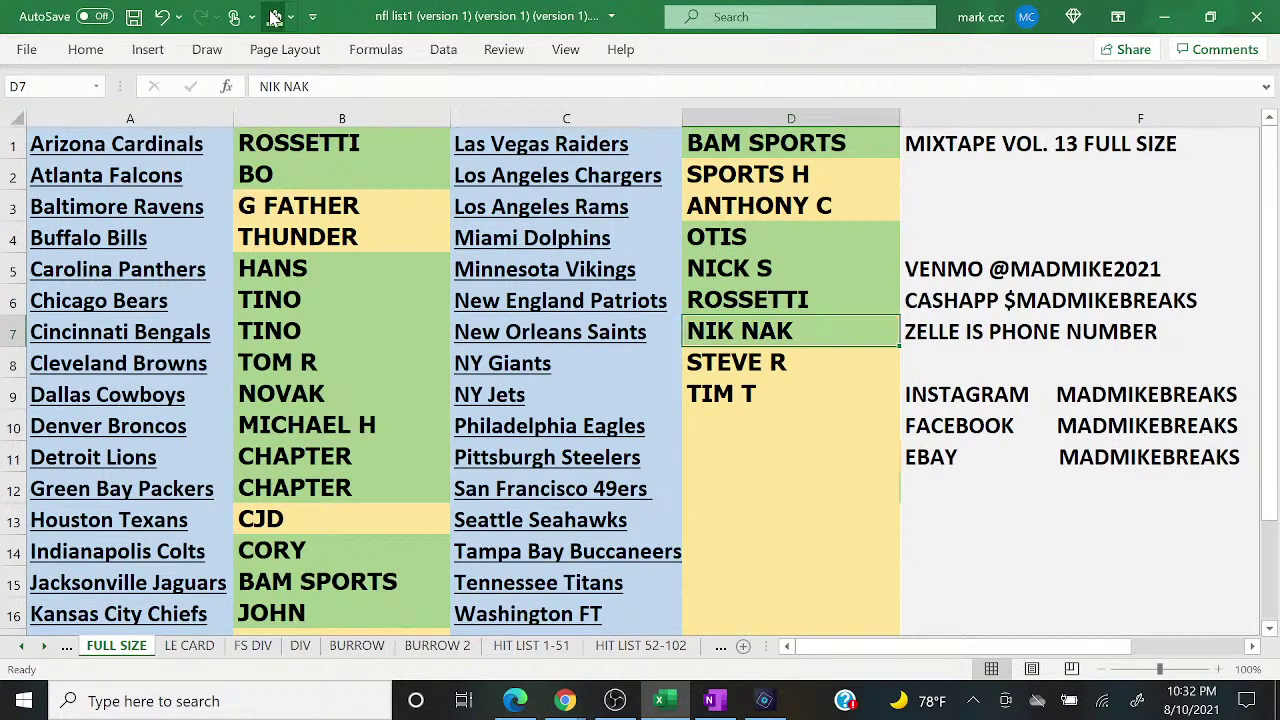
pyautogui.press('Left')
pyautogui.press('Left')
pyautogui.press('Up')
pyautogui.press('Up')
pyautogui.press('Up')
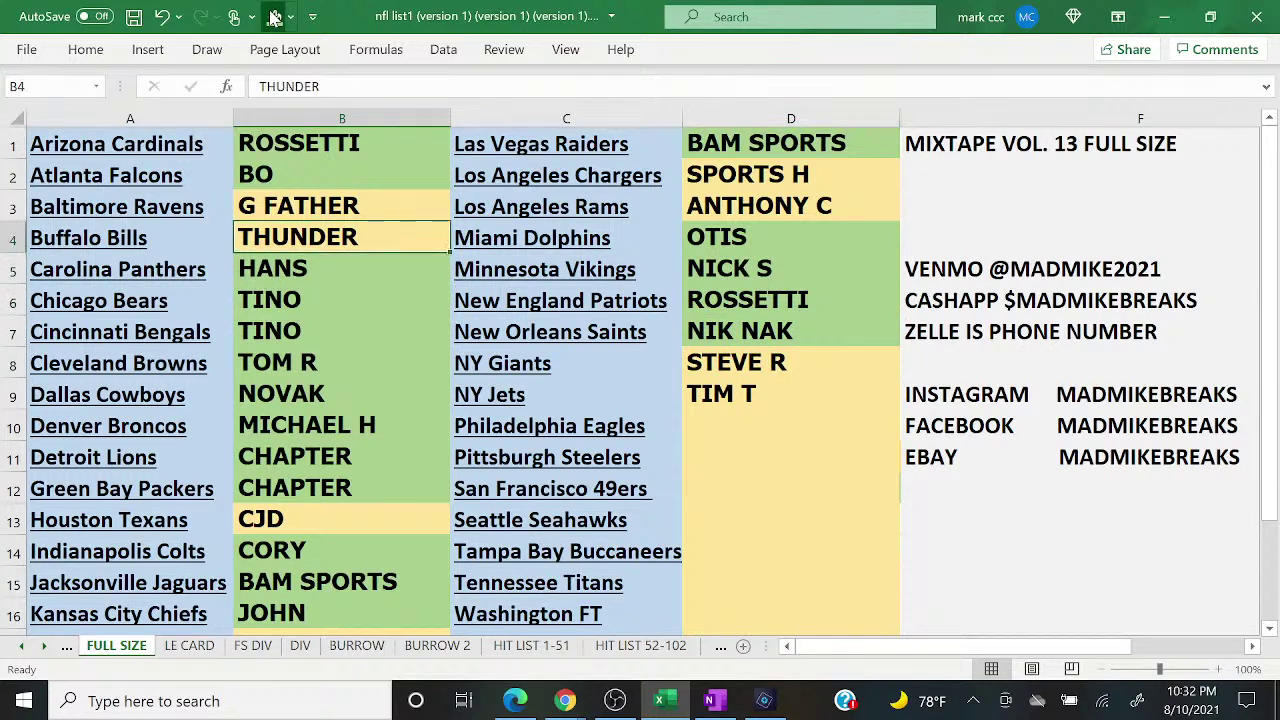
pyautogui.click(274, 17)
pyautogui.click(565, 700)
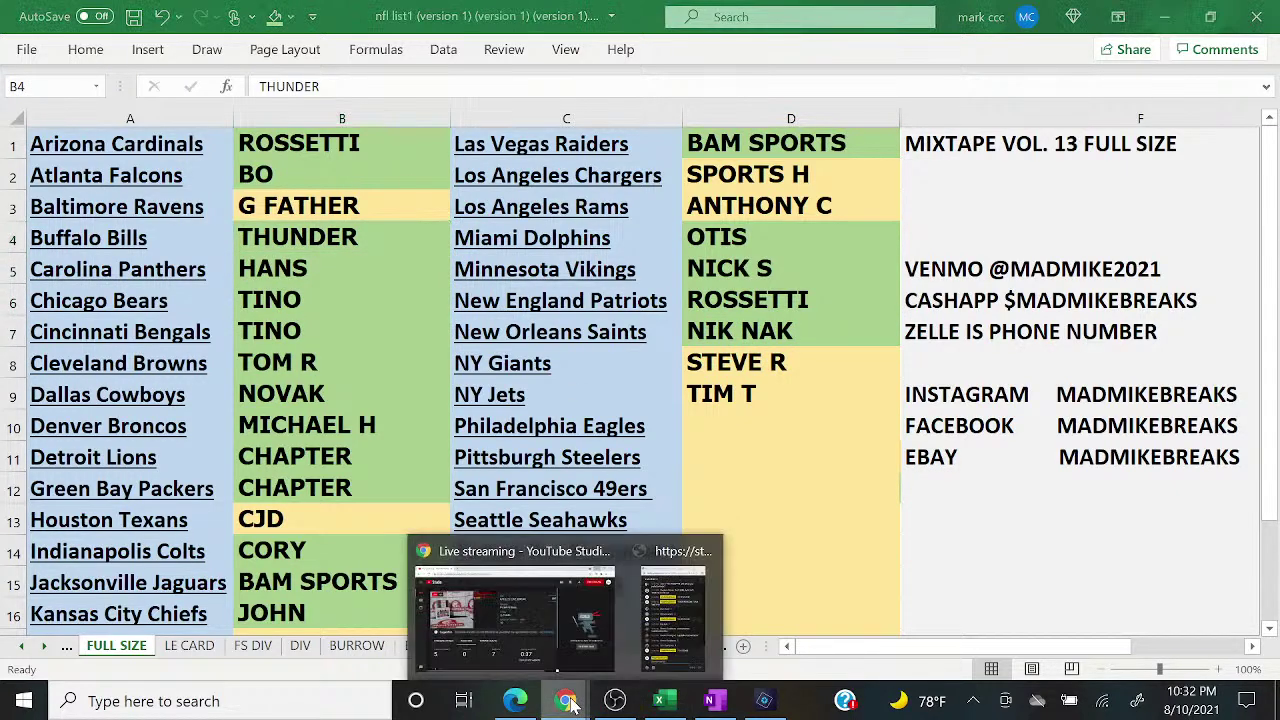
pyautogui.click(655, 635)
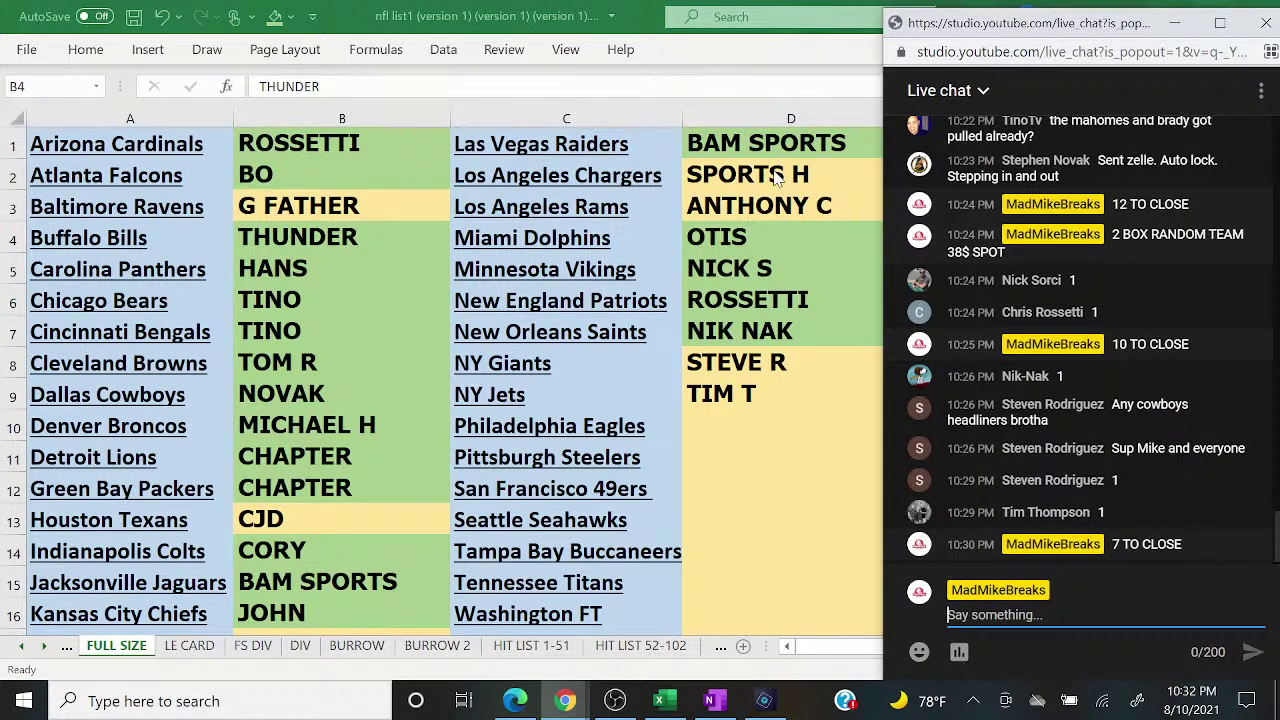
pyautogui.click(778, 208)
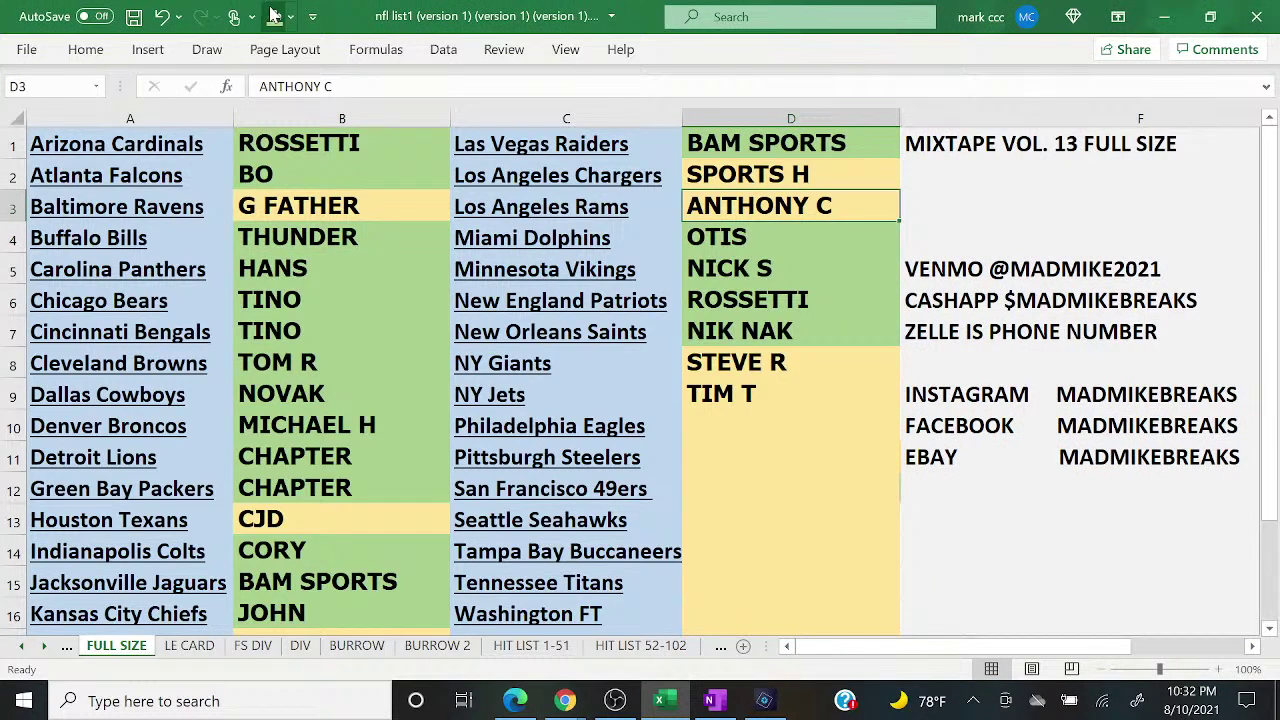
pyautogui.click(565, 700)
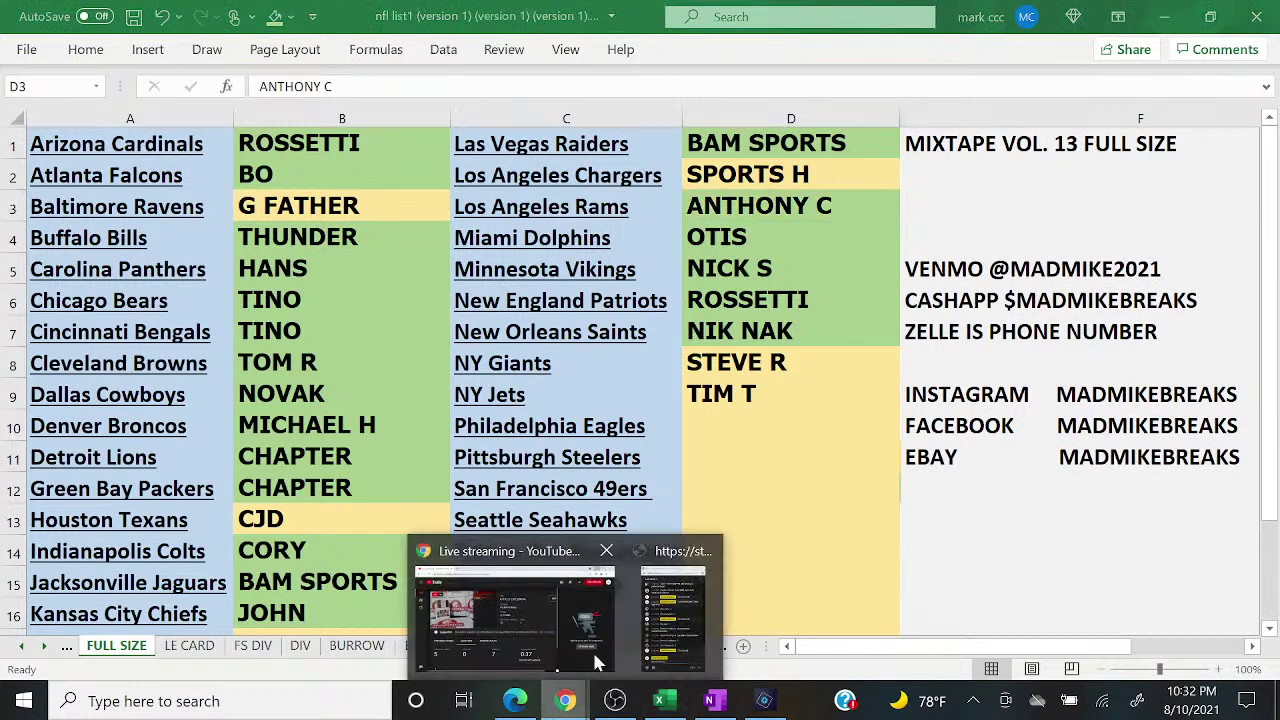
pyautogui.click(704, 597)
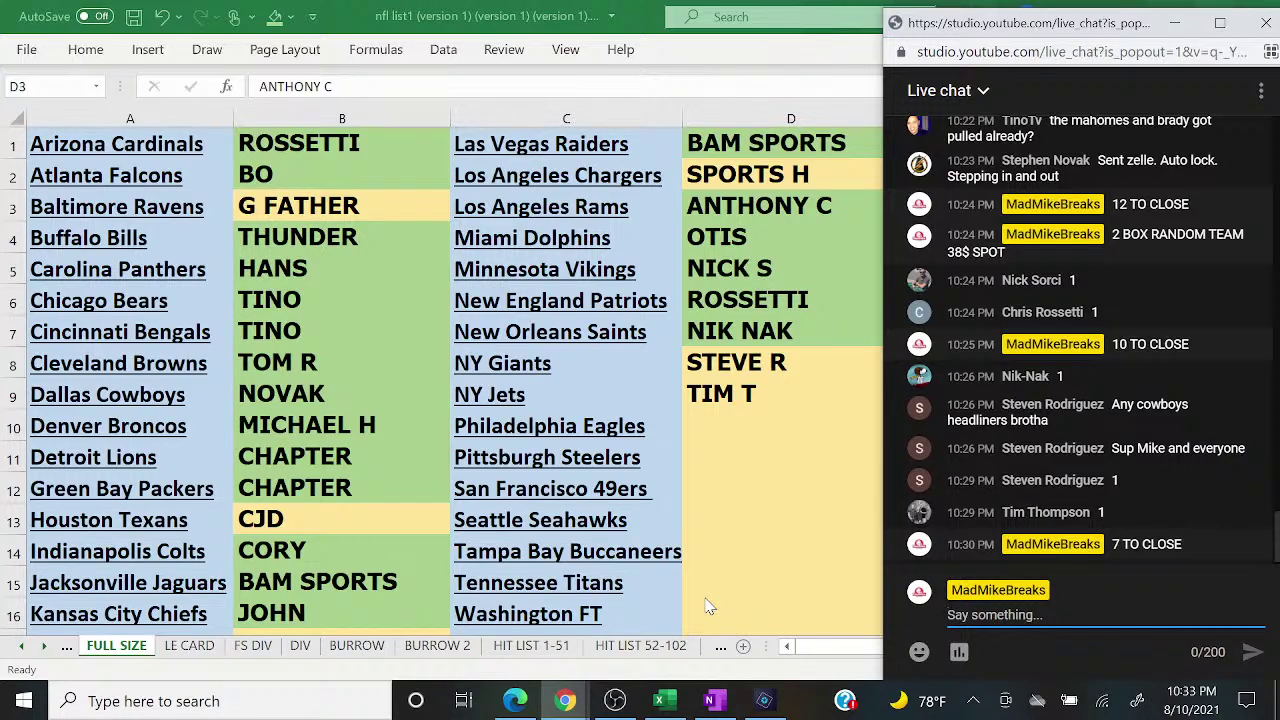
pyautogui.click(764, 701)
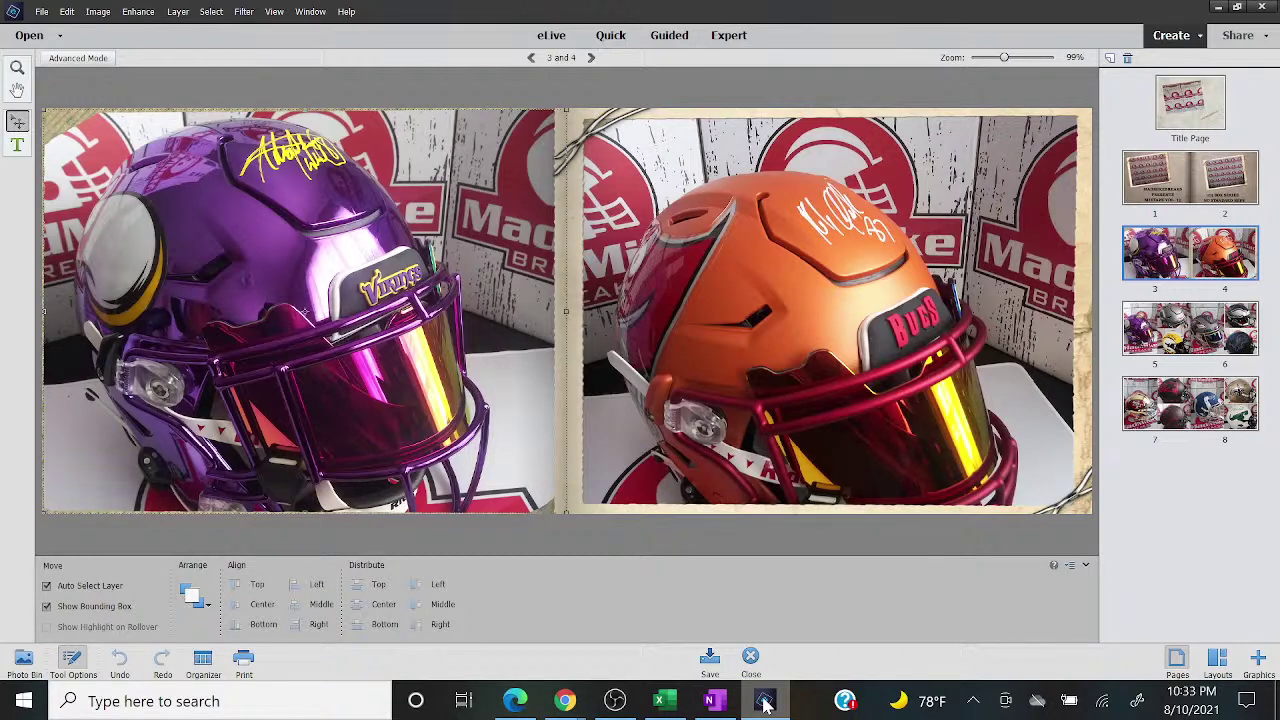
# Step: Page the helmet photo book to pages 5–6 and 7–8, then return to the Excel break list
pyautogui.click(1172, 338)
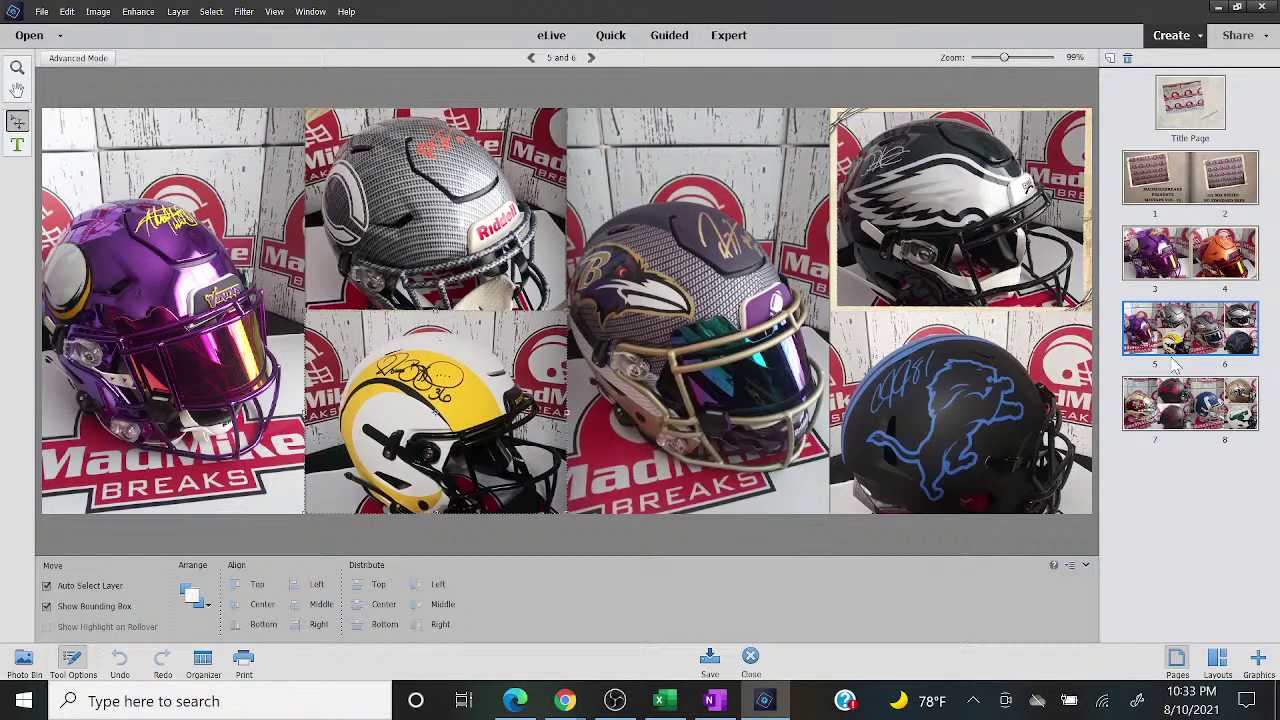
pyautogui.click(1182, 412)
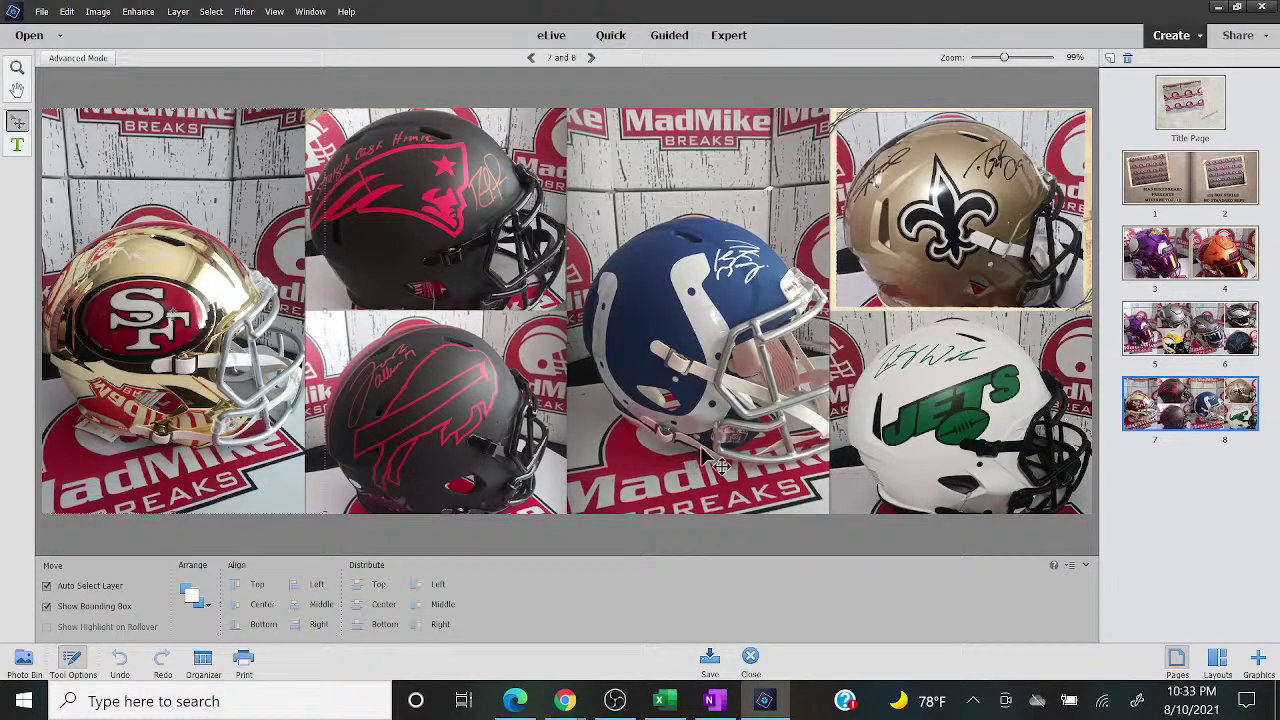
pyautogui.click(660, 700)
pyautogui.moveTo(587, 705)
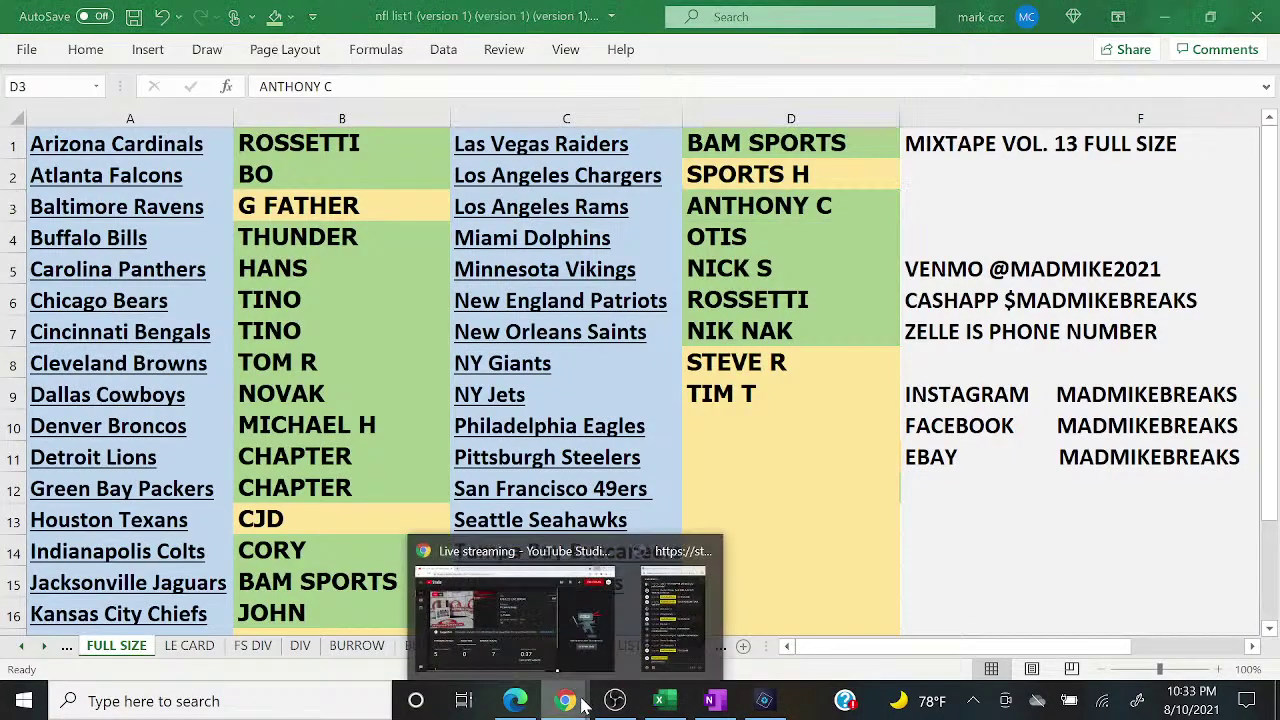
pyautogui.click(697, 645)
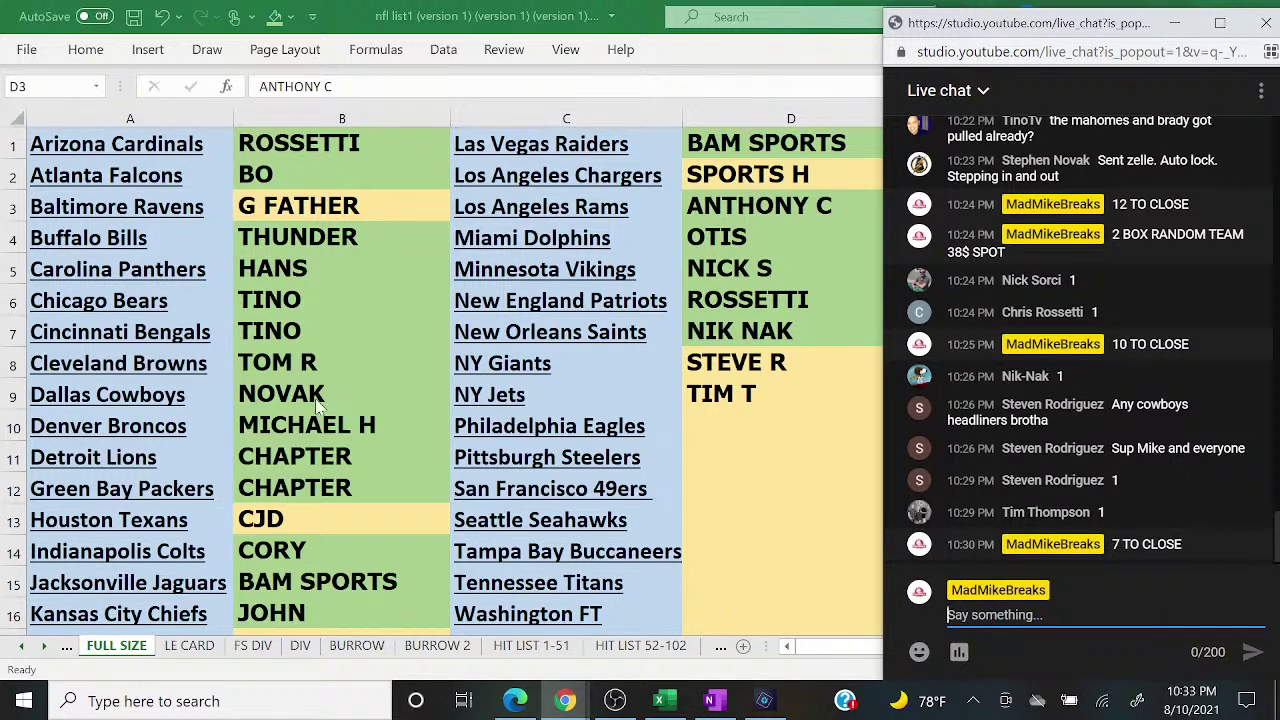
pyautogui.click(326, 205)
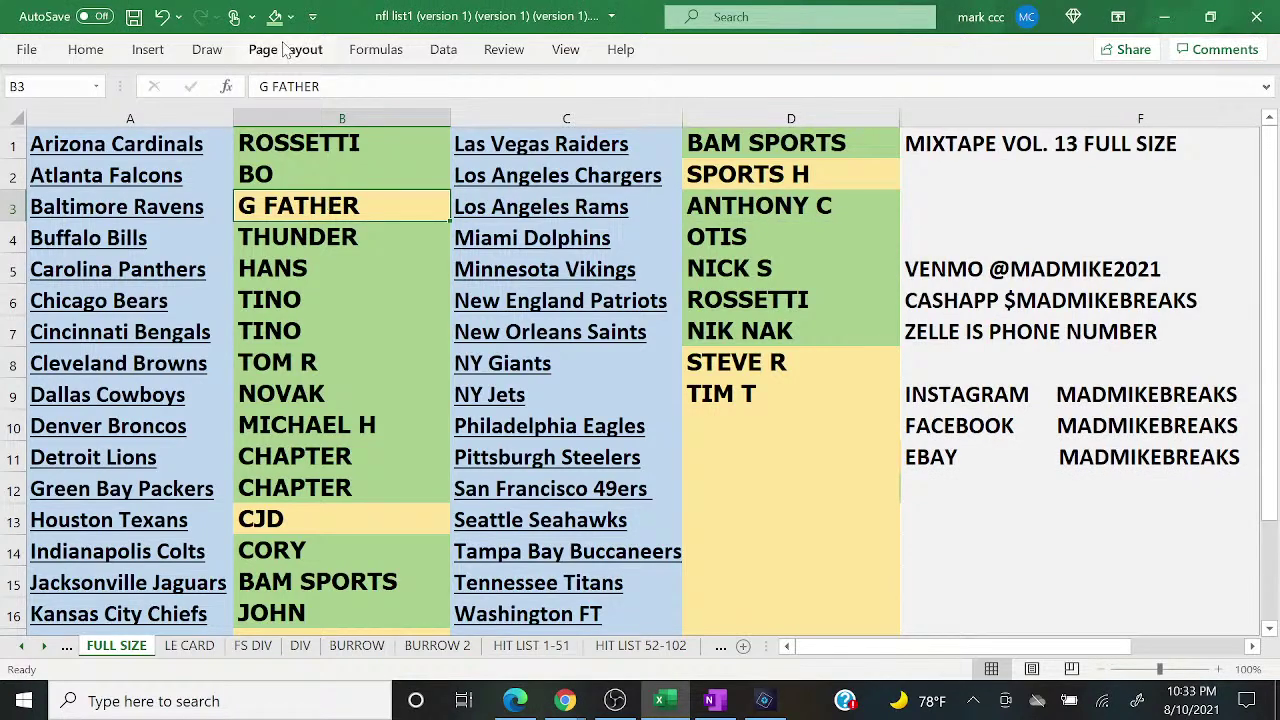
pyautogui.click(565, 700)
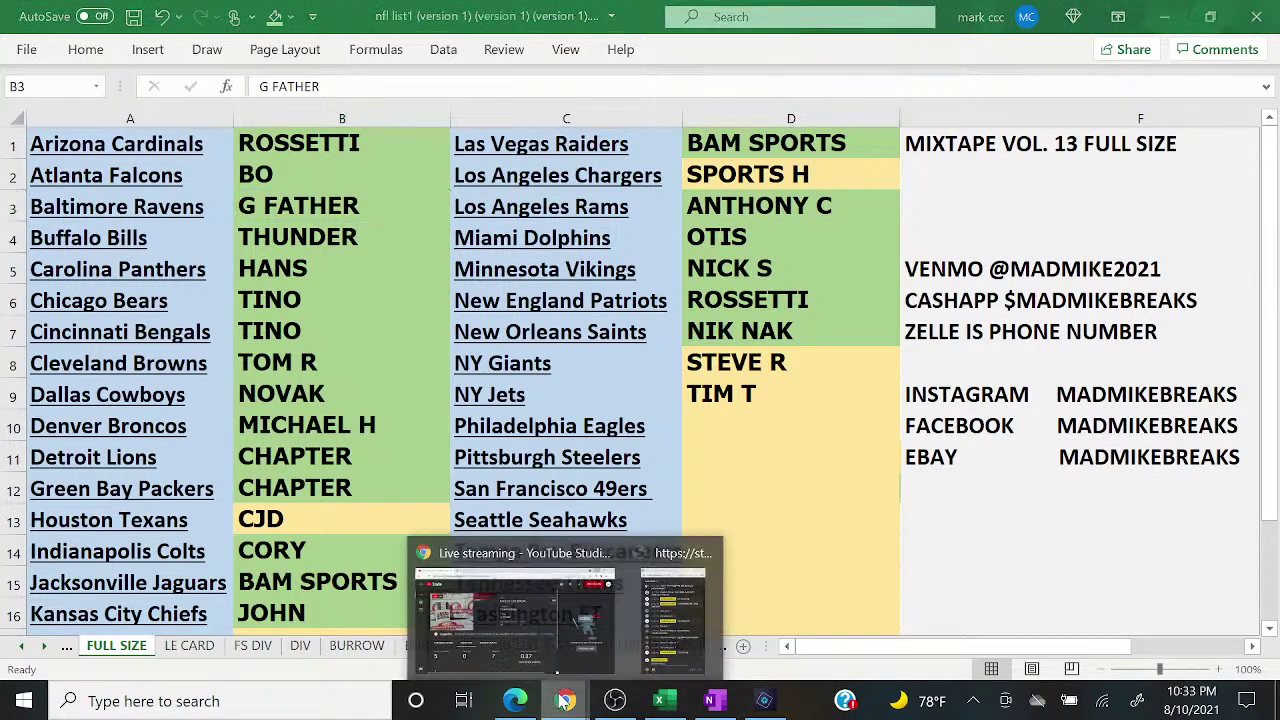
# Step: Bring the YouTube Studio live chat popout back in front beside the break list
pyautogui.click(667, 630)
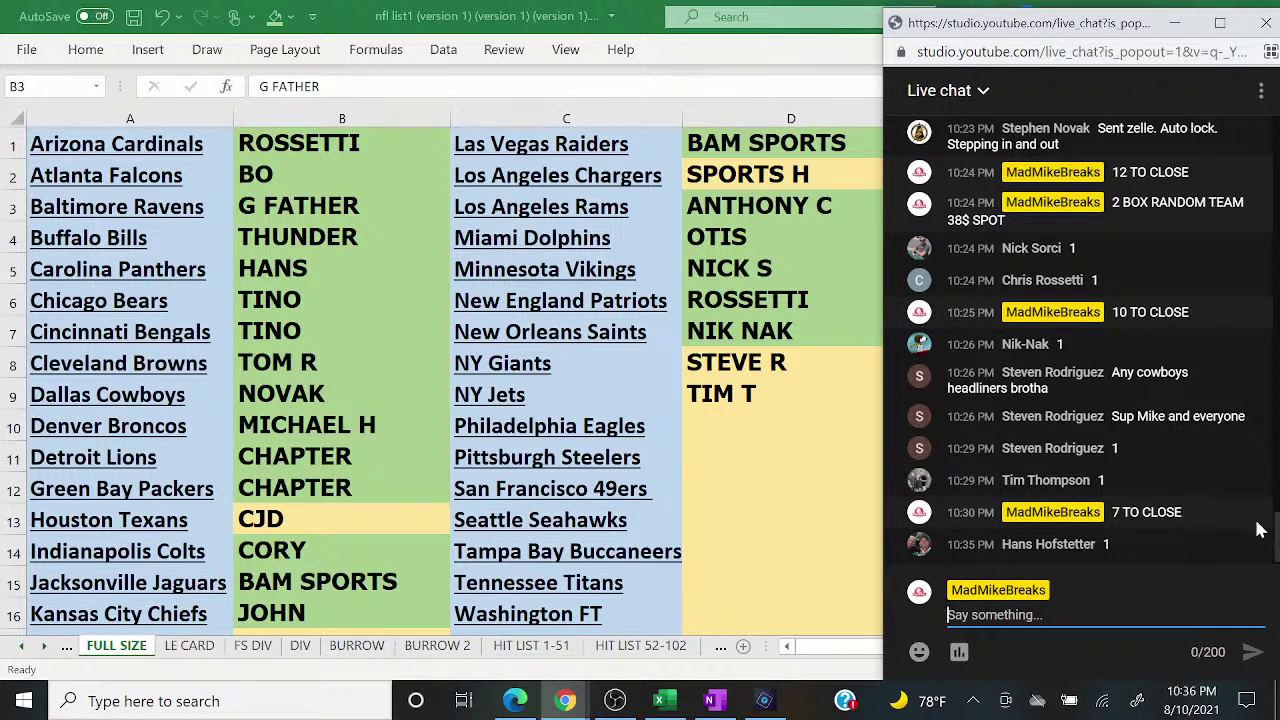
# Step: Enter the next buyer's name in cell D10
pyautogui.click(770, 424)
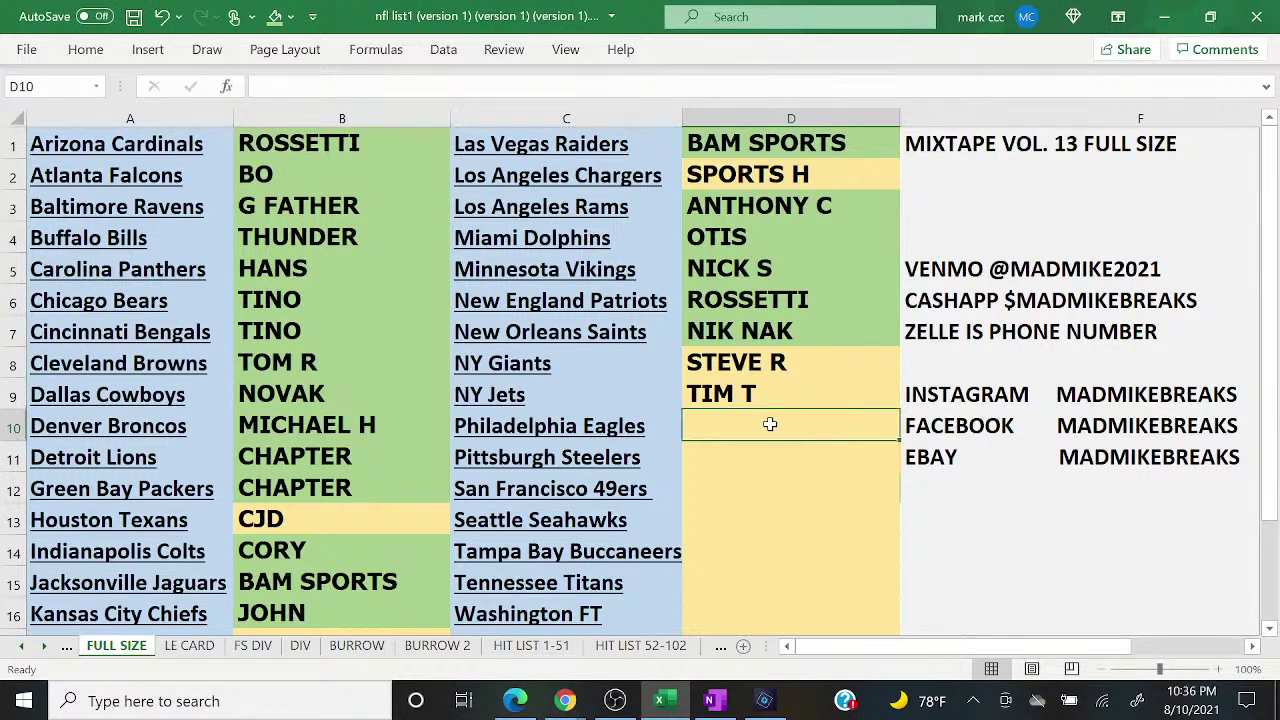
pyautogui.write('HANS')
pyautogui.press('Return')
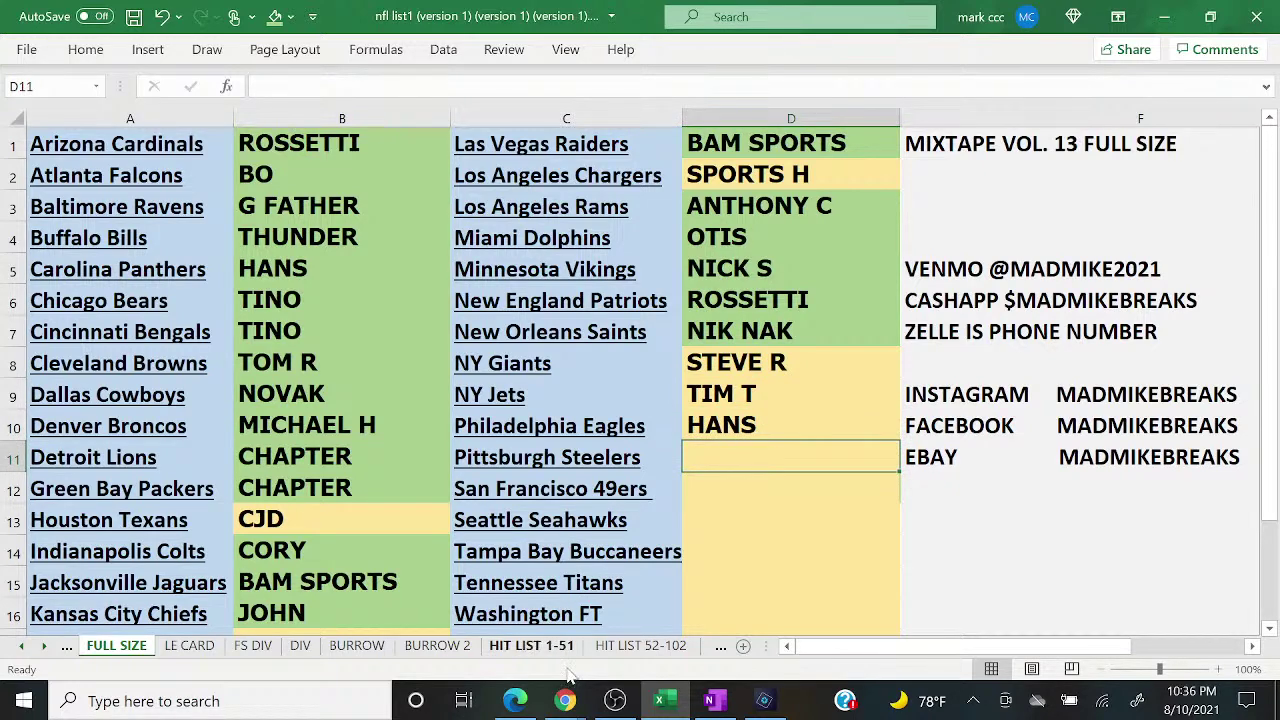
# Step: Post '6 TO CLOSE' in the live chat
pyautogui.moveTo(565, 701)
pyautogui.click(680, 602)
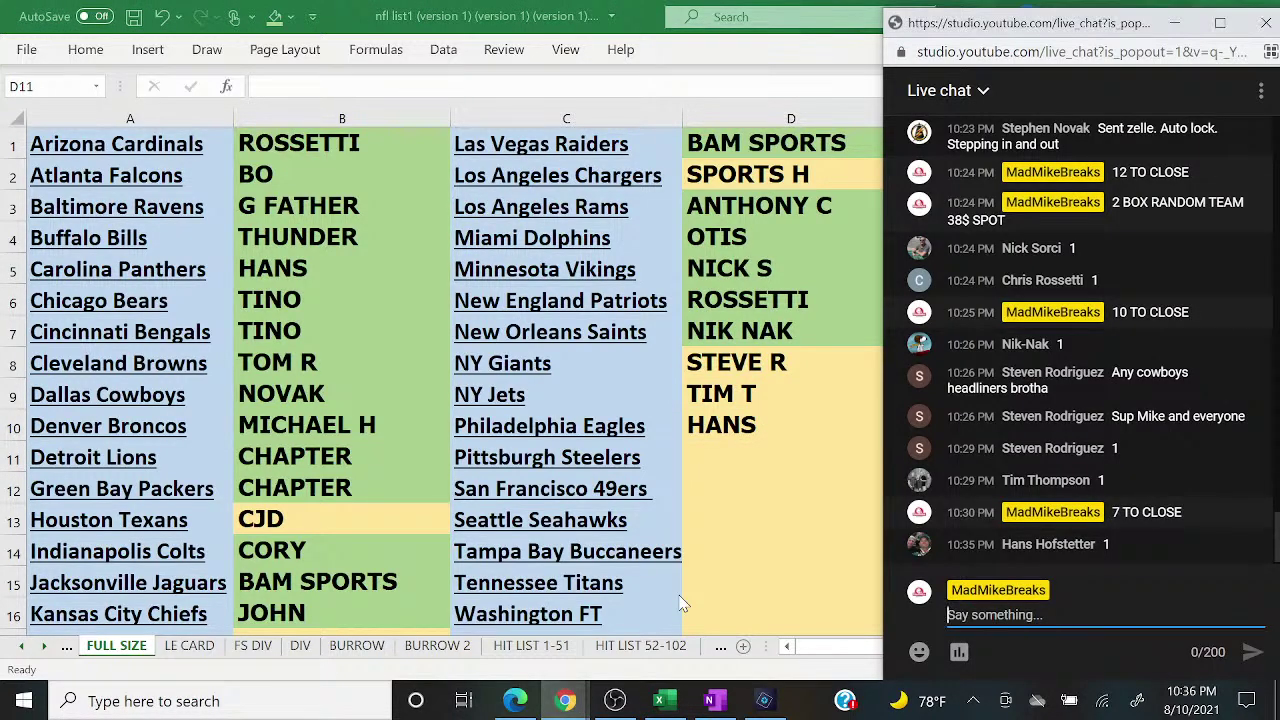
pyautogui.write('6 TO CLOSE')
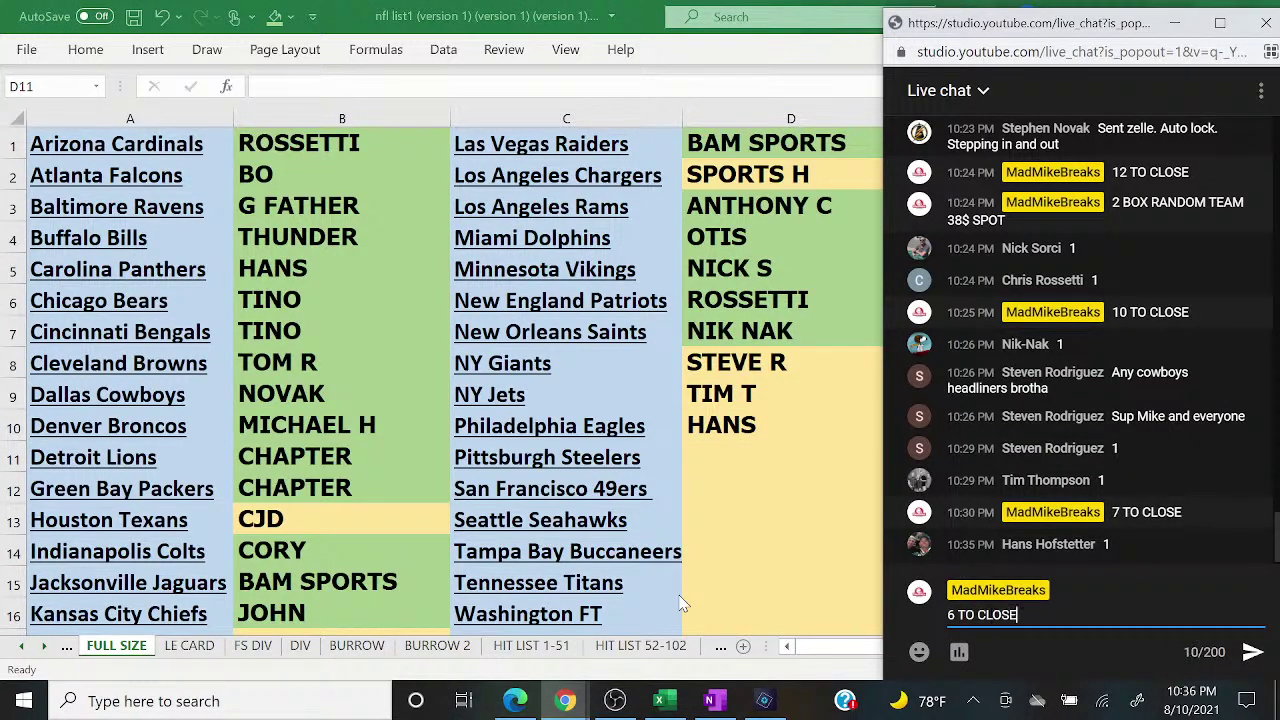
pyautogui.press('Return')
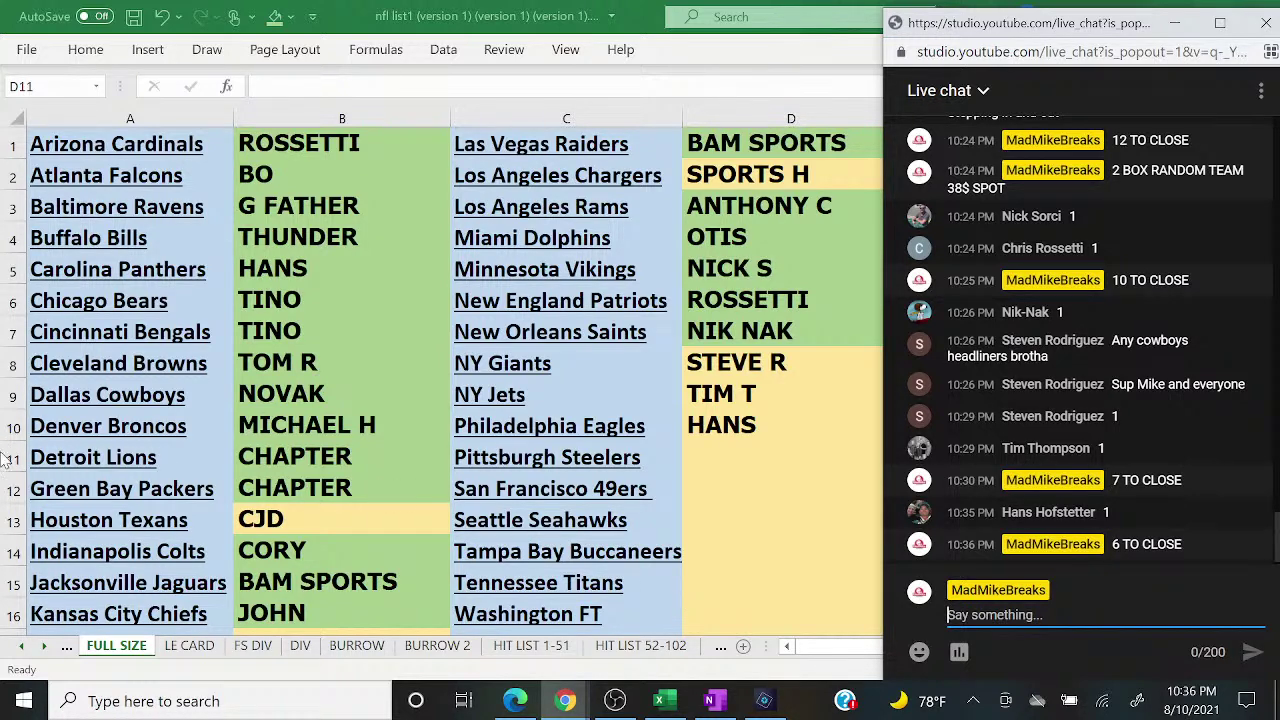
# Step: Shade D10 green with Fill Color in the break list
pyautogui.hotkey('alt', 'Tab')
pyautogui.click(322, 528)
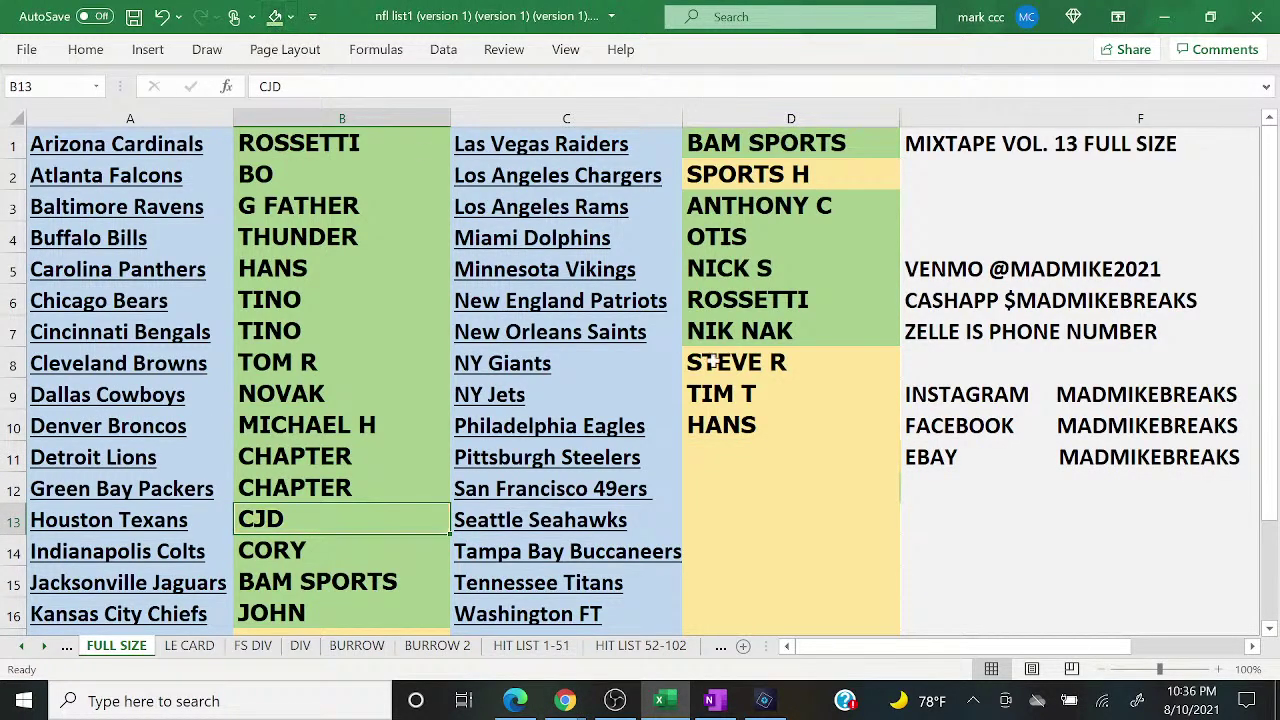
pyautogui.click(800, 435)
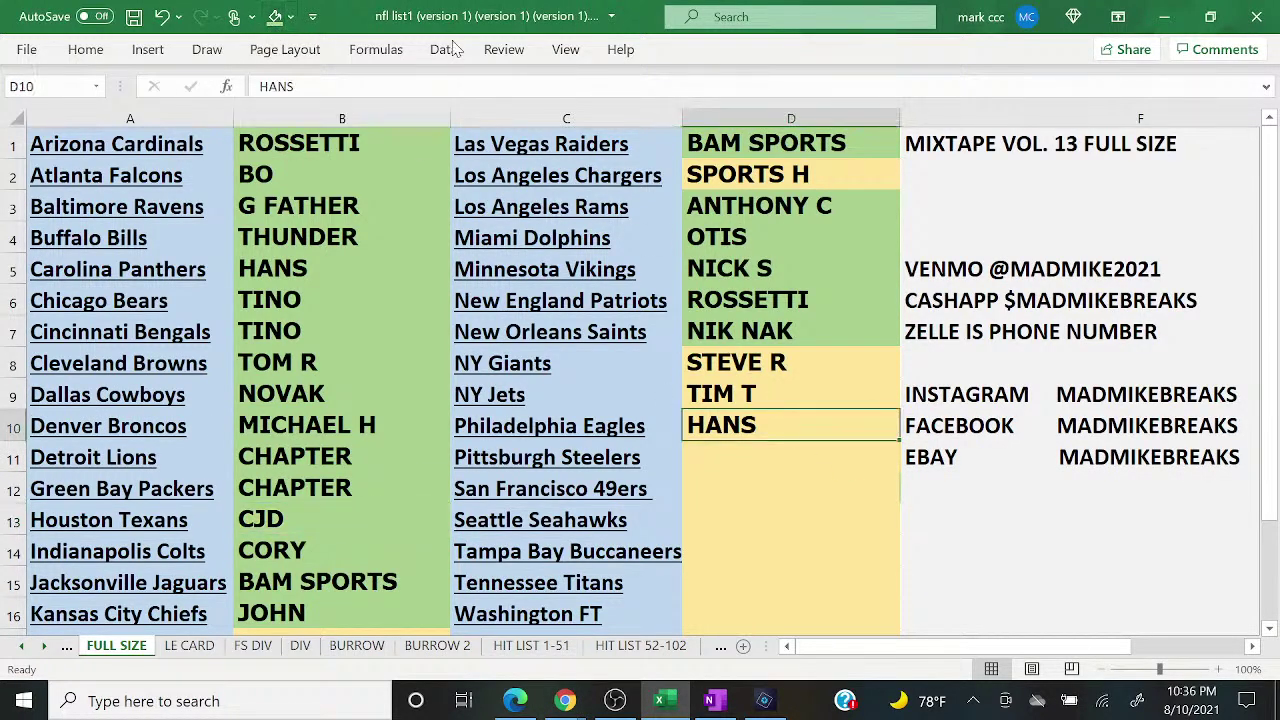
pyautogui.click(274, 16)
pyautogui.click(565, 701)
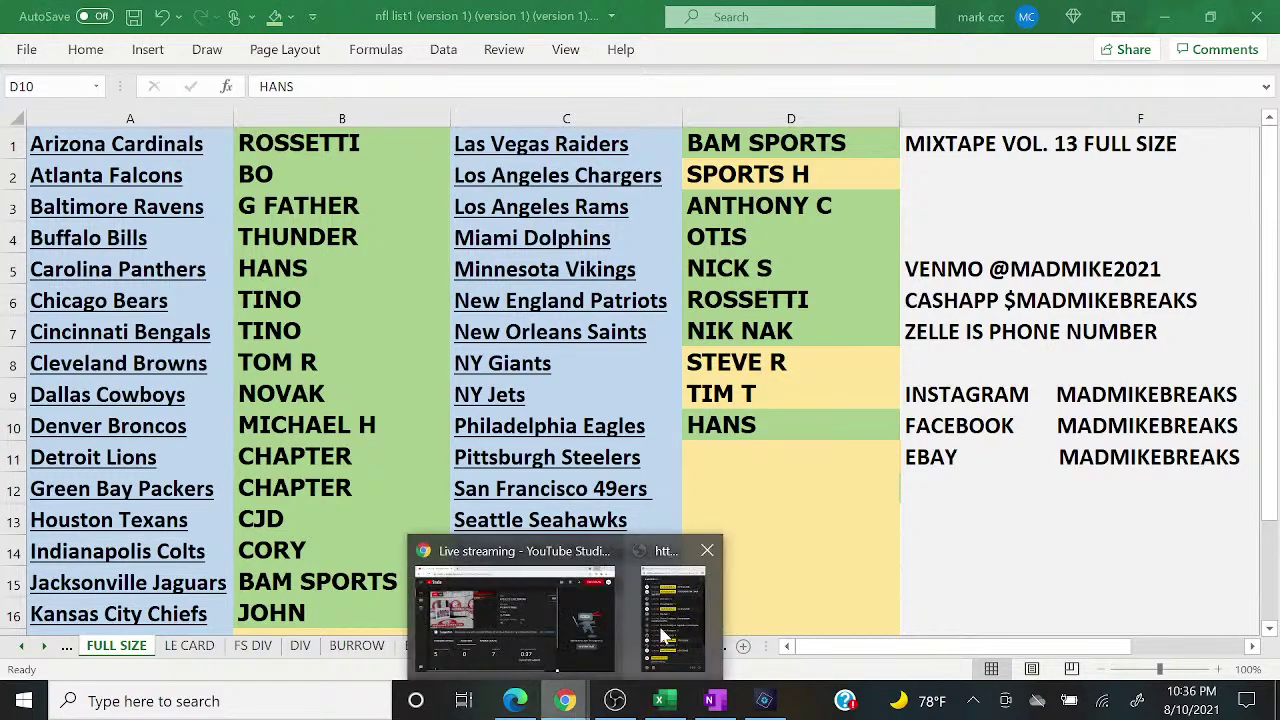
pyautogui.click(665, 632)
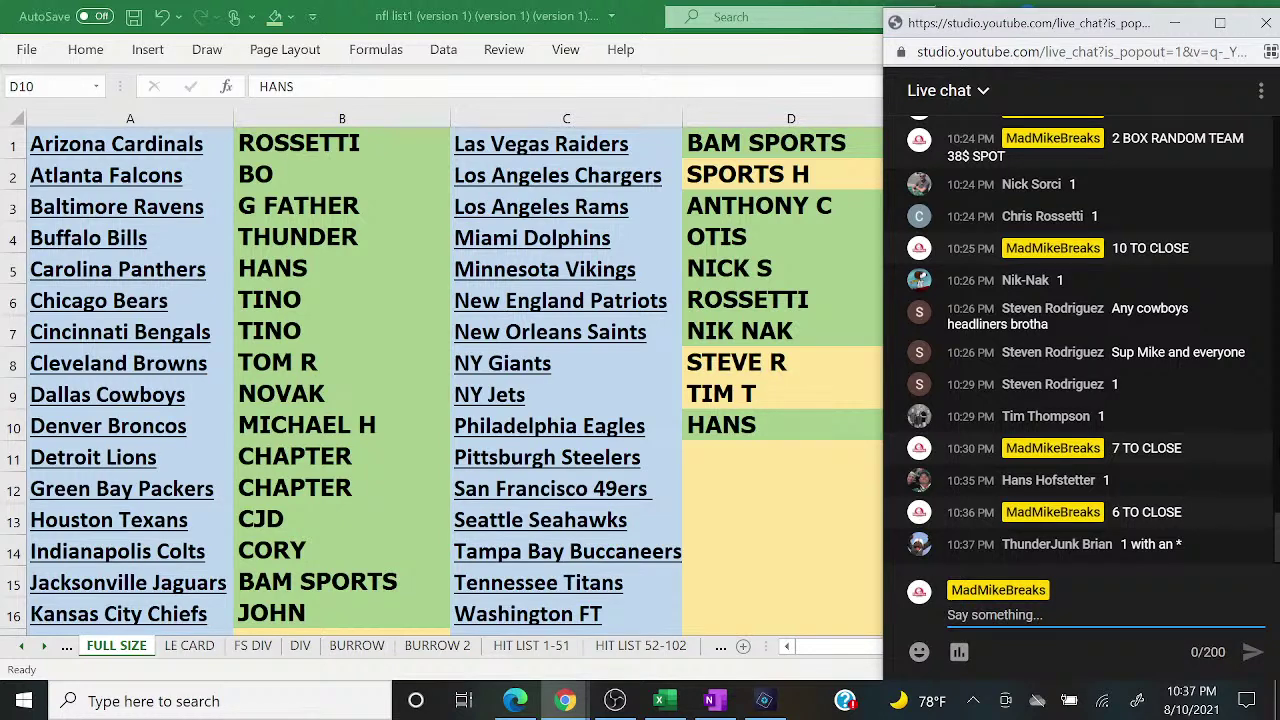
# Step: Enter two more buyers' names in D11 (marked with *) and D12, checking chat between them
pyautogui.click(746, 467)
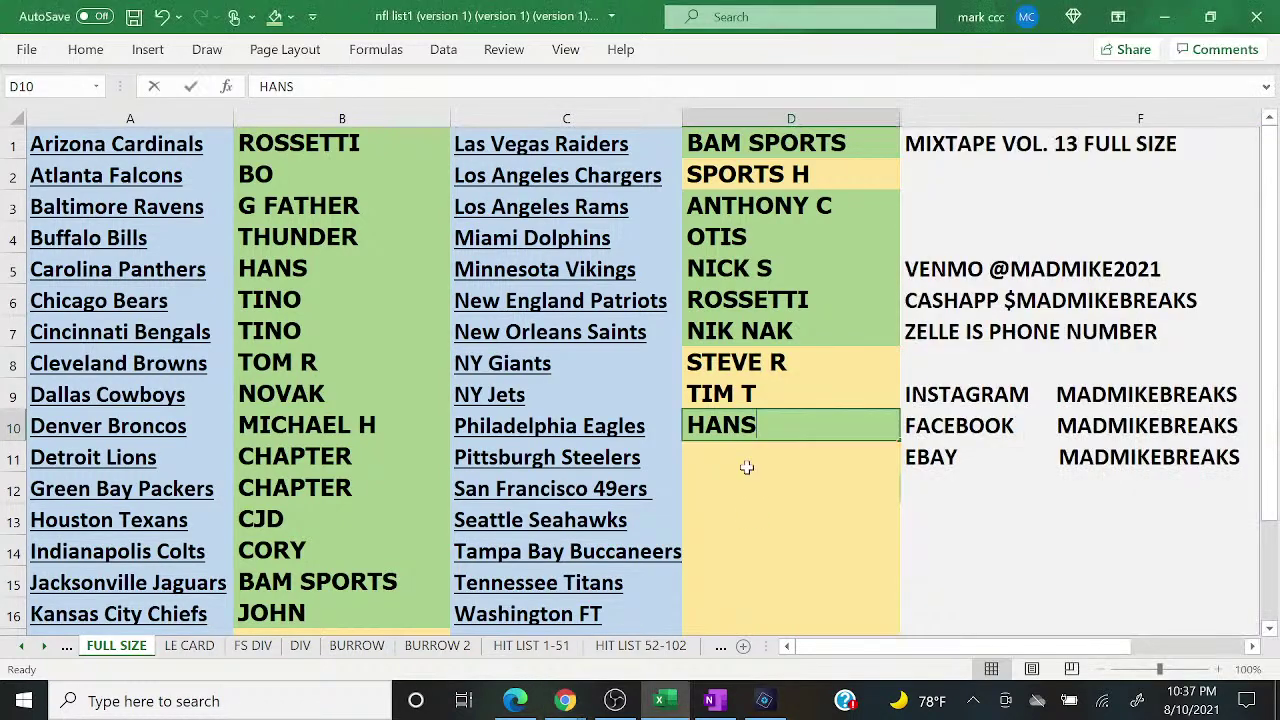
pyautogui.press('Return')
pyautogui.write('THUNDER')
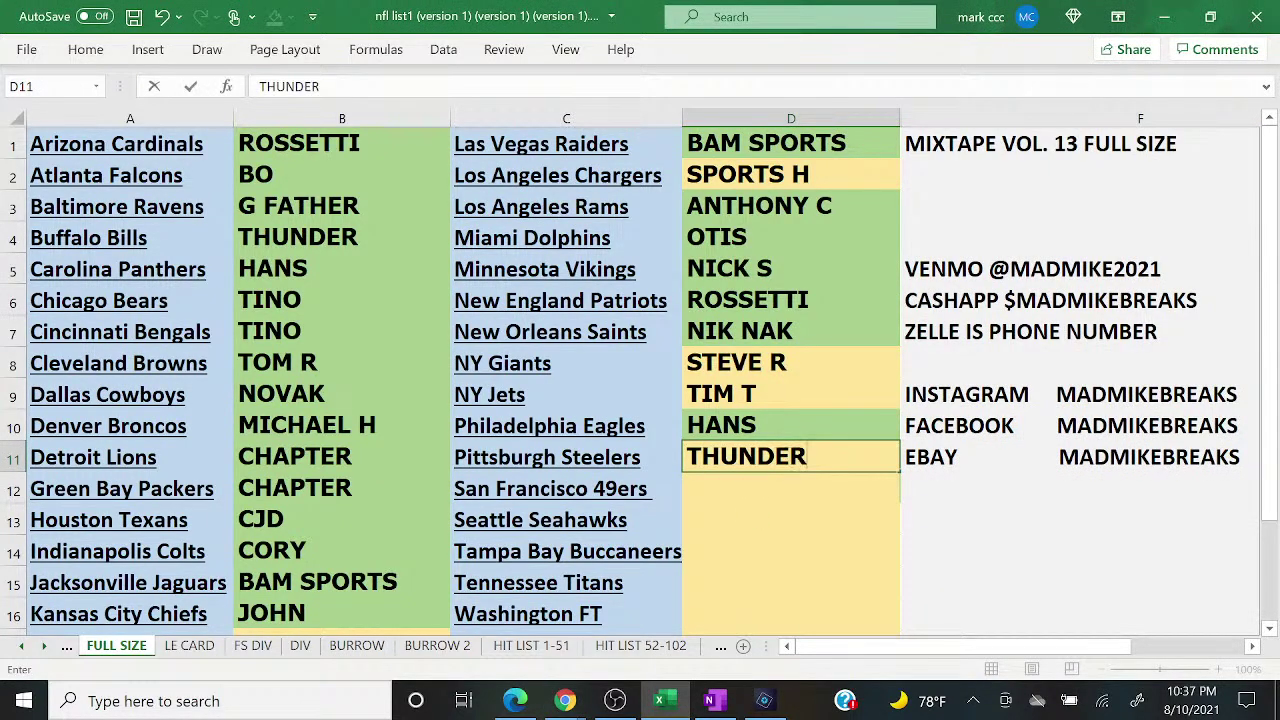
pyautogui.write('*')
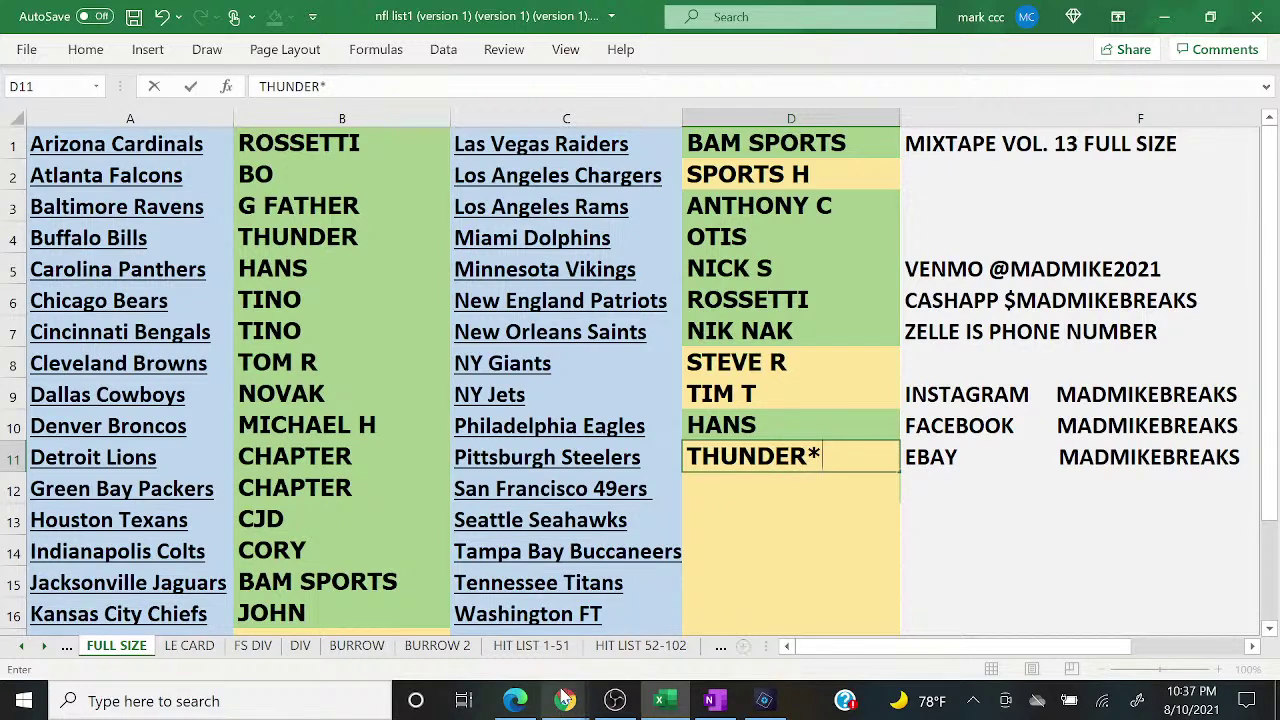
pyautogui.moveTo(558, 705)
pyautogui.click(668, 648)
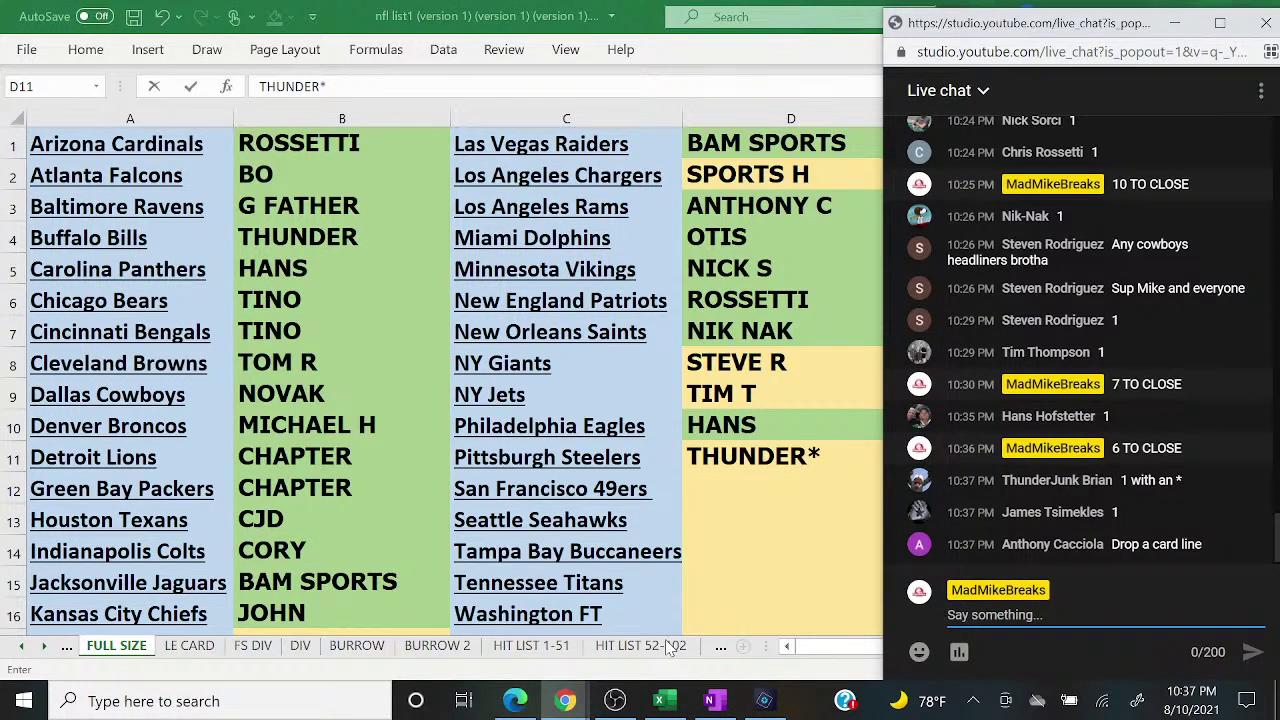
pyautogui.click(777, 497)
pyautogui.press('Return')
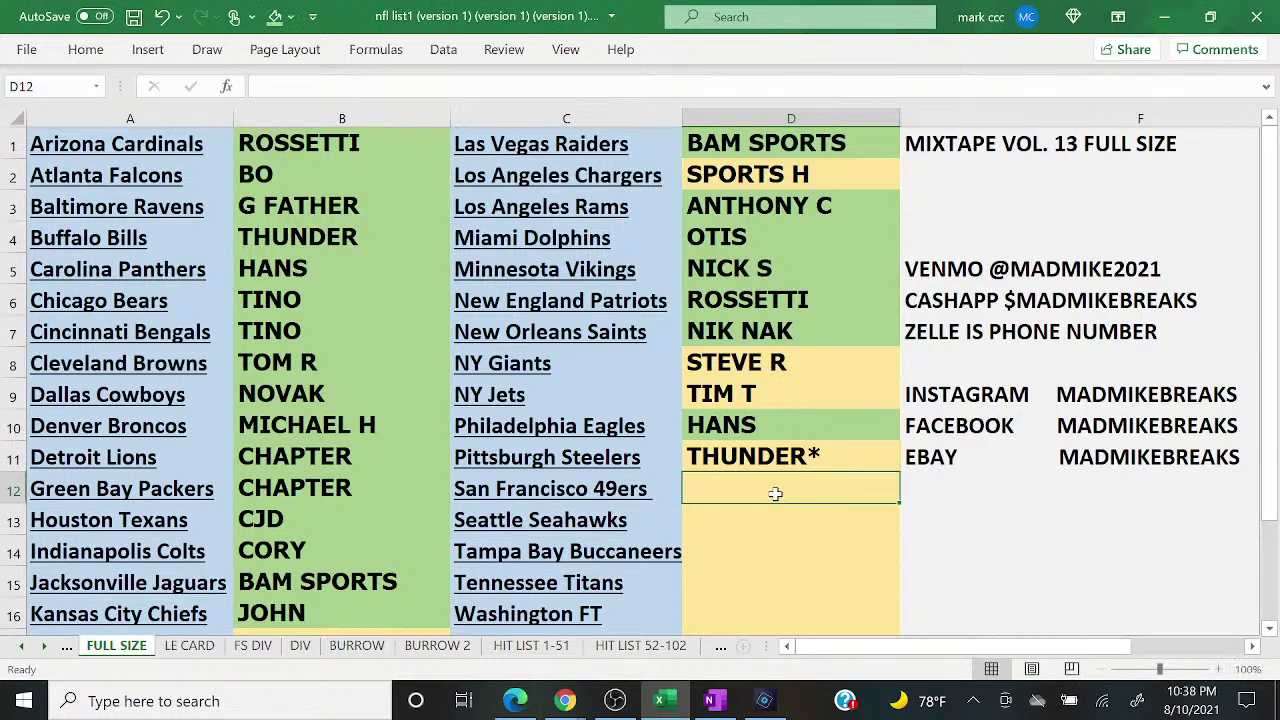
pyautogui.write('JAMES T')
pyautogui.press('Return')
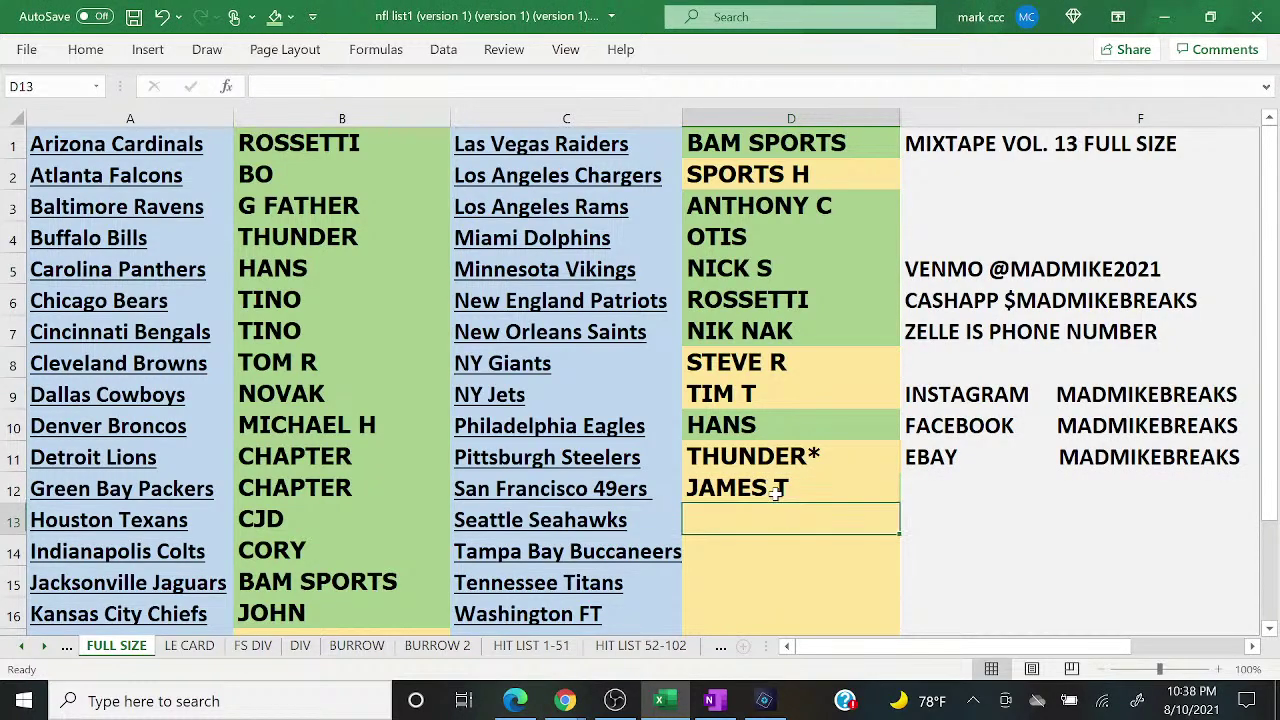
# Step: Post '4 TO CLOSE FS' in the live chat
pyautogui.moveTo(565, 700)
pyautogui.click(683, 651)
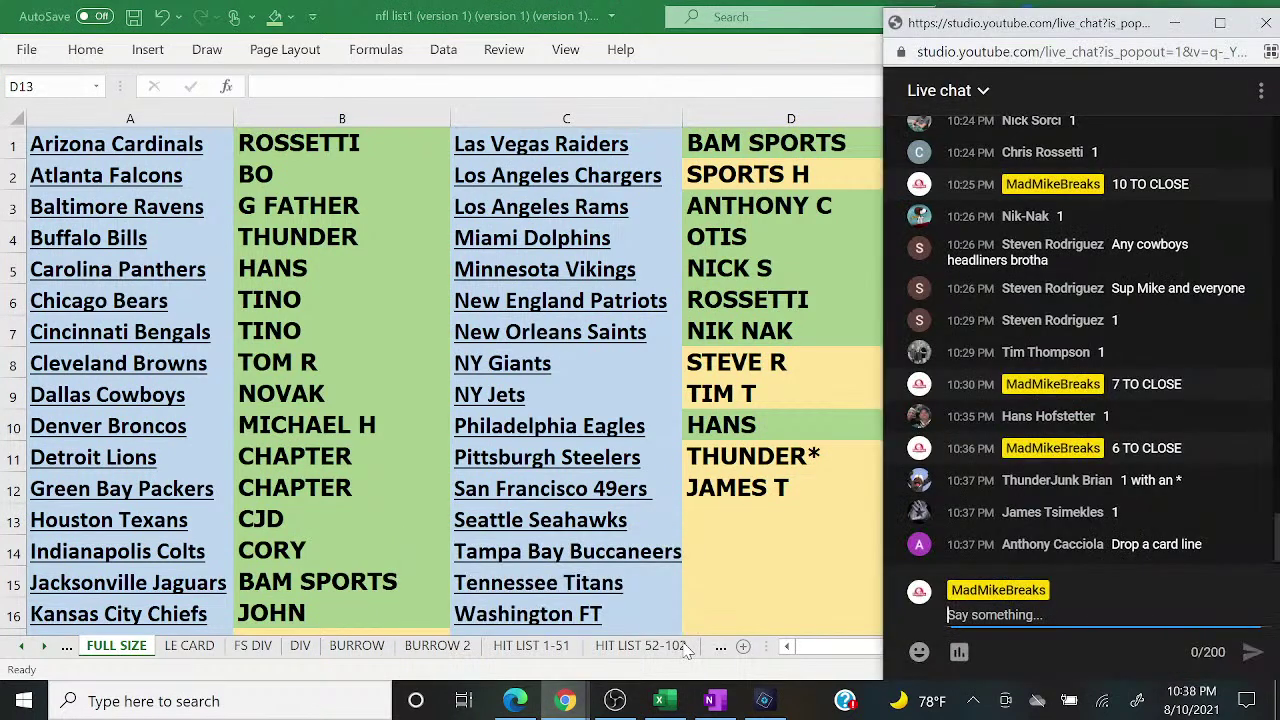
pyautogui.write('4 TO CL')
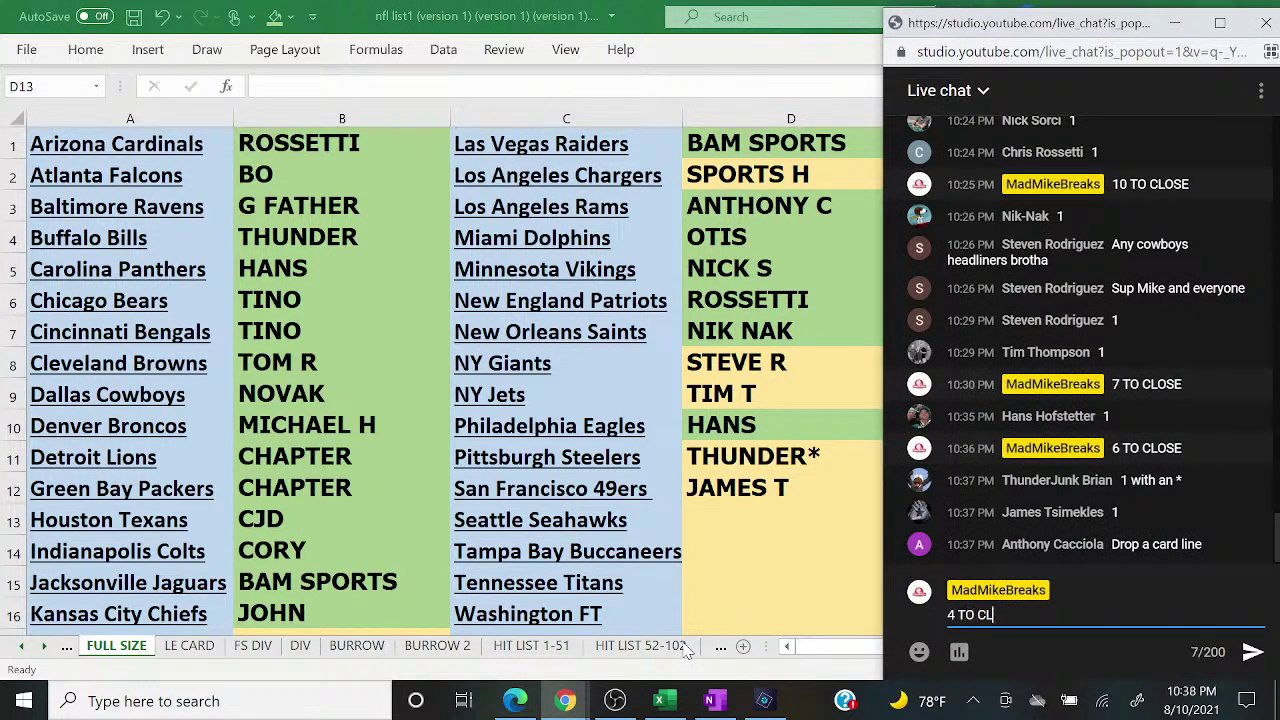
pyautogui.write('OSE FS')
pyautogui.press('Return')
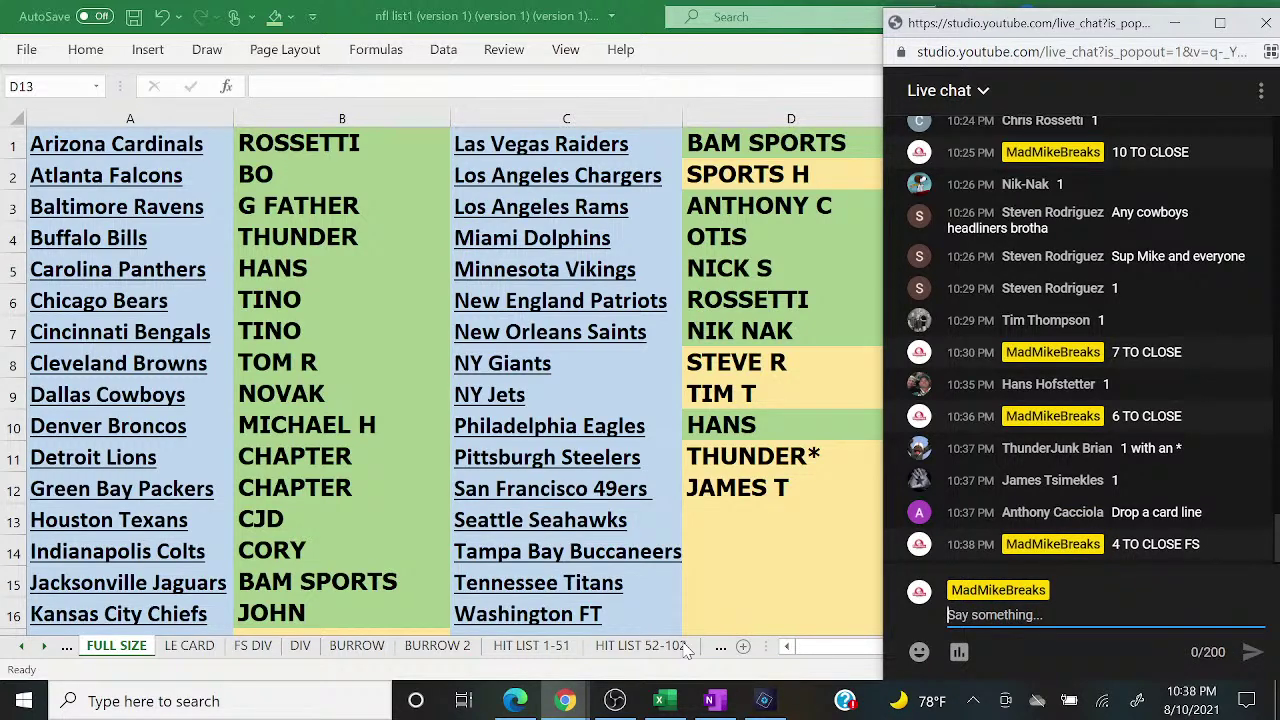
# Step: Post 'FOOTBALL CARD ENV MY SERIES 40$ SPOT RANDOM DIV' in the chat
pyautogui.write('FOOTBALL C')
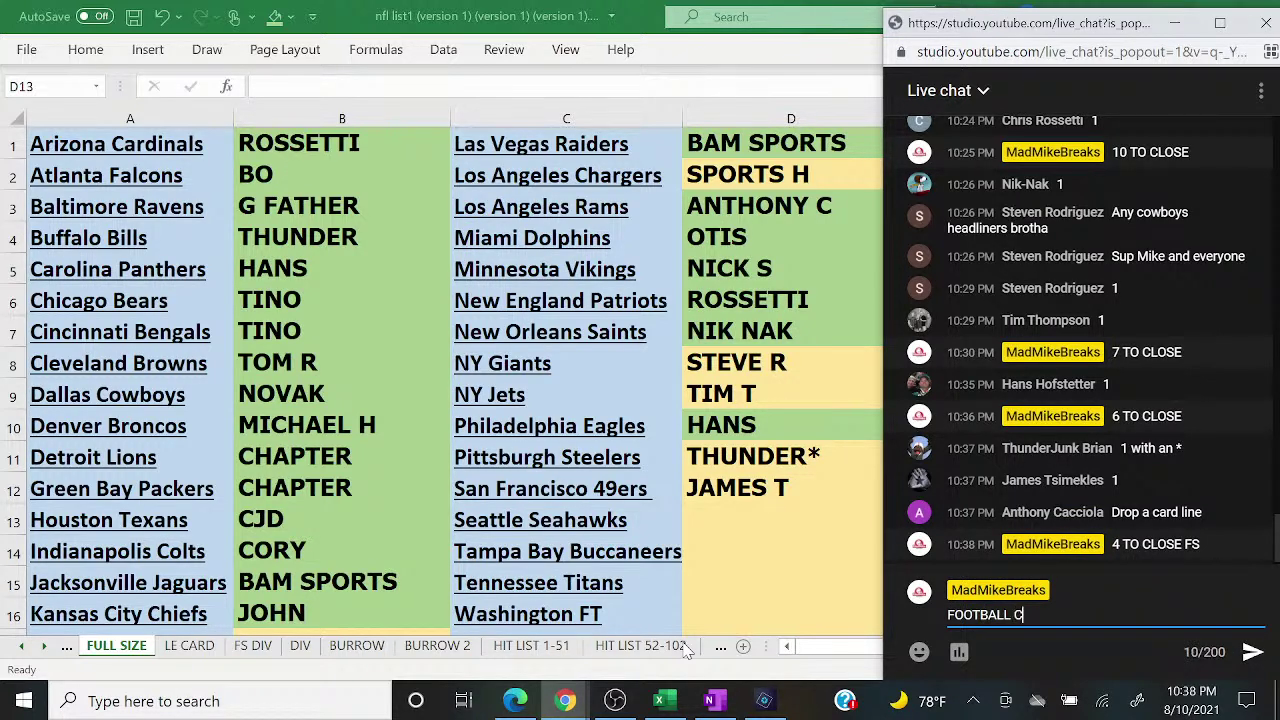
pyautogui.write('ARD ENV MY SERIES 40')
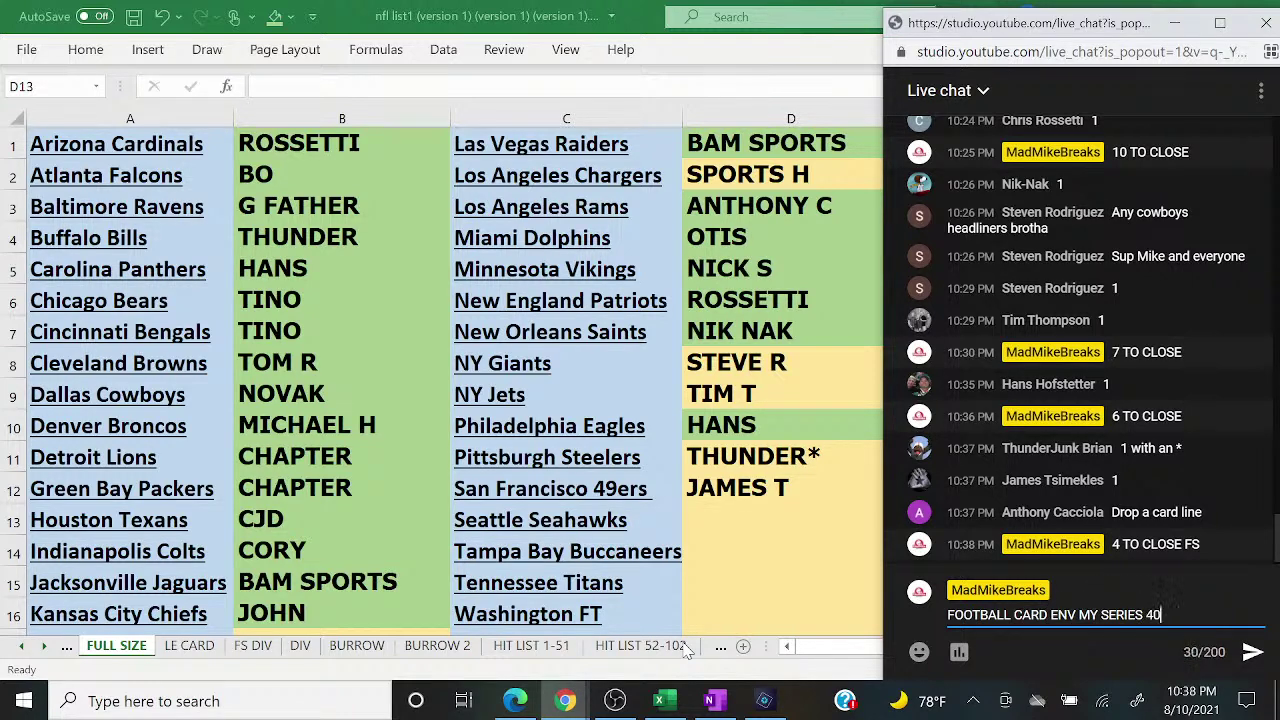
pyautogui.write('$ SPOT RANDO M')
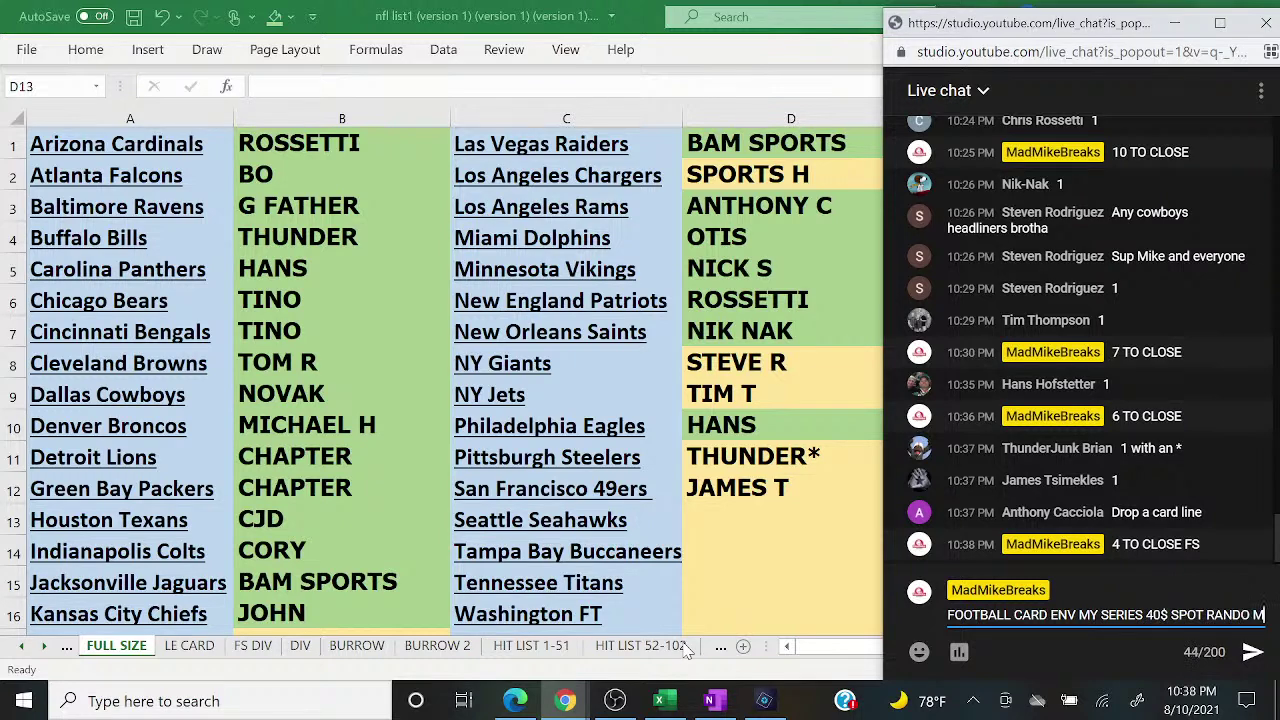
pyautogui.write('S')
pyautogui.press('BackSpace')
pyautogui.press('BackSpace')
pyautogui.press('BackSpace')
pyautogui.write('M DIV')
pyautogui.press('Return')
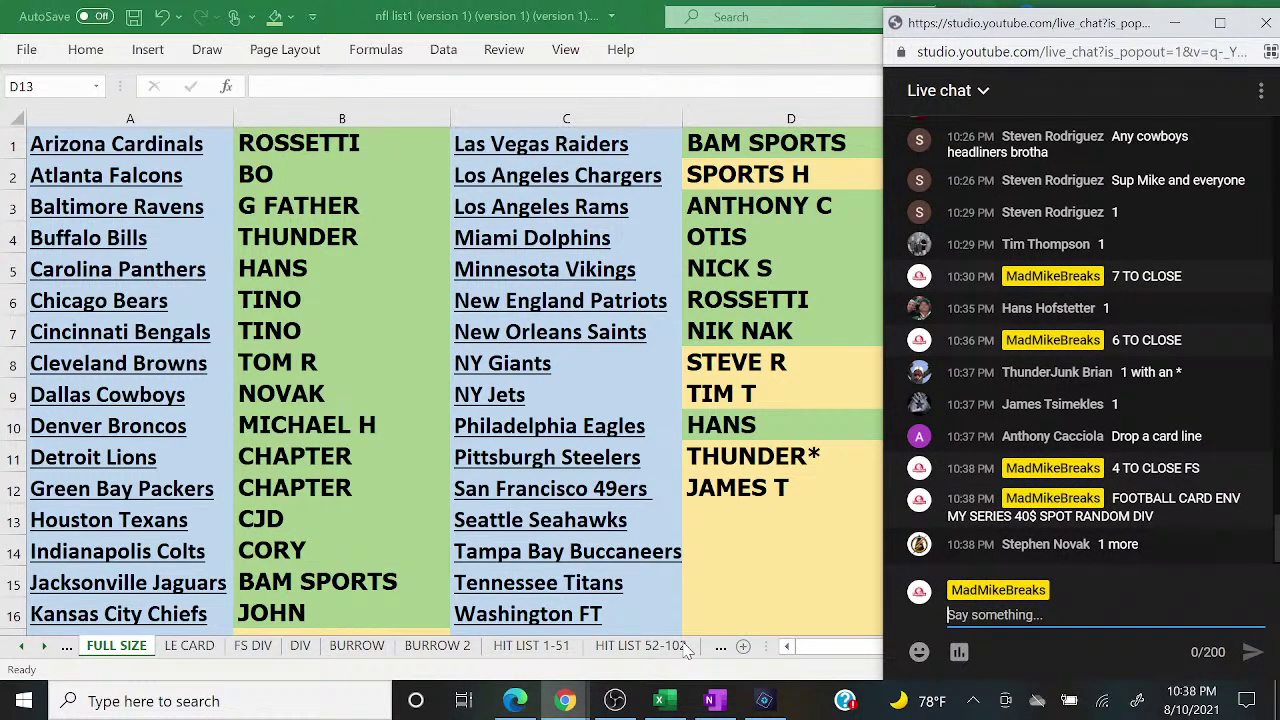
# Step: Enter the next buyer's name in D13, then check the live chat
pyautogui.click(746, 524)
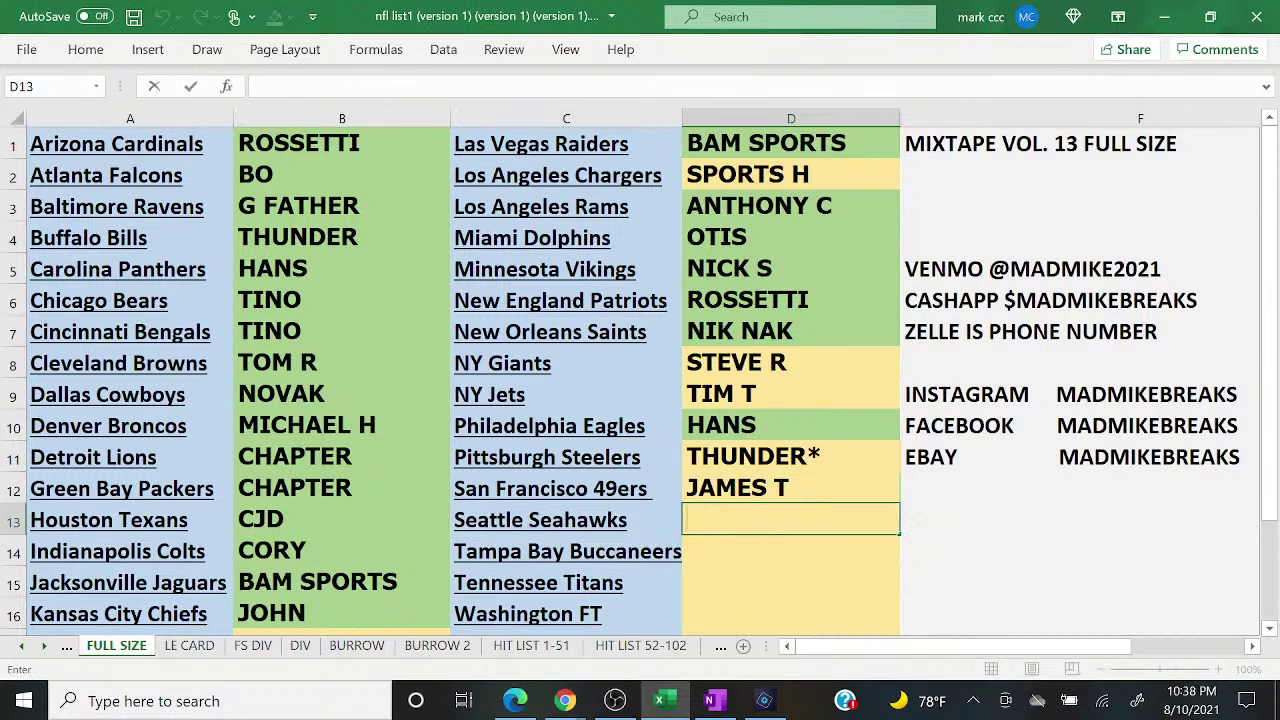
pyautogui.write('NOVAK')
pyautogui.press('Return')
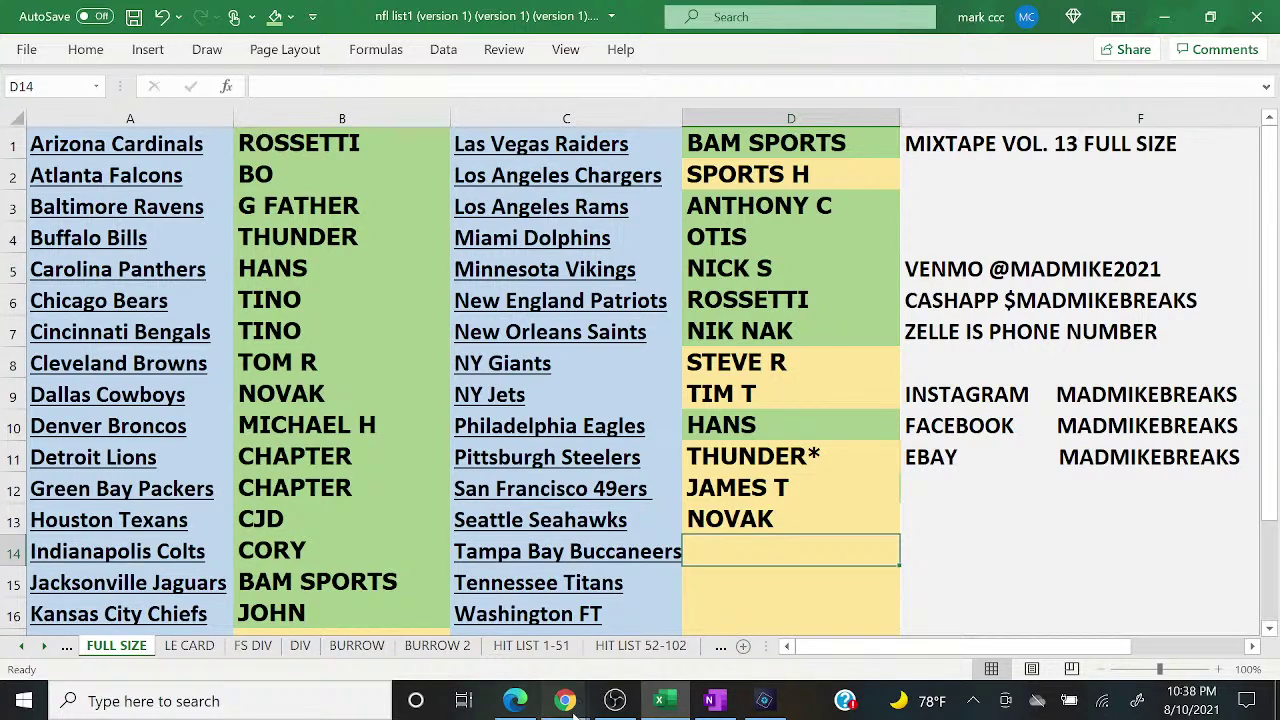
pyautogui.moveTo(565, 700)
pyautogui.click(705, 625)
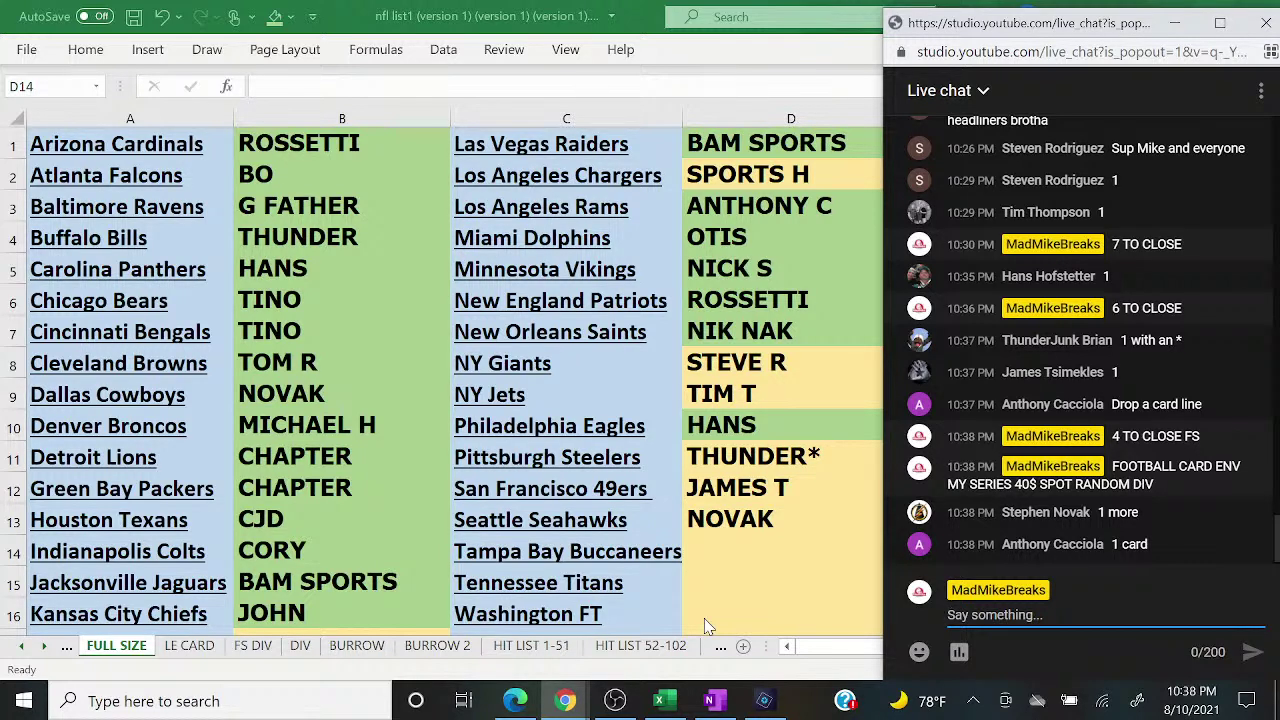
pyautogui.click(722, 462)
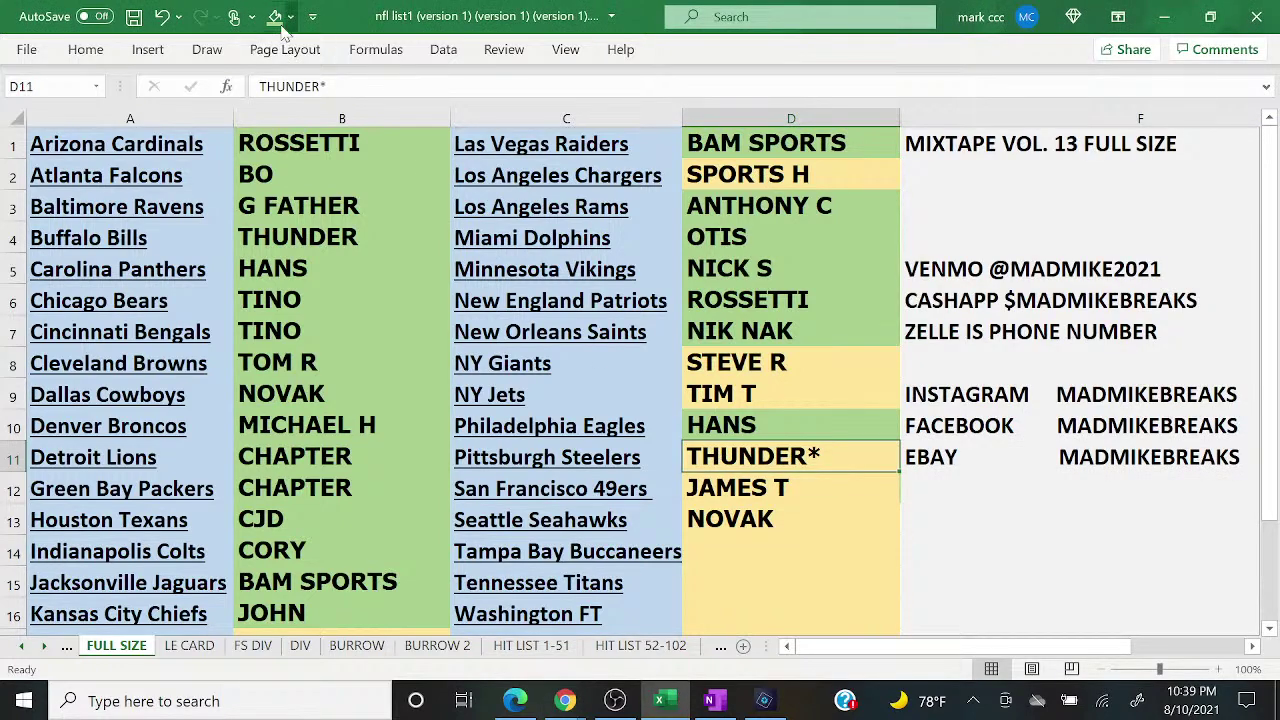
pyautogui.click(565, 700)
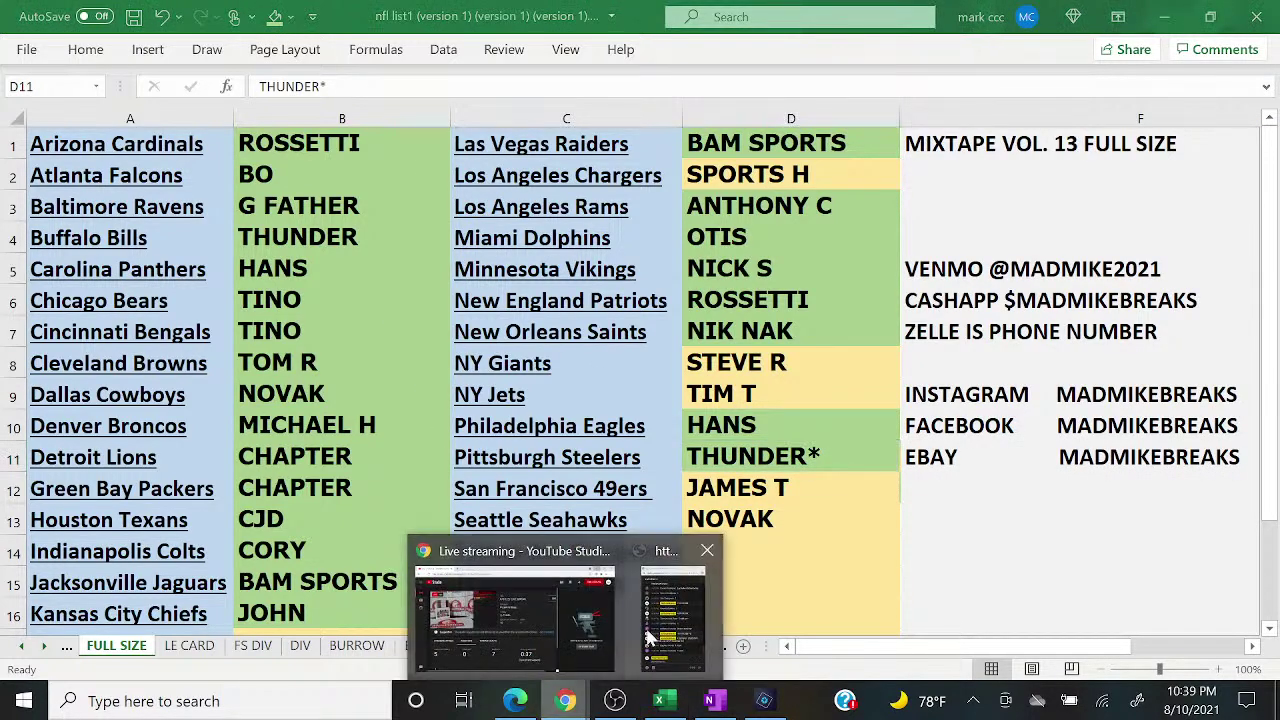
pyautogui.click(648, 637)
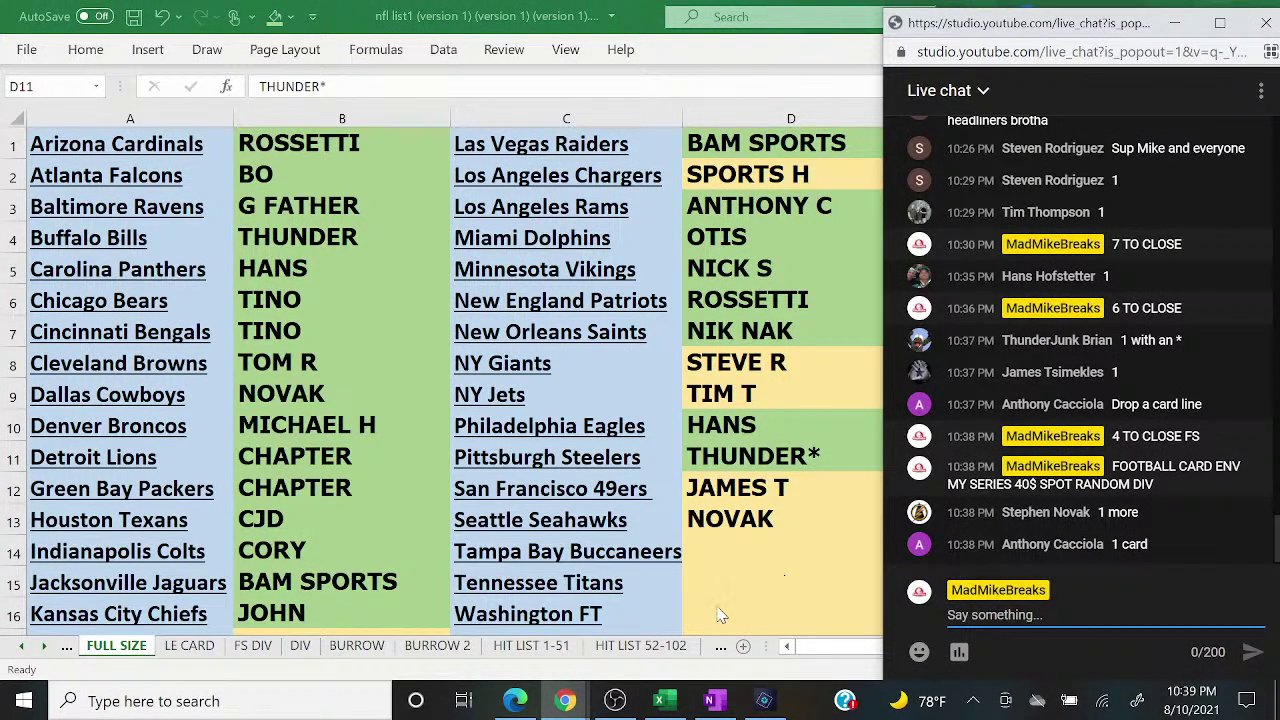
# Step: Put a buyer's name in B1 of the FS DIV sheet, then return to FULL SIZE
pyautogui.click(268, 650)
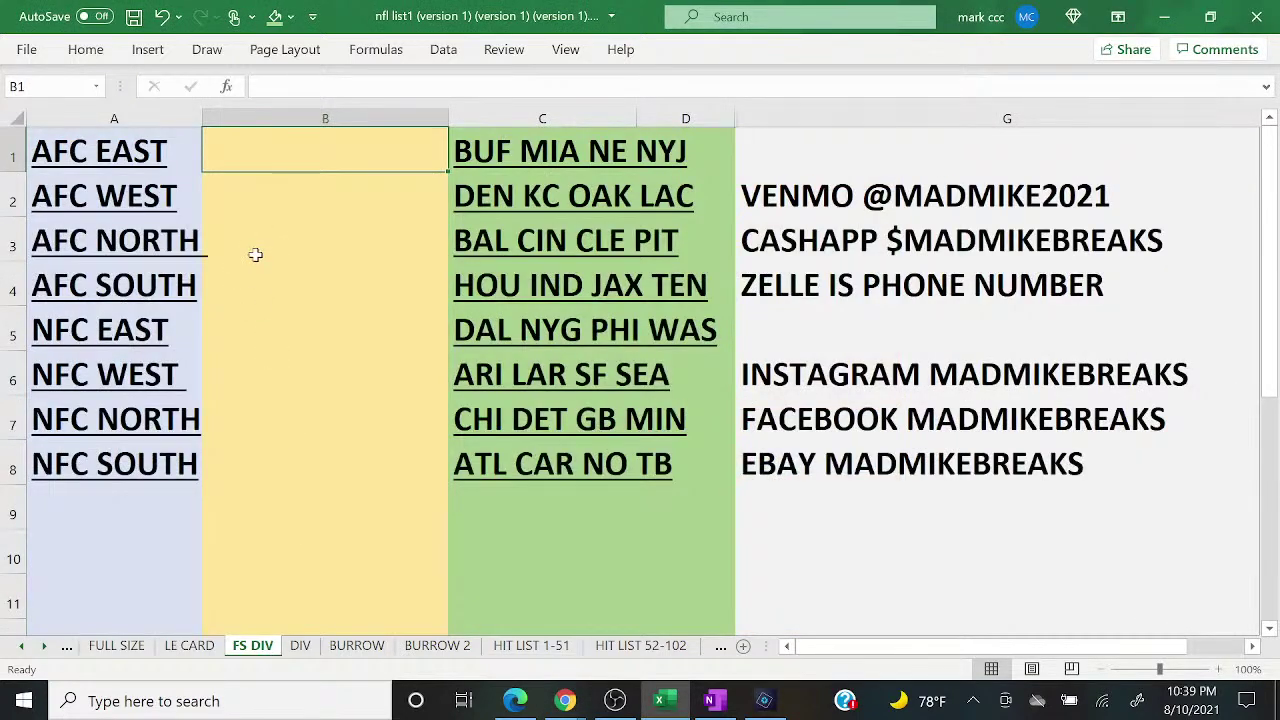
pyautogui.write('ANTHONY C')
pyautogui.press('Return')
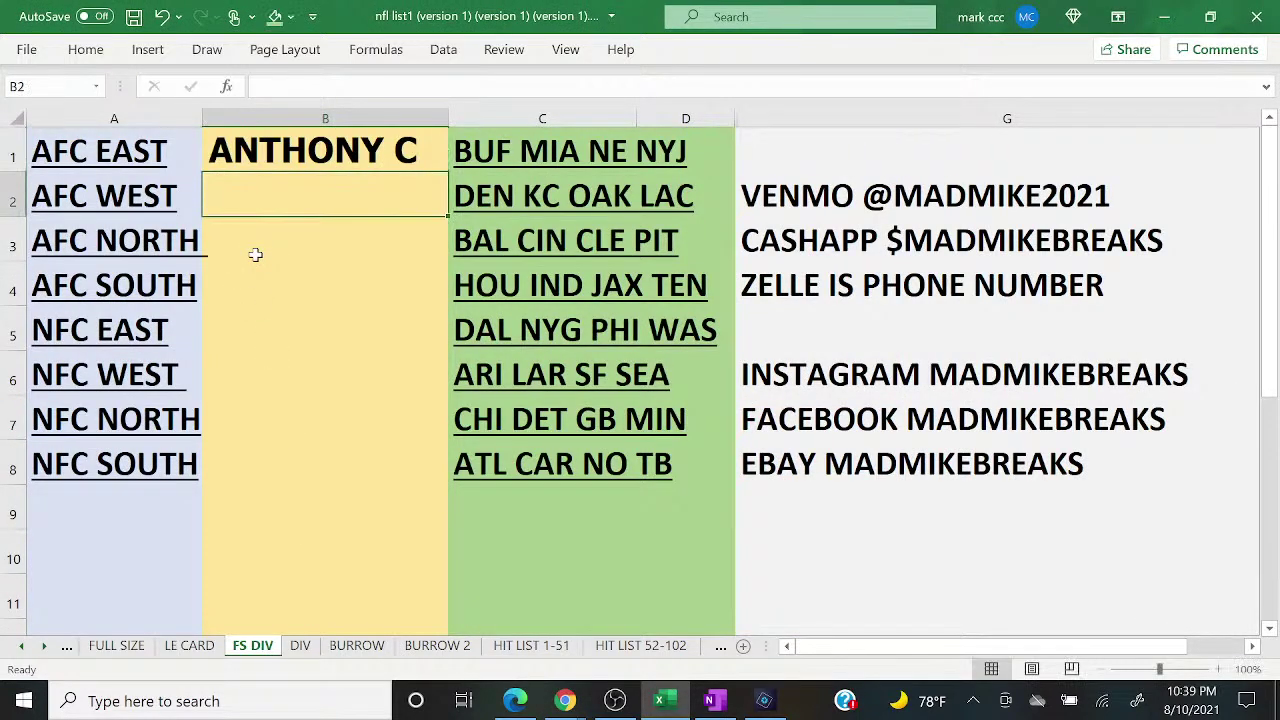
pyautogui.click(138, 647)
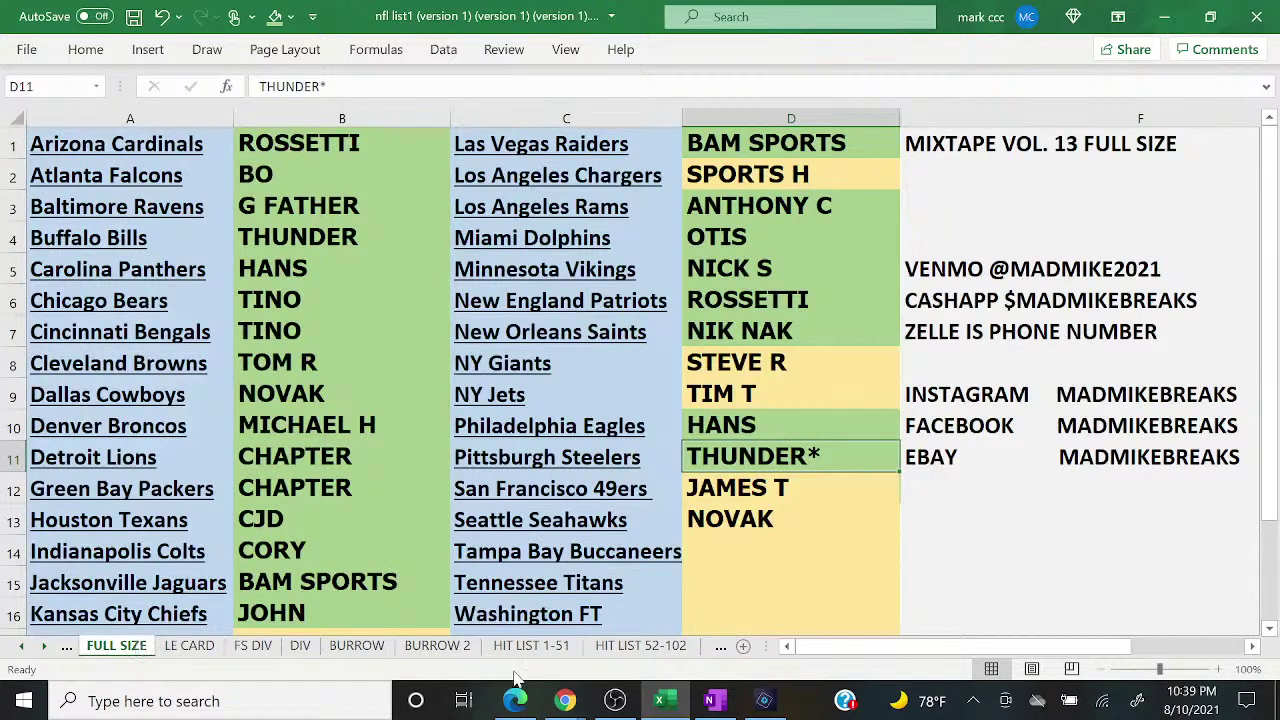
# Step: Select D8 on the FULL SIZE sheet between glances at the live chat
pyautogui.click(565, 700)
pyautogui.click(672, 642)
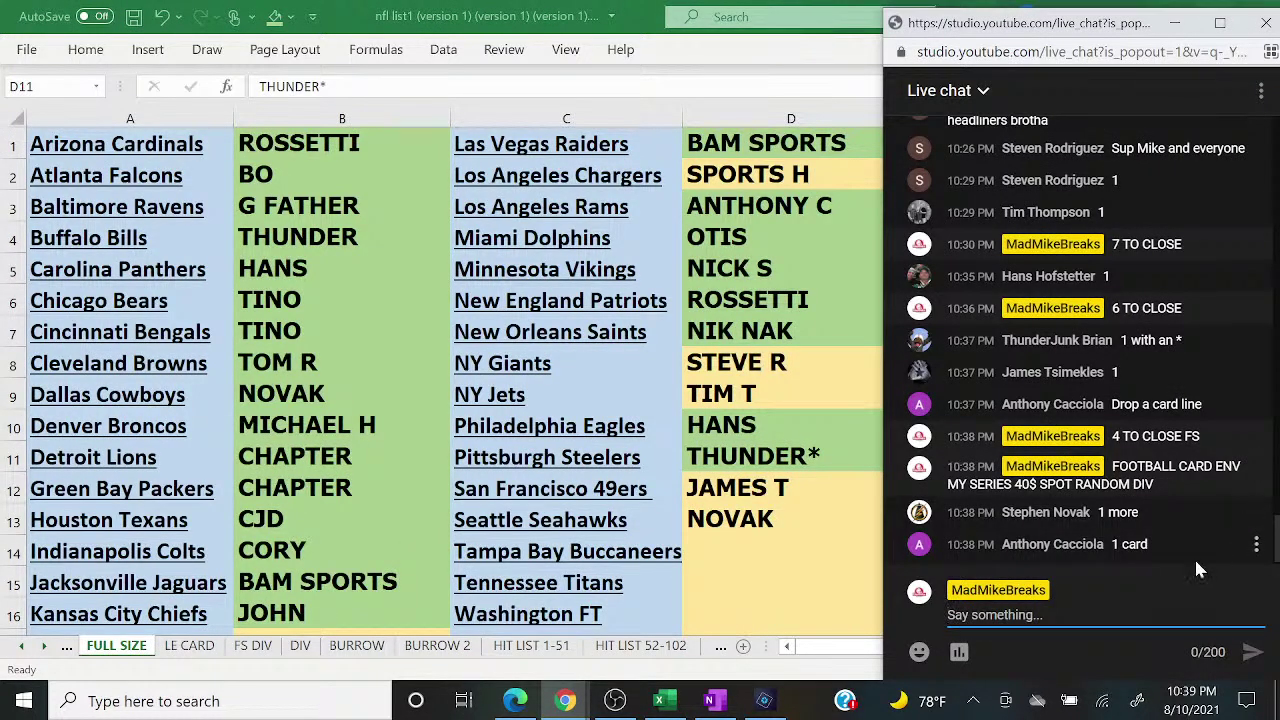
pyautogui.click(1148, 612)
pyautogui.click(820, 370)
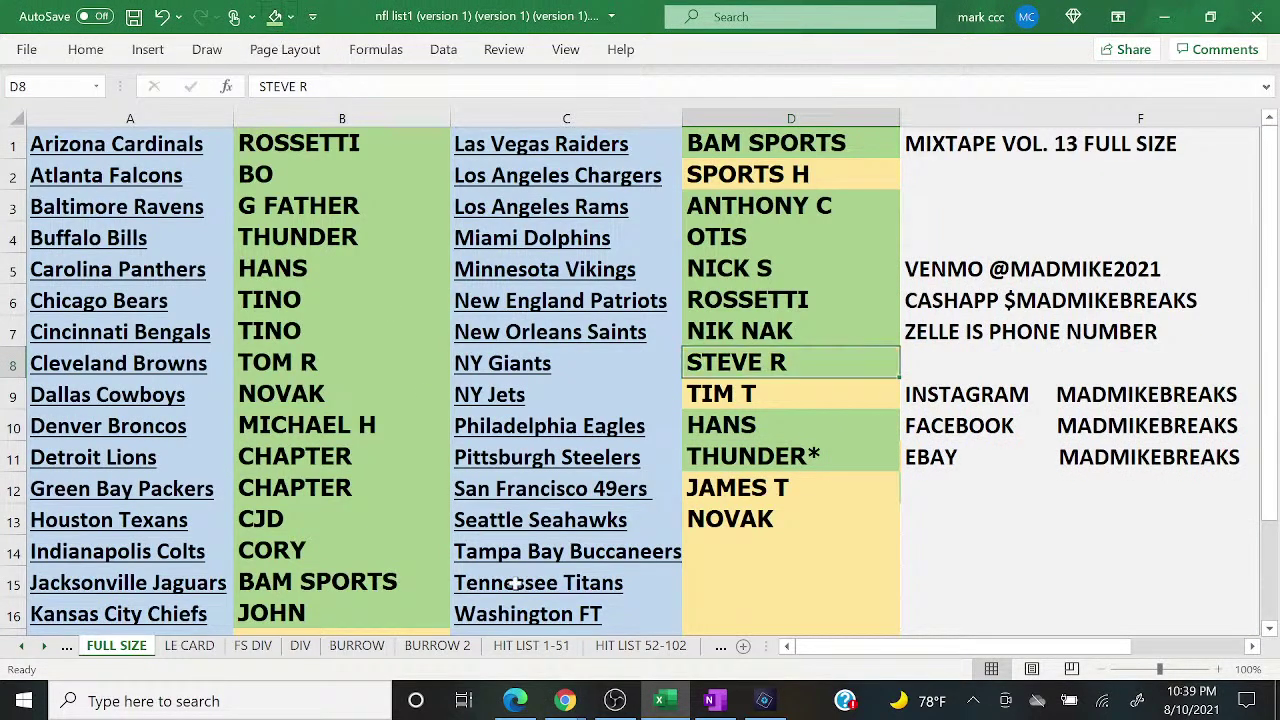
pyautogui.click(585, 697)
pyautogui.click(672, 612)
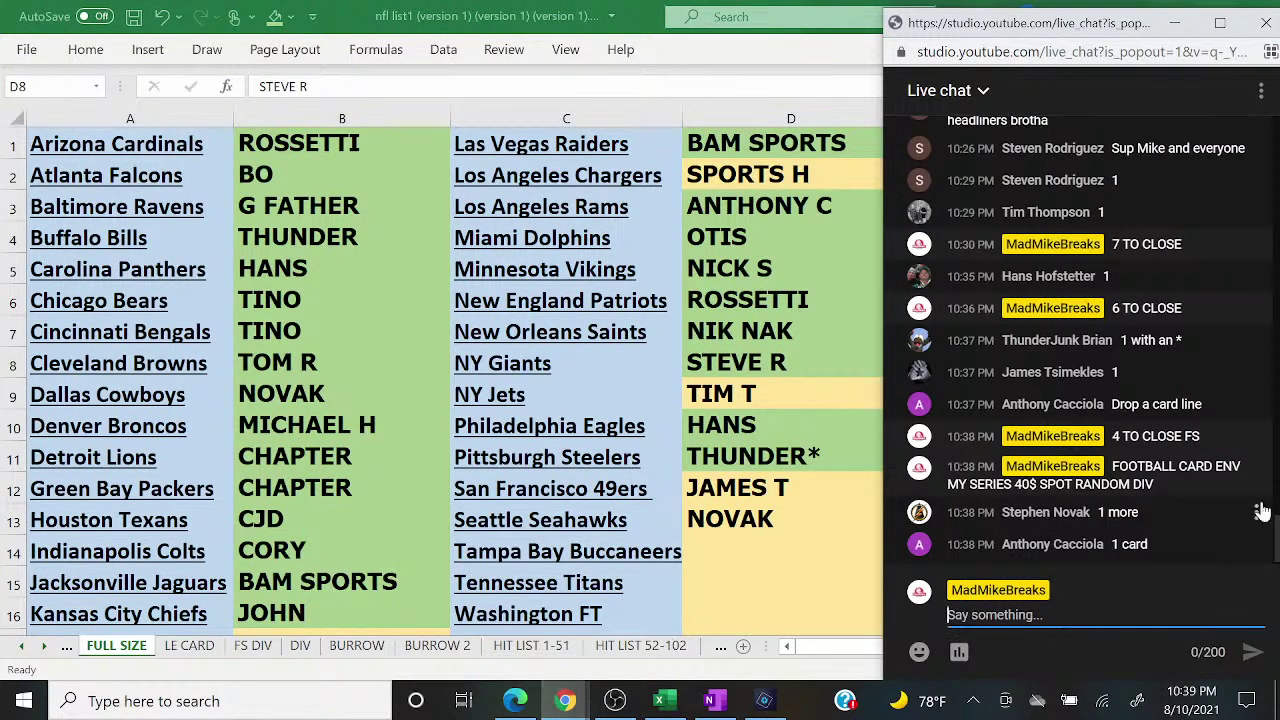
# Step: Announce the new Venmo handle in chat, then shade D13 green in the break list
pyautogui.write('NEW ')
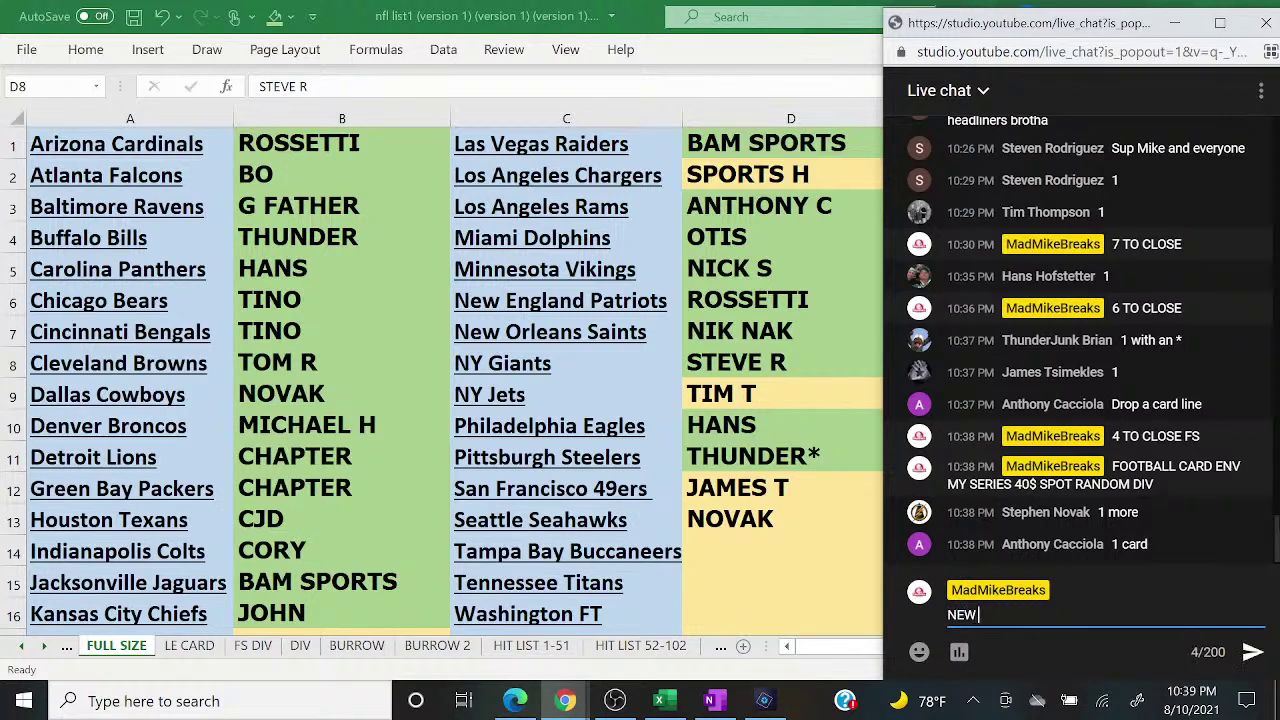
pyautogui.write('VENMO @MAD')
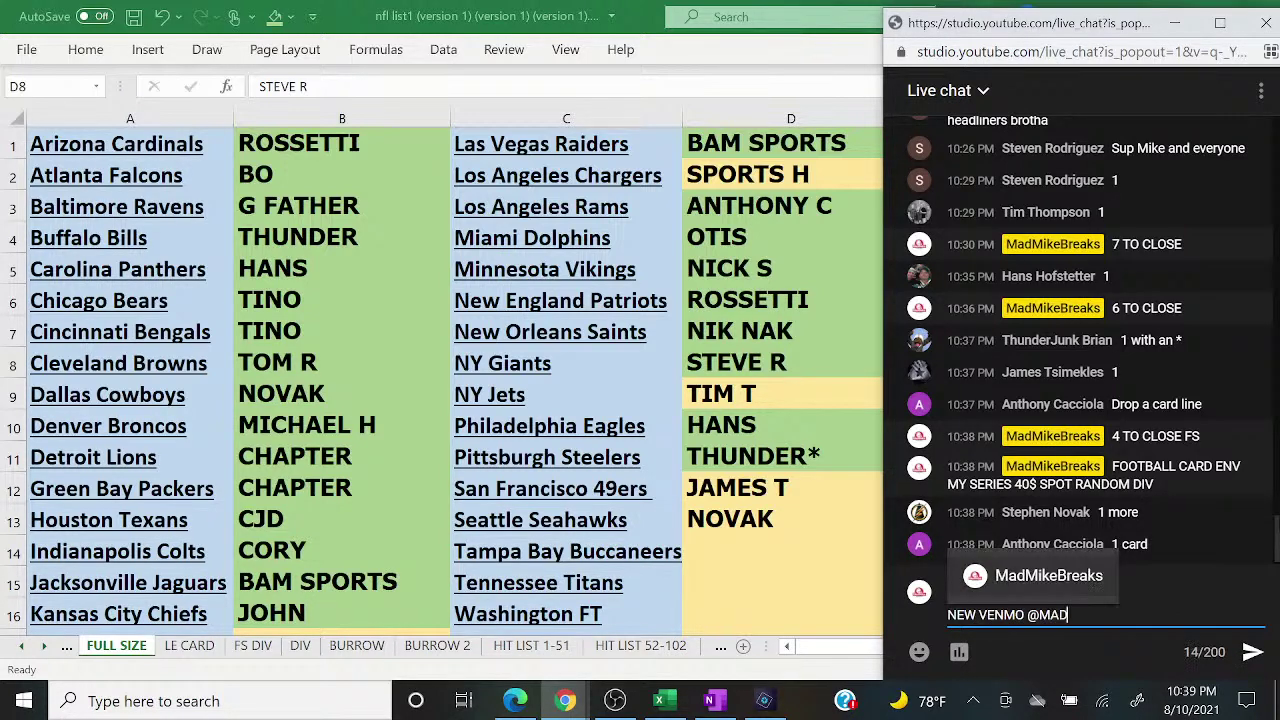
pyautogui.write('MIKE2021')
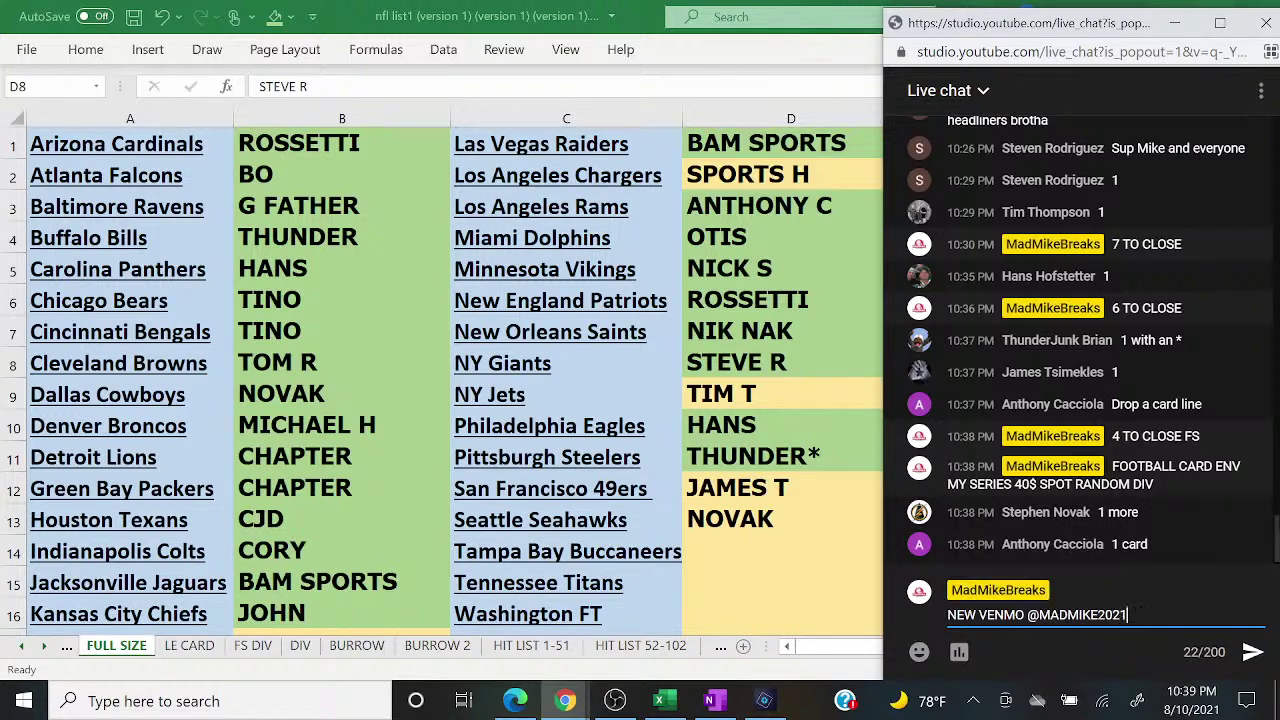
pyautogui.press('Return')
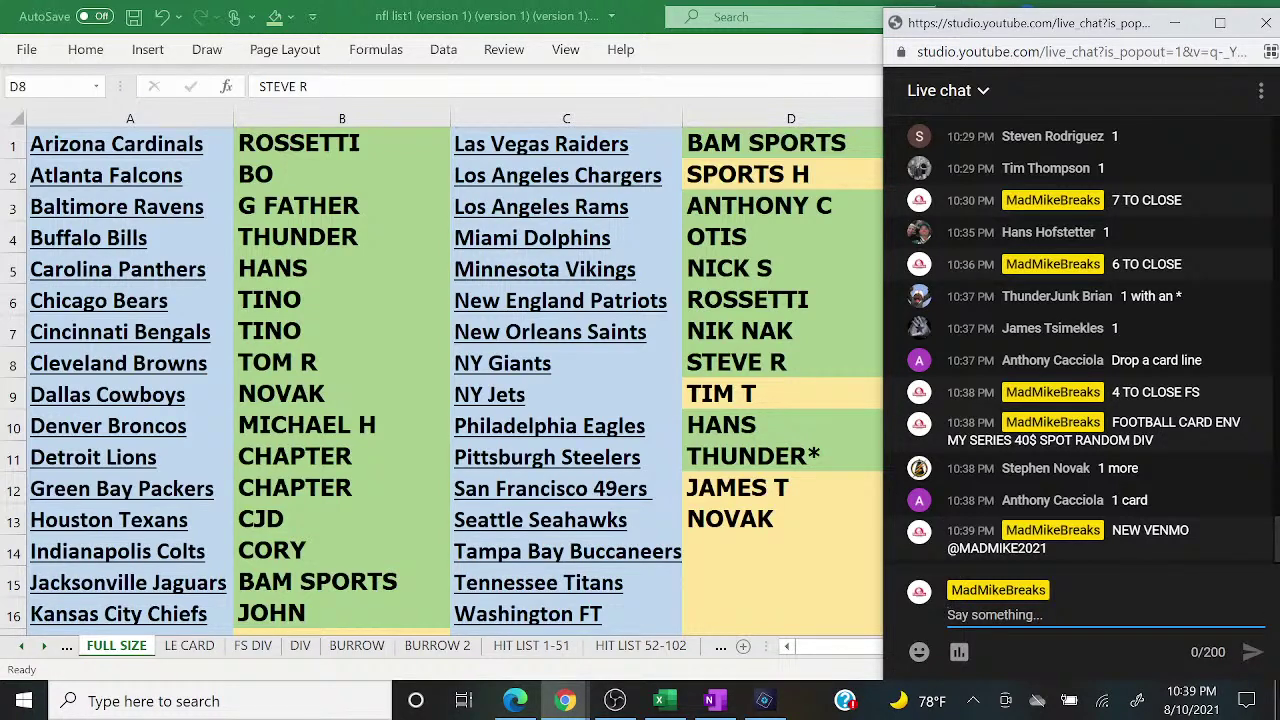
pyautogui.hotkey('alt', 'Tab')
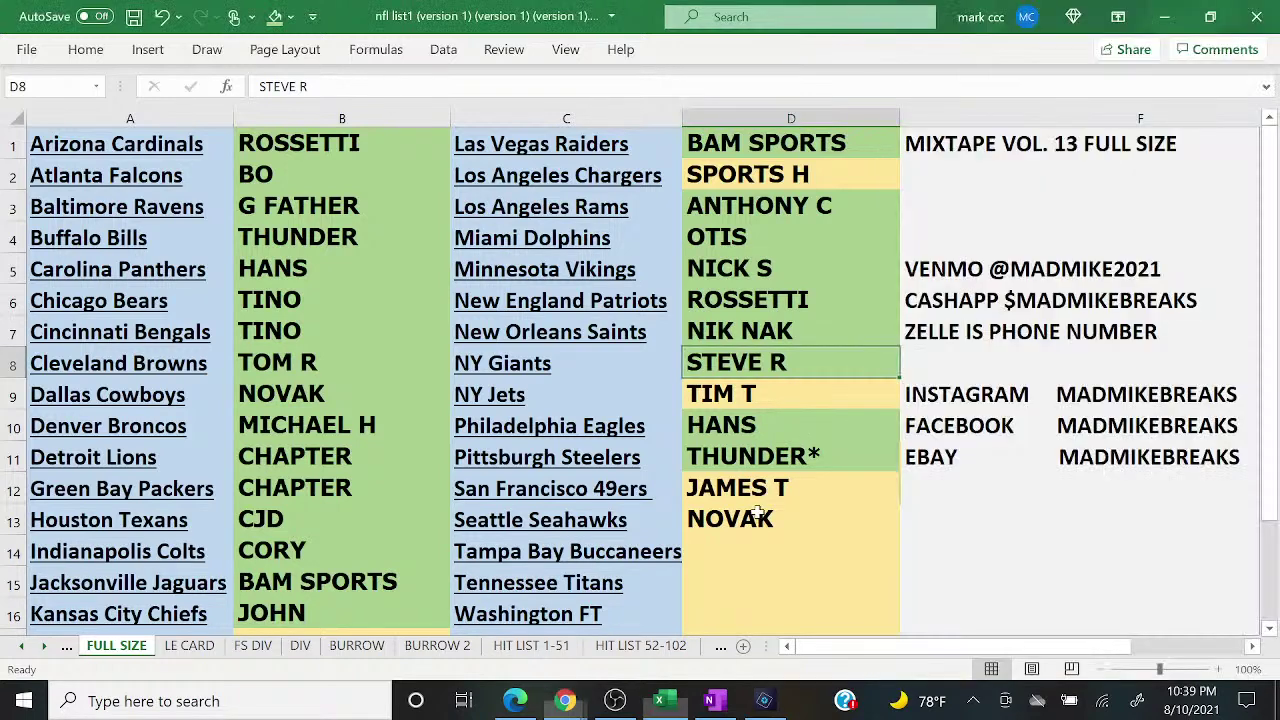
pyautogui.hotkey('ctrl', 'Down')
pyautogui.click(275, 16)
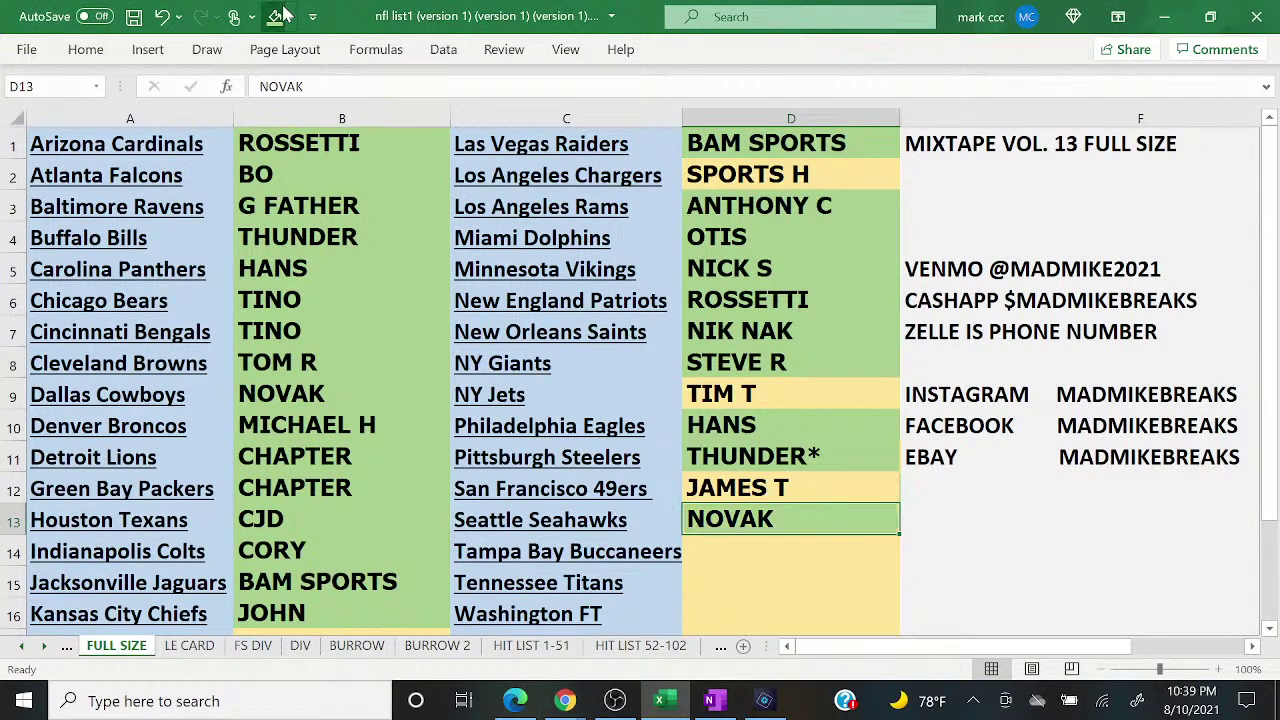
pyautogui.moveTo(565, 701)
pyautogui.click(645, 655)
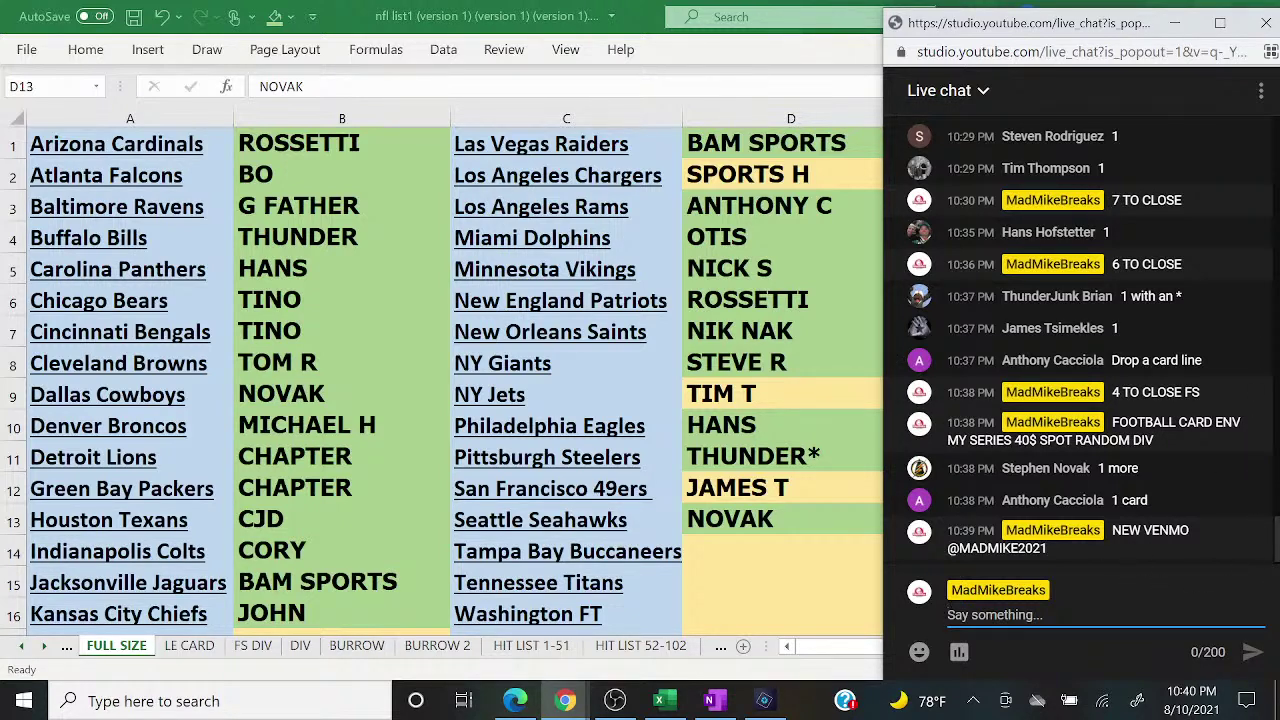
# Step: Post '3 TO CLOSE FS' in the live chat and return to the break list
pyautogui.write('3')
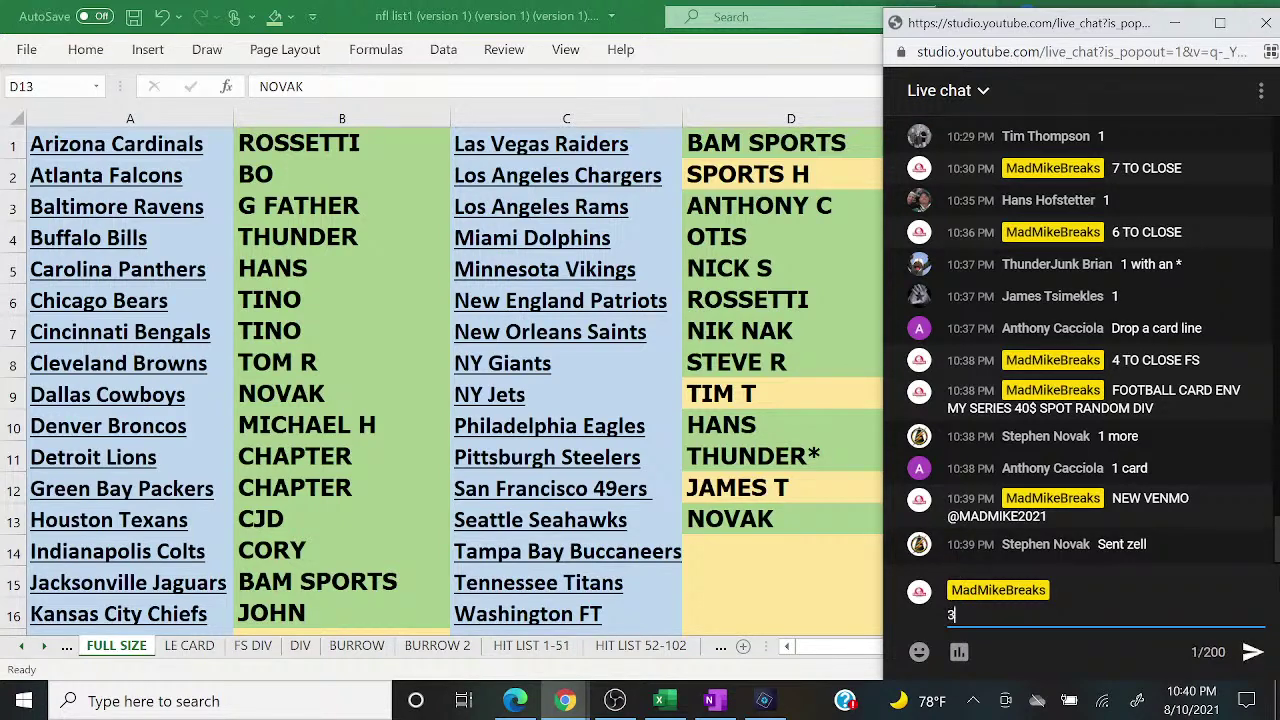
pyautogui.write(' TO CLOSE FS')
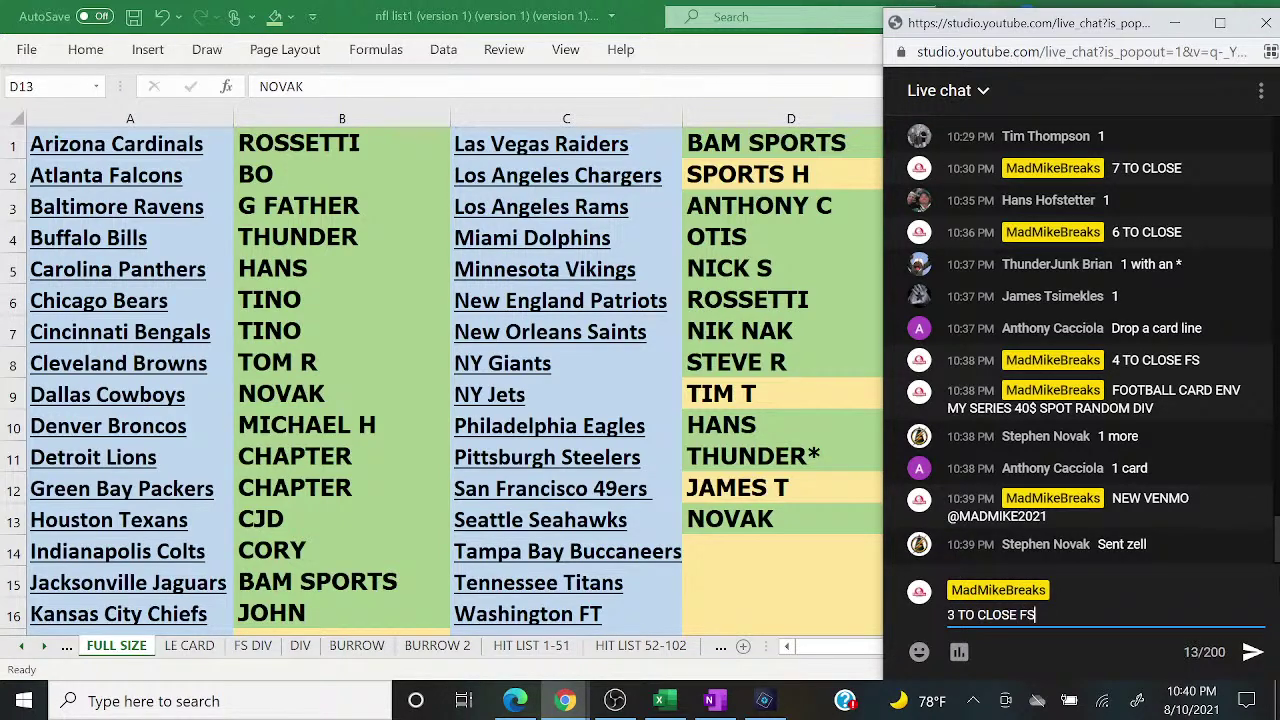
pyautogui.press('Return')
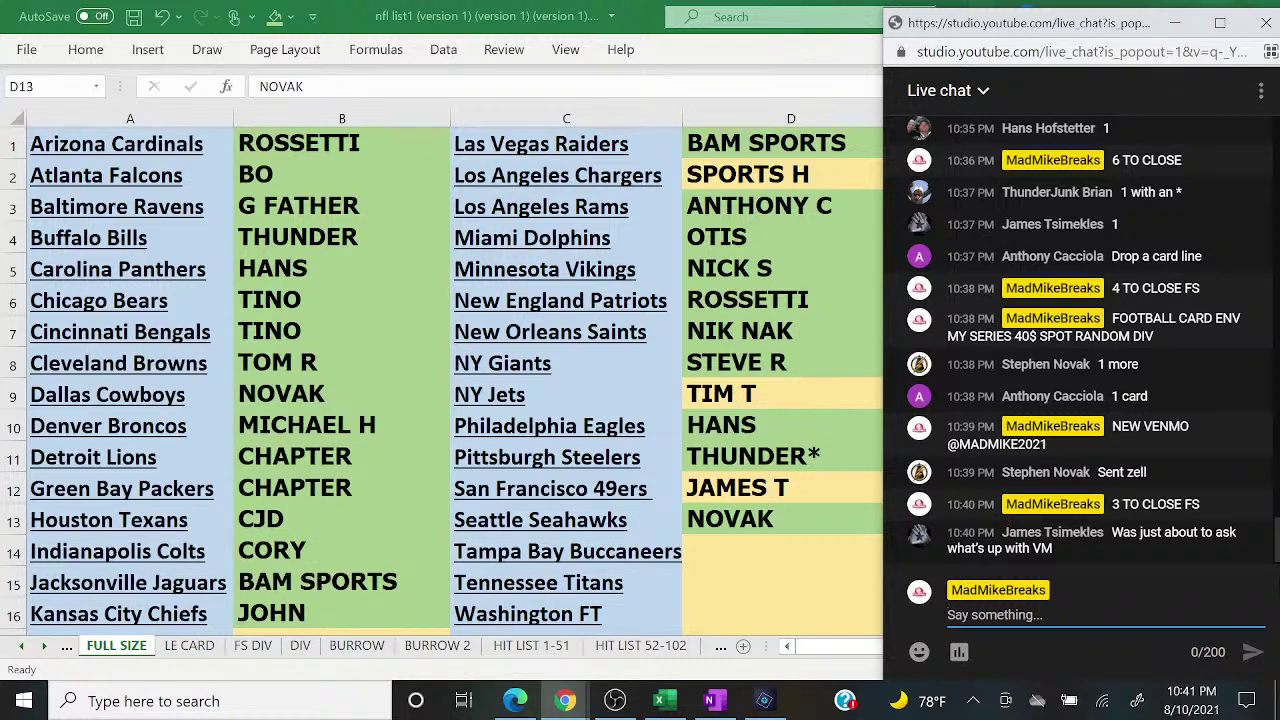
pyautogui.hotkey('alt', 'Tab')
# Step: Shade D2 green, move to D12, and check the live chat
pyautogui.click(836, 171)
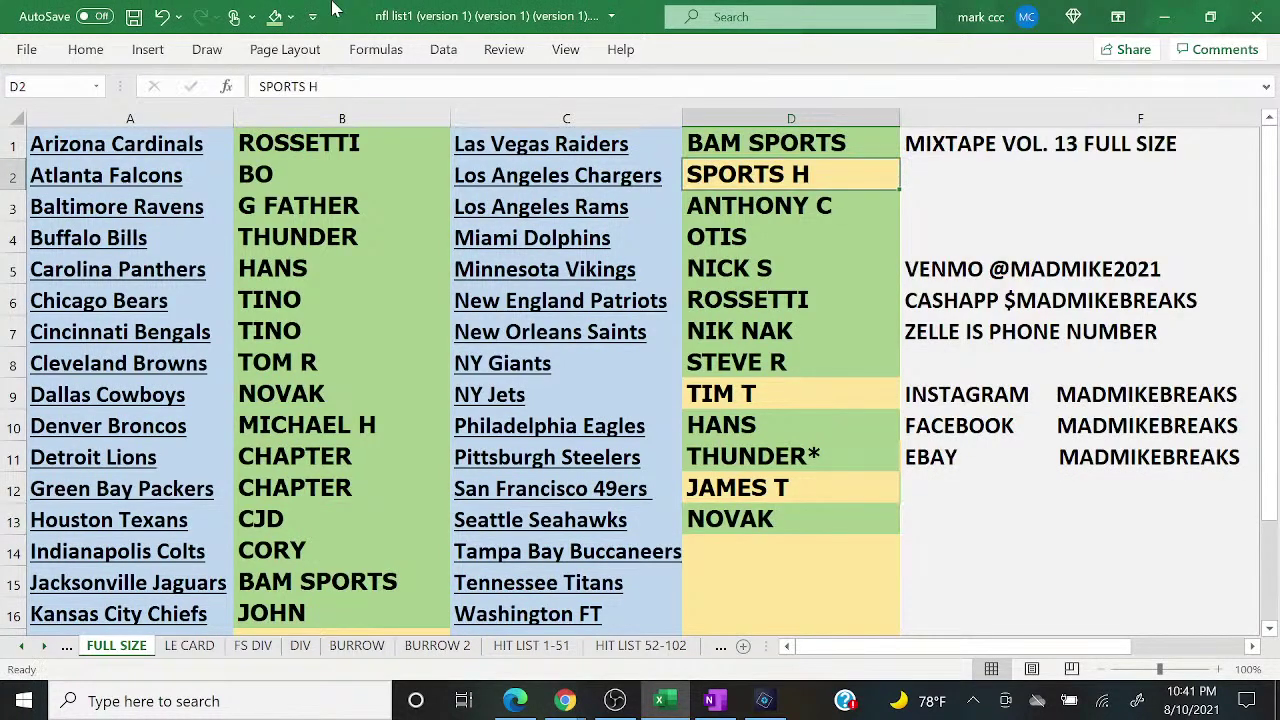
pyautogui.click(275, 16)
pyautogui.press('Down')
pyautogui.press('Down')
pyautogui.press('Down')
pyautogui.press('Down')
pyautogui.press('Down')
pyautogui.press('Down')
pyautogui.press('Down')
pyautogui.press('Down')
pyautogui.press('Down')
pyautogui.press('Down')
pyautogui.press('Down')
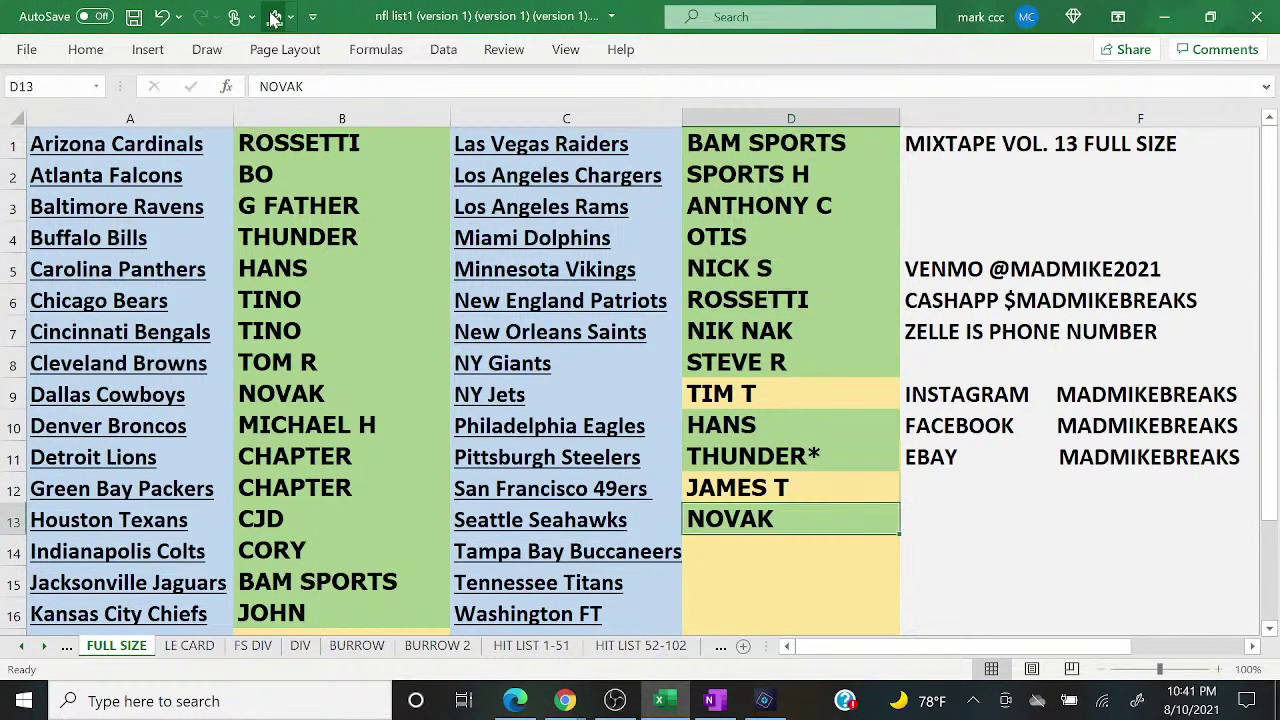
pyautogui.press('Up')
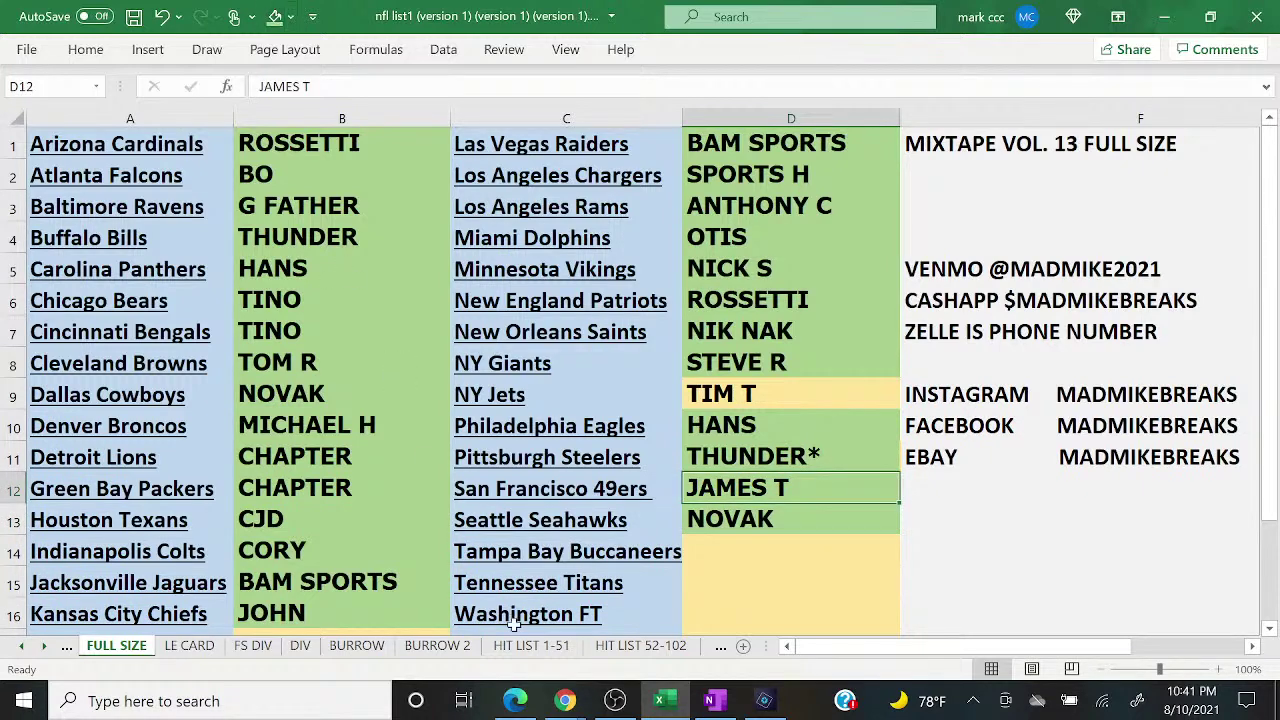
pyautogui.moveTo(575, 703)
pyautogui.click(688, 636)
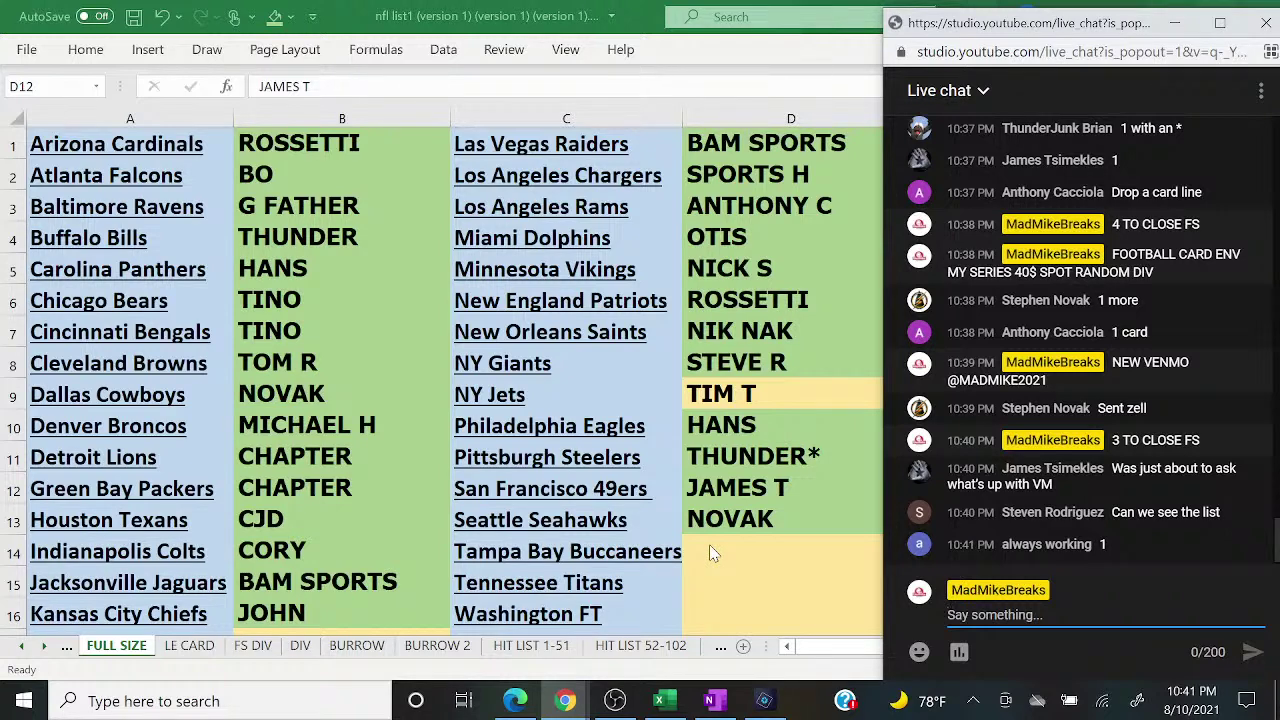
# Step: Enter a new buyer's name in D14
pyautogui.hotkey('alt', 'Tab')
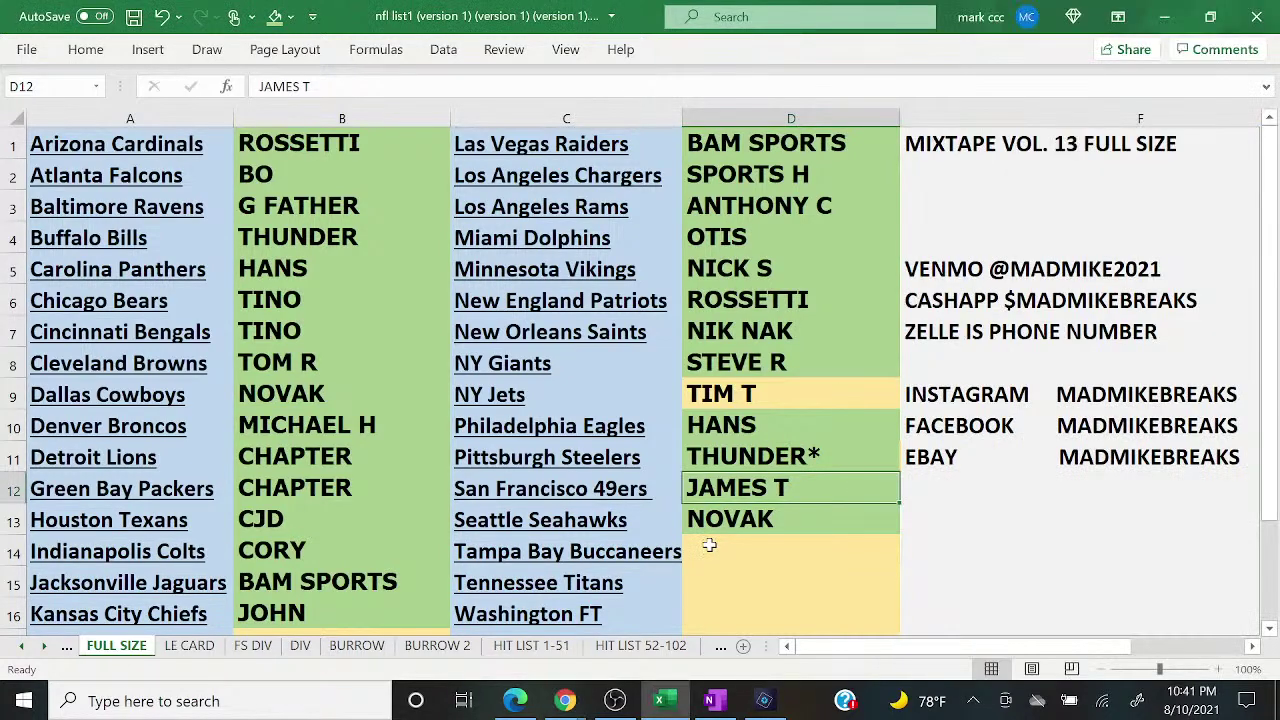
pyautogui.press('Down')
pyautogui.press('Down')
pyautogui.write('AL')
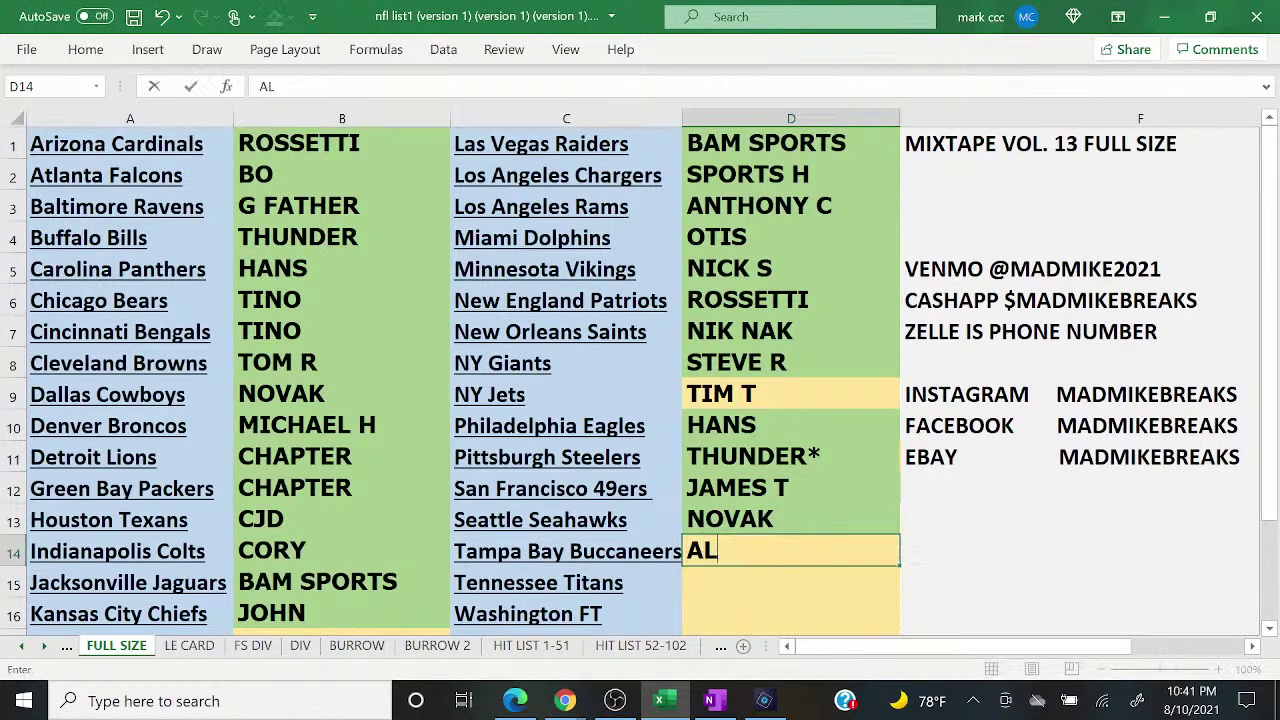
pyautogui.write('WAYS')
pyautogui.press('Return')
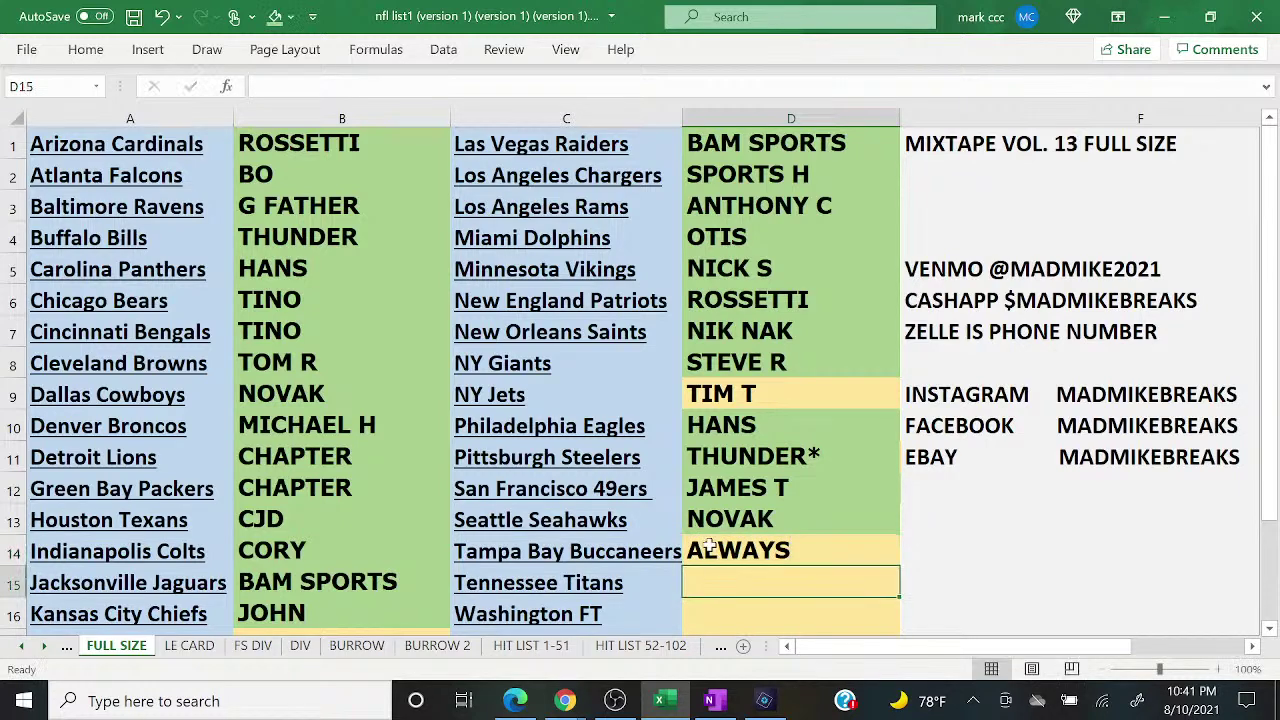
# Step: Post '2 TO CLOSE' in the live chat
pyautogui.click(565, 700)
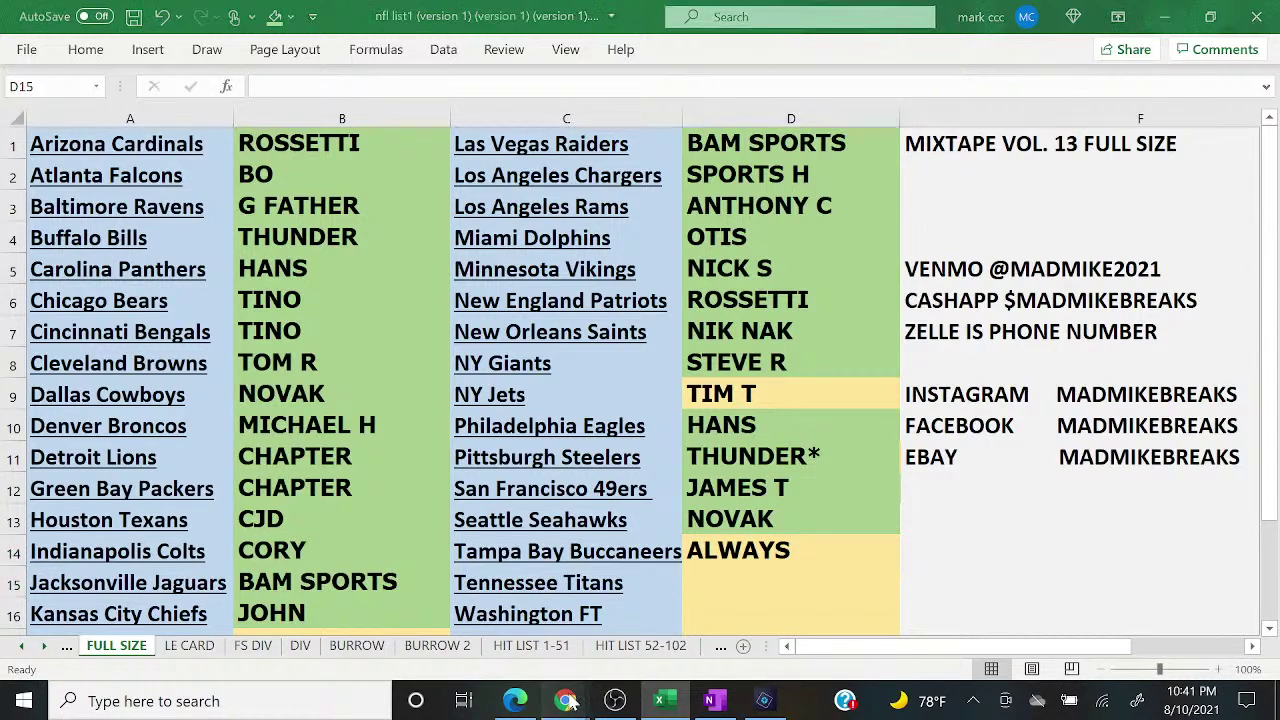
pyautogui.click(678, 622)
pyautogui.write('2 ')
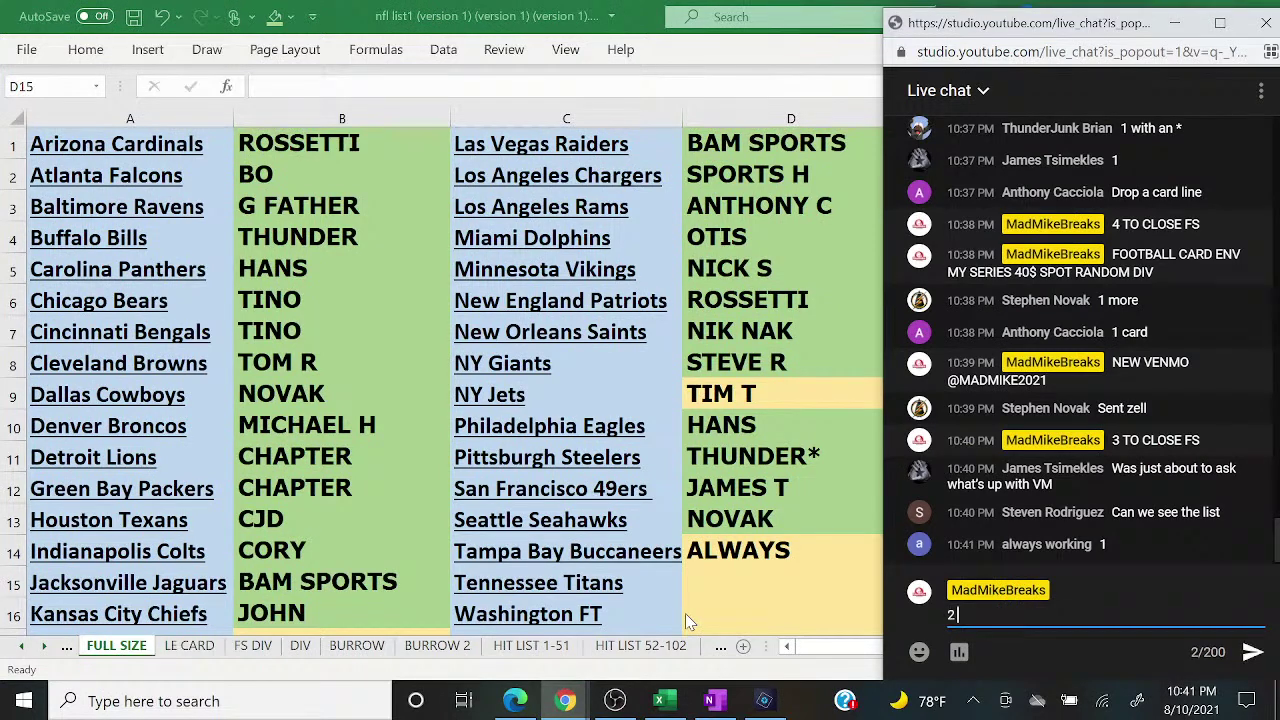
pyautogui.write('TO CLOSE')
pyautogui.press('Return')
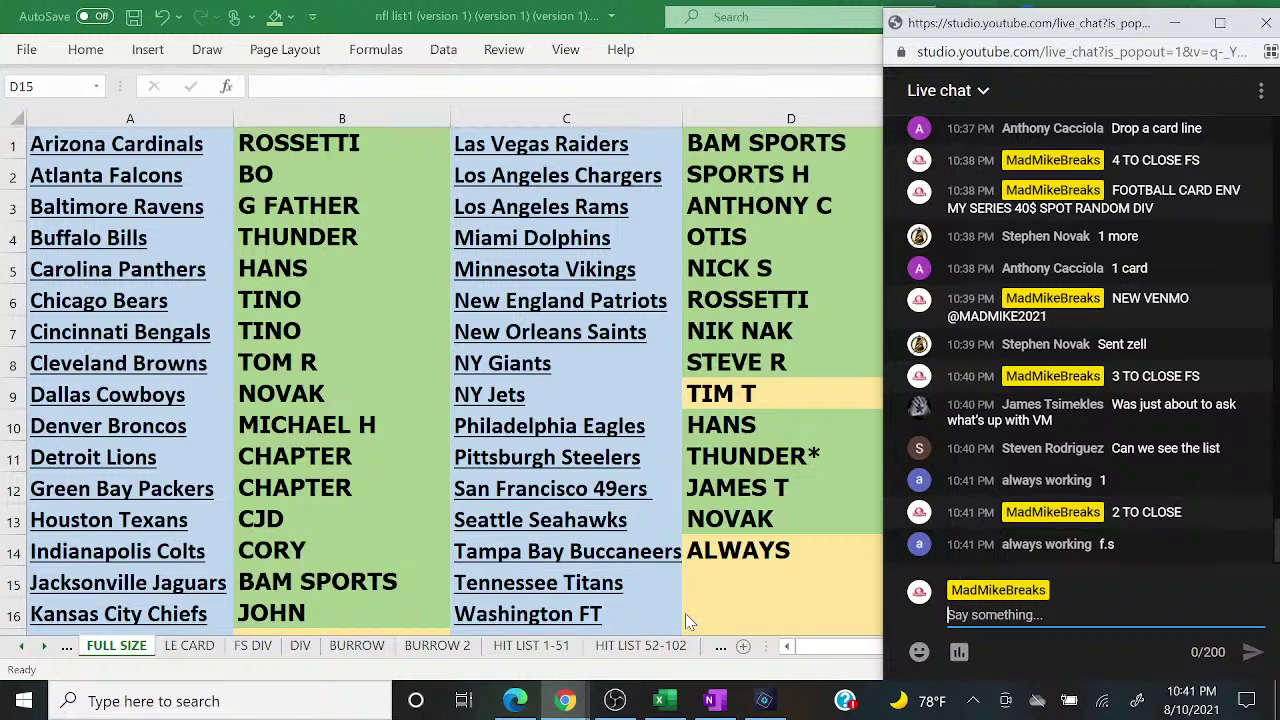
# Step: Move through the HIT LIST sheets to HIT LIST 103-113
pyautogui.click(535, 648)
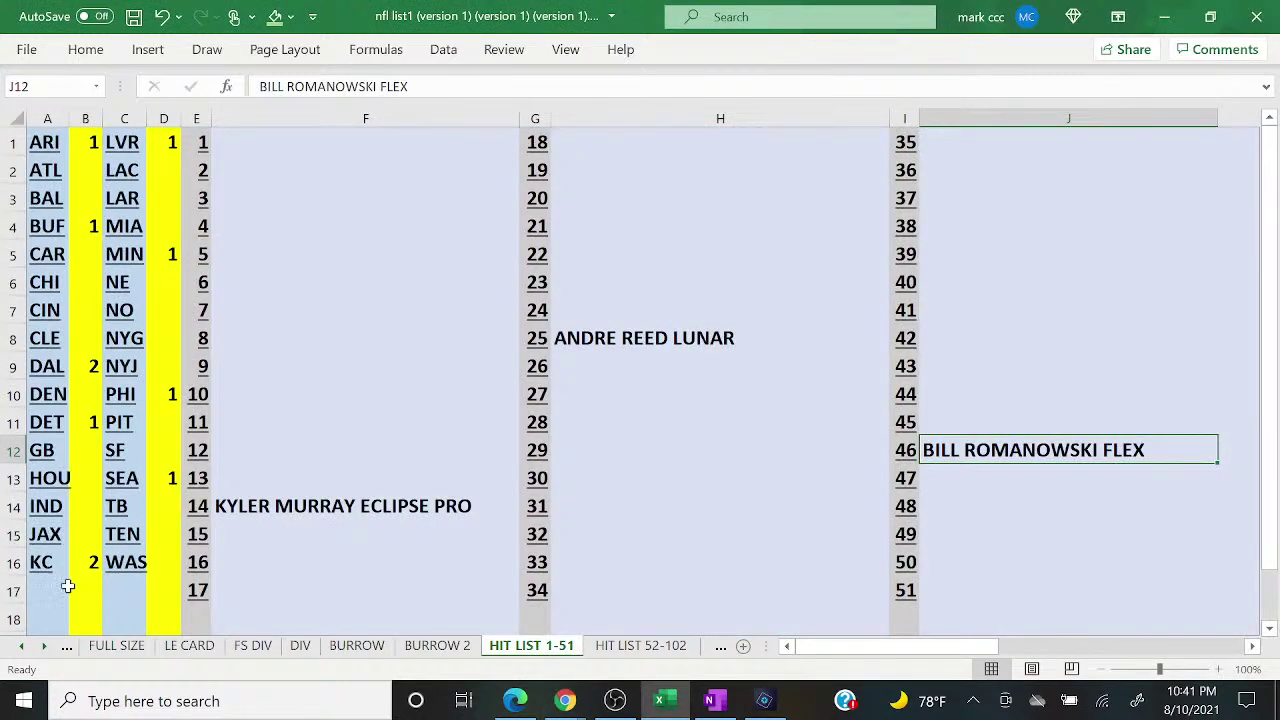
pyautogui.click(130, 591)
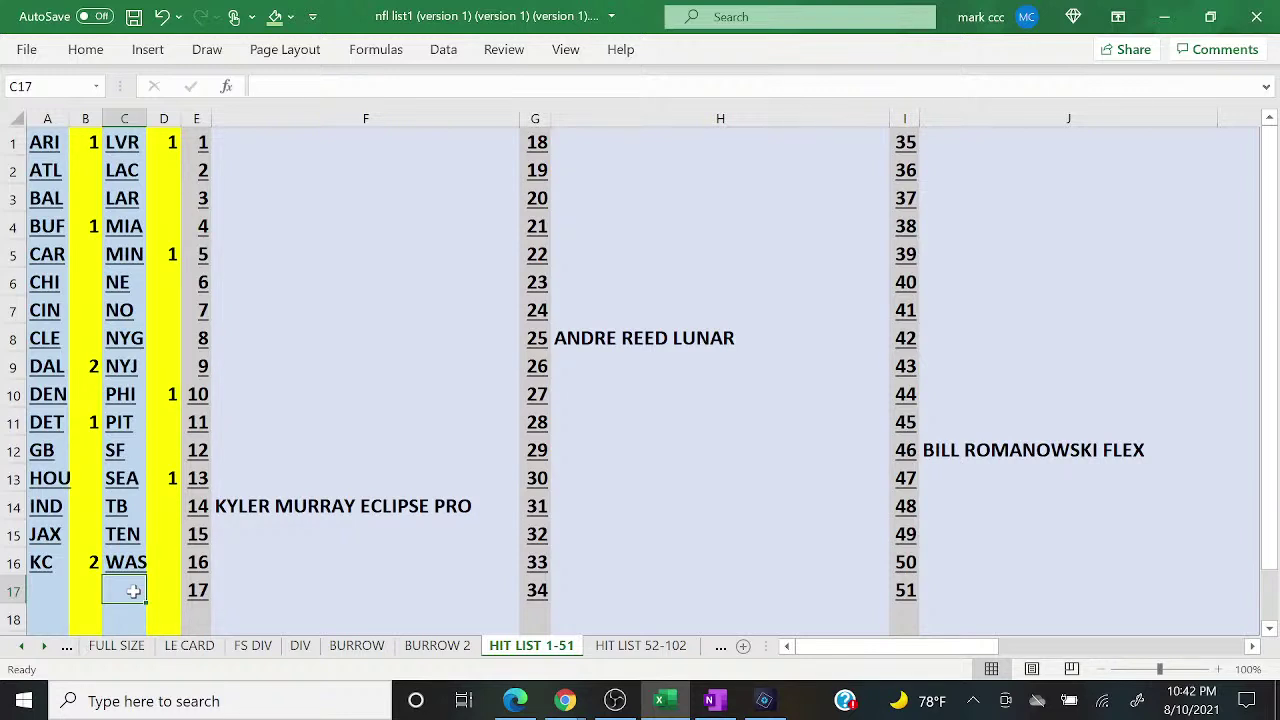
pyautogui.click(617, 650)
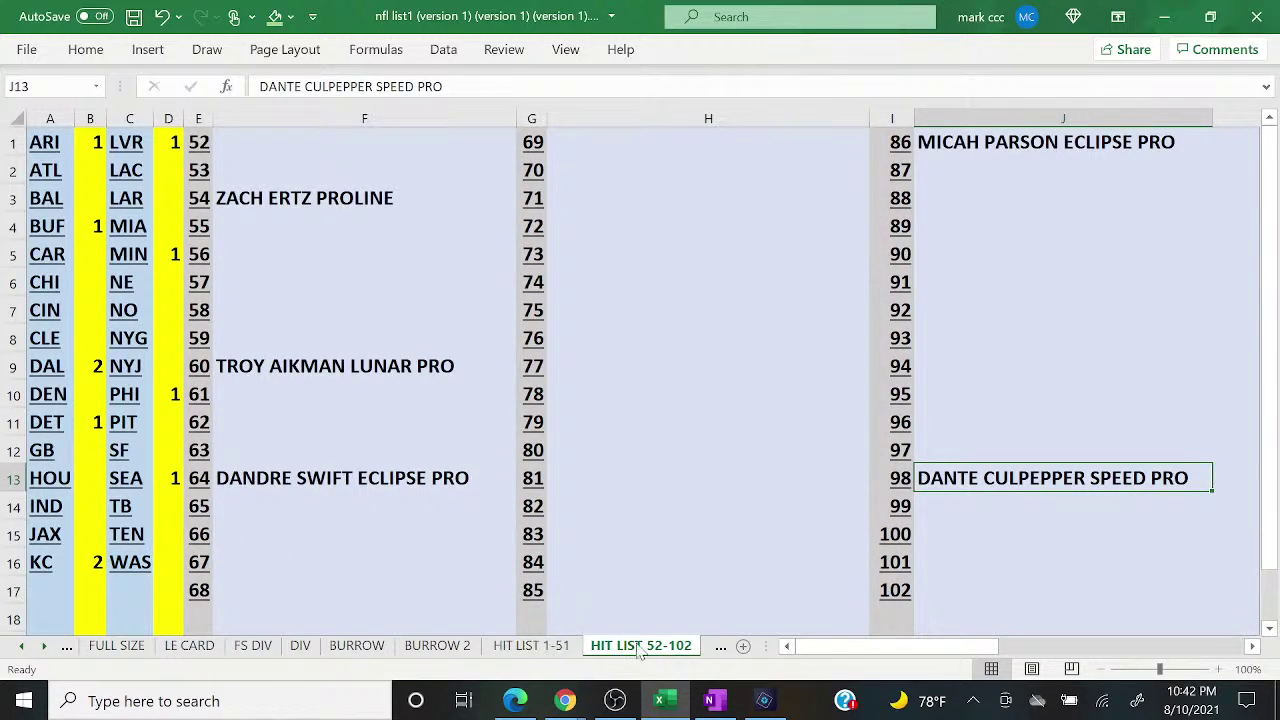
pyautogui.click(720, 647)
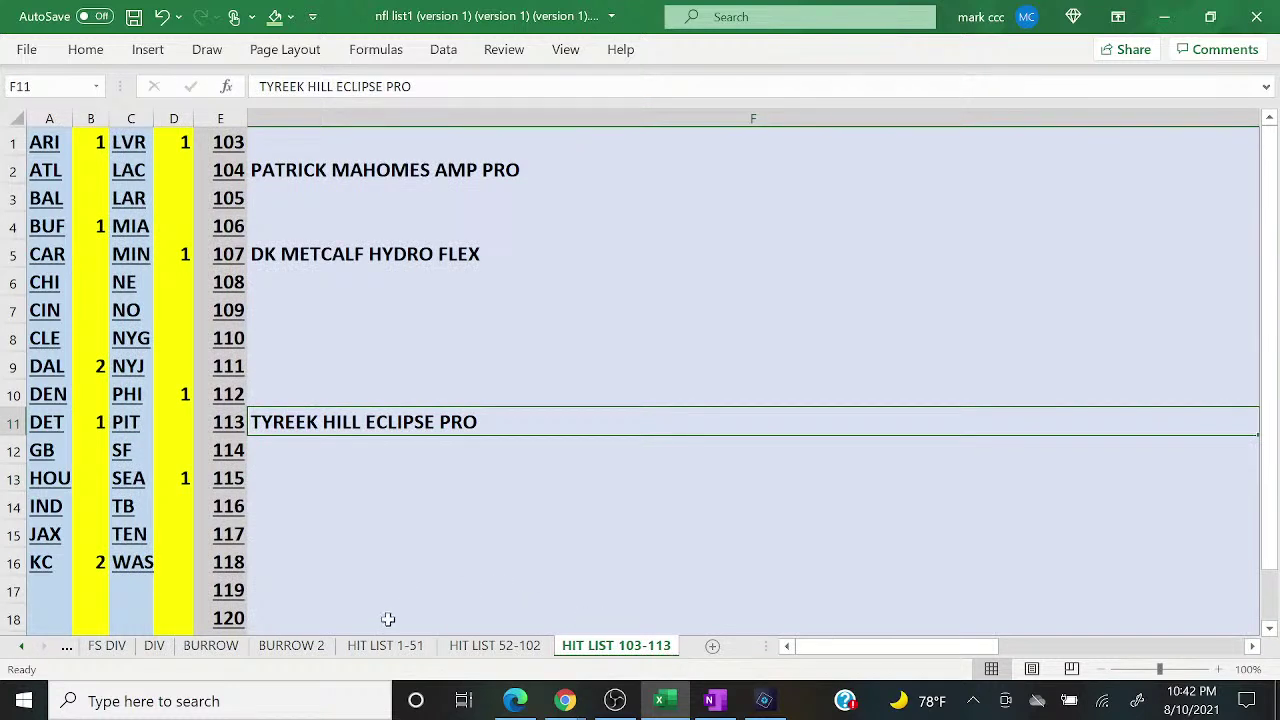
# Step: Clear unused numbers 114–120 from column E, then return to HIT LIST 1-51
pyautogui.click(228, 451)
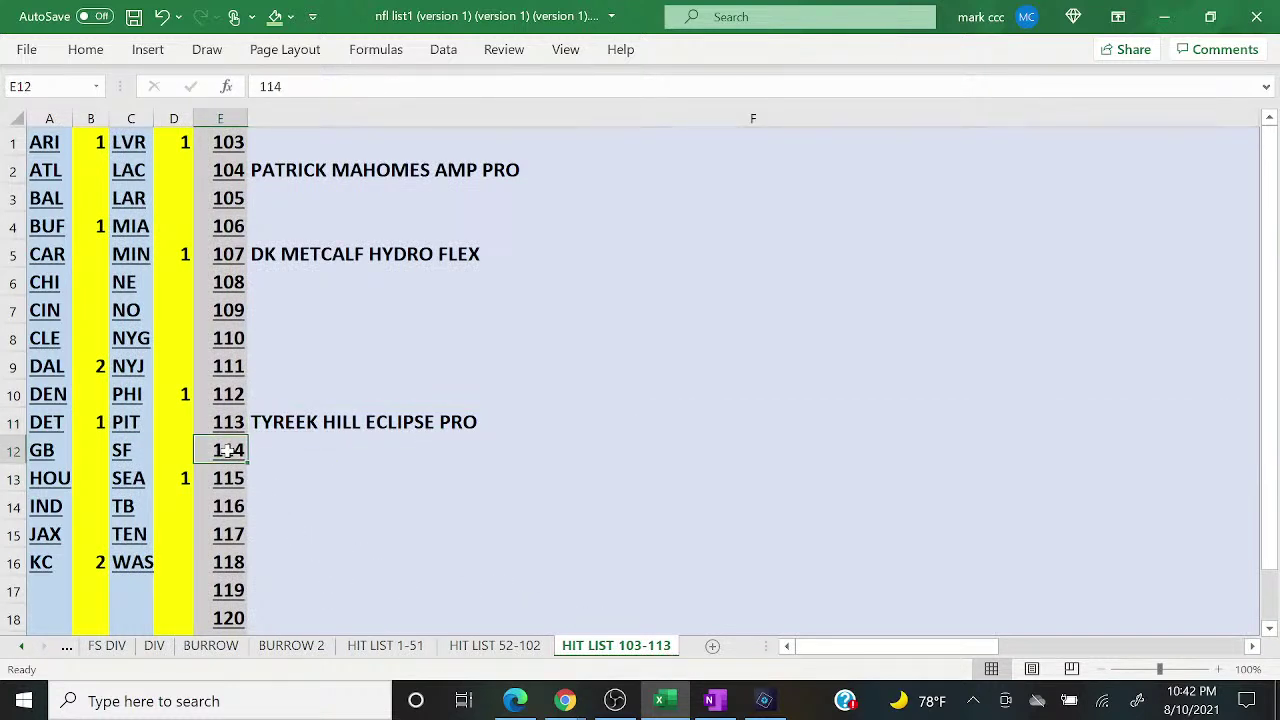
pyautogui.press('Delete')
pyautogui.press('Down')
pyautogui.press('Delete')
pyautogui.press('Down')
pyautogui.press('Delete')
pyautogui.press('Down')
pyautogui.press('Delete')
pyautogui.press('Down')
pyautogui.press('Delete')
pyautogui.press('Down')
pyautogui.press('Delete')
pyautogui.press('Down')
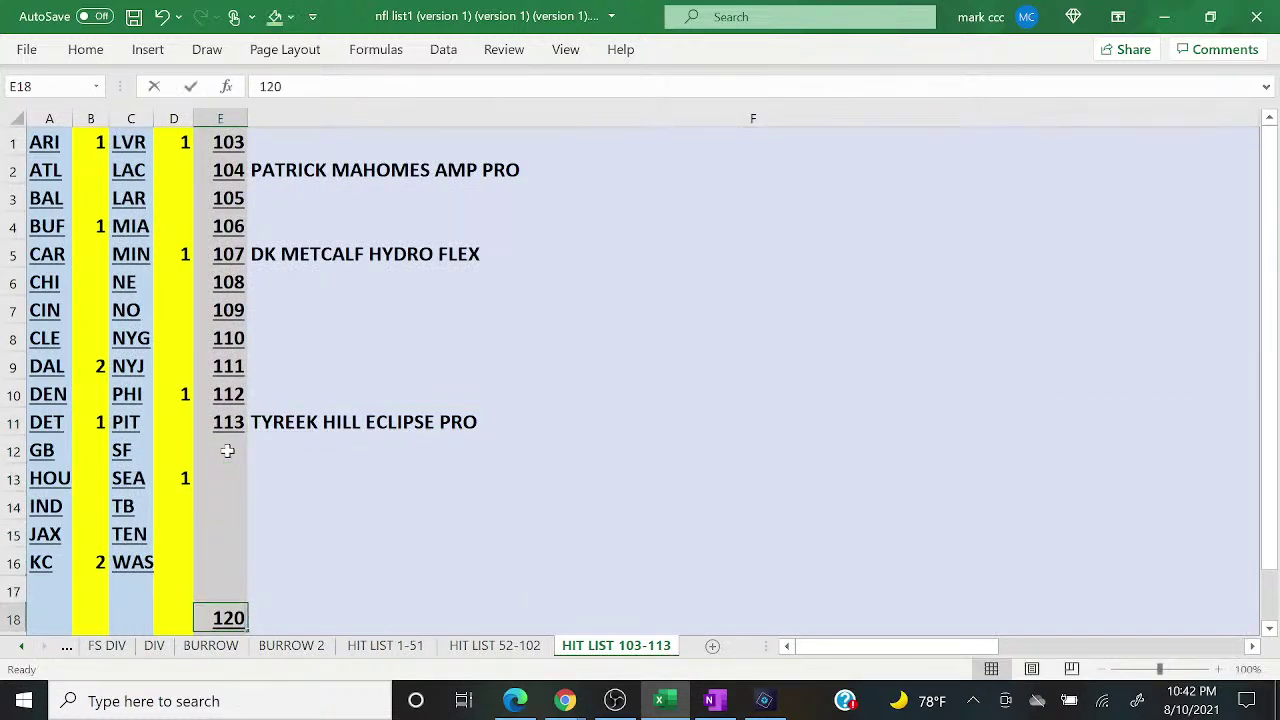
pyautogui.press('BackSpace')
pyautogui.click(252, 458)
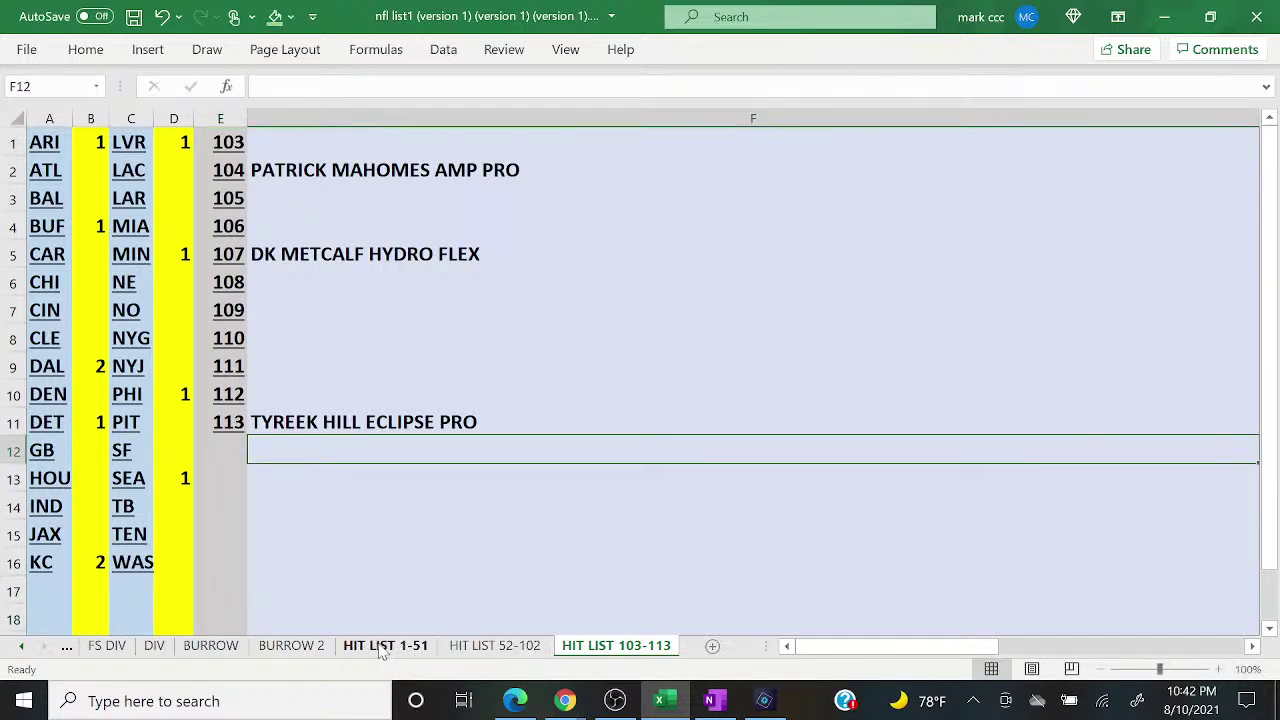
pyautogui.click(486, 648)
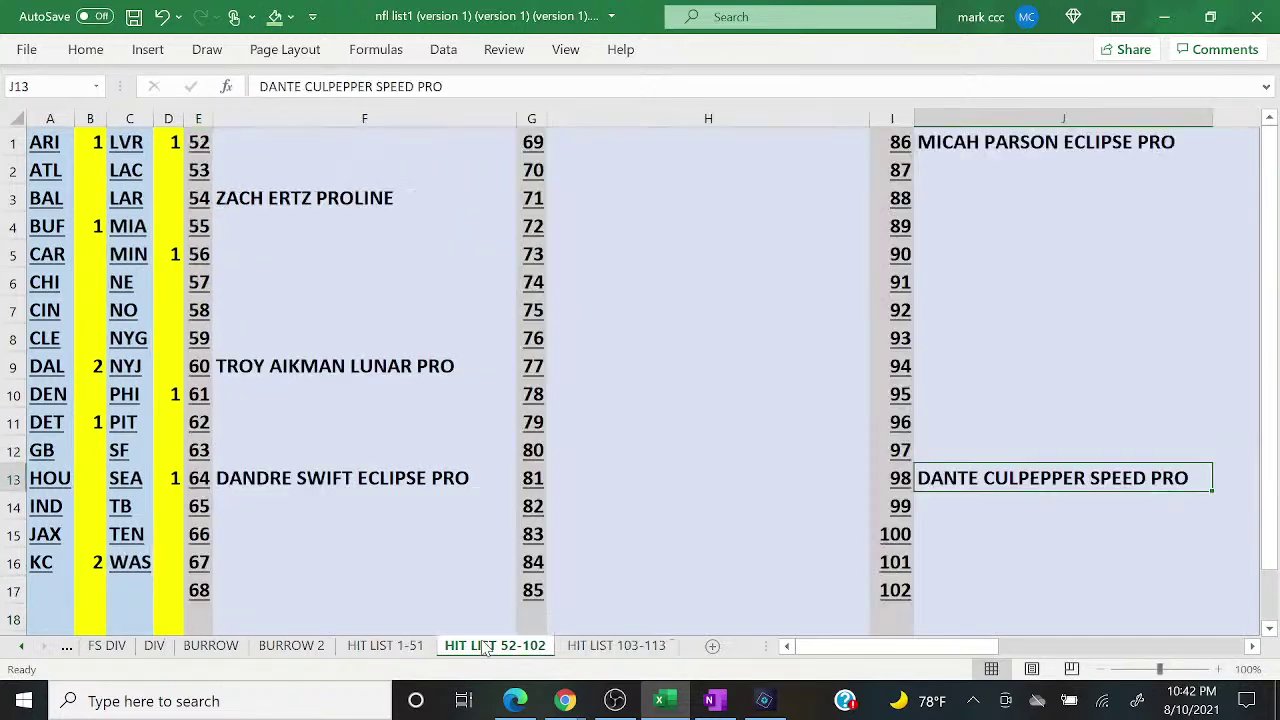
pyautogui.click(400, 646)
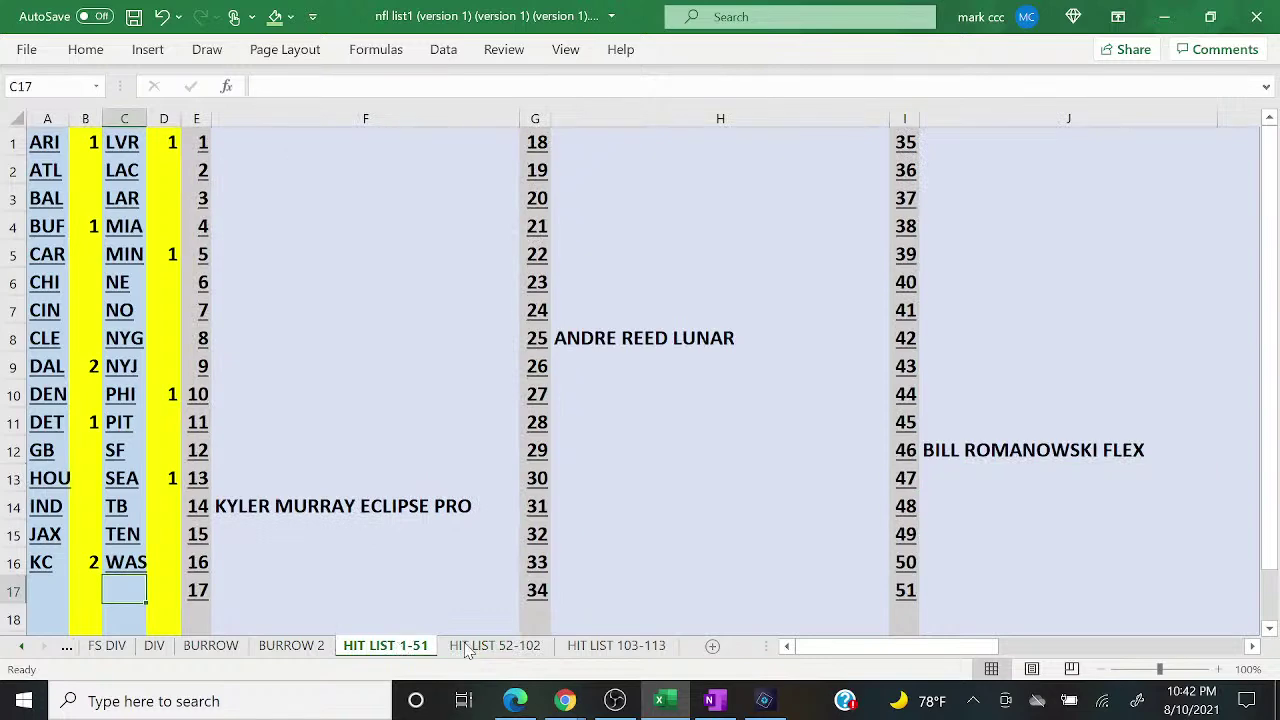
# Step: Switch back to the FULL SIZE sheet, glance at the live chat, and select D14
pyautogui.click(66, 647)
pyautogui.click(66, 647)
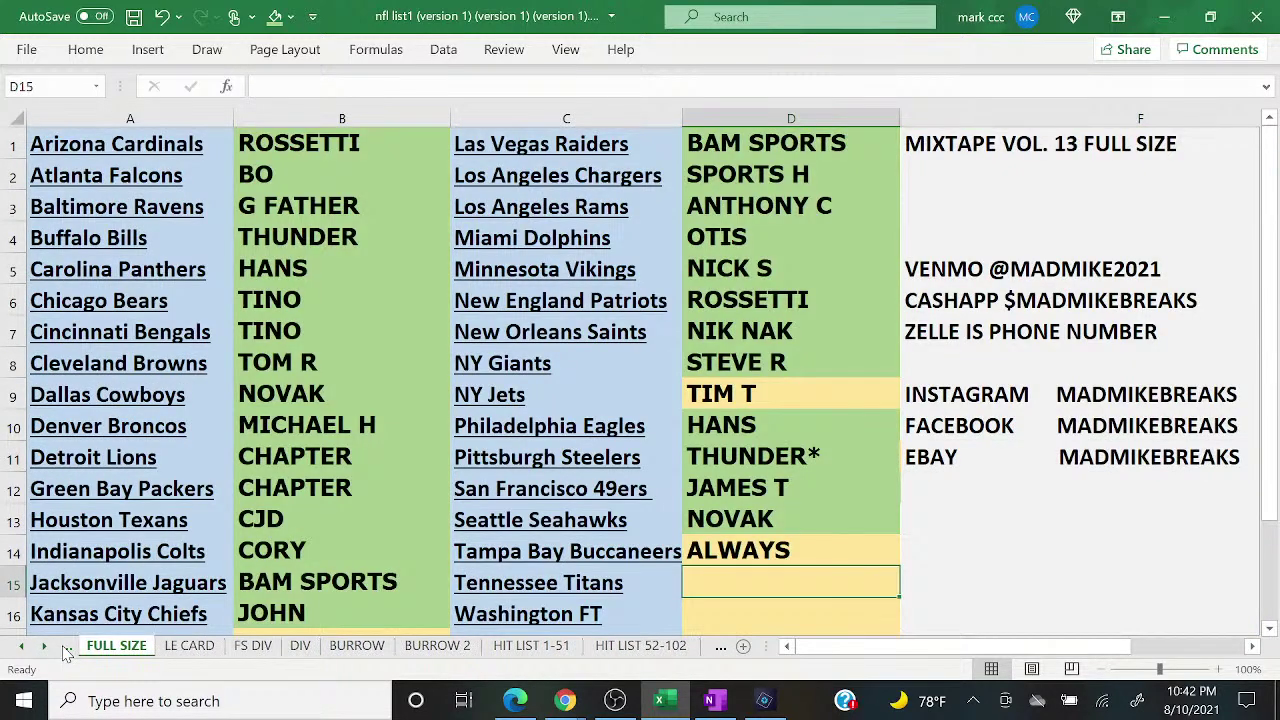
pyautogui.moveTo(565, 700)
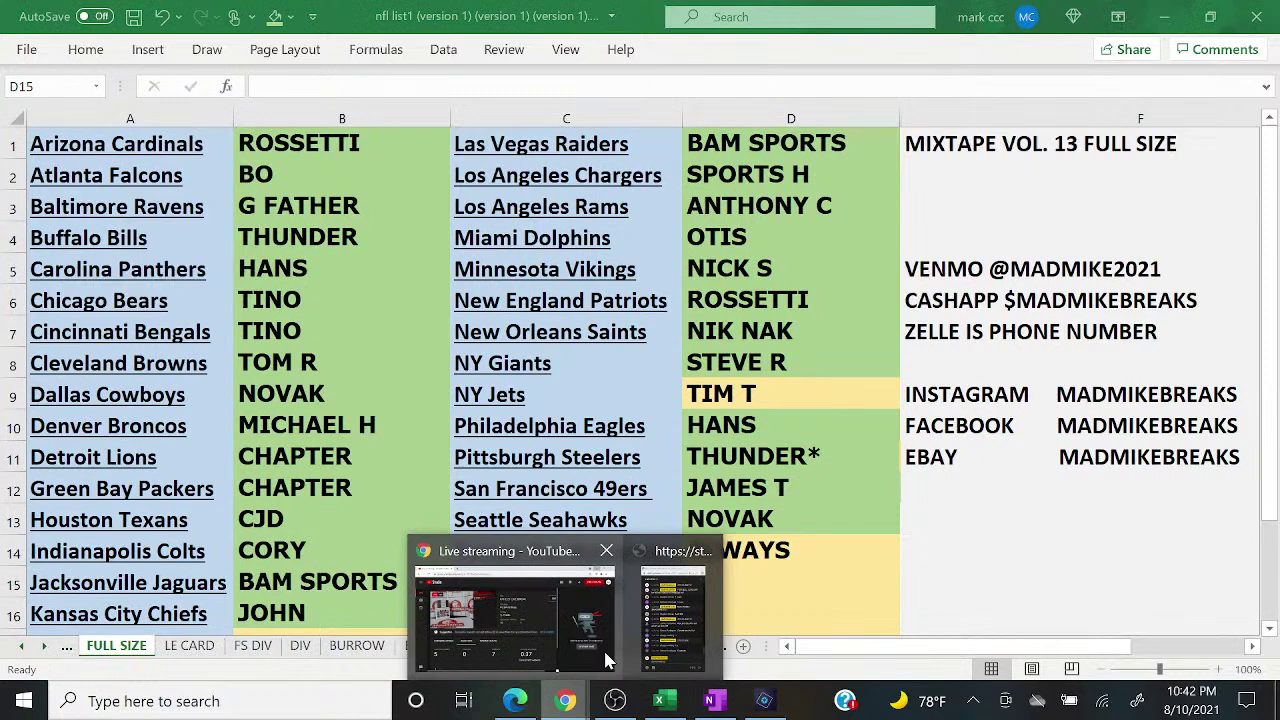
pyautogui.click(672, 612)
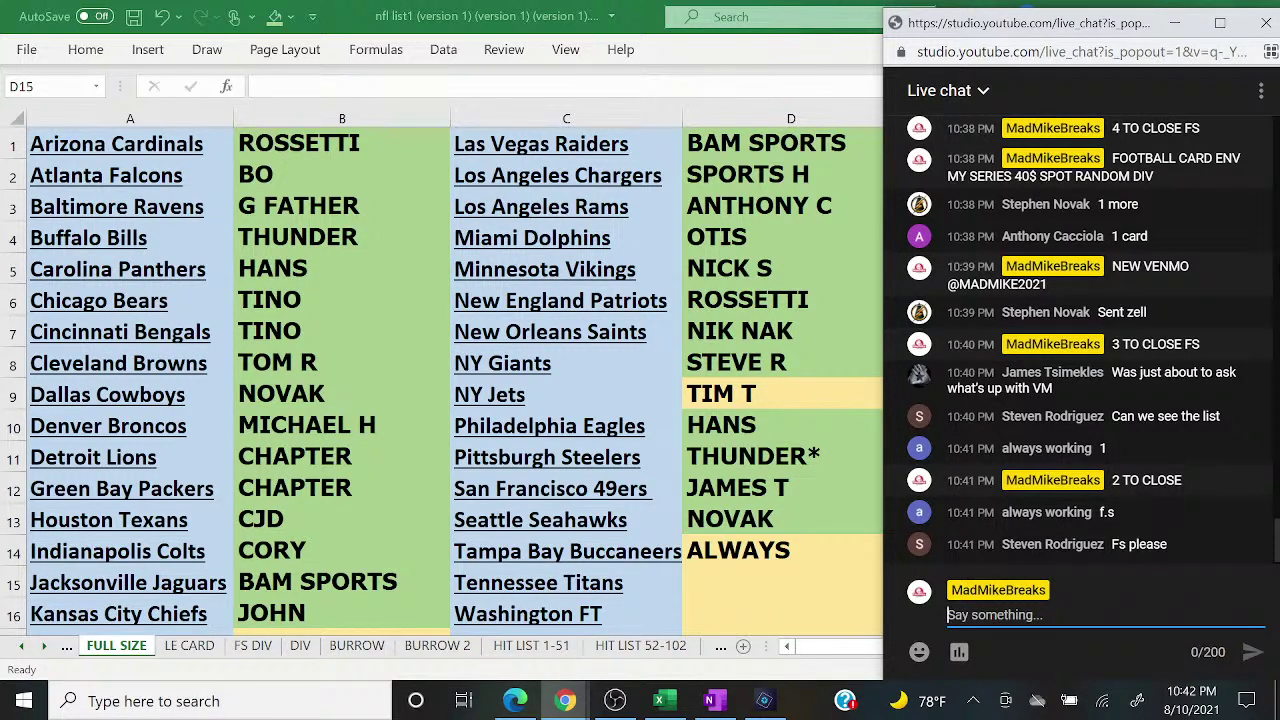
pyautogui.click(760, 394)
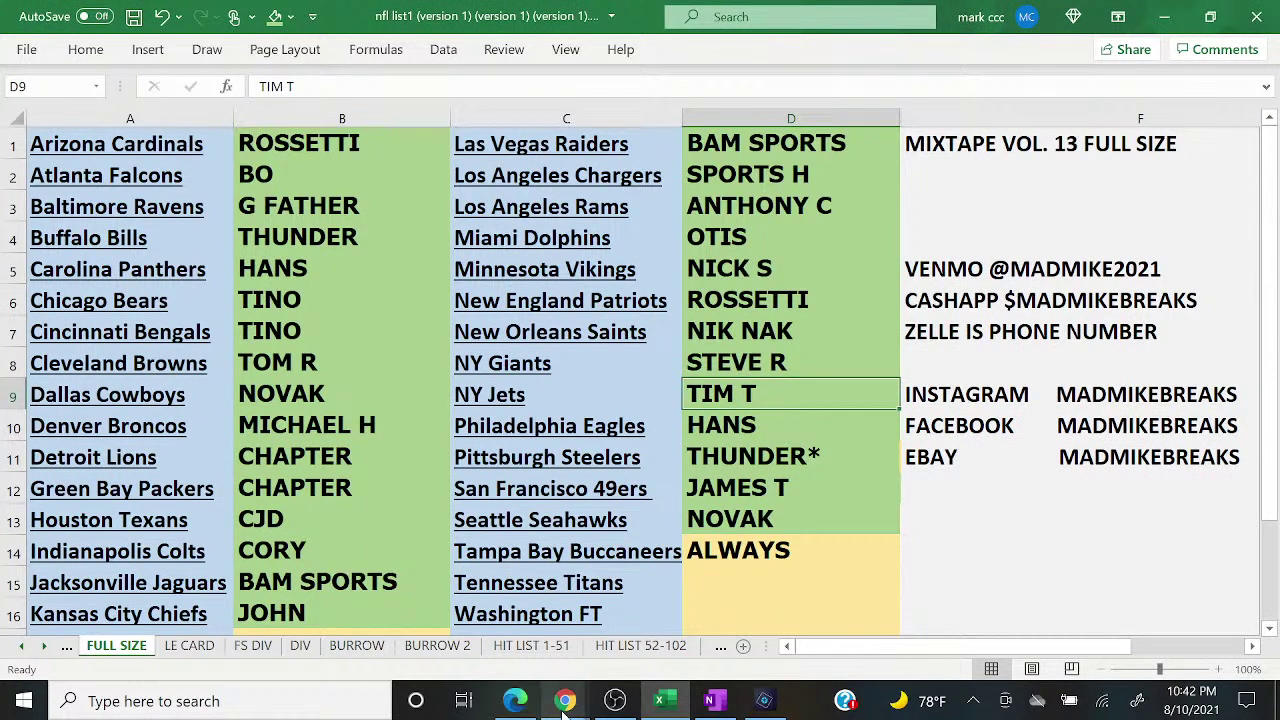
pyautogui.moveTo(565, 700)
pyautogui.click(668, 620)
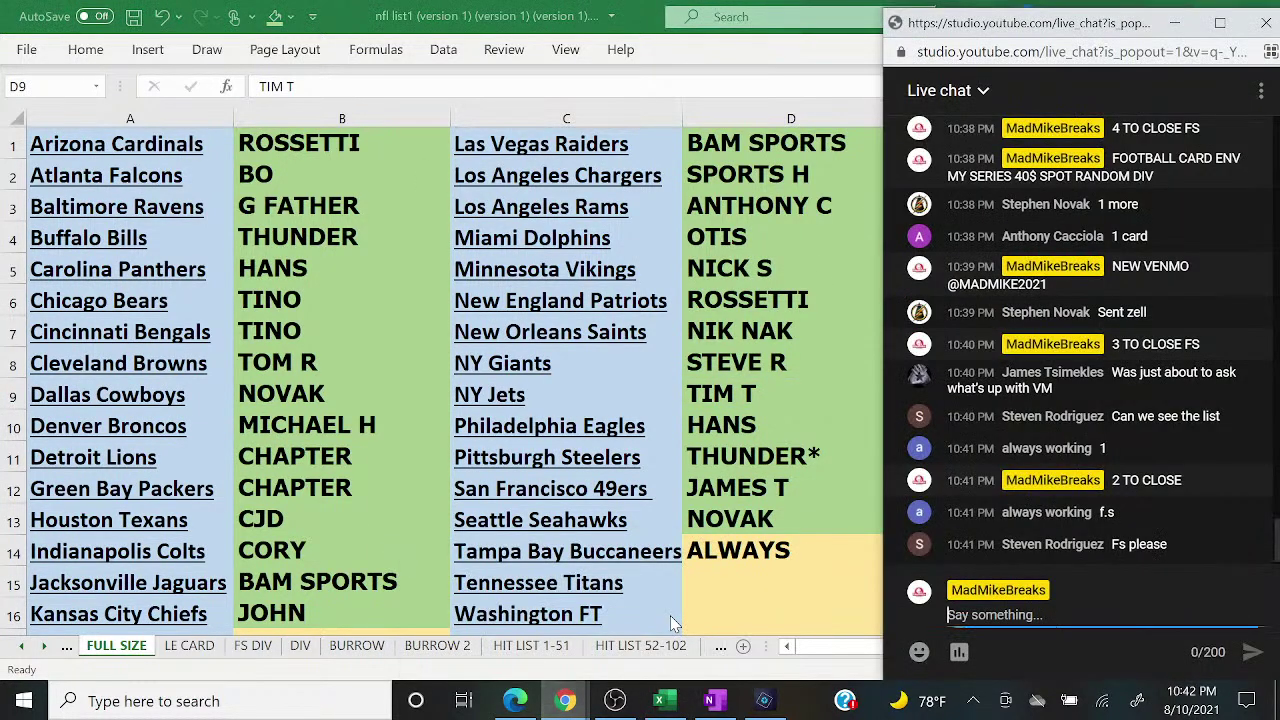
pyautogui.click(848, 565)
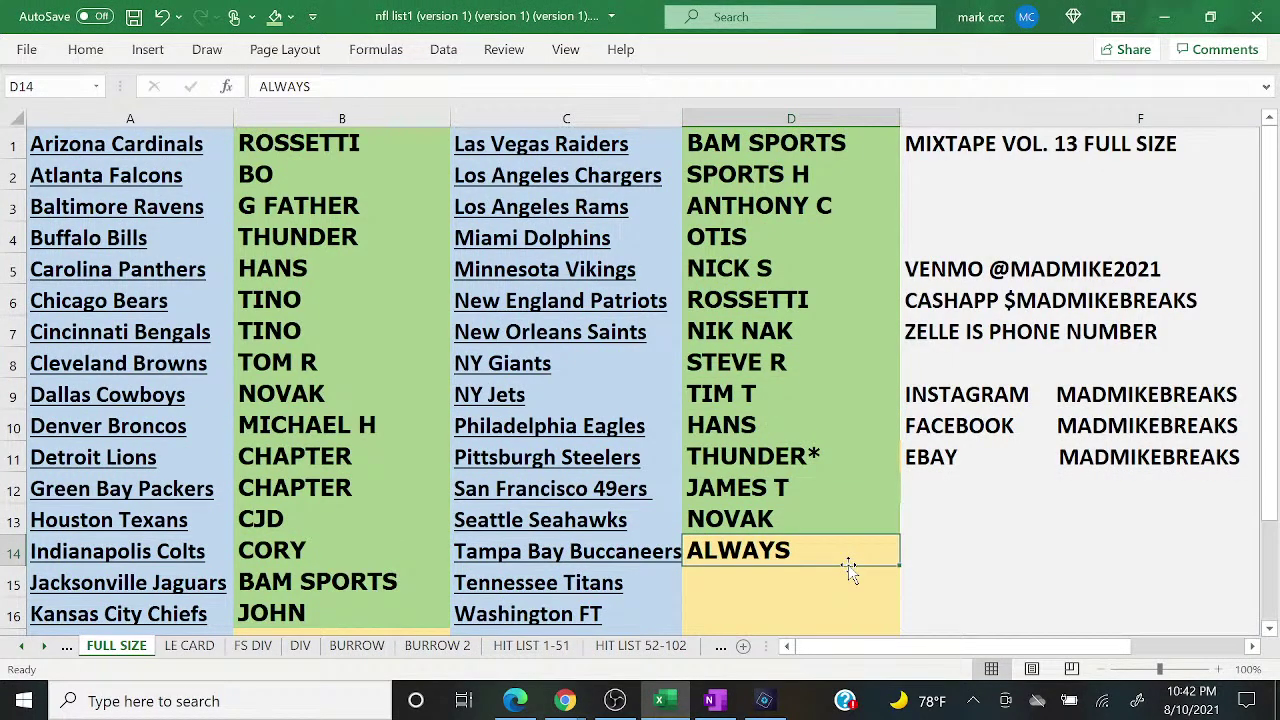
# Step: Complete the buyer's full handle in D14 and enter the new buyer's name in D15 and D16
pyautogui.write('W')
pyautogui.press('BackSpace')
pyautogui.write('ALWAYS W')
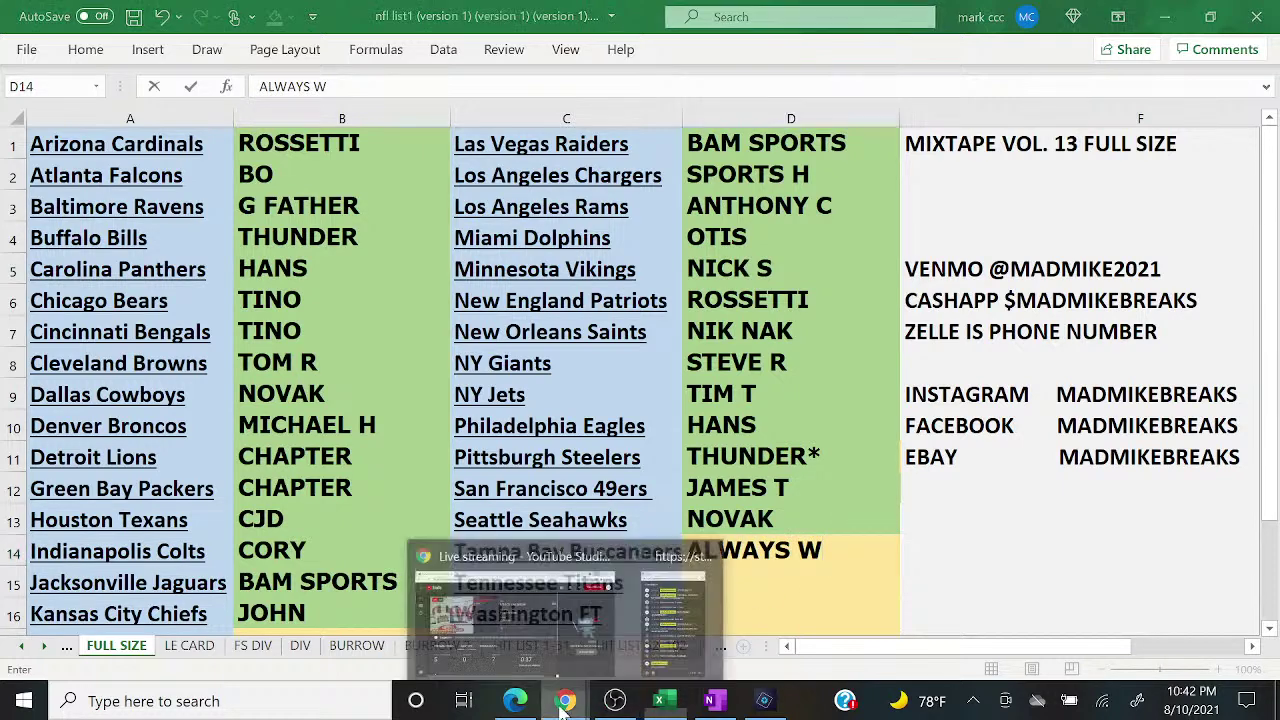
pyautogui.click(710, 600)
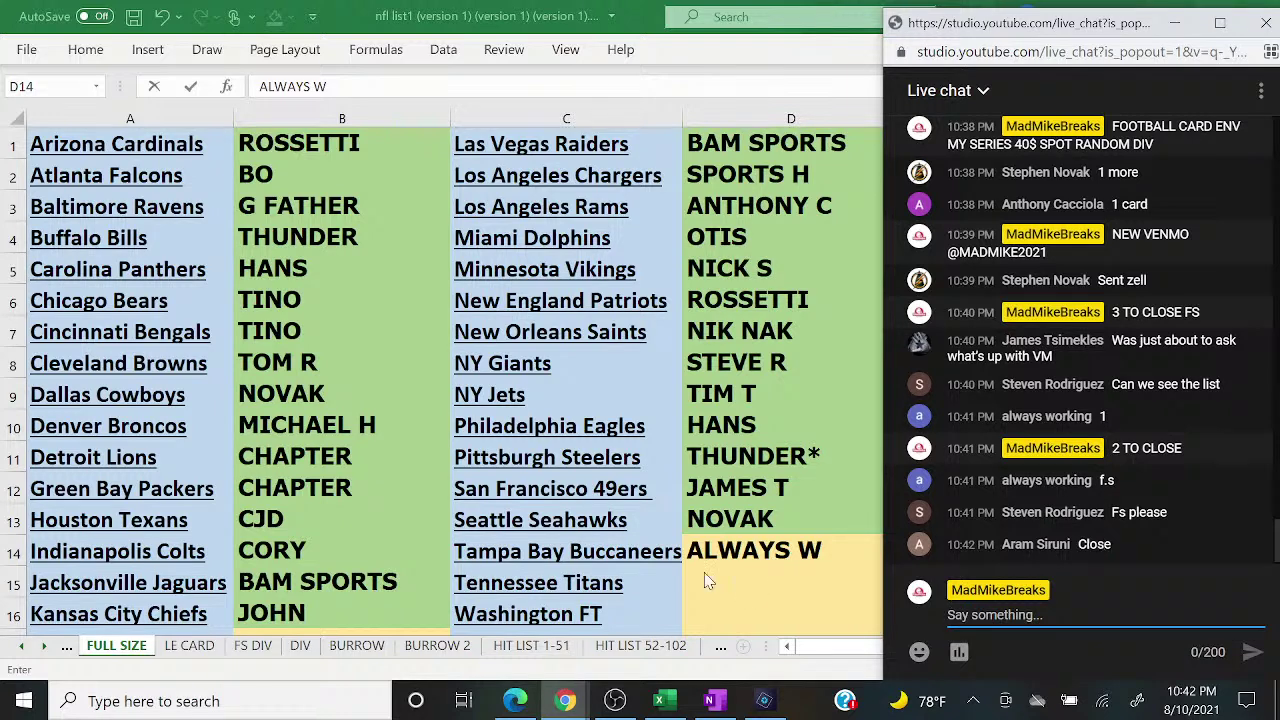
pyautogui.click(735, 581)
pyautogui.click(736, 581)
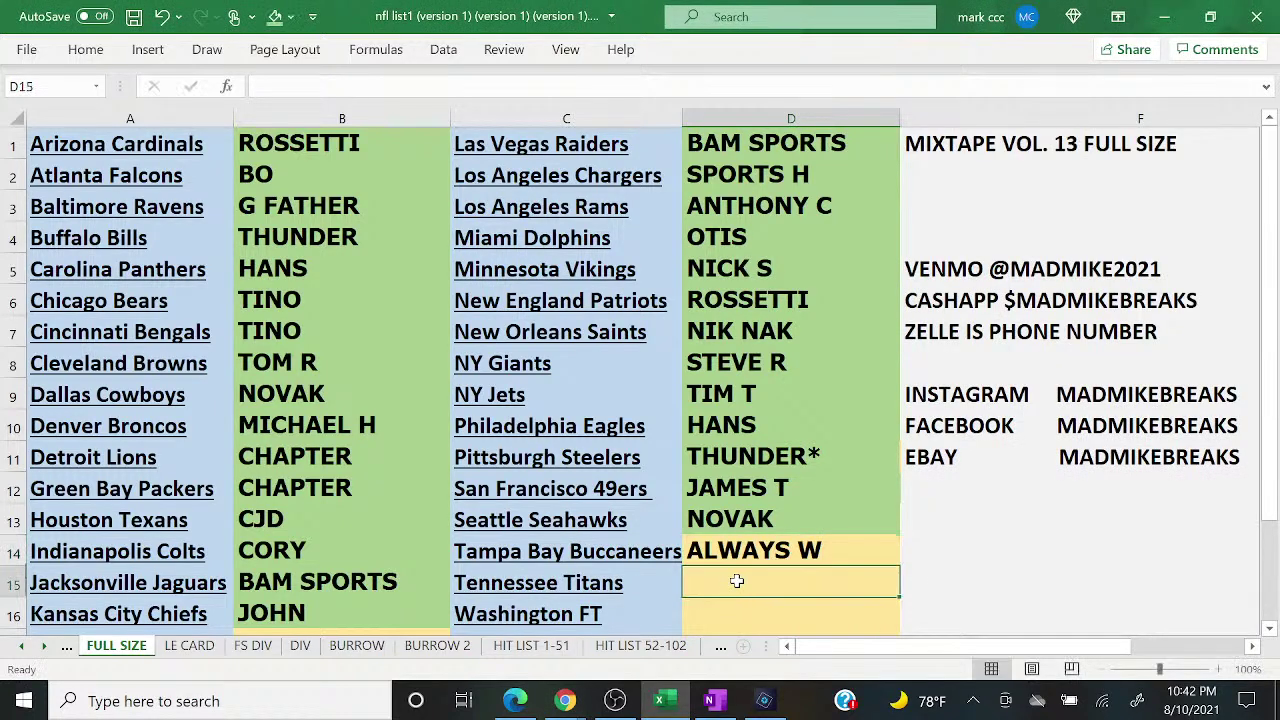
pyautogui.write('ARAM')
pyautogui.press('Return')
pyautogui.write('ARAM')
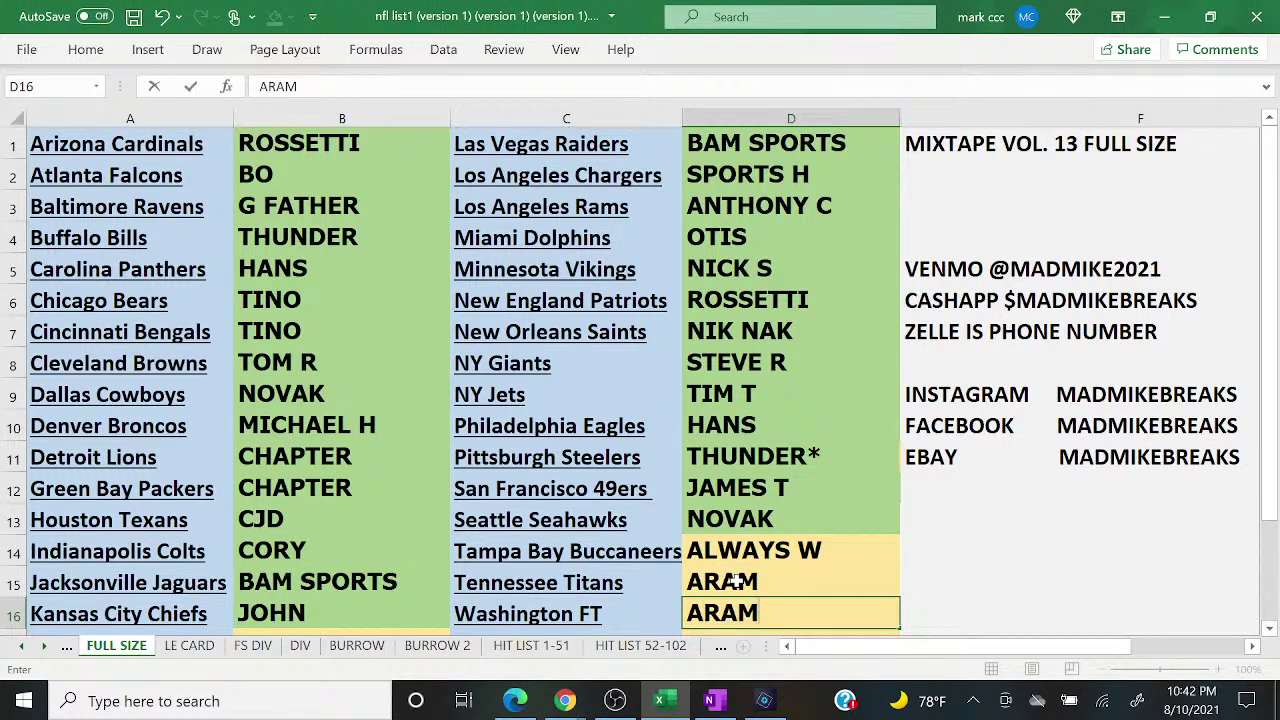
# Step: Post 'CLOSED ON FS' in the live chat and start typing 'cARD IS OPEN'
pyautogui.moveTo(565, 700)
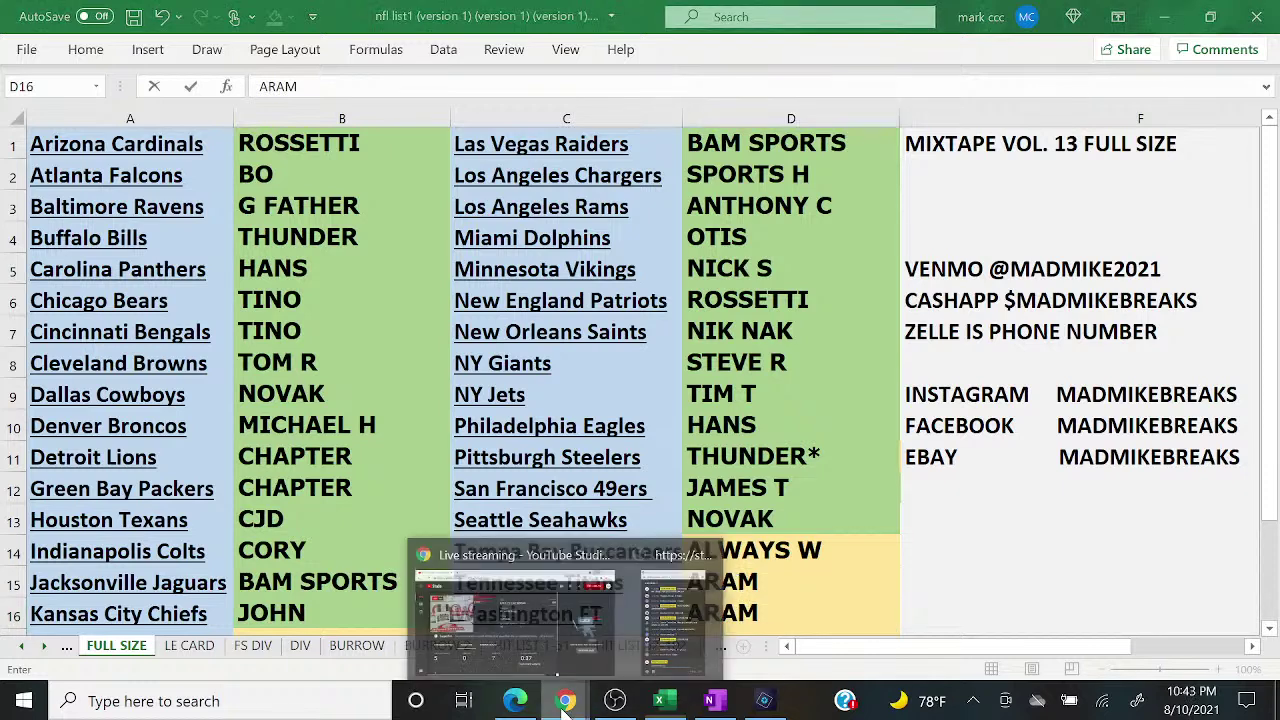
pyautogui.click(660, 650)
pyautogui.write('CLOSED ON')
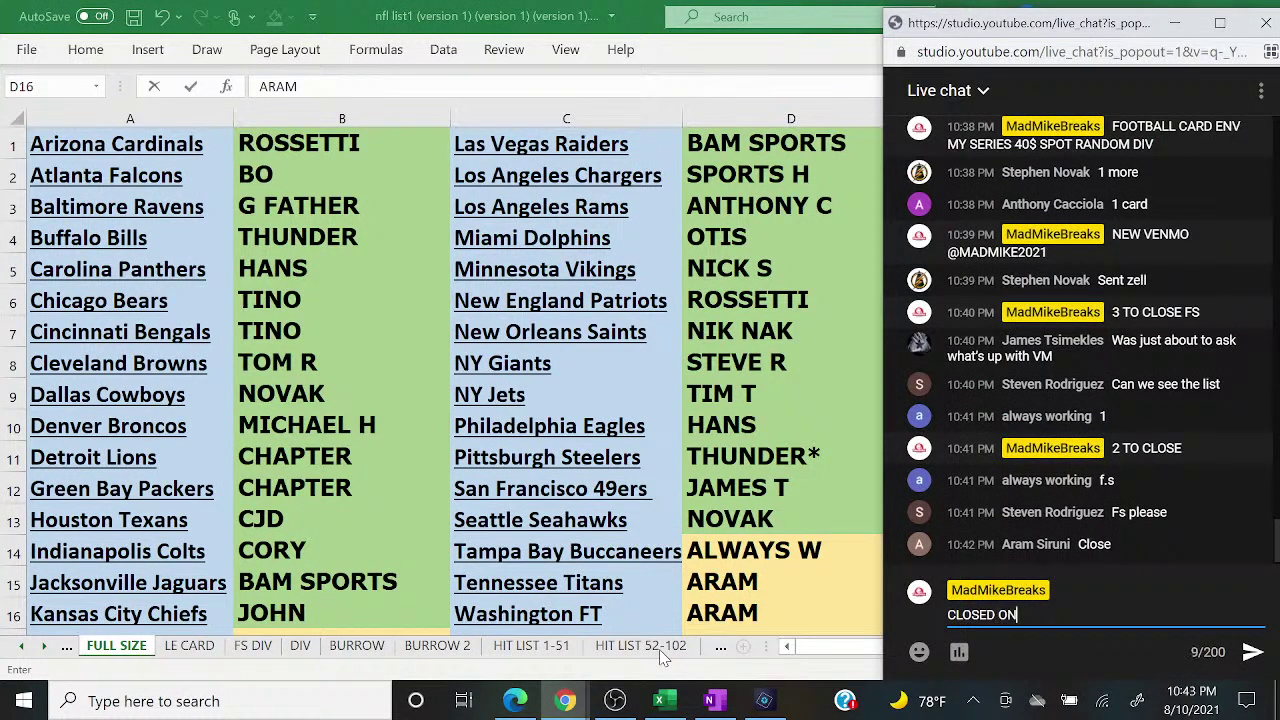
pyautogui.write(' FS')
pyautogui.press('Return')
pyautogui.write('c')
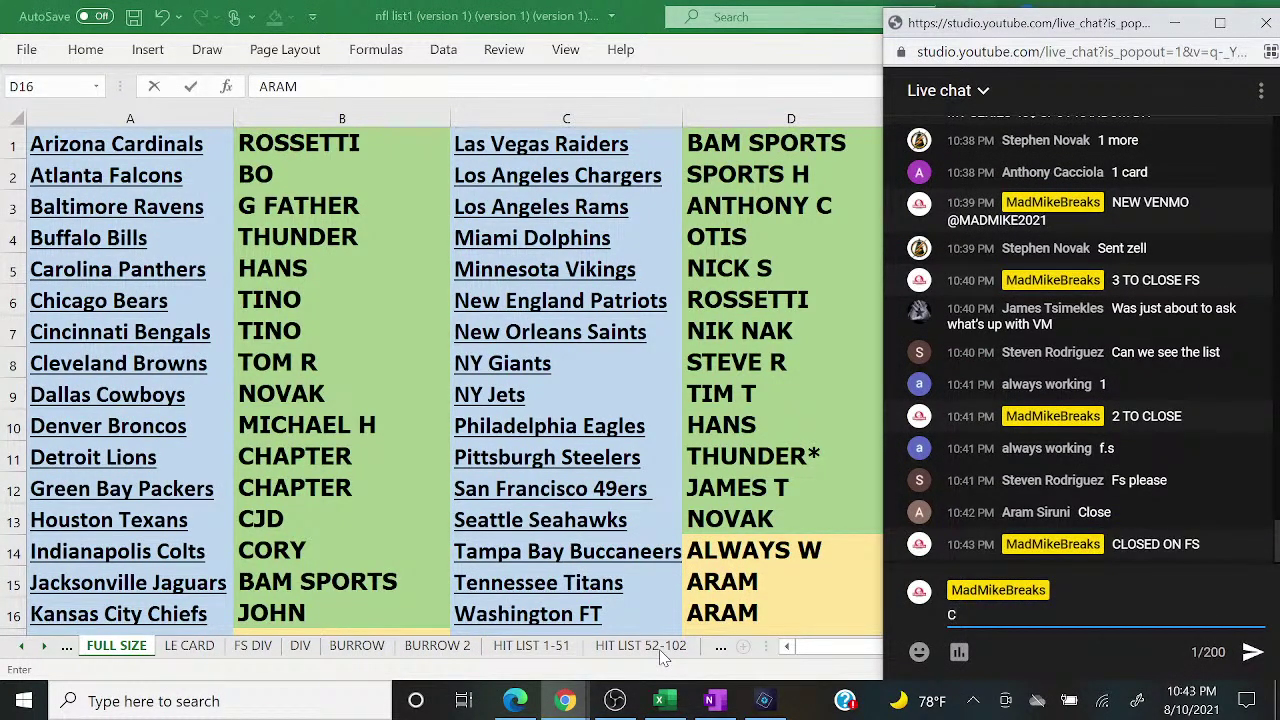
pyautogui.write('ARD IS OPEN')
# Step: Send the 'cARD IS OPEN' announcement to live chat and clear the stray text
pyautogui.press('Return')
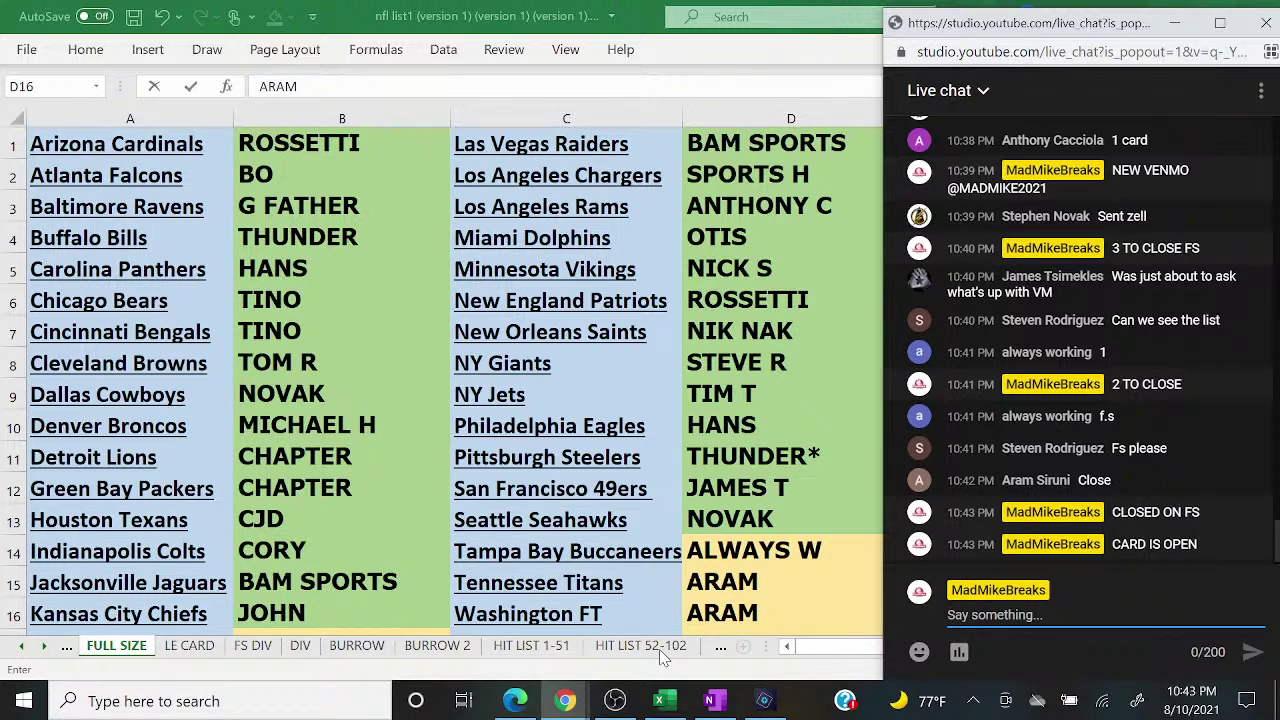
pyautogui.write('NEW')
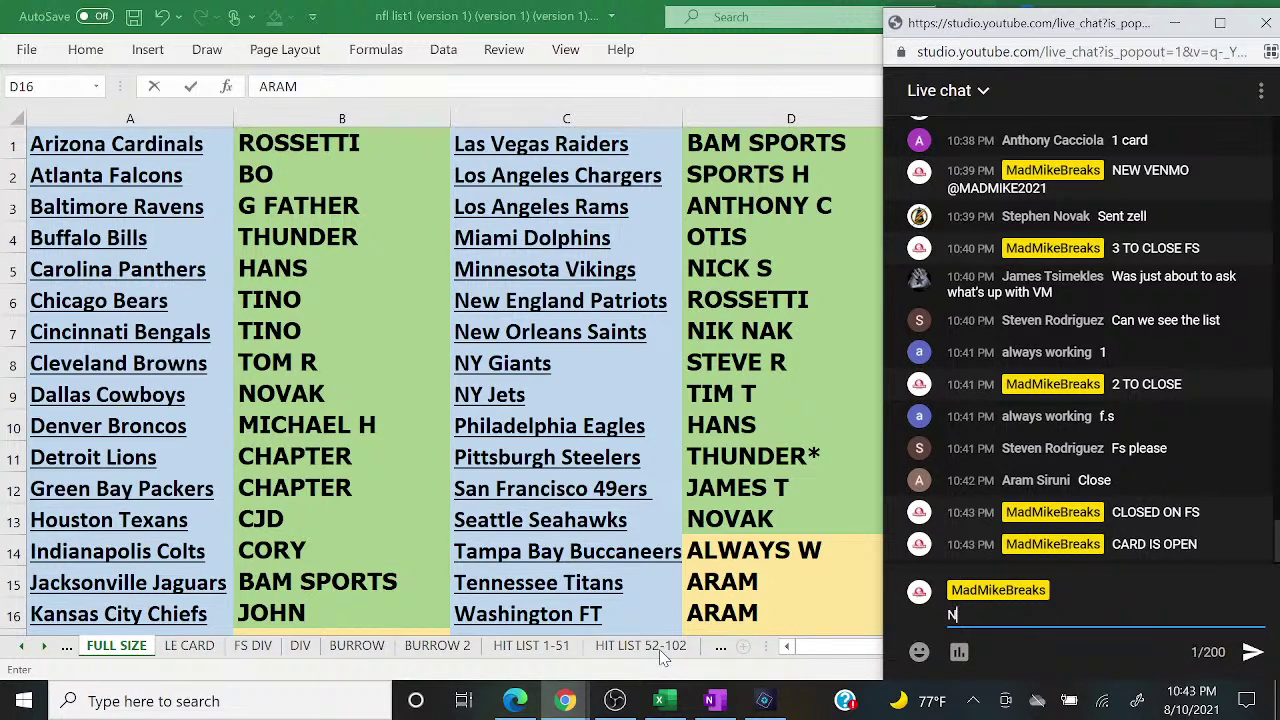
pyautogui.press('BackSpace')
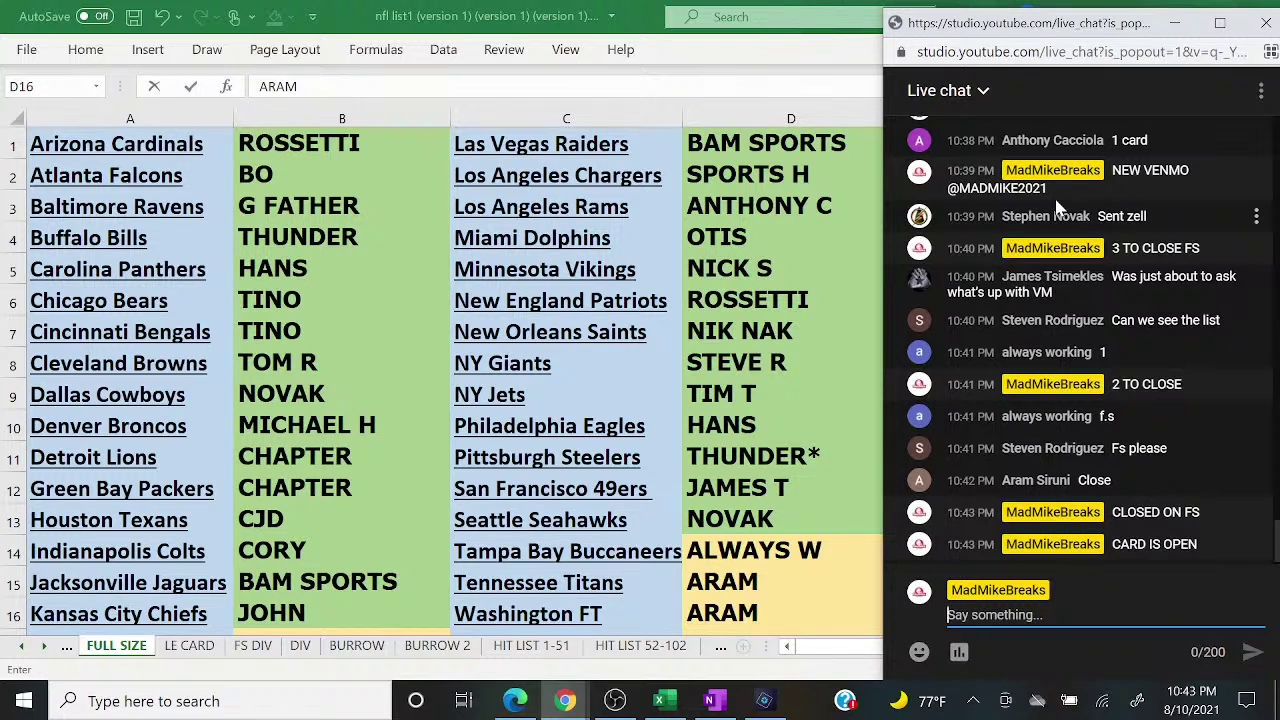
# Step: Shade the new buyer cells D15:D16 and then D14 green
pyautogui.click(713, 587)
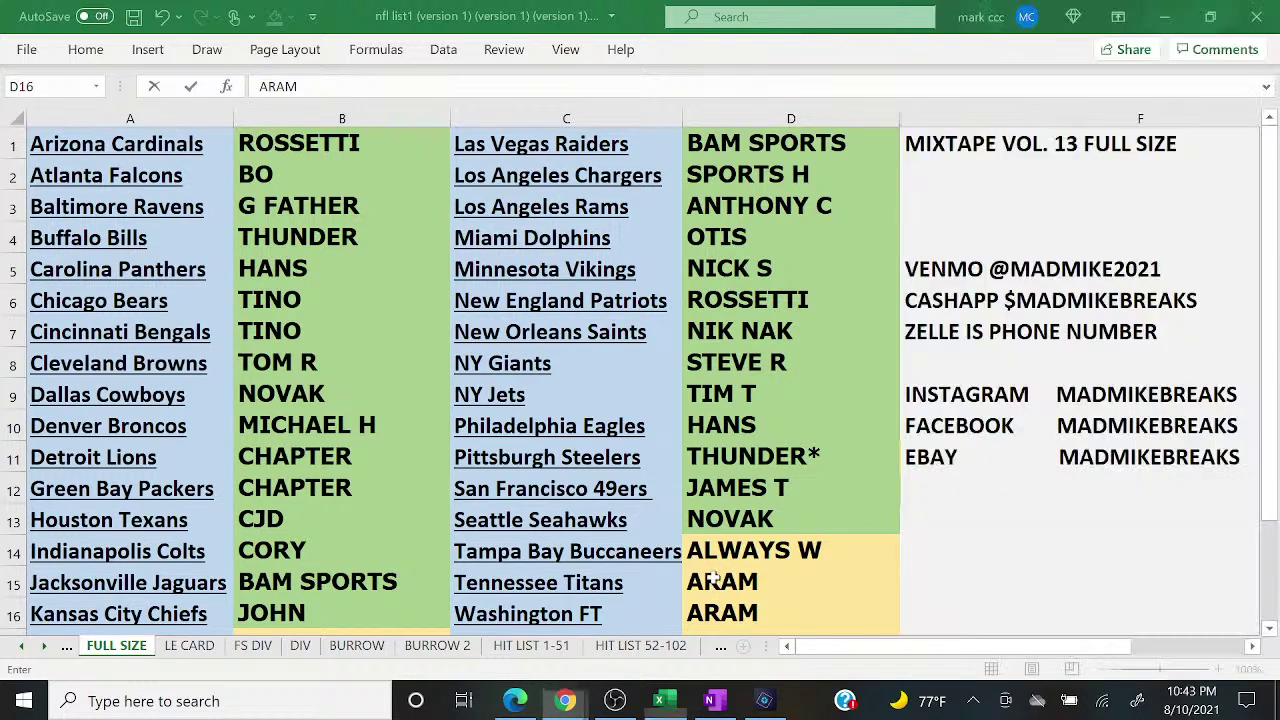
pyautogui.press('Down')
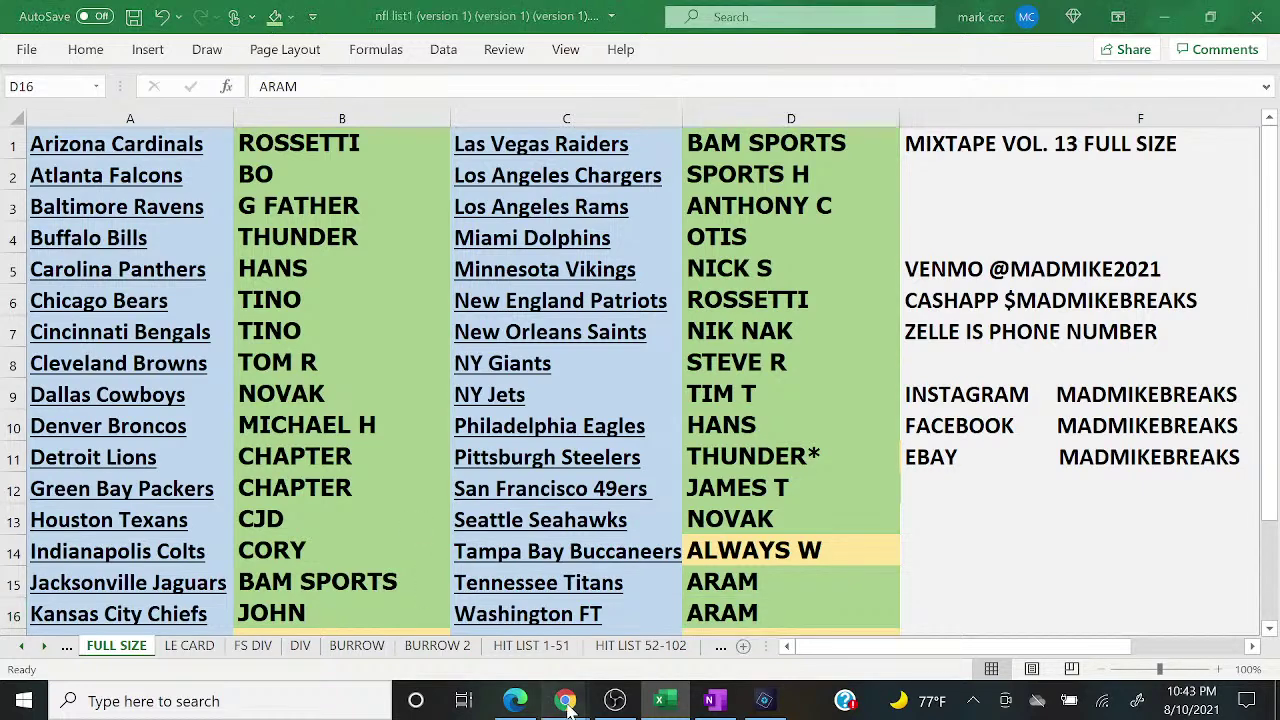
pyautogui.moveTo(565, 701)
pyautogui.click(683, 643)
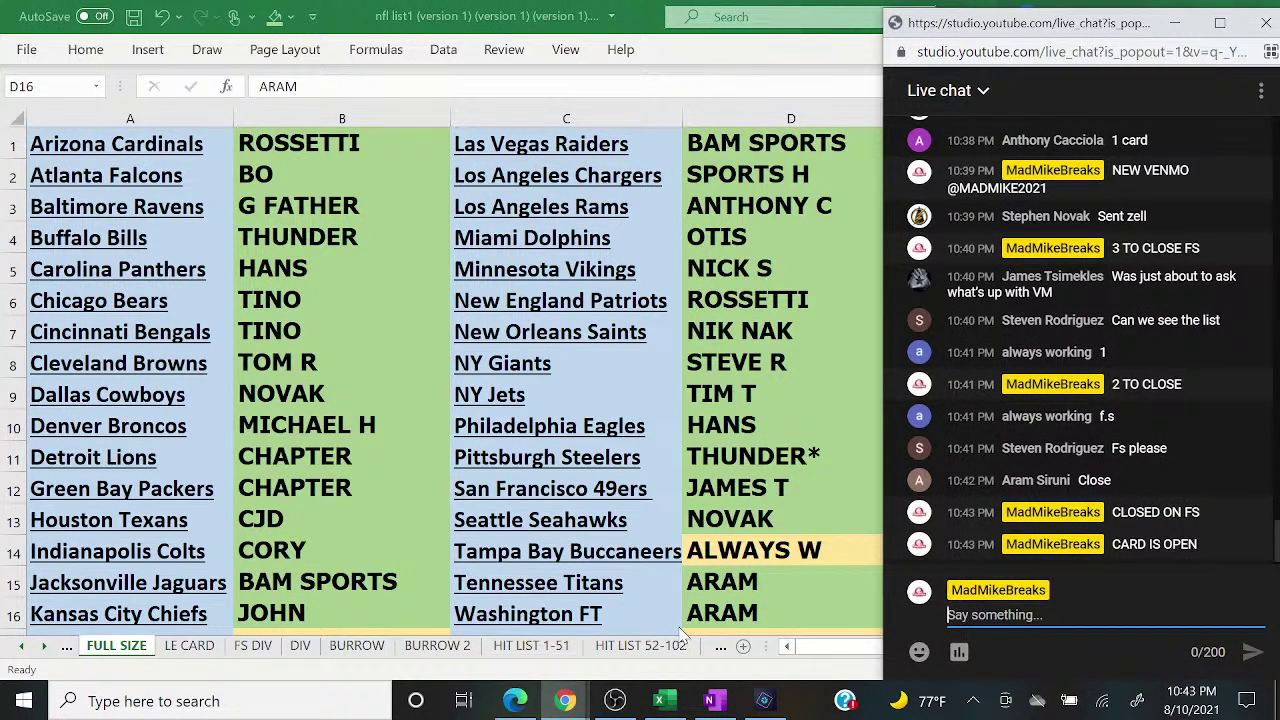
pyautogui.click(714, 562)
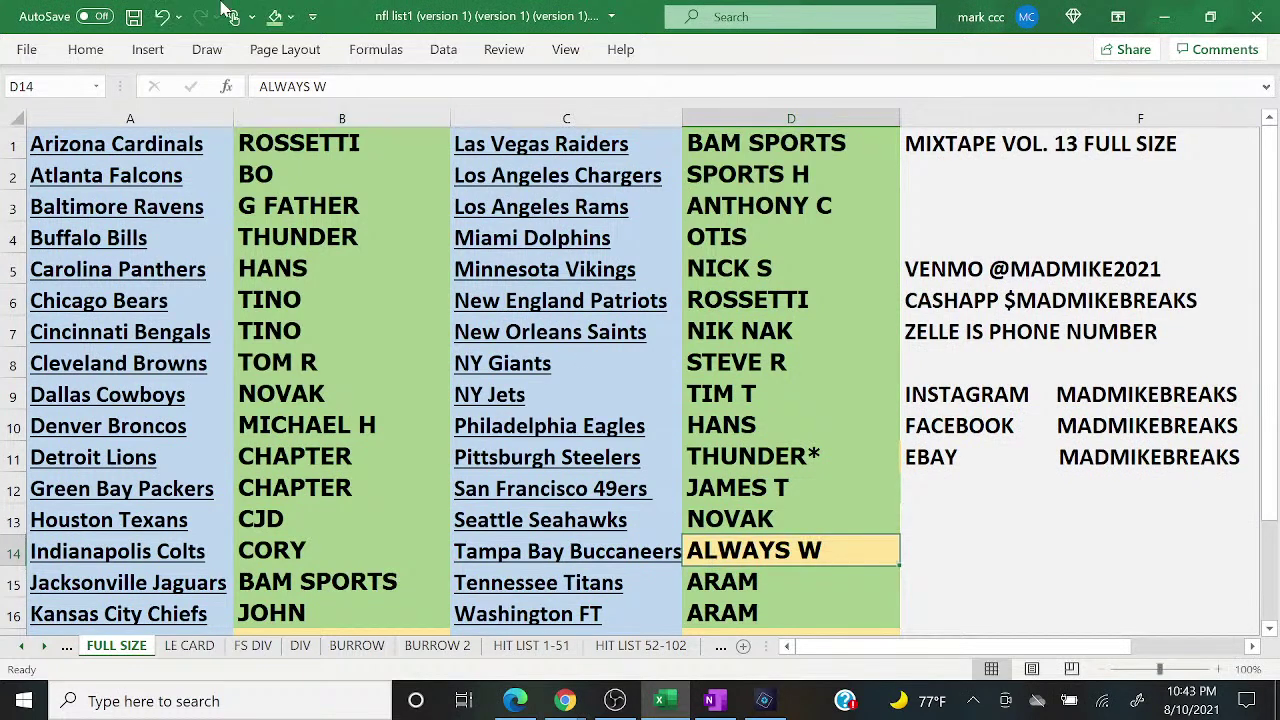
pyautogui.click(274, 16)
# Step: Copy the column B names and clear Random.org for a new giveaway
pyautogui.click(303, 119)
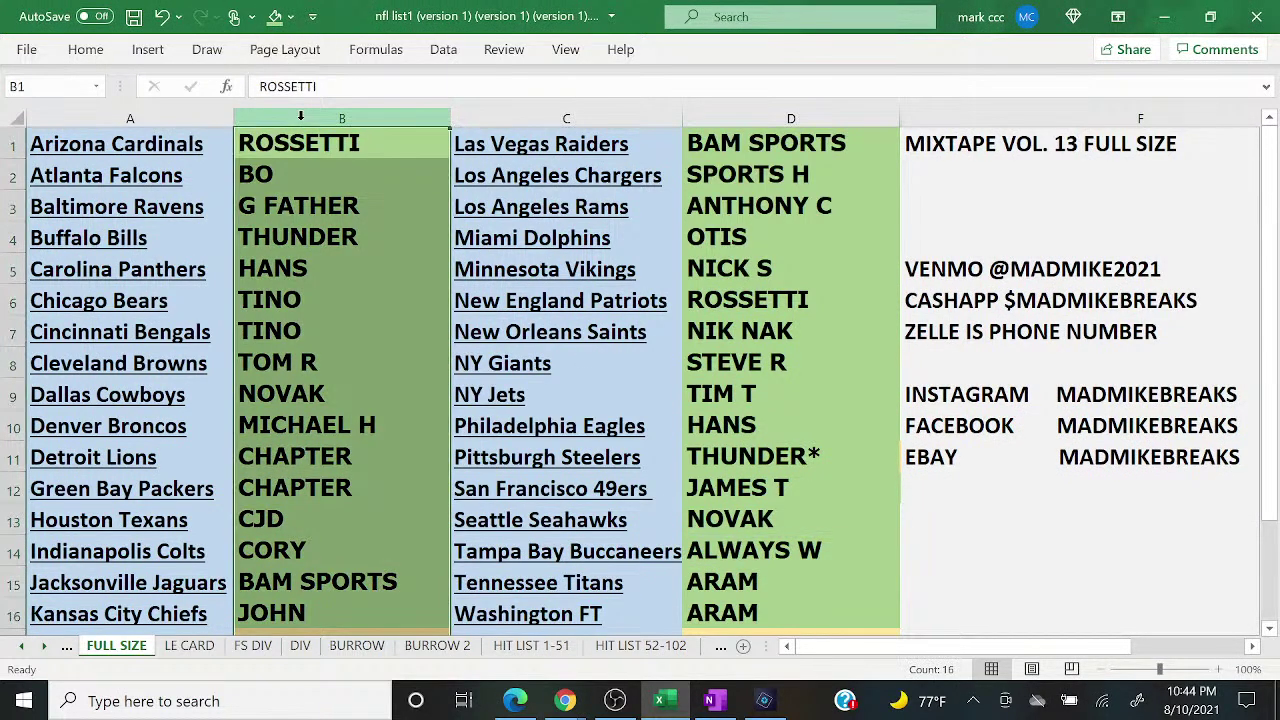
pyautogui.rightClick(303, 120)
pyautogui.click(352, 167)
pyautogui.click(515, 700)
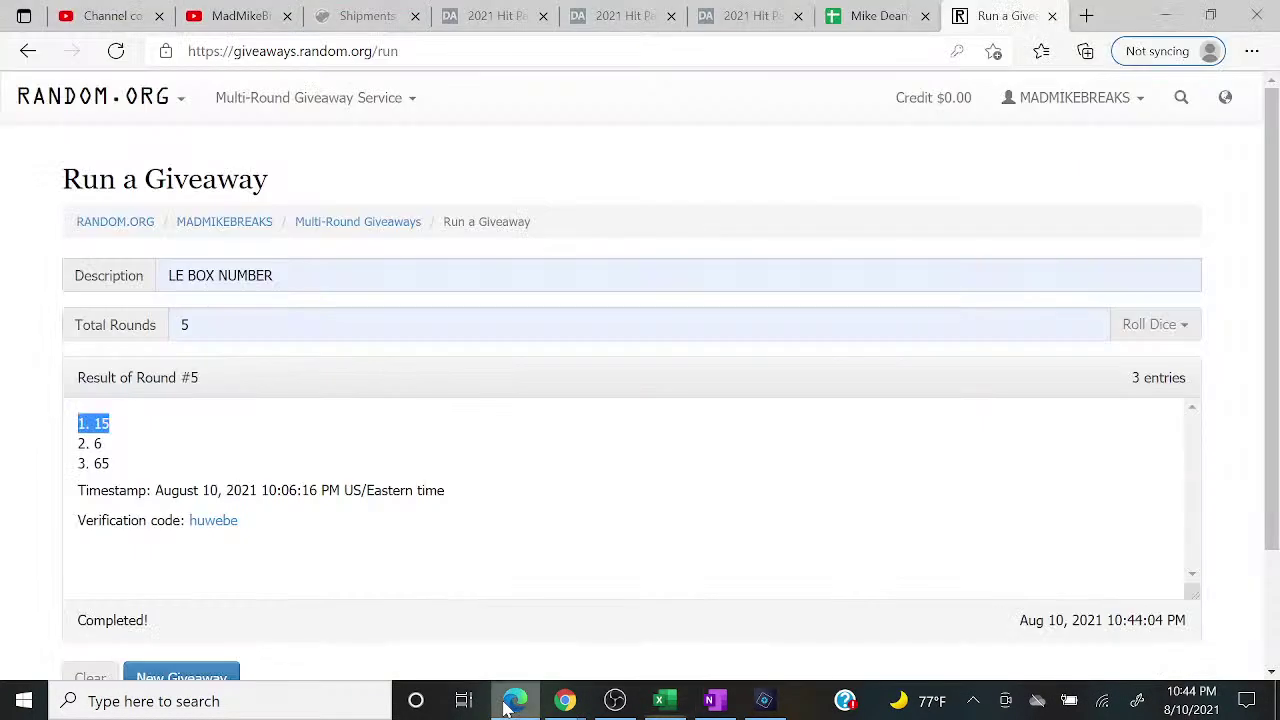
pyautogui.click(230, 672)
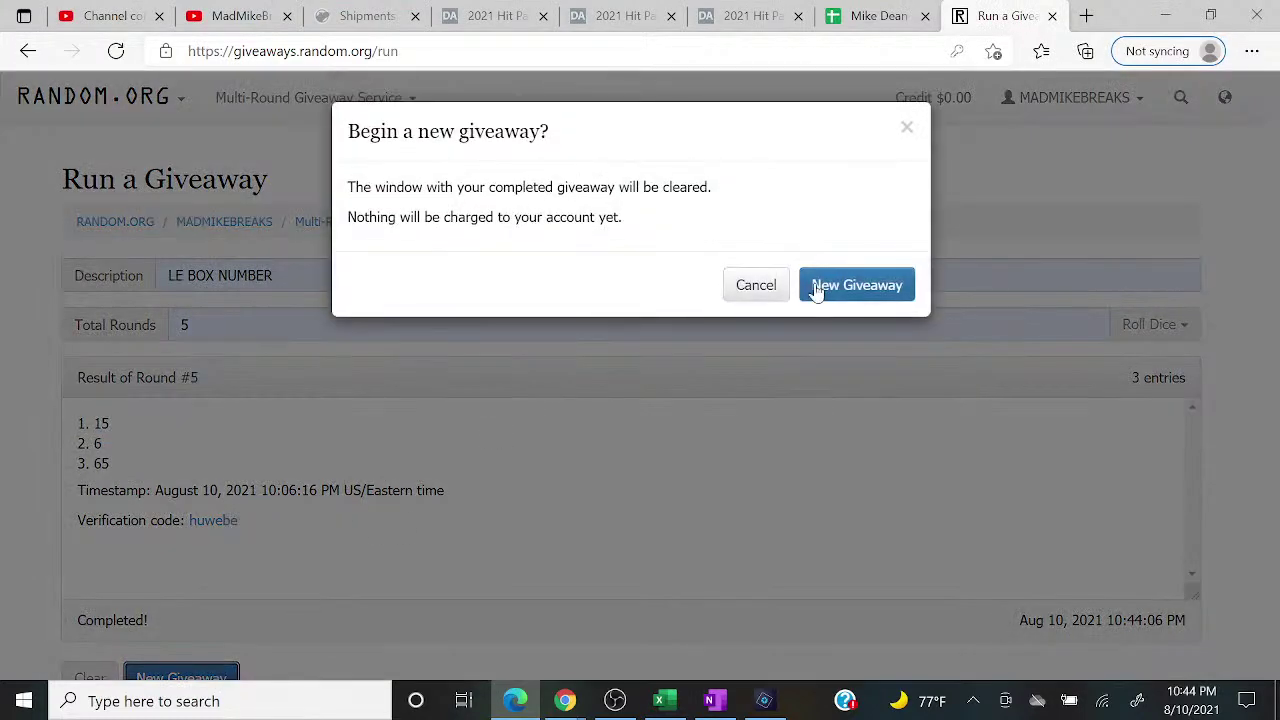
pyautogui.click(818, 288)
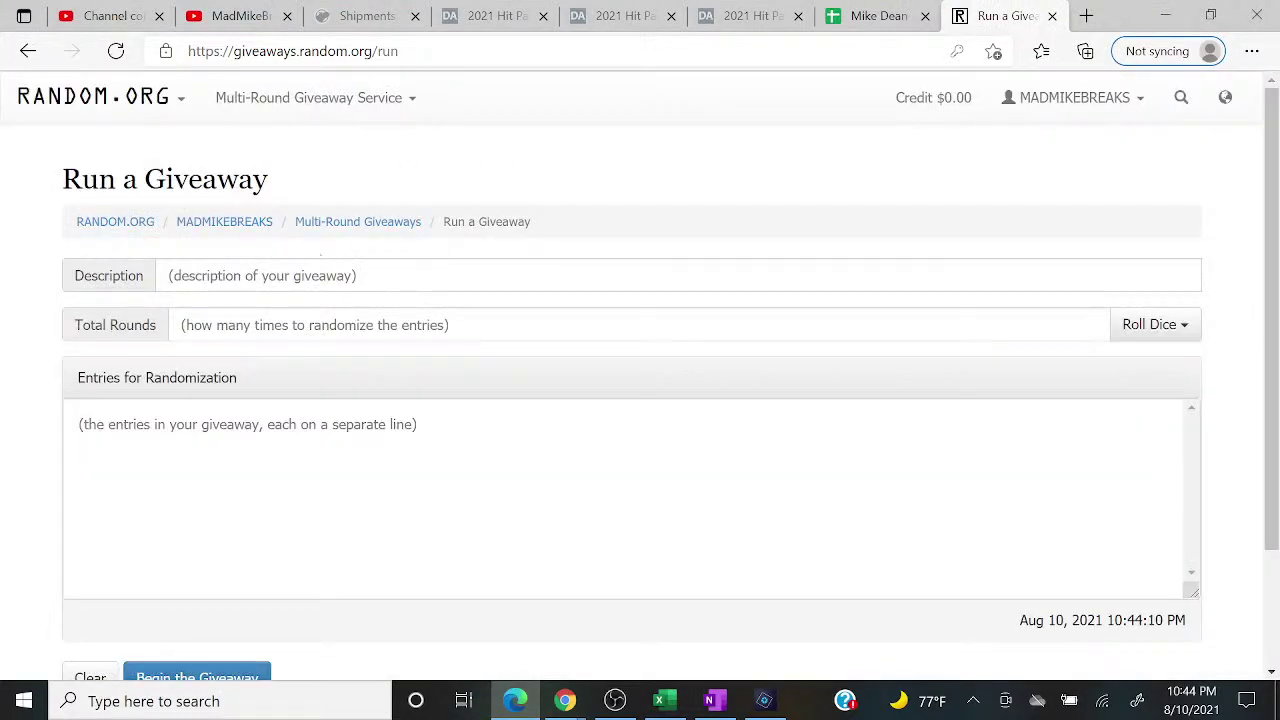
# Step: Use the saved RANDOM TEAM FS description, set 5 rounds, and paste the first 16 names
pyautogui.click(290, 275)
pyautogui.click(280, 340)
pyautogui.click(285, 325)
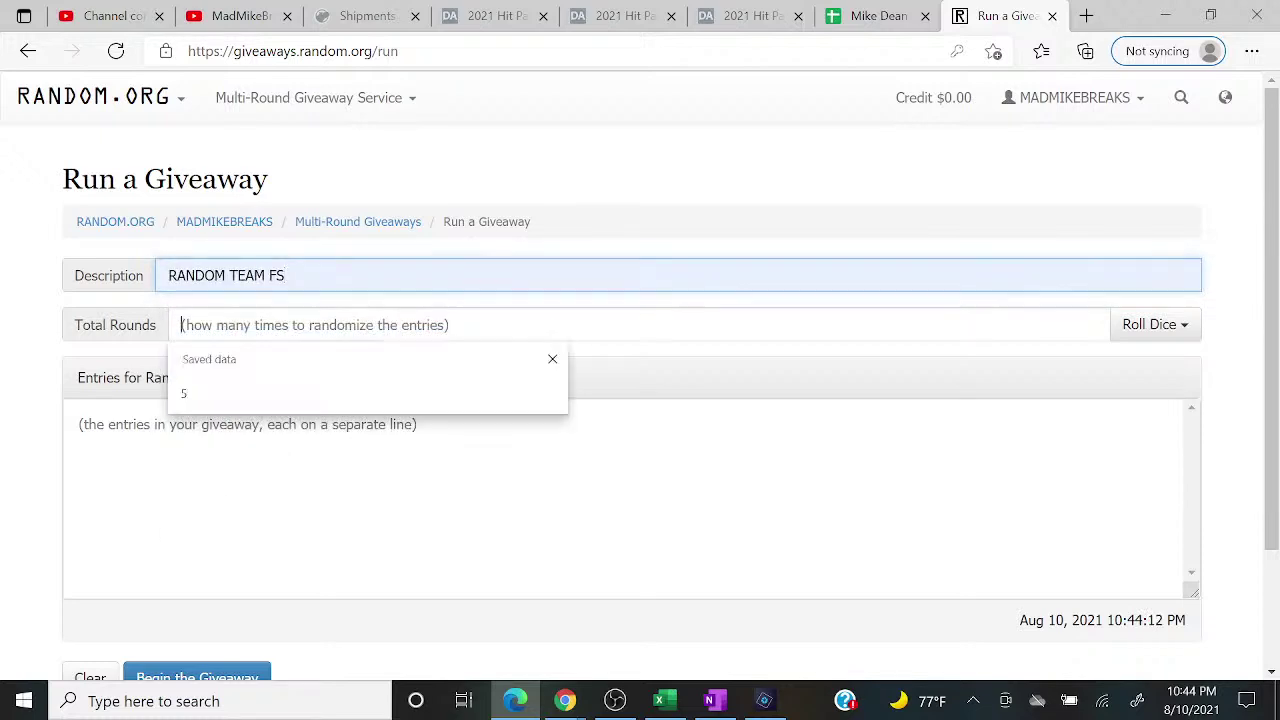
pyautogui.click(246, 393)
pyautogui.click(228, 470)
pyautogui.rightClick(228, 470)
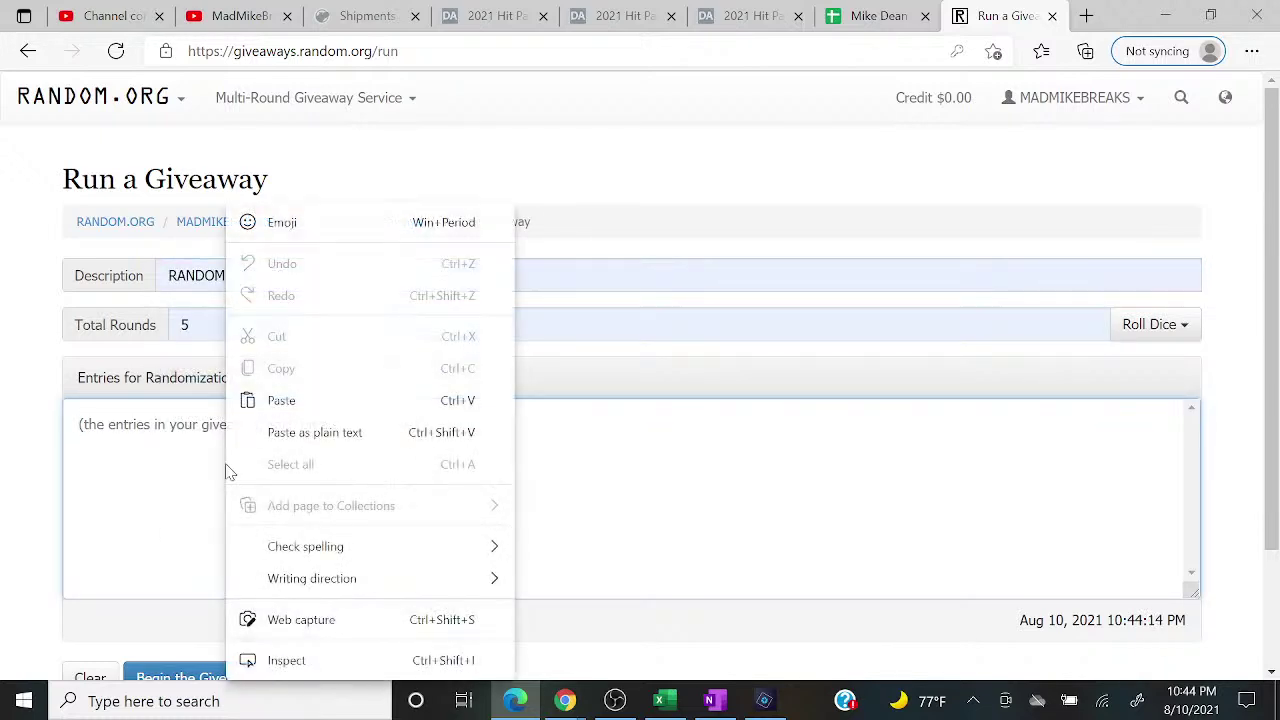
pyautogui.click(278, 402)
# Step: Copy the column D names and append them, making 32 giveaway entries
pyautogui.click(659, 700)
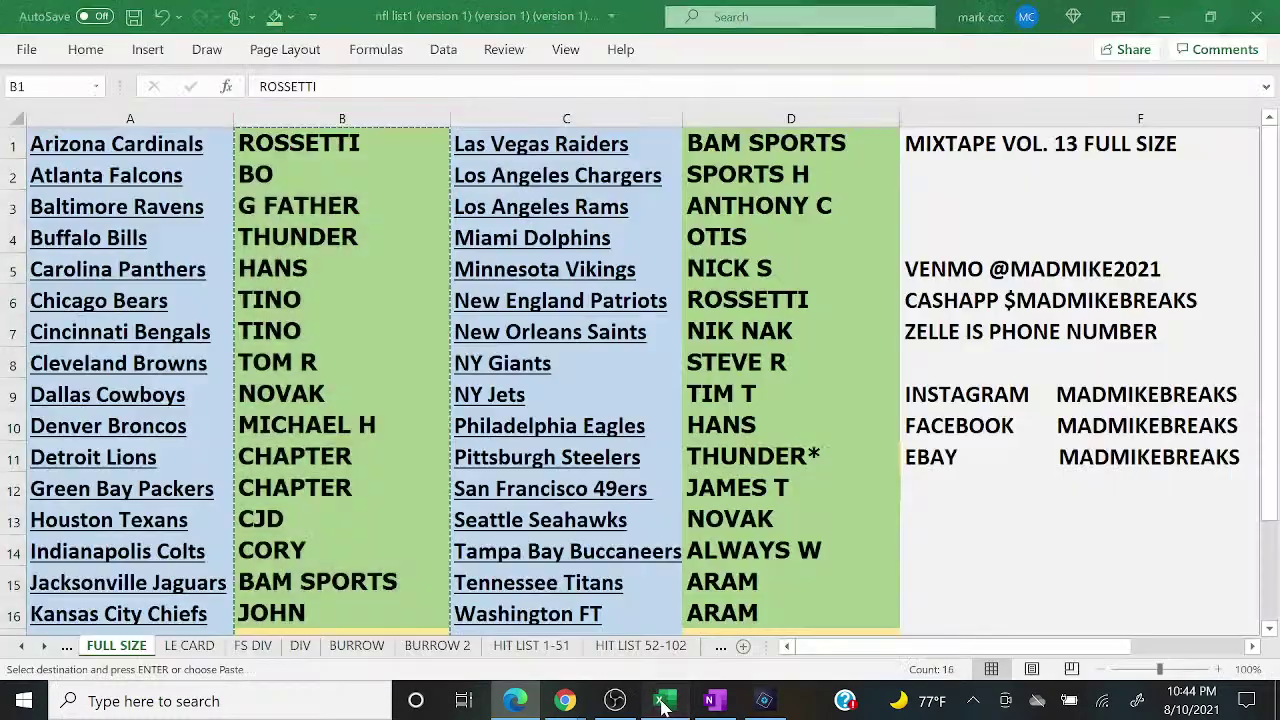
pyautogui.click(760, 140)
pyautogui.click(762, 119)
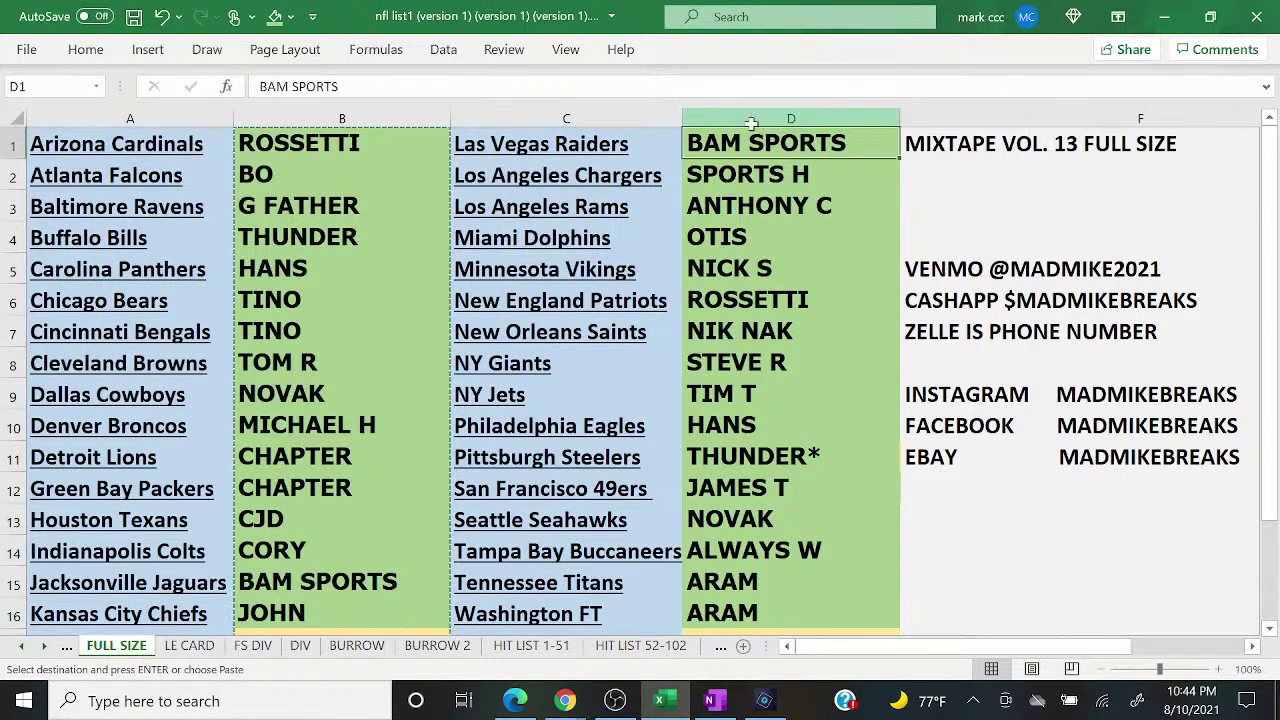
pyautogui.rightClick(760, 122)
pyautogui.click(806, 169)
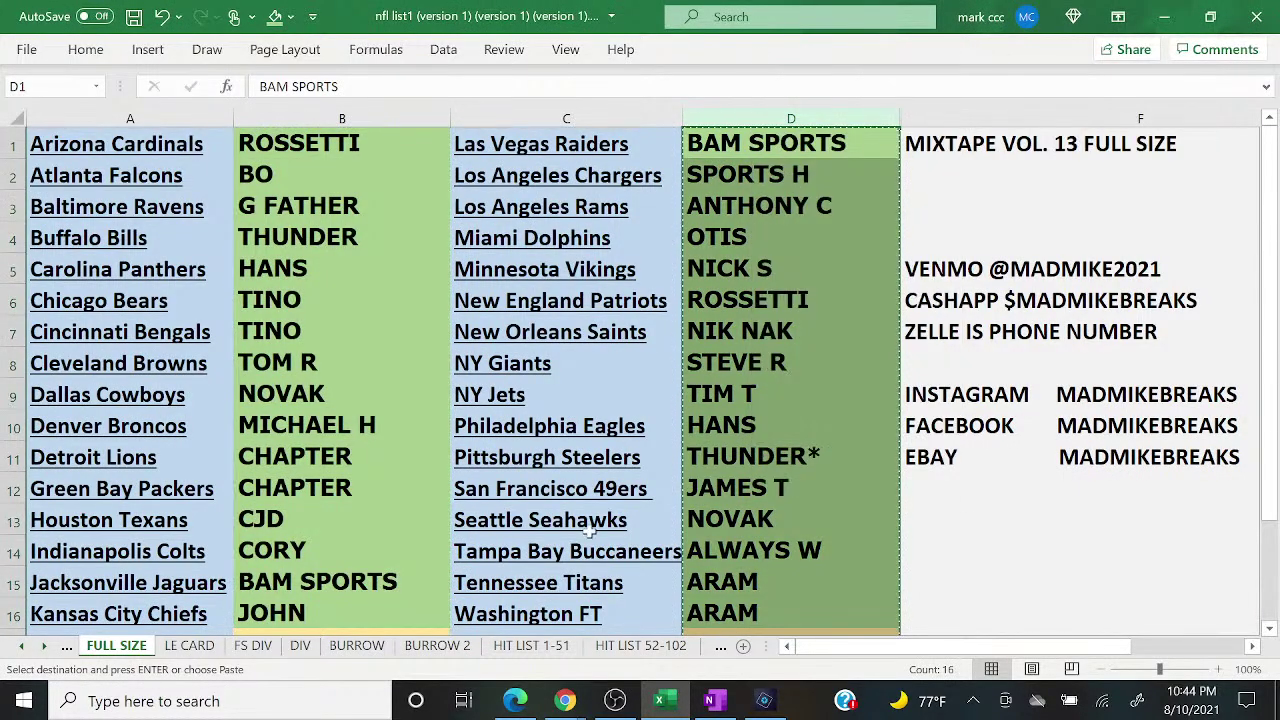
pyautogui.click(515, 700)
pyautogui.rightClick(190, 588)
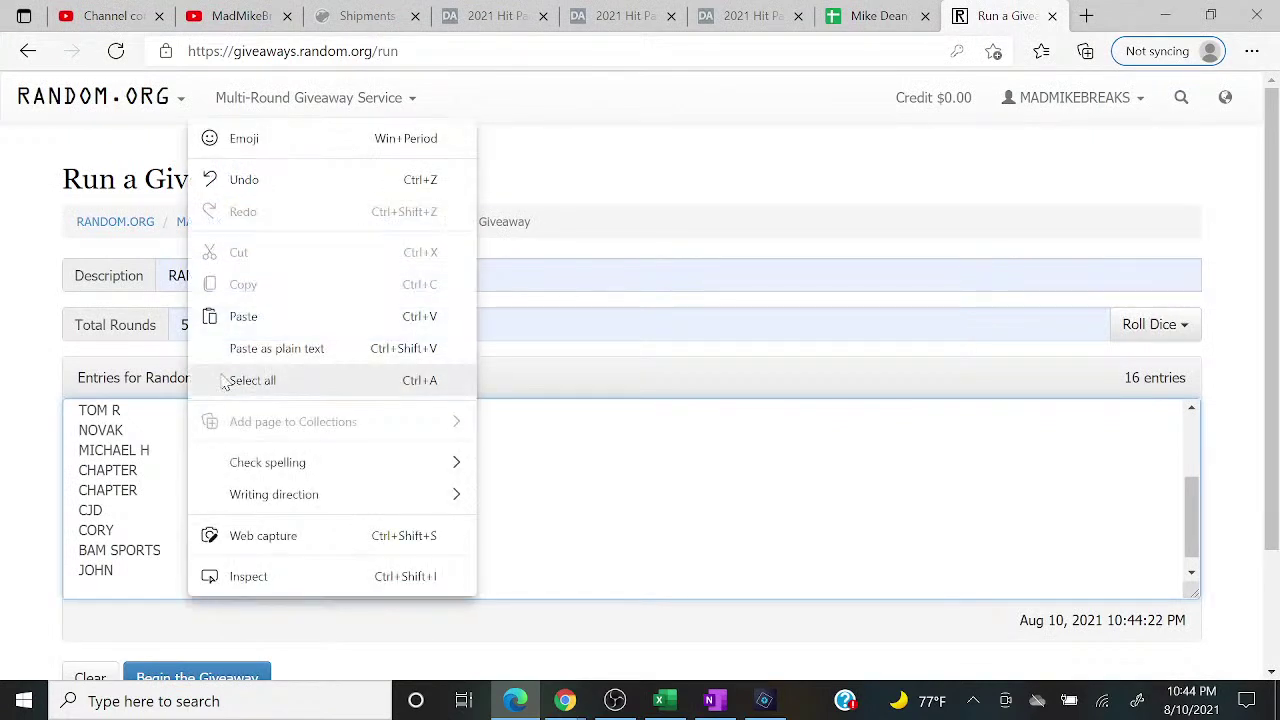
pyautogui.click(237, 317)
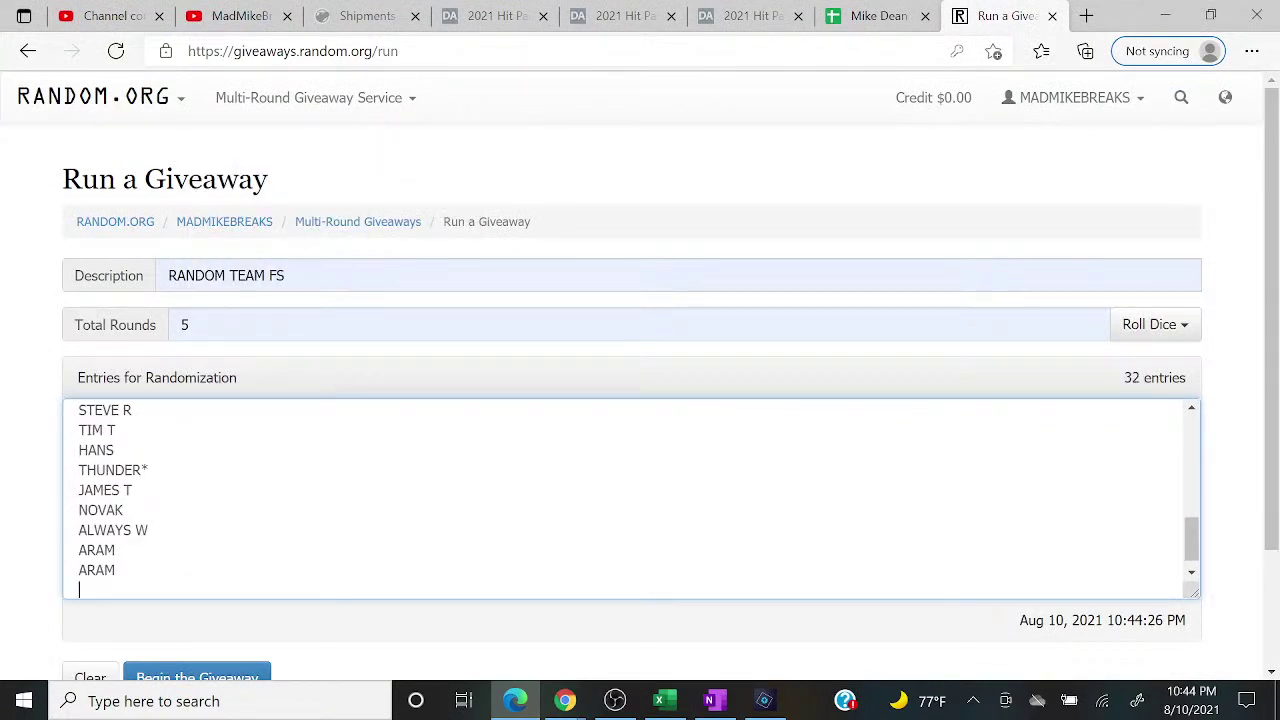
# Step: Begin the giveaway and run all five randomization rounds
pyautogui.click(250, 672)
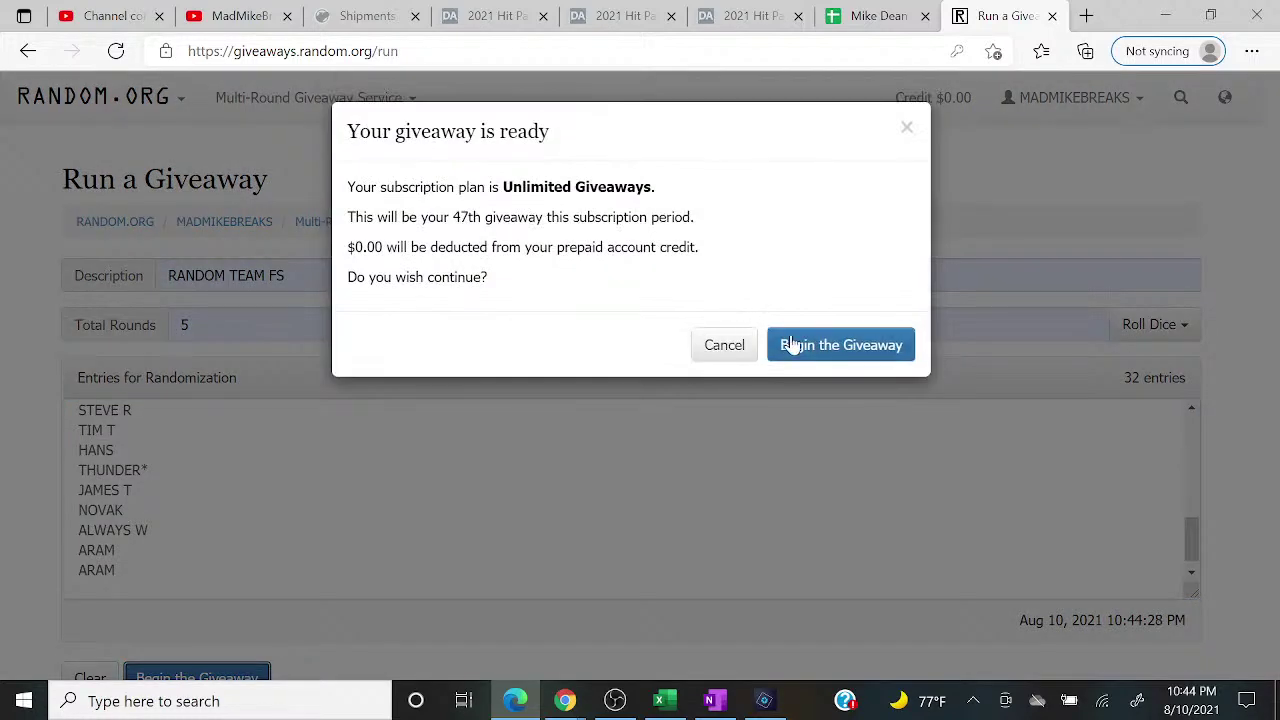
pyautogui.click(794, 345)
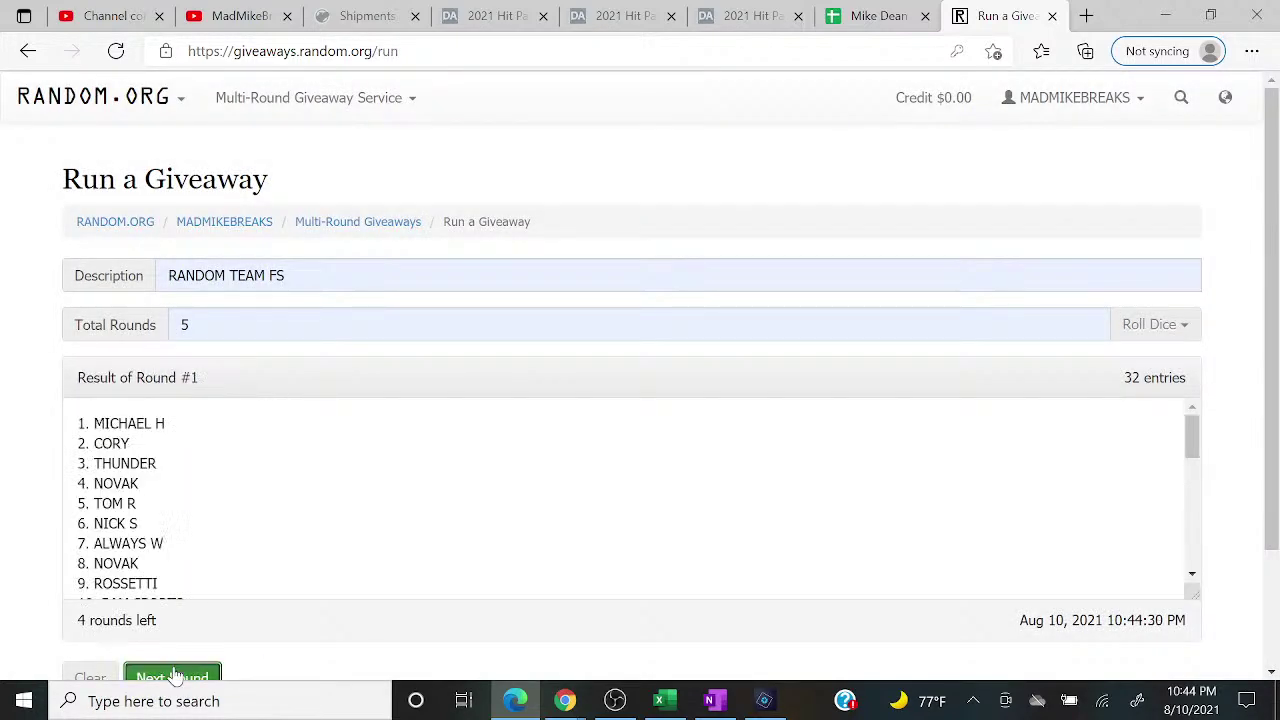
pyautogui.click(173, 670)
pyautogui.click(173, 670)
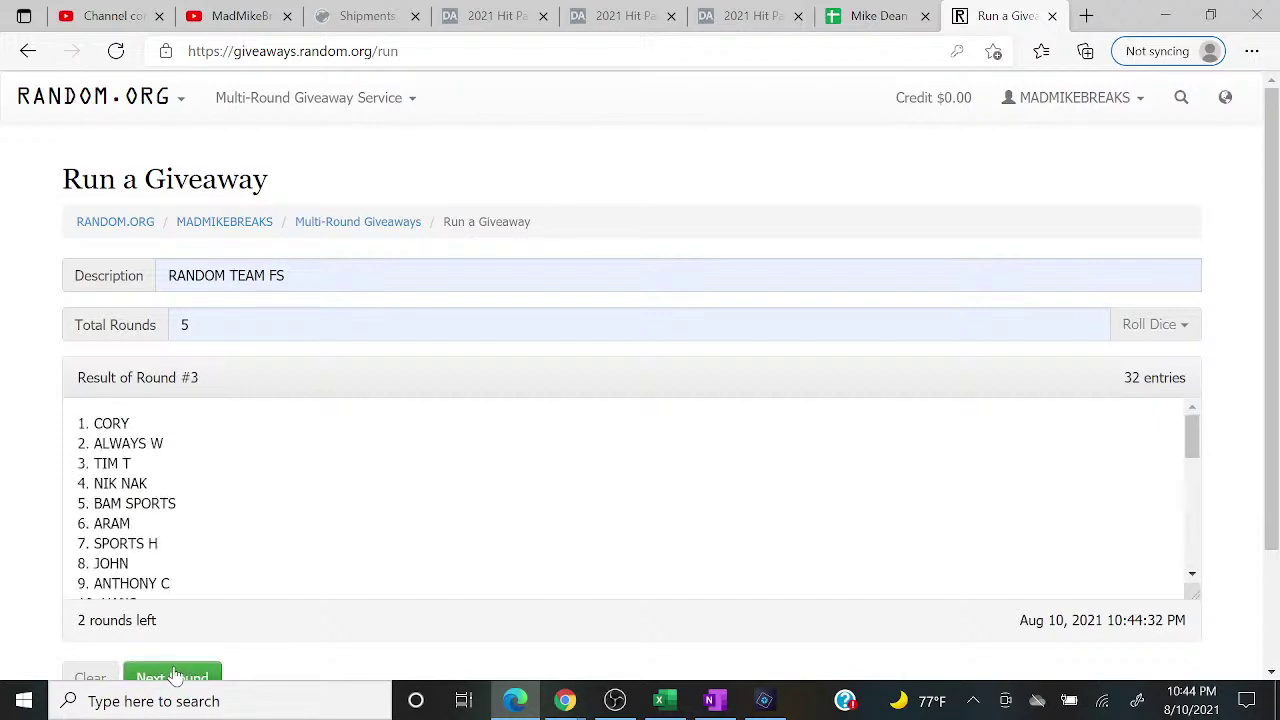
pyautogui.click(173, 670)
pyautogui.click(173, 670)
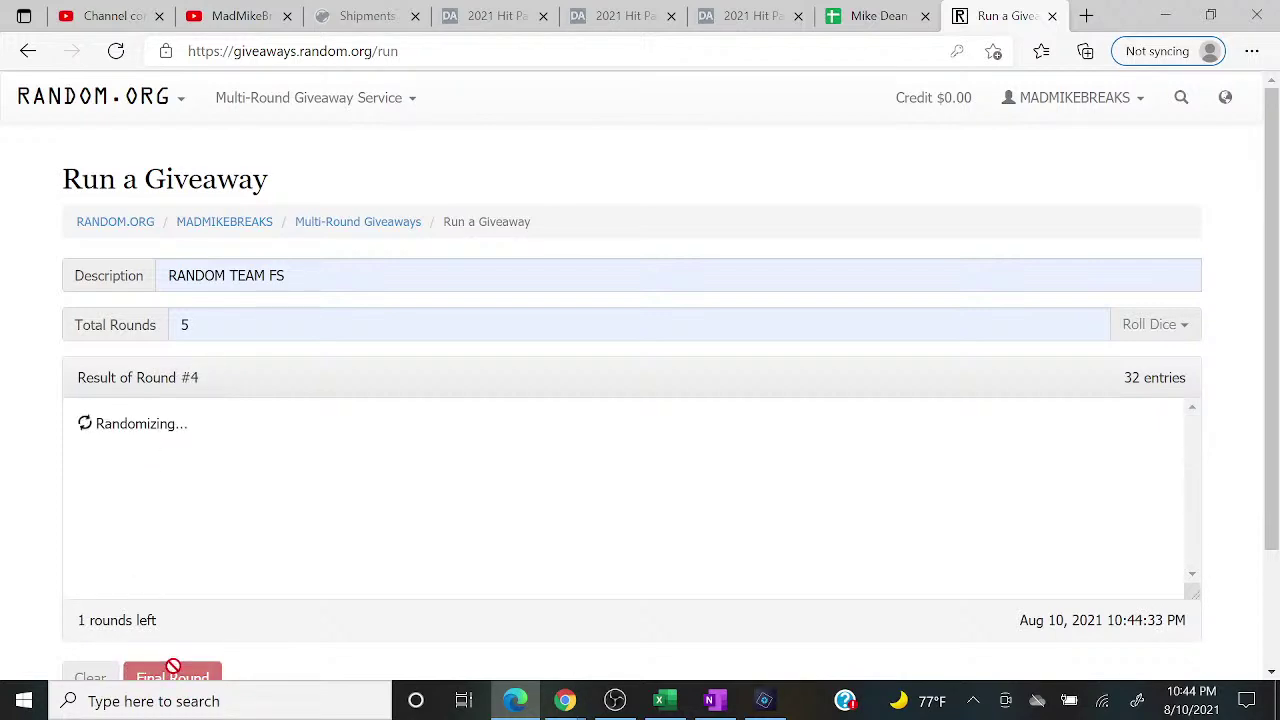
pyautogui.click(173, 670)
pyautogui.moveTo(1192, 435); pyautogui.dragTo(1194, 435)
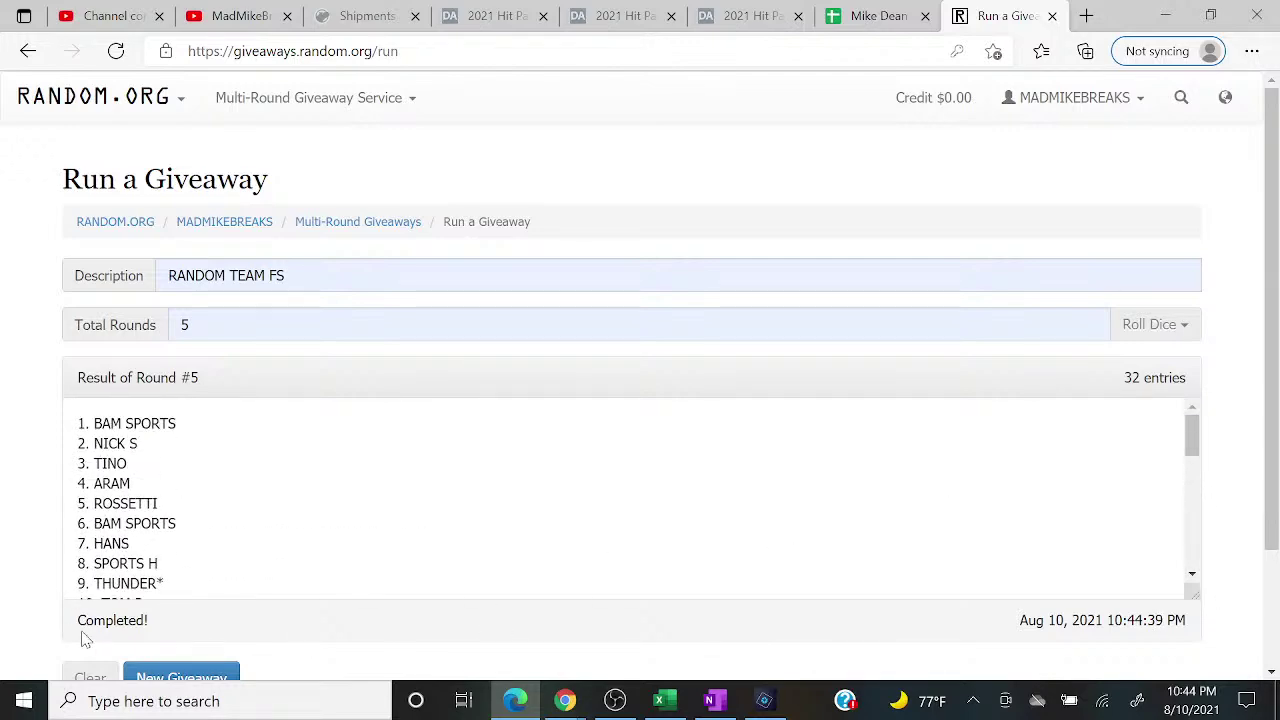
# Step: Paste Random.org results 1–16 into column B
pyautogui.click(1210, 15)
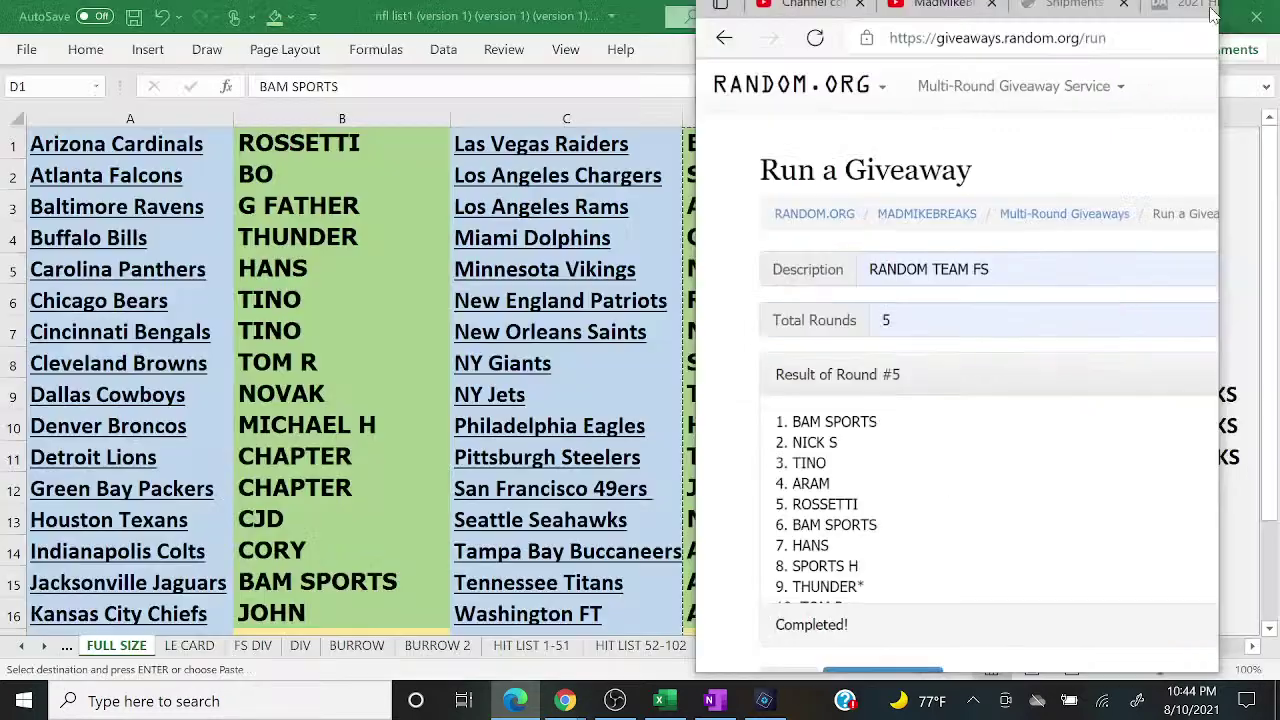
pyautogui.moveTo(752, 456); pyautogui.dragTo(874, 503)
pyautogui.rightClick(874, 503)
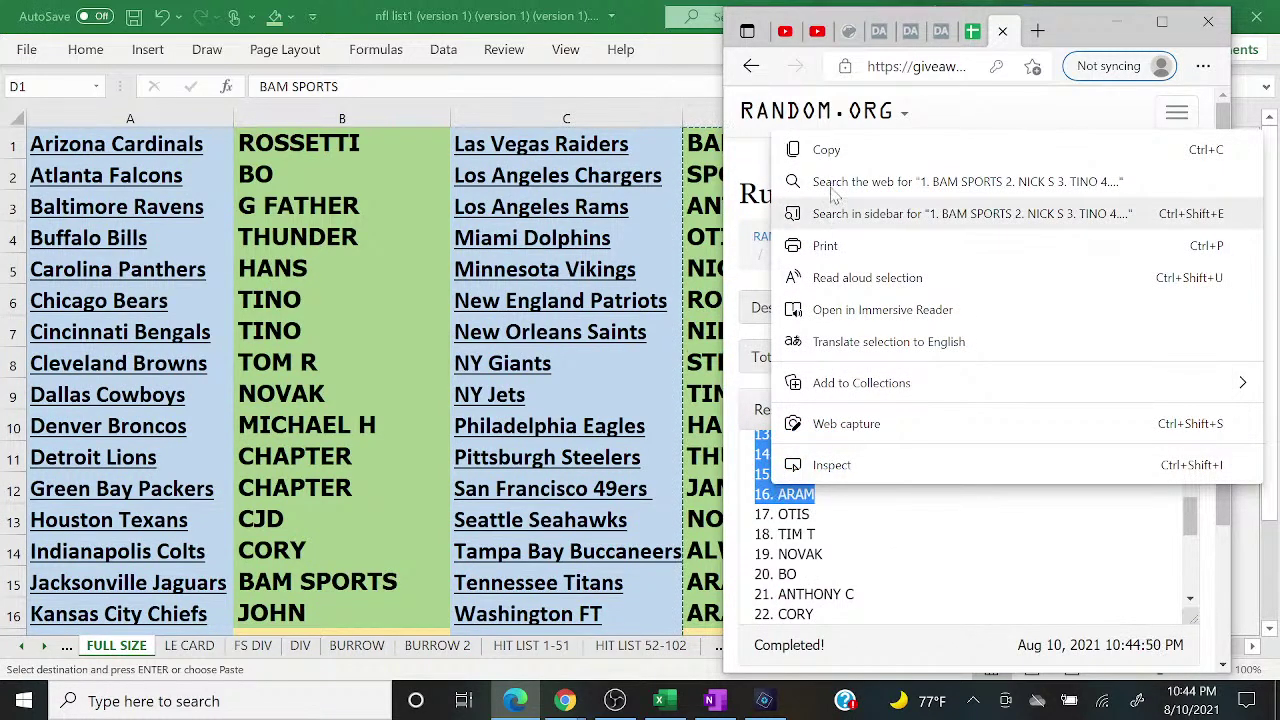
pyautogui.click(830, 152)
pyautogui.click(369, 112)
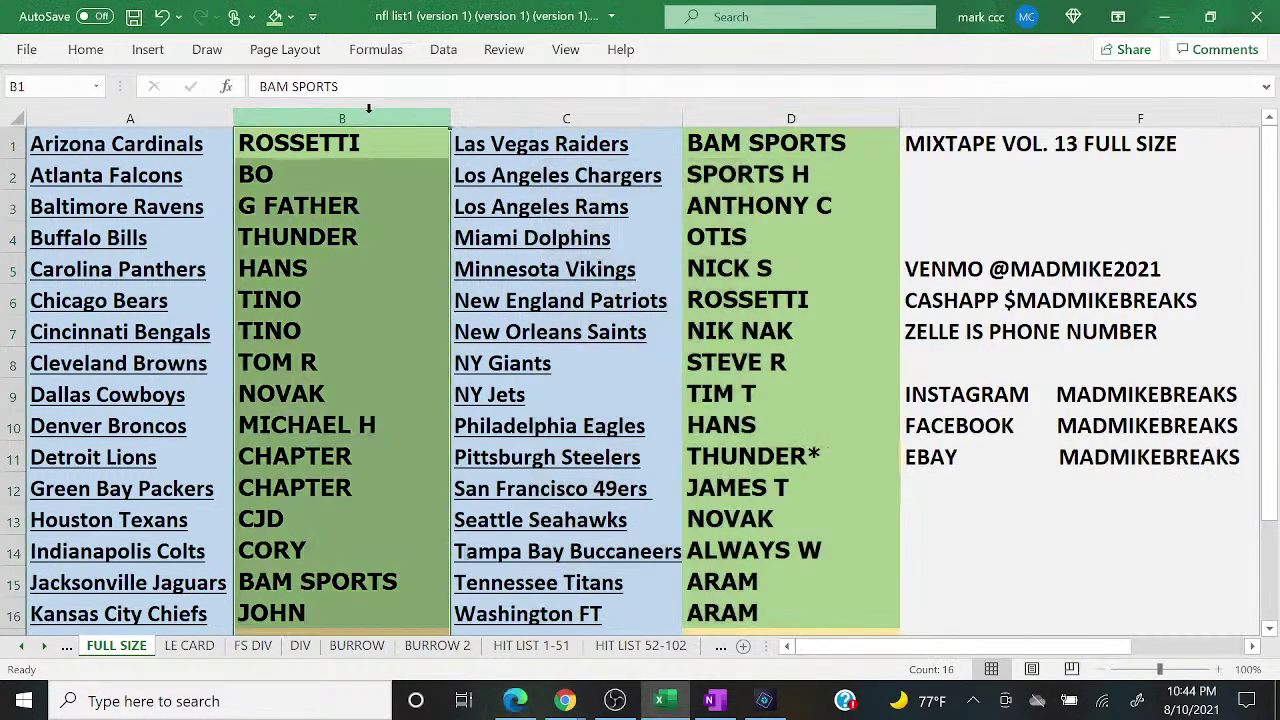
pyautogui.rightClick(369, 110)
pyautogui.click(416, 218)
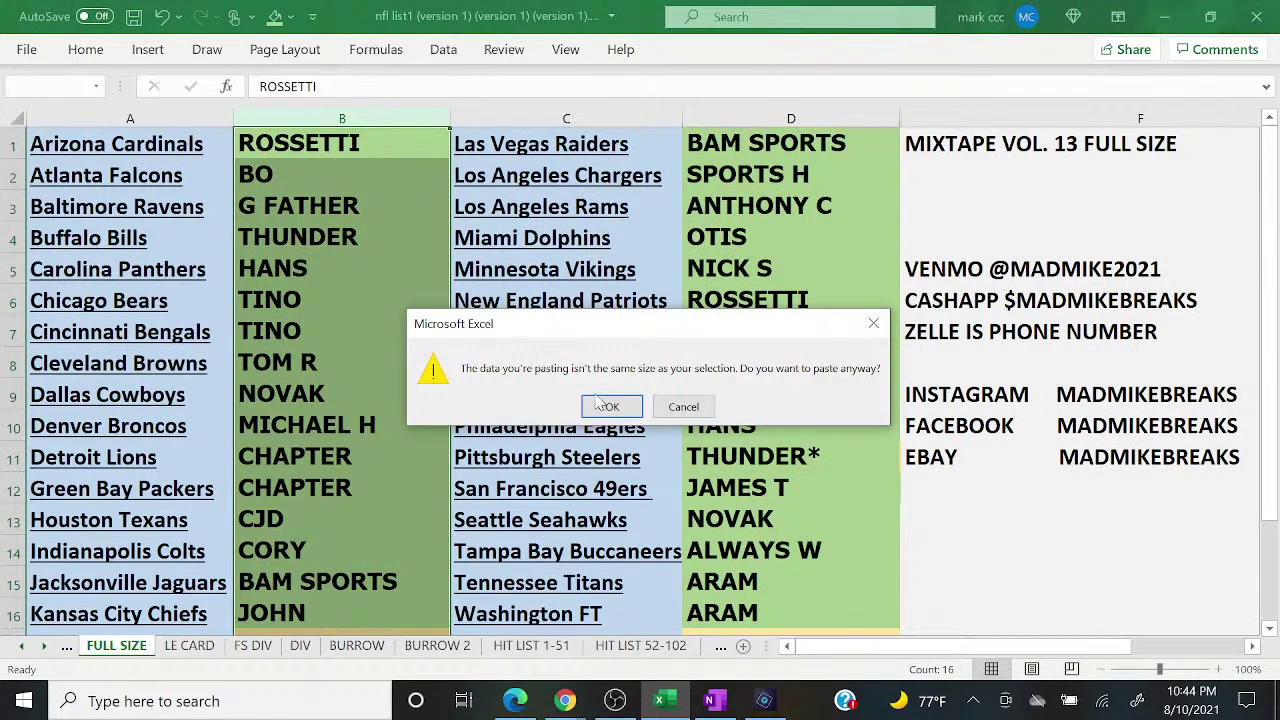
pyautogui.click(607, 406)
# Step: Give column B a light gold fill and 18-point text
pyautogui.click(290, 17)
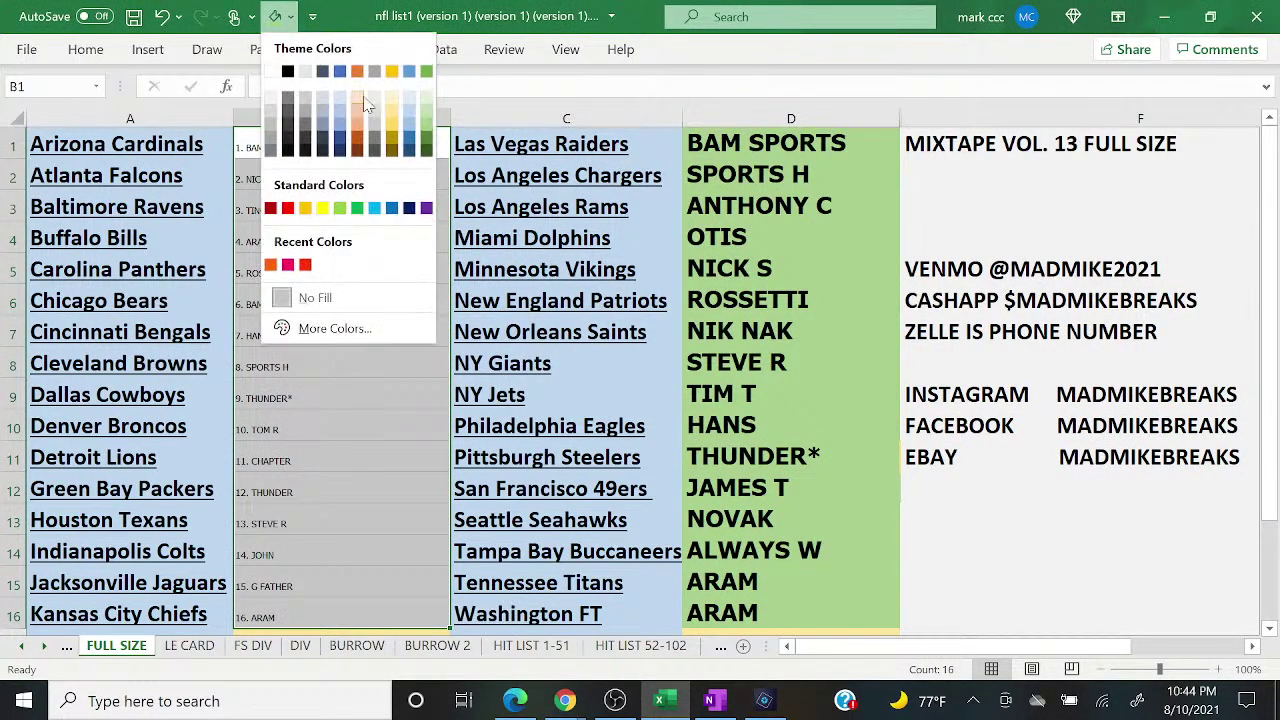
pyautogui.click(390, 110)
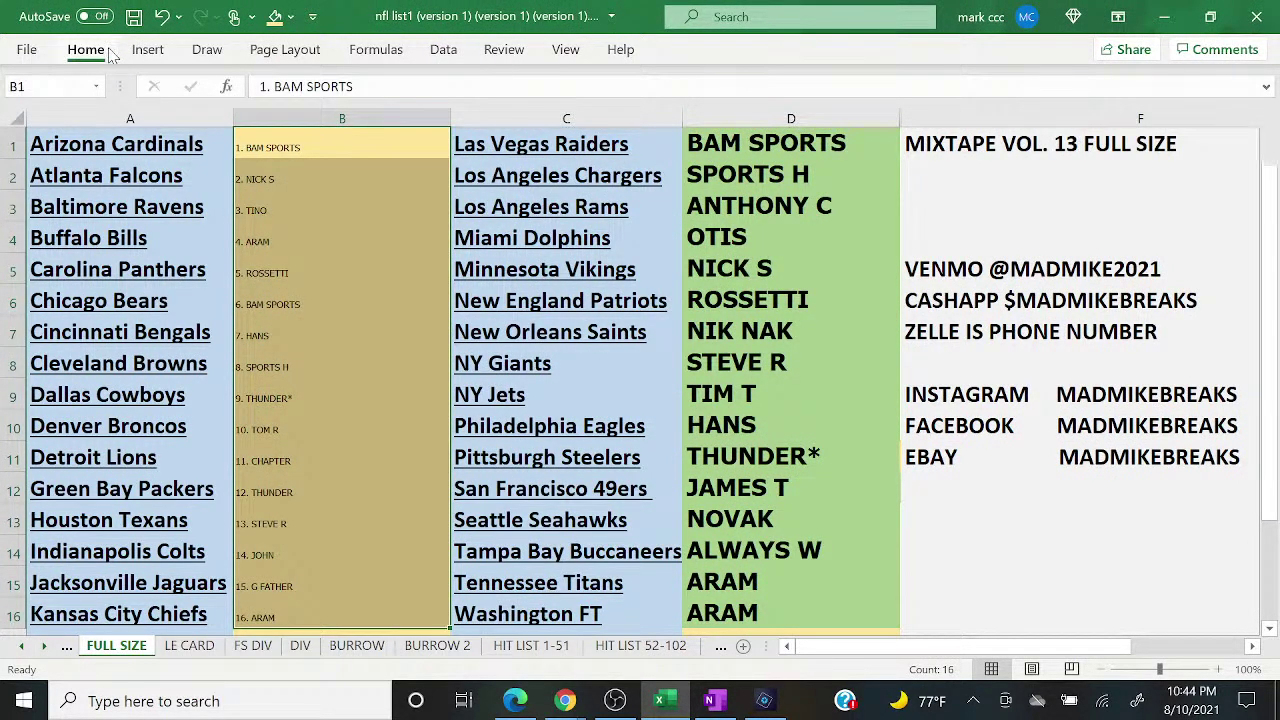
pyautogui.click(108, 52)
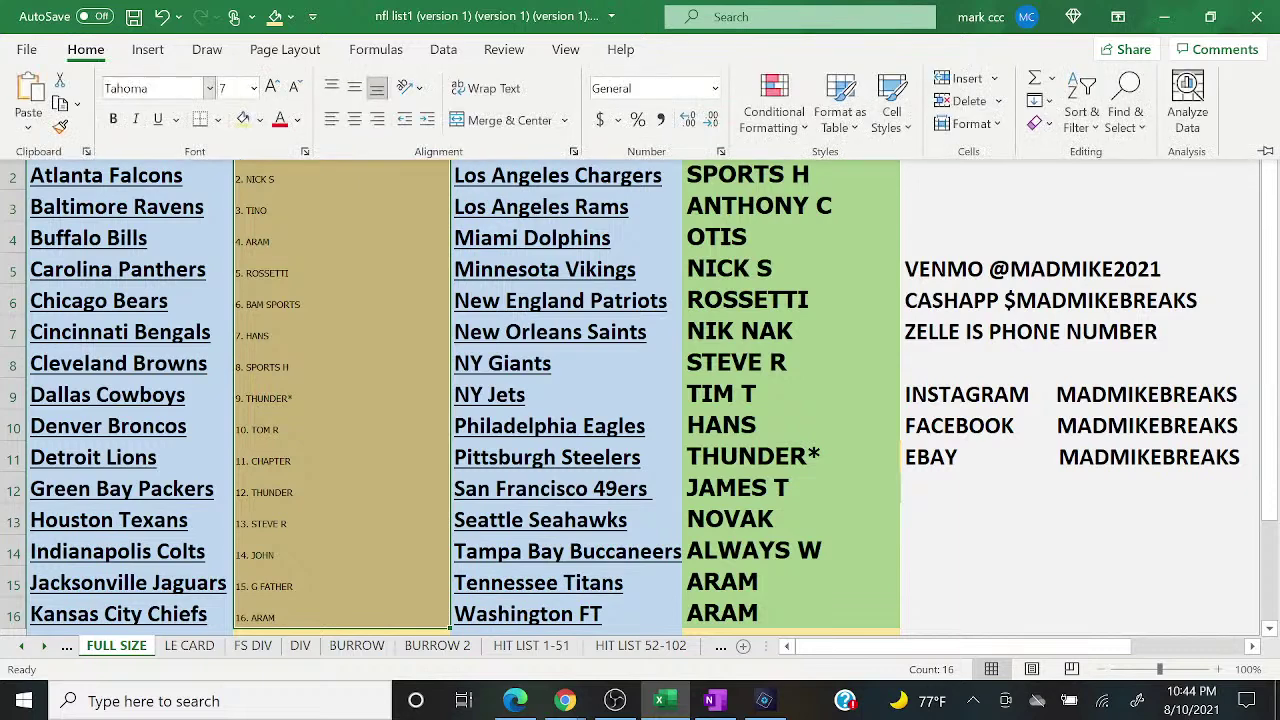
pyautogui.click(254, 88)
pyautogui.click(247, 297)
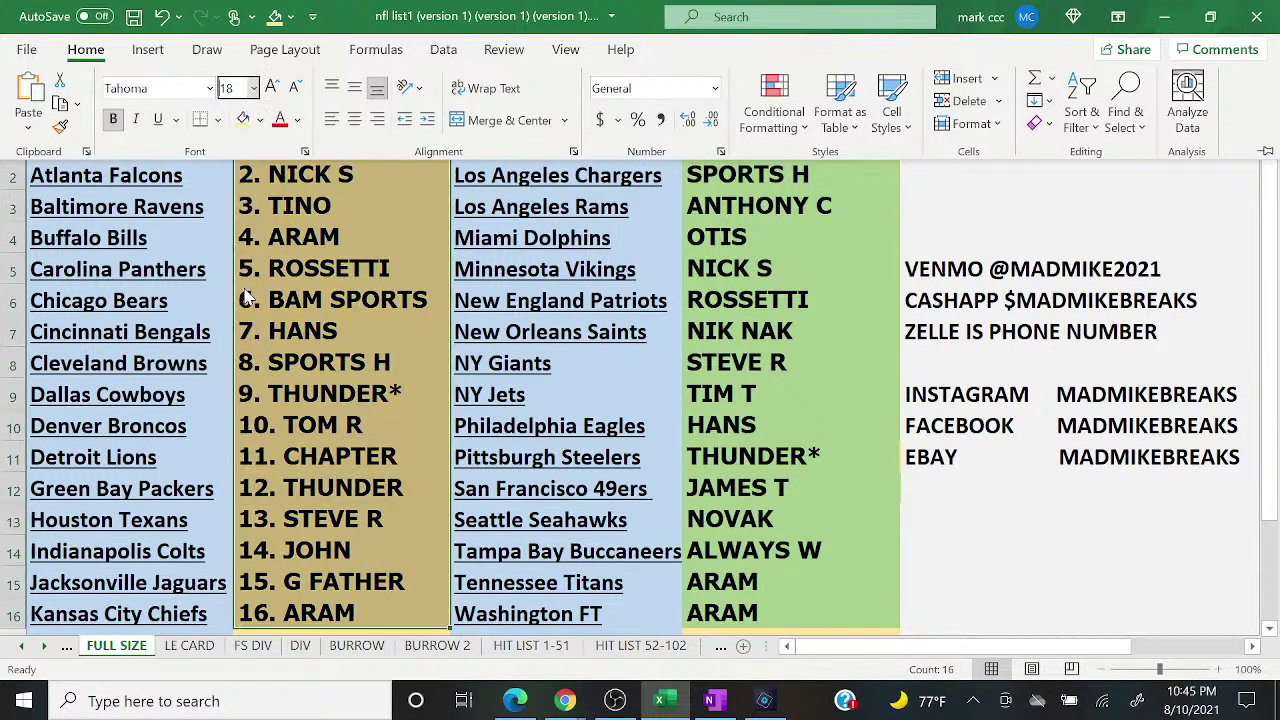
# Step: Paste Random.org results 17–32 into column D
pyautogui.click(515, 701)
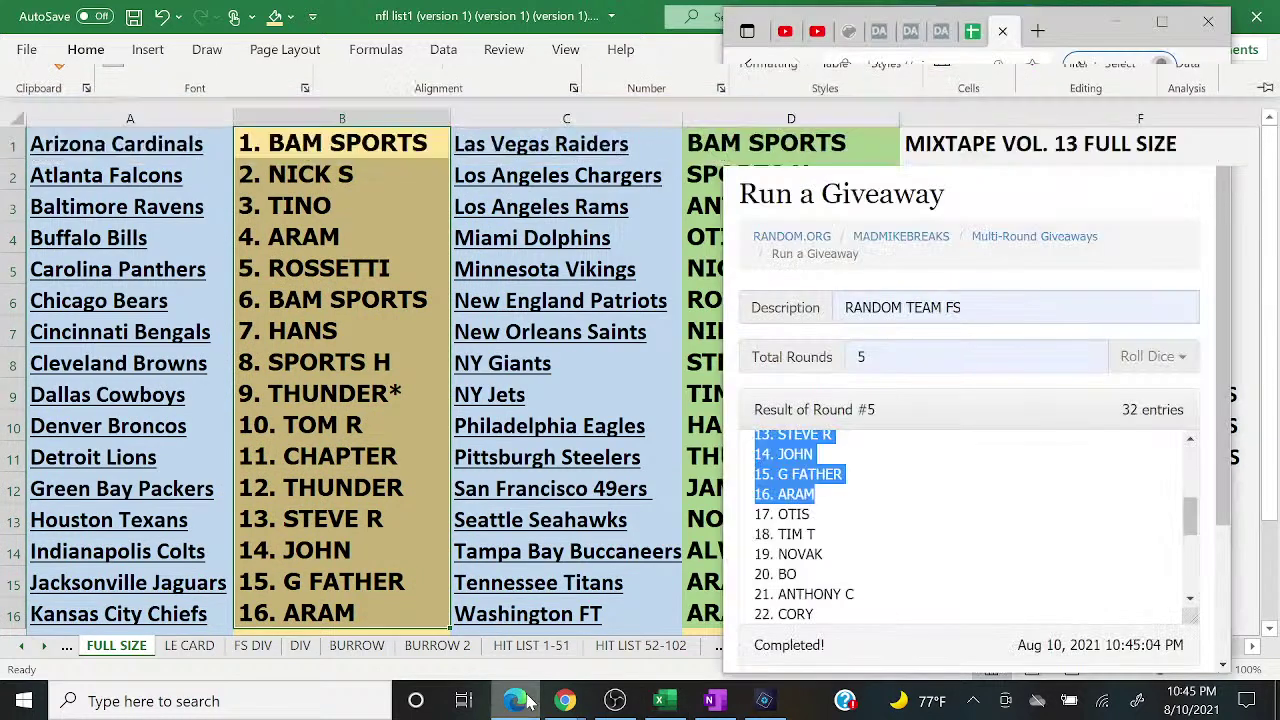
pyautogui.moveTo(756, 506); pyautogui.dragTo(892, 540)
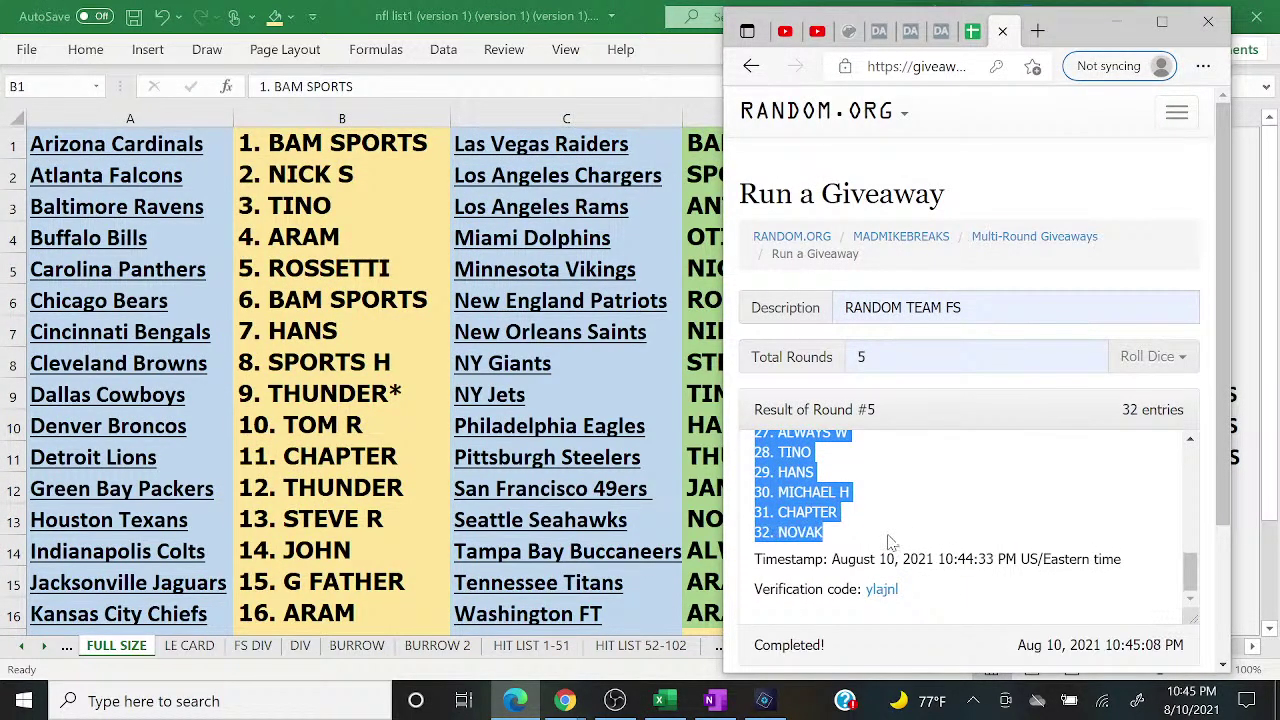
pyautogui.rightClick(830, 510)
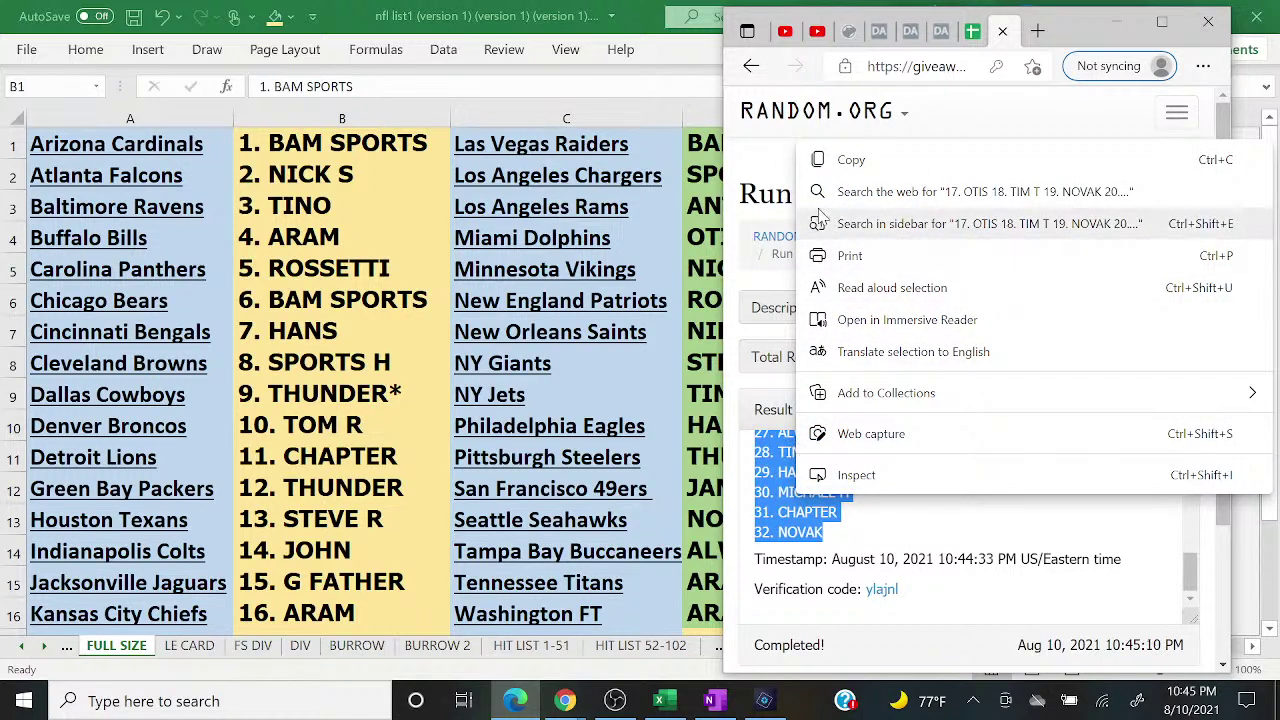
pyautogui.click(850, 163)
pyautogui.click(1115, 22)
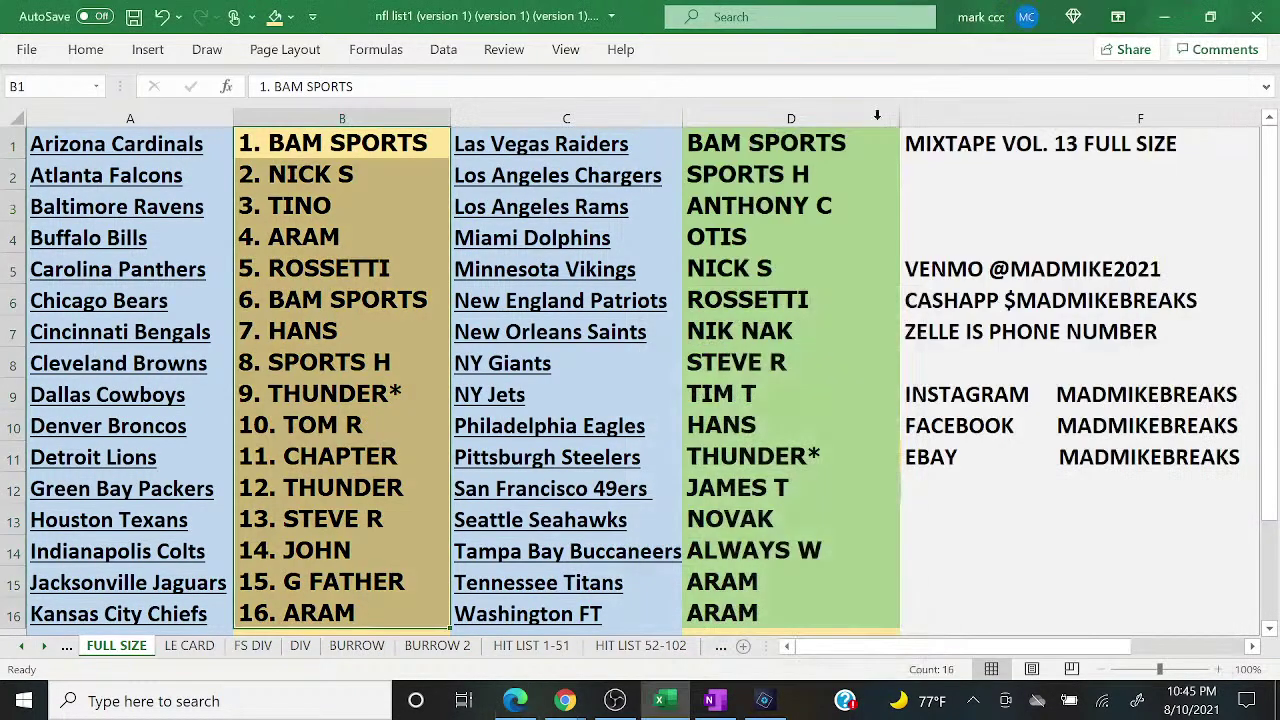
pyautogui.click(834, 119)
pyautogui.rightClick(836, 124)
pyautogui.click(881, 226)
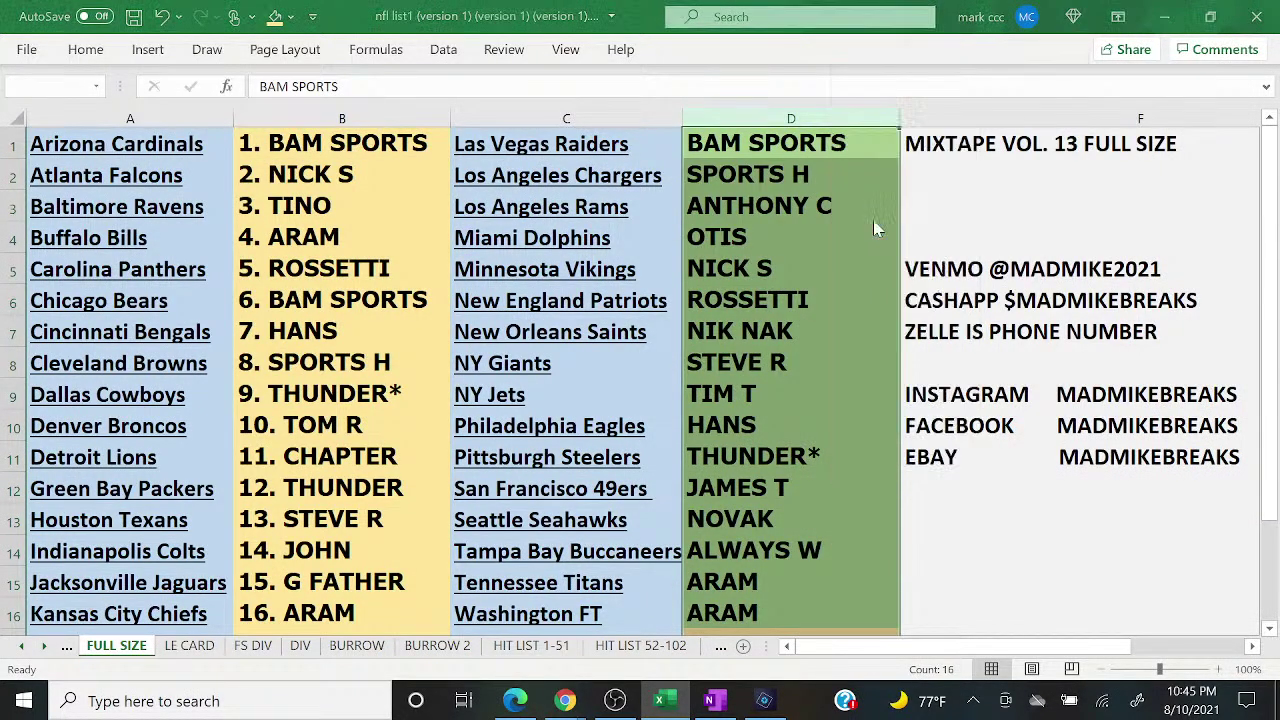
pyautogui.click(605, 406)
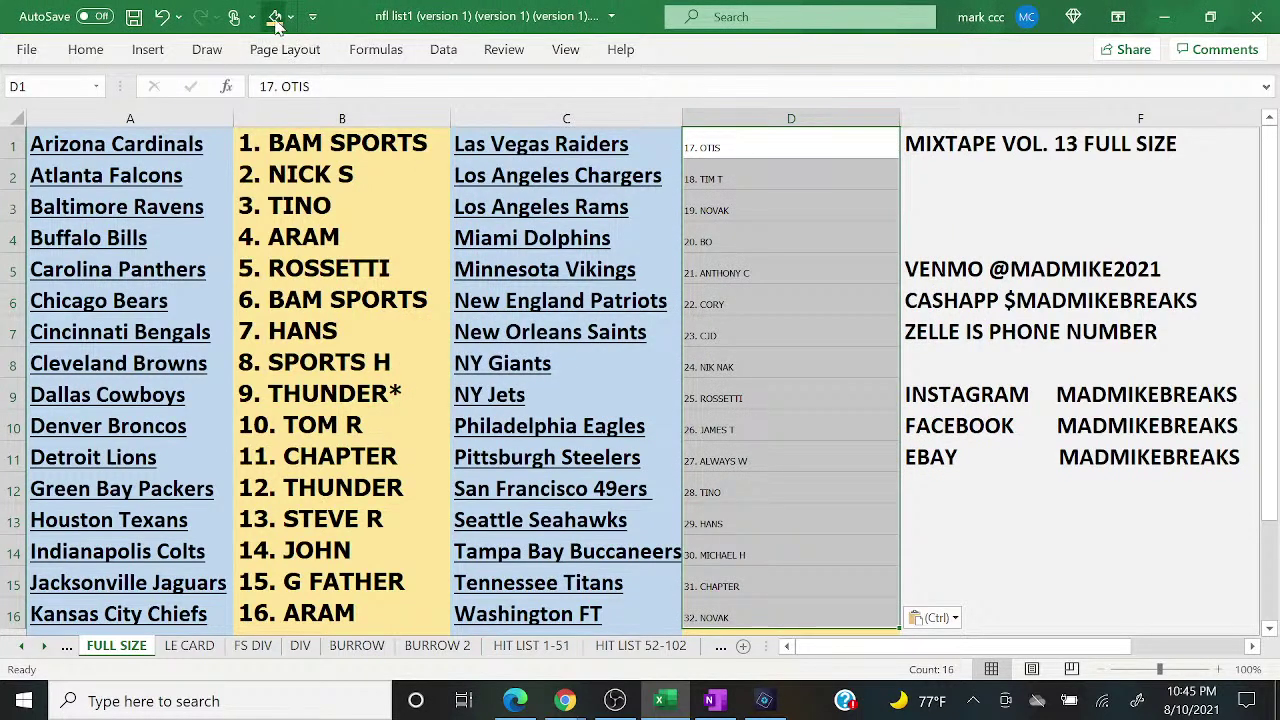
# Step: Give column D light gold fill, bold, 18-point text, then bring up the YouTube live chat
pyautogui.click(88, 52)
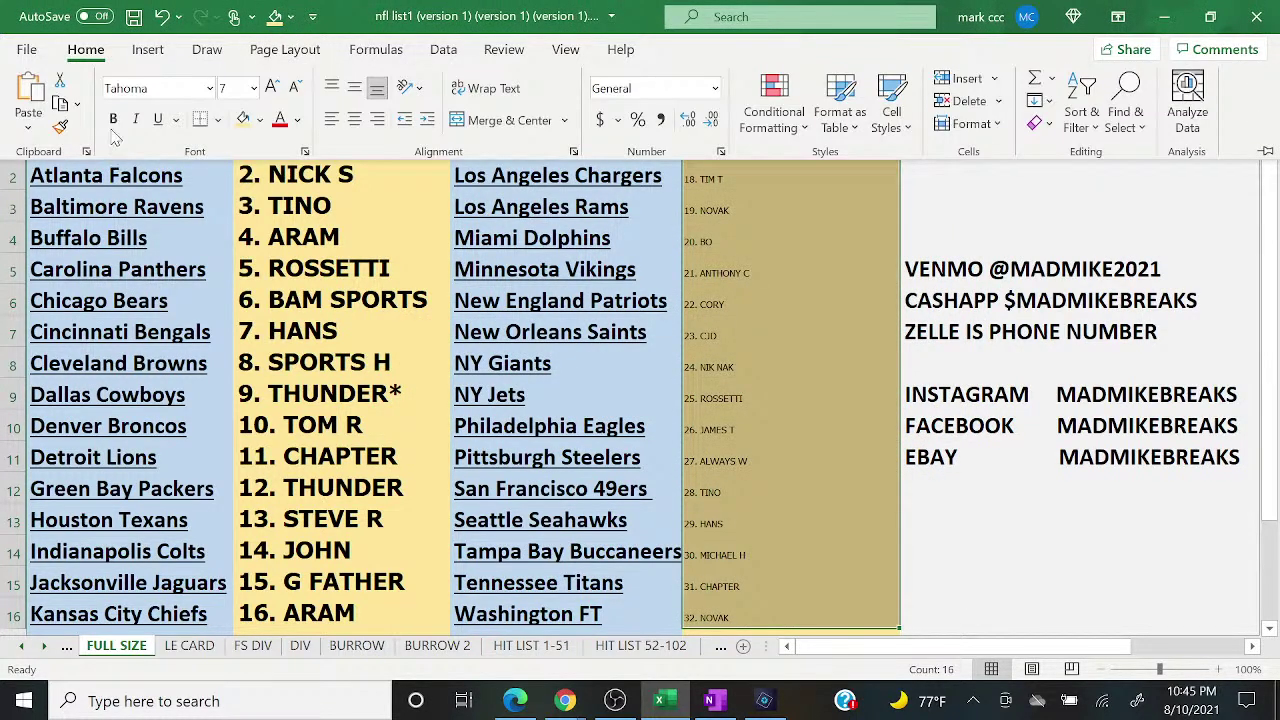
pyautogui.click(113, 118)
pyautogui.click(254, 89)
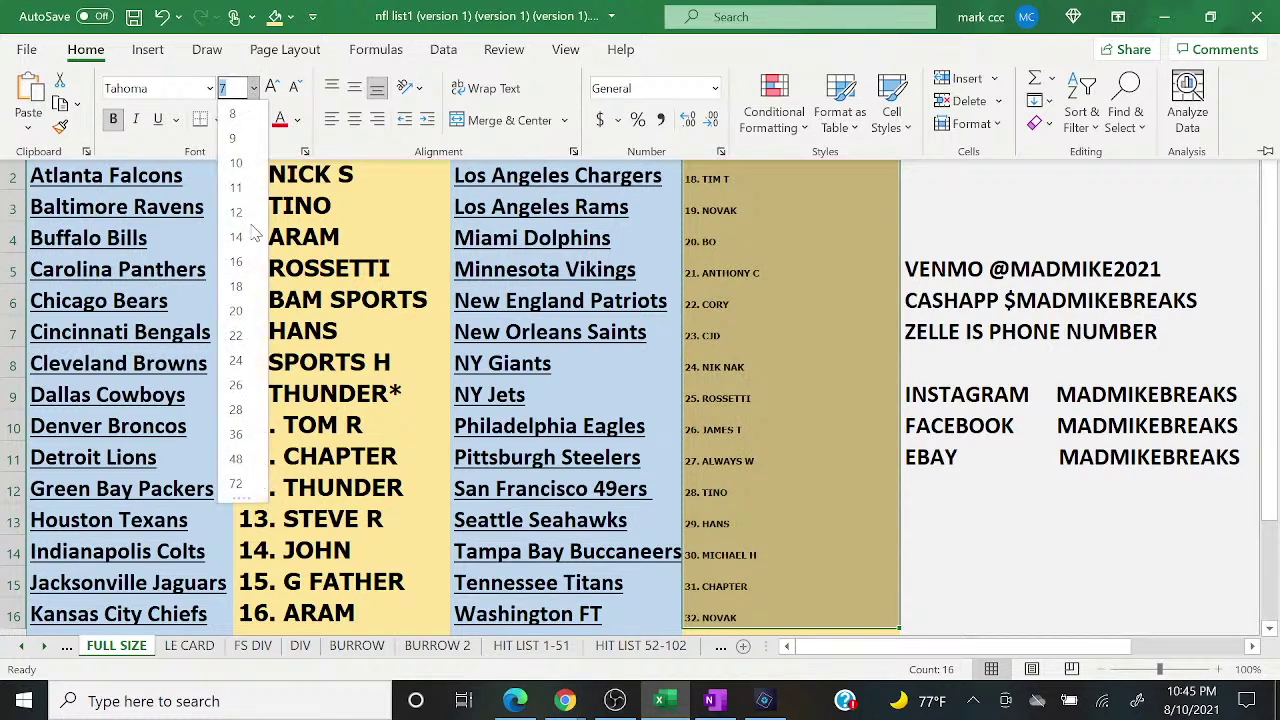
pyautogui.click(257, 290)
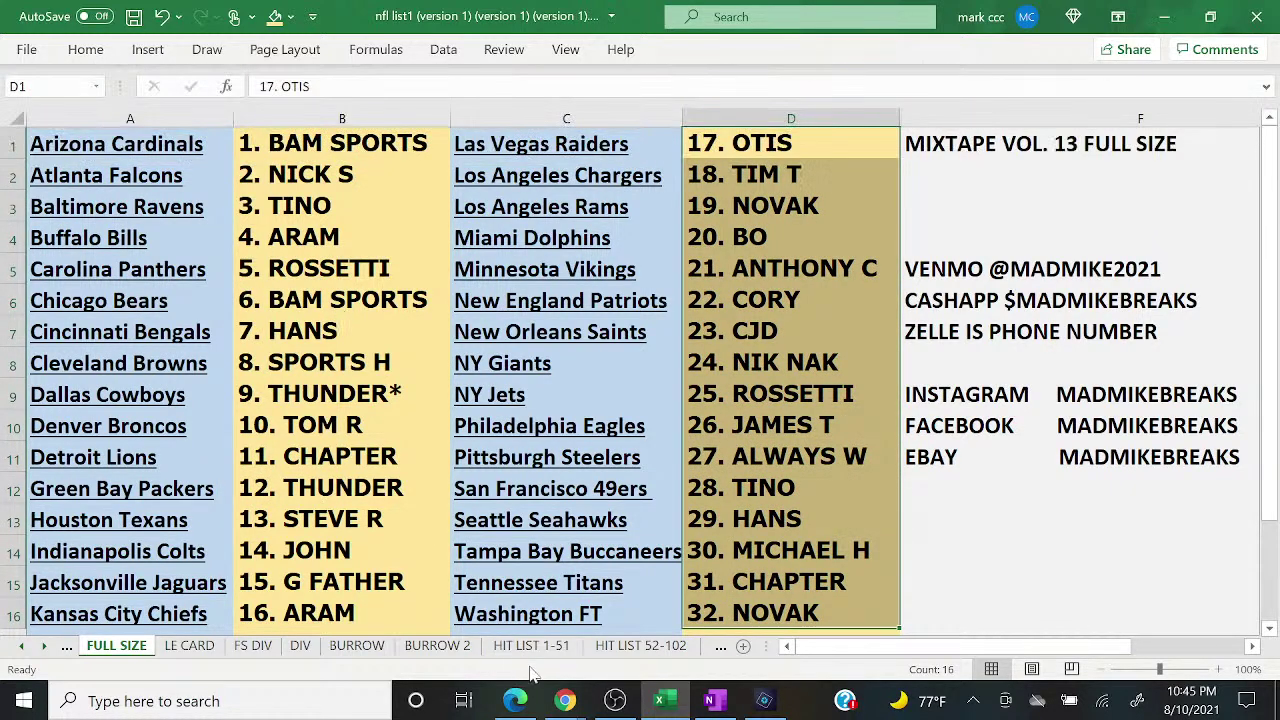
pyautogui.click(565, 701)
pyautogui.click(672, 614)
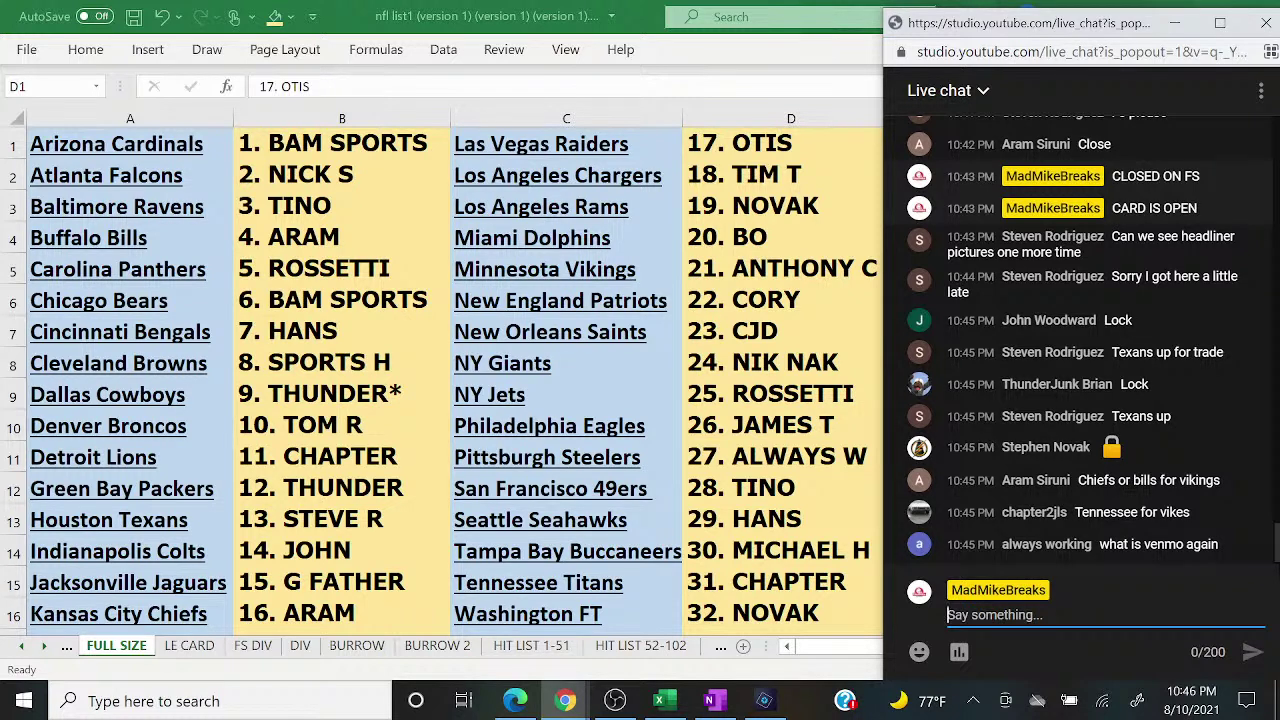
# Step: Post the new Venmo payment handle in chat and show the signed-helmet photo collage
pyautogui.write('NEW VENMO IS ')
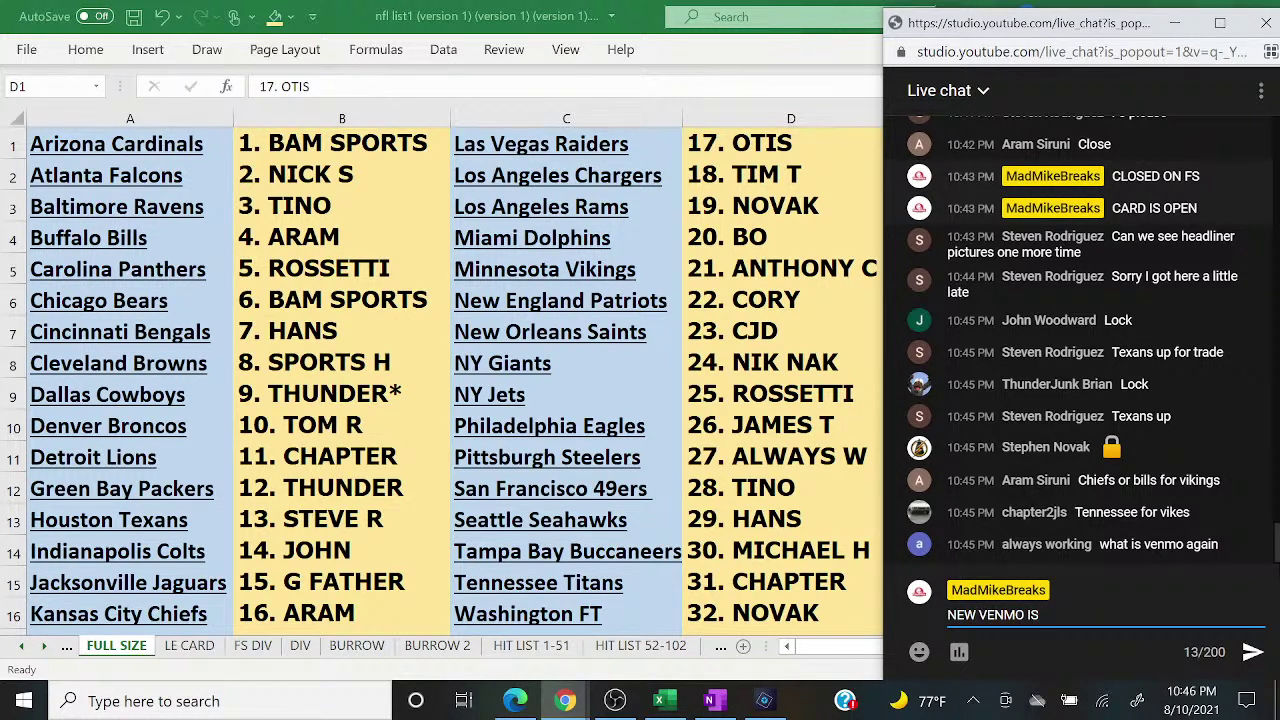
pyautogui.write('@MADMIKE')
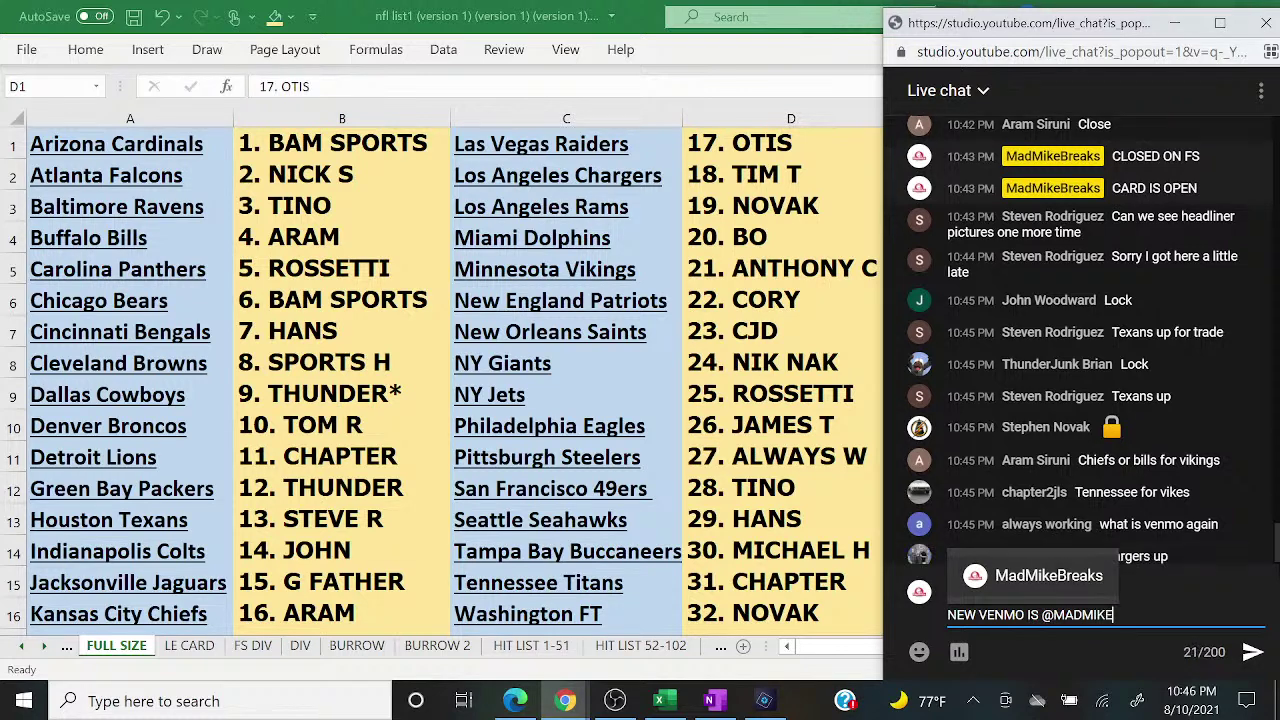
pyautogui.write('2021')
pyautogui.press('Return')
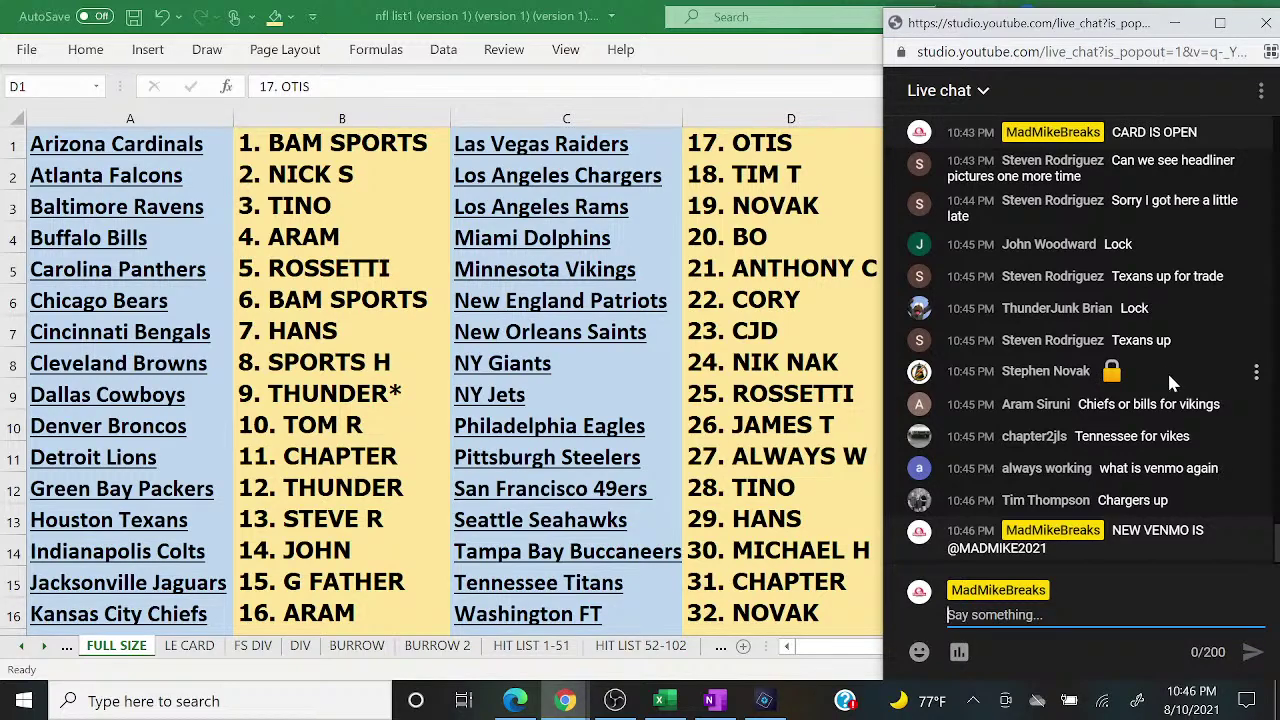
pyautogui.click(760, 703)
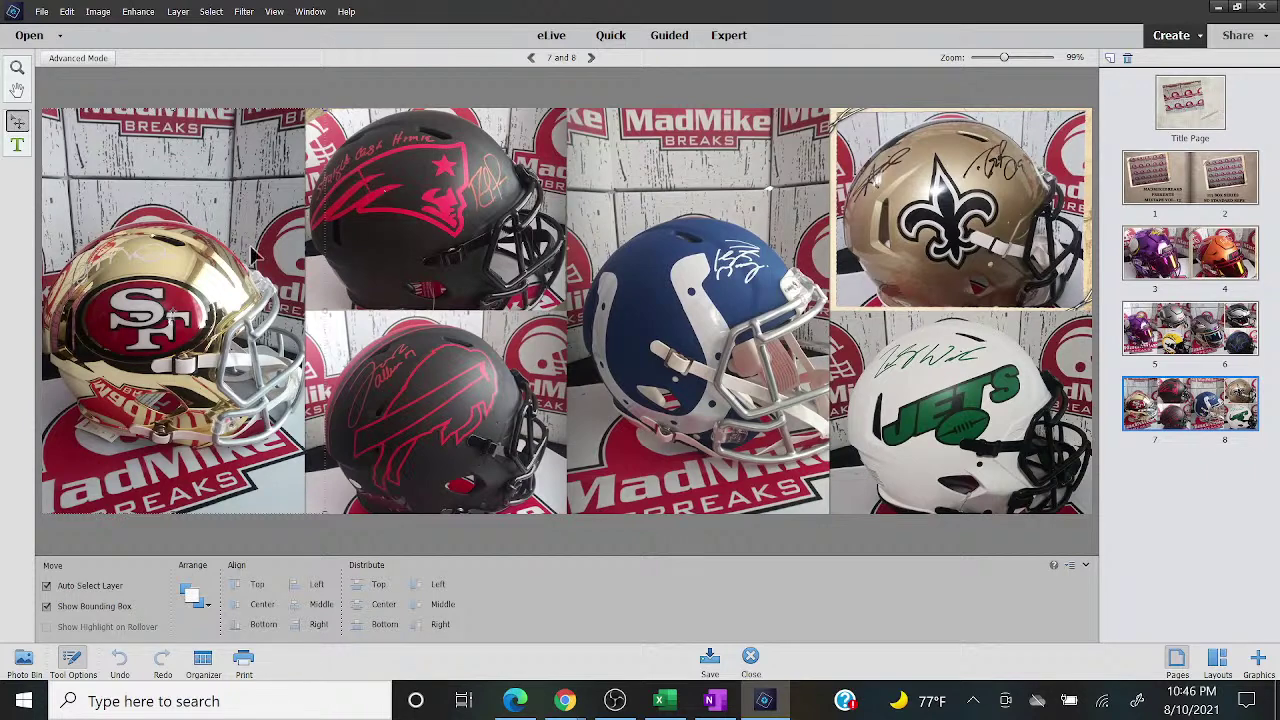
# Step: Page the helmet collage back to pages 5–6, then 3–4, and return to the Excel break list
pyautogui.click(1173, 345)
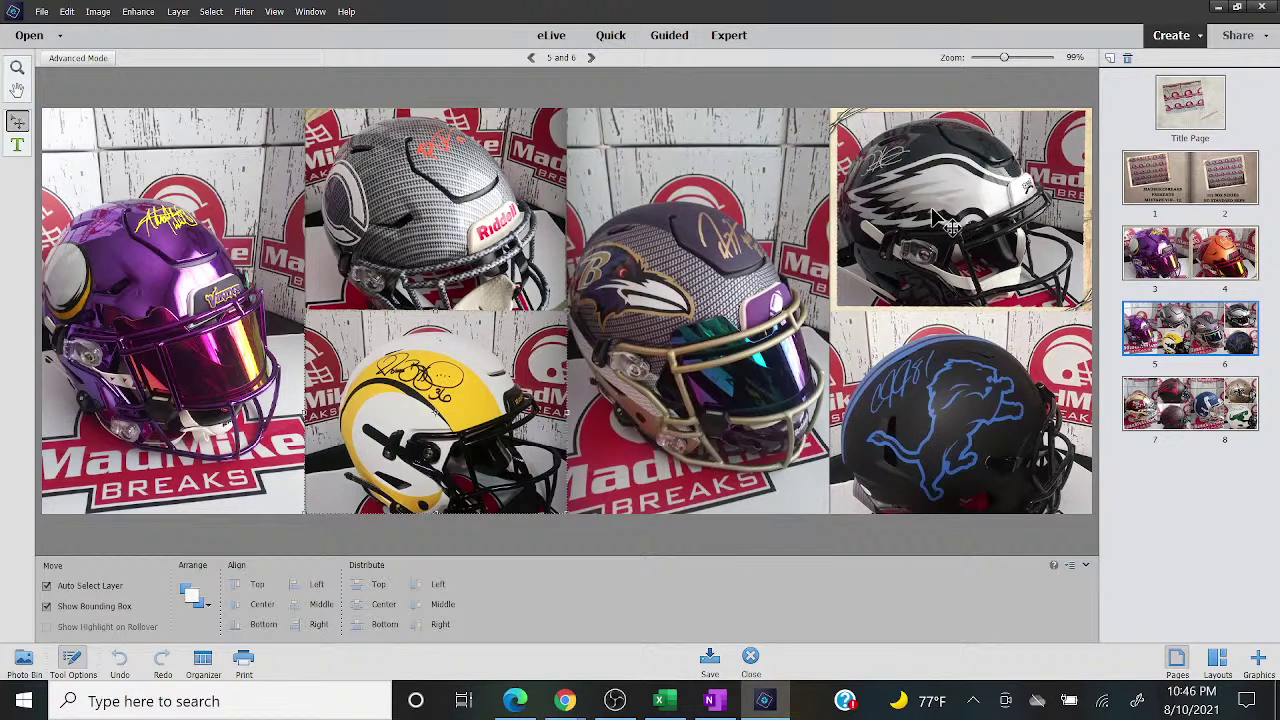
pyautogui.click(1136, 257)
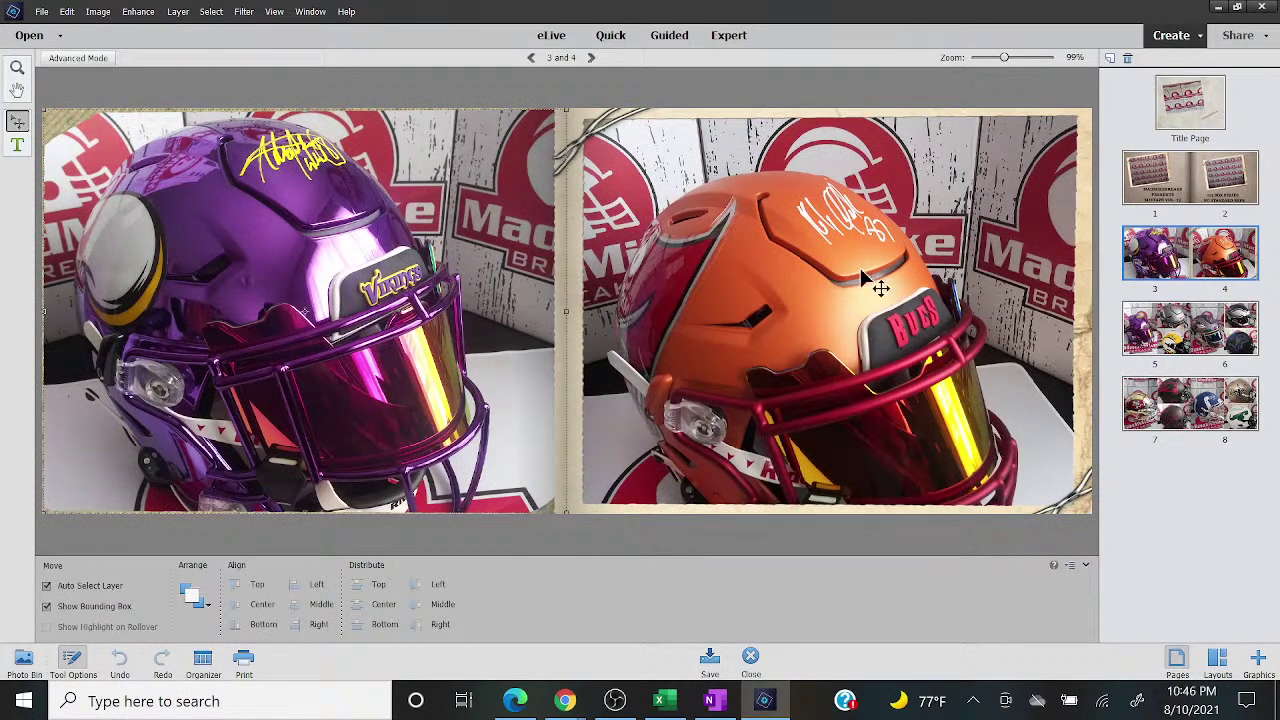
pyautogui.click(661, 703)
# Step: Fill columns B and D of the FULL SIZE break list green
pyautogui.moveTo(566, 703)
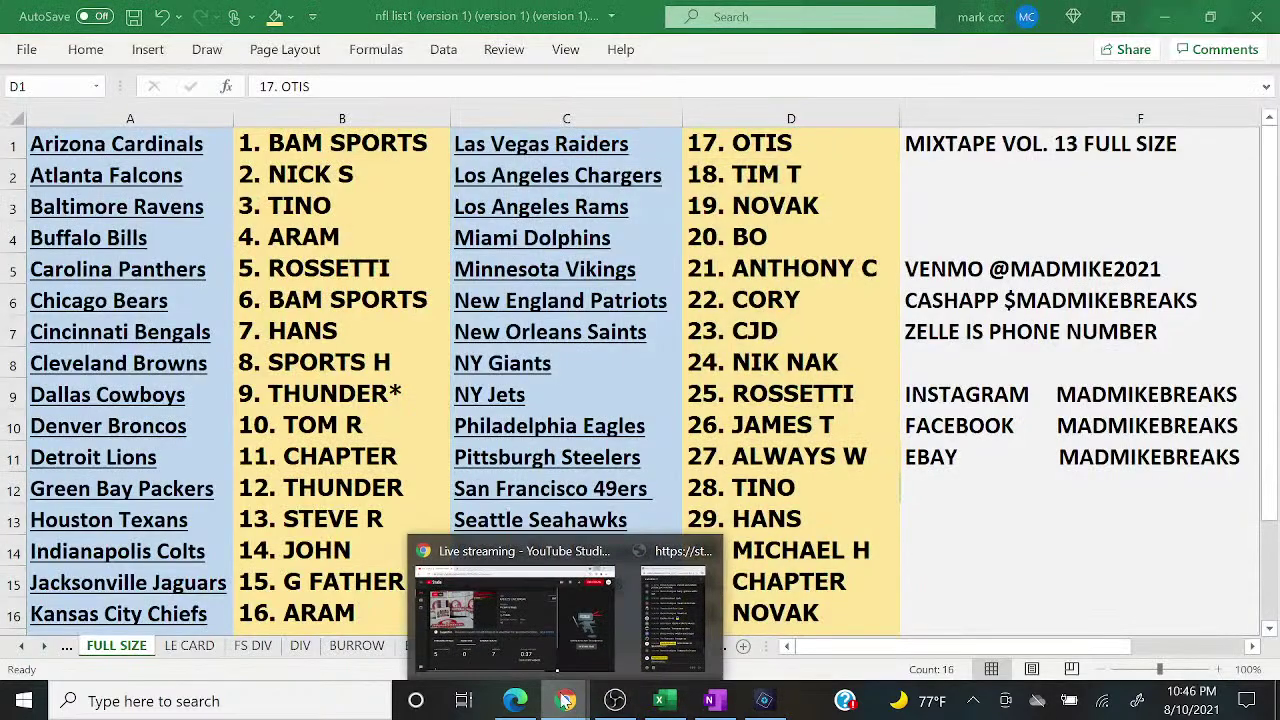
pyautogui.click(679, 646)
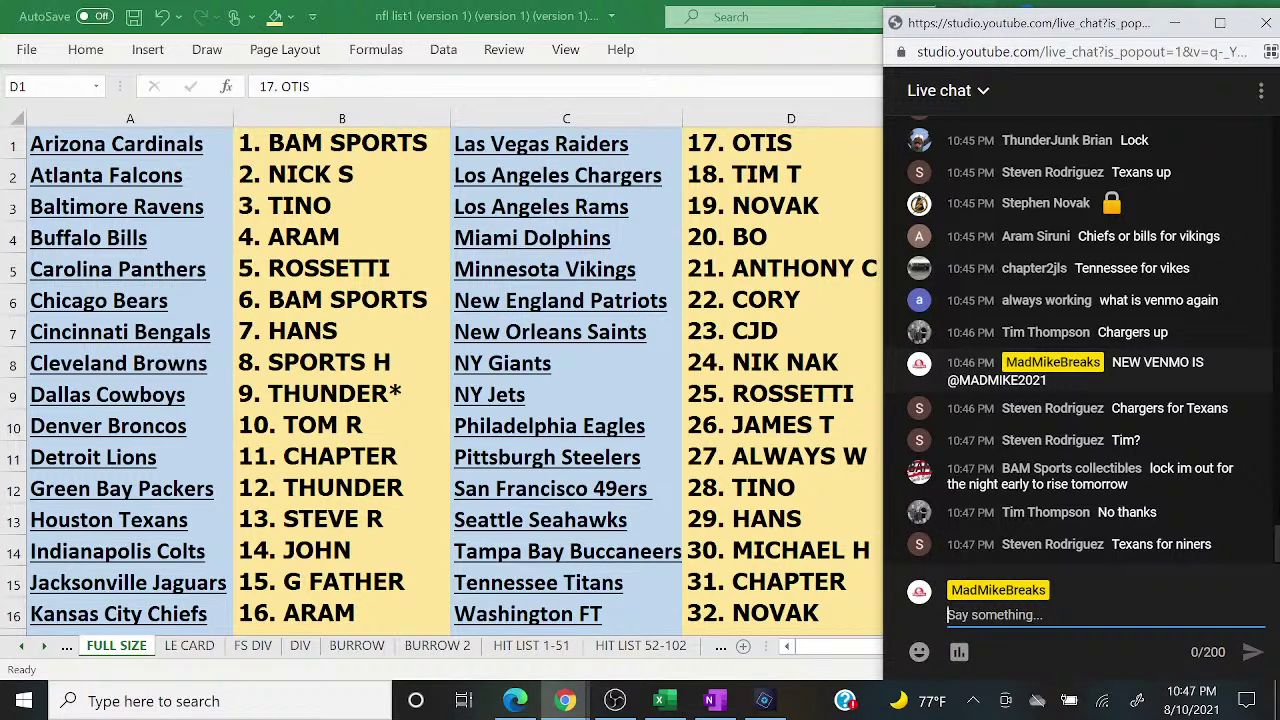
pyautogui.click(358, 118)
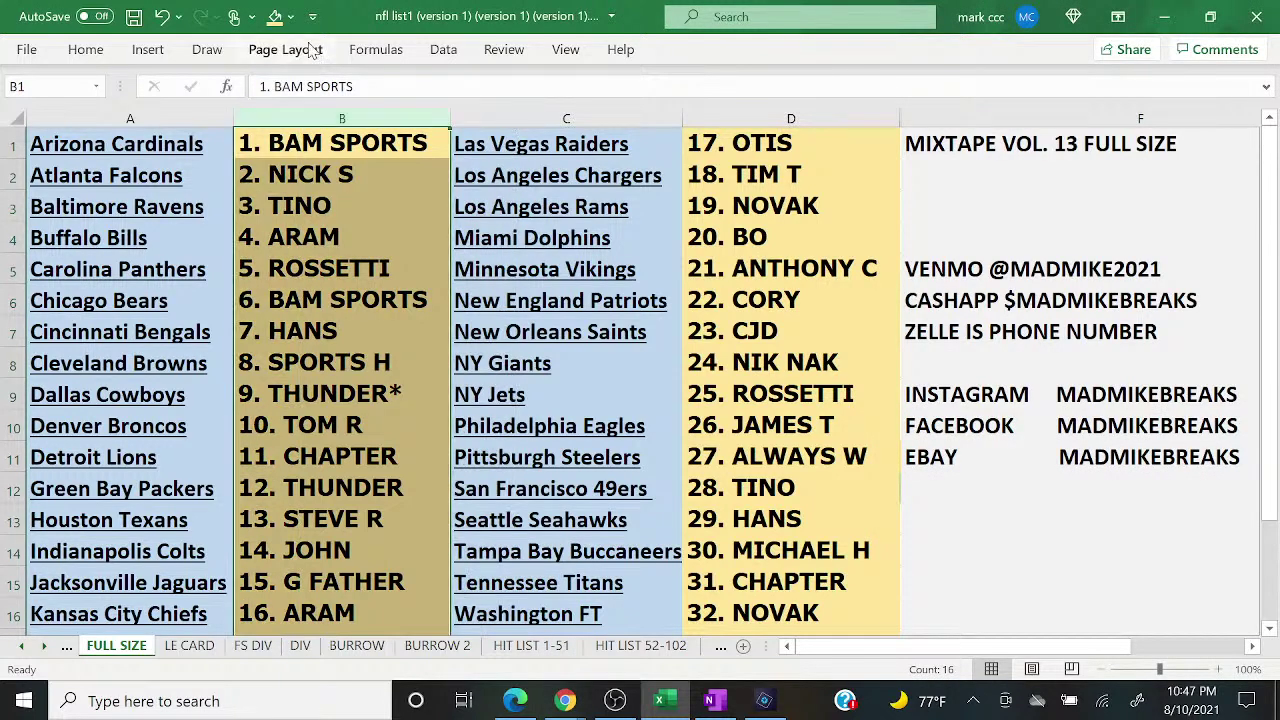
pyautogui.click(290, 17)
pyautogui.click(428, 138)
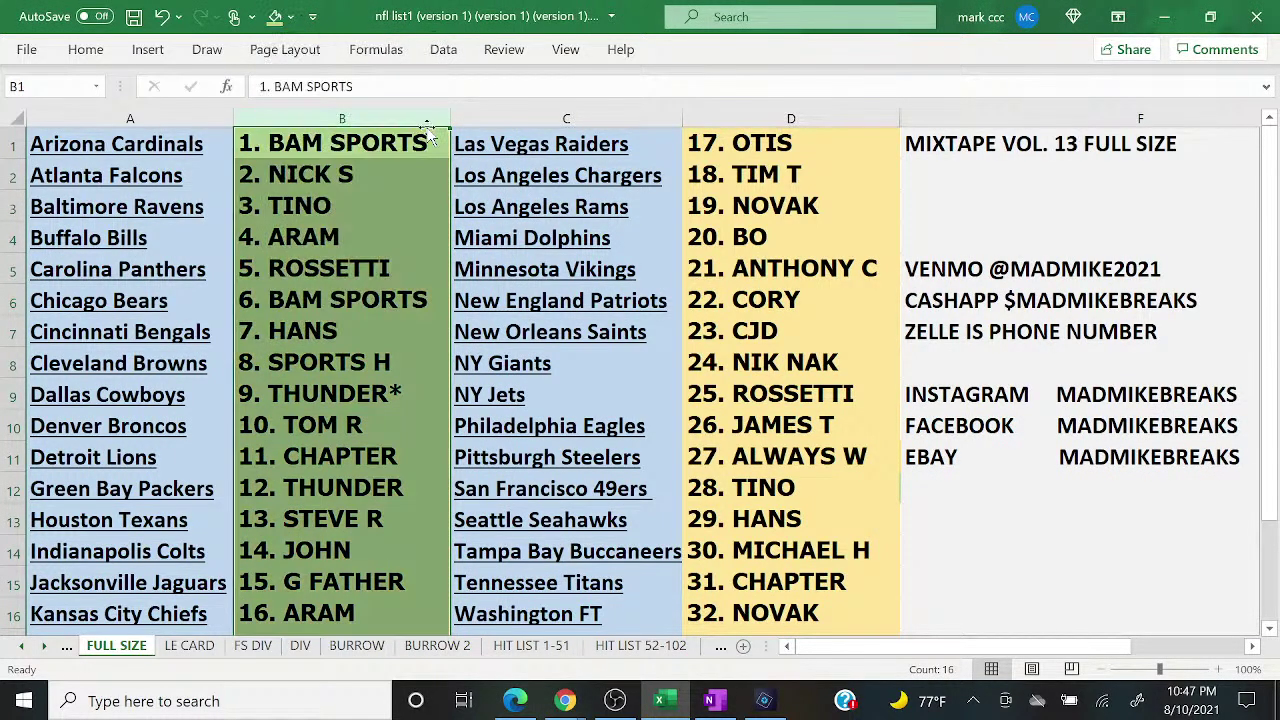
pyautogui.click(790, 118)
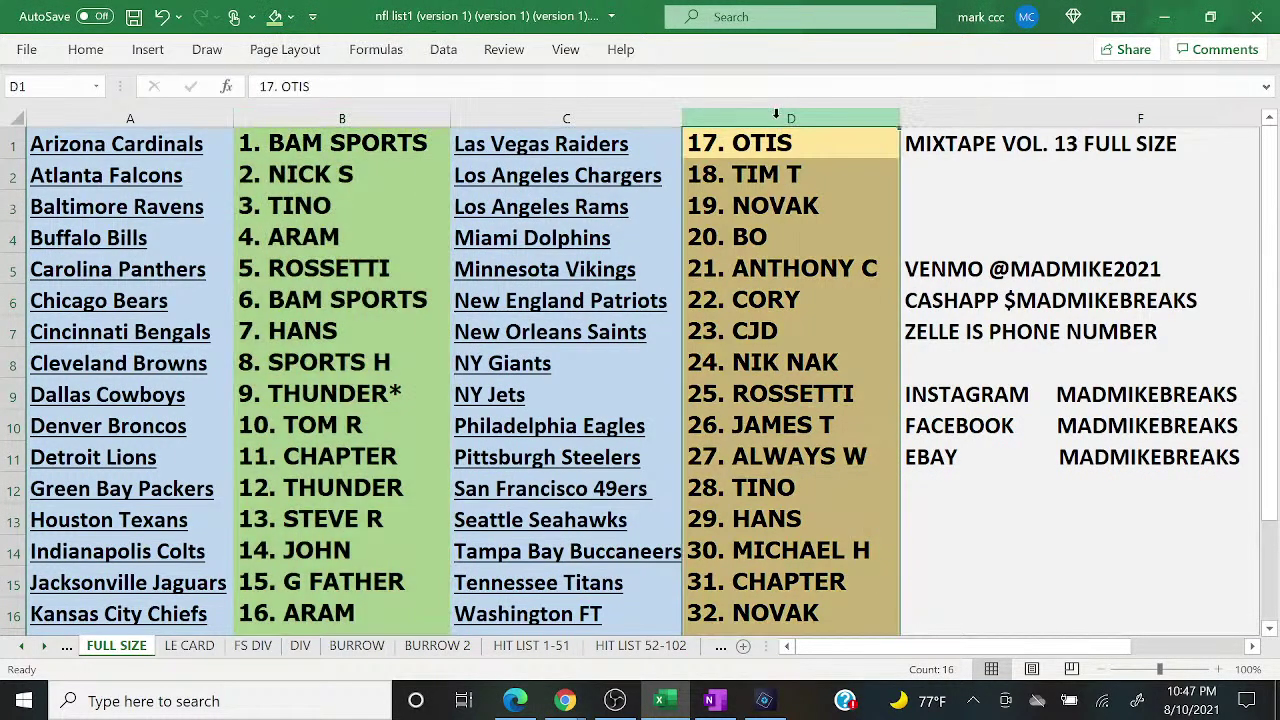
pyautogui.click(274, 17)
pyautogui.click(711, 700)
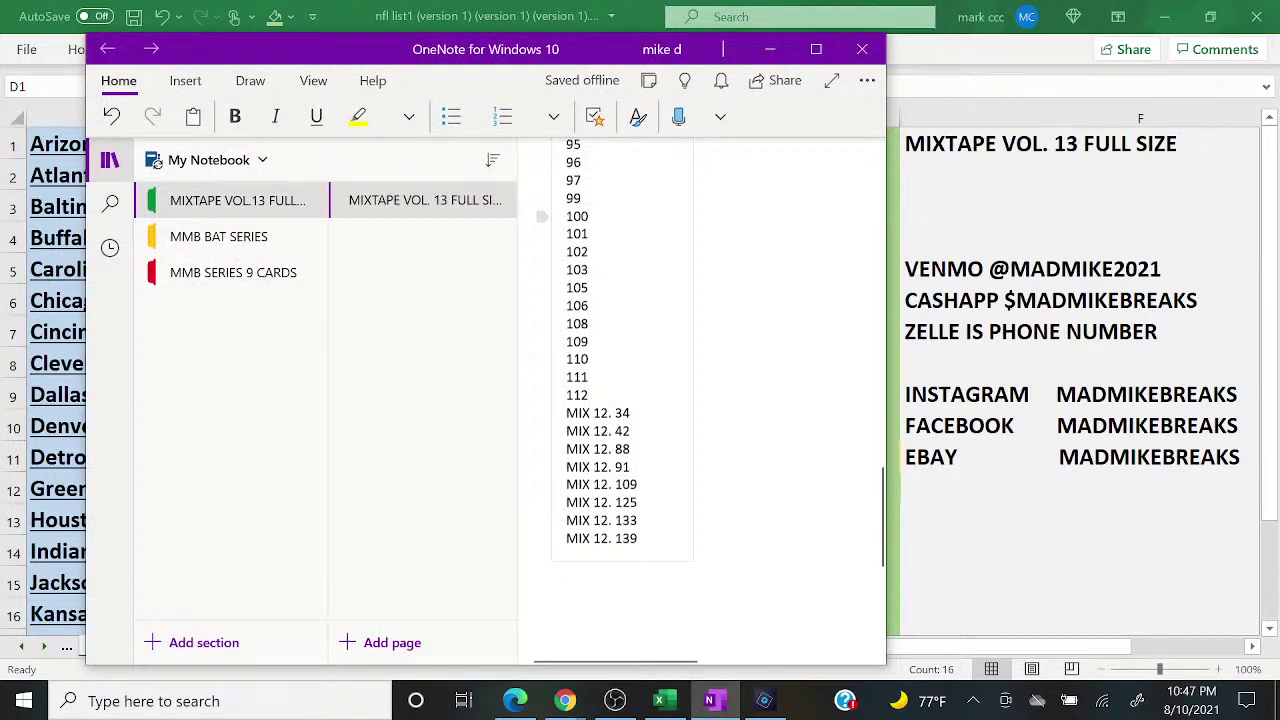
# Step: Copy the number list from the MIXTAPE VOL. 13 FULL SIZE page and minimize OneNote
pyautogui.scroll(10, 620, 400)
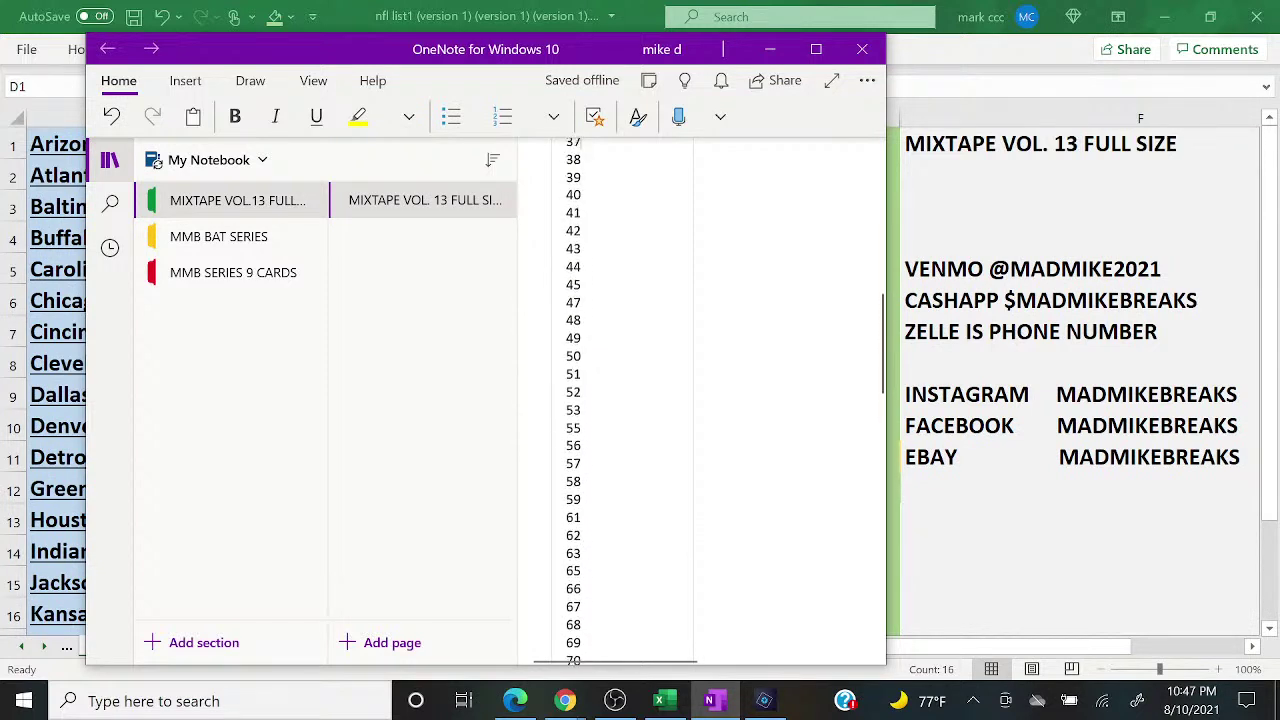
pyautogui.scroll(7, 620, 400)
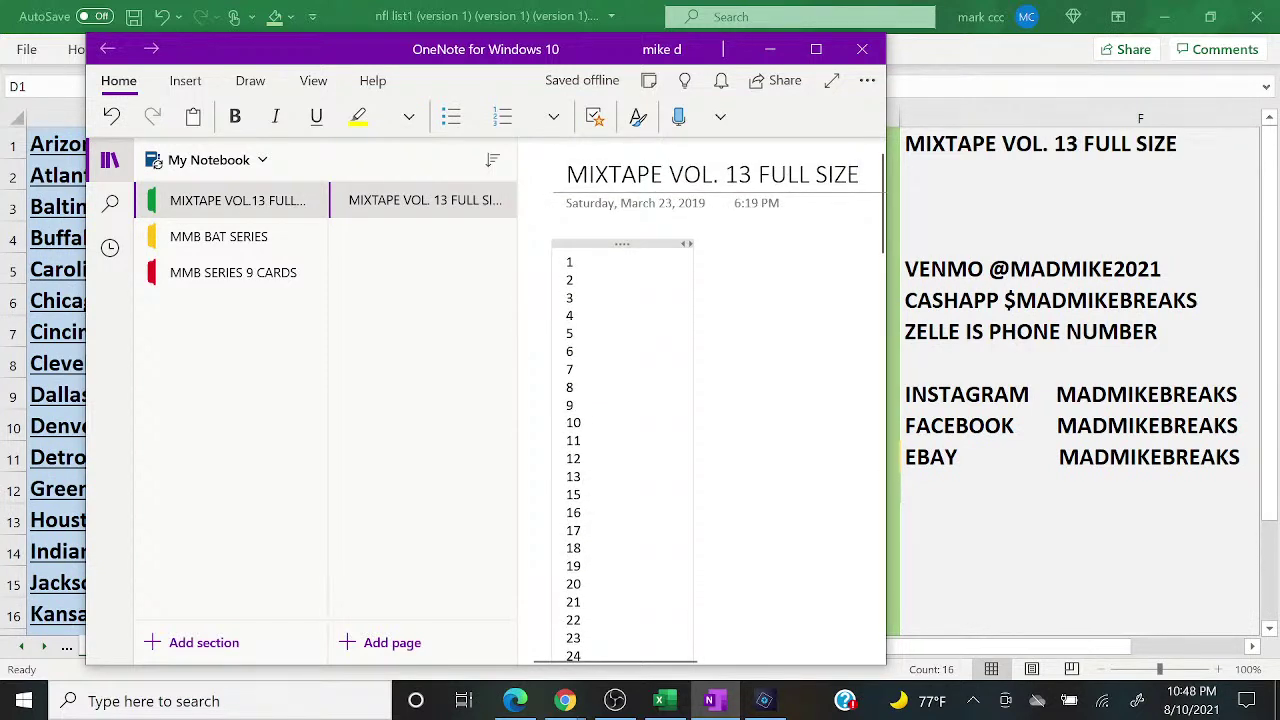
pyautogui.moveTo(566, 262); pyautogui.dragTo(643, 591)
pyautogui.rightClick(625, 505)
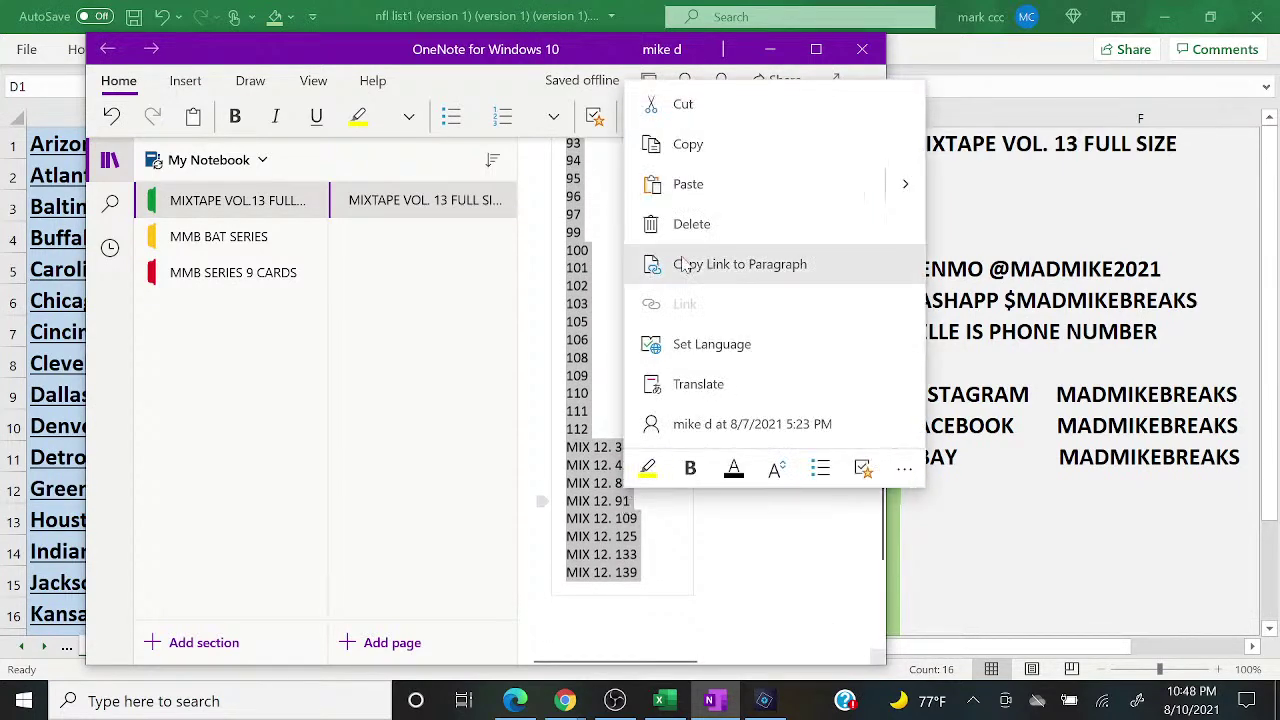
pyautogui.click(690, 138)
pyautogui.click(771, 48)
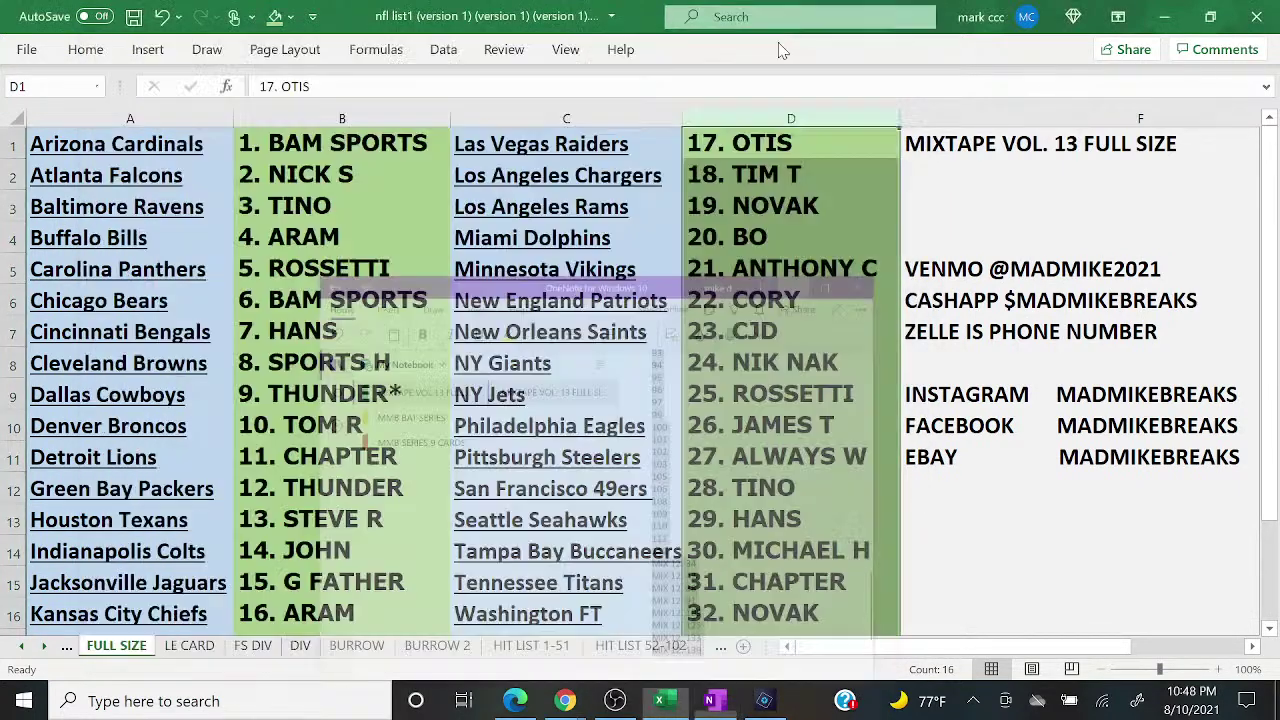
# Step: Maximize the Random.org page and clear the completed giveaway for a new one
pyautogui.moveTo(565, 700)
pyautogui.click(677, 643)
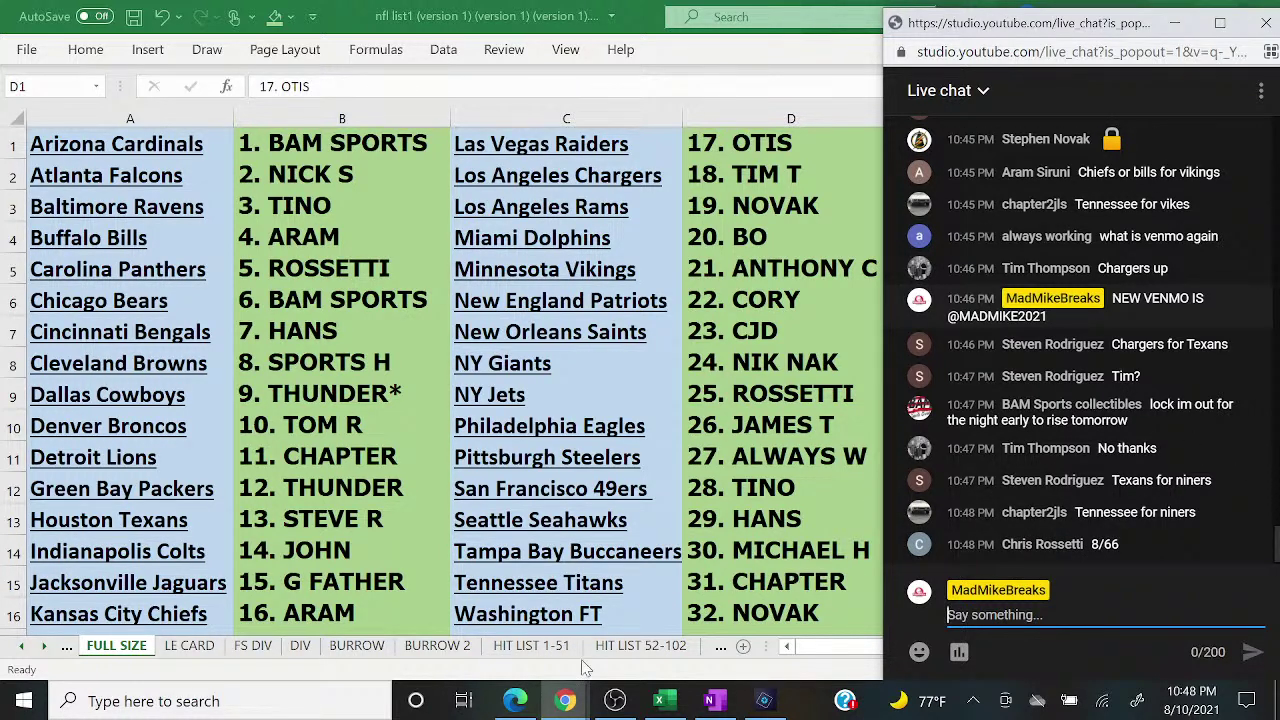
pyautogui.click(515, 701)
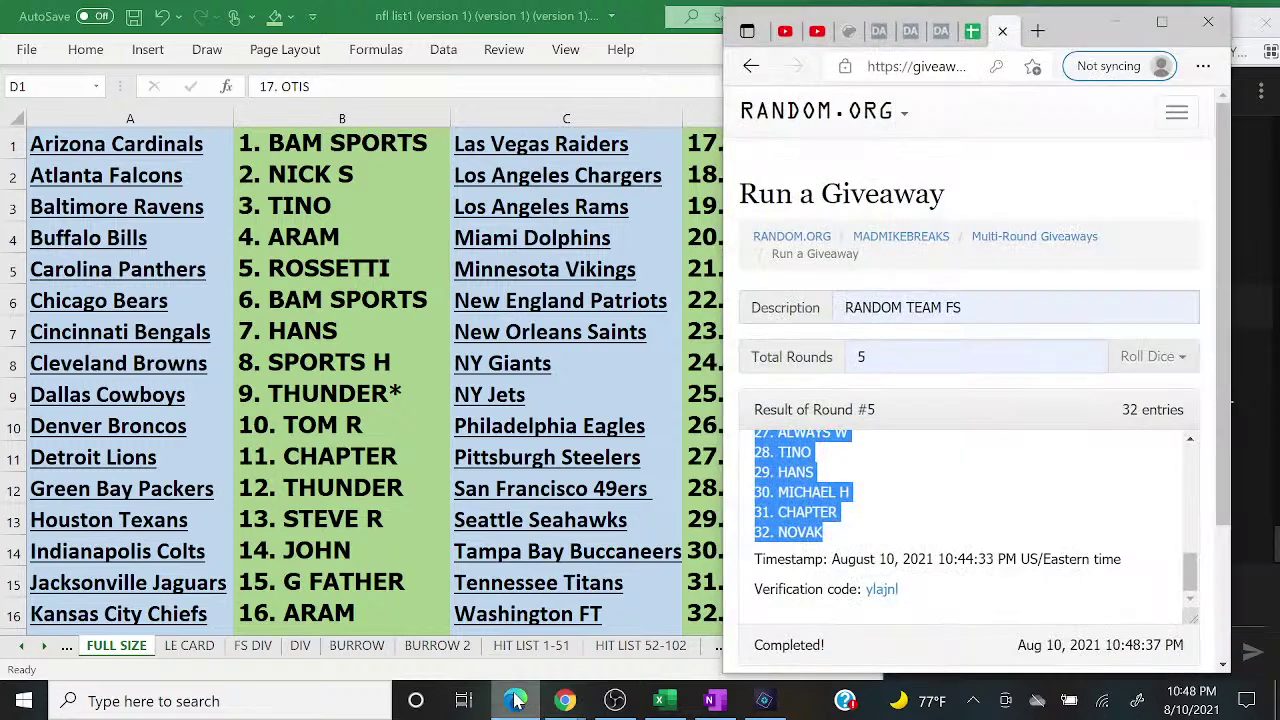
pyautogui.click(1162, 33)
pyautogui.click(212, 670)
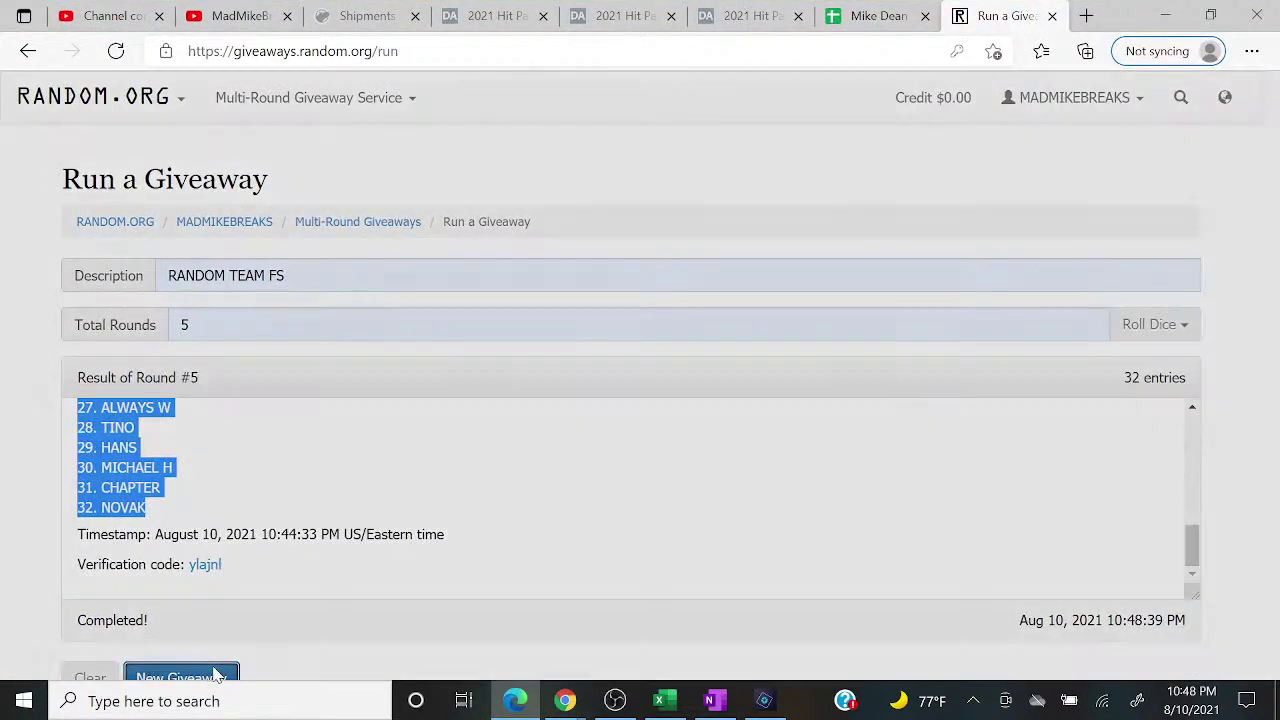
pyautogui.click(826, 286)
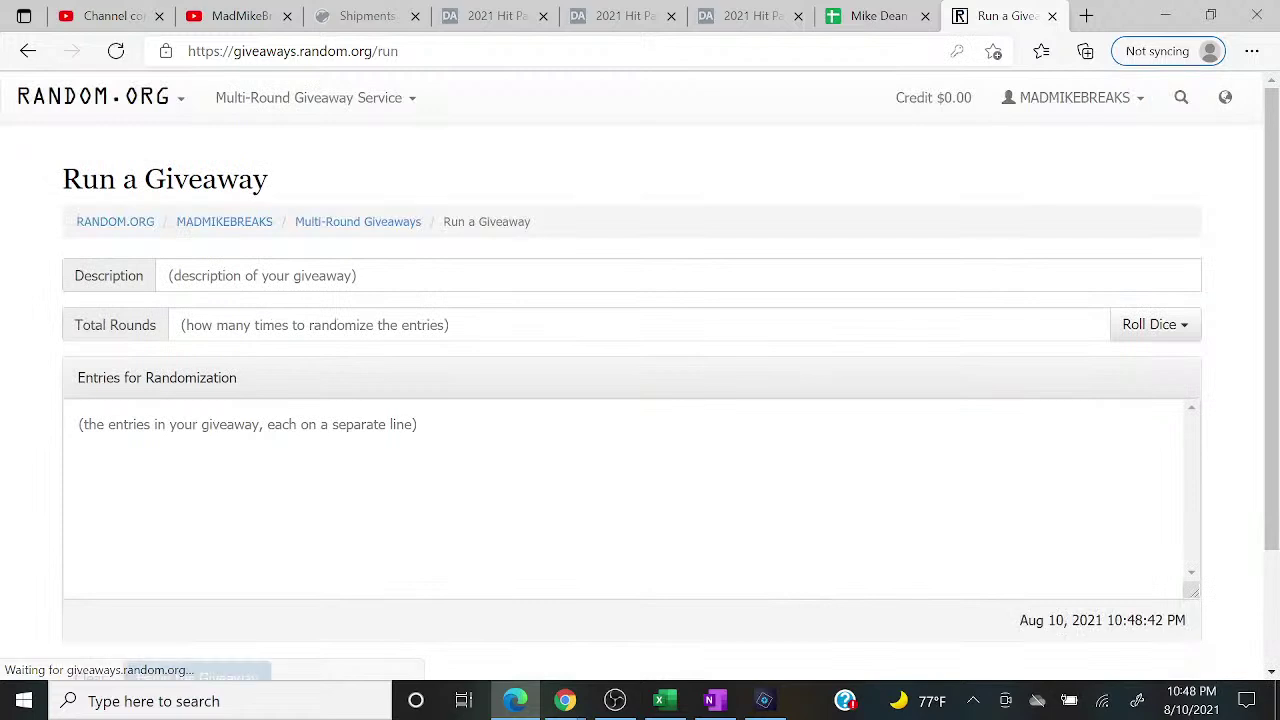
# Step: Set up giveaway 'FULL SIZE 12' with 5 rounds, paste the number list, and begin it
pyautogui.click(262, 280)
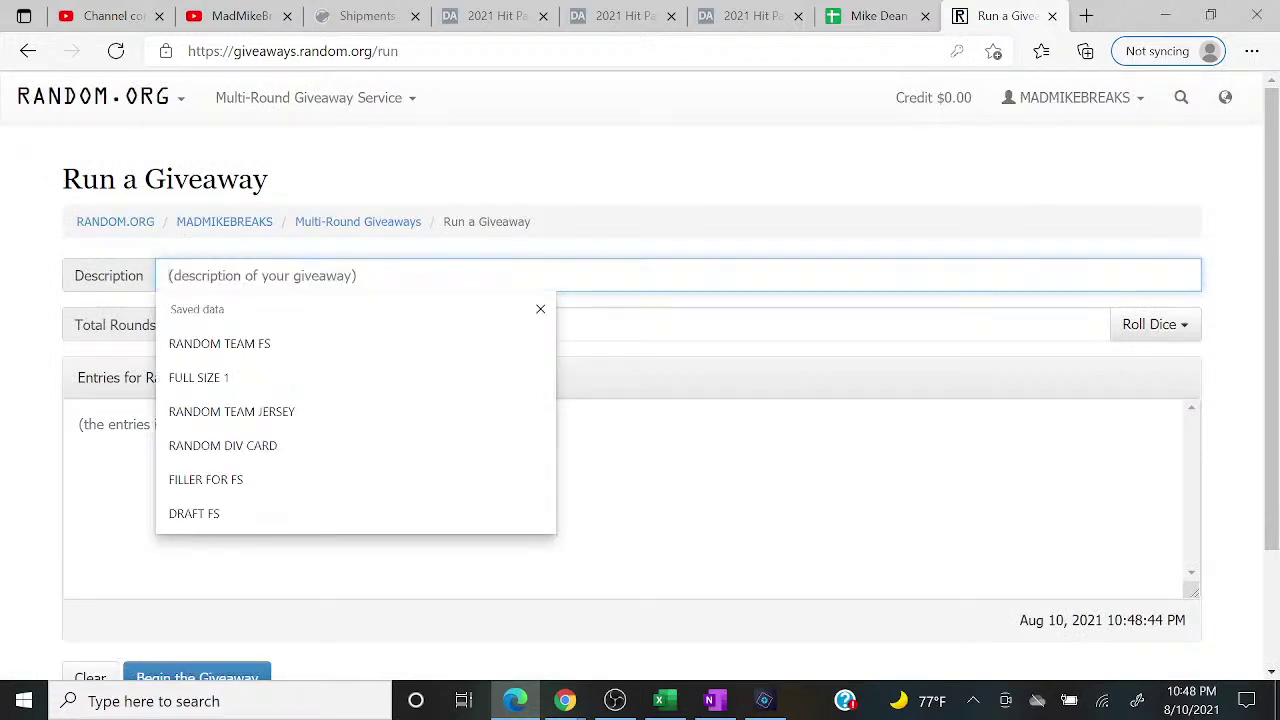
pyautogui.write('FULL SIZE 12')
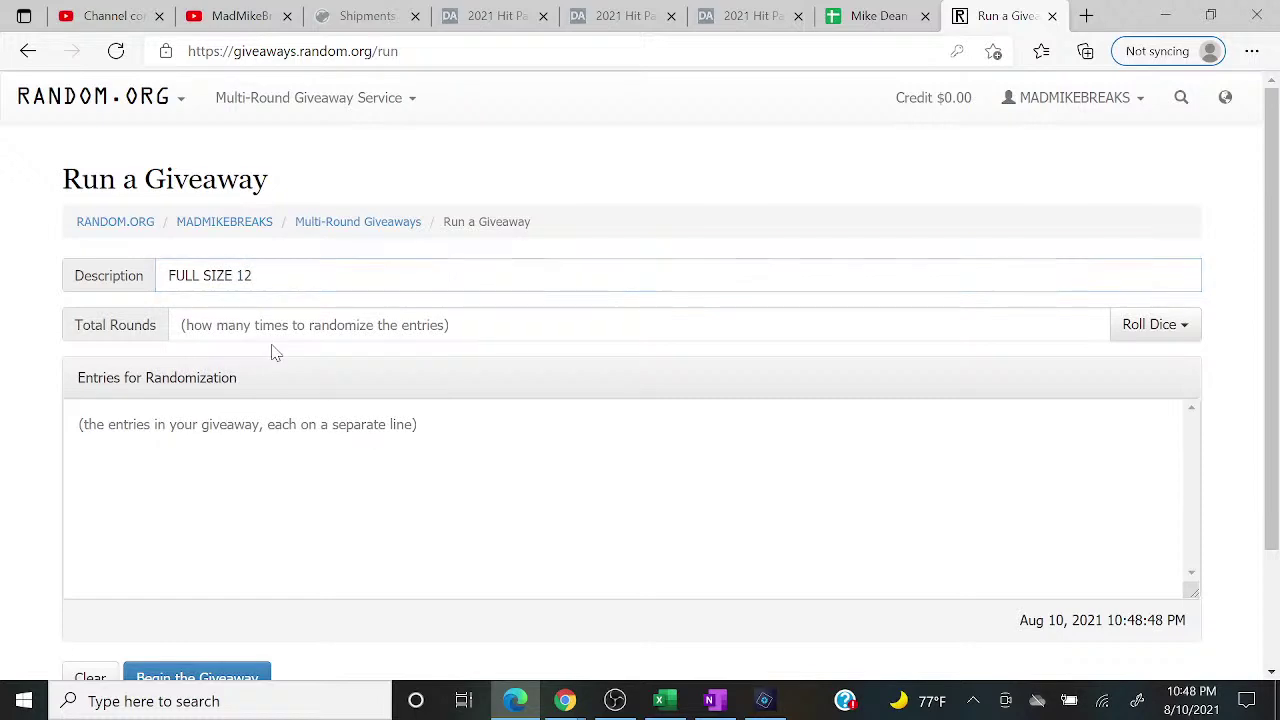
pyautogui.click(274, 340)
pyautogui.click(243, 394)
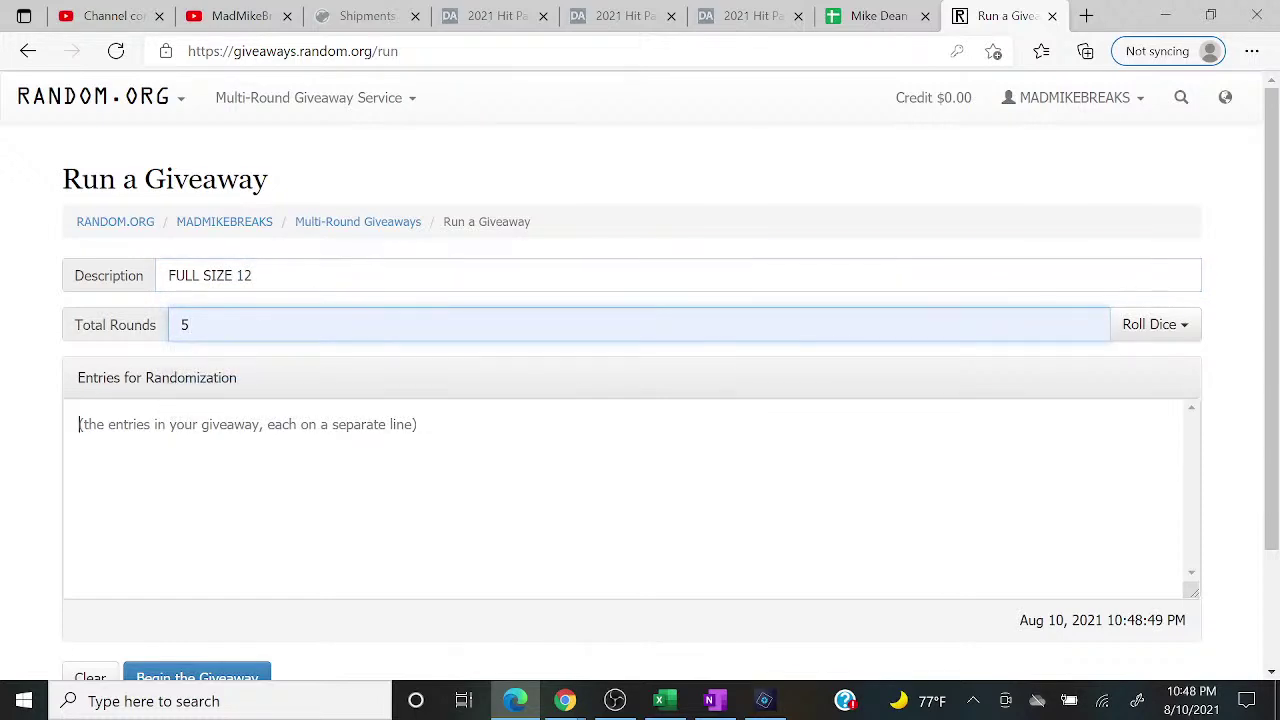
pyautogui.rightClick(232, 436)
pyautogui.click(262, 404)
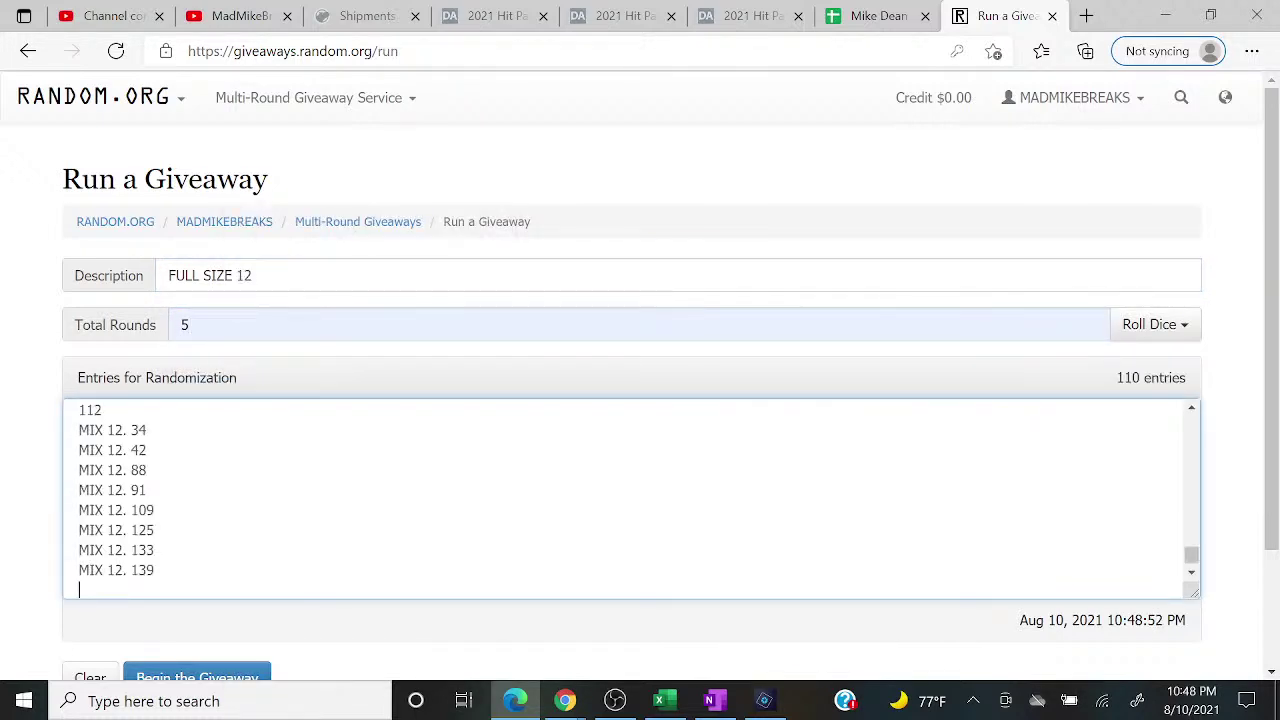
pyautogui.click(205, 676)
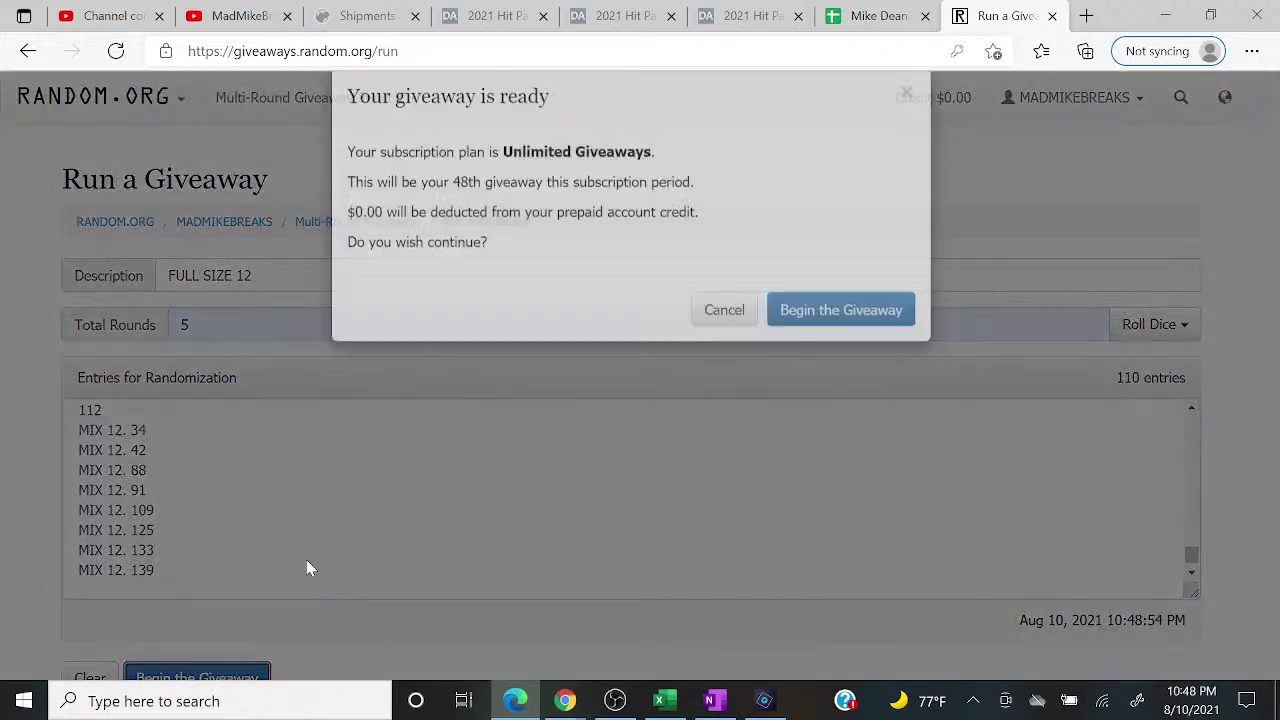
pyautogui.click(787, 347)
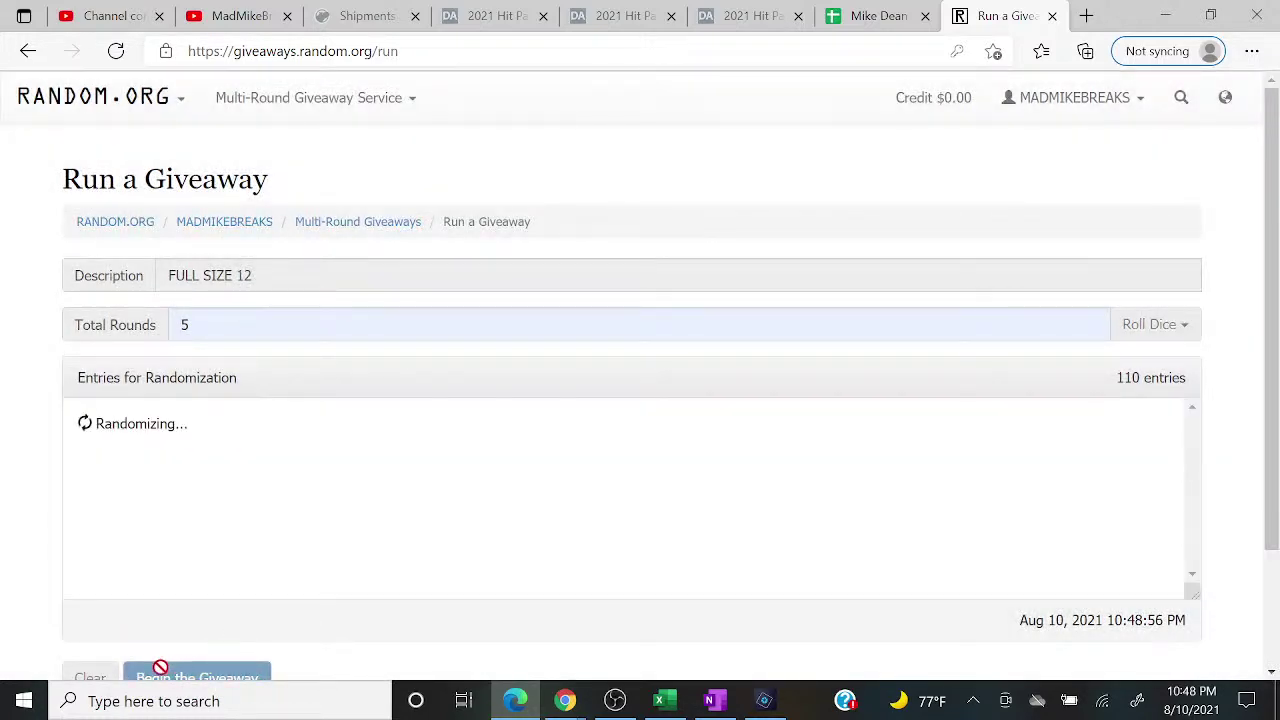
# Step: Run the remaining rounds and highlight the top results, 109 and 108
pyautogui.click(160, 668)
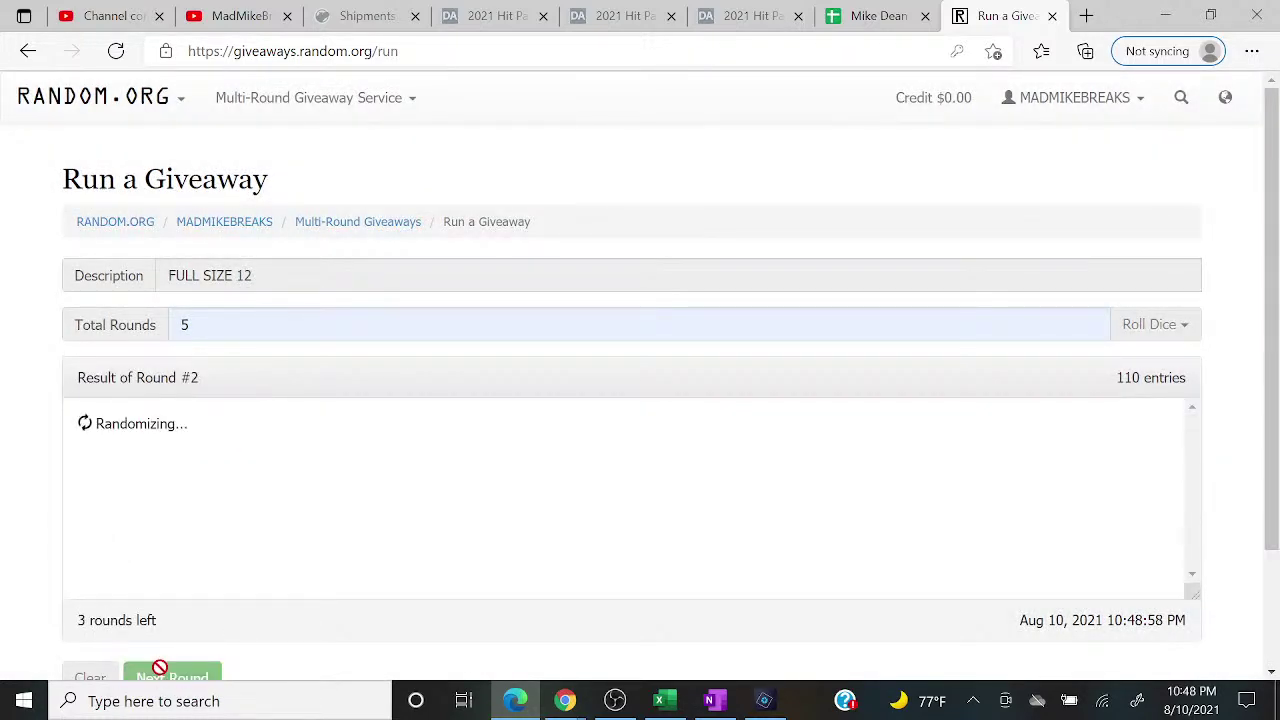
pyautogui.click(160, 668)
pyautogui.click(160, 668)
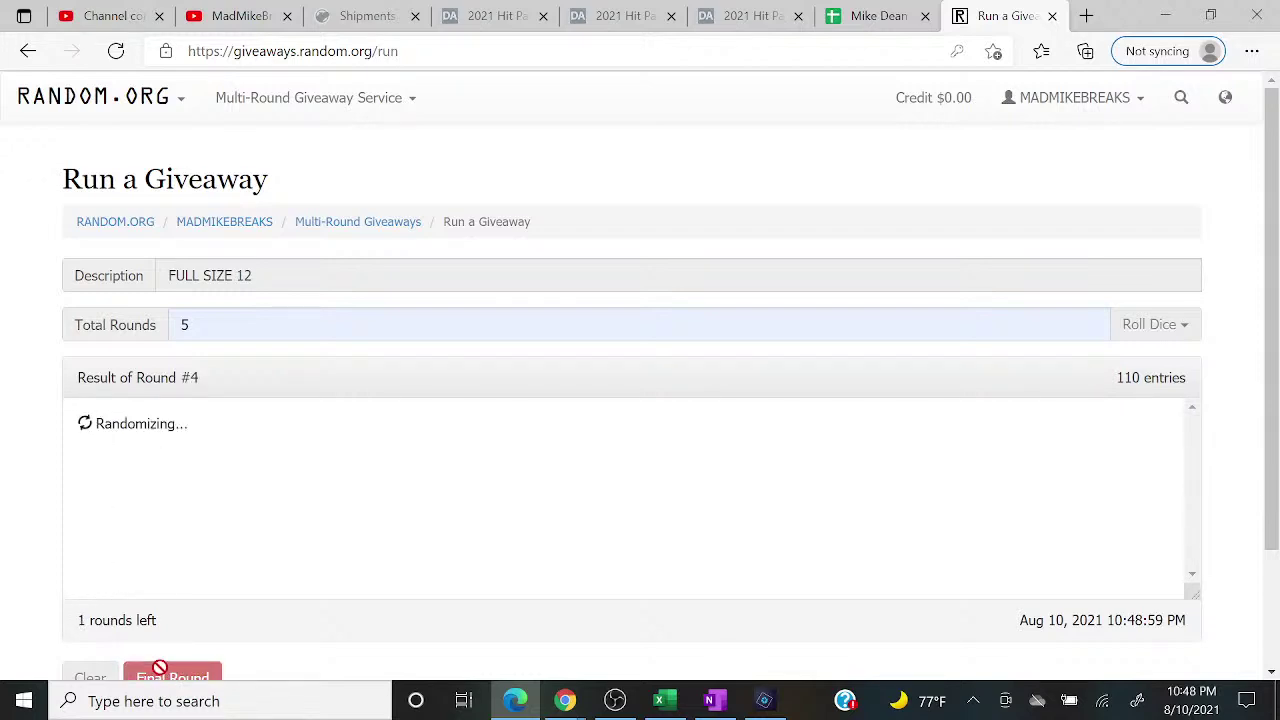
pyautogui.click(160, 668)
pyautogui.moveTo(77, 420); pyautogui.dragTo(133, 455)
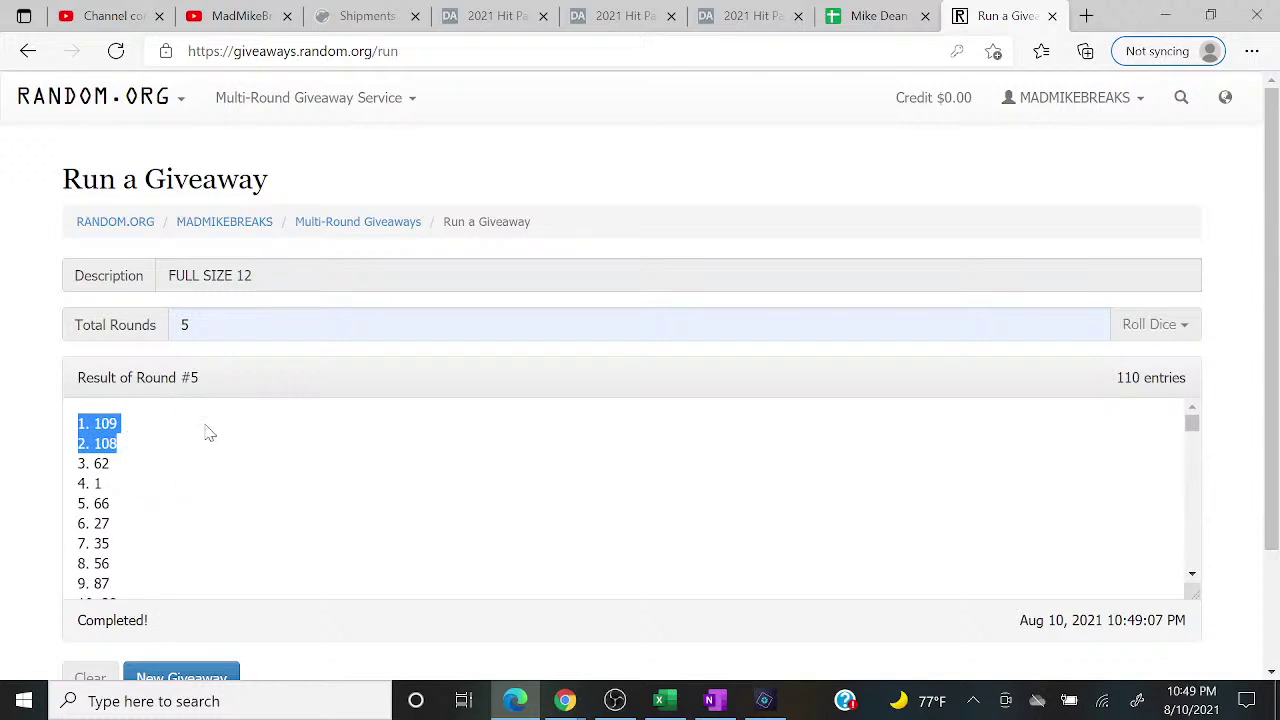
pyautogui.click(668, 705)
# Step: Switch the OBS broadcast to the camera-and-chat 'Scene' showing box number 109
pyautogui.moveTo(565, 700)
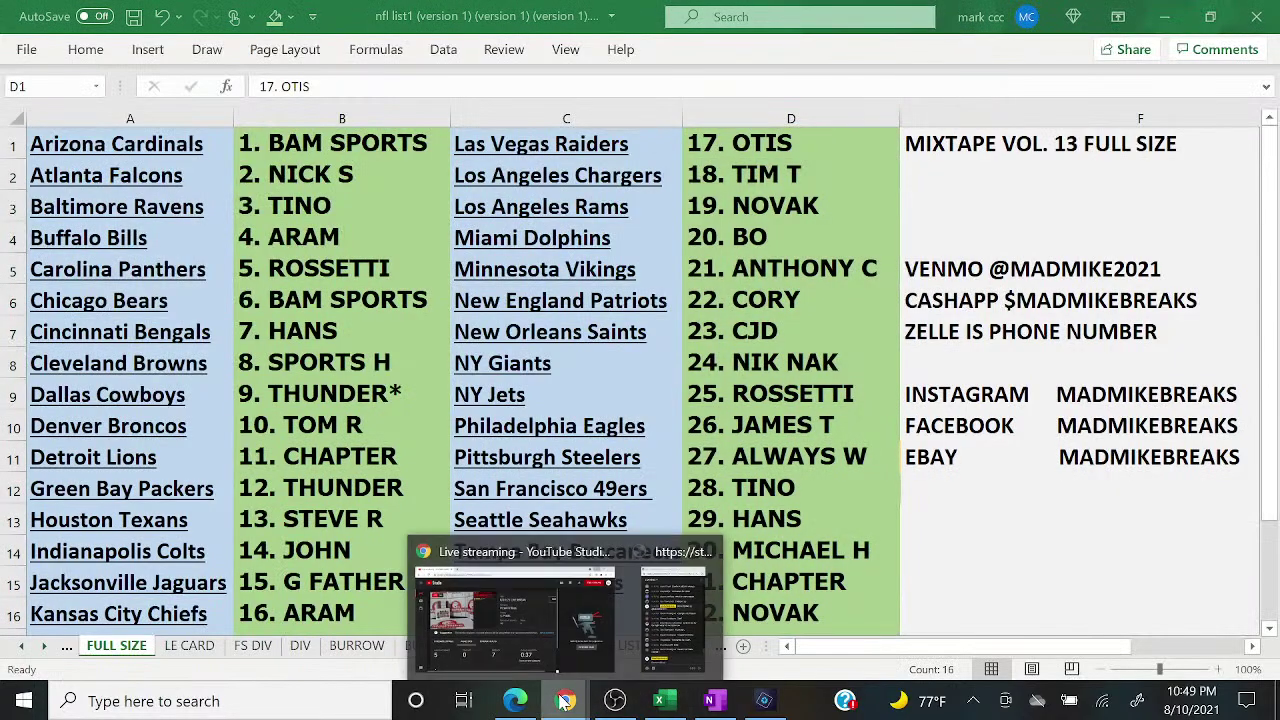
pyautogui.click(676, 615)
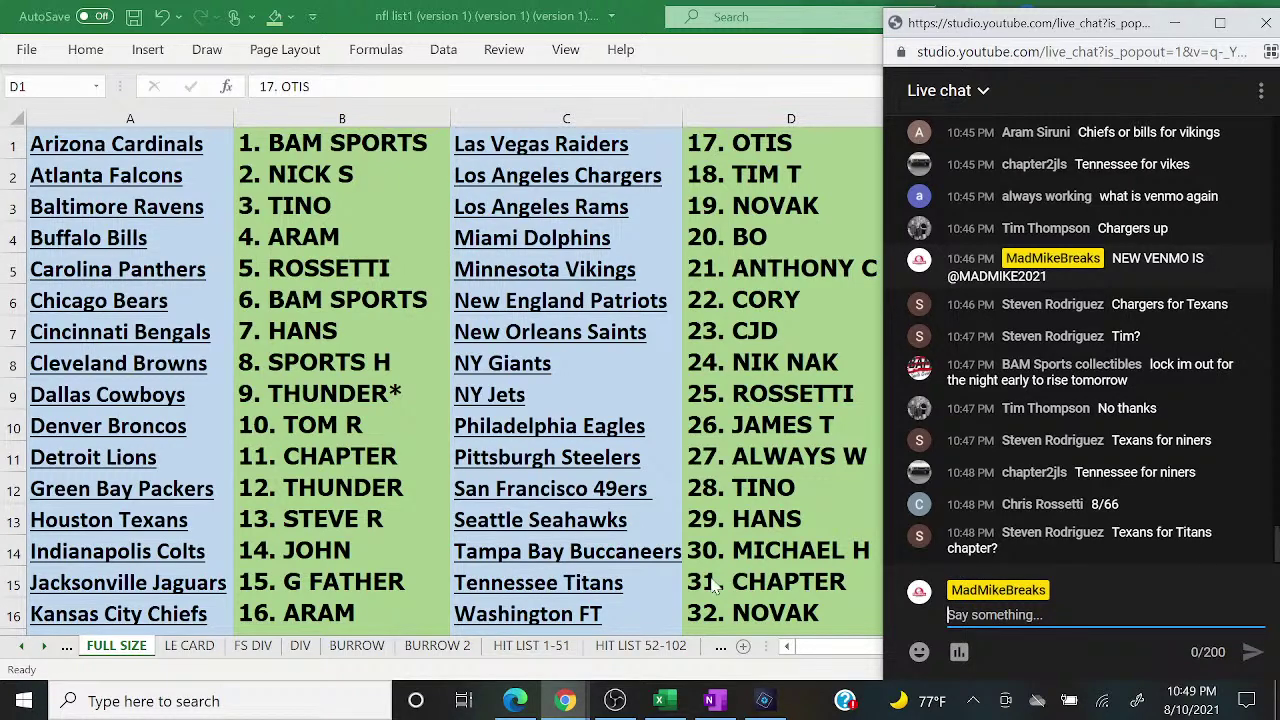
pyautogui.click(528, 702)
pyautogui.click(515, 701)
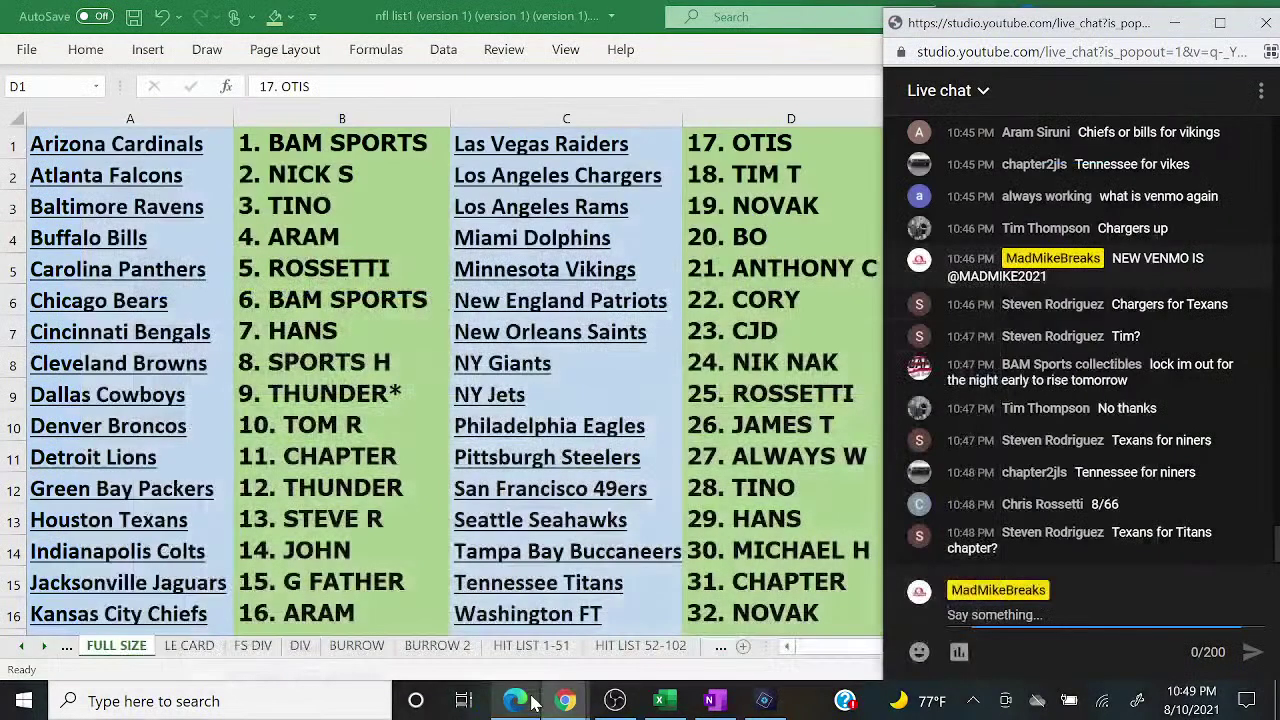
pyautogui.click(615, 701)
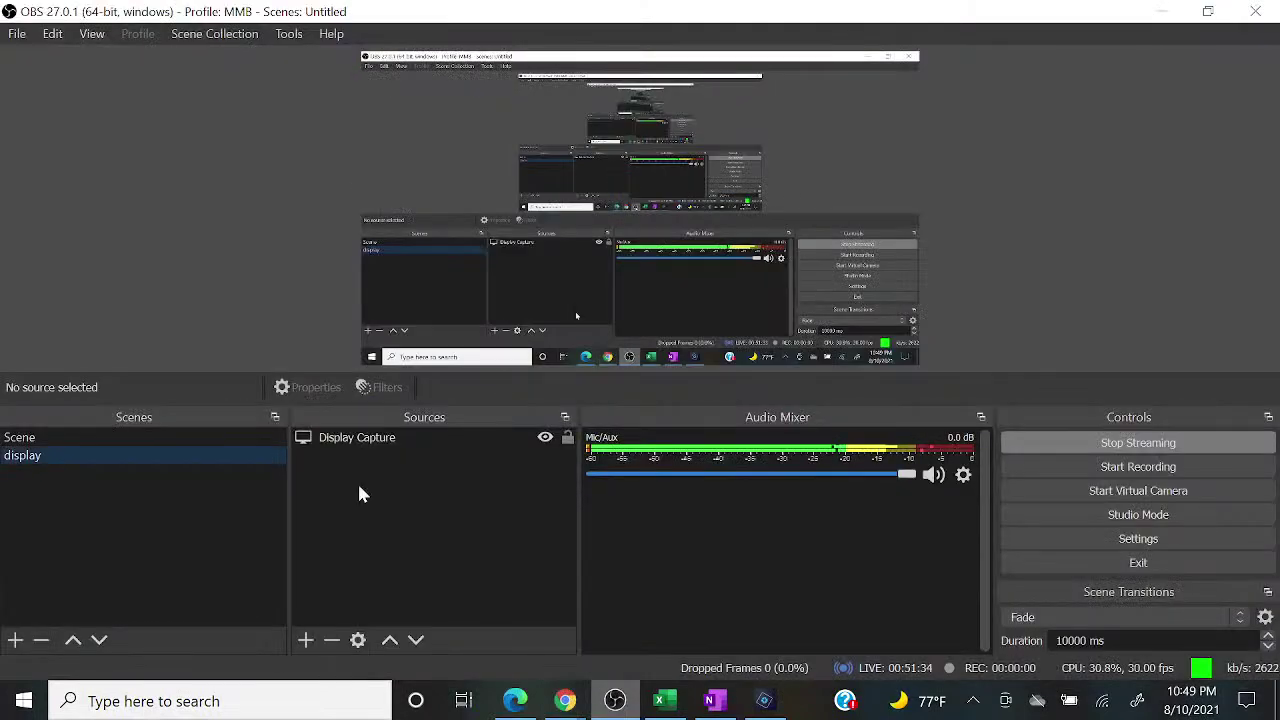
pyautogui.click(176, 434)
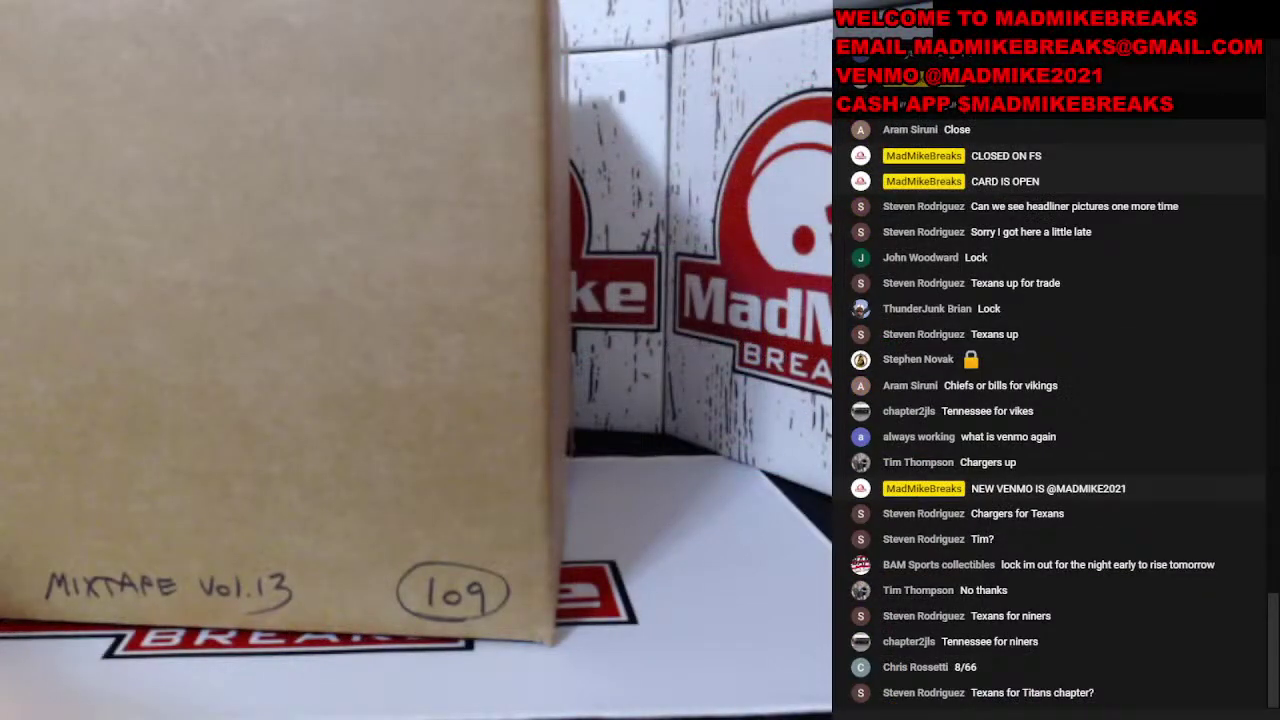
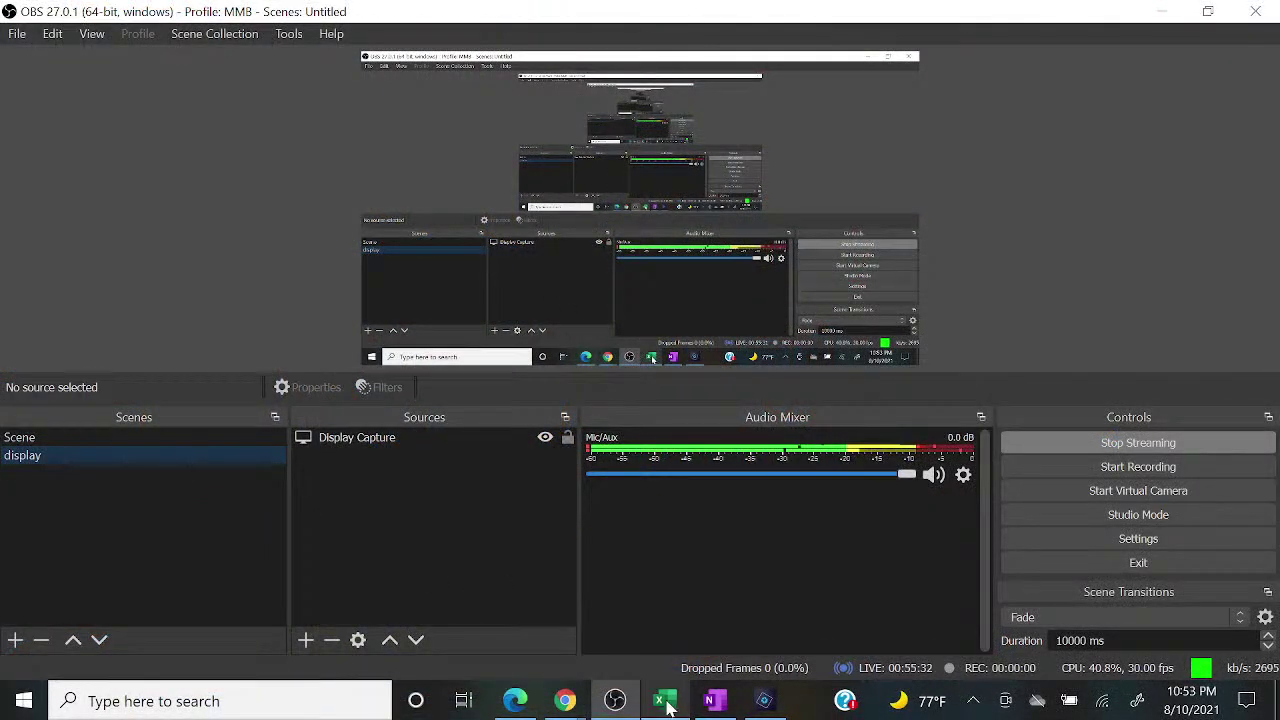
# Step: Bring Excel forward and deselect column D to review the green FULL SIZE assignments
pyautogui.click(665, 702)
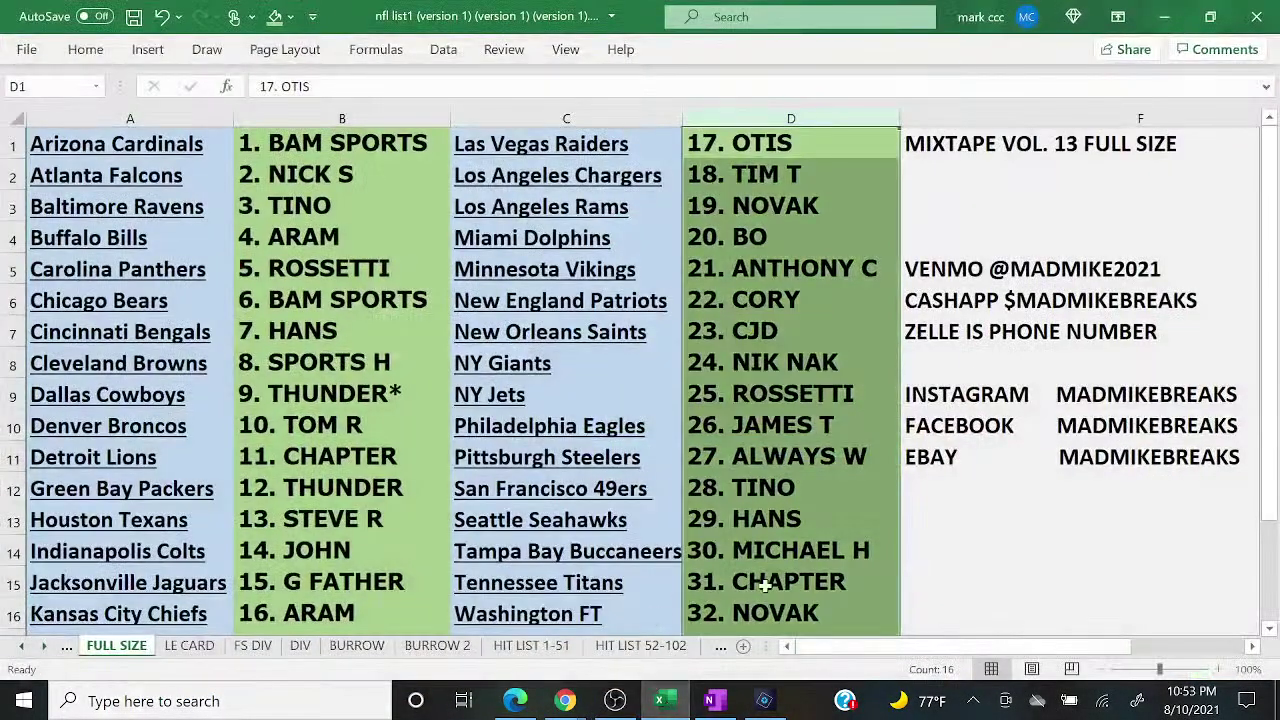
pyautogui.click(831, 614)
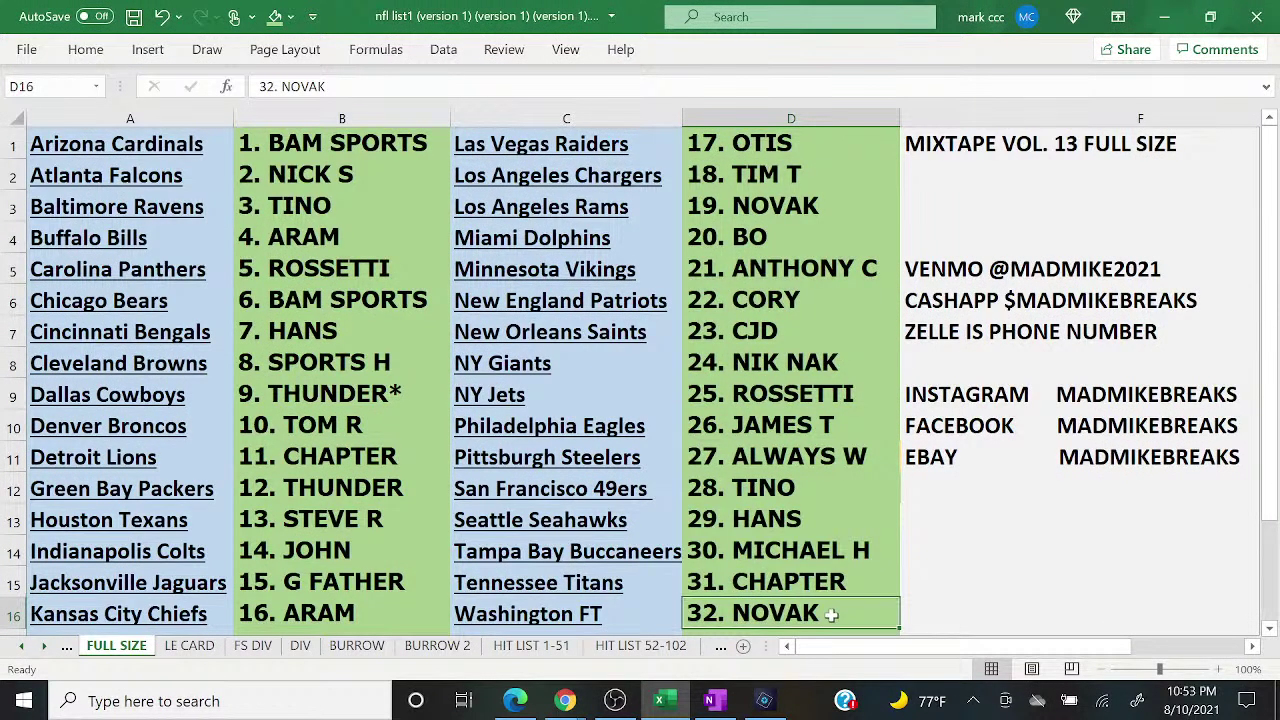
pyautogui.doubleClick(819, 142)
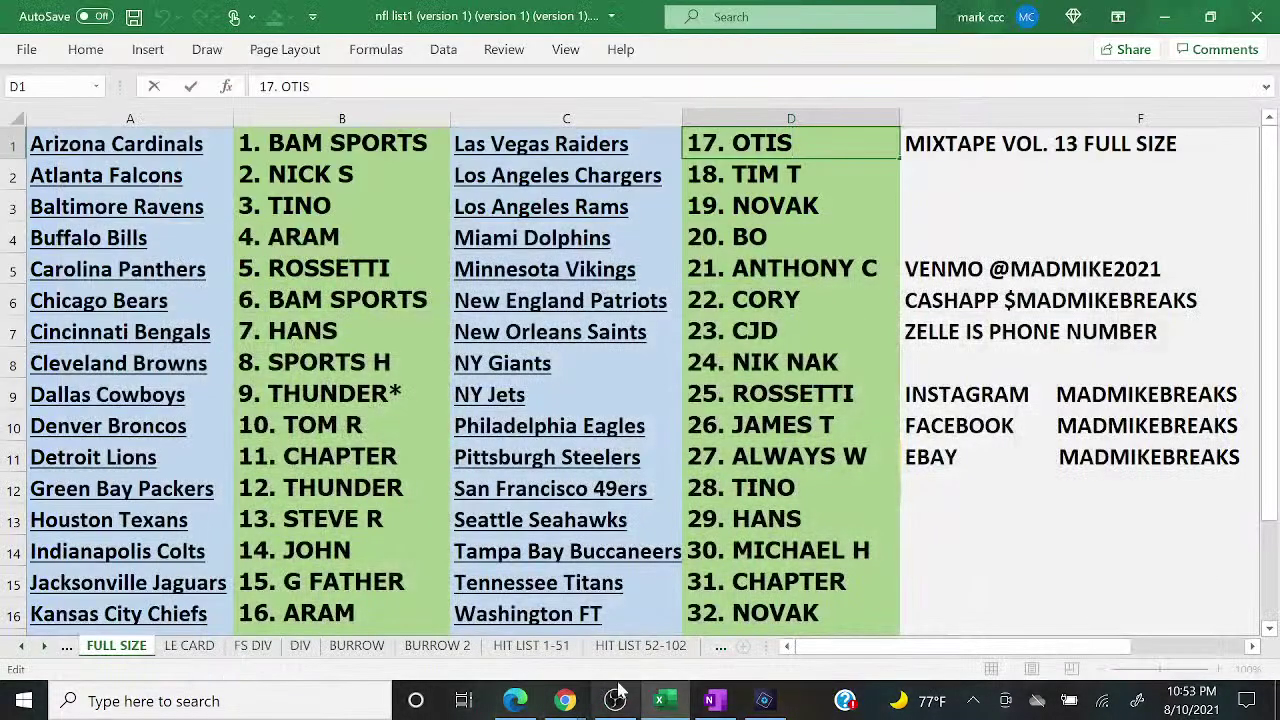
# Step: Delete numbers 108 and 109 from the OneNote number list, then minimise OneNote
pyautogui.click(711, 700)
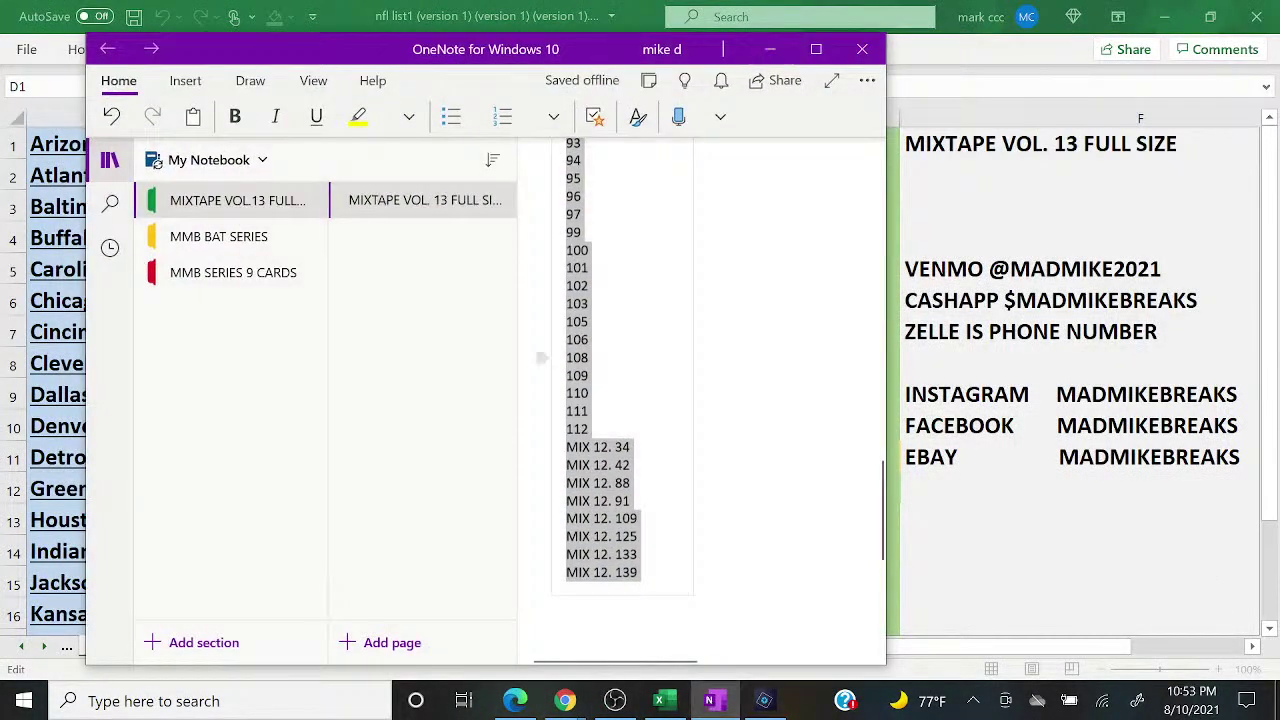
pyautogui.press('BackSpace')
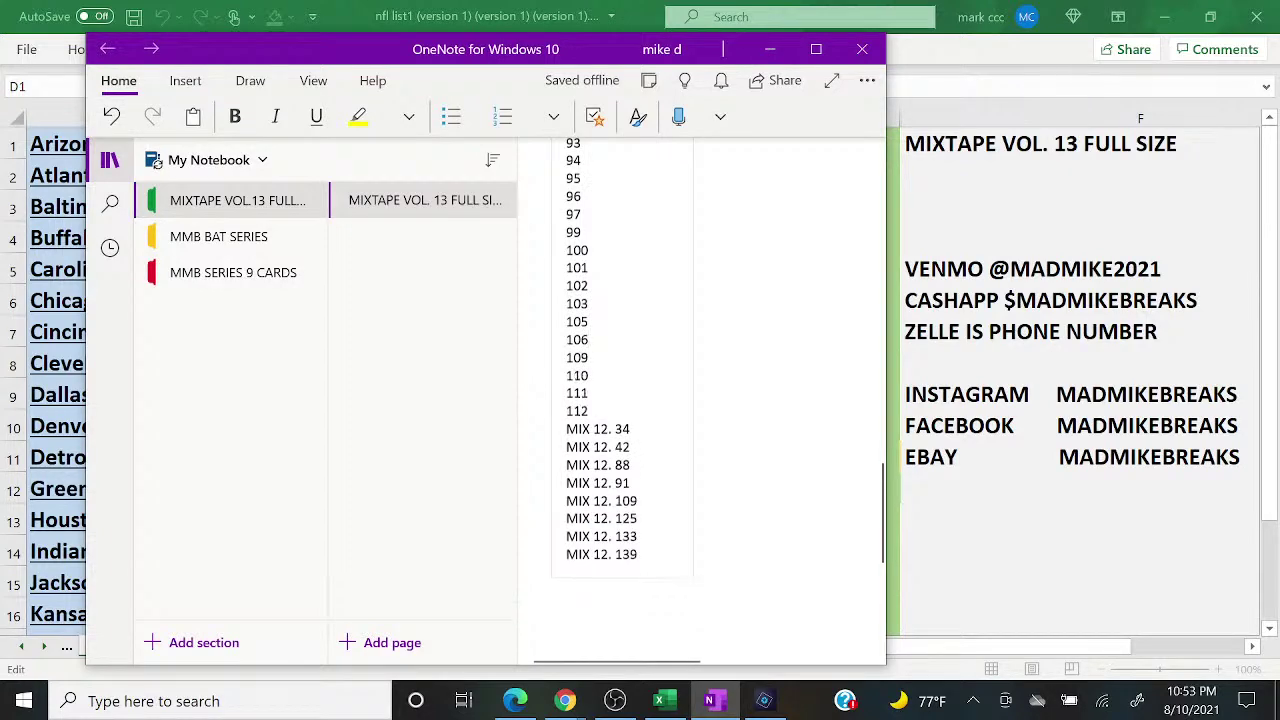
pyautogui.press('BackSpace')
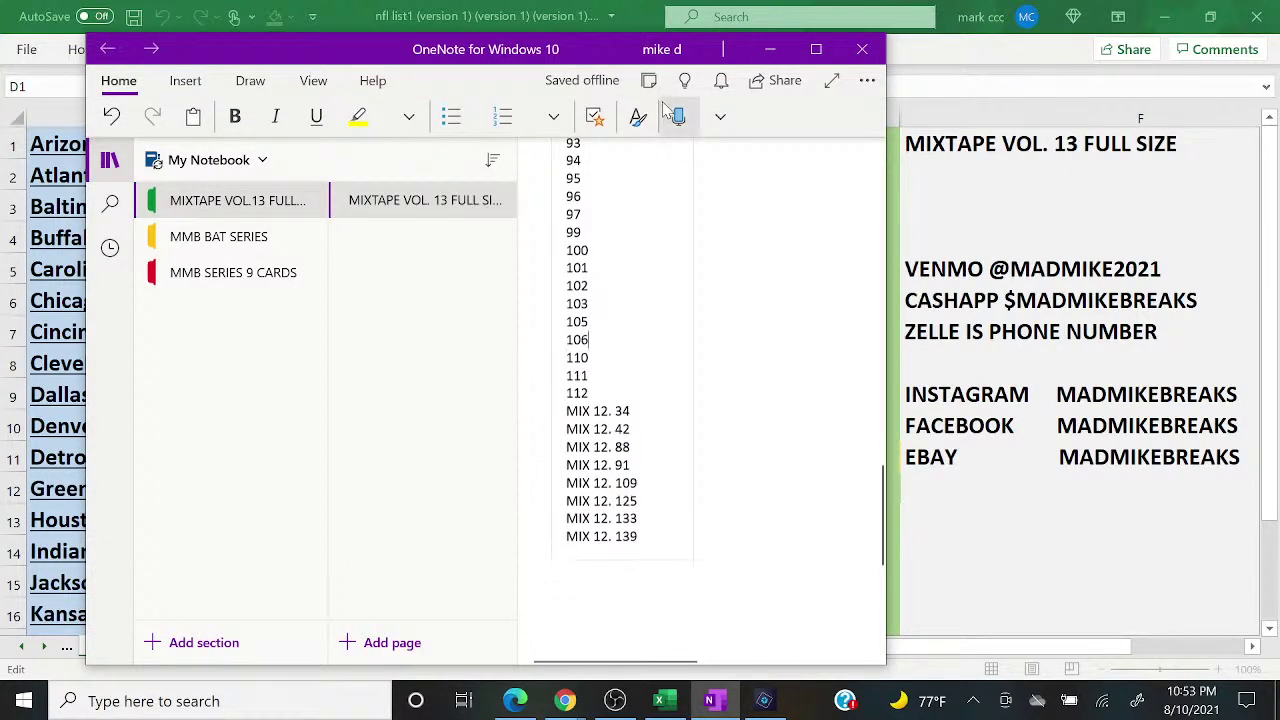
pyautogui.click(769, 49)
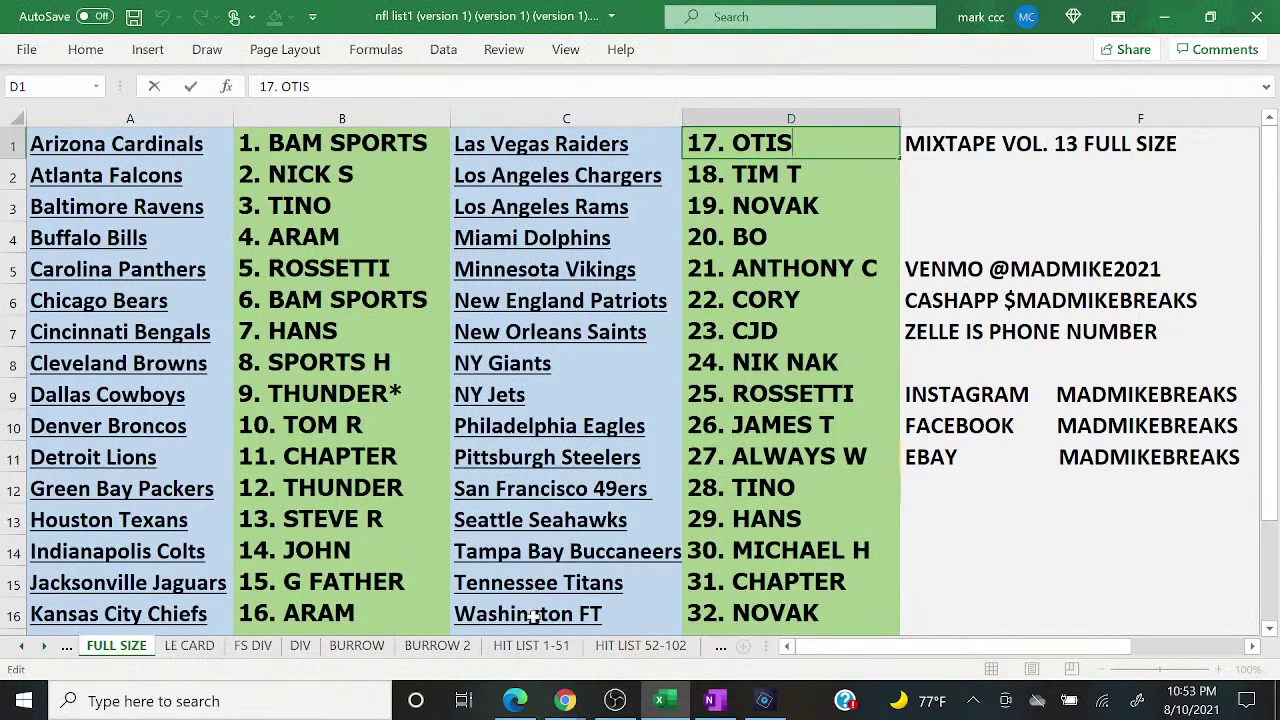
# Step: On HIT LIST 1-51, set the LVR tally in D1 to 2 and WAS to 1
pyautogui.click(536, 648)
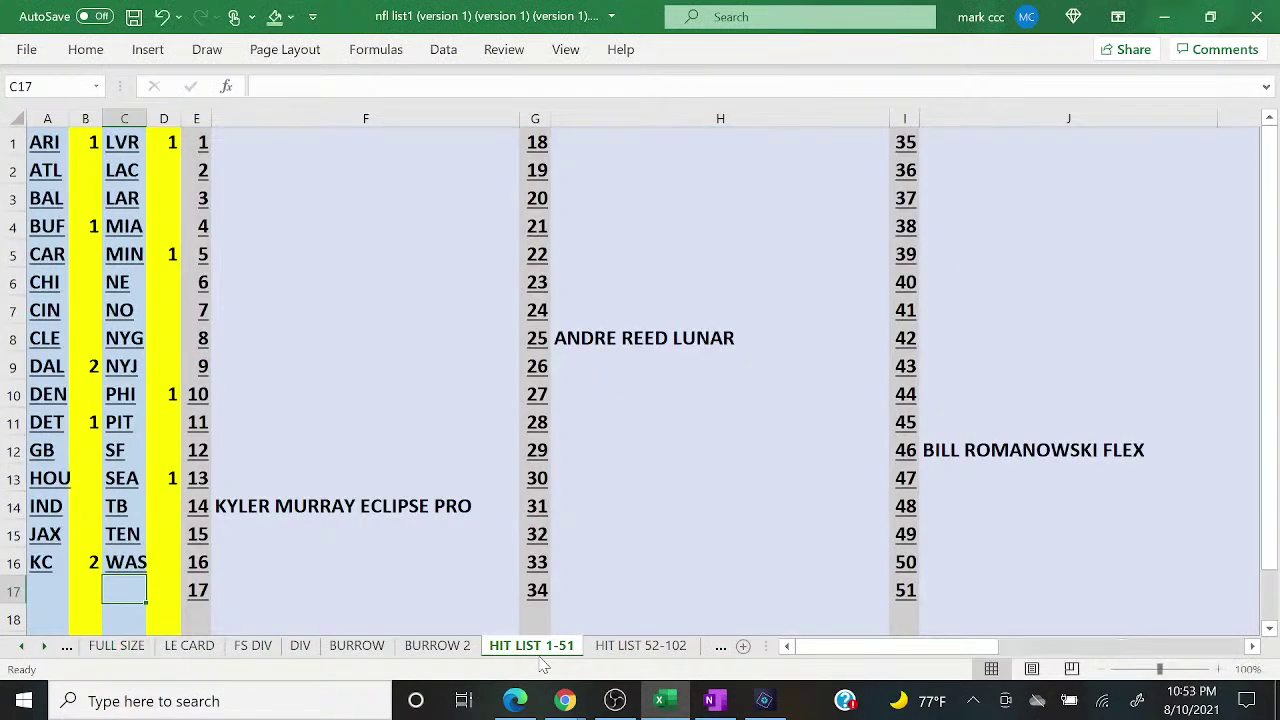
pyautogui.click(160, 142)
pyautogui.write('2')
pyautogui.press('Return')
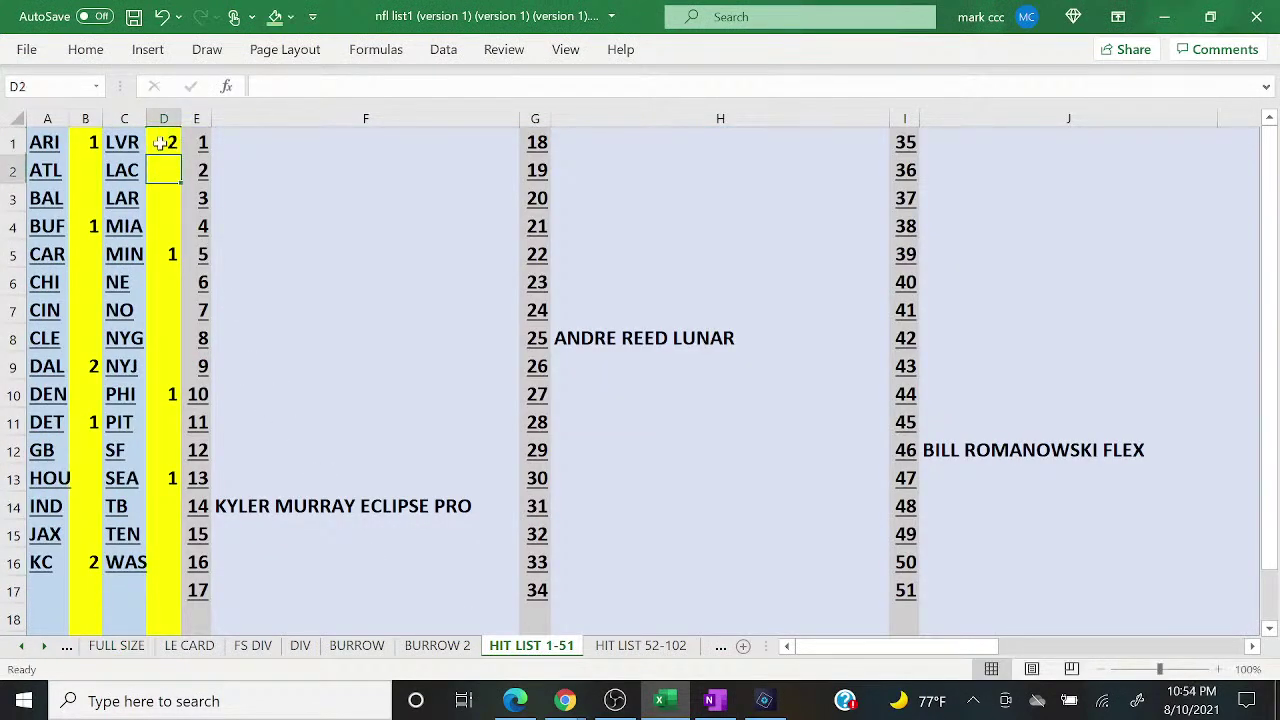
pyautogui.press('Down')
pyautogui.press('Down')
pyautogui.press('Down')
pyautogui.press('Down')
pyautogui.press('Down')
pyautogui.press('Down')
pyautogui.press('Down')
pyautogui.press('Down')
pyautogui.press('Down')
pyautogui.press('Down')
pyautogui.press('Down')
pyautogui.press('Down')
pyautogui.press('Down')
pyautogui.press('Down')
pyautogui.write('1')
pyautogui.press('Return')
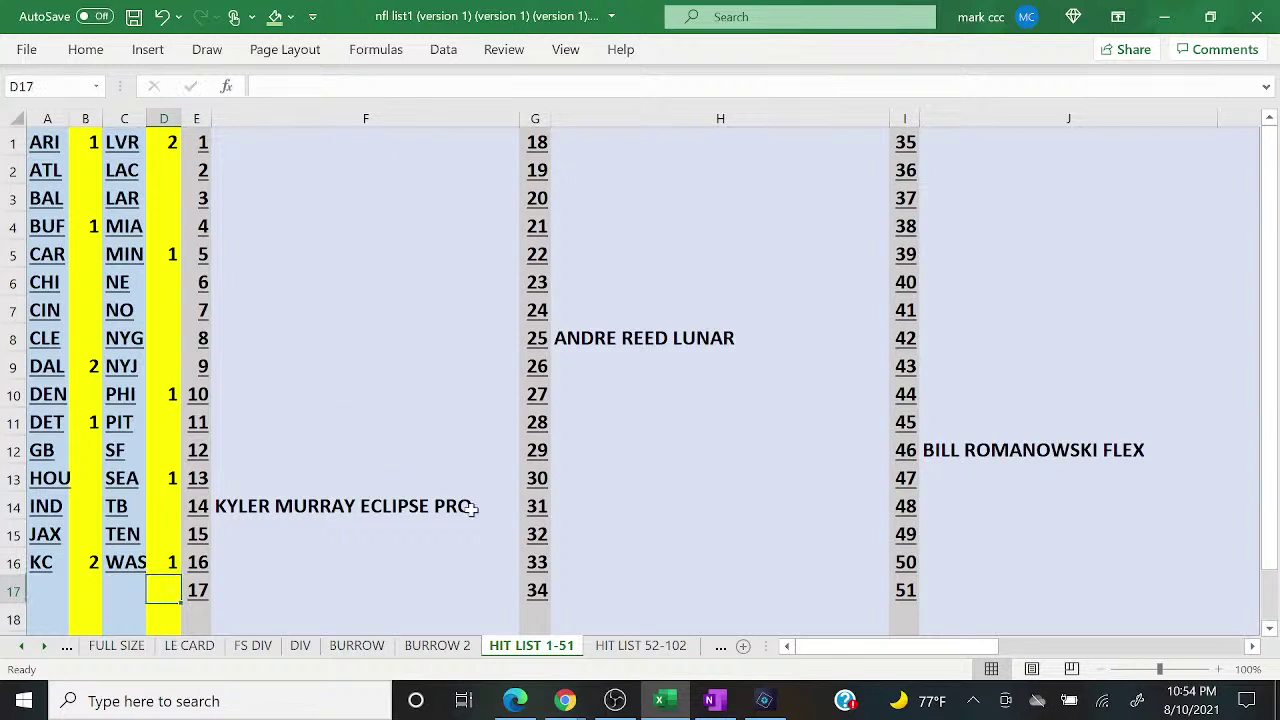
# Step: On HIT LIST 52-102, set LVR's tally to 2 and WAS in D16 to 1
pyautogui.click(640, 646)
pyautogui.click(168, 142)
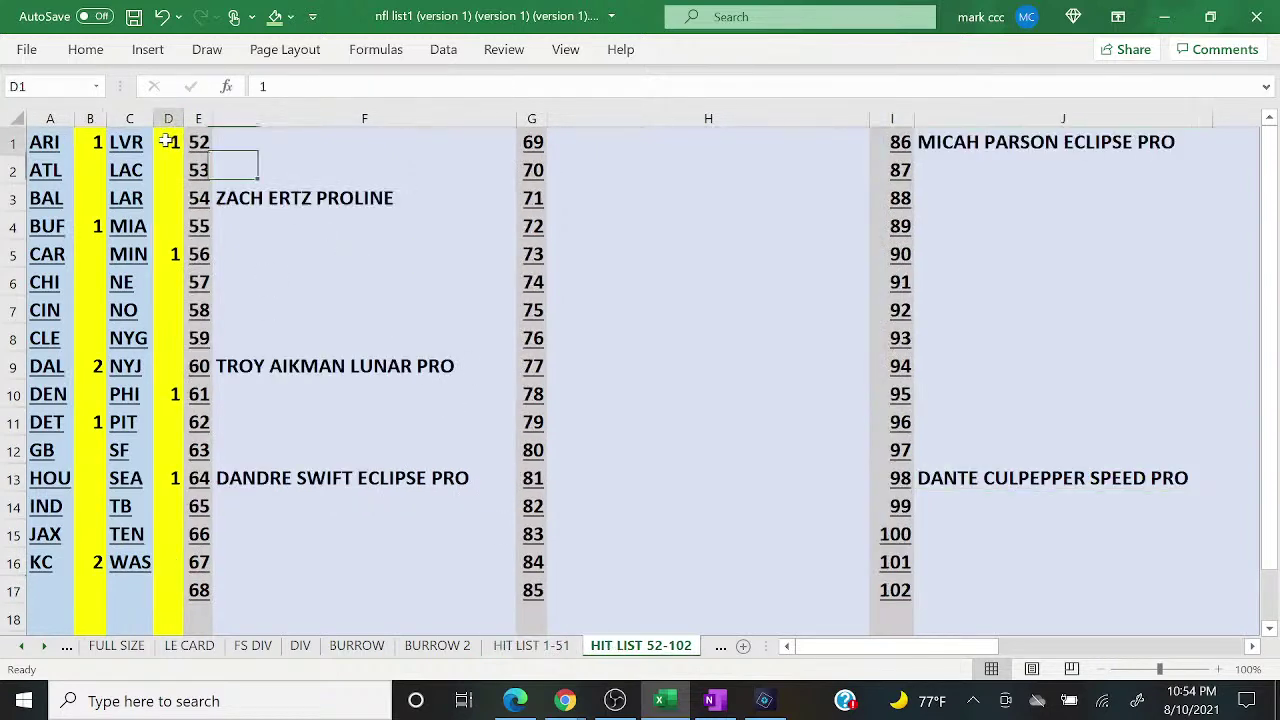
pyautogui.write('2')
pyautogui.press('Return')
pyautogui.press('Down')
pyautogui.press('Down')
pyautogui.press('Down')
pyautogui.press('Down')
pyautogui.press('Down')
pyautogui.press('Down')
pyautogui.press('Down')
pyautogui.press('Down')
pyautogui.press('Down')
pyautogui.press('Down')
pyautogui.press('Down')
pyautogui.press('Down')
pyautogui.press('Down')
pyautogui.press('Down')
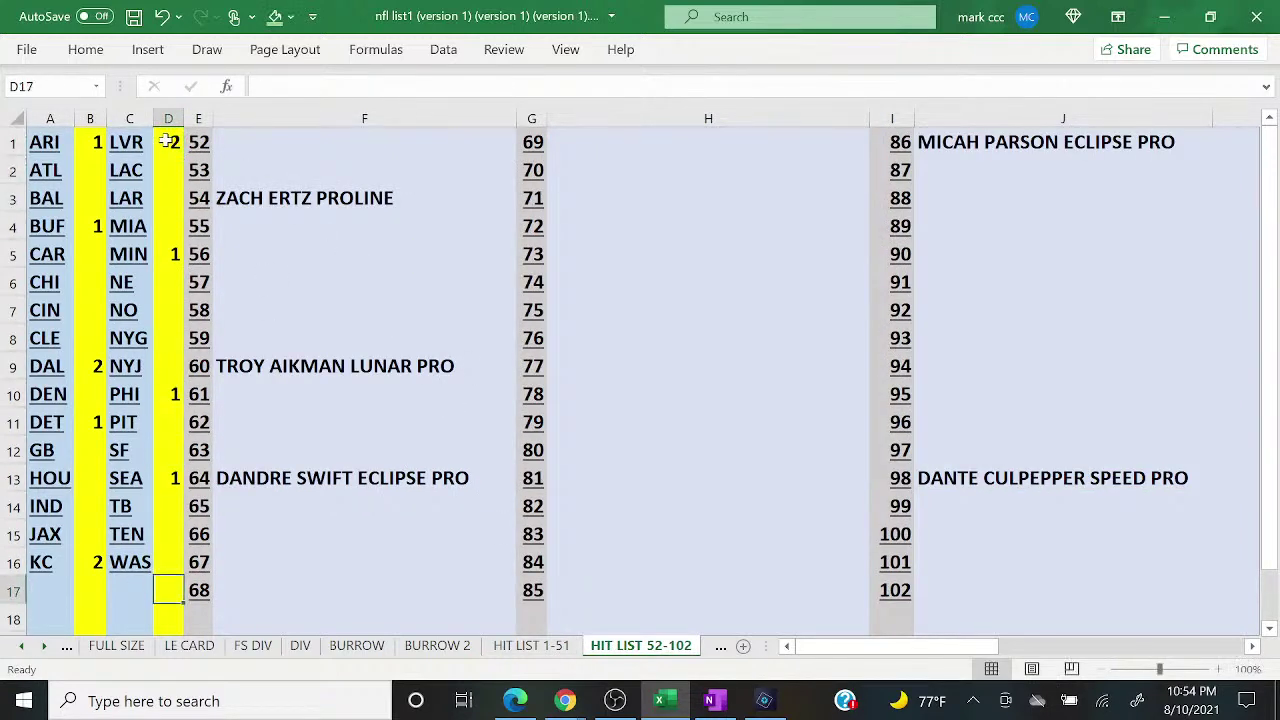
pyautogui.press('Up')
pyautogui.write('1')
pyautogui.press('Return')
# Step: On HIT LIST 103-113, raise LVR's tally to 2 and give WAS a 1
pyautogui.click(719, 650)
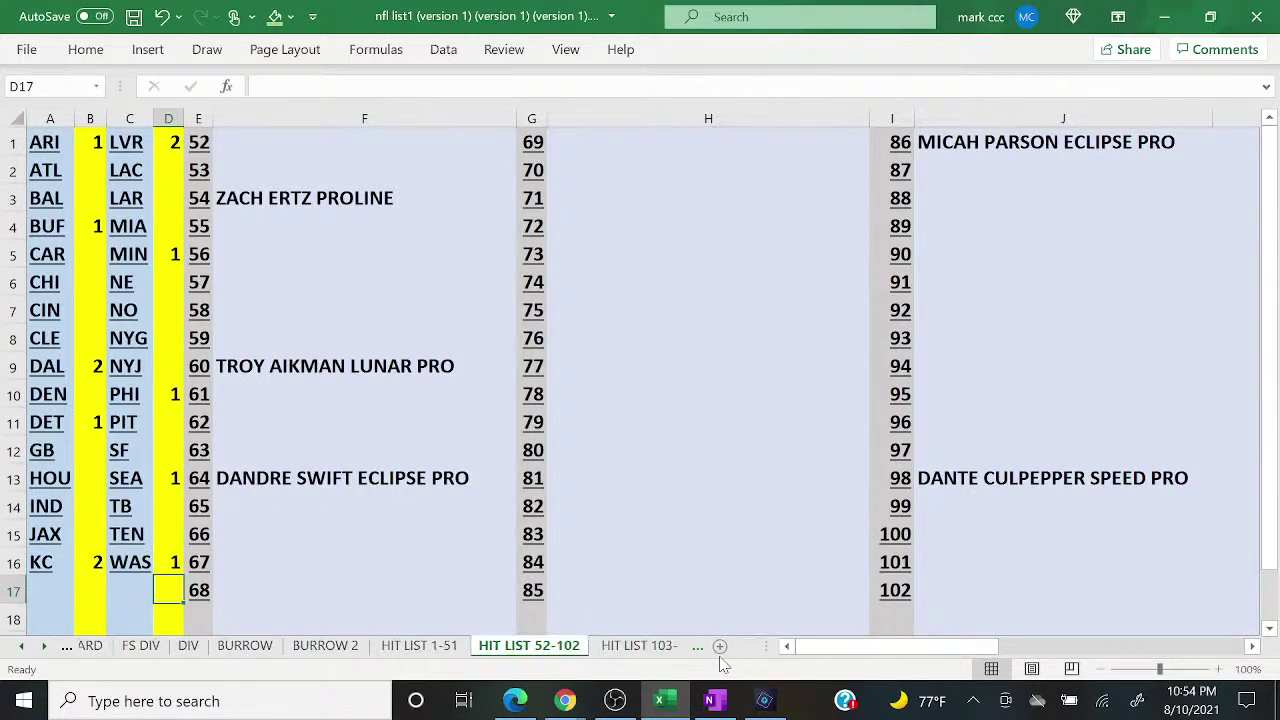
pyautogui.click(174, 143)
pyautogui.write('2')
pyautogui.press('Return')
pyautogui.press('Down')
pyautogui.press('Down')
pyautogui.press('Down')
pyautogui.press('Down')
pyautogui.press('Down')
pyautogui.press('Down')
pyautogui.press('Down')
pyautogui.press('Down')
pyautogui.press('Down')
pyautogui.press('Down')
pyautogui.press('Down')
pyautogui.press('Down')
pyautogui.press('Down')
pyautogui.press('Down')
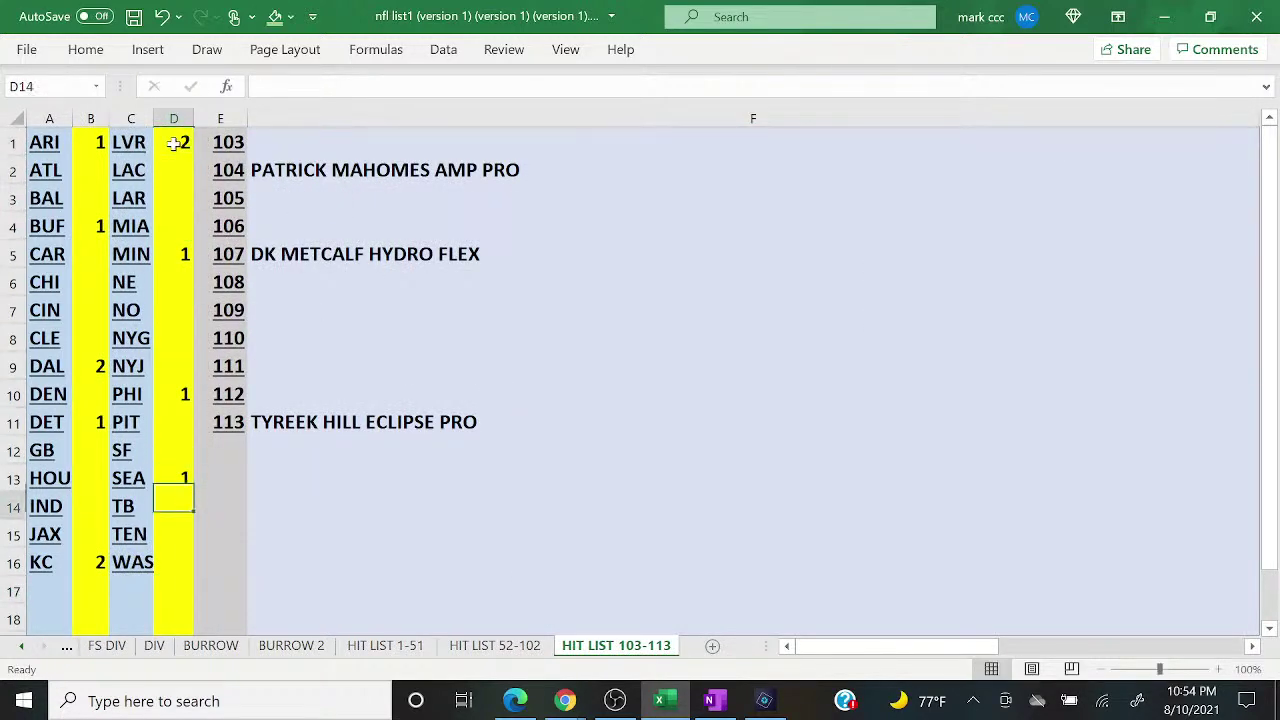
pyautogui.write('1')
pyautogui.press('Return')
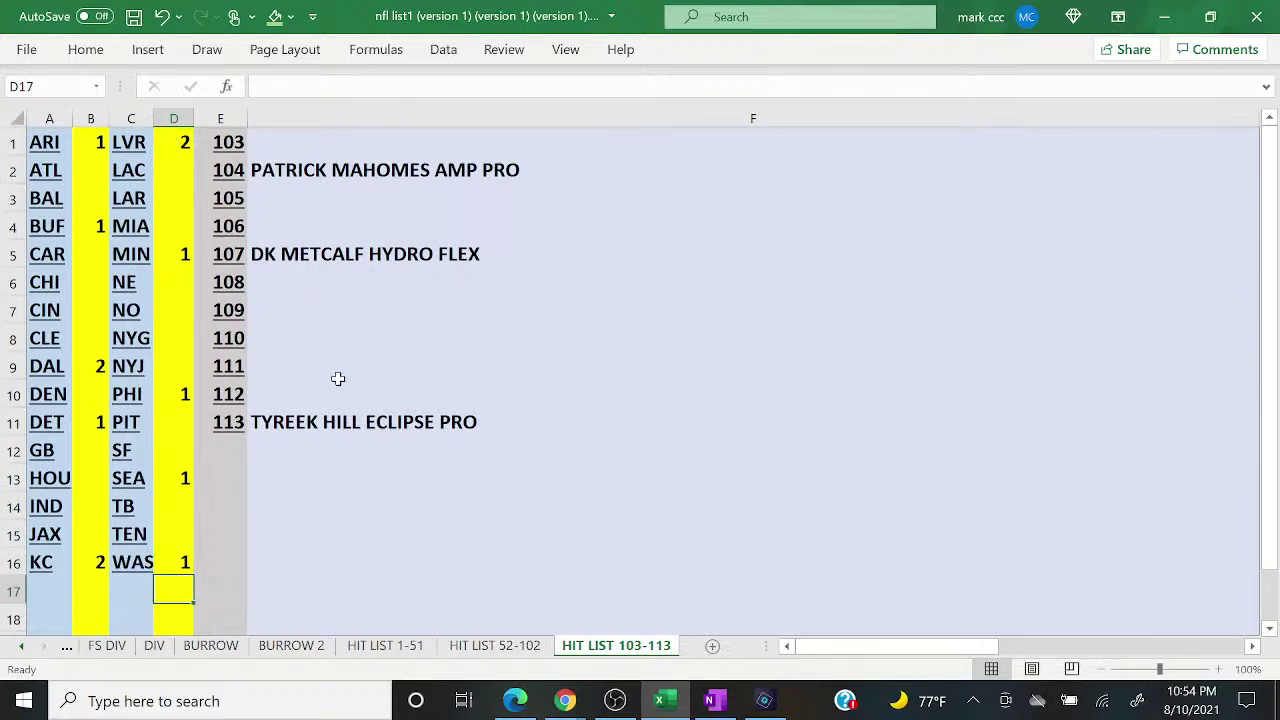
# Step: Enter SEBASTIAN JANIKOWSKI SPEED PRO as hit 109 on HIT LIST 103-113
pyautogui.click(285, 284)
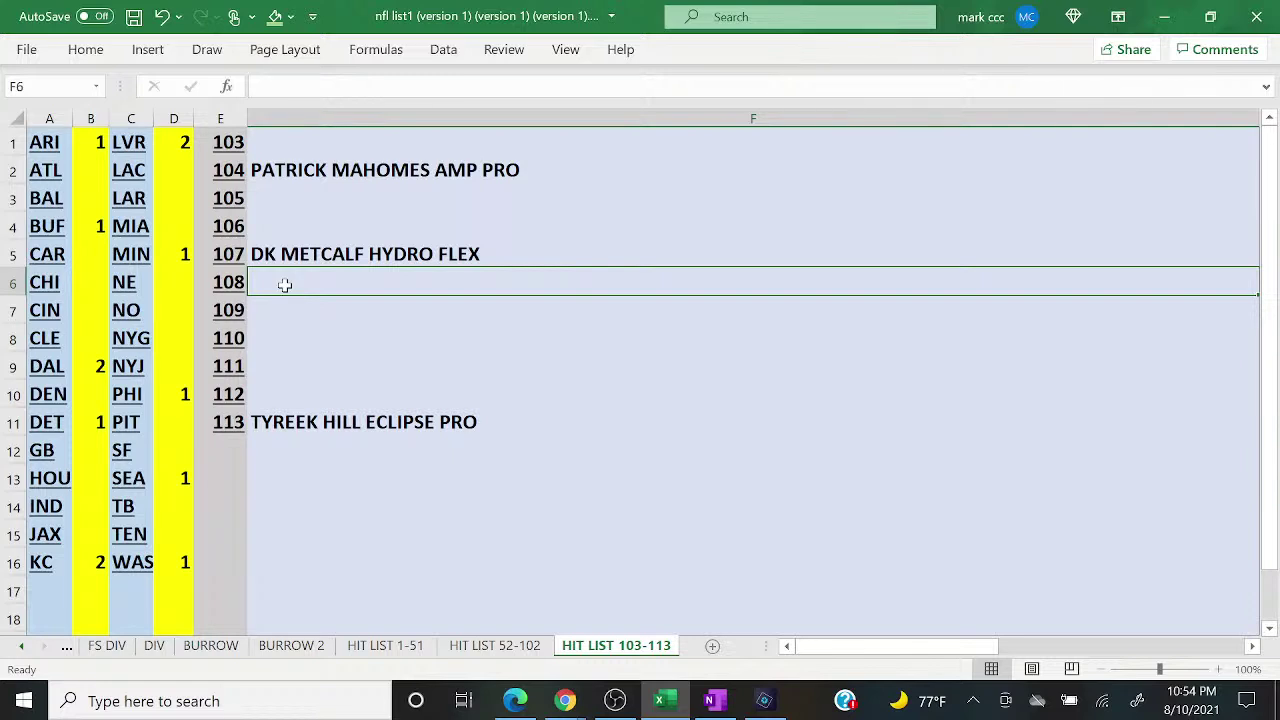
pyautogui.press('Return')
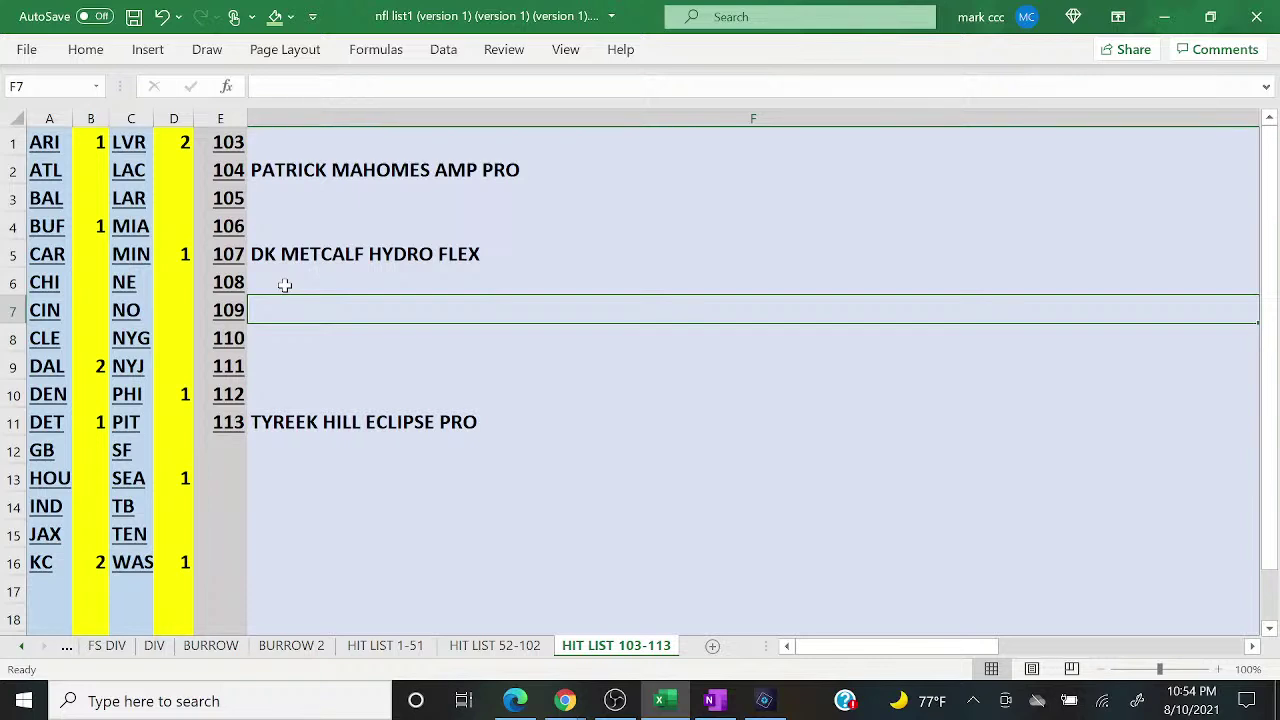
pyautogui.write('SE')
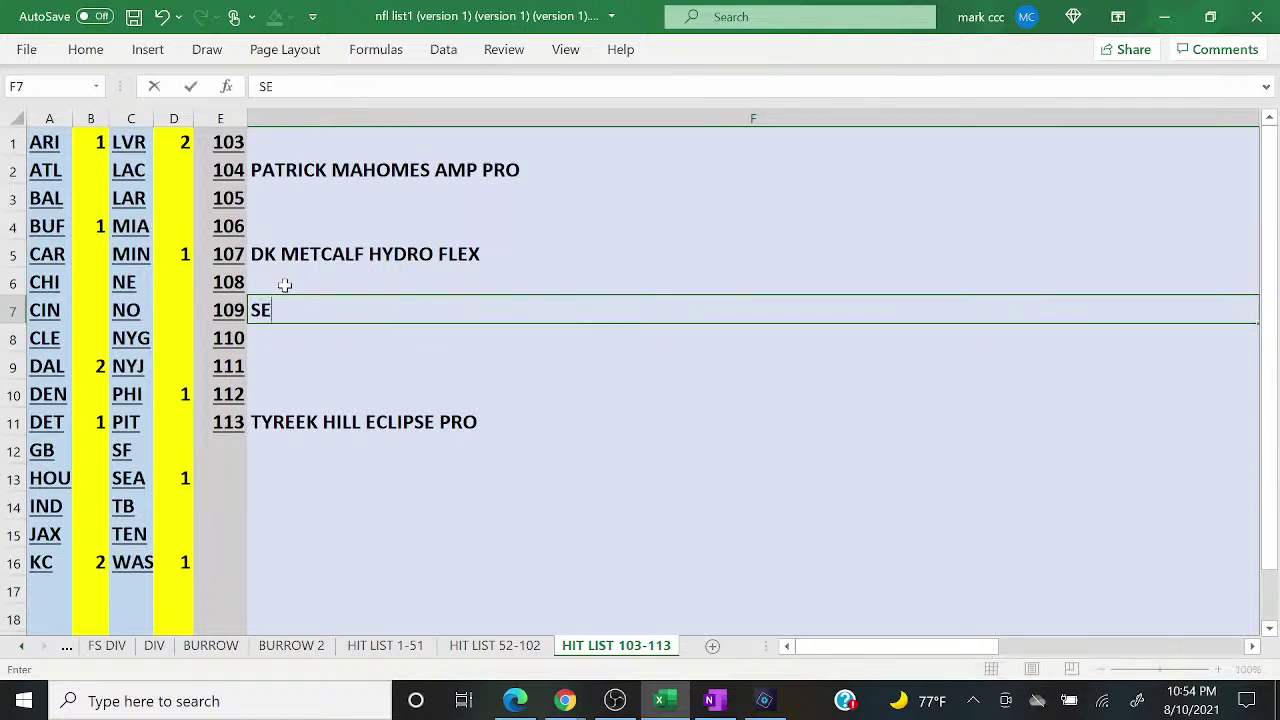
pyautogui.write('BASTIAN ')
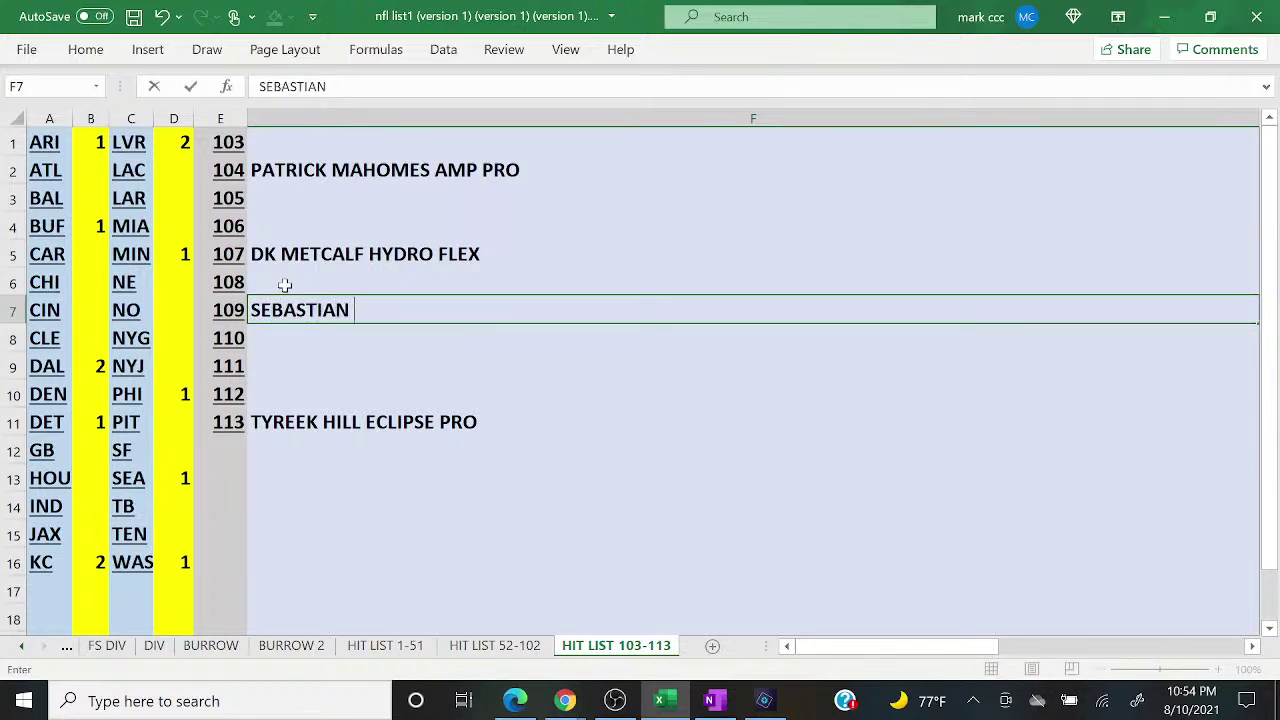
pyautogui.write('JANIKOWSKI S')
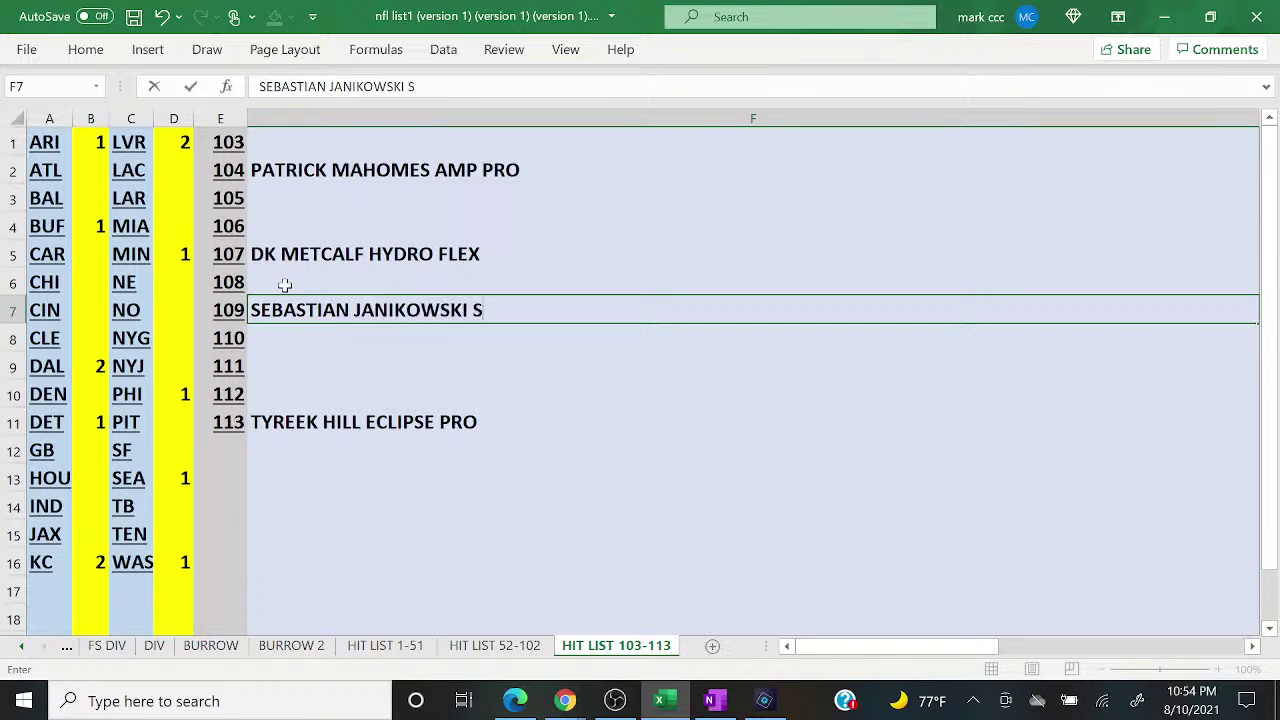
pyautogui.write('PEED PRO')
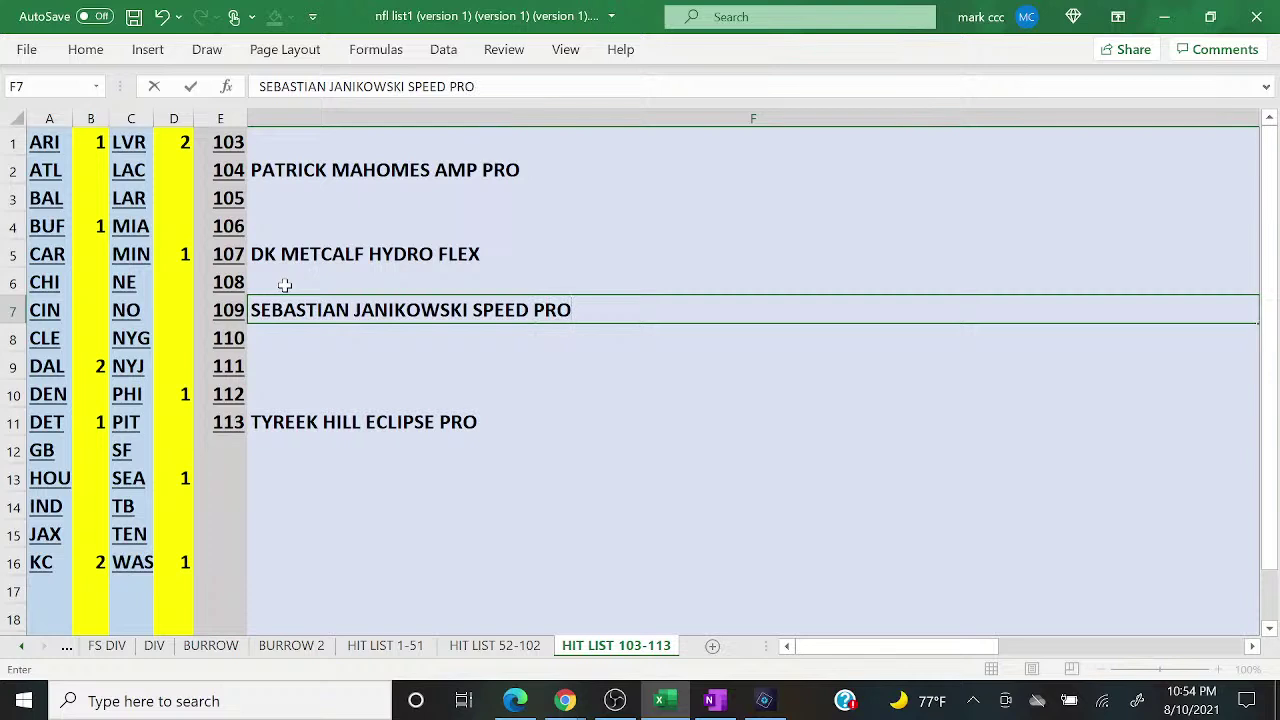
pyautogui.click(285, 286)
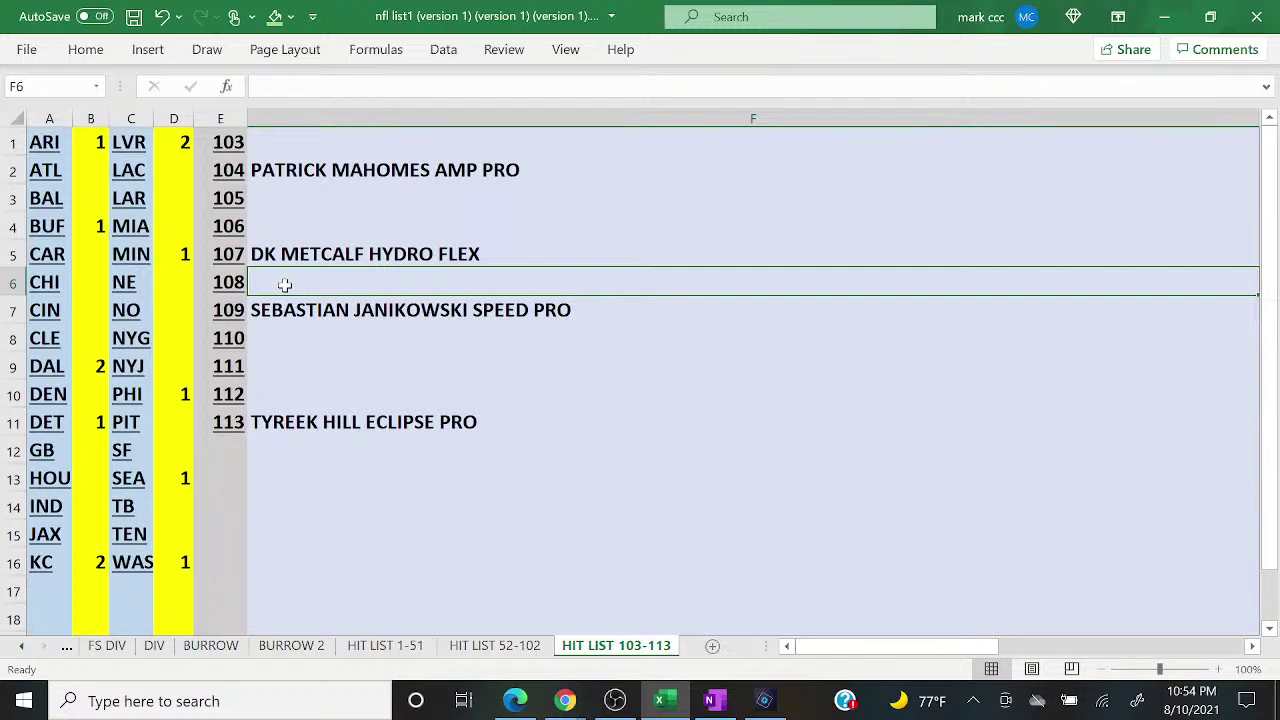
# Step: Enter JOE THIESMANN CAMO as hit 108, then return to the FULL SIZE sheet
pyautogui.write('JOE TH')
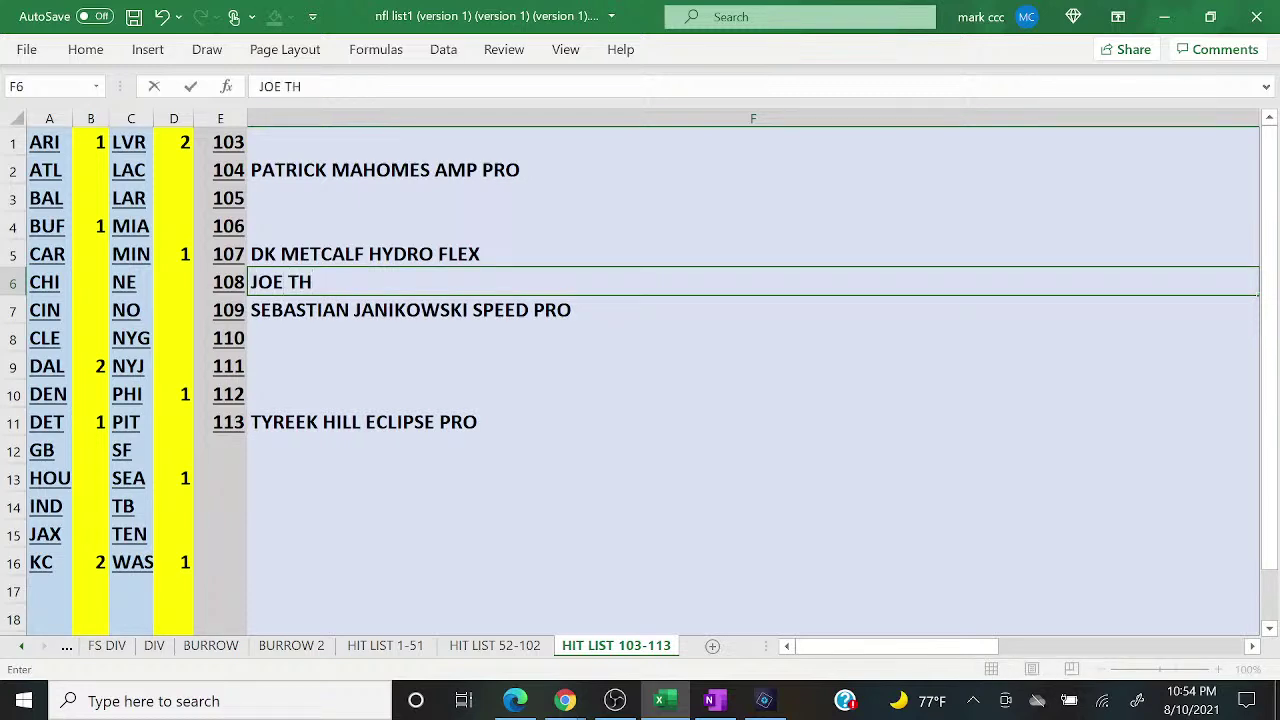
pyautogui.write('IESMANN CA')
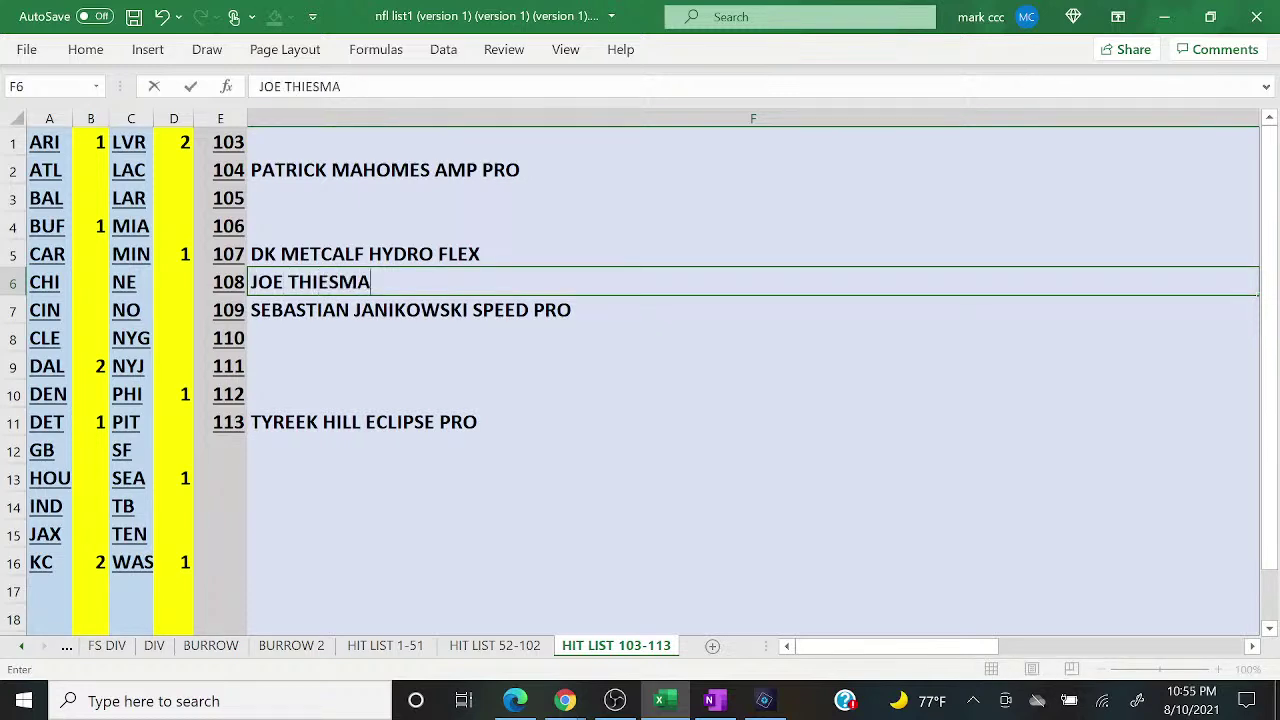
pyautogui.press('BackSpace')
pyautogui.write('CAMO')
pyautogui.press('Return')
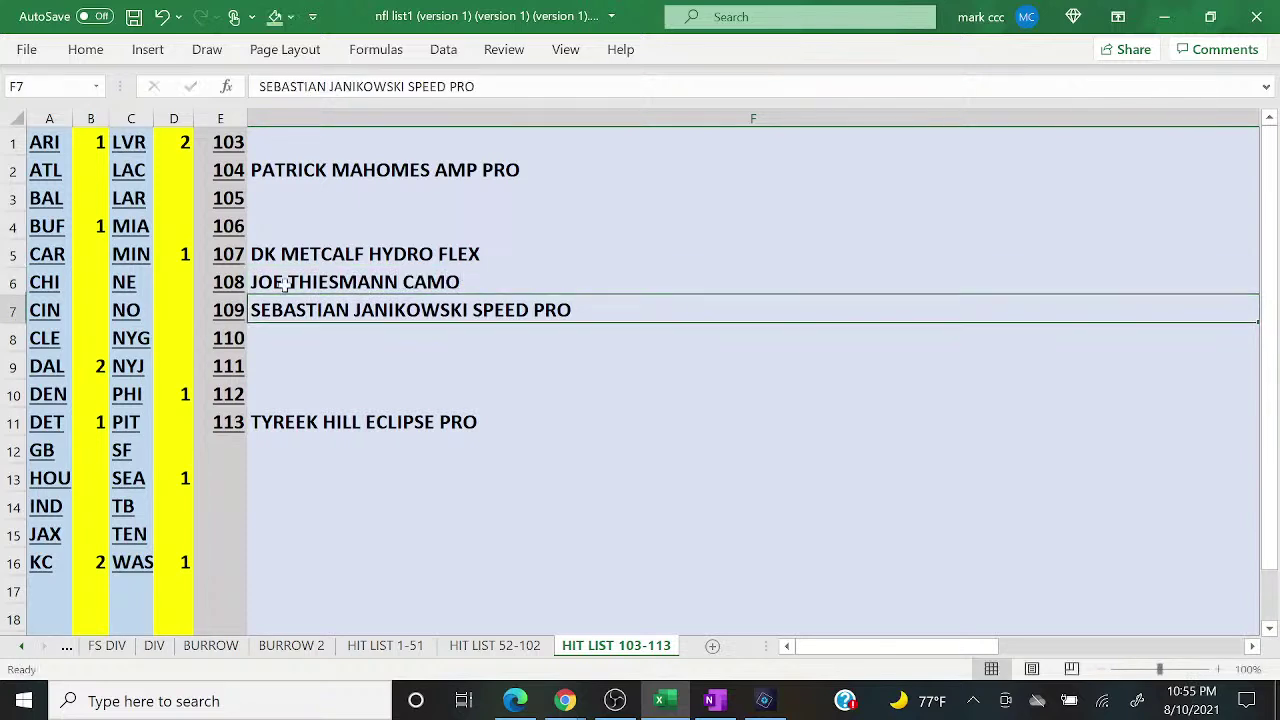
pyautogui.click(68, 648)
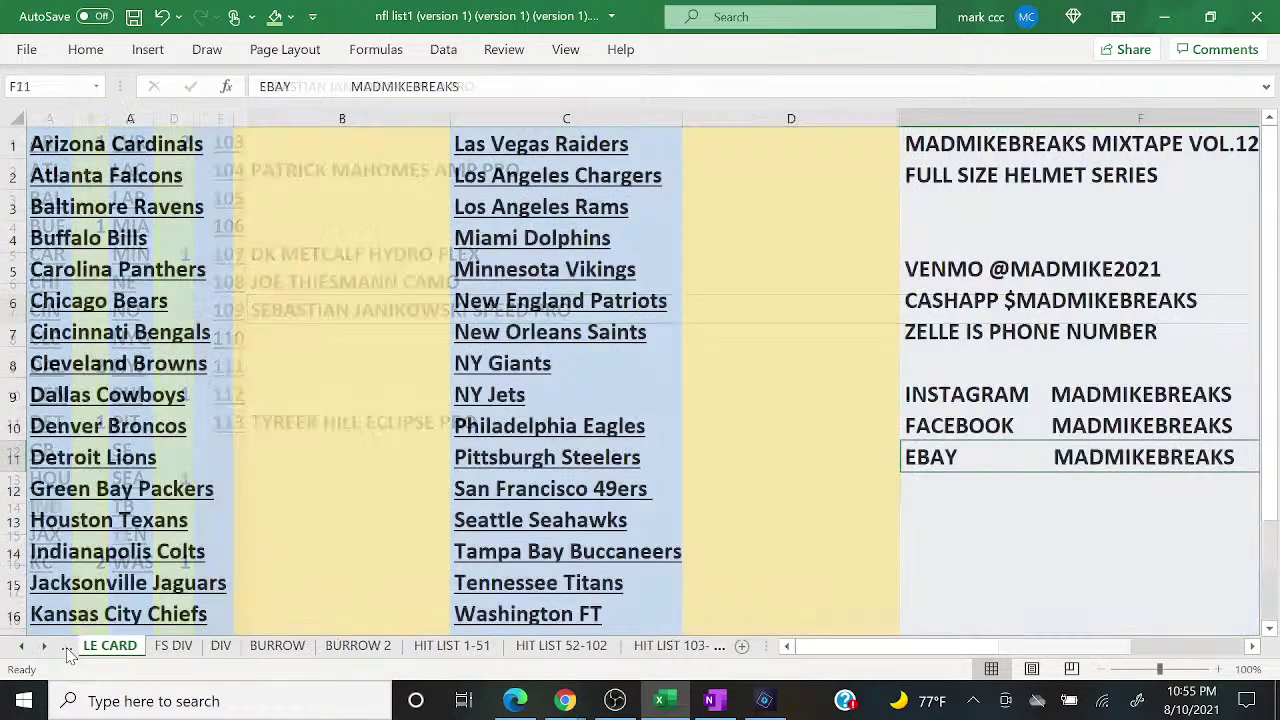
pyautogui.click(68, 648)
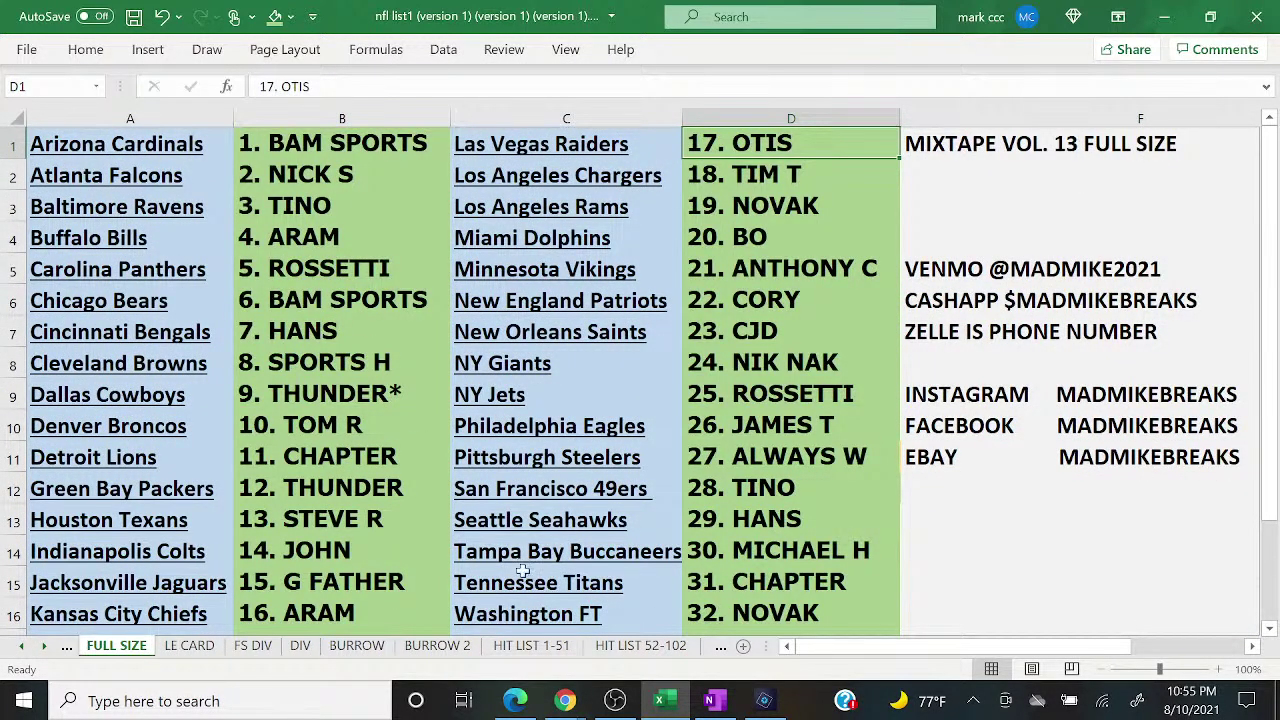
# Step: Open the YouTube live chat popout, jump to the newest messages, and show the held message
pyautogui.moveTo(566, 703)
pyautogui.click(655, 637)
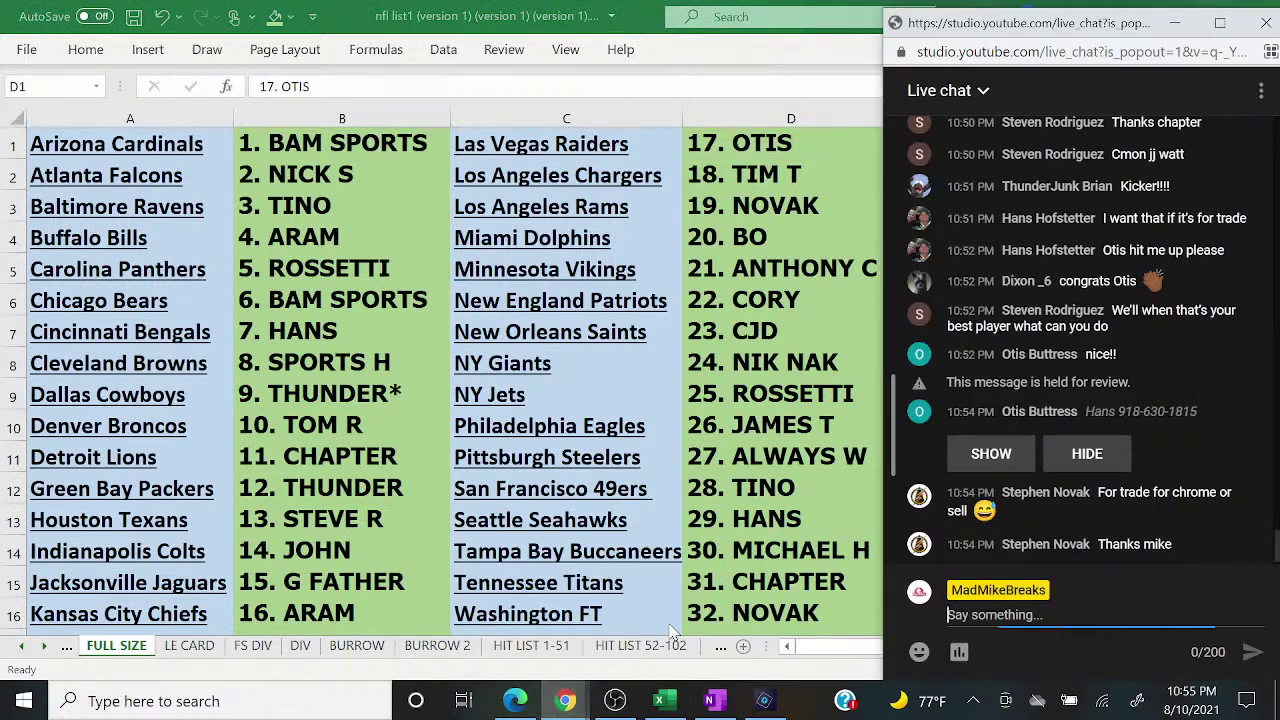
pyautogui.scroll(3, 1086, 540)
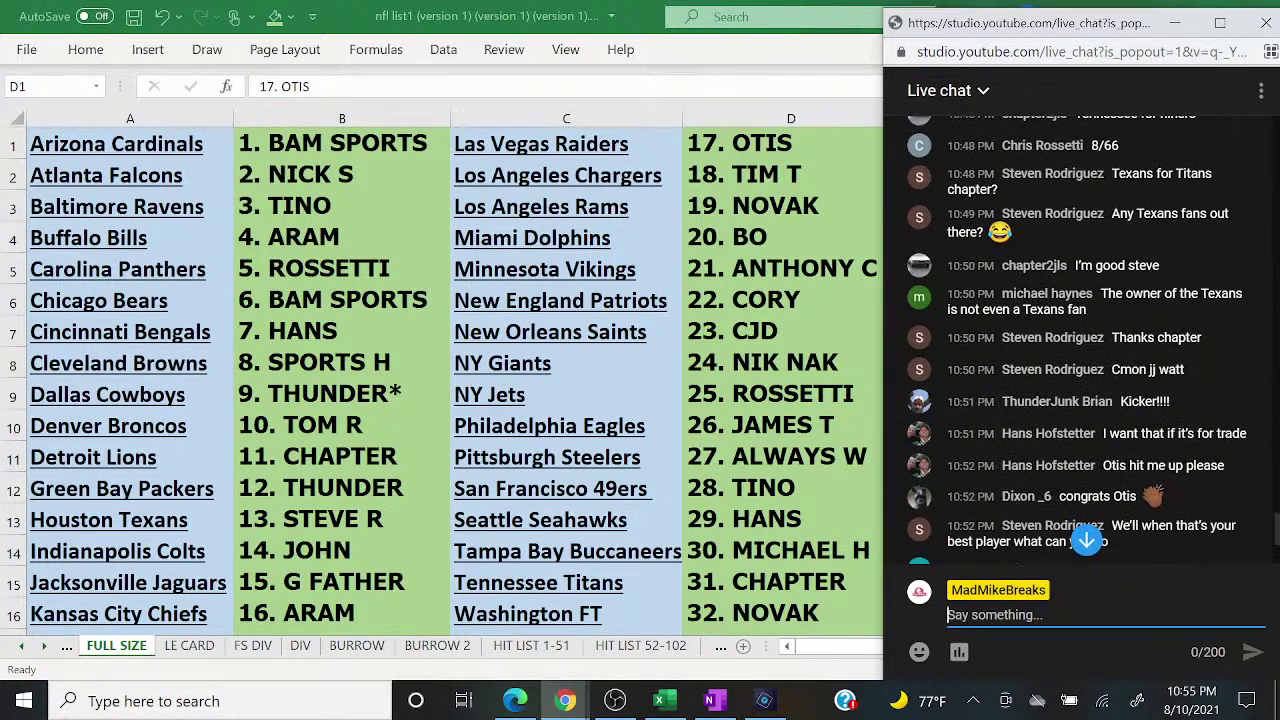
pyautogui.click(1086, 540)
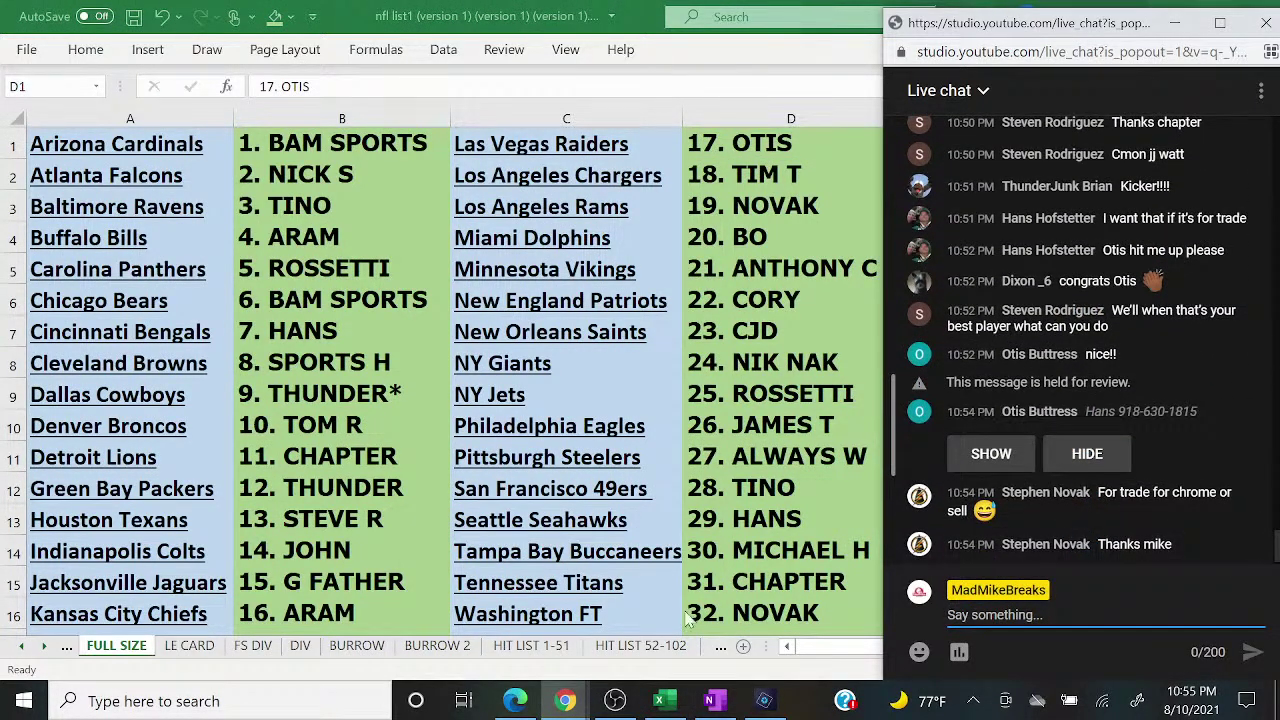
pyautogui.click(980, 455)
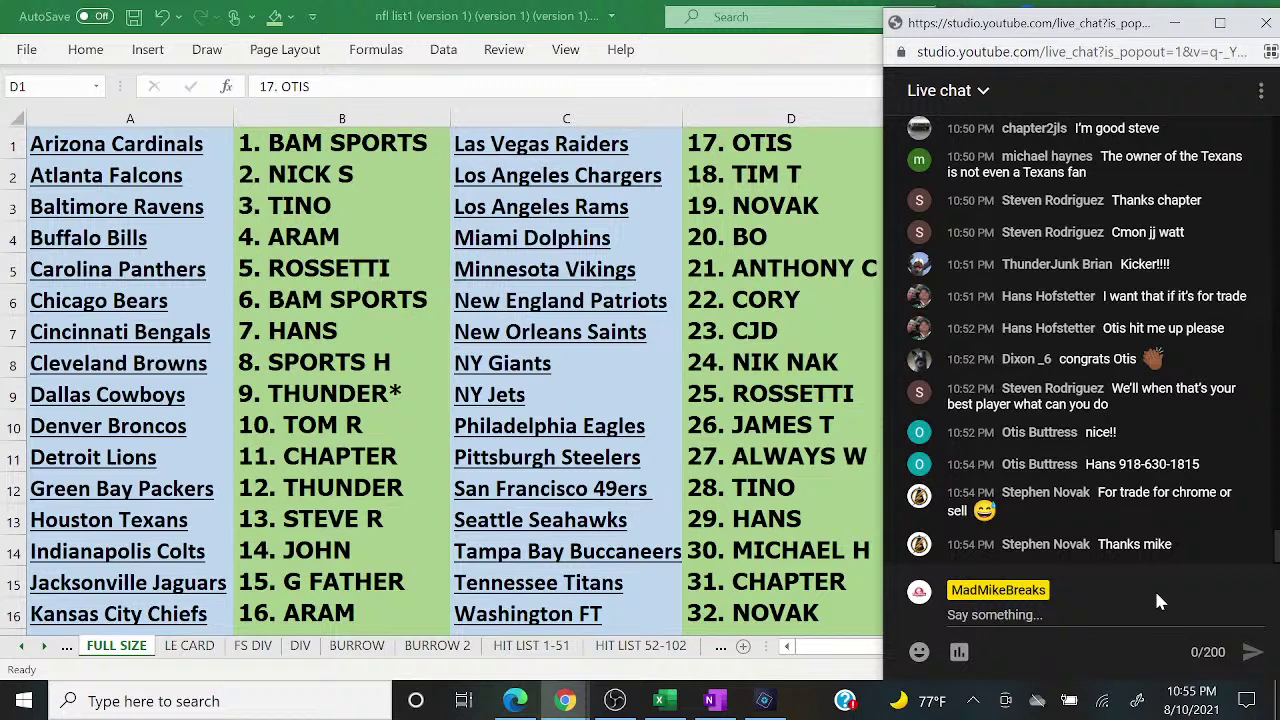
# Step: Clear the buyer names from columns B and D with Clear Contents
pyautogui.click(295, 110)
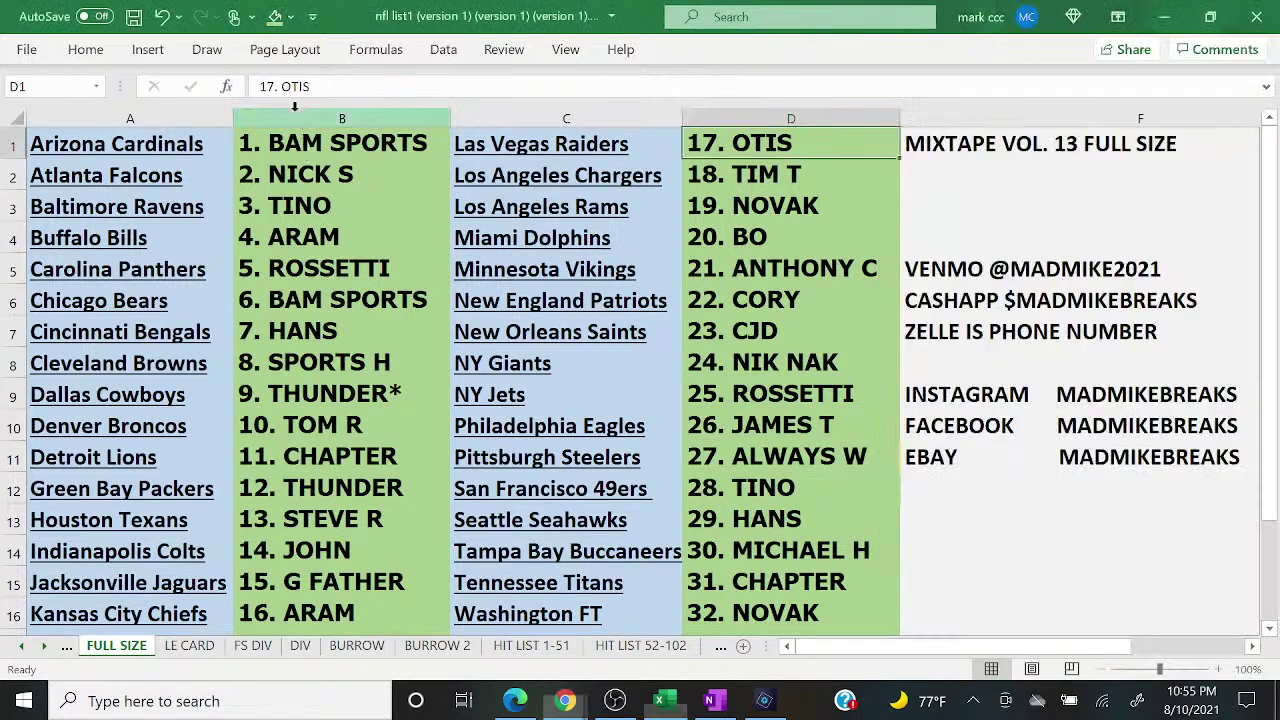
pyautogui.rightClick(295, 107)
pyautogui.click(383, 340)
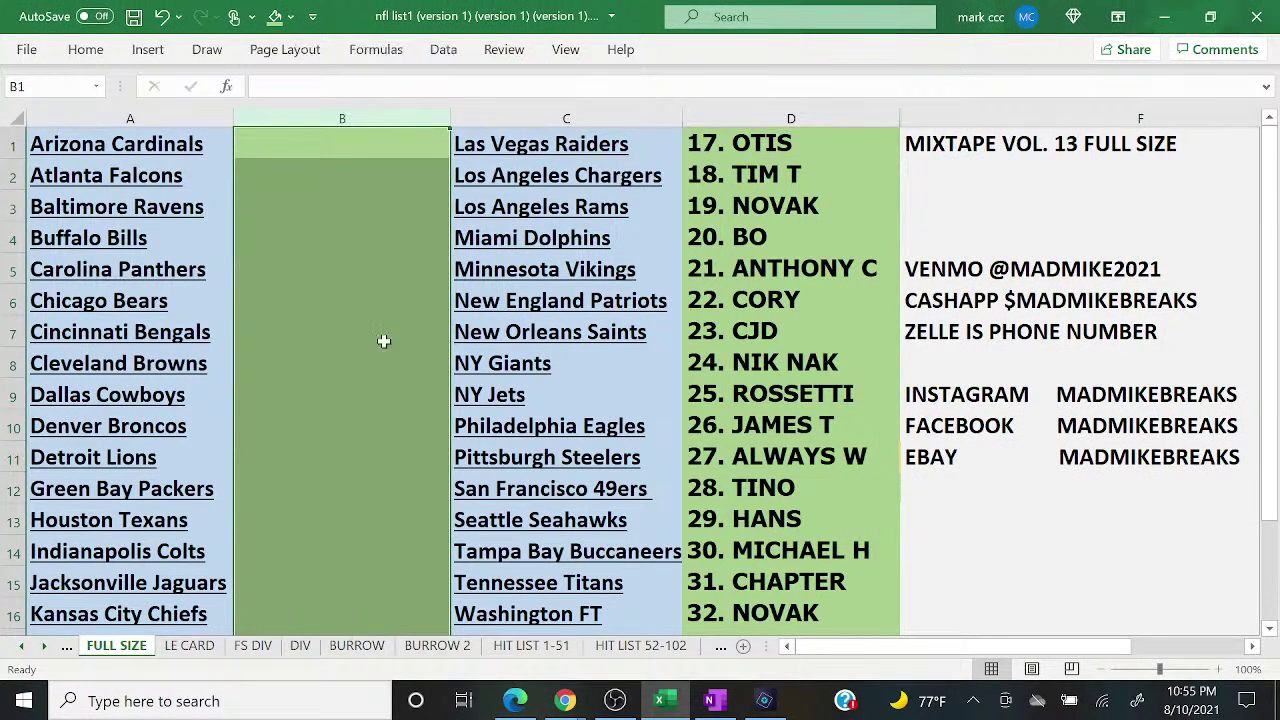
pyautogui.click(755, 118)
pyautogui.rightClick(752, 120)
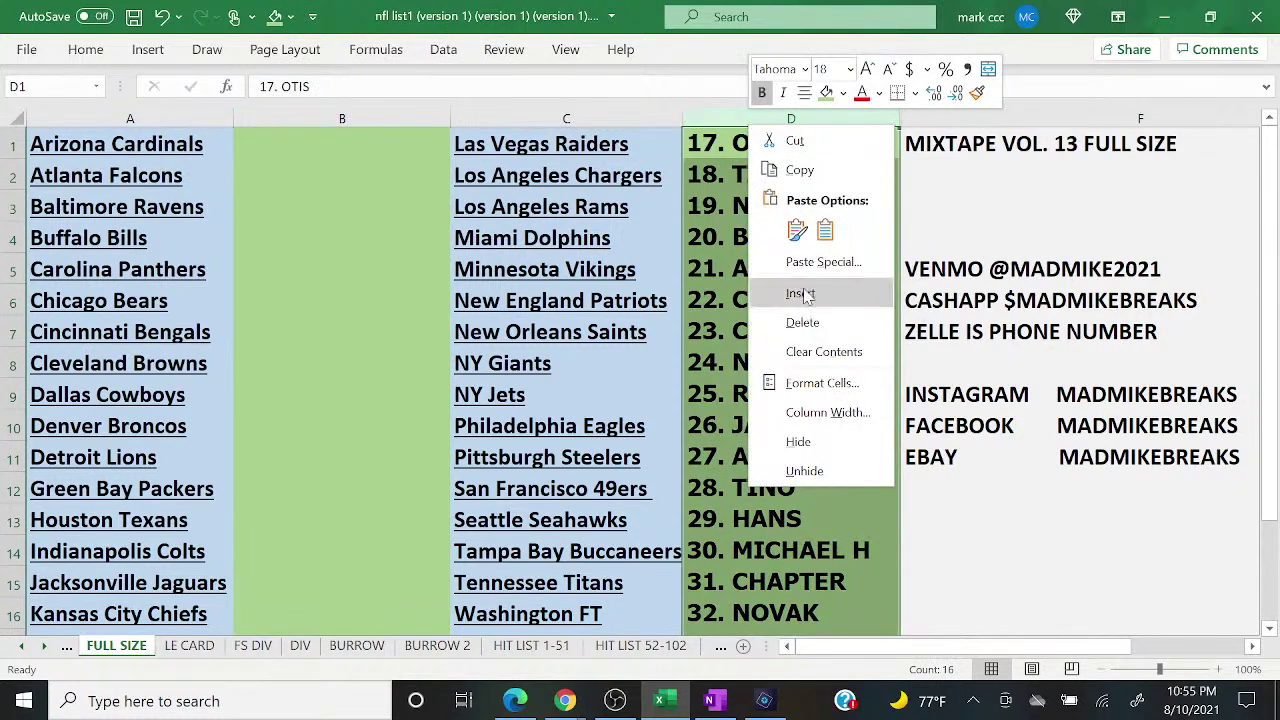
pyautogui.click(818, 352)
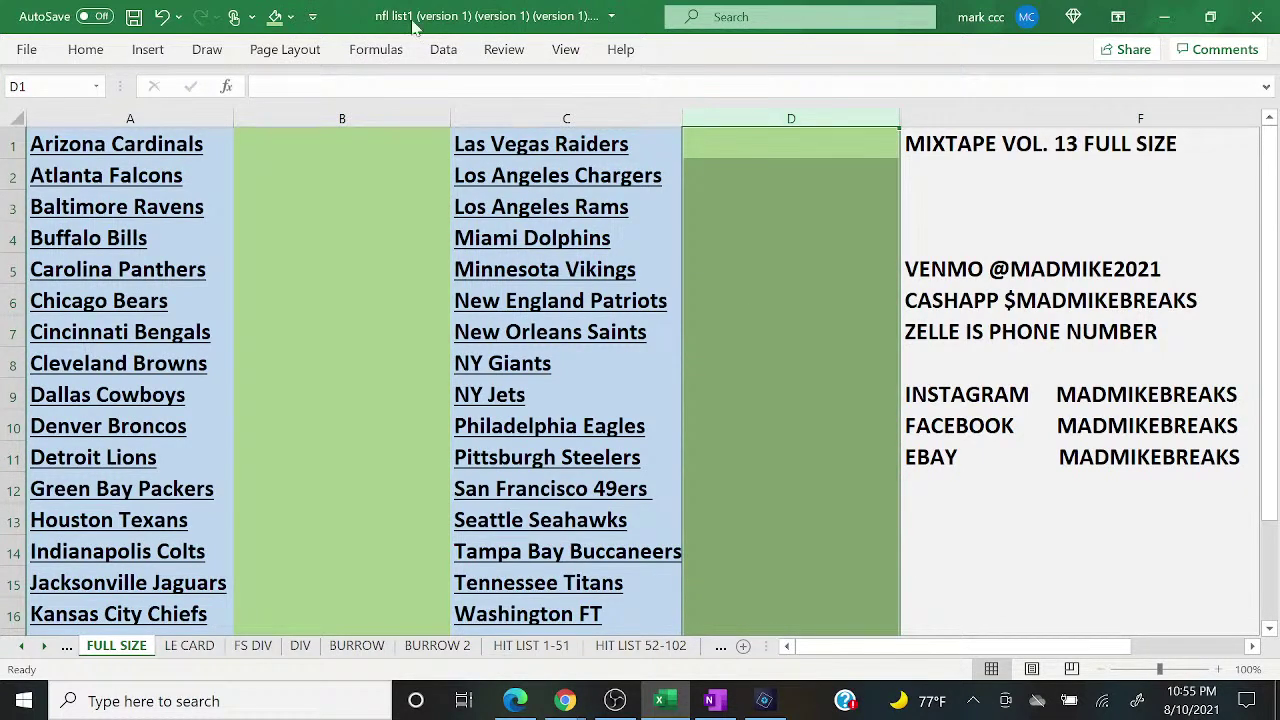
# Step: Give columns D and B a light gold fill colour
pyautogui.click(289, 16)
pyautogui.click(391, 105)
pyautogui.click(378, 118)
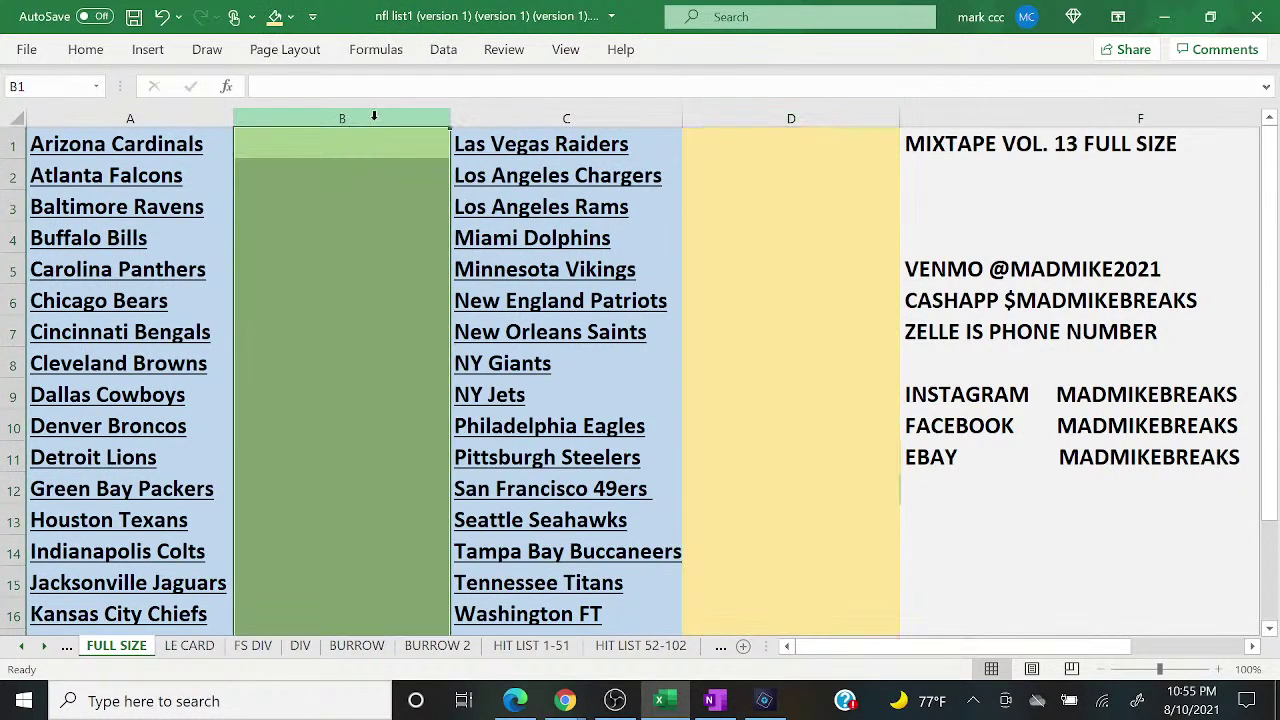
pyautogui.click(271, 17)
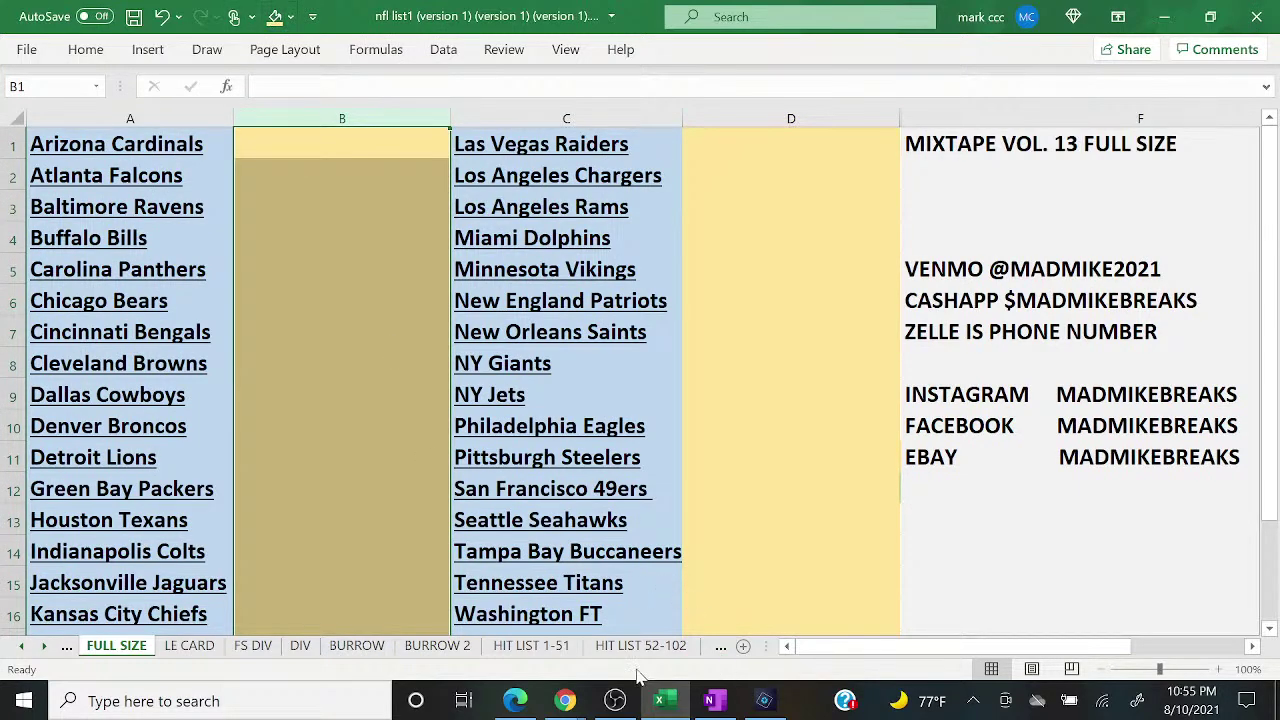
# Step: Switch the stream to the camera-and-chat scene in the streaming software
pyautogui.click(615, 701)
pyautogui.click(240, 438)
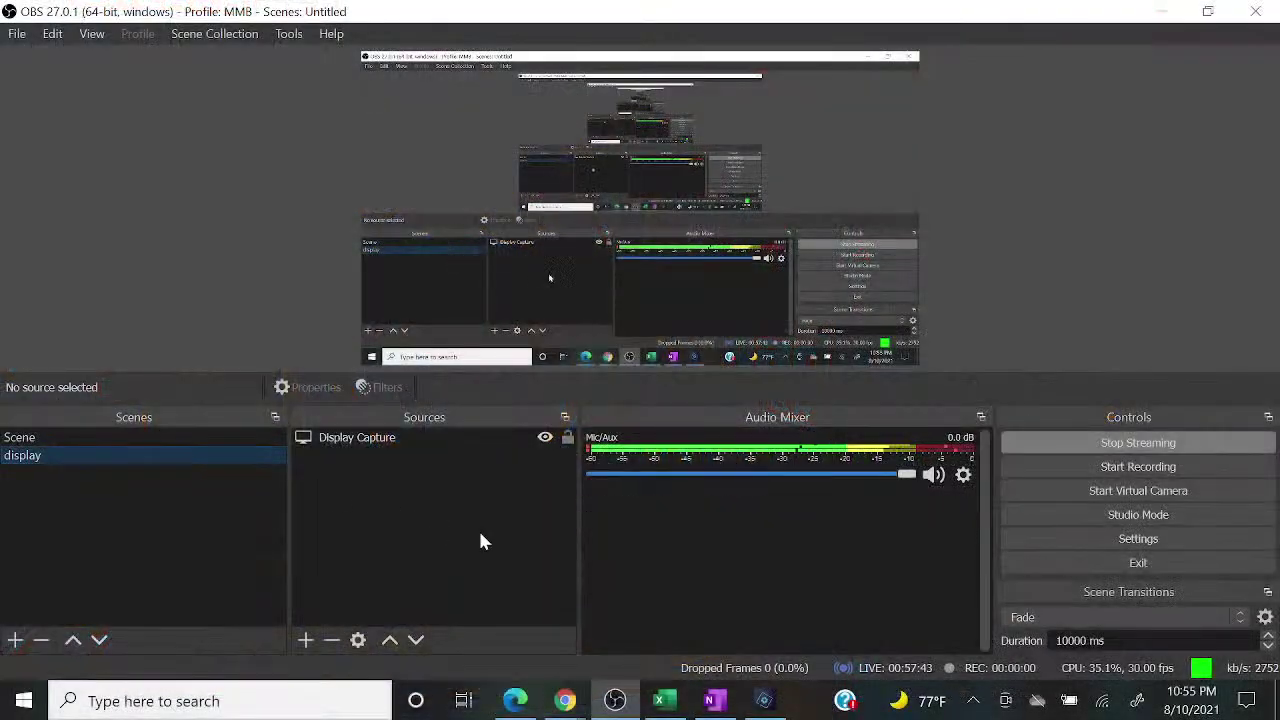
pyautogui.click(664, 703)
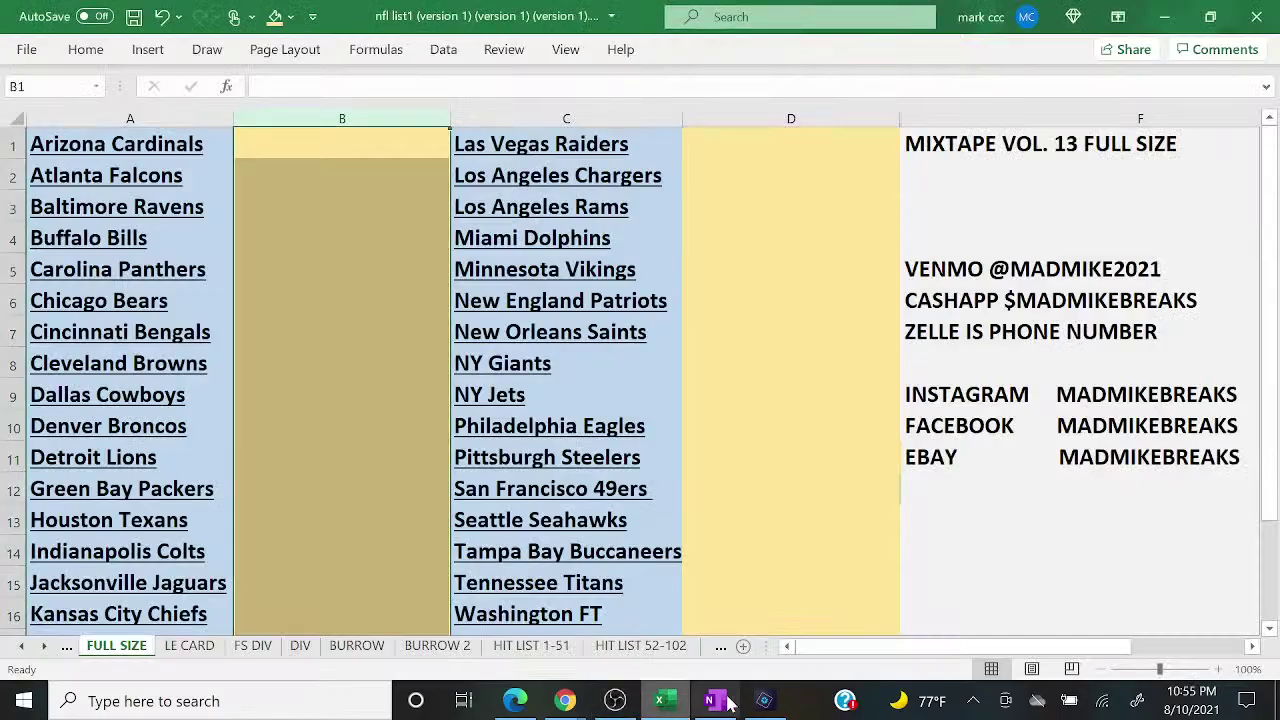
pyautogui.click(764, 700)
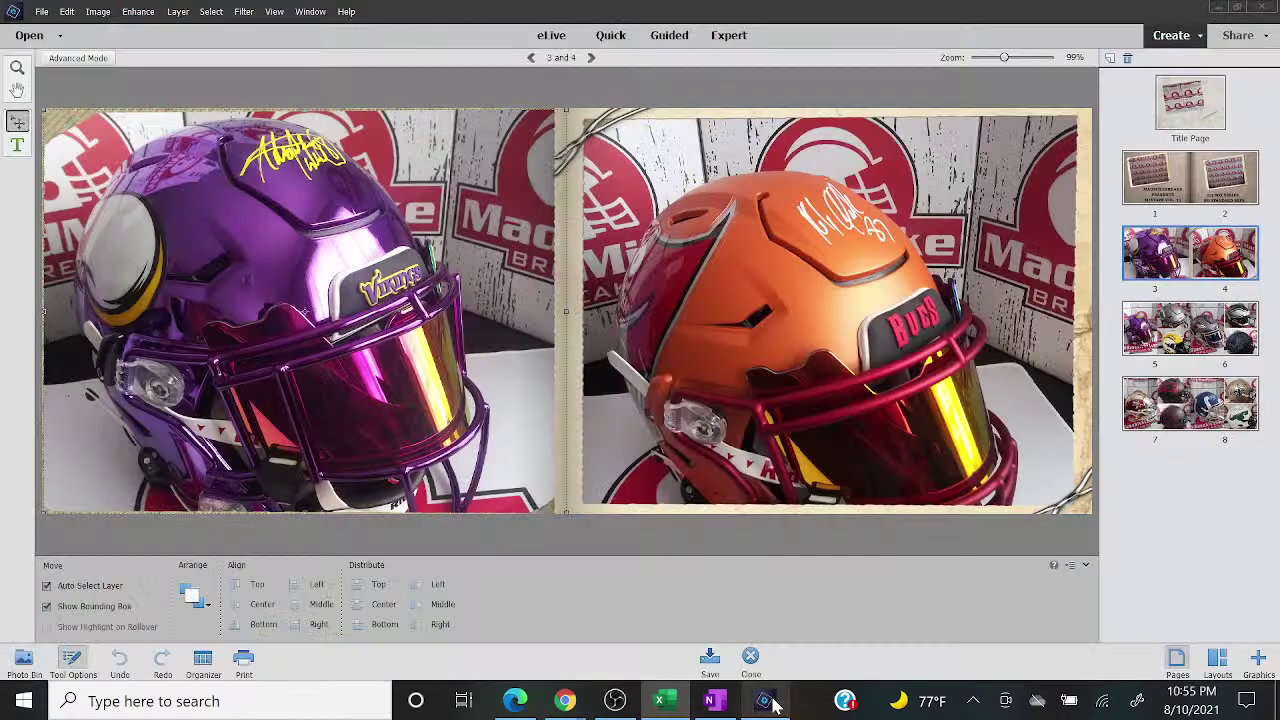
# Step: Page the helmet photo book from pages 5–6 to pages 7–8
pyautogui.click(1138, 343)
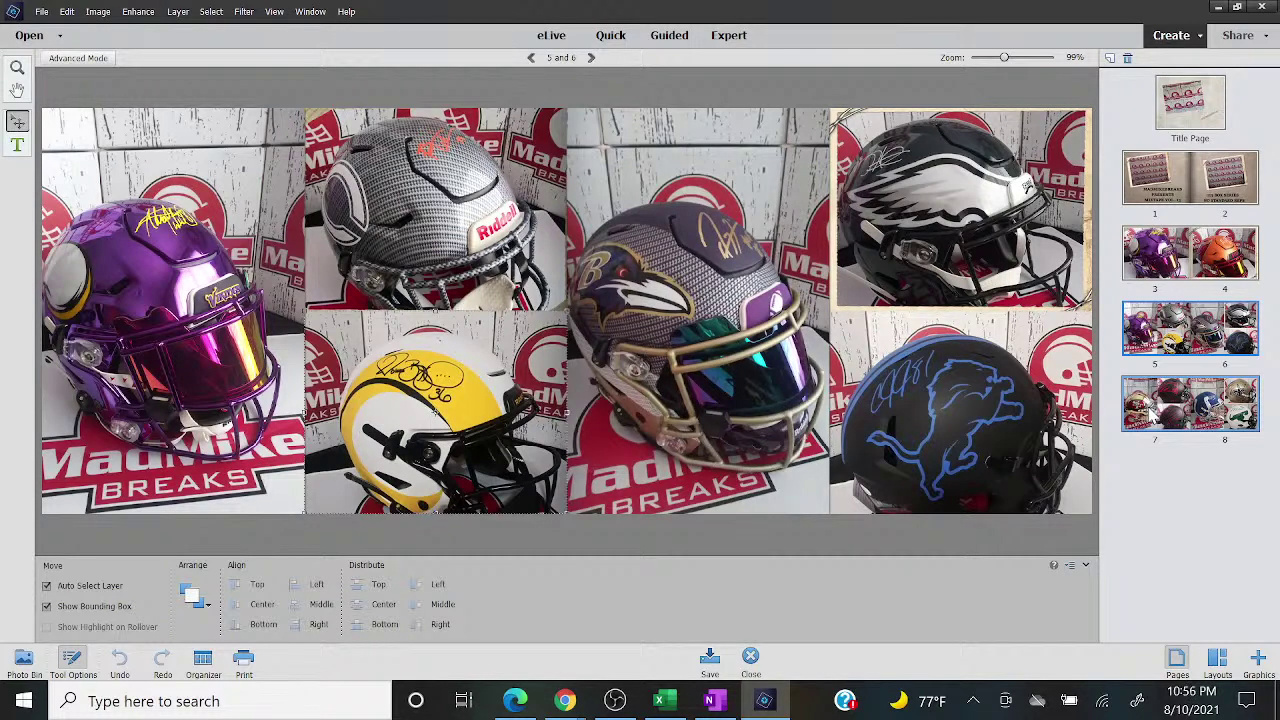
pyautogui.click(1152, 408)
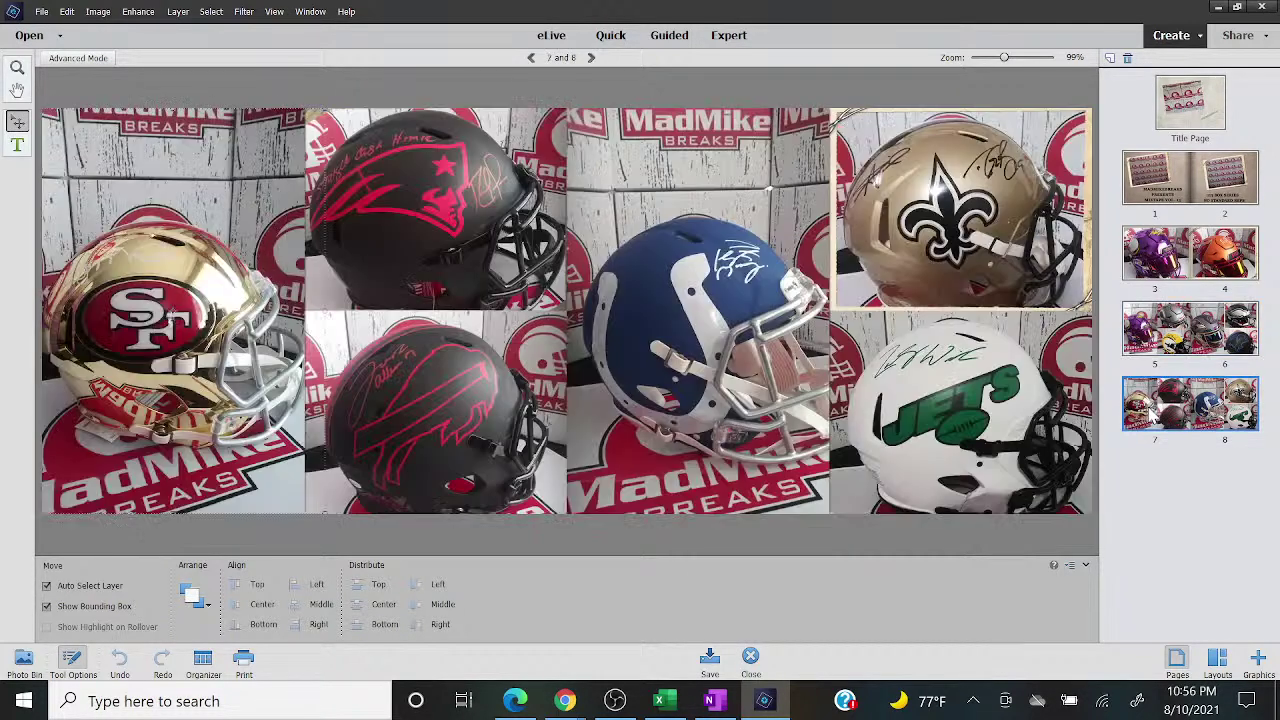
pyautogui.moveTo(660, 705)
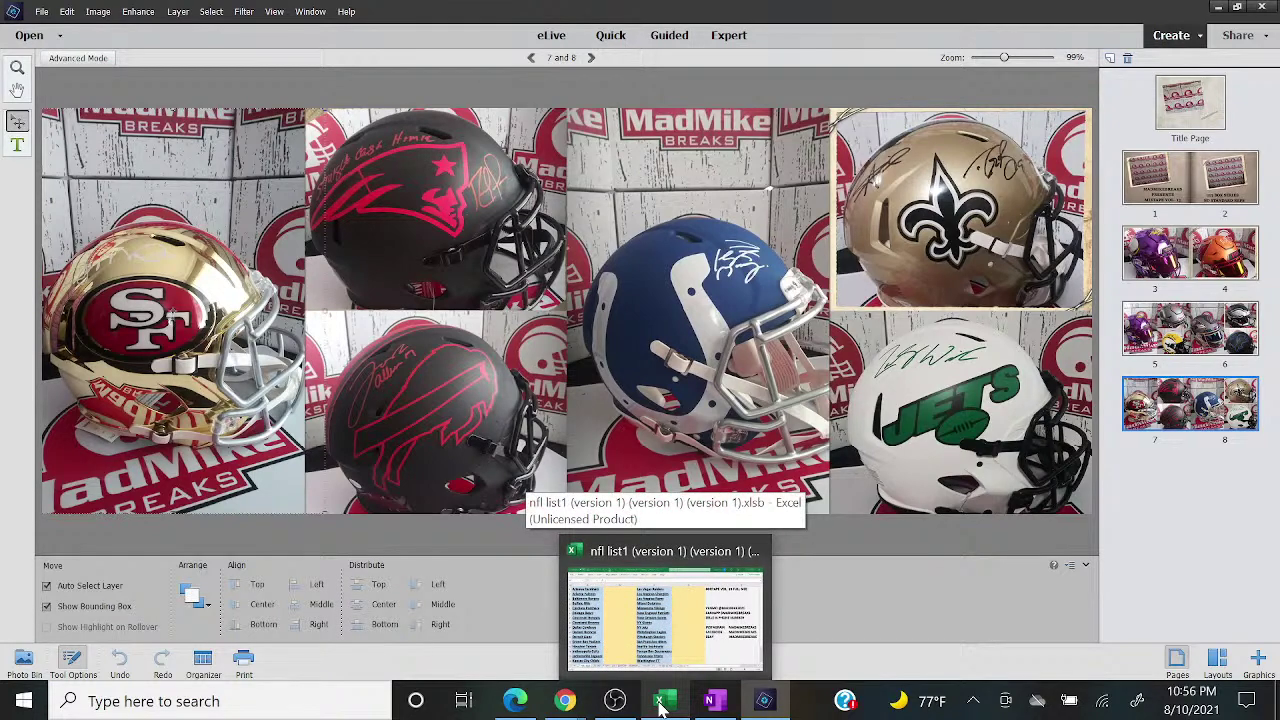
pyautogui.click(660, 705)
# Step: After checking the live chat, enter the buyer's name in D5 beside the Minnesota Vikings
pyautogui.moveTo(572, 703)
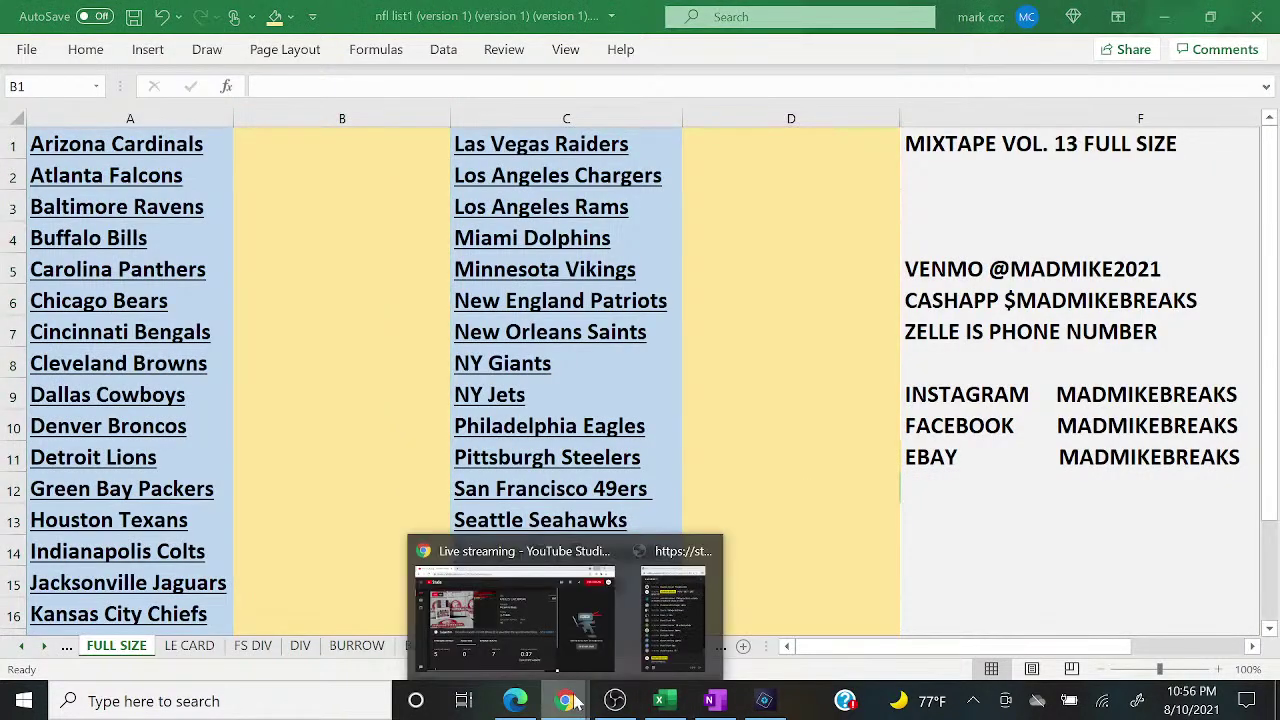
pyautogui.click(674, 628)
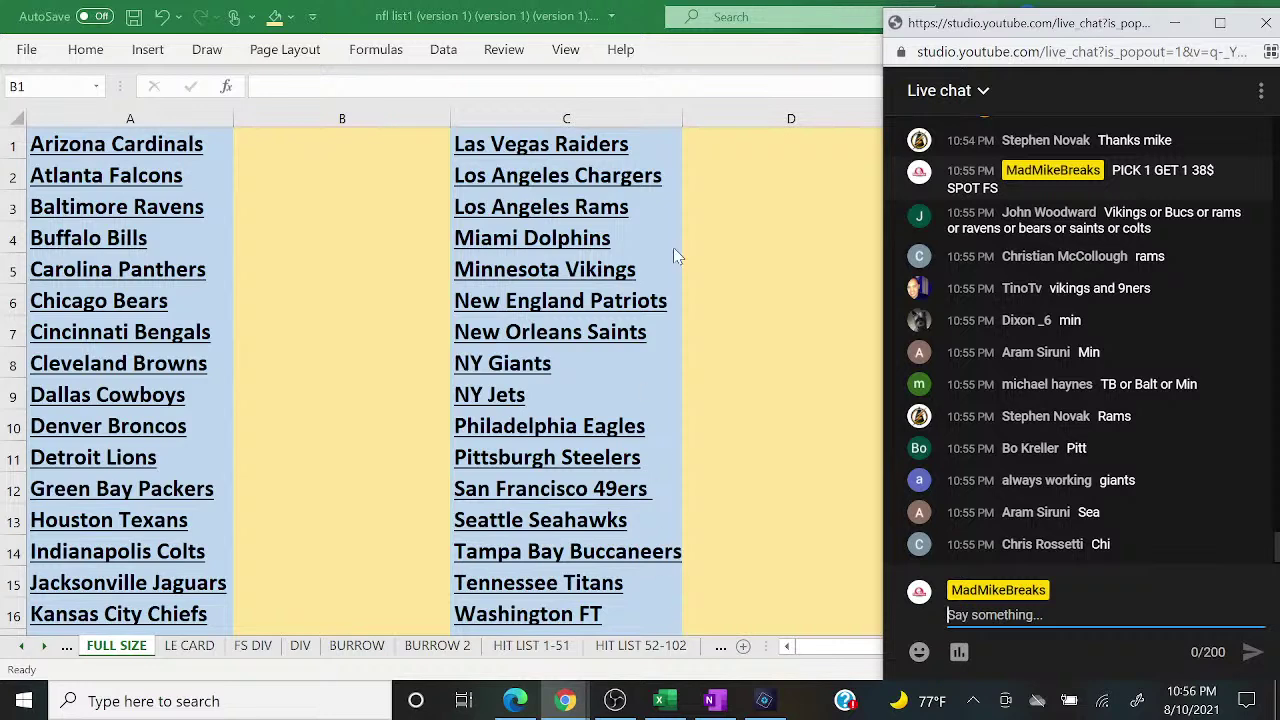
pyautogui.click(743, 225)
pyautogui.press('Down')
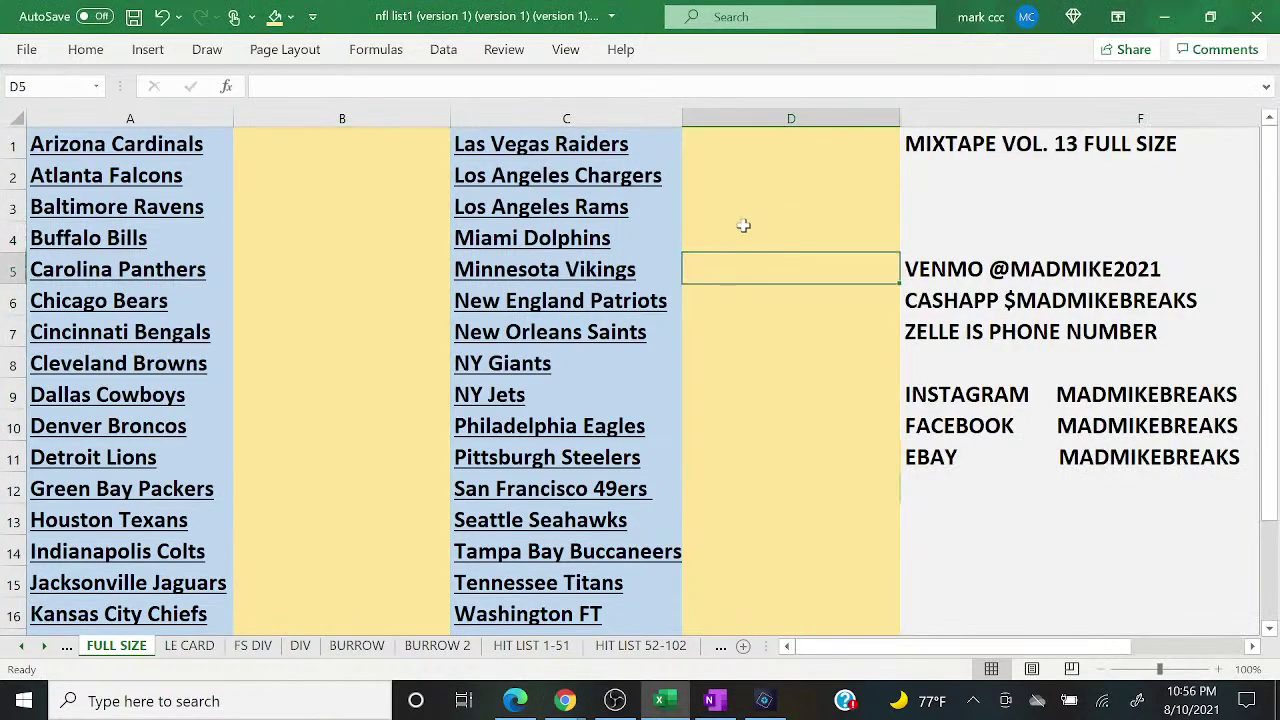
pyautogui.write('JOHN')
pyautogui.press('Return')
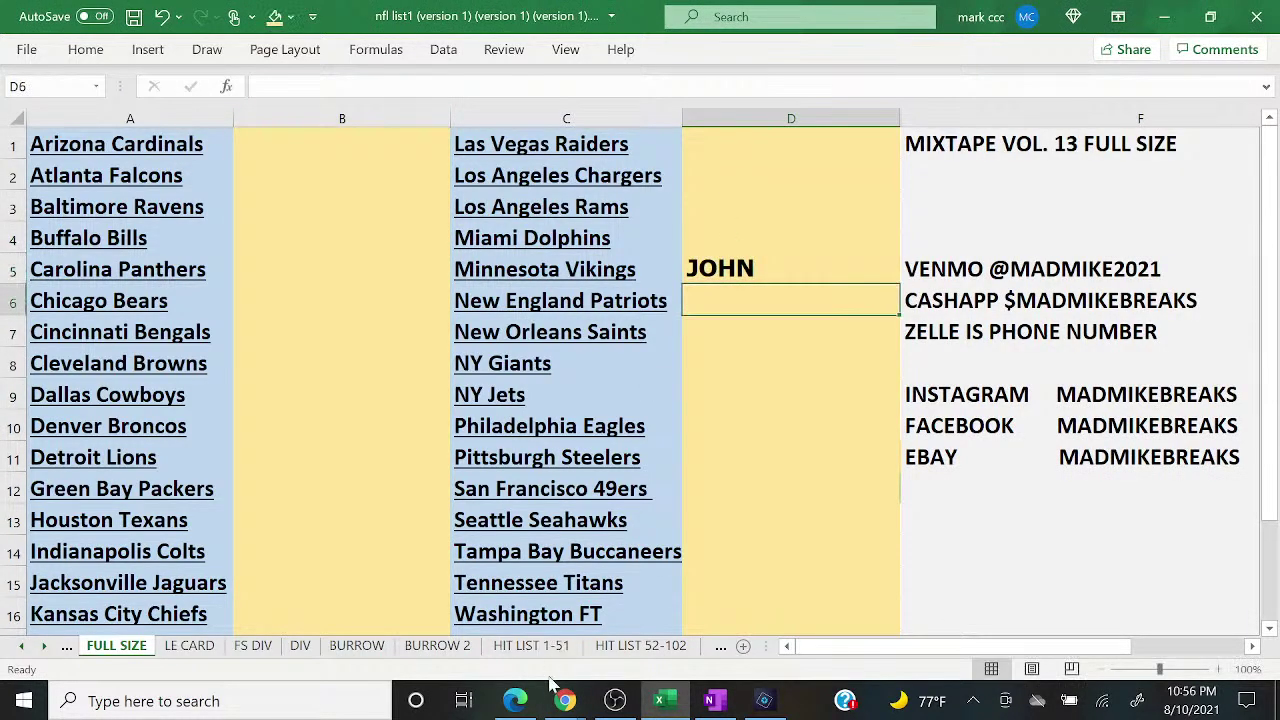
# Step: Enter and correct the buyer's name in D3 beside the Los Angeles Rams
pyautogui.moveTo(563, 700)
pyautogui.click(684, 615)
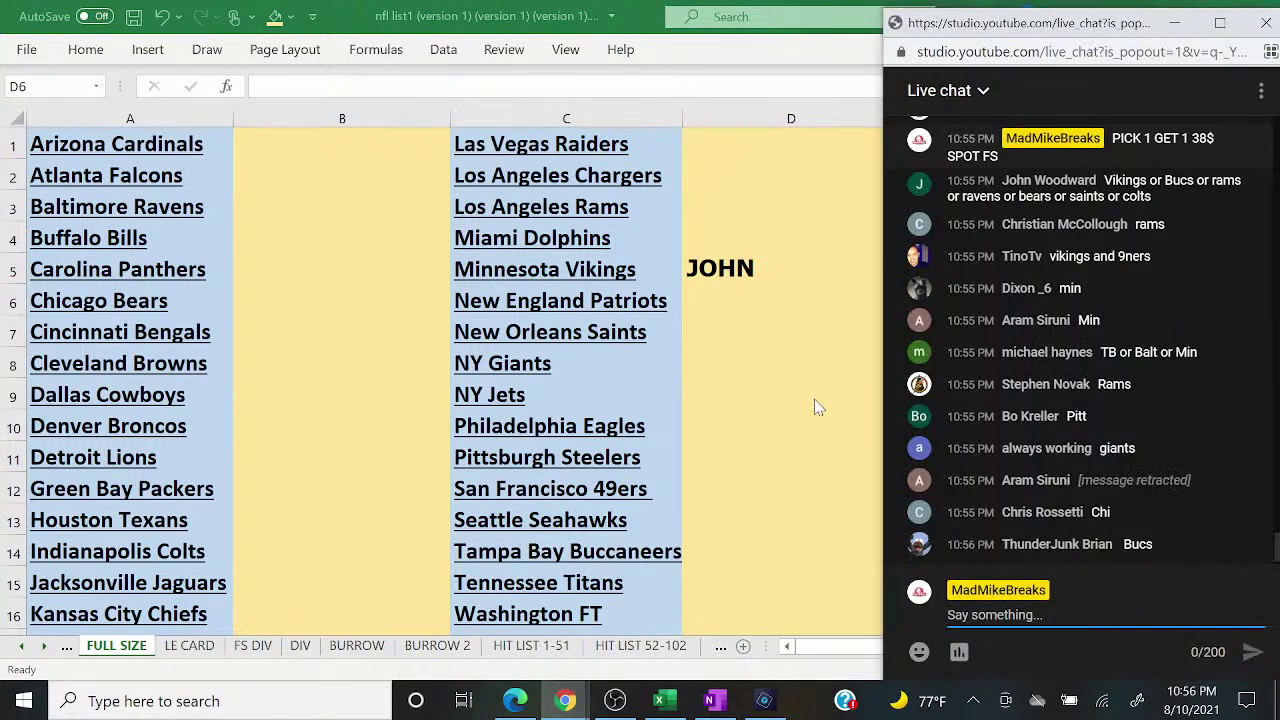
pyautogui.click(773, 203)
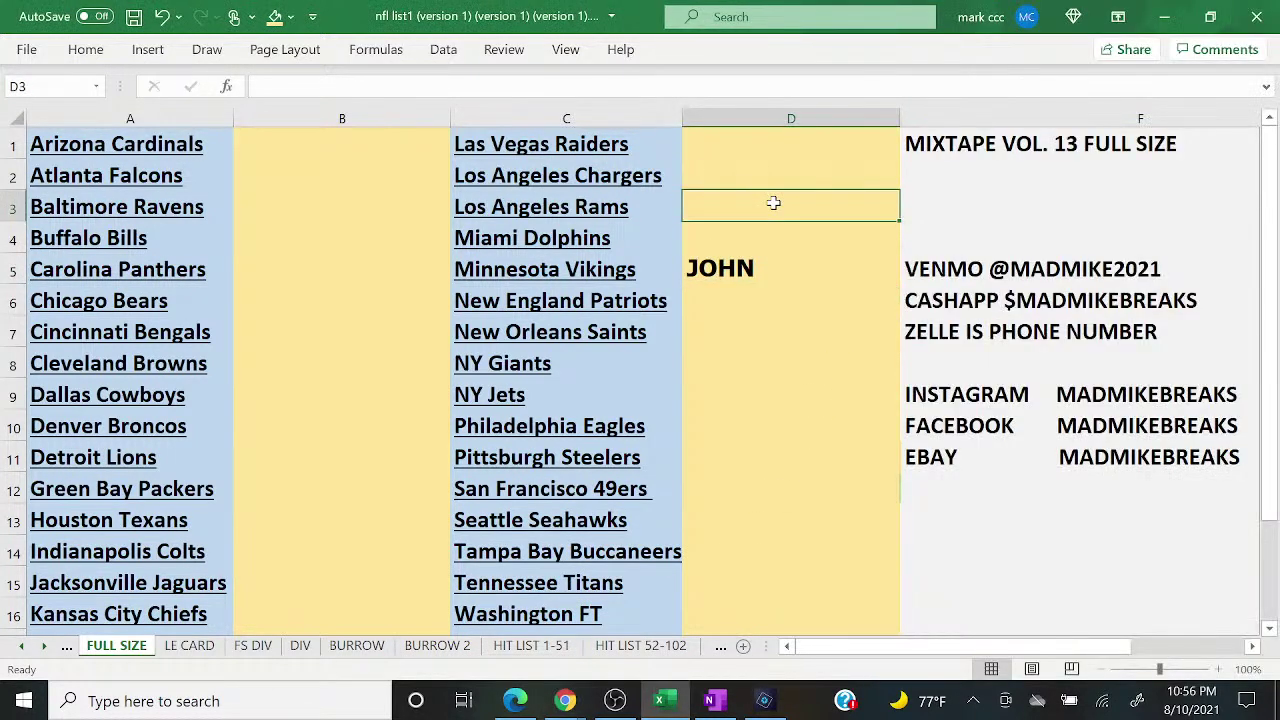
pyautogui.write('CHRISTINA')
pyautogui.press('BackSpace')
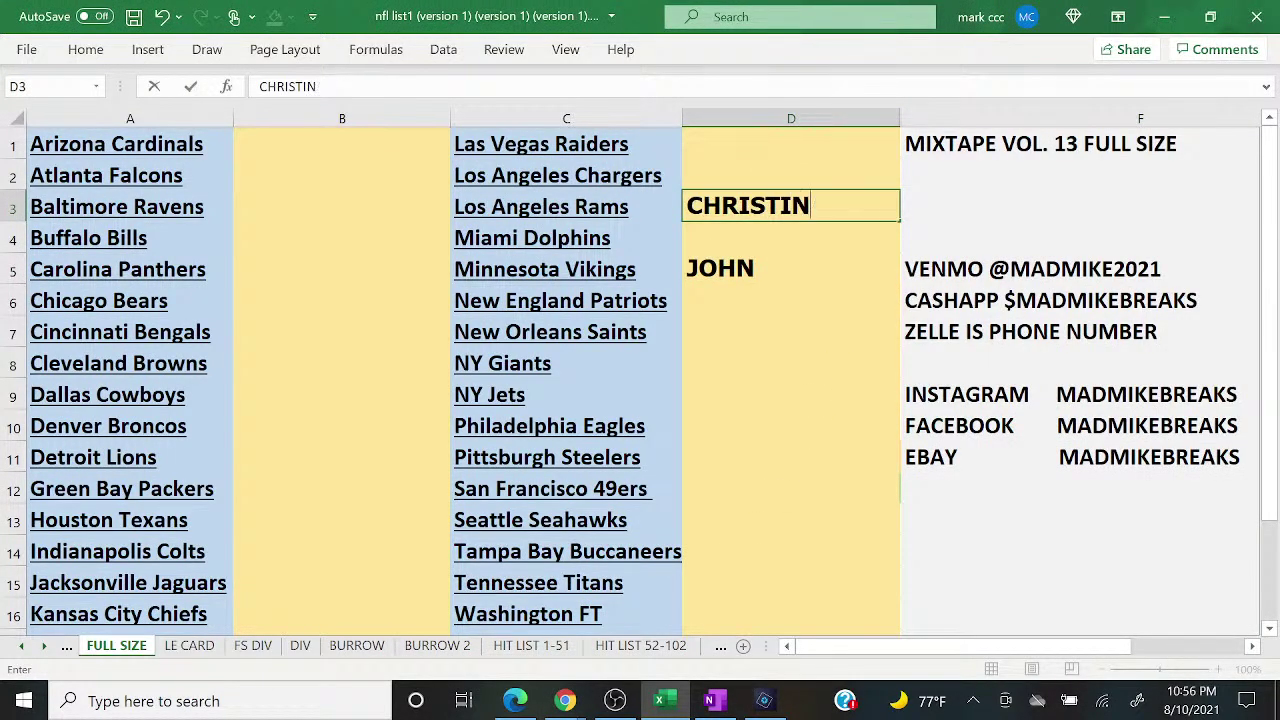
pyautogui.write('==')
pyautogui.press('BackSpace')
pyautogui.press('BackSpace')
pyautogui.press('BackSpace')
pyautogui.write('IAN')
pyautogui.press('Return')
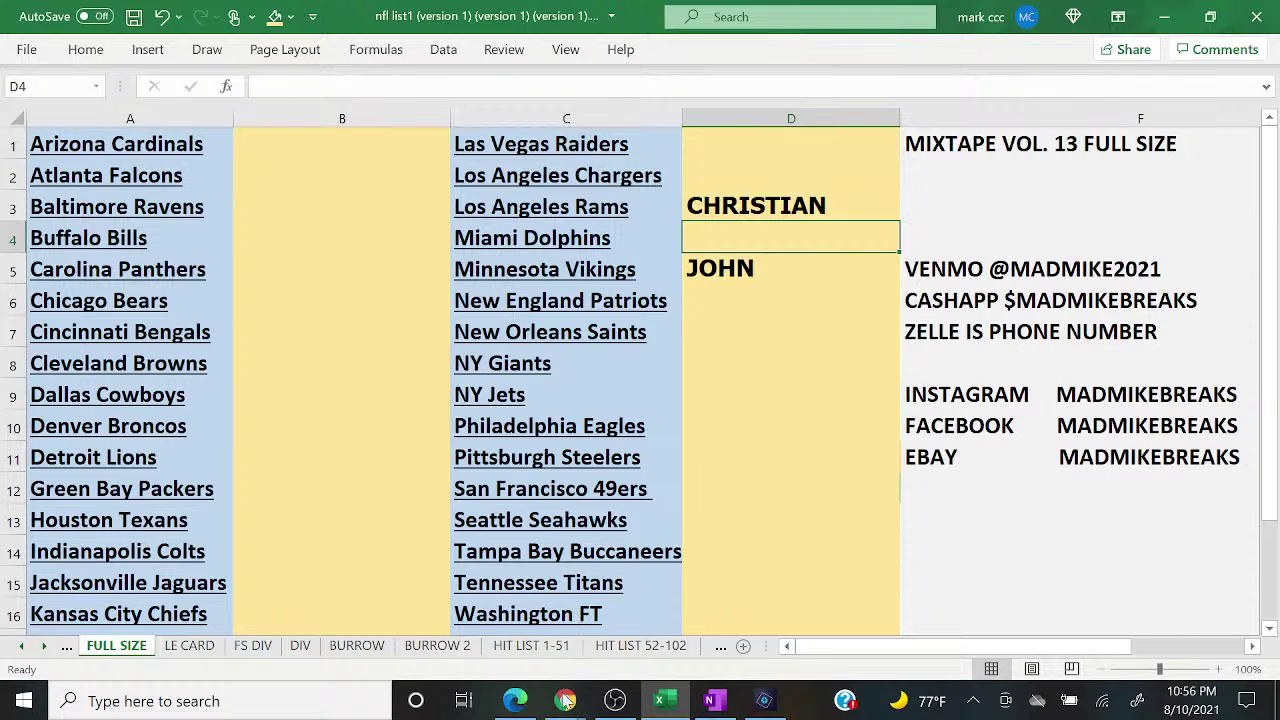
# Step: Enter the buyer's name in D12 beside the San Francisco 49ers
pyautogui.moveTo(565, 700)
pyautogui.click(674, 606)
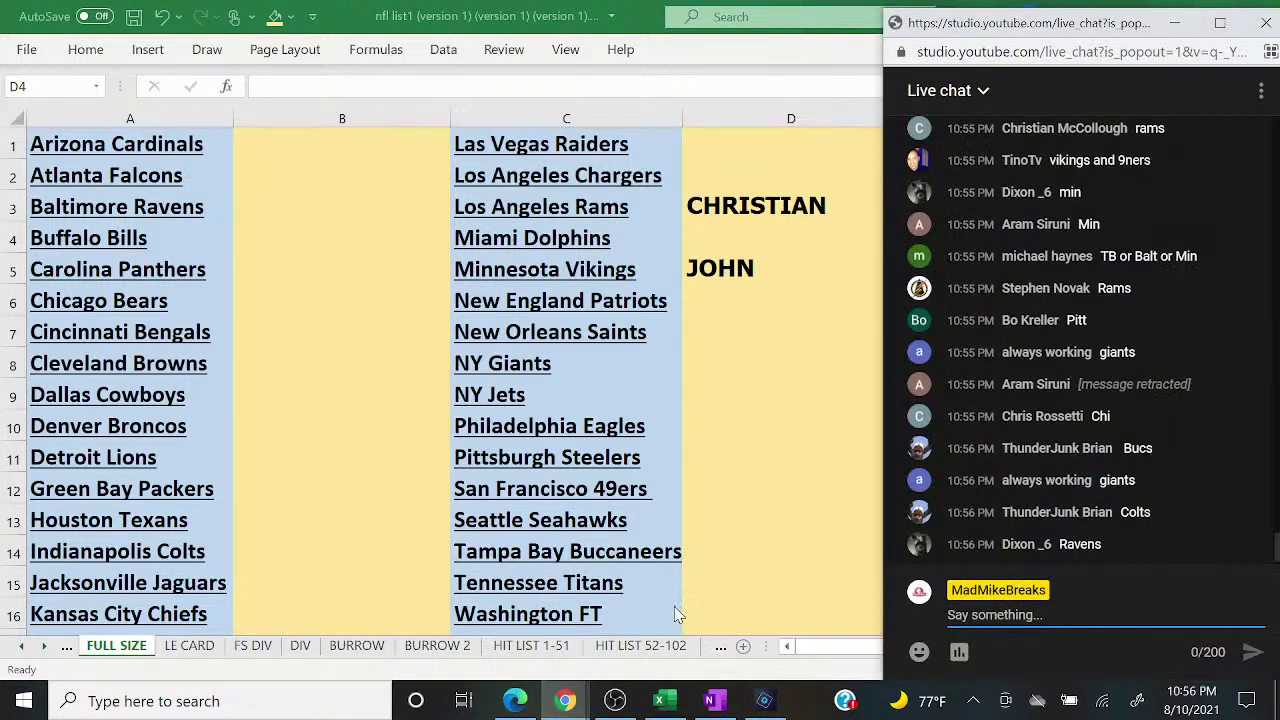
pyautogui.scroll(1, 1080, 340)
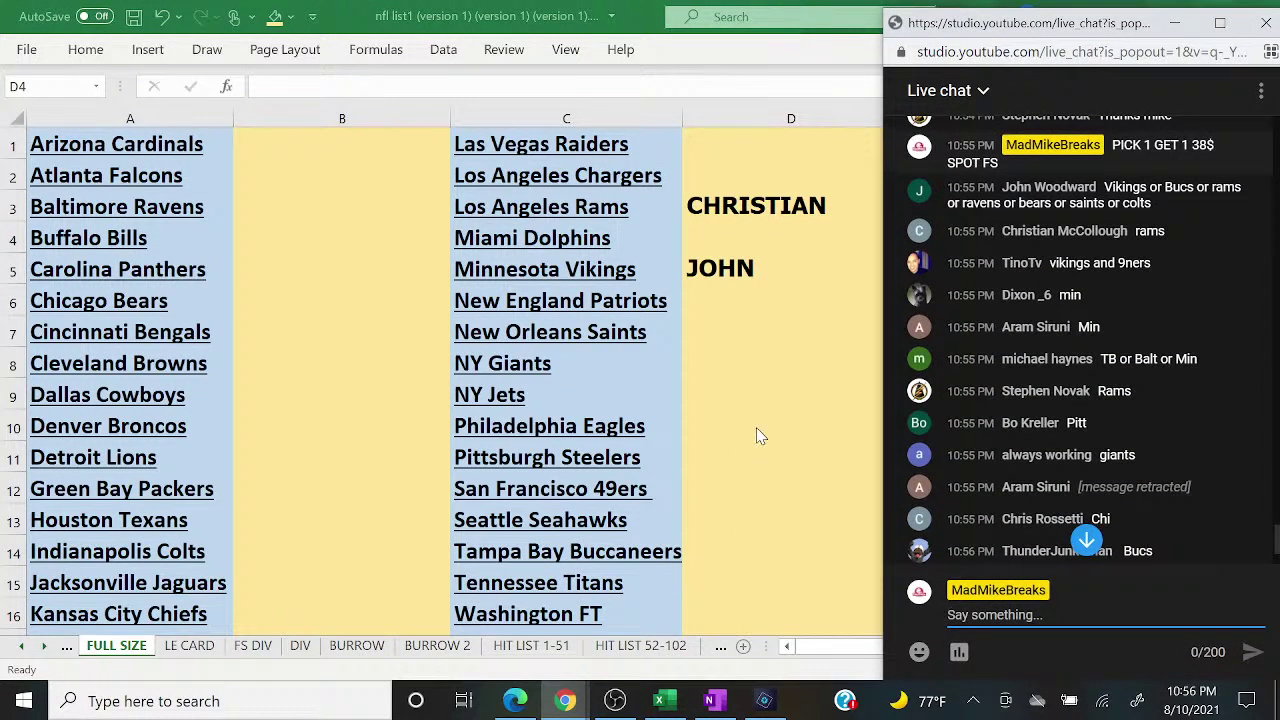
pyautogui.click(779, 451)
pyautogui.click(779, 451)
pyautogui.press('Down')
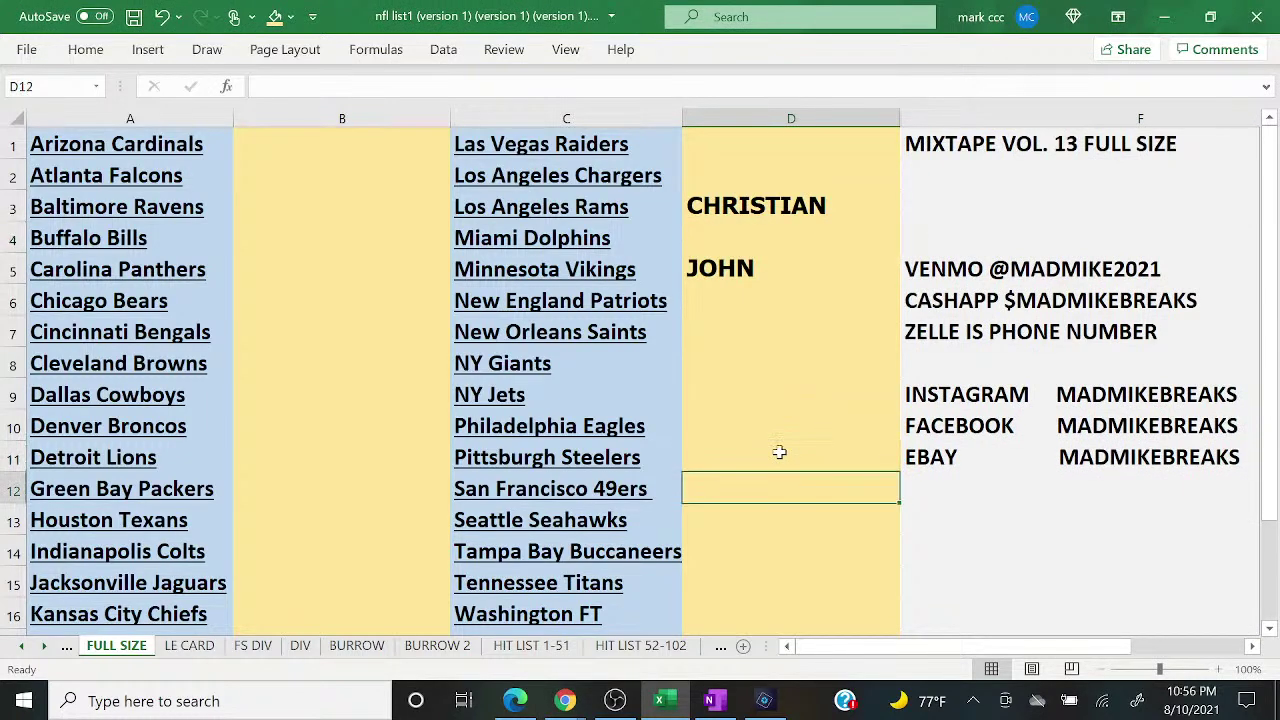
pyautogui.write('TINO')
pyautogui.press('Return')
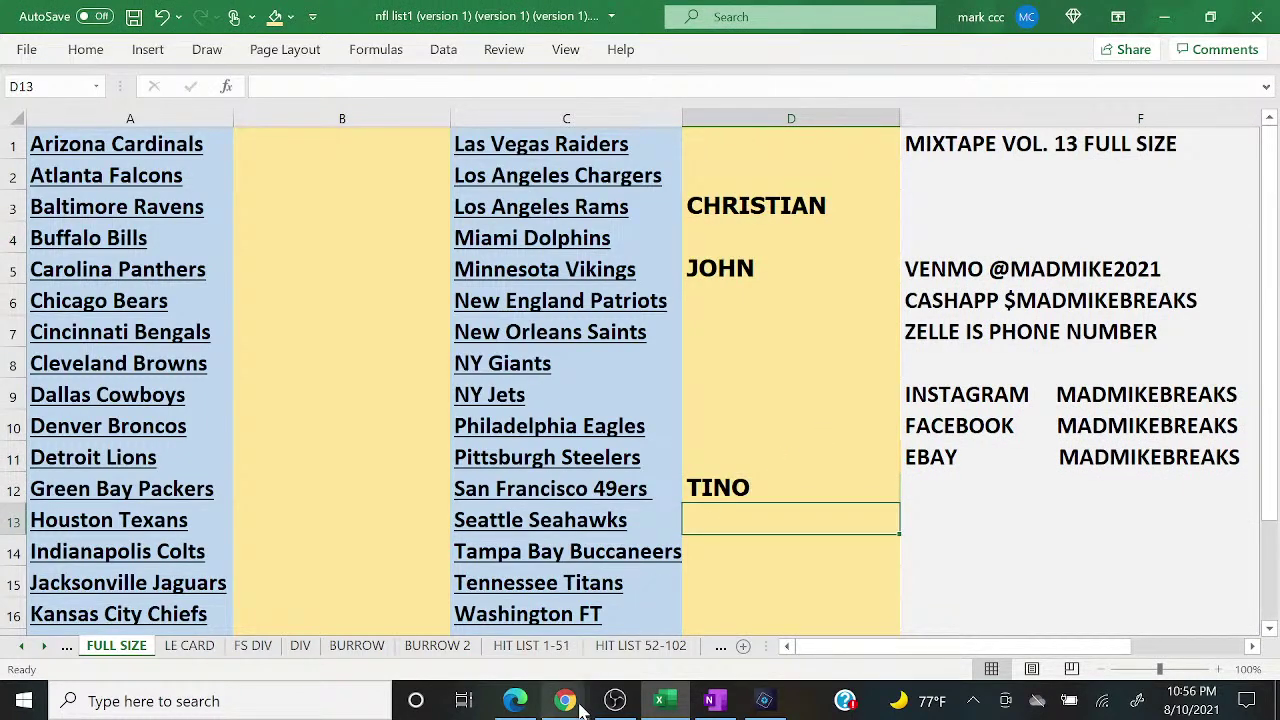
# Step: Enter the buyer's name in D14 beside the Tampa Bay Buccaneers
pyautogui.moveTo(565, 700)
pyautogui.click(675, 635)
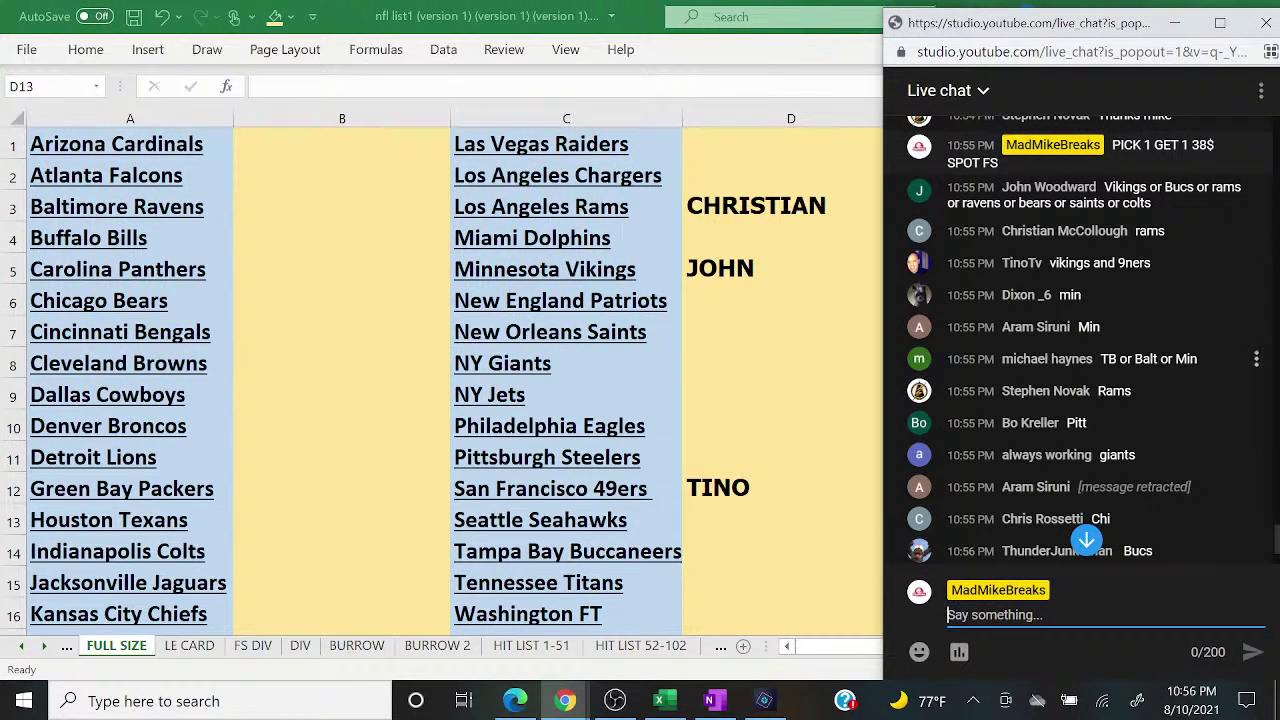
pyautogui.click(706, 519)
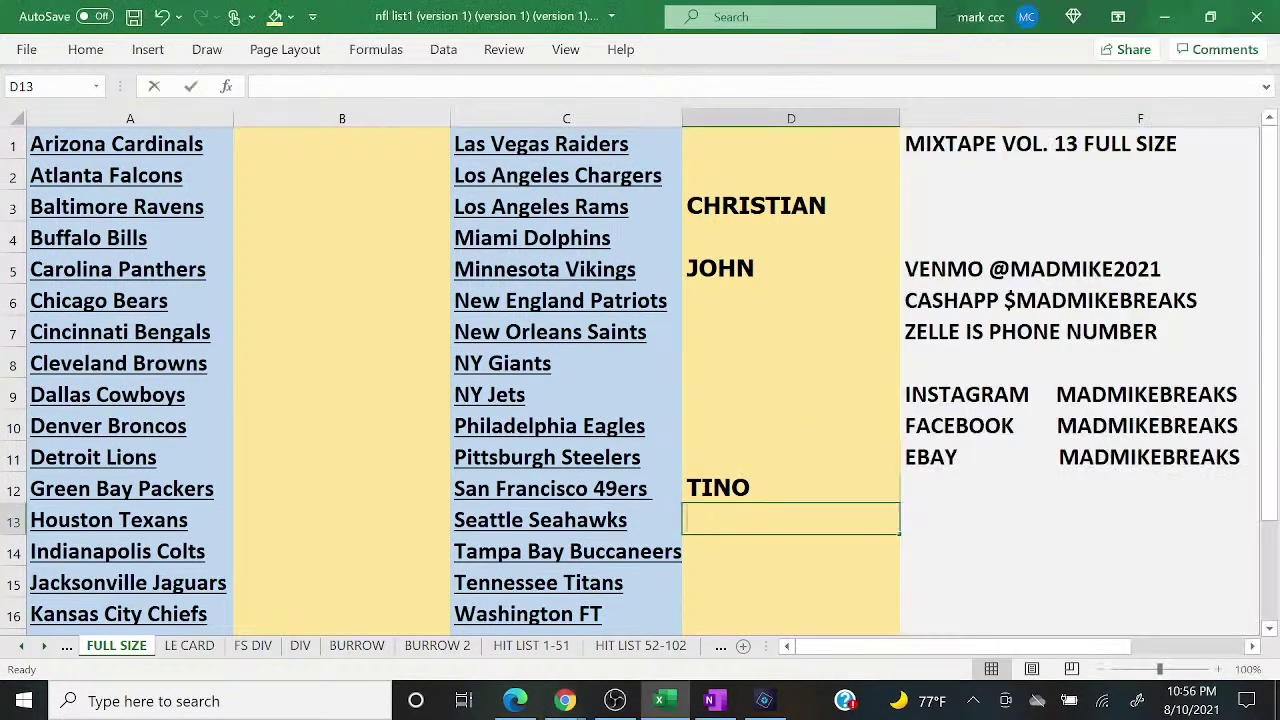
pyautogui.press('Down')
pyautogui.write('MICHAEL H')
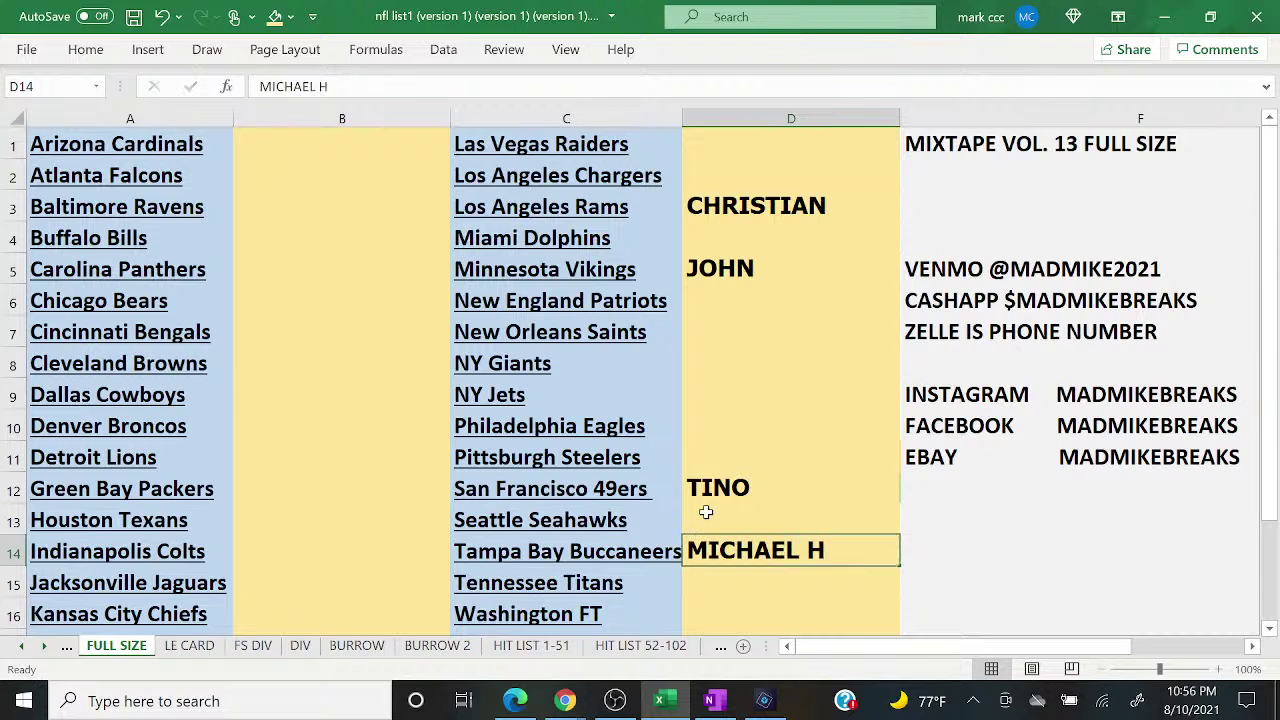
pyautogui.press('Return')
# Step: Enter the buyer's name in D11 beside the Pittsburgh Steelers
pyautogui.moveTo(568, 706)
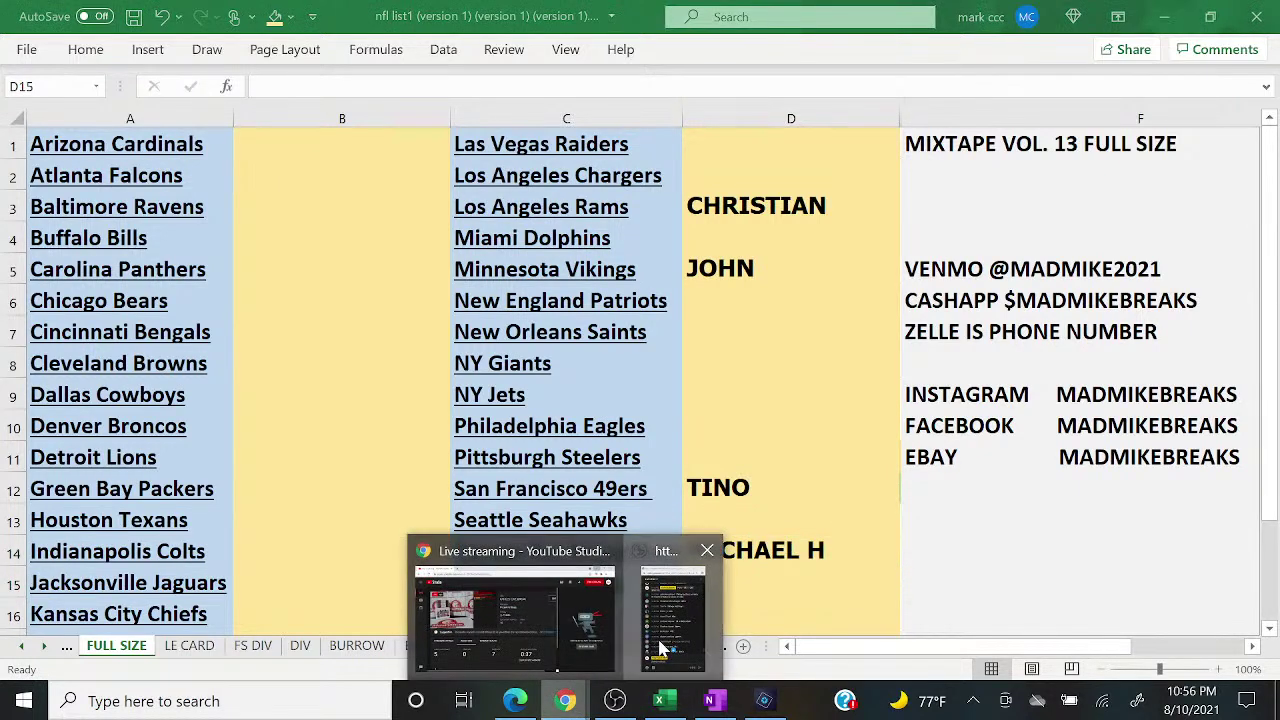
pyautogui.click(662, 648)
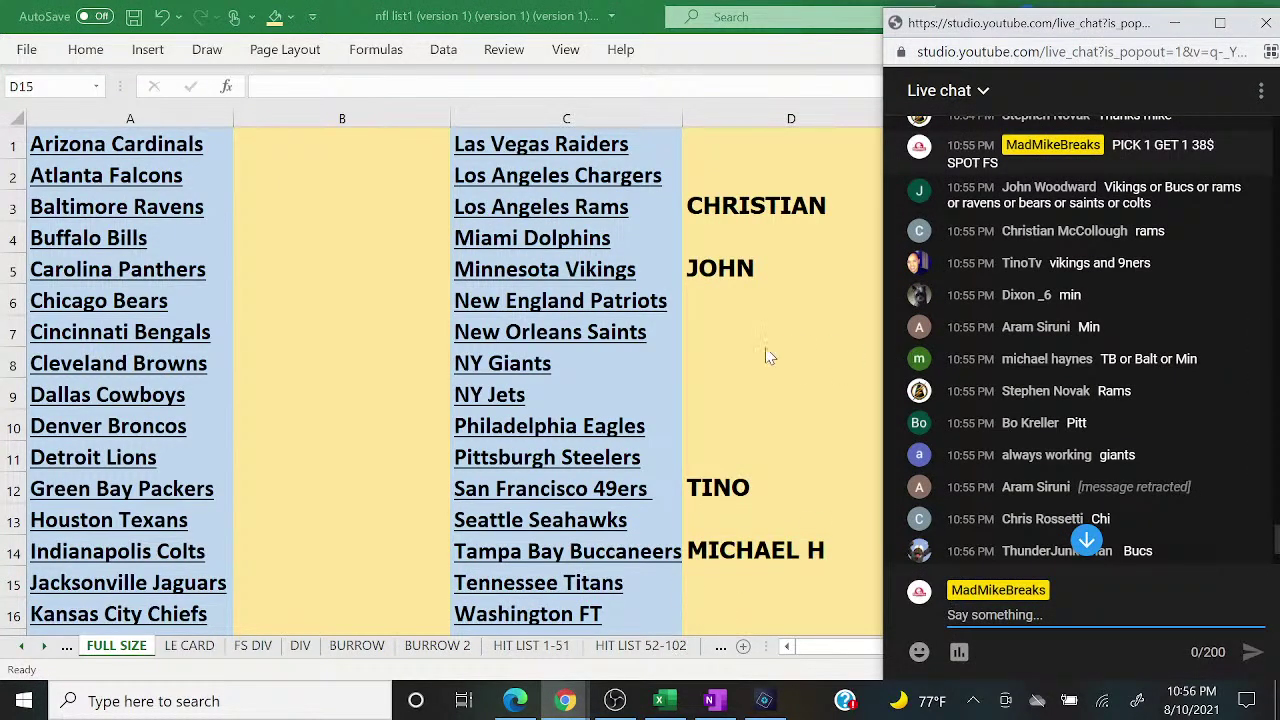
pyautogui.click(740, 426)
pyautogui.press('Down')
pyautogui.write('BO')
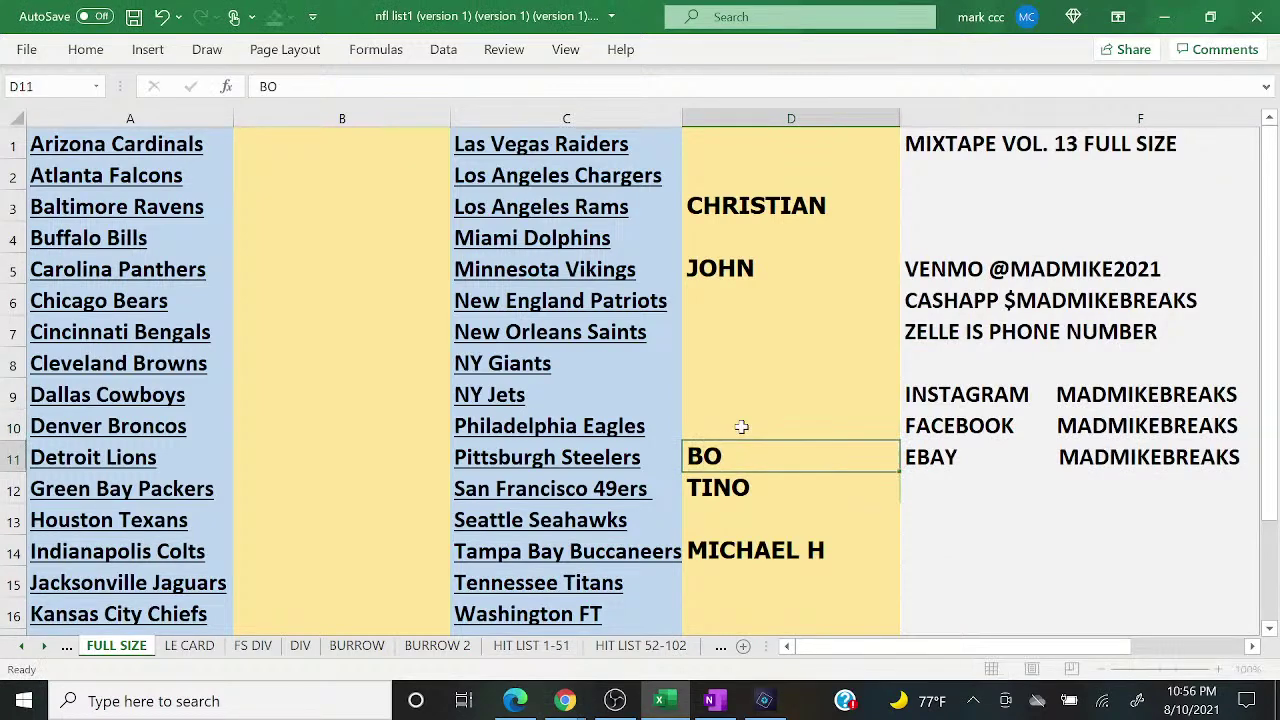
pyautogui.press('Return')
# Step: Enter the buyer's name in D8 beside the NY Giants and bring up the live chat
pyautogui.moveTo(565, 701)
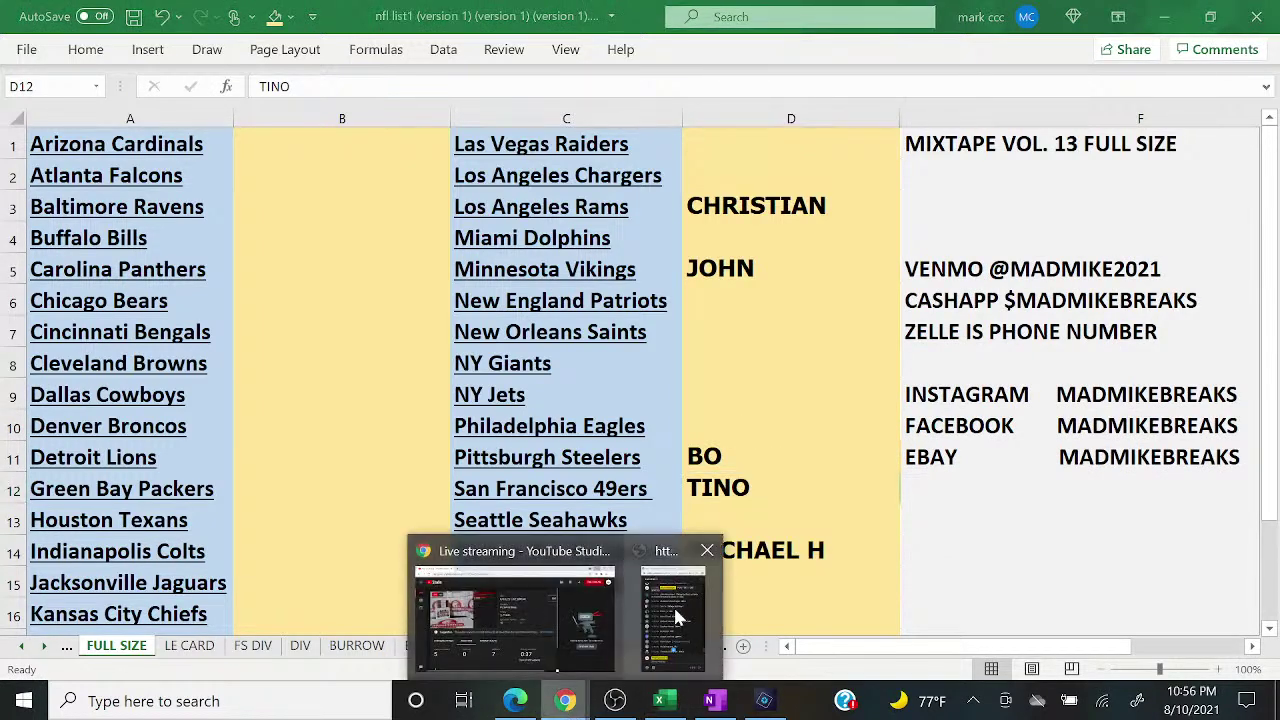
pyautogui.click(673, 604)
pyautogui.click(720, 374)
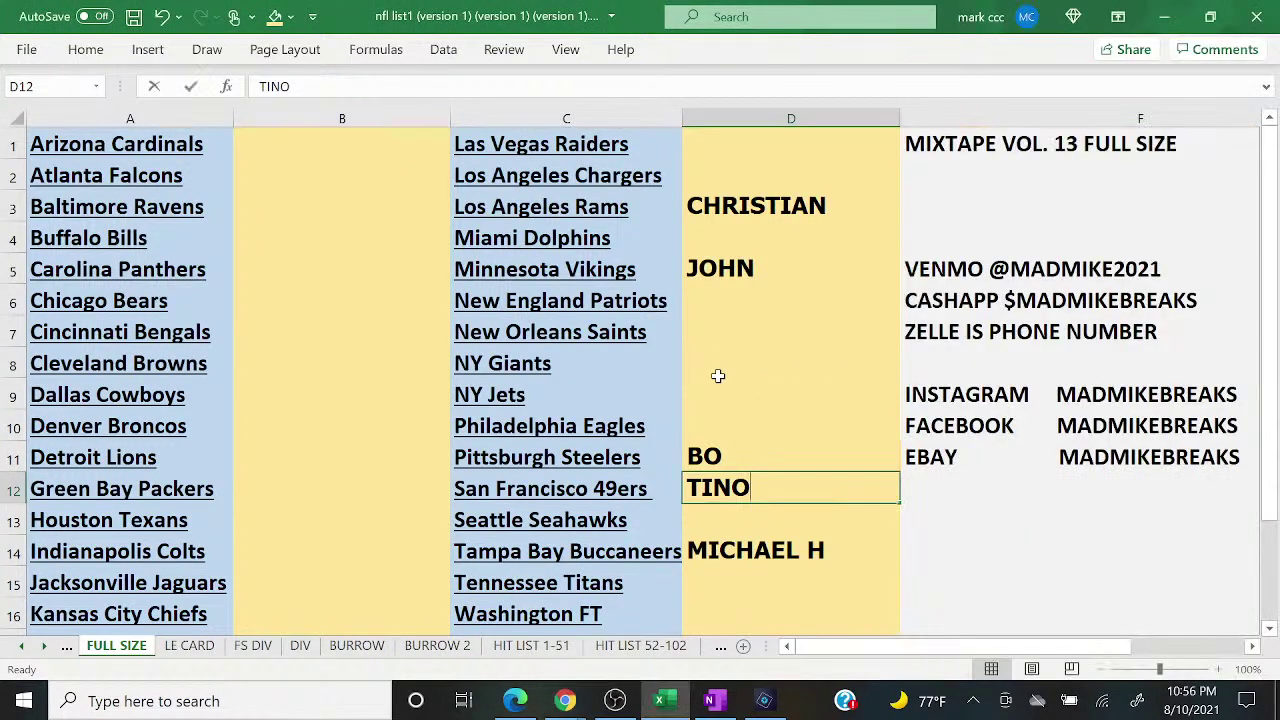
pyautogui.click(717, 374)
pyautogui.write('ALWAYS W')
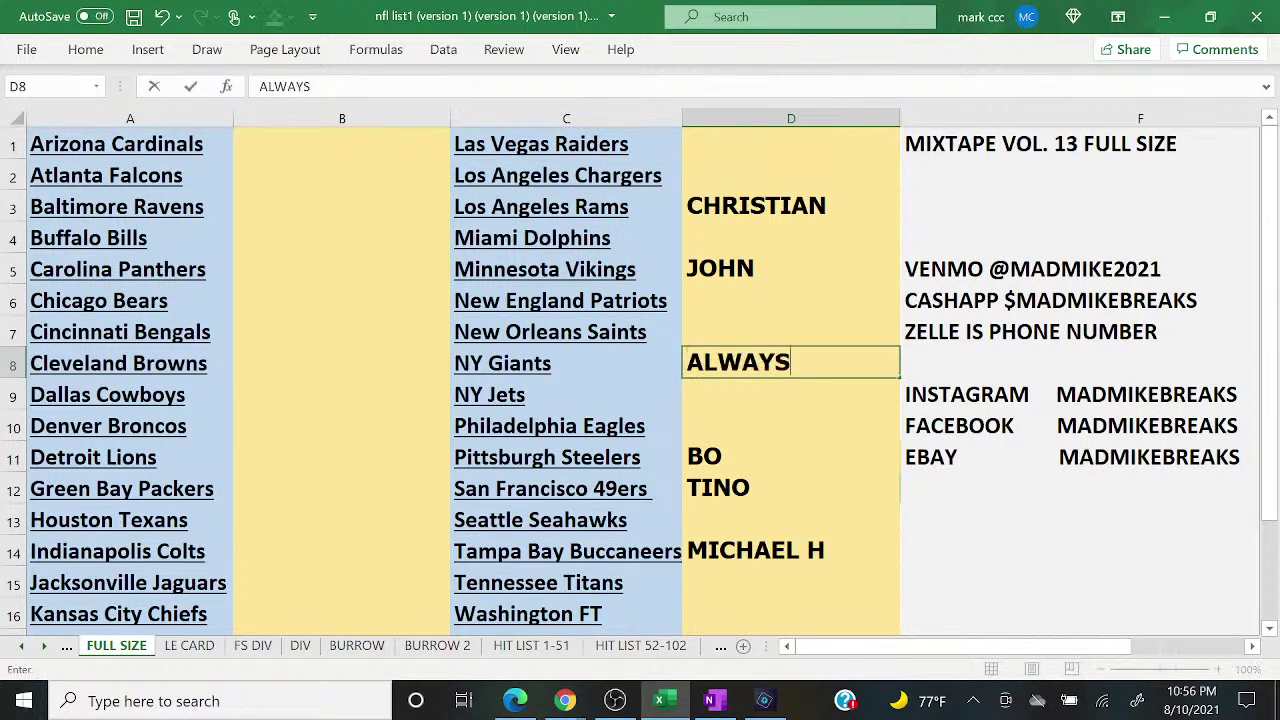
pyautogui.click(720, 383)
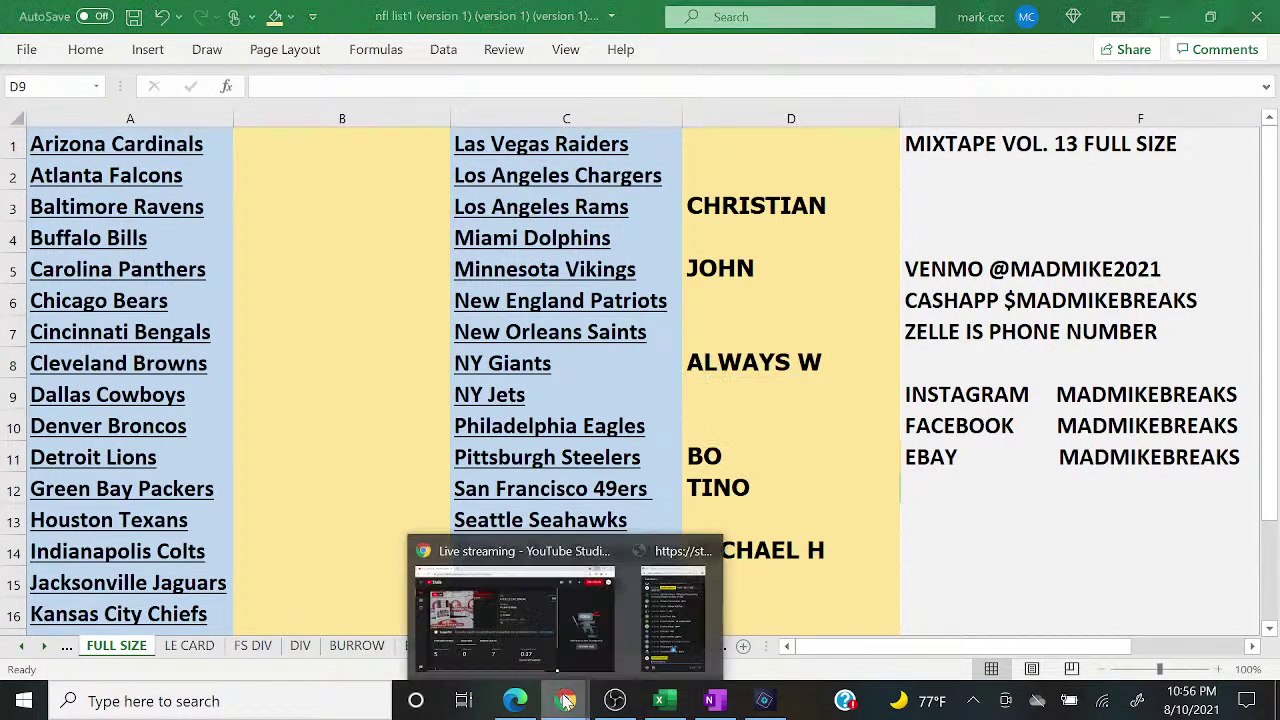
pyautogui.click(673, 604)
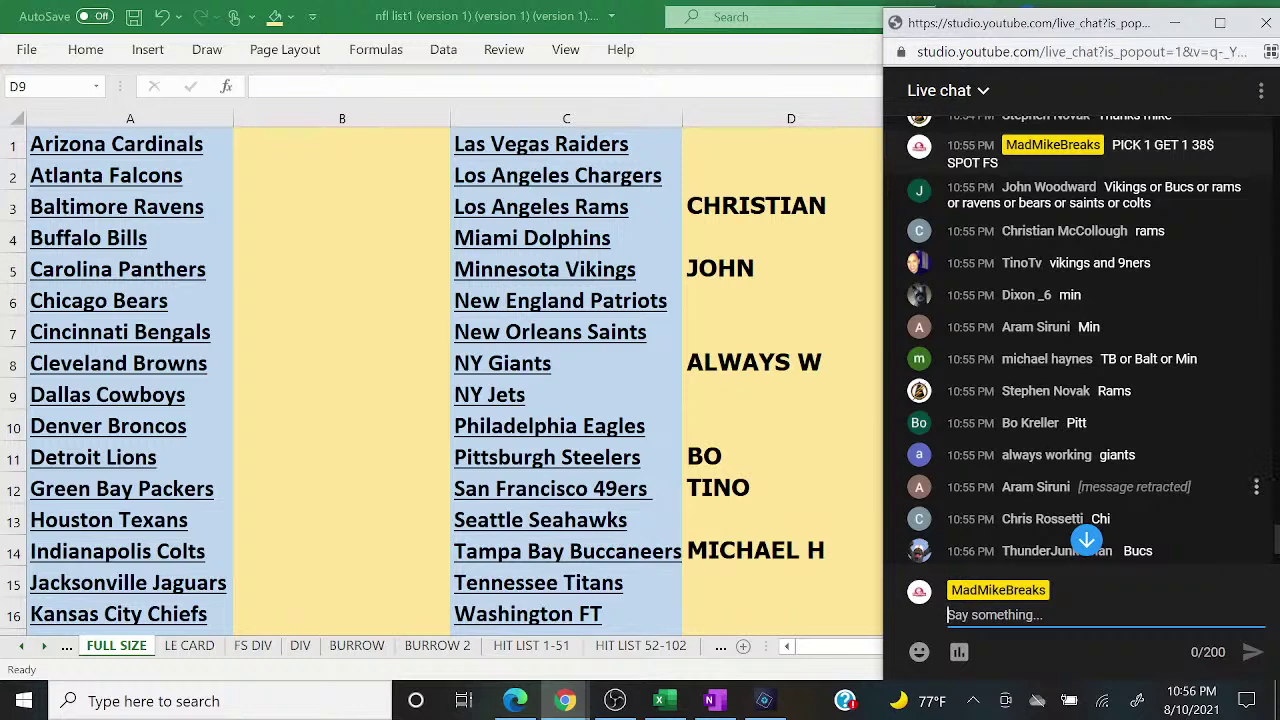
# Step: Enter the Chicago Bears buyer's name, fixing a typo
pyautogui.click(268, 276)
pyautogui.press('Down')
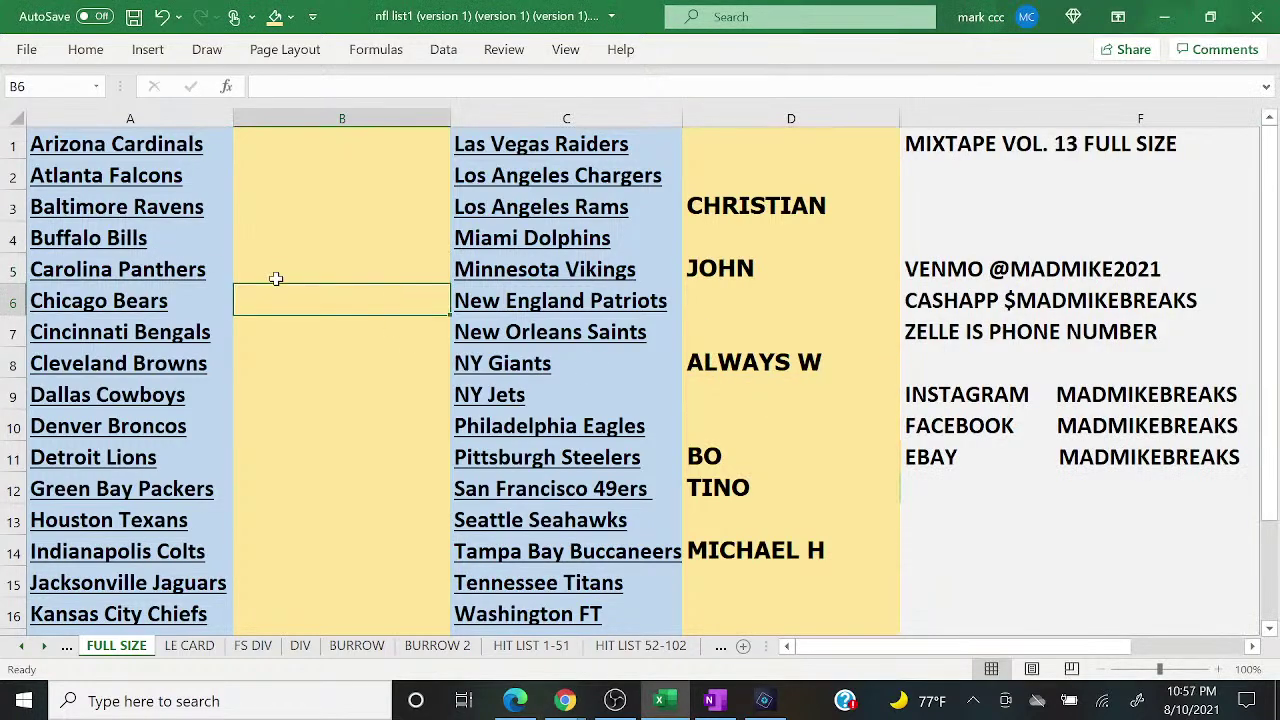
pyautogui.write('ROSSETTI')
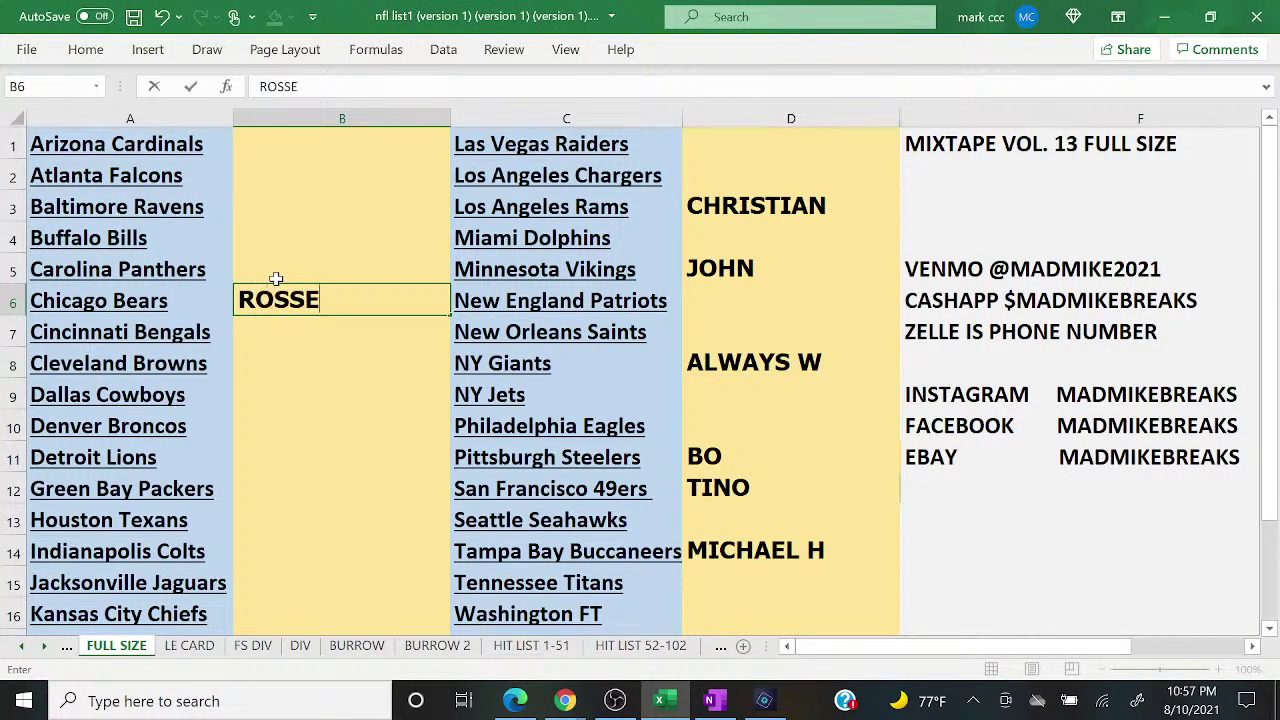
pyautogui.press('Return')
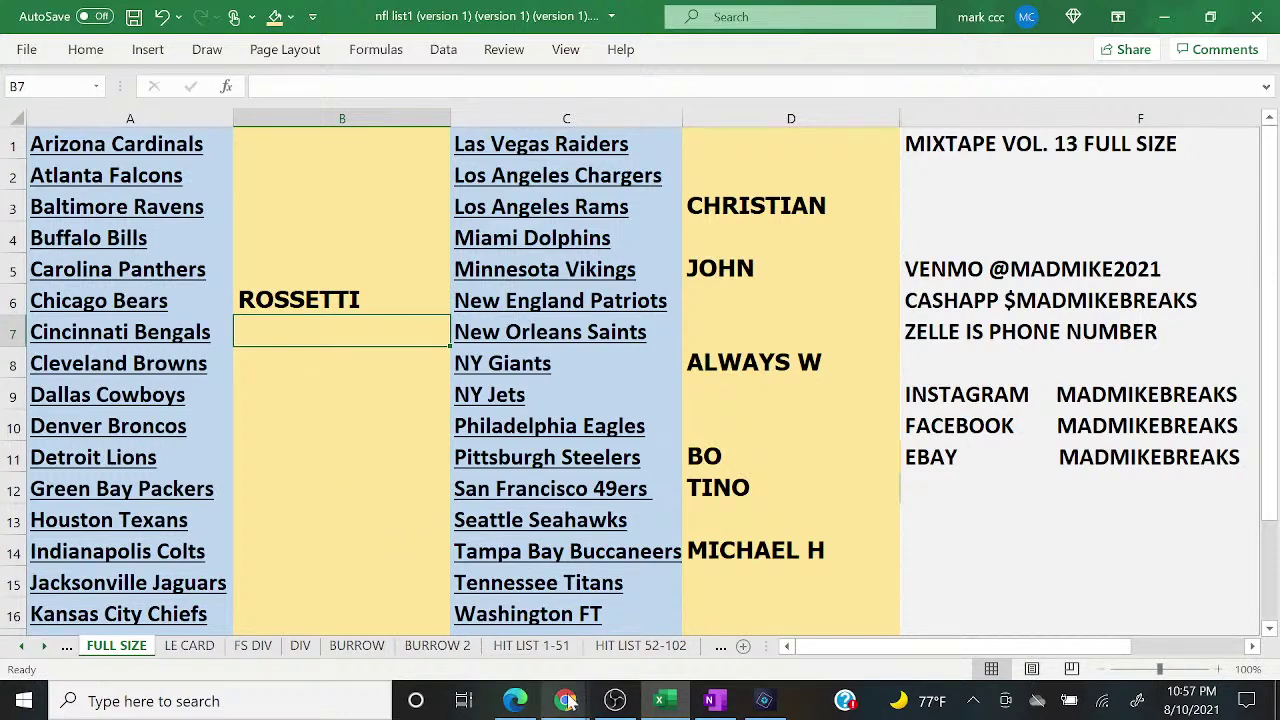
# Step: After checking the chat, enter the Indianapolis Colts buyer's name
pyautogui.moveTo(565, 700)
pyautogui.click(690, 630)
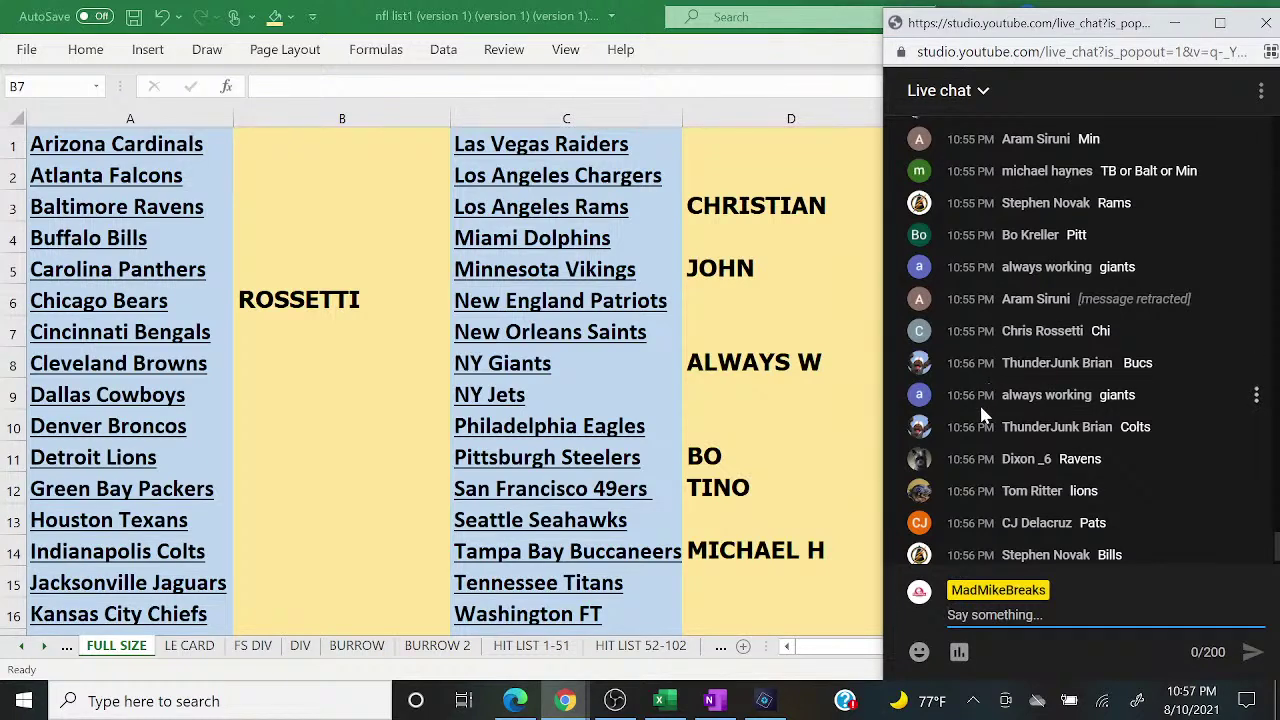
pyautogui.hotkey('alt', 'Tab')
pyautogui.press('Down')
pyautogui.press('Down')
pyautogui.press('Down')
pyautogui.press('Down')
pyautogui.press('Down')
pyautogui.press('Down')
pyautogui.press('Down')
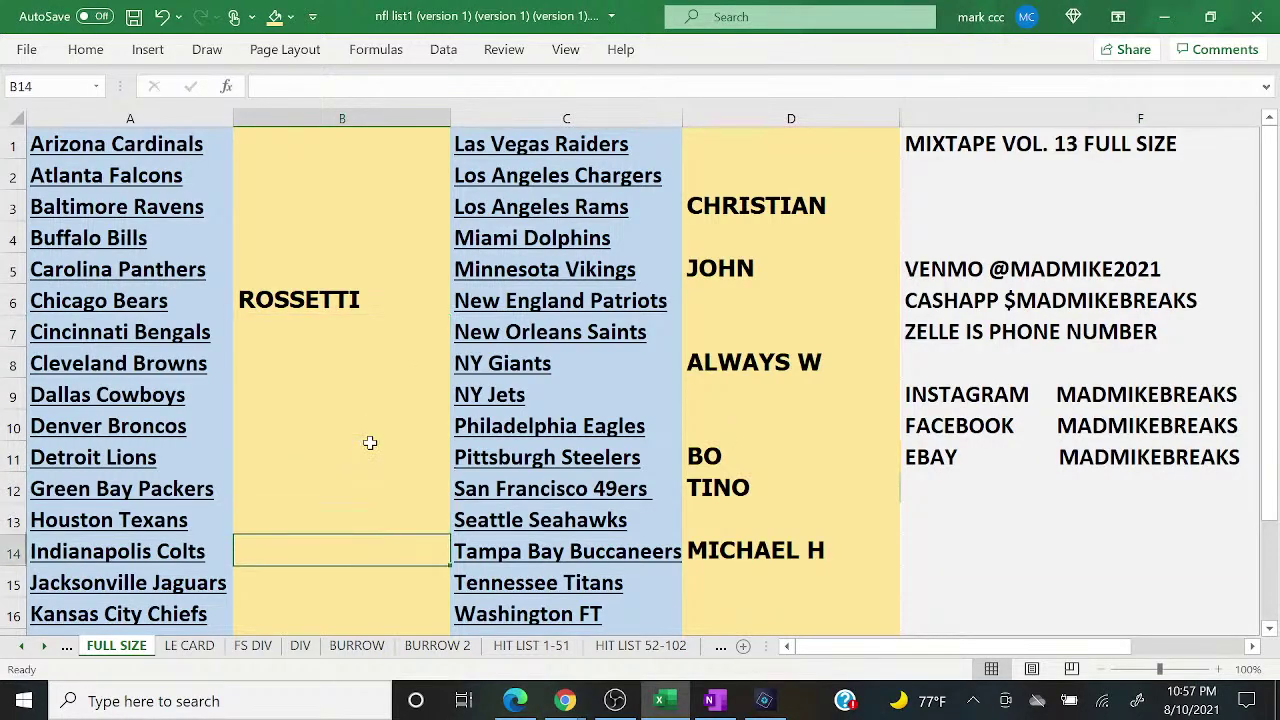
pyautogui.write('THUNDER')
pyautogui.press('Return')
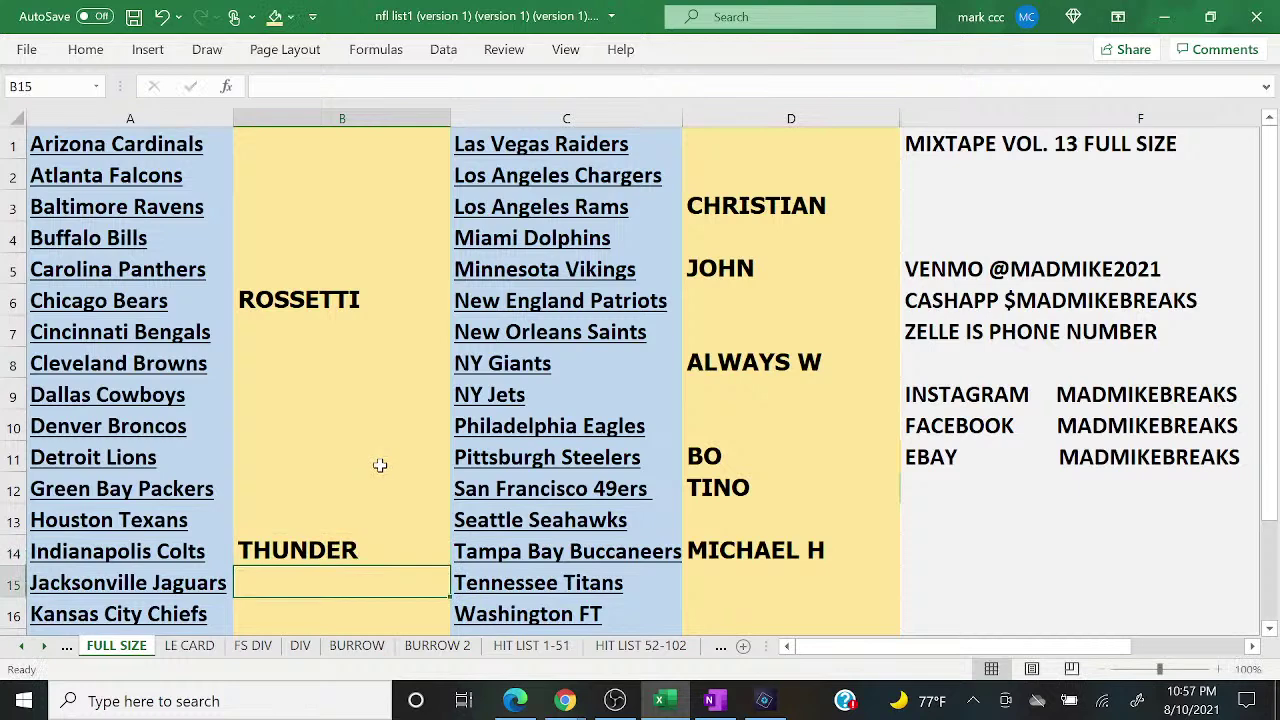
# Step: Enter the Baltimore Ravens buyer's name in column B
pyautogui.moveTo(565, 700)
pyautogui.click(687, 612)
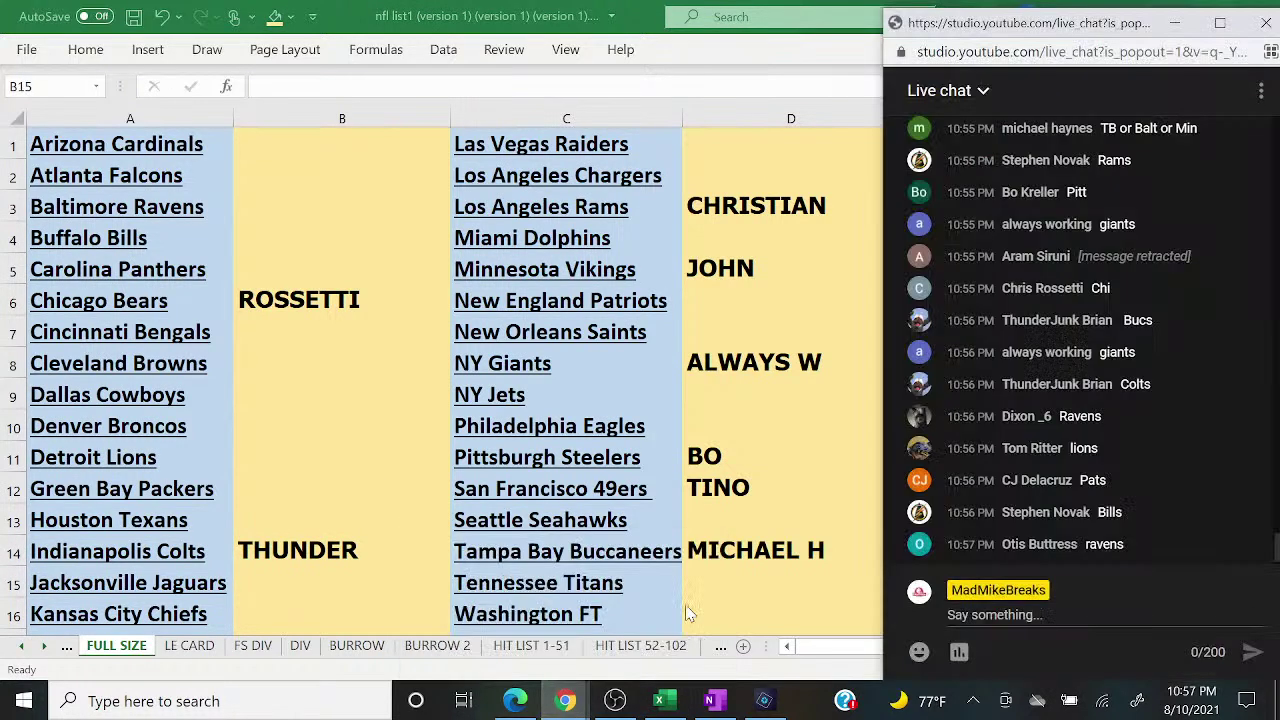
pyautogui.click(314, 168)
pyautogui.press('Down')
pyautogui.write('DIXON')
pyautogui.press('Return')
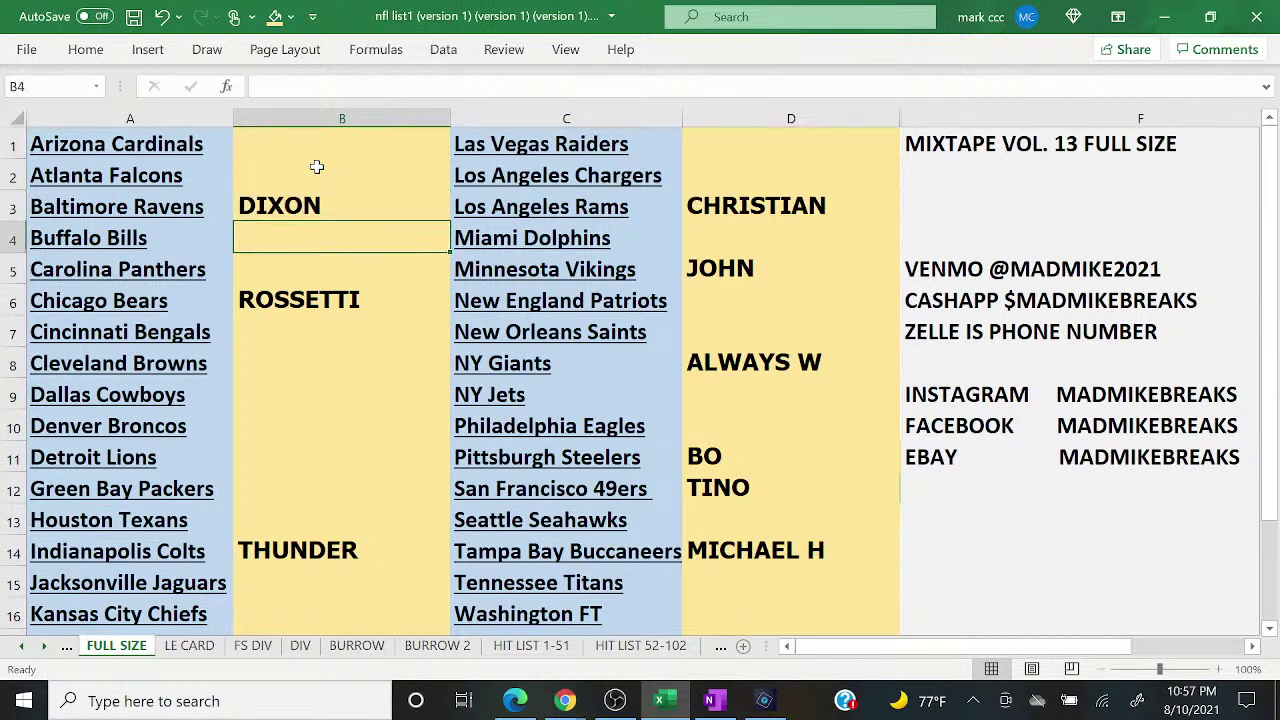
# Step: Enter the Detroit Lions buyer's name in column B
pyautogui.moveTo(565, 700)
pyautogui.click(696, 606)
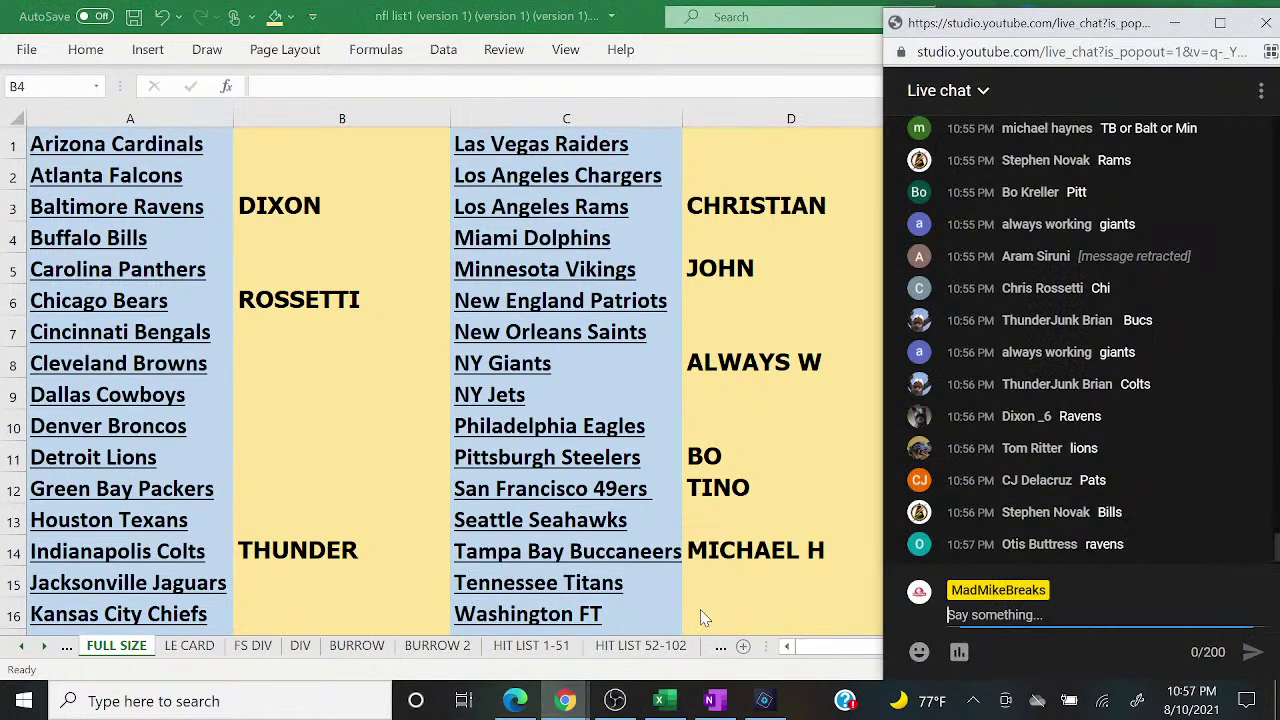
pyautogui.click(345, 393)
pyautogui.press('Down')
pyautogui.press('Down')
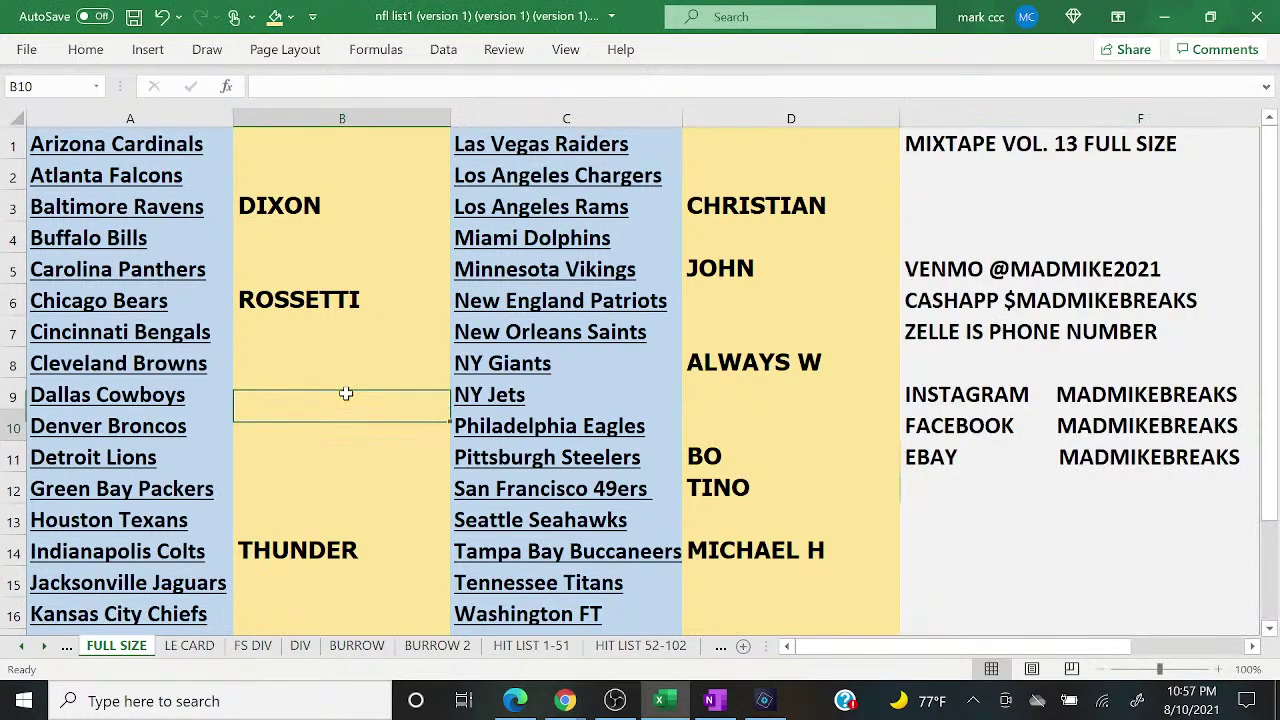
pyautogui.write('TOM R')
pyautogui.press('Return')
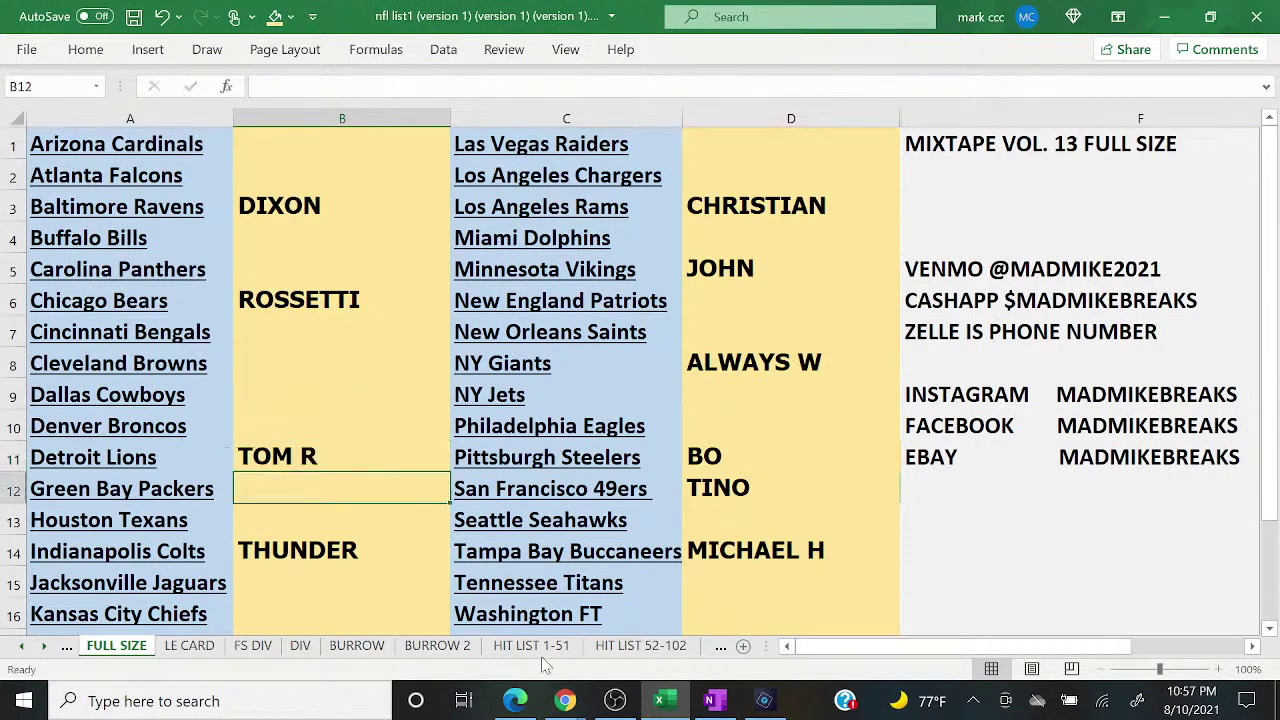
# Step: Enter the New England Patriots buyer's name in column D
pyautogui.moveTo(563, 704)
pyautogui.click(682, 650)
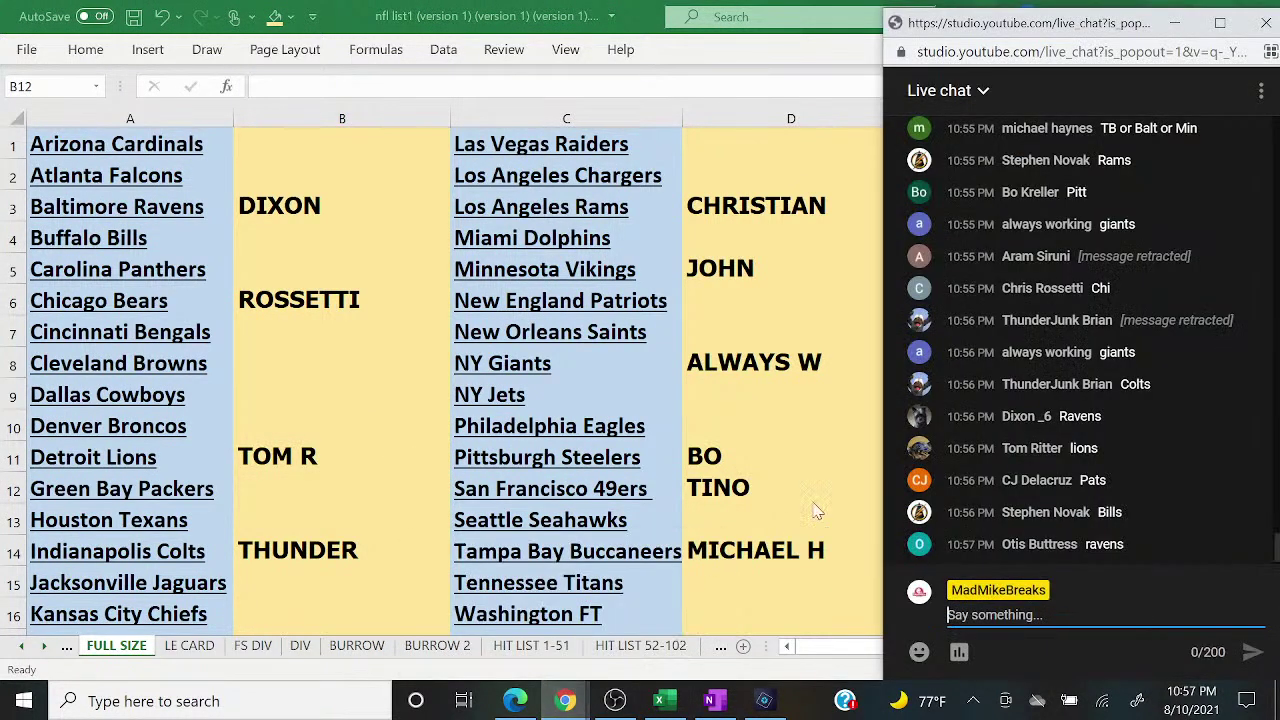
pyautogui.click(745, 295)
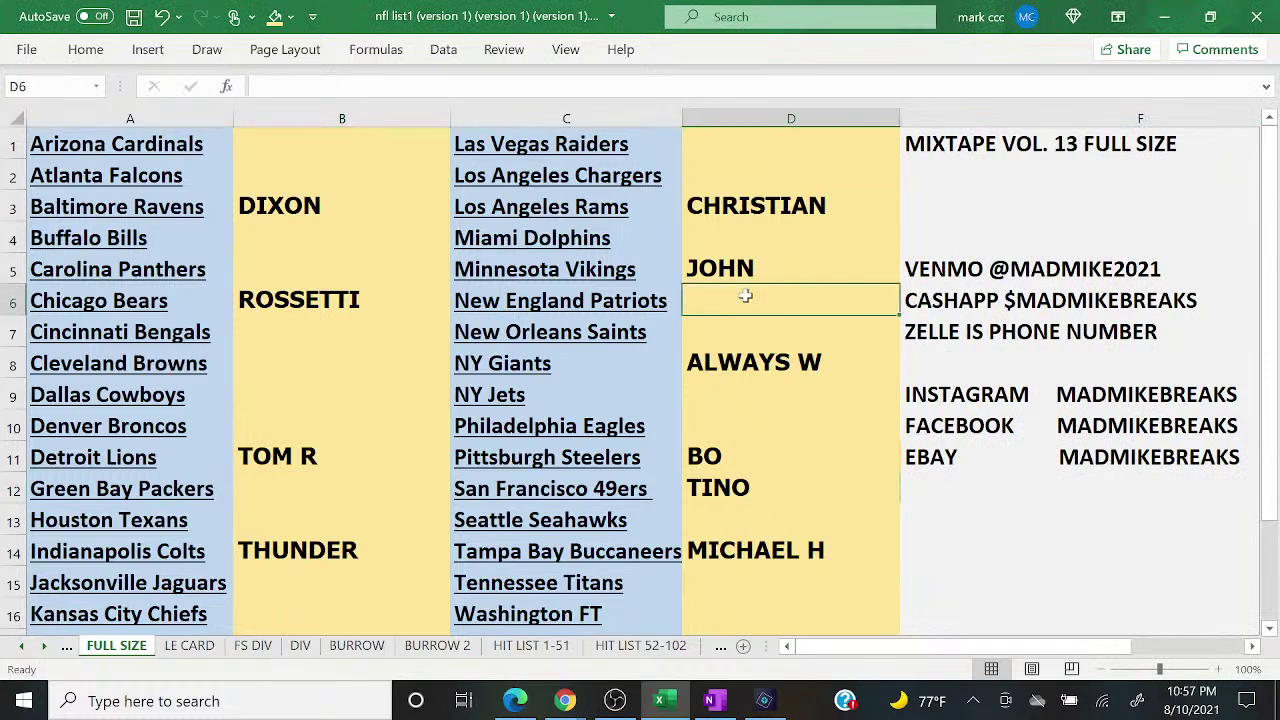
pyautogui.write('CJD')
pyautogui.press('Return')
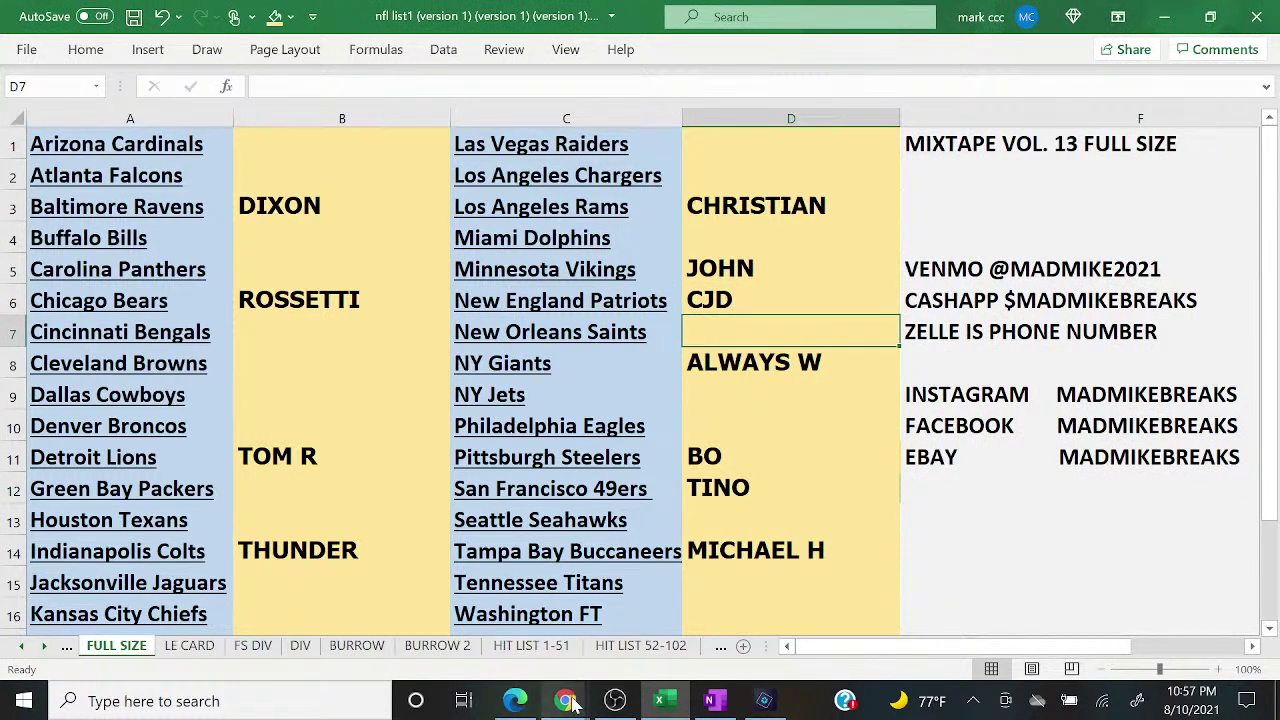
# Step: Enter the Buffalo Bills buyer's name, leaving the live chat showing
pyautogui.moveTo(565, 701)
pyautogui.click(689, 611)
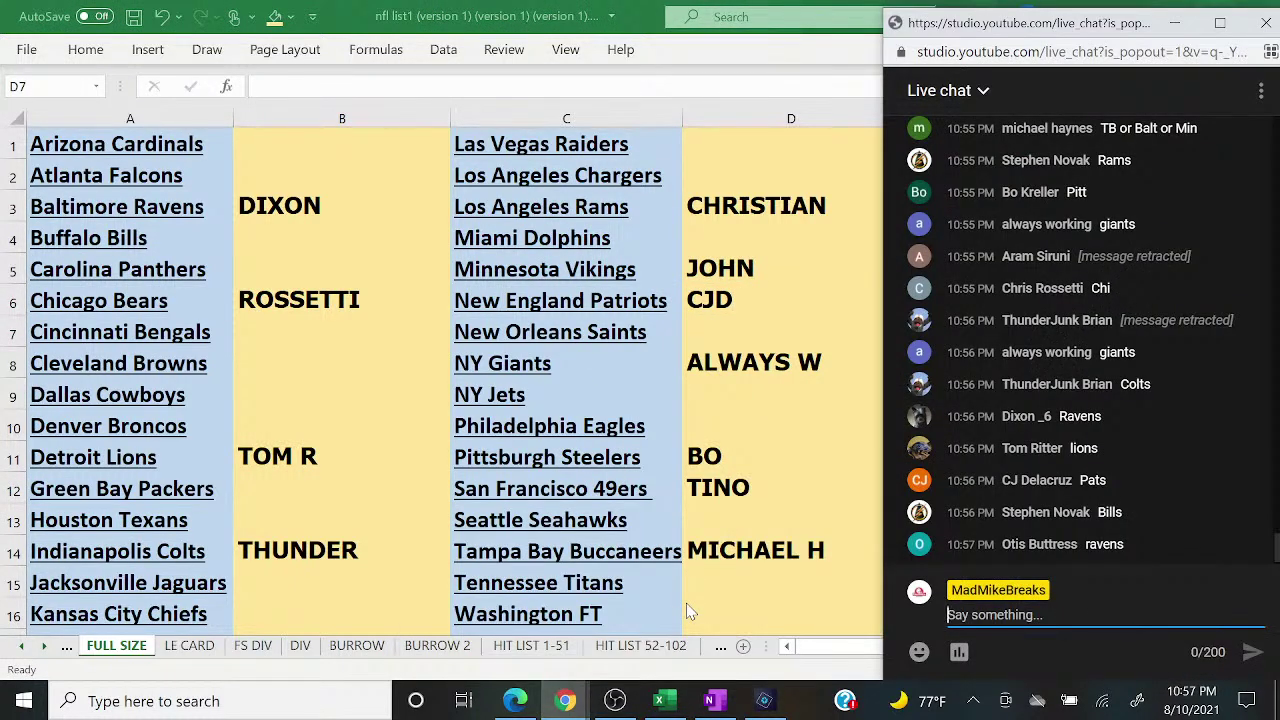
pyautogui.click(330, 245)
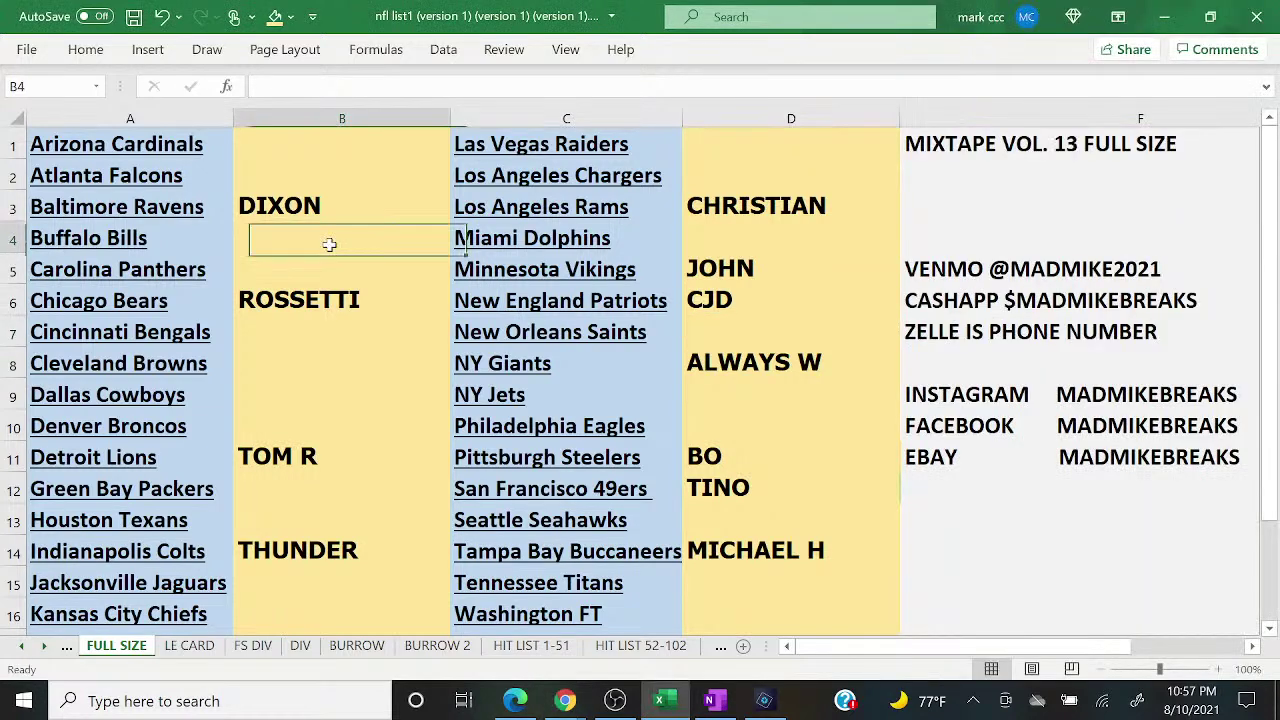
pyautogui.write('NOVAK')
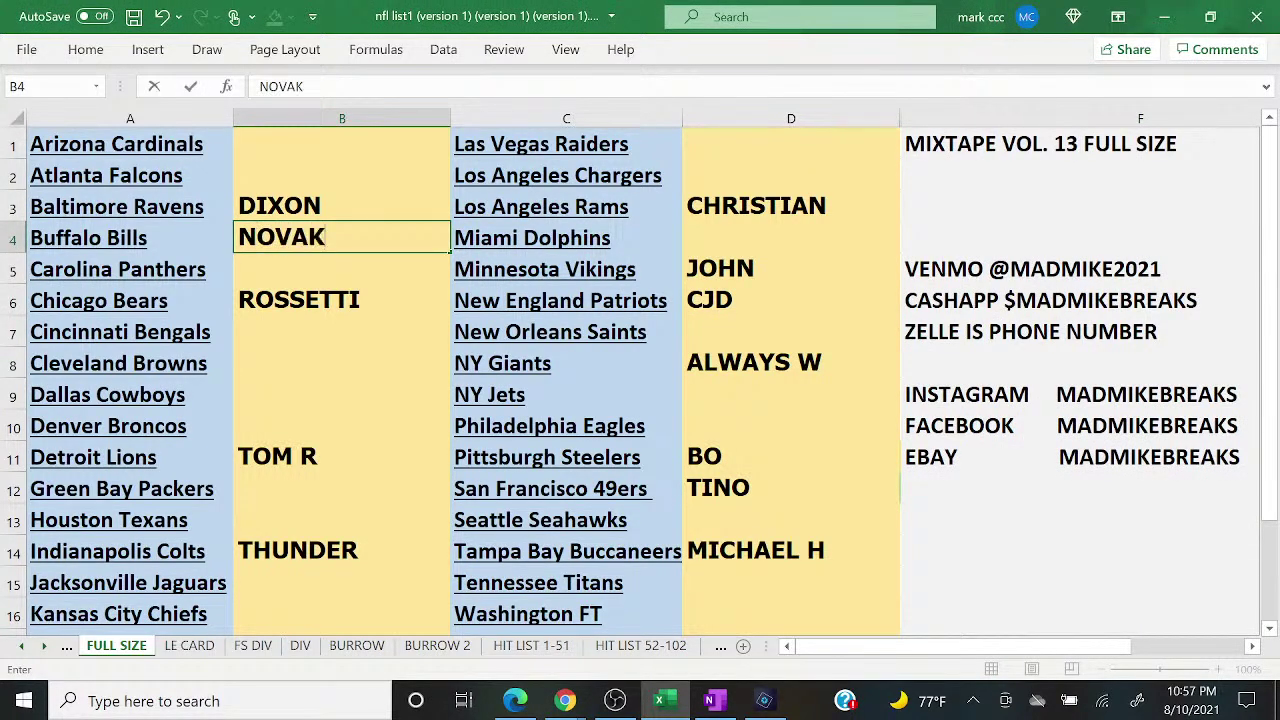
pyautogui.press('Return')
pyautogui.moveTo(598, 683)
pyautogui.click(672, 612)
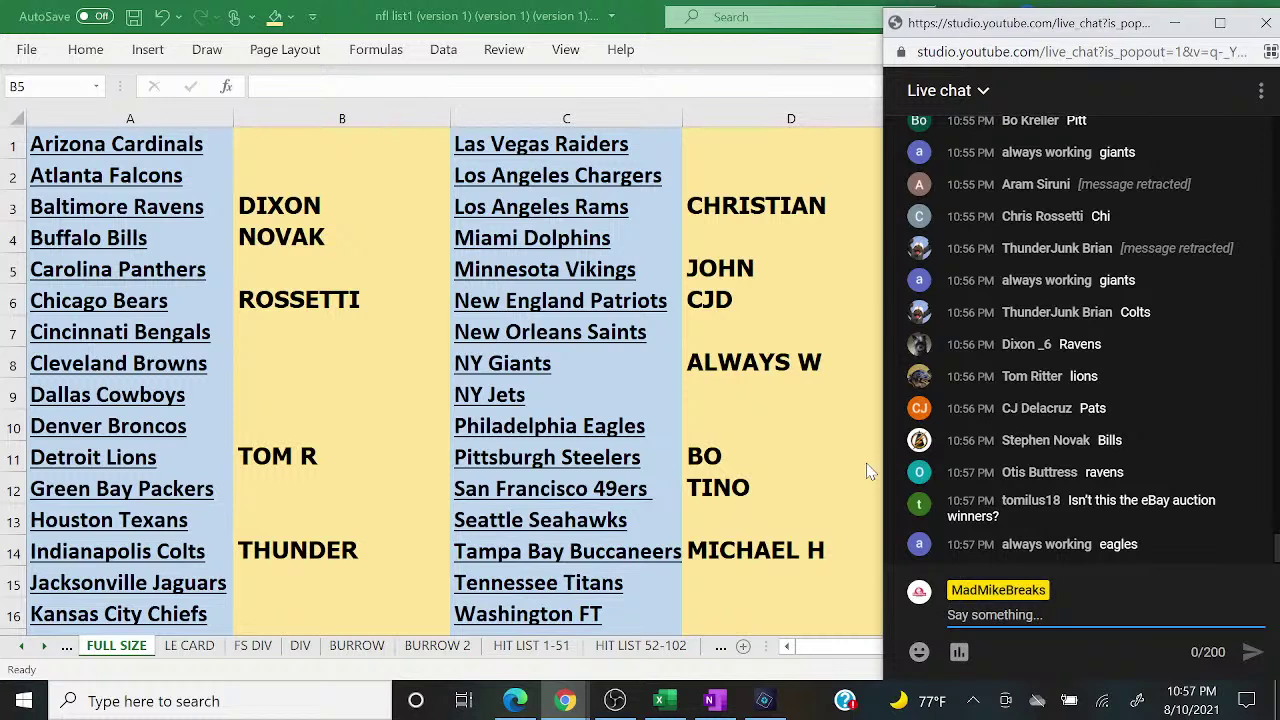
# Step: Enter the autocompleted buyer name in D10 beside the Philadelphia Eagles
pyautogui.click(743, 426)
pyautogui.click(742, 426)
pyautogui.write('A')
pyautogui.press('Return')
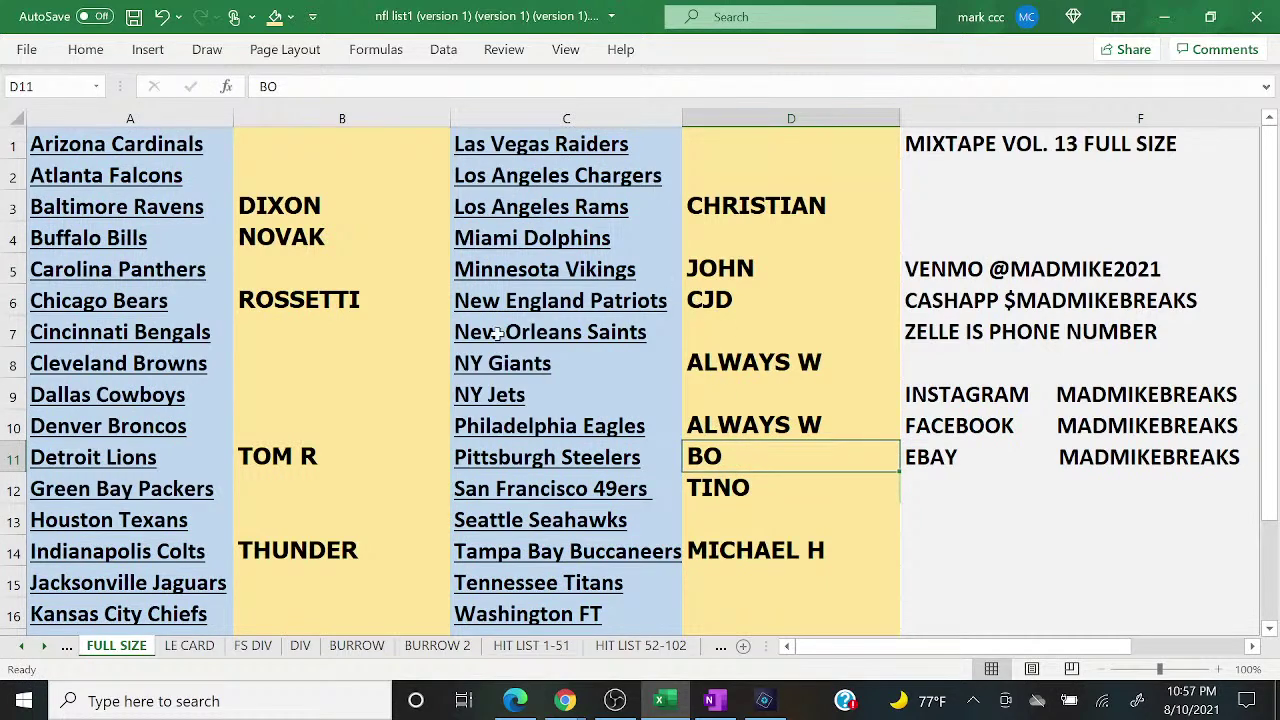
# Step: Check the YouTube live chat, then select the Green Bay Packers buyer cell
pyautogui.click(565, 701)
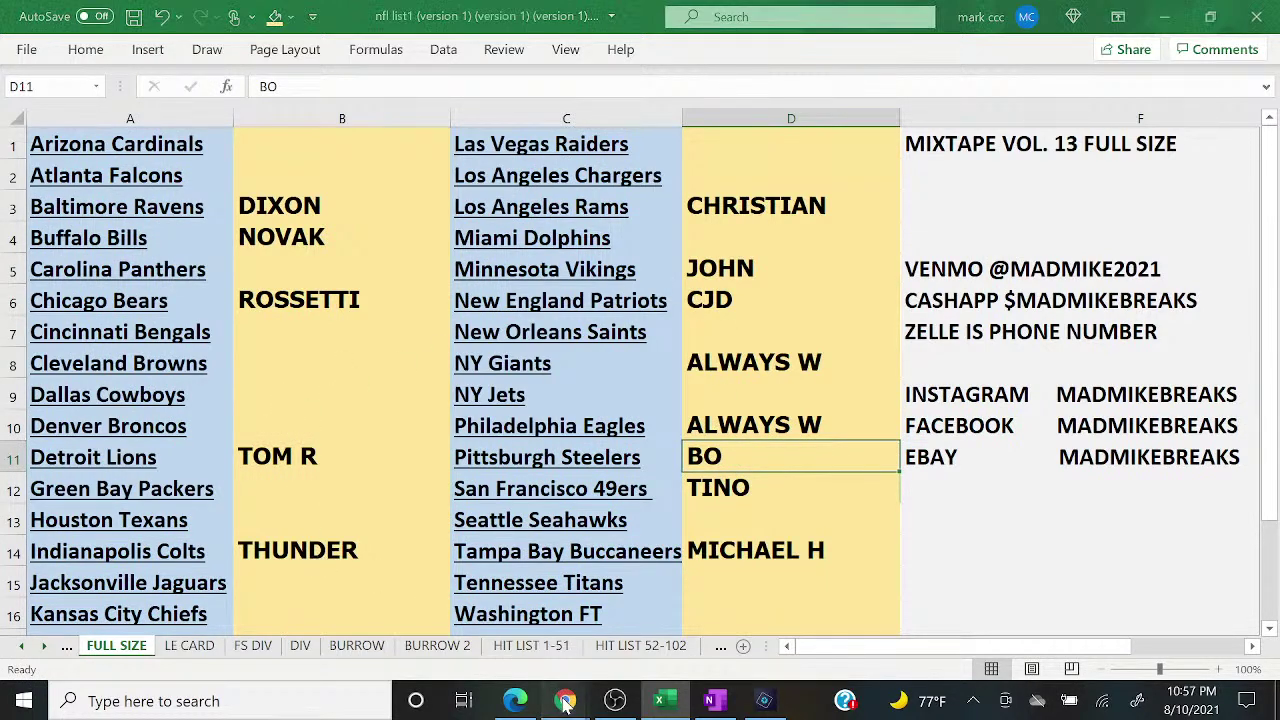
pyautogui.click(675, 612)
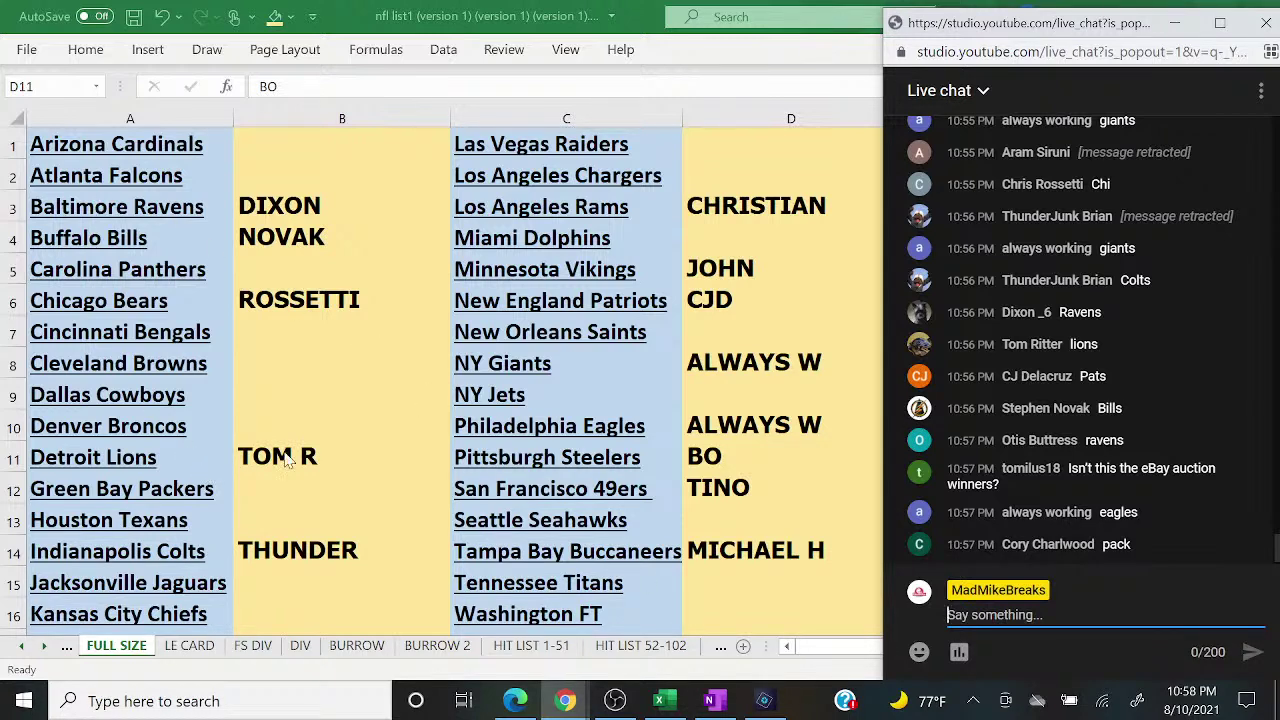
pyautogui.hotkey('alt', 'Tab')
pyautogui.click(325, 482)
# Step: Commit the Packers buyer's name in B12, then send '2 TO CLOSE' in the live chat
pyautogui.write('CORY')
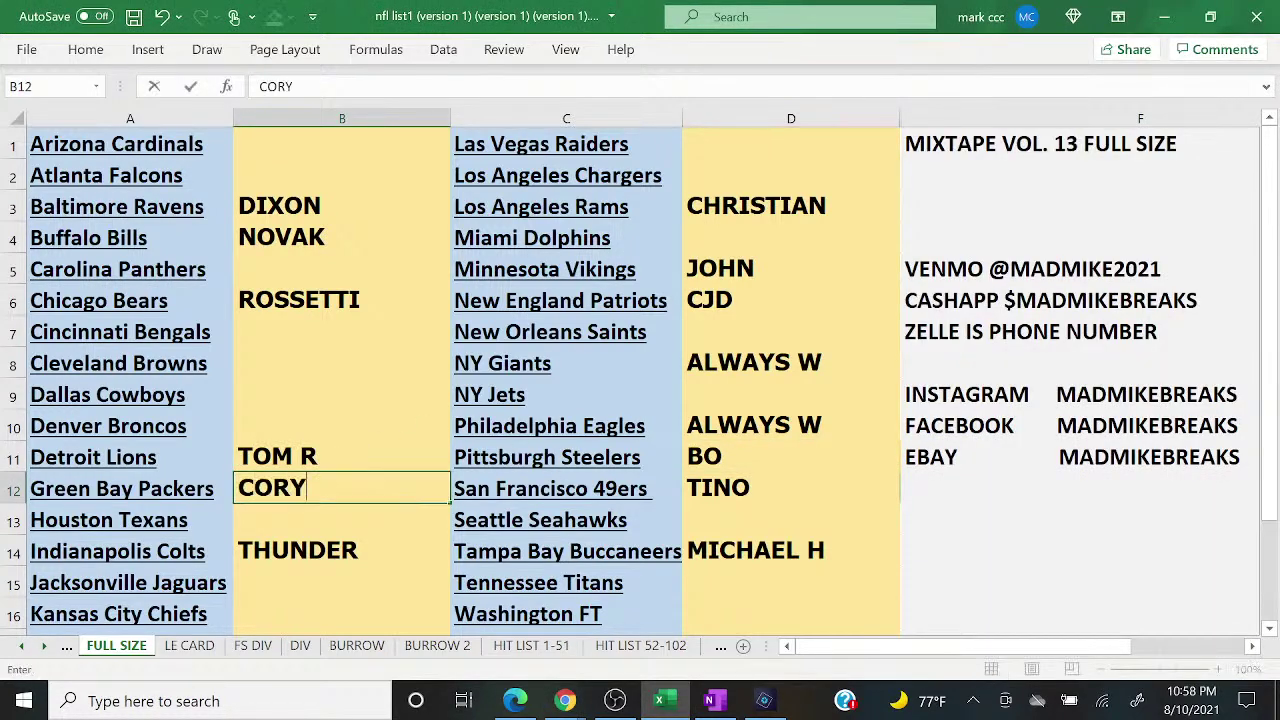
pyautogui.press('Return')
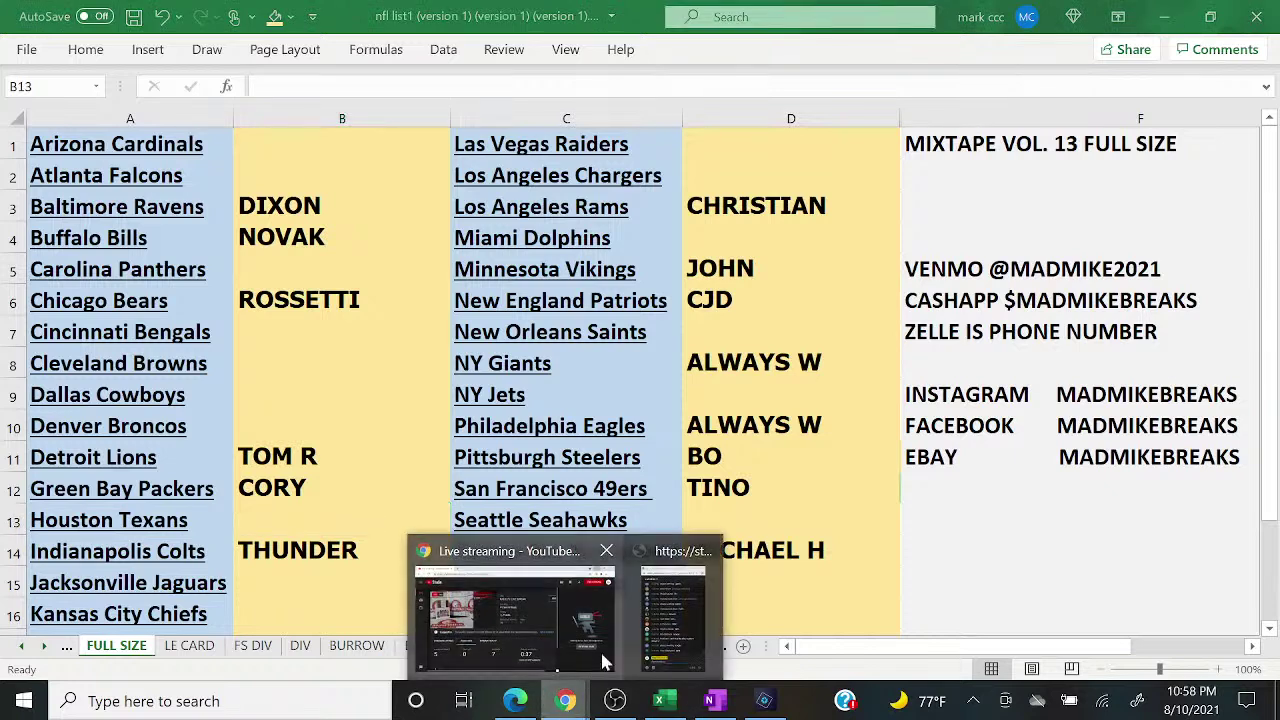
pyautogui.click(678, 623)
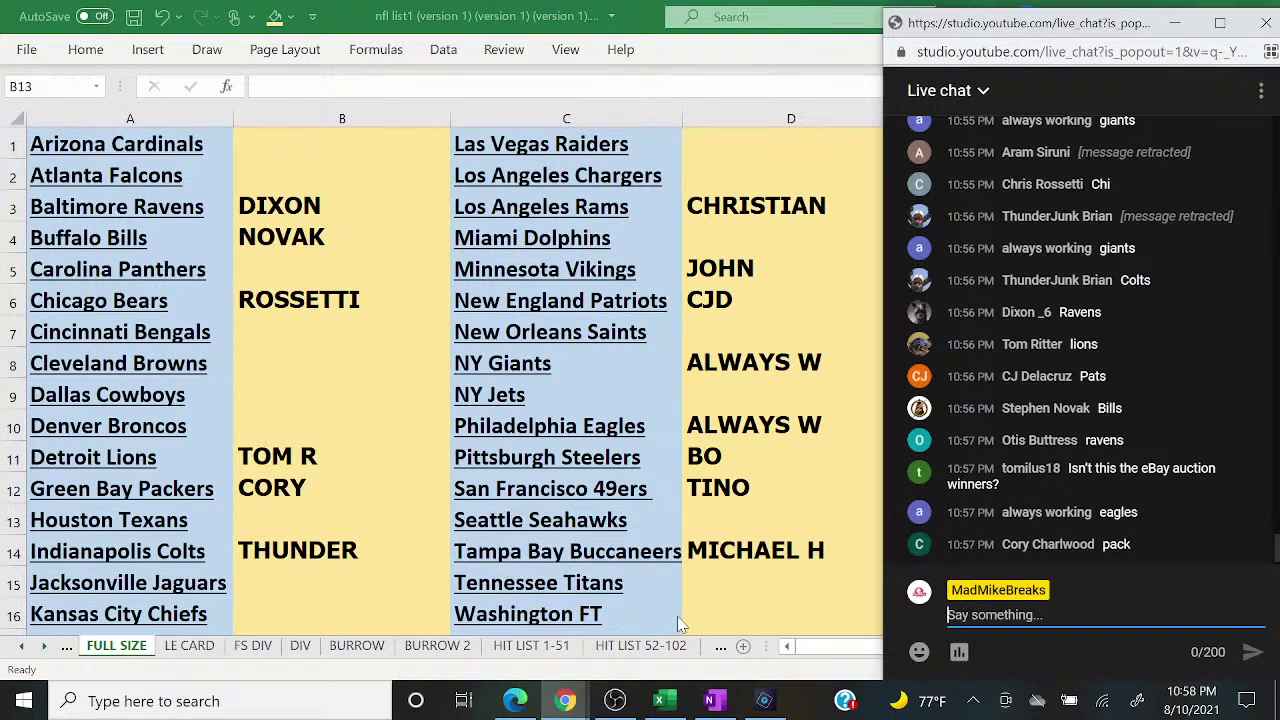
pyautogui.write('2 TO CLOSE')
pyautogui.press('Return')
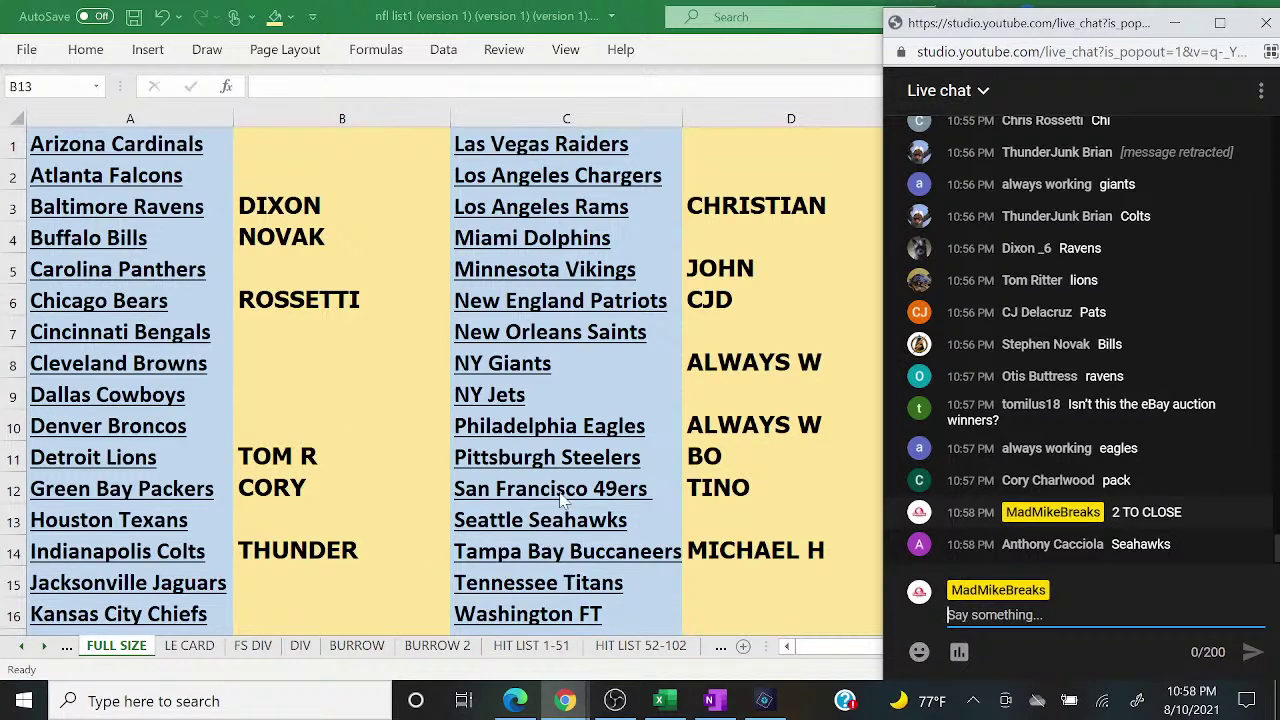
pyautogui.hotkey('alt', 'Tab')
# Step: Shade the Steelers, Rams, Patriots and Buccaneers buyer cells green
pyautogui.click(716, 452)
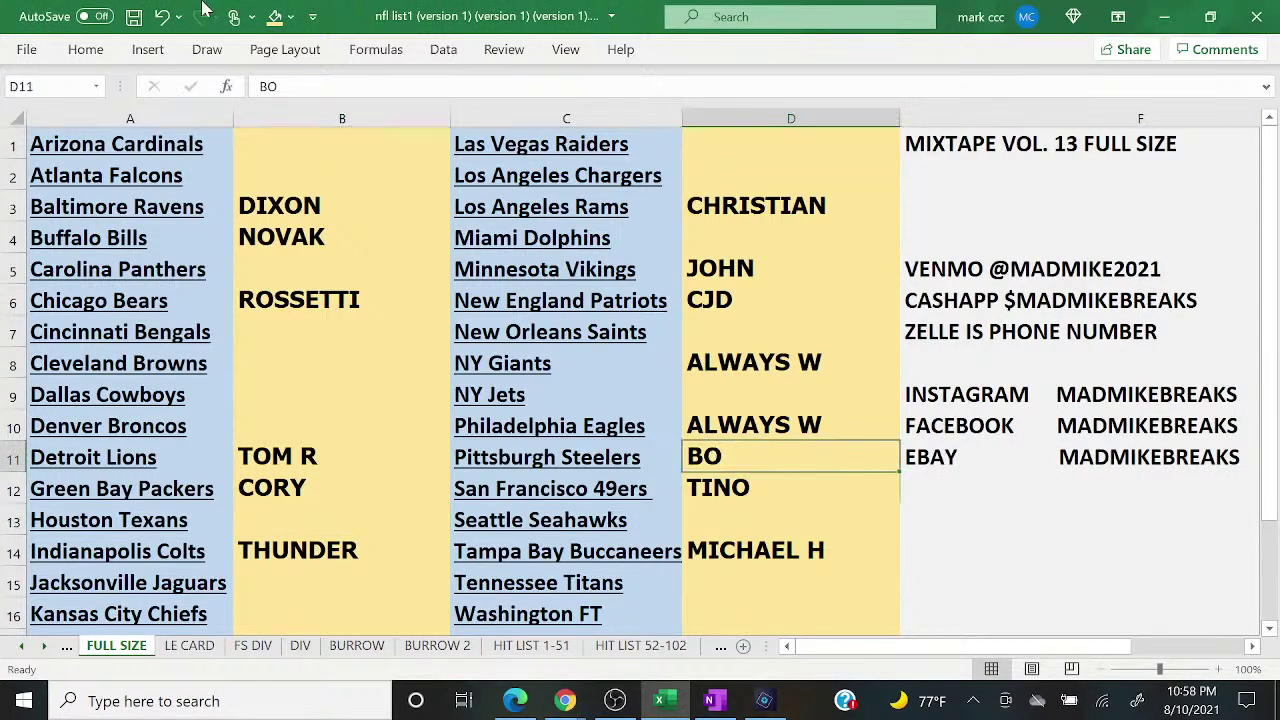
pyautogui.click(289, 16)
pyautogui.click(422, 126)
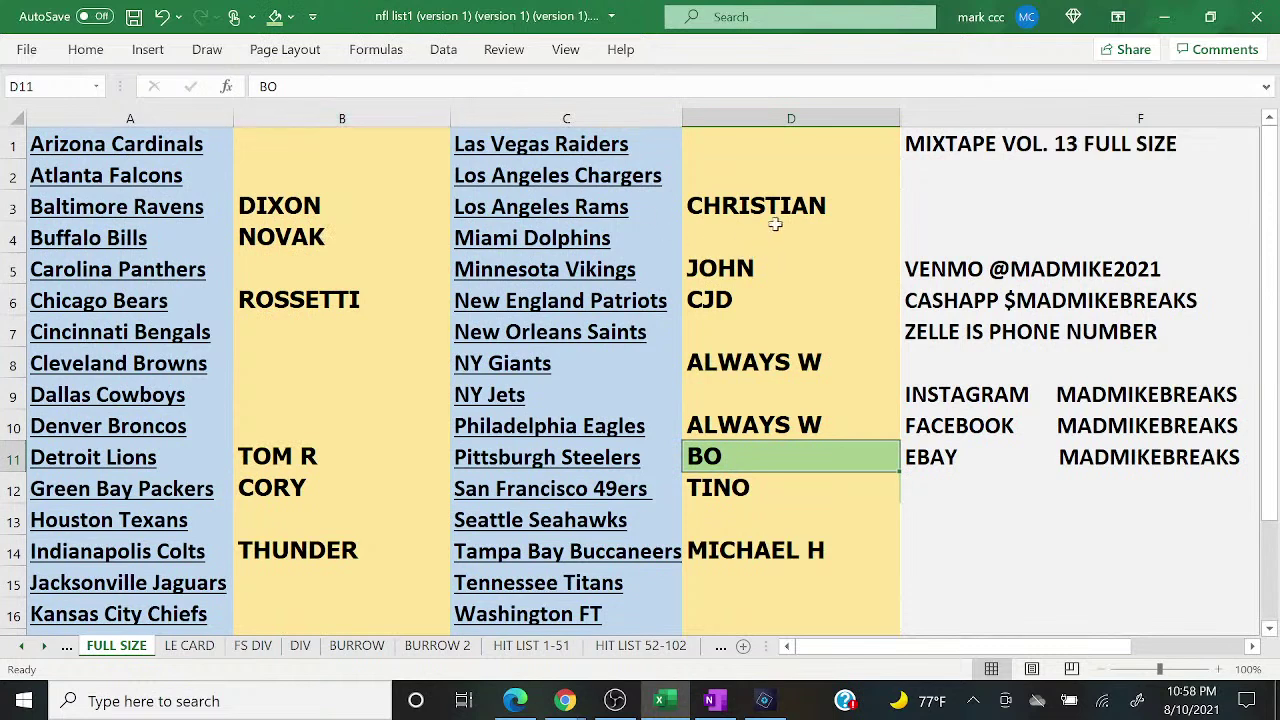
pyautogui.click(772, 212)
pyautogui.click(276, 18)
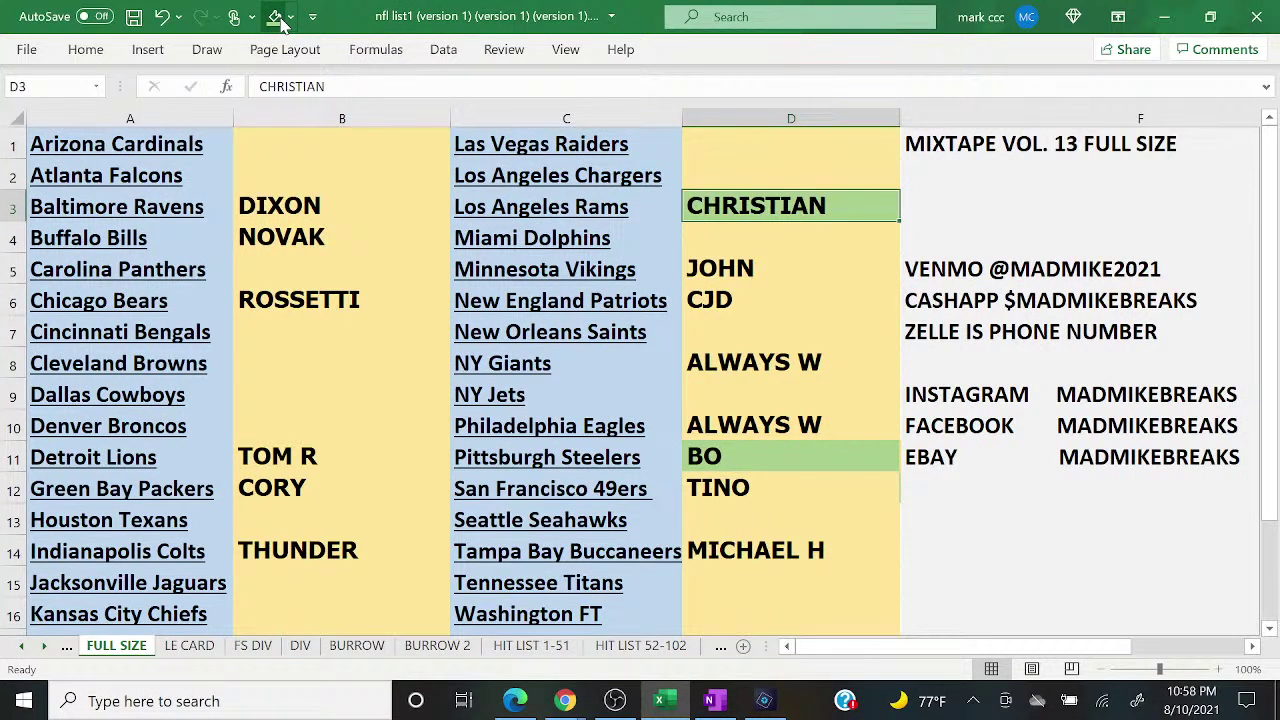
pyautogui.press('Up')
pyautogui.press('Up')
pyautogui.press('Down')
pyautogui.press('Down')
pyautogui.press('Down')
pyautogui.press('Down')
pyautogui.press('Down')
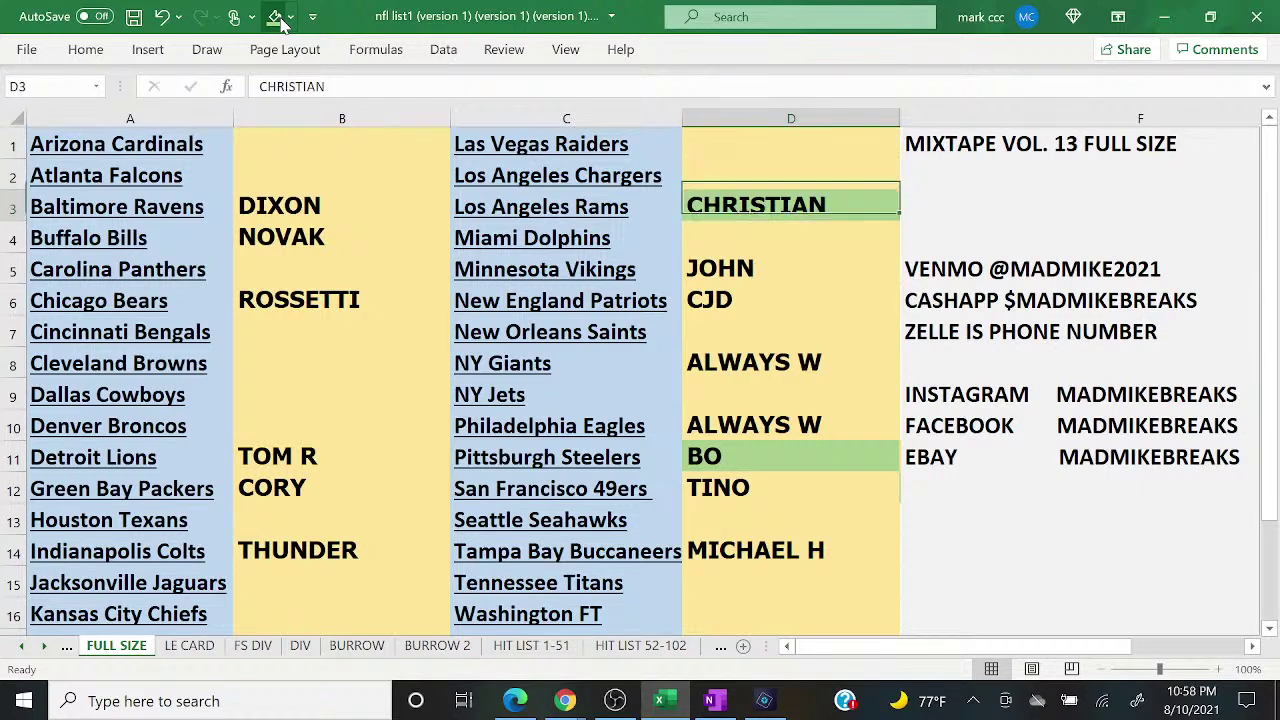
pyautogui.click(281, 22)
pyautogui.press('Left')
pyautogui.press('Down')
pyautogui.press('Left')
pyautogui.press('Right')
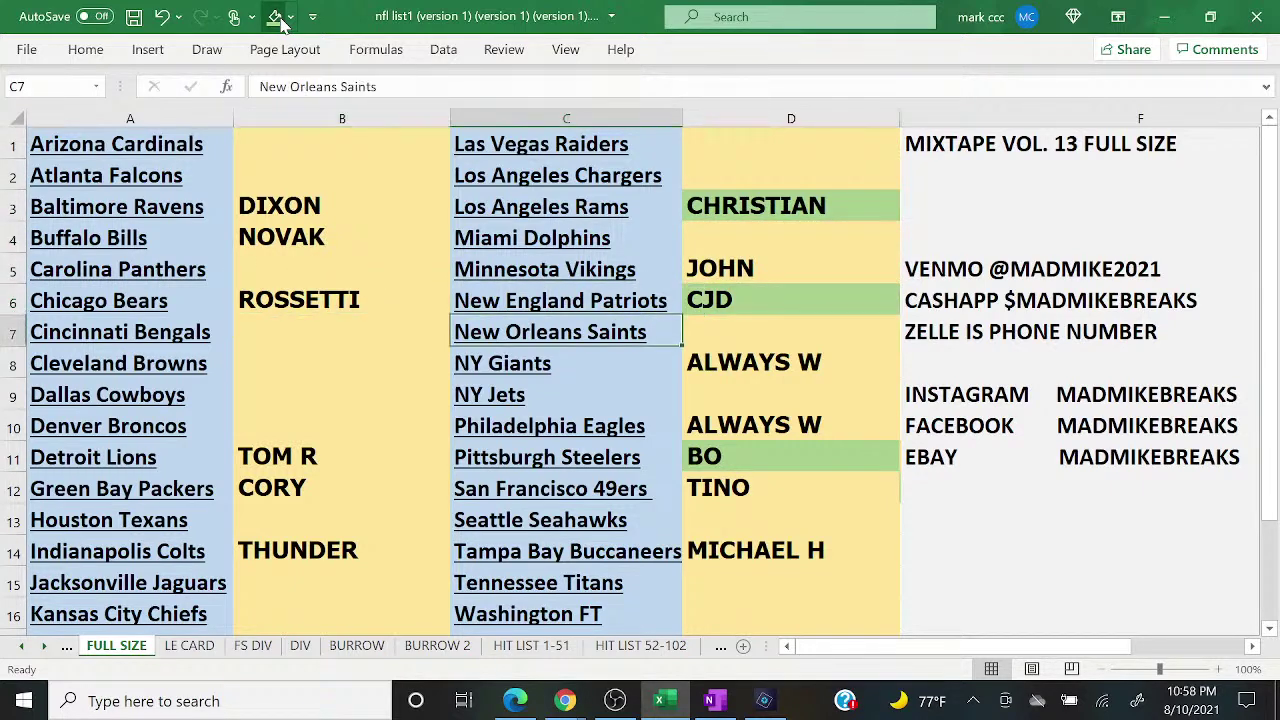
pyautogui.press('Down')
pyautogui.press('Right')
pyautogui.press('Down')
pyautogui.press('Down')
pyautogui.press('Down')
pyautogui.press('Down')
pyautogui.press('Down')
pyautogui.press('Down')
pyautogui.click(276, 18)
# Step: Type the Seattle Seahawks buyer's name into D13, fixing a typo
pyautogui.press('Up')
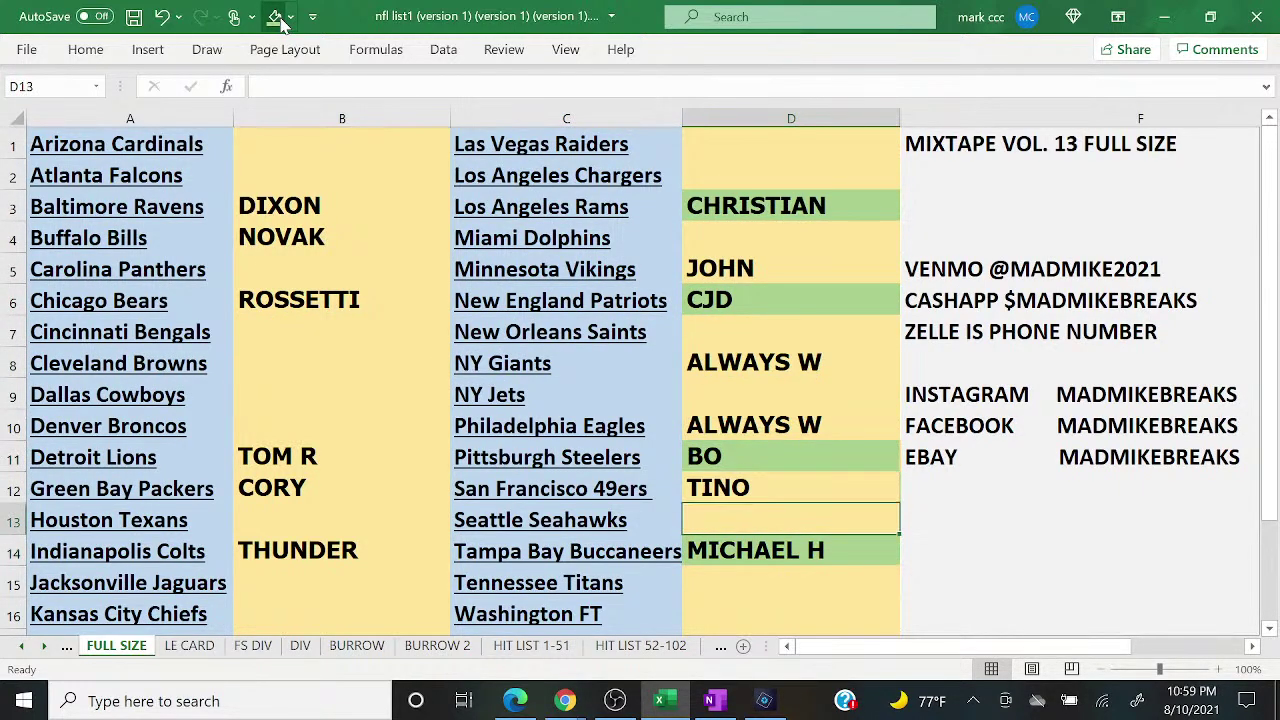
pyautogui.write('ANHT')
pyautogui.press('BackSpace')
pyautogui.press('BackSpace')
pyautogui.write('THONY C')
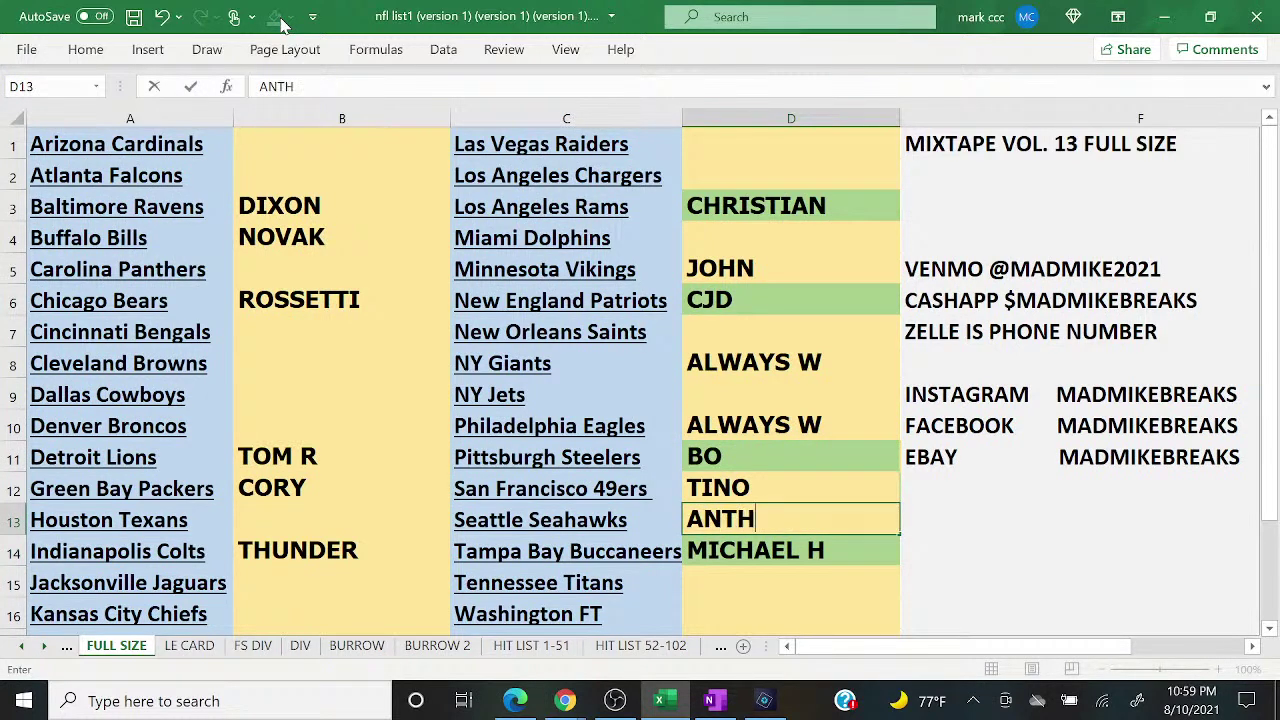
pyautogui.press('Return')
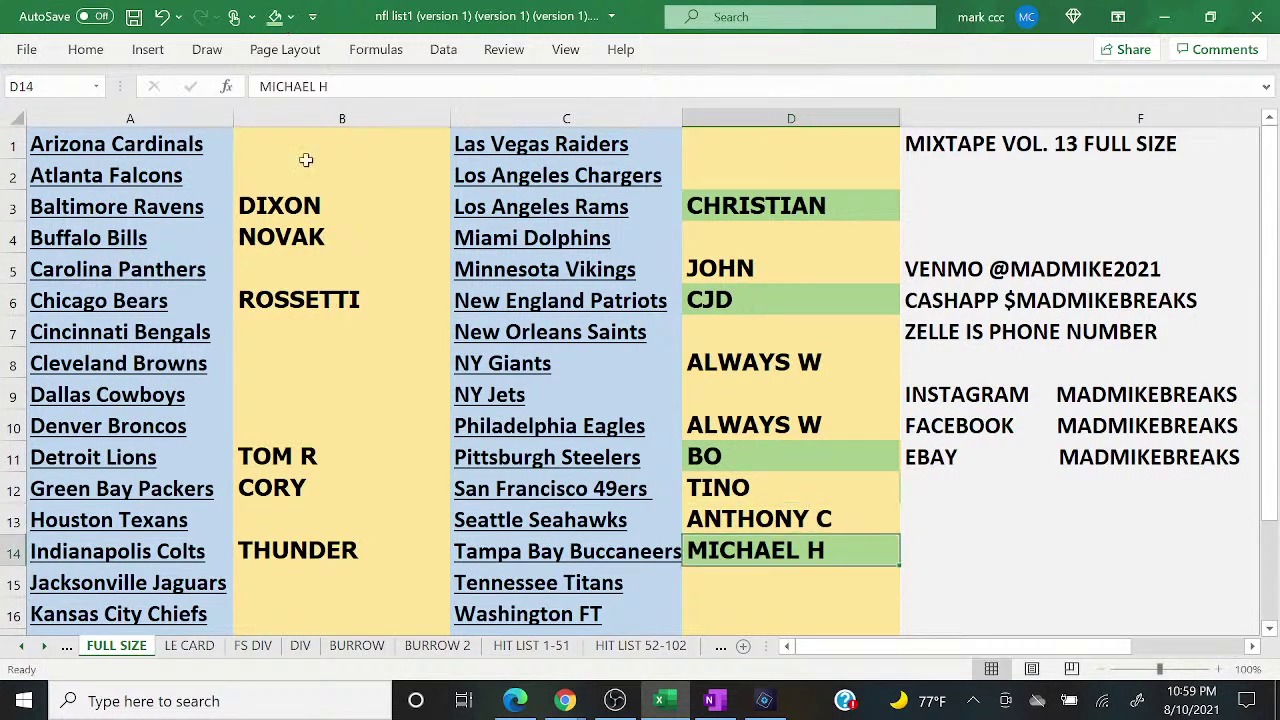
# Step: Send '1 TO CLOSE' from the YouTube live chat popout
pyautogui.moveTo(553, 697)
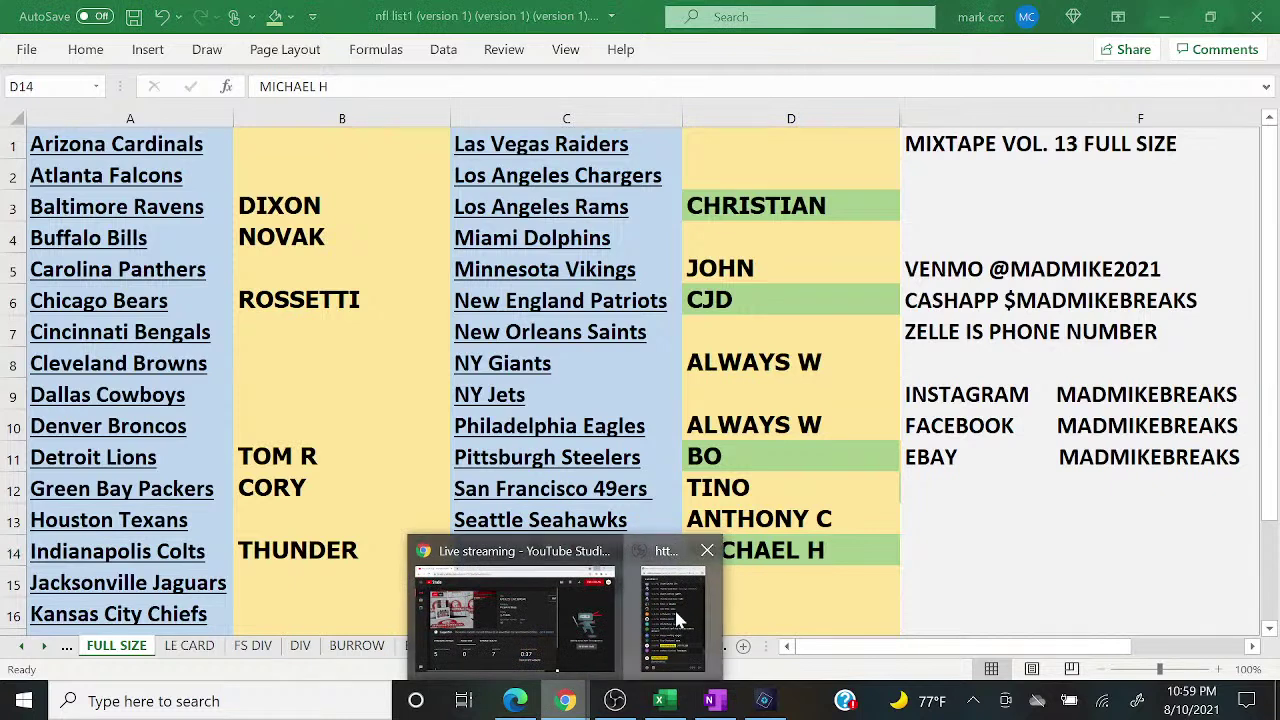
pyautogui.click(674, 617)
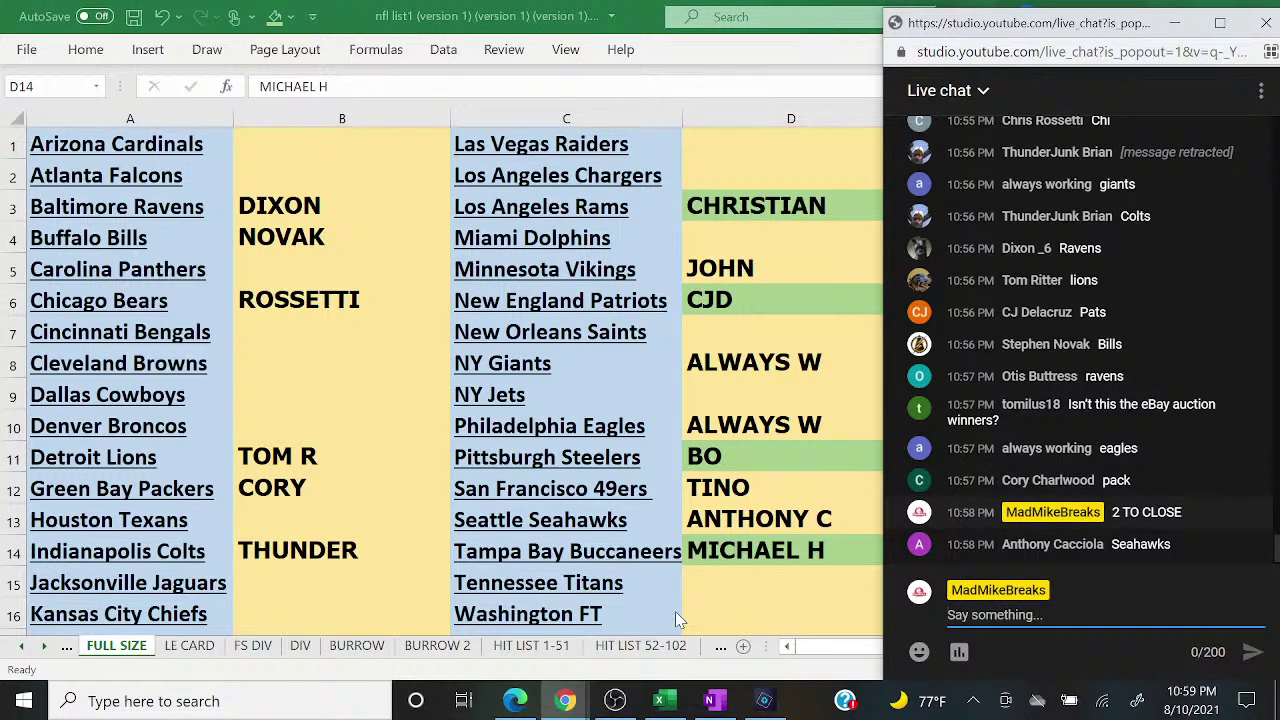
pyautogui.write('1 TO CLOSE')
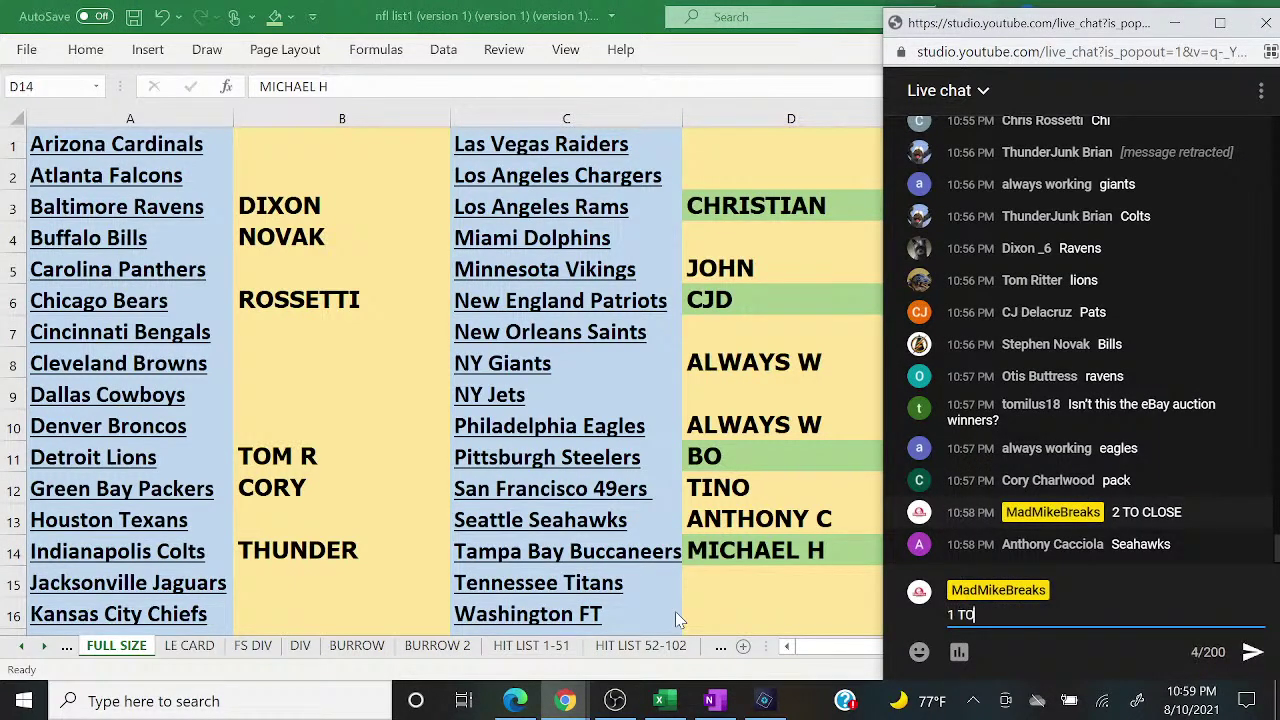
pyautogui.press('Return')
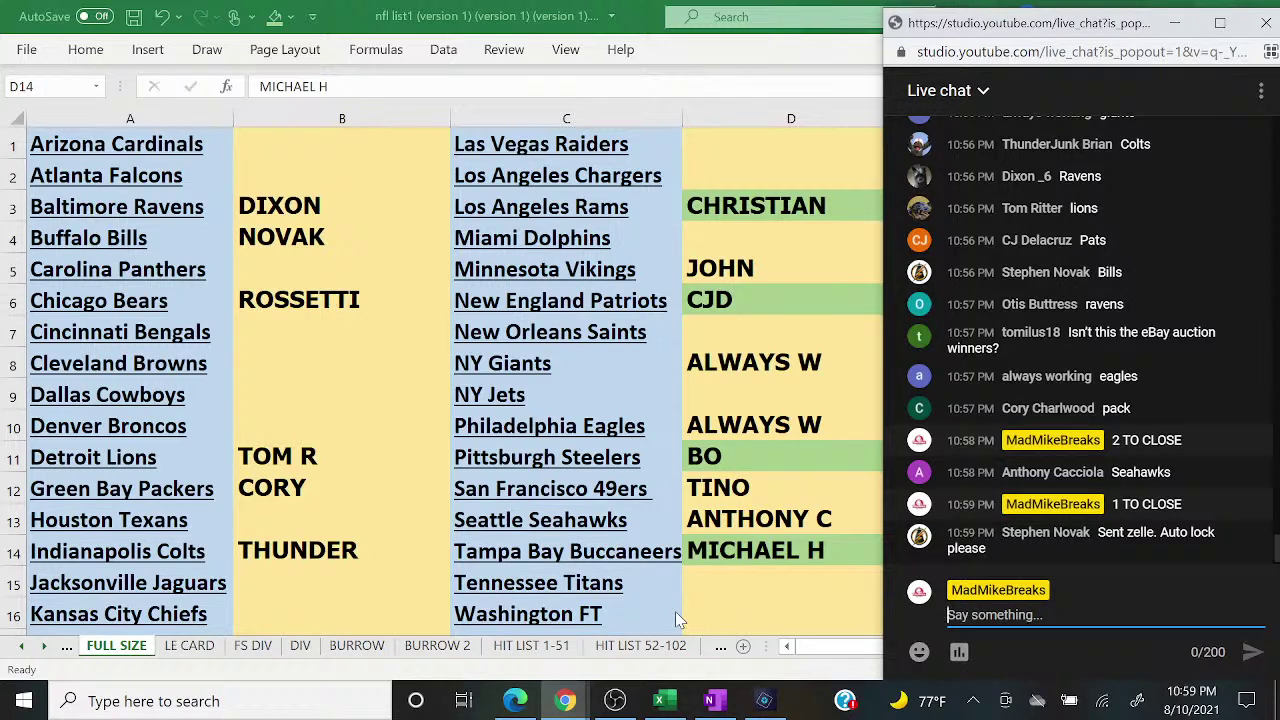
# Step: Fill the Detroit Lions and Buffalo Bills buyer cells green
pyautogui.hotkey('alt', 'Tab')
pyautogui.click(340, 460)
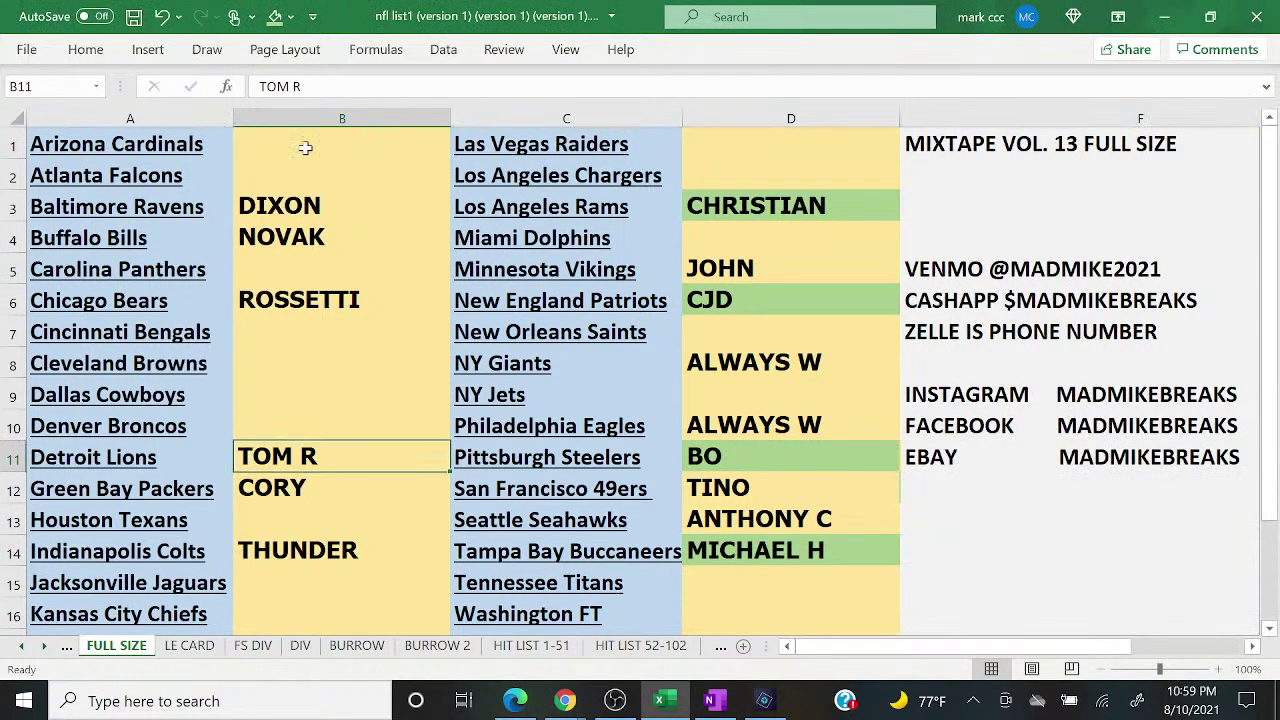
pyautogui.click(275, 18)
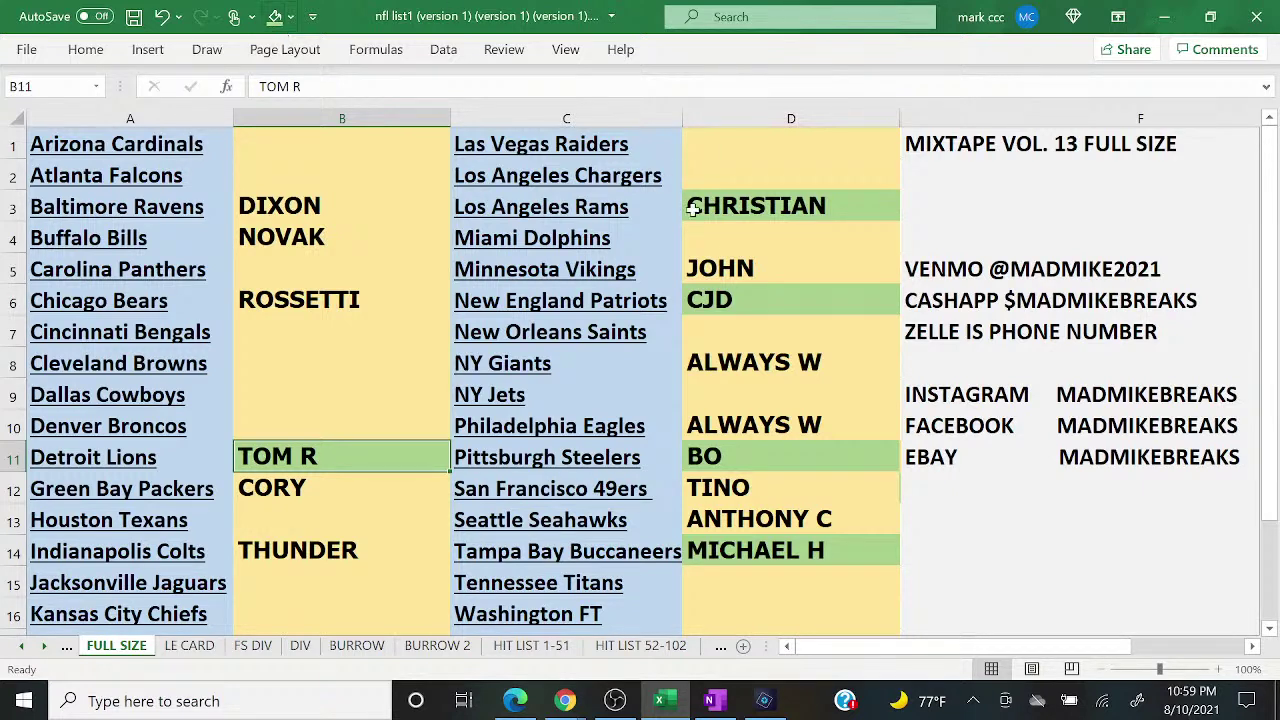
pyautogui.click(283, 240)
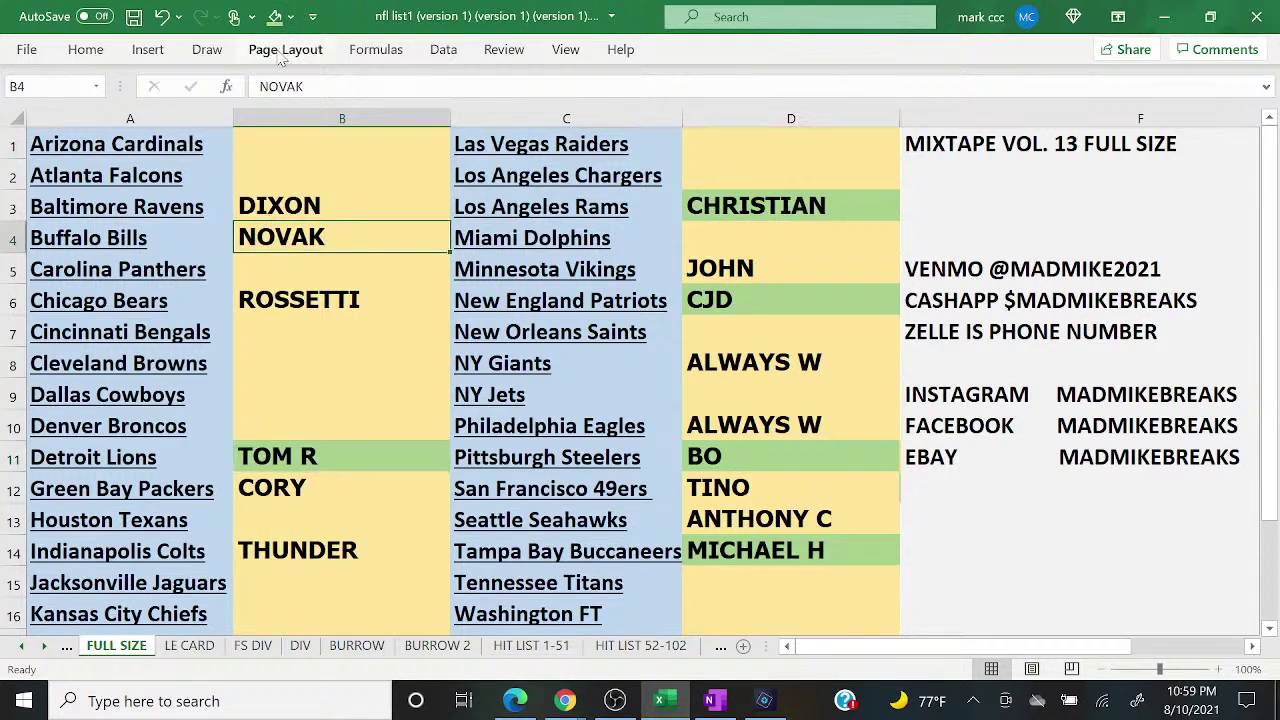
pyautogui.click(275, 18)
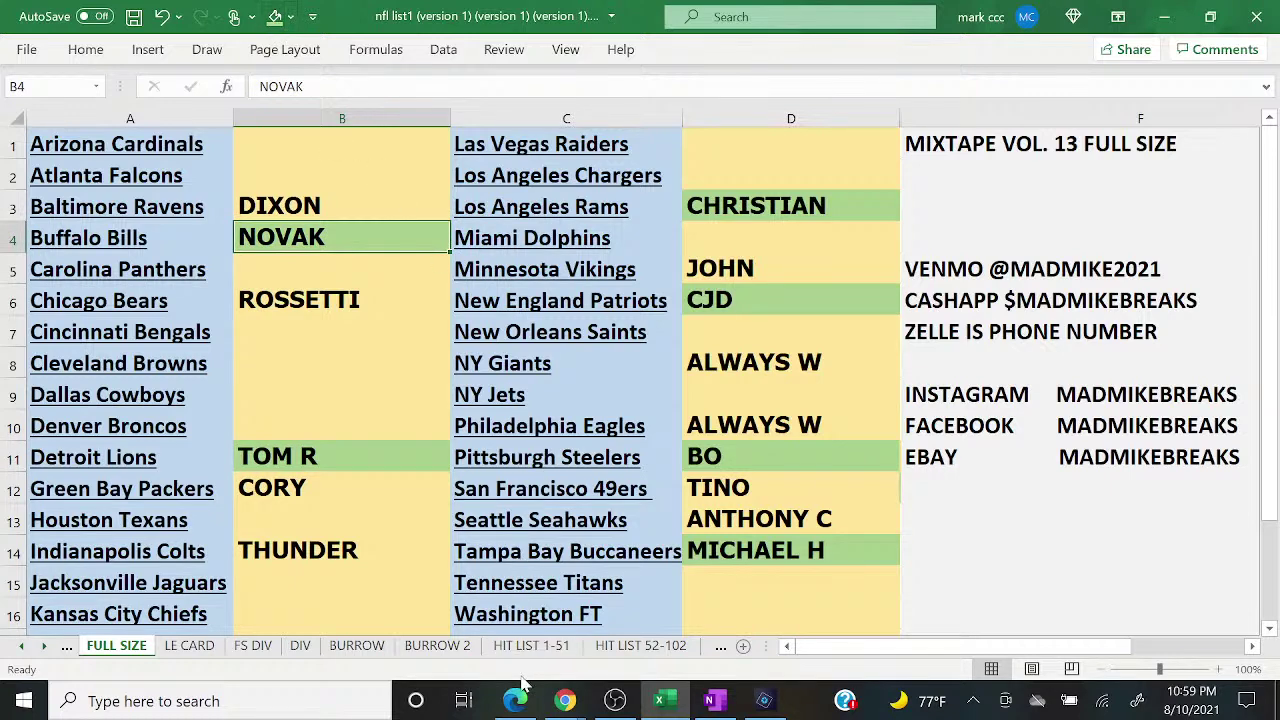
# Step: Check the live chat, returning to the Vikings buyer cell and then the Broncos row
pyautogui.moveTo(565, 700)
pyautogui.click(678, 622)
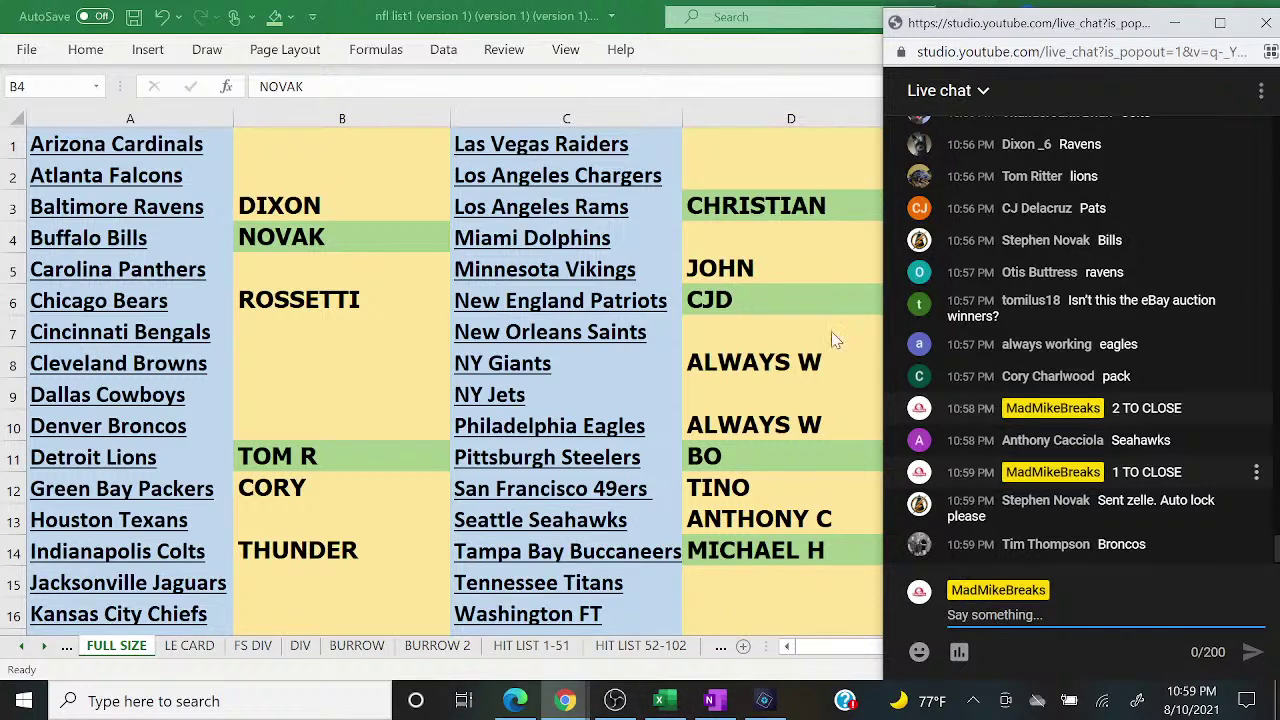
pyautogui.click(718, 280)
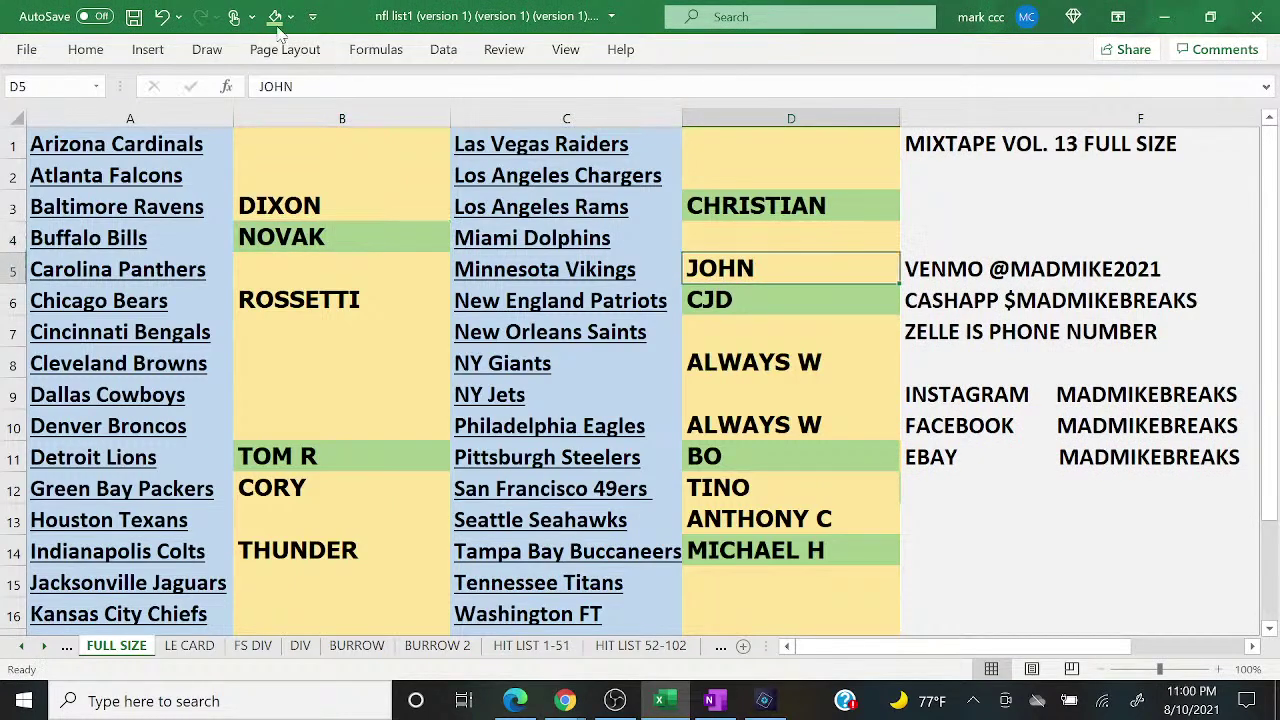
pyautogui.moveTo(565, 700)
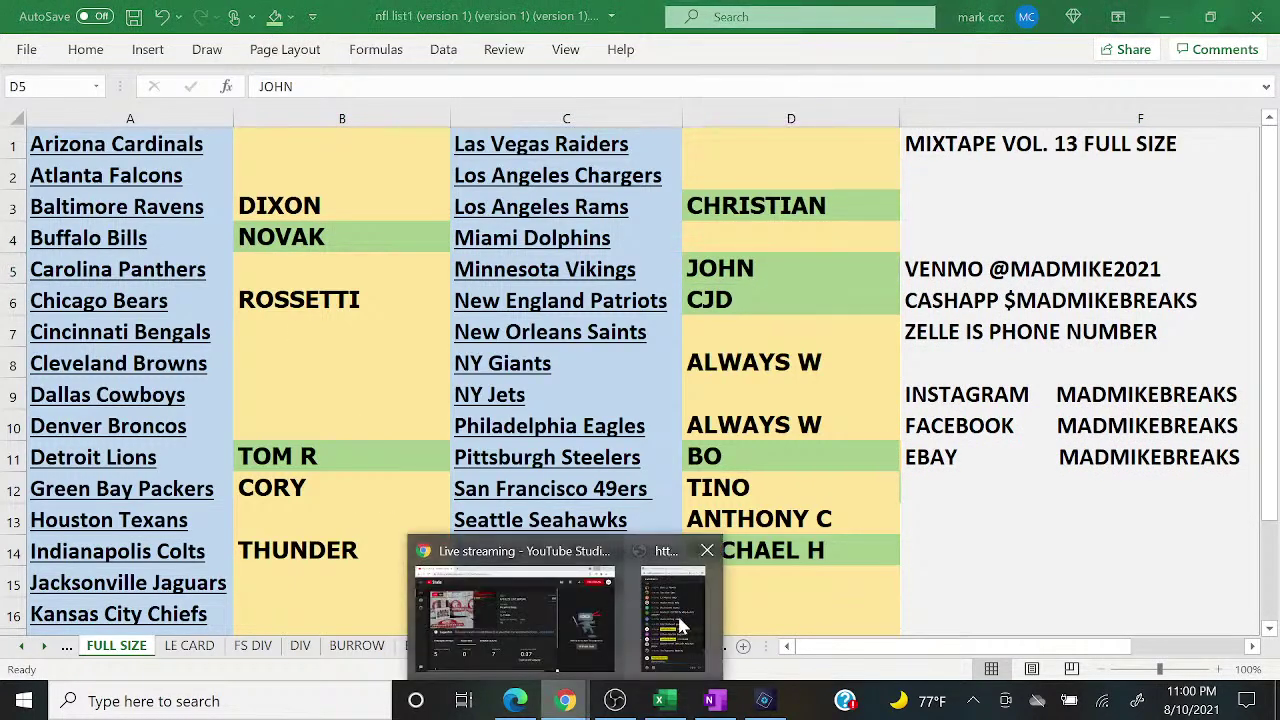
pyautogui.click(678, 625)
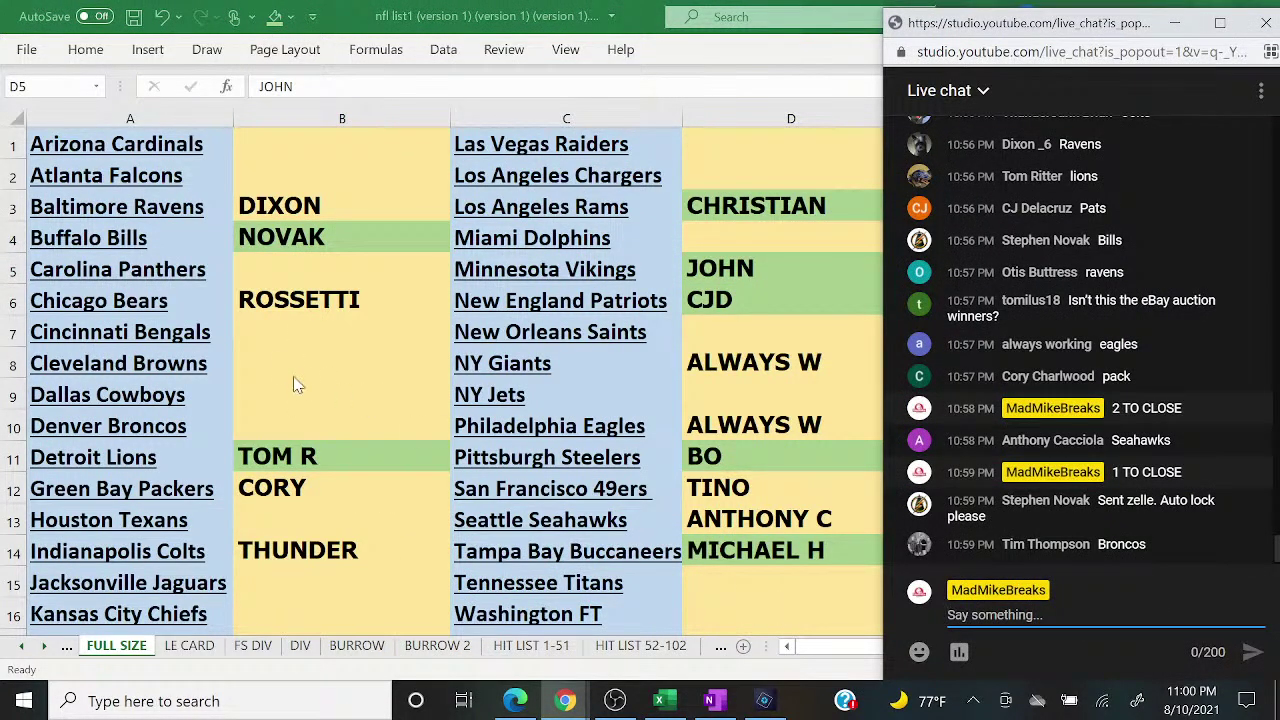
pyautogui.click(296, 385)
# Step: Type the Denver Broncos buyer's name into B10, correcting the misspelled letters
pyautogui.press('Down')
pyautogui.write('TOM')
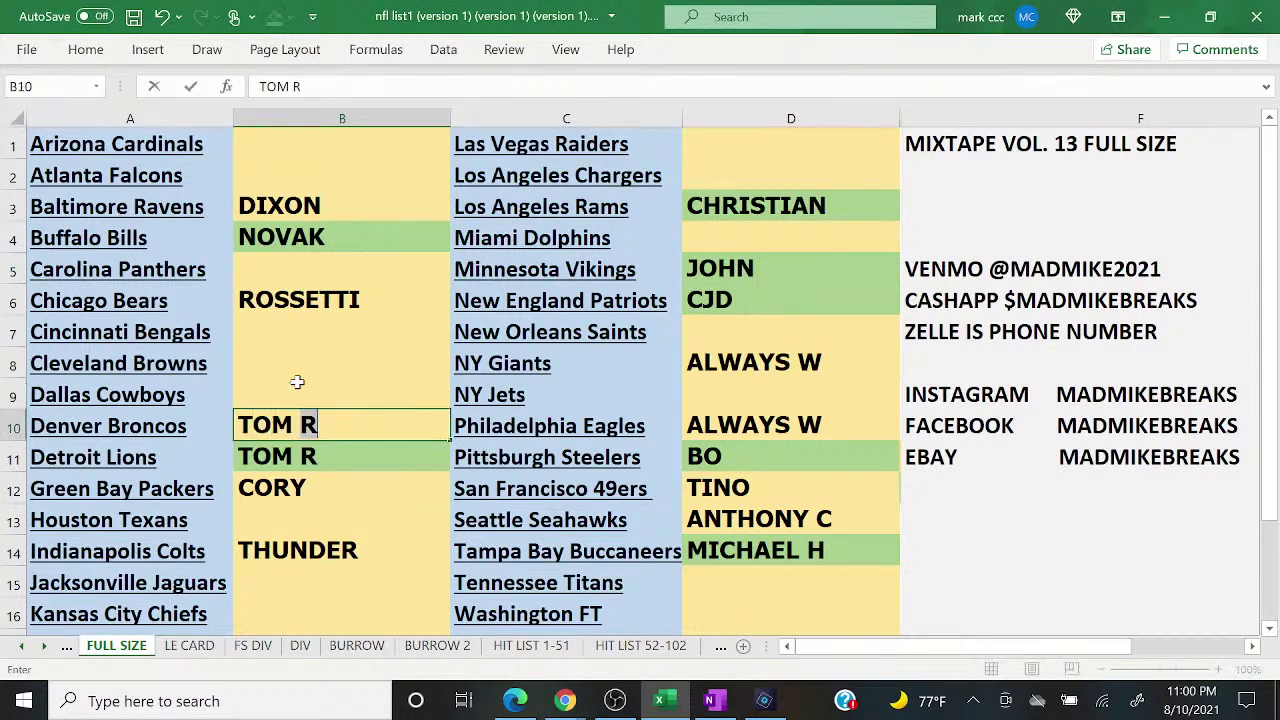
pyautogui.press('BackSpace')
pyautogui.press('BackSpace')
pyautogui.press('BackSpace')
pyautogui.press('BackSpace')
pyautogui.write('IMT')
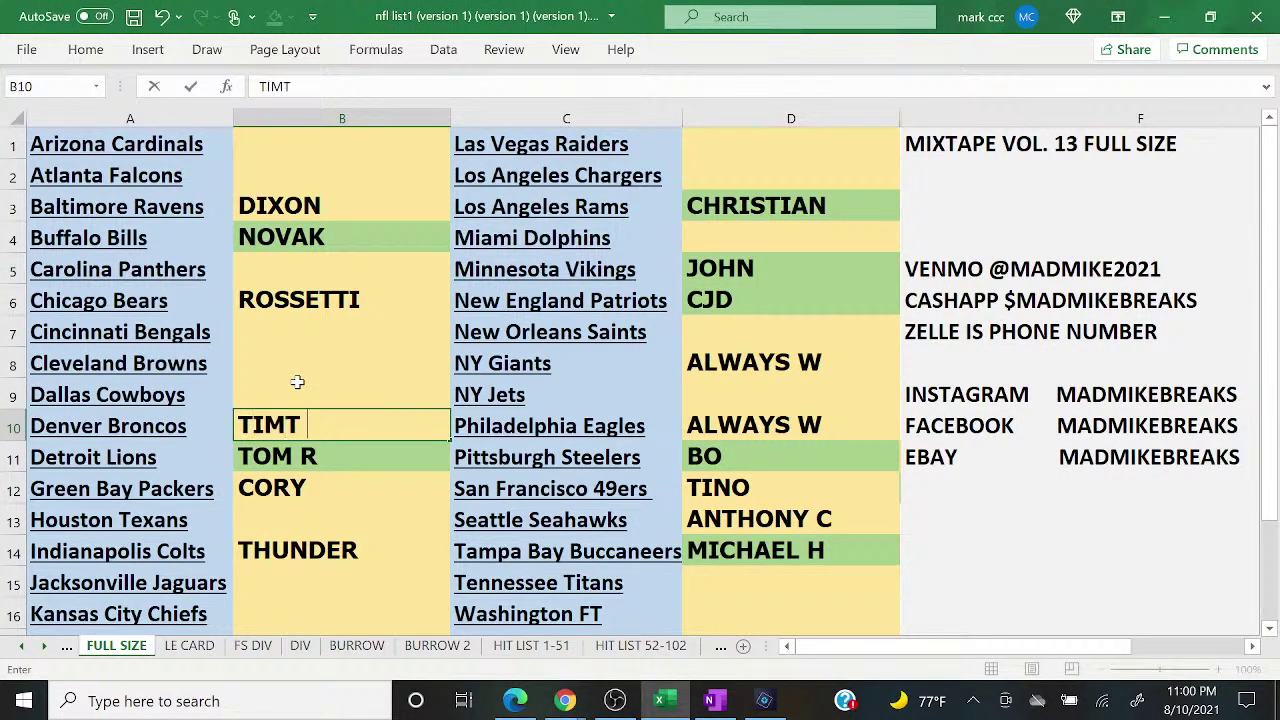
pyautogui.press('BackSpace')
pyautogui.press('BackSpace')
pyautogui.write('T')
pyautogui.press('BackSpace')
pyautogui.write('T')
# Step: Post 'CLOSED' in the YouTube live chat
pyautogui.click(565, 701)
pyautogui.click(686, 637)
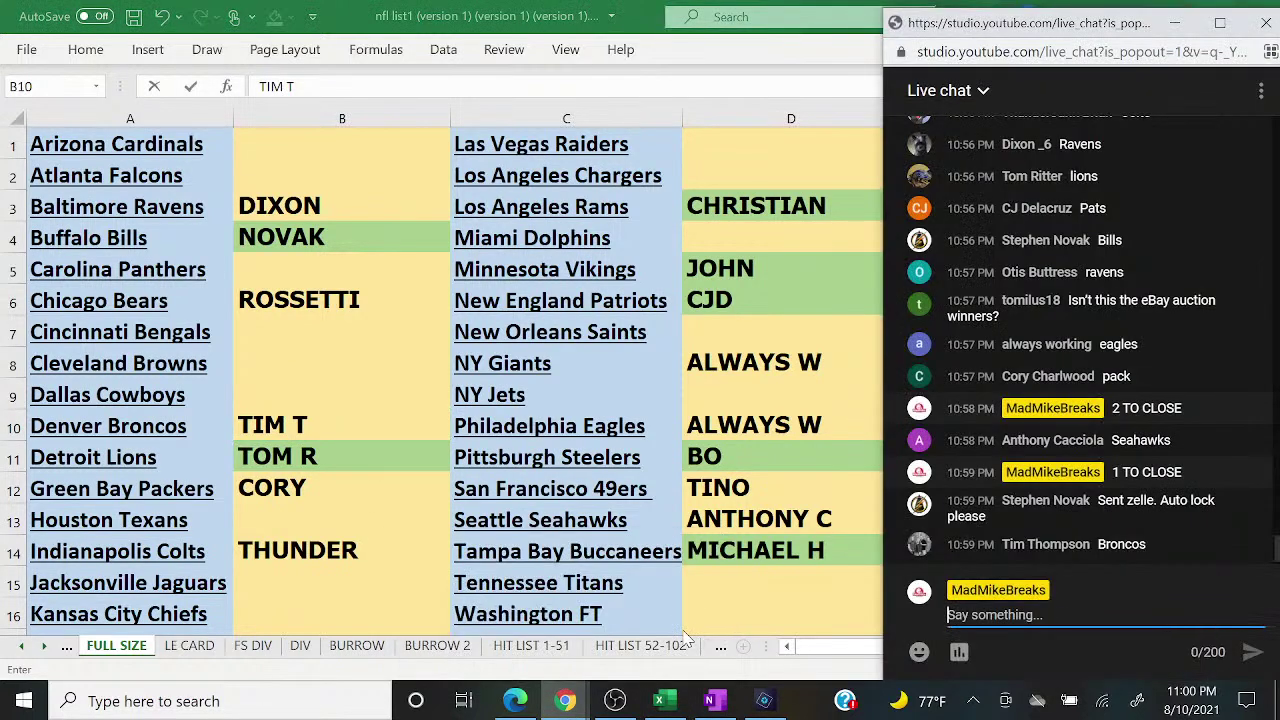
pyautogui.write('CLOSED')
pyautogui.press('Return')
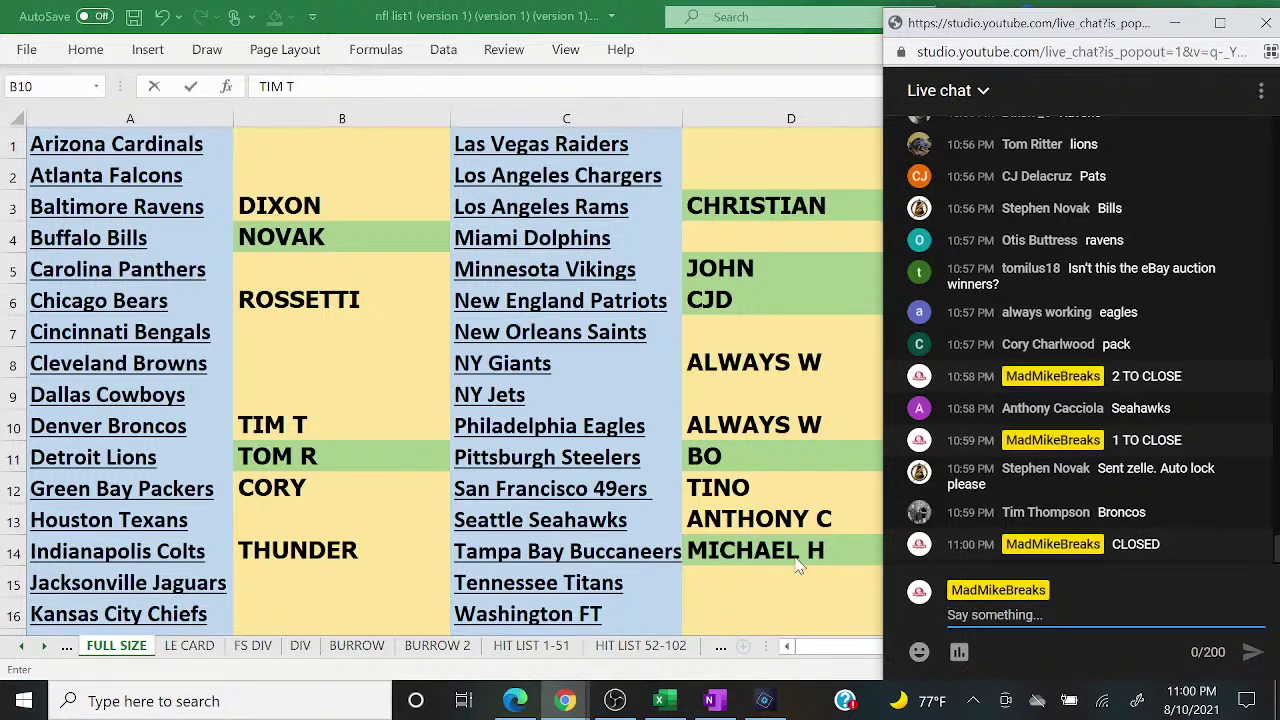
# Step: Commit the Broncos entry, select the Seahawks then NY Giants buyer cells, and check chat
pyautogui.click(776, 517)
pyautogui.click(776, 517)
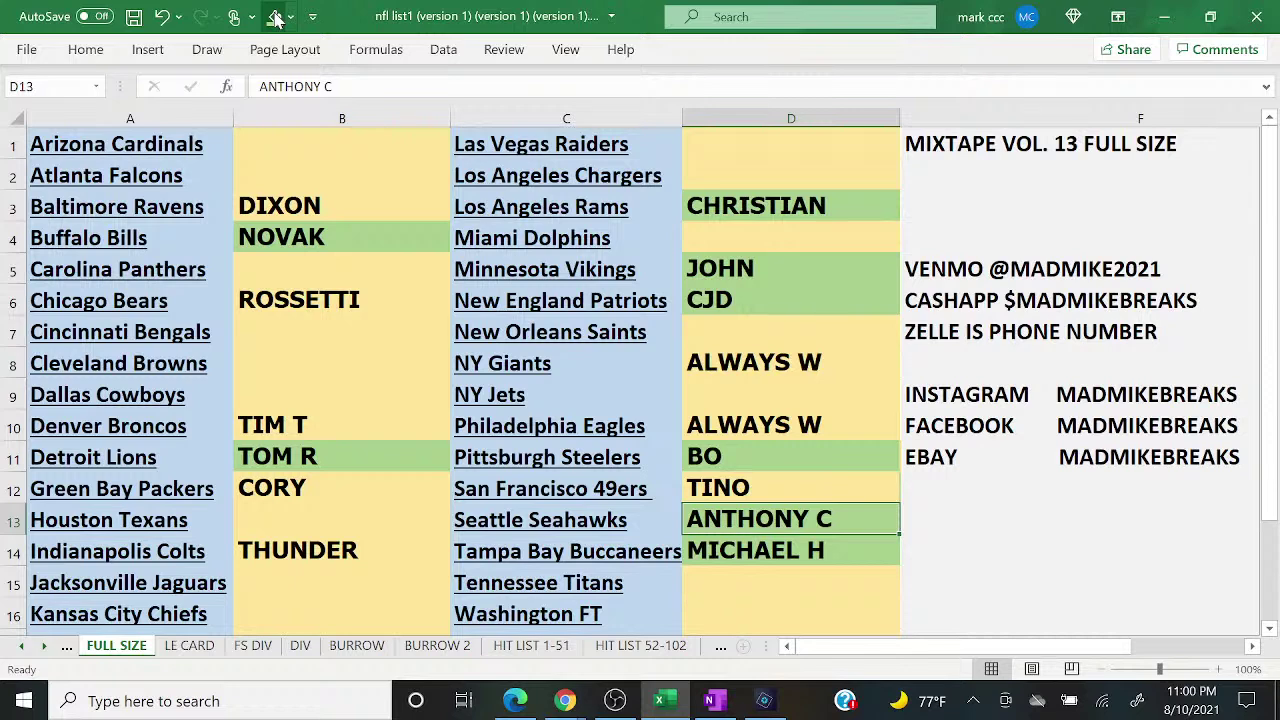
pyautogui.press('Up')
pyautogui.press('Up')
pyautogui.press('Up')
pyautogui.press('Up')
pyautogui.press('Up')
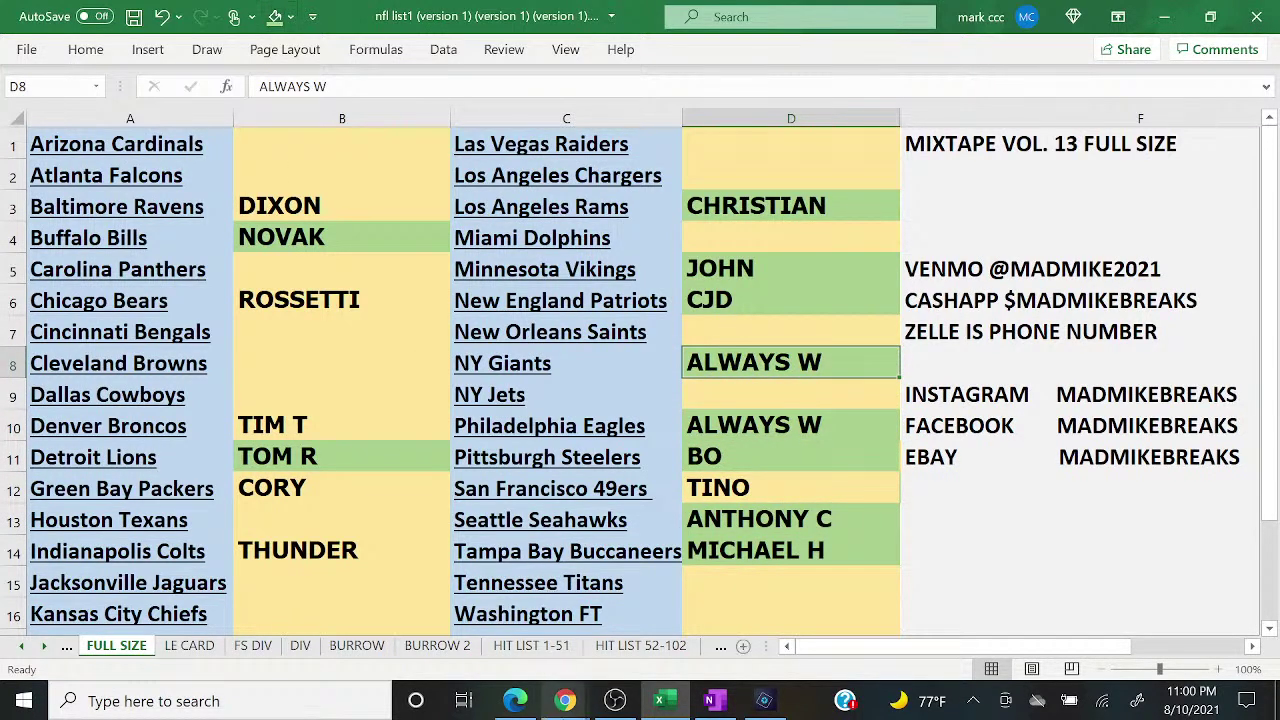
pyautogui.moveTo(565, 700)
pyautogui.click(665, 620)
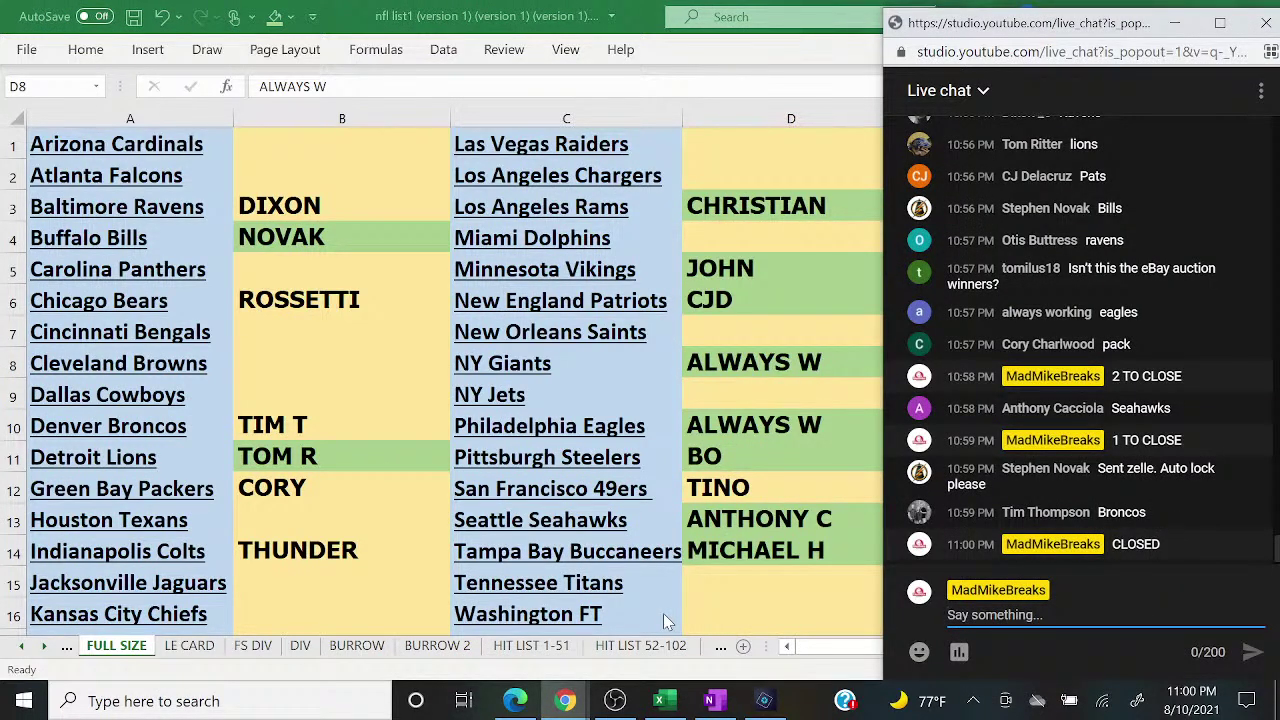
# Step: Fill the Denver Broncos buyer cell B10 green and bring the live chat back
pyautogui.click(306, 430)
pyautogui.click(275, 16)
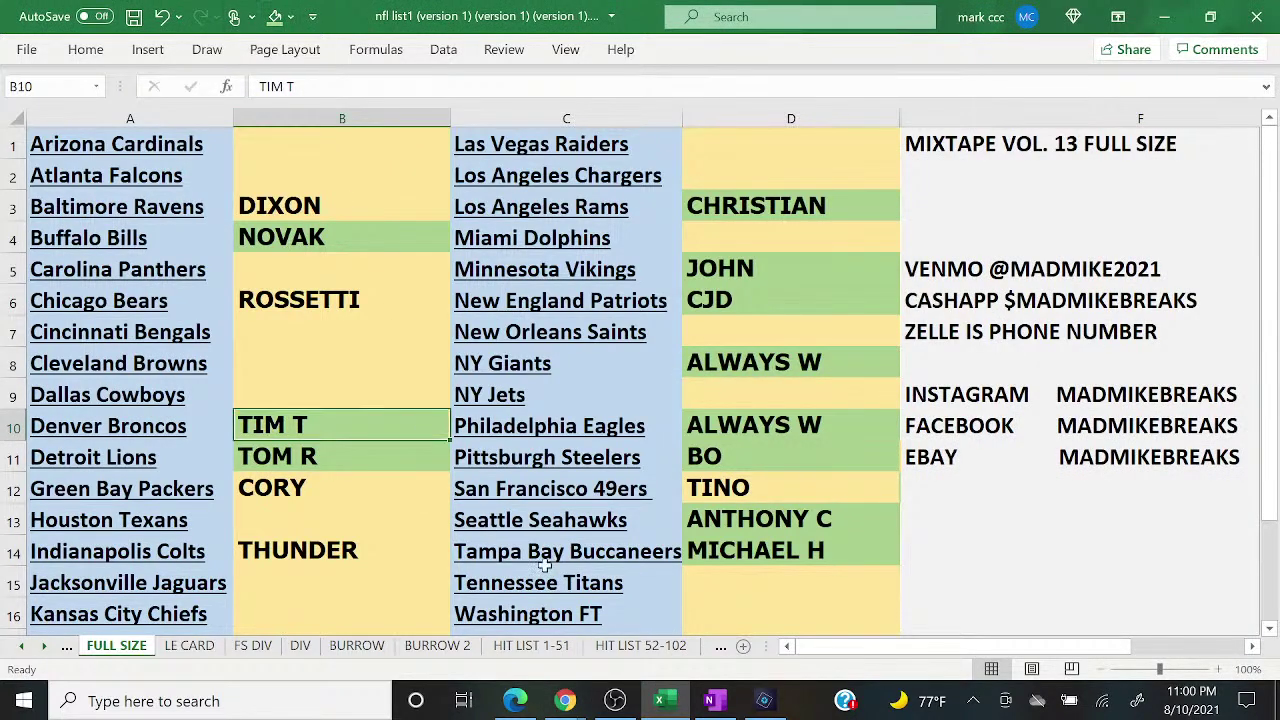
pyautogui.click(565, 701)
pyautogui.click(670, 618)
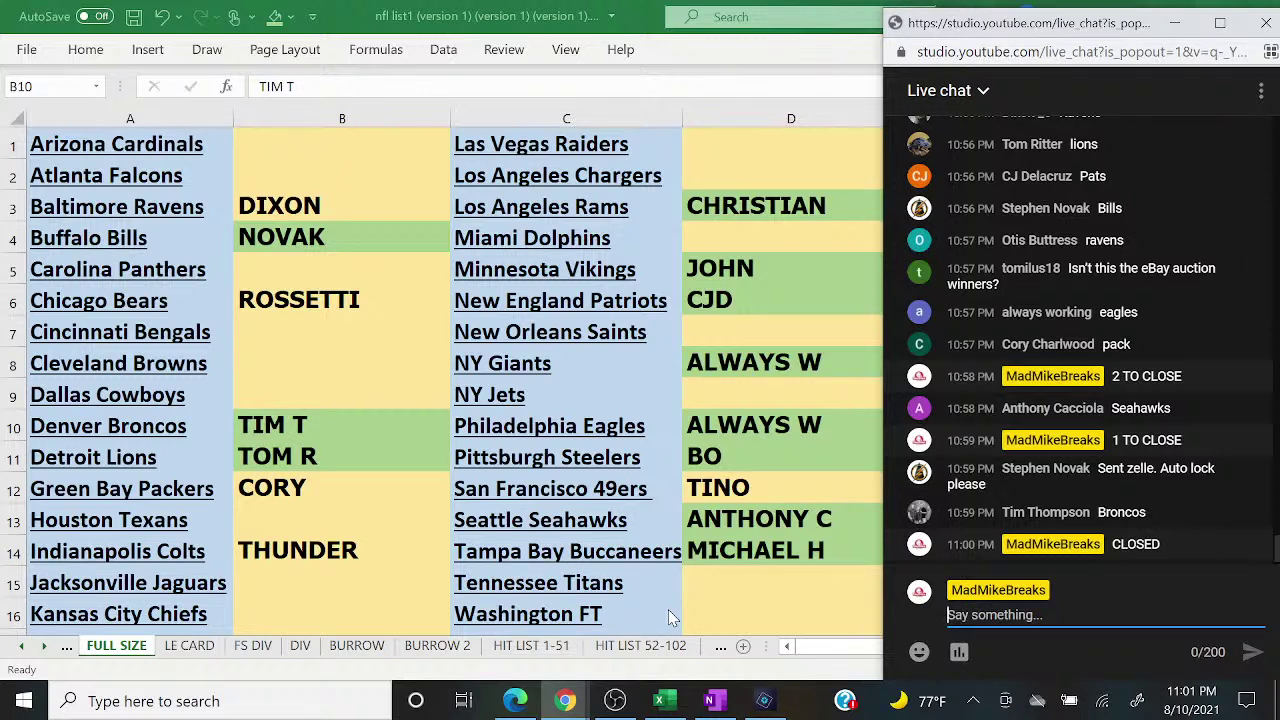
# Step: Shade the Indianapolis Colts buyer cell B14 green after selecting the Bears buyer, then check chat
pyautogui.click(298, 290)
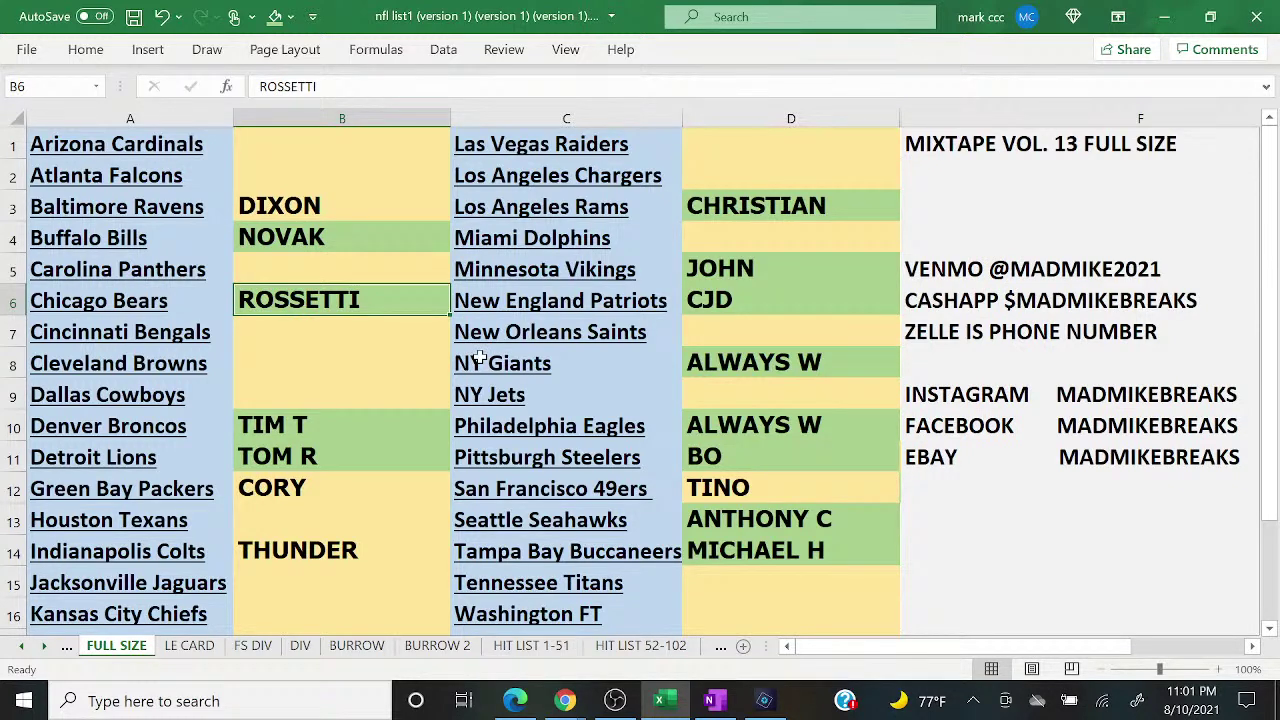
pyautogui.click(332, 580)
pyautogui.press('Up')
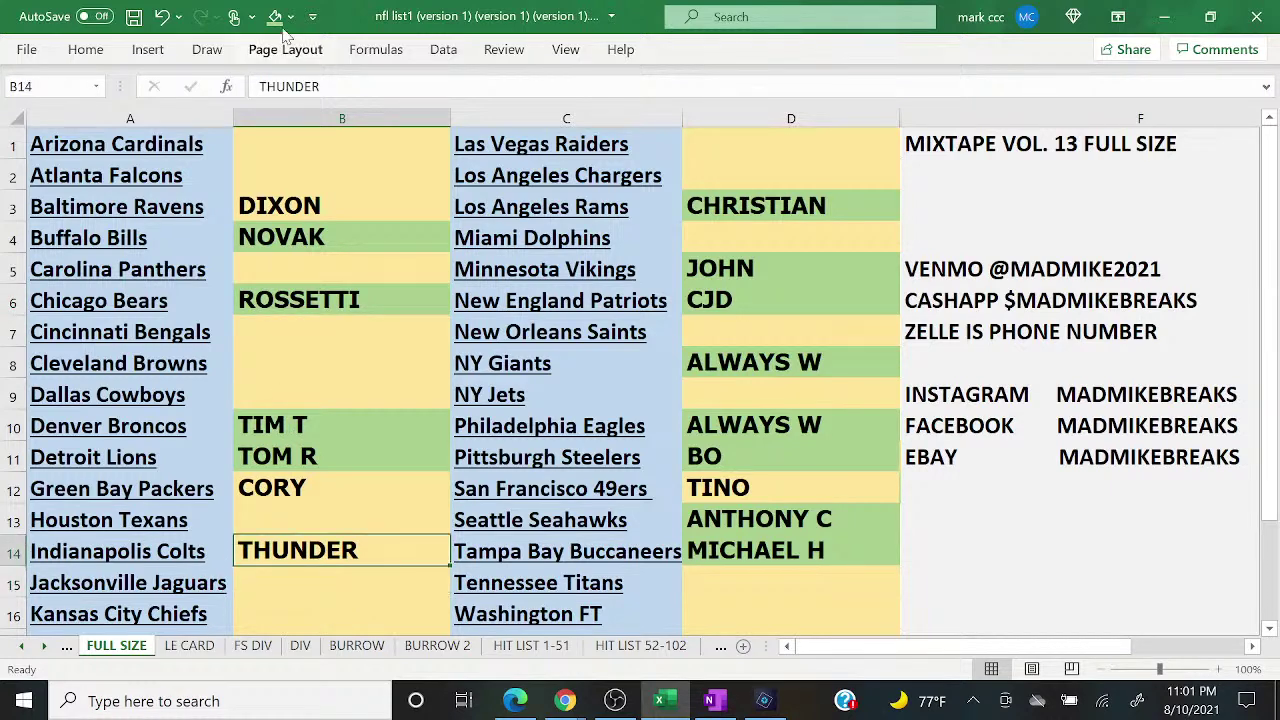
pyautogui.click(275, 16)
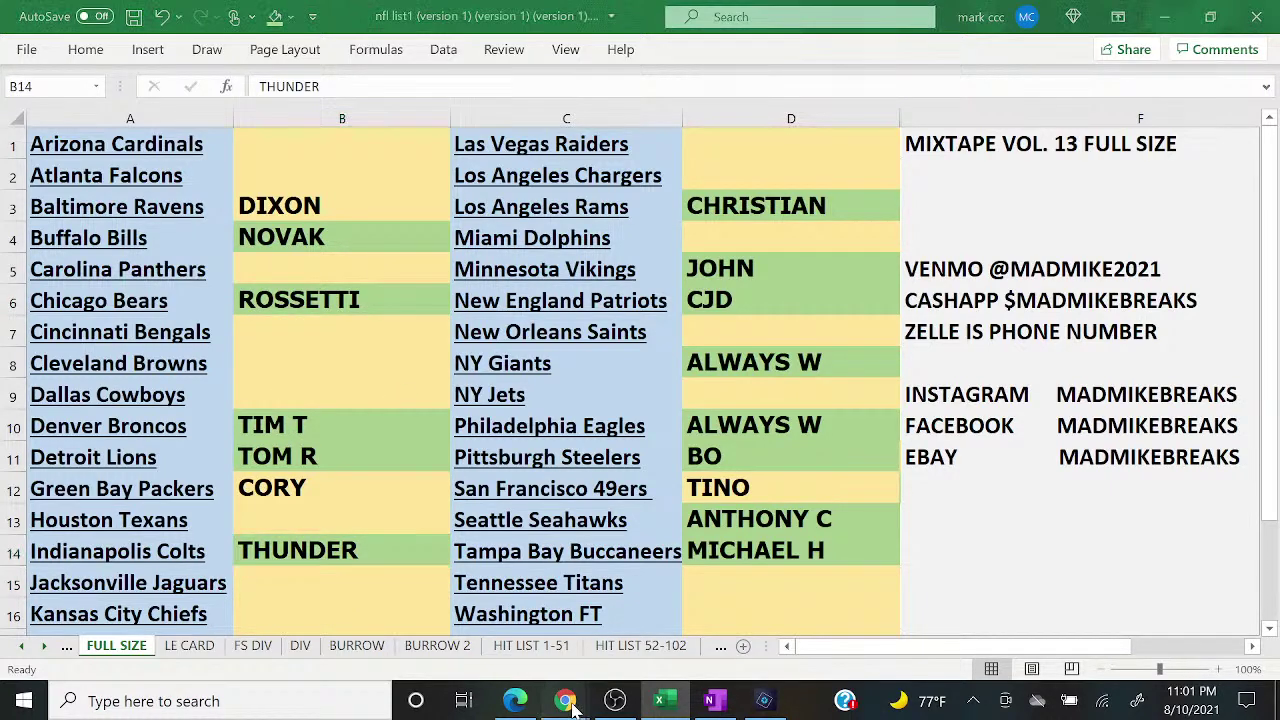
pyautogui.moveTo(565, 700)
pyautogui.click(678, 636)
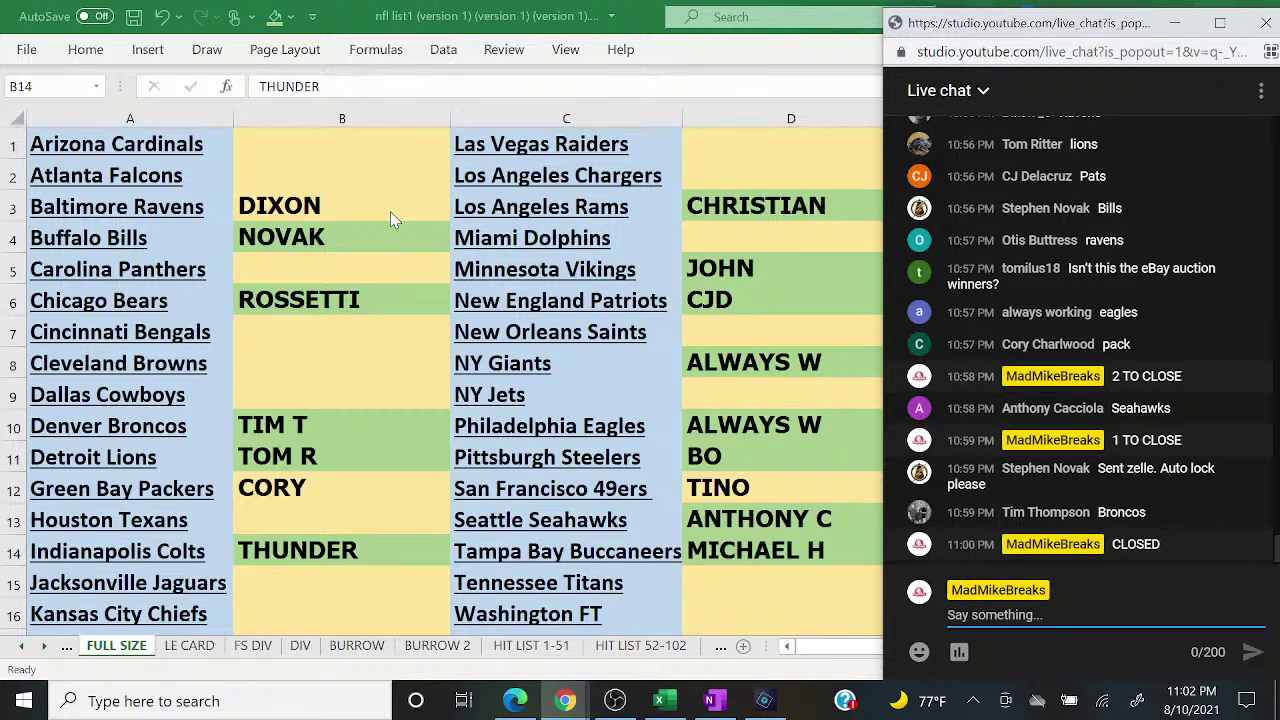
# Step: Send '38$ SPOT', 'CASH APP' and 'ZELLE' as three separate live chat messages
pyautogui.write('38')
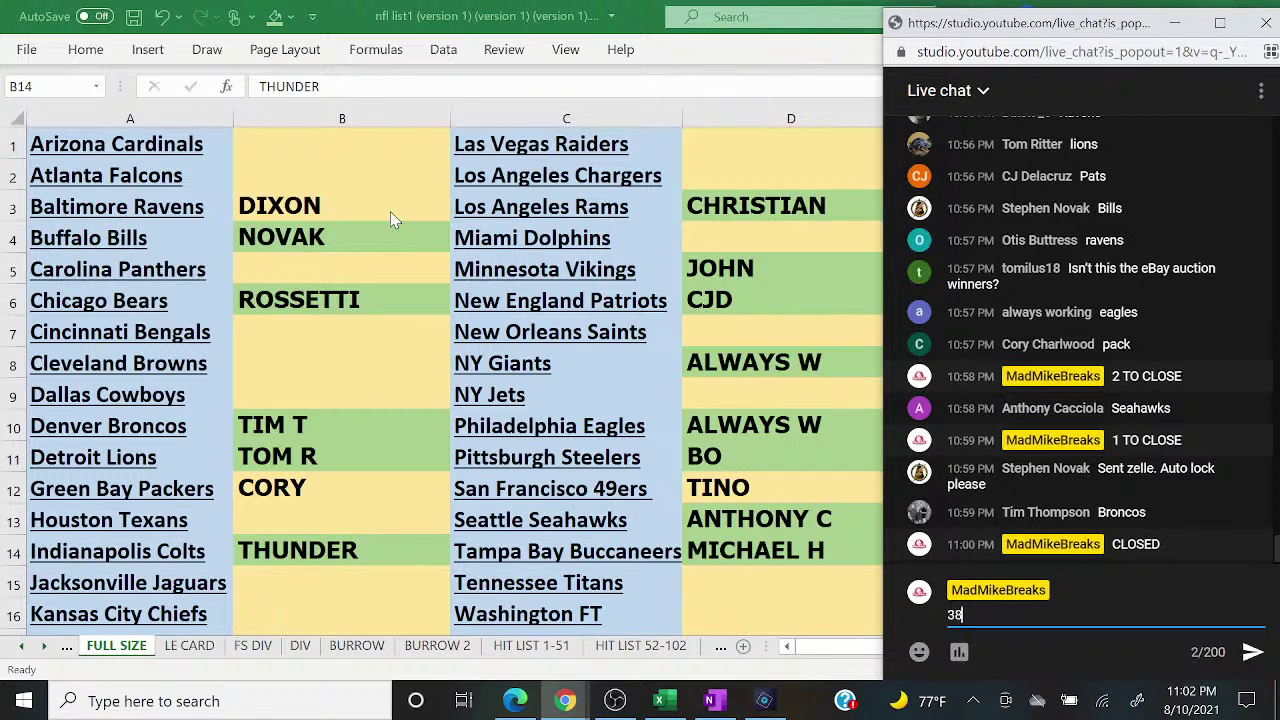
pyautogui.write('$ SPOT')
pyautogui.press('Return')
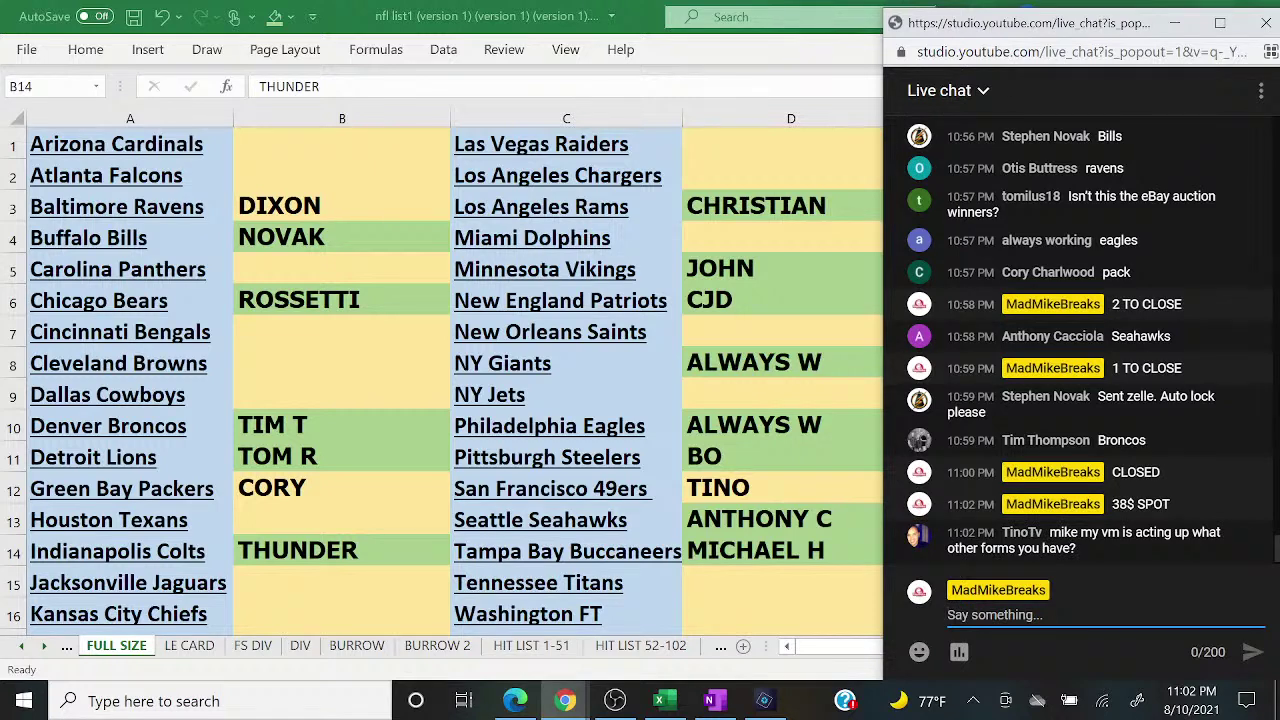
pyautogui.write('CAS')
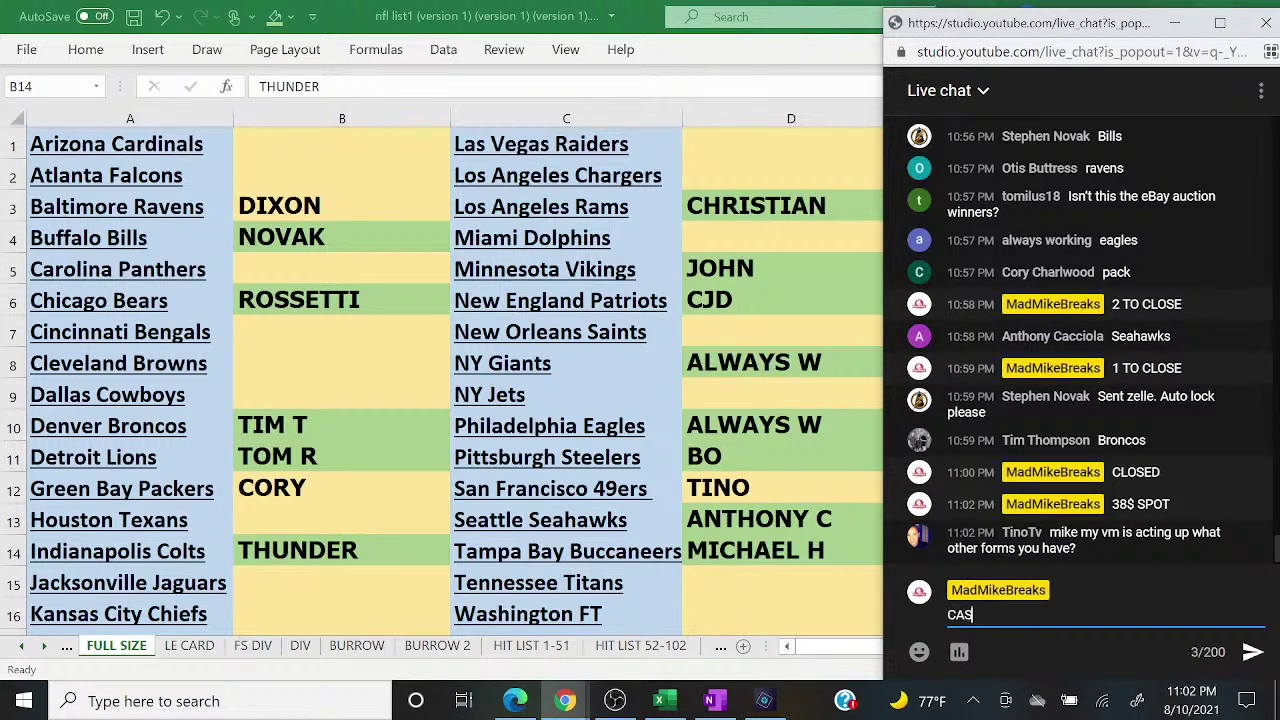
pyautogui.write('H APP')
pyautogui.press('Return')
pyautogui.write('ZELLE')
pyautogui.press('Return')
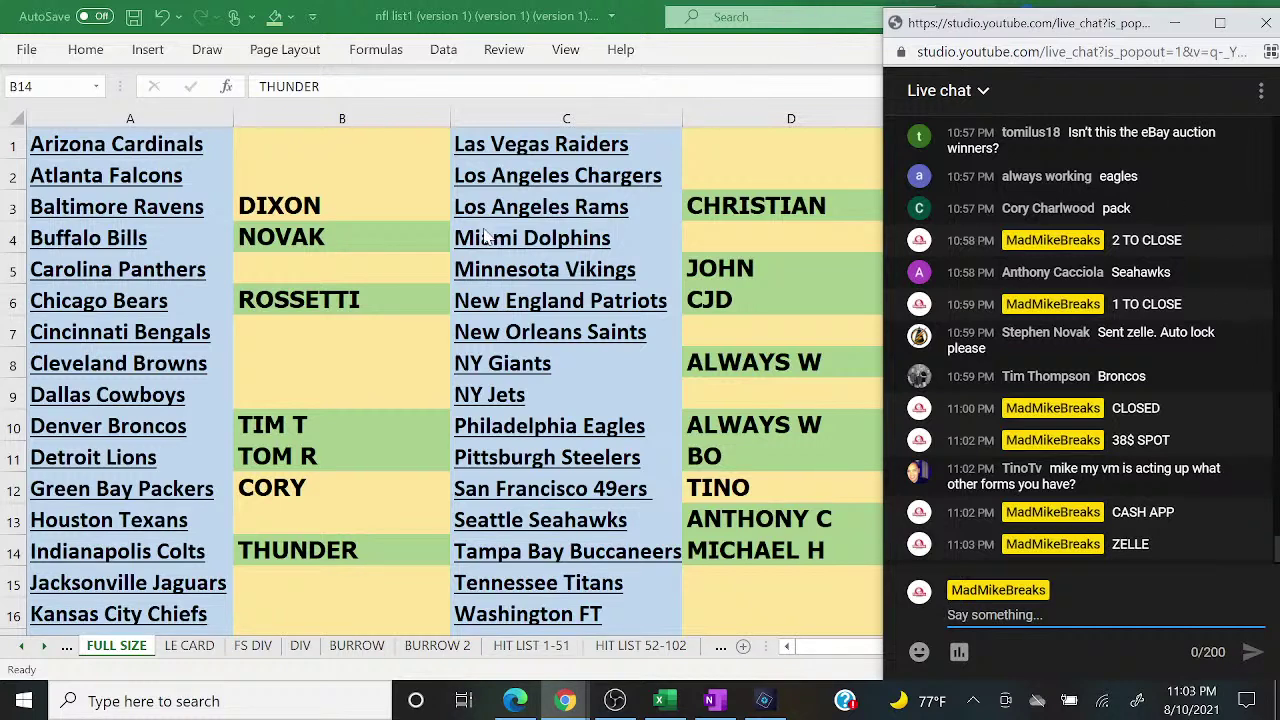
# Step: Fill the buyer's spot in B3 green and bring up the live chat
pyautogui.click(377, 211)
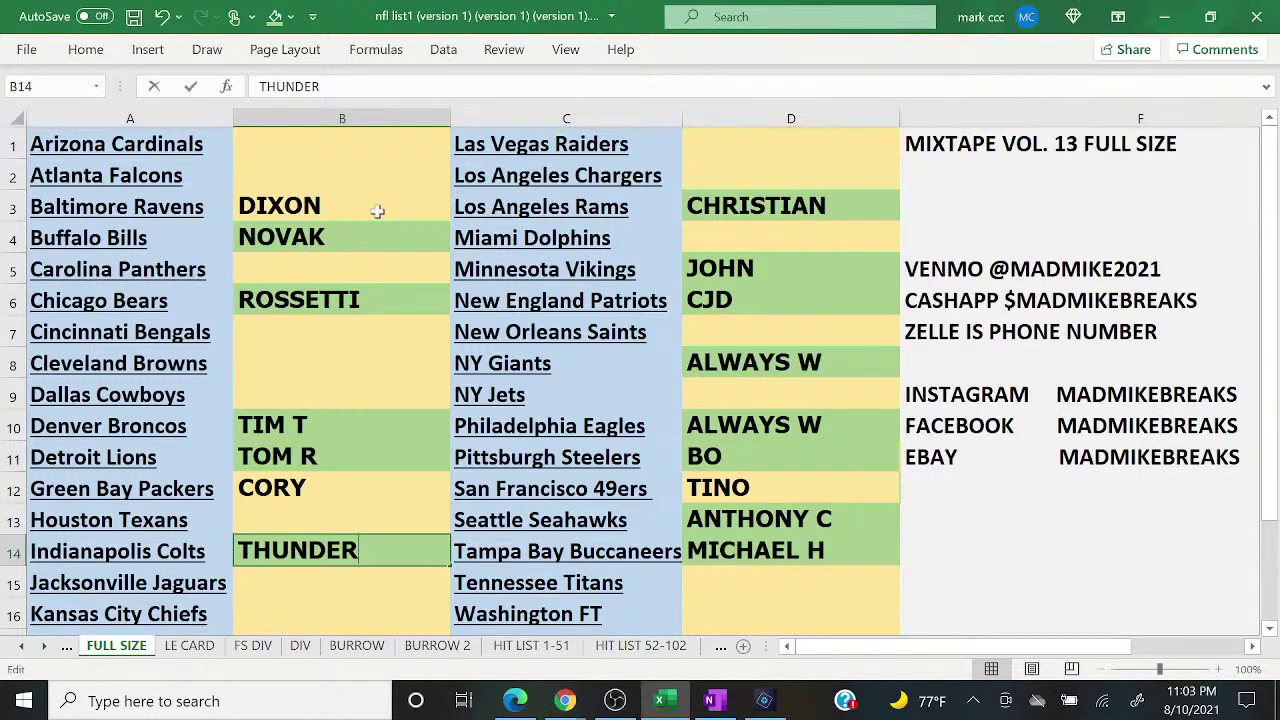
pyautogui.click(274, 17)
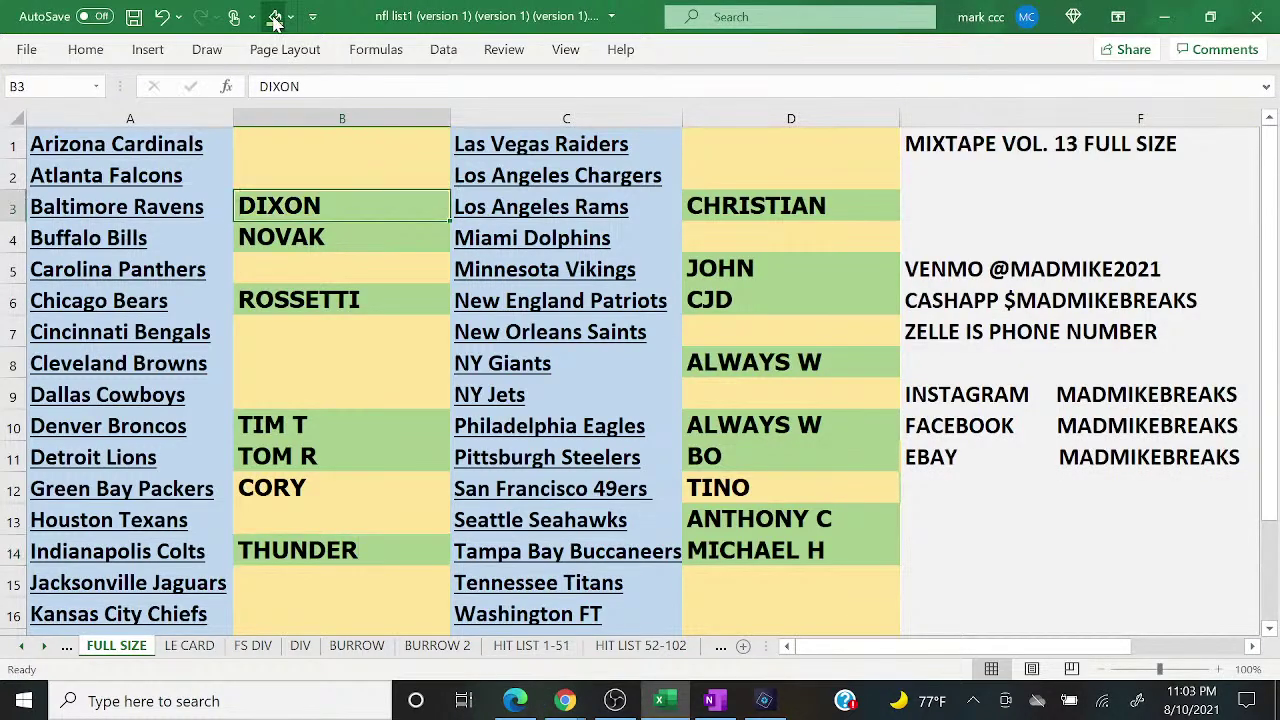
pyautogui.click(565, 701)
pyautogui.click(662, 610)
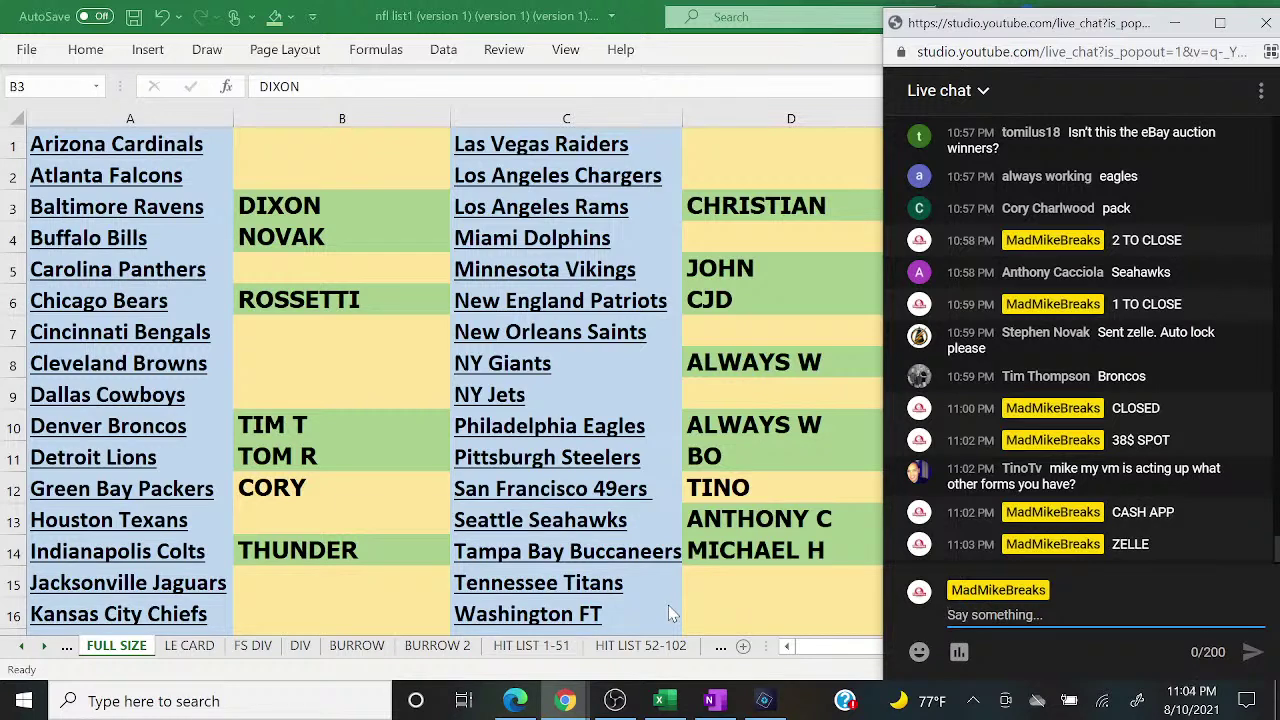
# Step: Re-edit and reselect the Packers buyer cell B12, checking the live chat again
pyautogui.hotkey('alt', 'Tab')
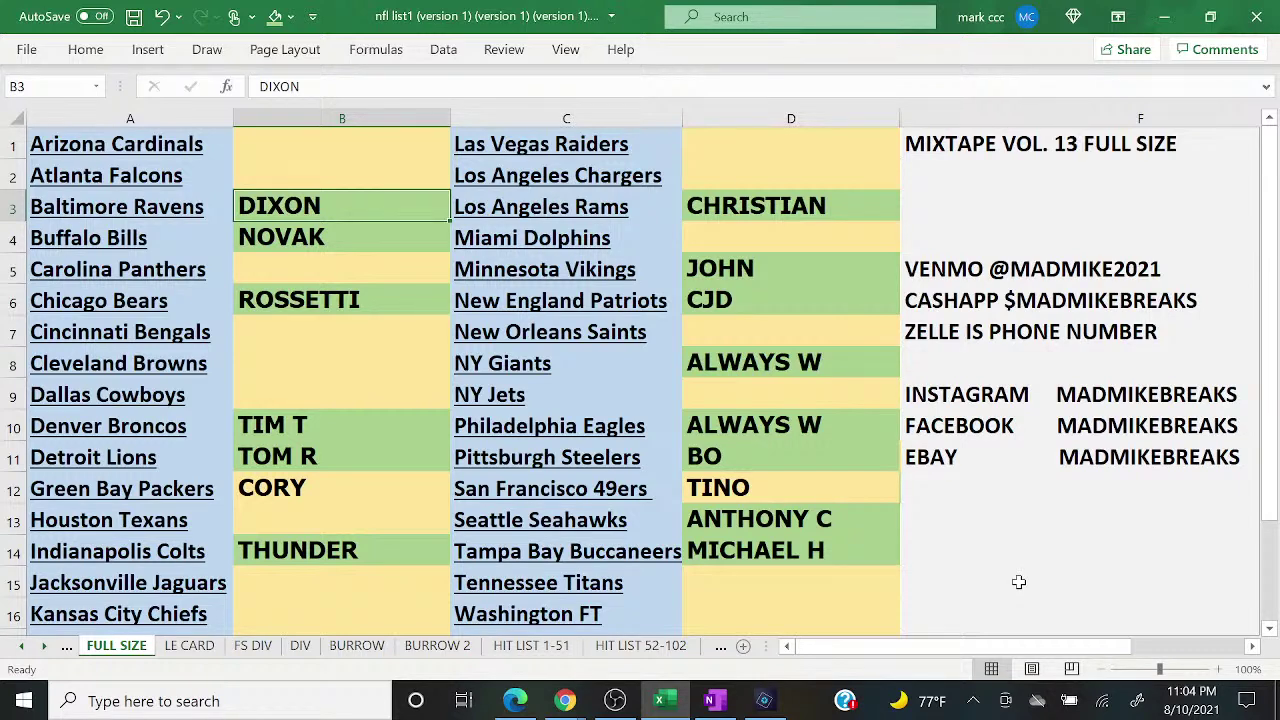
pyautogui.doubleClick(360, 486)
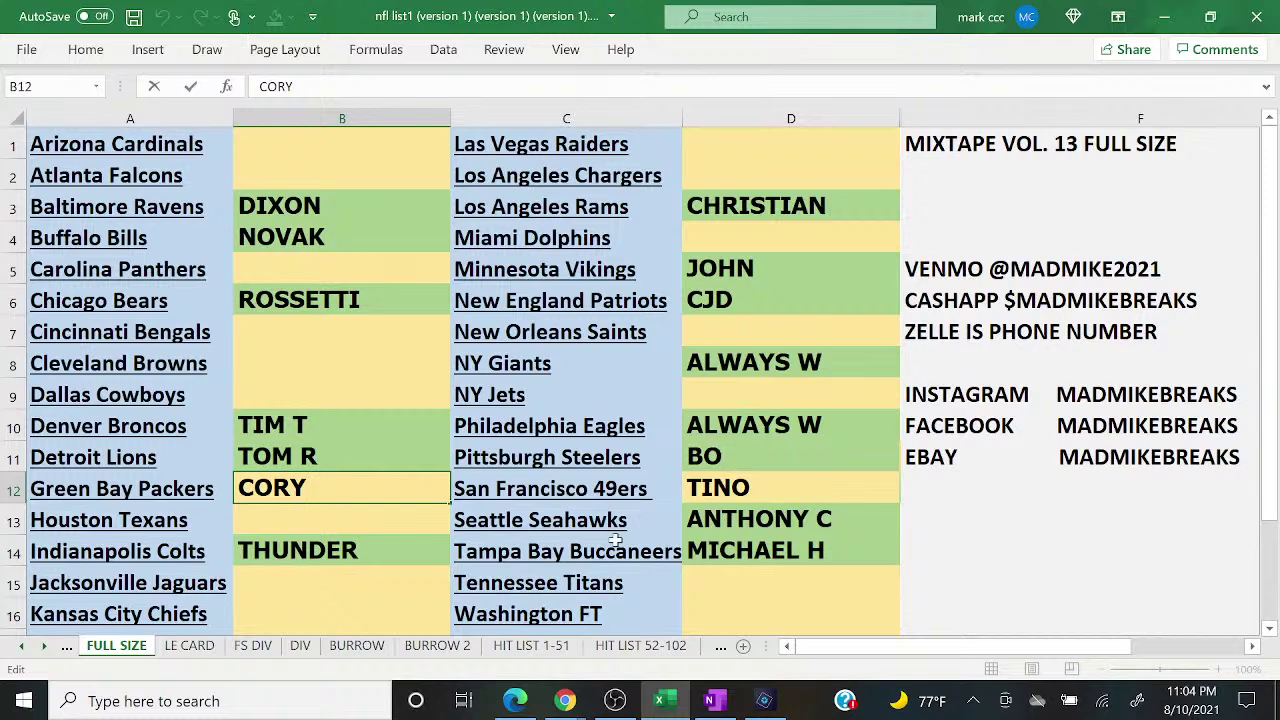
pyautogui.click(342, 455)
pyautogui.click(339, 498)
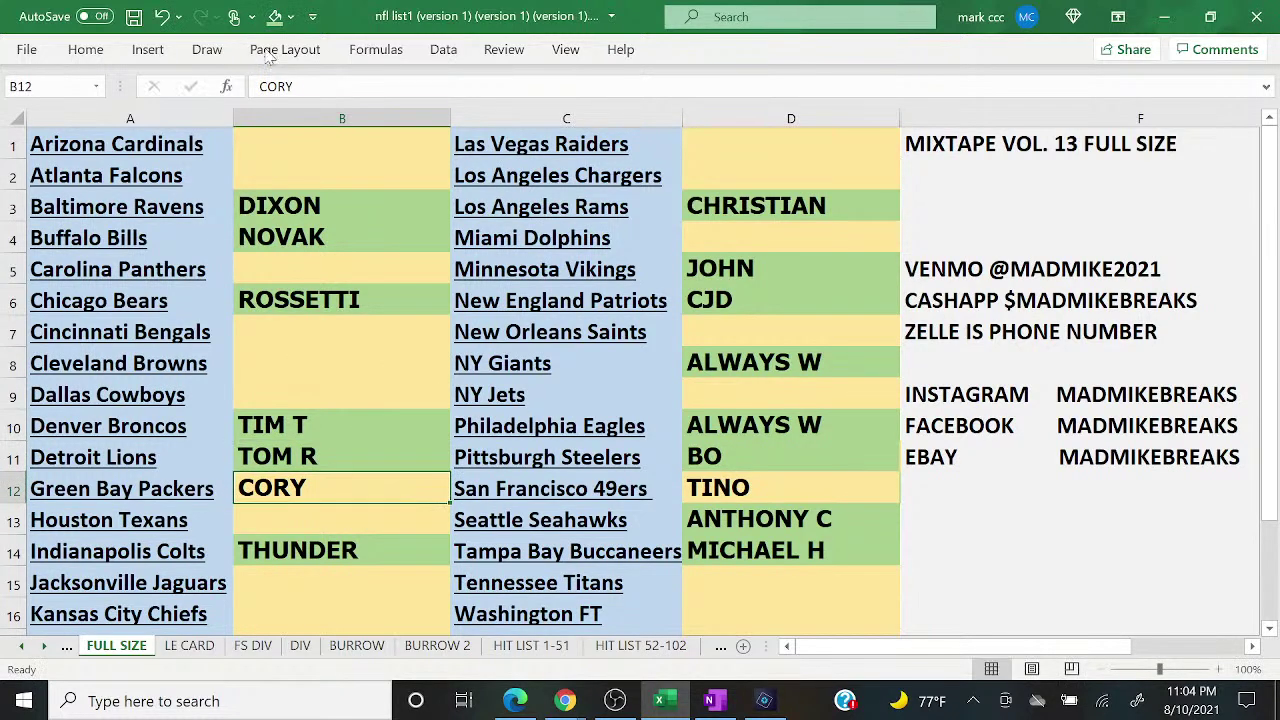
pyautogui.moveTo(566, 700)
pyautogui.click(672, 615)
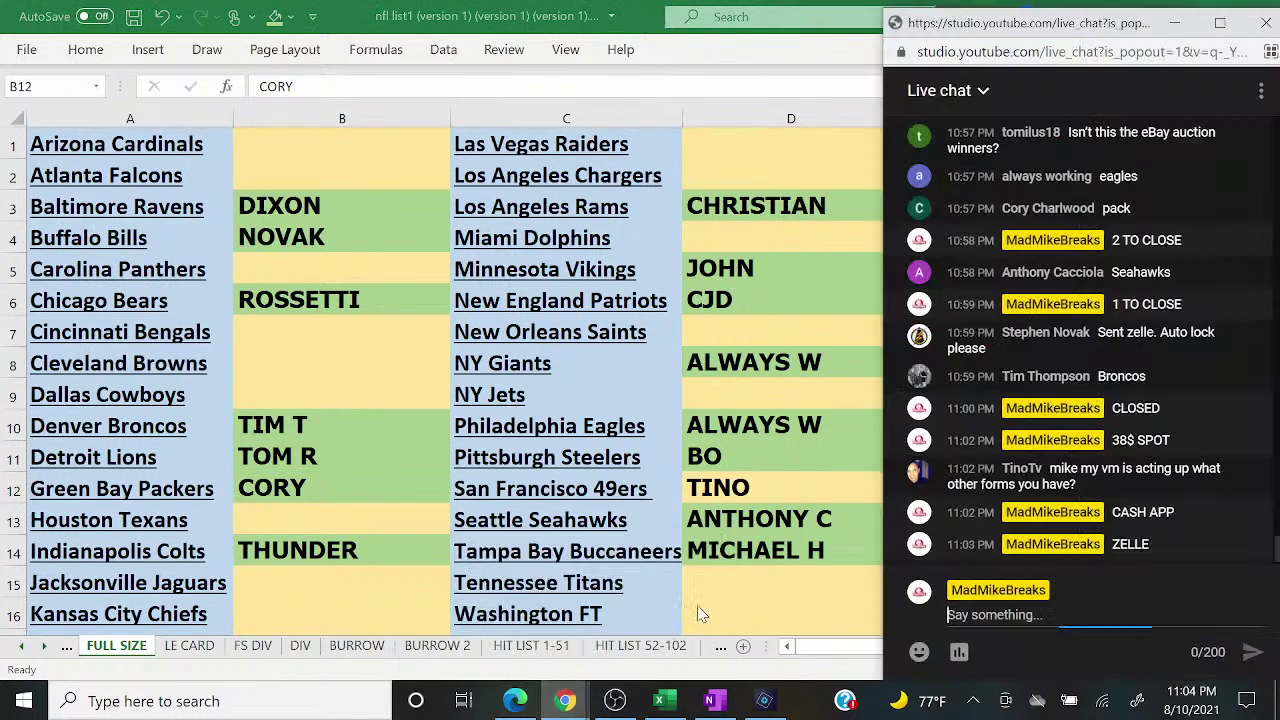
pyautogui.hotkey('alt', 'Tab')
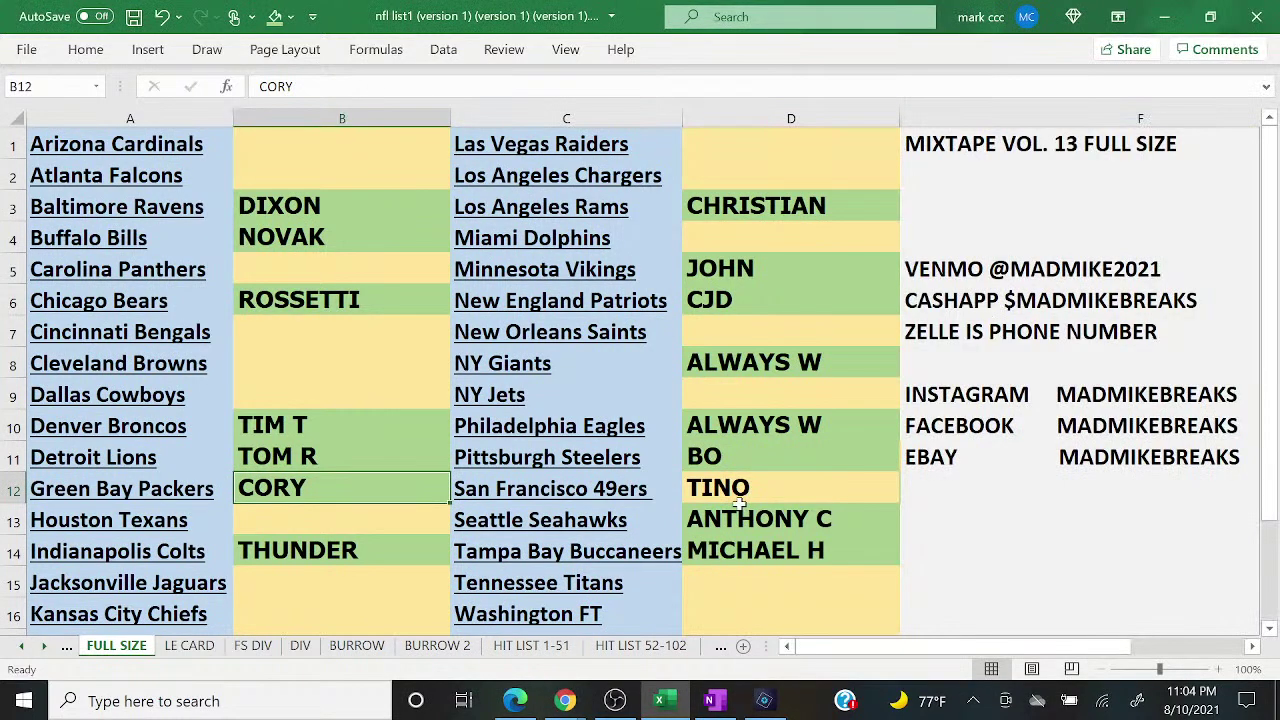
# Step: Select the INSTAGRAM contact line, then the buyer's spot in D12
pyautogui.click(983, 458)
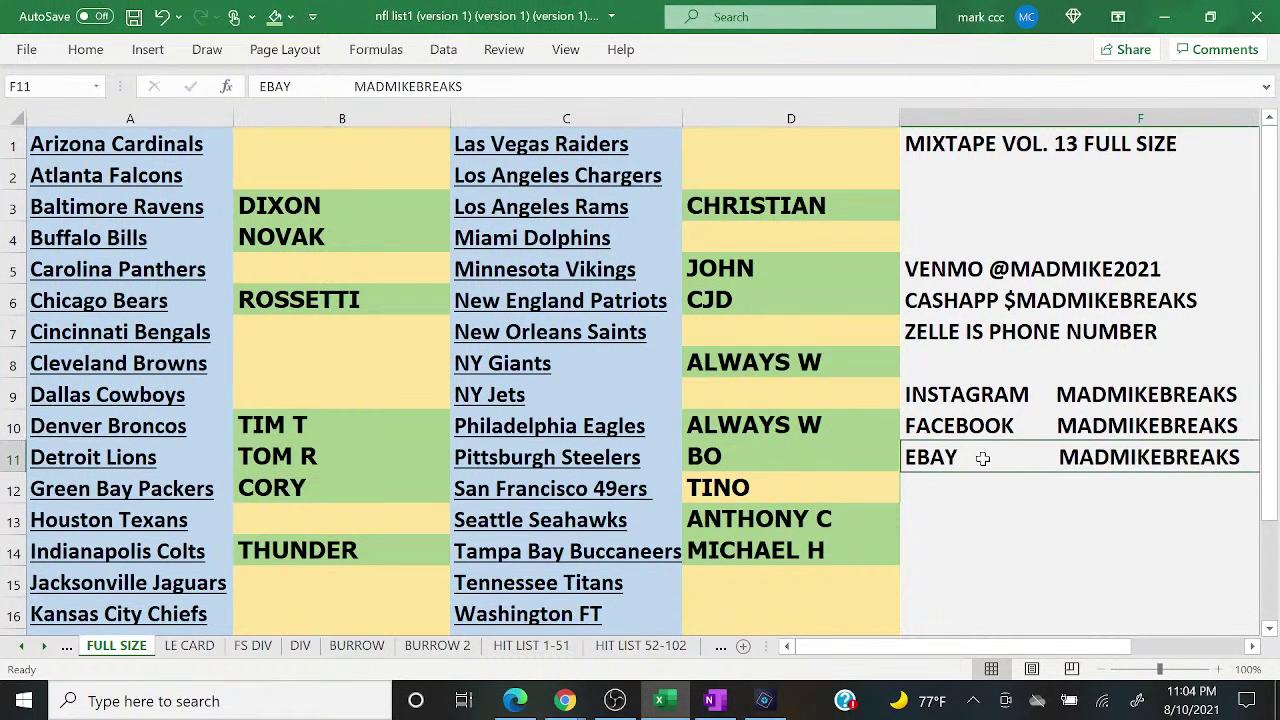
pyautogui.press('Up')
pyautogui.press('Up')
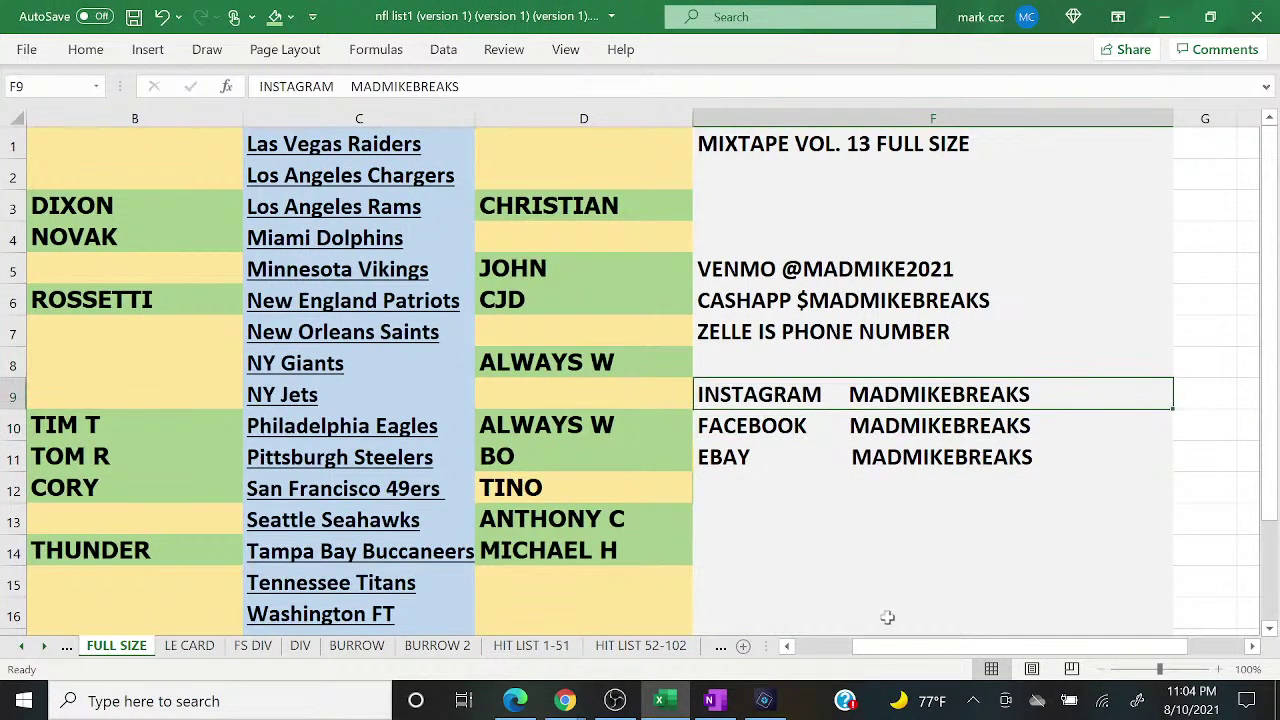
pyautogui.click(828, 646)
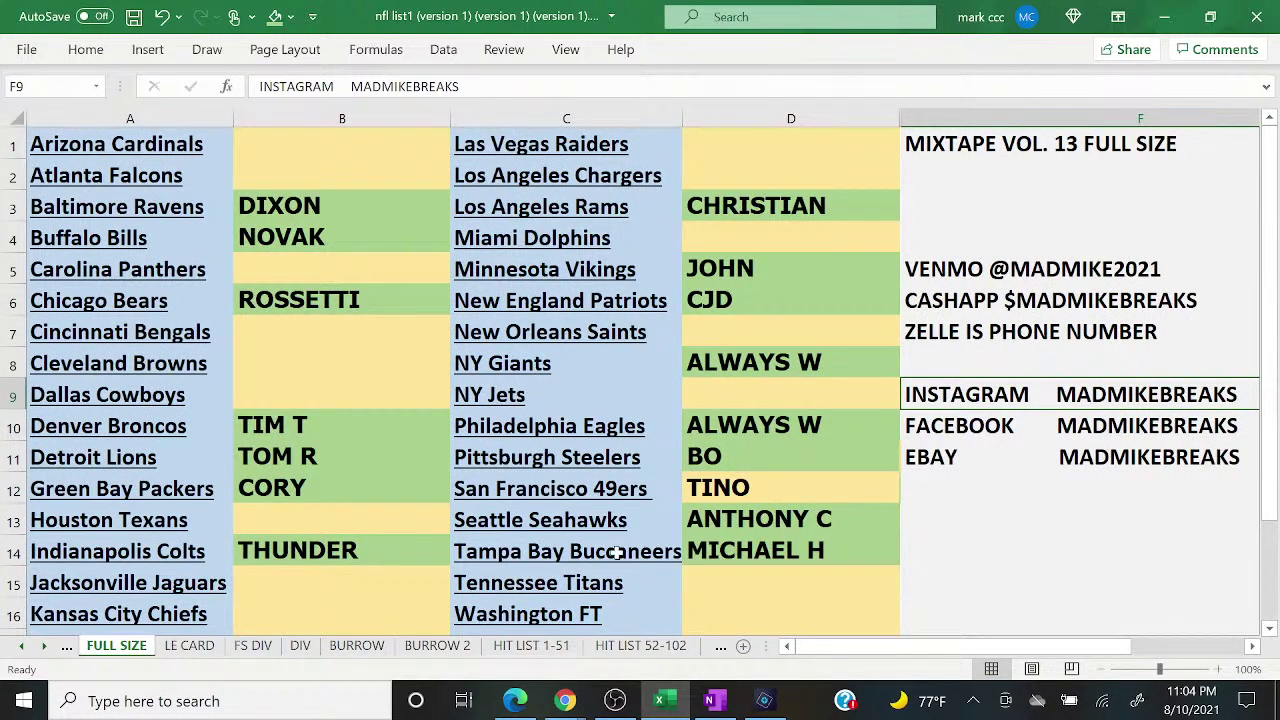
pyautogui.click(696, 490)
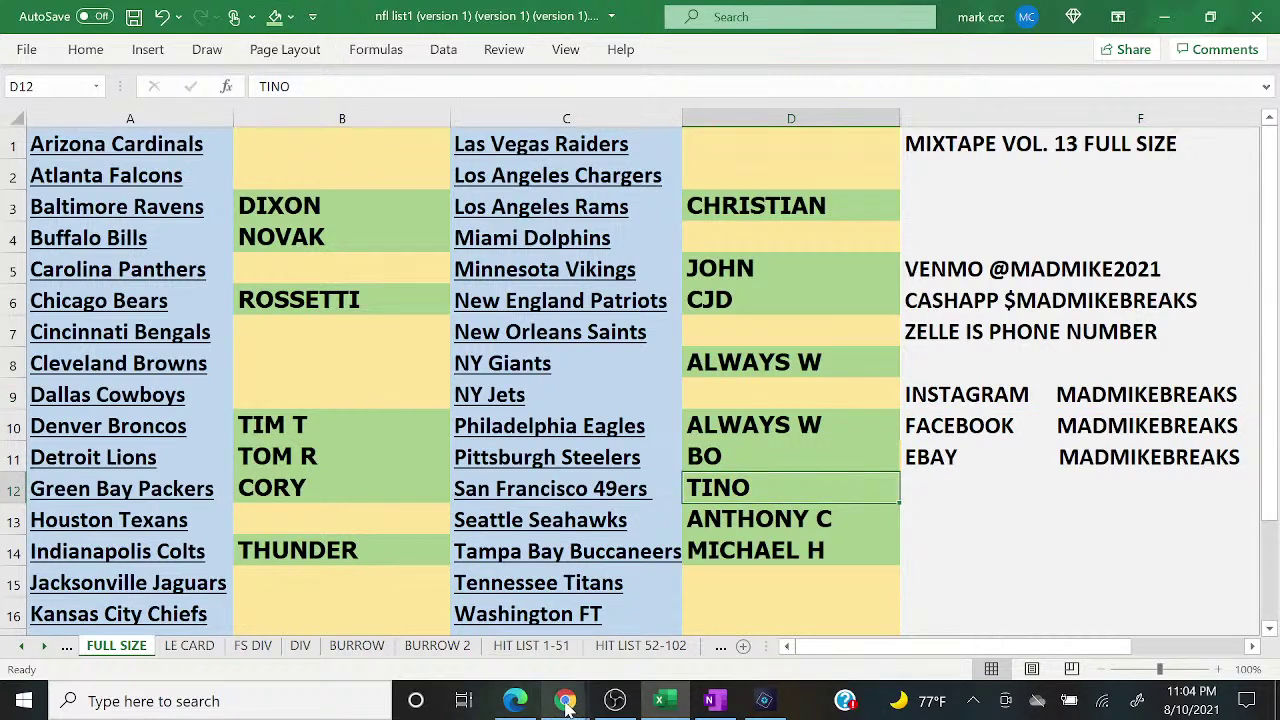
# Step: Copy column B's buyer names and start a fresh Random.org giveaway
pyautogui.click(347, 110)
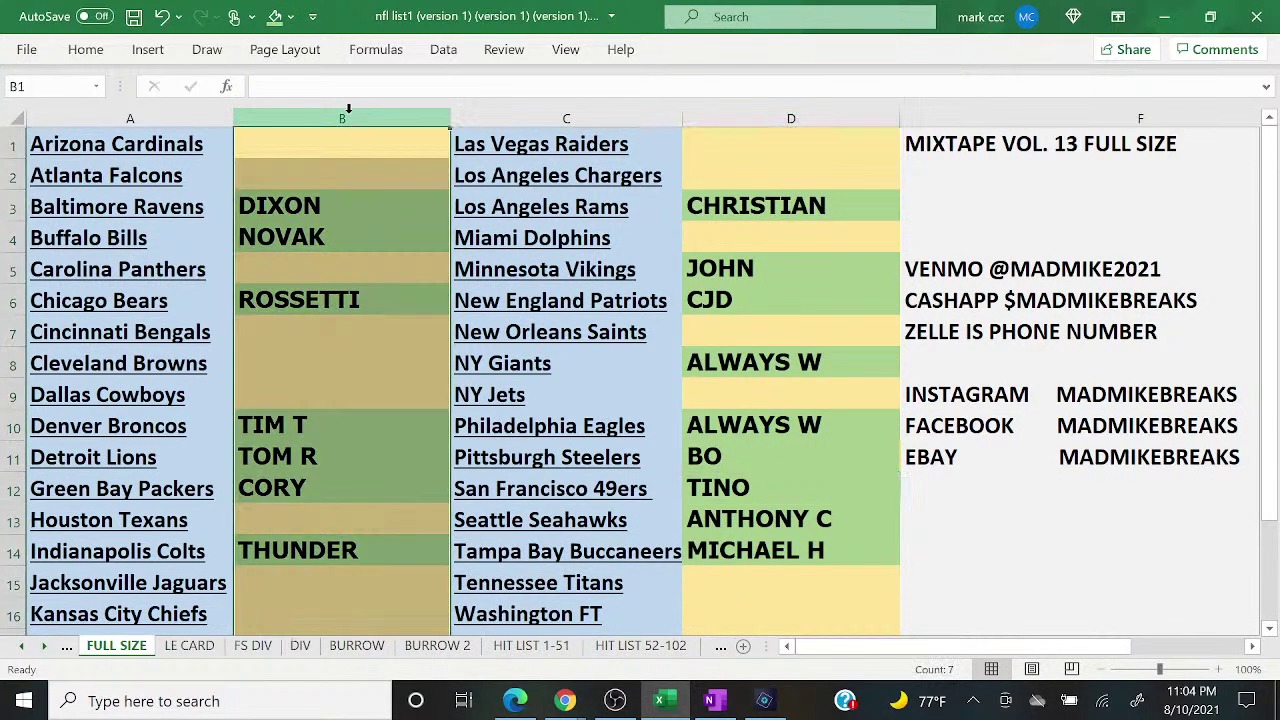
pyautogui.rightClick(347, 110)
pyautogui.click(382, 157)
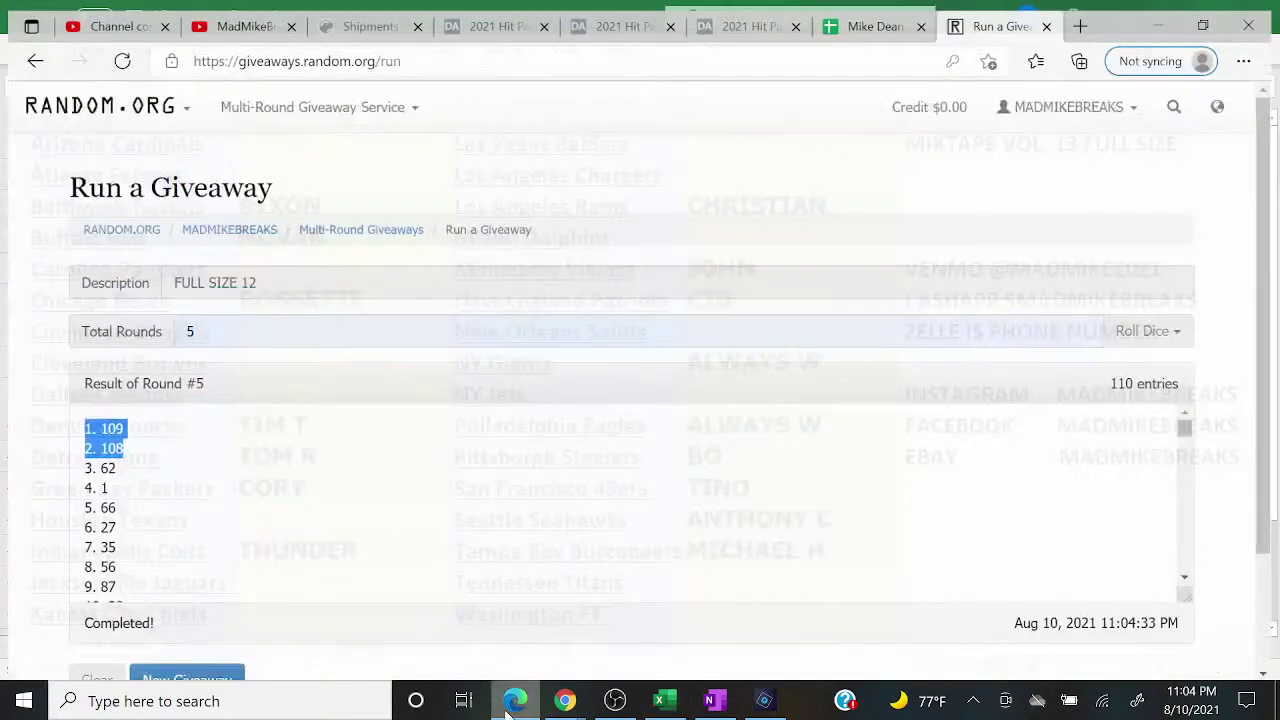
pyautogui.click(515, 700)
pyautogui.click(228, 676)
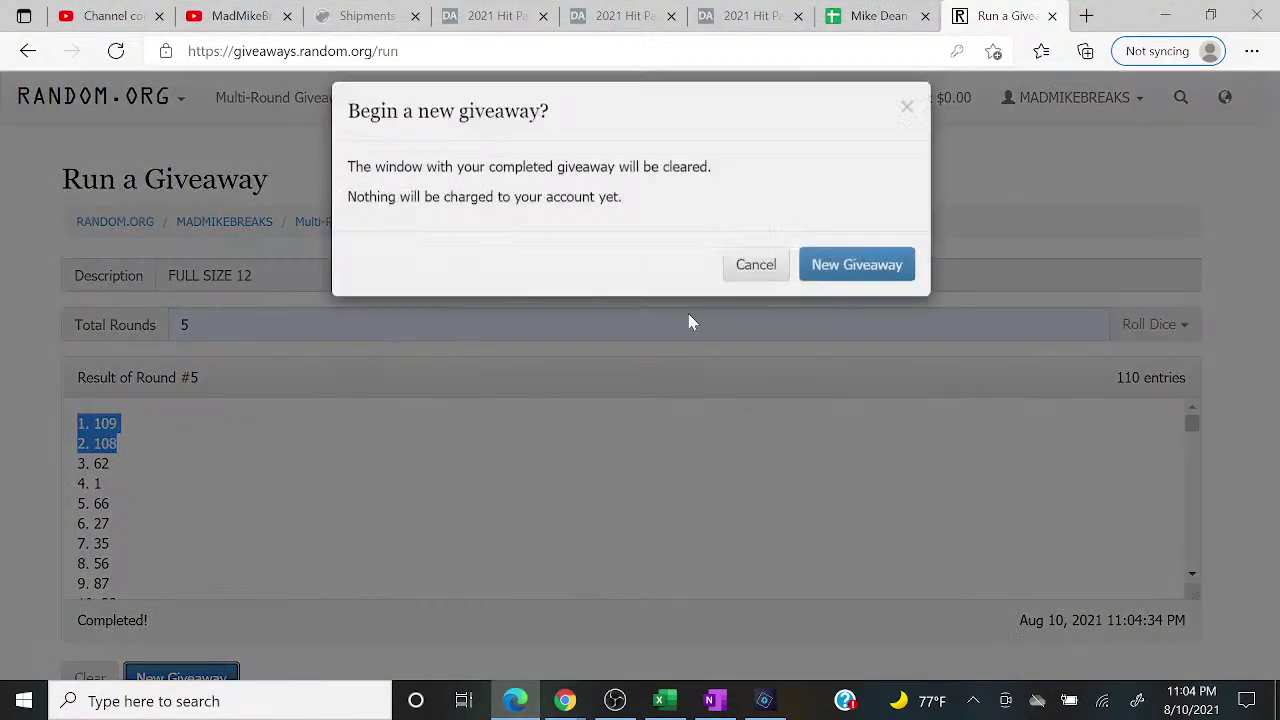
pyautogui.click(846, 296)
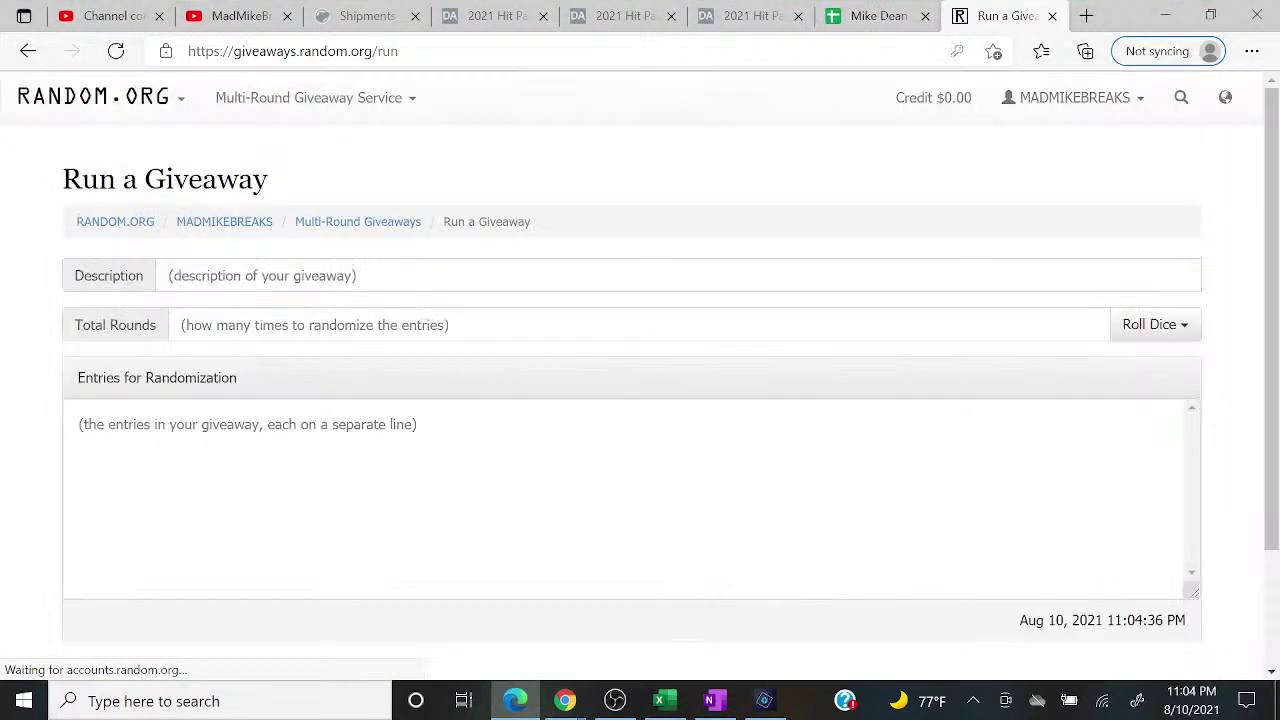
# Step: Set the giveaway description to RANDOM TEAM FS with 5 rounds
pyautogui.click(410, 280)
pyautogui.write('RANDOM TEAM FS')
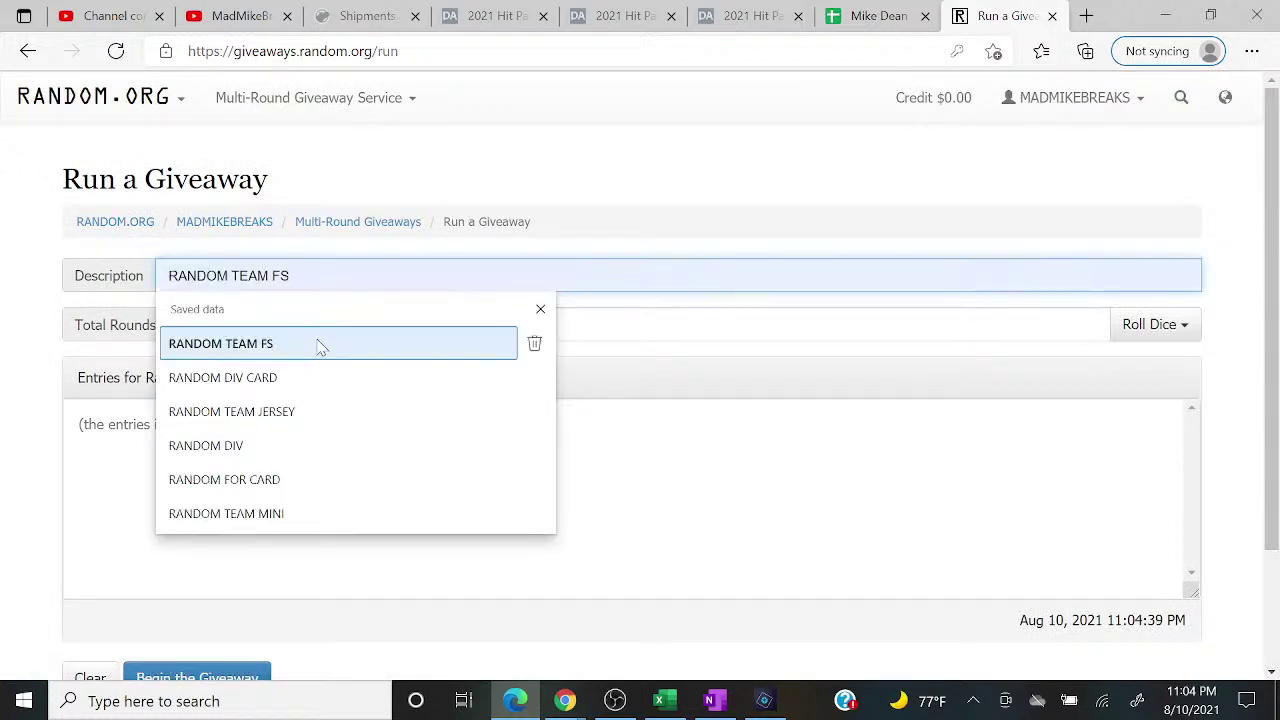
pyautogui.click(320, 344)
pyautogui.click(300, 326)
pyautogui.click(266, 411)
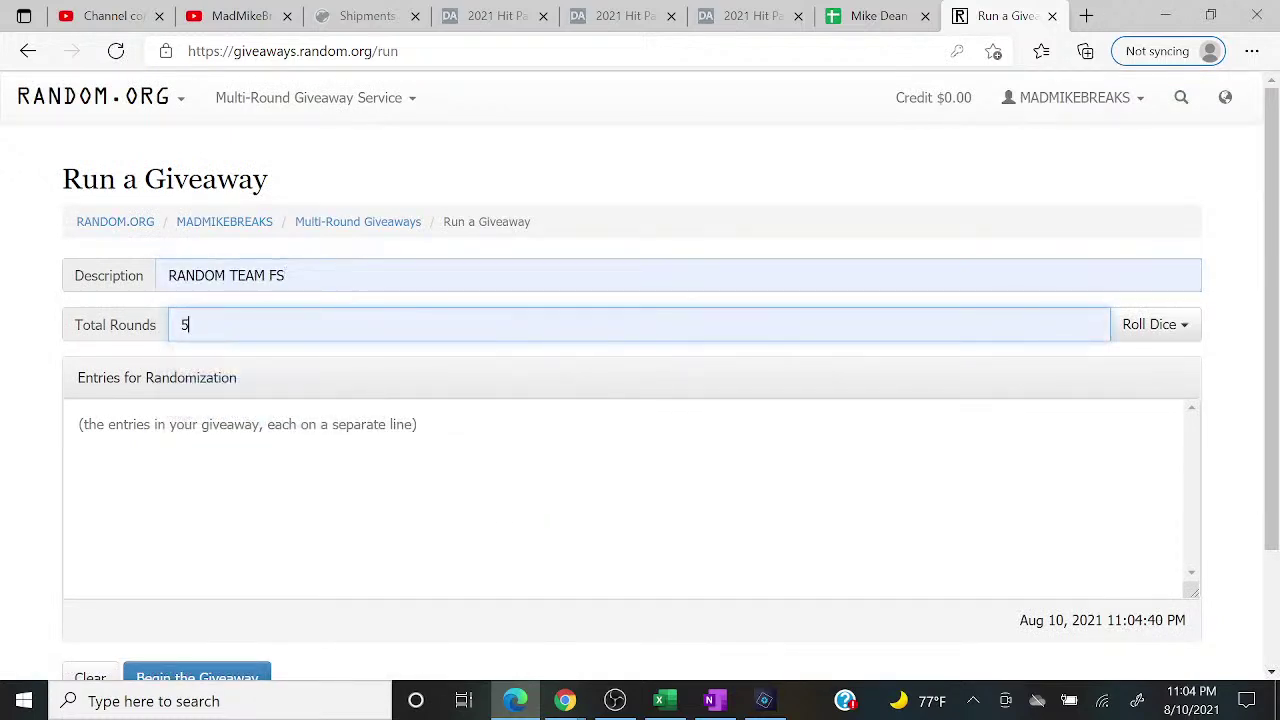
# Step: Paste column B's names as entries and delete the blank lines between them
pyautogui.rightClick(200, 463)
pyautogui.click(290, 400)
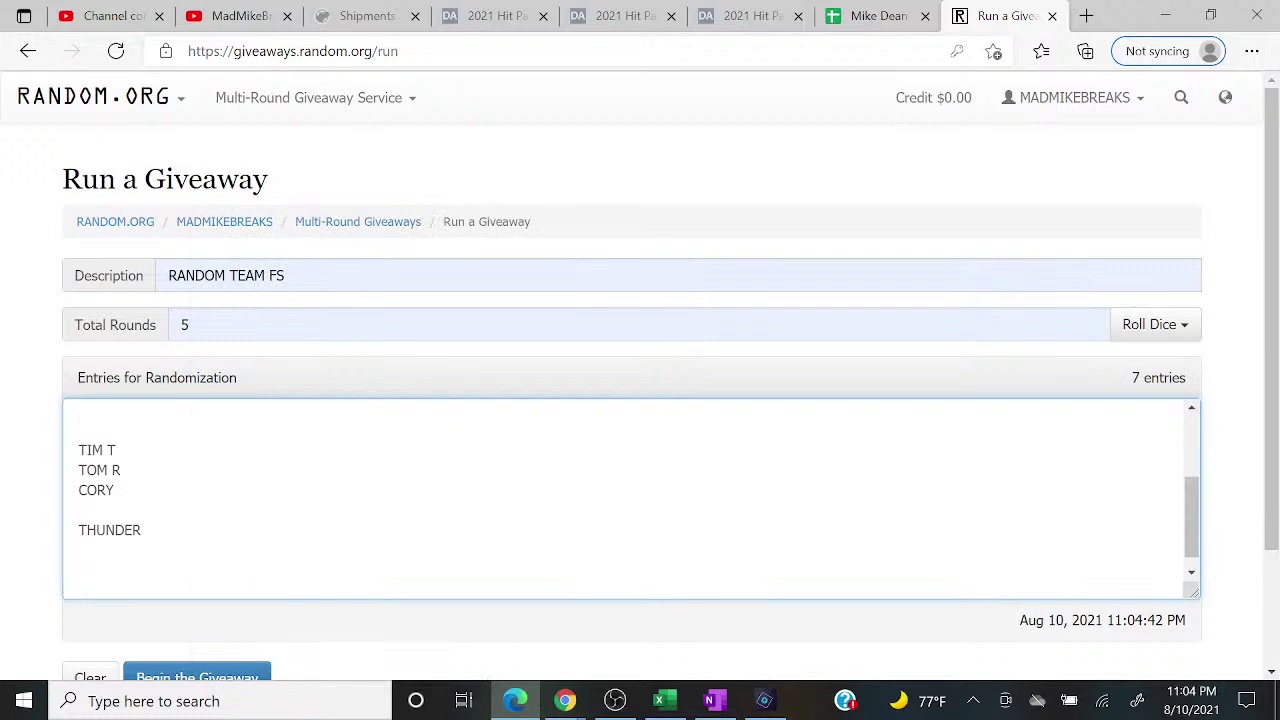
pyautogui.press('BackSpace')
pyautogui.press('BackSpace')
pyautogui.press('Up')
pyautogui.press('BackSpace')
pyautogui.press('Up')
pyautogui.press('Up')
pyautogui.press('BackSpace')
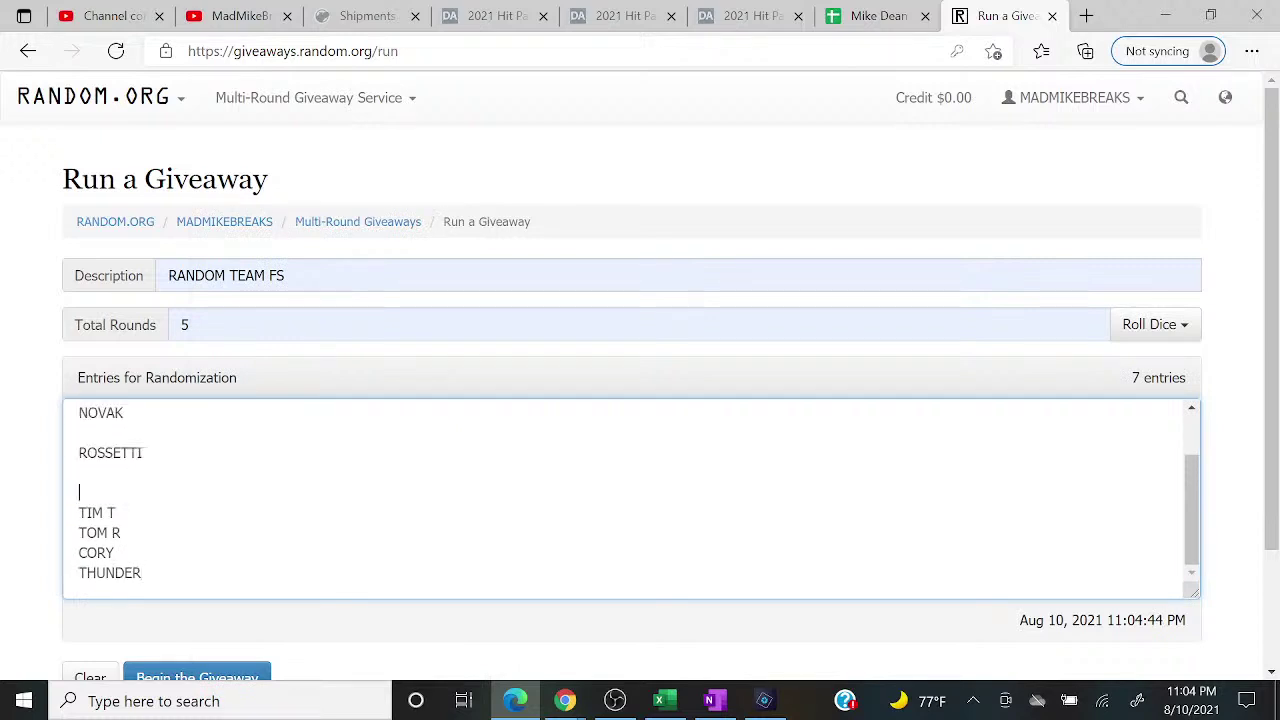
pyautogui.press('BackSpace')
pyautogui.press('BackSpace')
pyautogui.press('Up')
pyautogui.press('BackSpace')
pyautogui.press('Up')
pyautogui.press('Up')
pyautogui.press('Left')
pyautogui.press('Left')
pyautogui.press('Left')
pyautogui.press('Left')
pyautogui.press('Left')
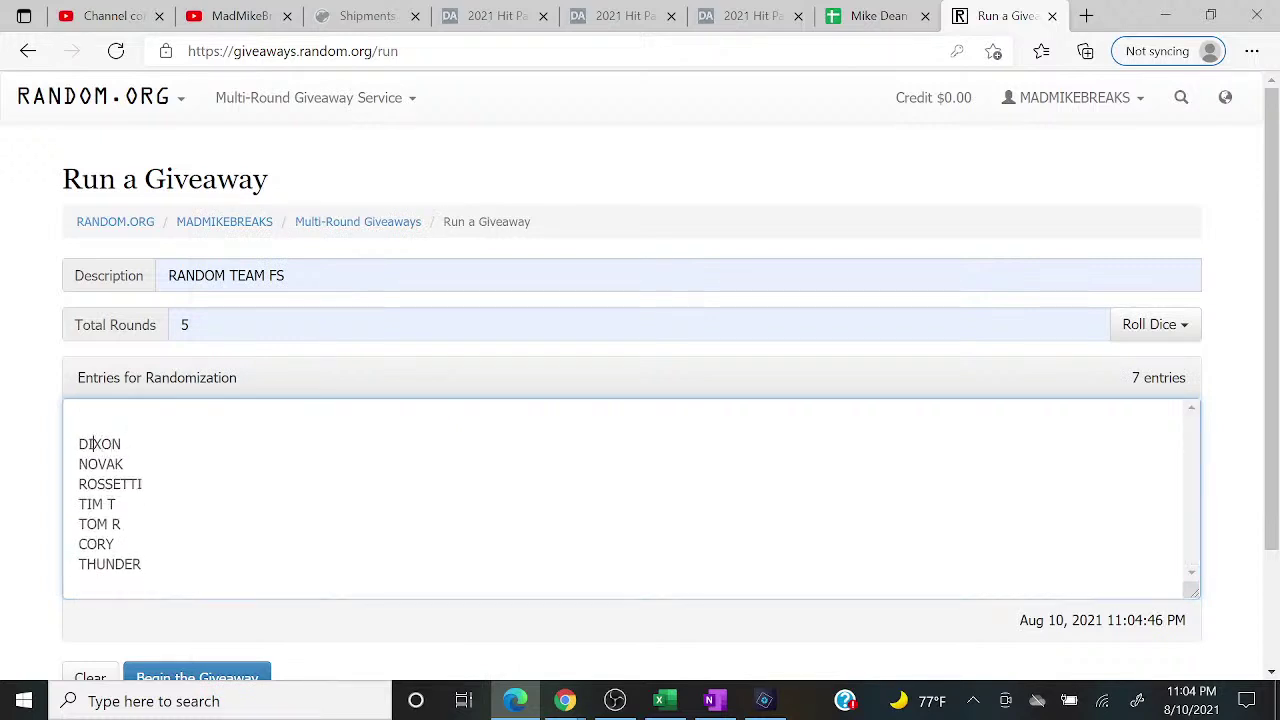
pyautogui.press('BackSpace')
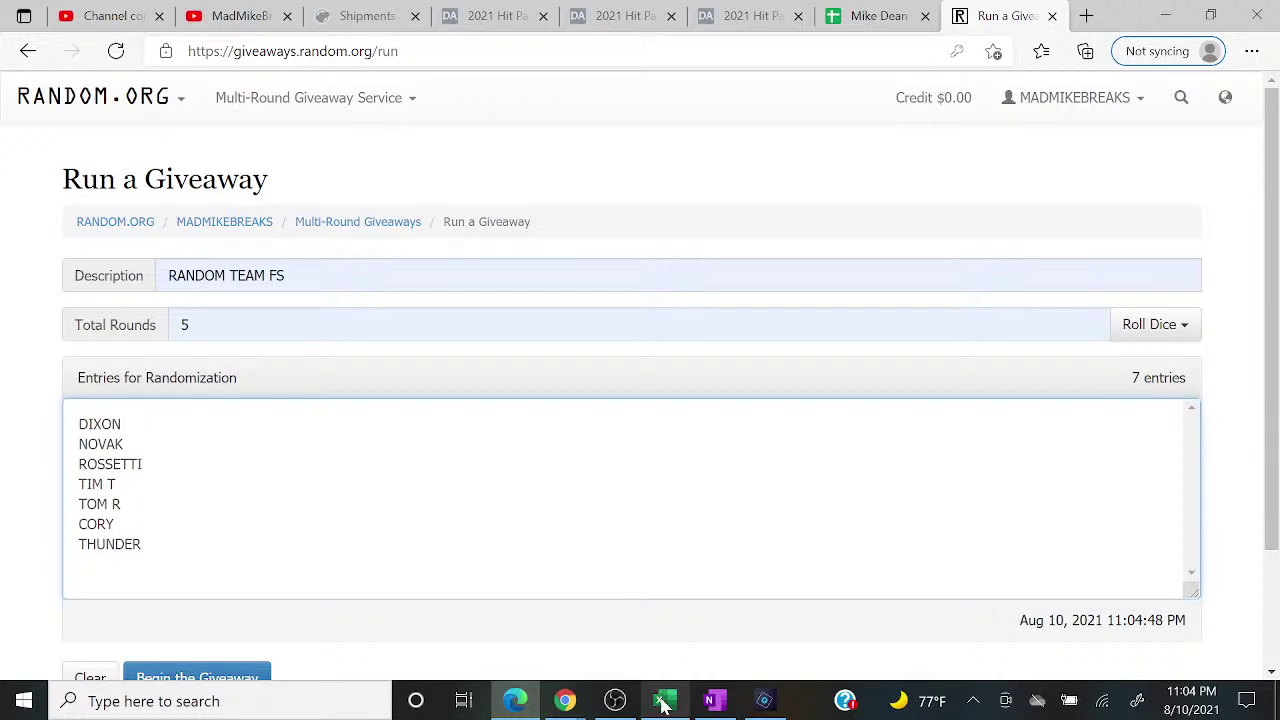
# Step: Copy column D's buyer names and paste them after the existing entries
pyautogui.click(659, 700)
pyautogui.click(755, 115)
pyautogui.rightClick(755, 115)
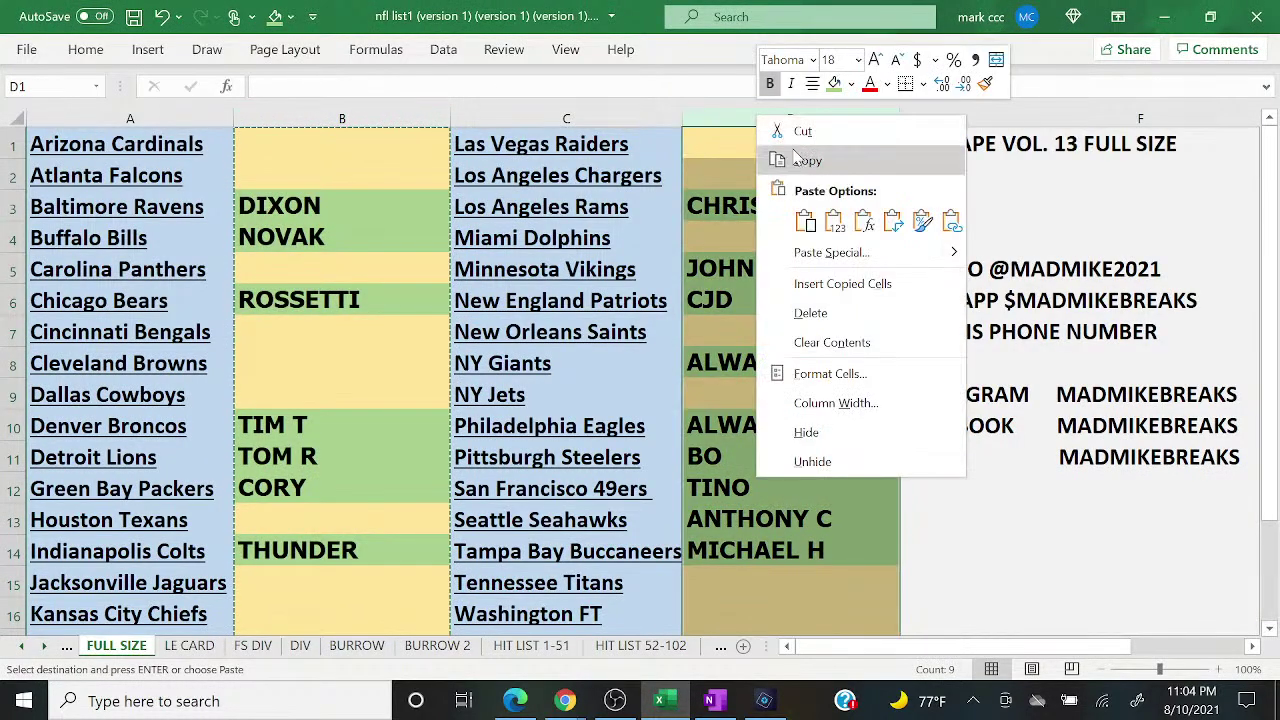
pyautogui.press('Escape')
pyautogui.click(515, 700)
pyautogui.click(221, 576)
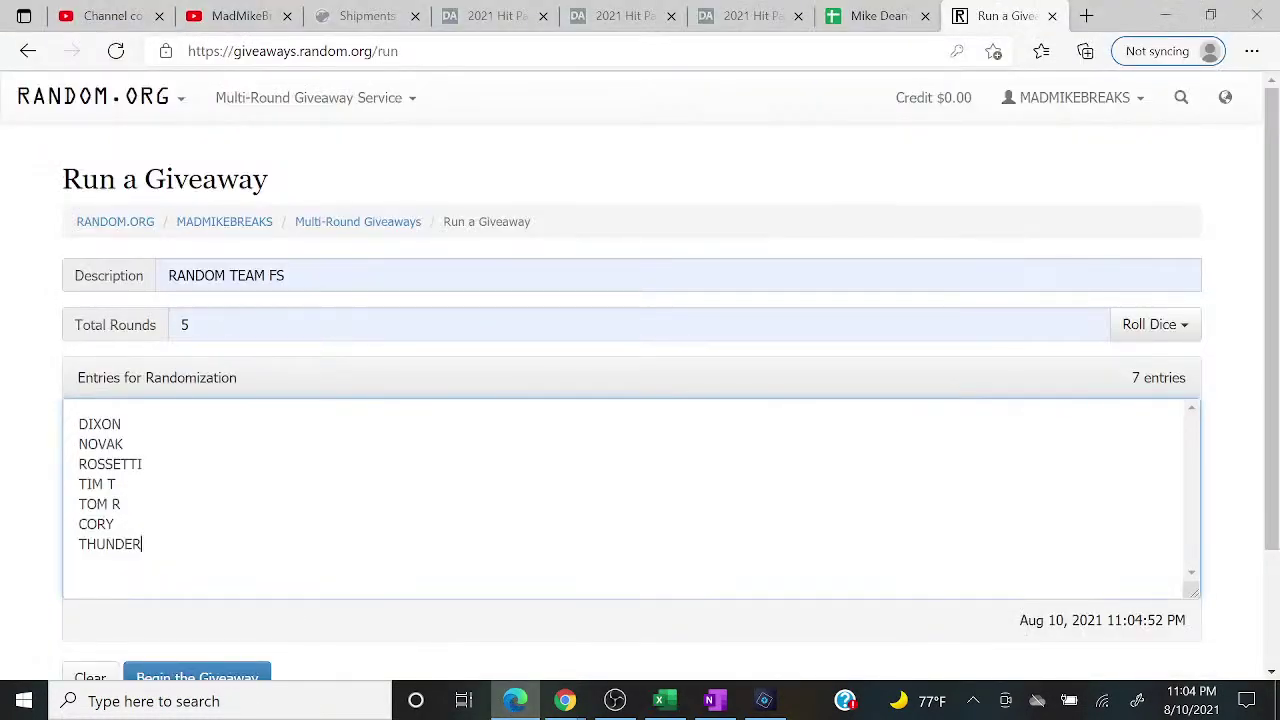
pyautogui.rightClick(221, 576)
pyautogui.click(265, 312)
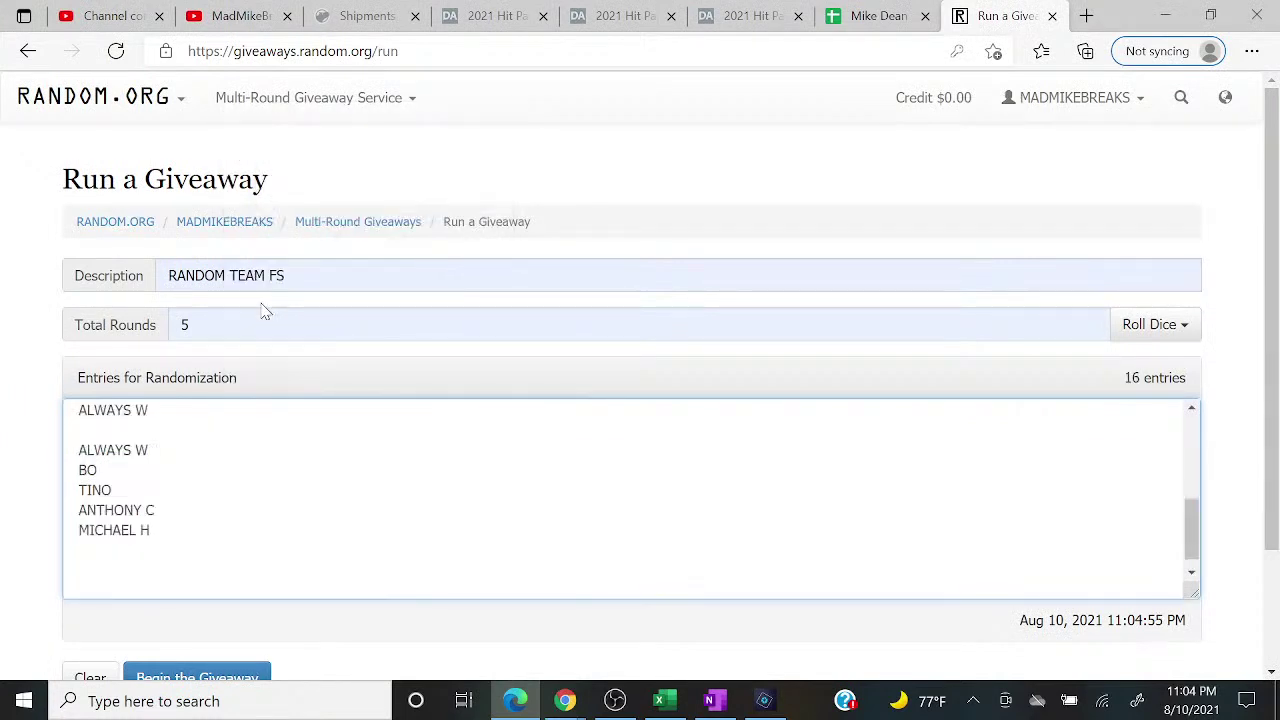
# Step: Remove the blank lines among the added names and return to the top of the list
pyautogui.press('BackSpace')
pyautogui.press('Up')
pyautogui.press('Up')
pyautogui.press('Up')
pyautogui.press('Up')
pyautogui.press('Up')
pyautogui.press('Up')
pyautogui.press('BackSpace')
pyautogui.press('Up')
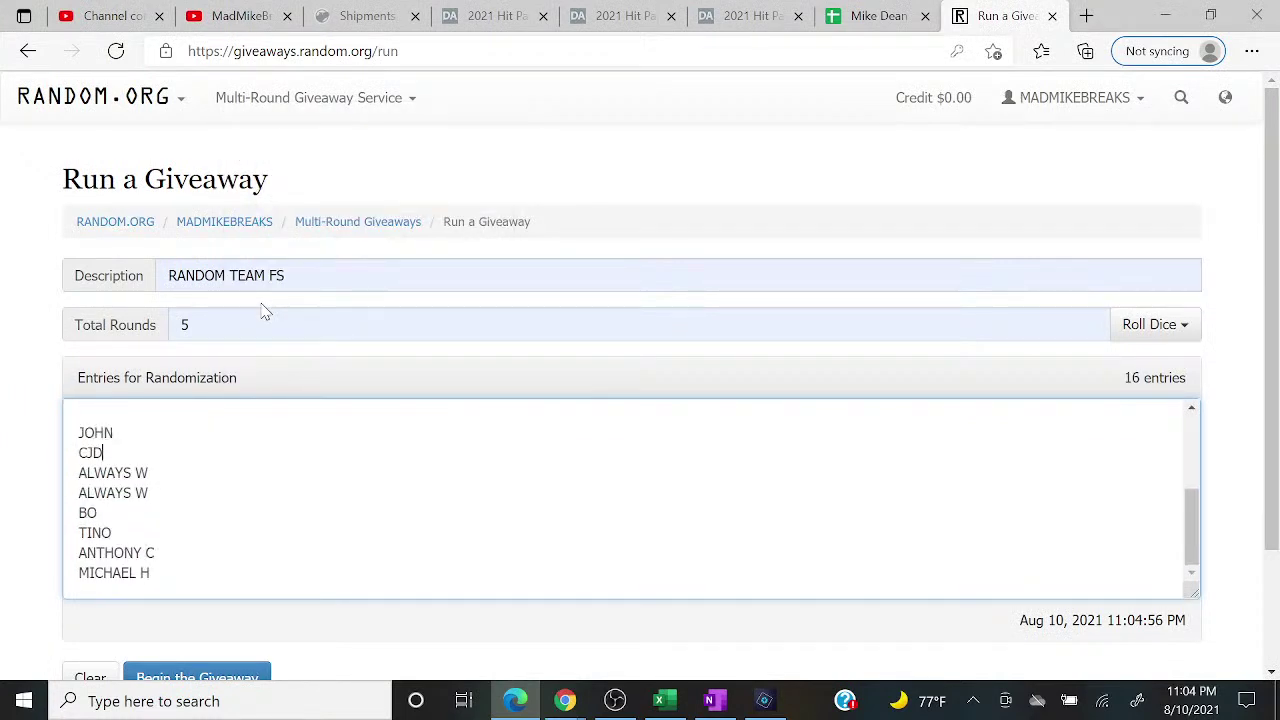
pyautogui.press('Up')
pyautogui.press('Down')
pyautogui.press('BackSpace')
pyautogui.press('Up')
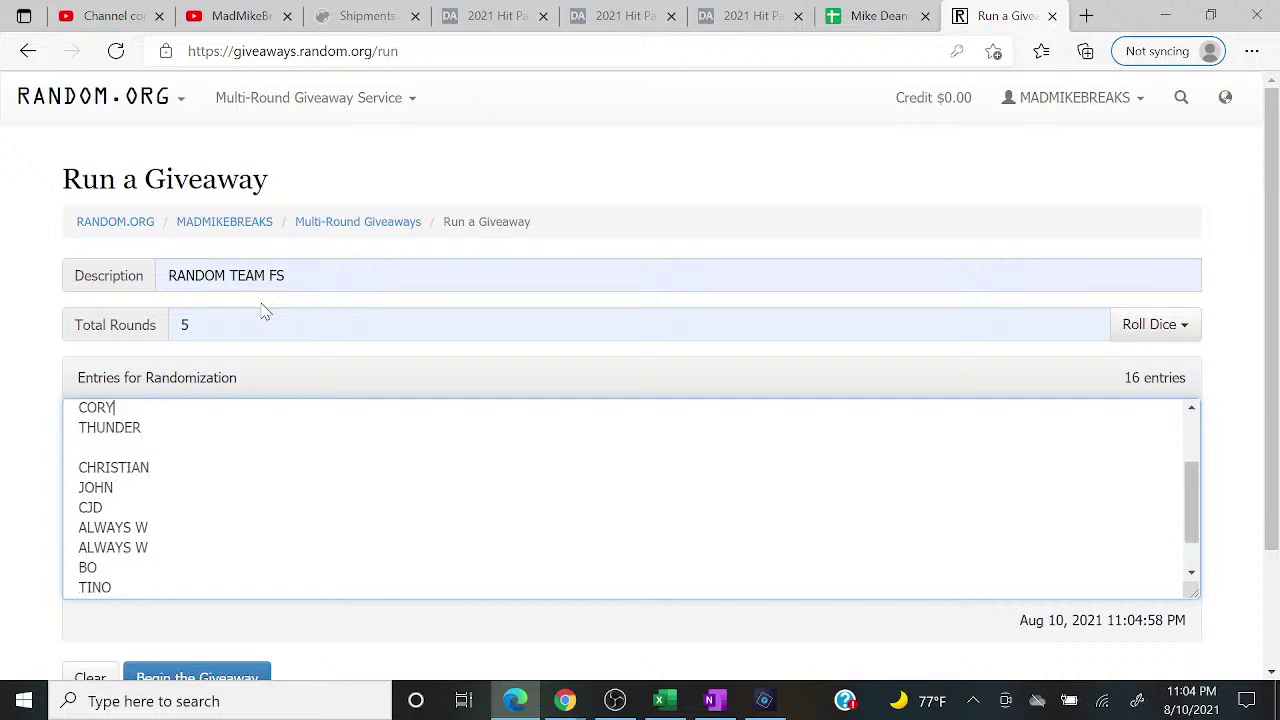
pyautogui.press('BackSpace')
pyautogui.hotkey('ctrl', 'Home')
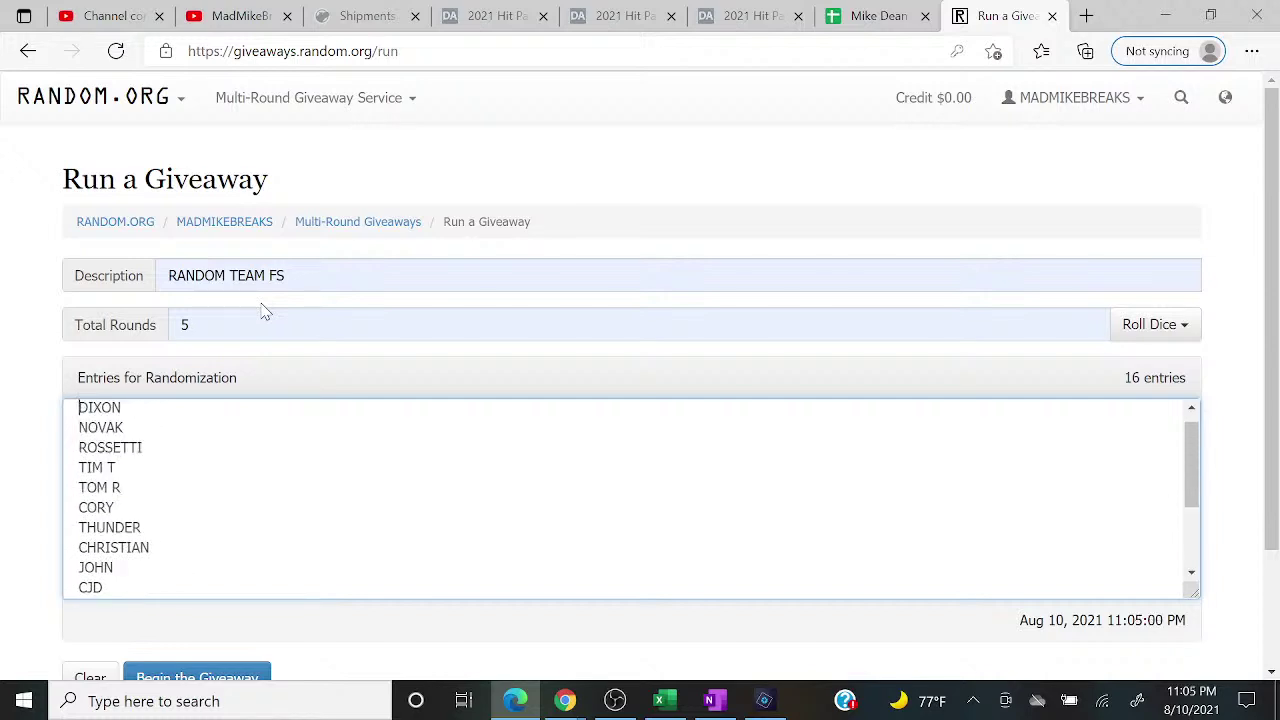
# Step: Check the live chat, then go back to the RANDOM TEAM FS giveaway page
pyautogui.moveTo(565, 700)
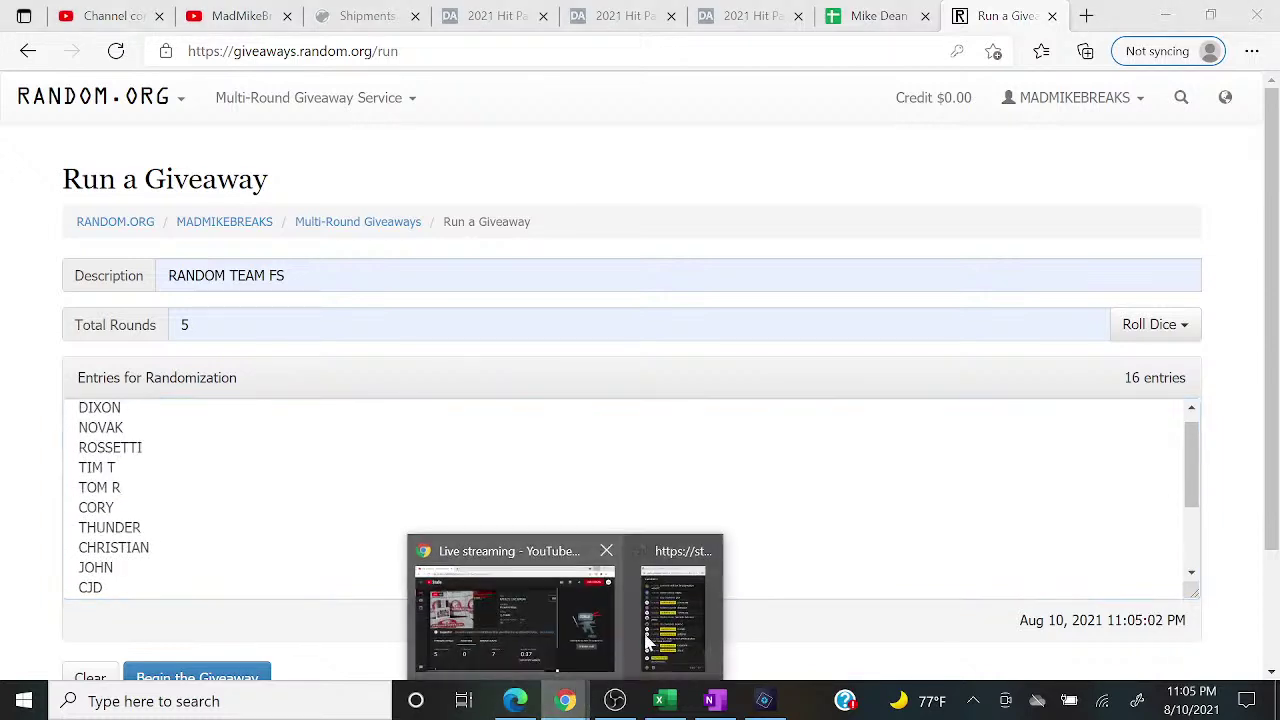
pyautogui.click(685, 617)
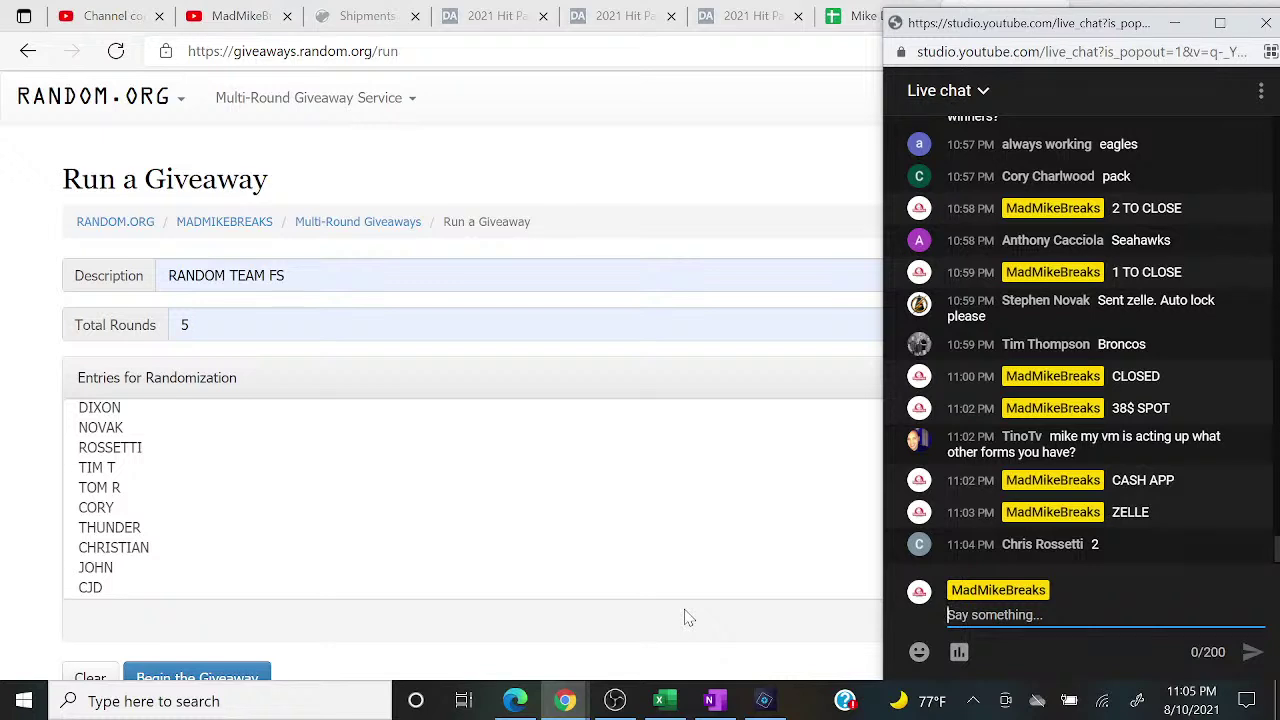
pyautogui.click(257, 678)
# Step: Launch the giveaway, run every round through Round #5, and scroll the final results
pyautogui.click(774, 346)
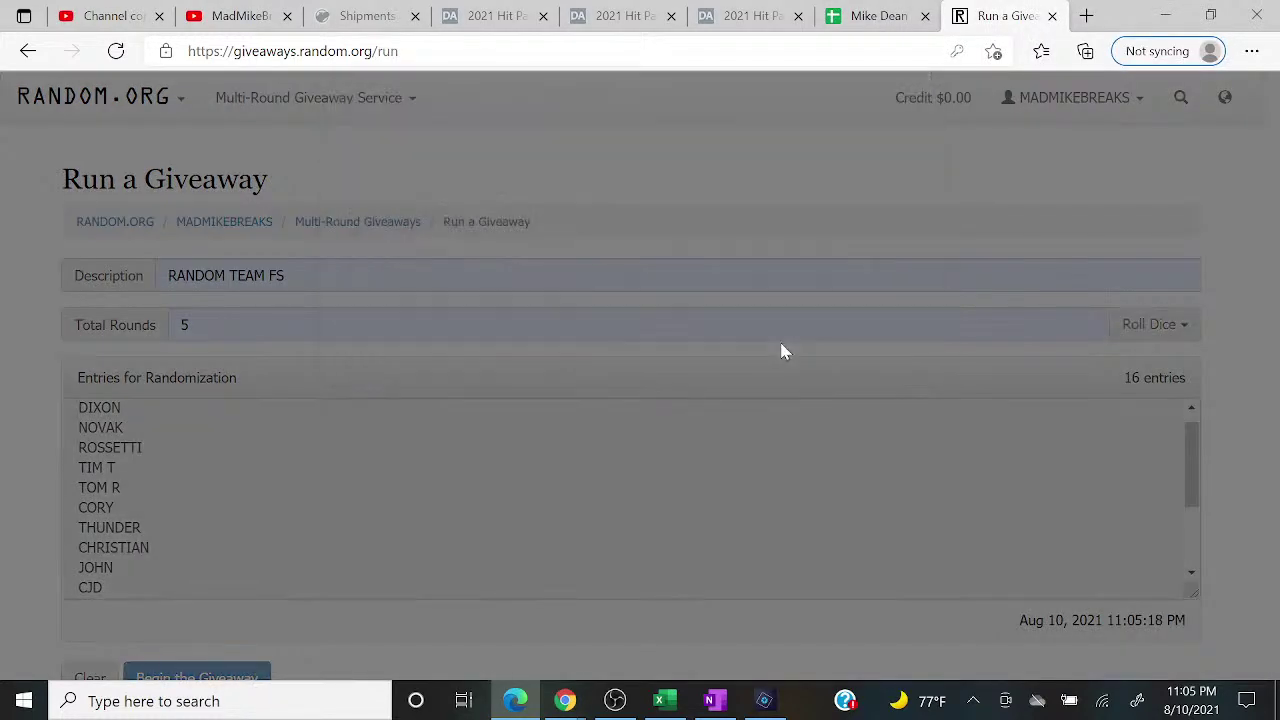
pyautogui.click(168, 677)
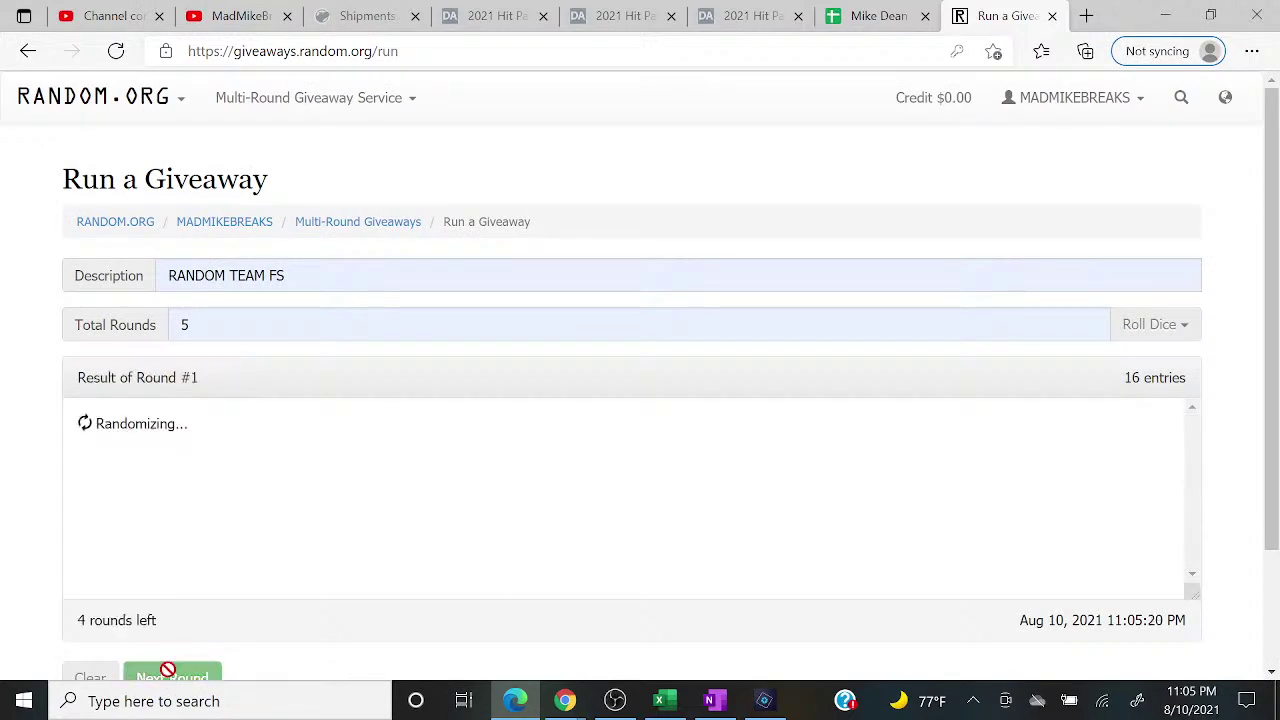
pyautogui.click(170, 678)
pyautogui.click(170, 678)
pyautogui.click(170, 678)
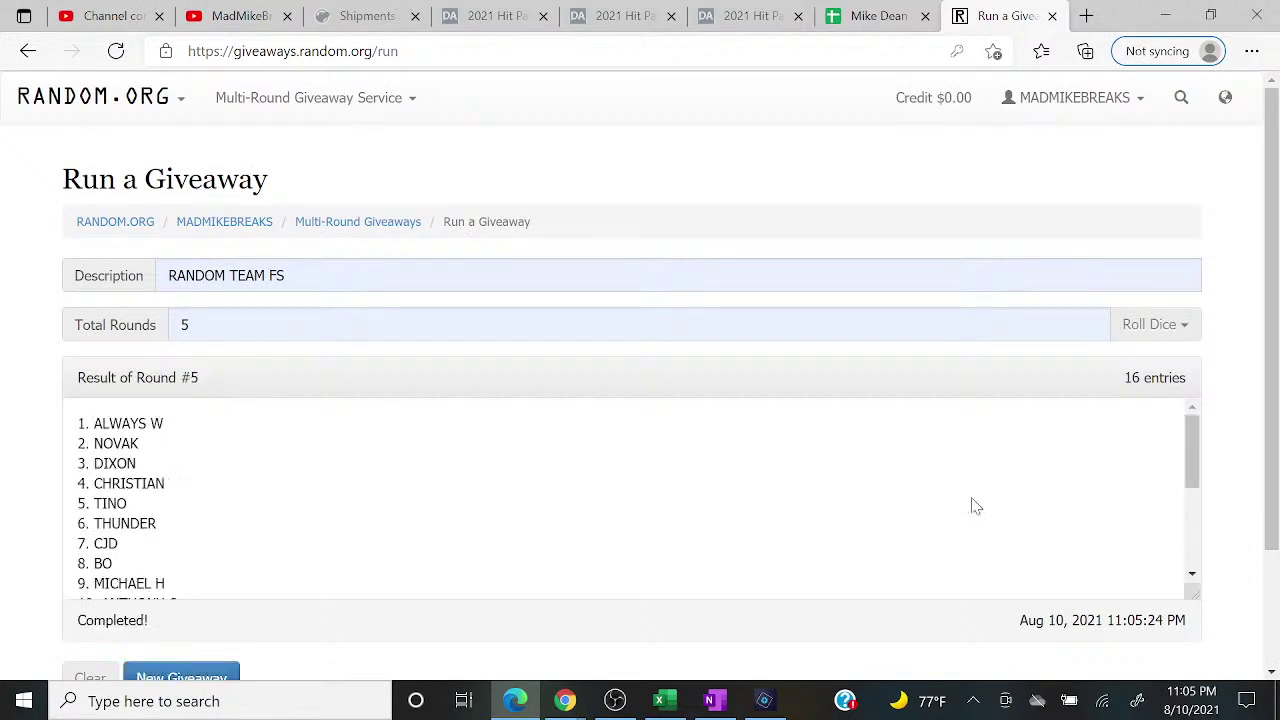
pyautogui.moveTo(1196, 480); pyautogui.dragTo(1190, 430)
# Step: Put Excel beside the browser and enter the first two buyers, from B1 down
pyautogui.click(1210, 15)
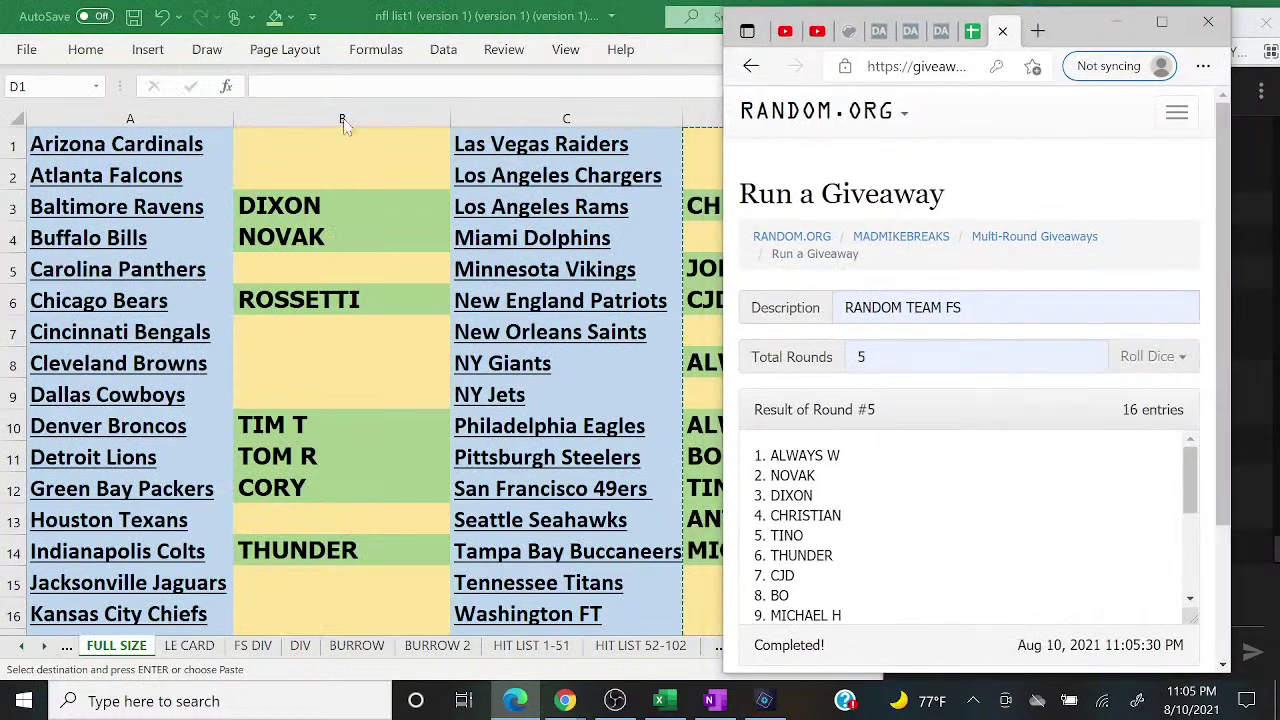
pyautogui.click(336, 145)
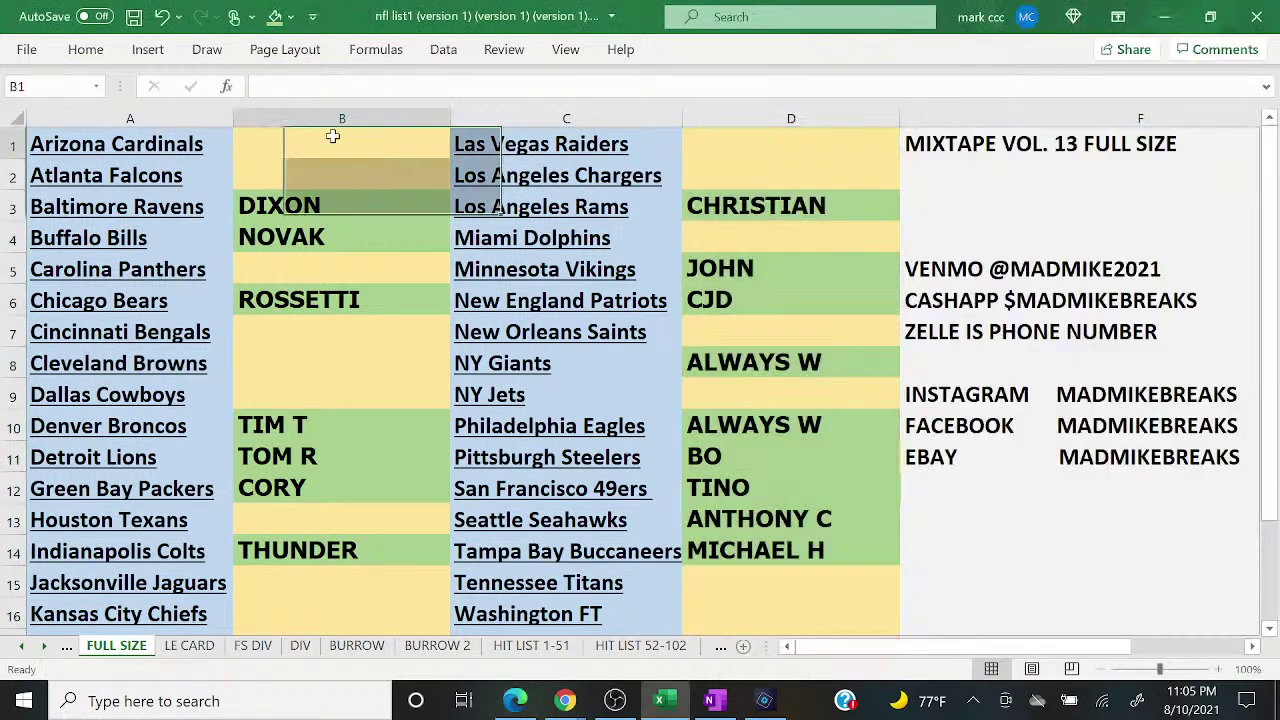
pyautogui.write('ALWYA')
pyautogui.press('BackSpace')
pyautogui.press('BackSpace')
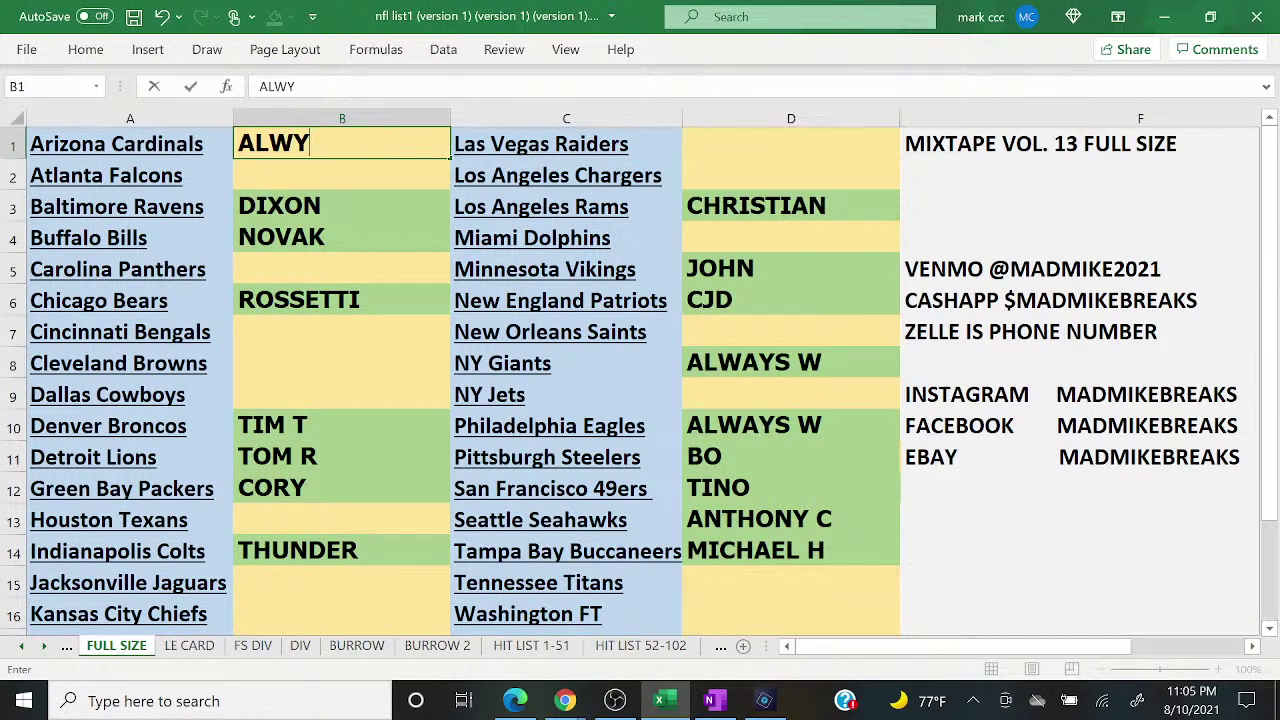
pyautogui.write('AYS W')
pyautogui.press('Return')
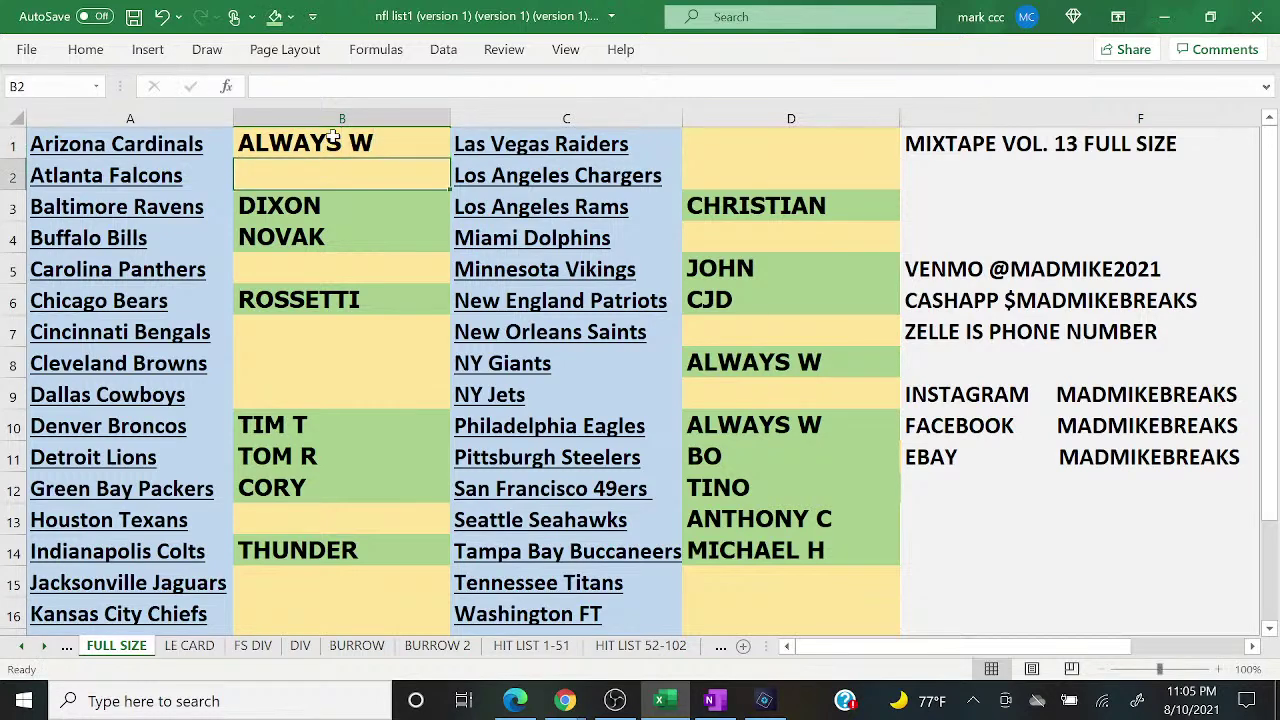
pyautogui.write('NOVAK')
pyautogui.press('Return')
pyautogui.press('Down')
pyautogui.press('Down')
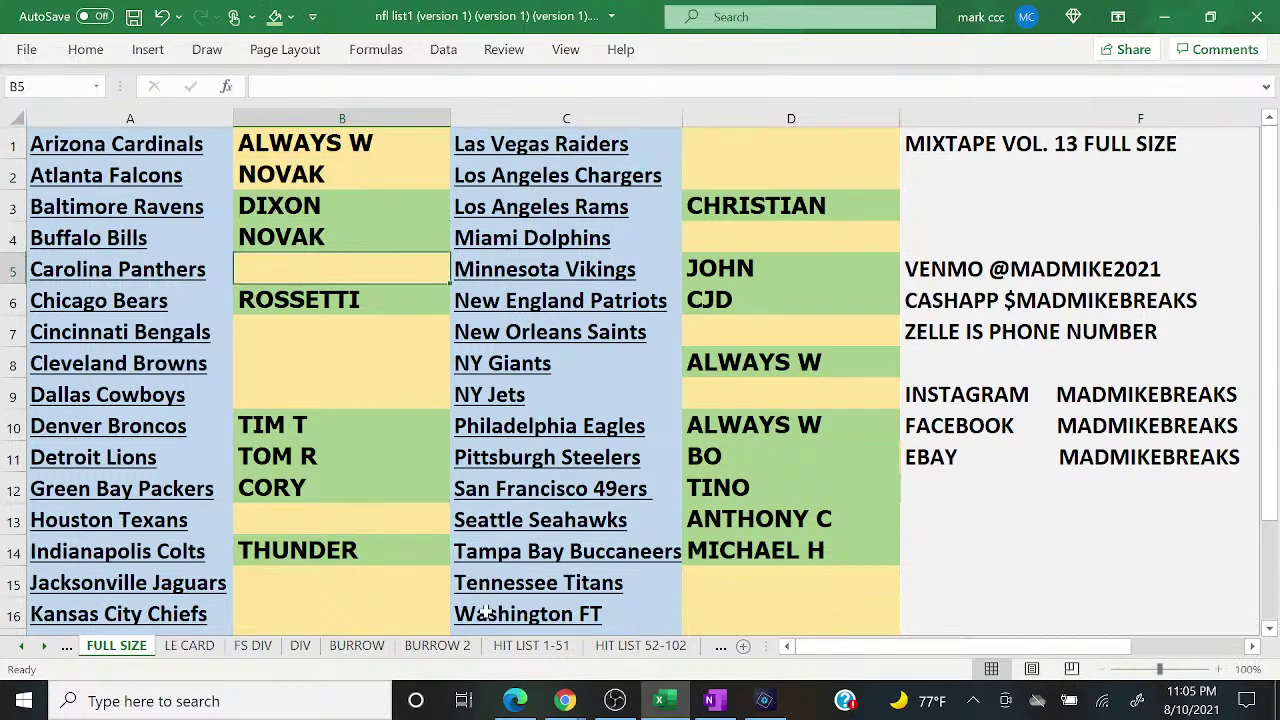
# Step: Enter the next two Round #5 buyers into empty cells B5 and B7
pyautogui.click(515, 703)
pyautogui.click(515, 703)
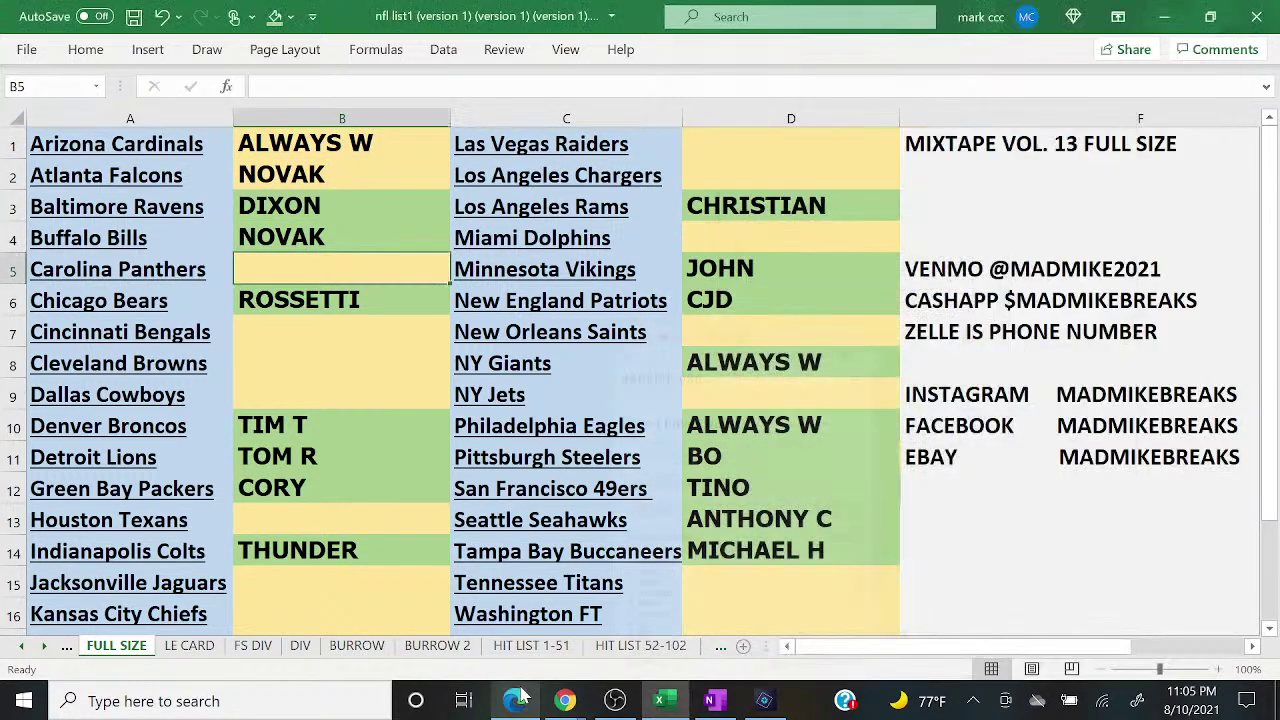
pyautogui.write('DIXON')
pyautogui.press('Return')
pyautogui.press('Down')
pyautogui.write('CHRISTIAN')
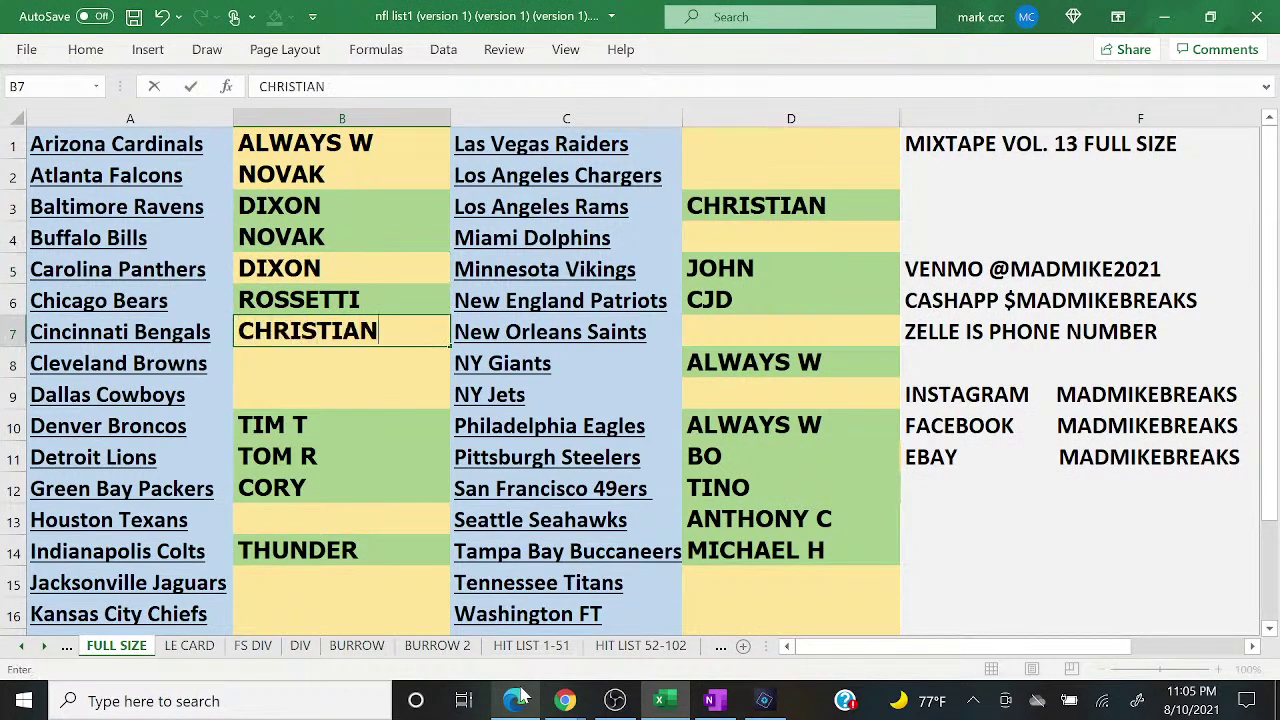
pyautogui.press('Return')
# Step: Fill B8 and B9 with the next two buyers from the results
pyautogui.click(515, 701)
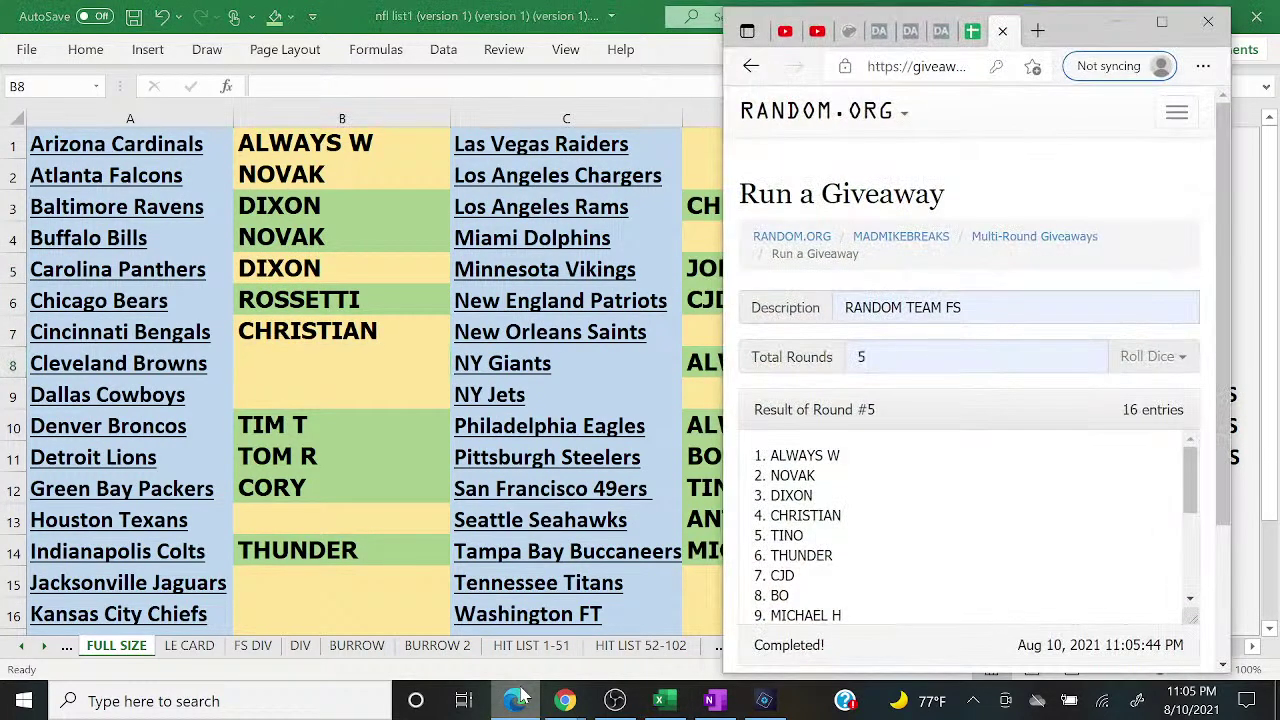
pyautogui.click(519, 697)
pyautogui.write('TINO')
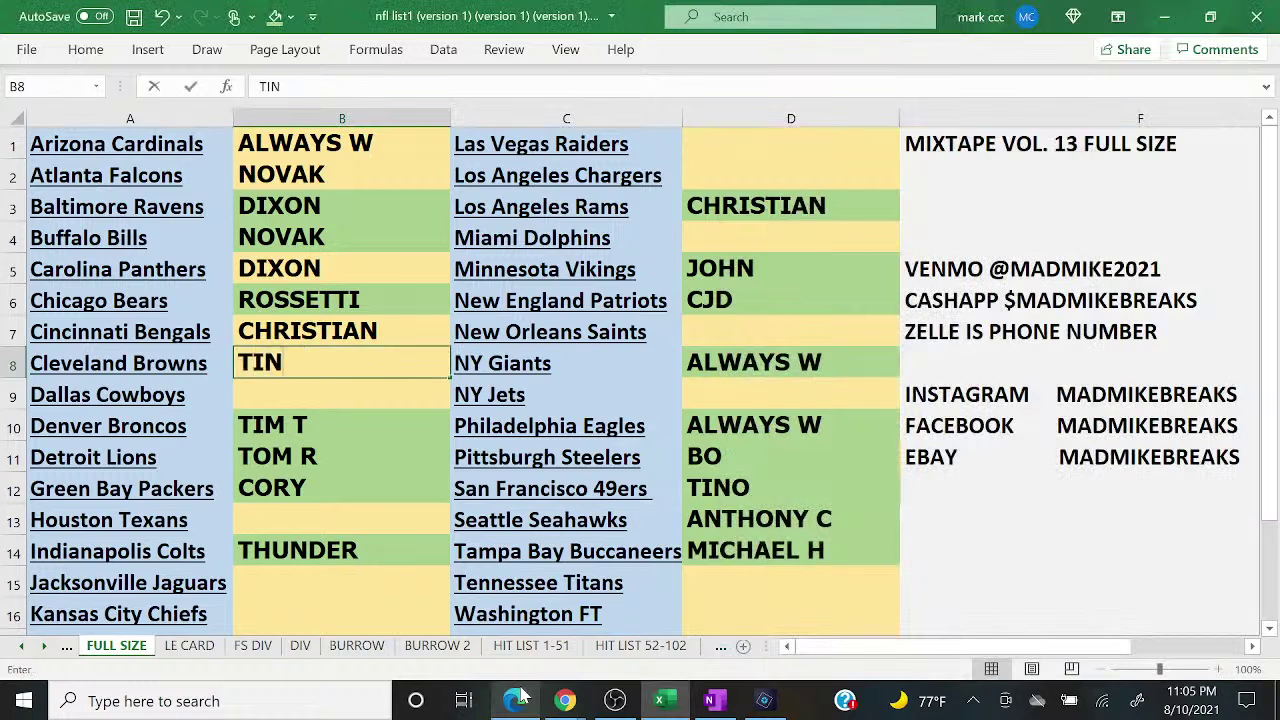
pyautogui.press('Return')
pyautogui.write('TH')
pyautogui.press('Return')
pyautogui.press('Return')
pyautogui.press('Return')
pyautogui.press('Return')
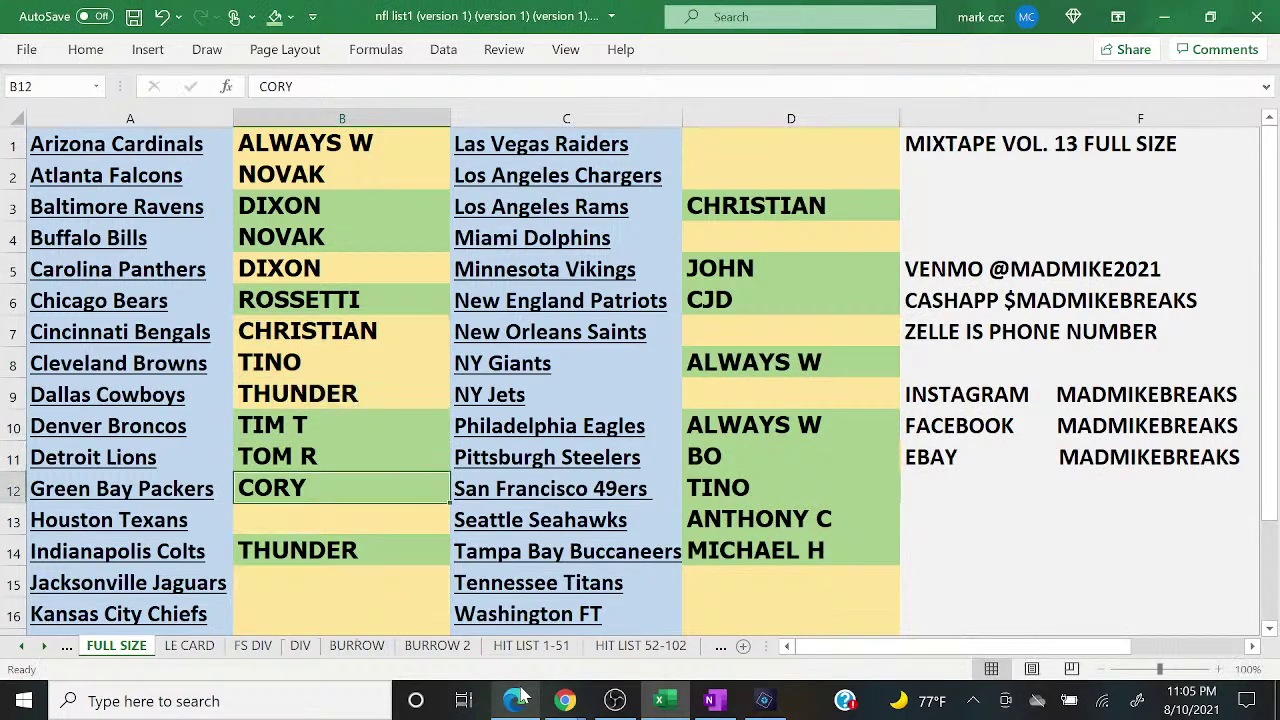
# Step: Enter the next two buyers in column B, the second one in B15
pyautogui.click(515, 701)
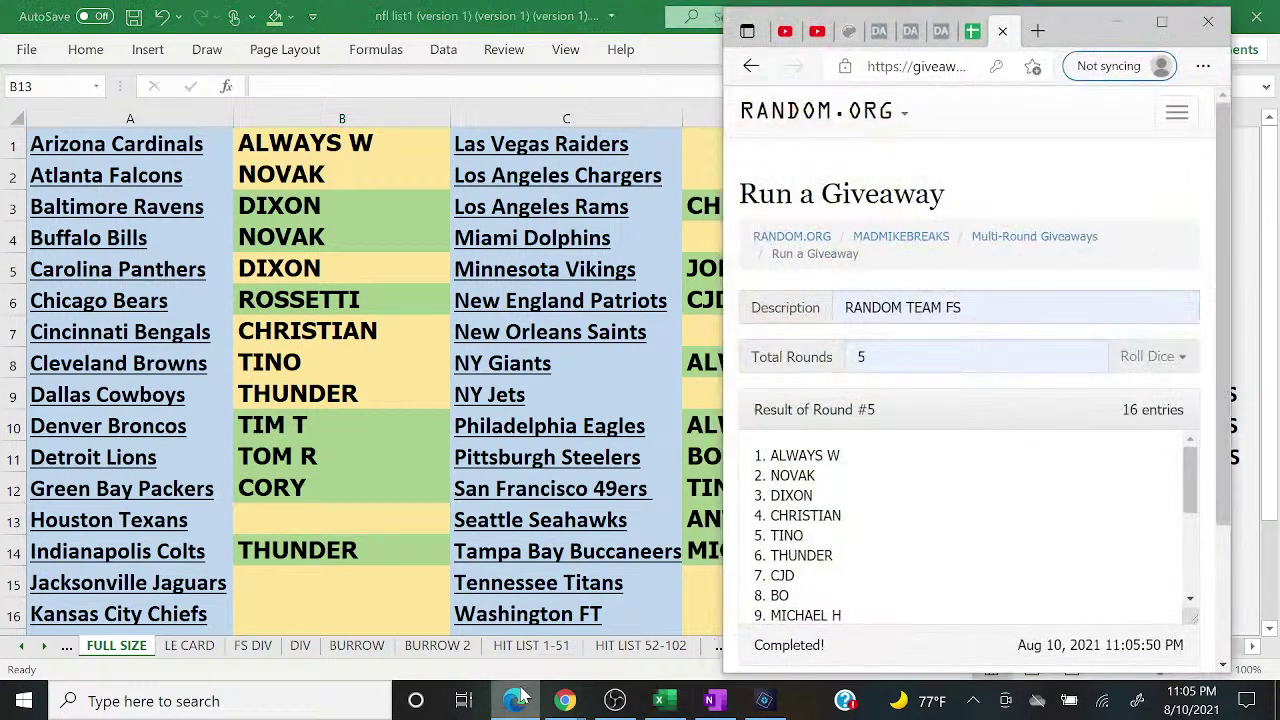
pyautogui.click(519, 697)
pyautogui.write('CJD')
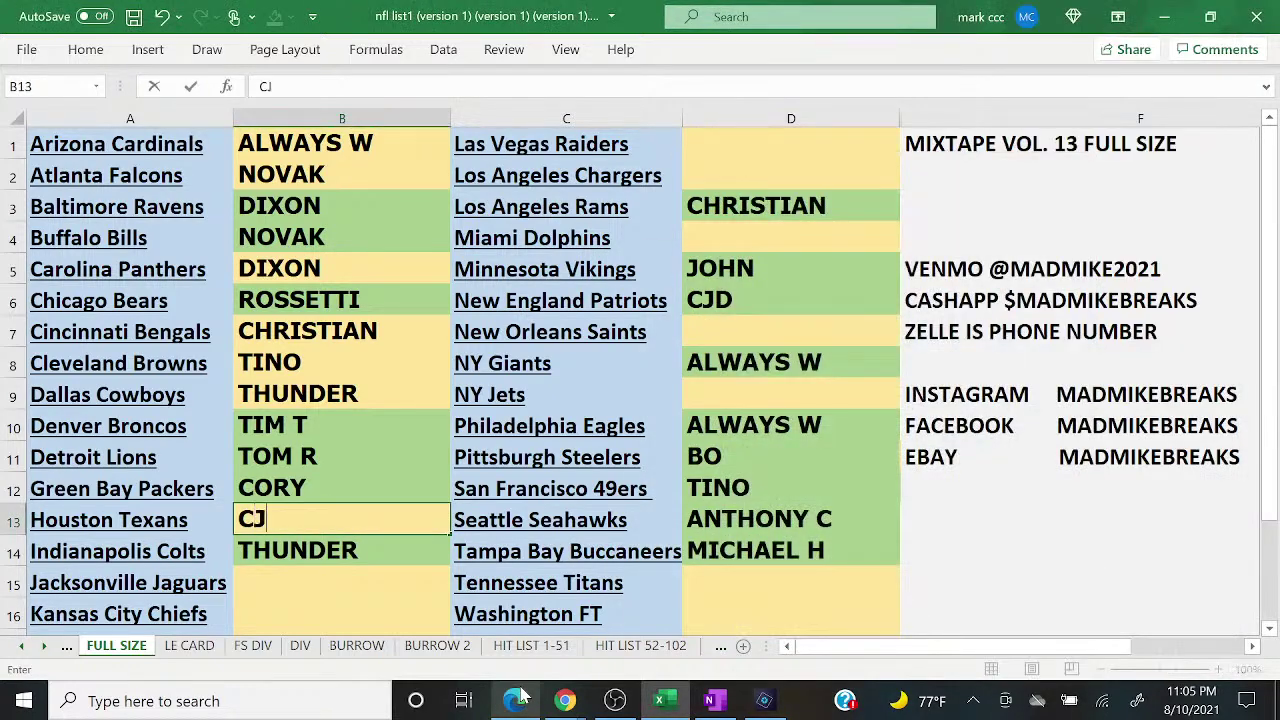
pyautogui.press('Return')
pyautogui.press('Return')
pyautogui.write('BO')
pyautogui.press('Return')
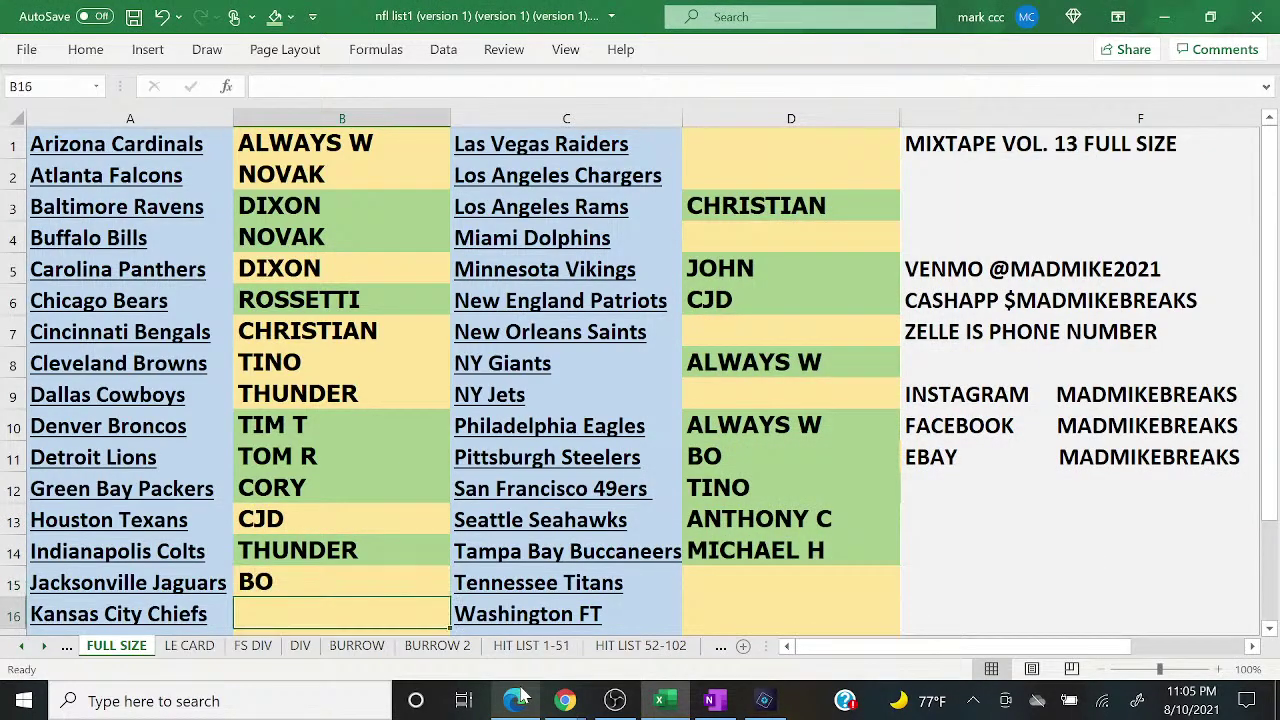
# Step: Enter the last column B buyer in B16 and move to the top of column D
pyautogui.click(515, 700)
pyautogui.click(517, 699)
pyautogui.write('MICHAEL H')
pyautogui.press('Tab')
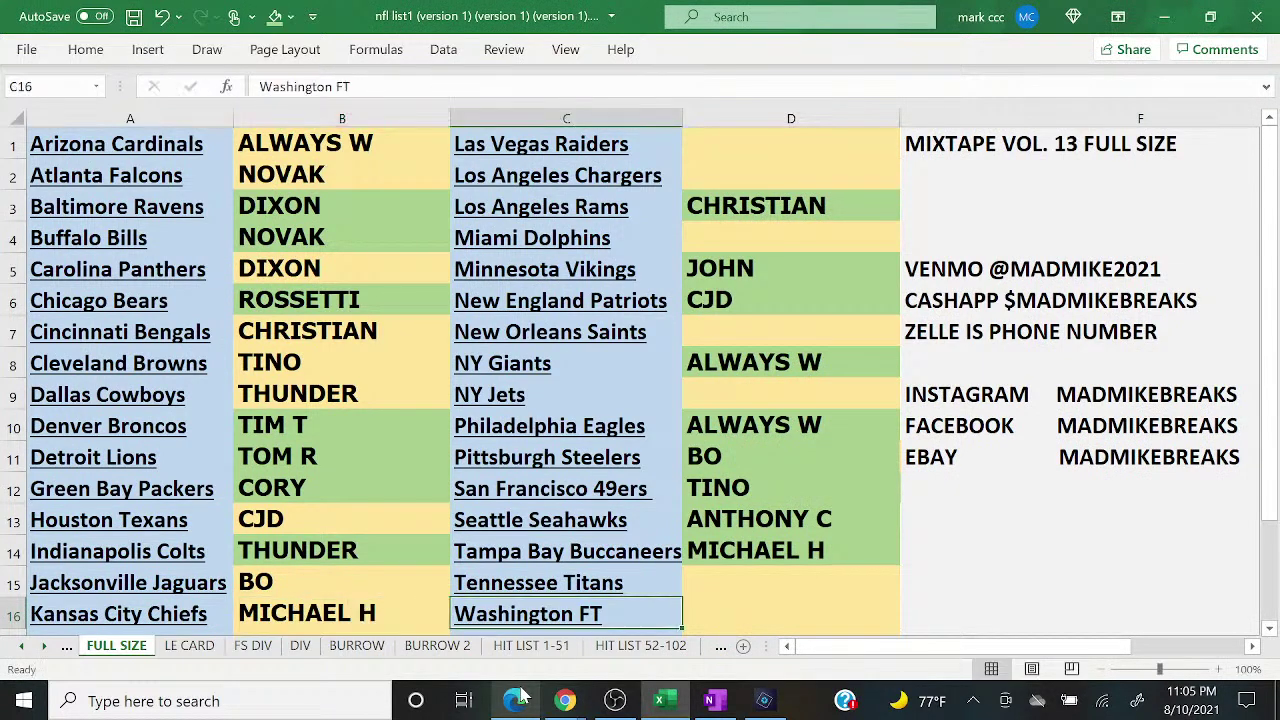
pyautogui.press('Tab')
pyautogui.press('Up')
pyautogui.press('Up')
pyautogui.press('Up')
pyautogui.press('Up')
pyautogui.press('Up')
pyautogui.press('Up')
pyautogui.press('Up')
pyautogui.press('Up')
pyautogui.press('Up')
pyautogui.press('Up')
pyautogui.press('Up')
pyautogui.press('Up')
pyautogui.press('Up')
pyautogui.press('Up')
pyautogui.press('Up')
# Step: Enter the first two column D buyers, starting at D1
pyautogui.click(515, 700)
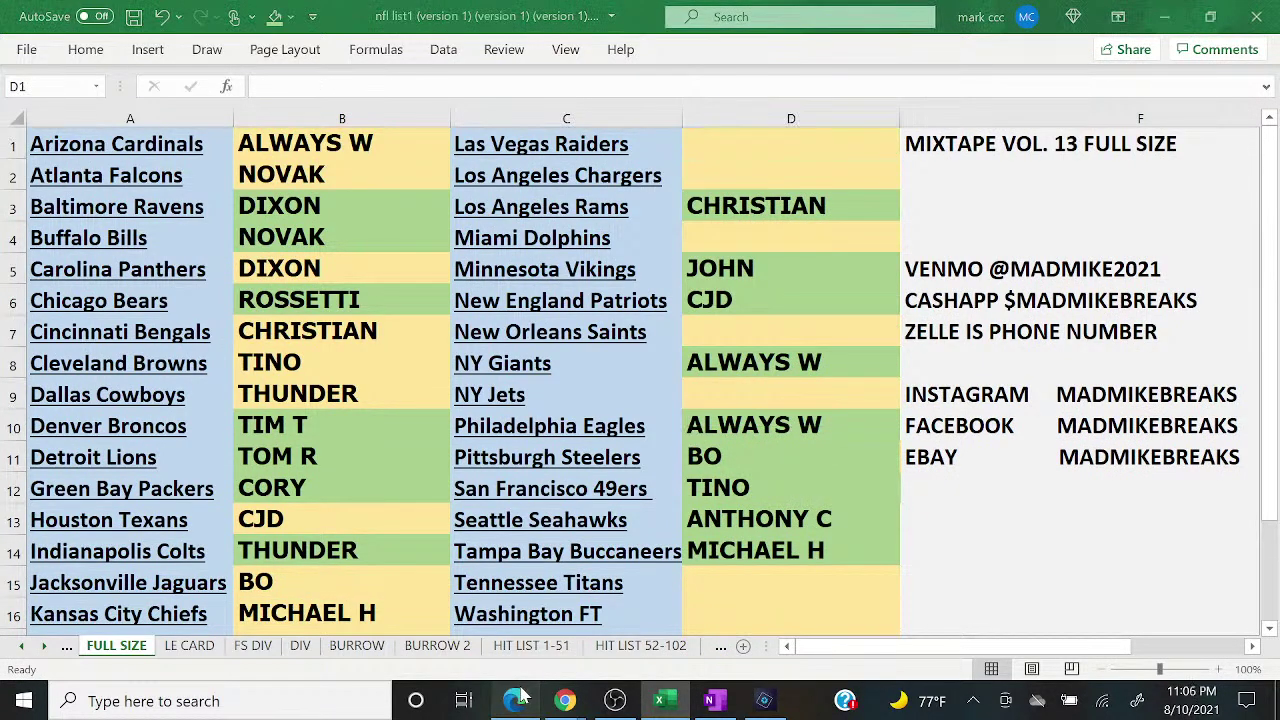
pyautogui.scroll(-2, 970, 520)
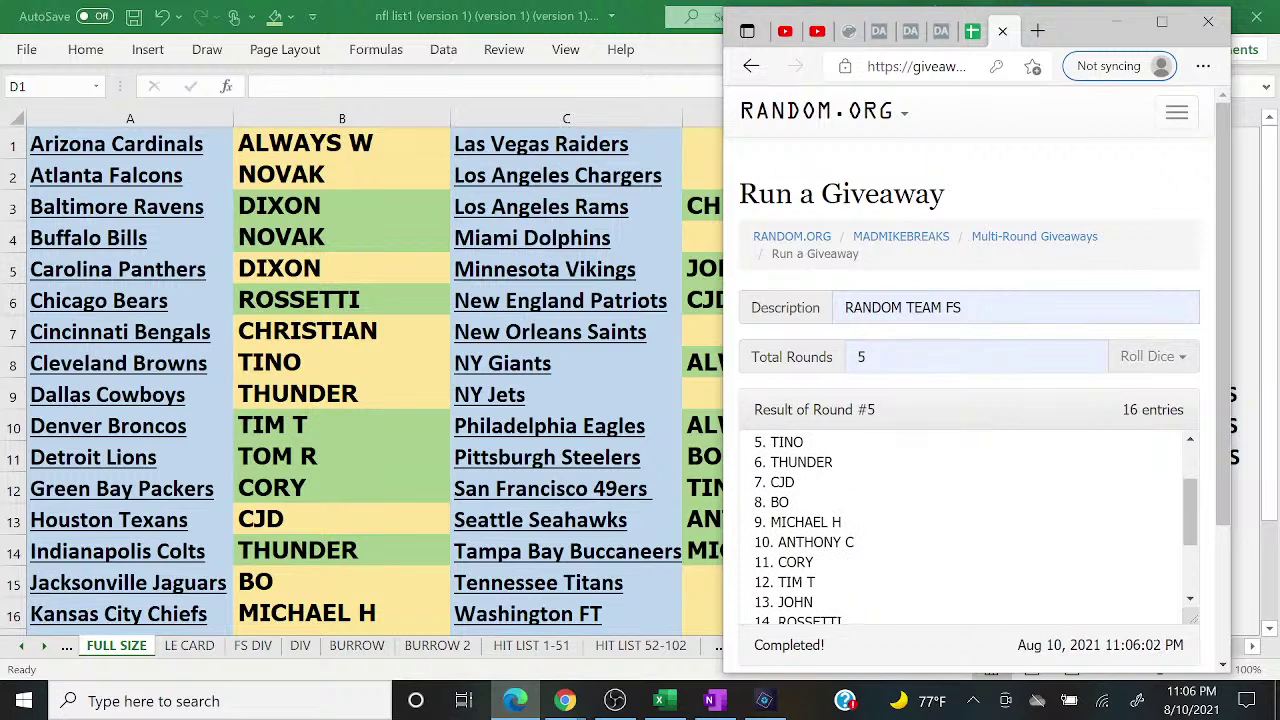
pyautogui.click(515, 700)
pyautogui.write('ANTHONY C')
pyautogui.press('Return')
pyautogui.write('CO')
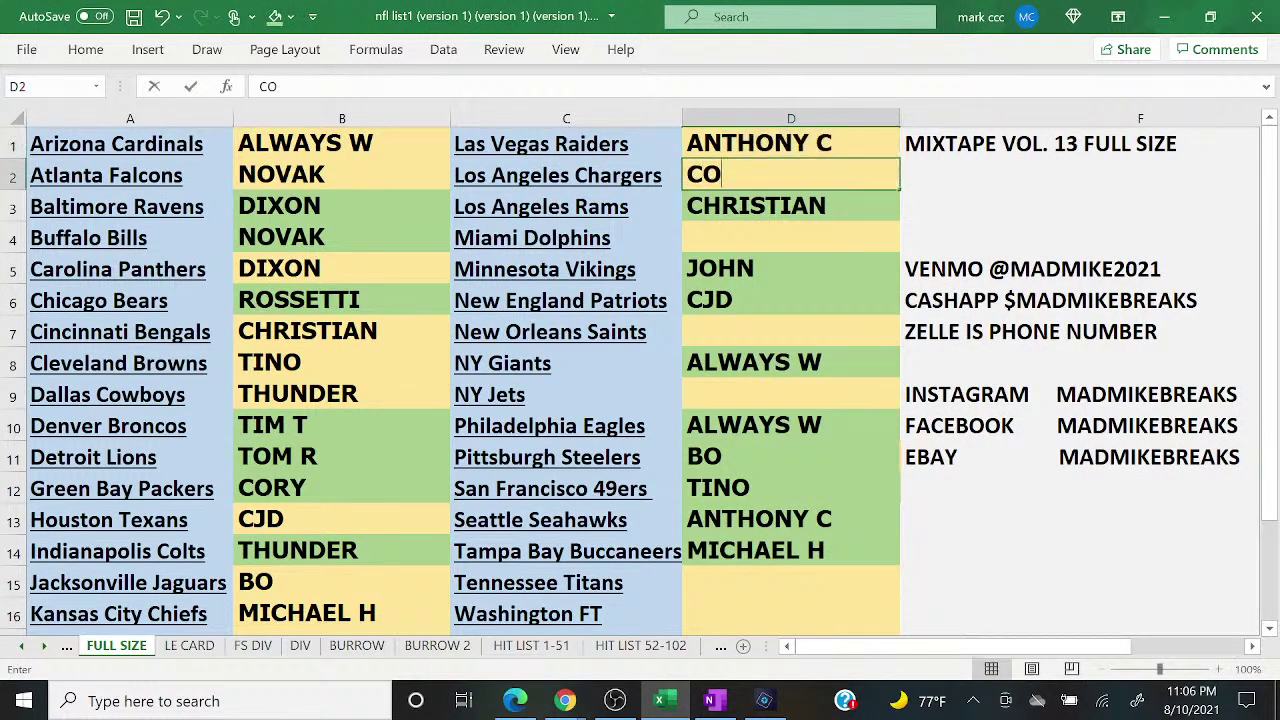
pyautogui.write('RY')
pyautogui.press('Return')
pyautogui.press('Return')
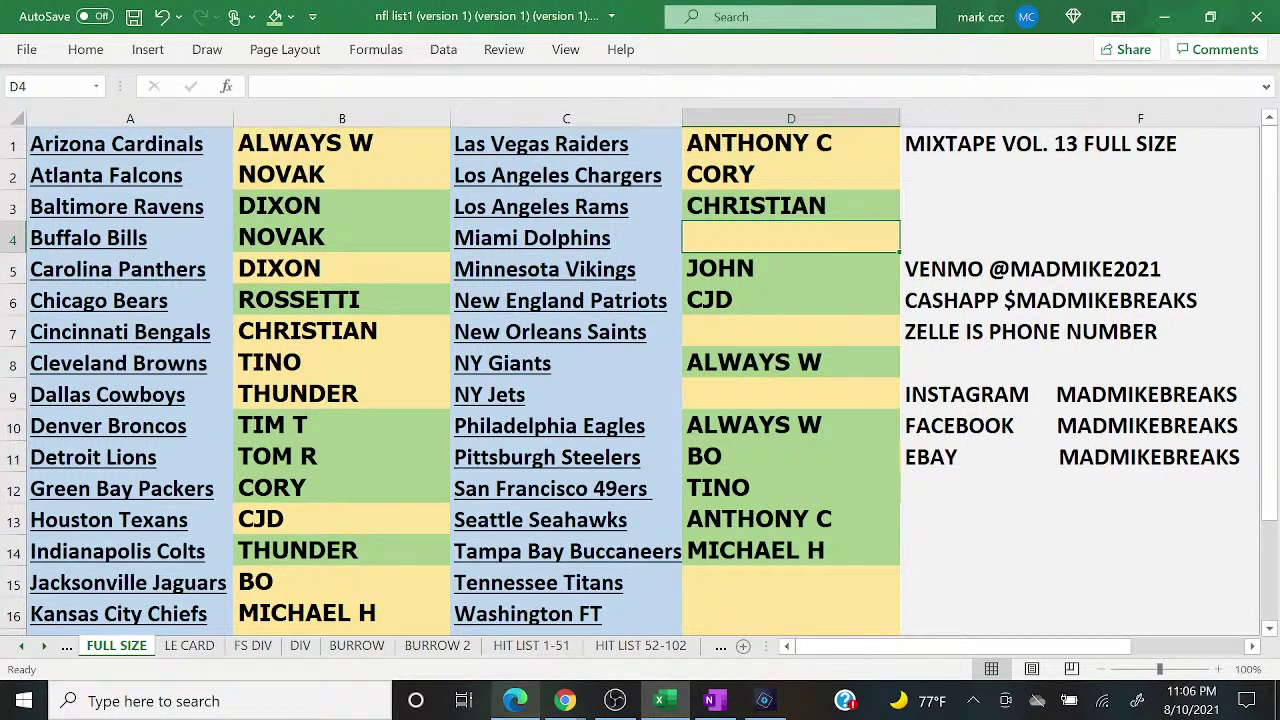
# Step: Enter three more buyers into the empty column D cells D4, D7 and D9
pyautogui.click(515, 700)
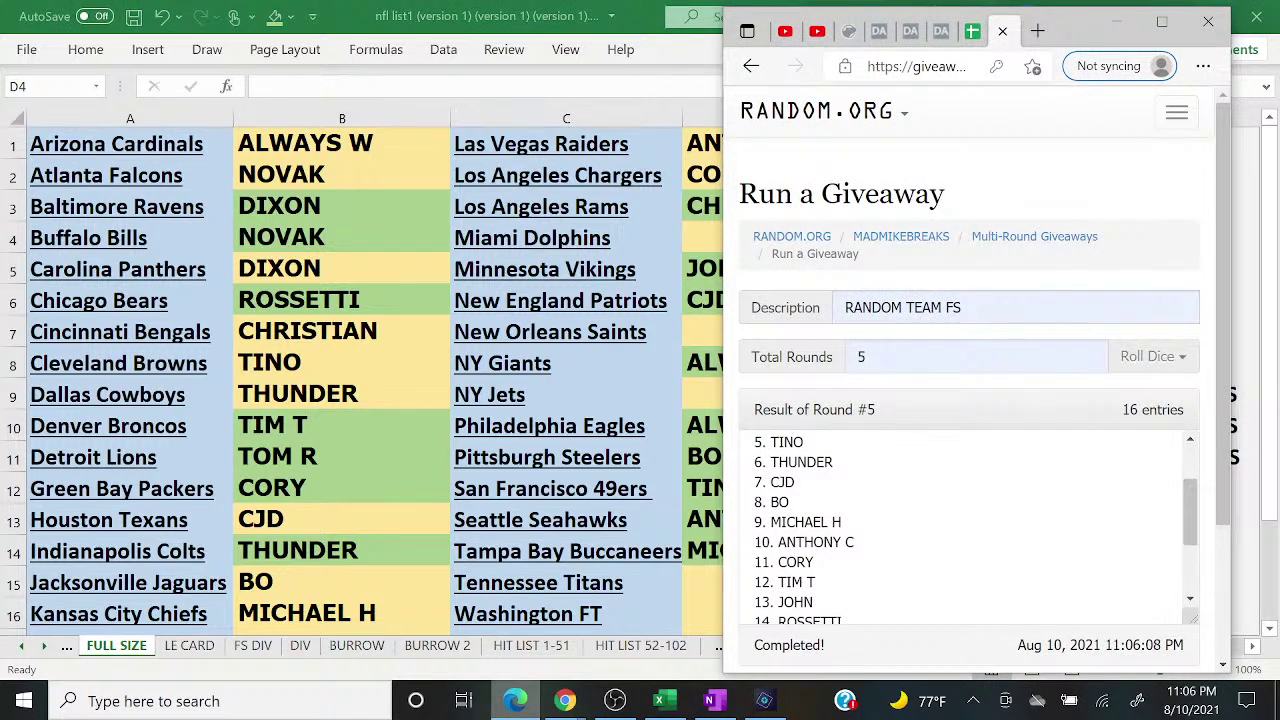
pyautogui.click(515, 700)
pyautogui.write('TIM T')
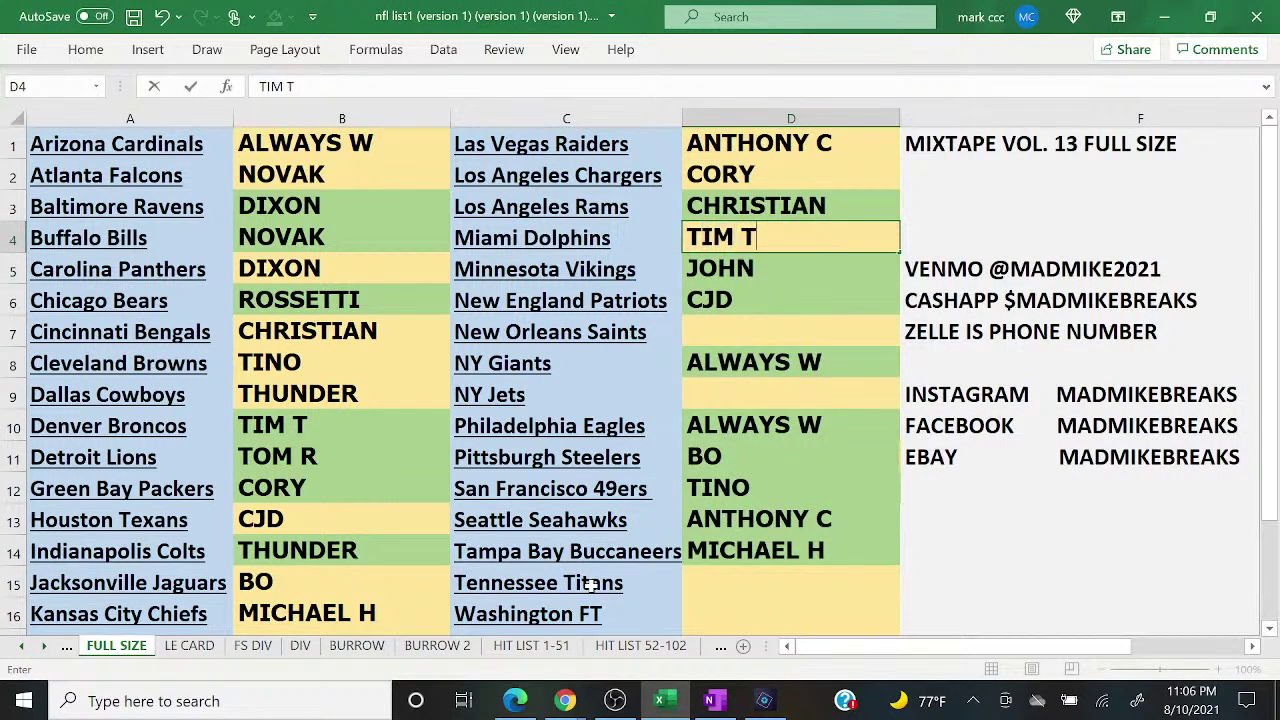
pyautogui.press('Return')
pyautogui.press('Return')
pyautogui.press('Return')
pyautogui.write('J')
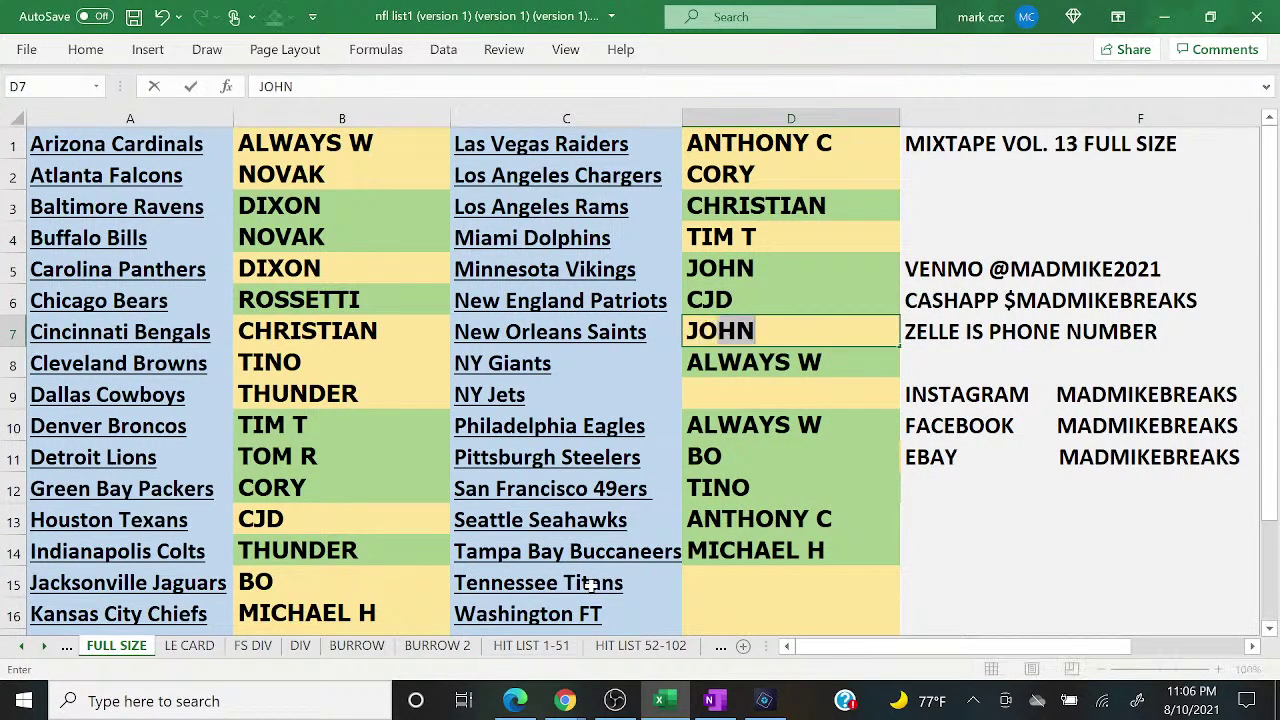
pyautogui.press('Return')
pyautogui.press('Return')
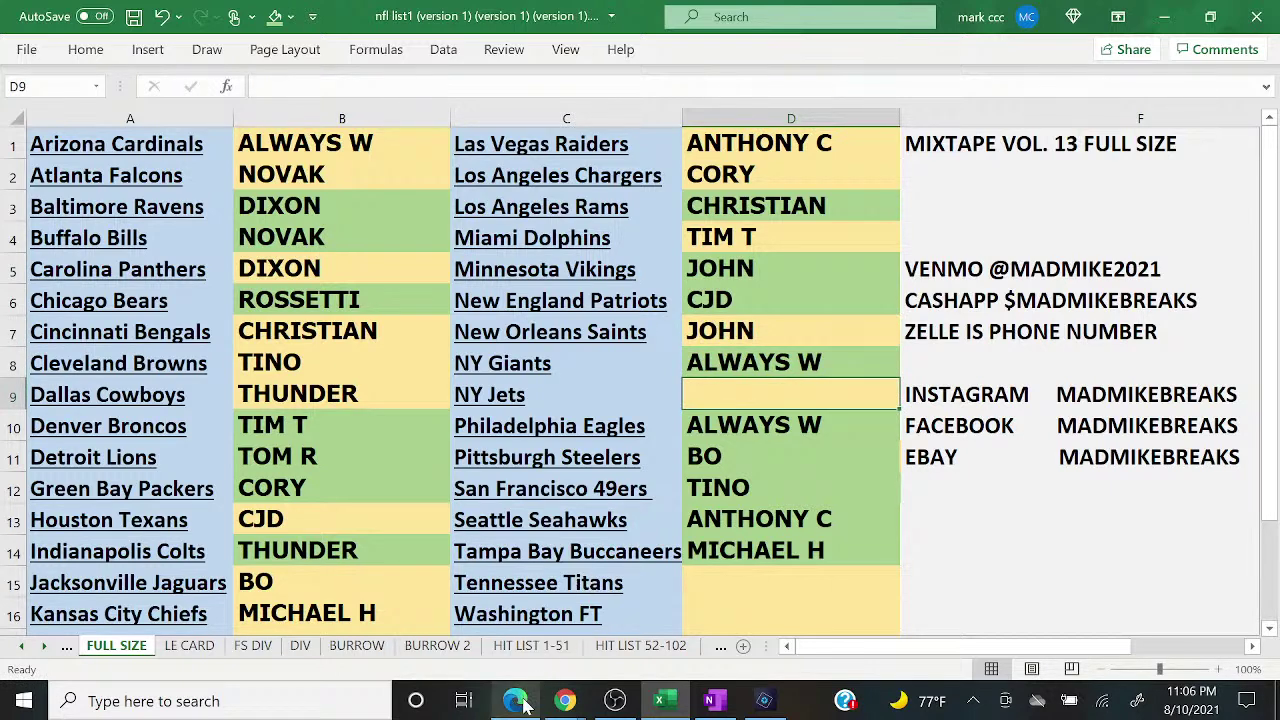
pyautogui.click(515, 700)
pyautogui.click(515, 700)
pyautogui.write('ROSSETTI')
pyautogui.press('Return')
pyautogui.press('Return')
pyautogui.press('Return')
pyautogui.press('Return')
pyautogui.press('Return')
pyautogui.press('Return')
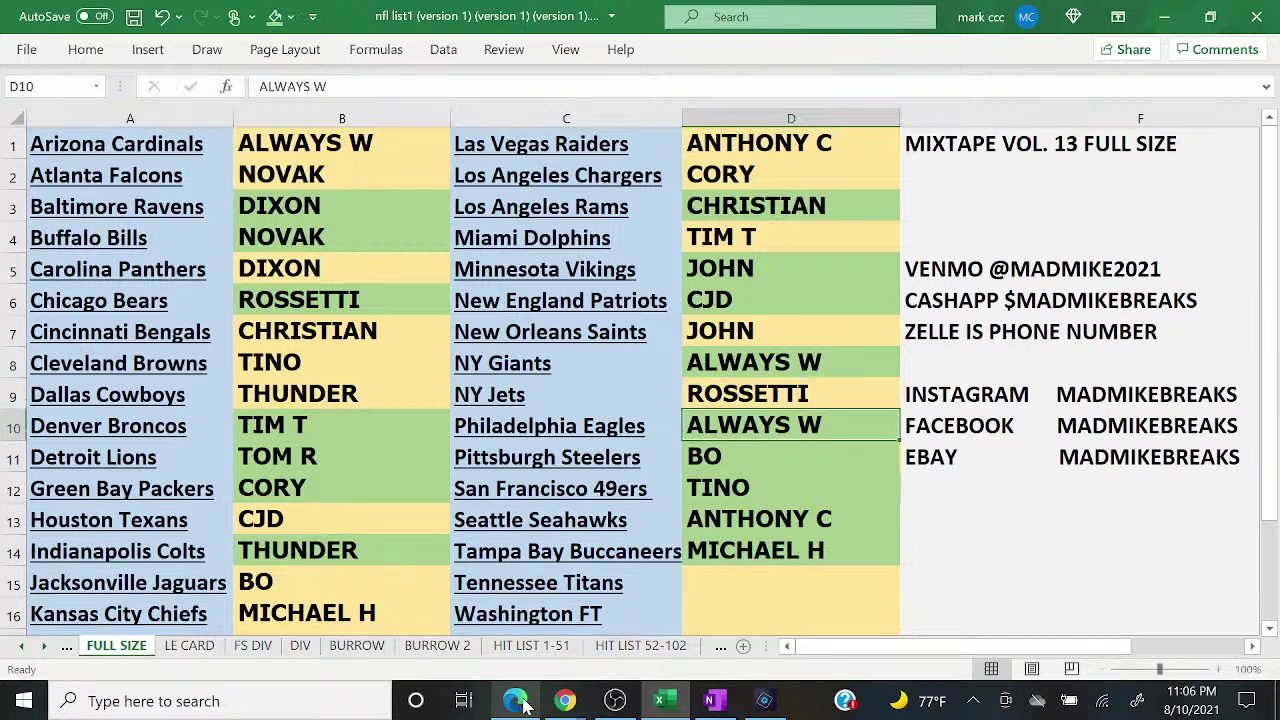
# Step: Enter the final two buyers in D15 and D16
pyautogui.click(522, 703)
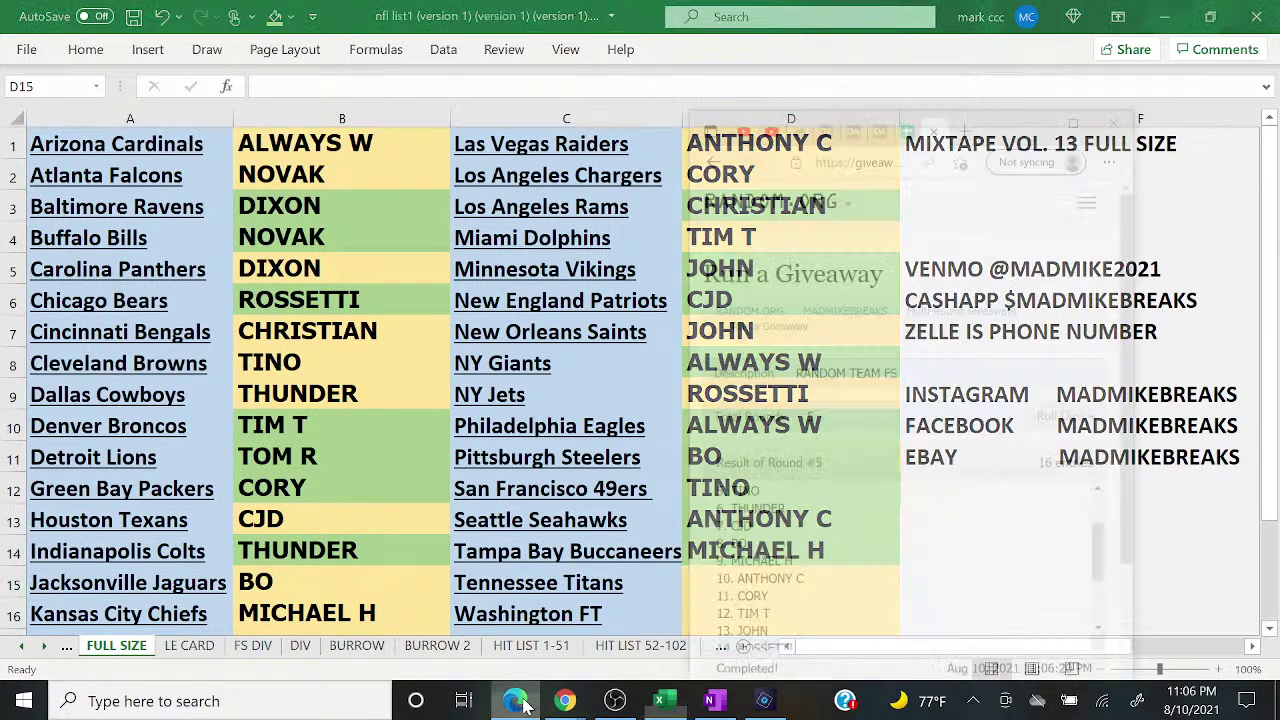
pyautogui.click(515, 700)
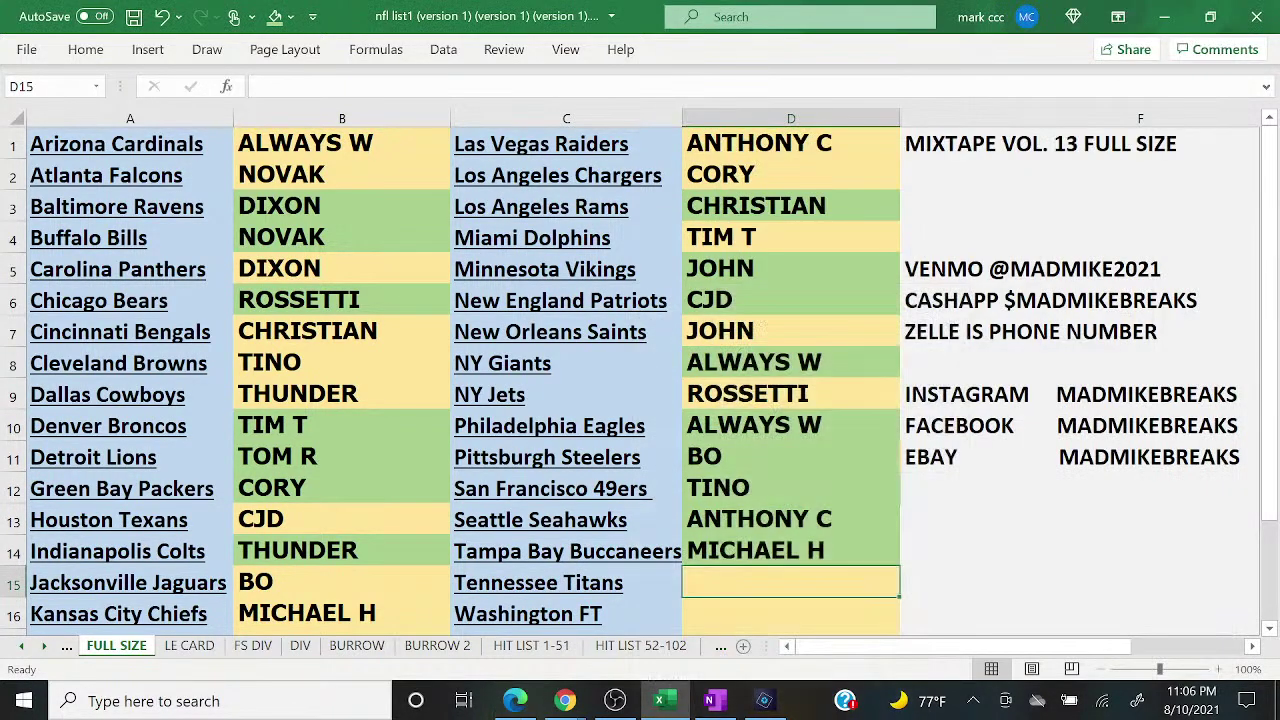
pyautogui.write('ALWAYS W')
pyautogui.press('Return')
pyautogui.write('TOM R')
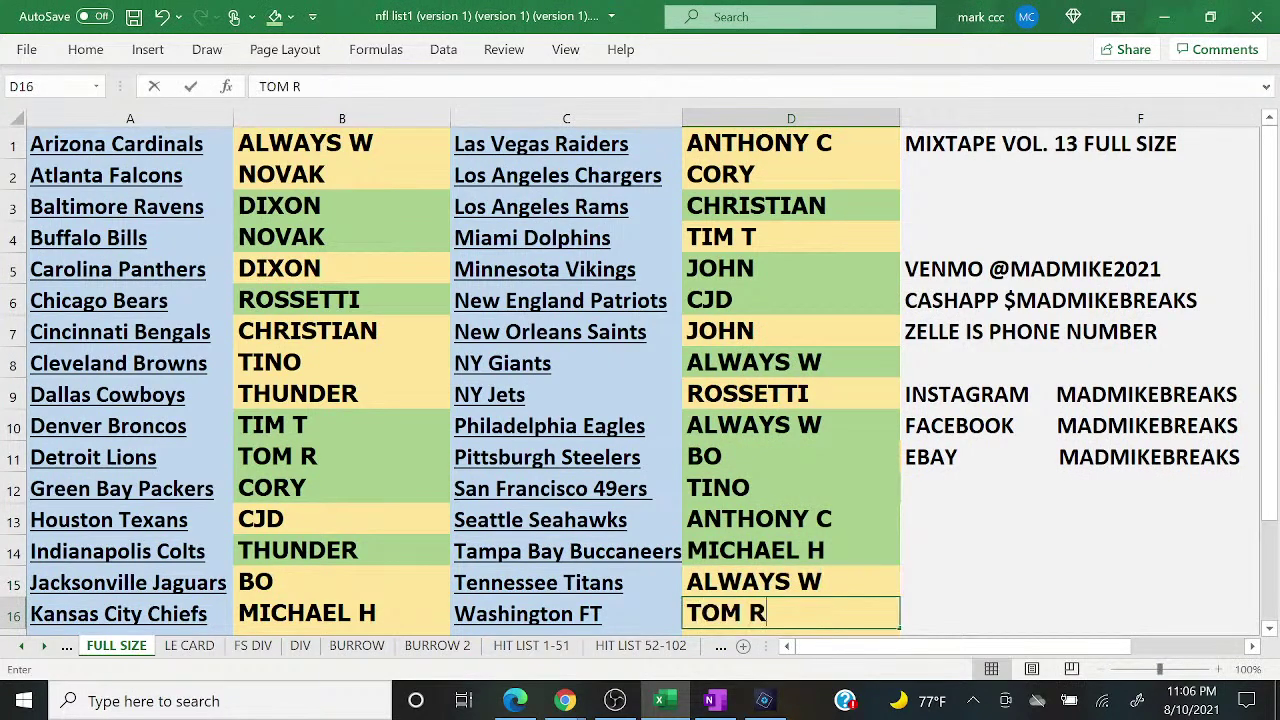
# Step: Compare the sheet against the final giveaway results, then check the live stream chat
pyautogui.click(515, 700)
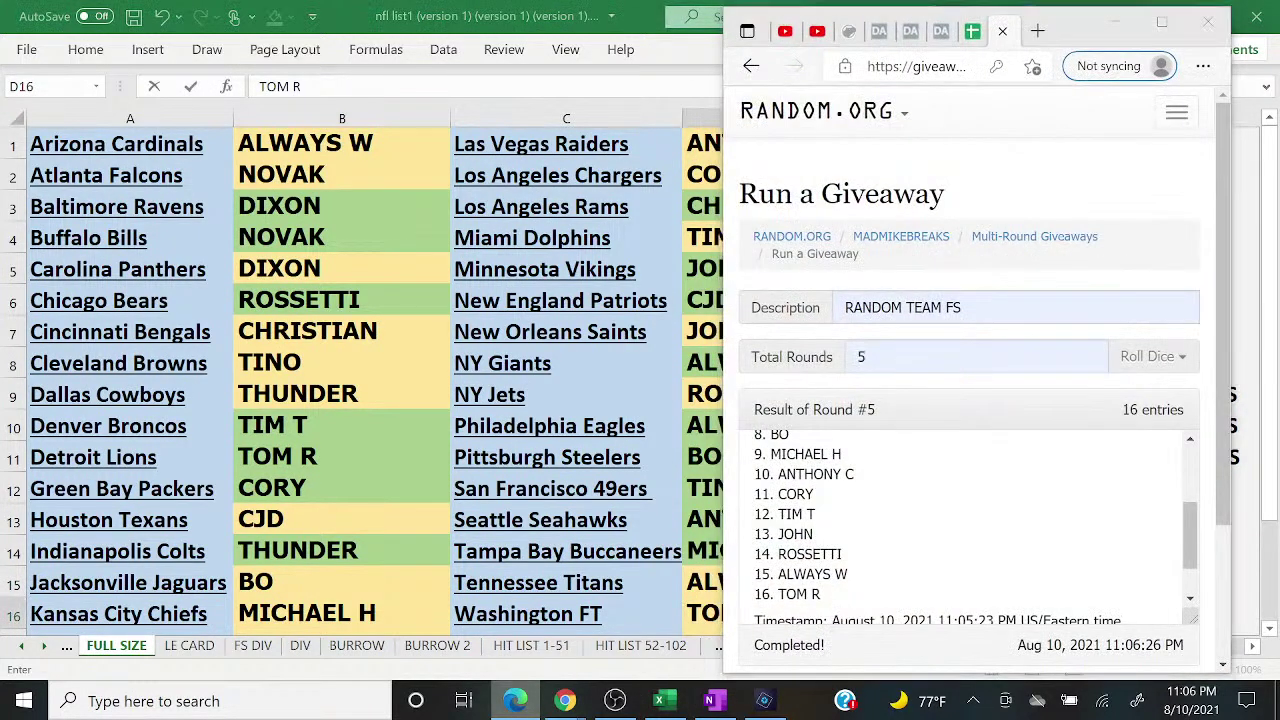
pyautogui.click(515, 700)
pyautogui.moveTo(565, 700)
pyautogui.click(672, 612)
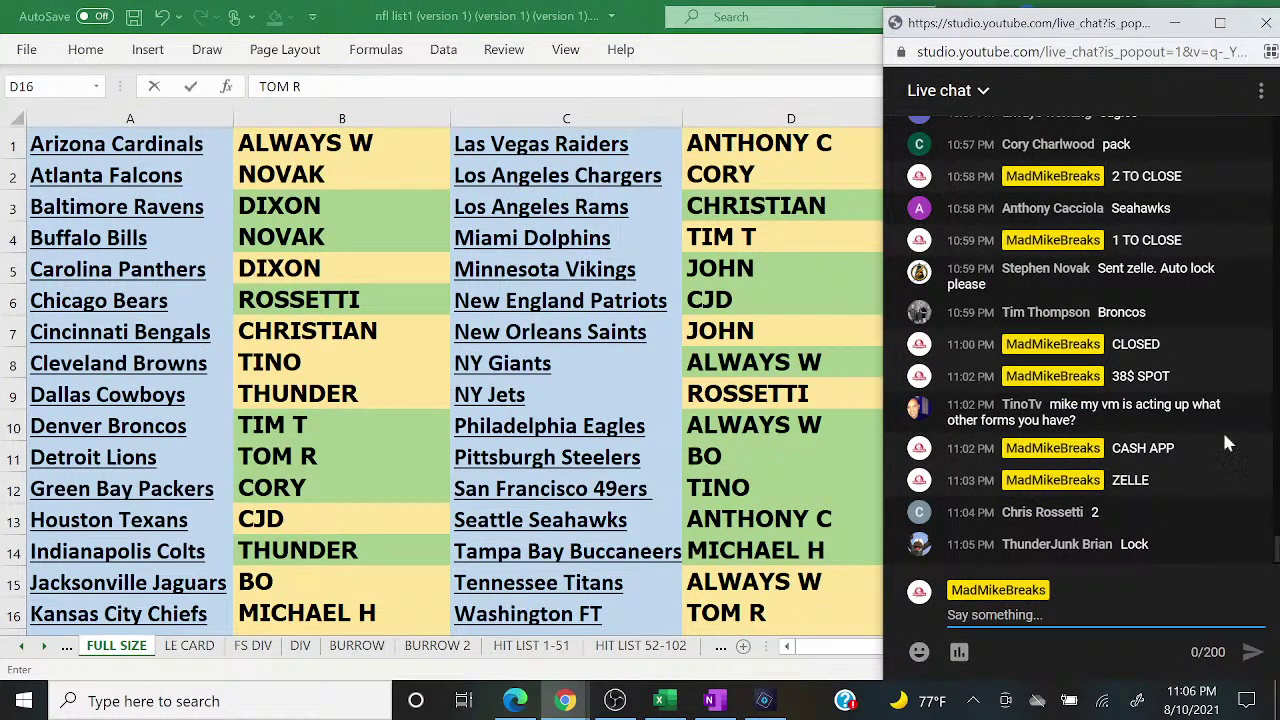
# Step: Check the B9 entry, return to the live chat, and dismiss the new-subscriber notice
pyautogui.click(373, 390)
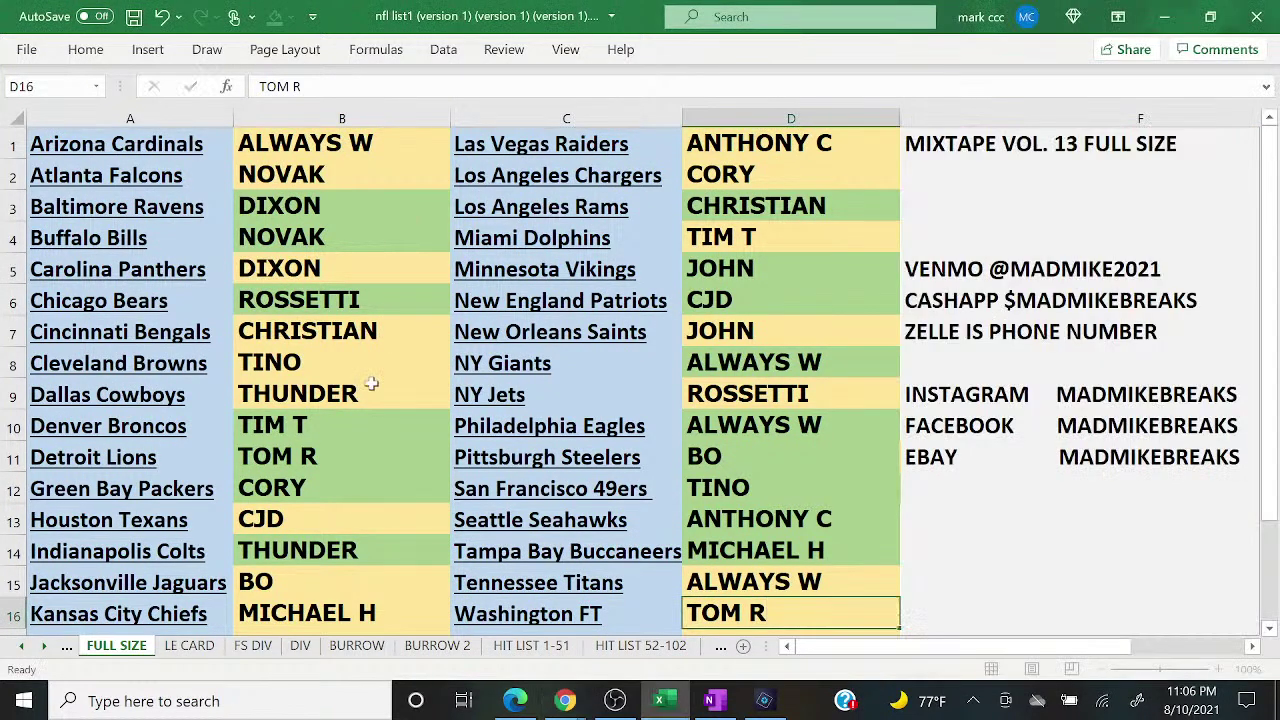
pyautogui.click(373, 390)
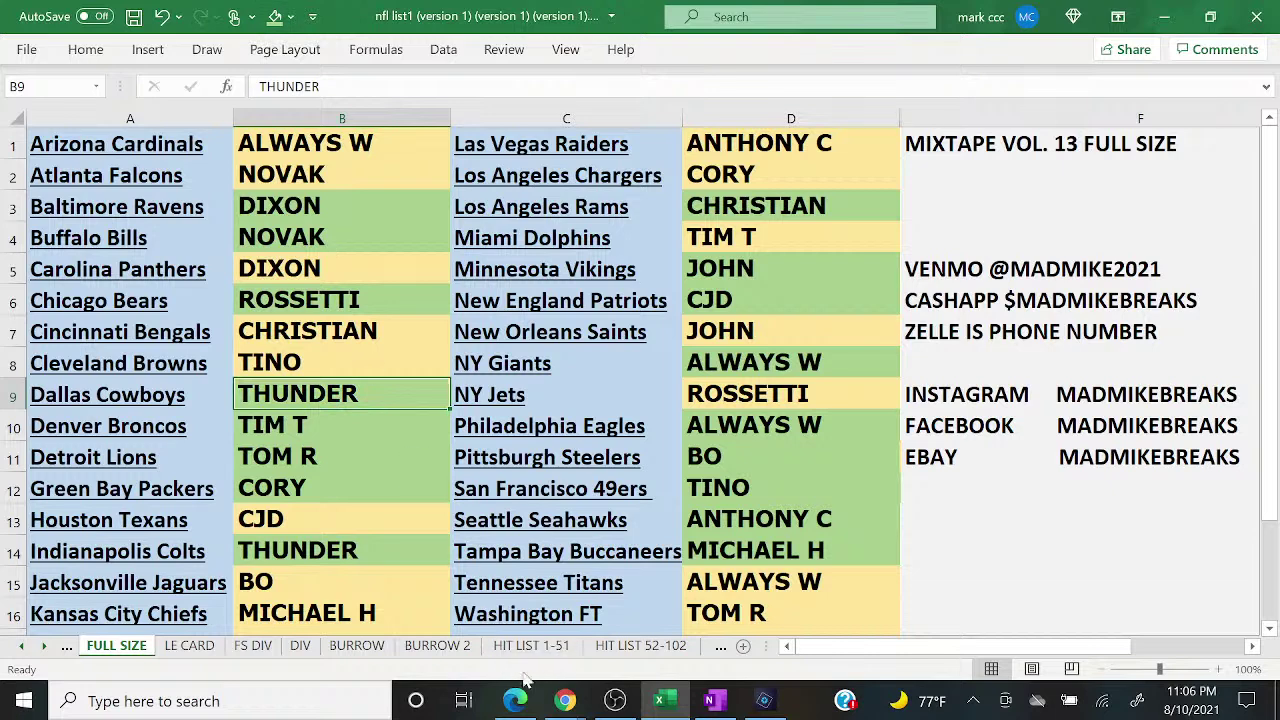
pyautogui.click(672, 630)
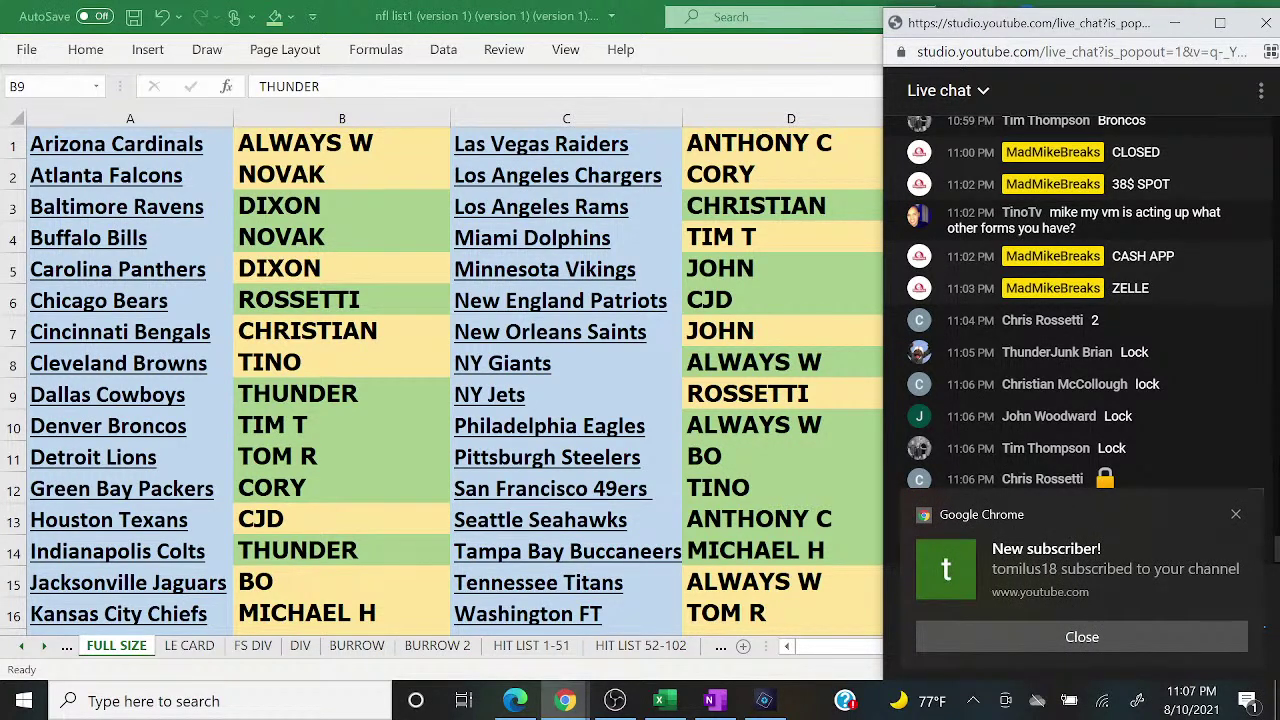
pyautogui.click(1034, 638)
pyautogui.click(1042, 612)
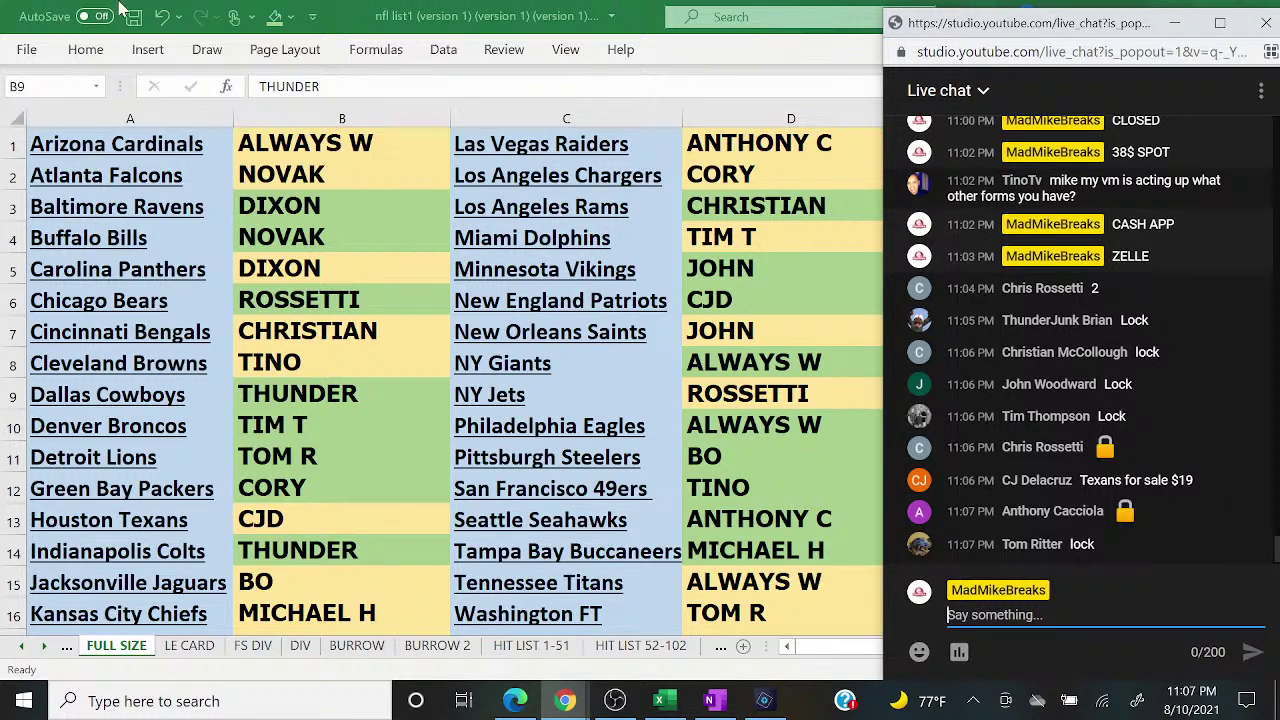
# Step: Select columns B and D and give them a green fill
pyautogui.click(341, 117)
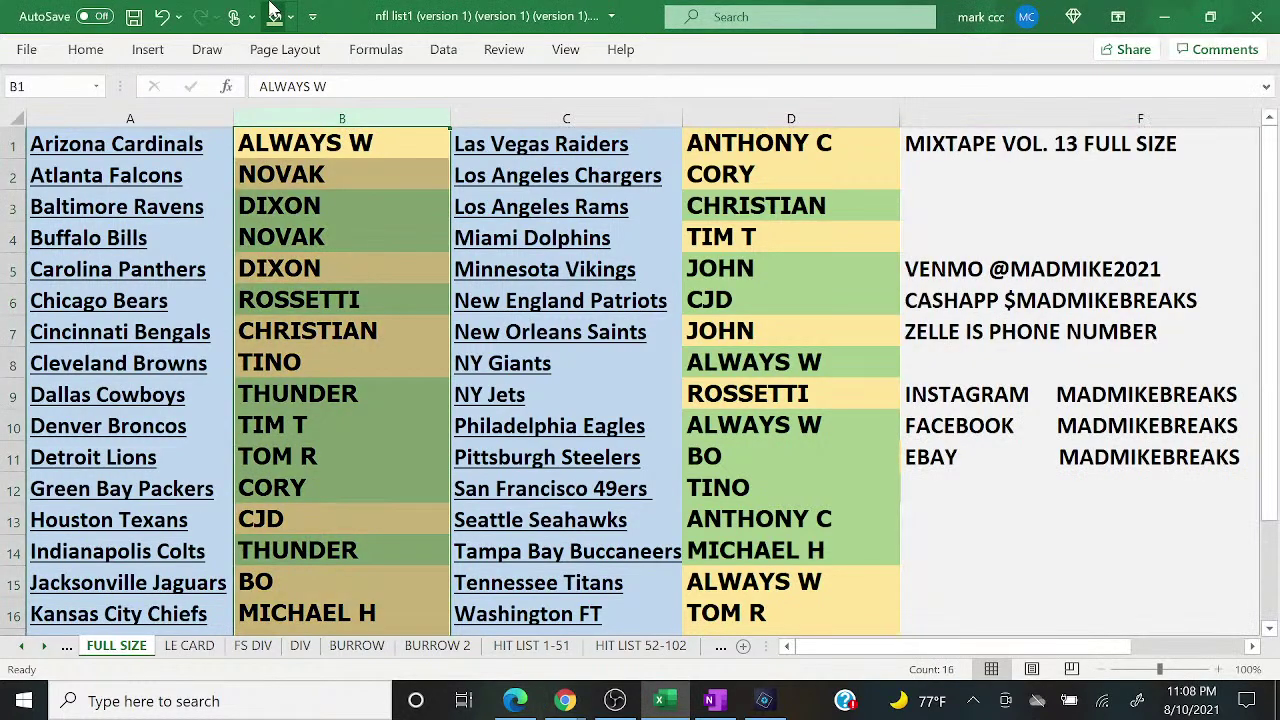
pyautogui.click(773, 117)
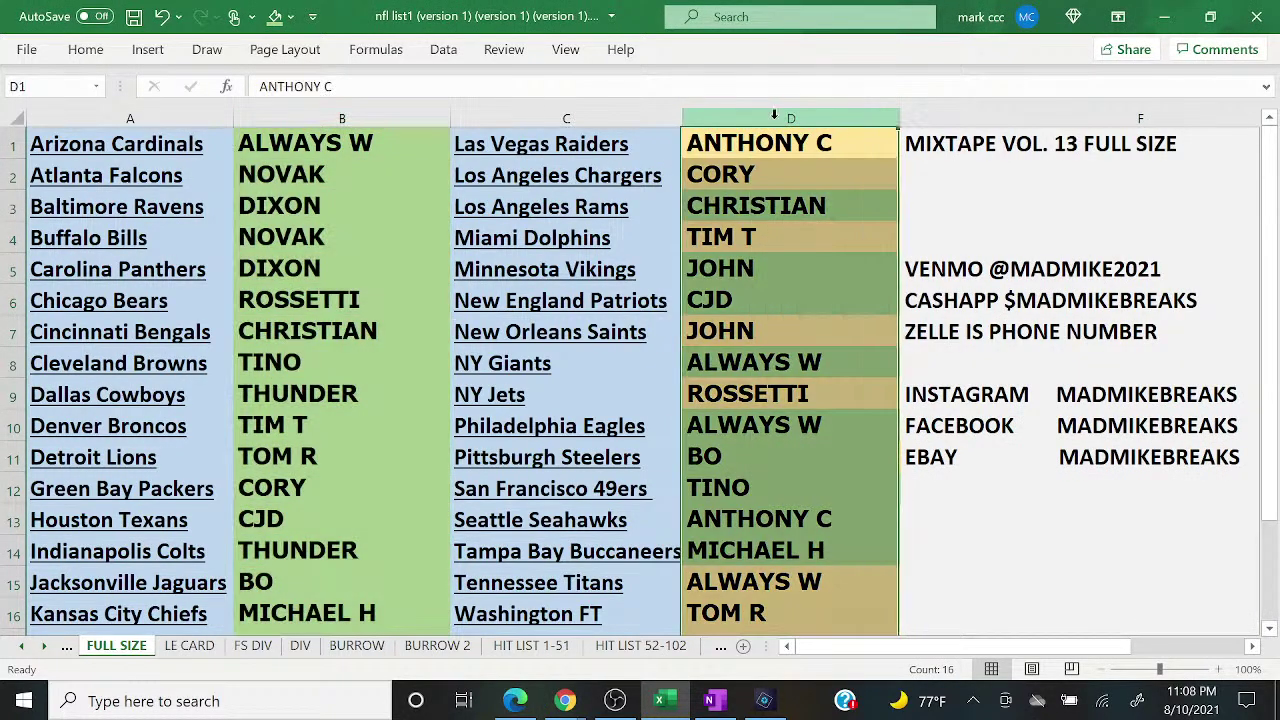
pyautogui.click(248, 16)
pyautogui.click(272, 16)
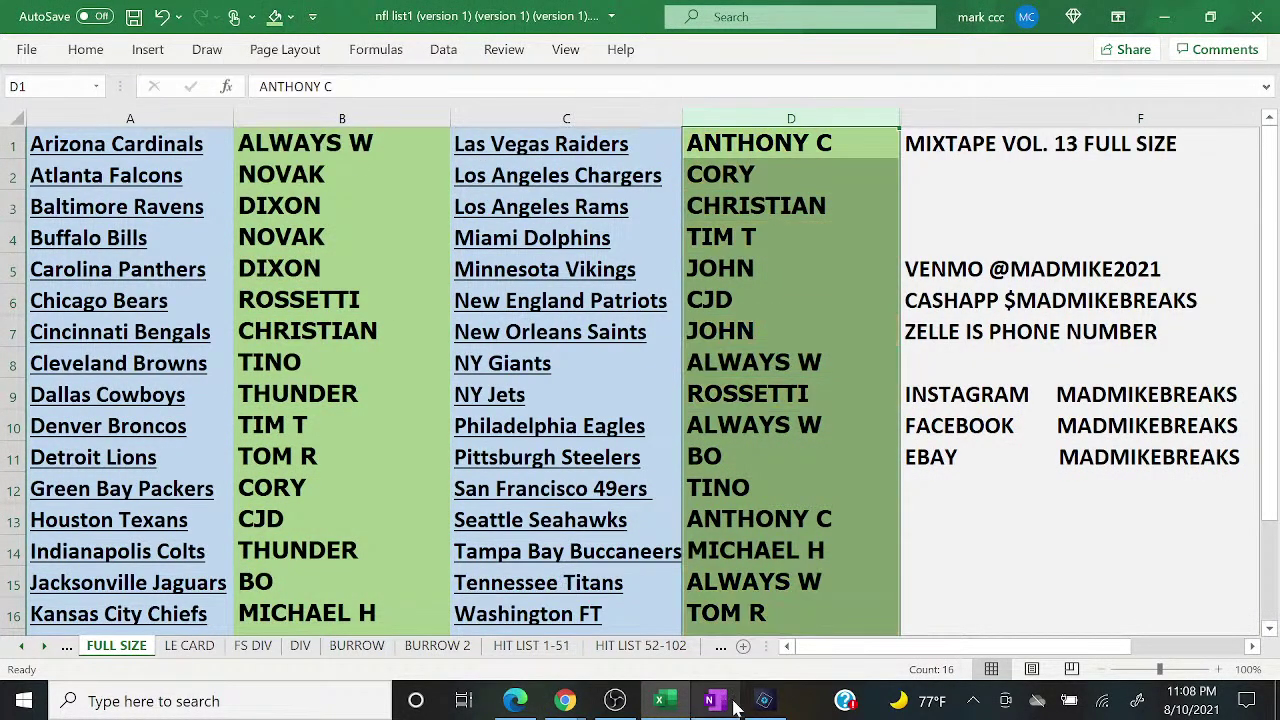
pyautogui.click(711, 700)
# Step: Copy the MIXTAPE VOL. 13 FULL SIZE list from 1 through MIX 12. 139, then minimize OneNote
pyautogui.scroll(10, 620, 400)
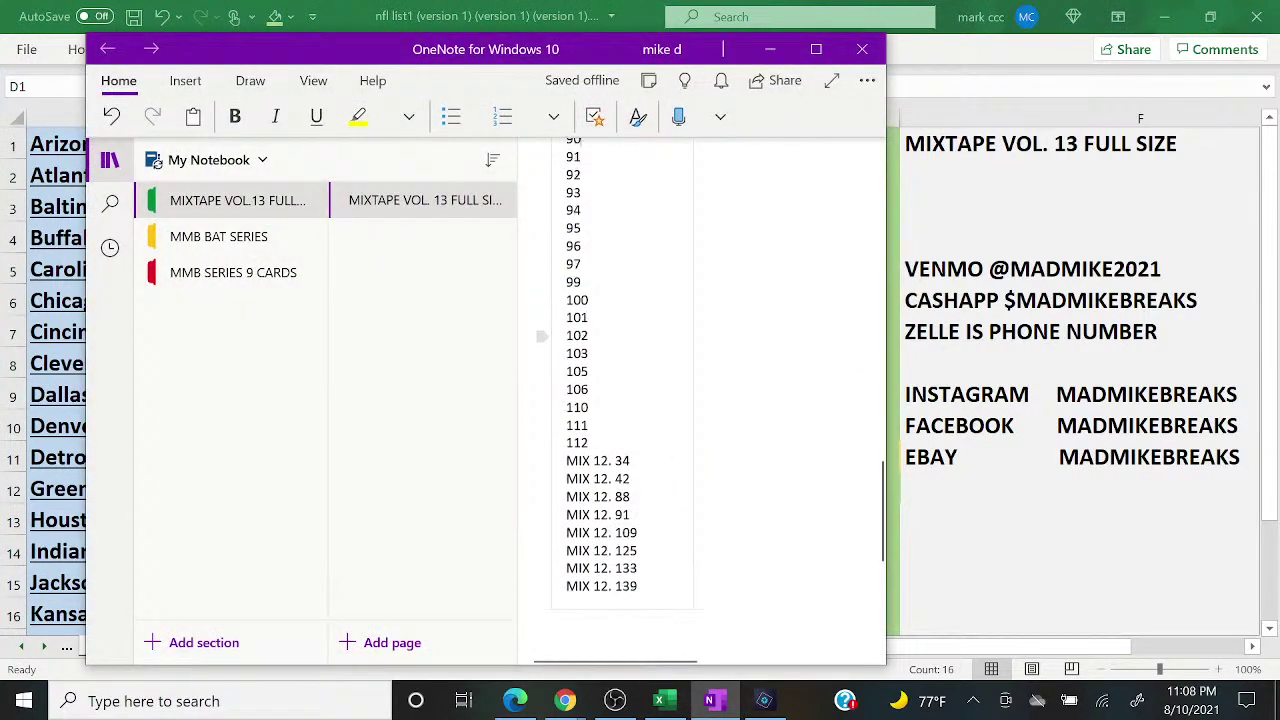
pyautogui.scroll(10, 620, 400)
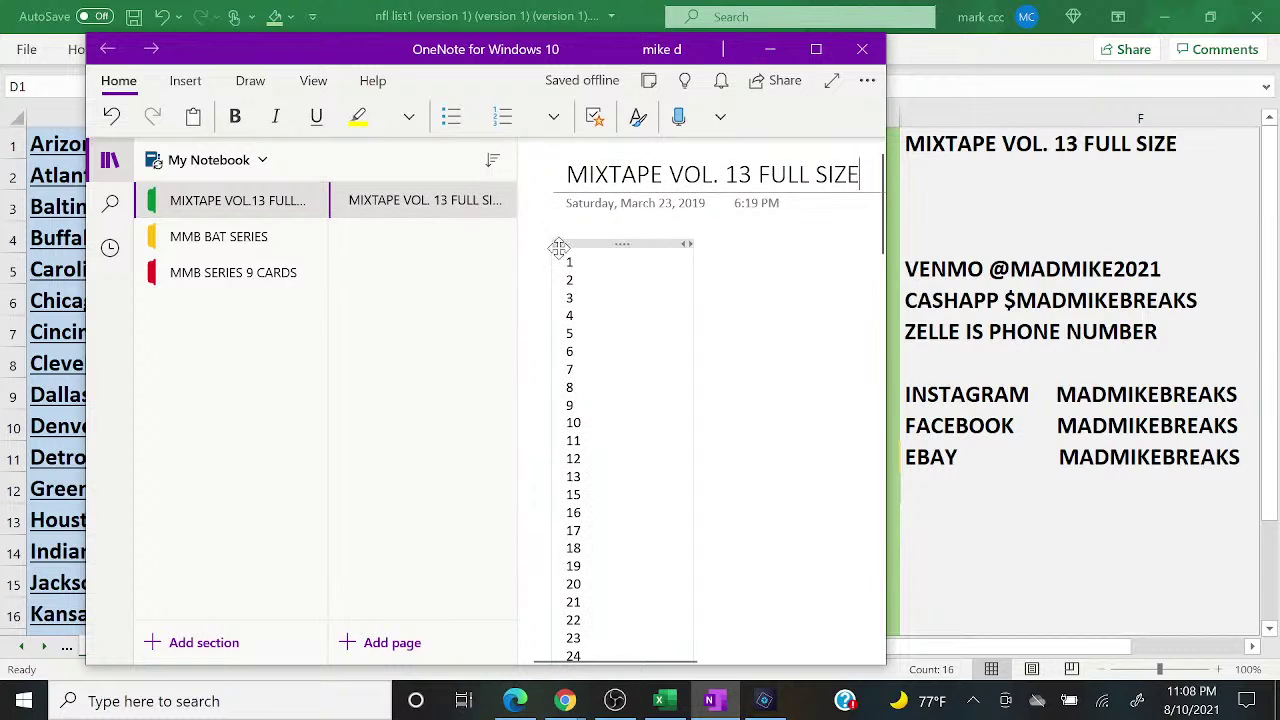
pyautogui.moveTo(566, 260); pyautogui.dragTo(575, 660)
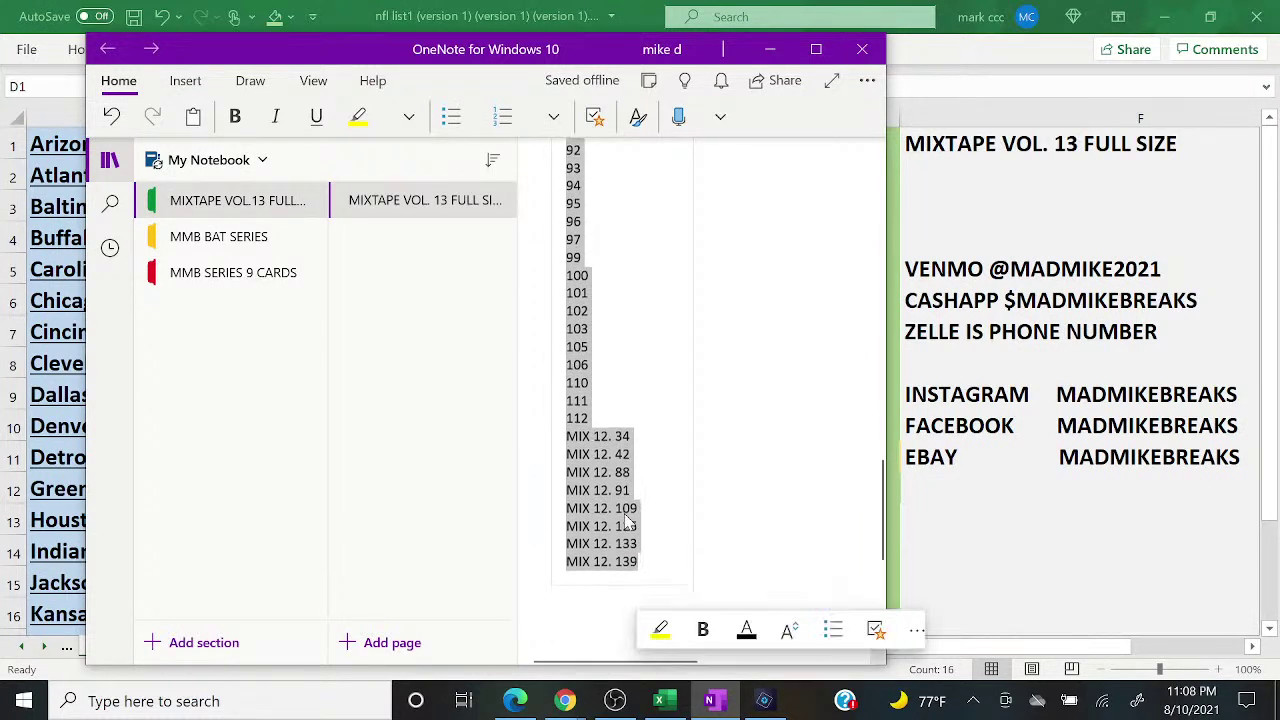
pyautogui.rightClick(628, 496)
pyautogui.click(708, 153)
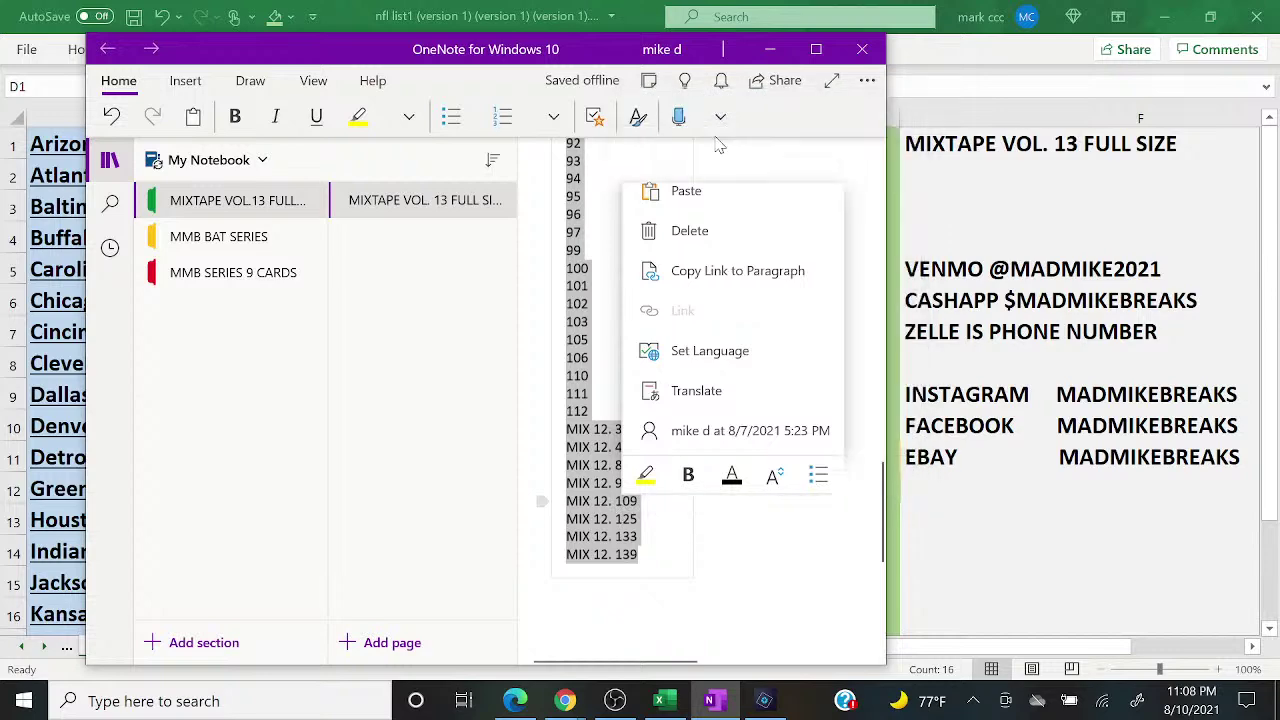
pyautogui.click(770, 49)
# Step: Maximize the Random.org window and start a new giveaway, clearing the old one
pyautogui.moveTo(565, 700)
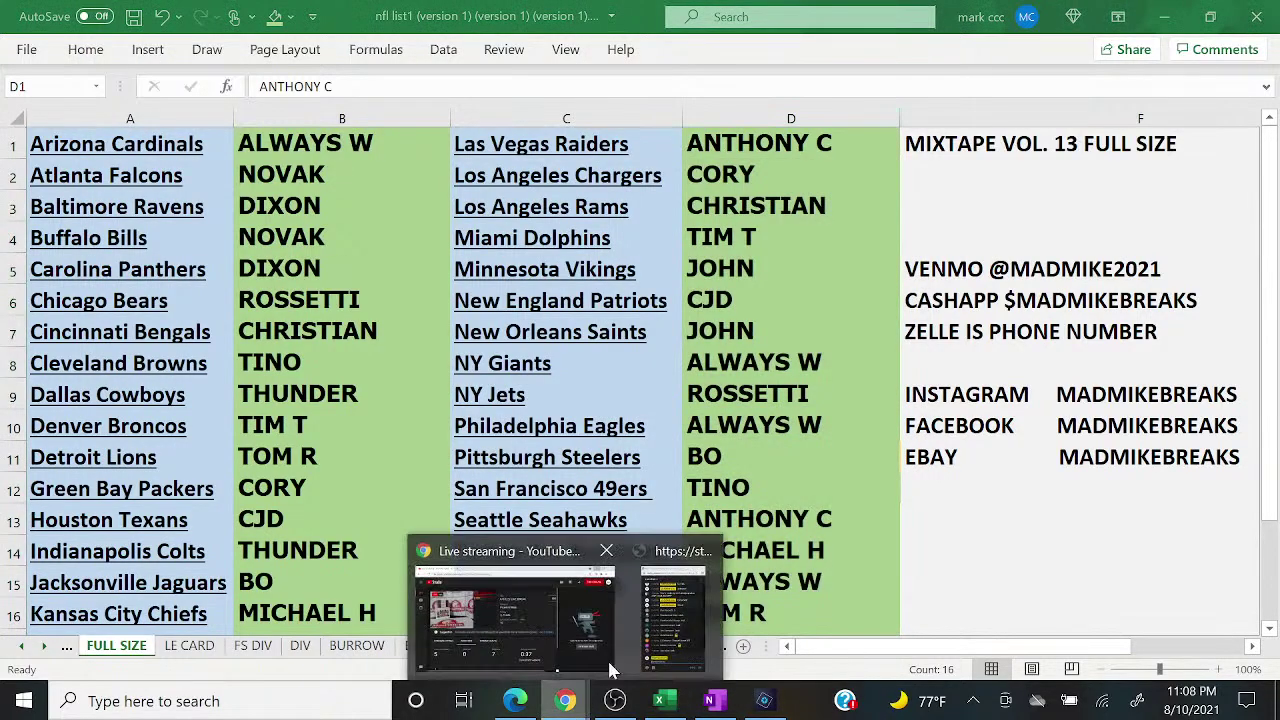
pyautogui.click(690, 625)
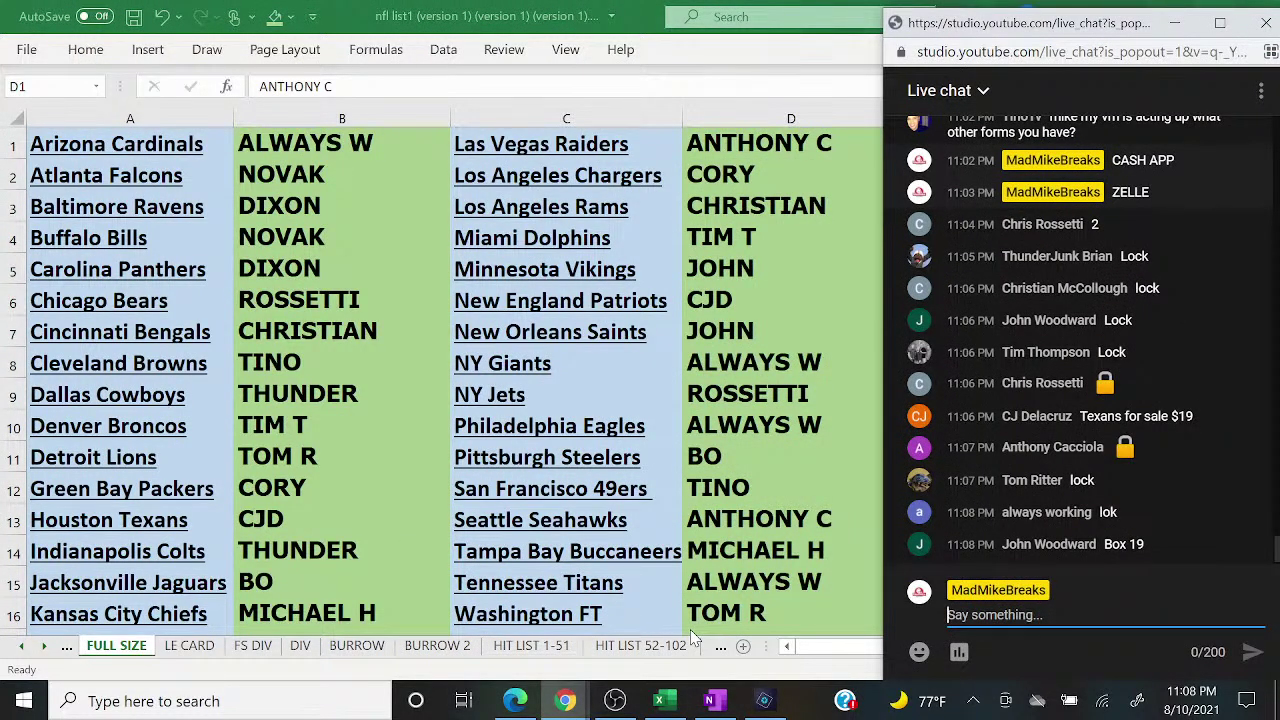
pyautogui.click(515, 700)
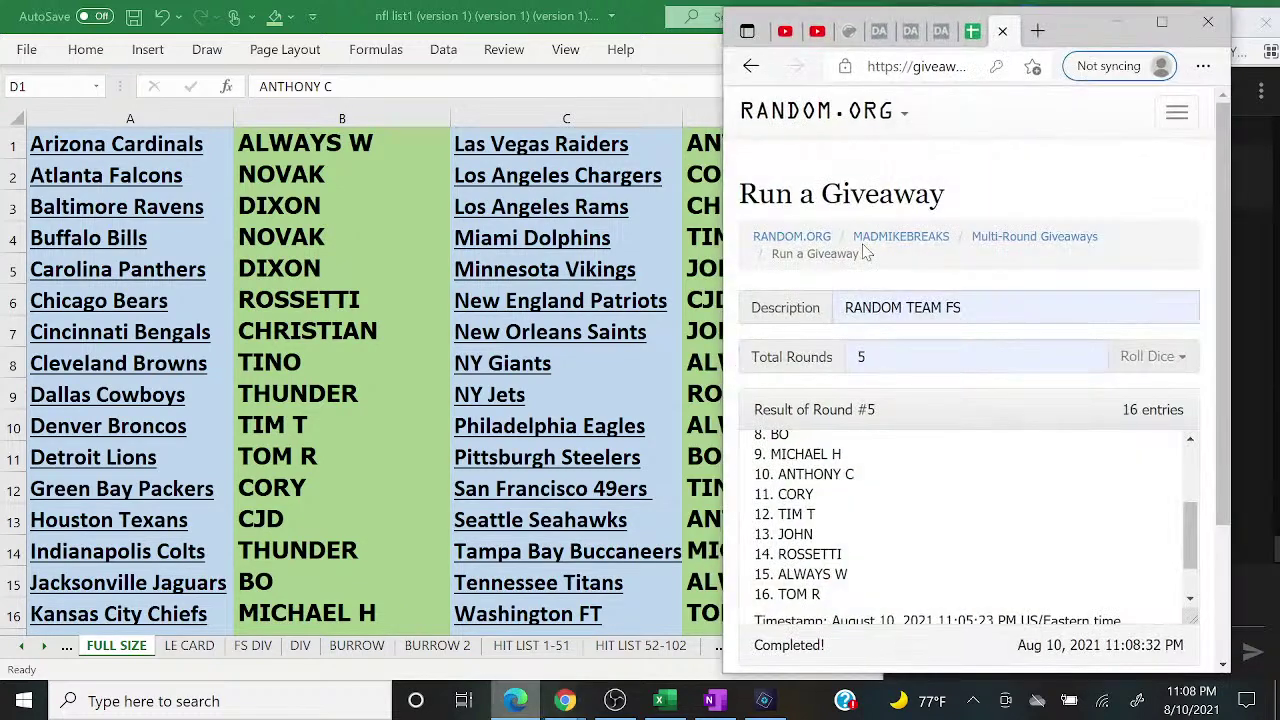
pyautogui.click(1162, 22)
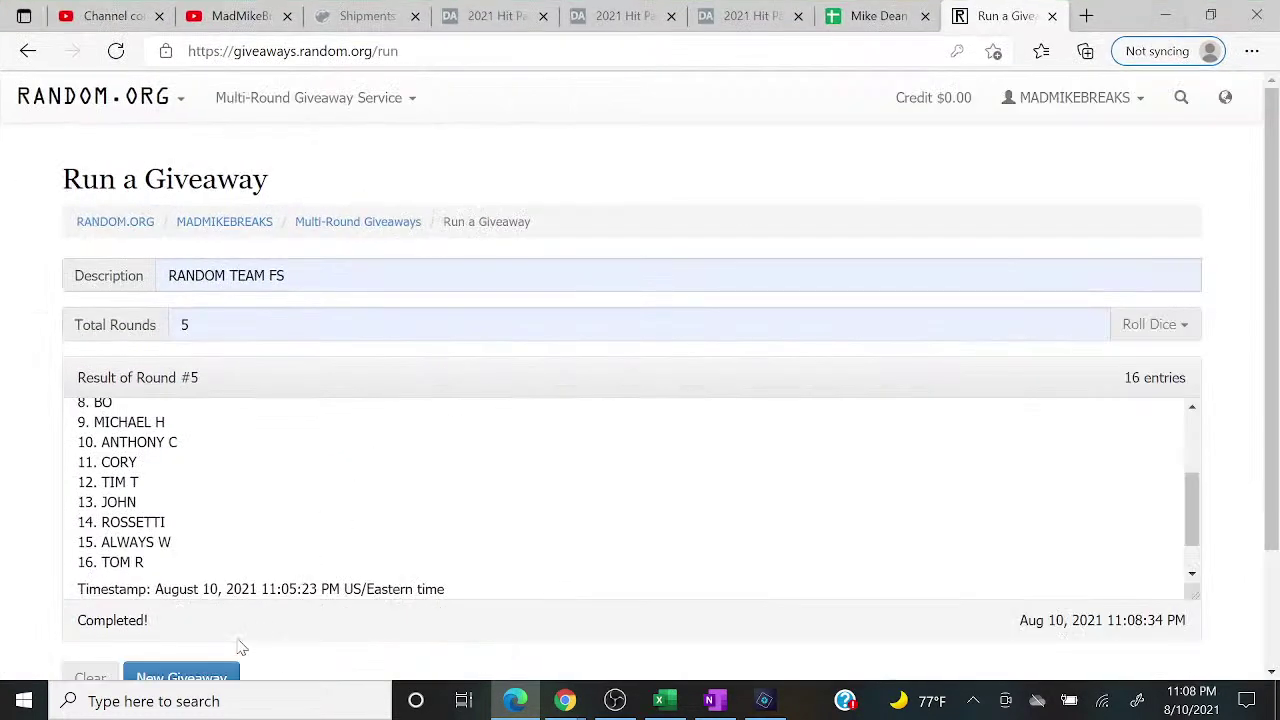
pyautogui.click(225, 675)
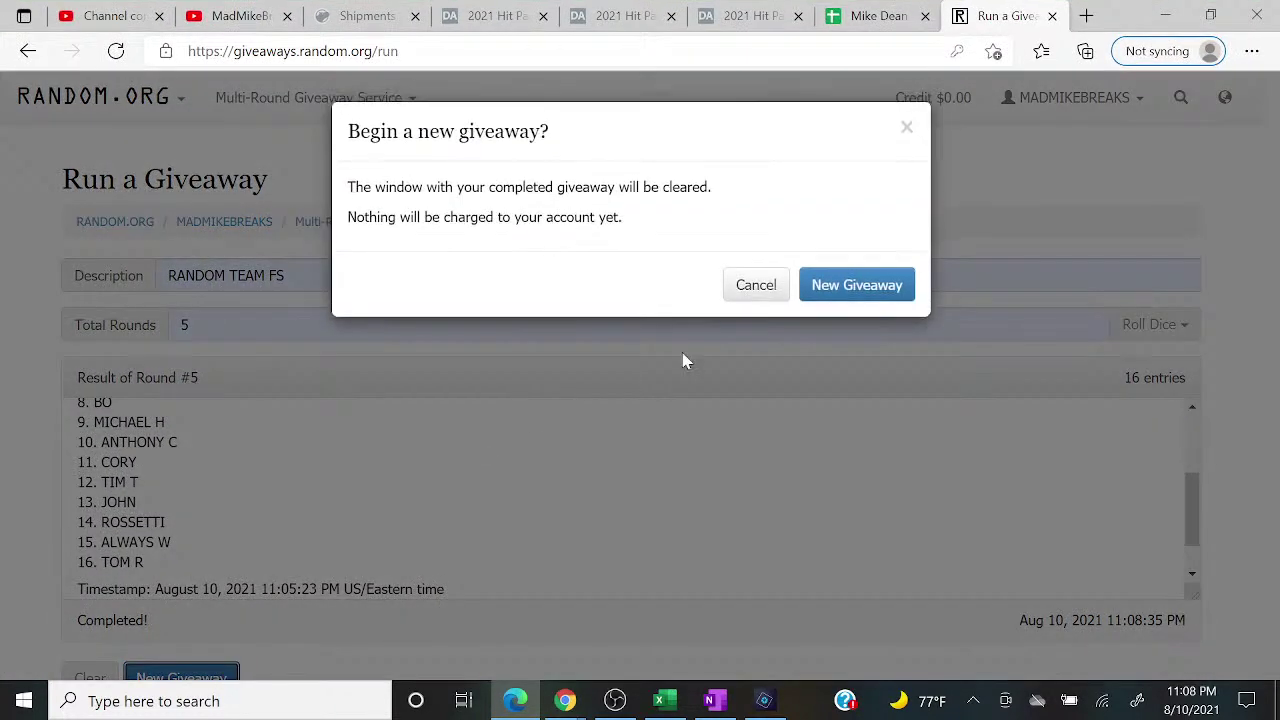
pyautogui.click(825, 285)
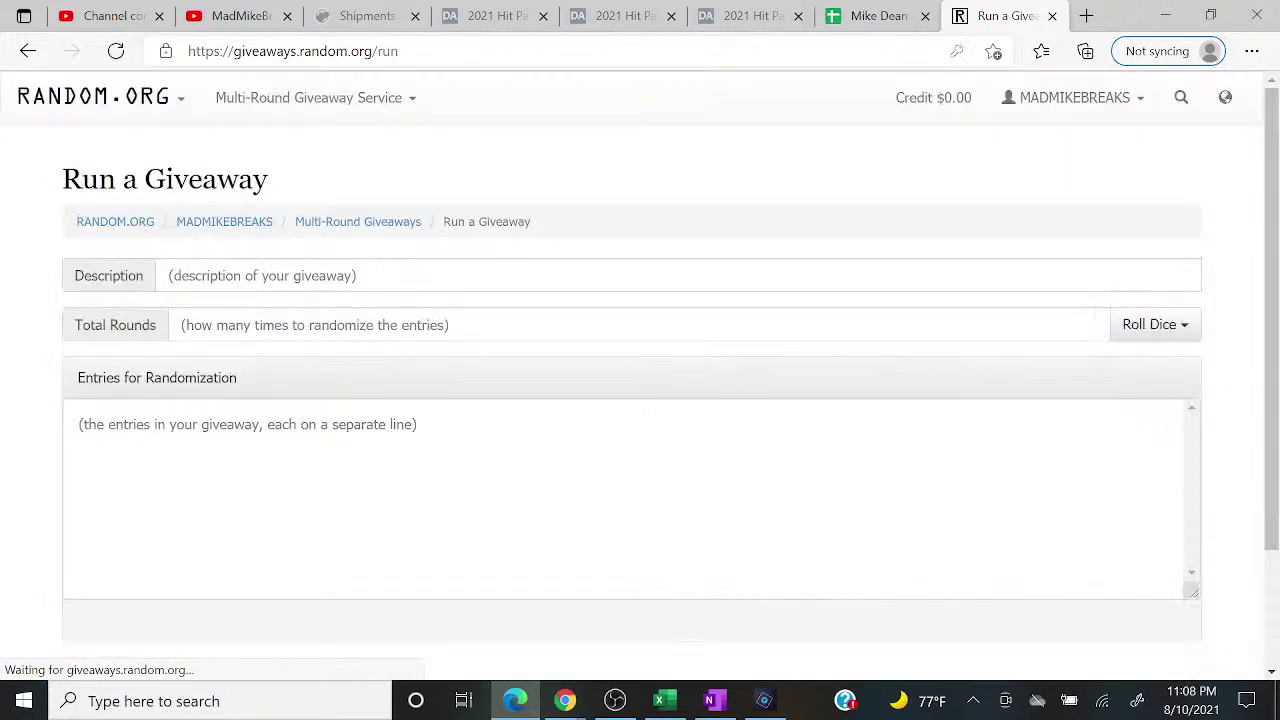
# Step: Set the description to FULL SIZE 3 and rounds to 5, and paste the copied entries
pyautogui.click(235, 285)
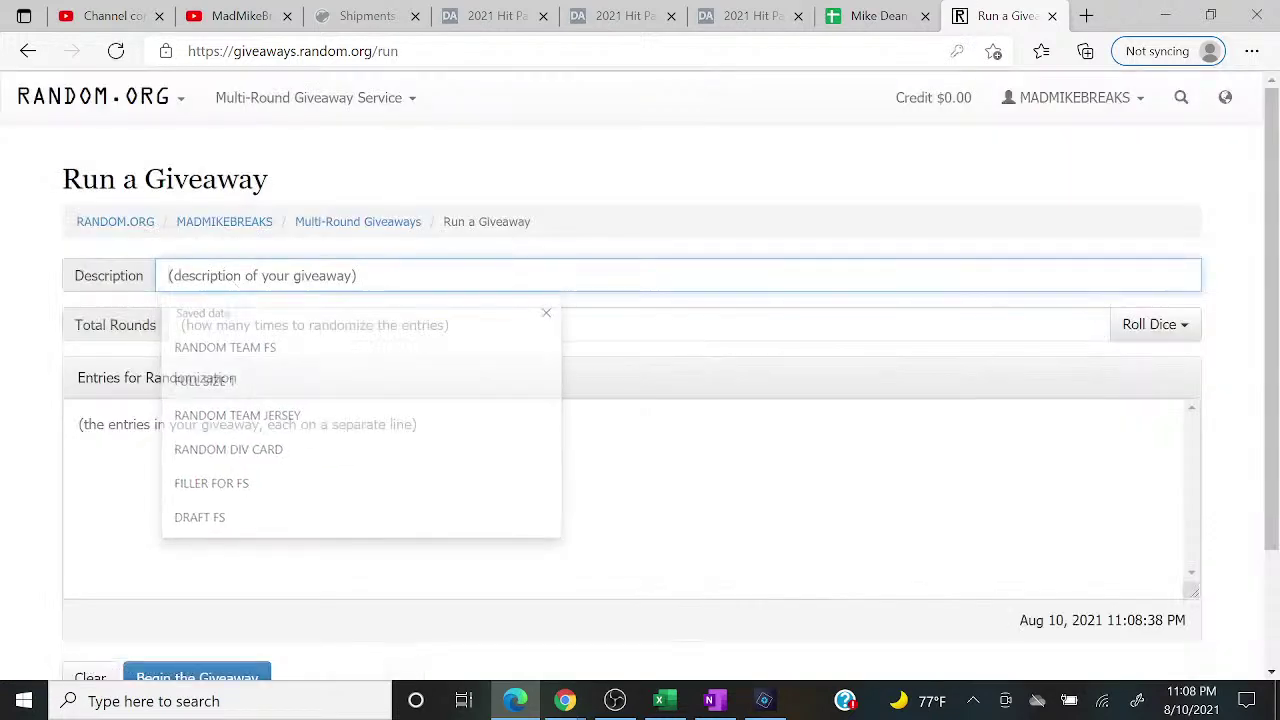
pyautogui.write('FULL SIZE ')
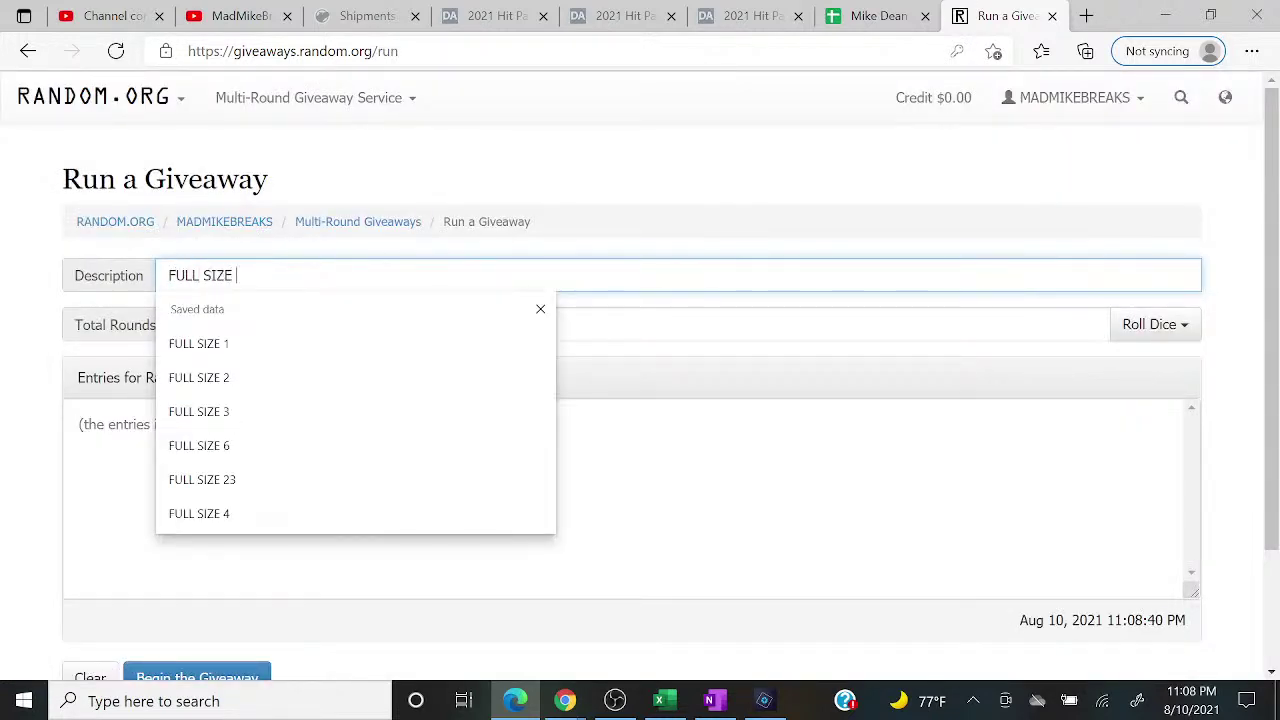
pyautogui.write('3')
pyautogui.click(229, 343)
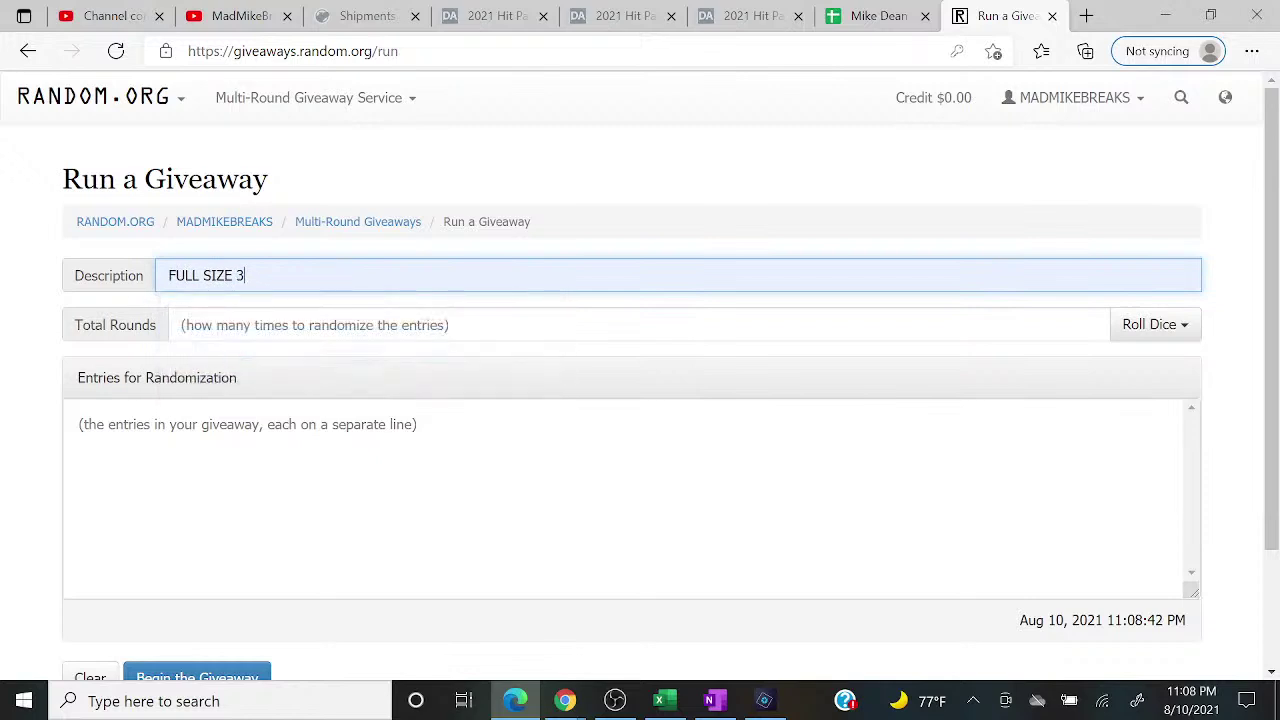
pyautogui.click(260, 325)
pyautogui.click(266, 391)
pyautogui.rightClick(240, 410)
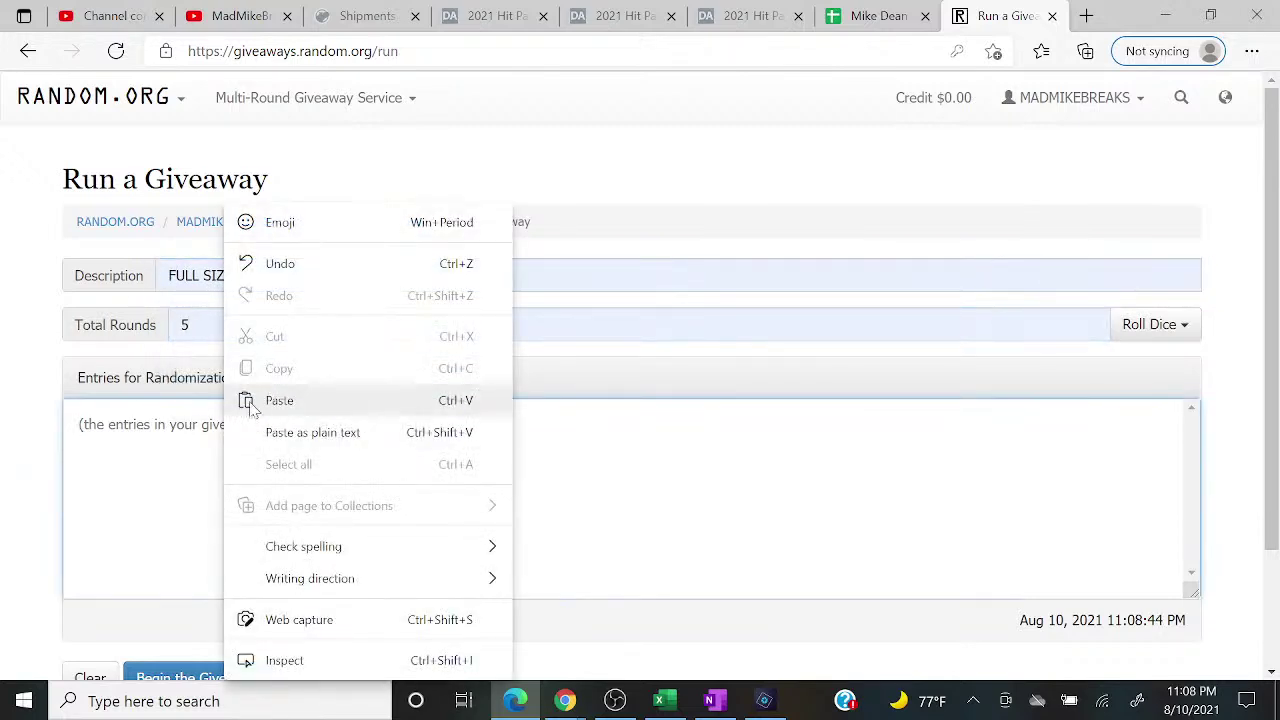
pyautogui.click(279, 400)
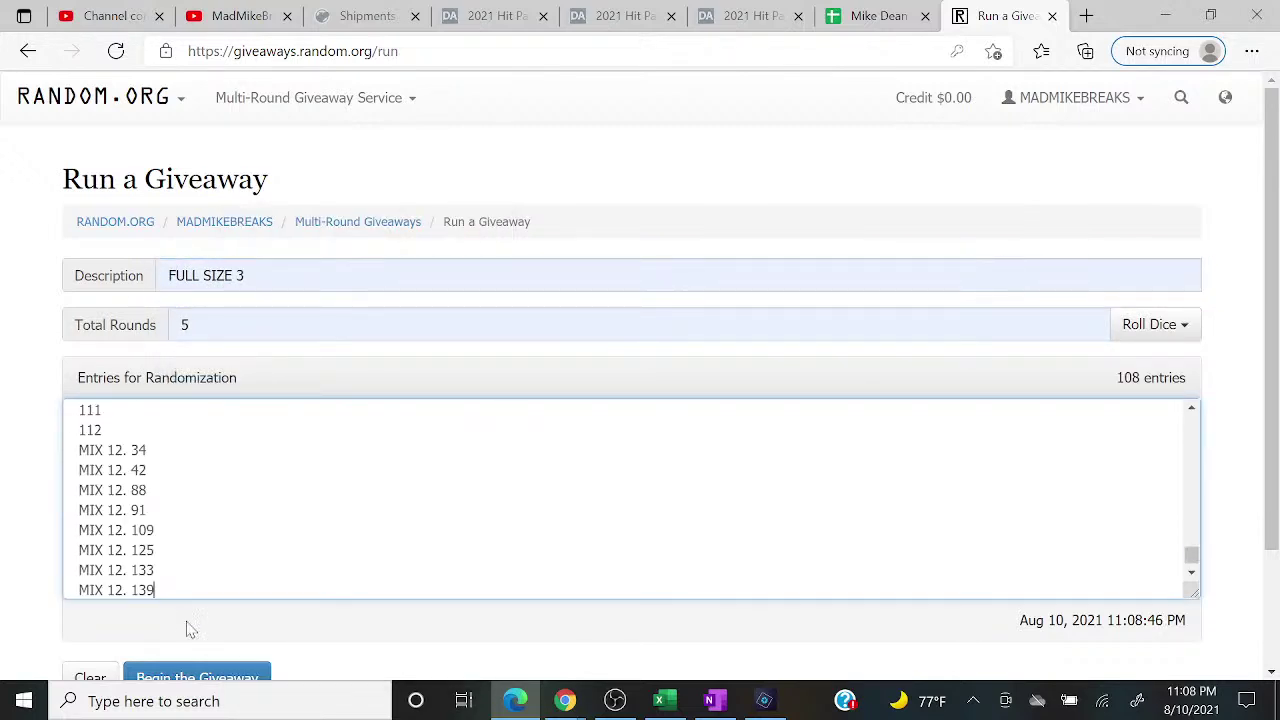
# Step: Begin the giveaway, run all five rounds, and select the top result, 101
pyautogui.click(218, 672)
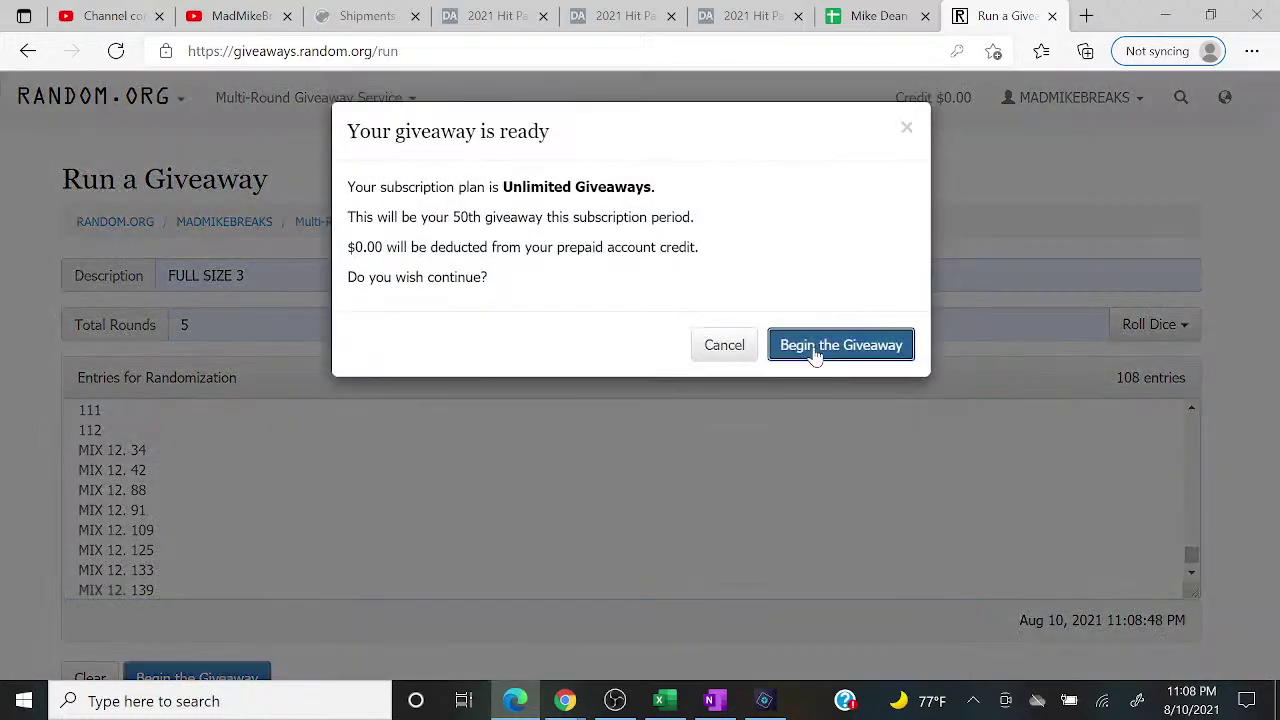
pyautogui.click(814, 348)
pyautogui.click(172, 677)
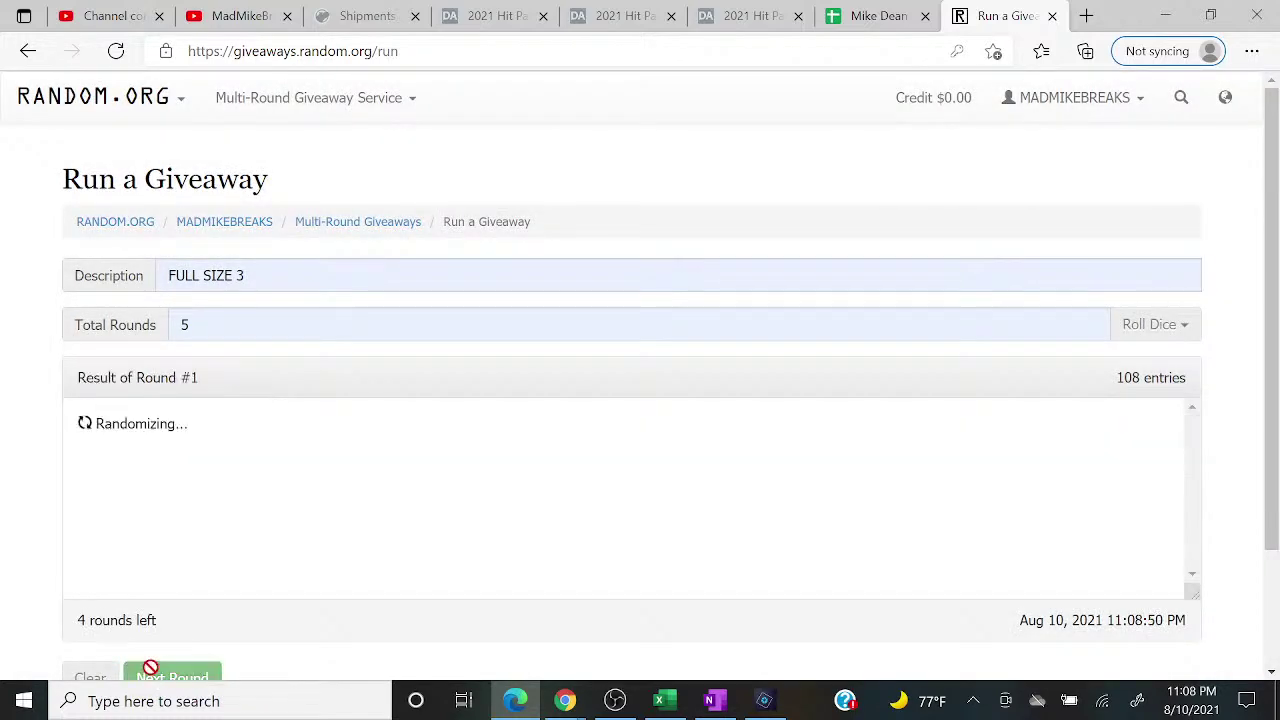
pyautogui.click(172, 677)
pyautogui.click(150, 677)
pyautogui.click(150, 677)
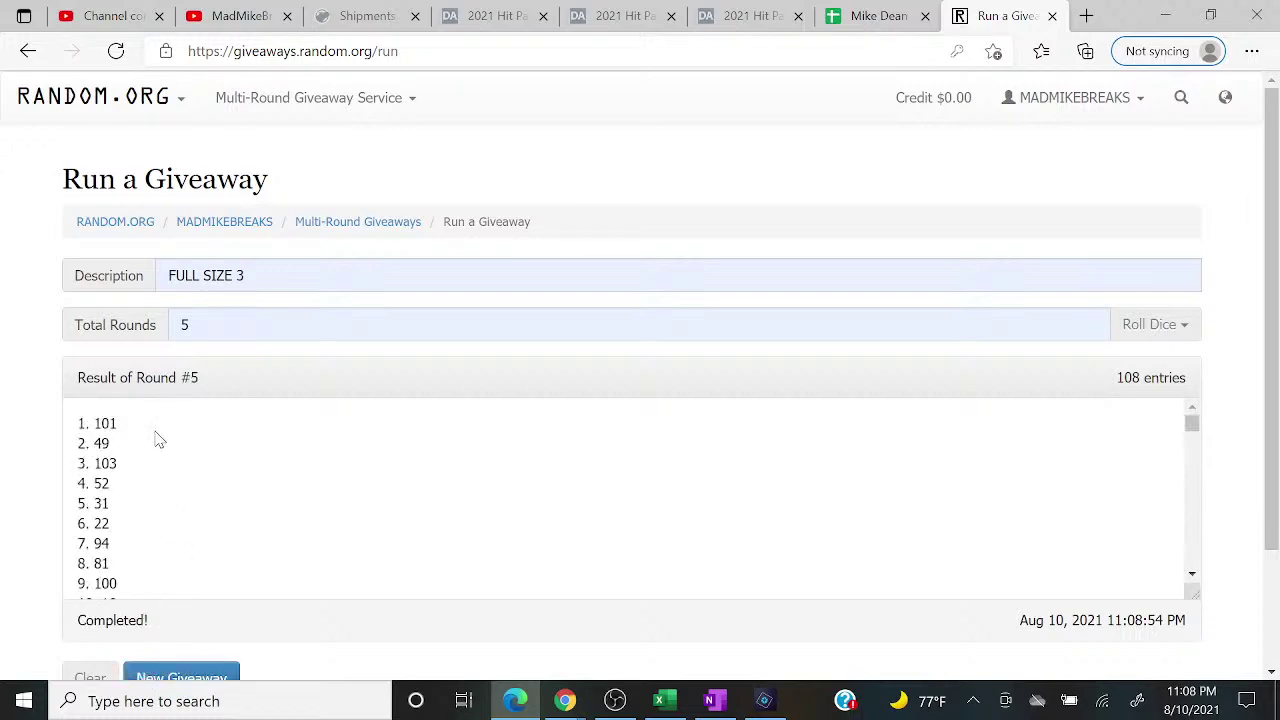
pyautogui.moveTo(122, 423); pyautogui.dragTo(55, 417)
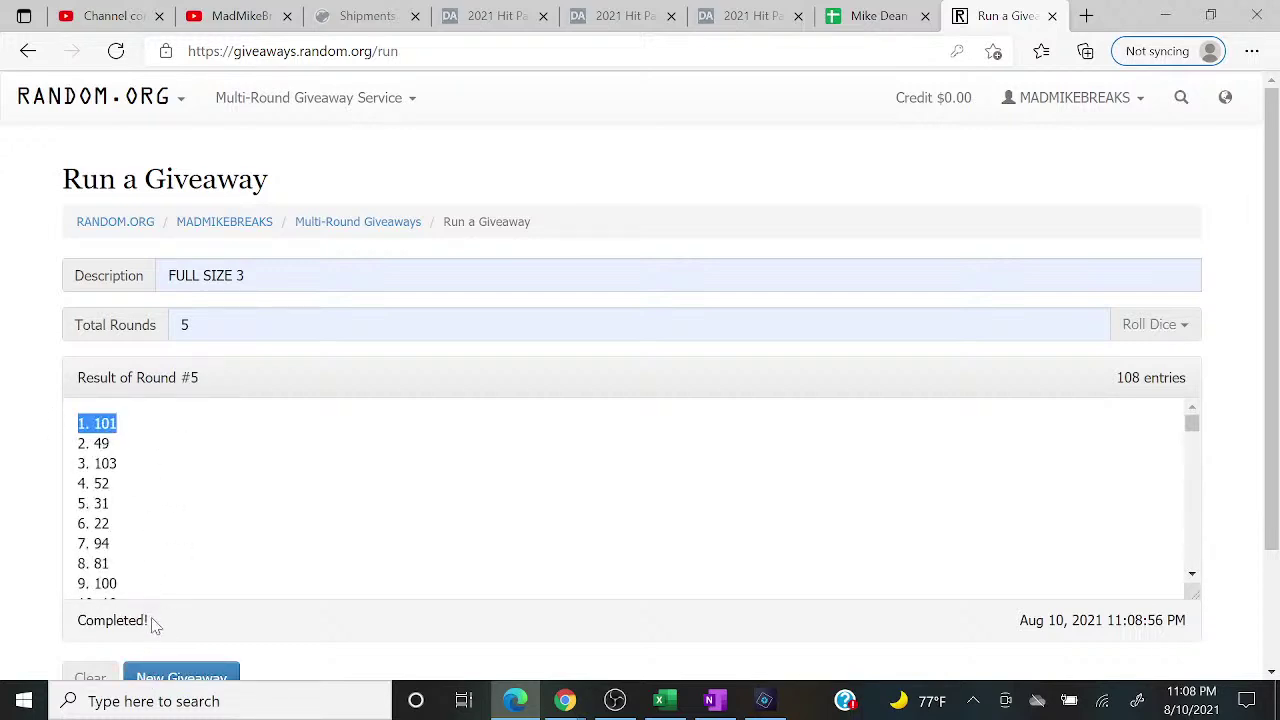
pyautogui.click(659, 700)
pyautogui.click(566, 700)
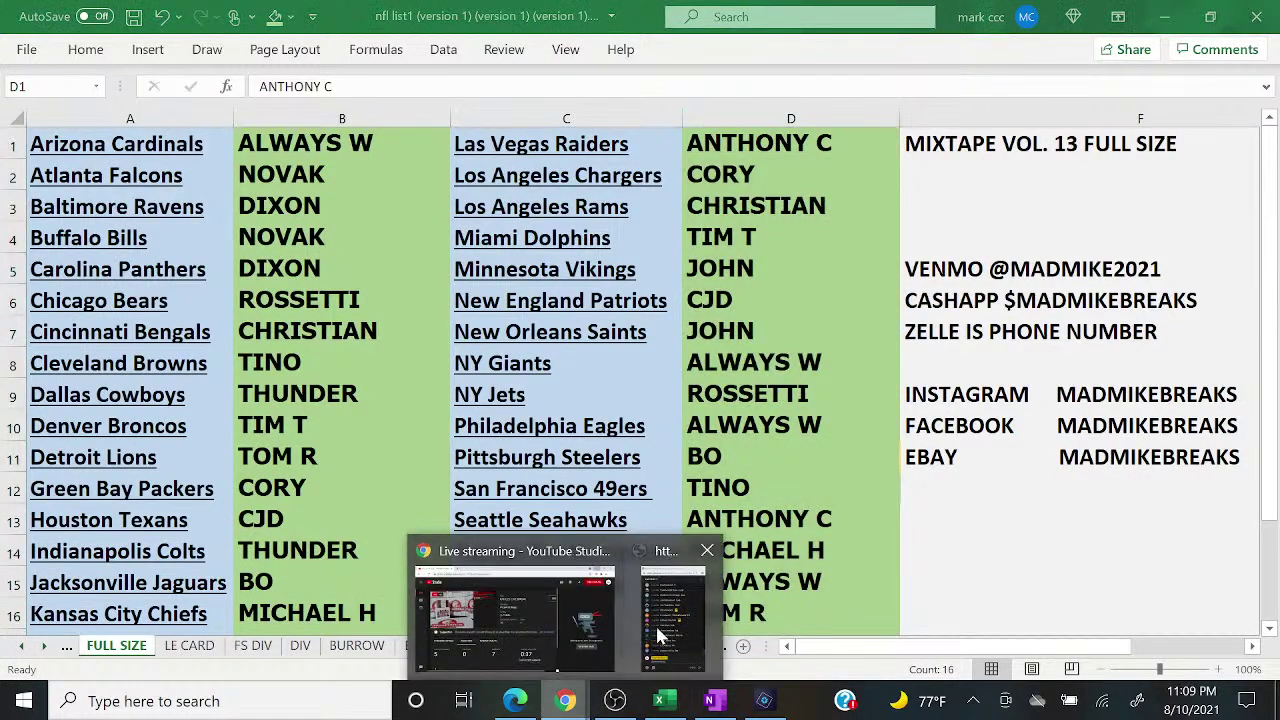
# Step: Check the live chat and giveaway results, then switch OBS to the camera-and-chat scene
pyautogui.click(665, 625)
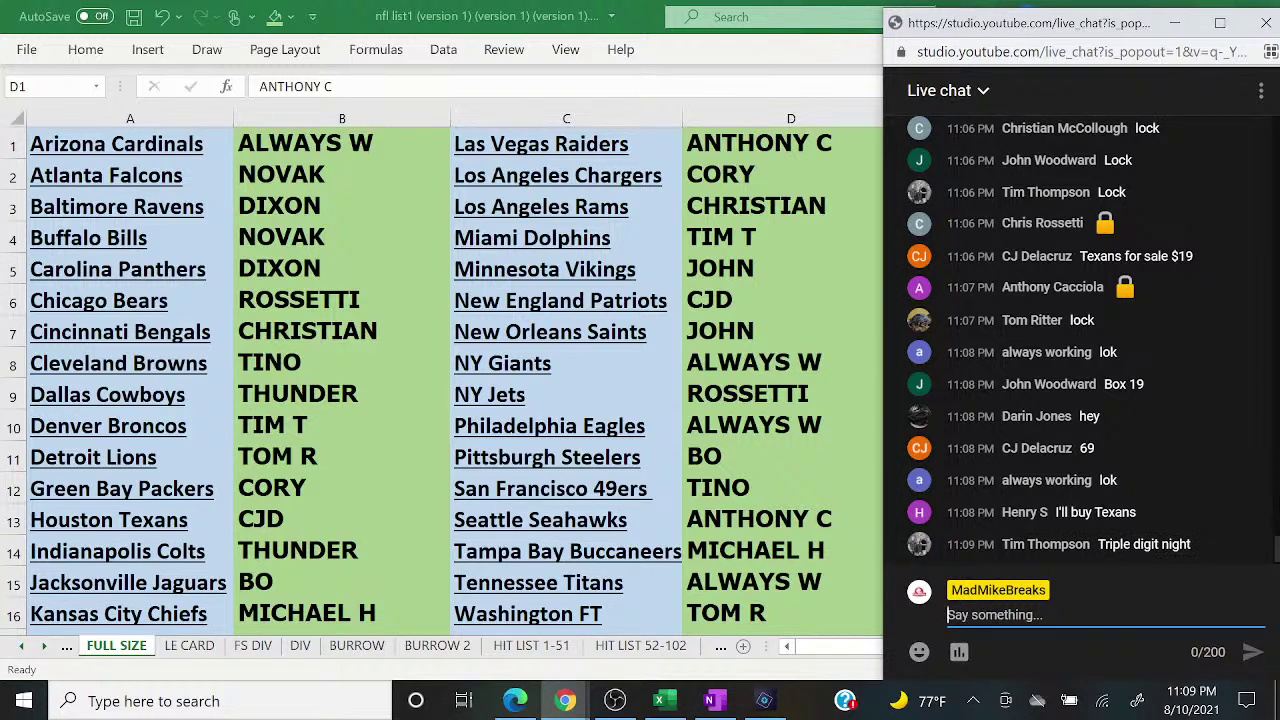
pyautogui.click(516, 700)
pyautogui.click(516, 700)
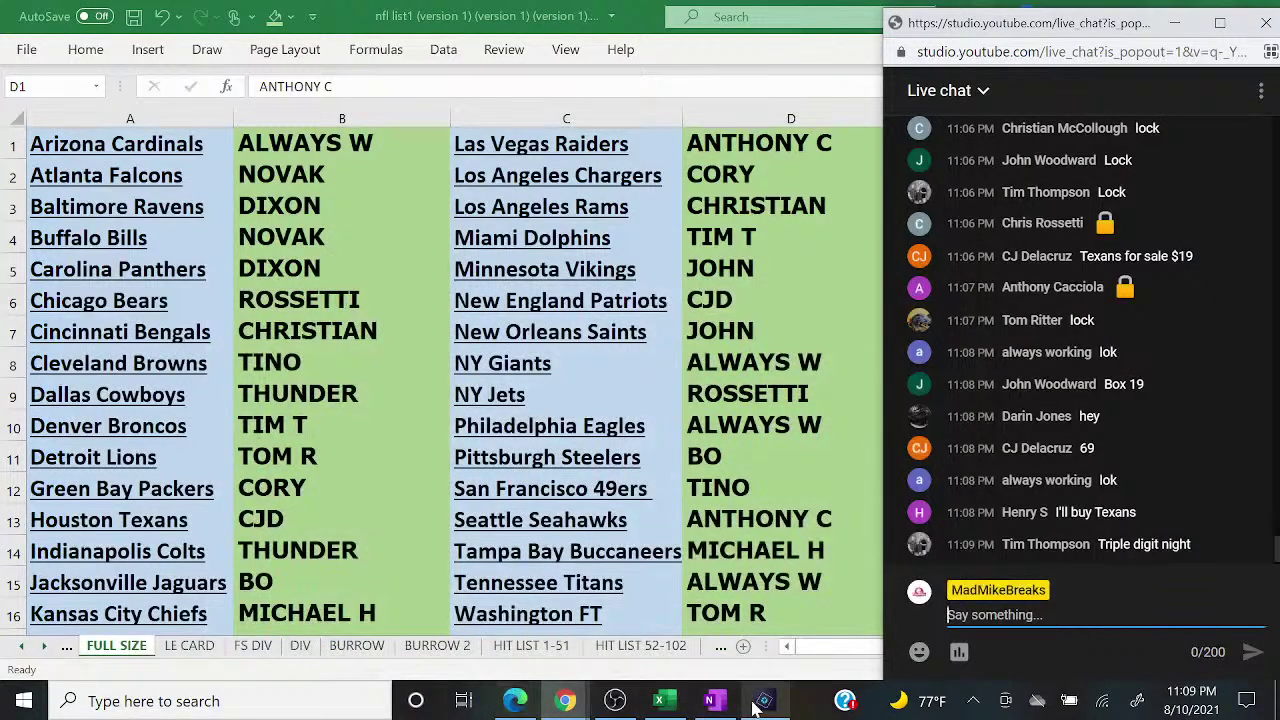
pyautogui.click(615, 700)
pyautogui.click(151, 435)
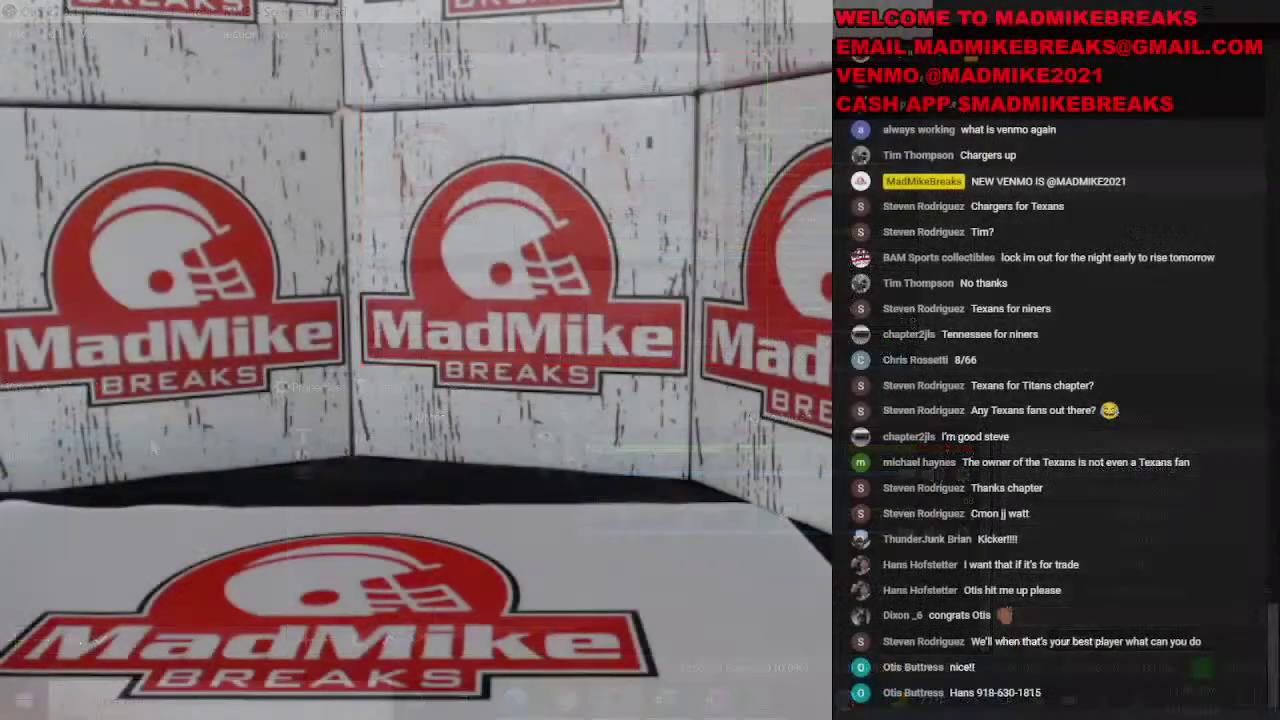
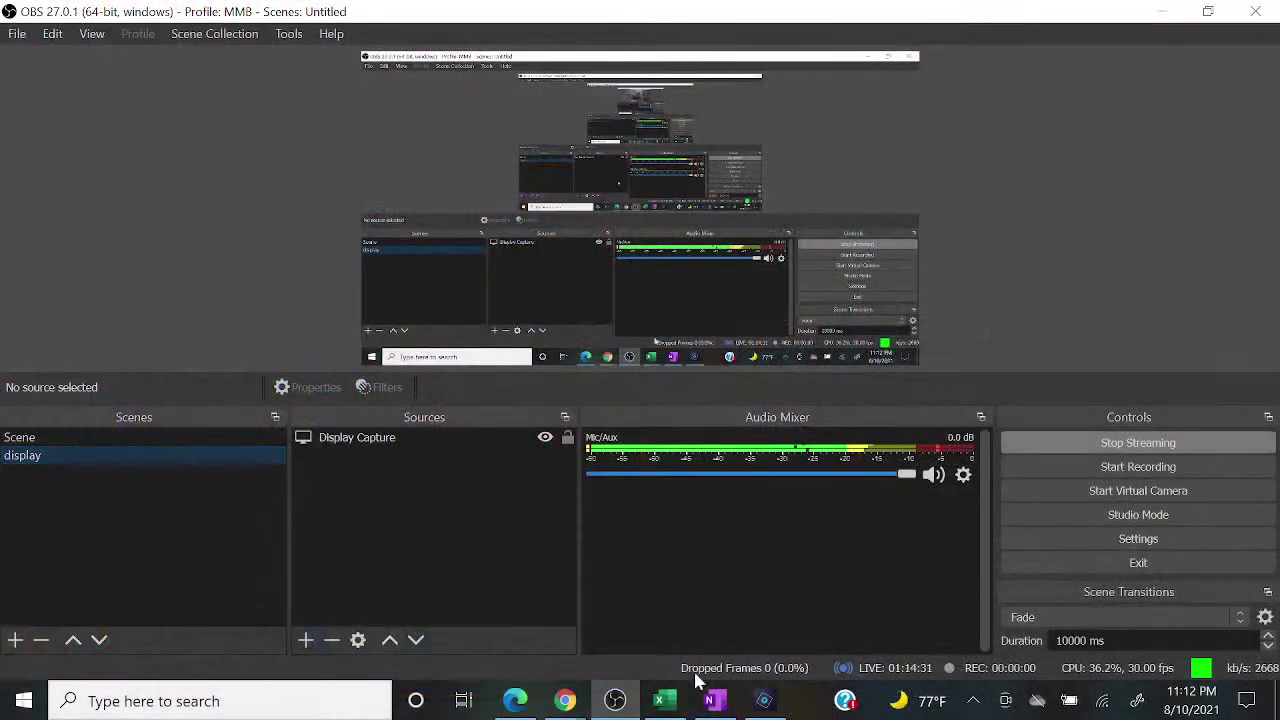
# Step: Confirm the buyer's name in B13 for the Houston Texans slot
pyautogui.click(659, 698)
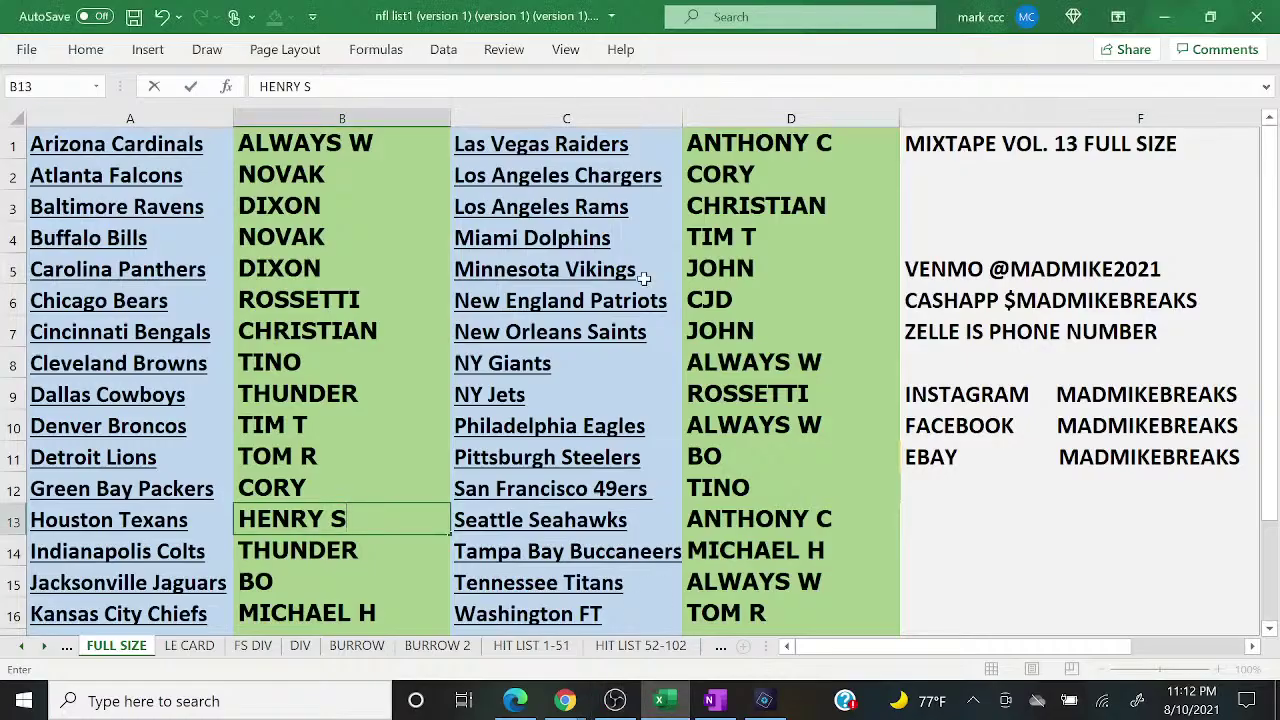
pyautogui.click(821, 272)
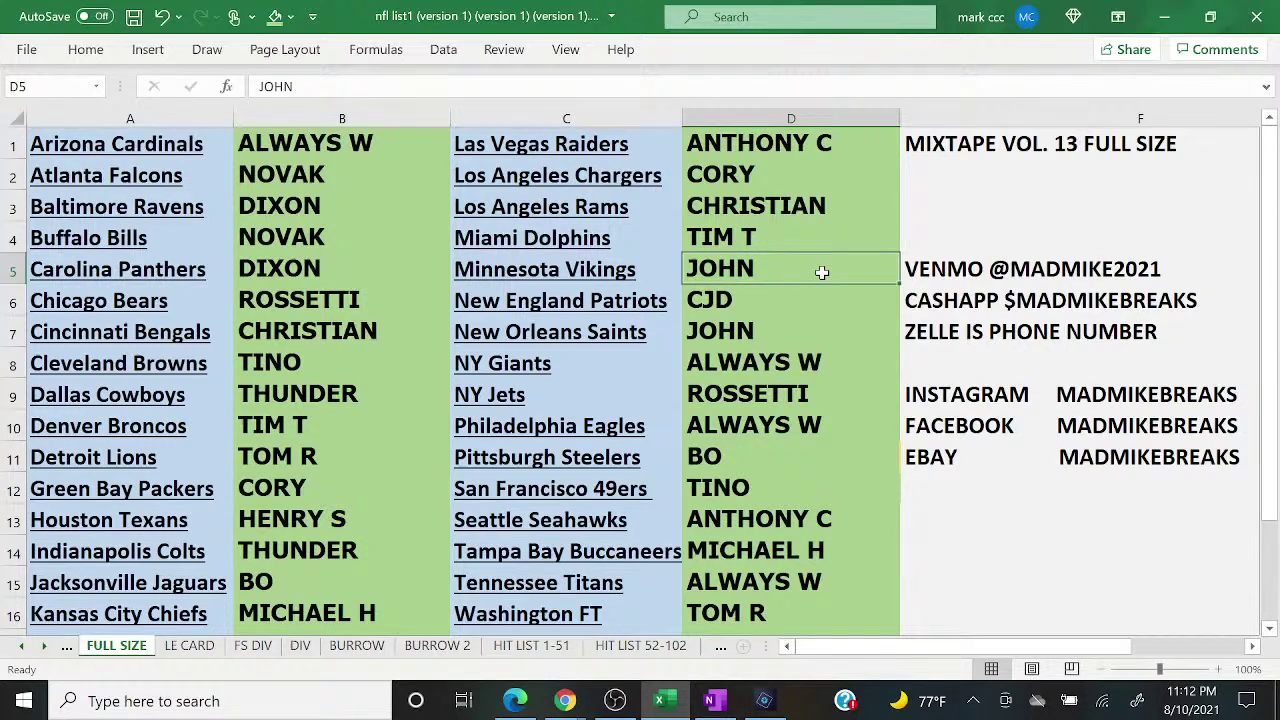
pyautogui.click(524, 698)
pyautogui.click(524, 700)
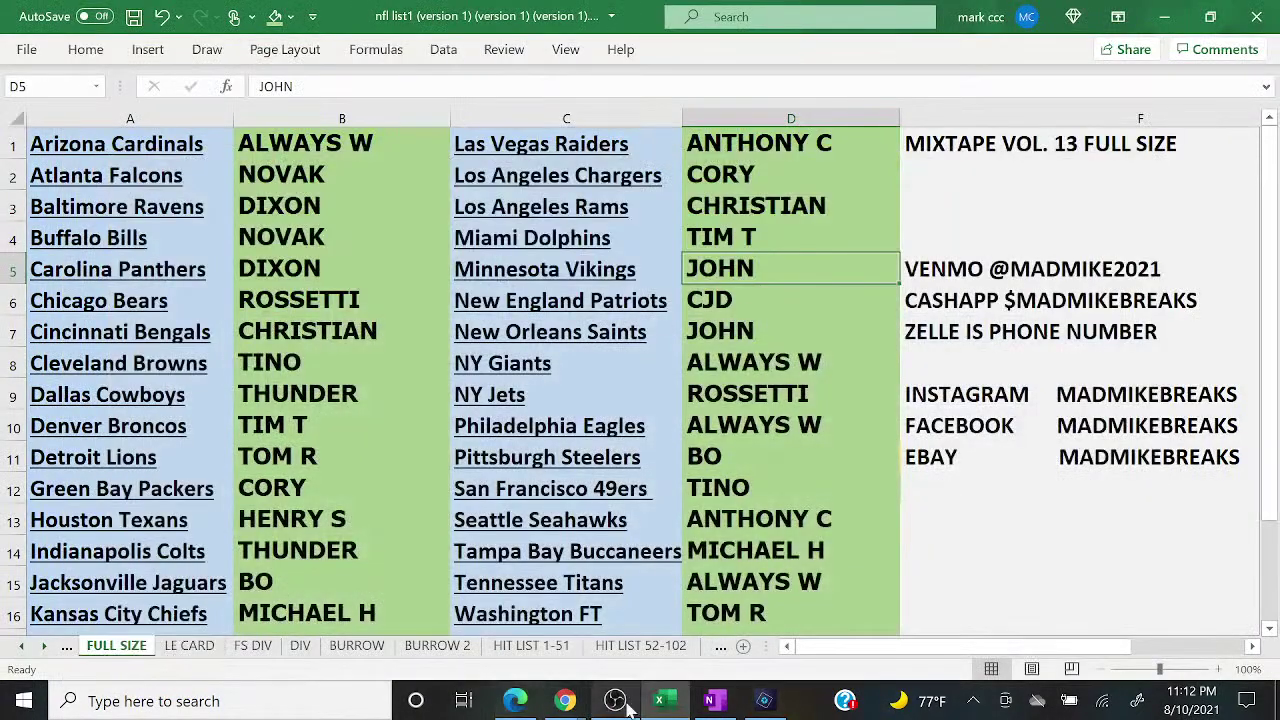
# Step: Delete the stray '1' line under 100 in the OneNote number list
pyautogui.click(711, 700)
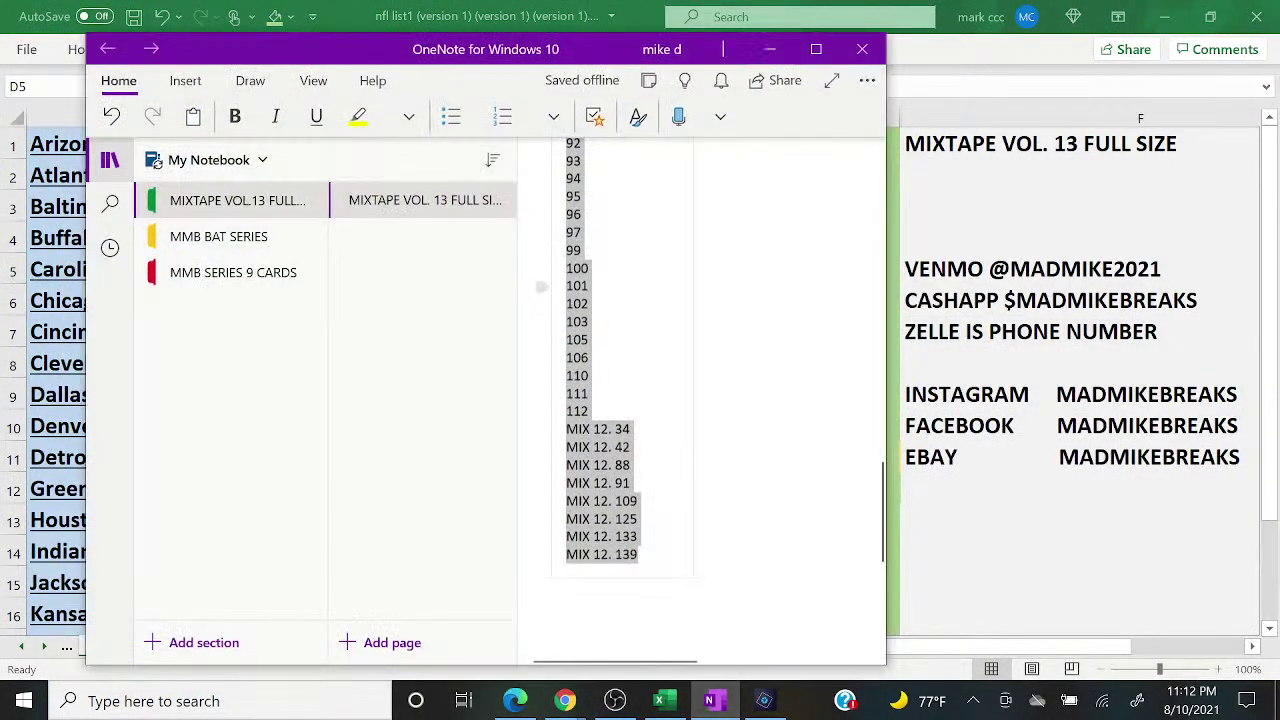
pyautogui.click(540, 287)
pyautogui.press('BackSpace')
pyautogui.press('BackSpace')
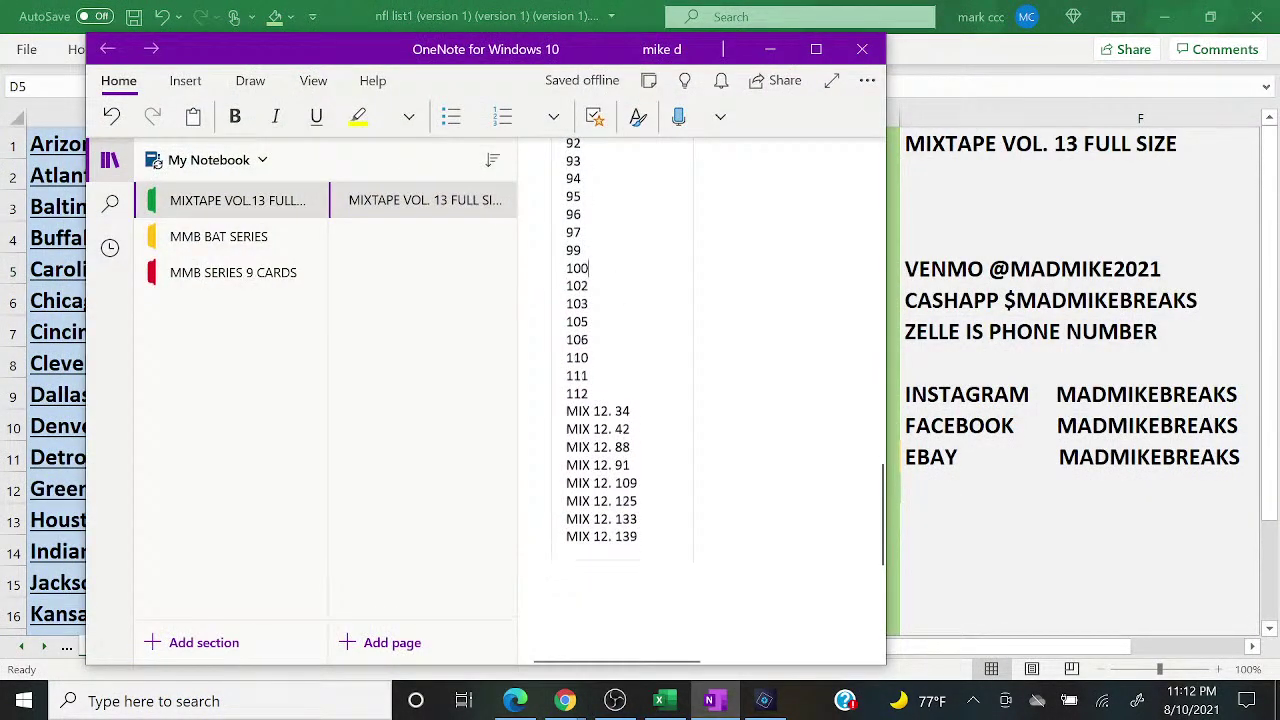
pyautogui.click(770, 48)
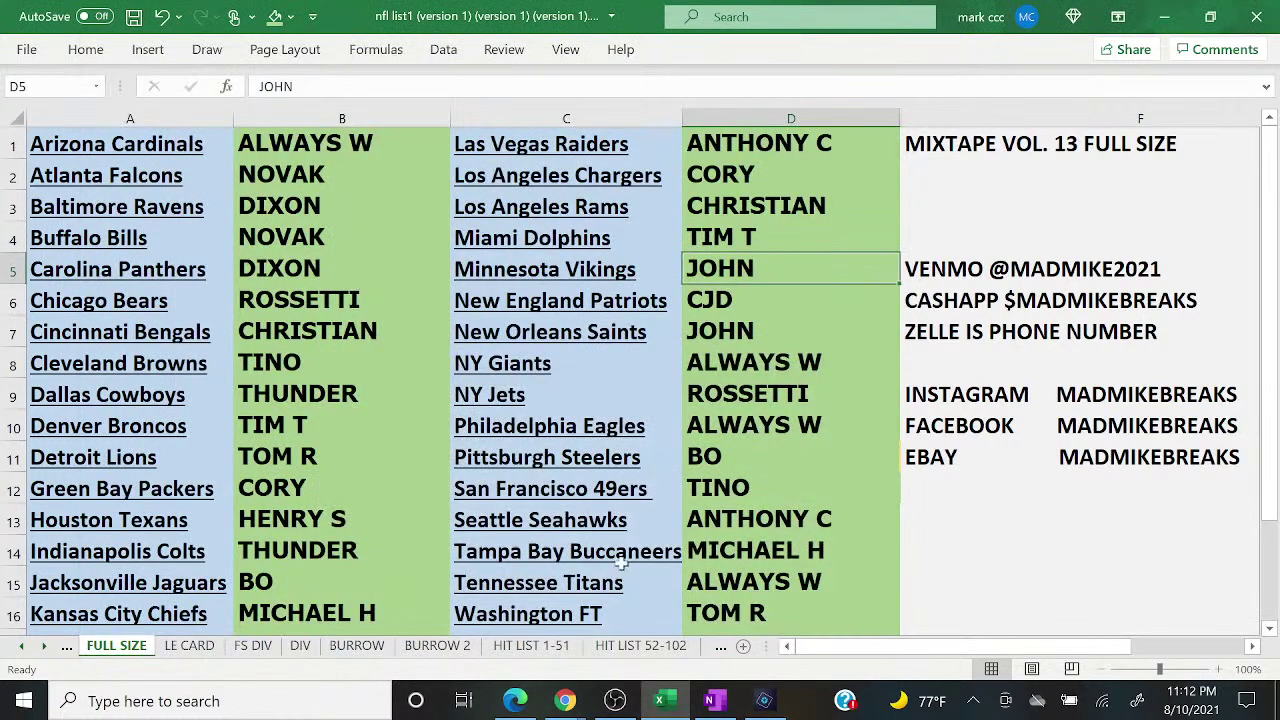
# Step: Set the Minnesota count in D5 to 2 on HIT LIST 1-51, 52-102 and 103-113
pyautogui.click(640, 645)
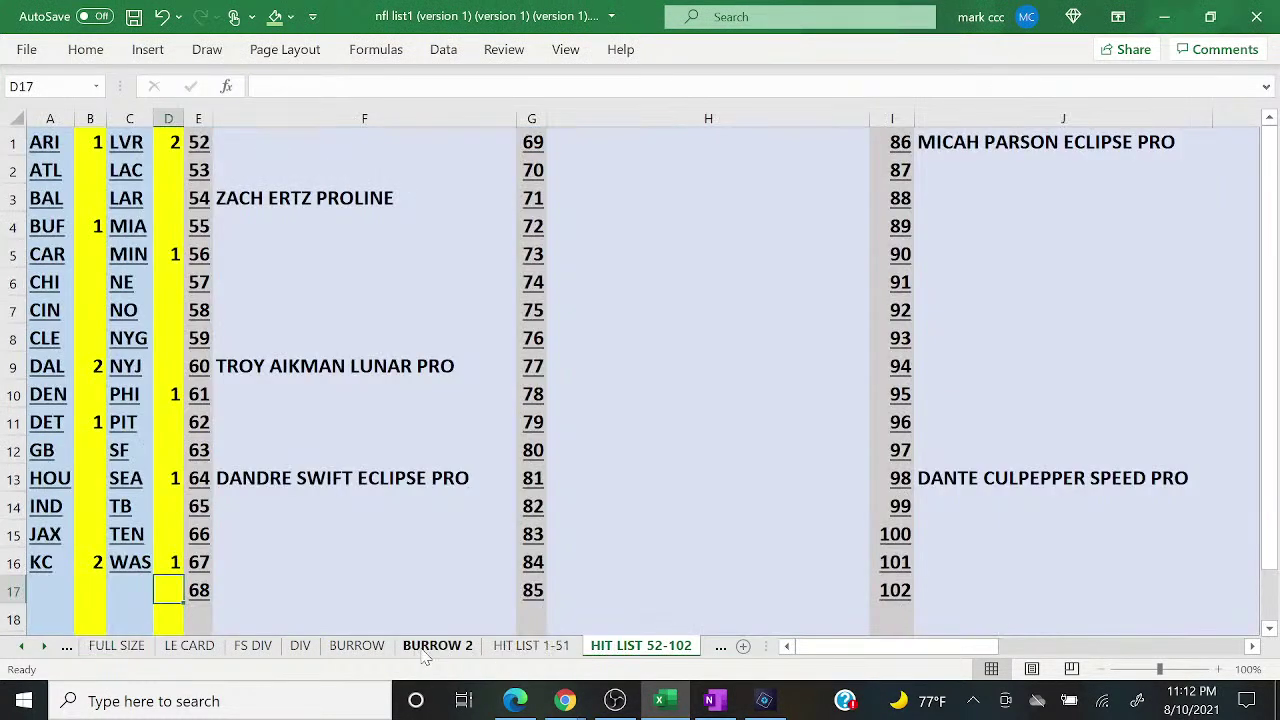
pyautogui.click(517, 647)
pyautogui.click(172, 256)
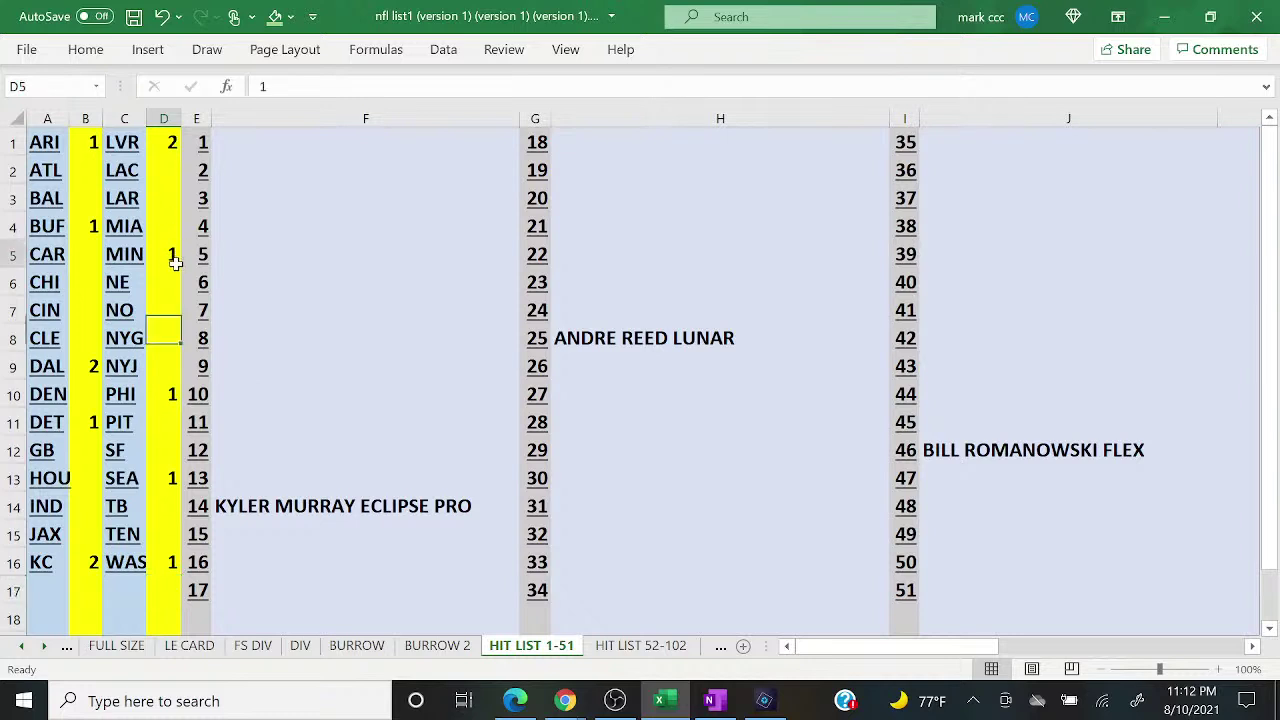
pyautogui.write('2')
pyautogui.press('Return')
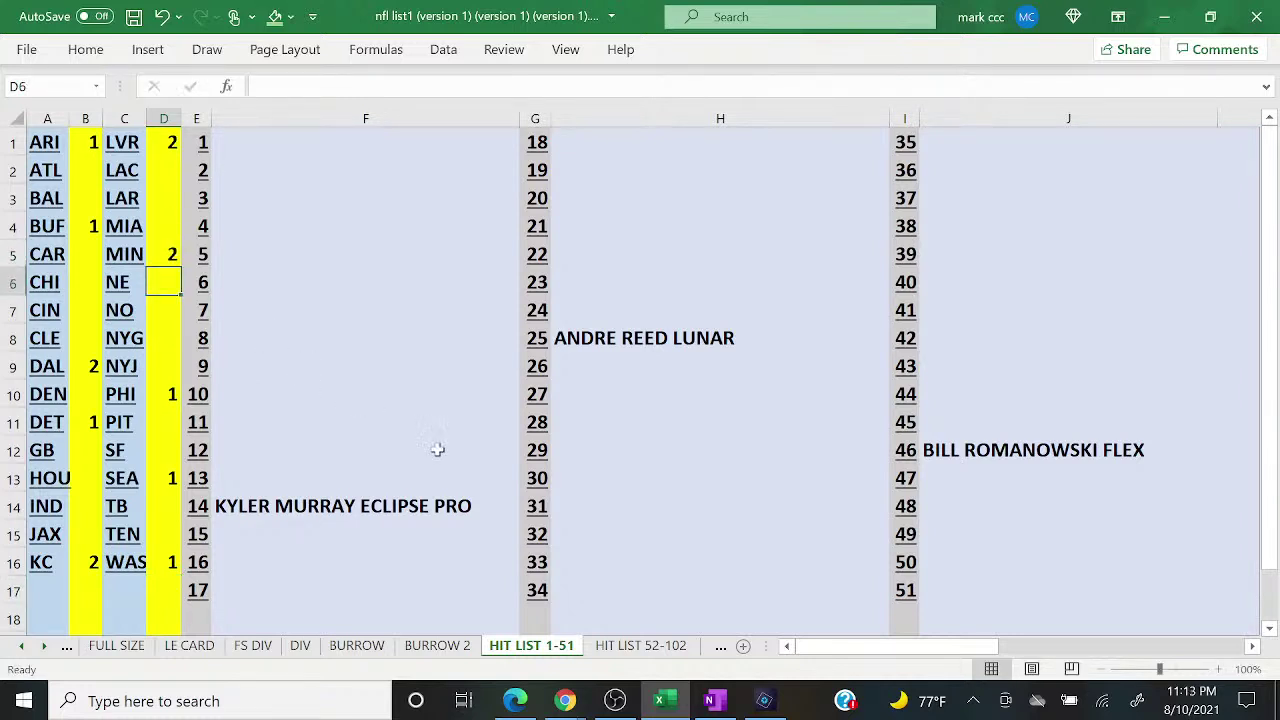
pyautogui.click(606, 647)
pyautogui.click(160, 258)
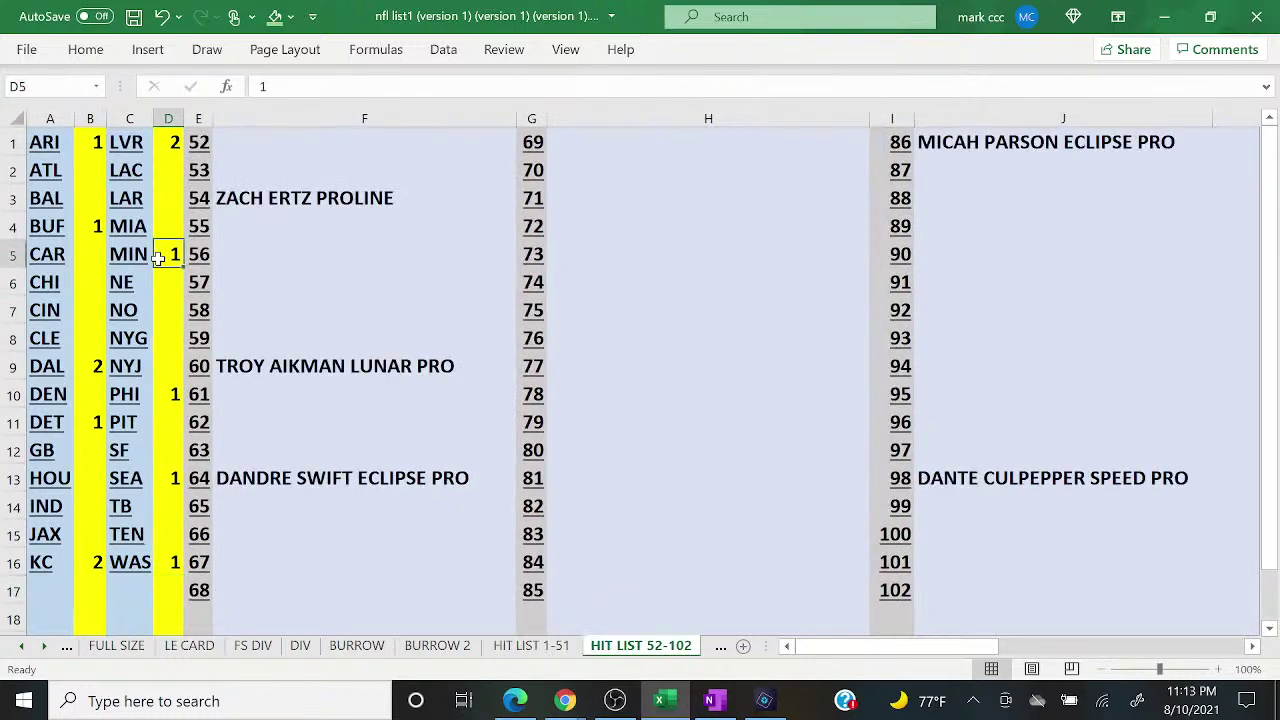
pyautogui.write('2')
pyautogui.press('Return')
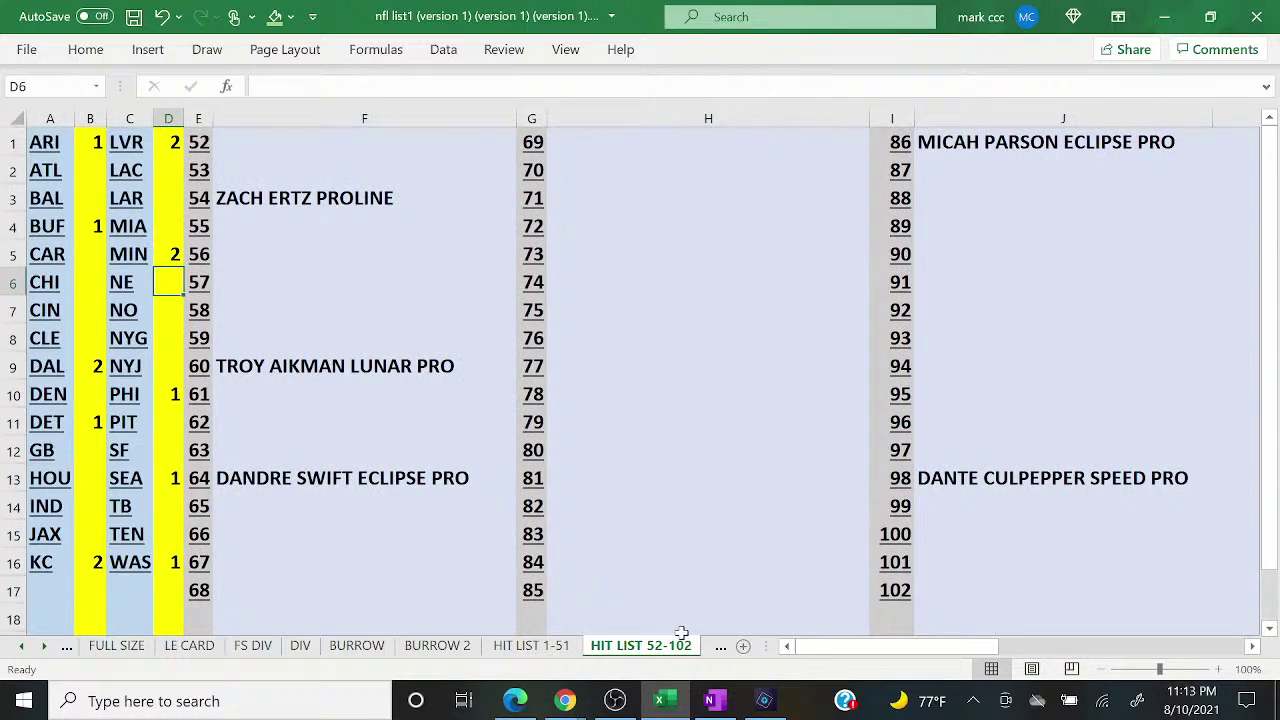
pyautogui.click(720, 647)
pyautogui.click(166, 257)
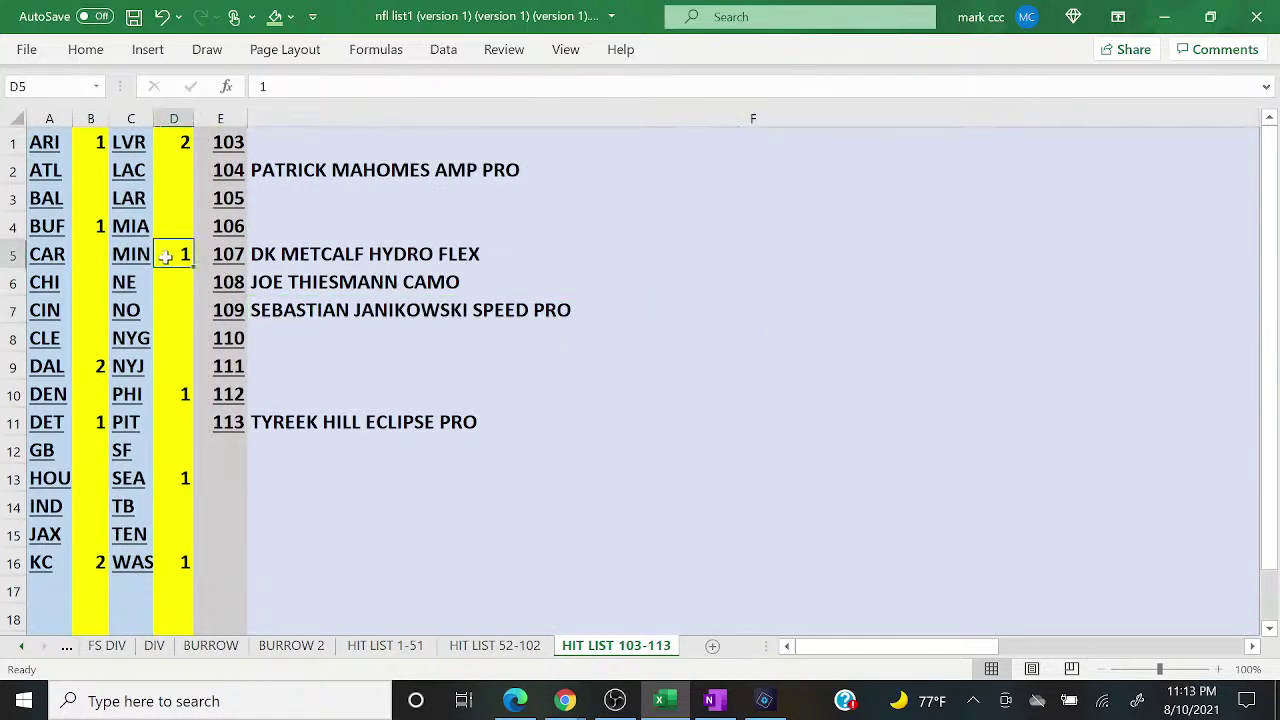
pyautogui.write('2')
pyautogui.press('Return')
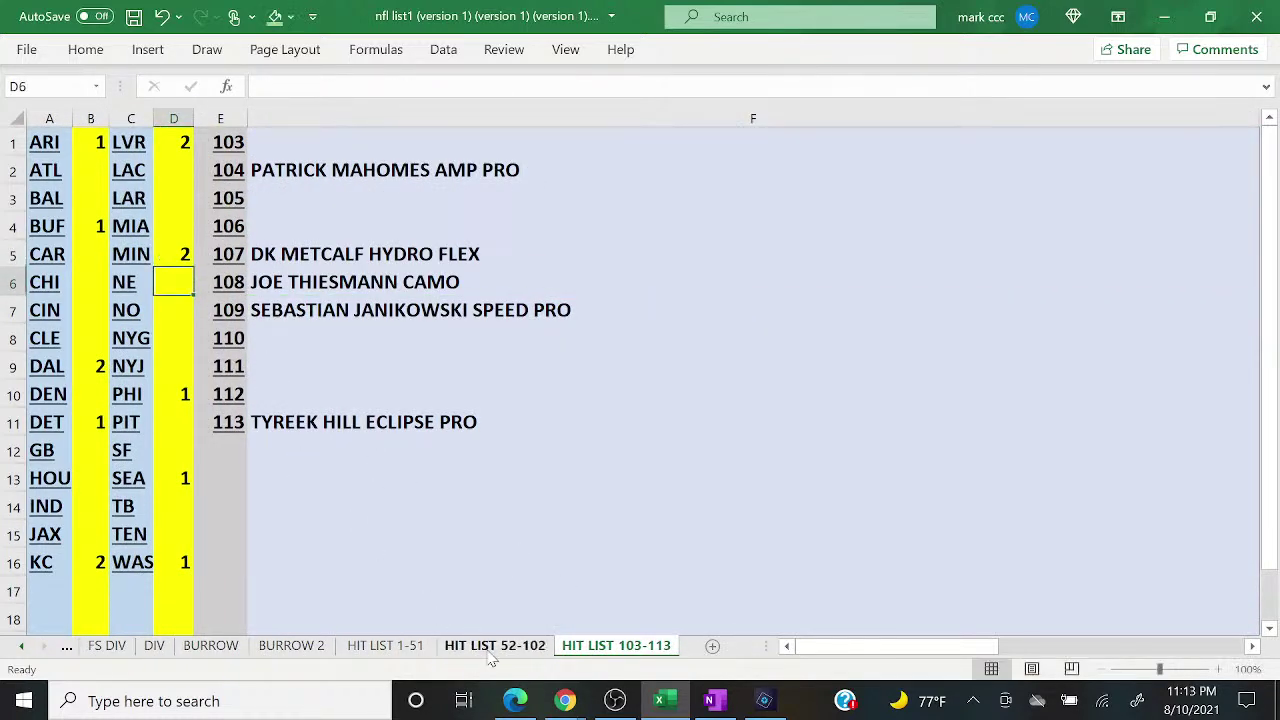
# Step: Enter AP CHROMEFLEX as hit 101 on the HIT LIST 52-102 sheet
pyautogui.click(495, 646)
pyautogui.click(940, 564)
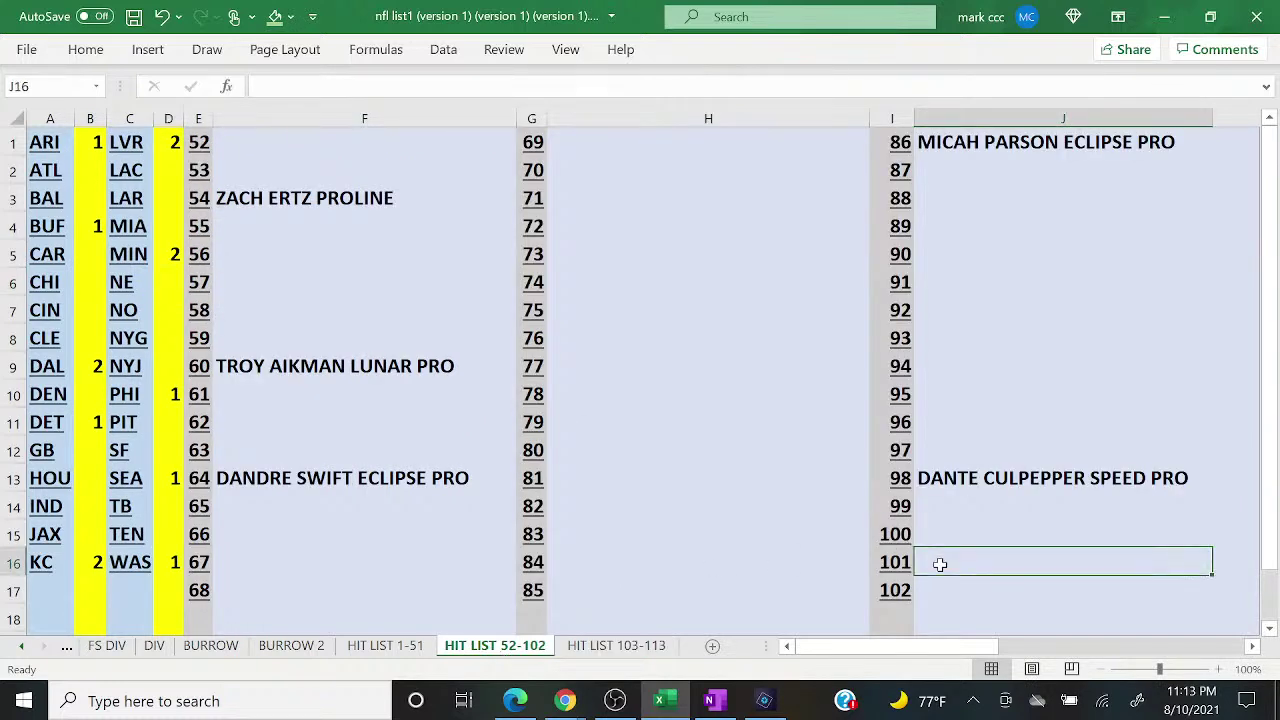
pyautogui.write('AP CHRO')
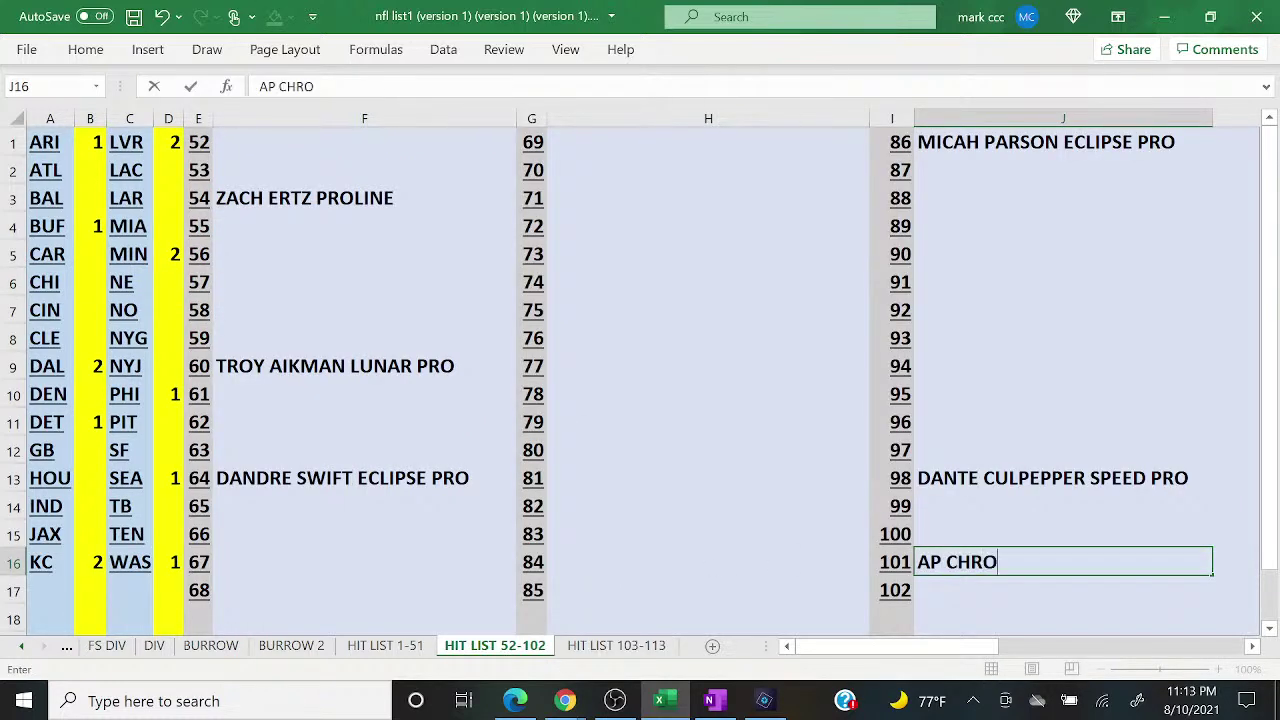
pyautogui.write('MEFLEX')
pyautogui.press('Return')
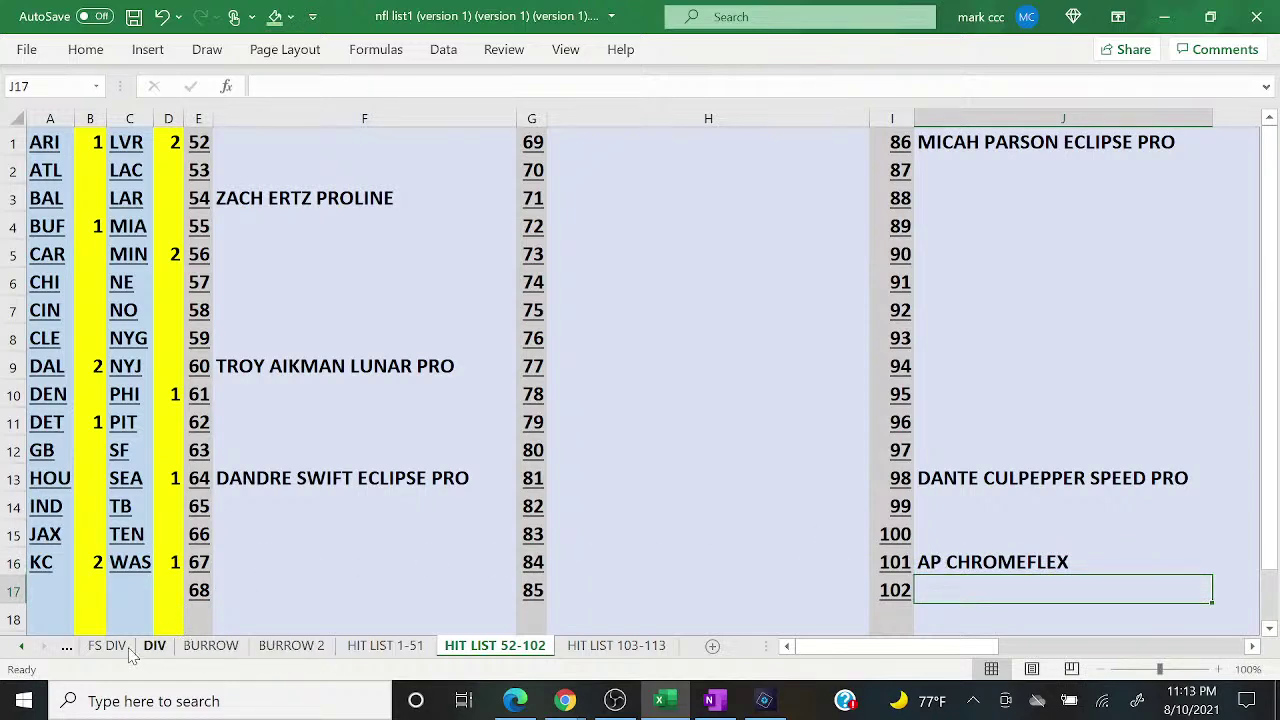
pyautogui.click(66, 646)
# Step: Clear all buyer names from columns B and D on the FULL SIZE sheet
pyautogui.click(66, 648)
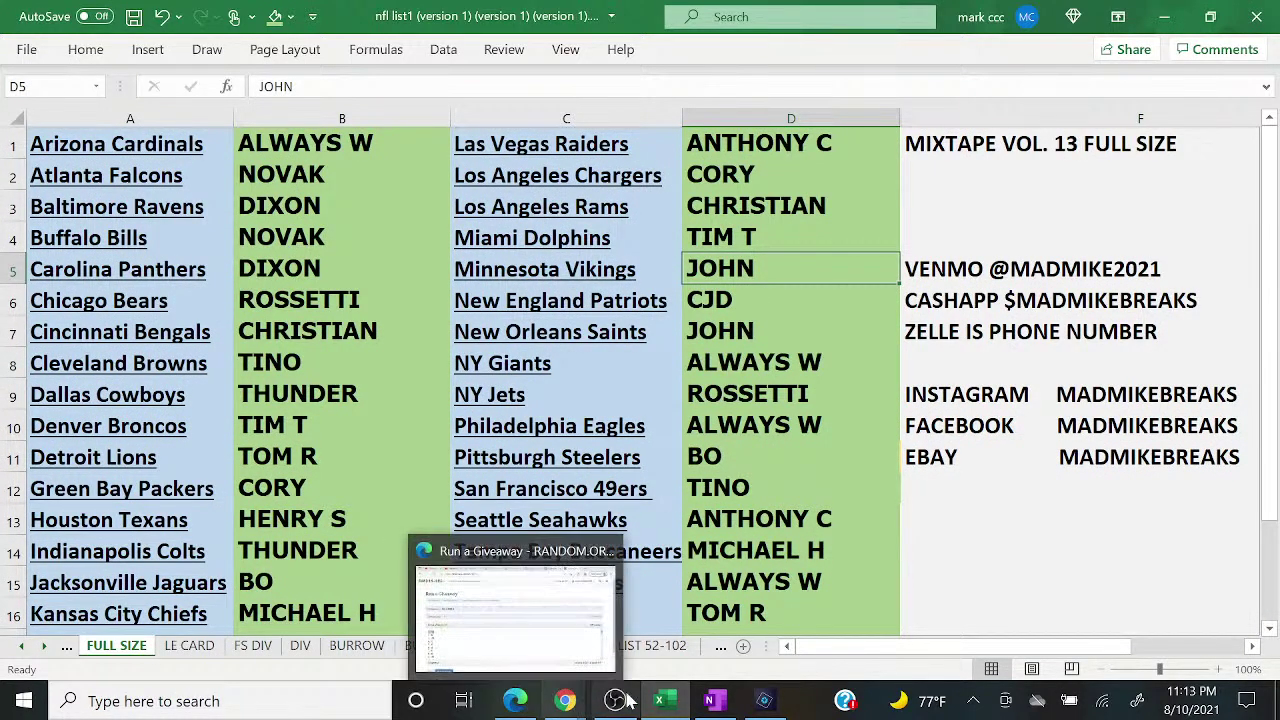
pyautogui.click(707, 703)
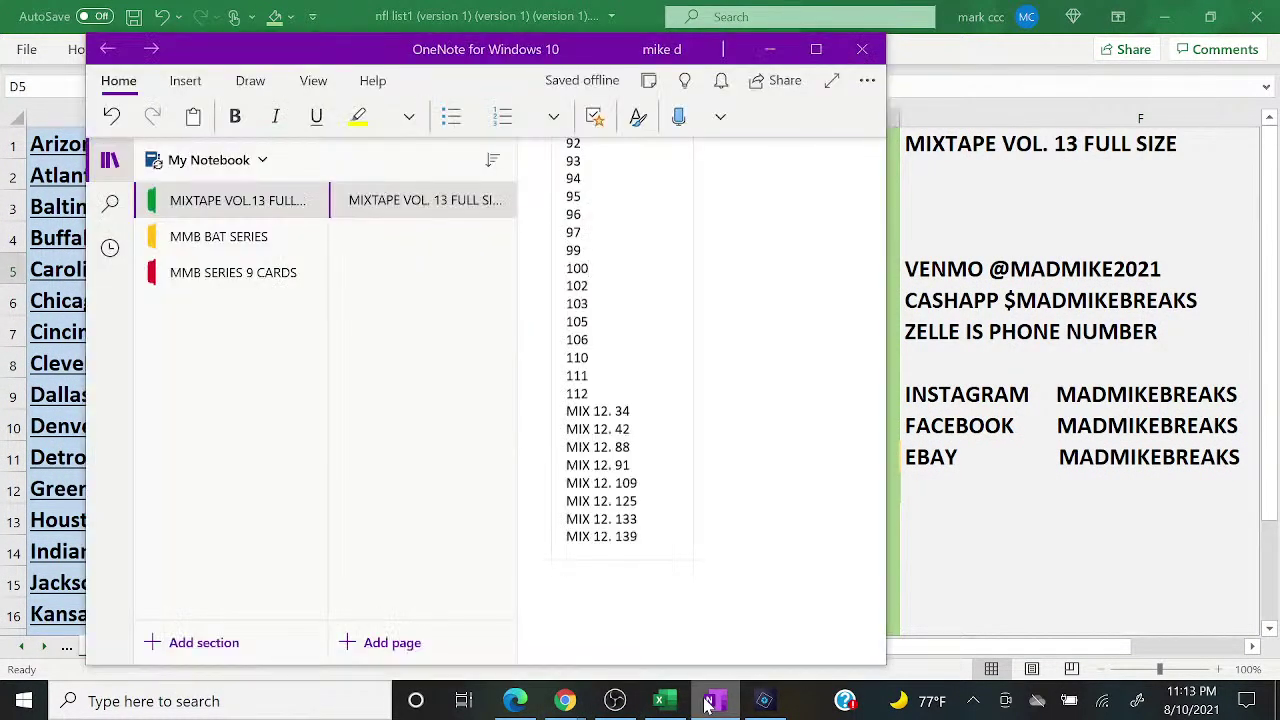
pyautogui.click(710, 701)
pyautogui.moveTo(566, 701)
pyautogui.click(676, 622)
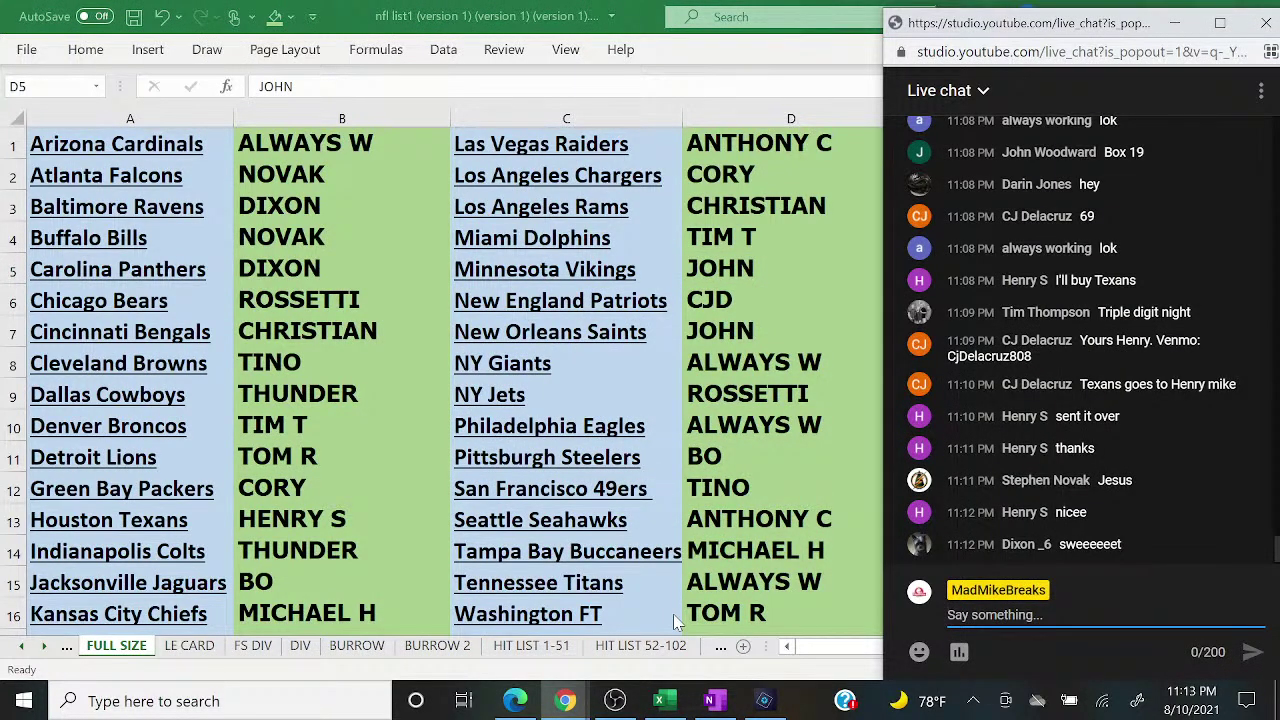
pyautogui.click(357, 122)
pyautogui.rightClick(357, 122)
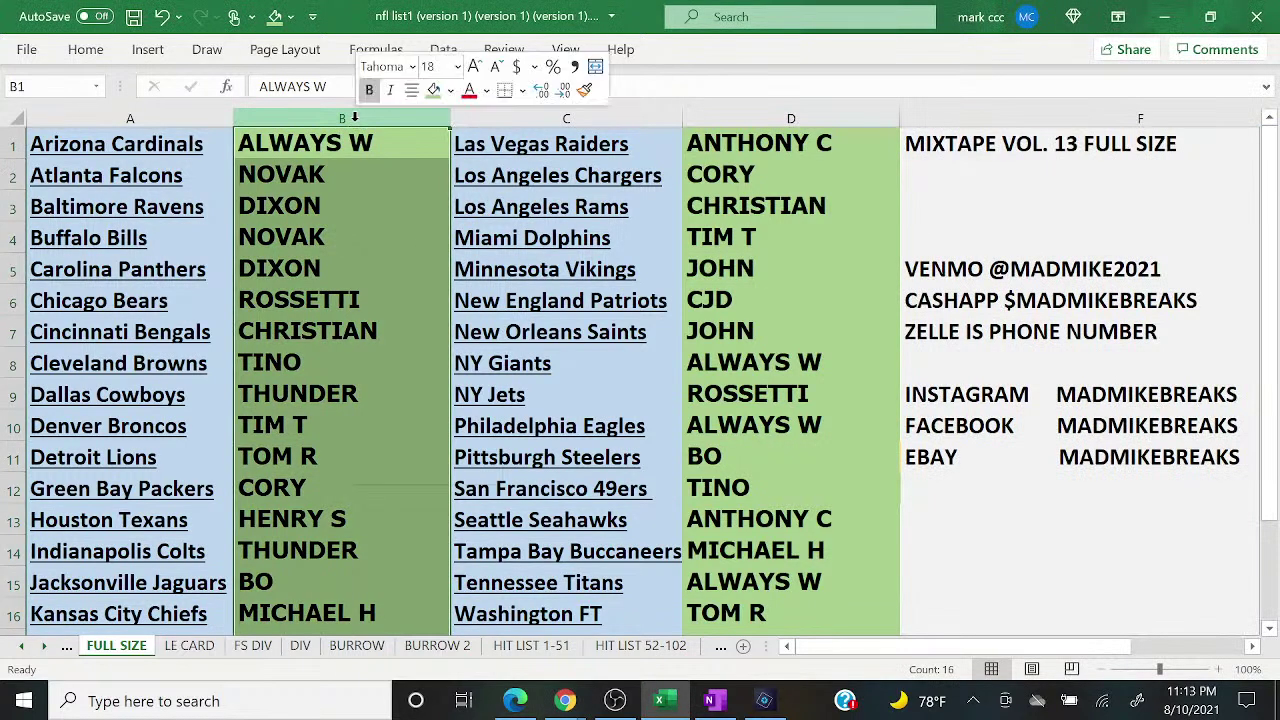
pyautogui.click(410, 350)
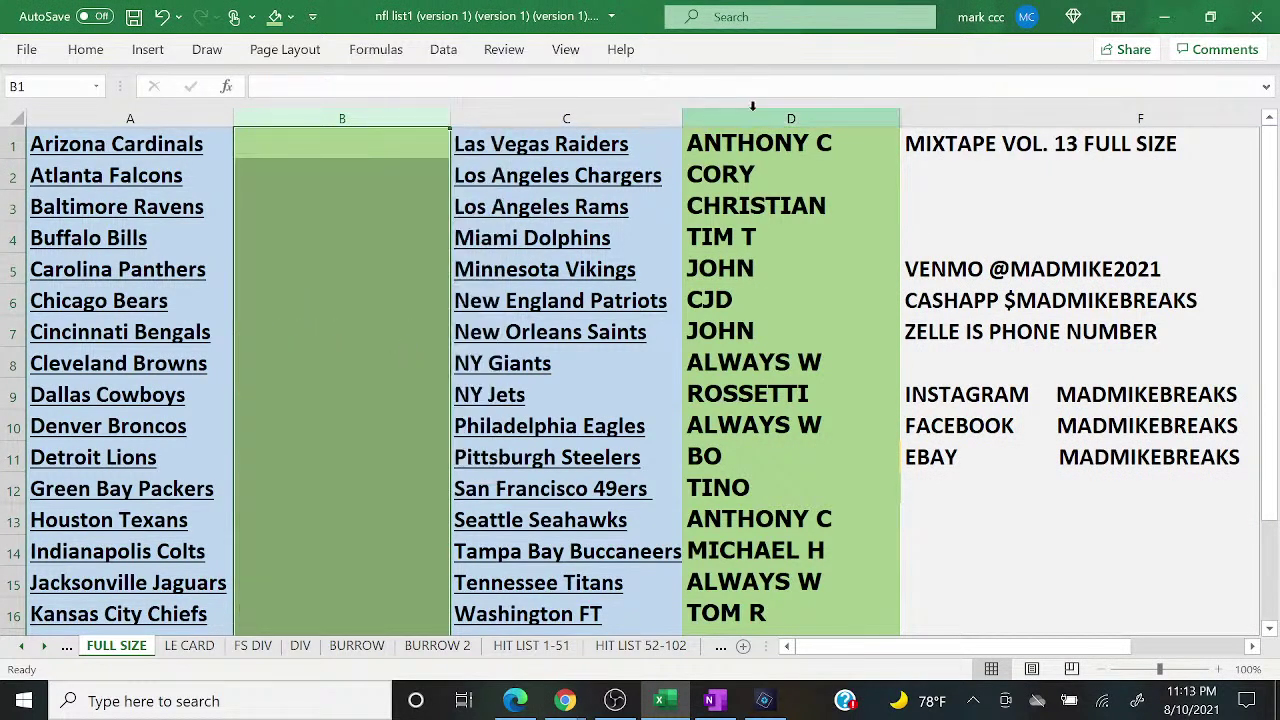
pyautogui.click(757, 118)
pyautogui.rightClick(757, 118)
pyautogui.click(806, 340)
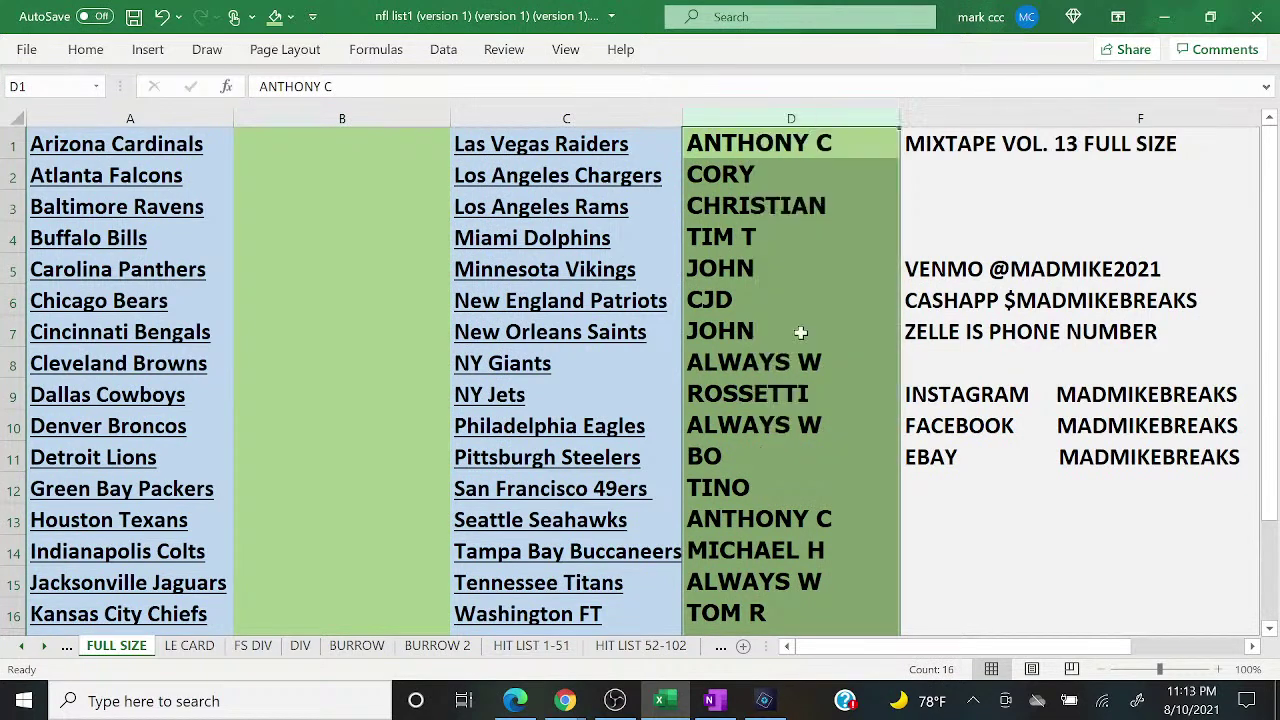
# Step: Shade columns D and B light gold, then switch to Photoshop Elements
pyautogui.click(290, 16)
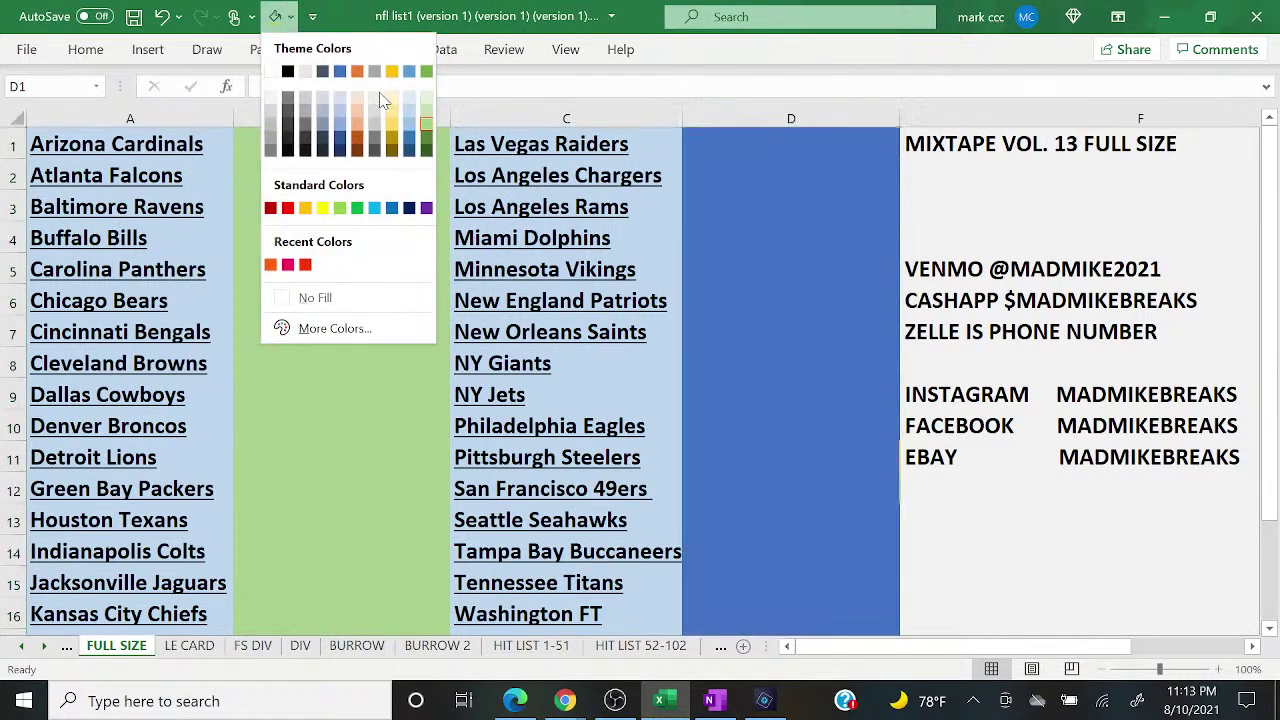
pyautogui.click(392, 118)
pyautogui.click(375, 112)
pyautogui.click(274, 16)
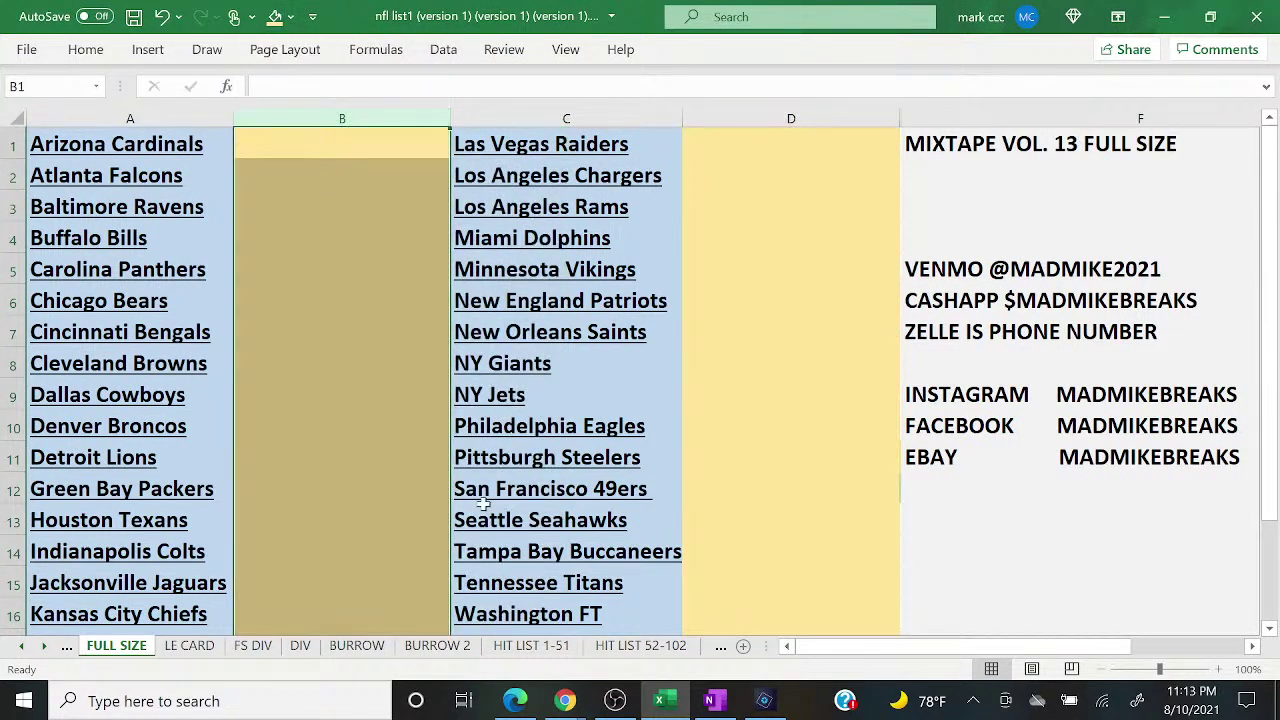
pyautogui.click(764, 700)
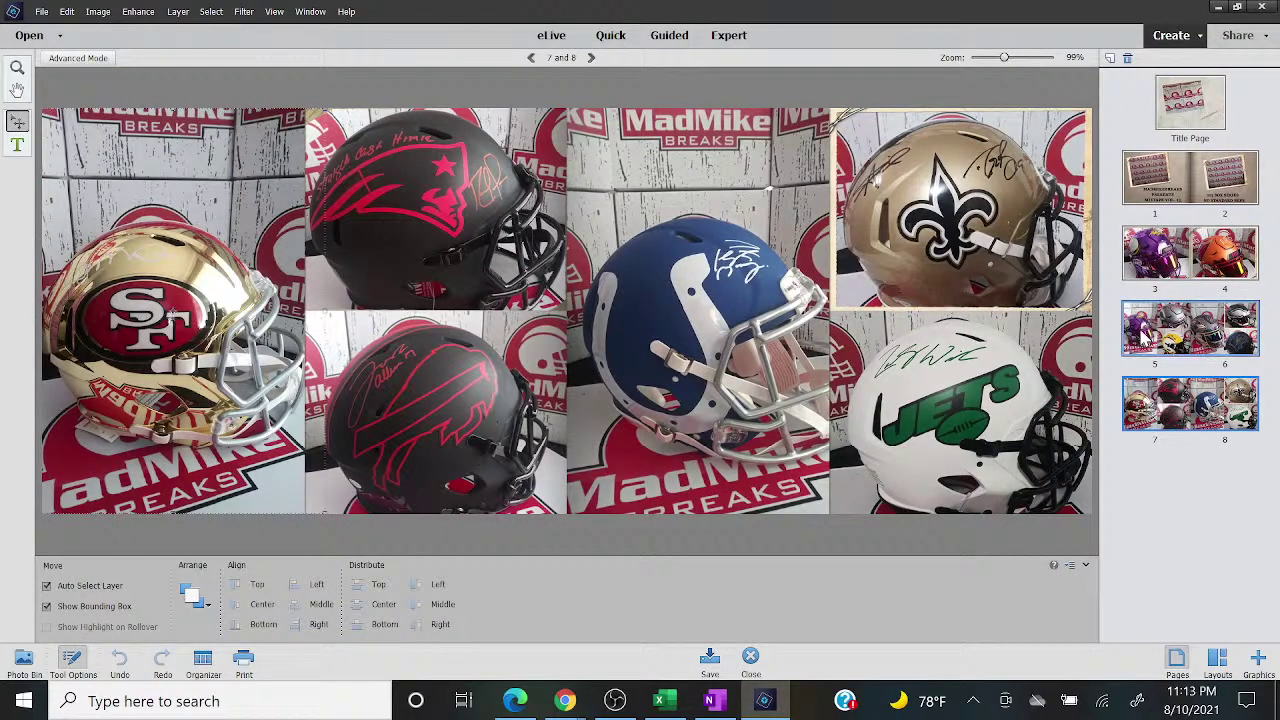
# Step: Review the pages 3-4 and 5-6 helmet spreads, return to pages 7-8, then show OBS
pyautogui.moveTo(615, 703)
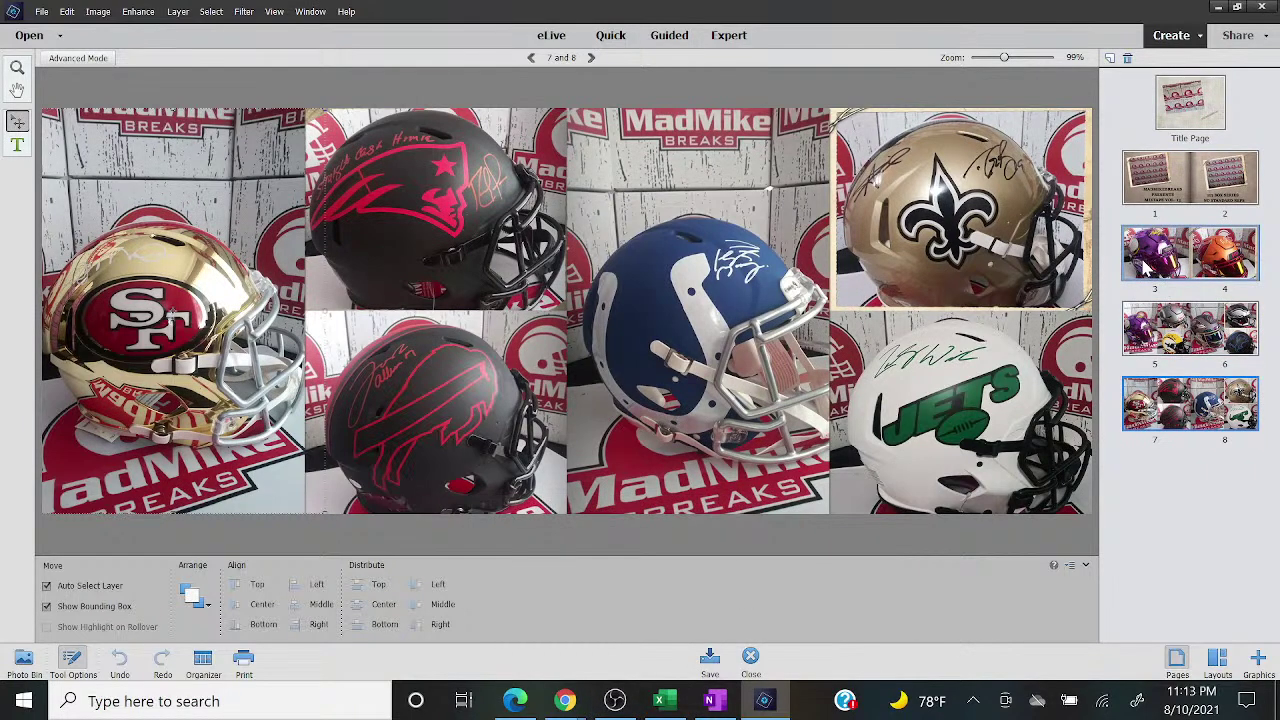
pyautogui.click(1182, 252)
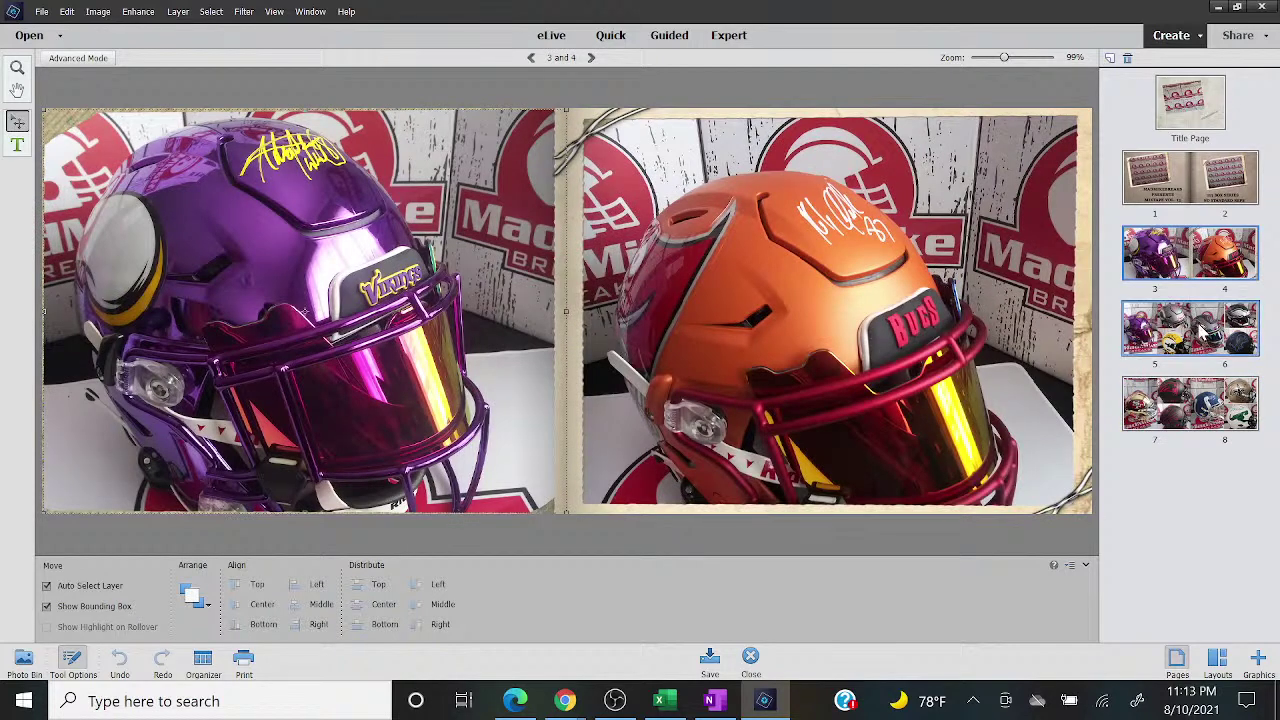
pyautogui.click(1203, 328)
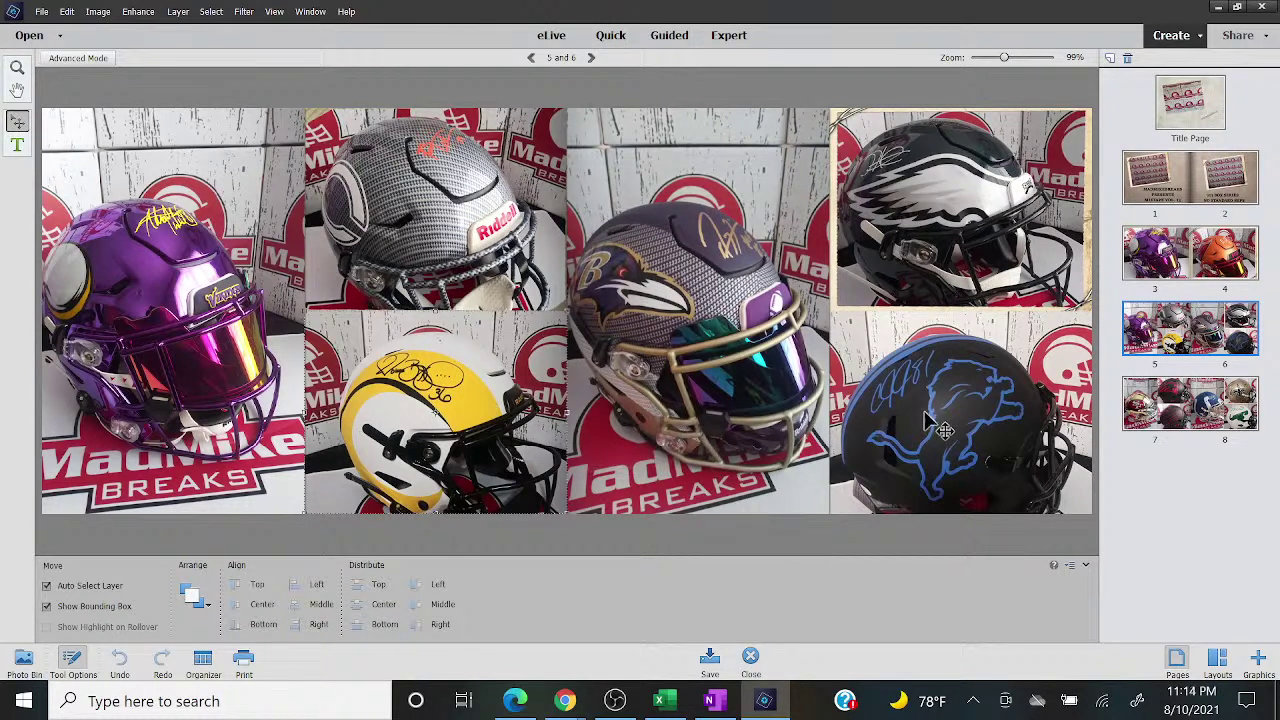
pyautogui.click(1155, 420)
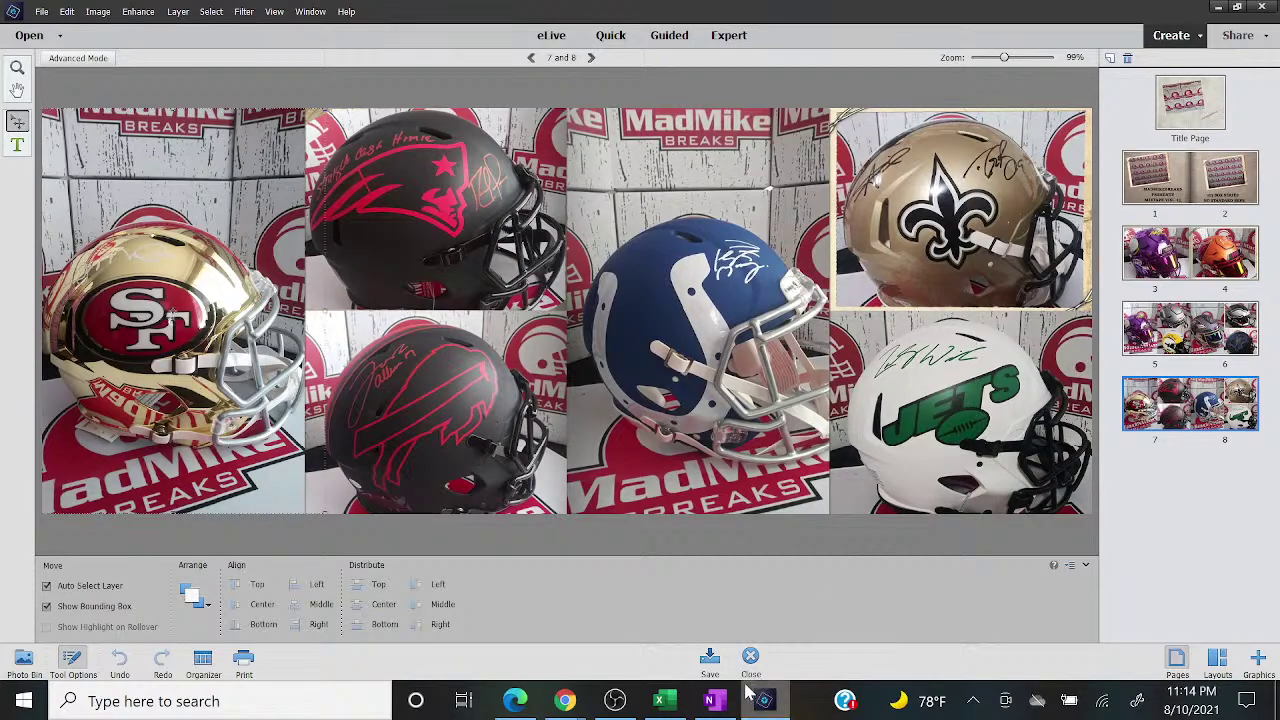
pyautogui.click(615, 700)
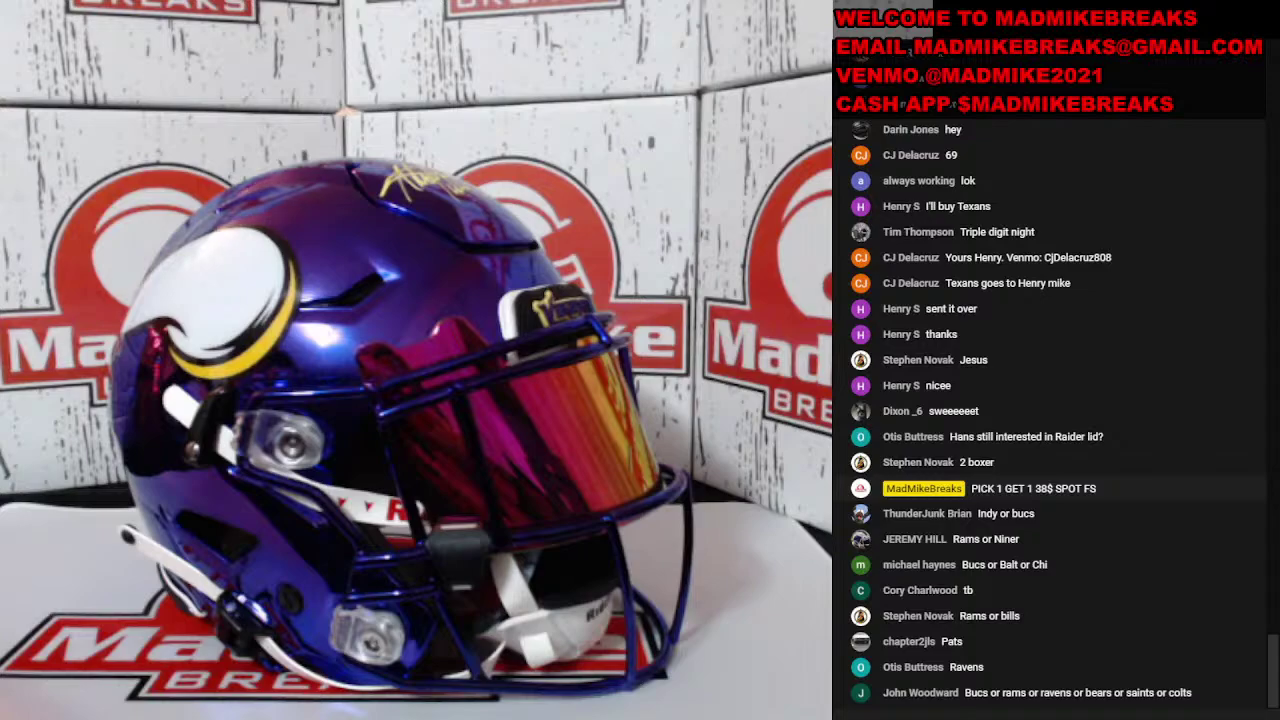
# Step: Switch the stream to the desktop scene and enter the Indianapolis Colts buyer in B14
pyautogui.click(22, 455)
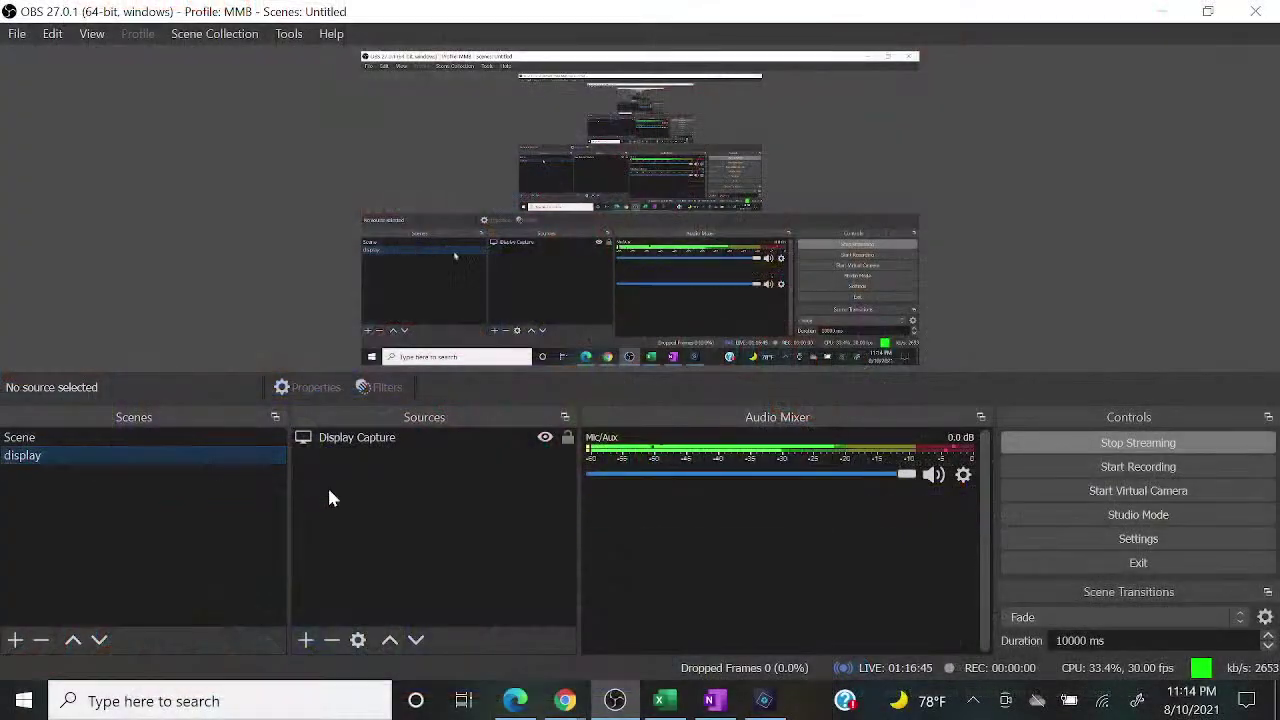
pyautogui.click(659, 700)
pyautogui.moveTo(562, 703)
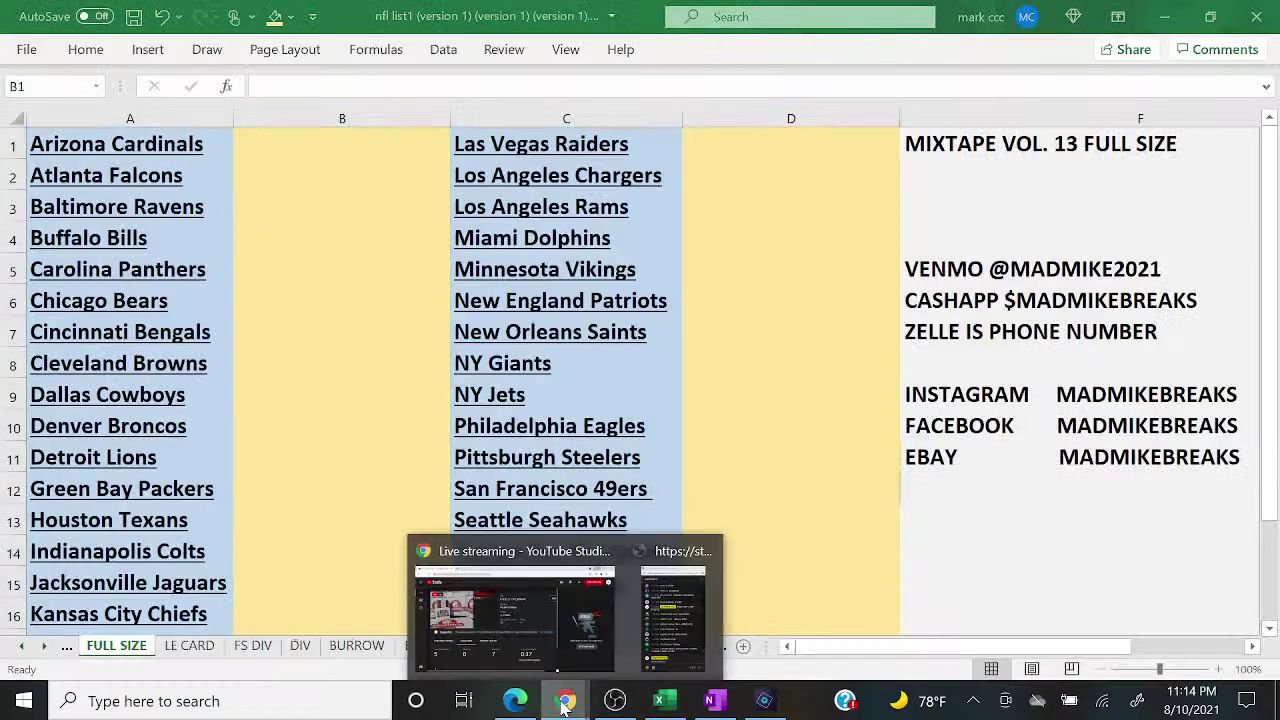
pyautogui.click(665, 642)
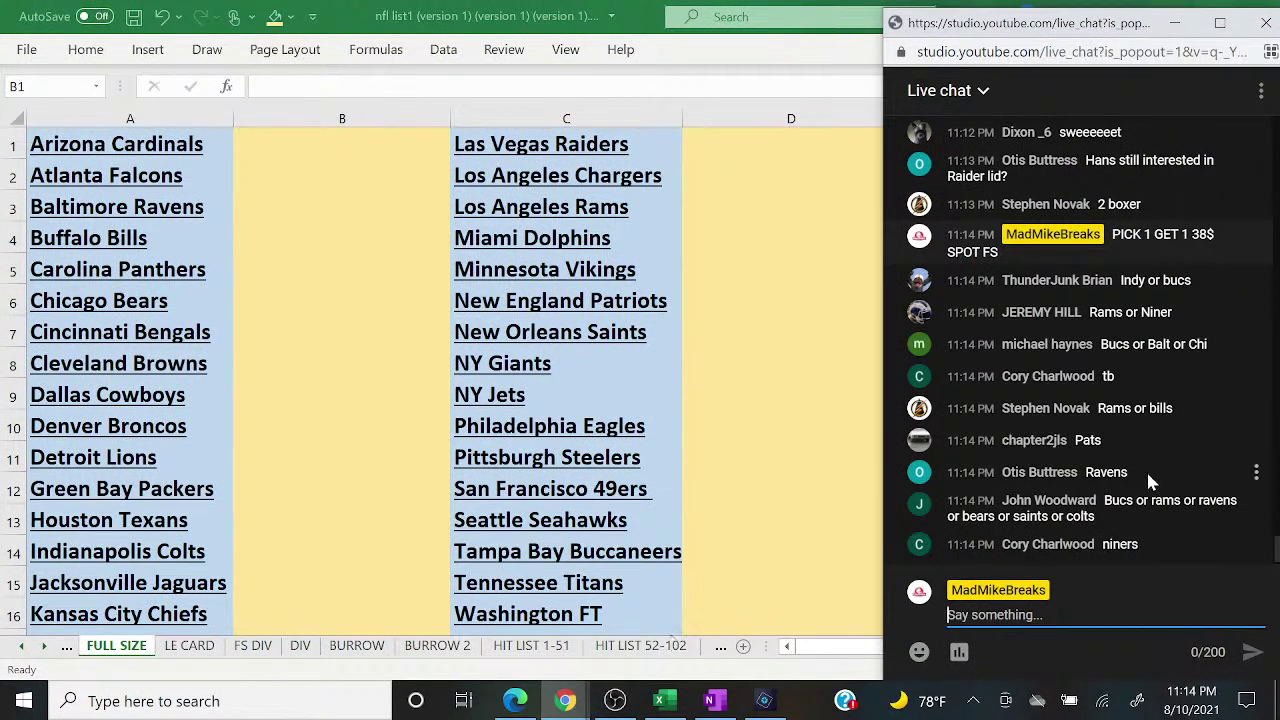
pyautogui.click(422, 395)
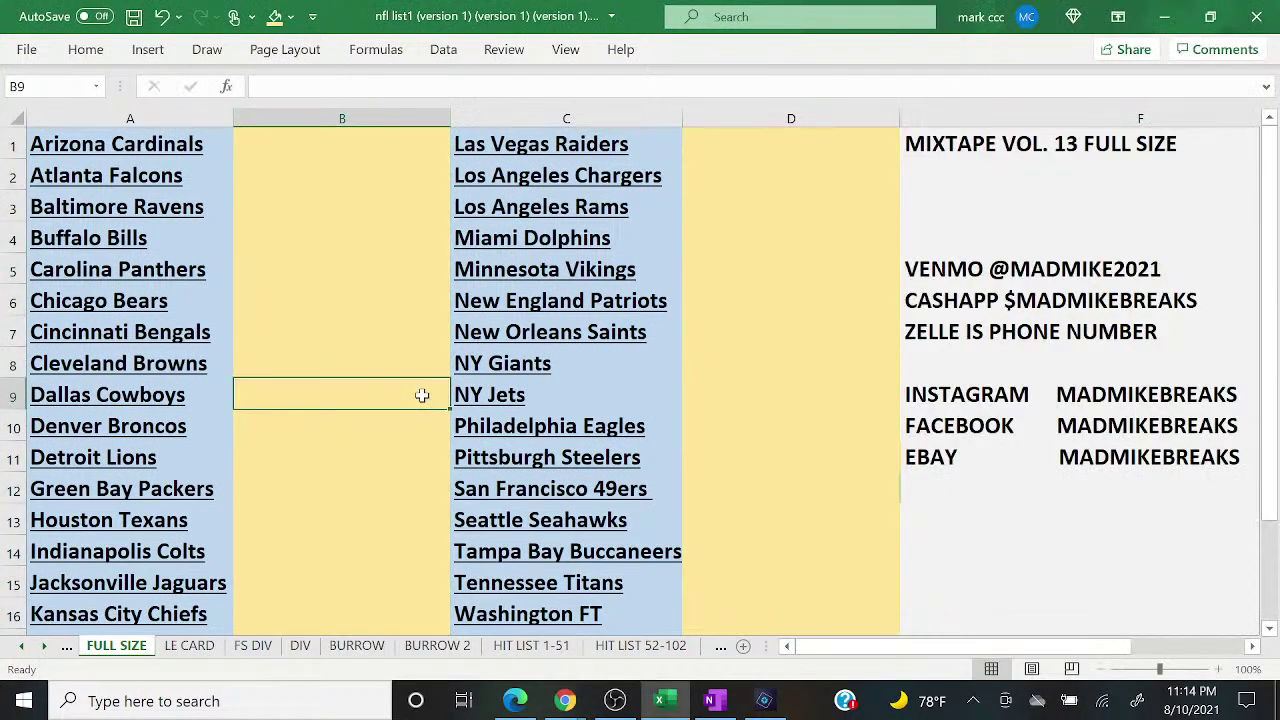
pyautogui.click(340, 548)
pyautogui.write('THUND')
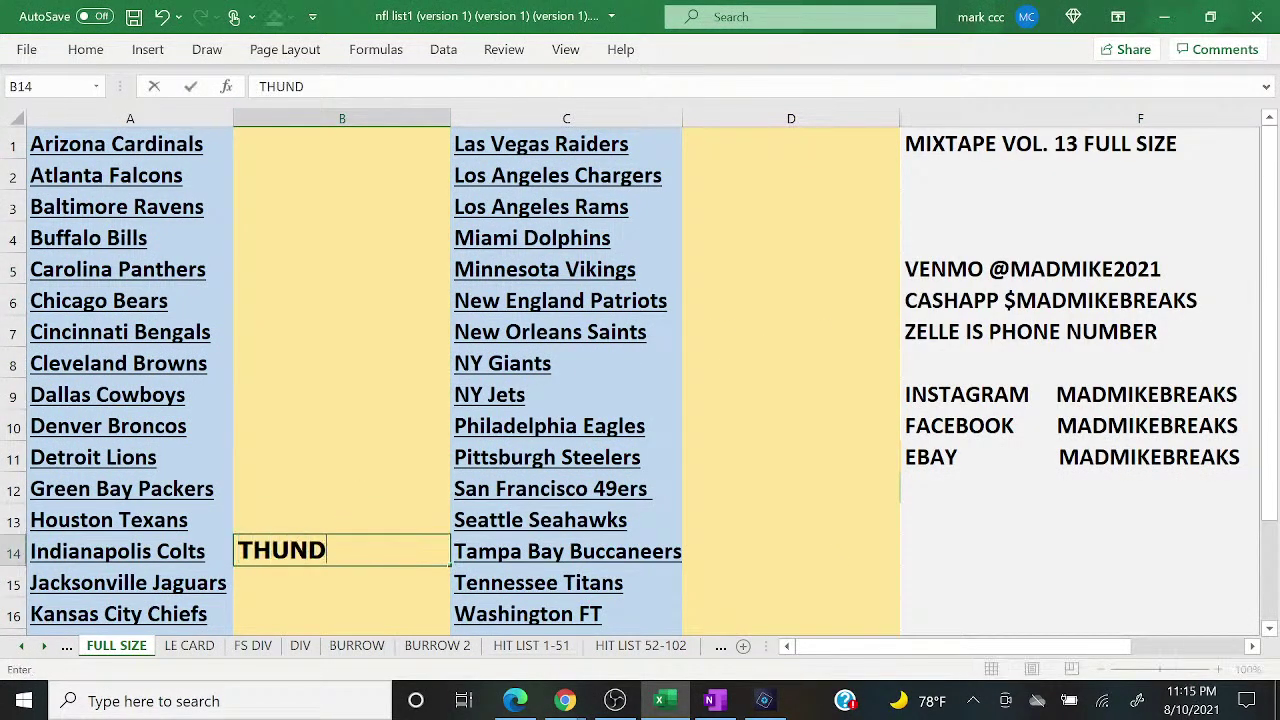
pyautogui.write('ER')
pyautogui.press('Return')
# Step: Enter the Los Angeles Rams buyer in D3, correcting the misspelled name
pyautogui.moveTo(585, 708)
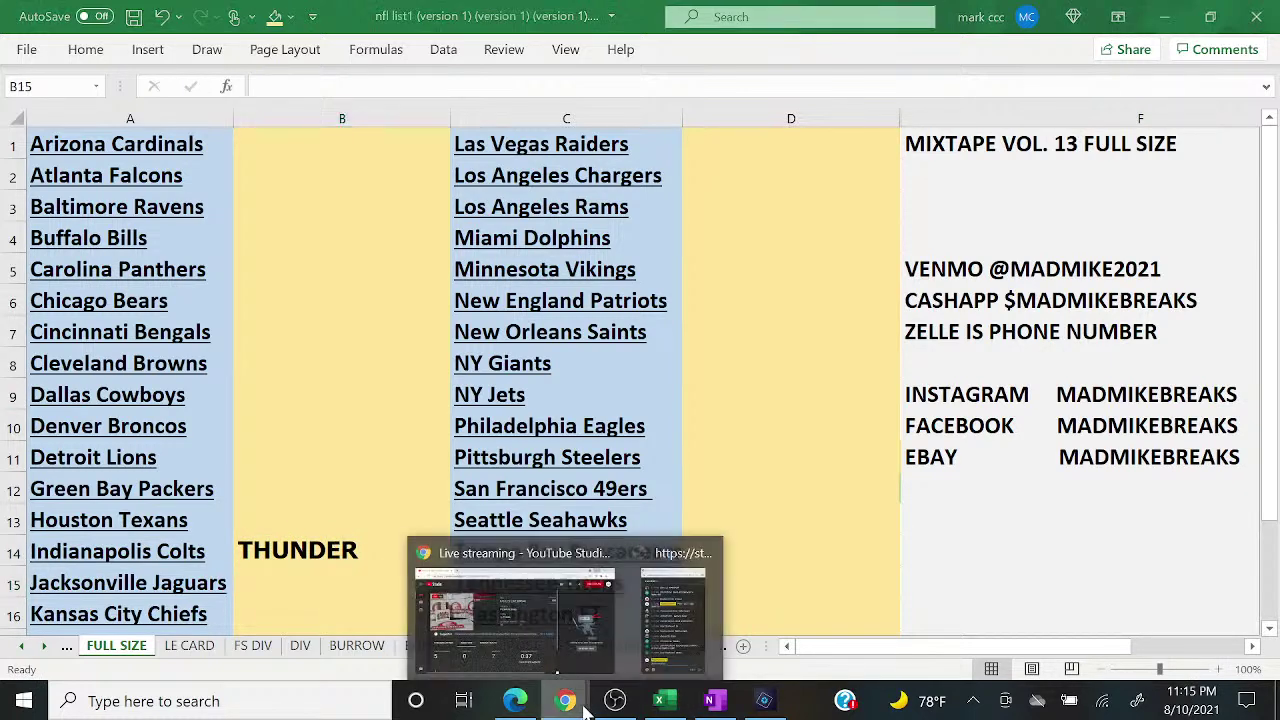
pyautogui.click(678, 622)
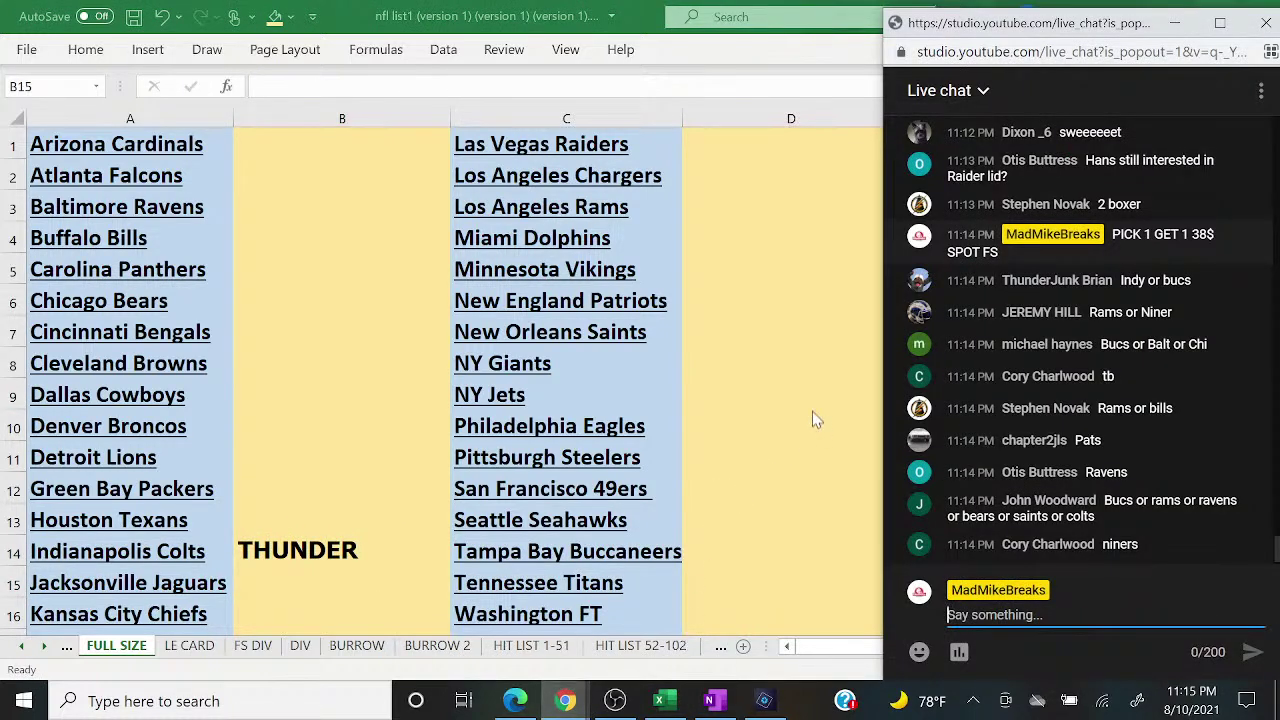
pyautogui.click(757, 203)
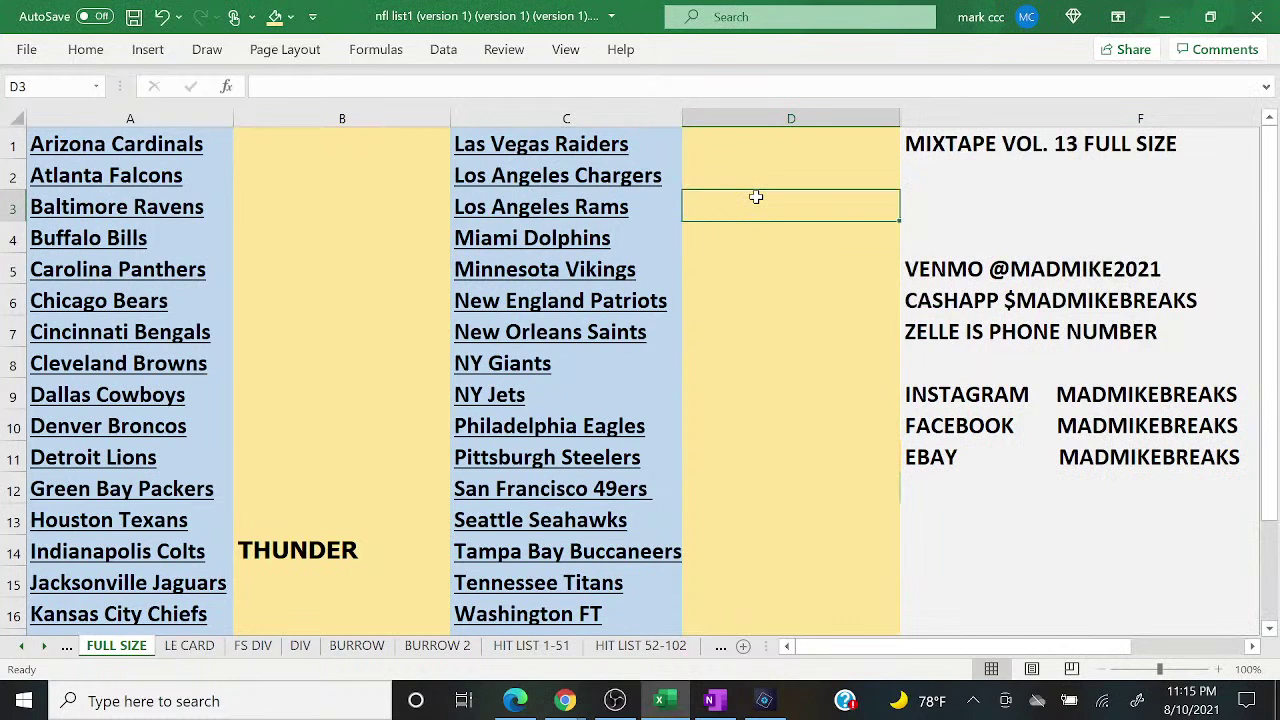
pyautogui.write('JERMEY')
pyautogui.press('Return')
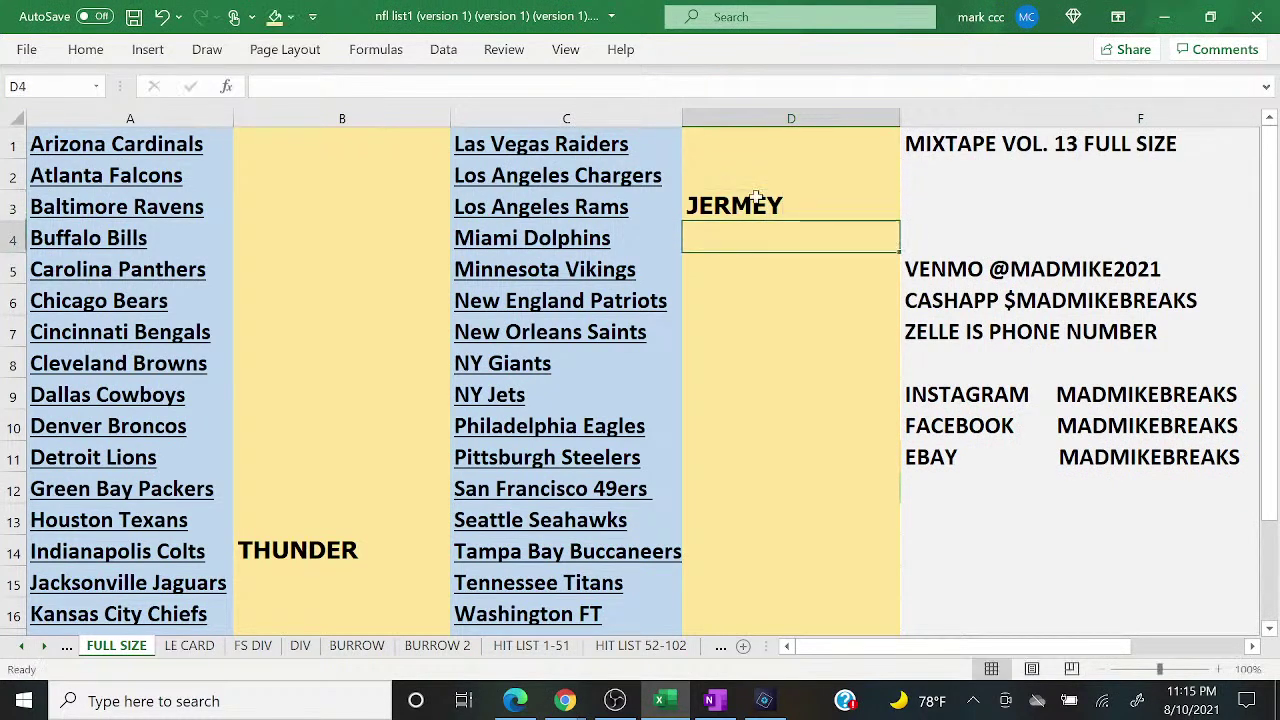
pyautogui.click(757, 197)
pyautogui.write('JEREMY')
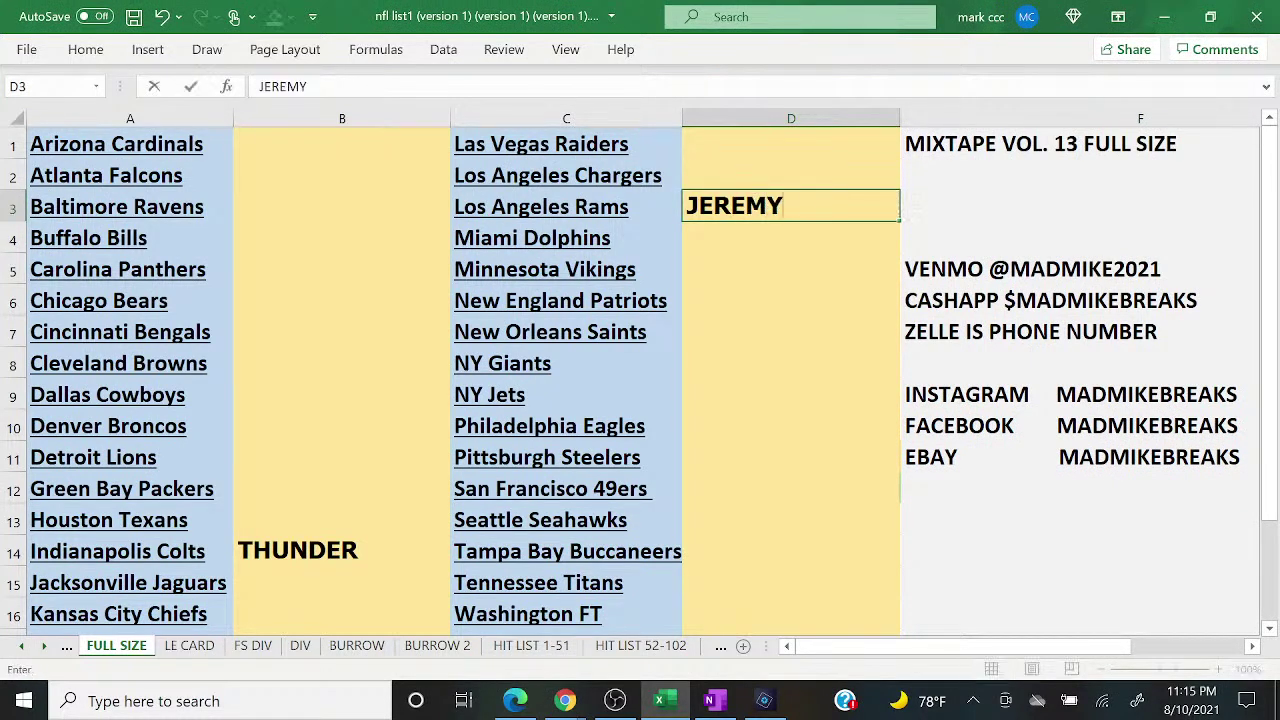
pyautogui.click(584, 696)
pyautogui.click(682, 602)
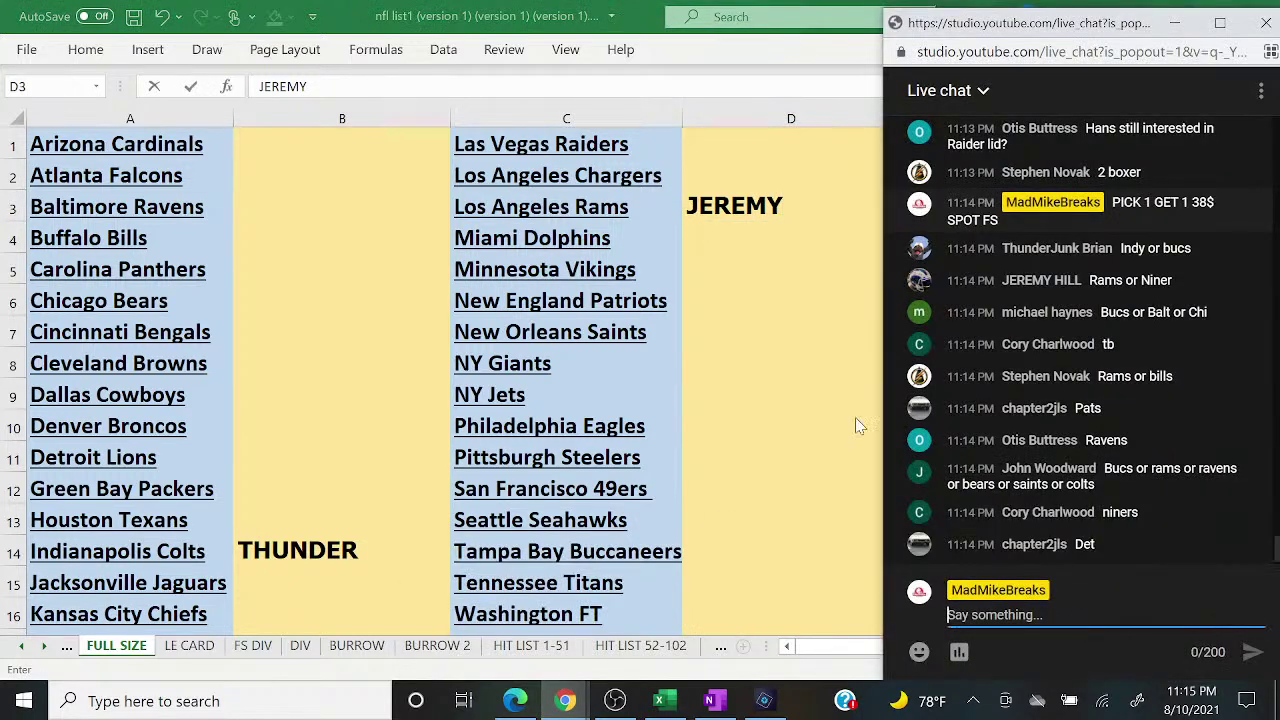
pyautogui.click(731, 470)
# Step: Enter the Tampa Bay Buccaneers buyer's name in D14
pyautogui.press('Down')
pyautogui.press('Down')
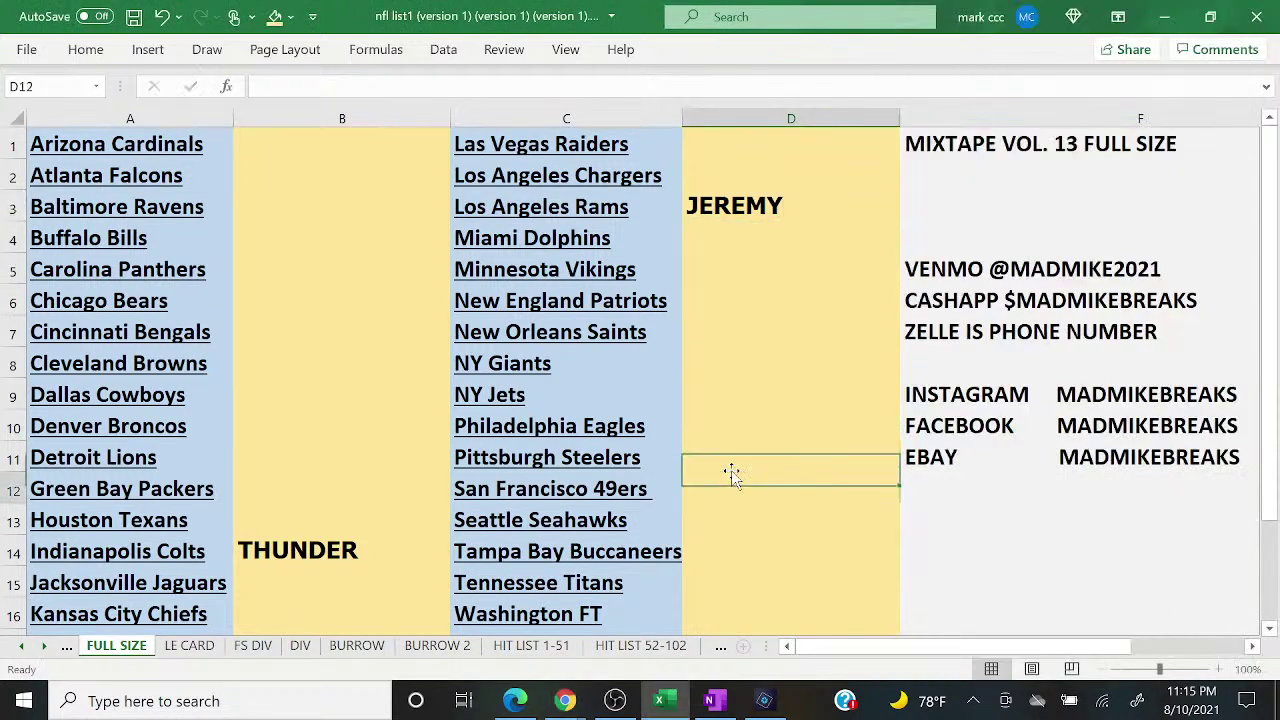
pyautogui.press('Down')
pyautogui.write('NU=')
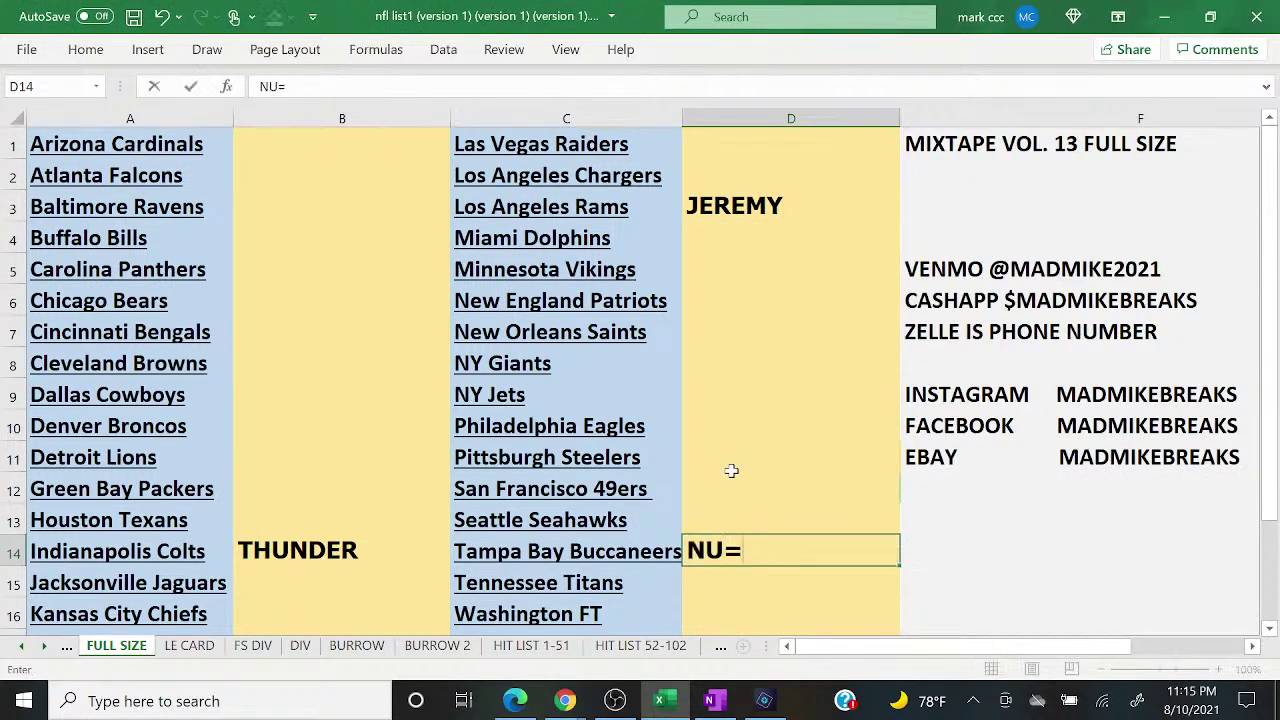
pyautogui.press('BackSpace')
pyautogui.press('BackSpace')
pyautogui.press('BackSpace')
pyautogui.write('N')
pyautogui.press('BackSpace')
pyautogui.write('MICHAEL H')
pyautogui.press('Return')
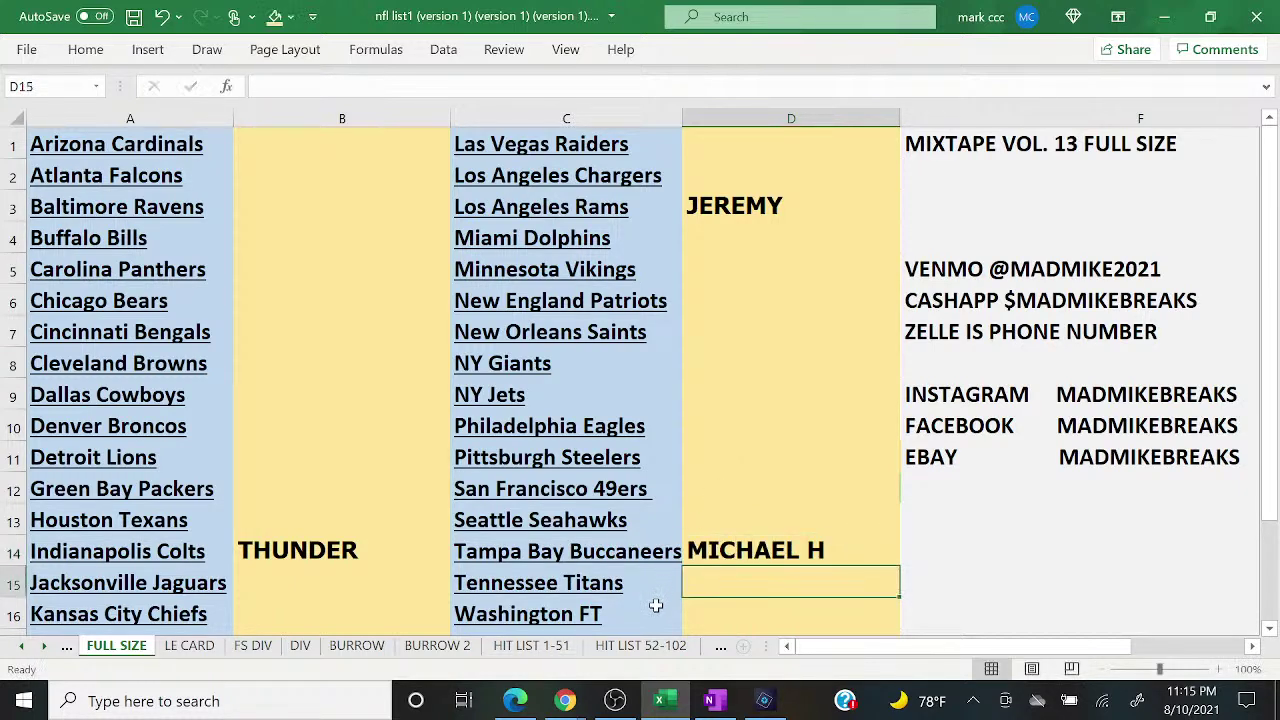
# Step: Enter the buyers for the Buffalo Bills (B4) and New England Patriots (D6)
pyautogui.moveTo(560, 701)
pyautogui.click(672, 620)
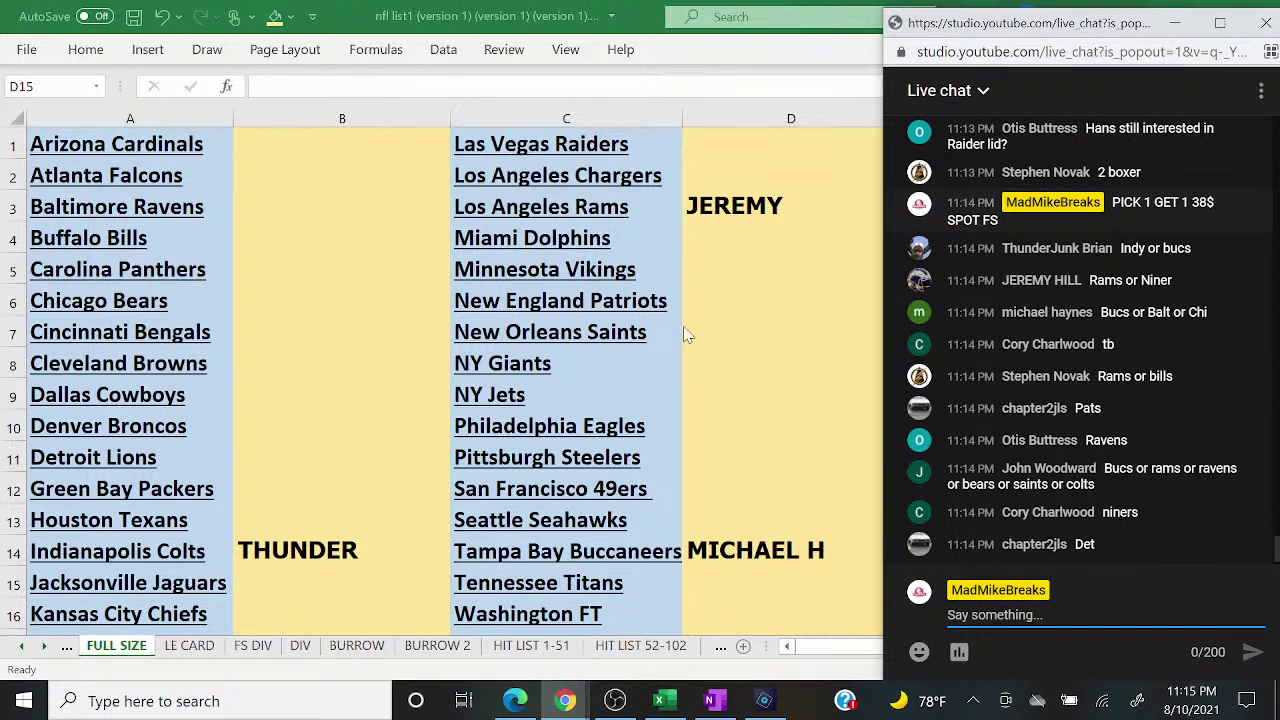
pyautogui.click(389, 251)
pyautogui.click(389, 246)
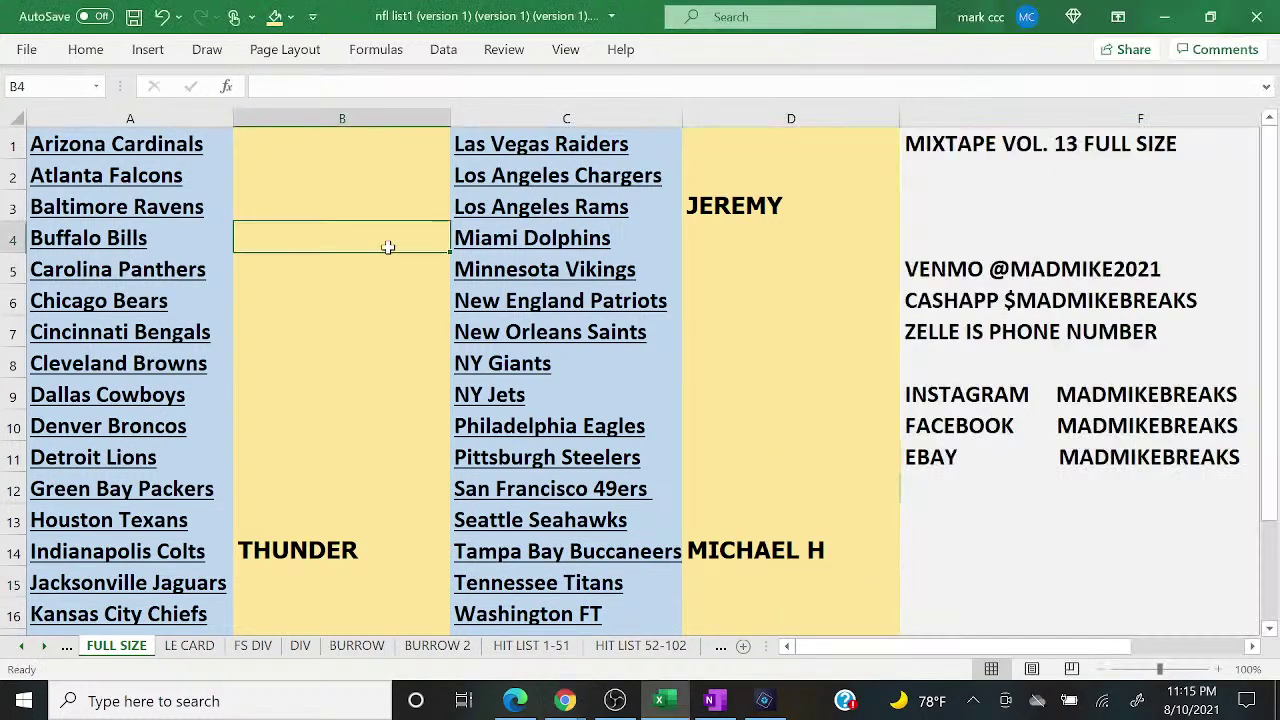
pyautogui.write('NOVAK')
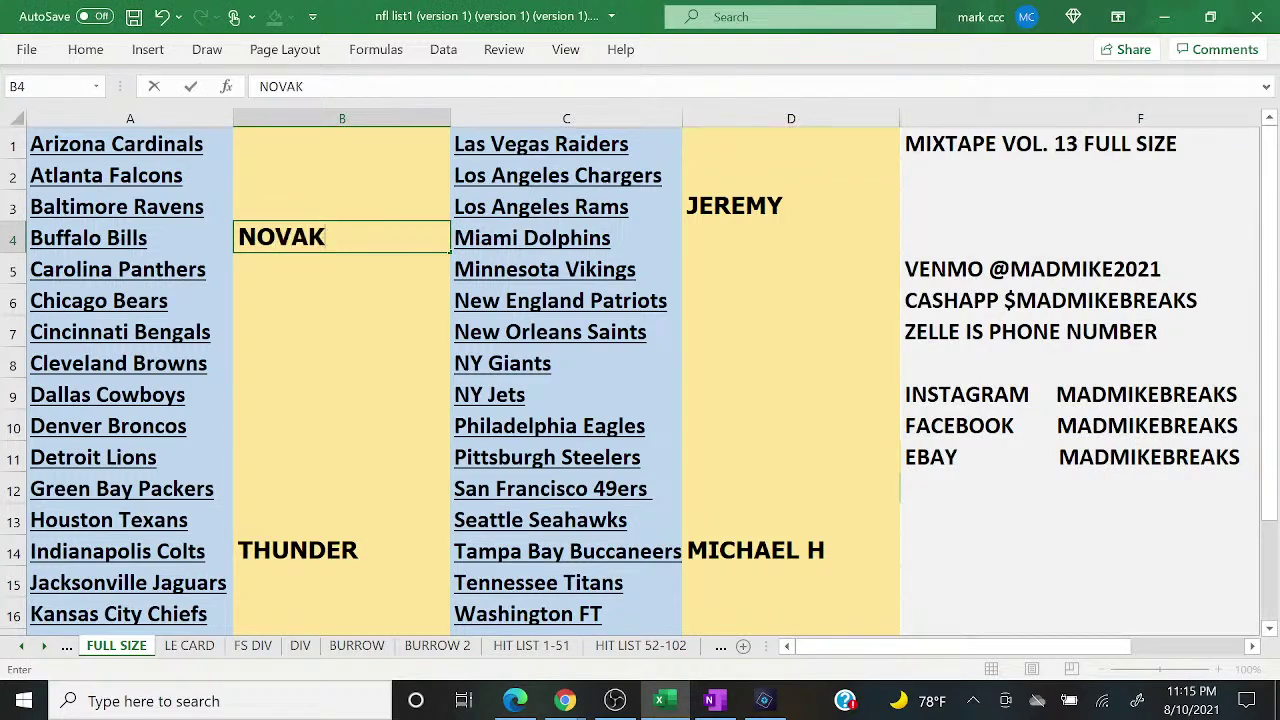
pyautogui.press('Return')
pyautogui.moveTo(565, 701)
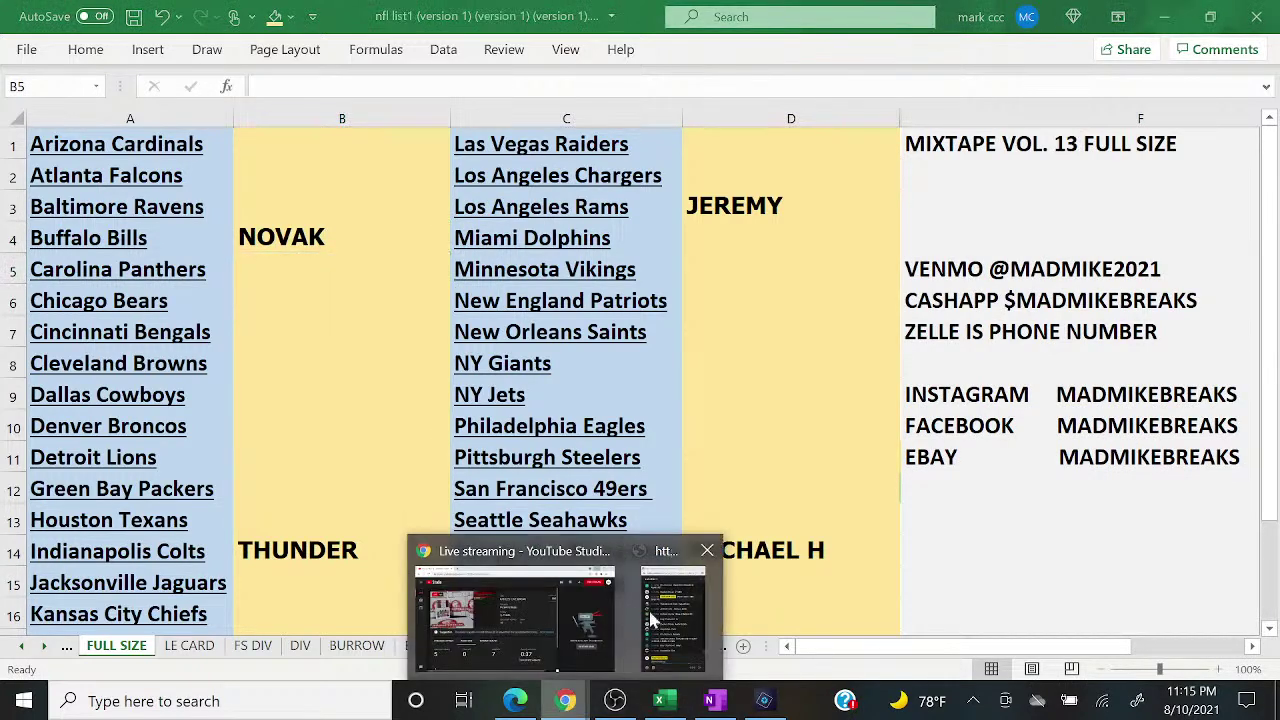
pyautogui.click(670, 608)
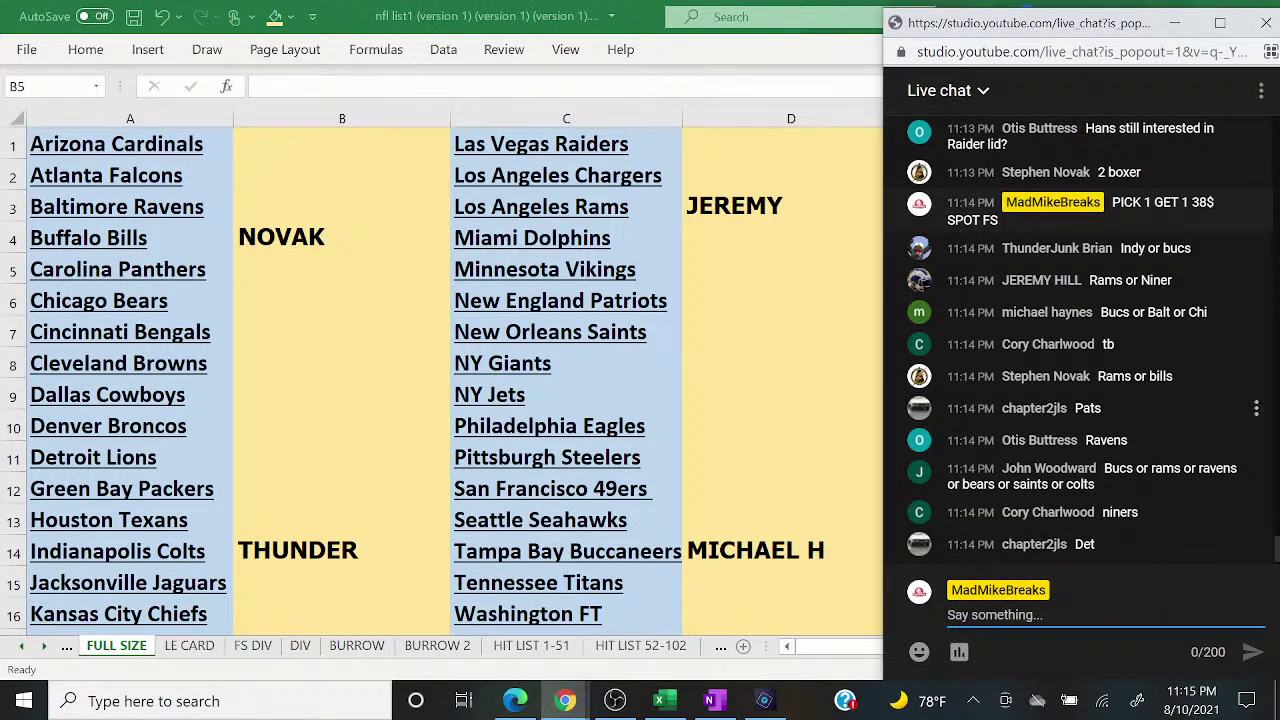
pyautogui.click(829, 337)
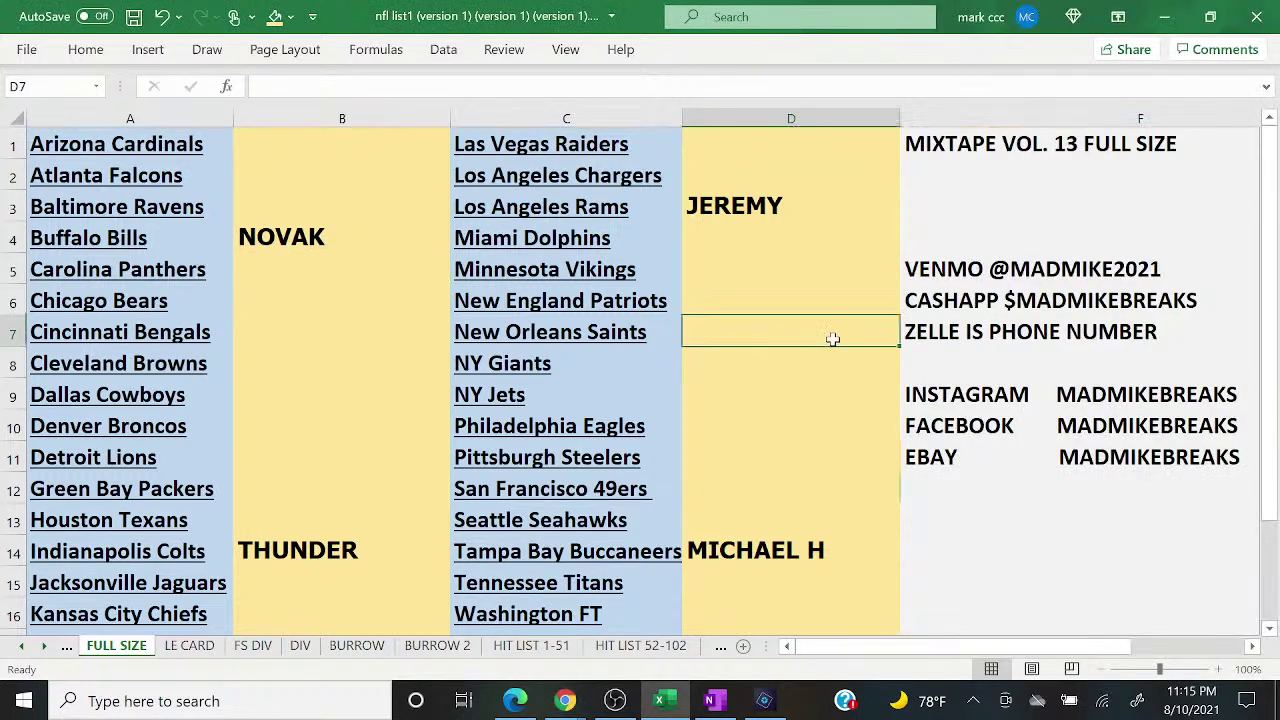
pyautogui.press('Up')
pyautogui.write('CHAPTER')
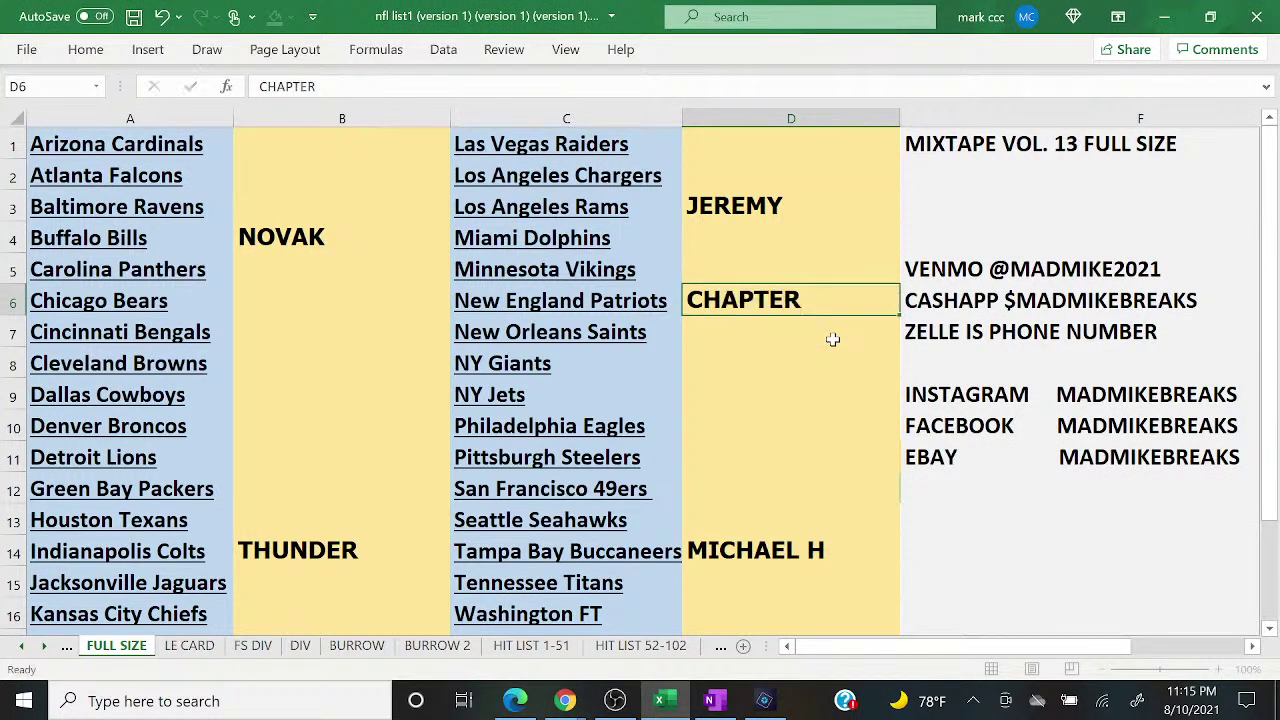
pyautogui.press('Return')
# Step: Enter the buyers for the Baltimore Ravens (B3) and Chicago Bears (B6)
pyautogui.moveTo(565, 701)
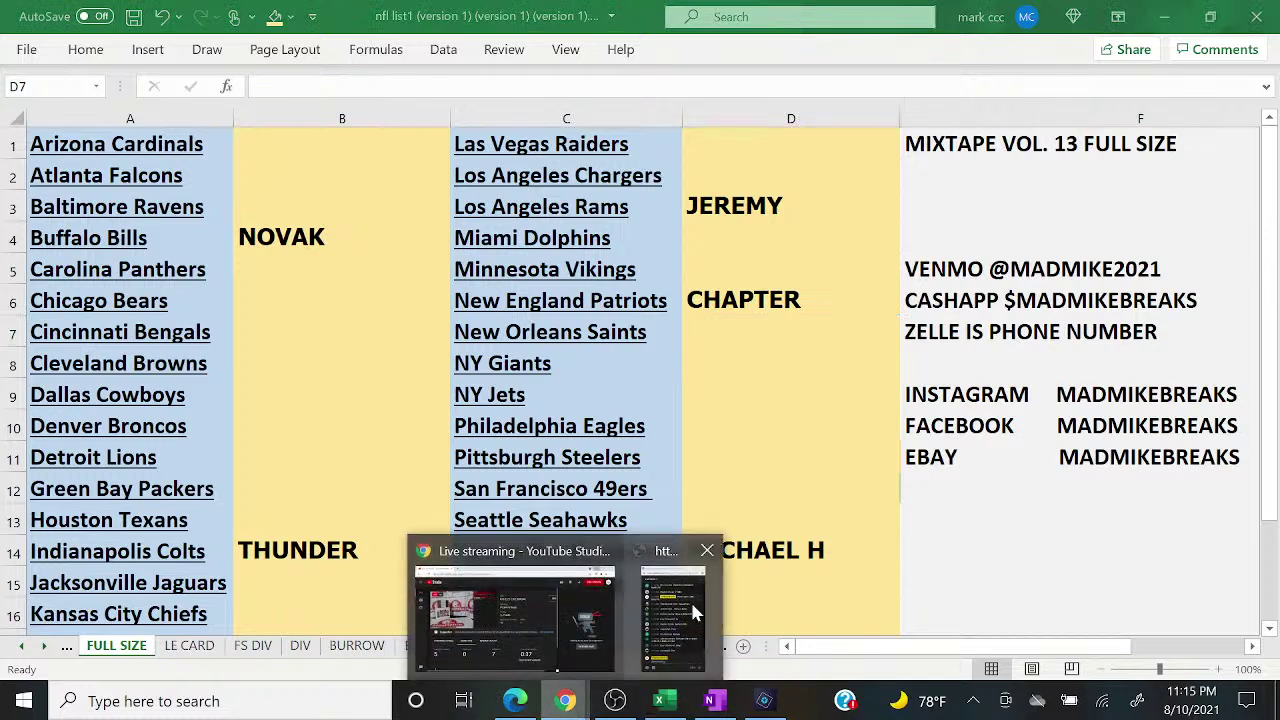
pyautogui.click(692, 604)
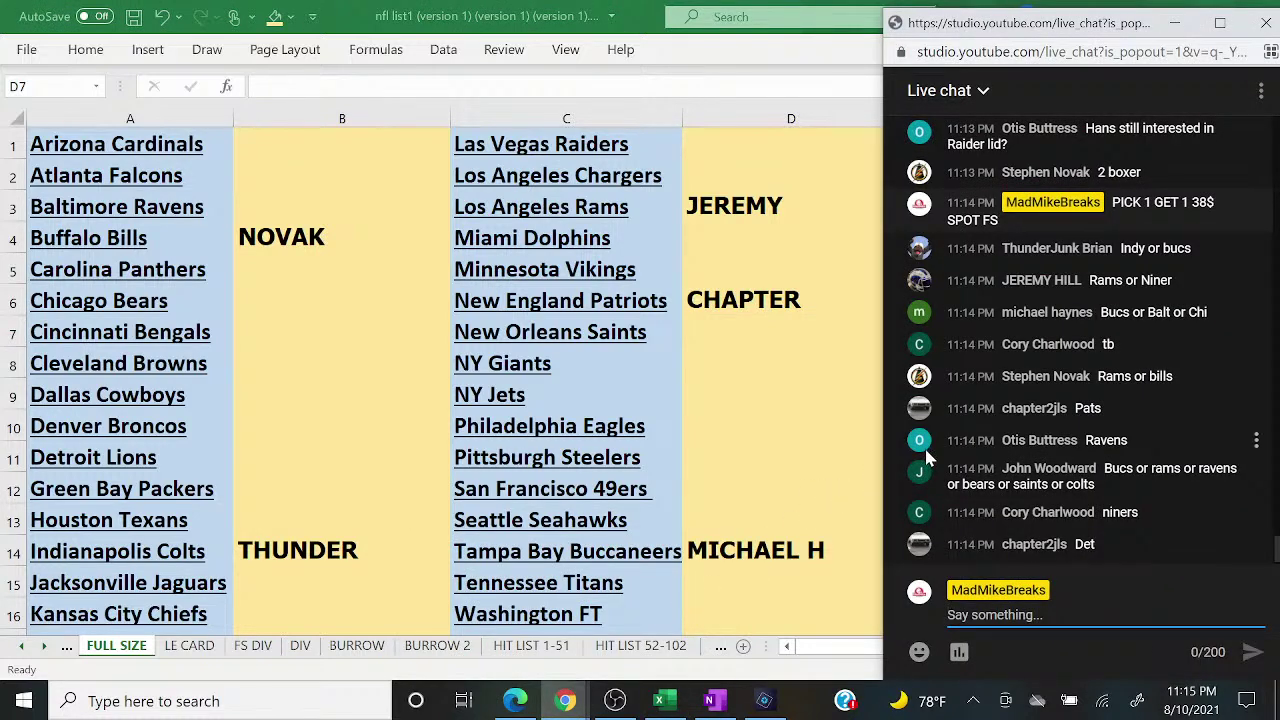
pyautogui.click(300, 211)
pyautogui.write('OTIS')
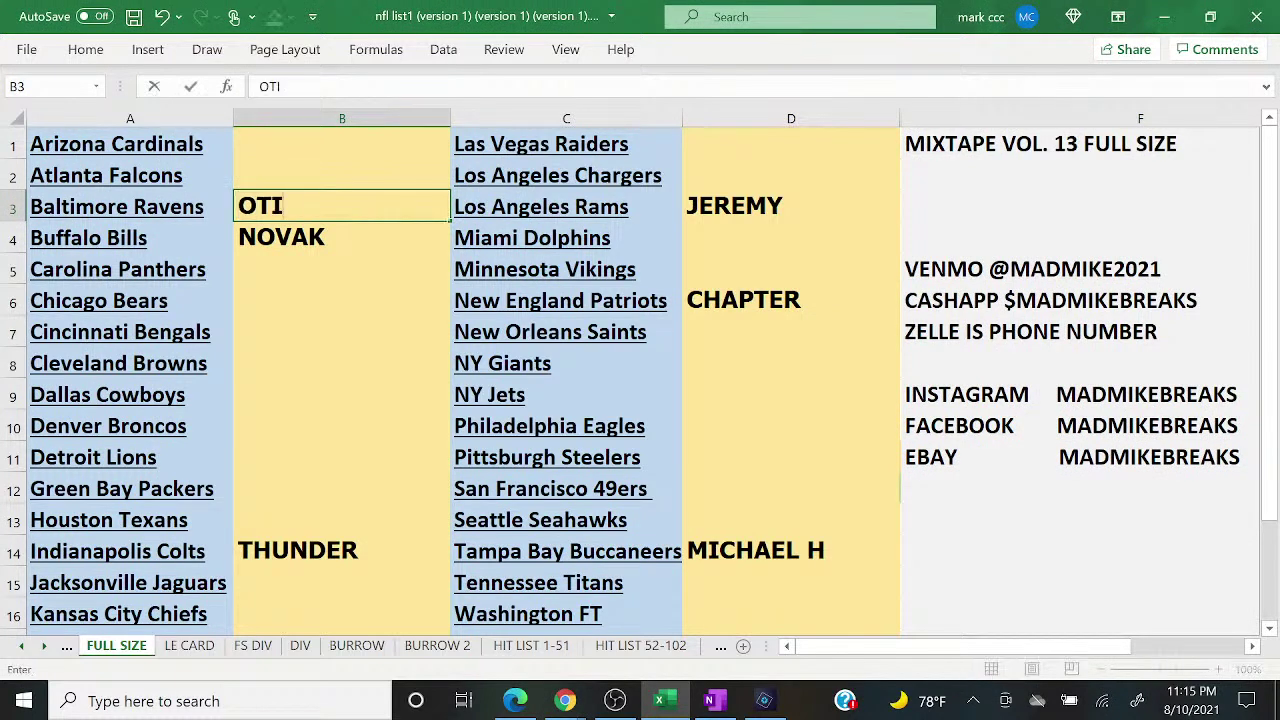
pyautogui.press('Return')
pyautogui.moveTo(565, 700)
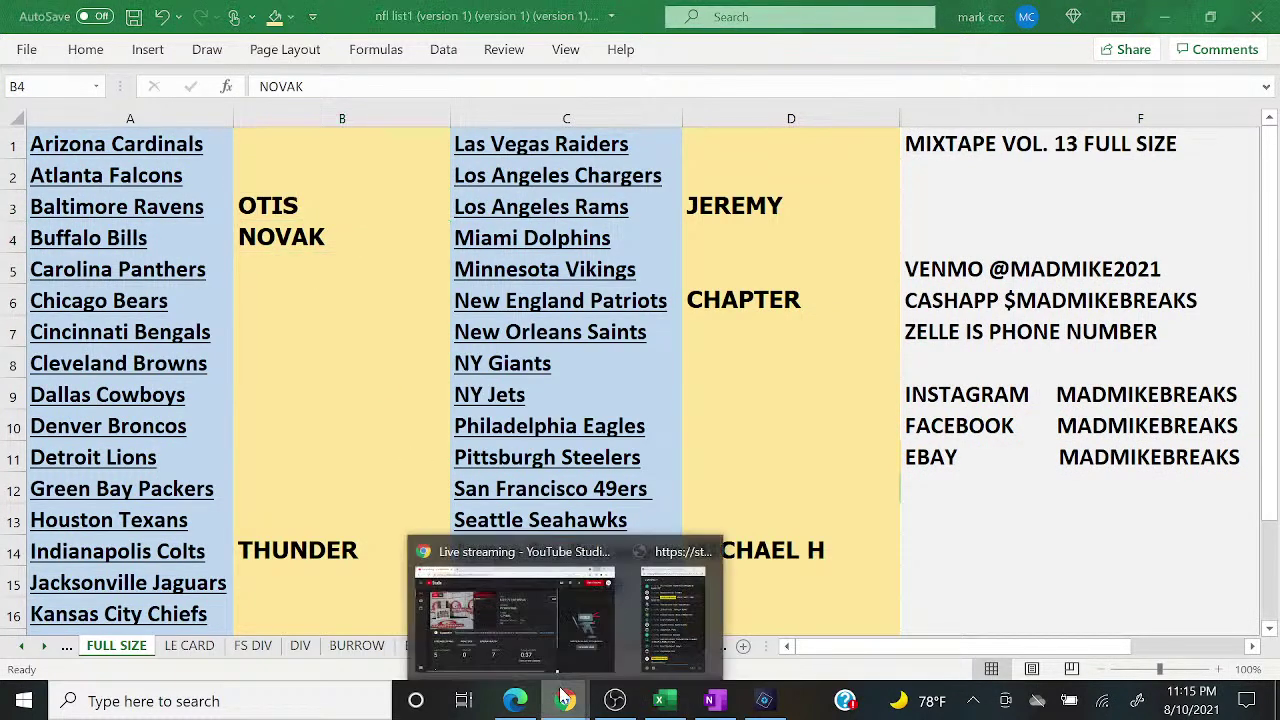
pyautogui.click(673, 630)
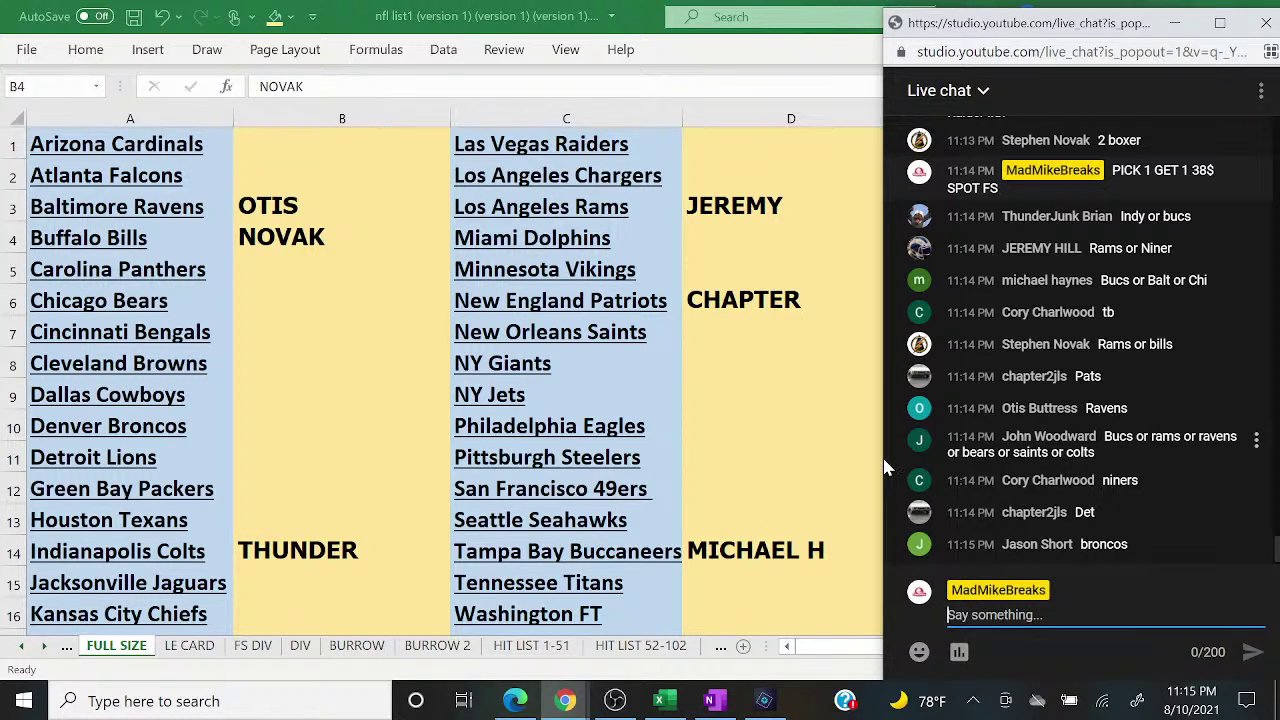
pyautogui.click(343, 300)
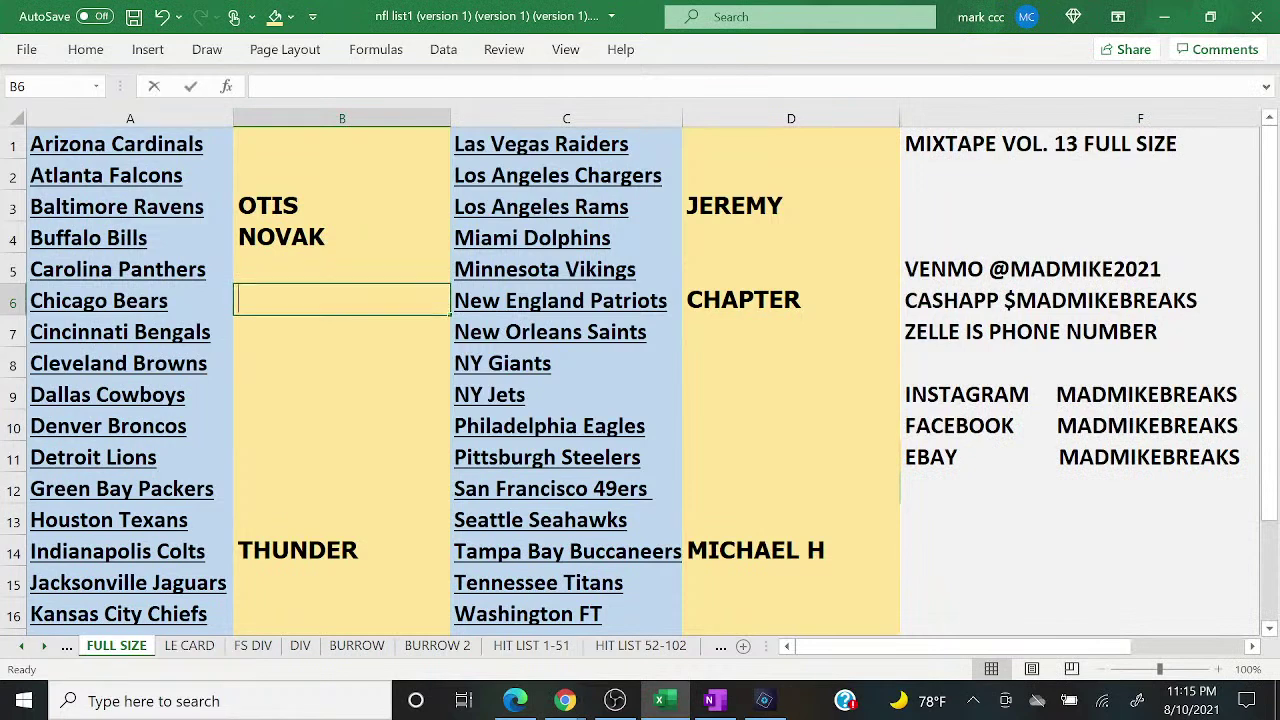
pyautogui.write('JOHN')
# Step: Enter the buyers for the San Francisco 49ers (D12) and Detroit Lions
pyautogui.moveTo(566, 700)
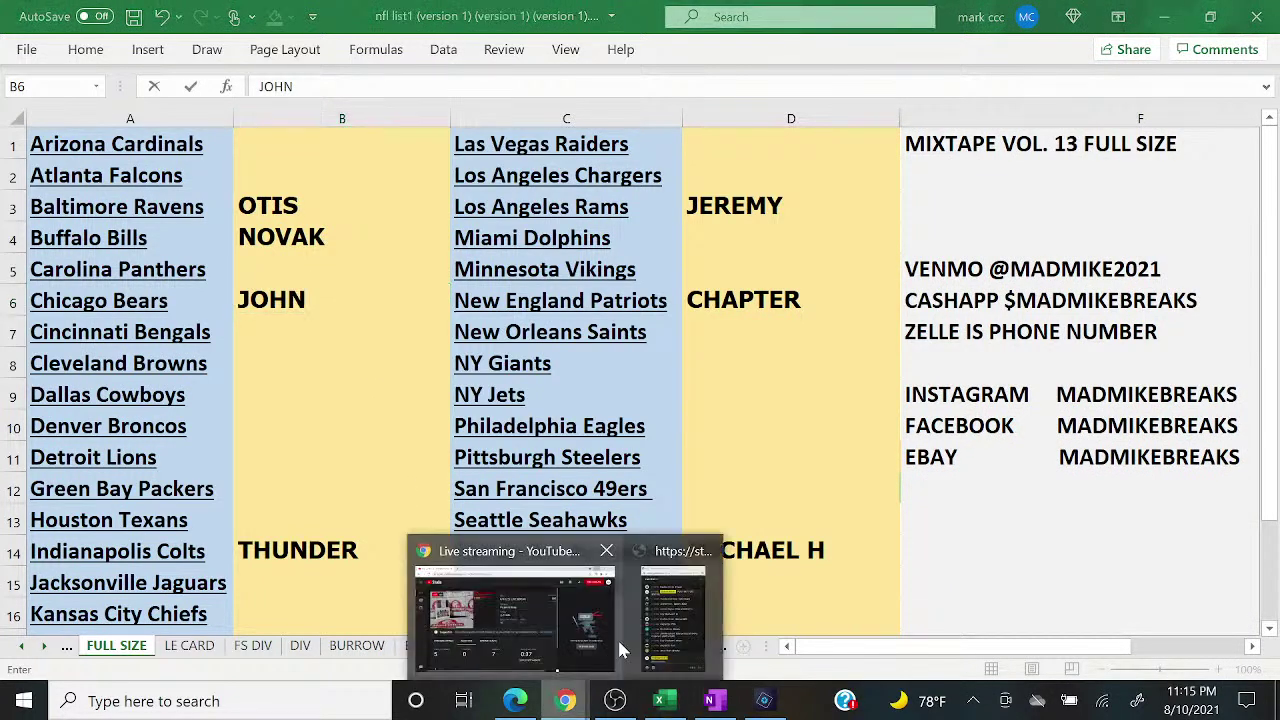
pyautogui.click(662, 640)
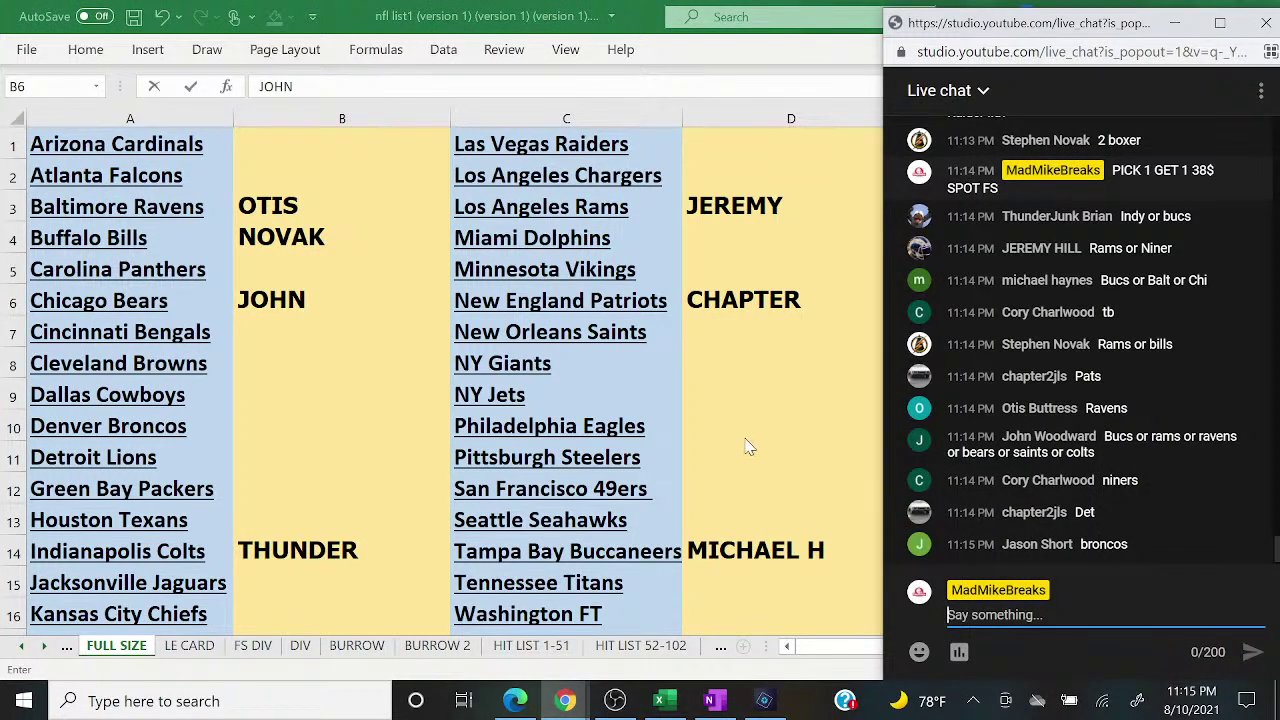
pyautogui.click(744, 437)
pyautogui.press('Down')
pyautogui.press('Down')
pyautogui.write('CORY')
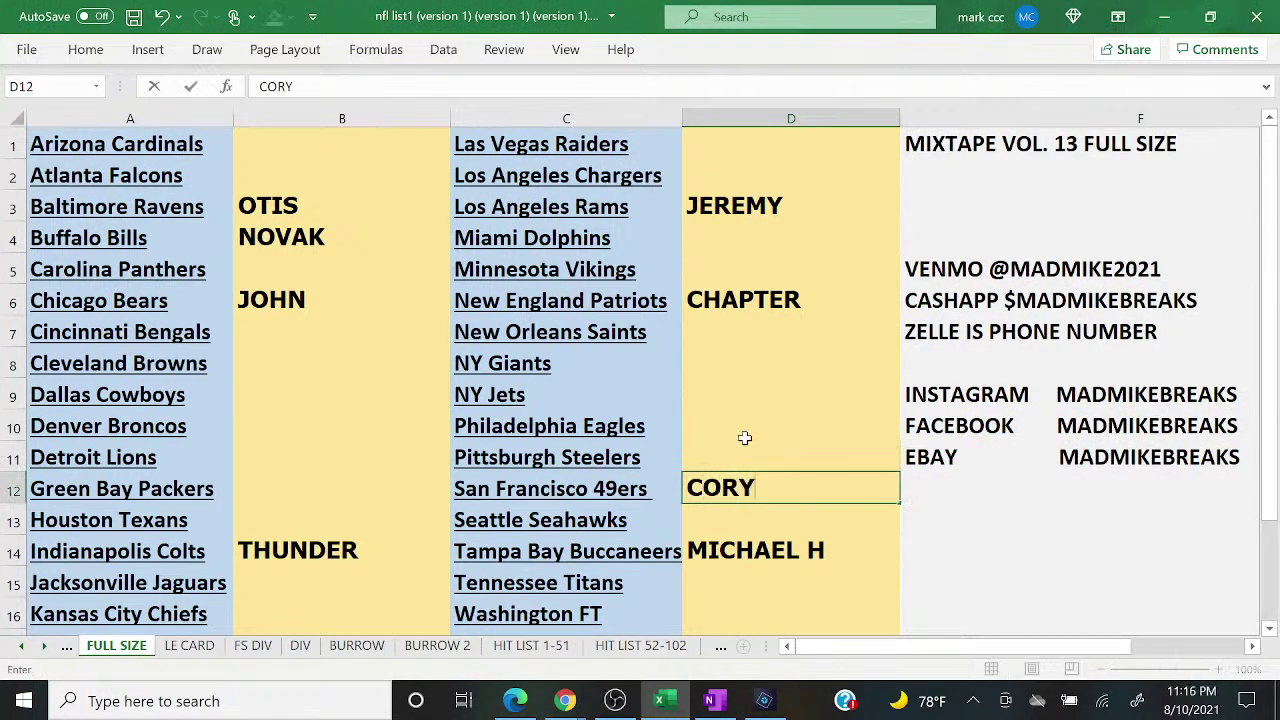
pyautogui.moveTo(566, 700)
pyautogui.click(693, 615)
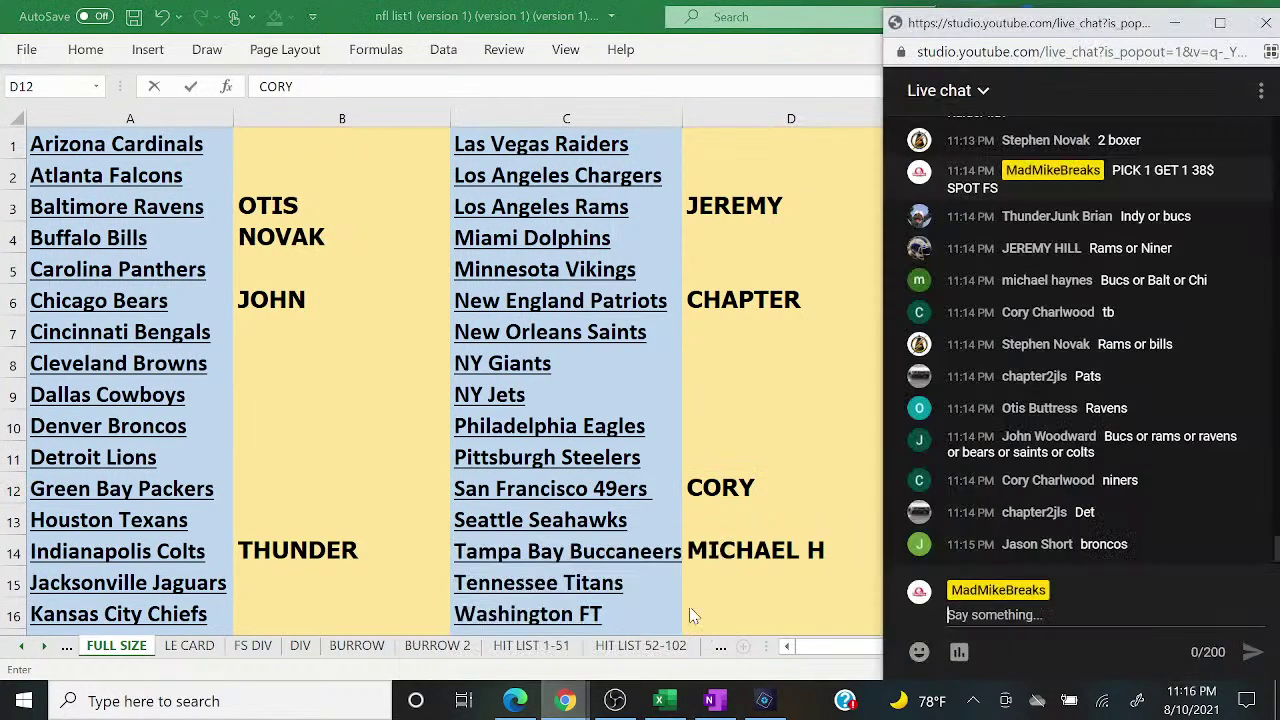
pyautogui.click(307, 444)
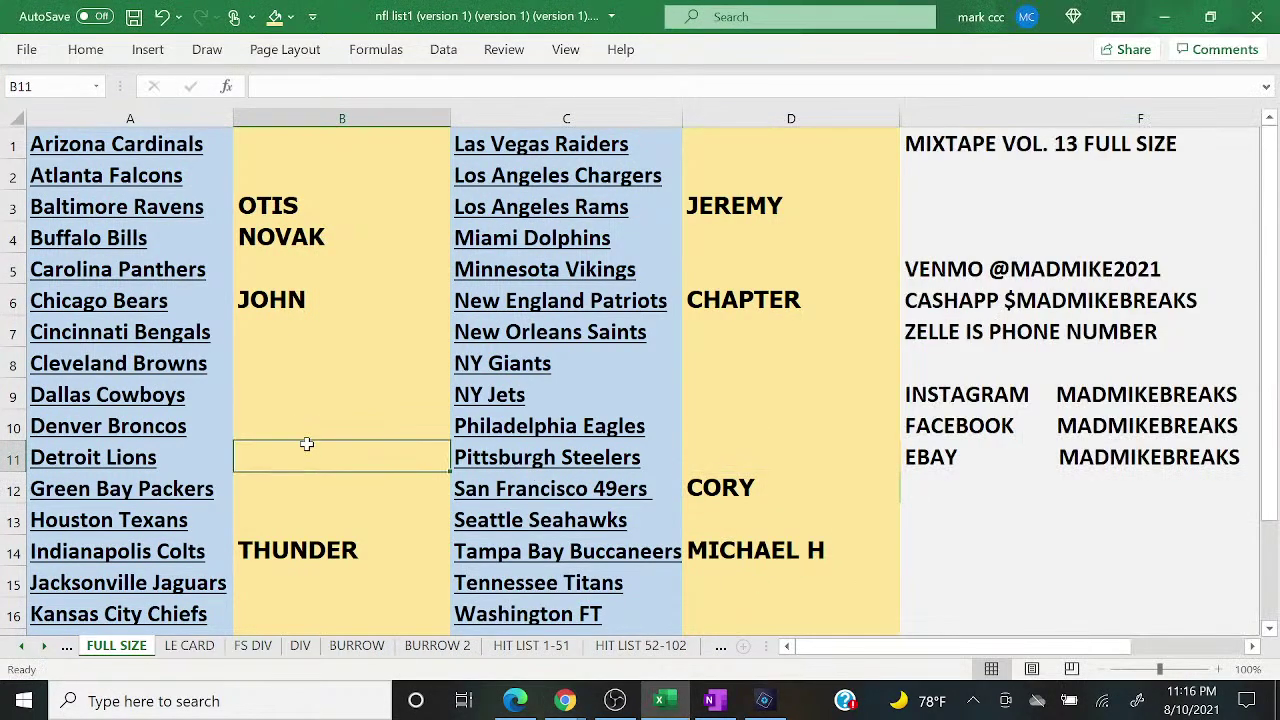
pyautogui.write('CHAPTER')
pyautogui.press('Return')
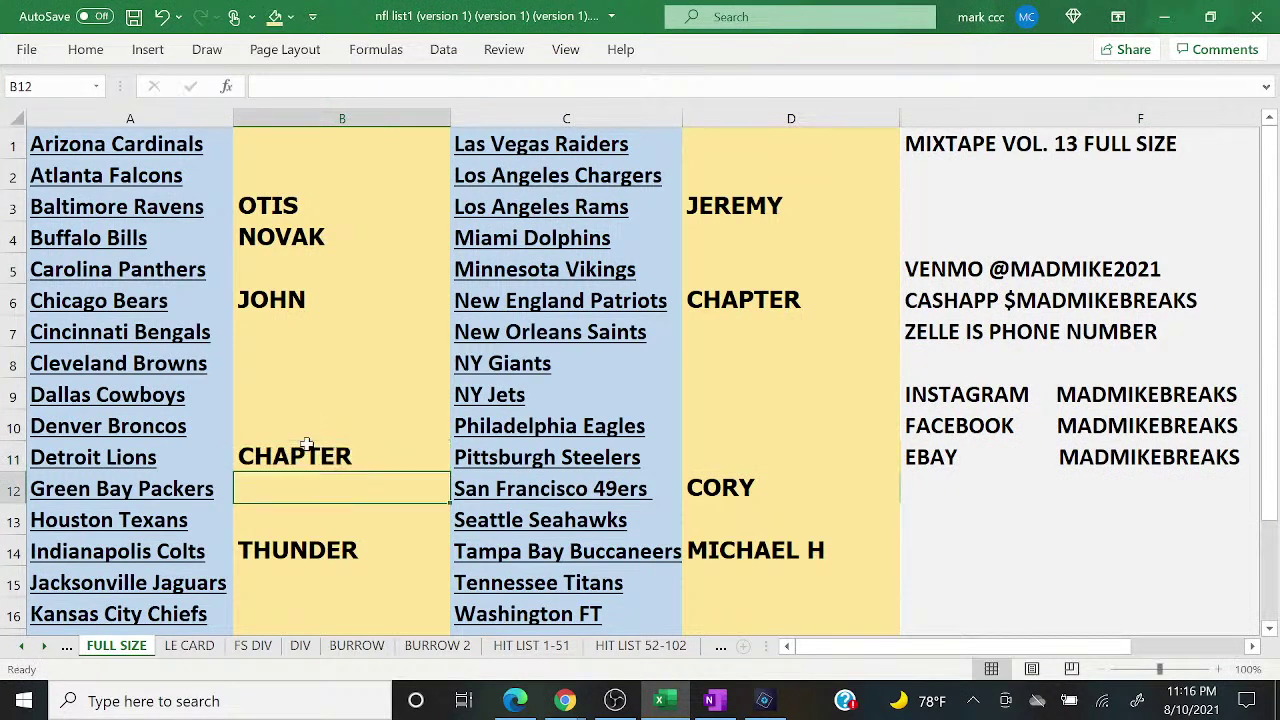
# Step: Enter the Denver Broncos buyer's name after checking the chat requests
pyautogui.moveTo(566, 700)
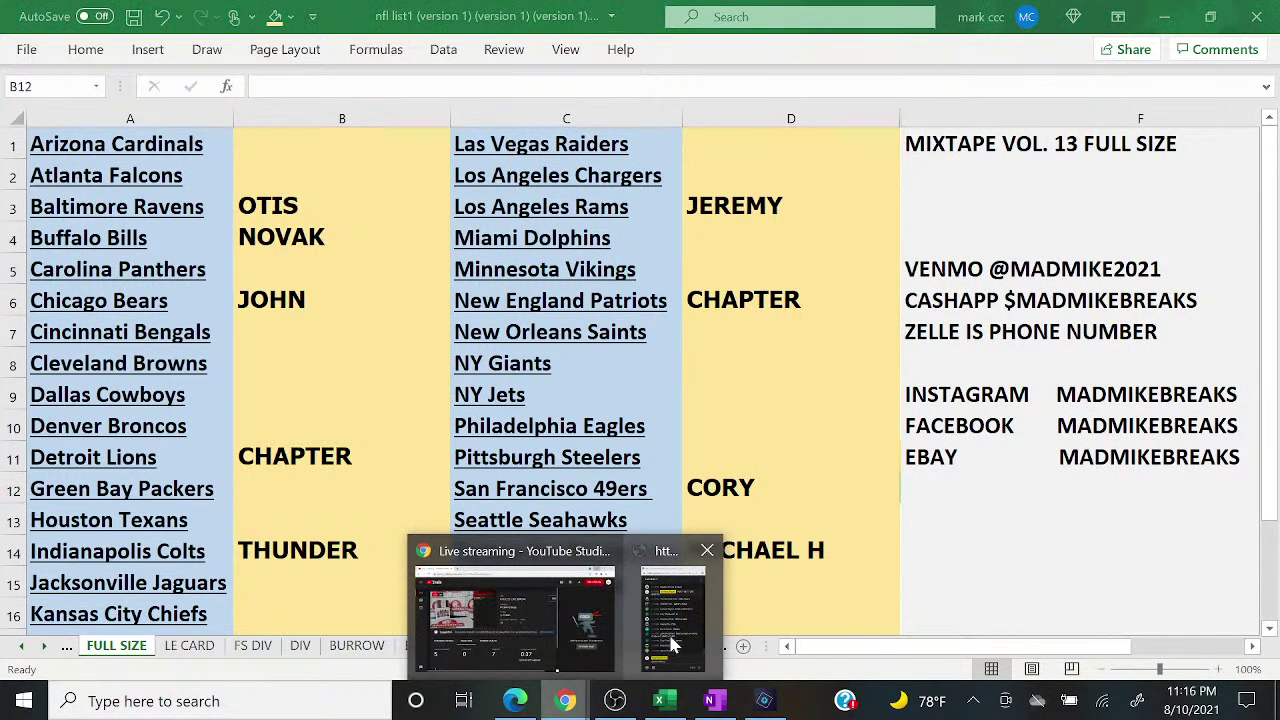
pyautogui.click(672, 620)
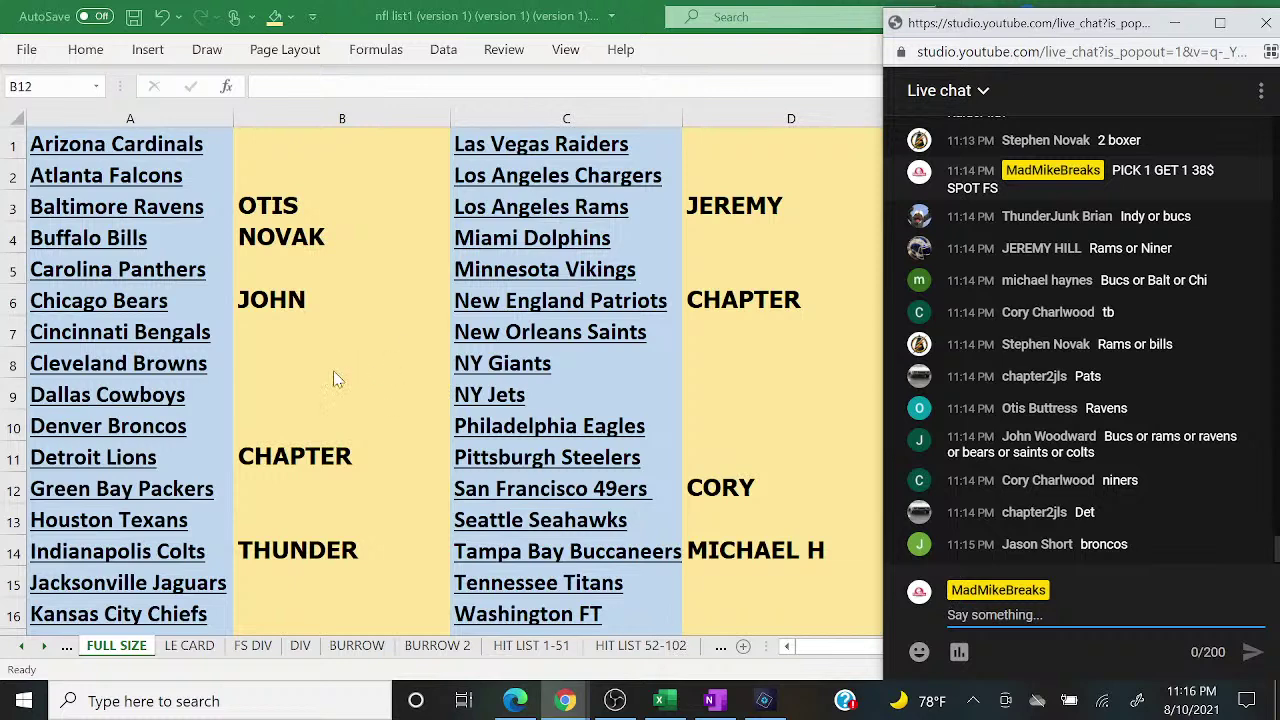
pyautogui.click(333, 370)
pyautogui.press('Down')
pyautogui.press('Down')
pyautogui.write('JASON S')
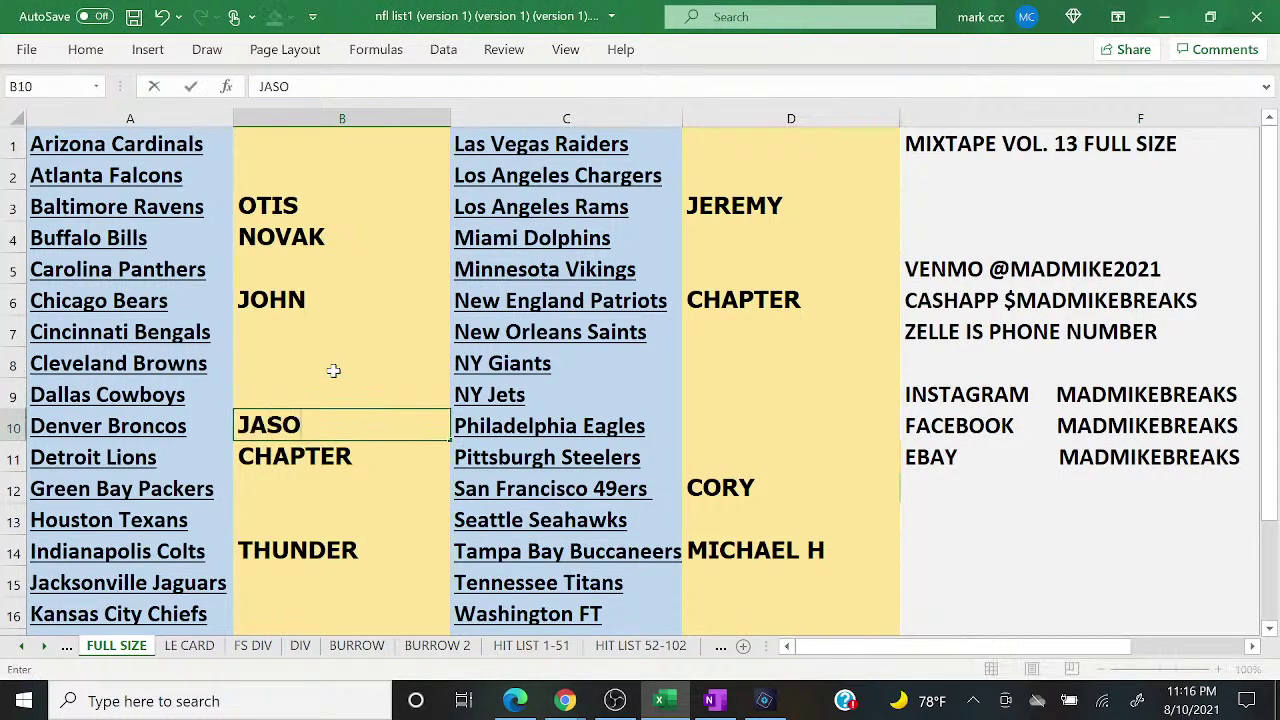
pyautogui.press('Return')
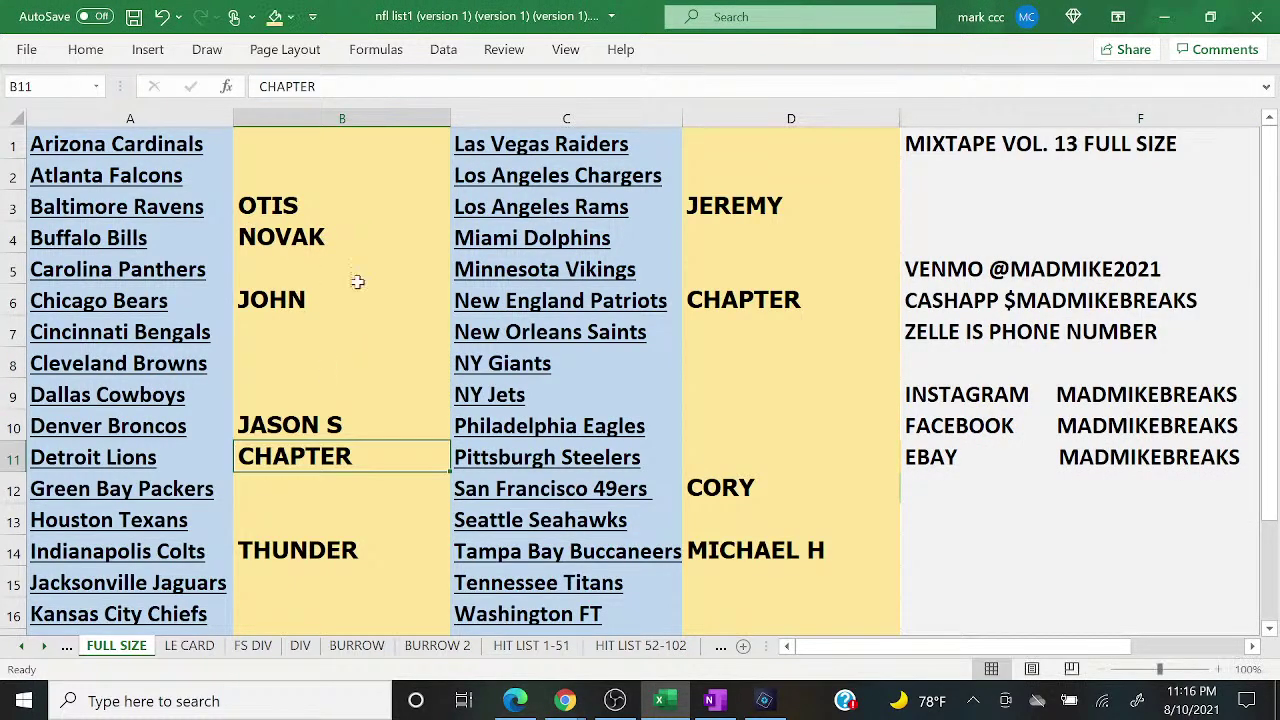
pyautogui.moveTo(565, 702)
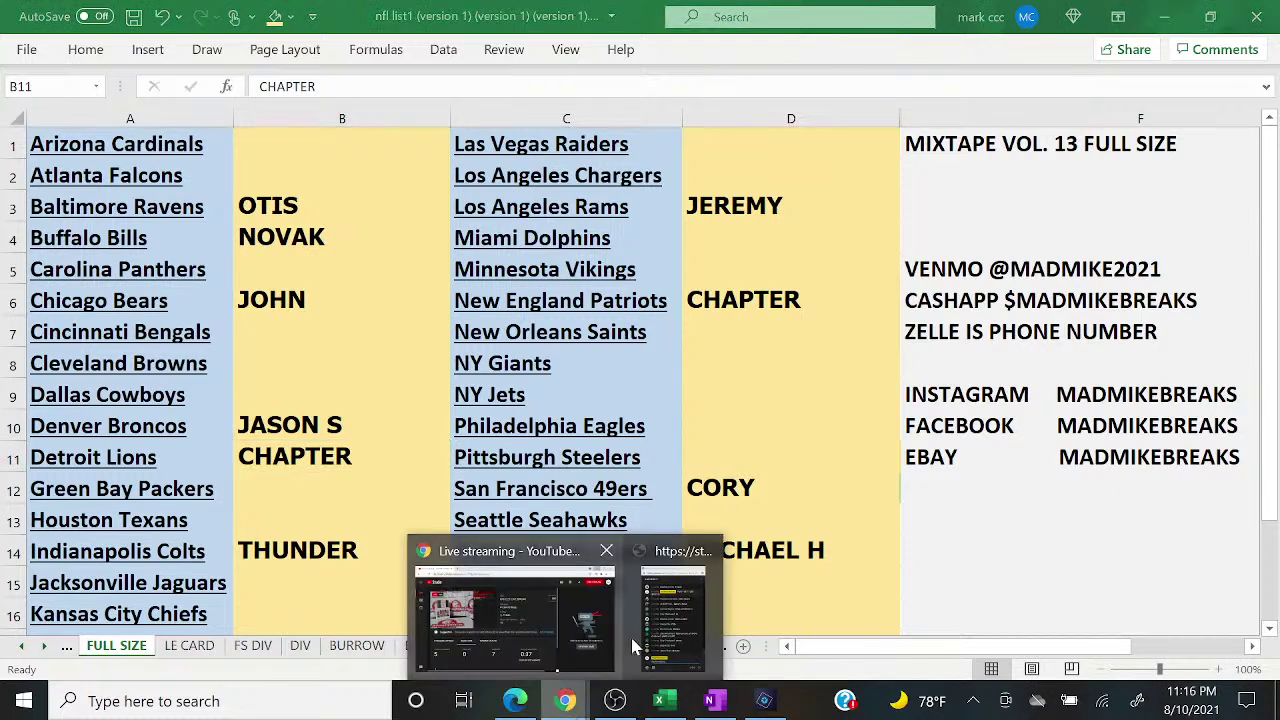
pyautogui.click(680, 615)
# Step: Send '6 TO CLOSE' as a message in the live chat
pyautogui.write('6 TO CLOSE')
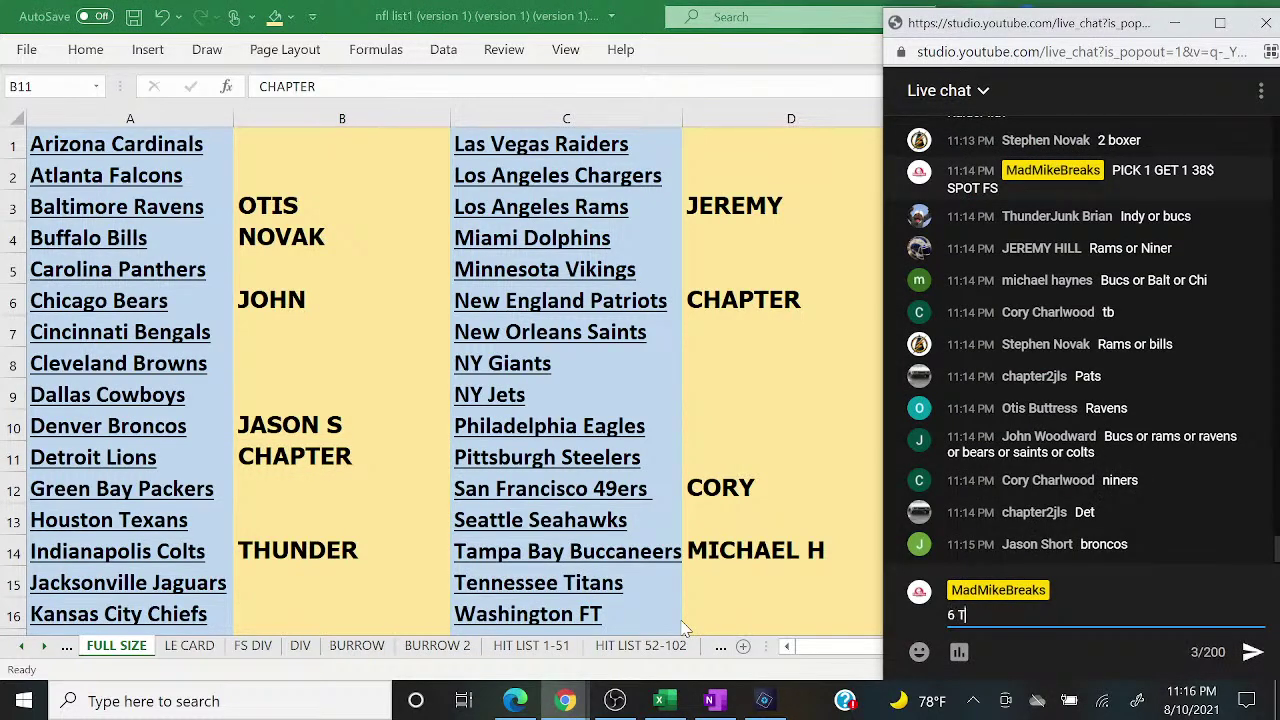
pyautogui.press('Return')
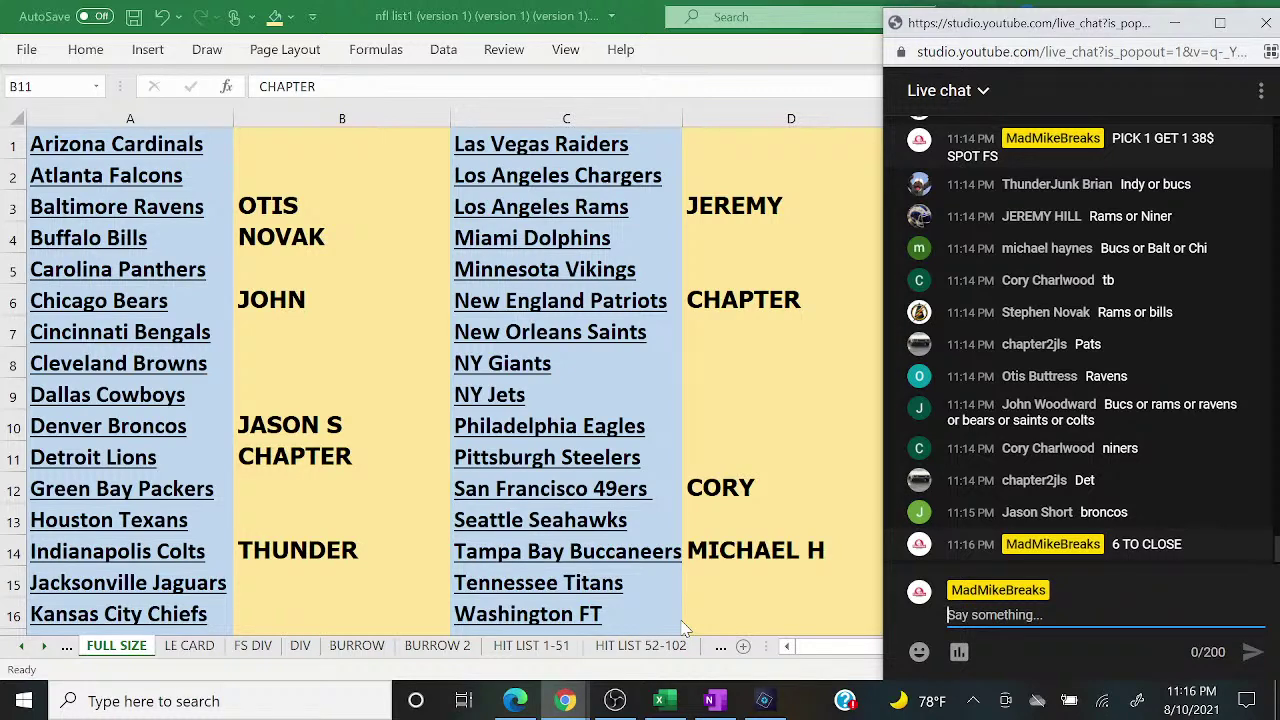
# Step: Shade the Baltimore Ravens buyer cell B3 light green to mark it paid
pyautogui.click(370, 200)
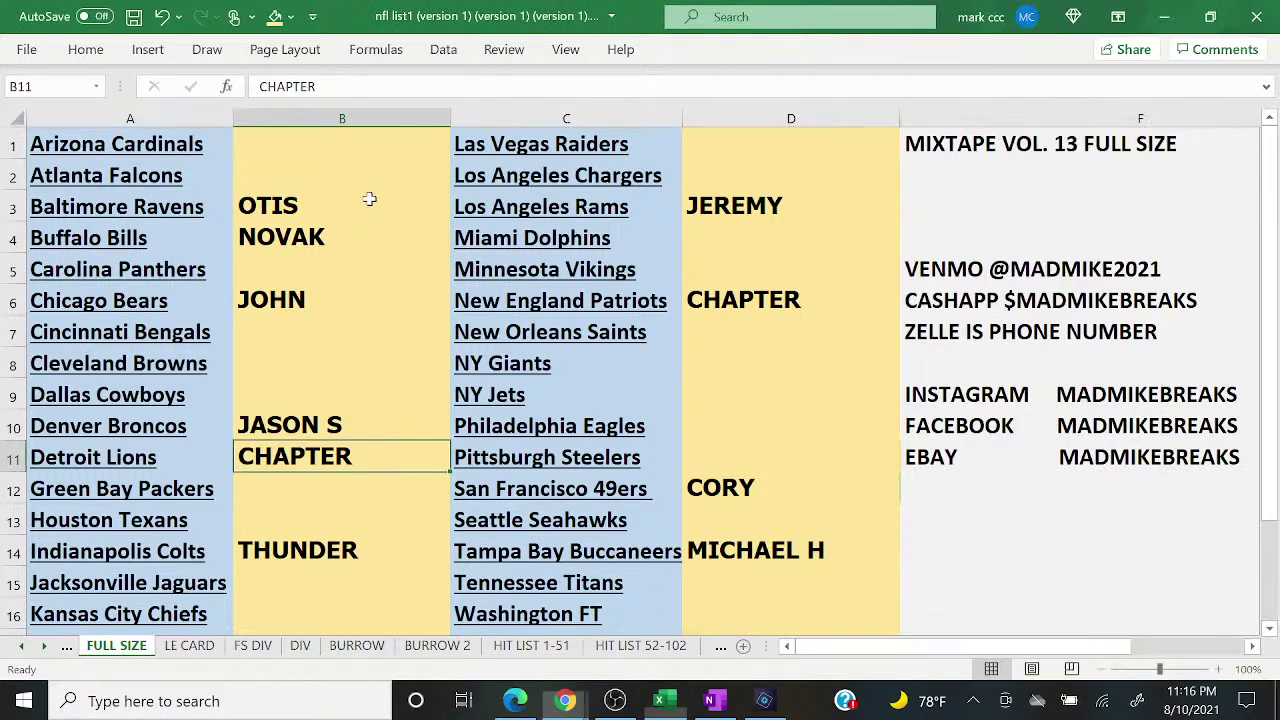
pyautogui.click(291, 17)
pyautogui.click(421, 114)
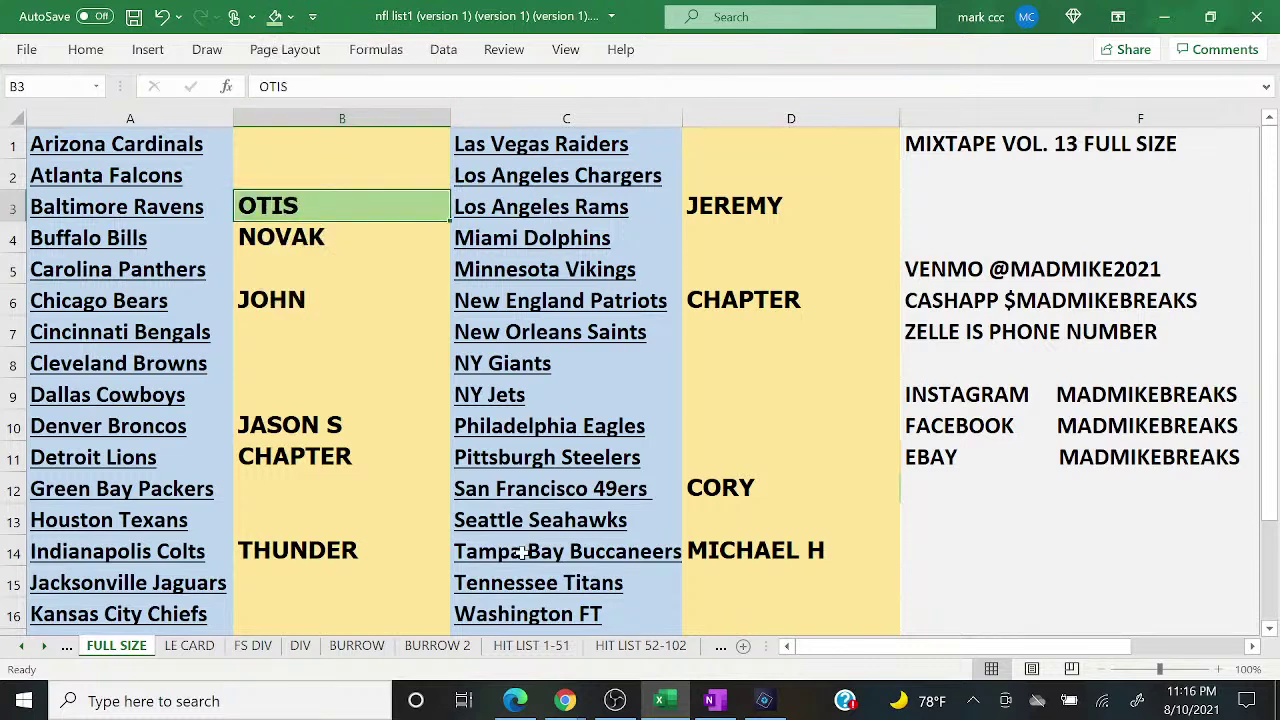
# Step: Type the Philadelphia Eagles buyer's name into D10
pyautogui.click(643, 562)
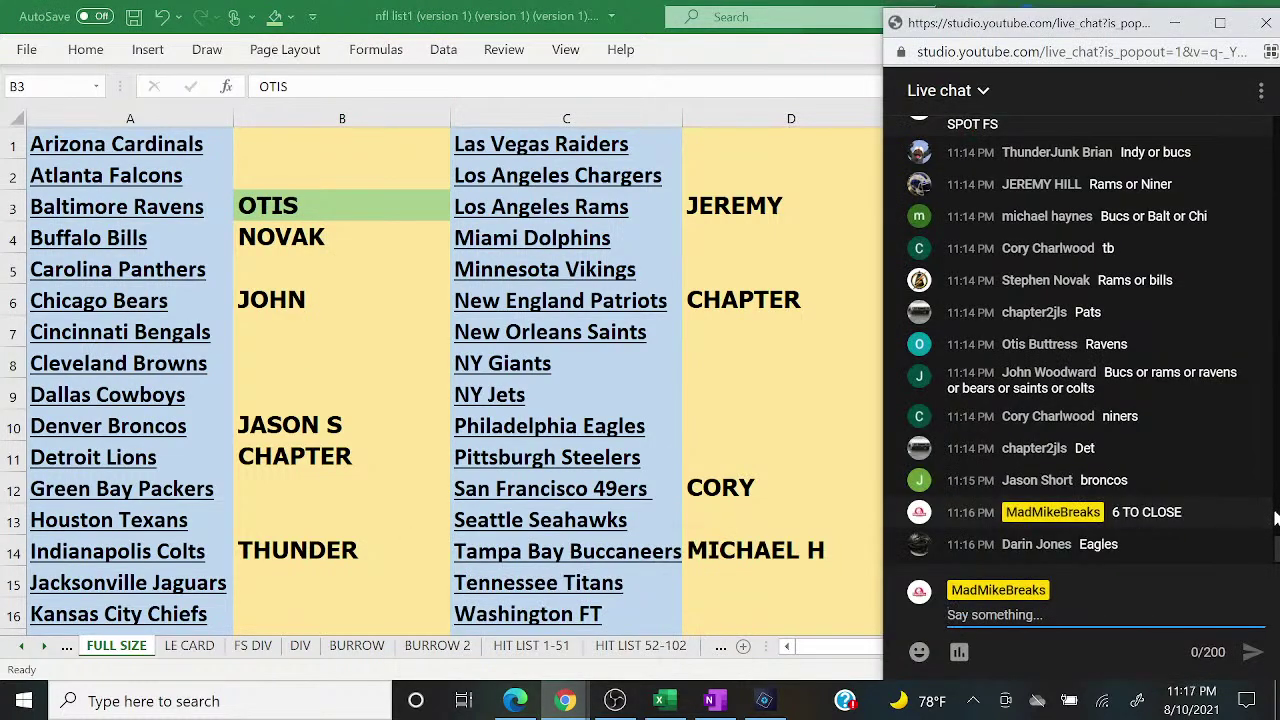
pyautogui.click(717, 429)
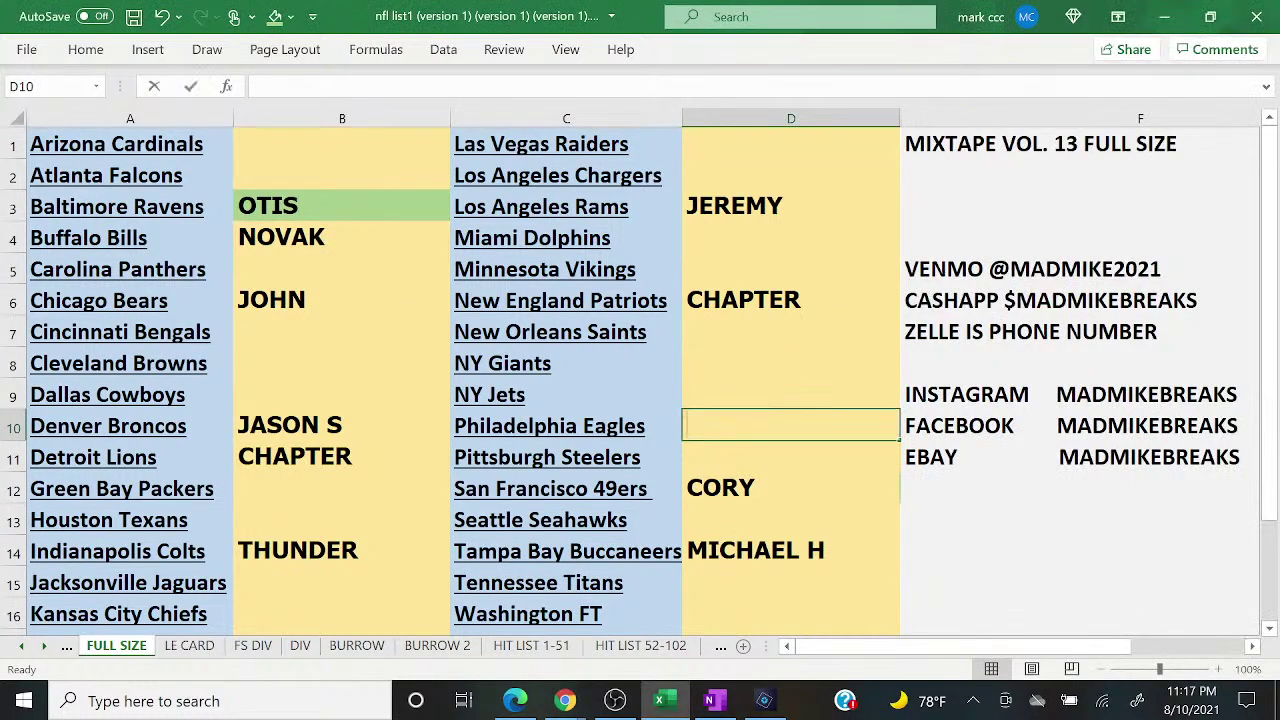
pyautogui.write('DARIN')
pyautogui.moveTo(565, 700)
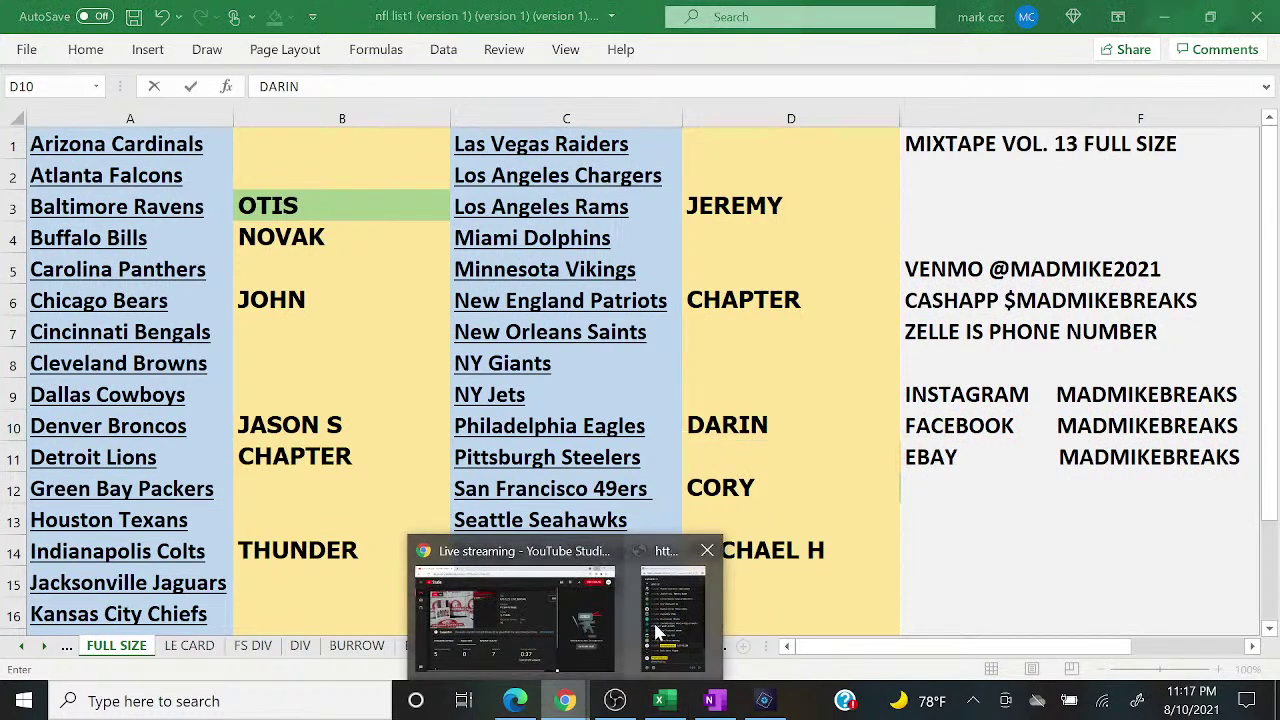
pyautogui.click(657, 632)
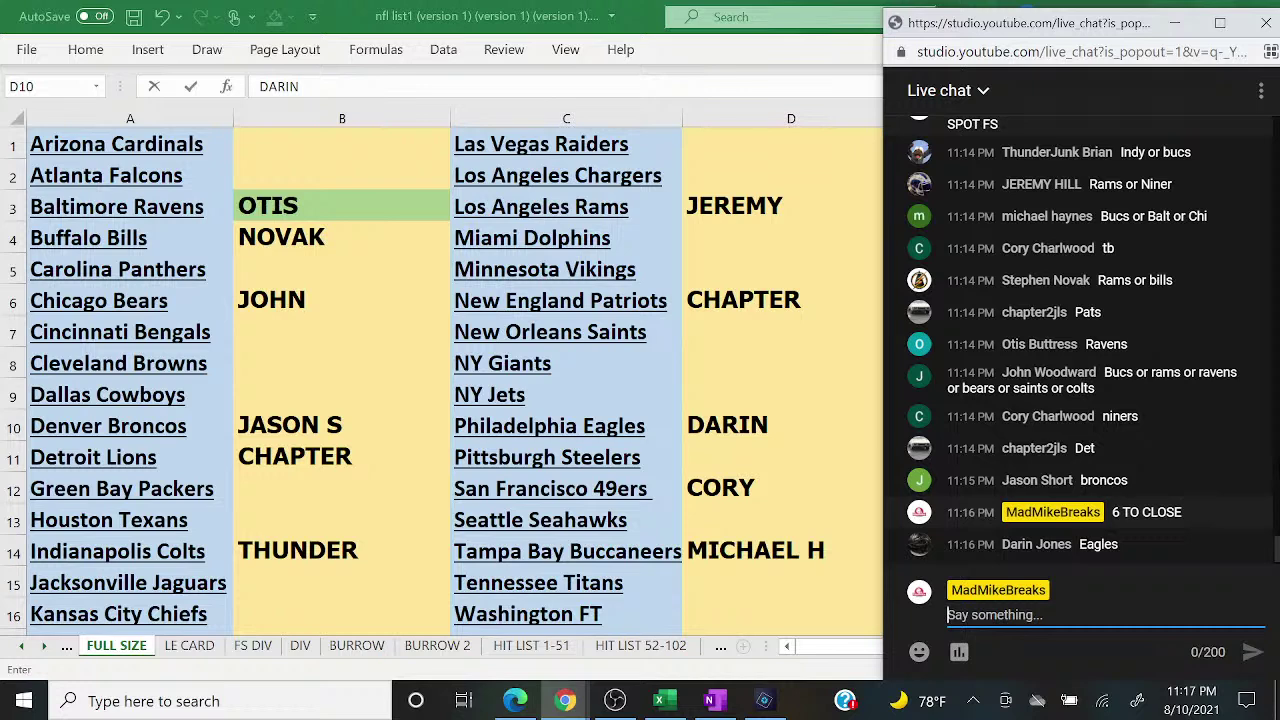
# Step: Send '5 TO CLOSE' and then 'PICK 1 GET 1 38$ SPOT' in the live chat
pyautogui.write('5 TO CLOSE')
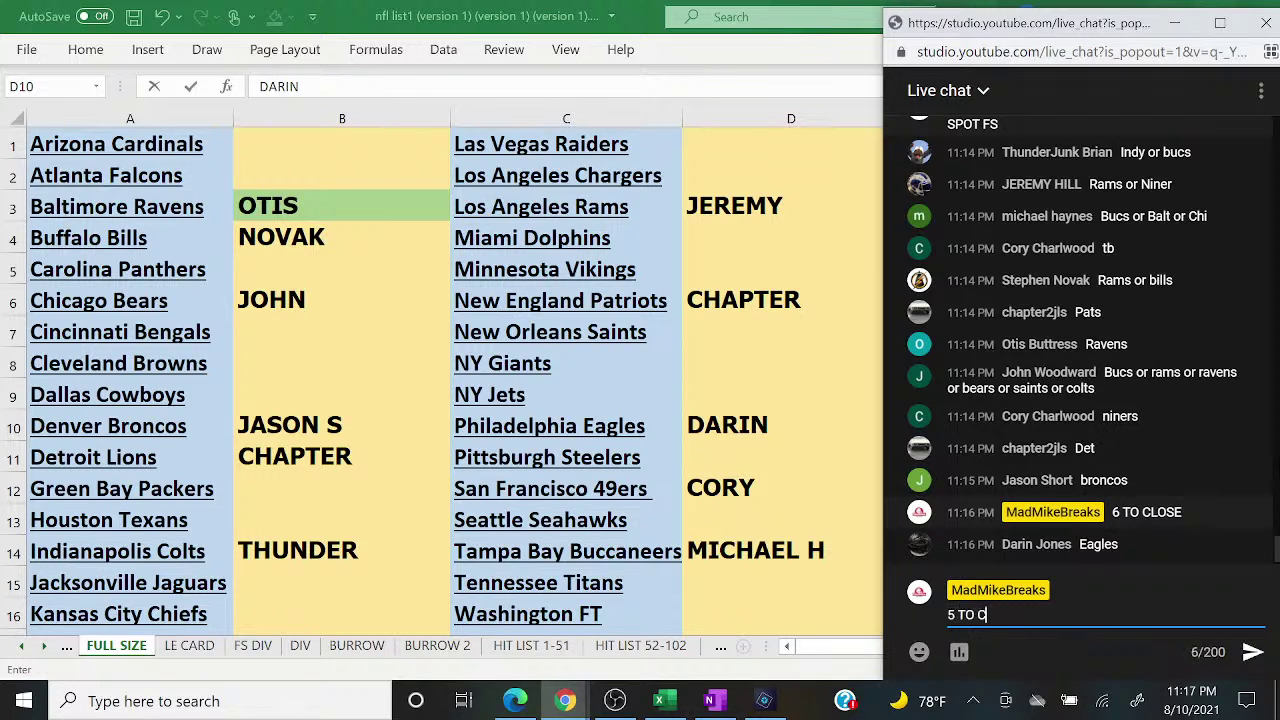
pyautogui.press('Return')
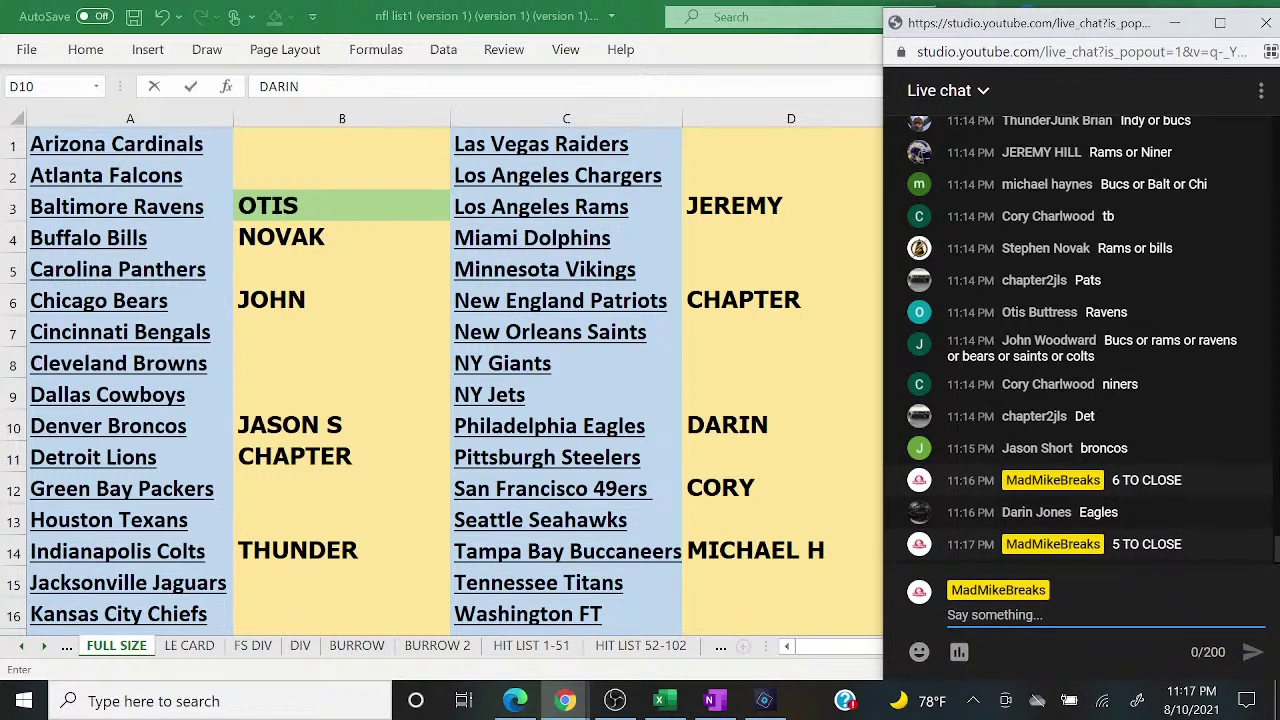
pyautogui.write('PICK')
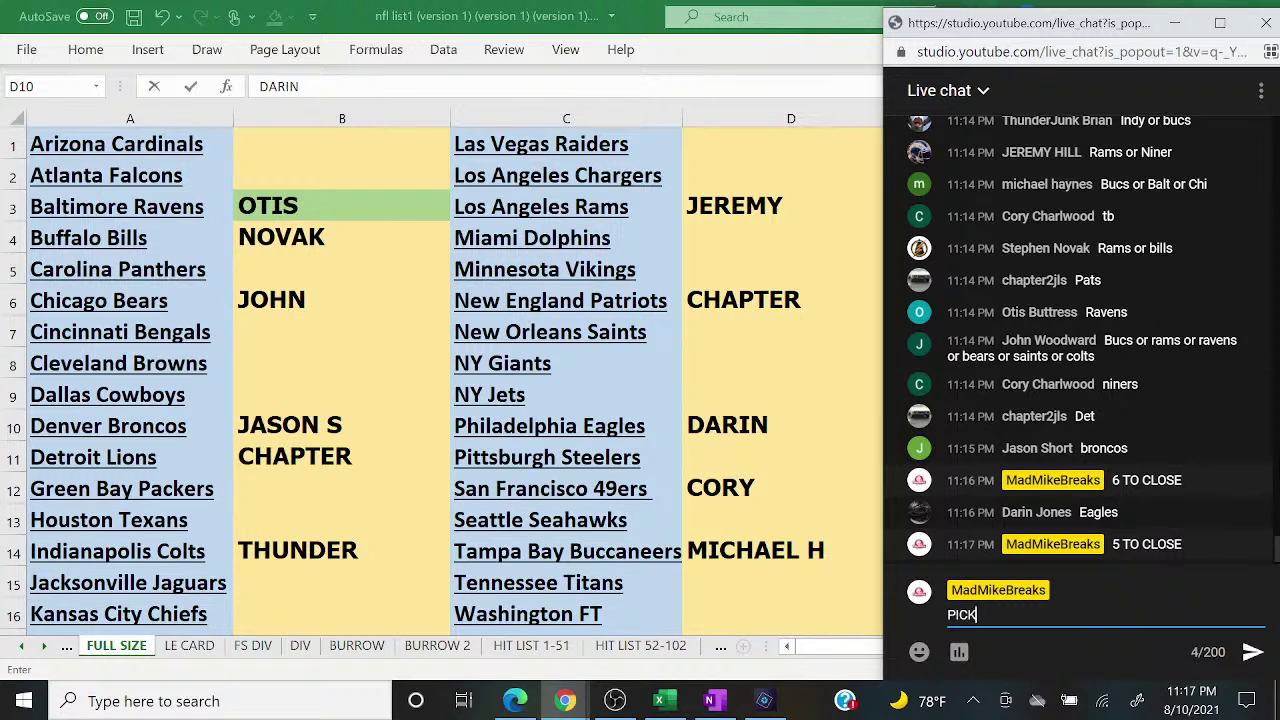
pyautogui.write(' 1 GET 1 38$ SPOT')
pyautogui.press('Return')
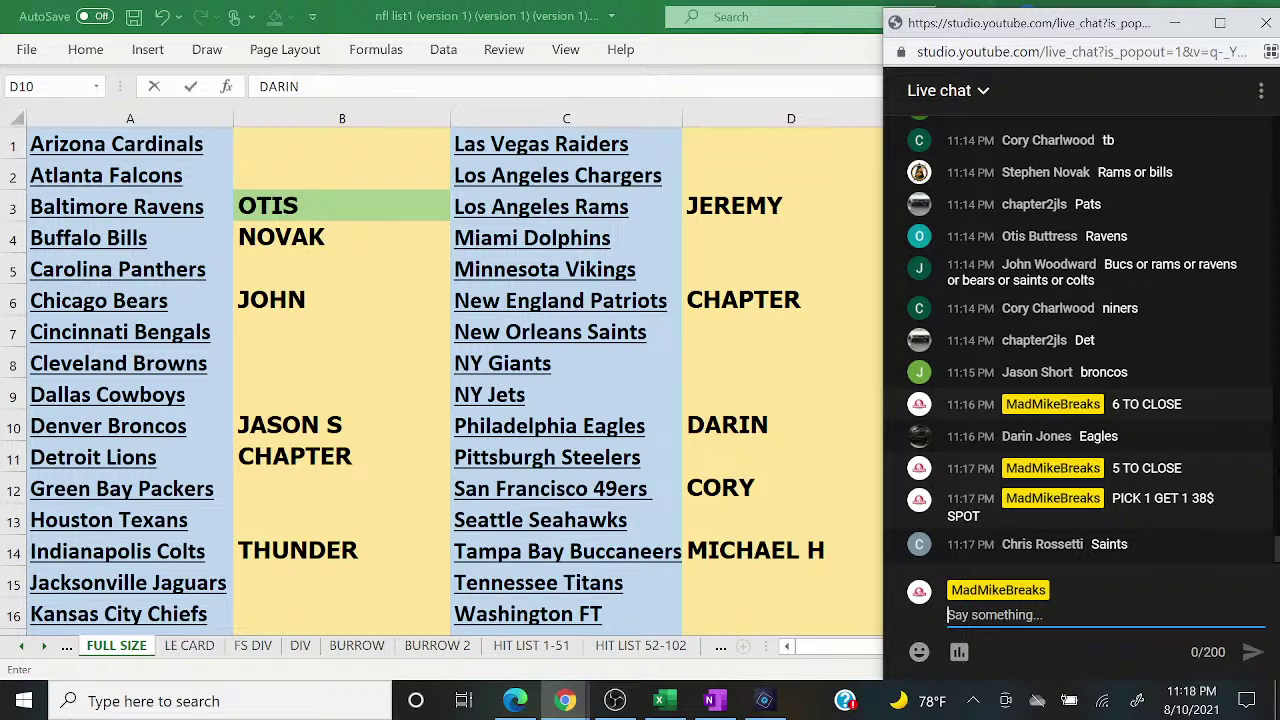
# Step: Enter the New Orleans Saints buyer in D7 and shade the Buffalo Bills buyer cell green
pyautogui.click(780, 340)
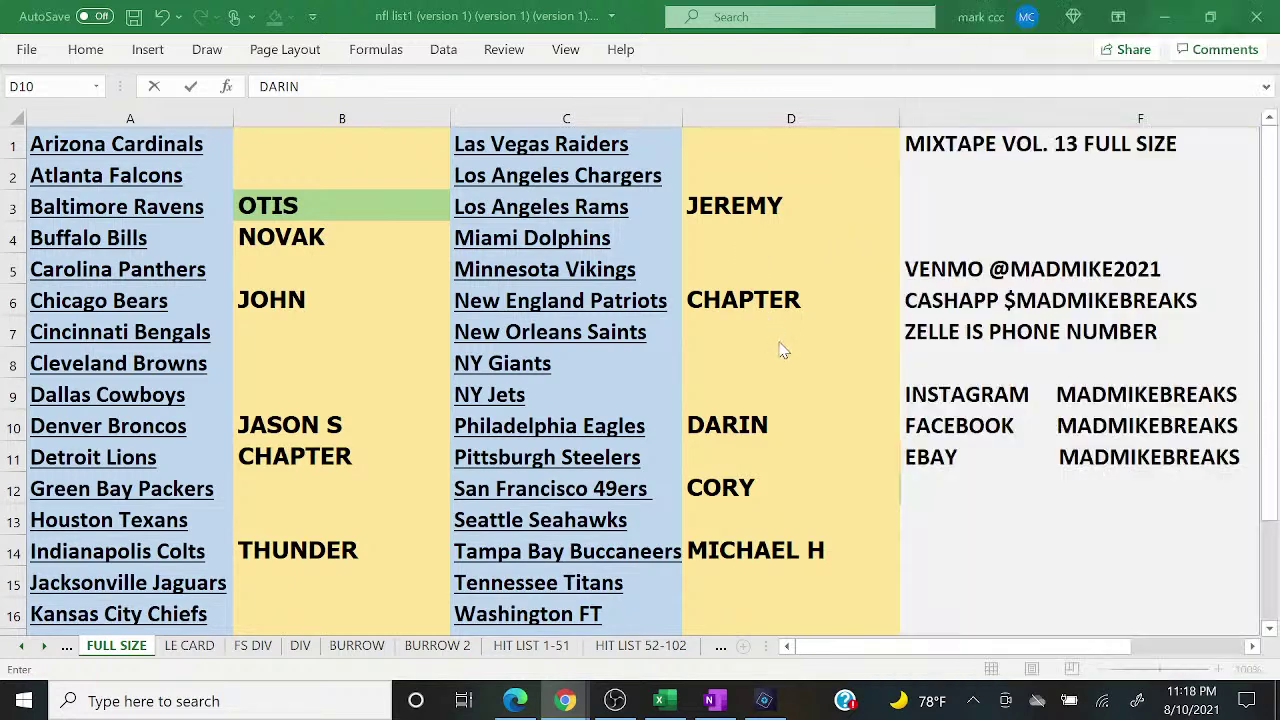
pyautogui.click(780, 340)
pyautogui.write('ROSSETTI')
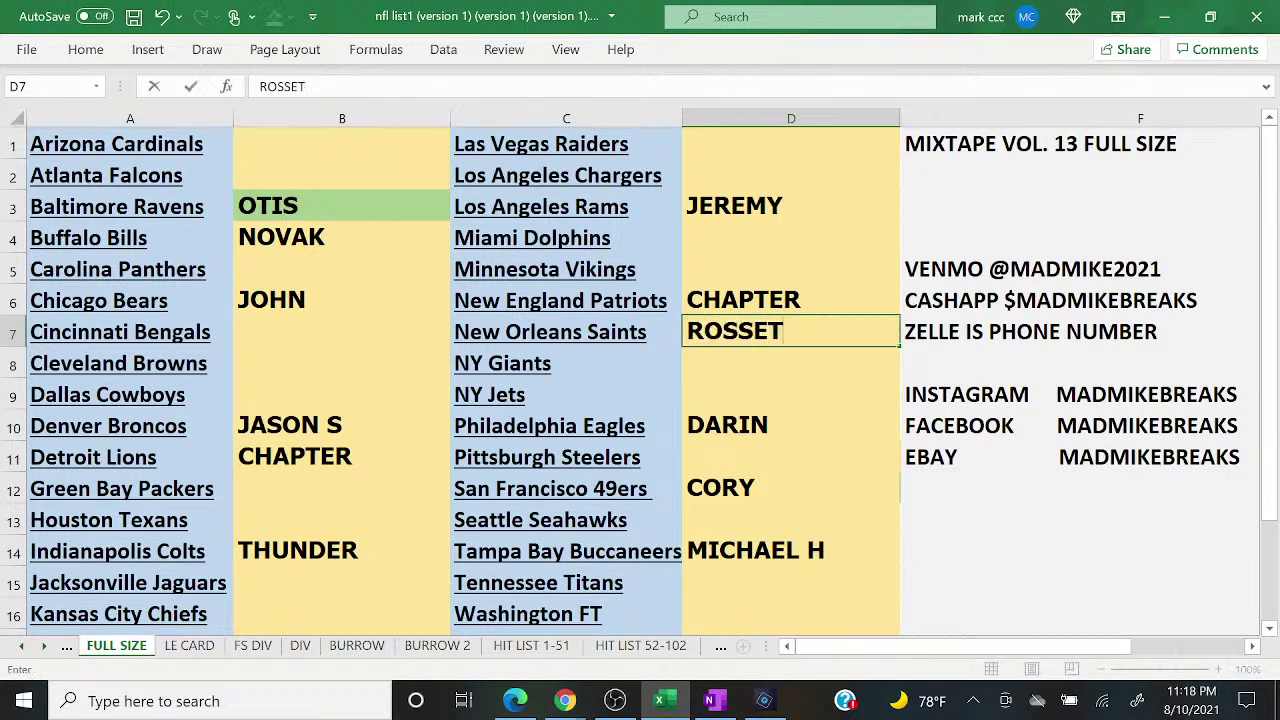
pyautogui.press('Return')
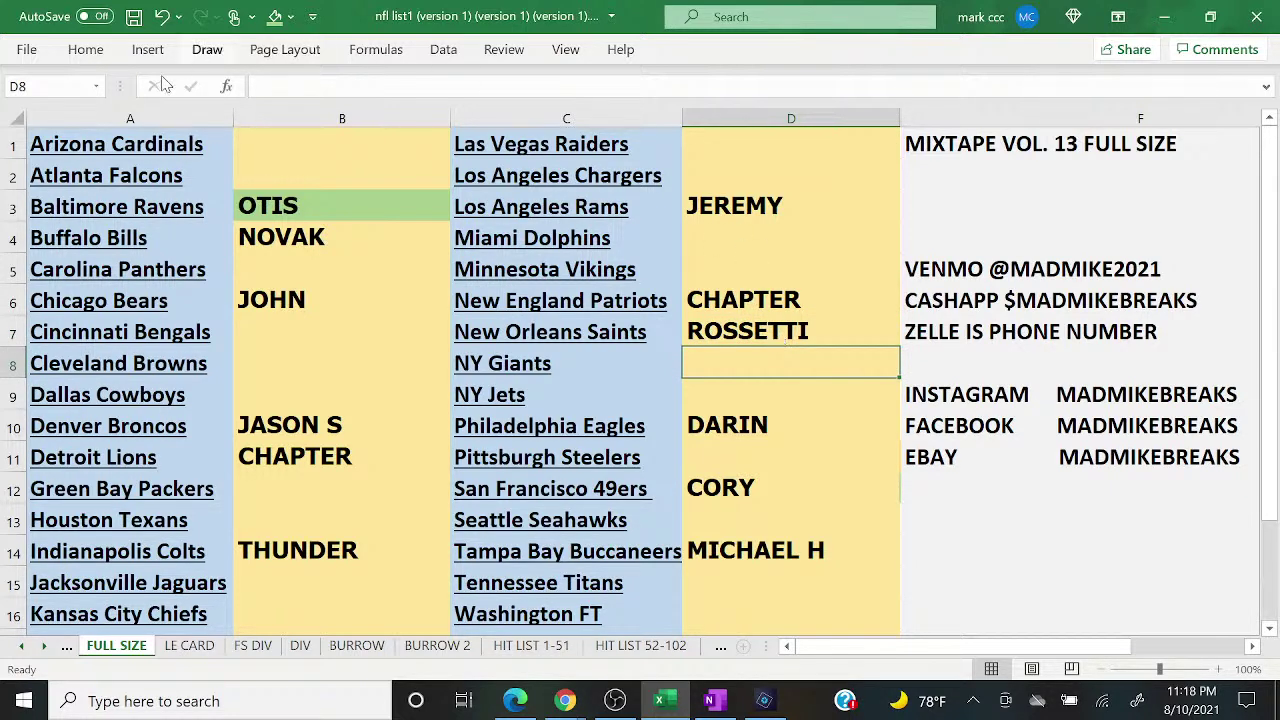
pyautogui.click(313, 224)
pyautogui.click(275, 17)
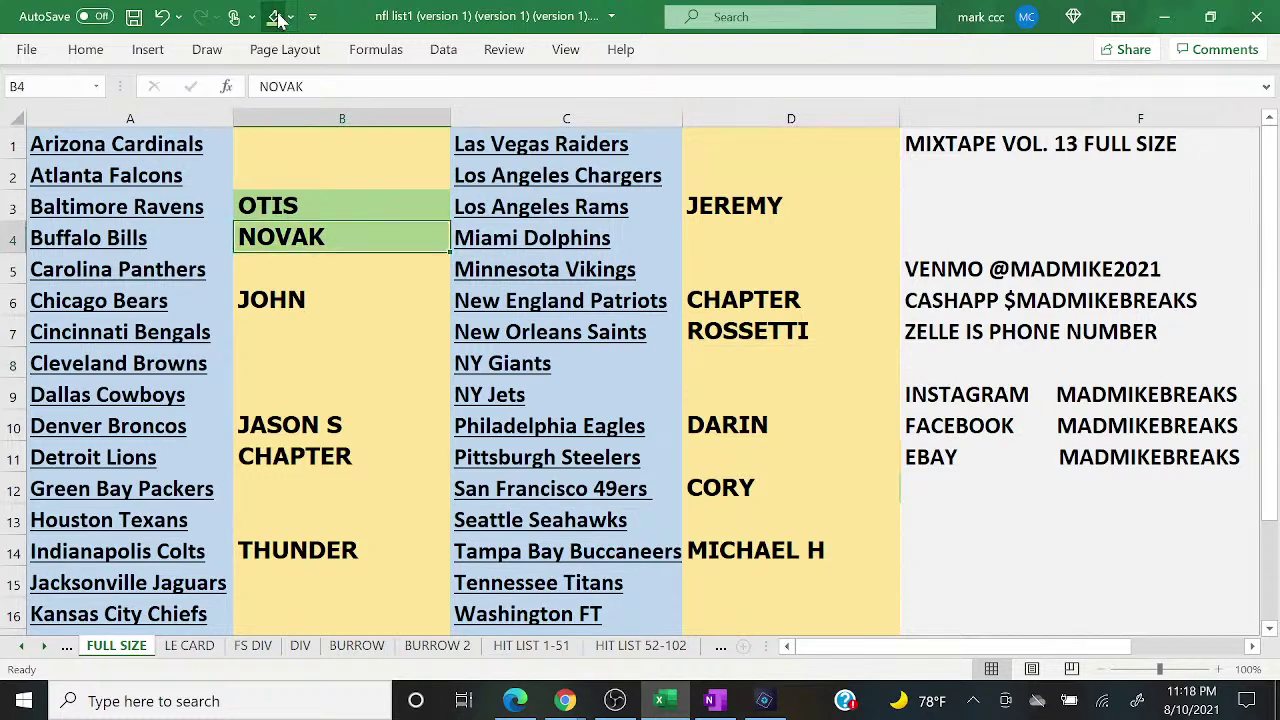
# Step: Announce '4 TO CLOSE' in the live chat
pyautogui.moveTo(578, 706)
pyautogui.click(679, 603)
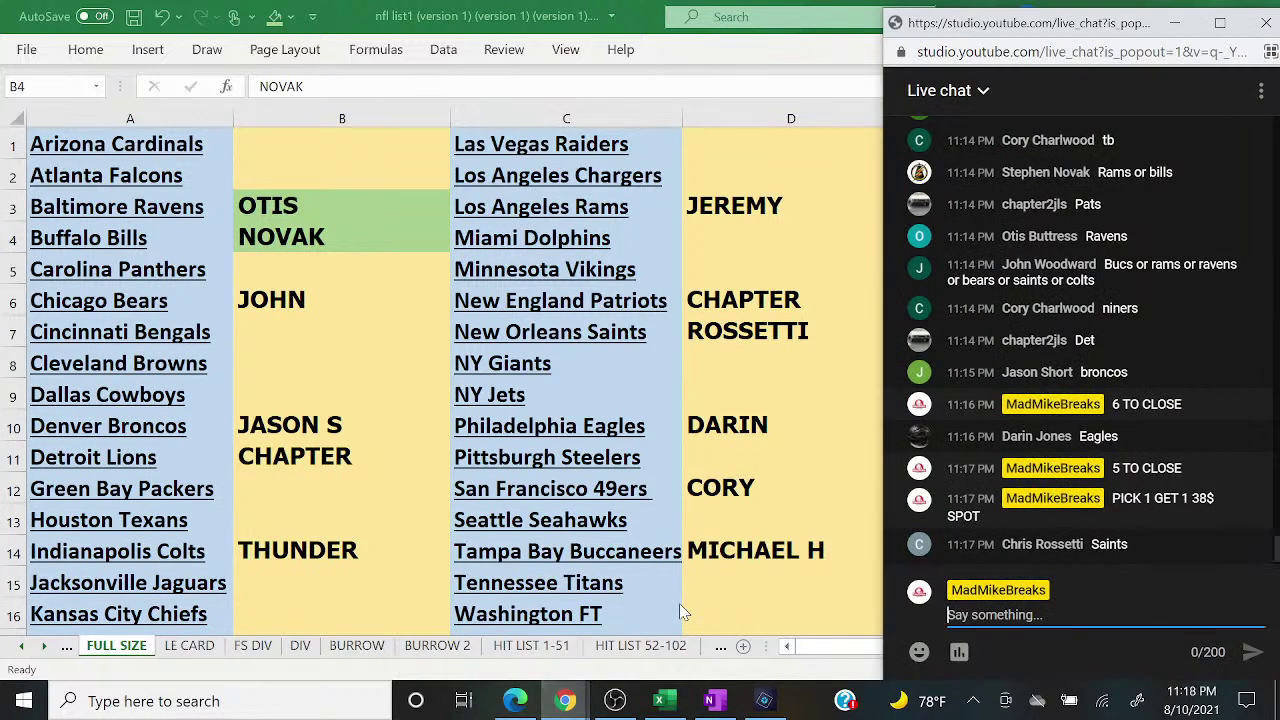
pyautogui.write('4 TO CLOSE')
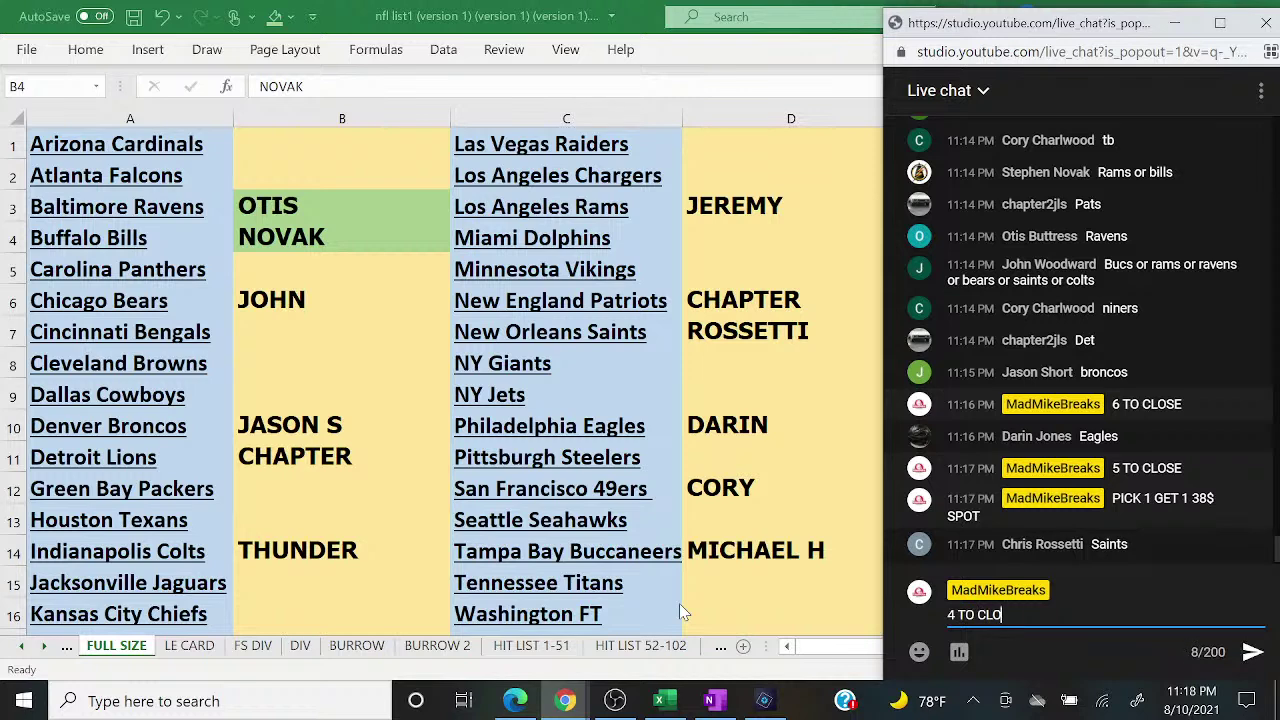
pyautogui.press('Return')
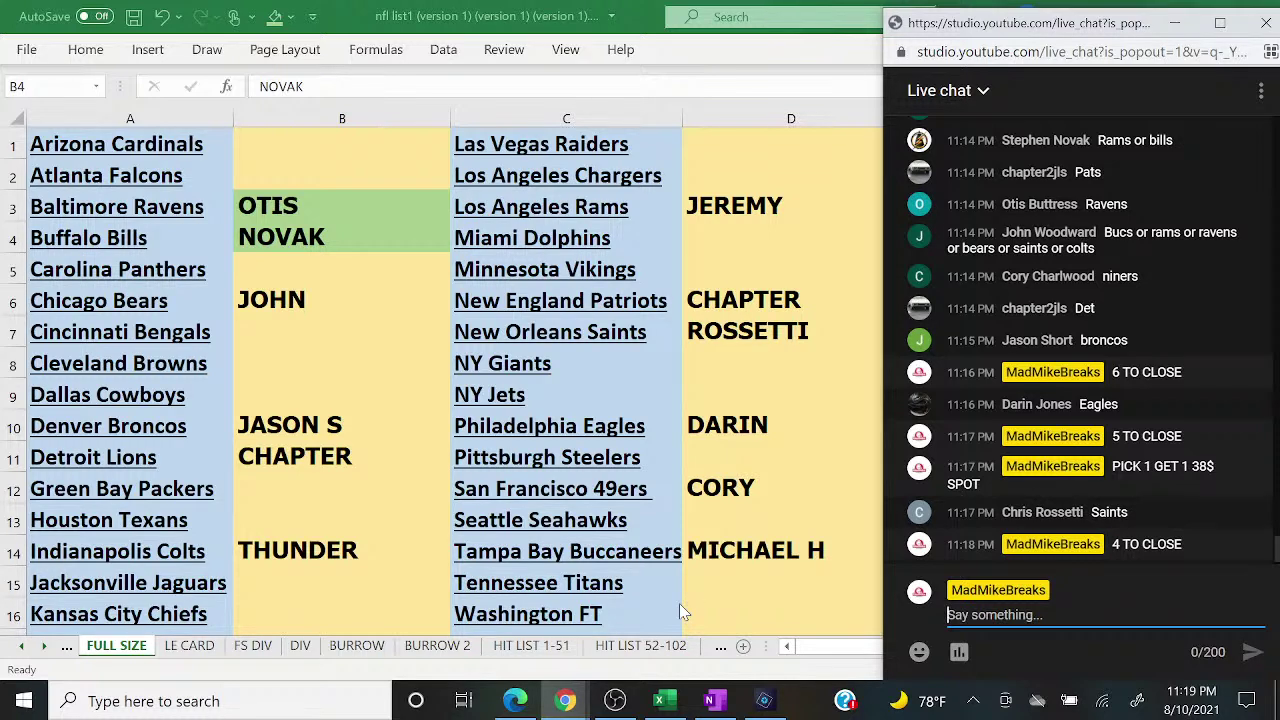
pyautogui.click(763, 701)
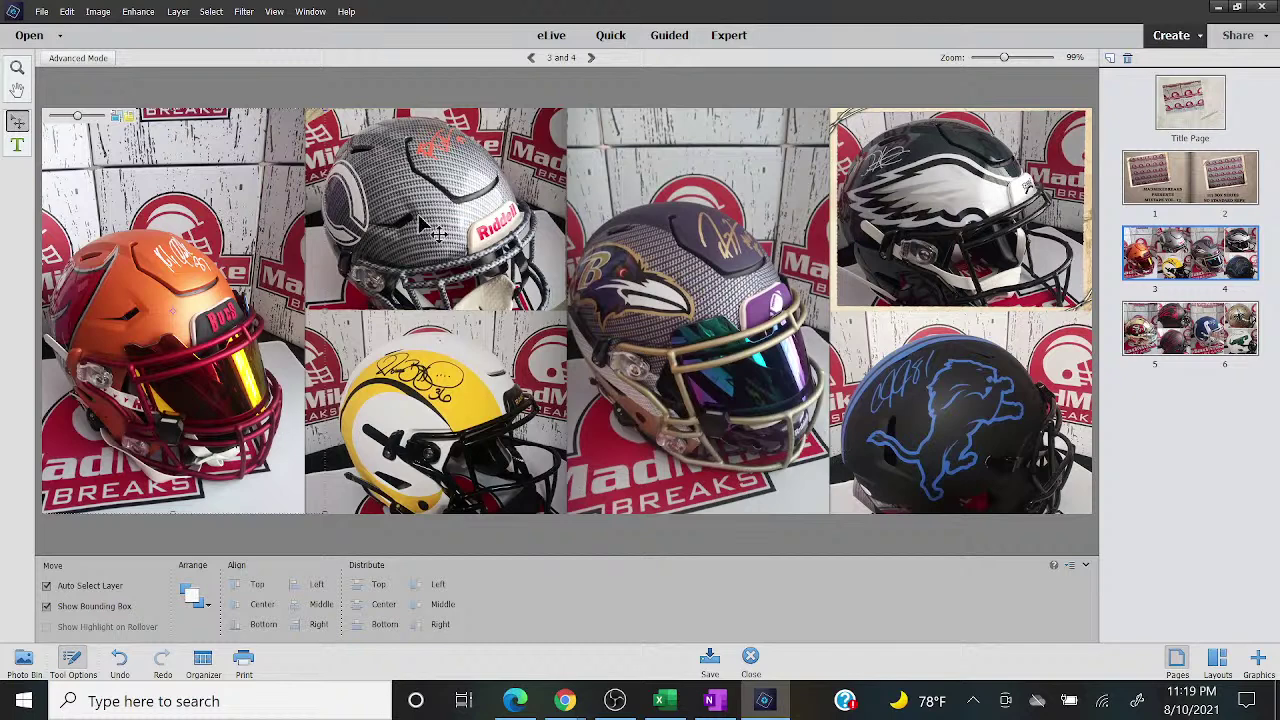
pyautogui.click(1200, 328)
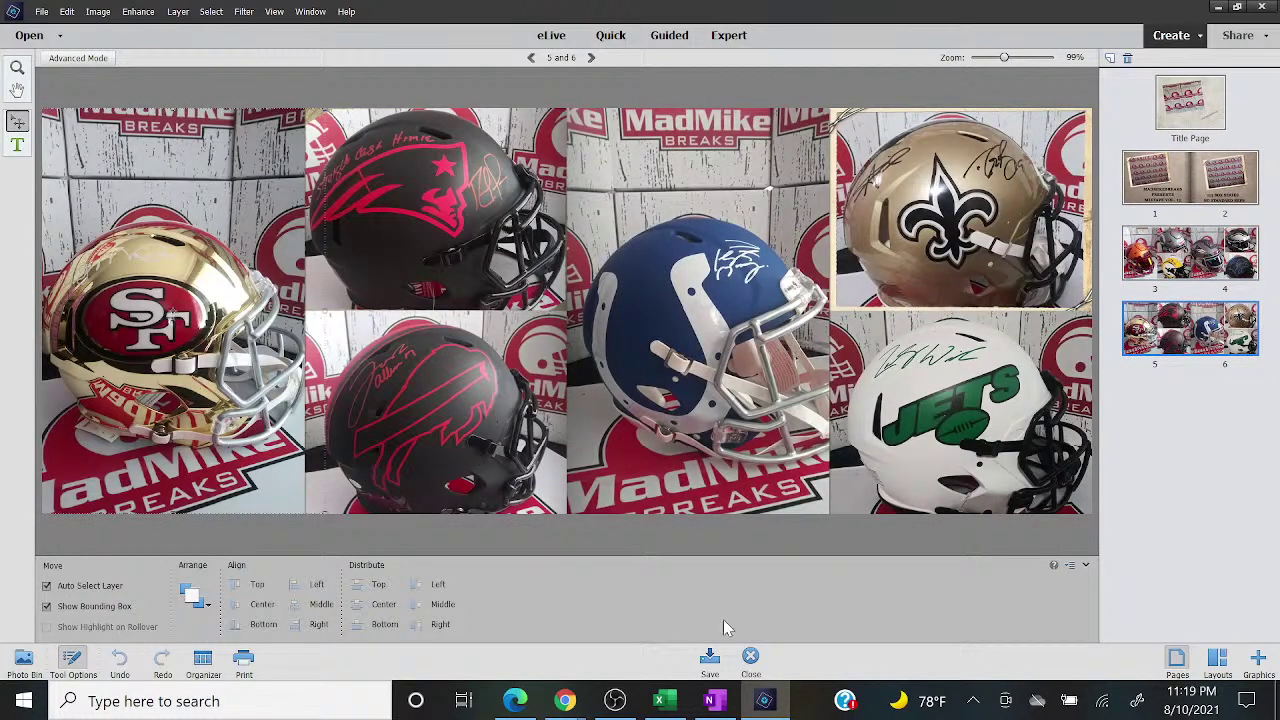
pyautogui.click(660, 701)
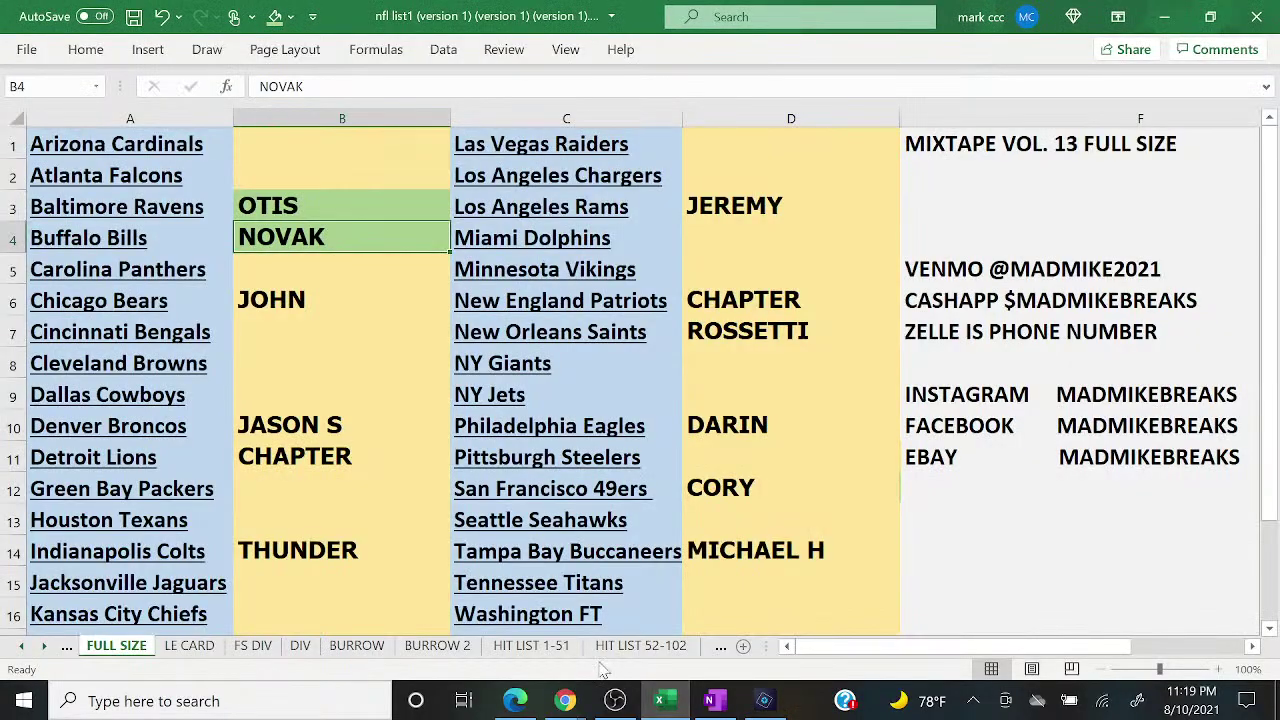
# Step: Glance over the HIT LIST 1-51 sheet, then return to FULL SIZE with the live chat beside it
pyautogui.click(540, 650)
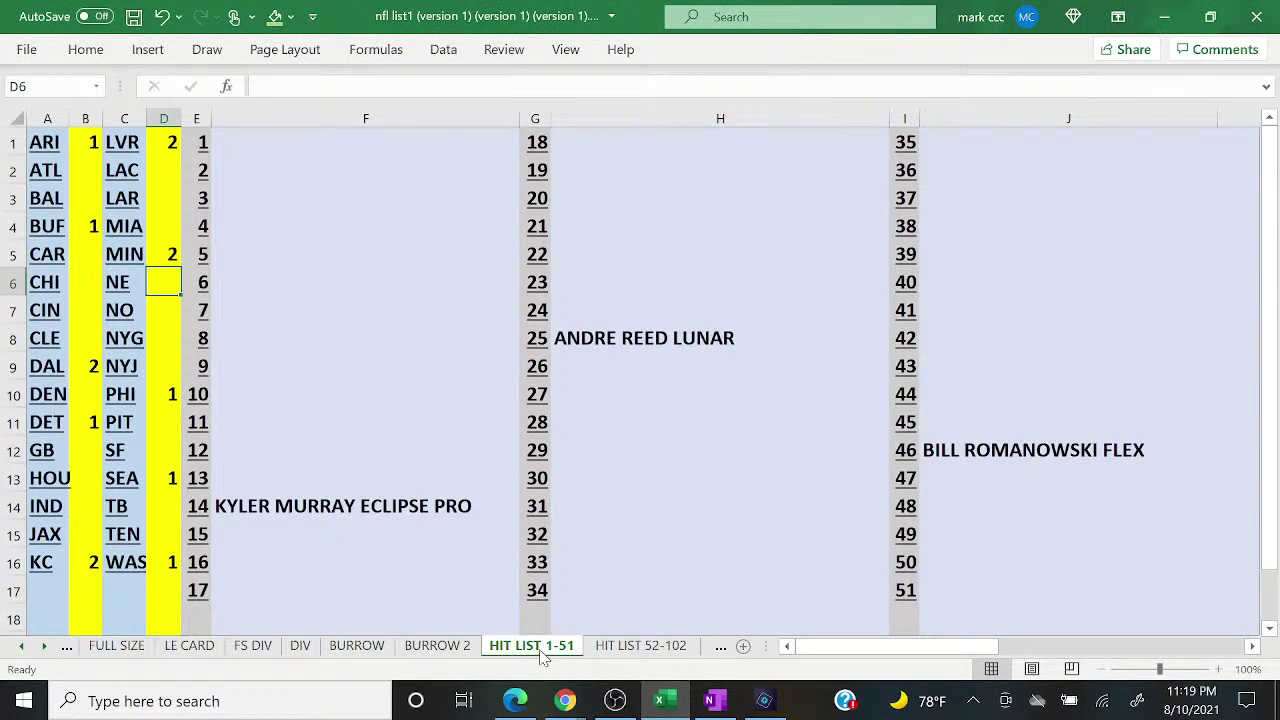
pyautogui.click(128, 588)
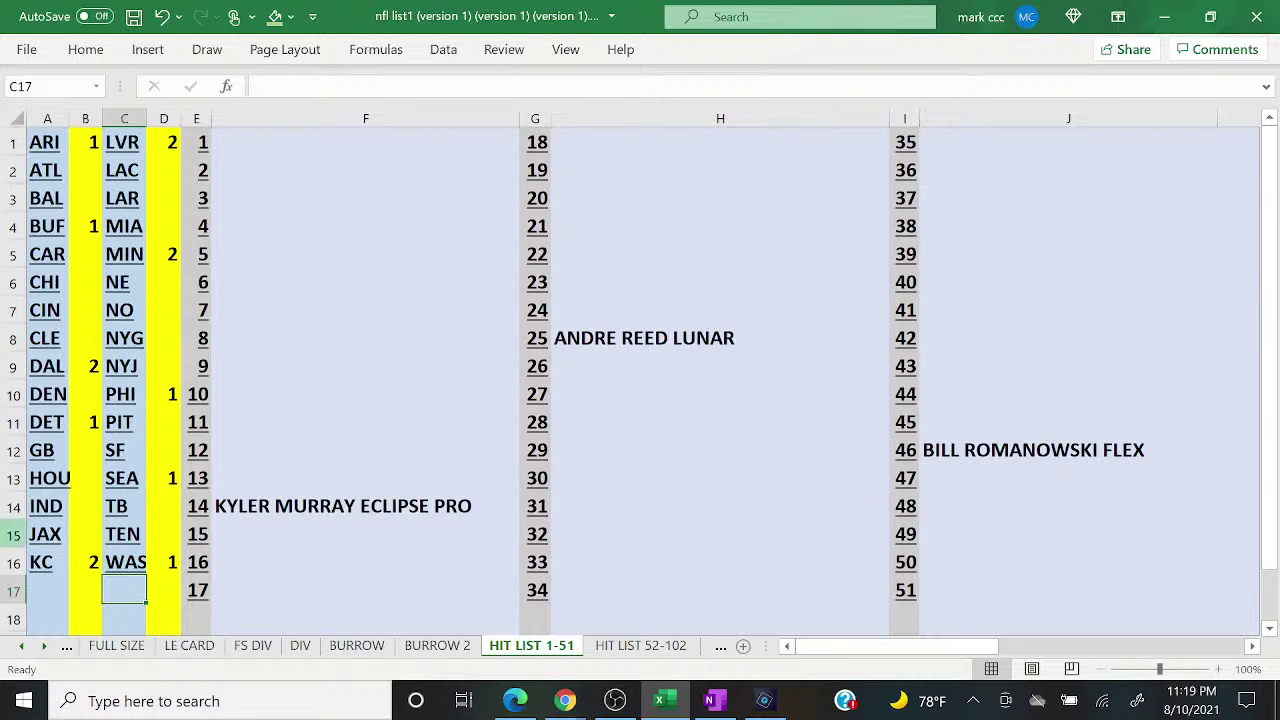
pyautogui.click(140, 648)
pyautogui.moveTo(557, 706)
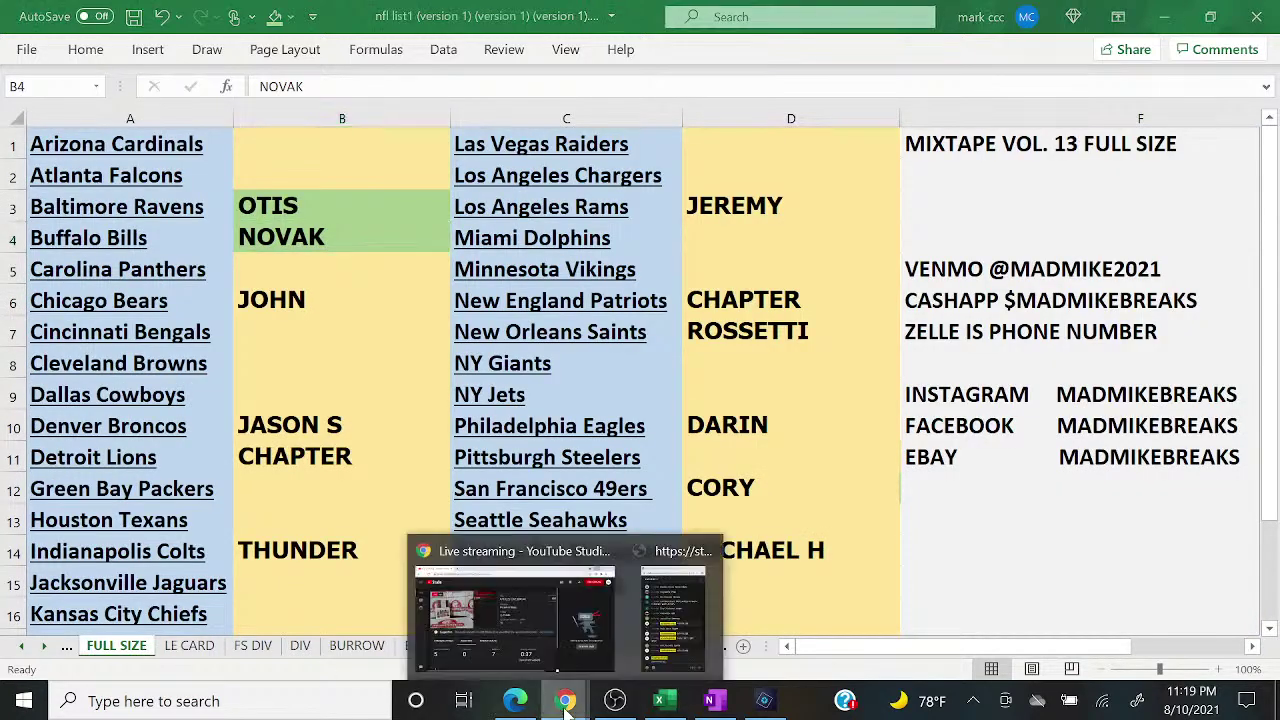
pyautogui.click(673, 650)
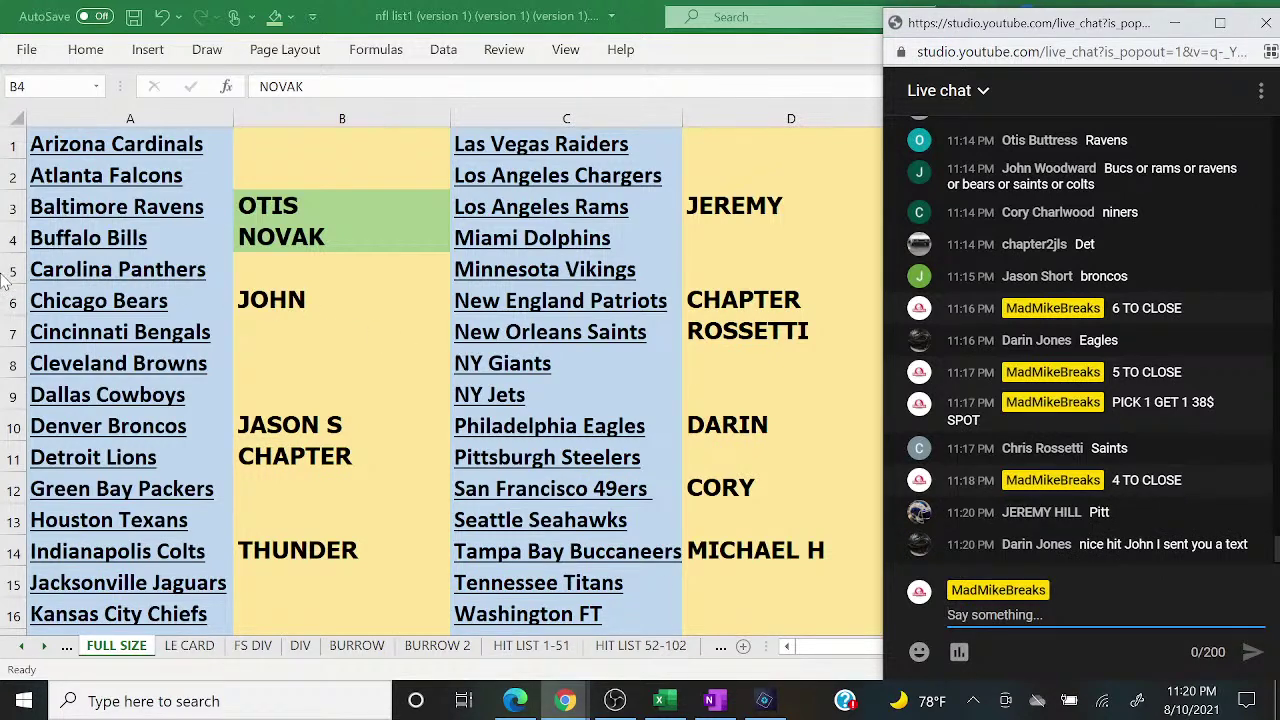
# Step: Shade the claimed 49ers (D12) and Colts (B14) buyer slots green
pyautogui.click(757, 490)
pyautogui.click(274, 16)
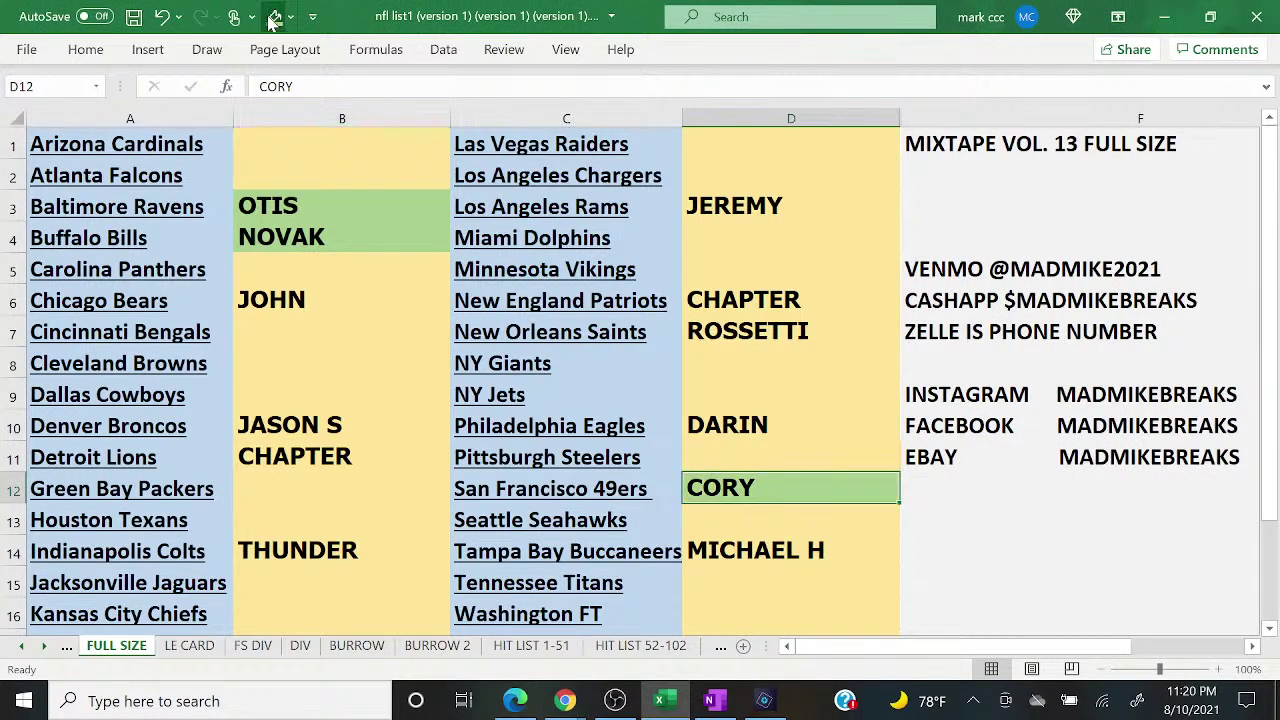
pyautogui.press('Up')
pyautogui.press('Up')
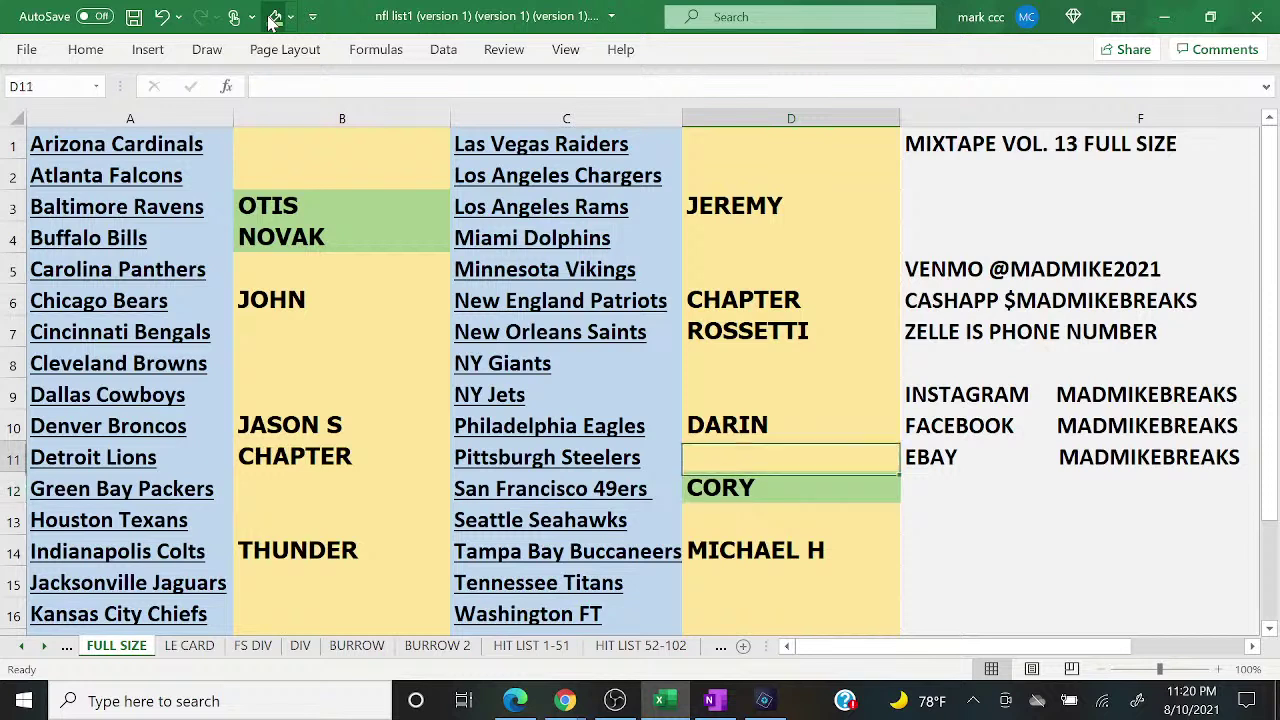
pyautogui.press('Left')
pyautogui.press('Left')
pyautogui.press('Down')
pyautogui.press('Down')
pyautogui.press('Down')
pyautogui.press('Down')
pyautogui.click(274, 16)
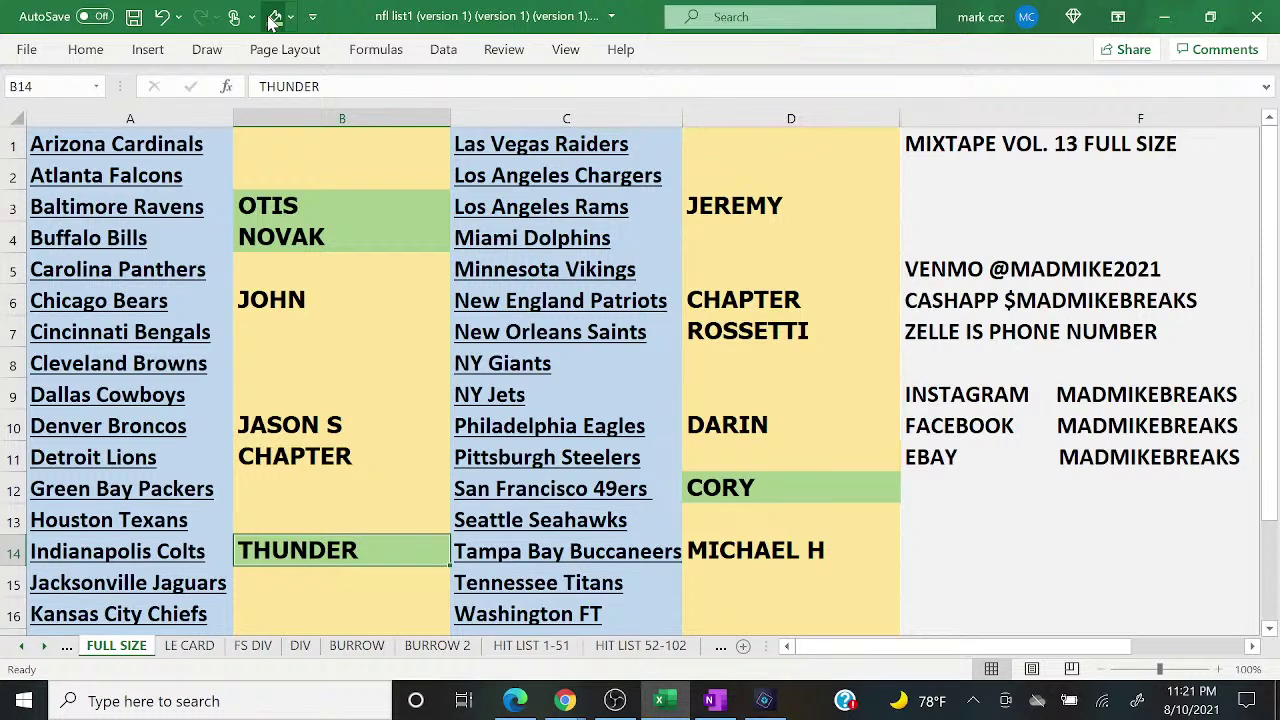
# Step: Shade the Broncos (B10), Buccaneers (D14) and Eagles (D10) slots green, then reopen the live chat
pyautogui.press('Up')
pyautogui.press('Up')
pyautogui.press('Up')
pyautogui.press('Up')
pyautogui.click(274, 16)
pyautogui.press('Right')
pyautogui.press('Right')
pyautogui.press('Down')
pyautogui.press('Down')
pyautogui.press('Down')
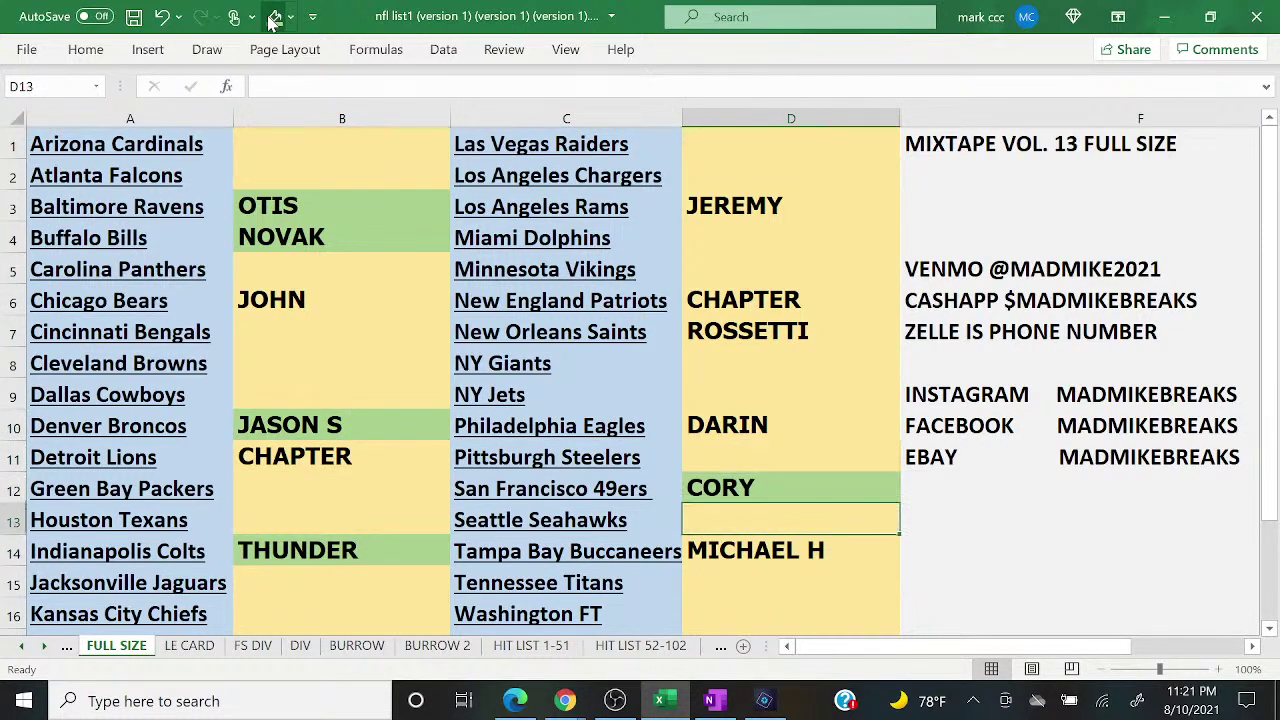
pyautogui.press('Down')
pyautogui.click(273, 18)
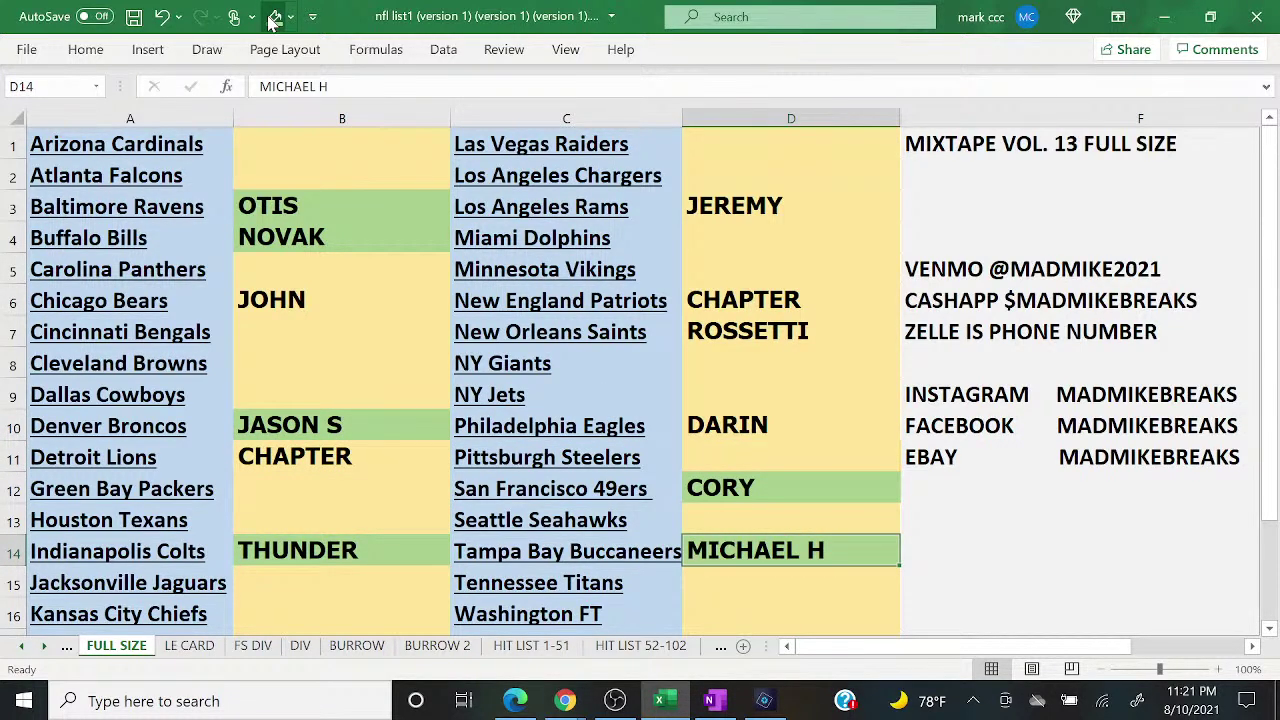
pyautogui.press('Up')
pyautogui.press('Up')
pyautogui.press('Up')
pyautogui.press('Up')
pyautogui.click(274, 16)
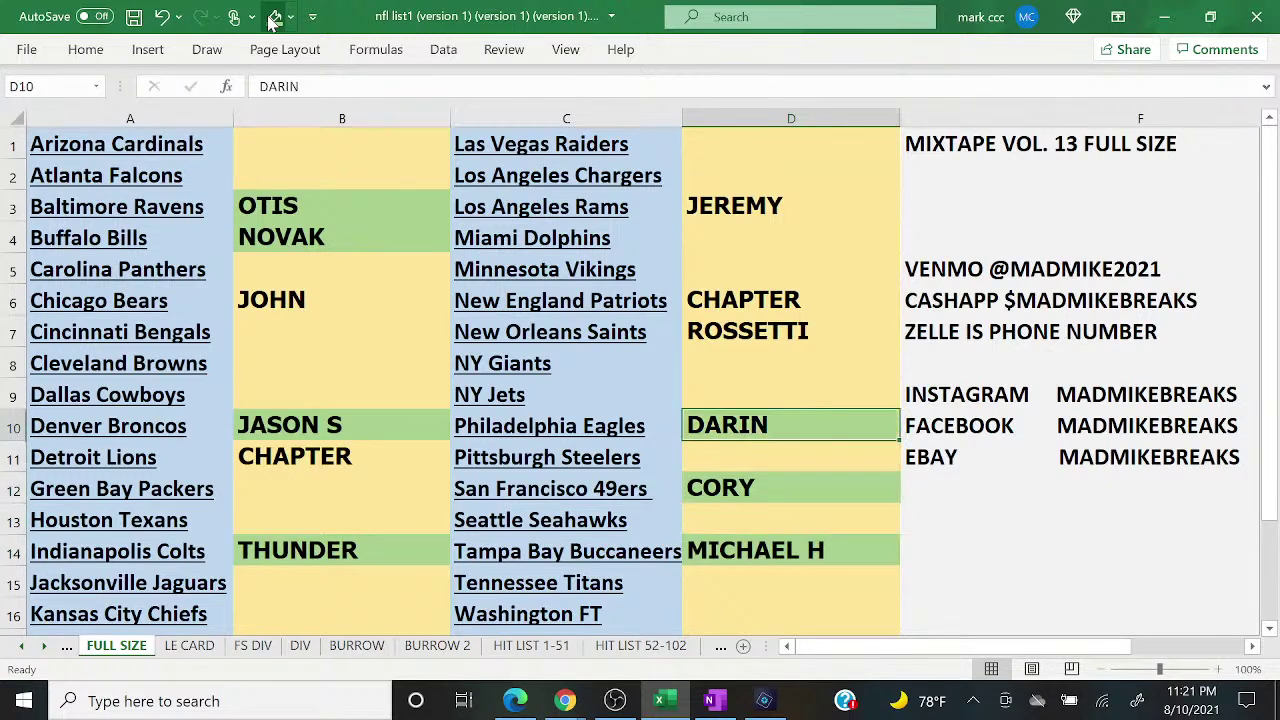
pyautogui.moveTo(565, 700)
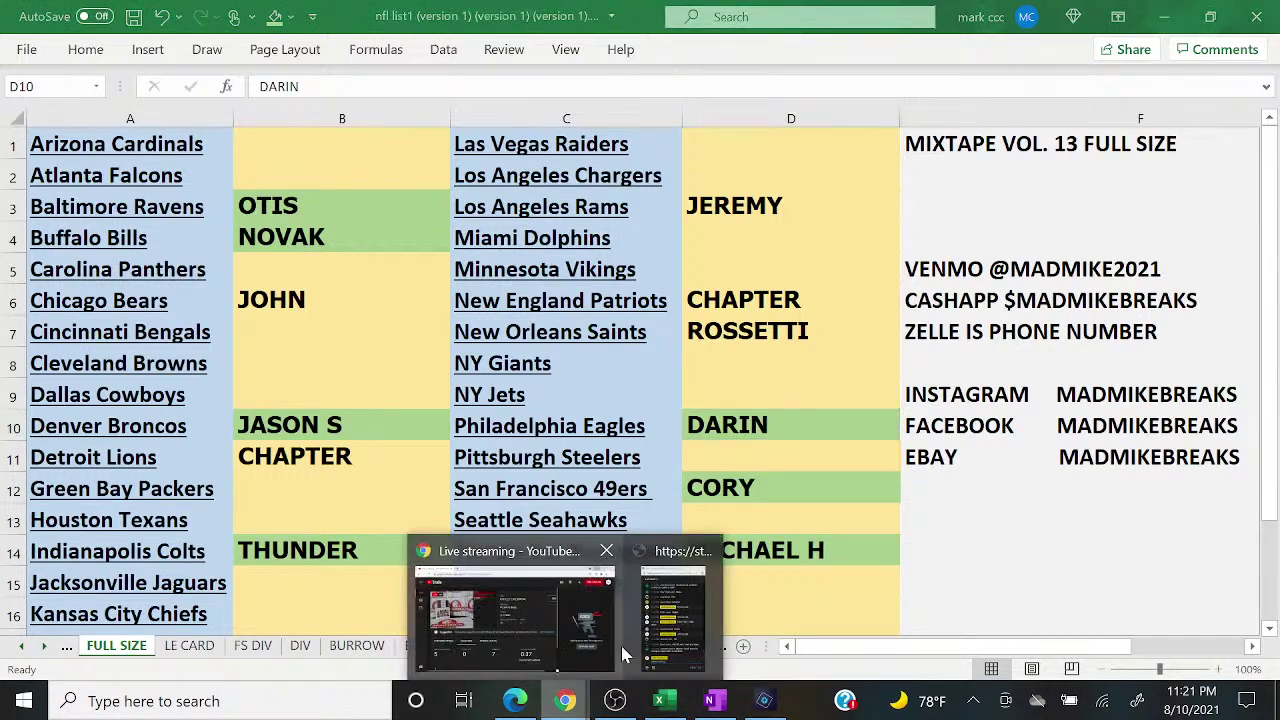
pyautogui.click(680, 640)
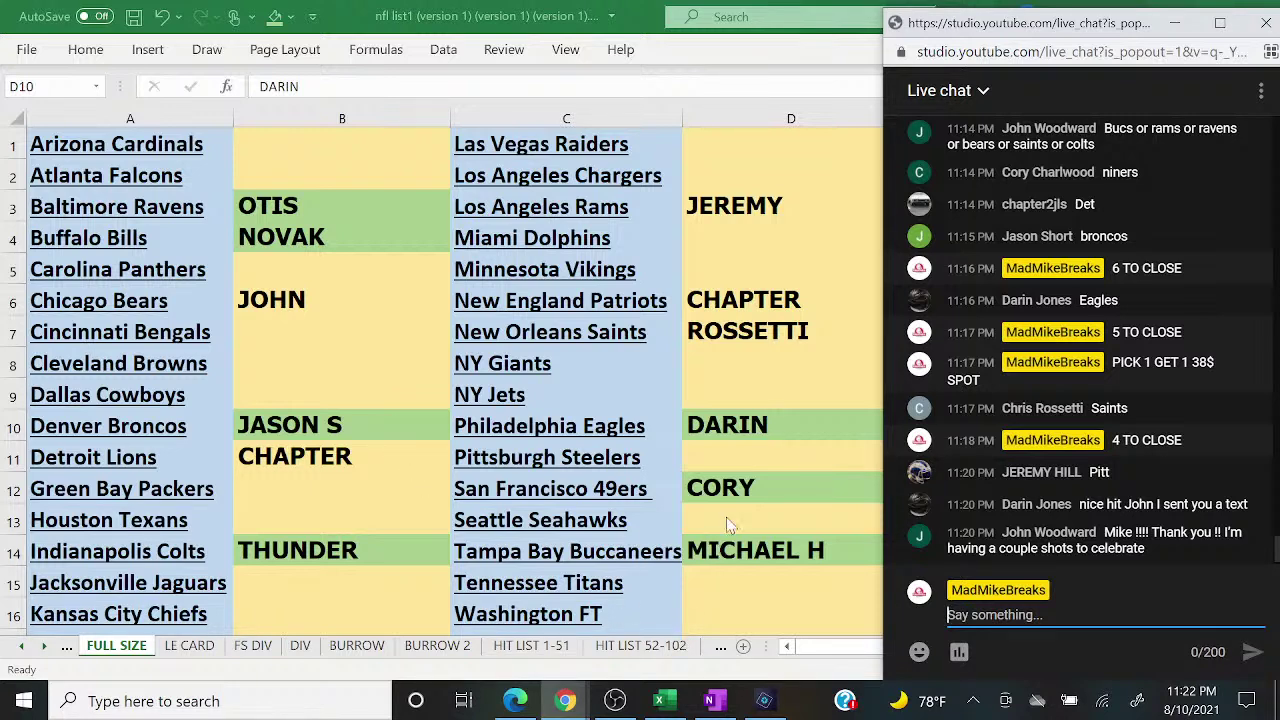
# Step: Enter the buyer's name in the Pittsburgh Steelers slot D11
pyautogui.click(707, 457)
pyautogui.write('JEREMY')
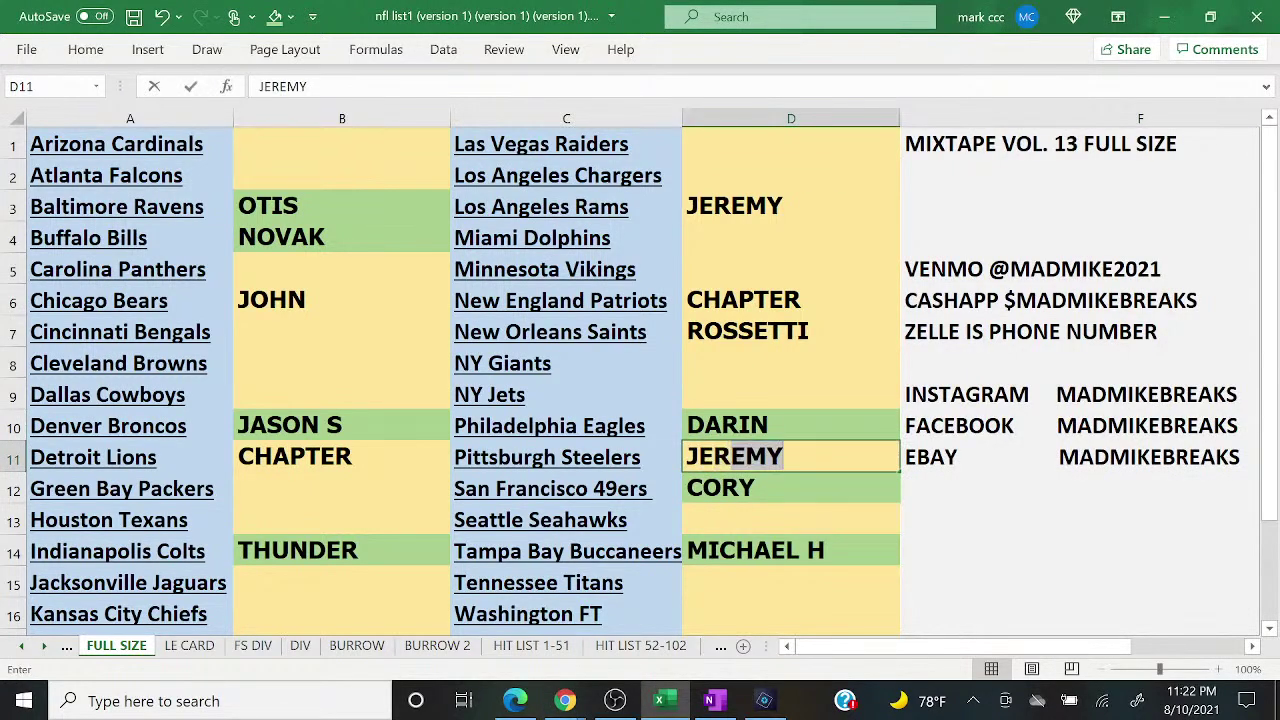
pyautogui.press('Return')
# Step: Post '3 TO CLOSE' in the YouTube live chat
pyautogui.moveTo(567, 703)
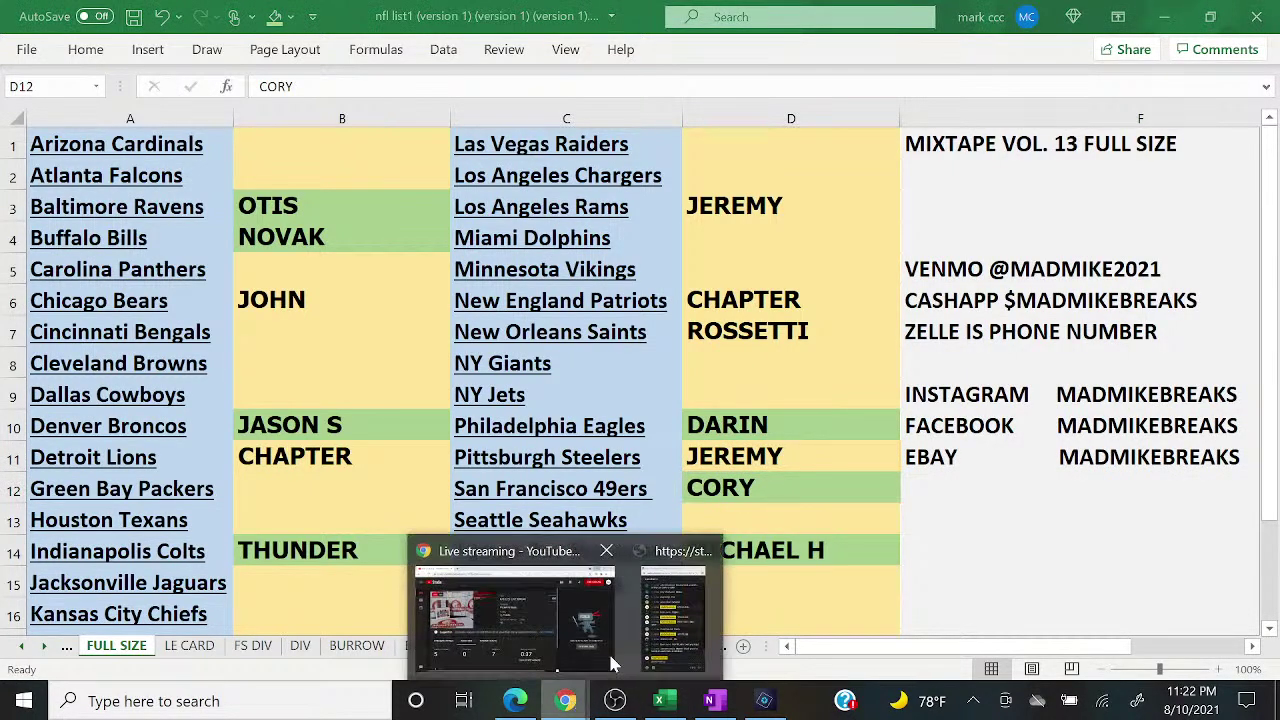
pyautogui.click(668, 615)
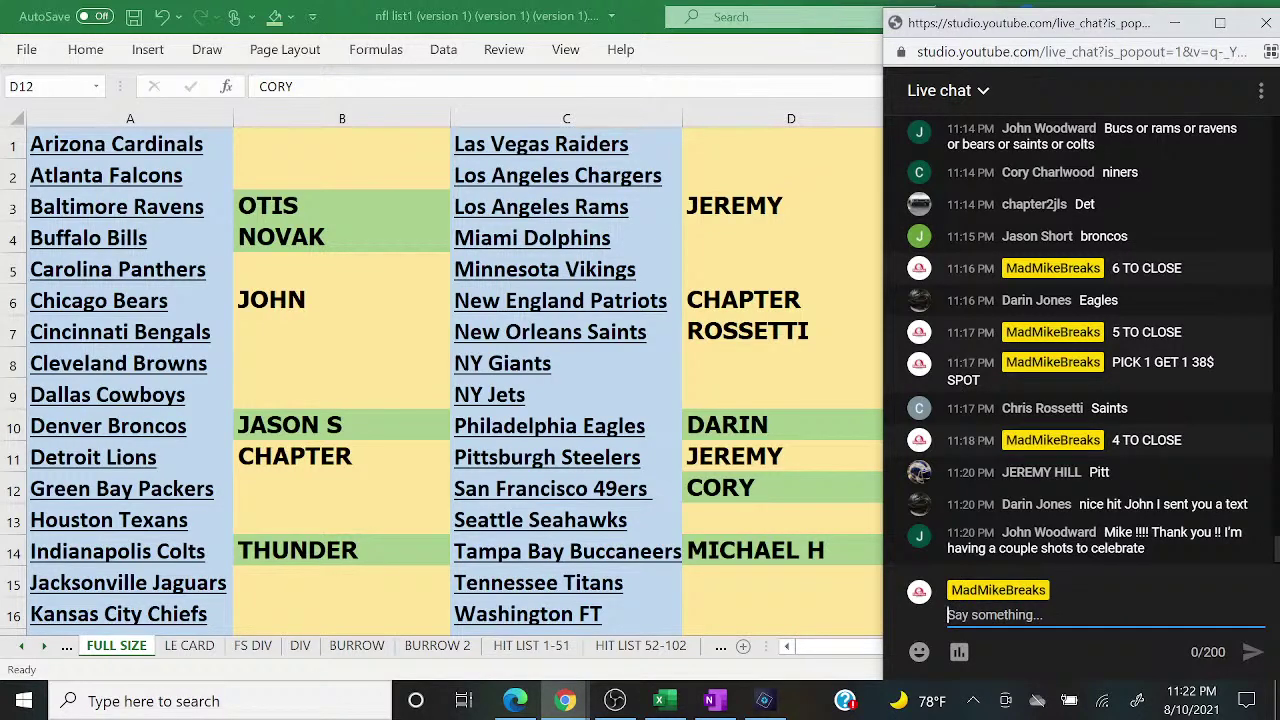
pyautogui.write('3 TO CLOSE')
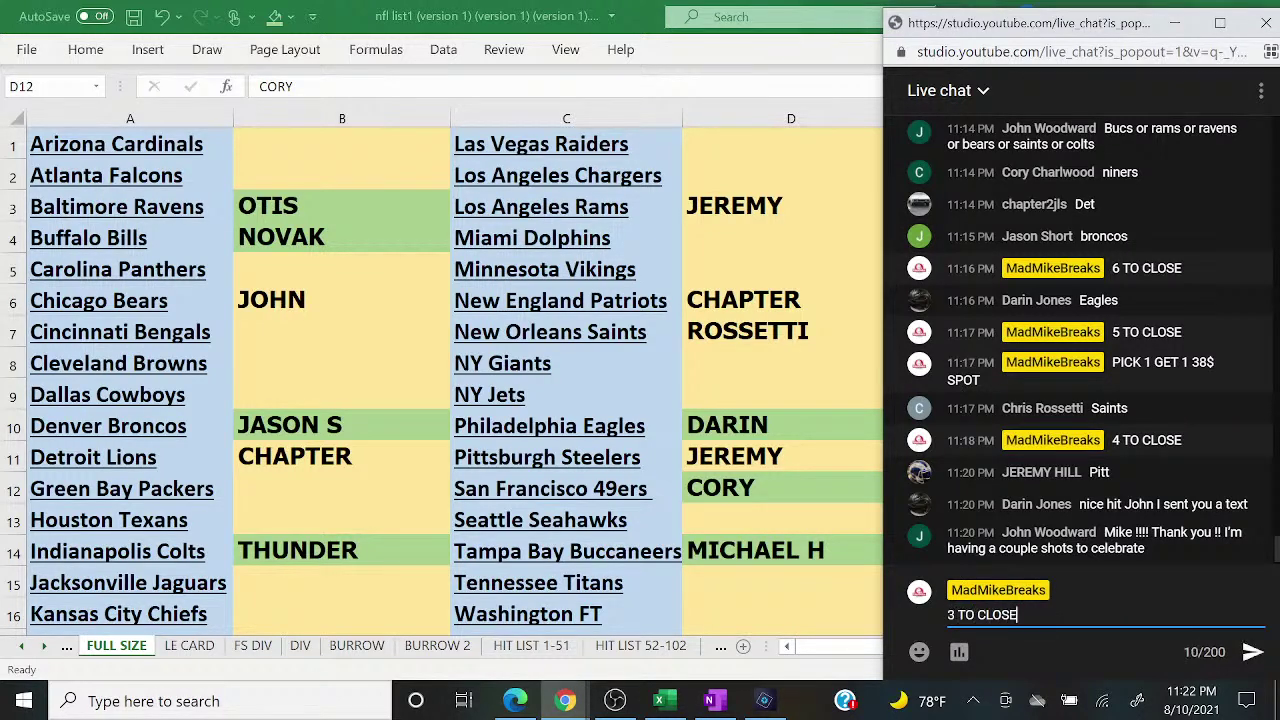
pyautogui.press('Return')
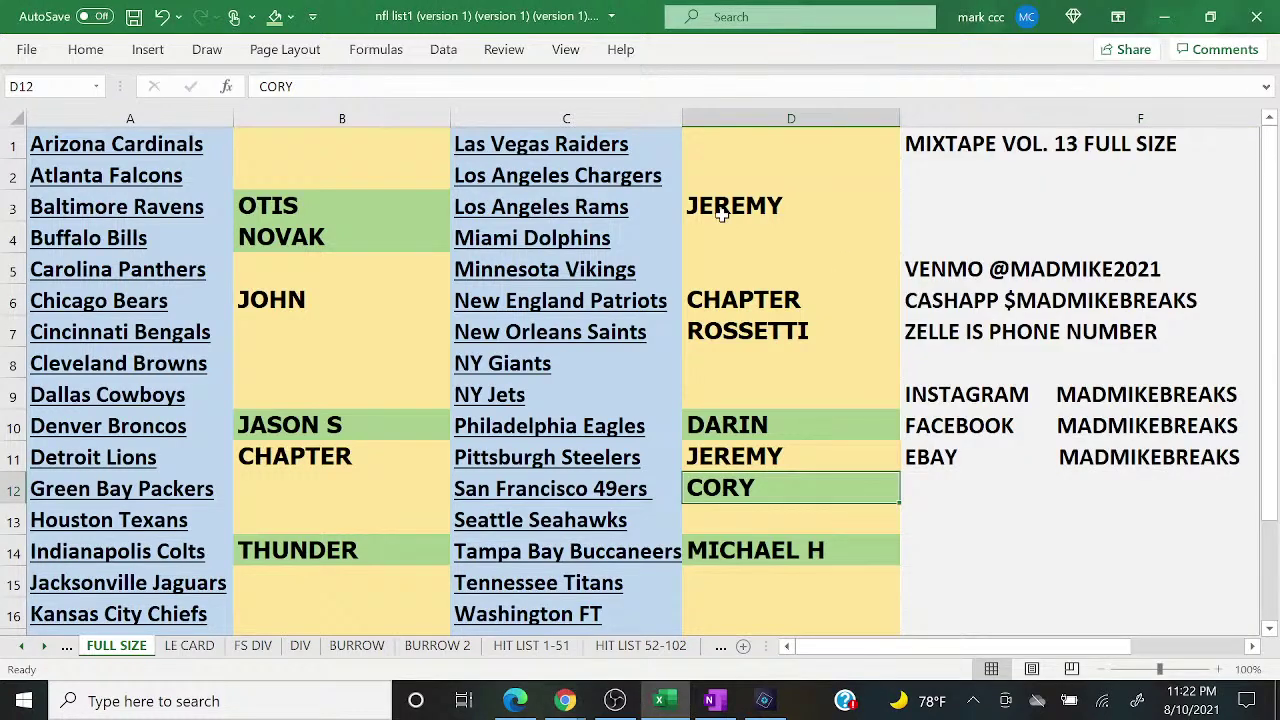
pyautogui.click(780, 206)
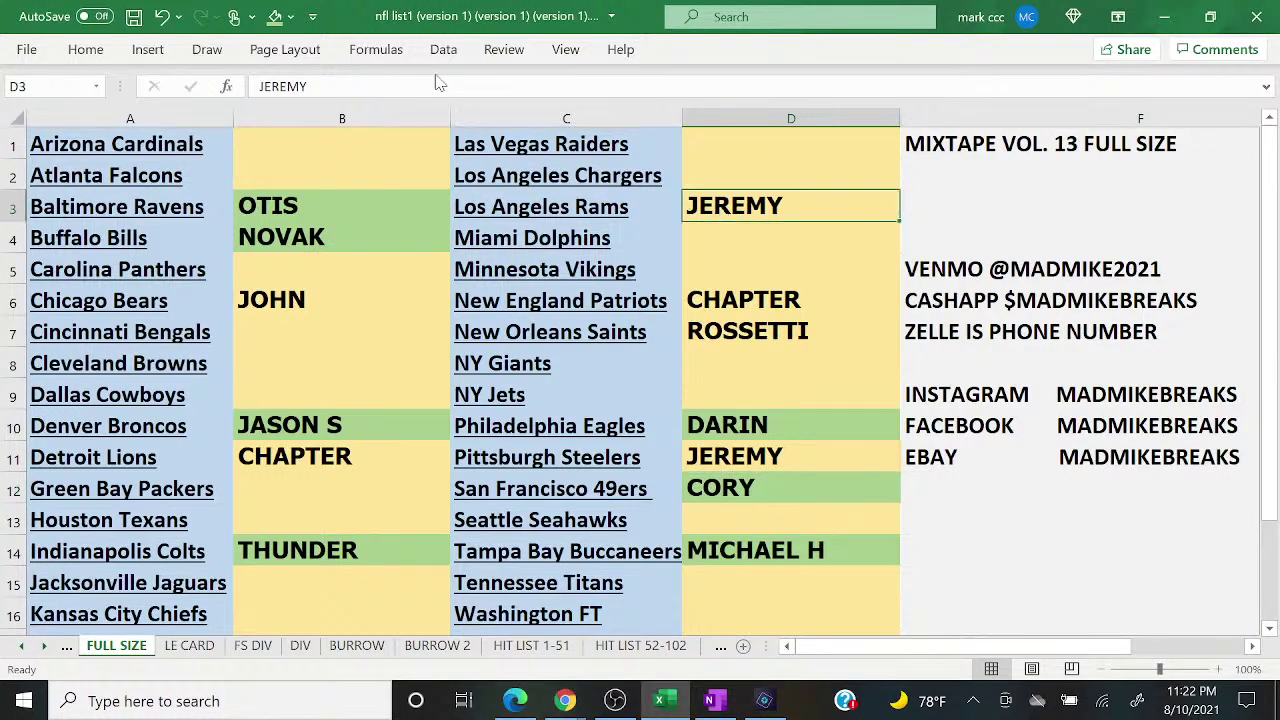
# Step: Shade the Rams (D3), Steelers (D11) and Saints (D7) buyer slots green as paid
pyautogui.click(276, 17)
pyautogui.press('Down')
pyautogui.press('Down')
pyautogui.press('Down')
pyautogui.press('Down')
pyautogui.press('Down')
pyautogui.press('Down')
pyautogui.press('Down')
pyautogui.press('Down')
pyautogui.click(275, 17)
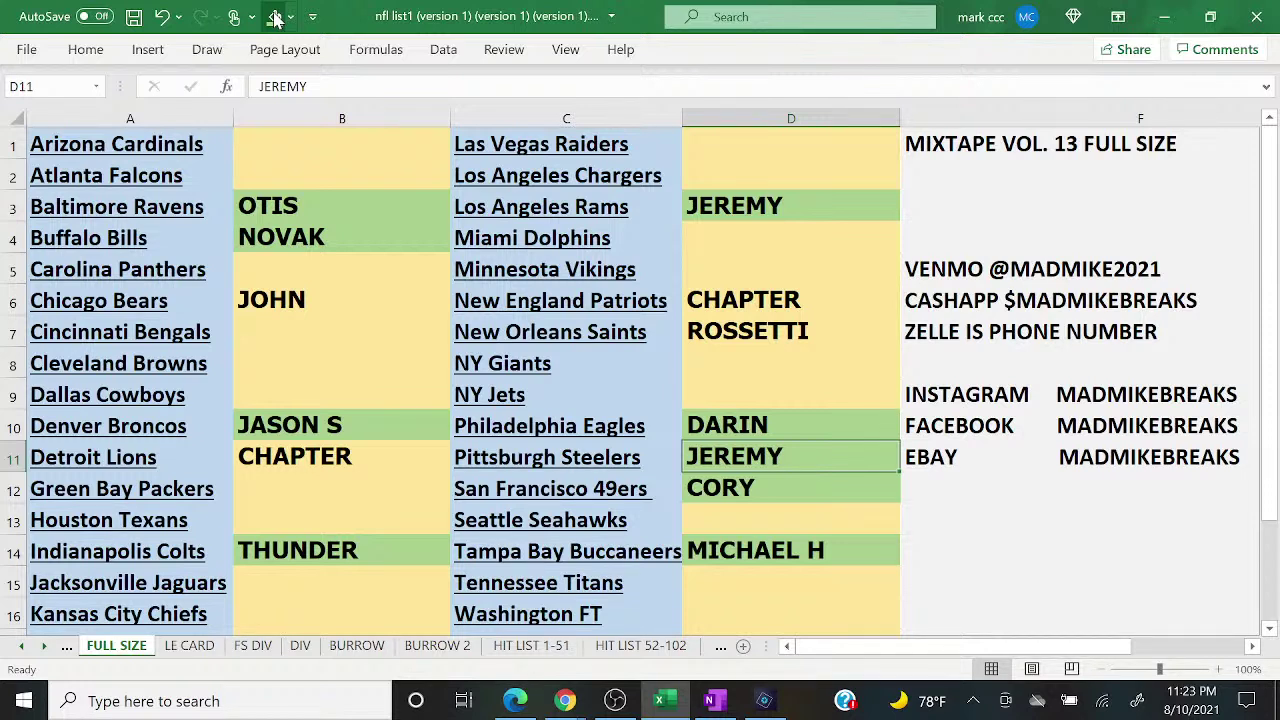
pyautogui.click(700, 333)
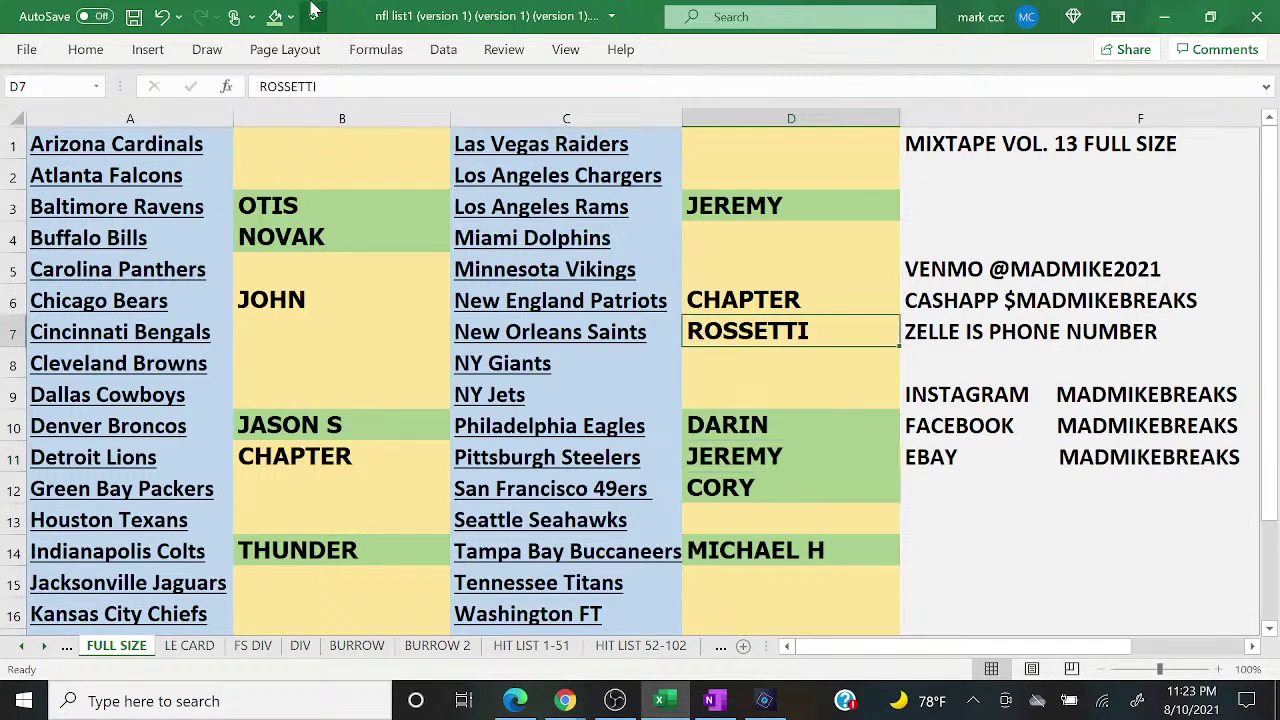
pyautogui.click(276, 17)
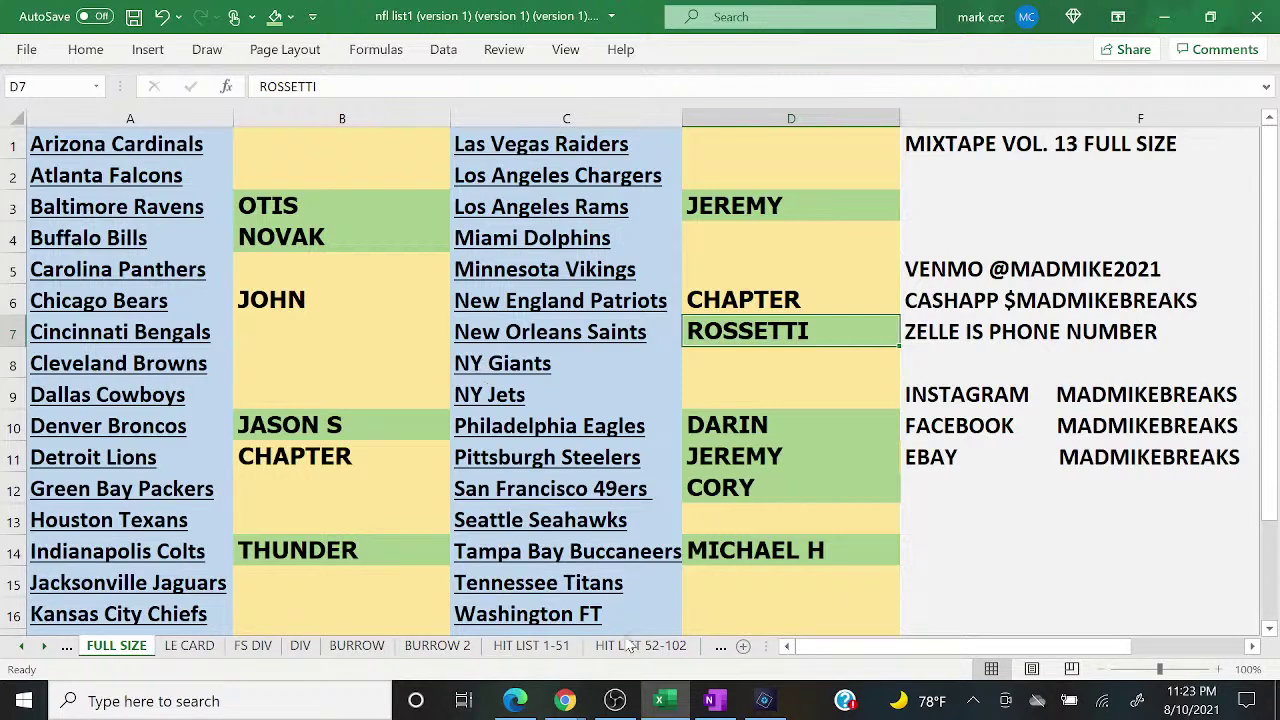
# Step: Bring the live chat popout forward to read the latest Steelers claim
pyautogui.click(566, 700)
pyautogui.click(657, 632)
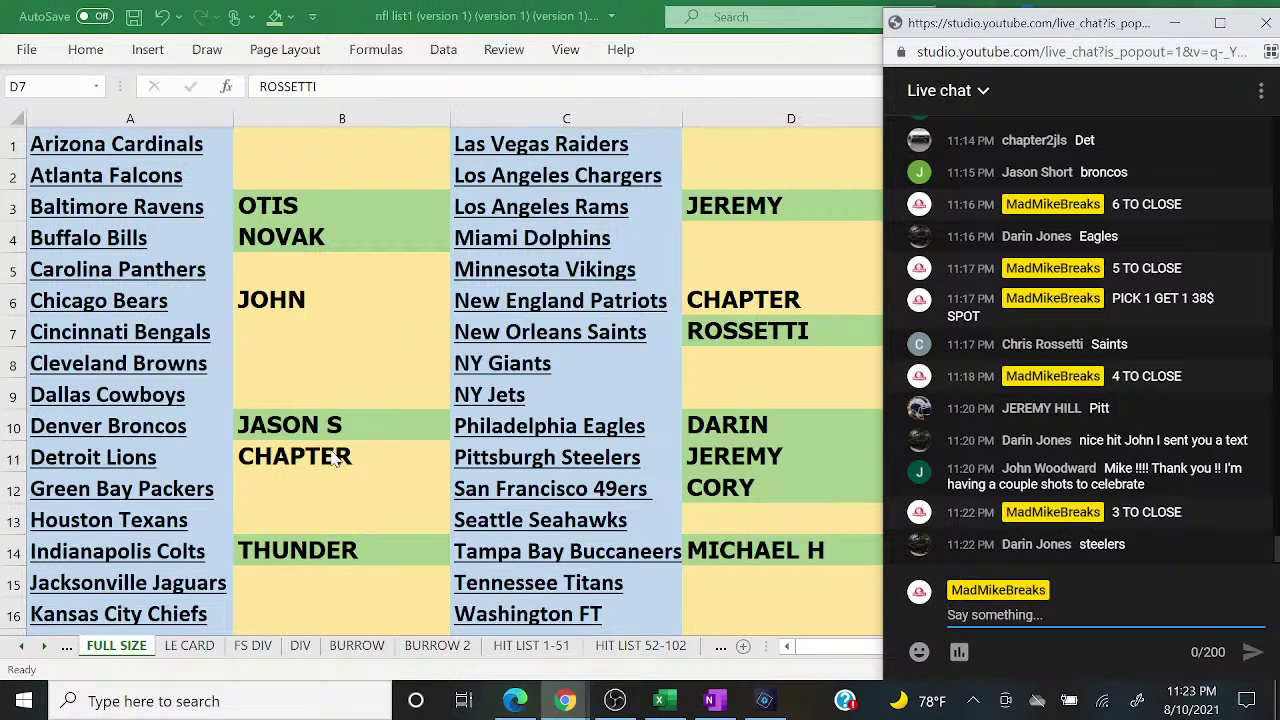
# Step: Return to the break sheet and select the New England Patriots slot in D6
pyautogui.click(362, 460)
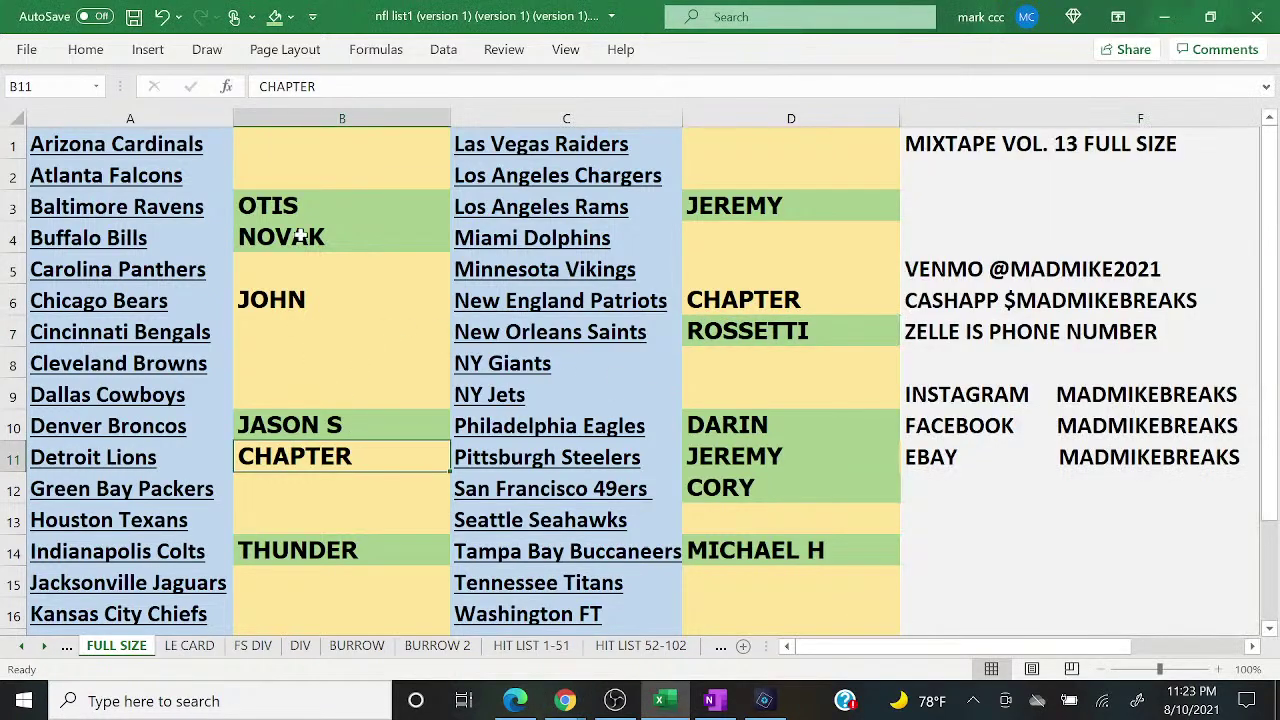
pyautogui.press('Right')
pyautogui.press('Right')
pyautogui.press('Up')
pyautogui.press('Up')
pyautogui.press('Up')
pyautogui.press('Up')
pyautogui.press('Up')
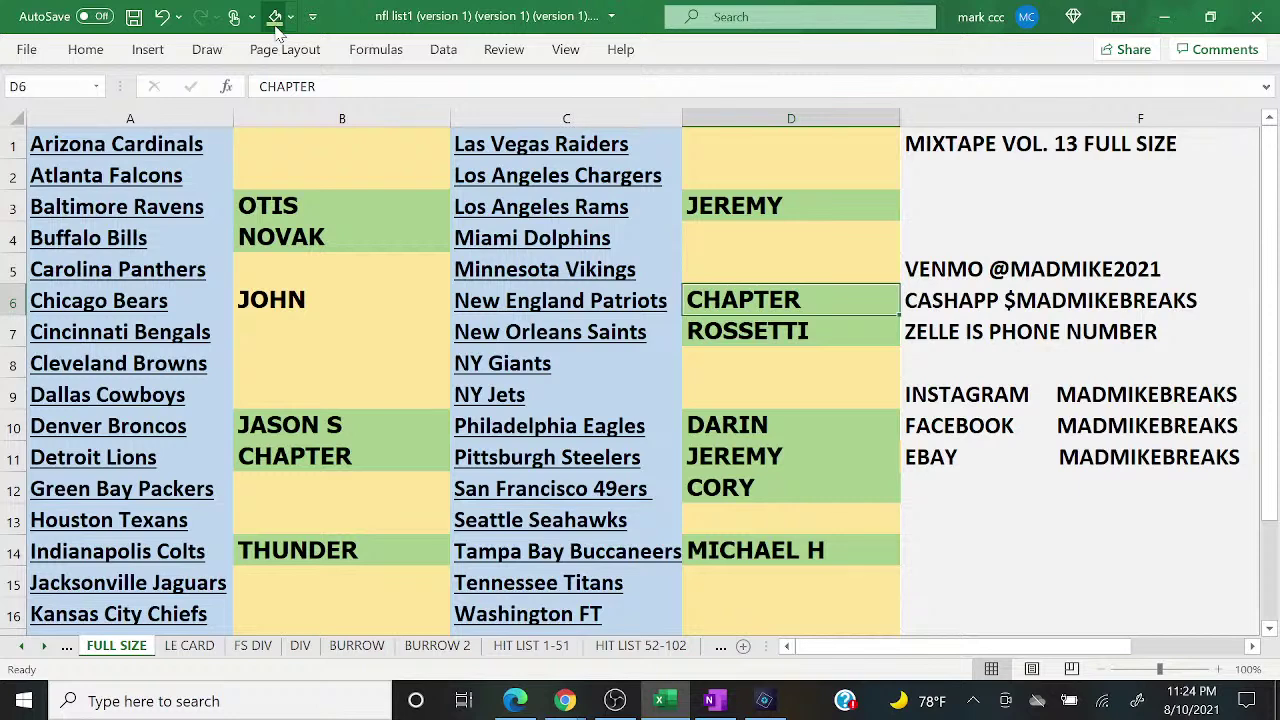
pyautogui.click(565, 700)
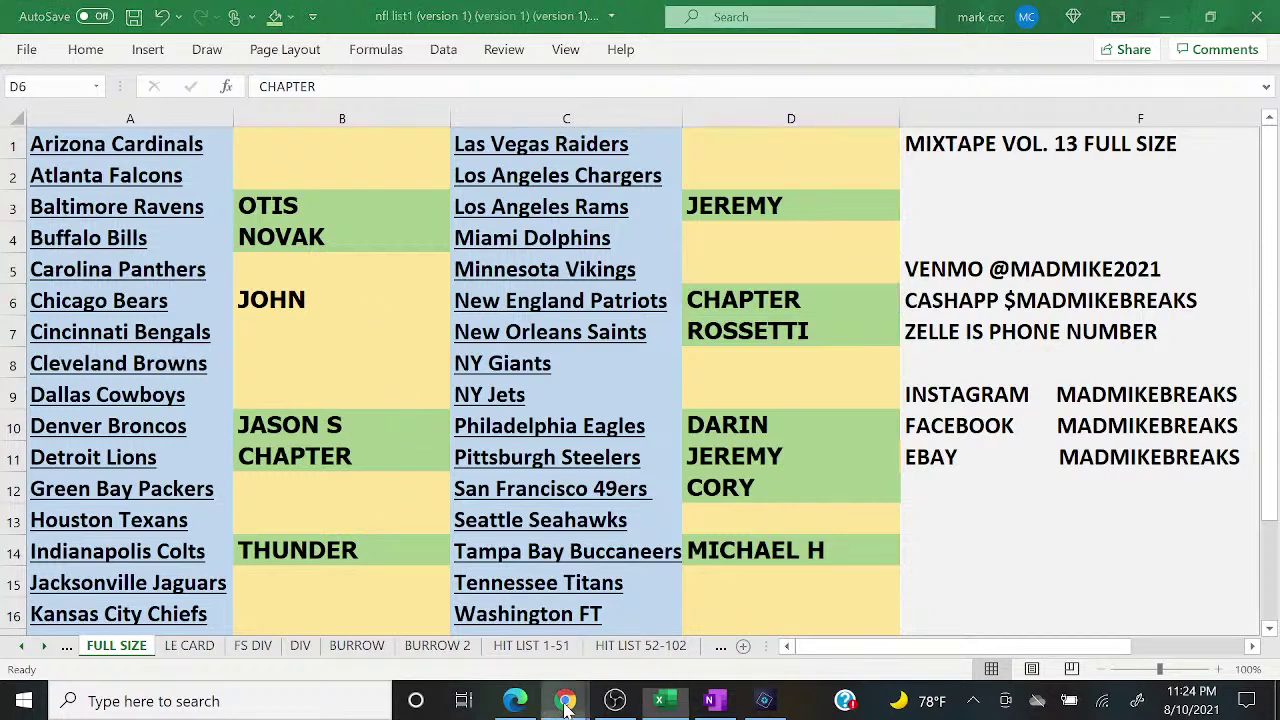
# Step: Read the live chat, then bring the break sheet forward and select B6 beside Chicago Bears
pyautogui.click(677, 609)
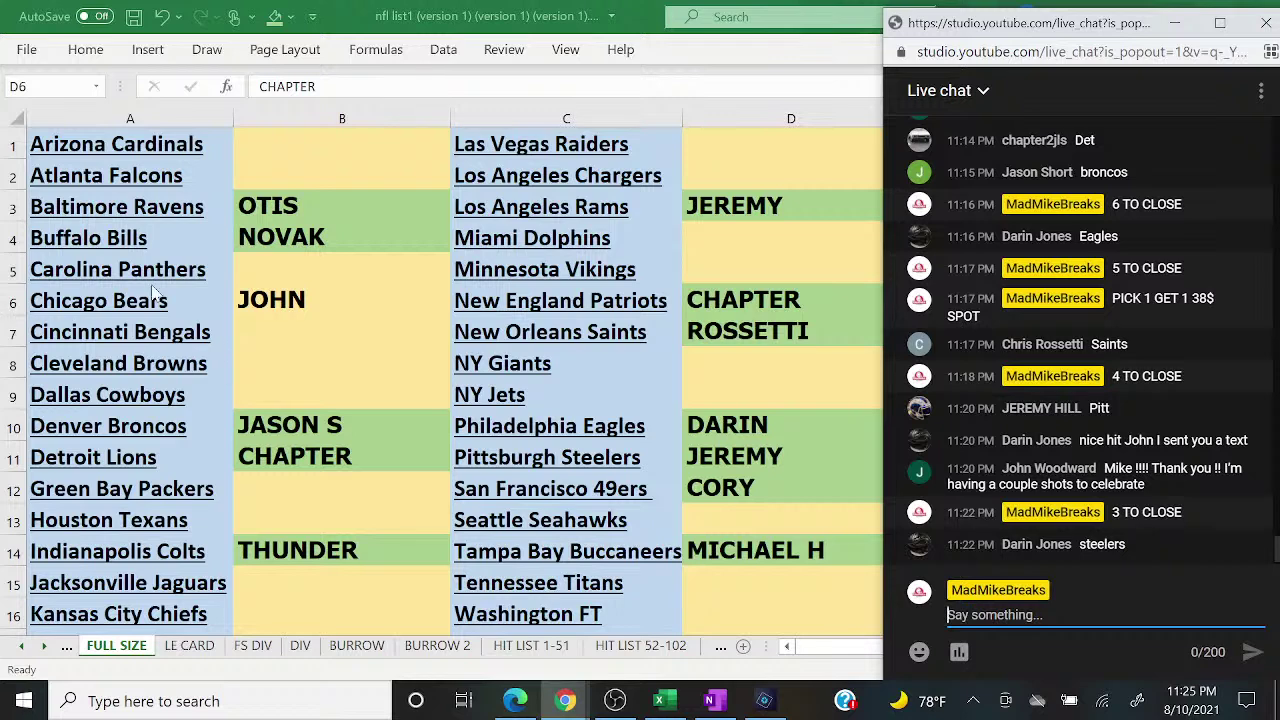
pyautogui.click(237, 298)
pyautogui.click(237, 298)
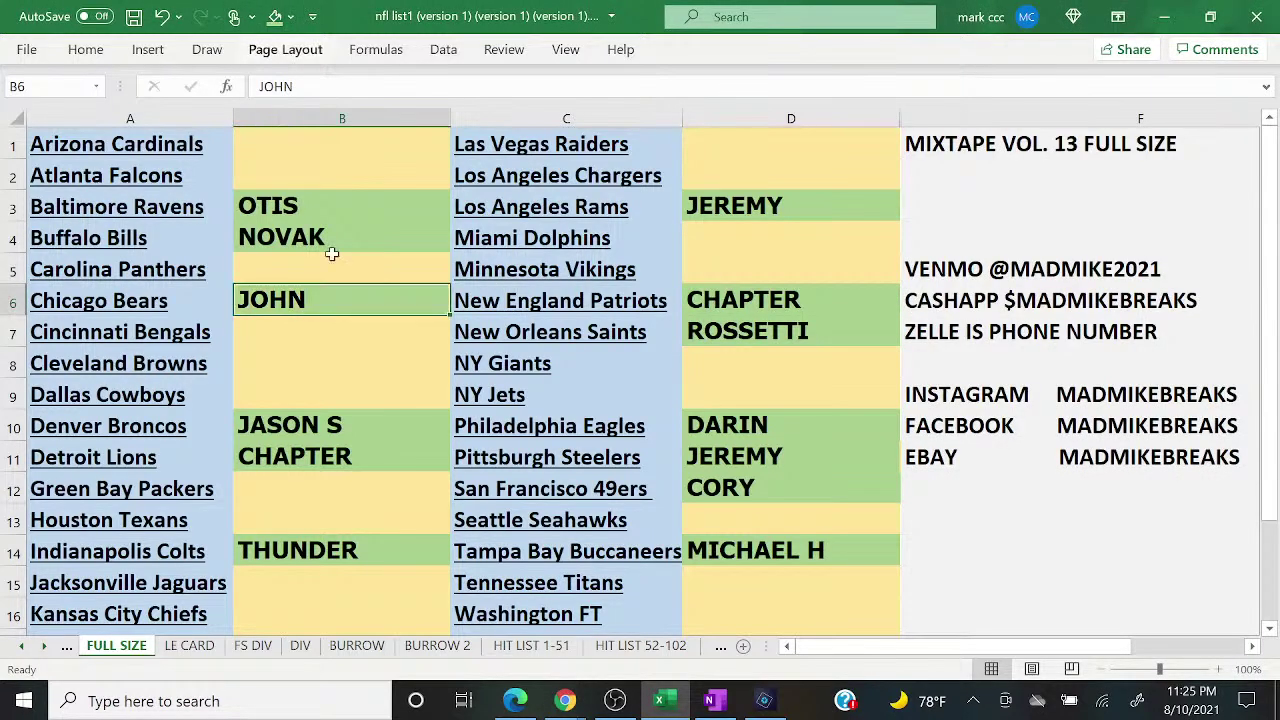
# Step: Pull the live chat popout from Chrome's taskbar back over the FULL SIZE sheet
pyautogui.moveTo(562, 699)
pyautogui.click(673, 600)
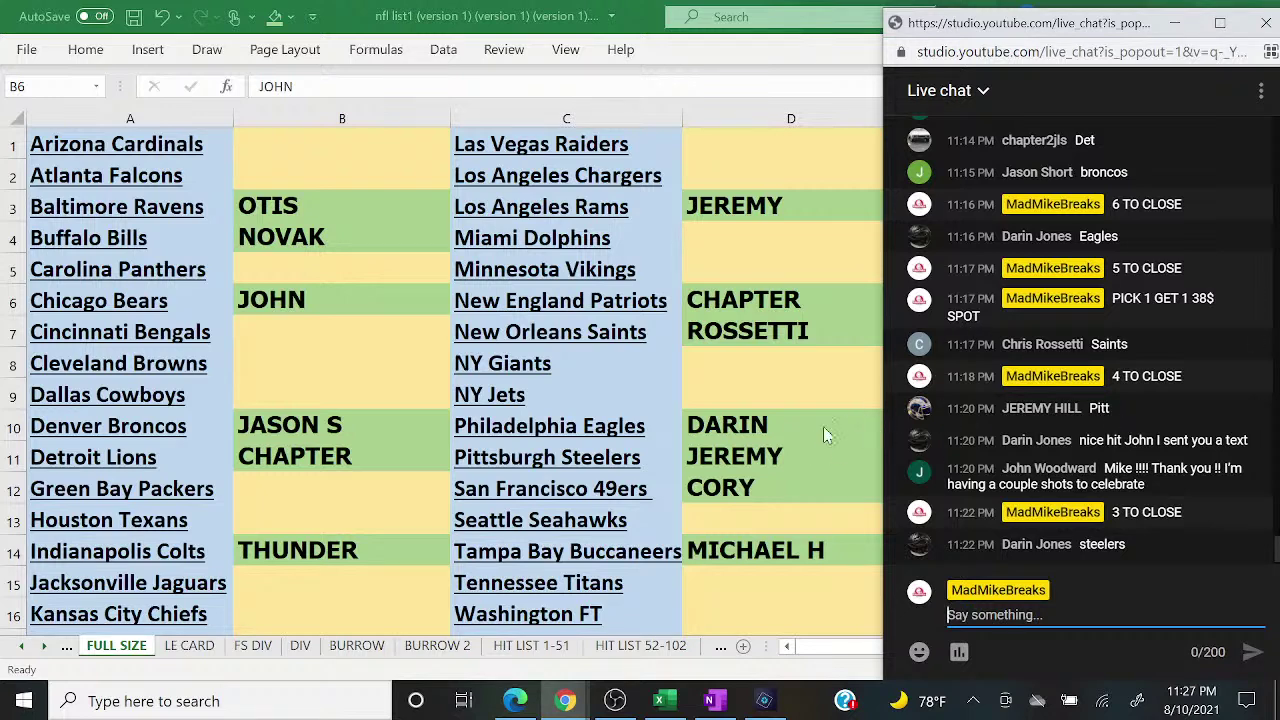
# Step: Browse the HIT LIST 1-51, 52-102, 103-113 and BURROW 2 sheets, then return to FULL SIZE
pyautogui.click(547, 648)
pyautogui.click(548, 648)
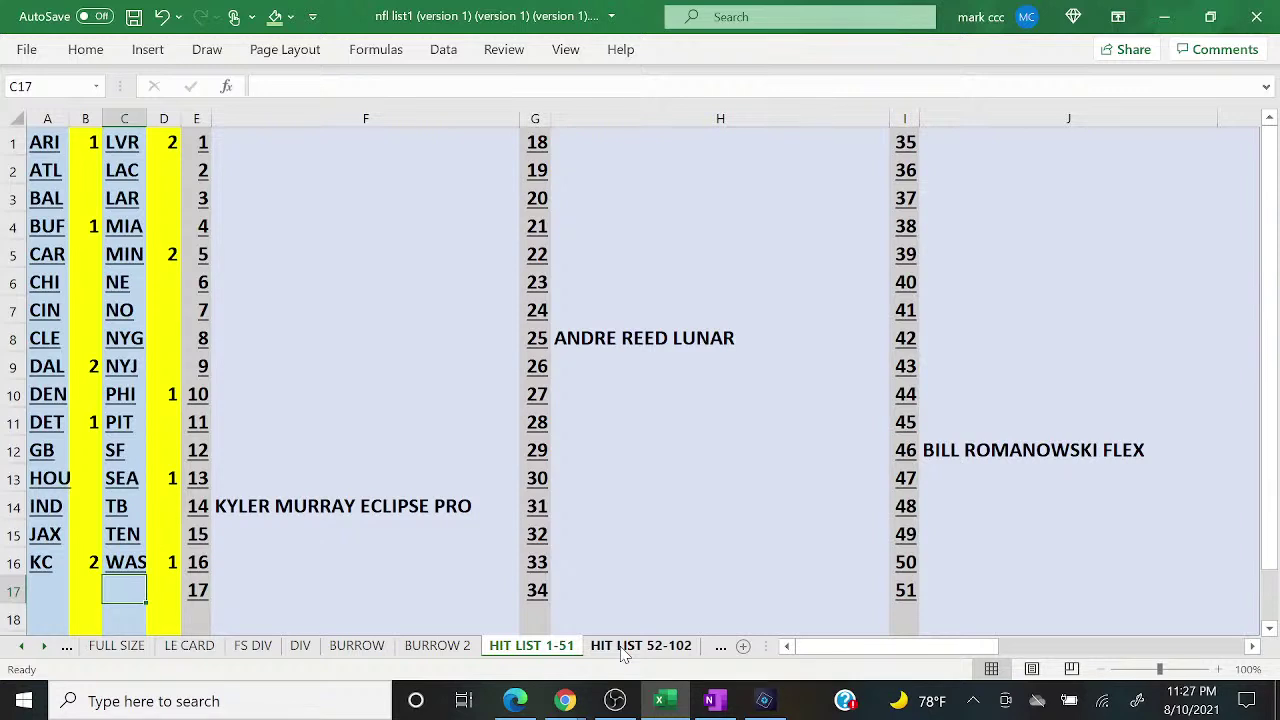
pyautogui.click(624, 648)
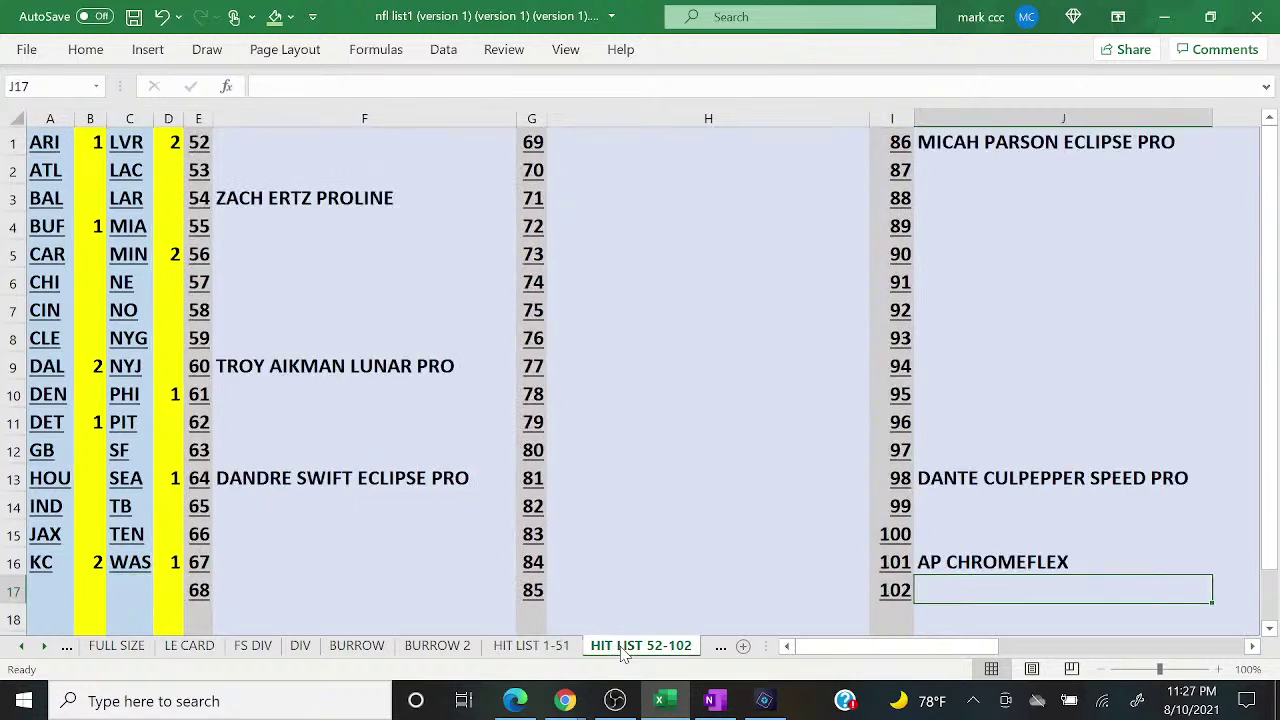
pyautogui.click(720, 648)
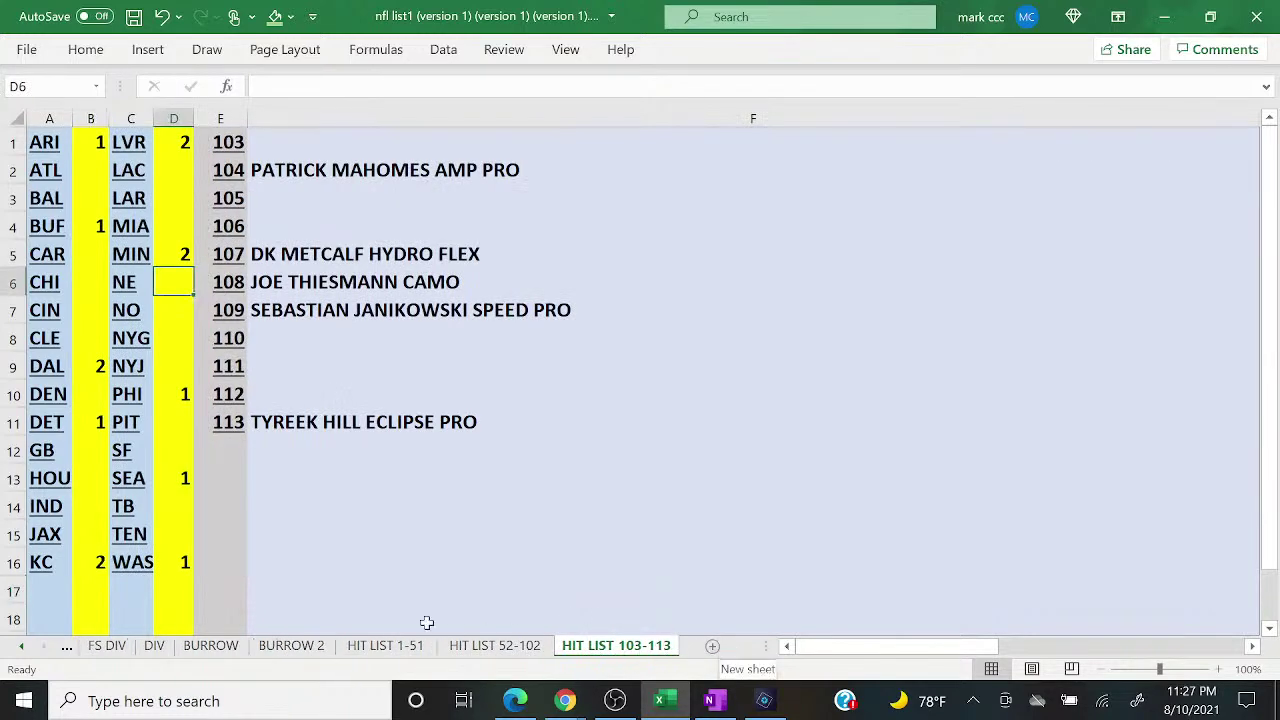
pyautogui.click(291, 648)
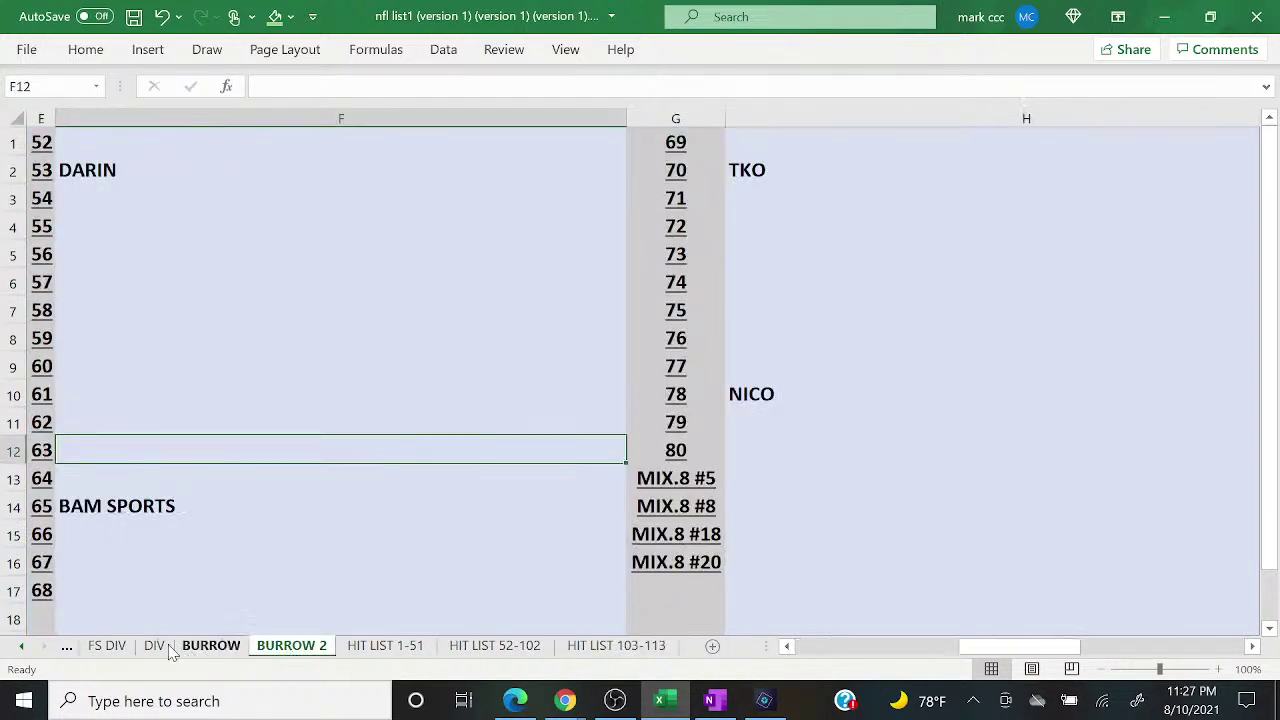
pyautogui.click(66, 647)
pyautogui.click(68, 648)
pyautogui.click(68, 648)
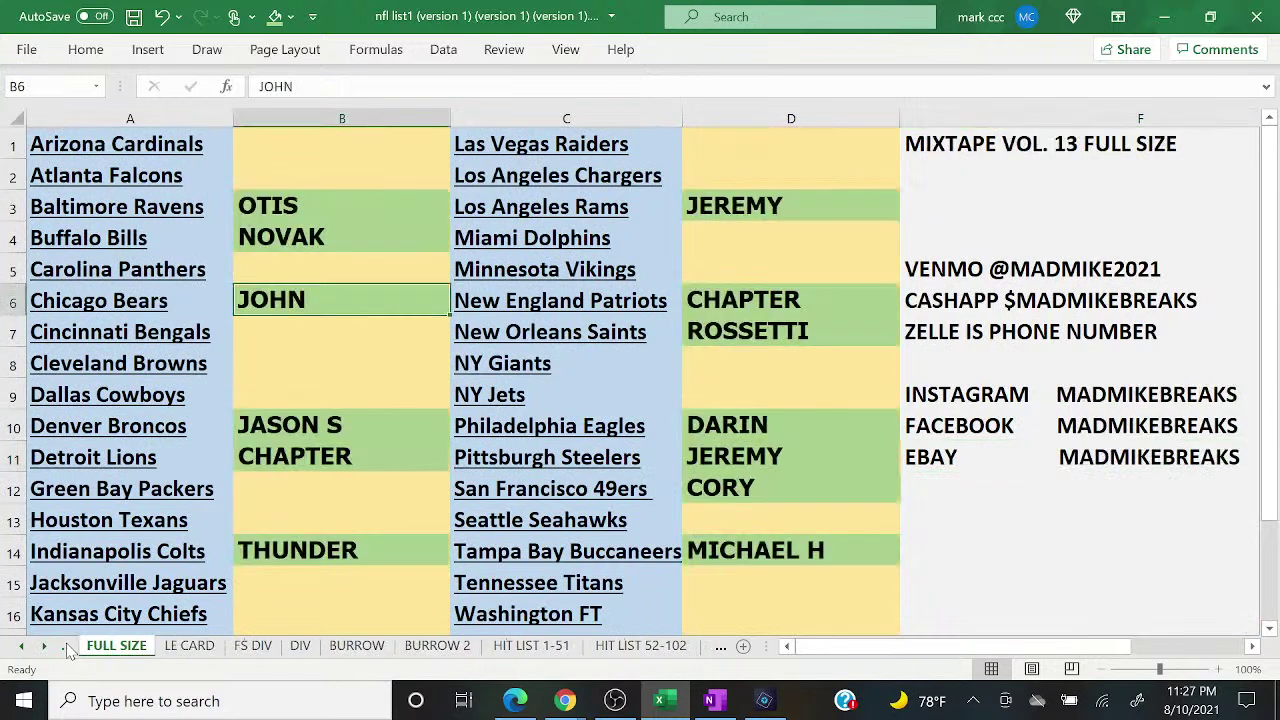
# Step: Post '3 TO CLOSE' in the YouTube live chat
pyautogui.moveTo(566, 705)
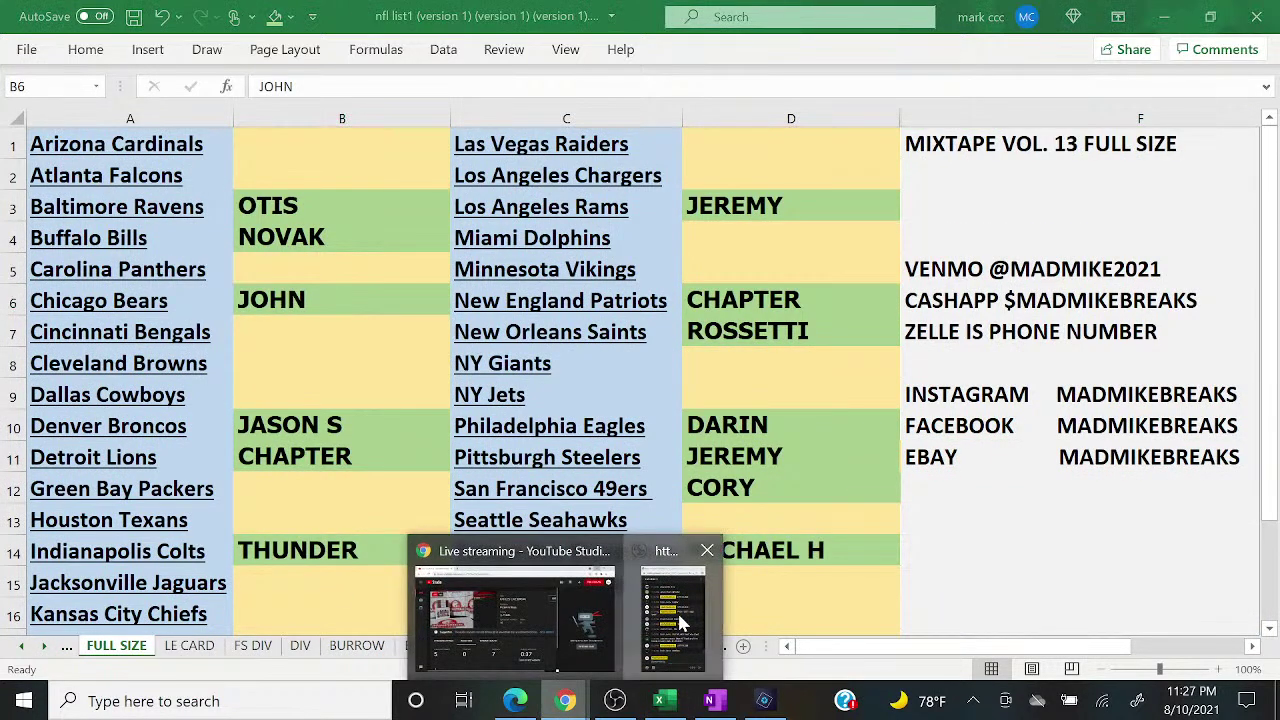
pyautogui.click(680, 622)
pyautogui.write('3 TO CLOSE')
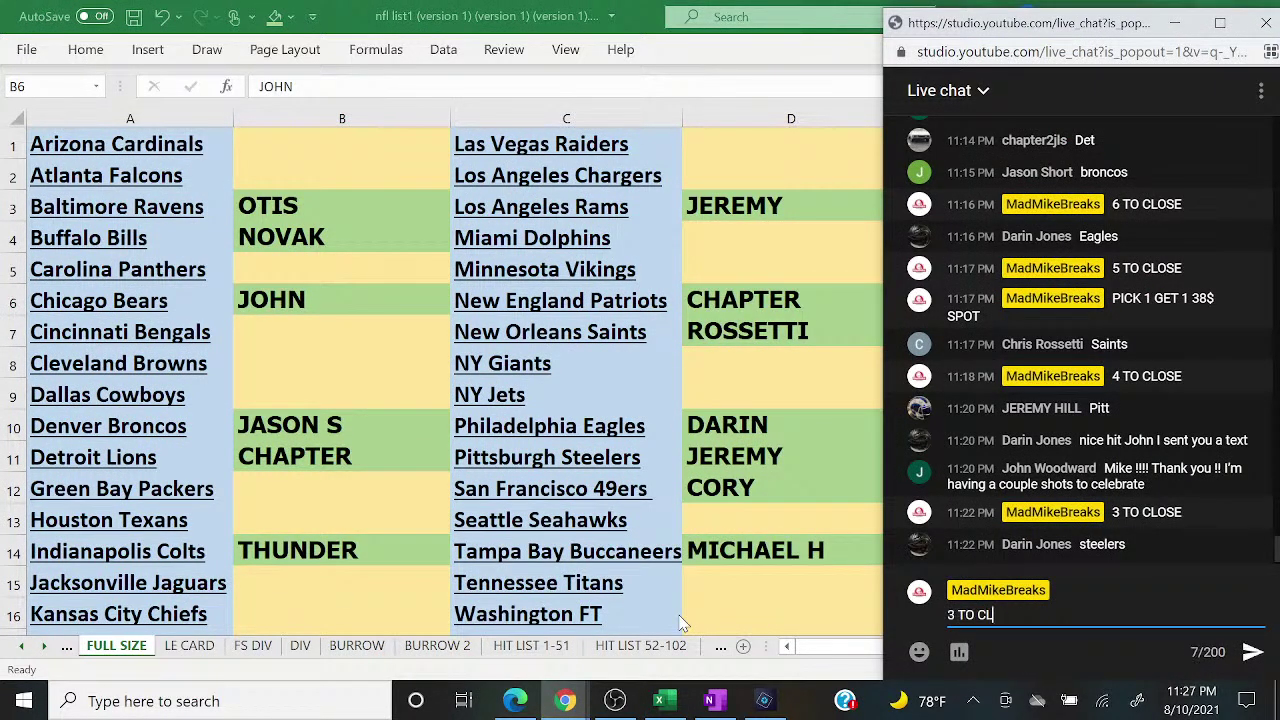
pyautogui.press('Return')
# Step: Post 'PICK 1 GET 1 38$ SPOT FS' in chat and bring the spreadsheet back
pyautogui.write('PICK 1 ')
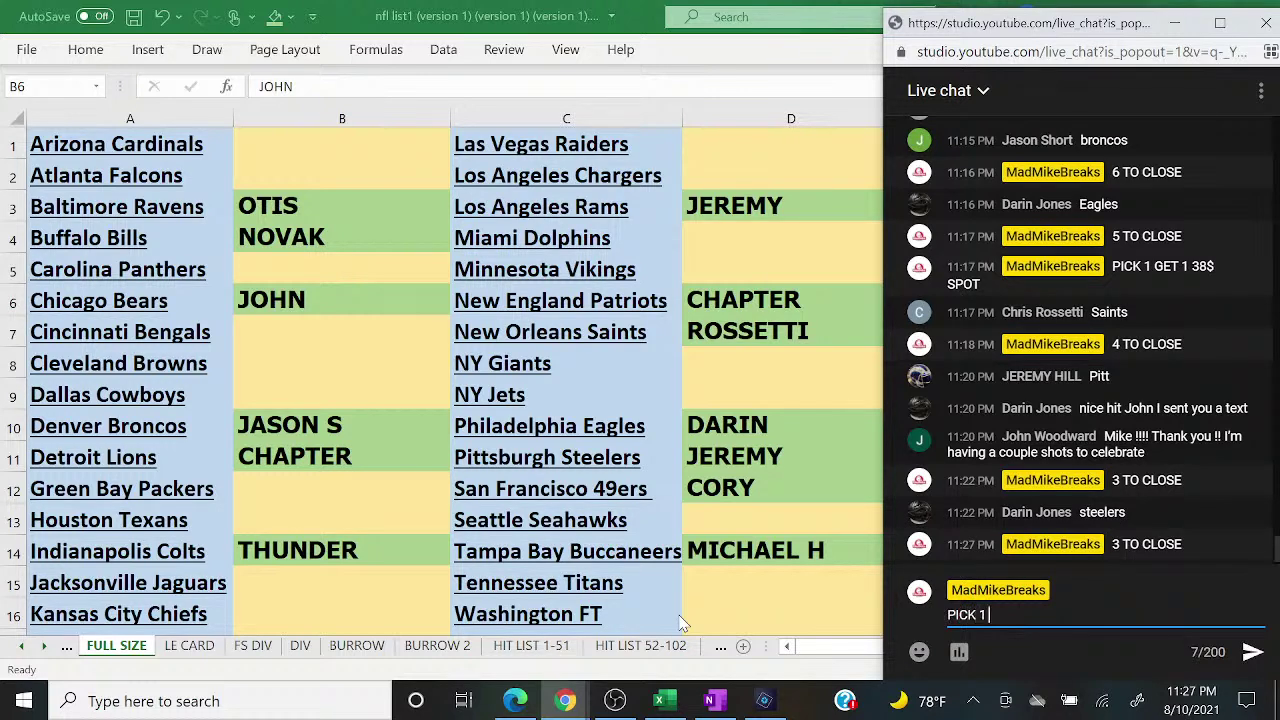
pyautogui.write('GET 1 38$ SPOT FS')
pyautogui.press('Return')
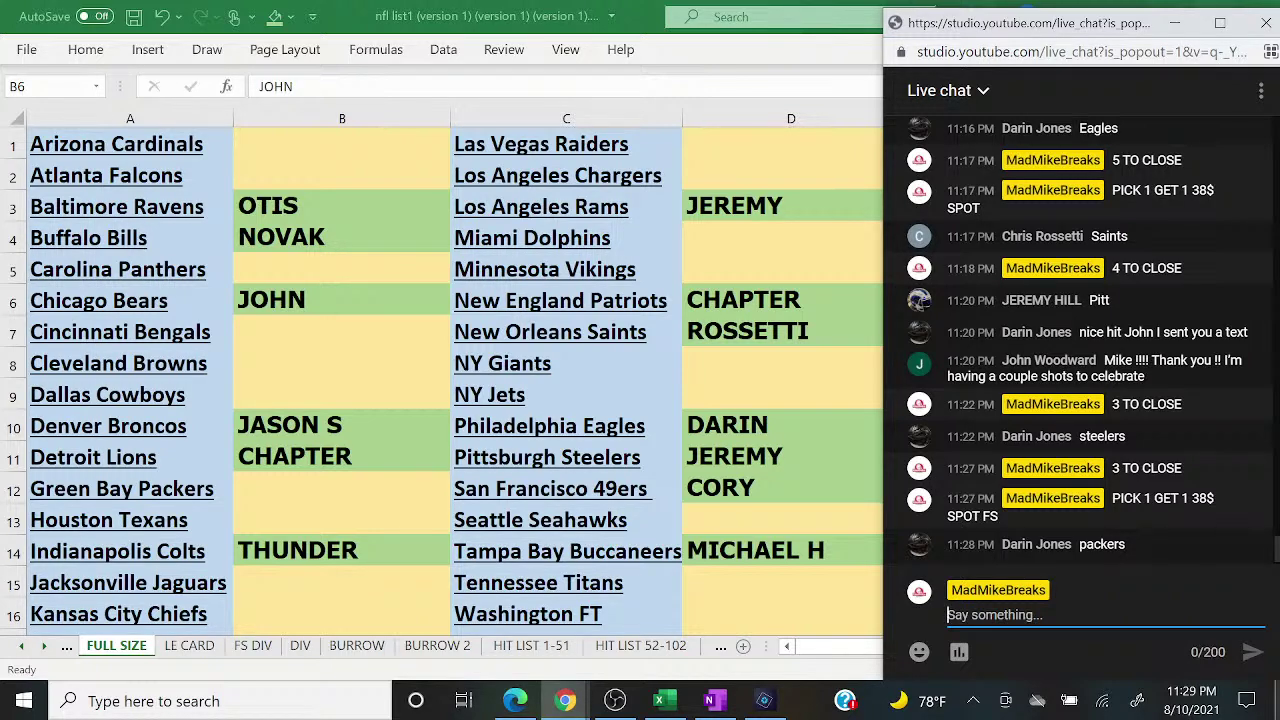
pyautogui.click(290, 483)
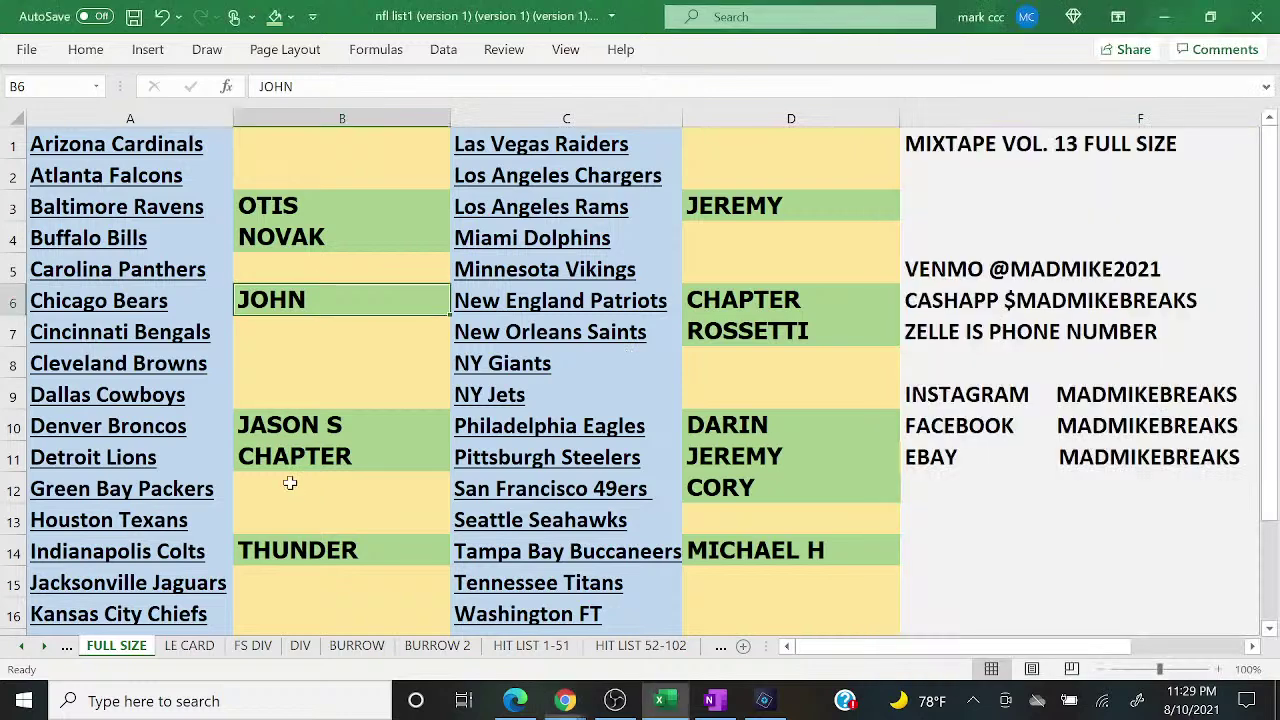
# Step: Enter the buyer's name in the Green Bay Packers slot, cell B12
pyautogui.click(290, 483)
pyautogui.write('DARIN')
pyautogui.press('Return')
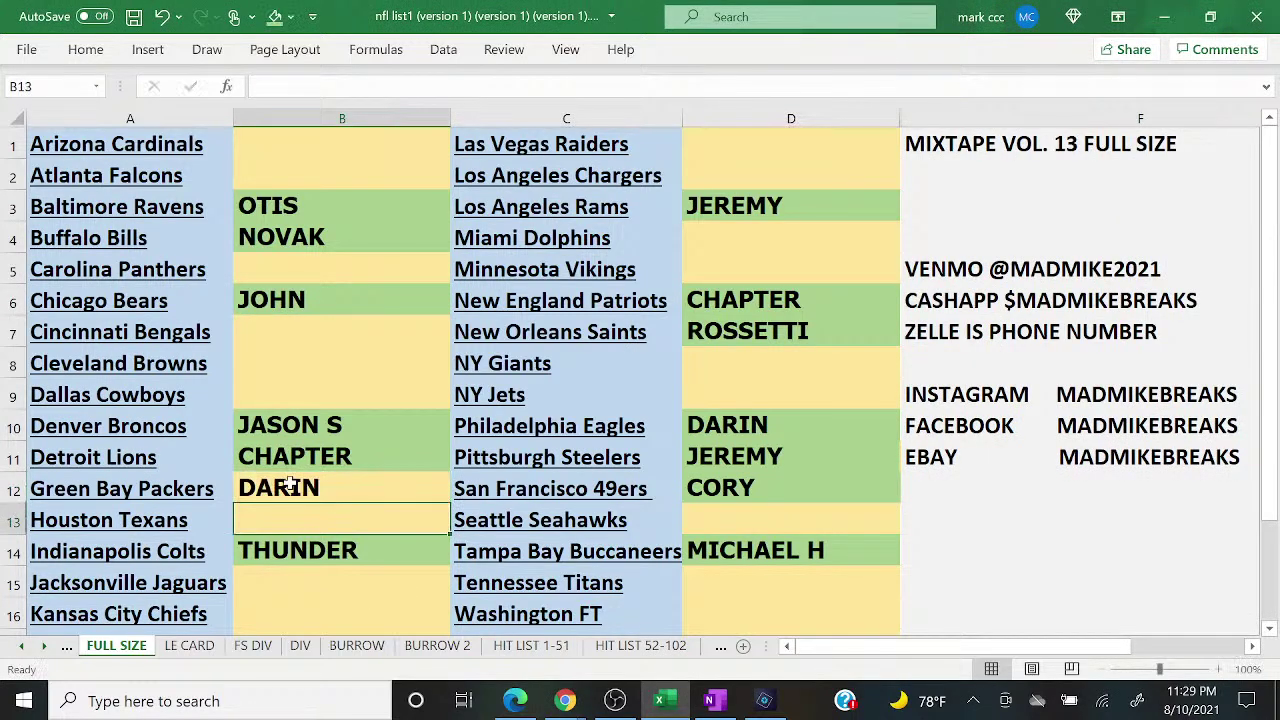
# Step: Post '2 TO CLOSE' in the live chat, then return to the team sheet
pyautogui.click(686, 612)
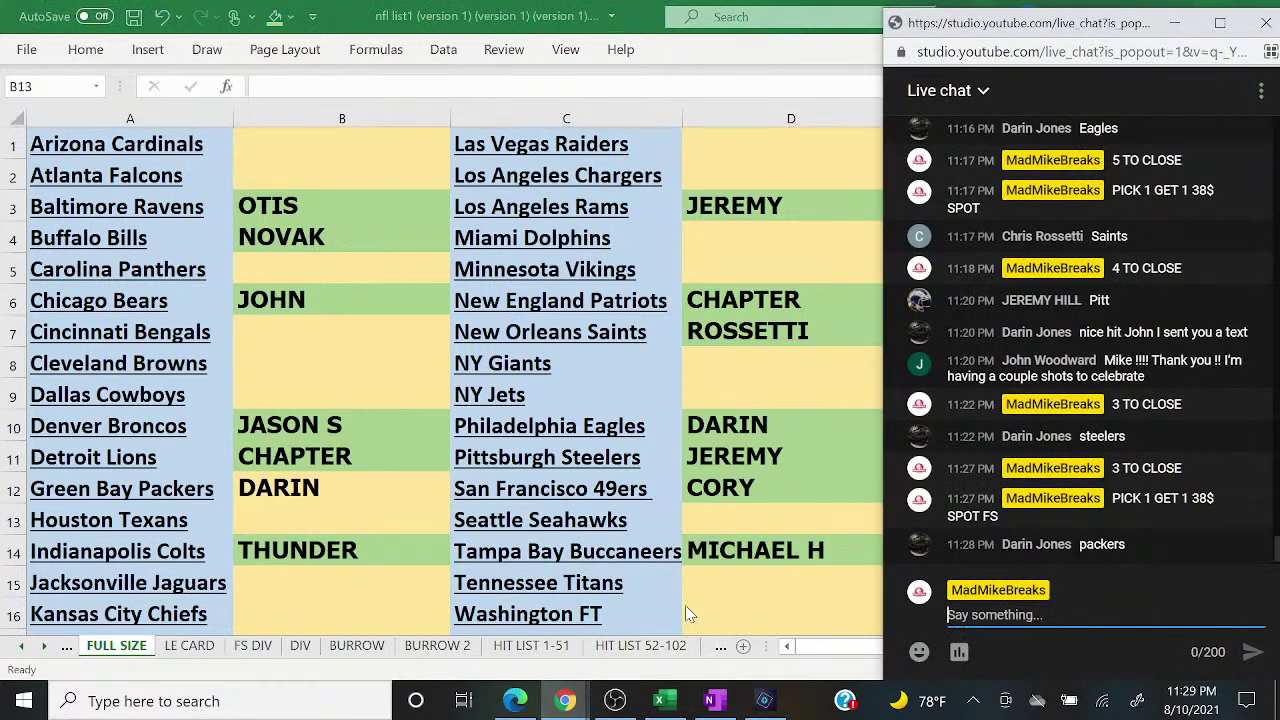
pyautogui.write('2 TO CLOSE')
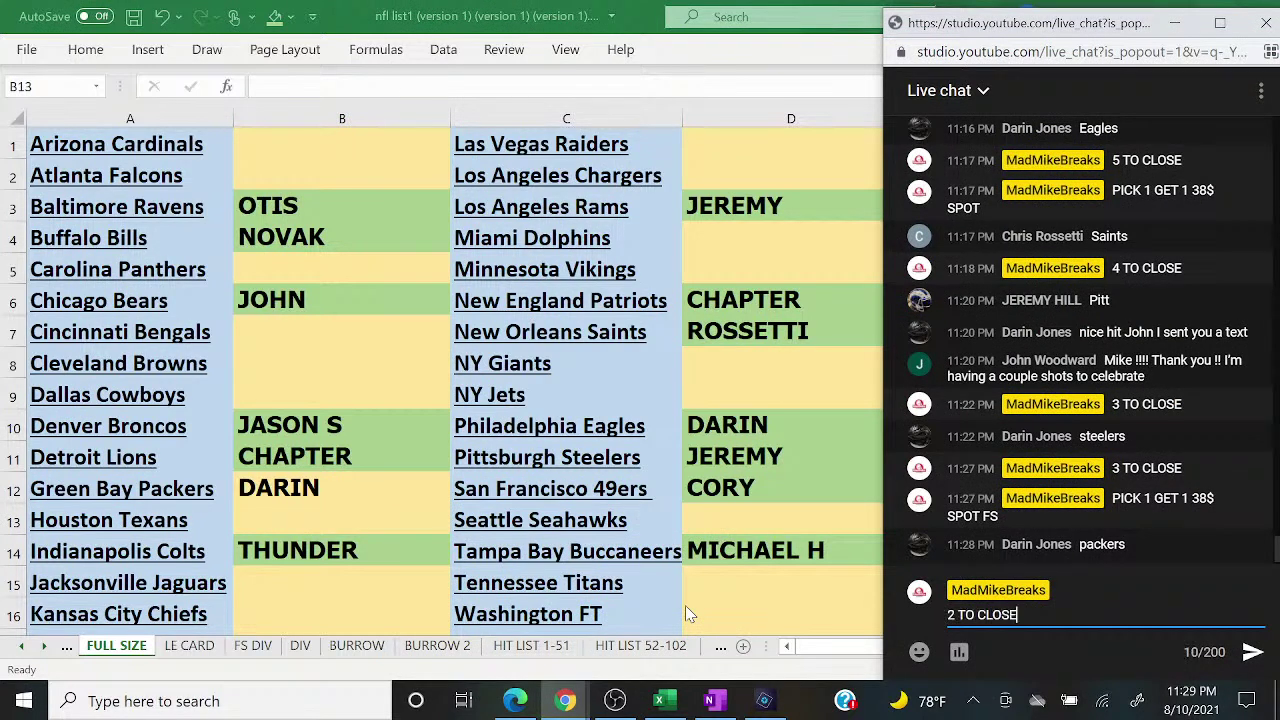
pyautogui.press('Return')
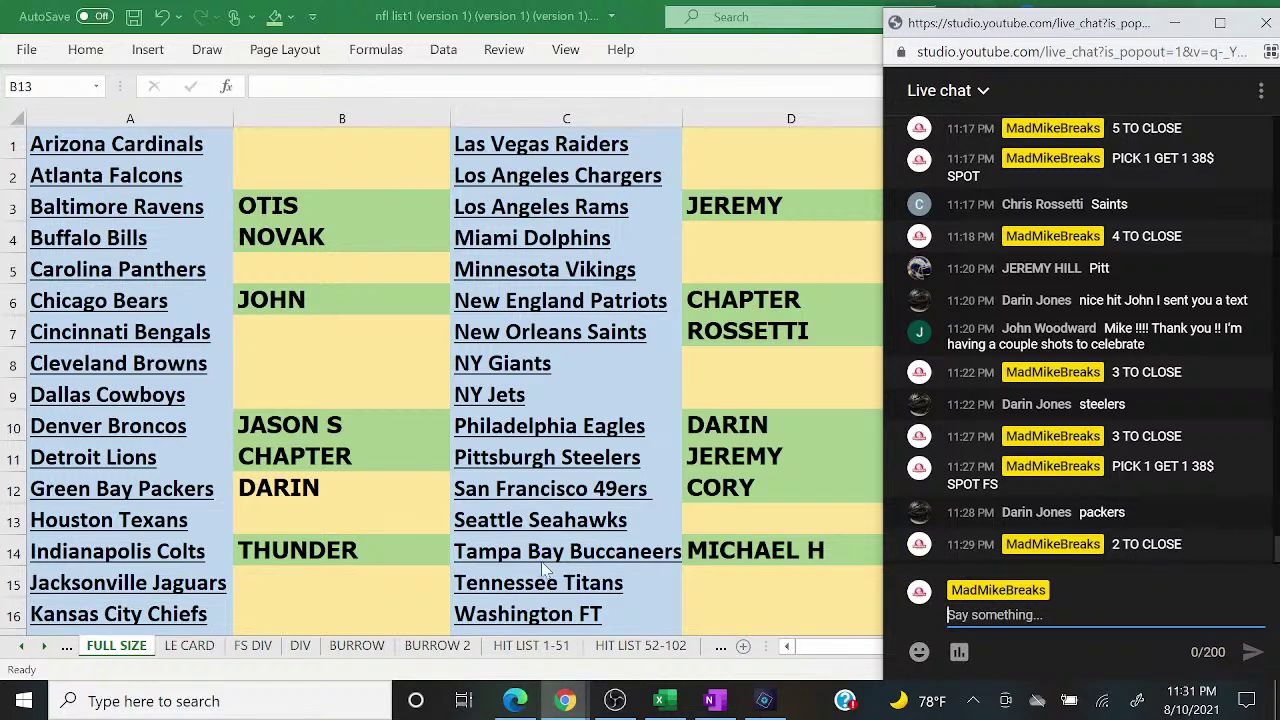
pyautogui.click(282, 488)
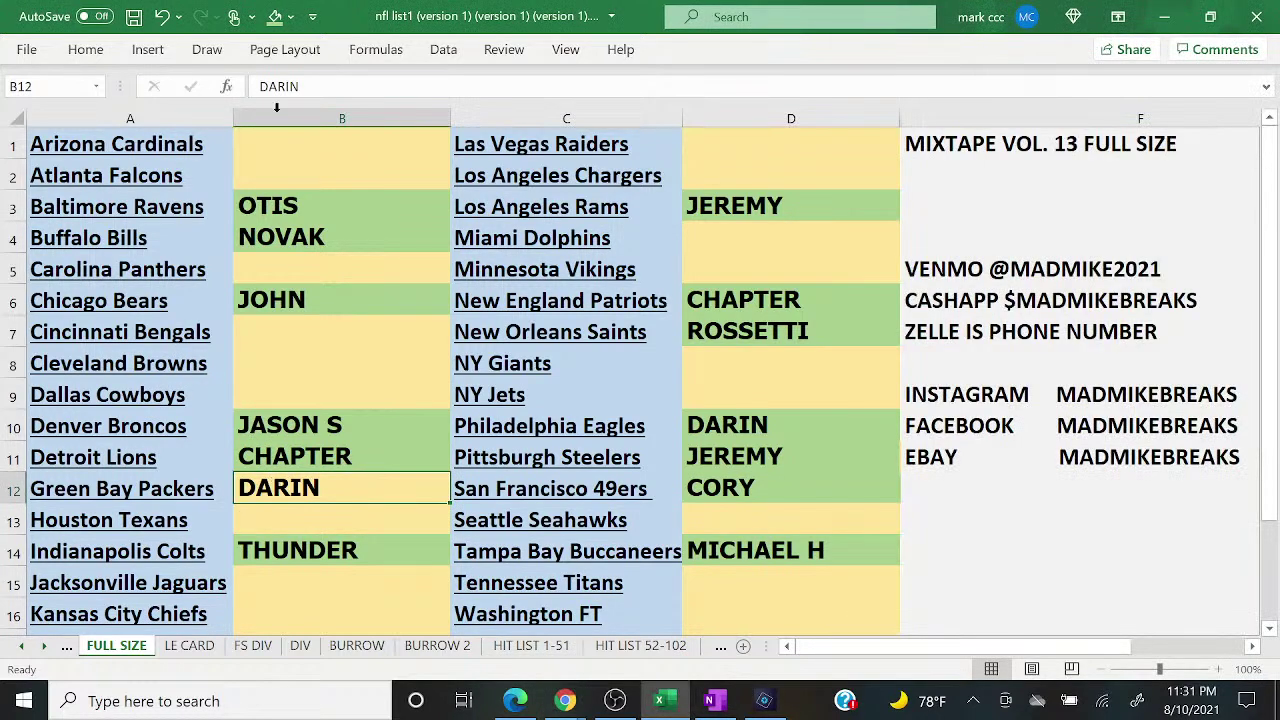
# Step: Send the host message 'FILLER TO CLOSE 19$ SPOT 4 SPOTS TOTAL TOP 2 WIN' from the live chat popup
pyautogui.moveTo(565, 700)
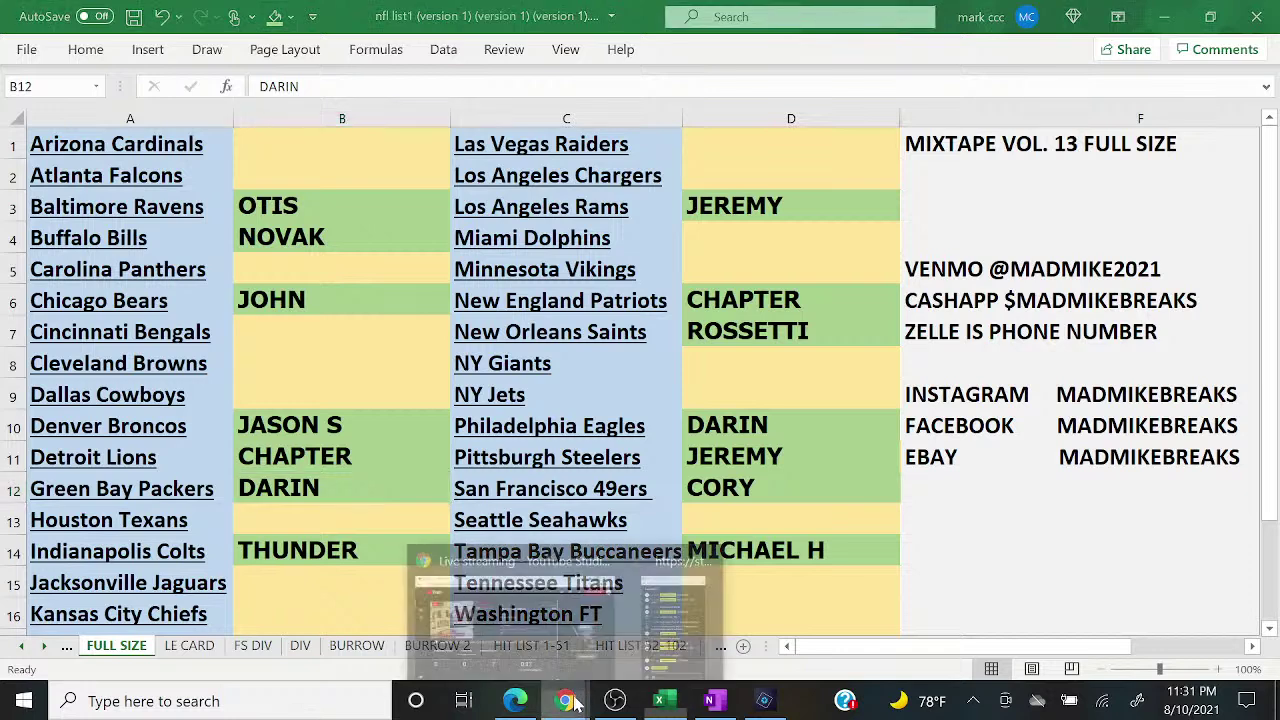
pyautogui.click(677, 625)
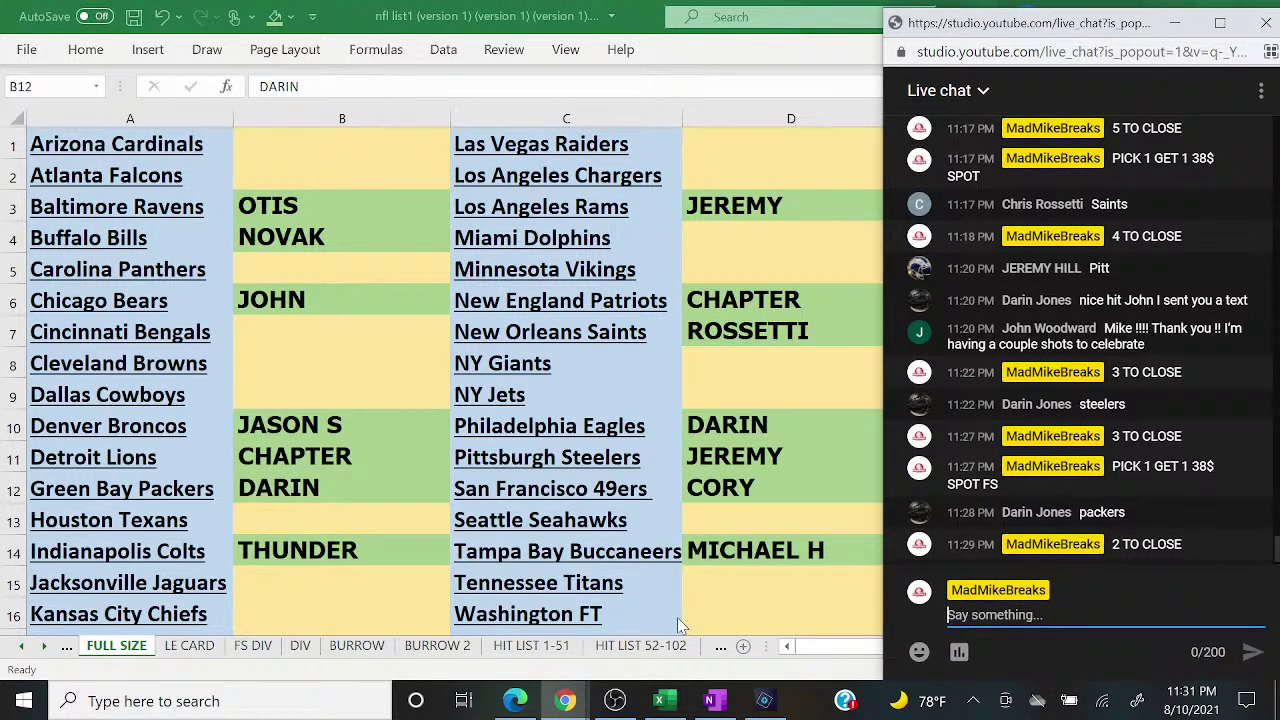
pyautogui.write('FI')
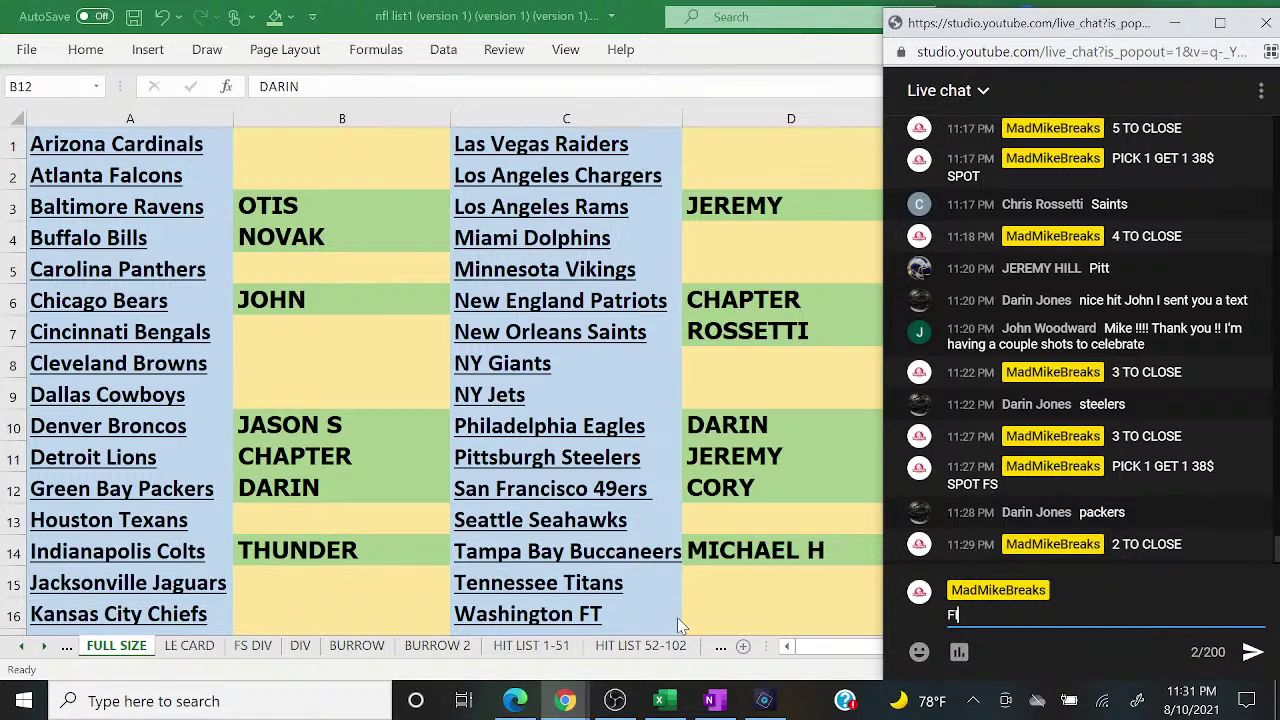
pyautogui.write('LLER TO CLOSE ')
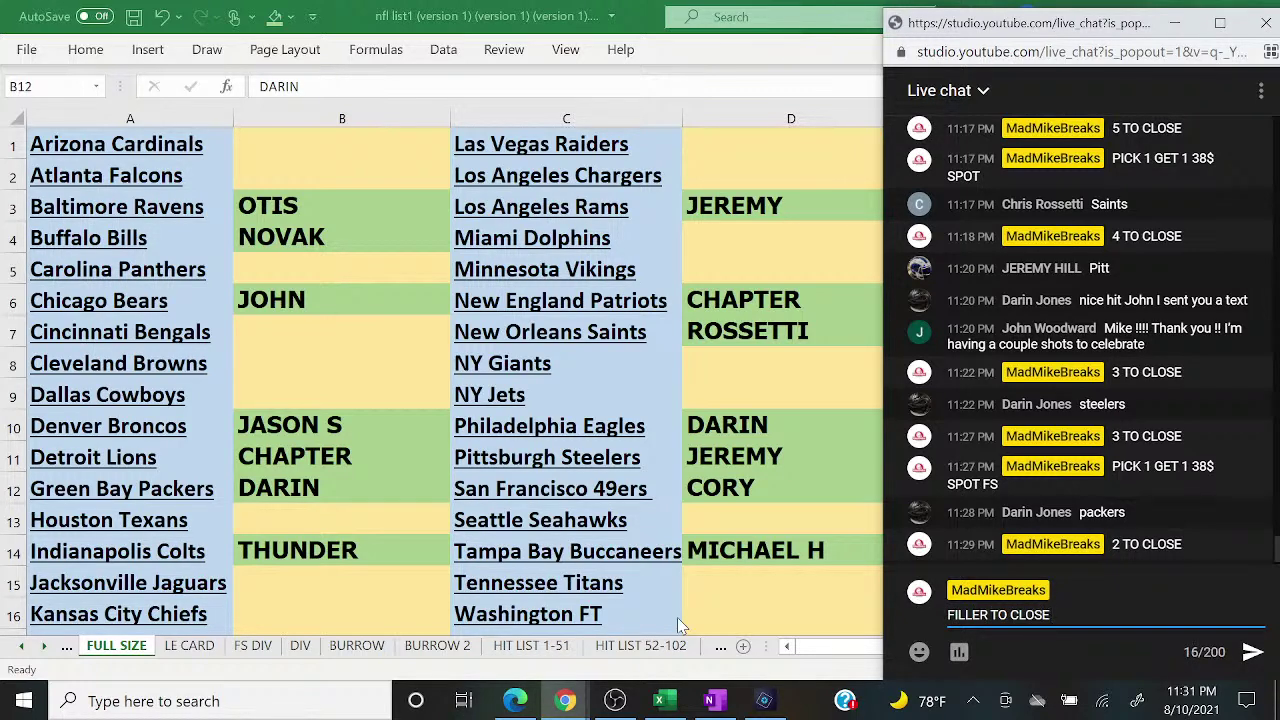
pyautogui.write('19$ SPOT 4 SPOTS TOTAL TOP')
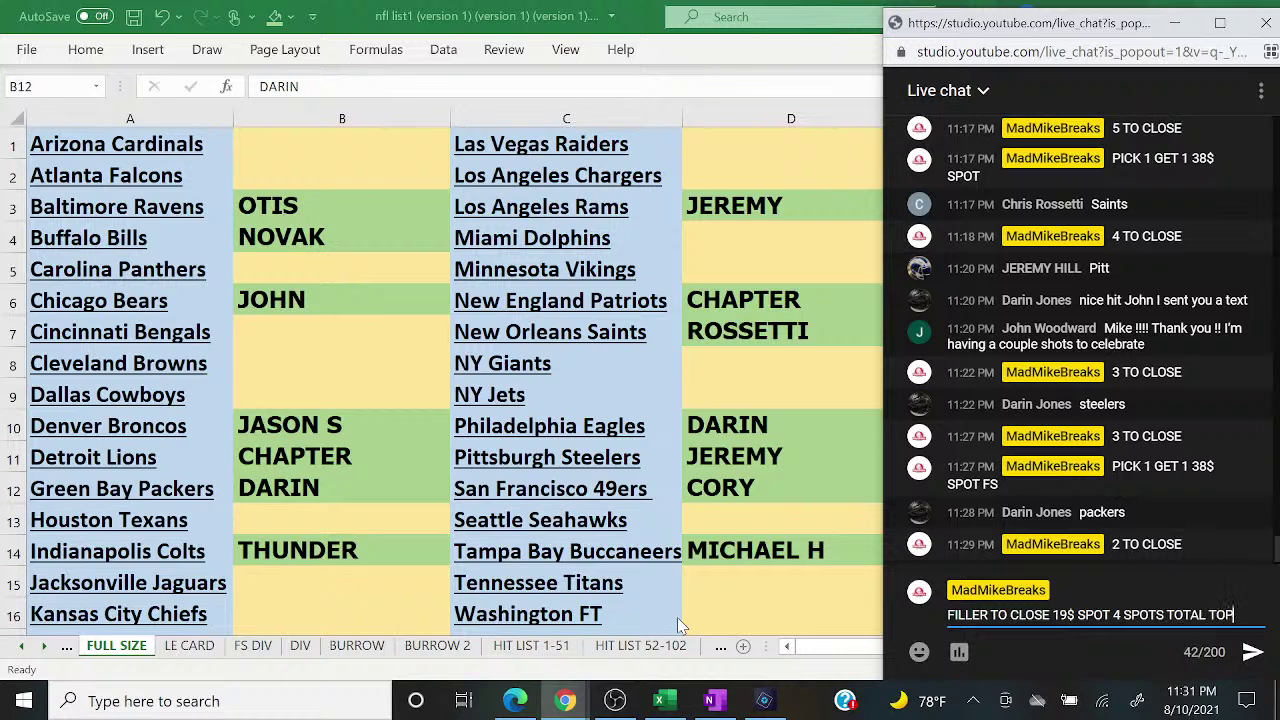
pyautogui.write(' 2 WIN')
pyautogui.press('Return')
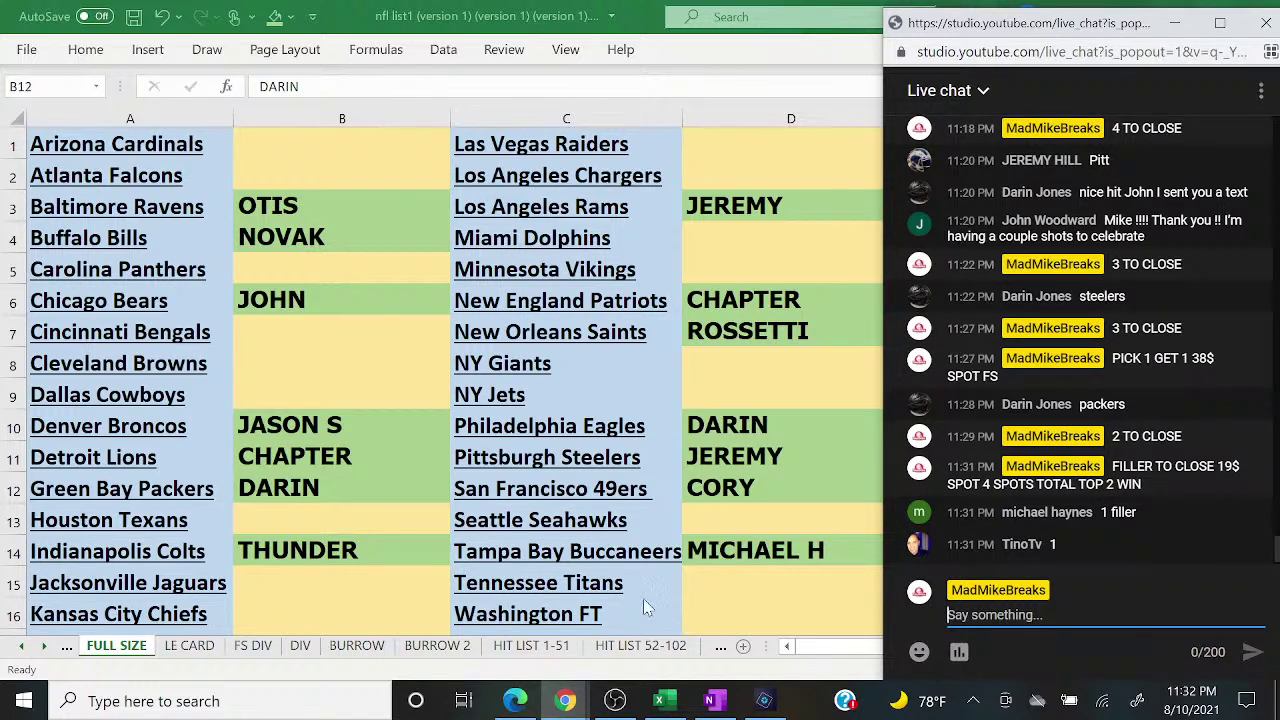
# Step: Start a new Random.org giveaway described FILLER FOR FS with 5 rounds
pyautogui.click(525, 704)
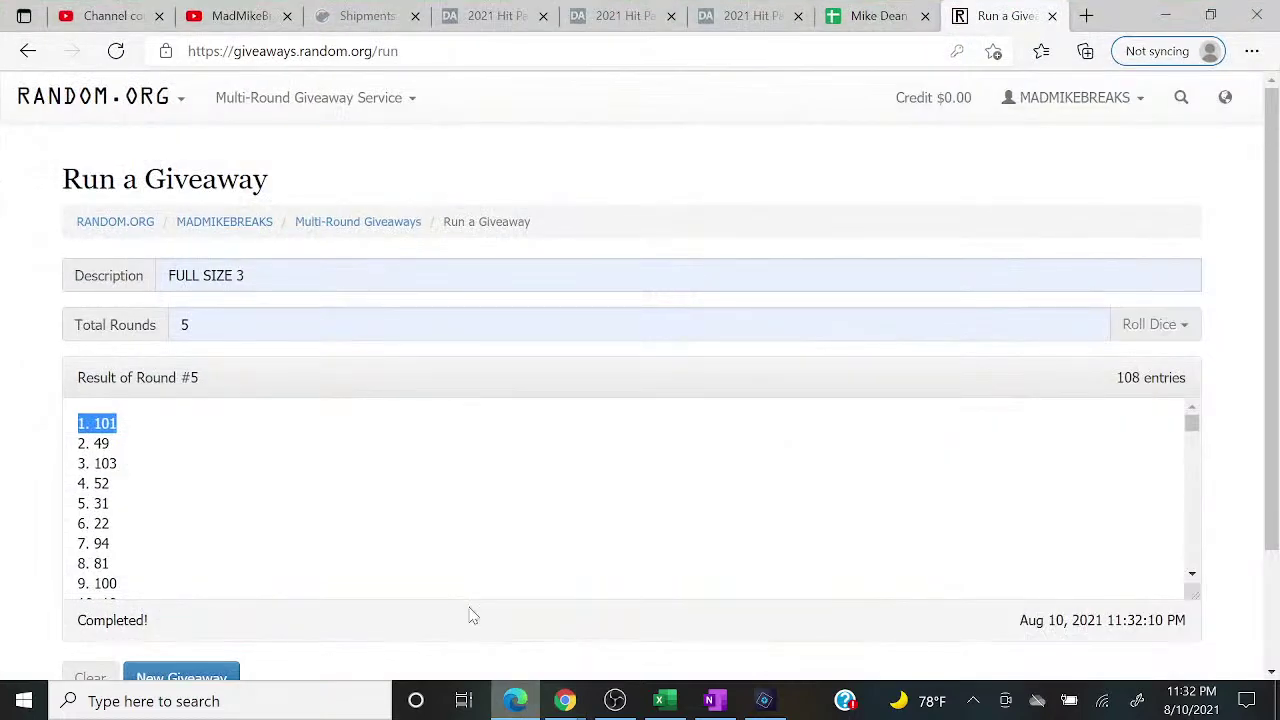
pyautogui.click(175, 677)
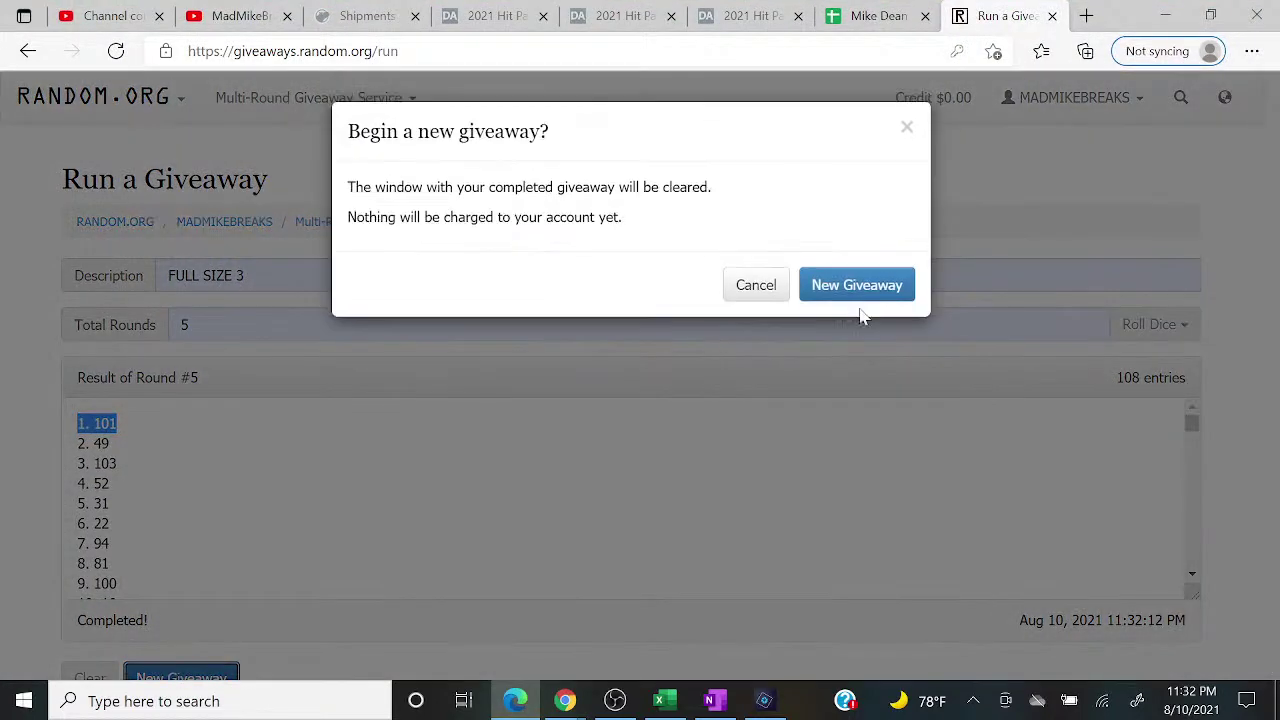
pyautogui.click(865, 289)
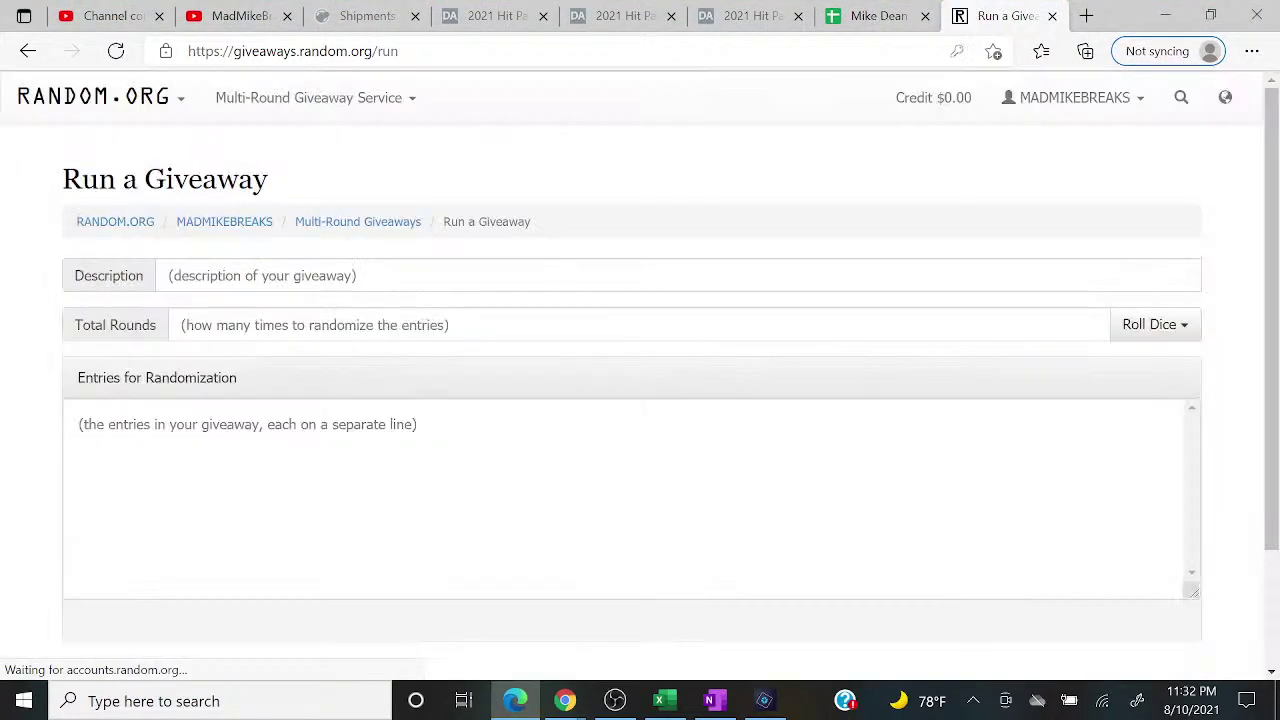
pyautogui.click(384, 276)
pyautogui.write('FILLER FOR FS')
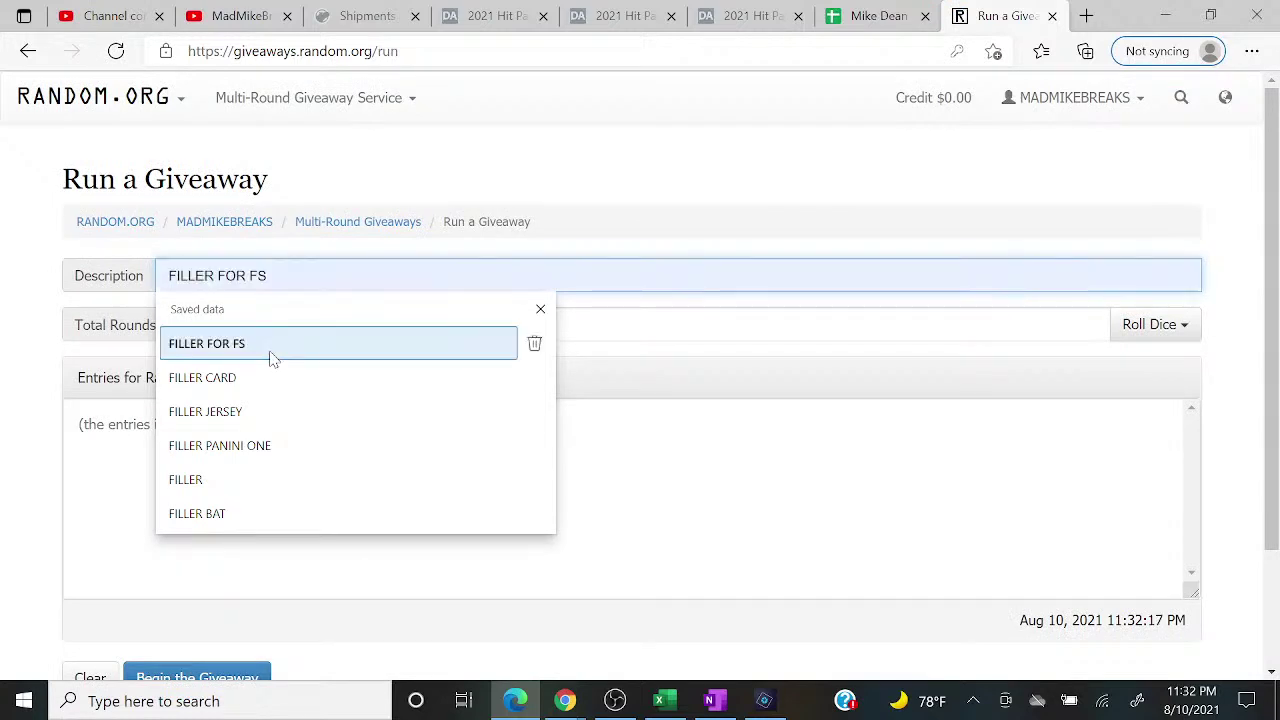
pyautogui.click(272, 350)
pyautogui.click(260, 325)
pyautogui.click(243, 392)
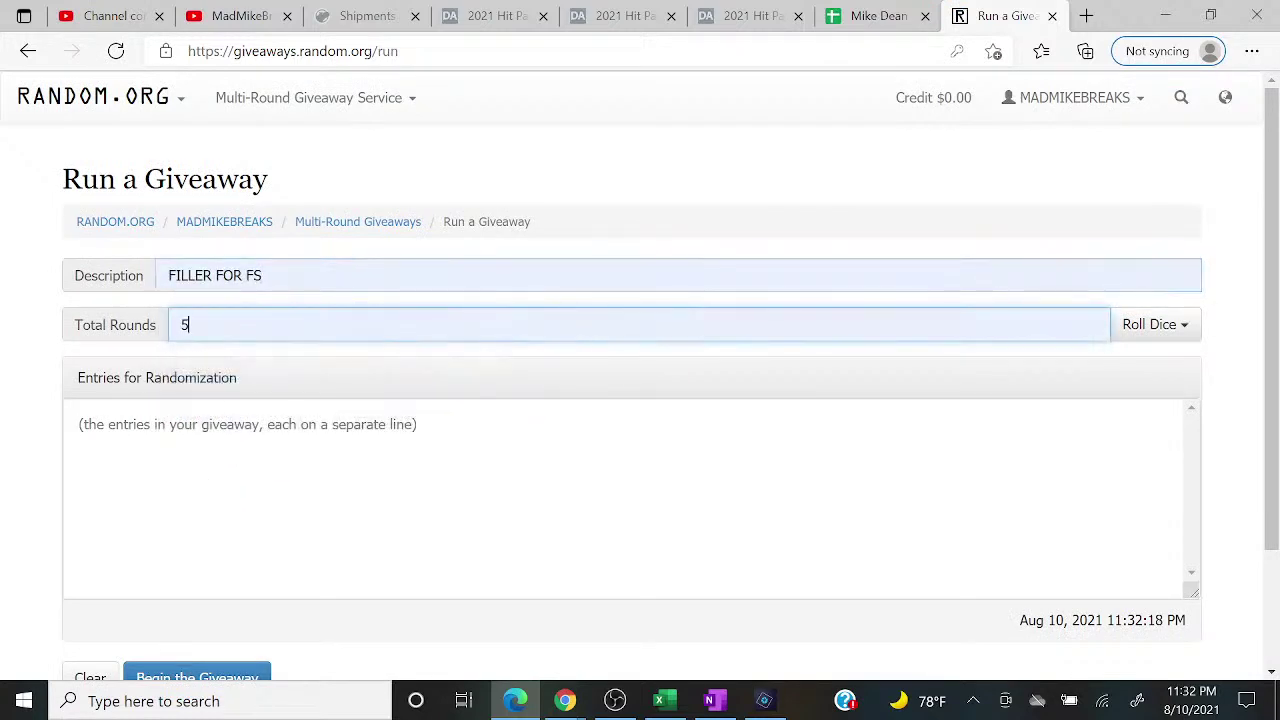
pyautogui.click(400, 500)
# Step: Add the first filler buyers' names from the live chat to the entries list
pyautogui.click(565, 700)
pyautogui.click(678, 615)
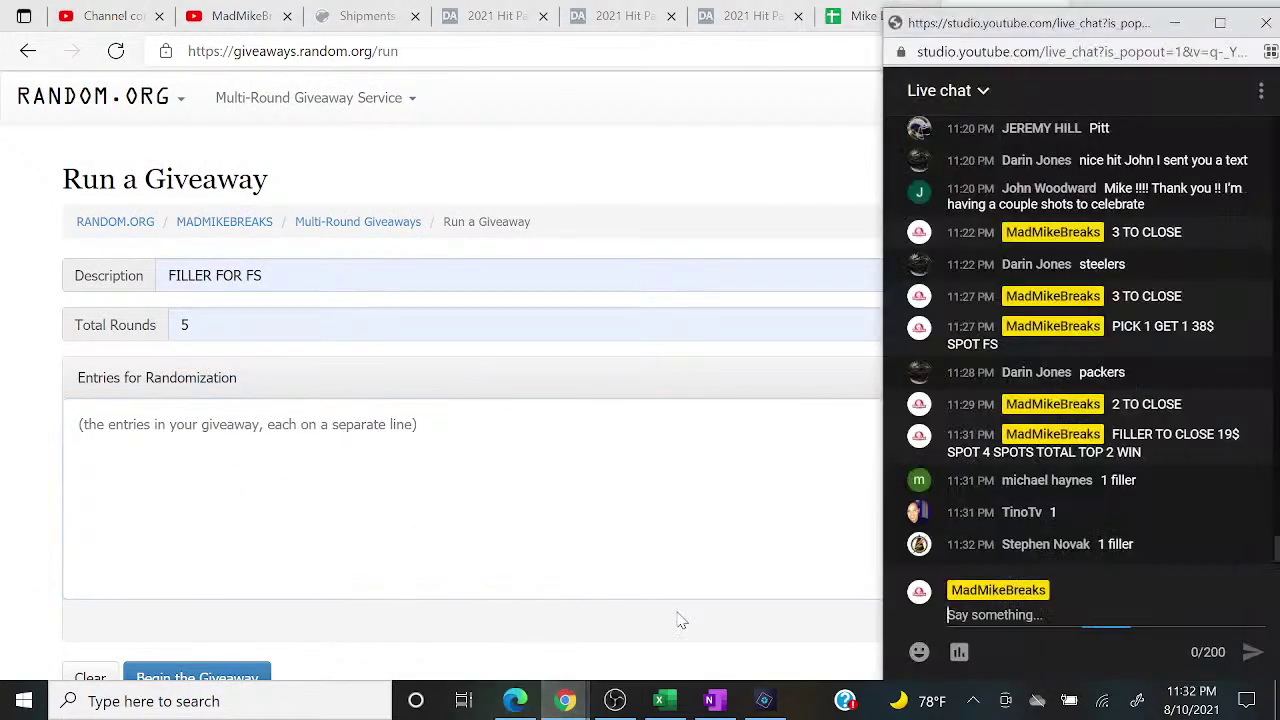
pyautogui.hotkey('alt', 'Tab')
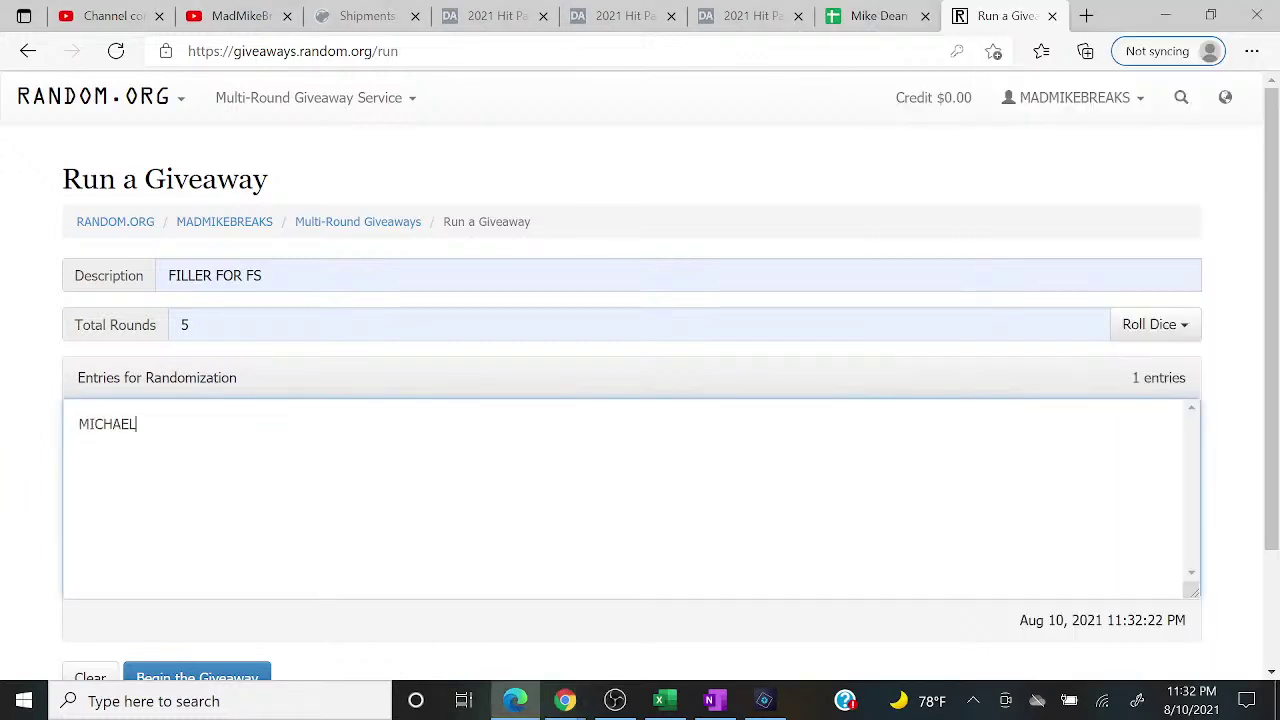
pyautogui.press('Return')
pyautogui.click(565, 700)
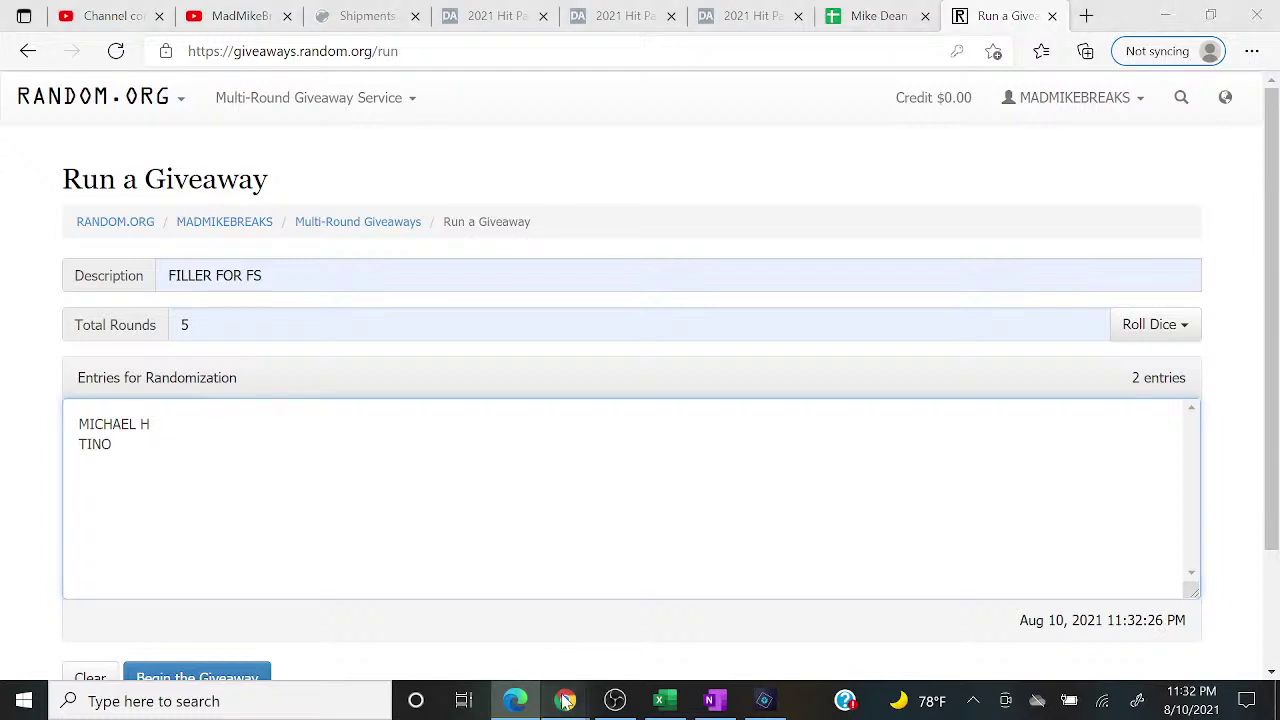
pyautogui.click(651, 646)
pyautogui.hotkey('alt', 'Tab')
pyautogui.write('NOVAK')
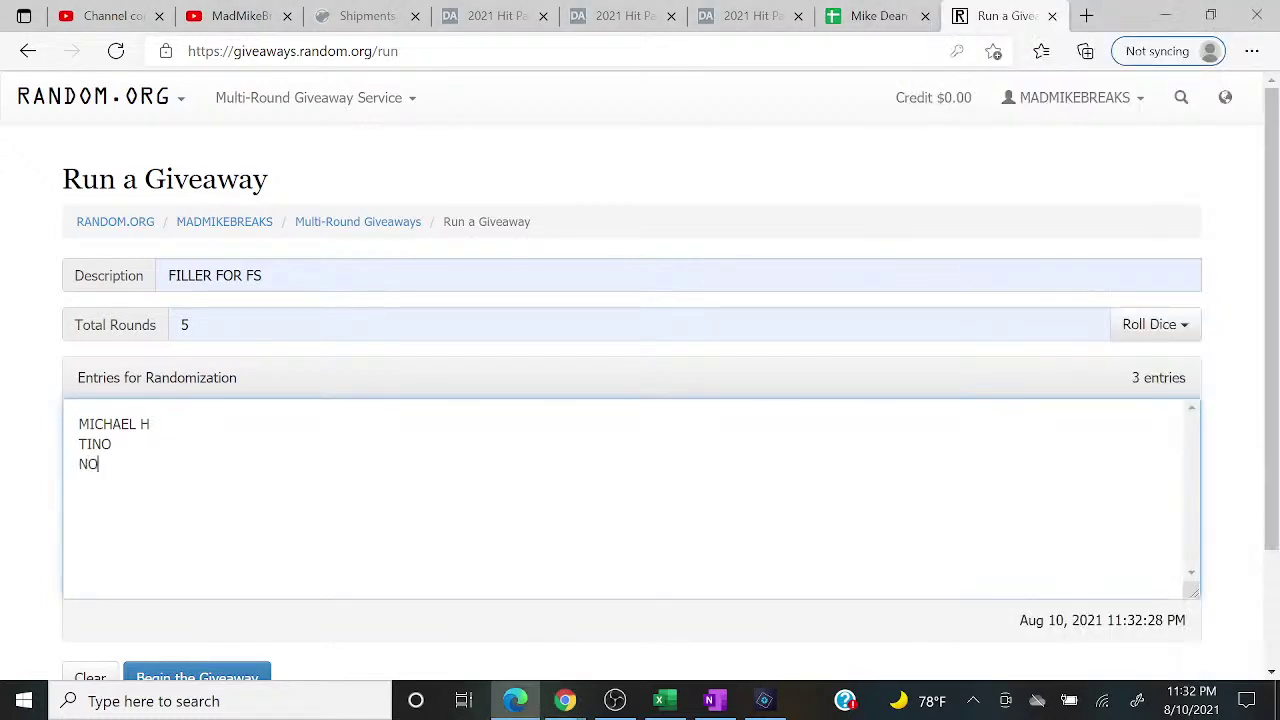
# Step: Post CLOSED in the live chat and add the fourth buyer's name as an entry
pyautogui.moveTo(565, 700)
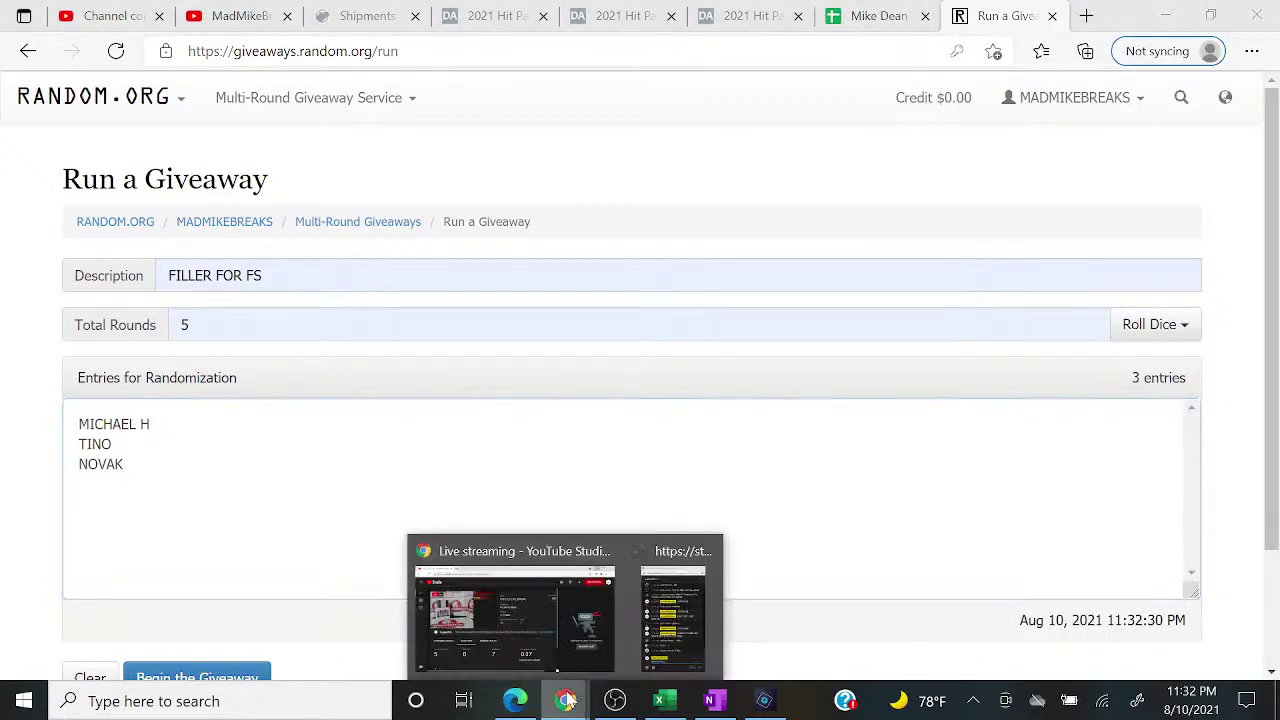
pyautogui.click(684, 600)
pyautogui.write('CLOSED')
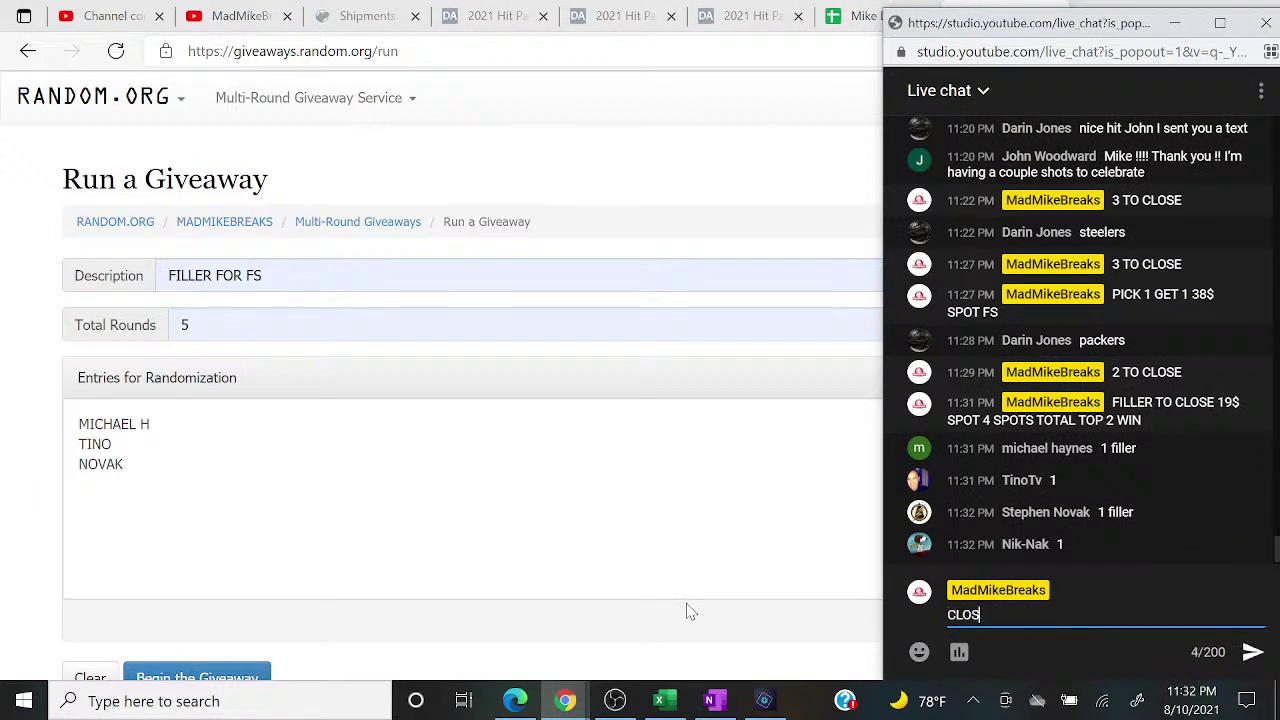
pyautogui.press('Return')
pyautogui.click(678, 606)
pyautogui.press('Return')
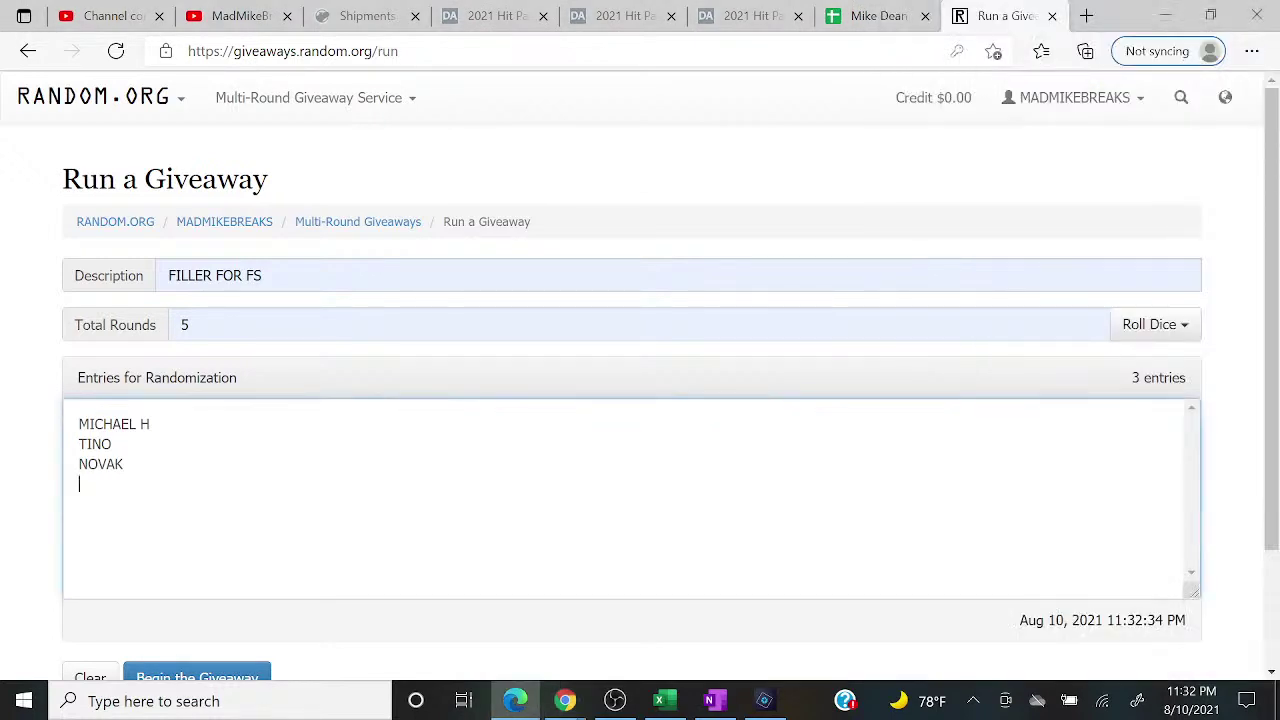
pyautogui.write('NIK NAK')
# Step: Glance at the NFL team sheet, hide it again, and bring the live chat back up
pyautogui.moveTo(565, 700)
pyautogui.click(666, 614)
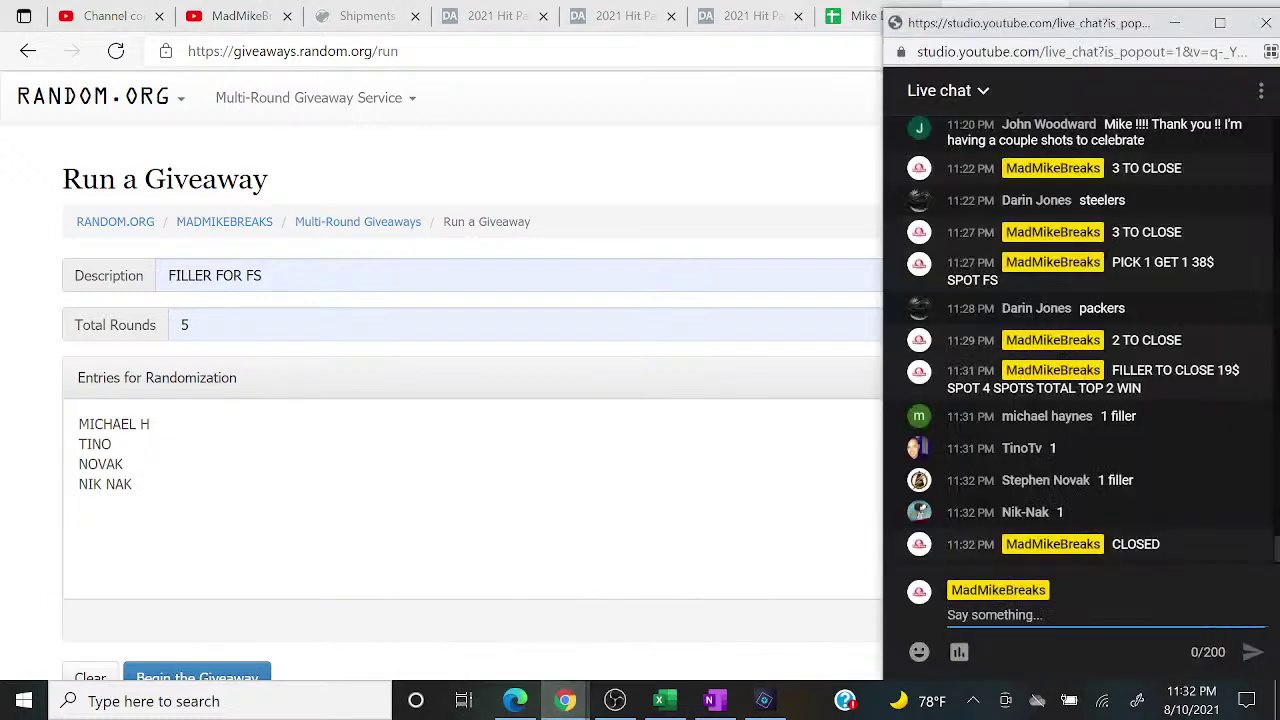
pyautogui.click(662, 699)
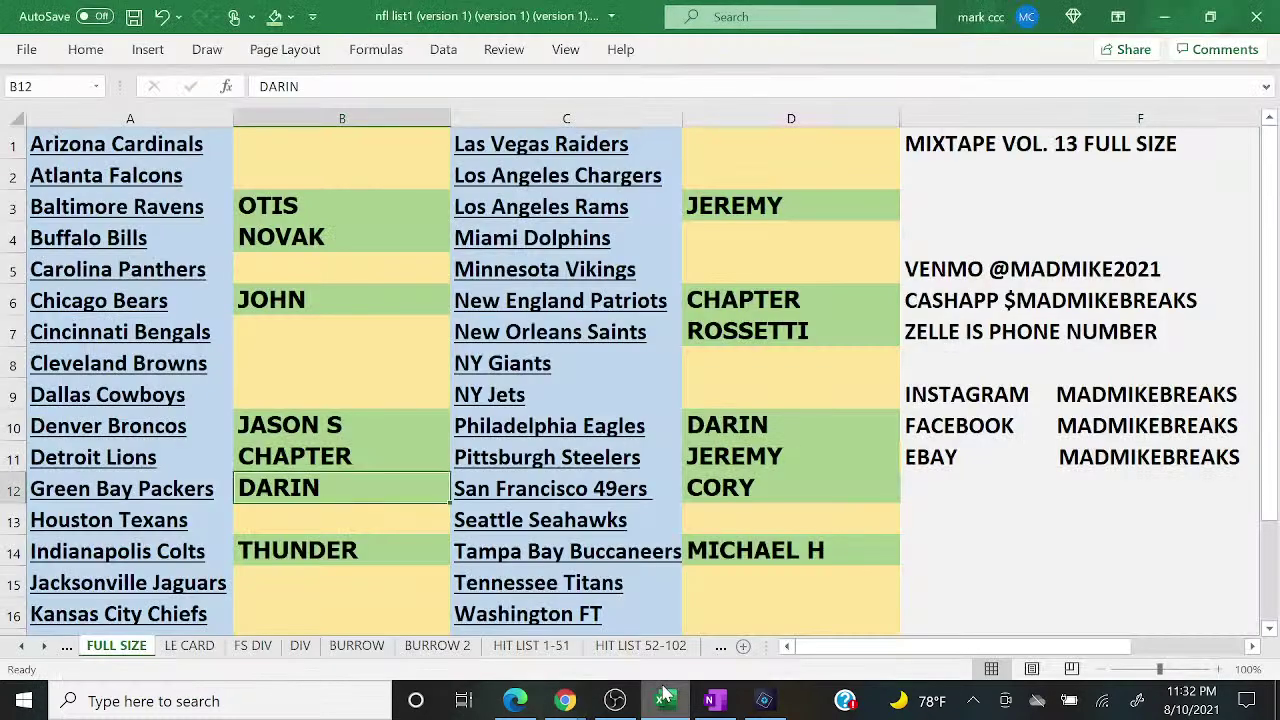
pyautogui.click(662, 699)
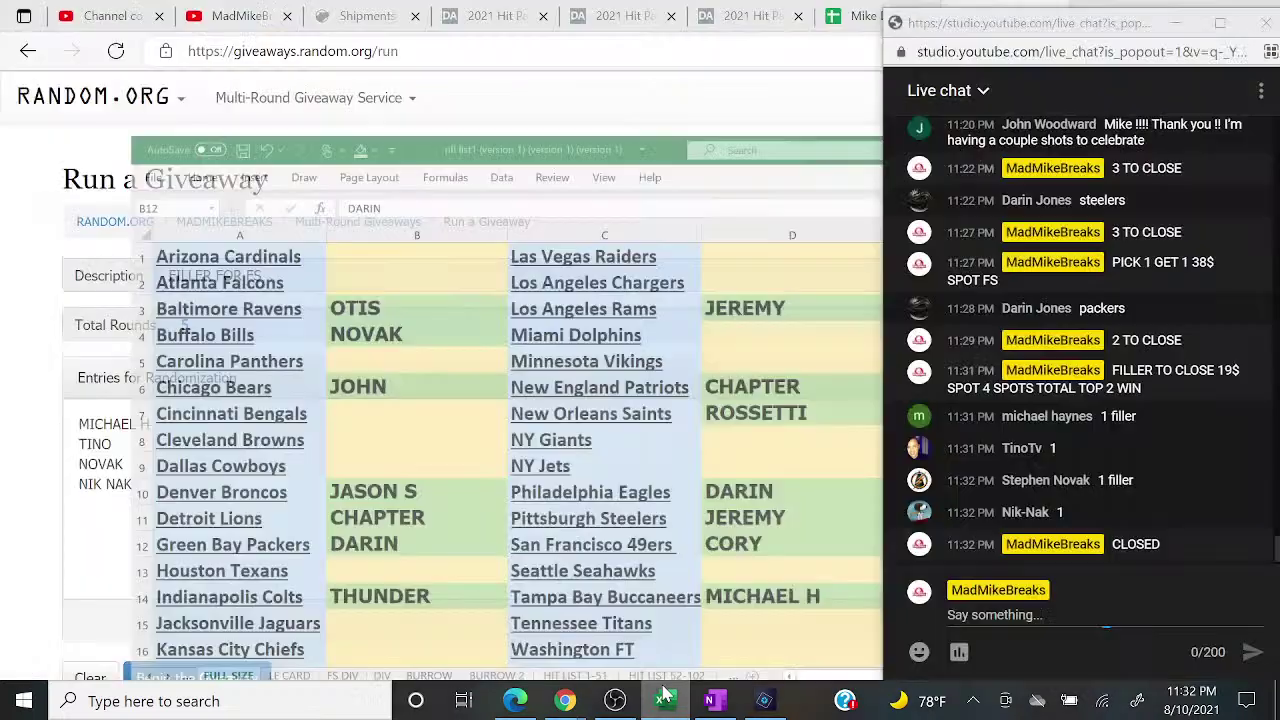
pyautogui.moveTo(577, 699)
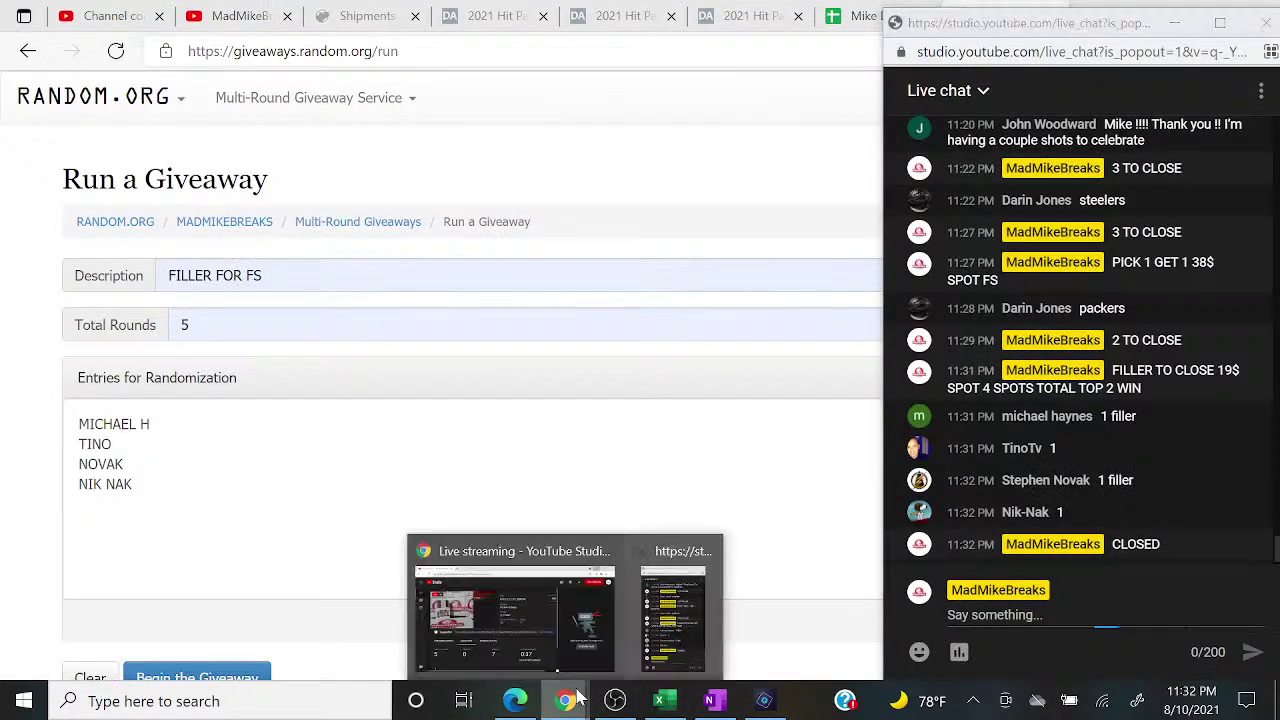
pyautogui.click(686, 616)
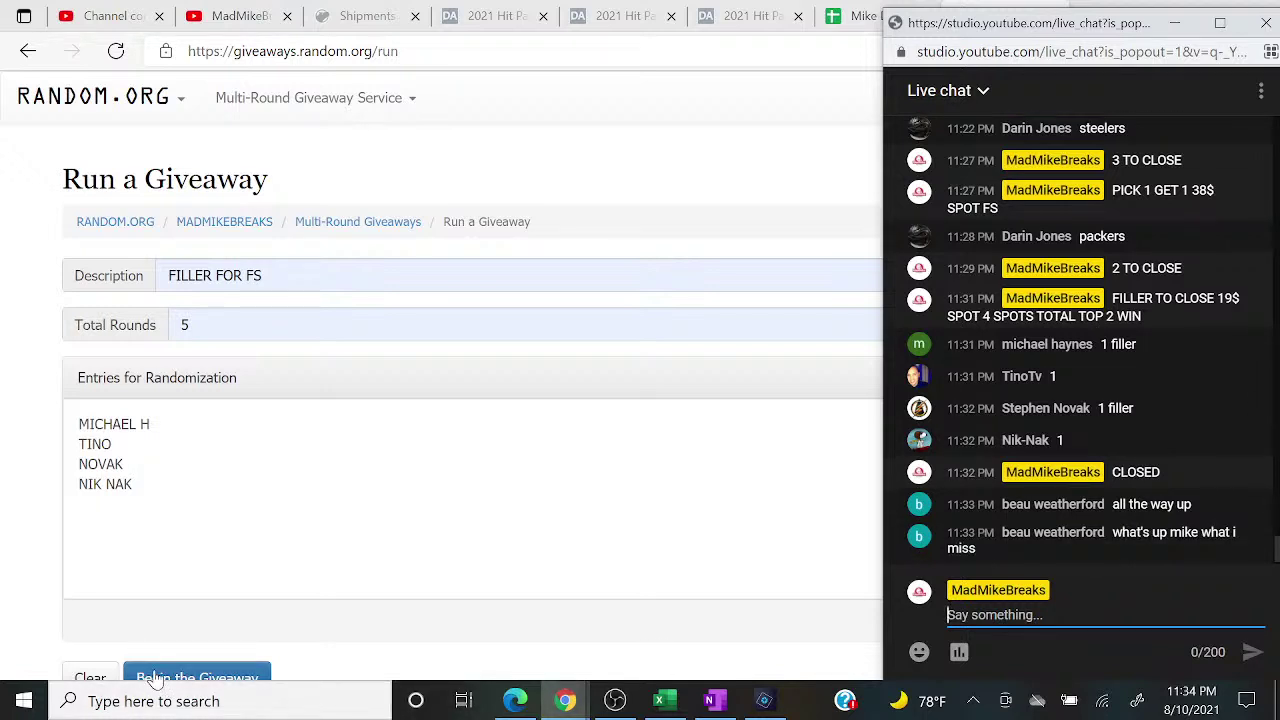
# Step: Run all five rounds of the FILLER FOR FS giveaway and highlight the top two names
pyautogui.click(155, 679)
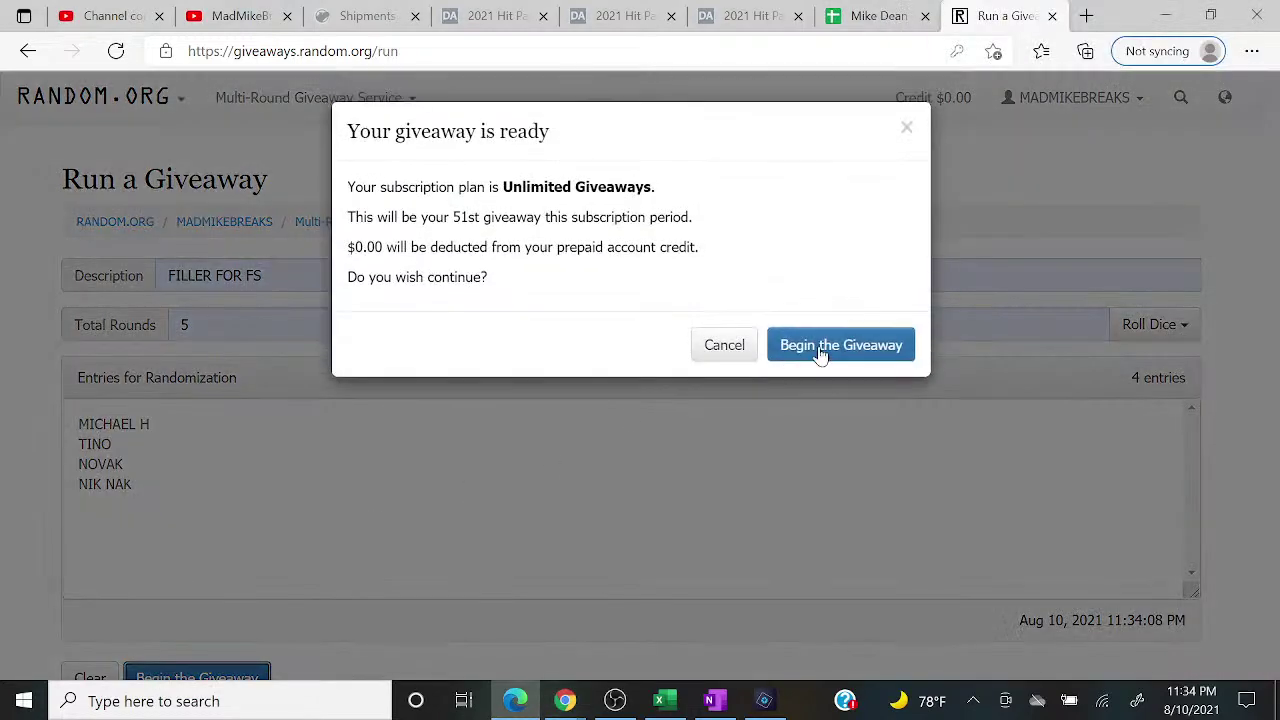
pyautogui.click(820, 343)
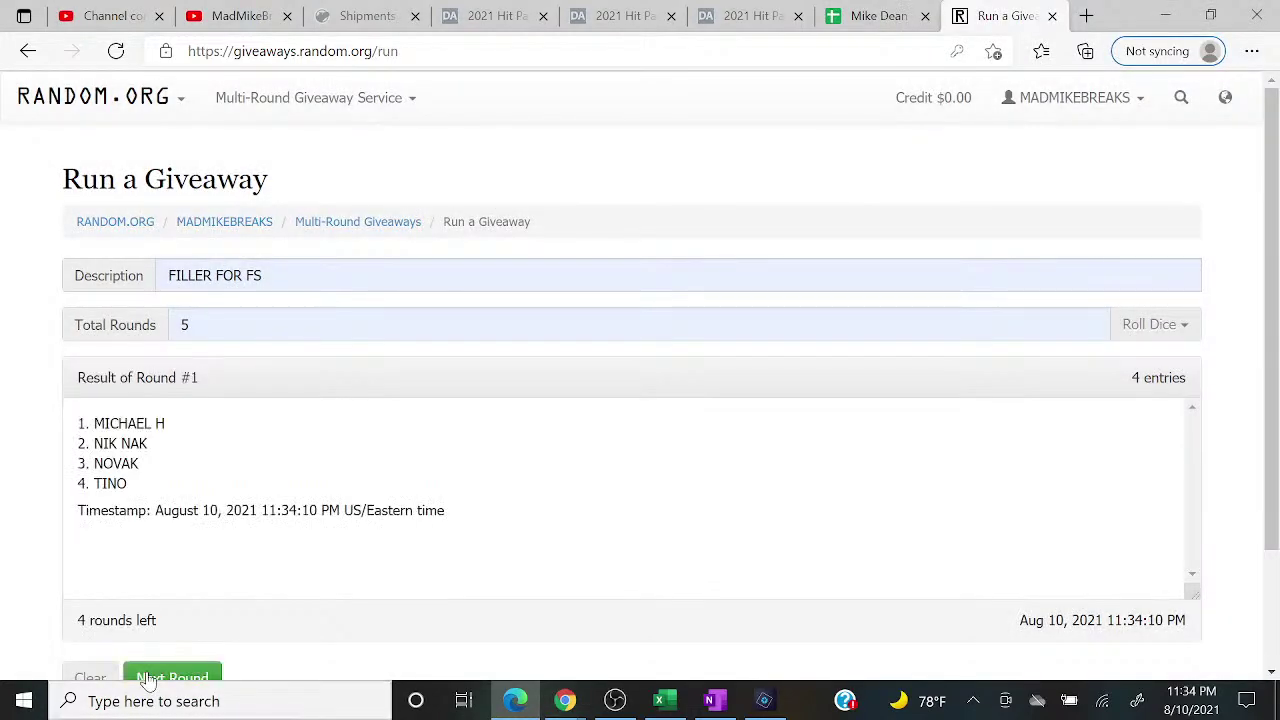
pyautogui.click(147, 675)
pyautogui.click(147, 675)
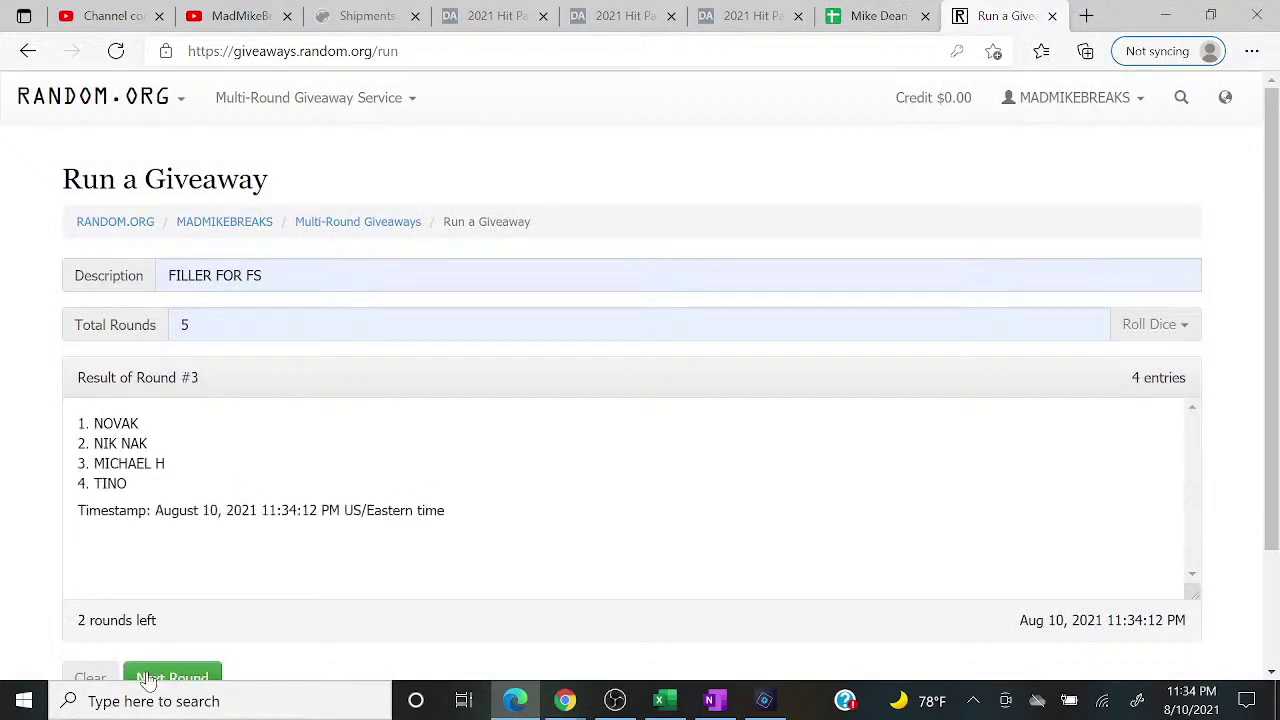
pyautogui.click(147, 673)
pyautogui.click(147, 673)
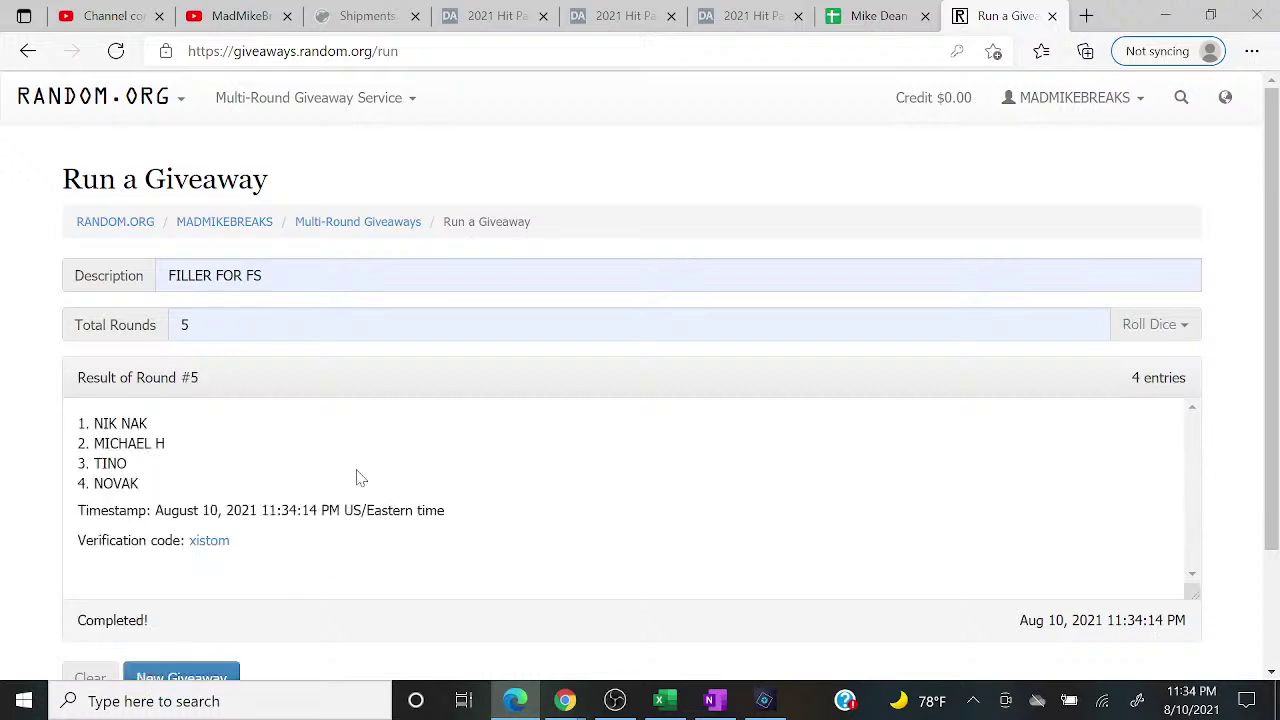
pyautogui.moveTo(72, 423); pyautogui.dragTo(197, 451)
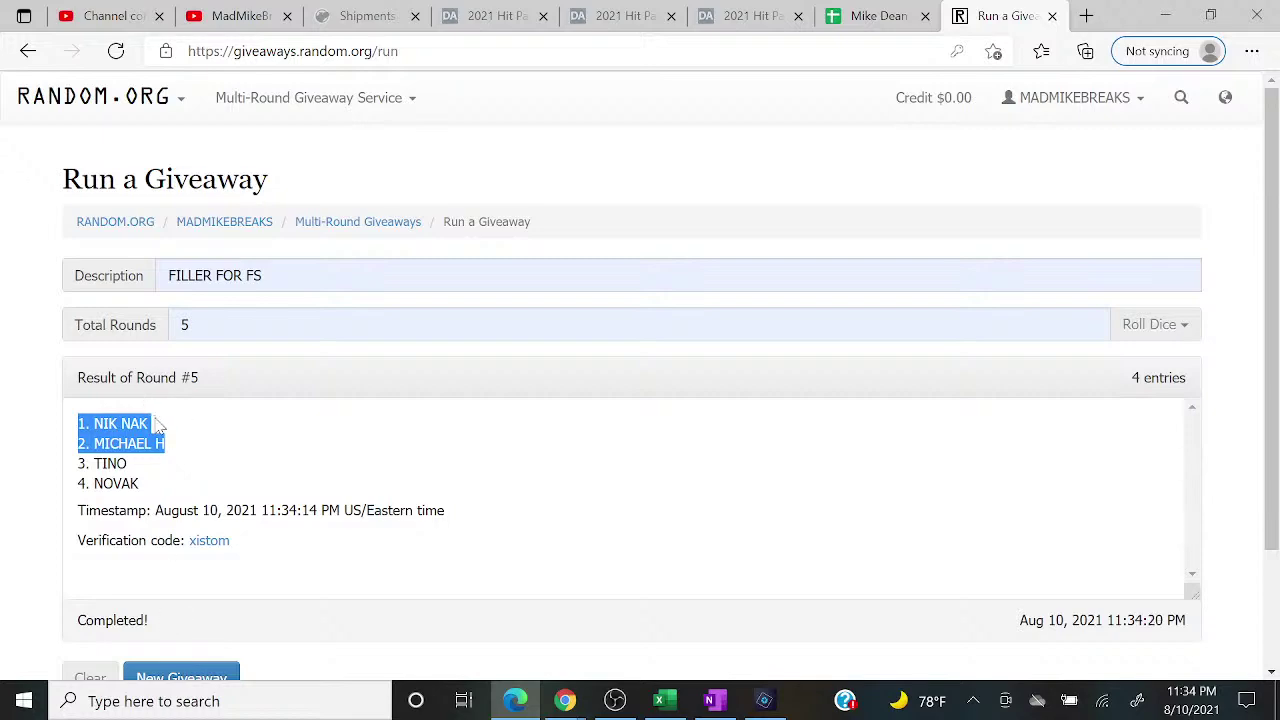
pyautogui.click(656, 701)
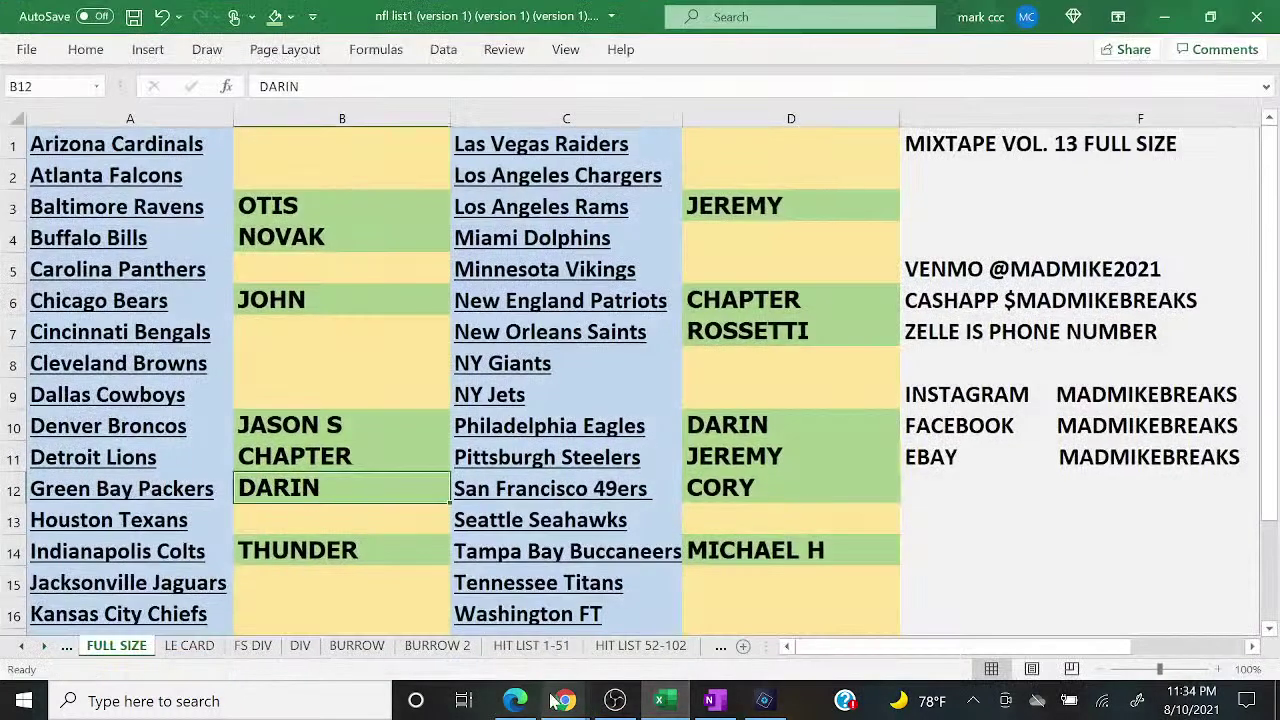
# Step: Bring the live chat popup up over the Excel break sheet to read team requests
pyautogui.moveTo(565, 701)
pyautogui.click(655, 645)
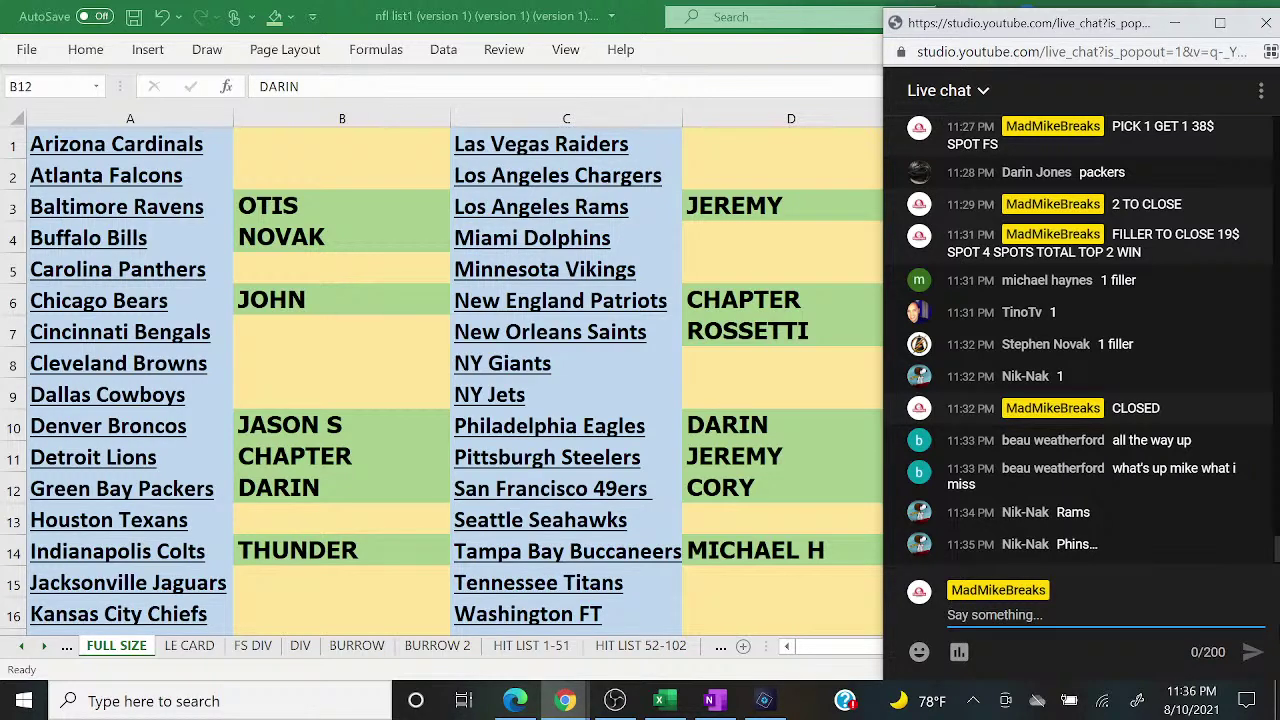
# Step: Enter the first filler winner's name in the Miami Dolphins slot, D4
pyautogui.hotkey('alt', 'Tab')
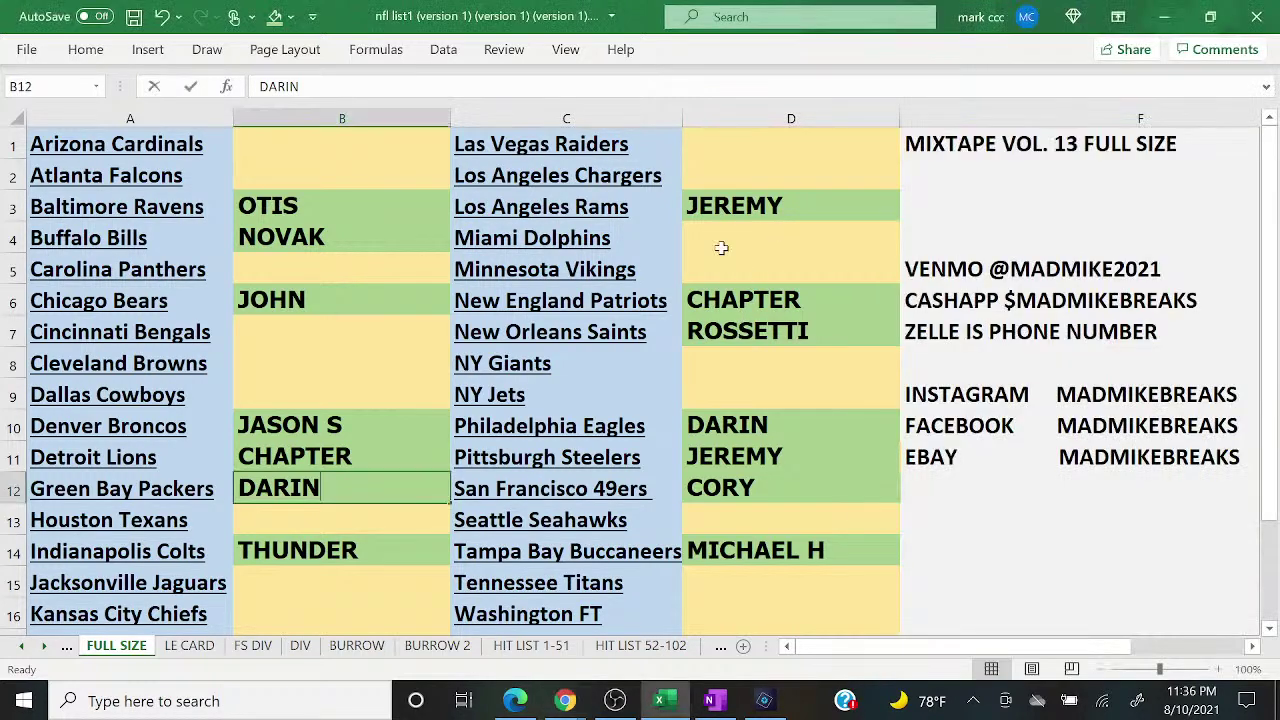
pyautogui.click(721, 248)
pyautogui.write('NIK NAK')
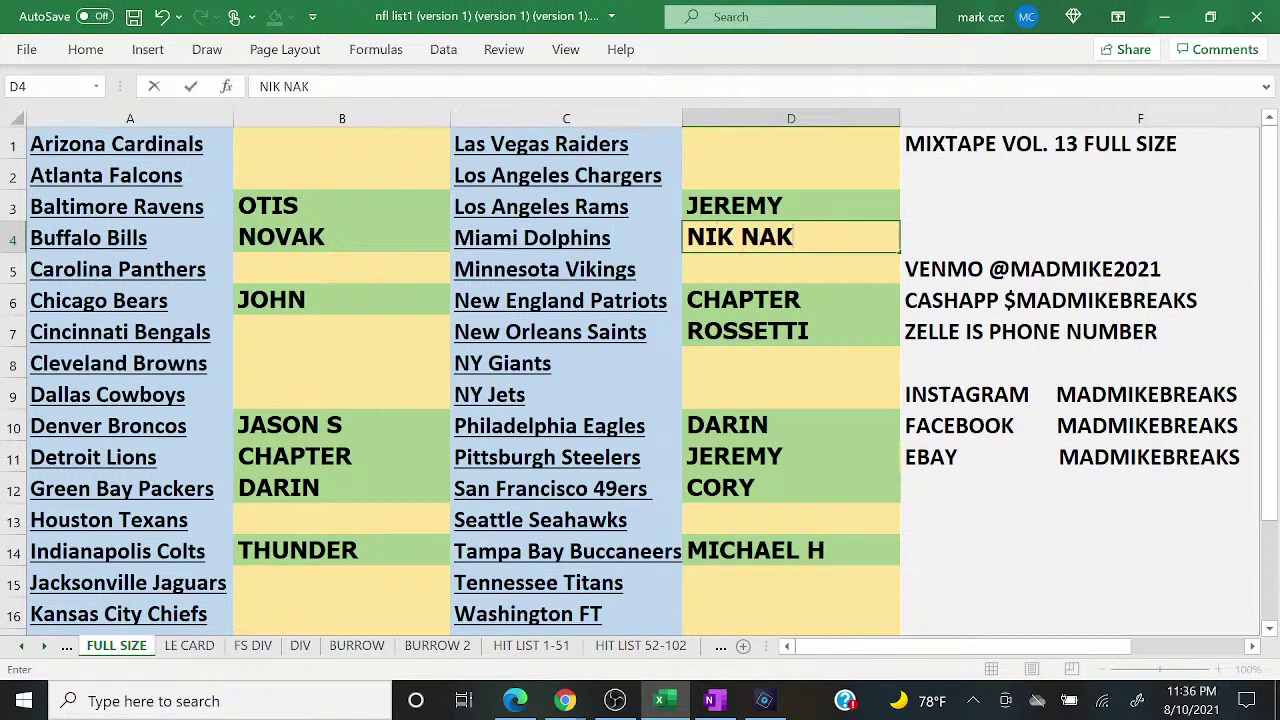
pyautogui.hotkey('ctrl', 'Return')
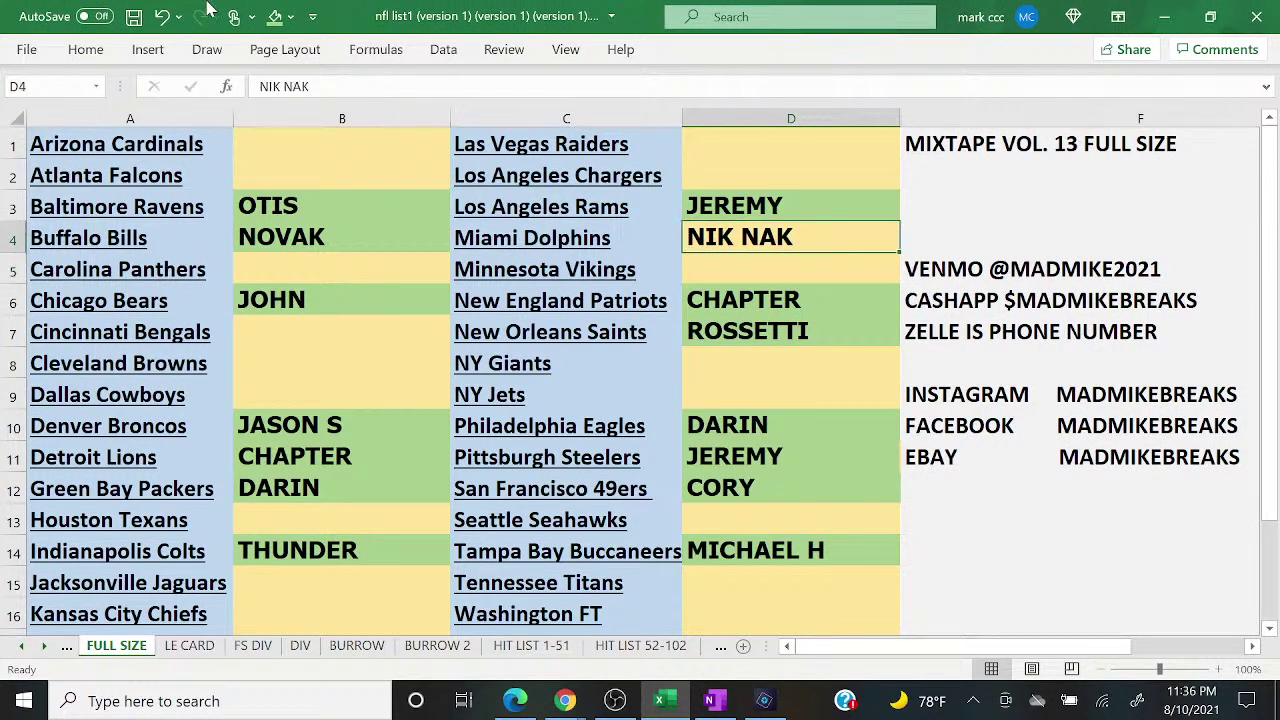
pyautogui.moveTo(567, 702)
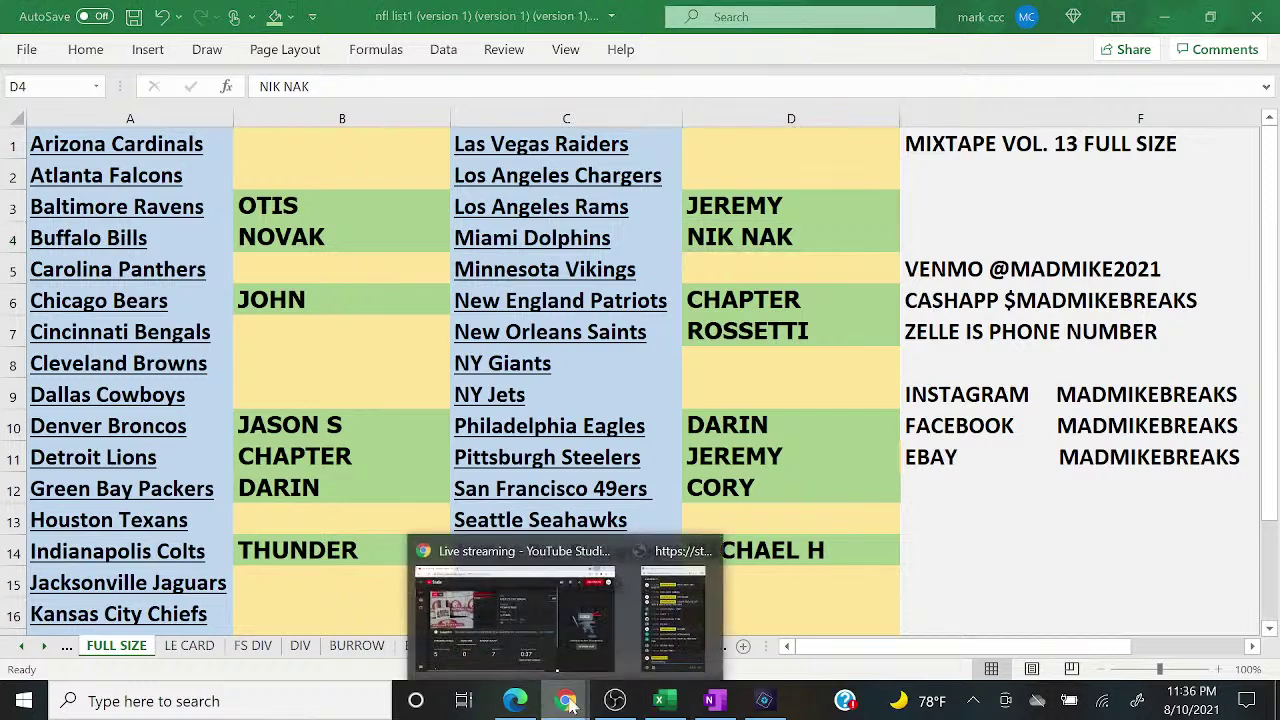
pyautogui.click(672, 612)
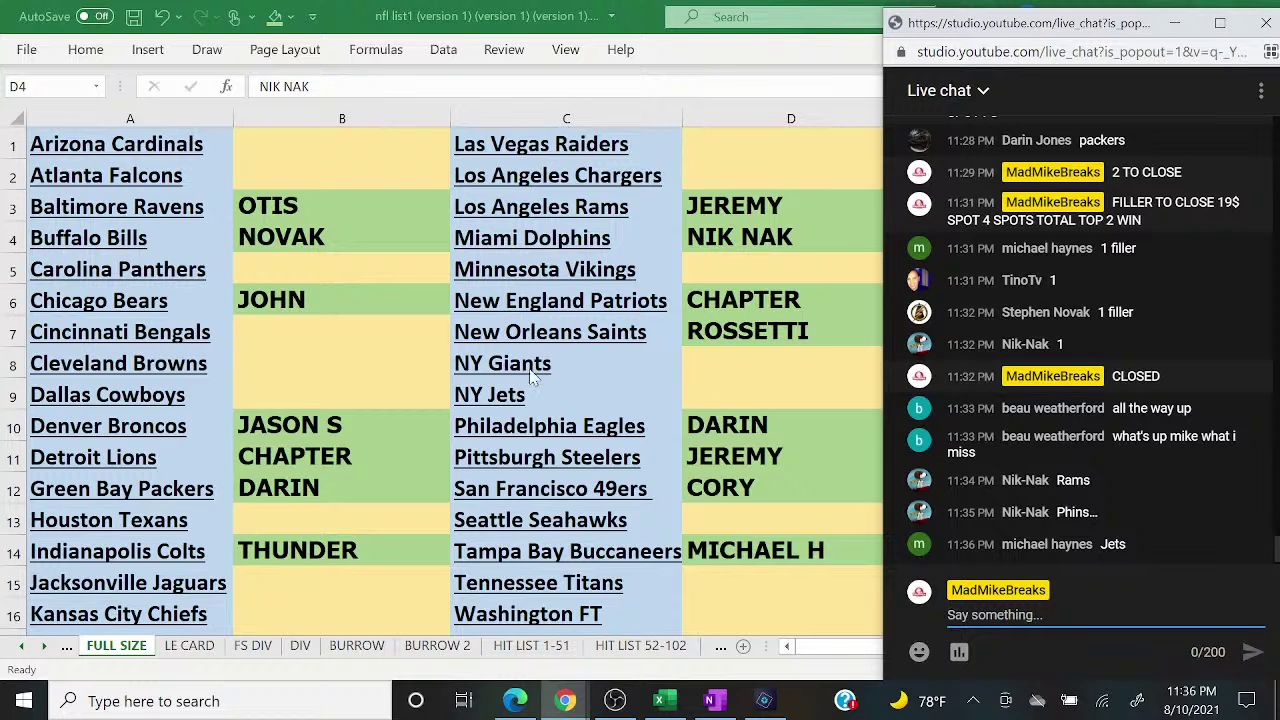
# Step: Enter the second filler winner in the NY Jets slot D9, fill it green, and select column B
pyautogui.click(774, 397)
pyautogui.write('MICHAEL H')
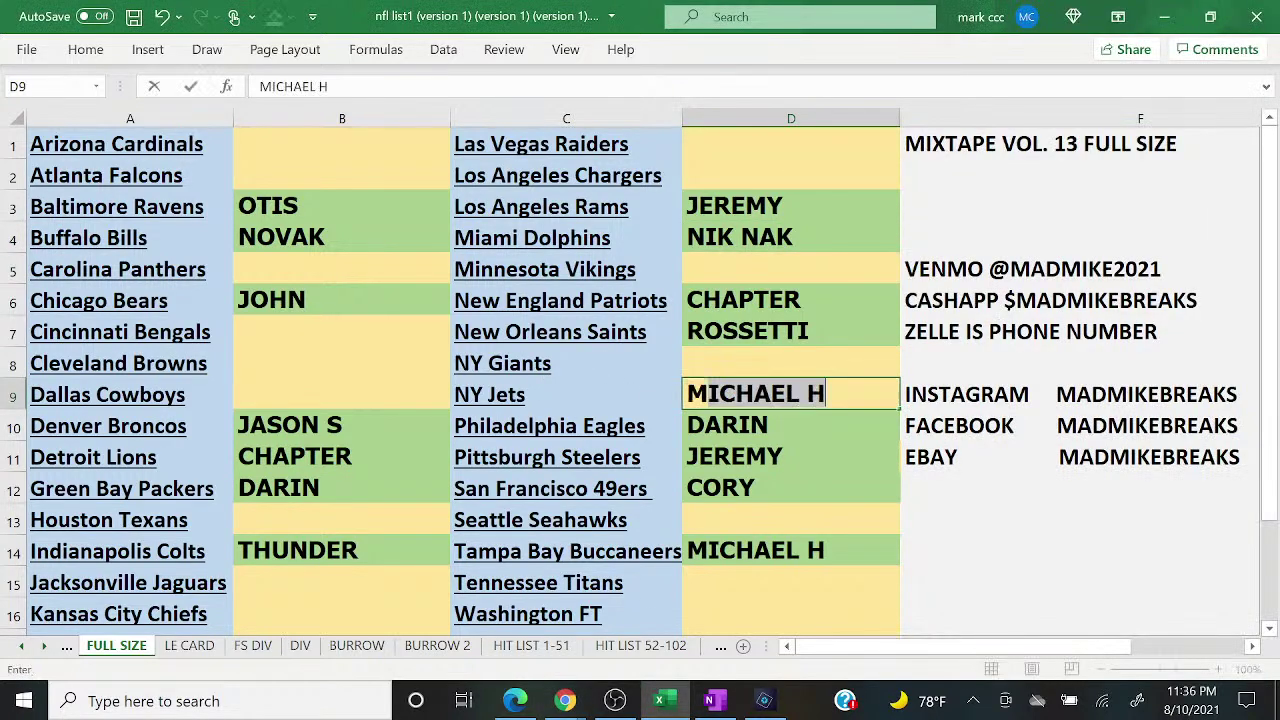
pyautogui.press('Return')
pyautogui.click(755, 393)
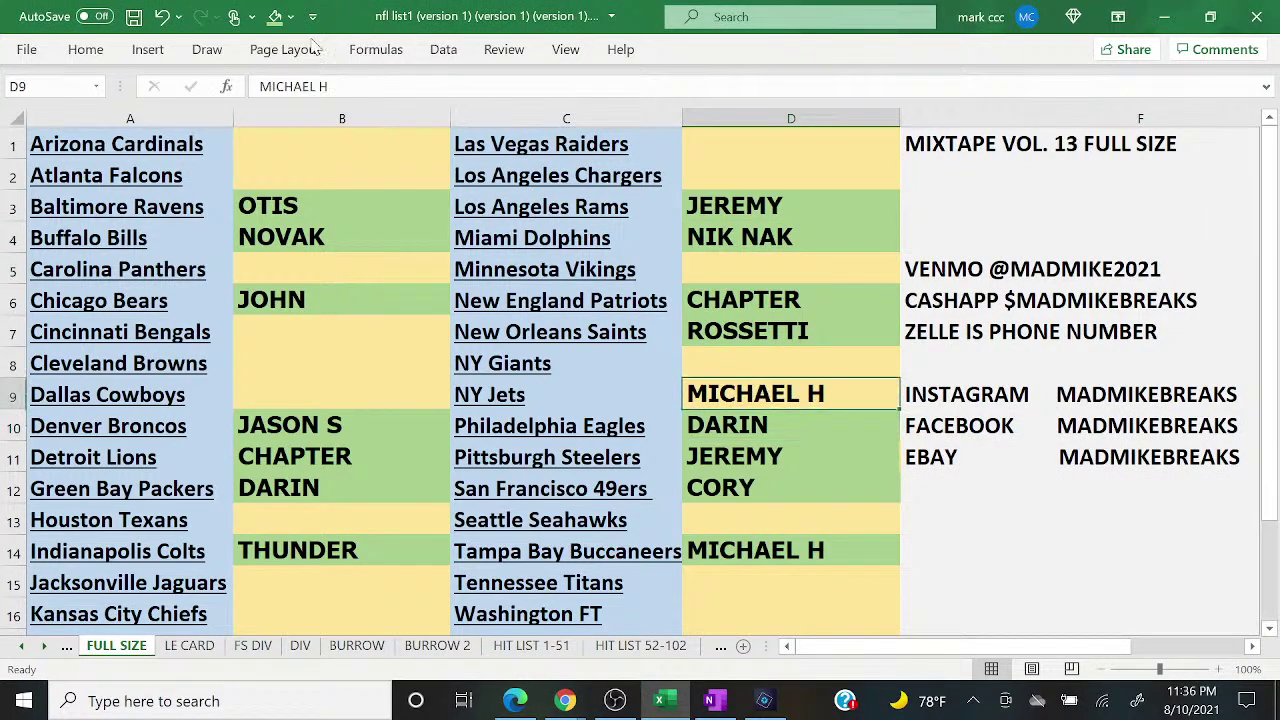
pyautogui.click(274, 16)
pyautogui.click(313, 112)
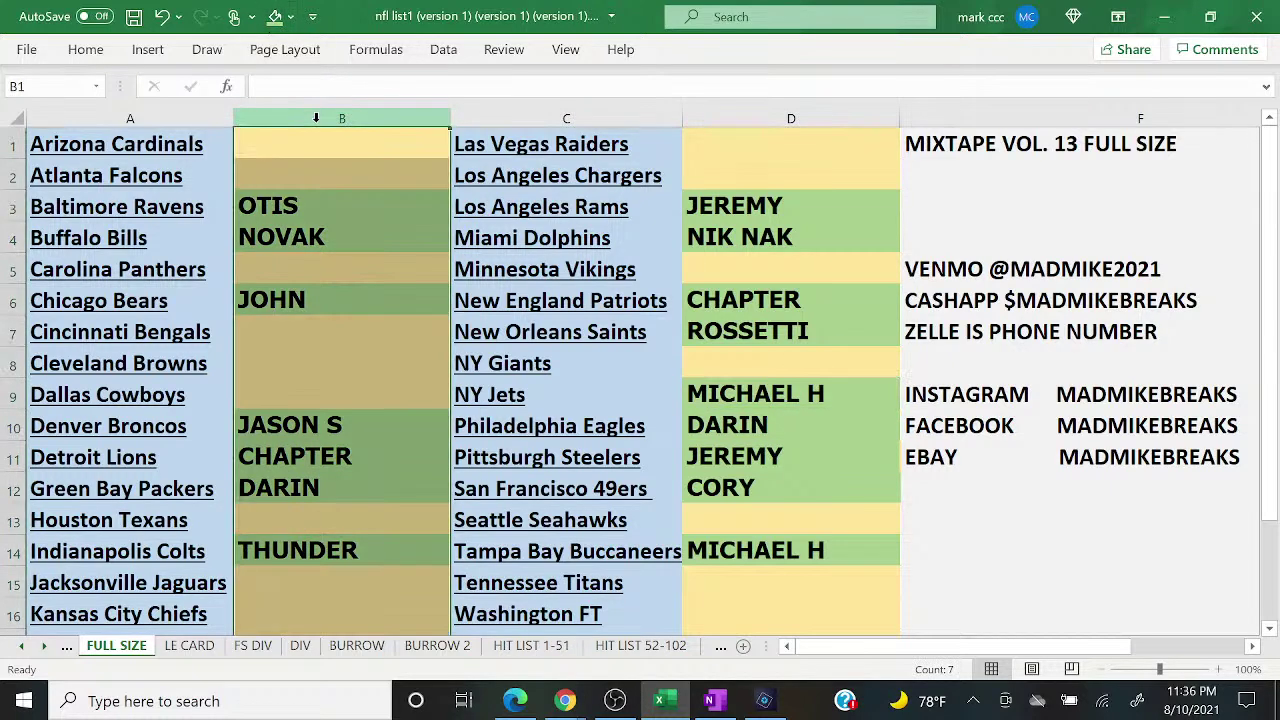
# Step: Copy column B's buyer names and set up a new RANDOM TEAM FS giveaway with 5 rounds
pyautogui.rightClick(316, 124)
pyautogui.click(363, 163)
pyautogui.click(515, 700)
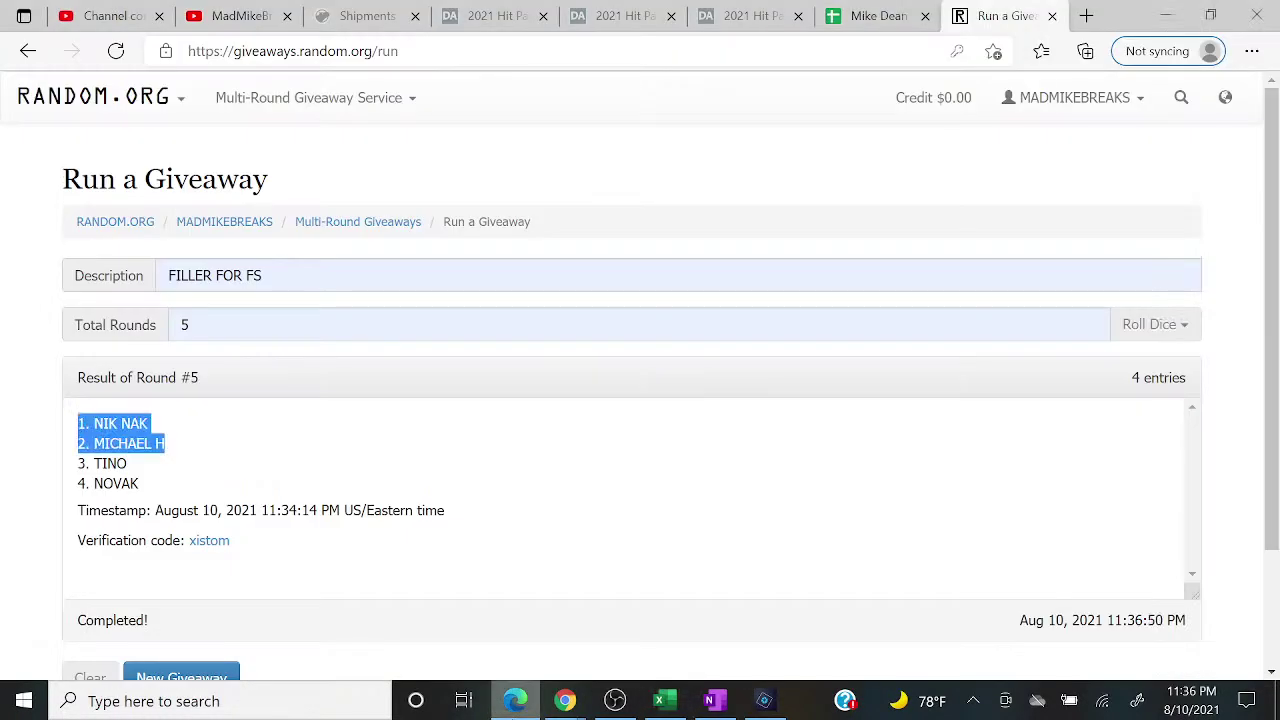
pyautogui.click(185, 678)
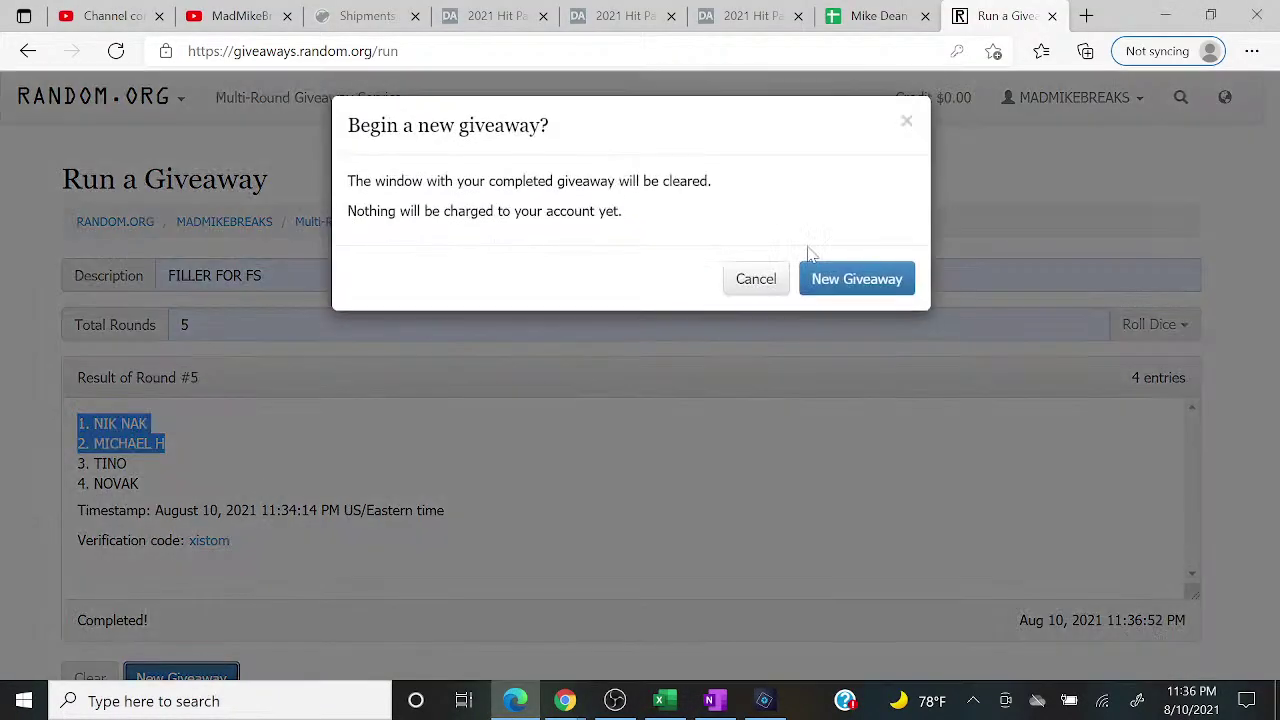
pyautogui.click(892, 285)
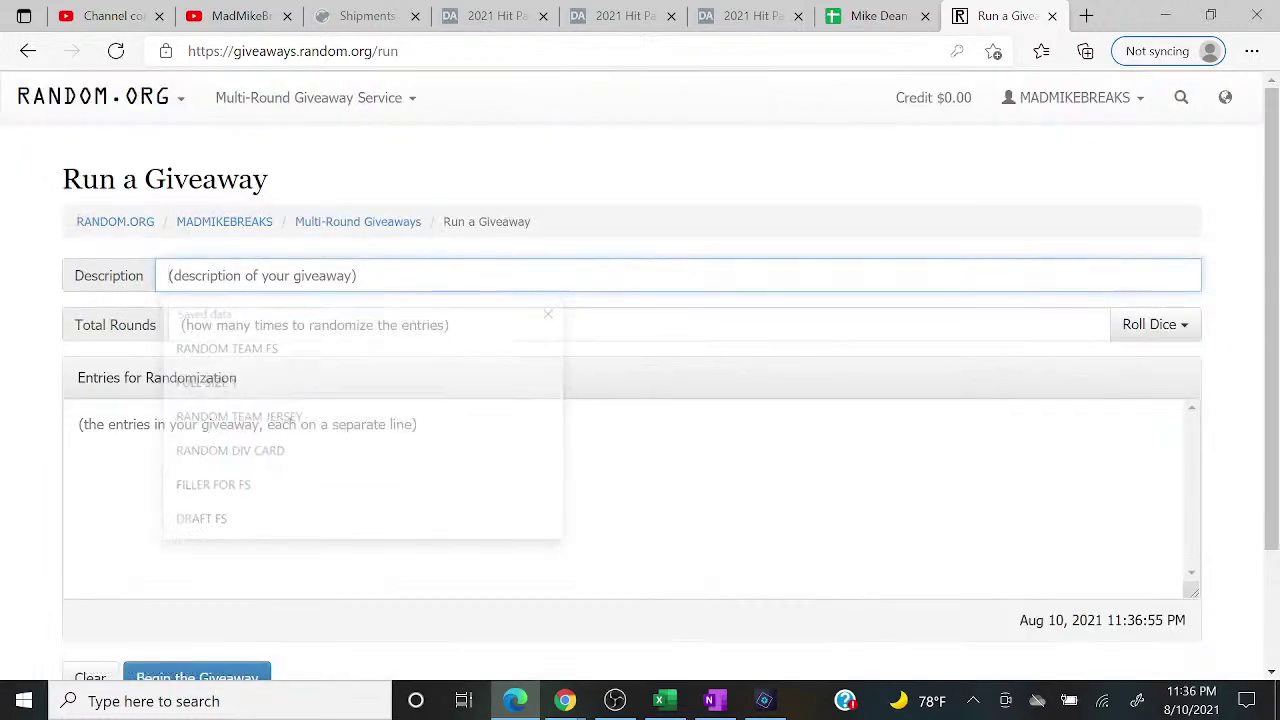
pyautogui.write('RA')
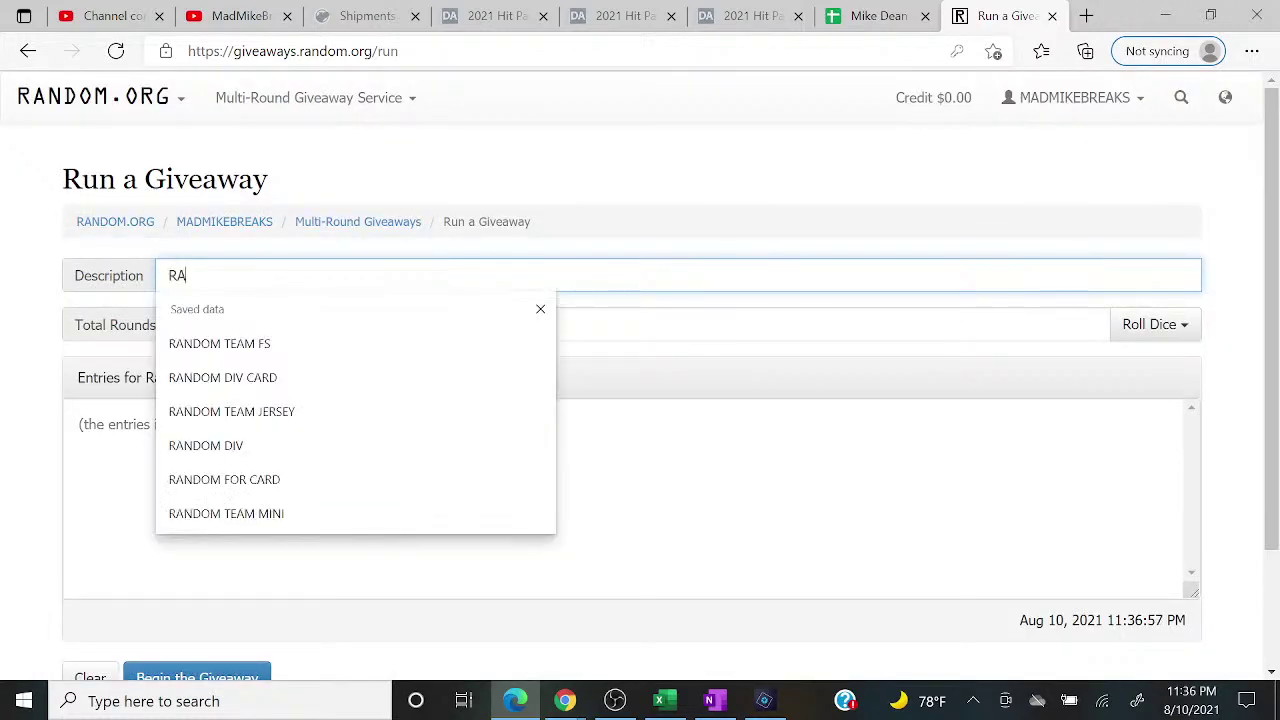
pyautogui.click(283, 350)
pyautogui.click(252, 338)
pyautogui.click(245, 392)
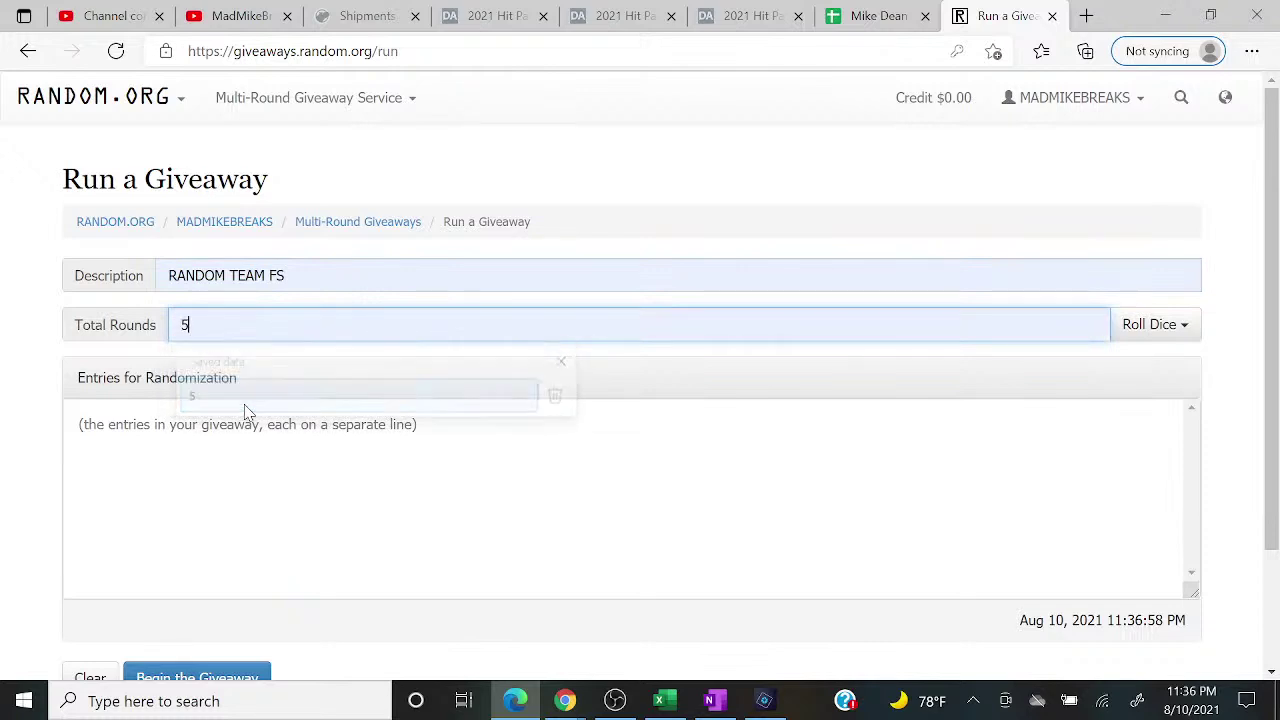
pyautogui.click(243, 445)
# Step: Paste column B's names into the giveaway entries and delete the blank lines
pyautogui.rightClick(243, 450)
pyautogui.click(293, 226)
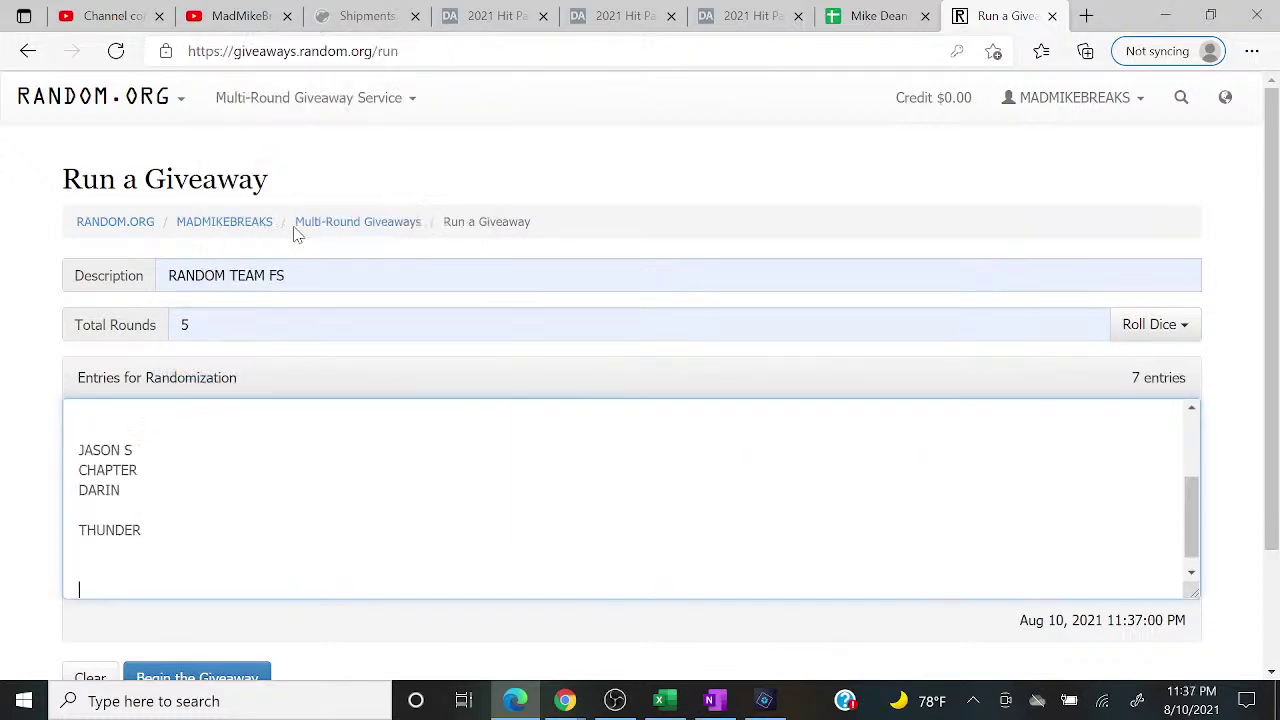
pyautogui.press('BackSpace')
pyautogui.press('Up')
pyautogui.press('BackSpace')
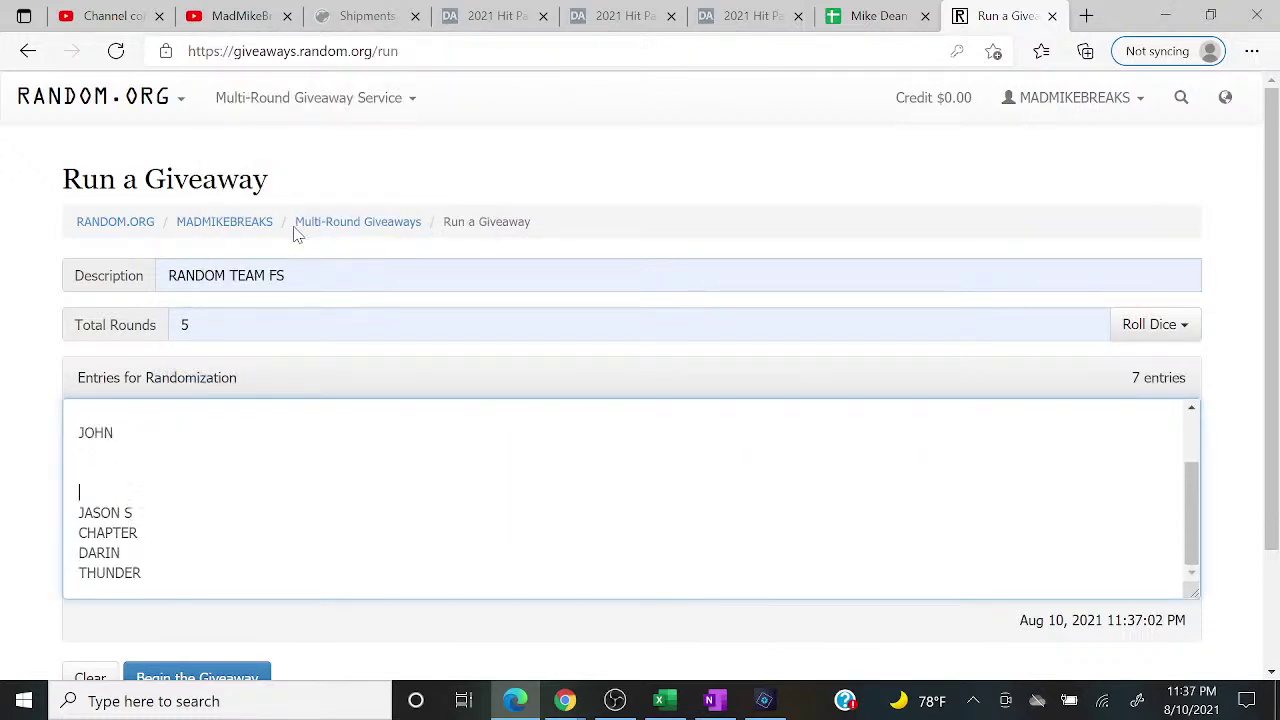
pyautogui.press('BackSpace')
pyautogui.press('BackSpace')
pyautogui.press('BackSpace')
pyautogui.press('Up')
pyautogui.press('BackSpace')
pyautogui.press('Up')
pyautogui.press('Up')
pyautogui.press('Down')
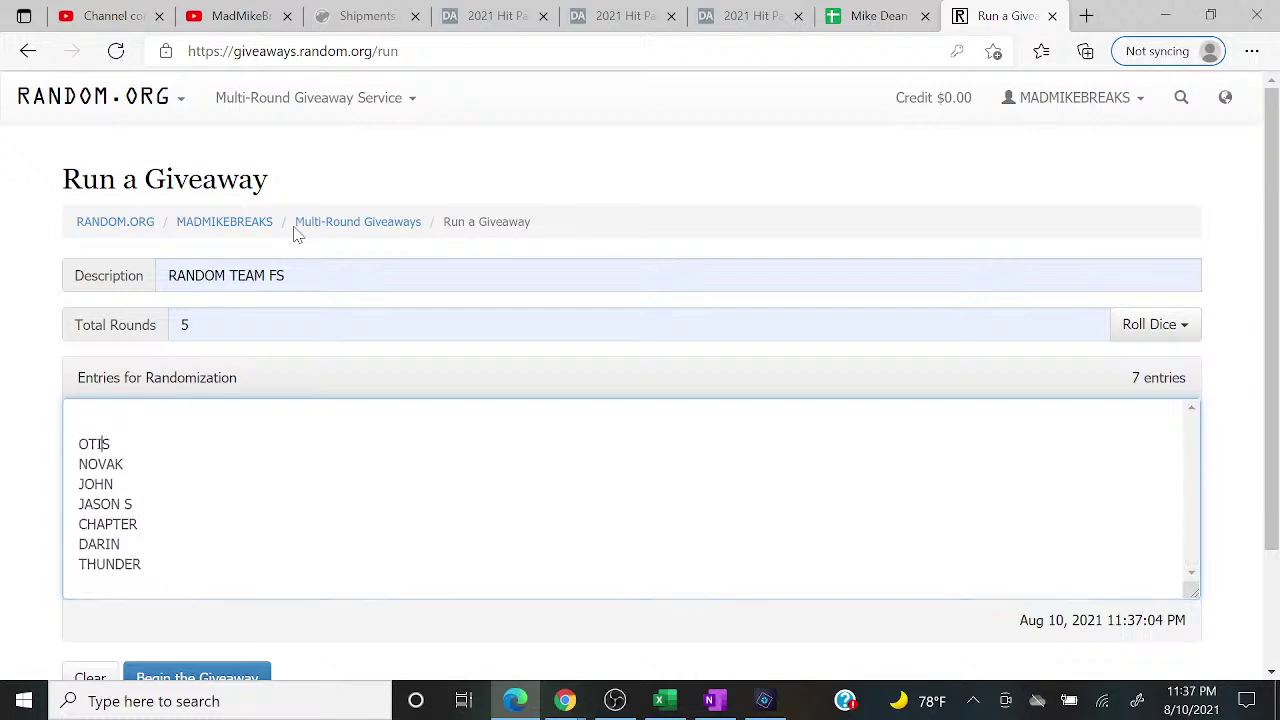
pyautogui.press('Home')
pyautogui.press('BackSpace')
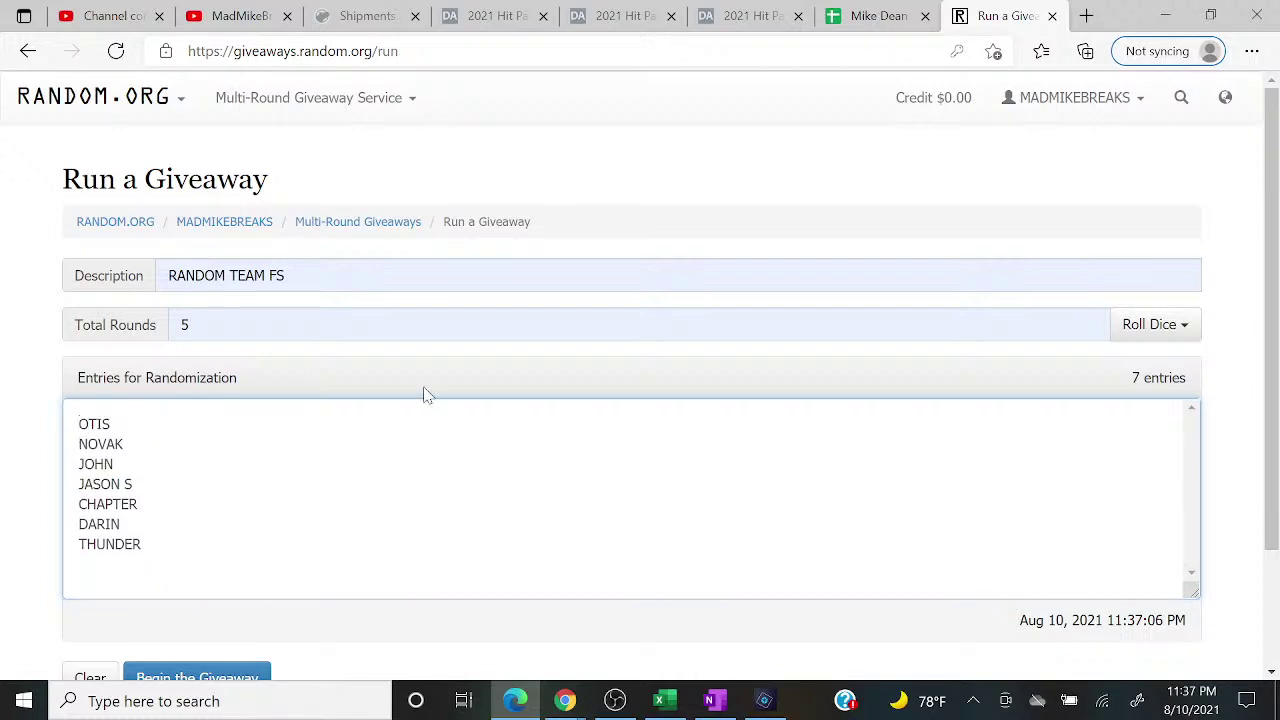
# Step: Copy column D's buyer names and paste them after the existing entries
pyautogui.click(668, 699)
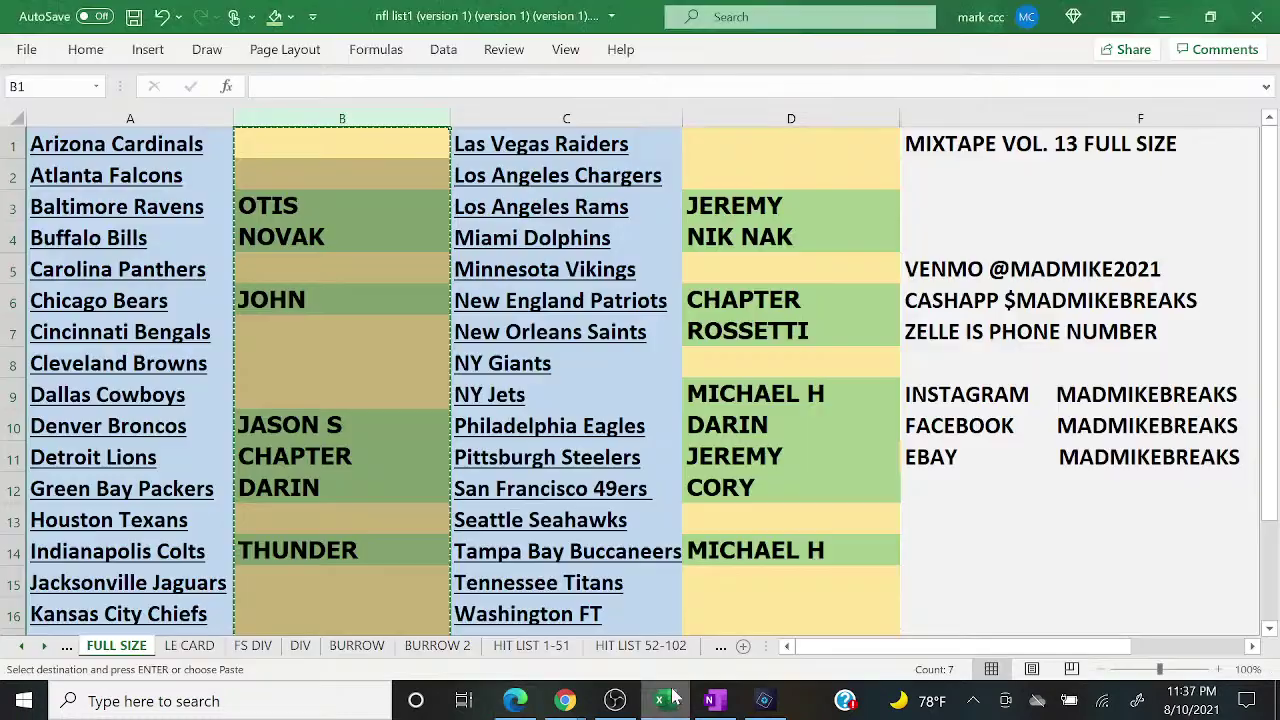
pyautogui.click(726, 115)
pyautogui.rightClick(727, 117)
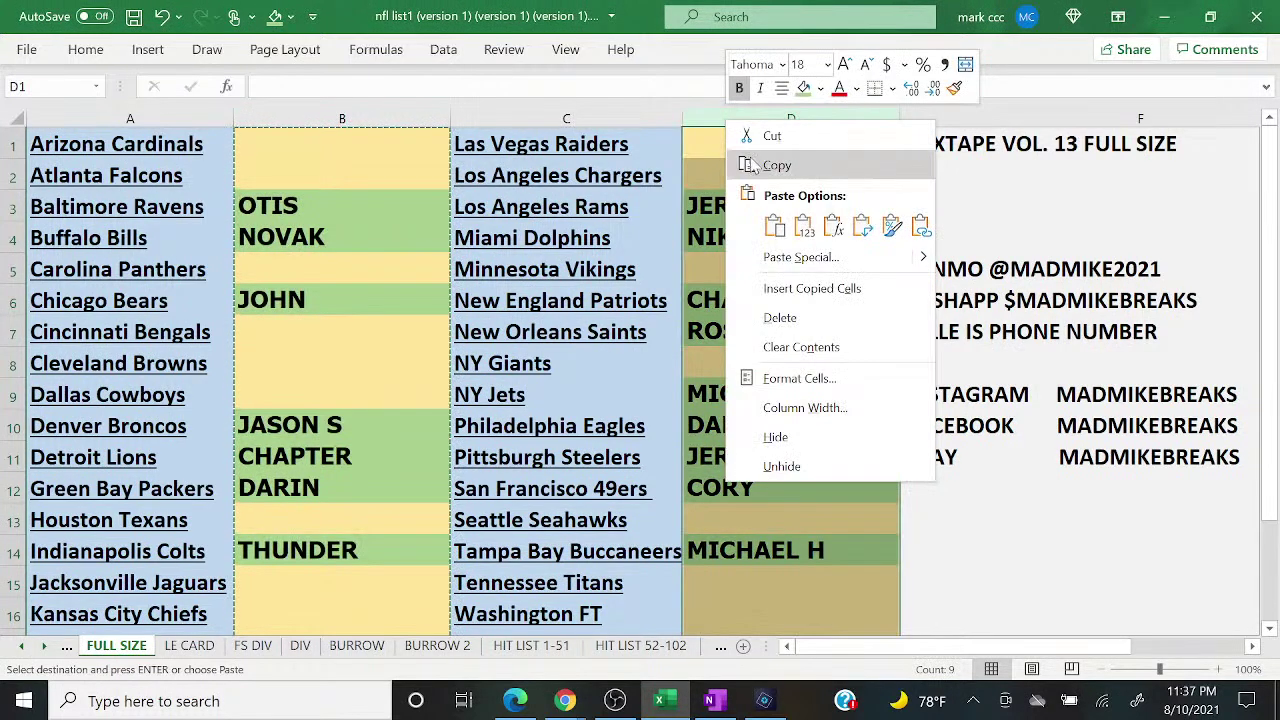
pyautogui.click(757, 163)
pyautogui.click(512, 702)
pyautogui.click(263, 592)
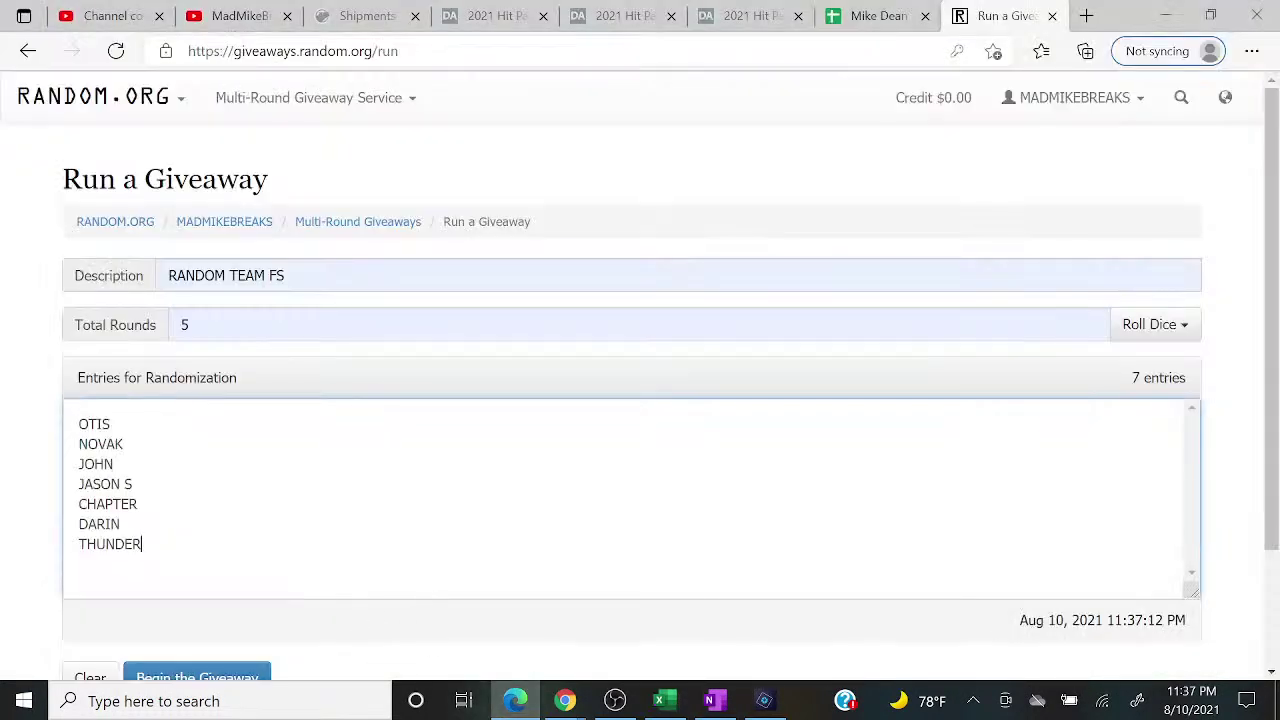
pyautogui.rightClick(262, 456)
pyautogui.click(304, 316)
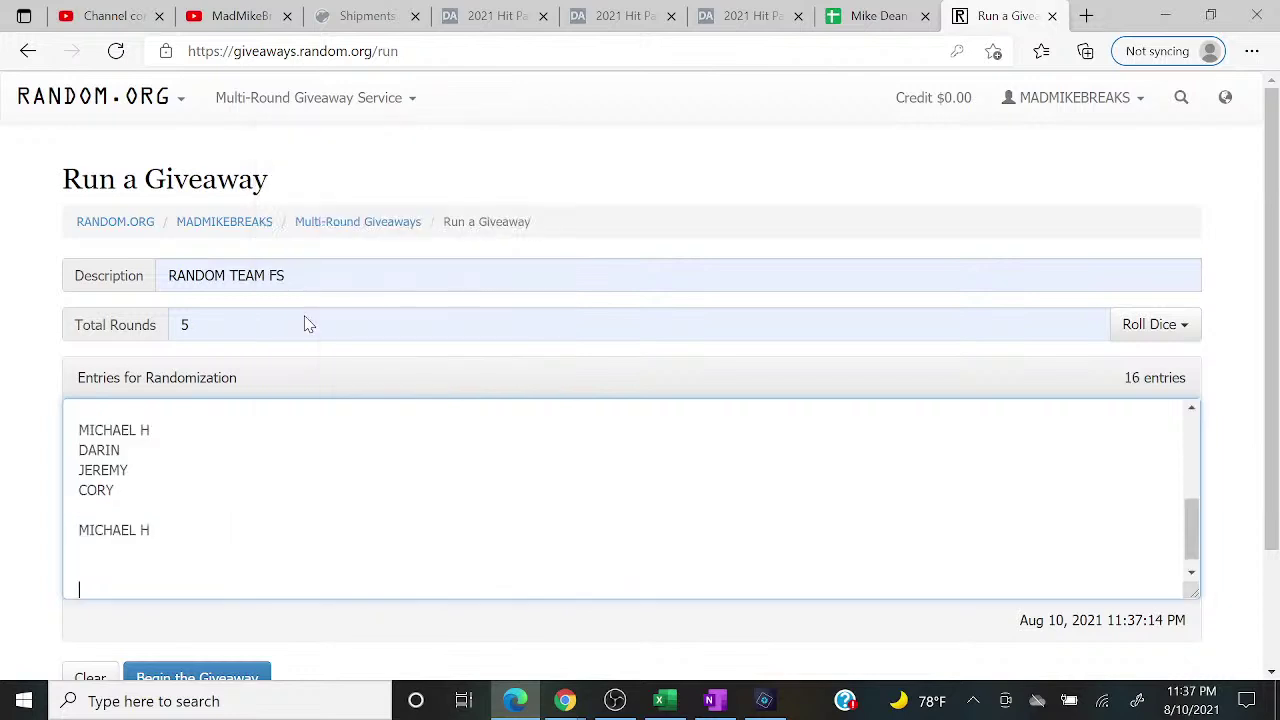
# Step: Remove the remaining blank lines to leave 16 entries and begin the giveaway
pyautogui.press('BackSpace')
pyautogui.press('Up')
pyautogui.press('BackSpace')
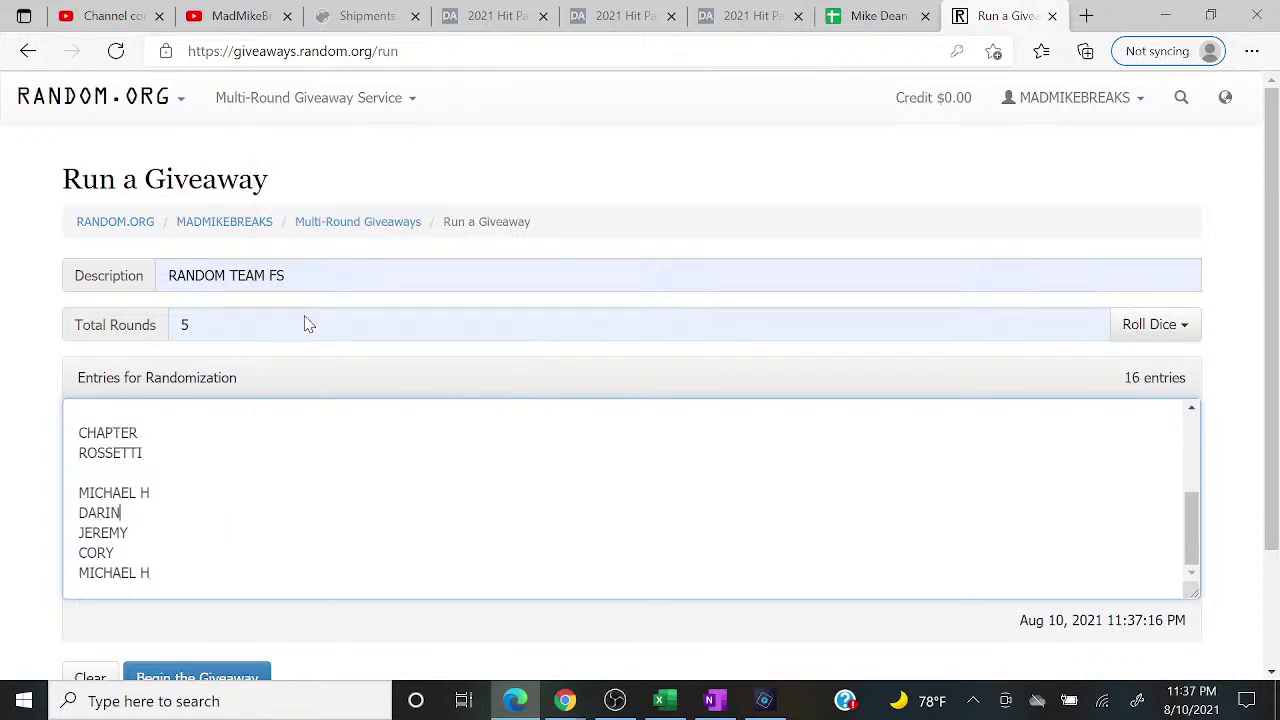
pyautogui.press('Up')
pyautogui.press('BackSpace')
pyautogui.press('Up')
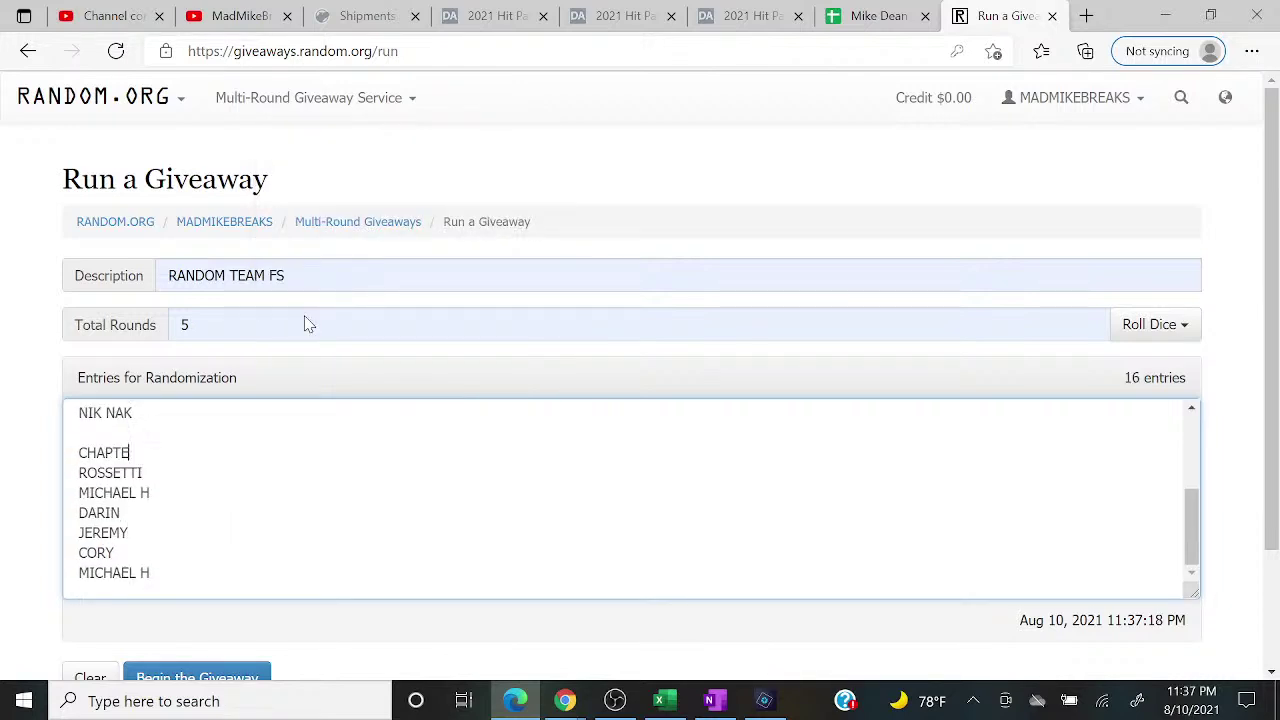
pyautogui.press('BackSpace')
pyautogui.press('Up')
pyautogui.press('Up')
pyautogui.press('Up')
pyautogui.press('Up')
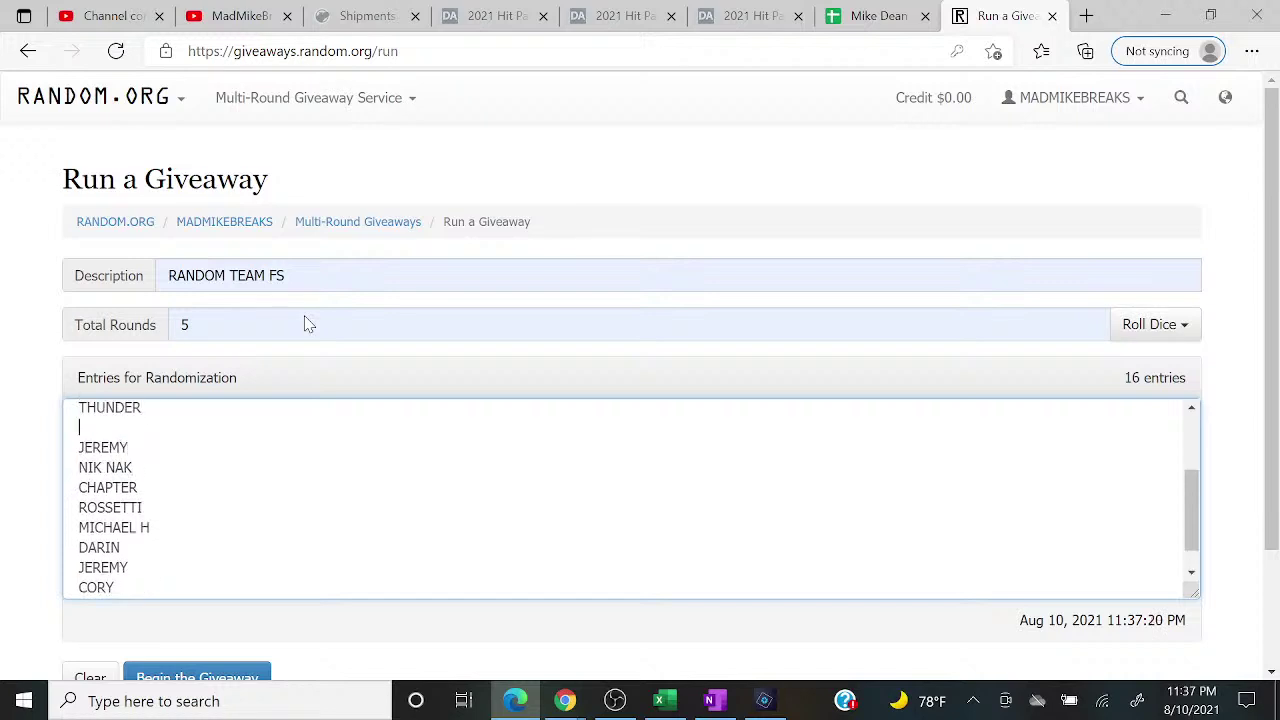
pyautogui.press('BackSpace')
pyautogui.press('Up')
pyautogui.press('Up')
pyautogui.press('Up')
pyautogui.press('Up')
pyautogui.press('Up')
pyautogui.press('Up')
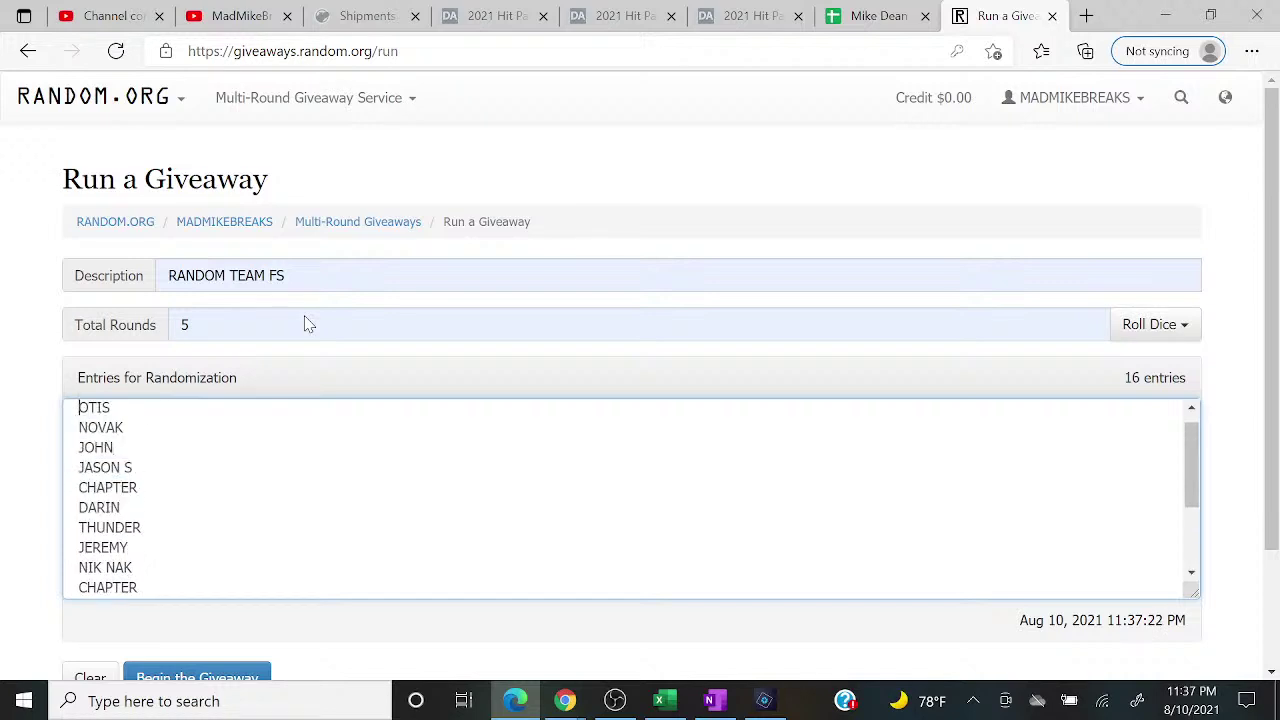
pyautogui.click(238, 679)
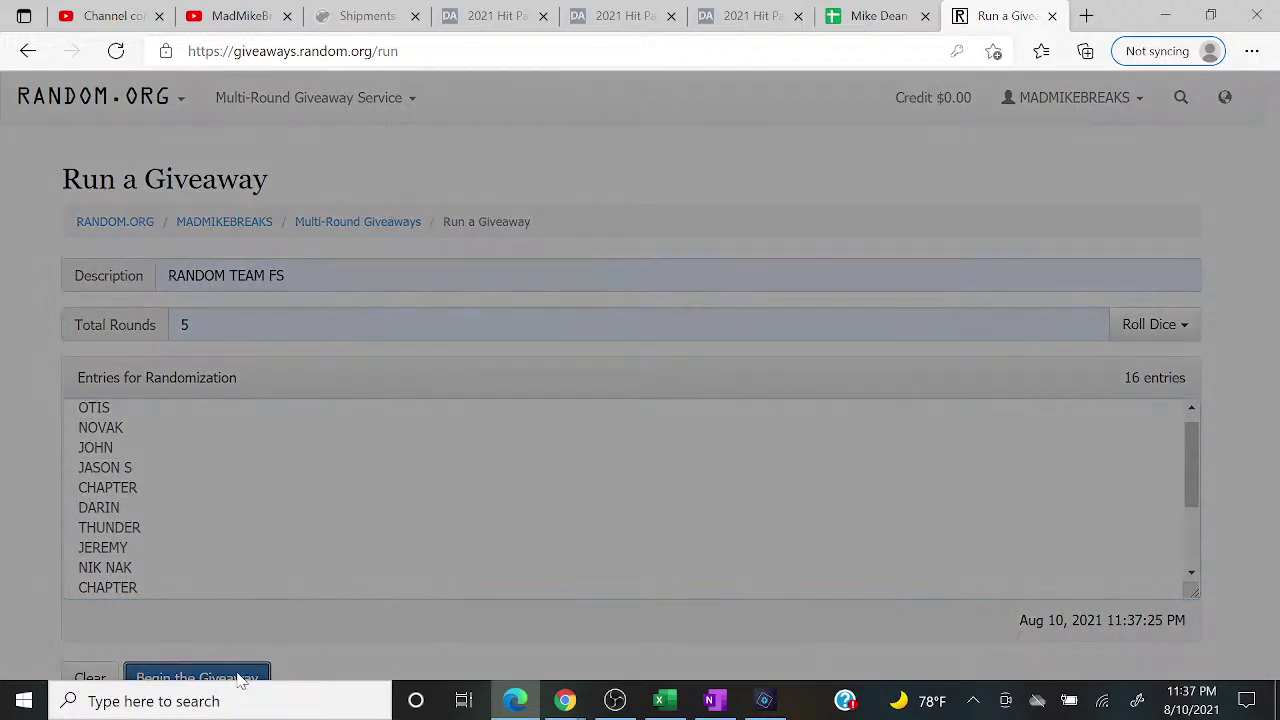
# Step: Confirm the RANDOM TEAM FS giveaway, run all five rounds, and restore down the browser
pyautogui.click(809, 346)
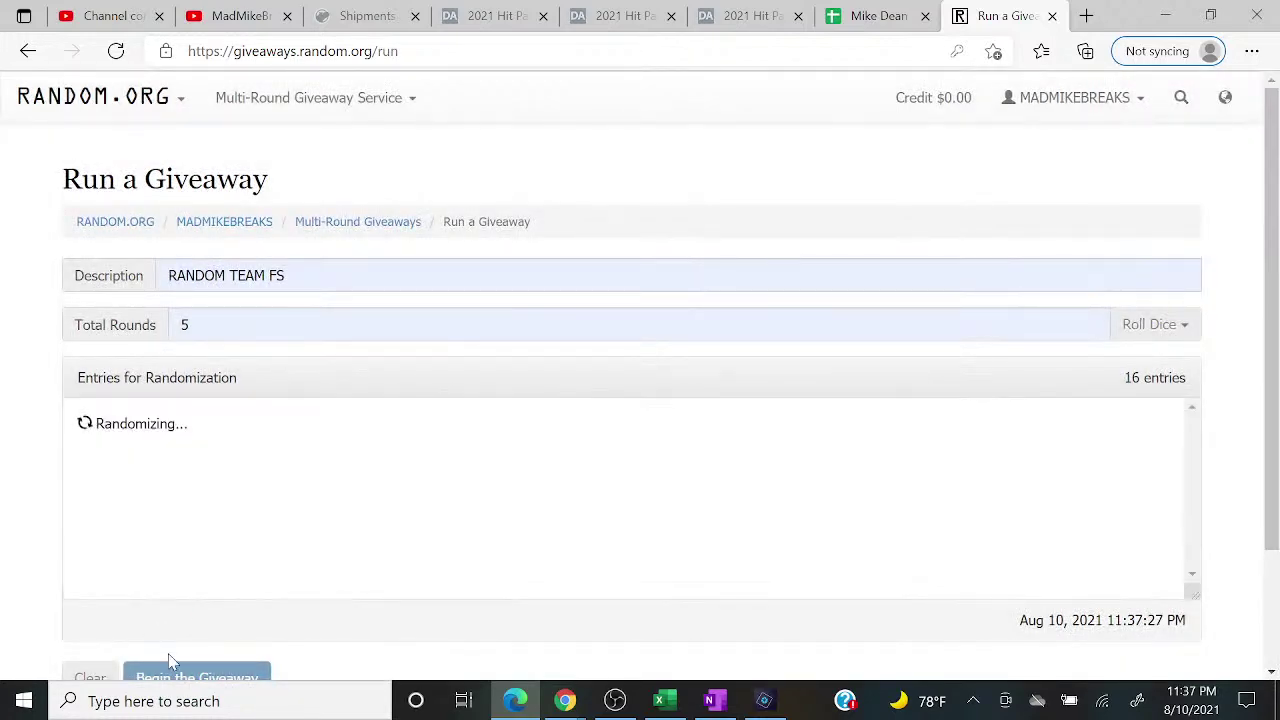
pyautogui.click(176, 674)
pyautogui.click(179, 674)
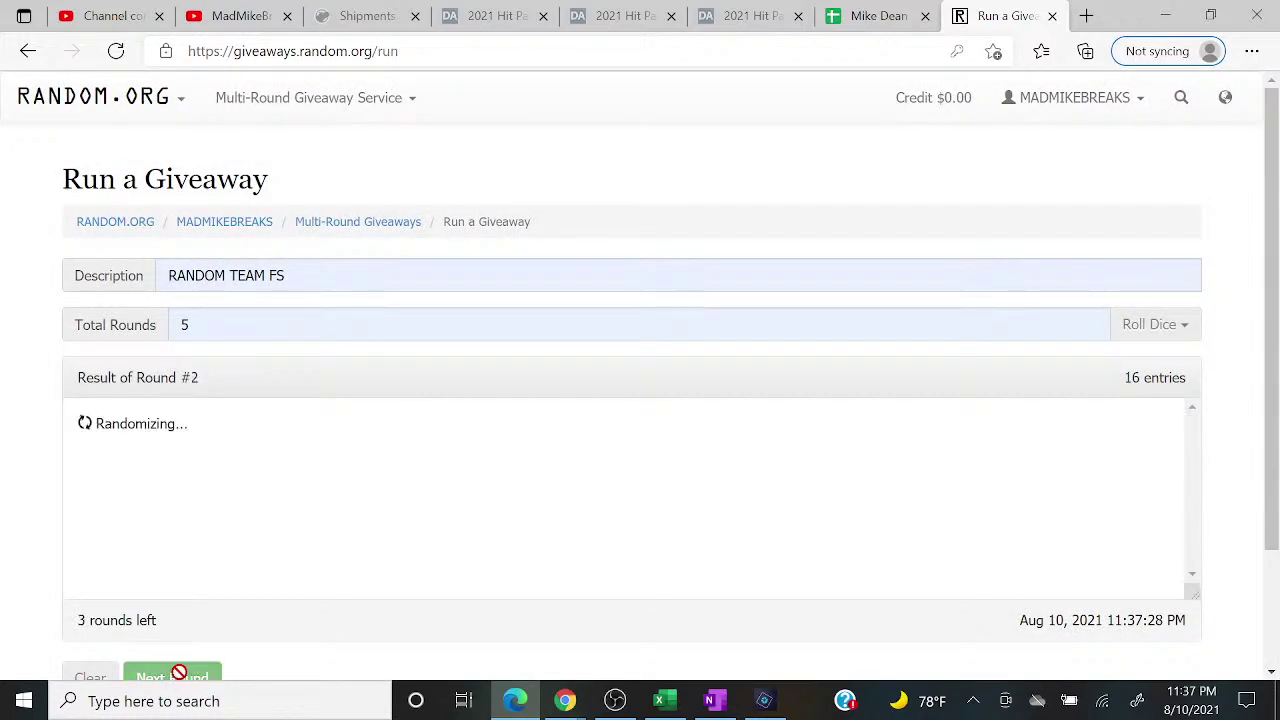
pyautogui.click(179, 674)
pyautogui.click(178, 678)
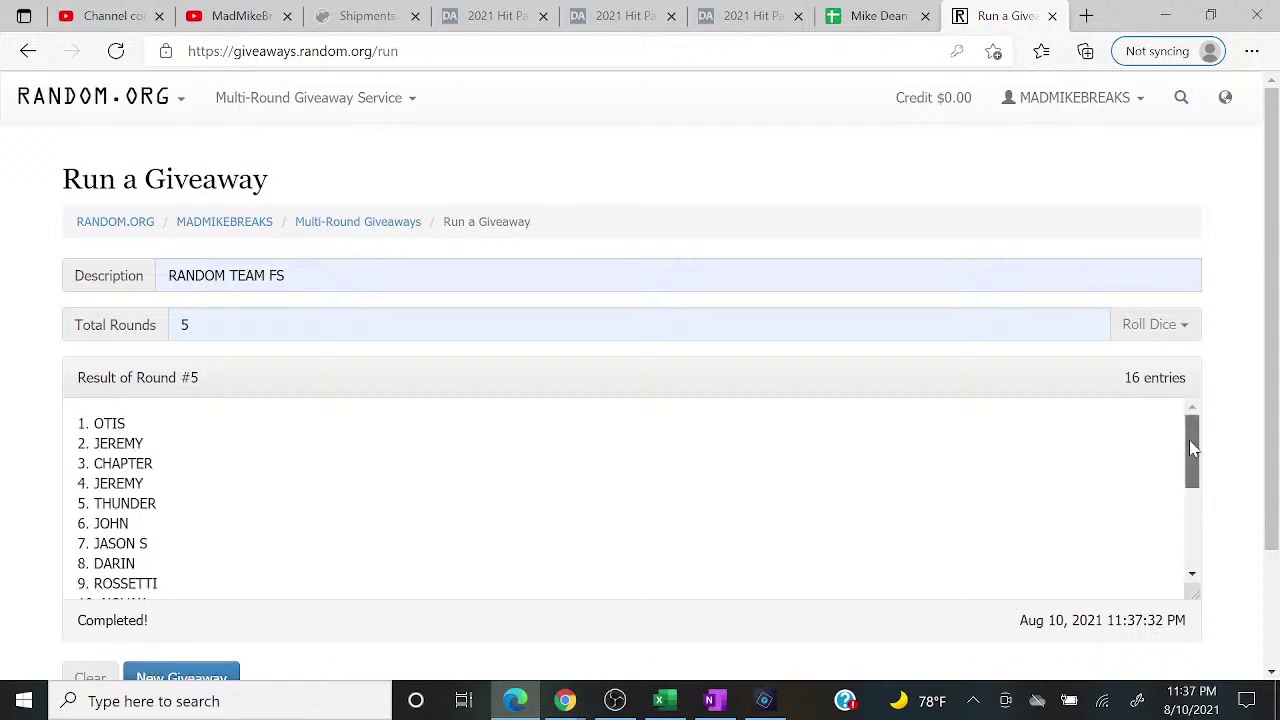
pyautogui.moveTo(1188, 432); pyautogui.dragTo(1203, 551)
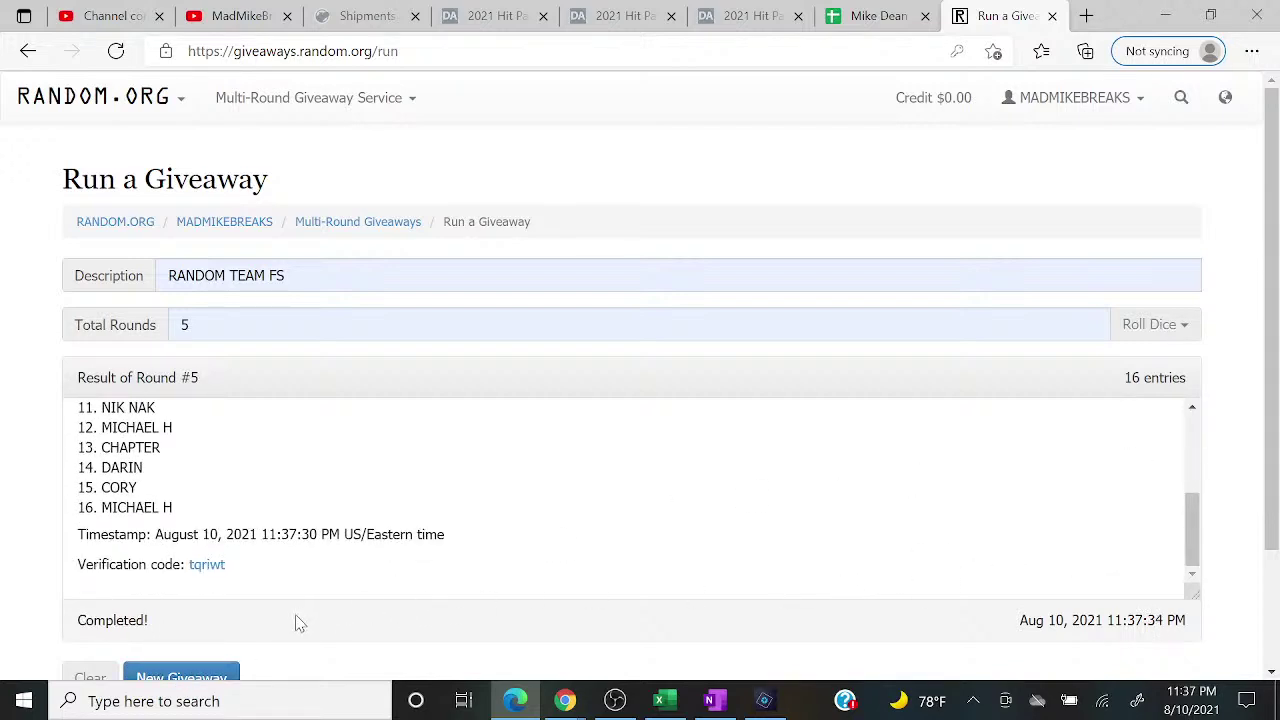
pyautogui.click(1210, 15)
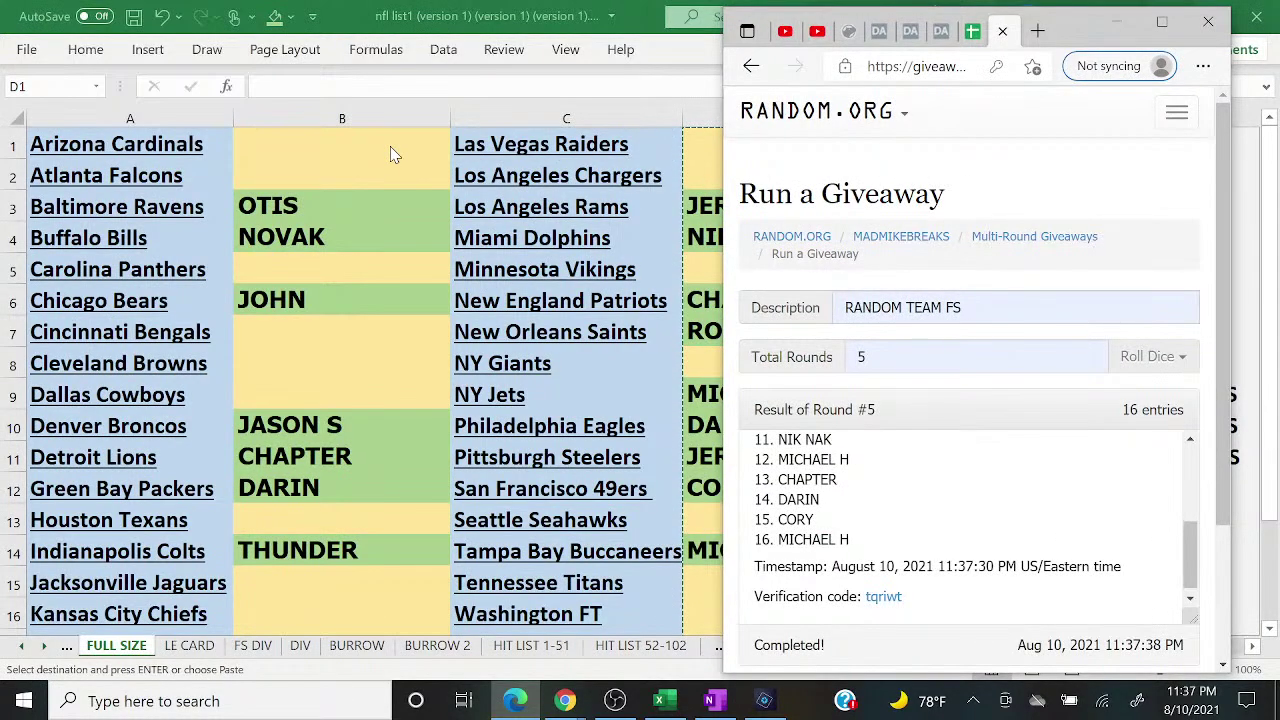
# Step: Enter OTIS in B1 and JEREMY in B2, the first empty column-B team slots
pyautogui.scroll(5, 960, 500)
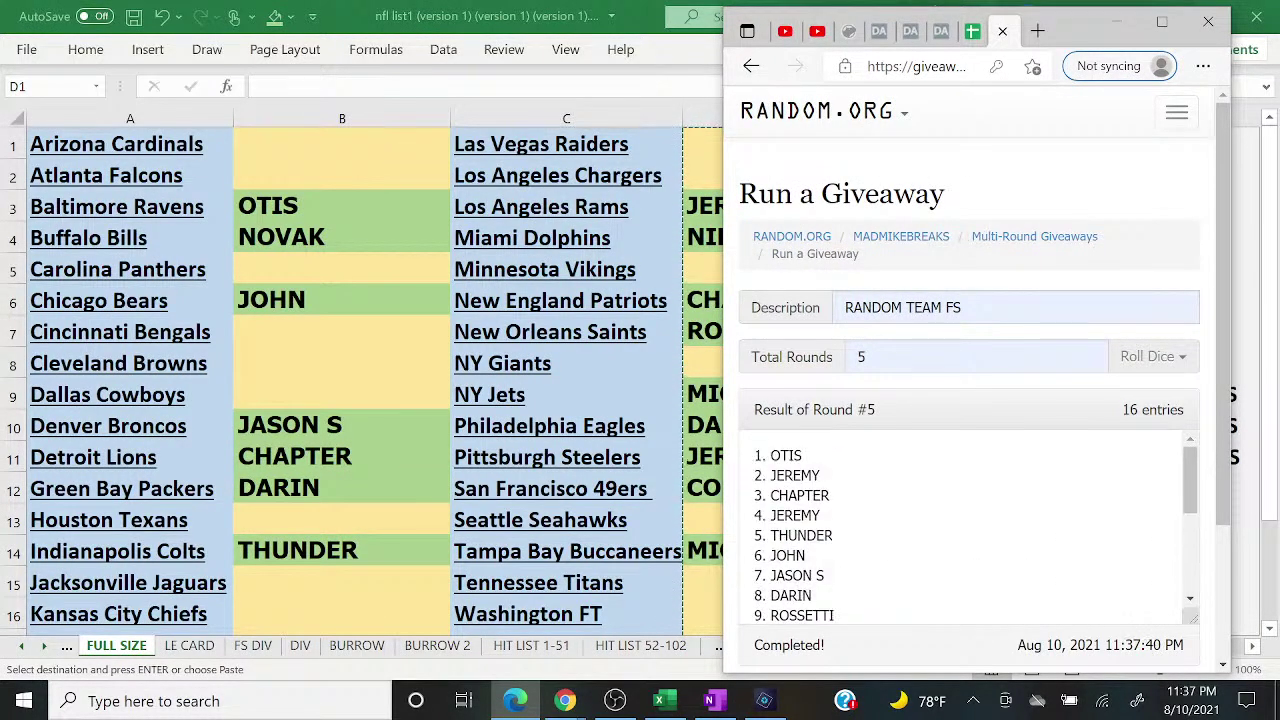
pyautogui.hotkey('alt', 'Tab')
pyautogui.press('Escape')
pyautogui.click(342, 143)
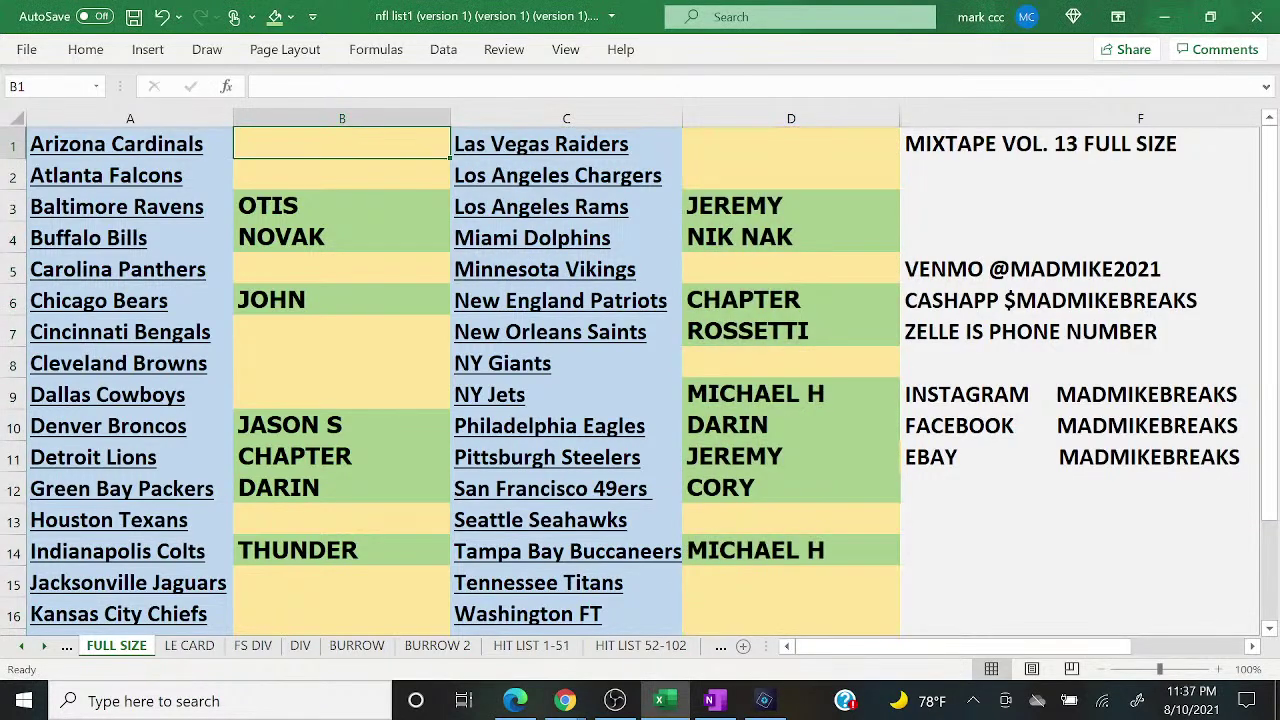
pyautogui.write('OTIS')
pyautogui.press('Return')
pyautogui.write('JEREMY')
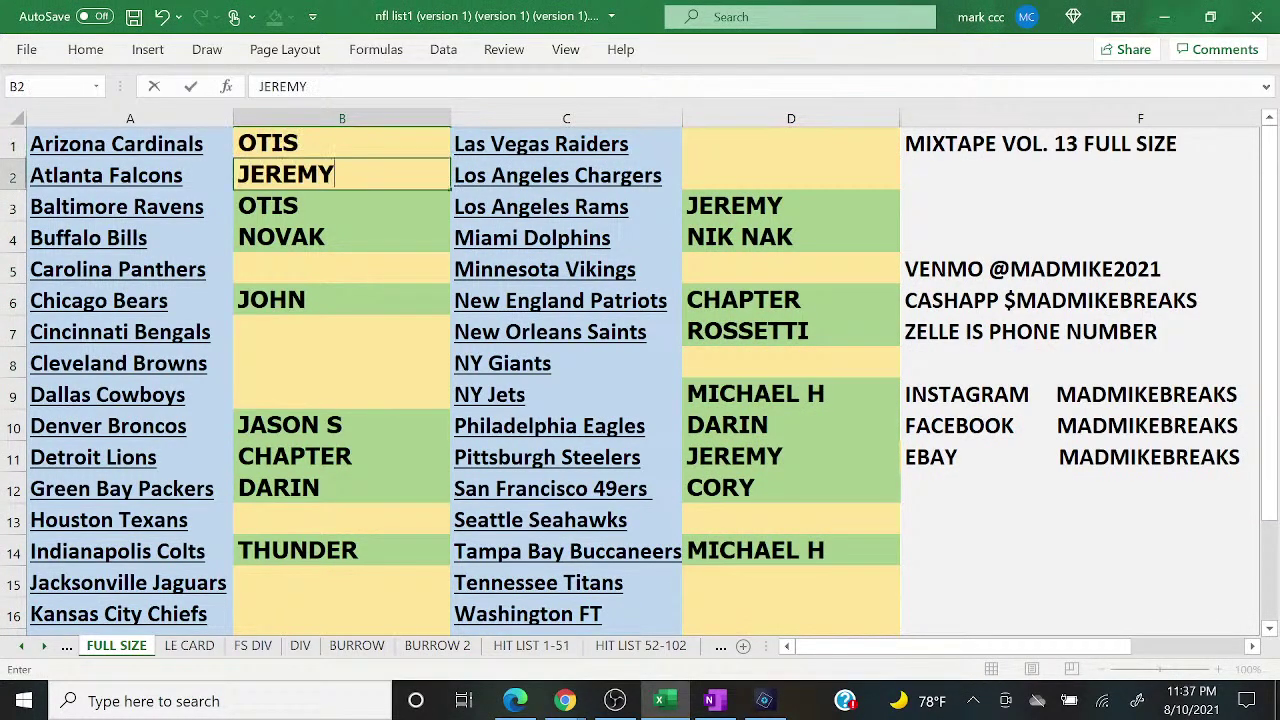
pyautogui.press('Return')
pyautogui.press('Return')
pyautogui.press('Return')
# Step: Add CHAPTER, JEREMY, THUNDER and JOHN to the next empty column-B slots
pyautogui.click(515, 701)
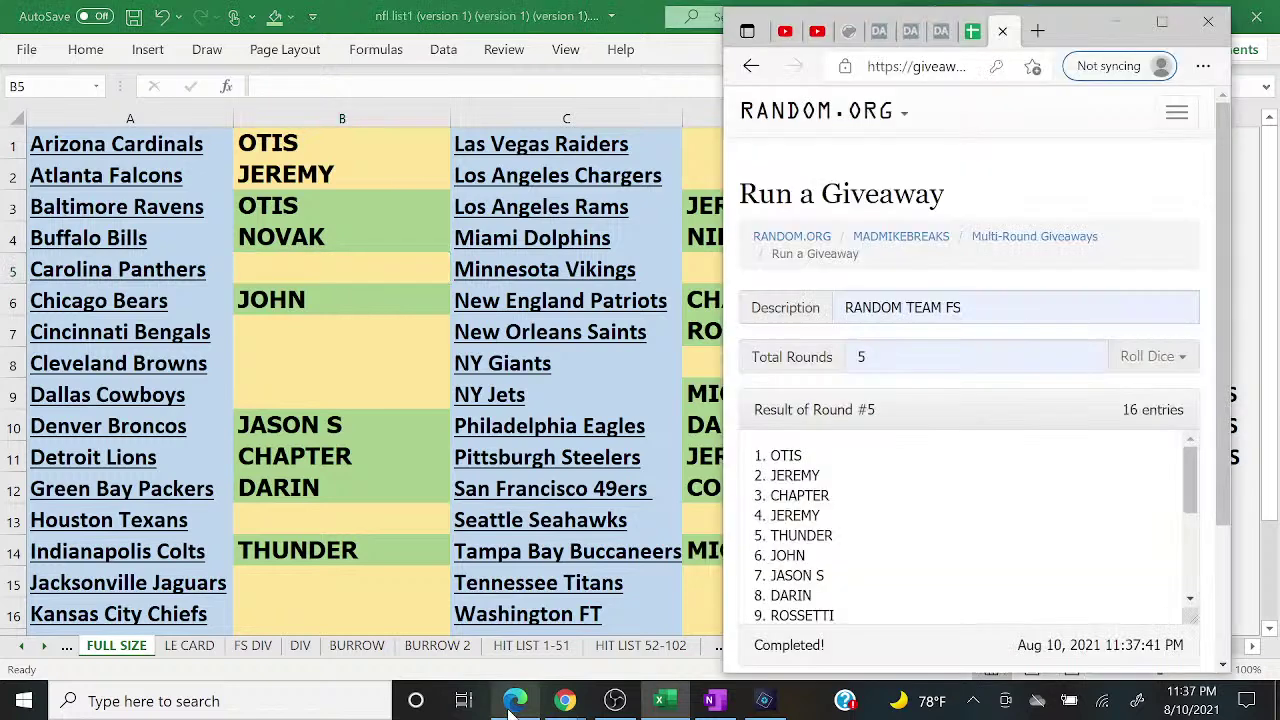
pyautogui.click(515, 701)
pyautogui.write('CHAPTER')
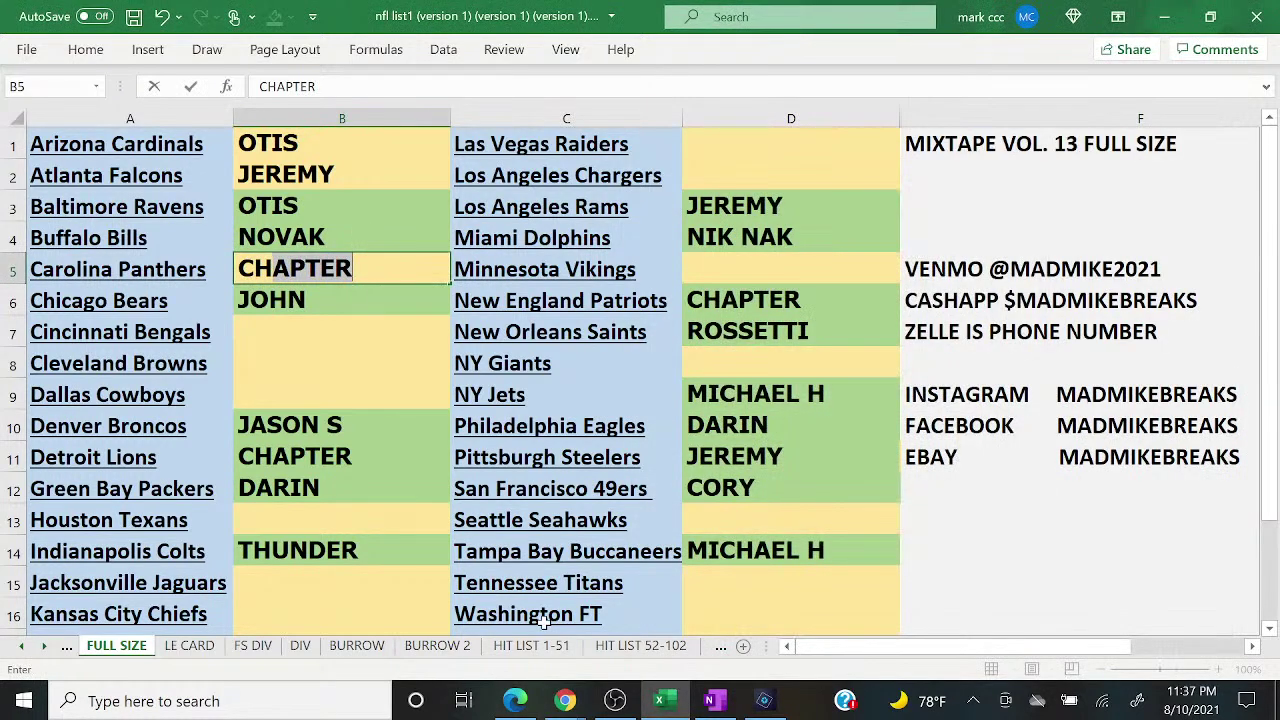
pyautogui.press('Return')
pyautogui.press('Return')
pyautogui.write('JEREMY')
pyautogui.press('Return')
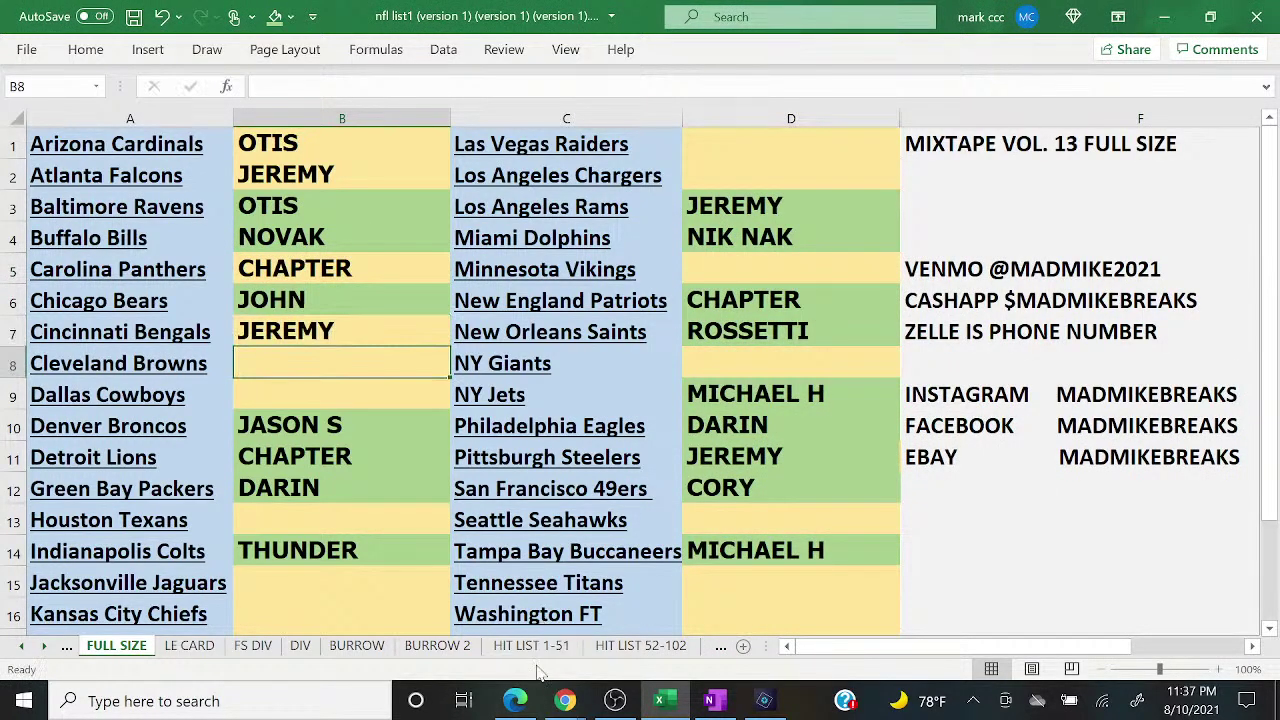
pyautogui.click(515, 701)
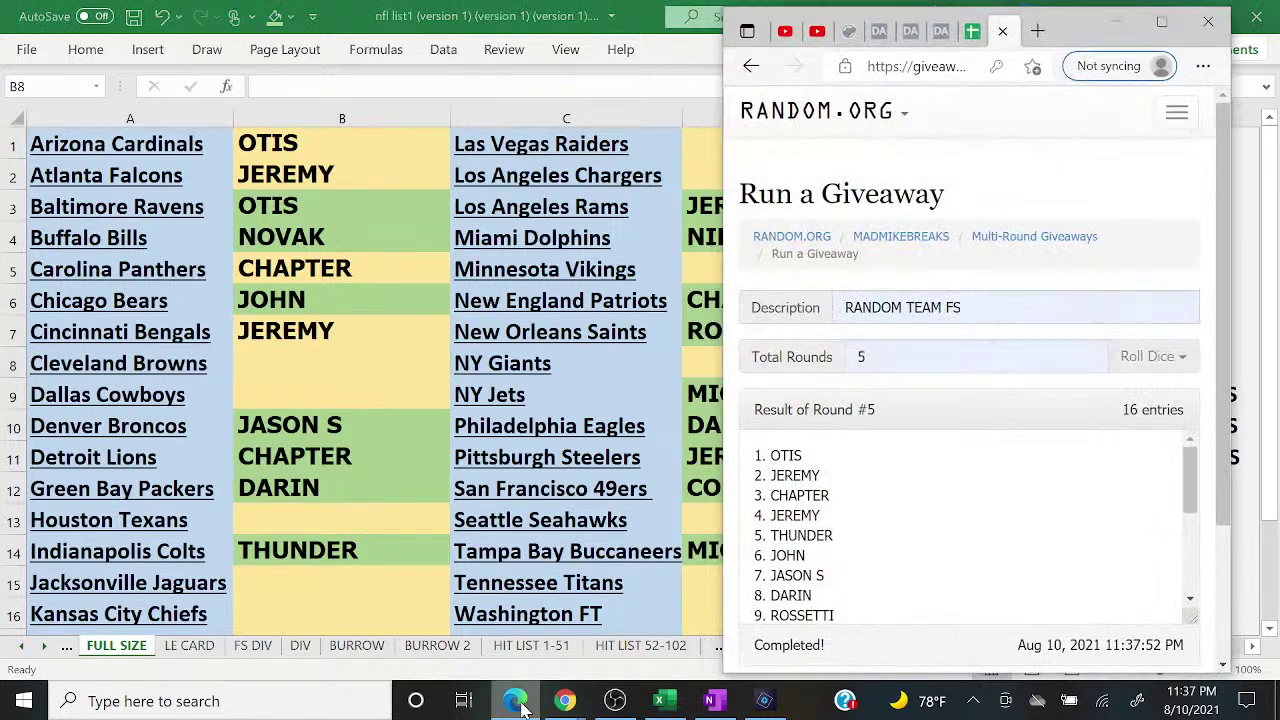
pyautogui.click(515, 701)
pyautogui.write('THUNDER')
pyautogui.press('Return')
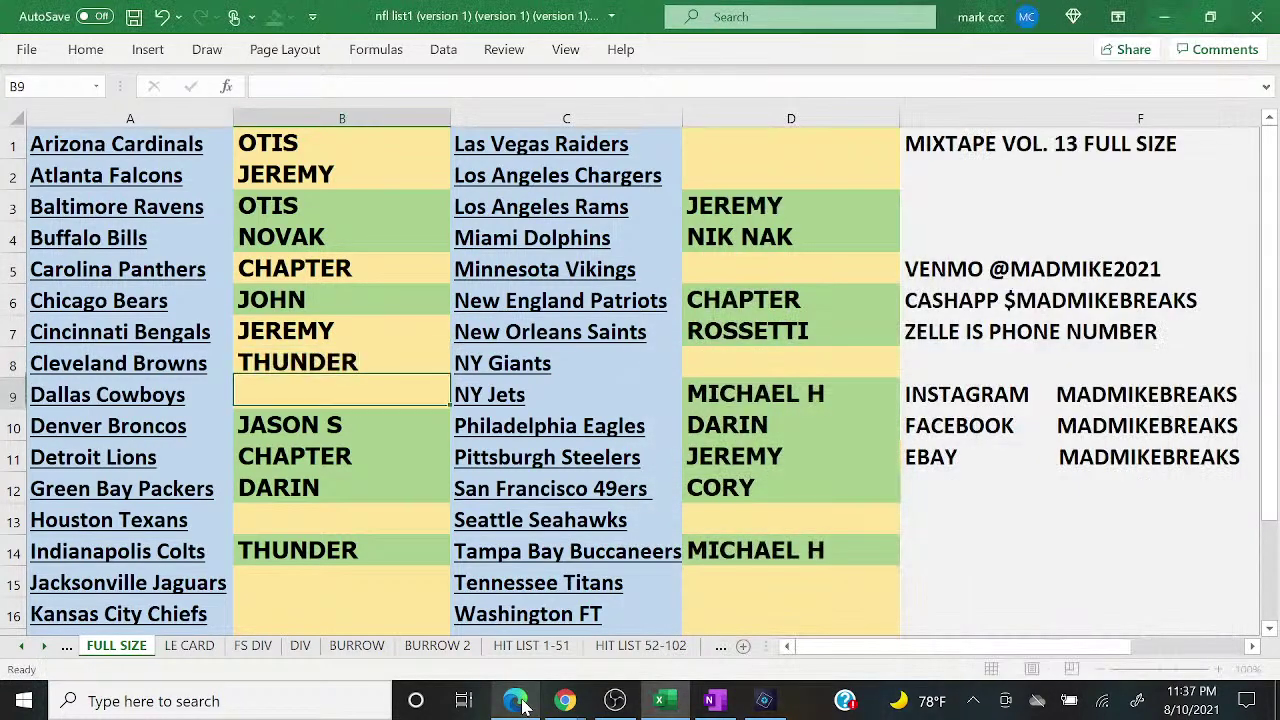
pyautogui.write('JOHN')
pyautogui.press('Return')
pyautogui.press('Return')
pyautogui.press('Return')
pyautogui.press('Return')
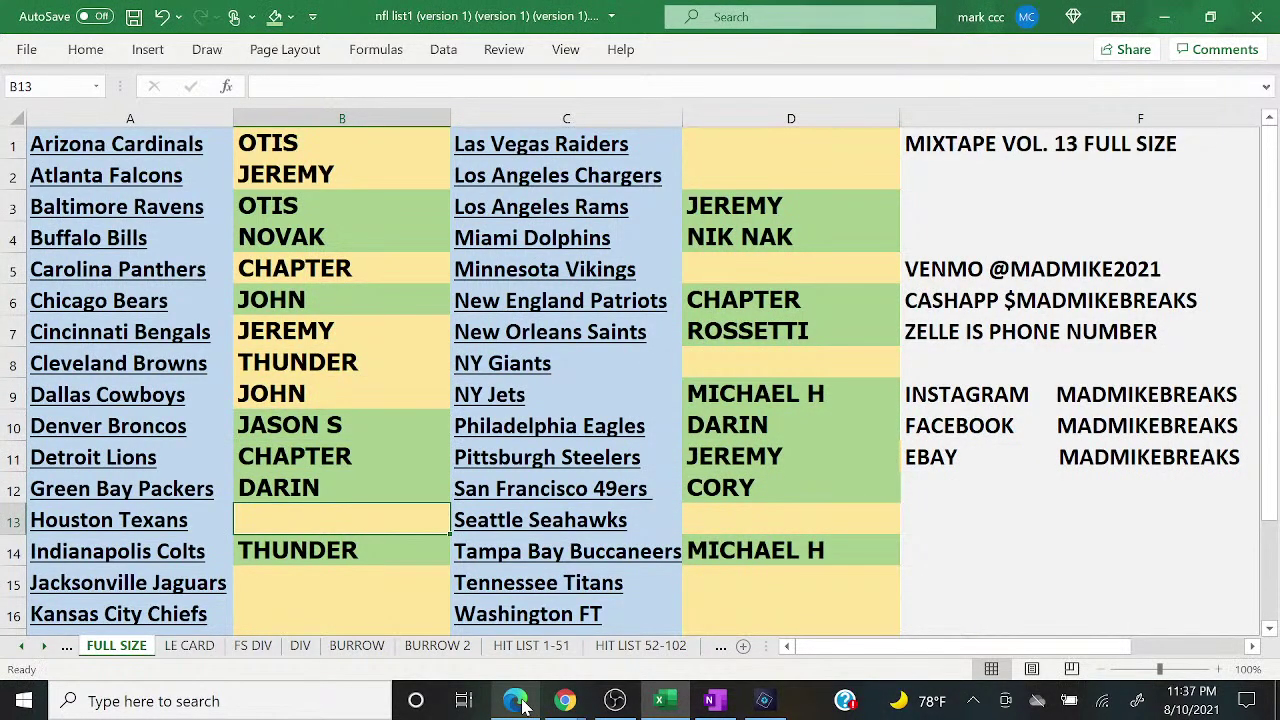
pyautogui.click(515, 701)
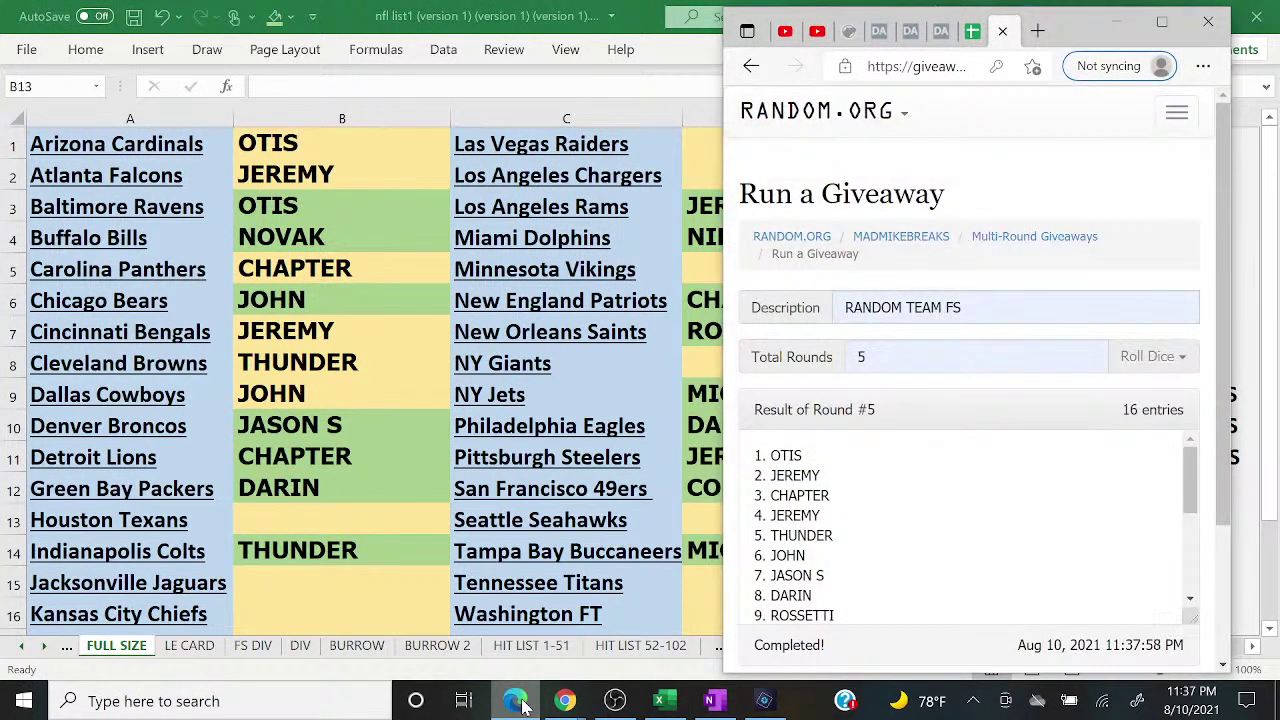
pyautogui.click(515, 701)
pyautogui.write('JASON S')
pyautogui.press('Return')
pyautogui.press('Return')
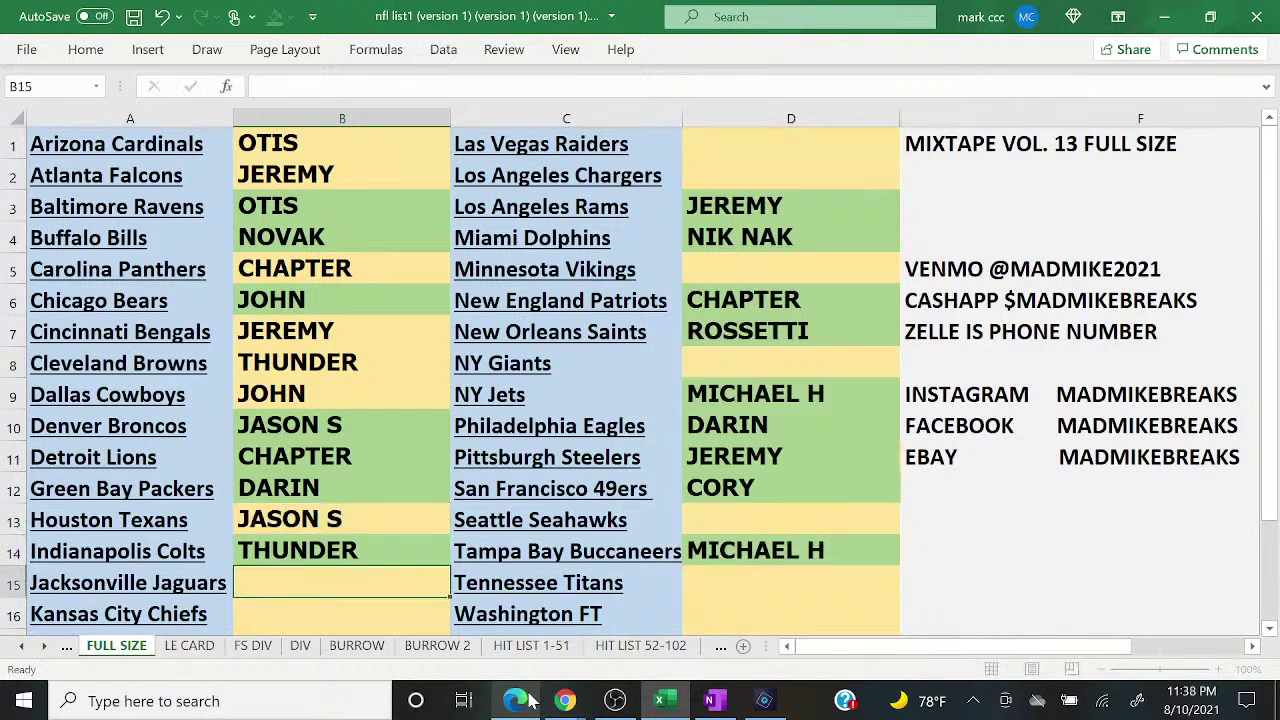
pyautogui.write('DARIN')
pyautogui.press('Return')
pyautogui.click(515, 701)
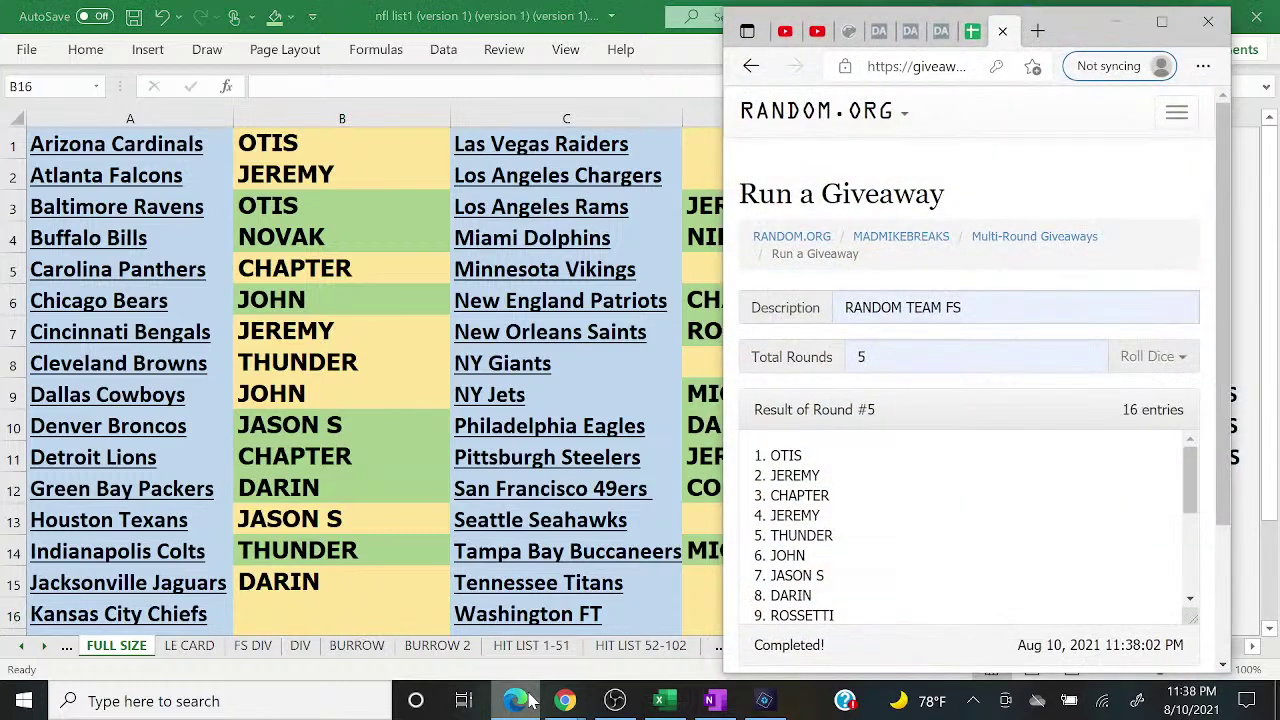
pyautogui.click(530, 703)
pyautogui.write('ROSSEE')
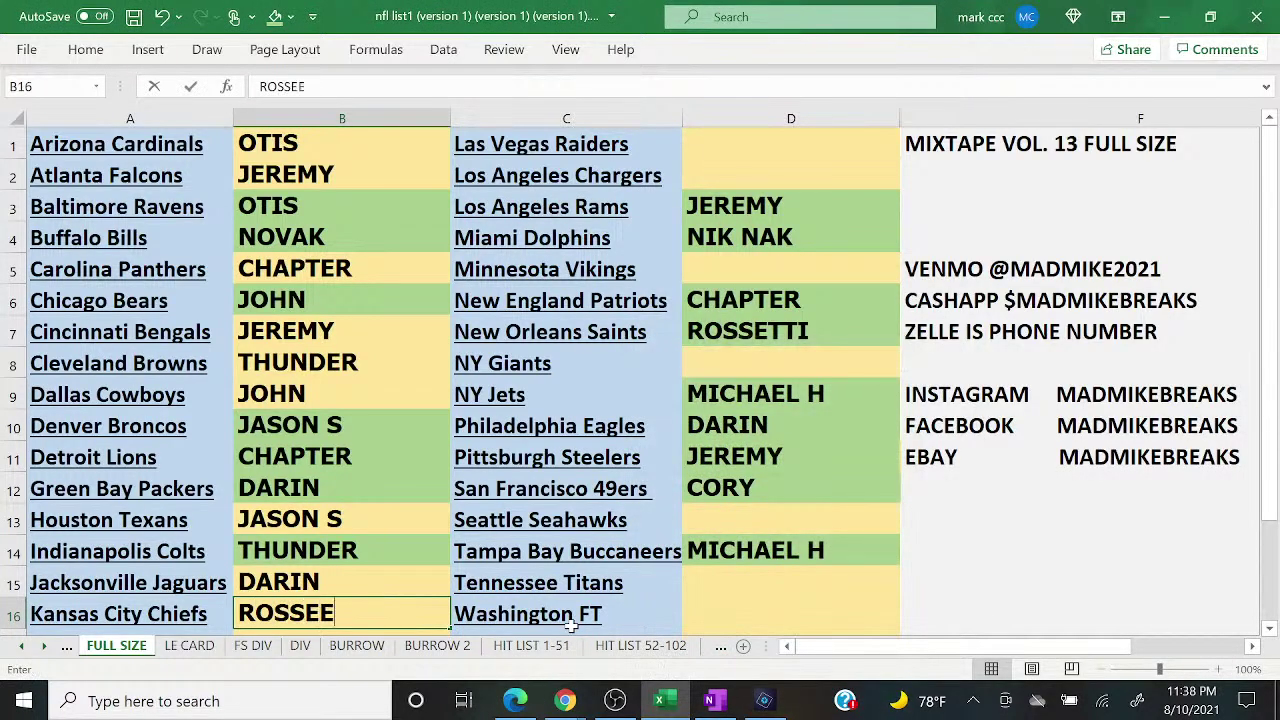
pyautogui.press('BackSpace')
pyautogui.write('TTI')
pyautogui.press('Right')
pyautogui.press('Right')
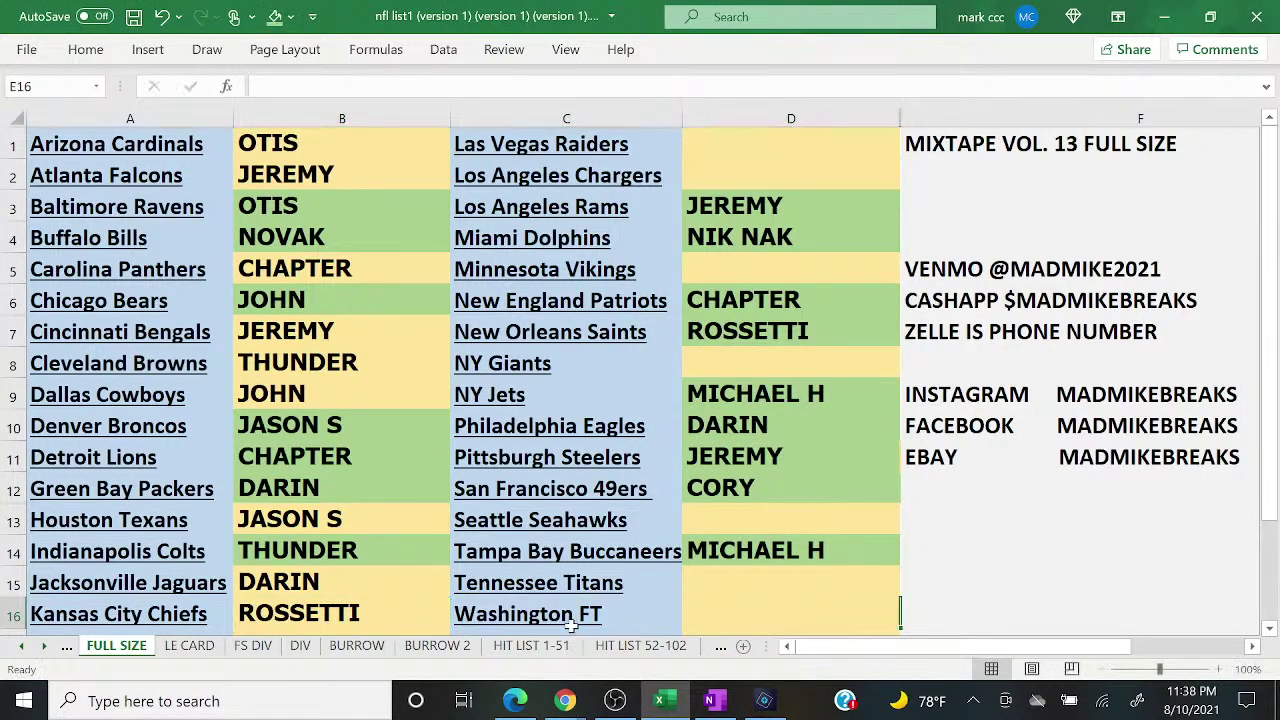
pyautogui.press('Up')
pyautogui.press('Up')
pyautogui.press('Up')
pyautogui.press('Up')
pyautogui.press('Up')
pyautogui.press('Up')
pyautogui.press('Up')
pyautogui.press('Up')
pyautogui.press('Up')
pyautogui.press('Up')
pyautogui.press('Up')
pyautogui.press('Up')
pyautogui.press('Up')
pyautogui.press('Up')
pyautogui.press('Up')
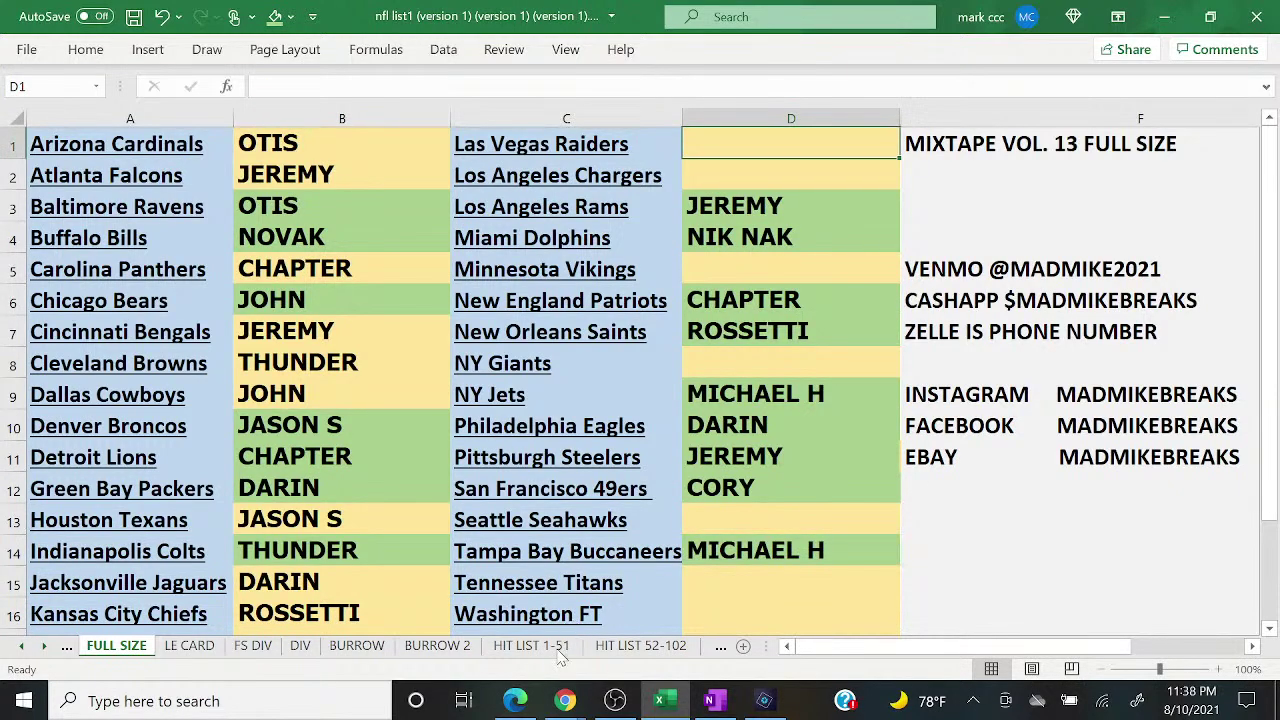
# Step: Enter NOVAK for the Las Vegas Raiders and NIK NAK for the Los Angeles Chargers
pyautogui.click(515, 701)
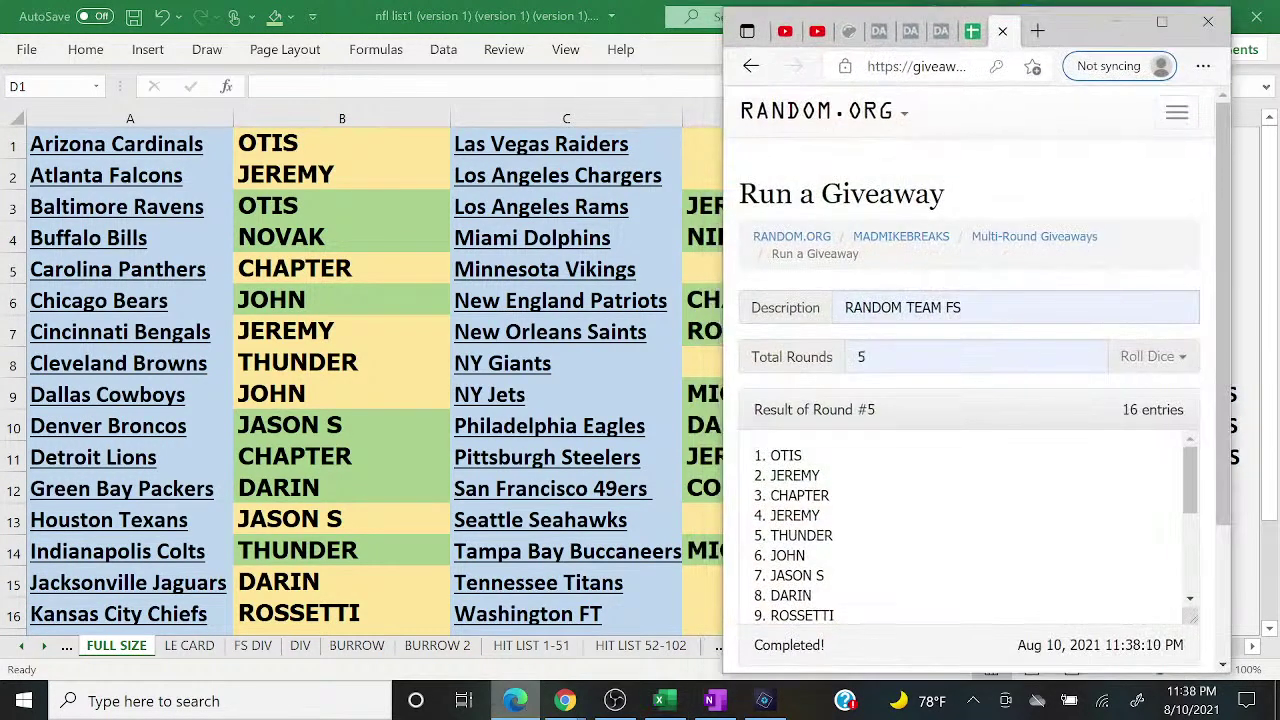
pyautogui.click(515, 701)
pyautogui.write('NO')
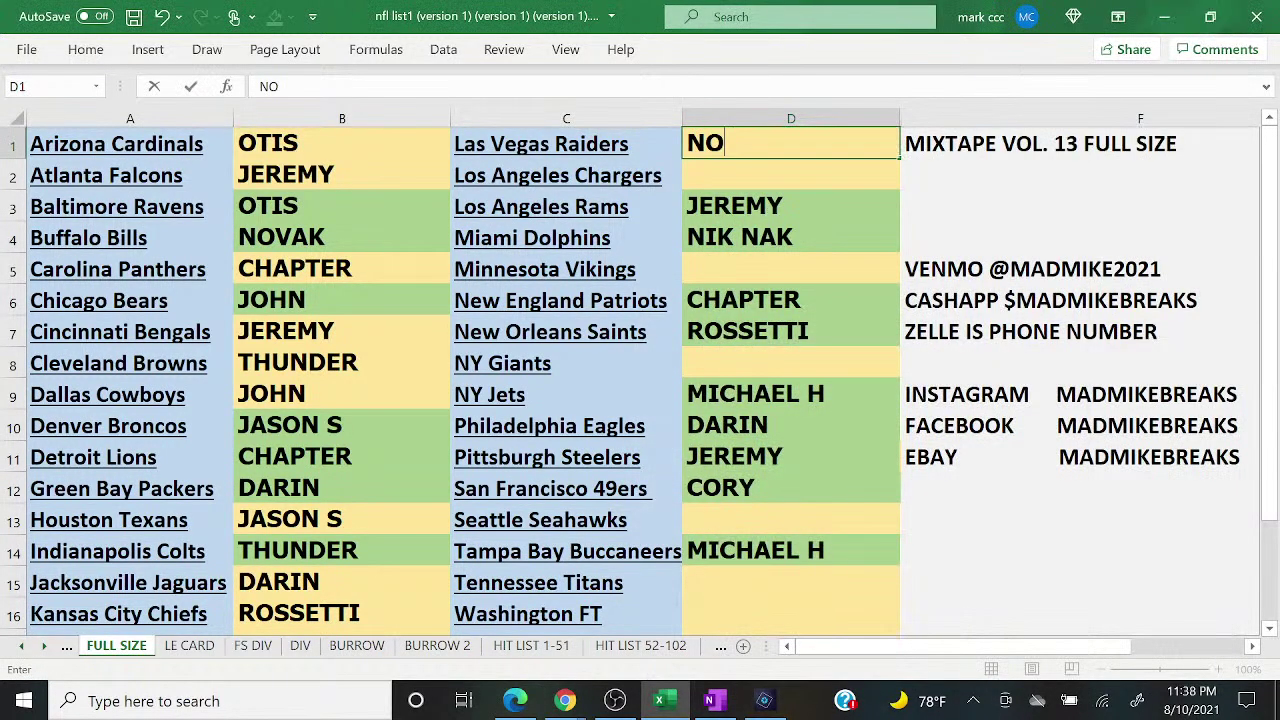
pyautogui.write('VAK')
pyautogui.press('Return')
pyautogui.write('NIK NAK')
pyautogui.press('Return')
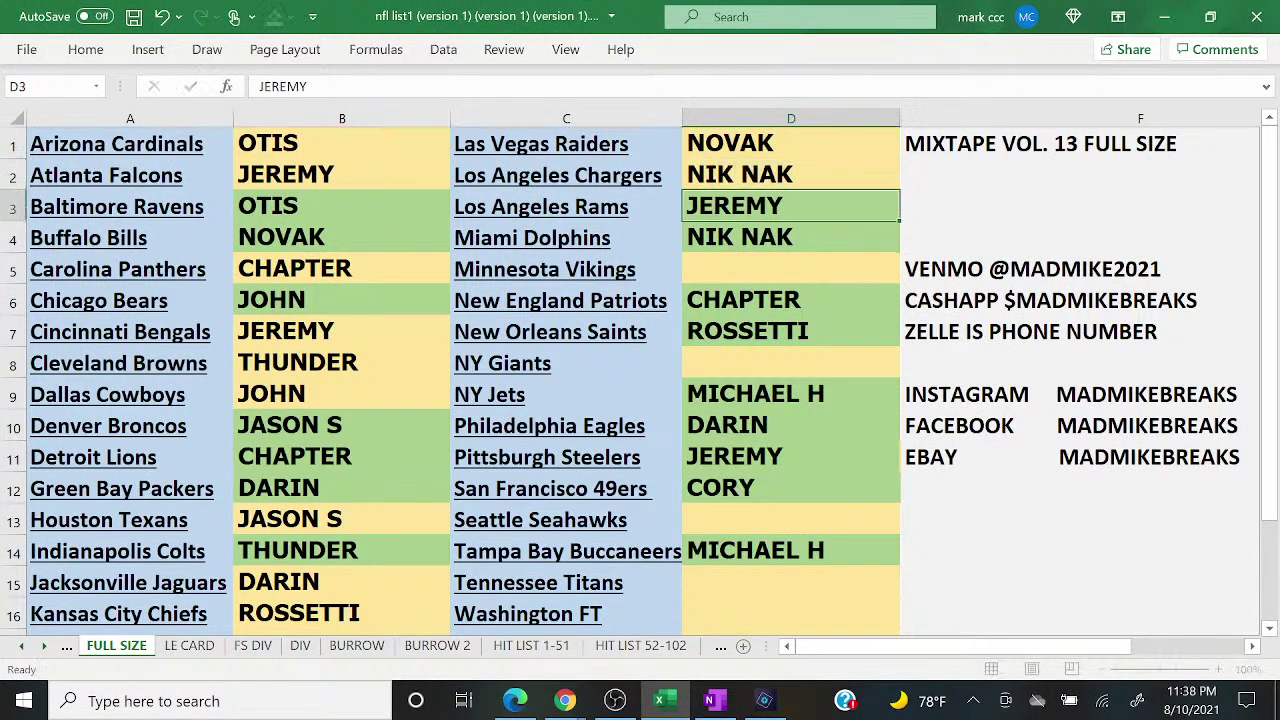
pyautogui.press('Return')
pyautogui.press('Return')
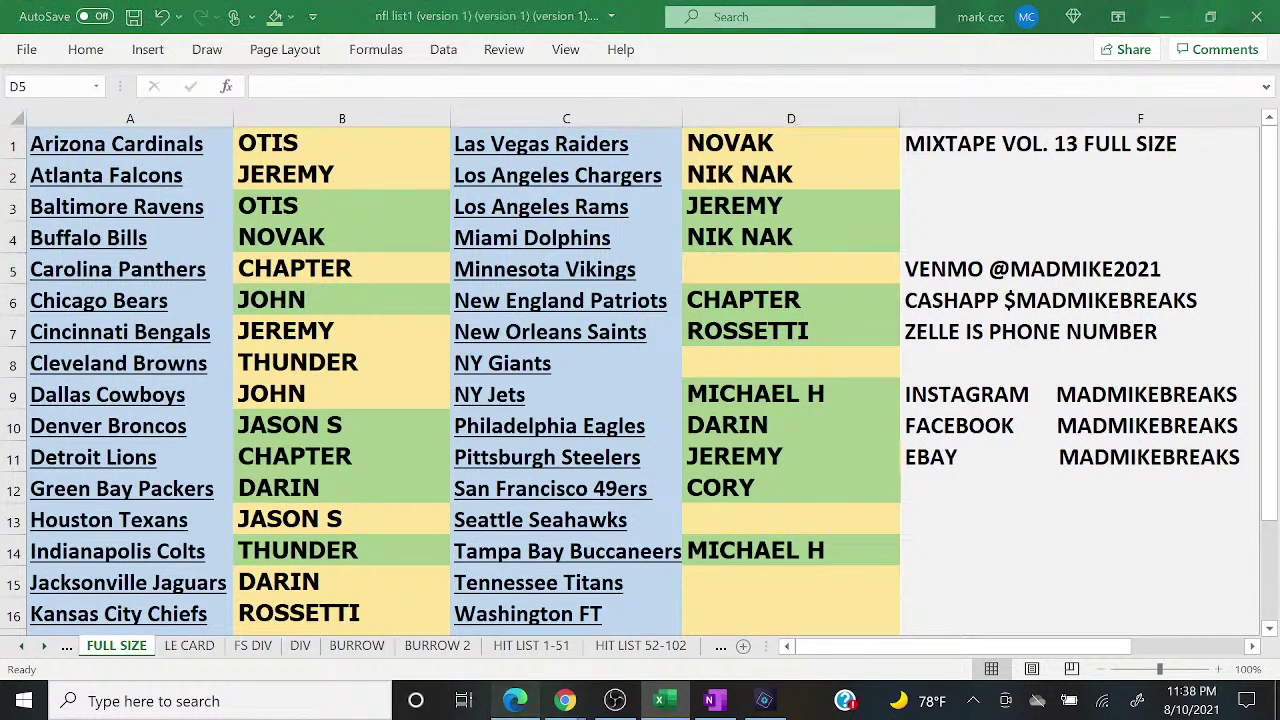
pyautogui.hotkey('alt', 'Tab')
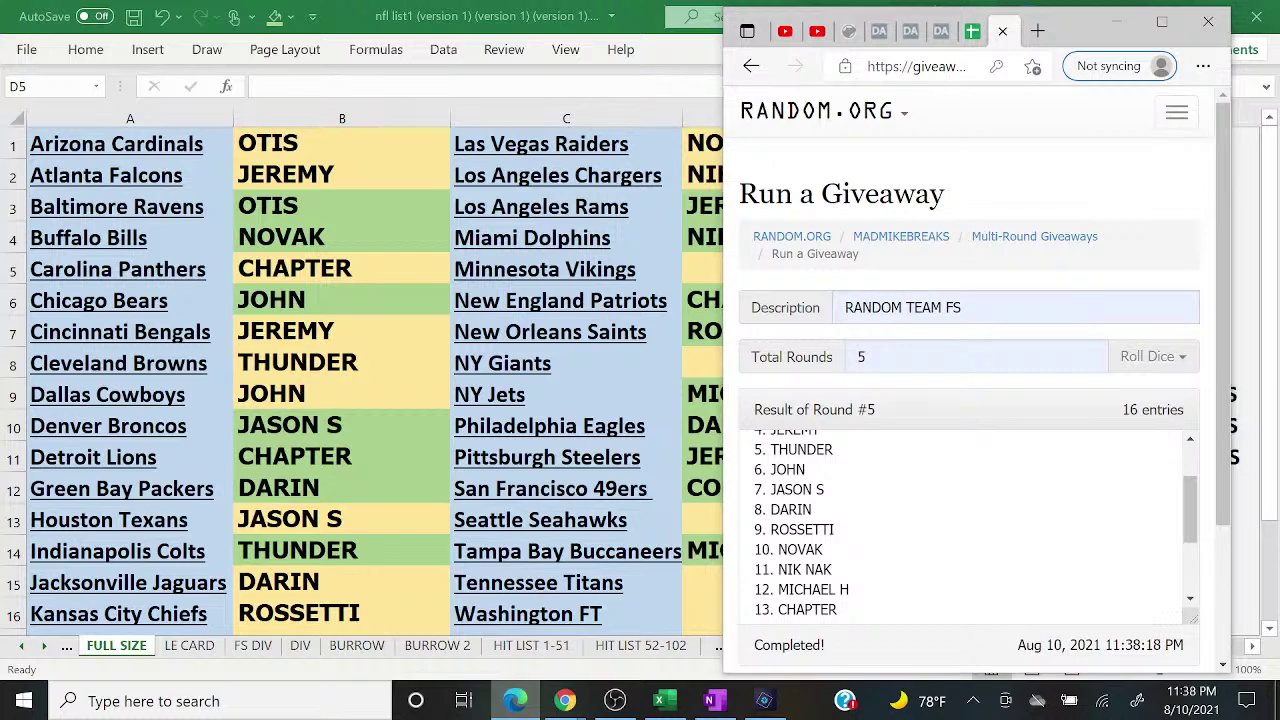
pyautogui.hotkey('alt', 'Tab')
pyautogui.write('MICHAEL H')
pyautogui.press('Return')
pyautogui.press('Return')
pyautogui.press('Return')
pyautogui.write('CHAPTER')
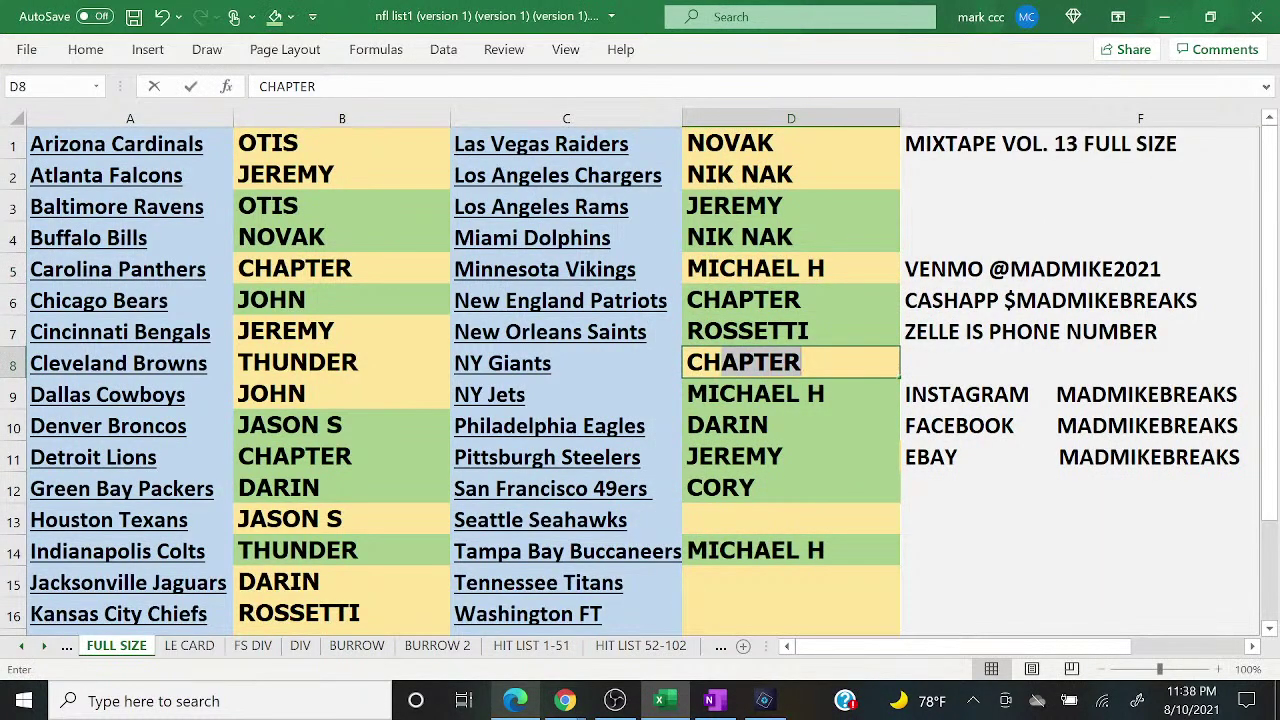
pyautogui.press('Return')
pyautogui.press('Return')
pyautogui.press('Return')
pyautogui.press('Return')
pyautogui.press('Return')
pyautogui.hotkey('alt', 'Tab')
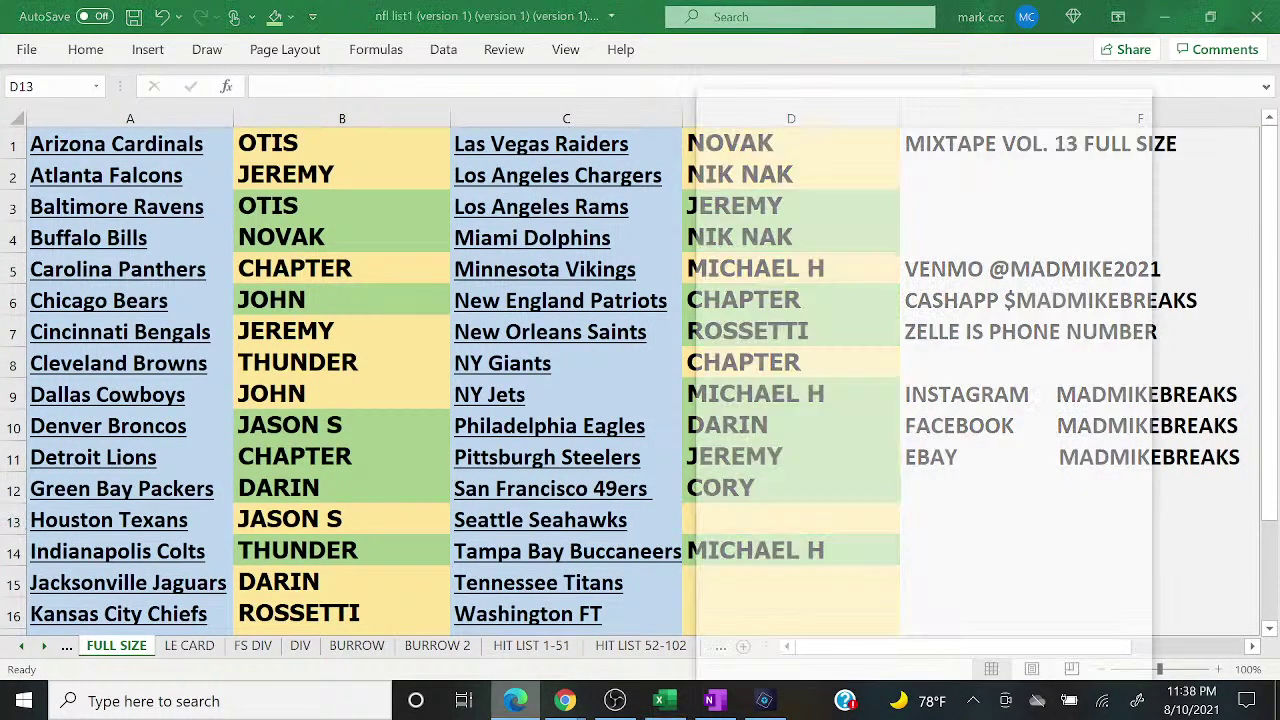
pyautogui.scroll(-2, 970, 515)
pyautogui.hotkey('alt', 'Tab')
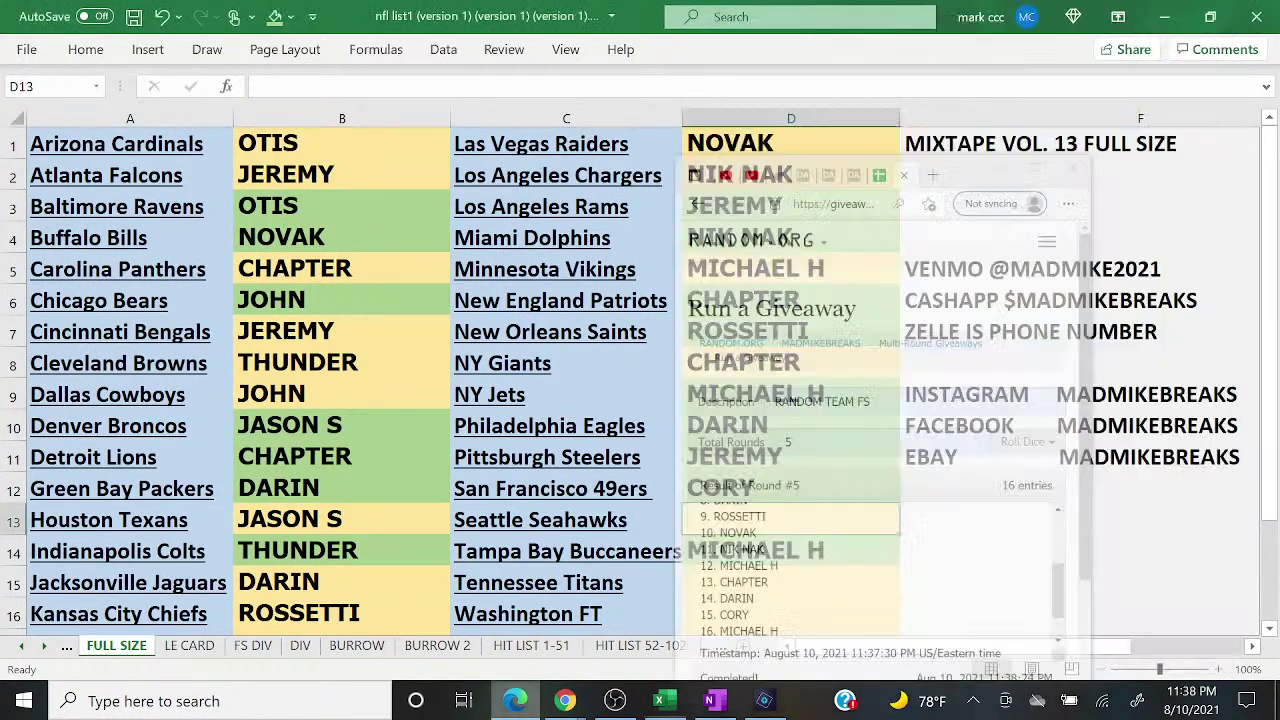
pyautogui.write('DARIN')
pyautogui.press('Return')
pyautogui.write('MICHAEL H')
pyautogui.press('Return')
pyautogui.write('CORY')
pyautogui.press('Return')
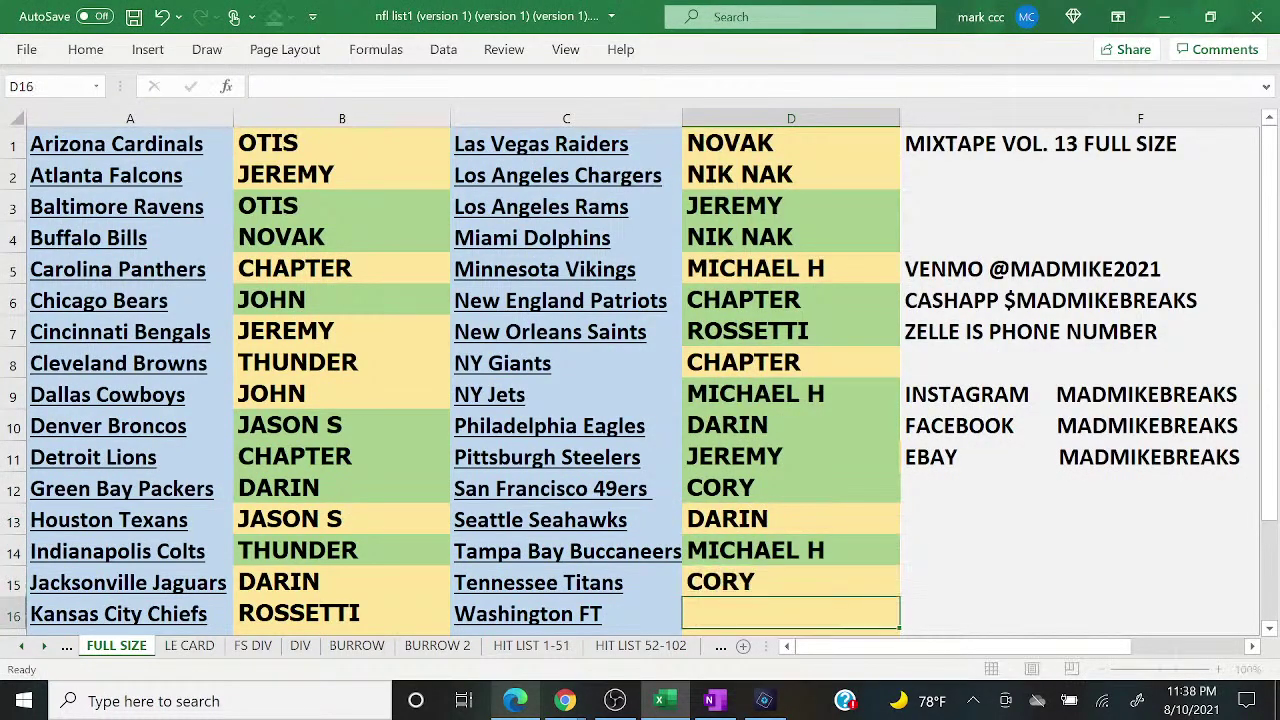
pyautogui.hotkey('alt', 'Tab')
pyautogui.hotkey('alt', 'Tab')
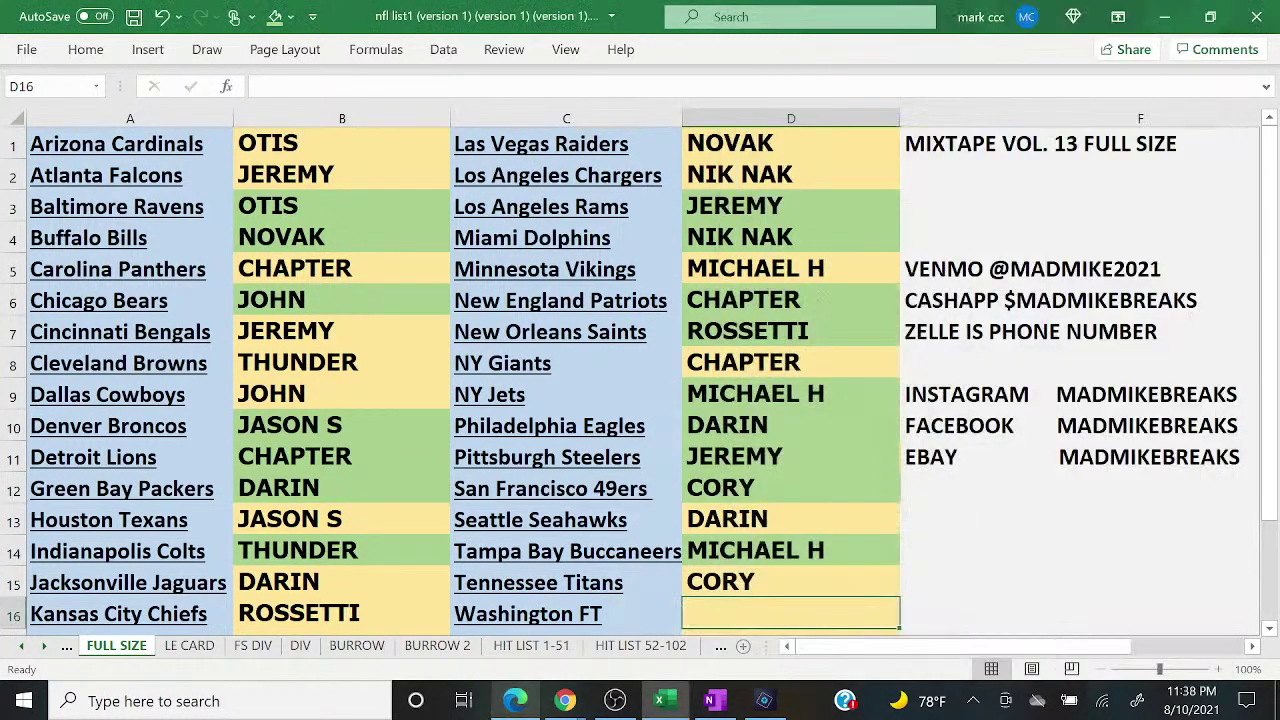
pyautogui.write('MICHAEL H')
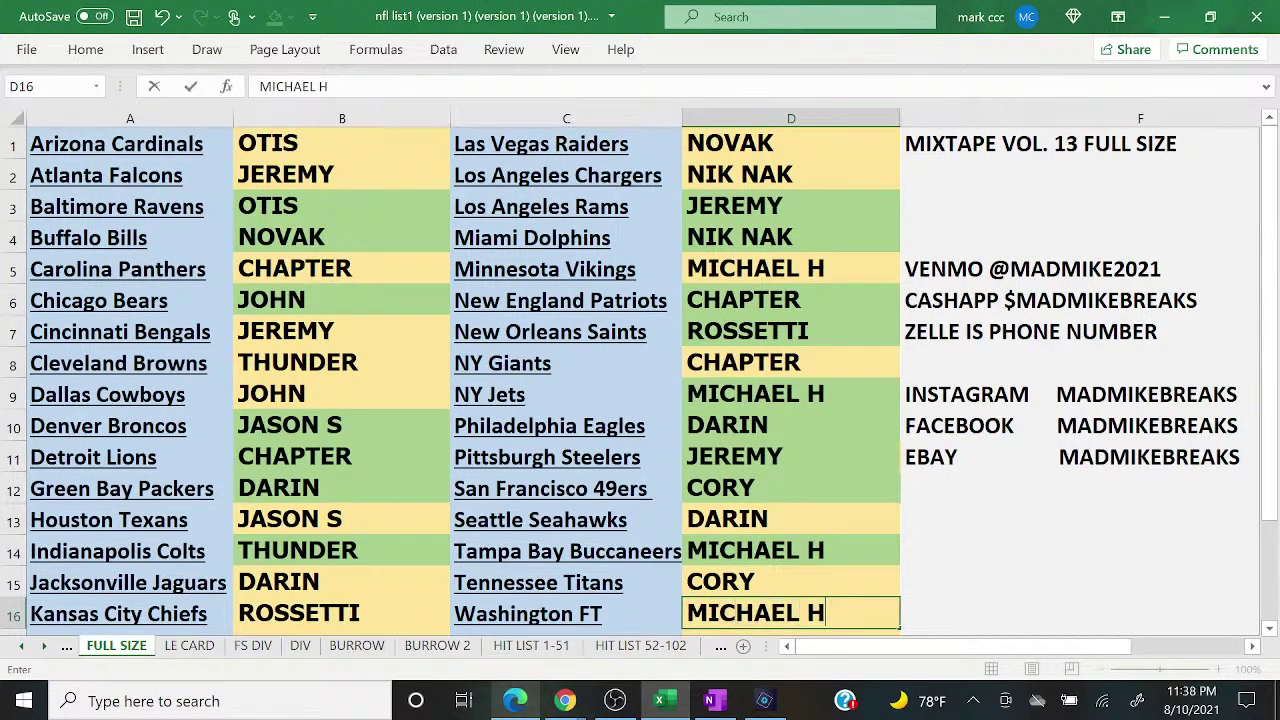
pyautogui.moveTo(565, 700)
pyautogui.click(640, 610)
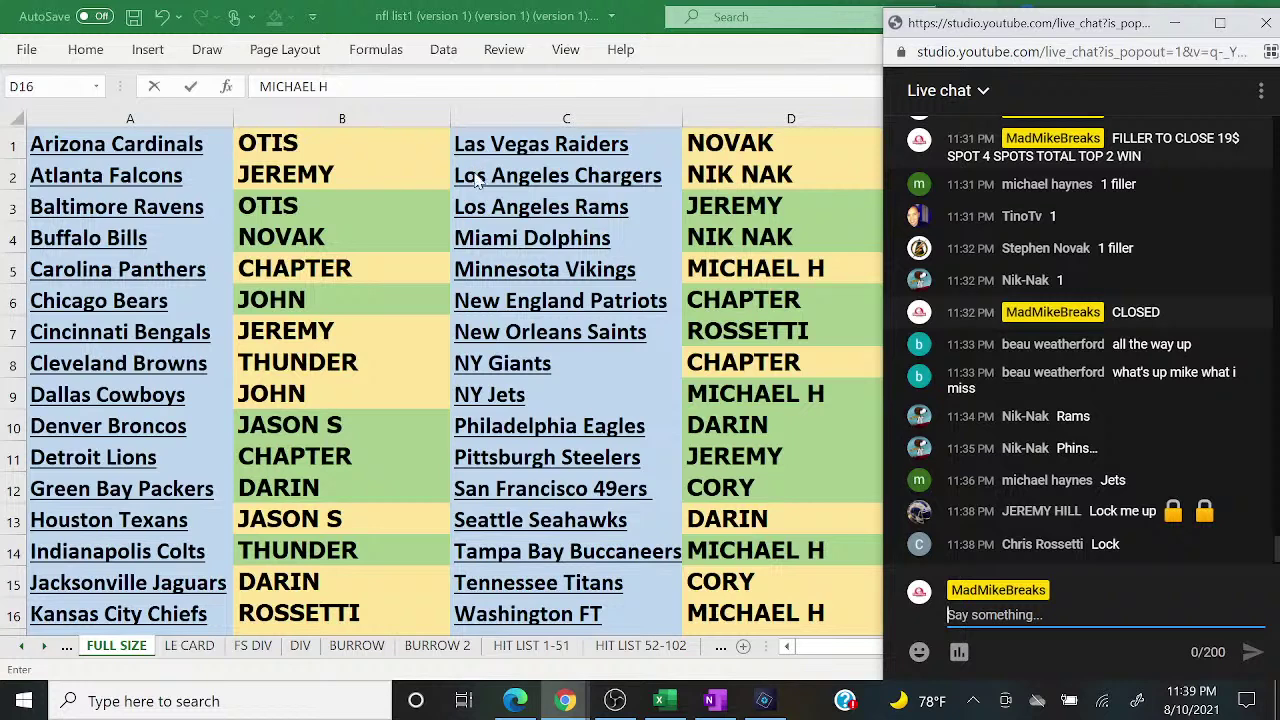
# Step: After reading the live chat, bring the break sheet back at JEREMY's Falcons slot
pyautogui.click(306, 177)
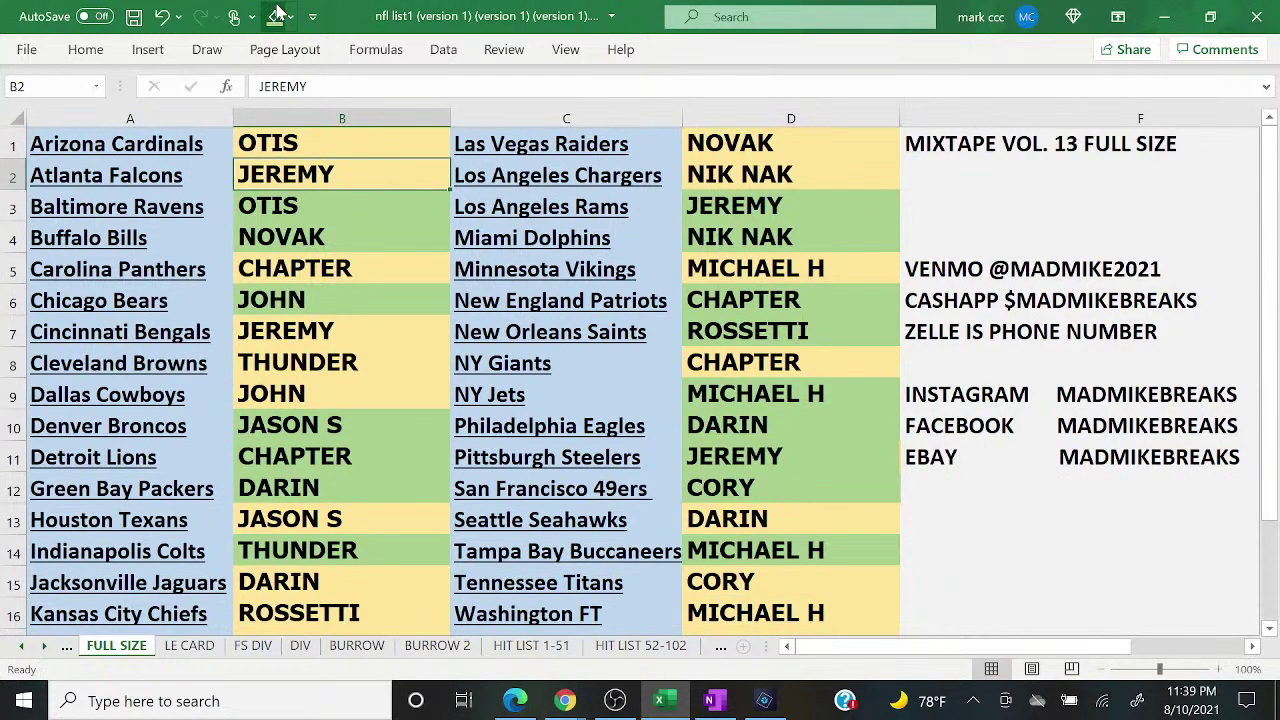
# Step: Fill JEREMY's Atlanta Falcons and Cincinnati Bengals slots in column B green
pyautogui.click(275, 16)
pyautogui.press('Down')
pyautogui.press('Down')
pyautogui.press('Down')
pyautogui.press('Down')
pyautogui.press('Down')
pyautogui.press('Down')
pyautogui.press('Up')
pyautogui.click(275, 16)
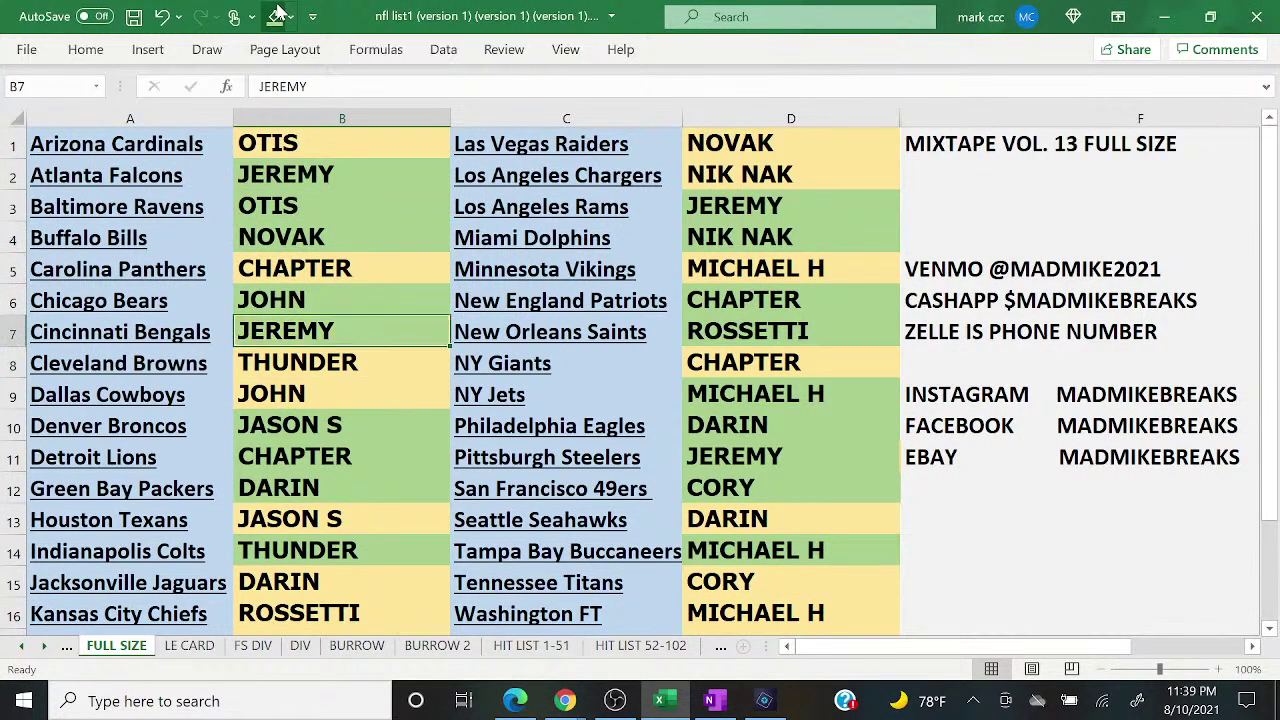
pyautogui.press('Down')
pyautogui.press('Down')
pyautogui.press('Down')
pyautogui.press('Down')
pyautogui.press('Down')
pyautogui.press('Down')
pyautogui.press('Down')
pyautogui.press('Down')
pyautogui.press('Down')
pyautogui.press('Right')
pyautogui.press('Right')
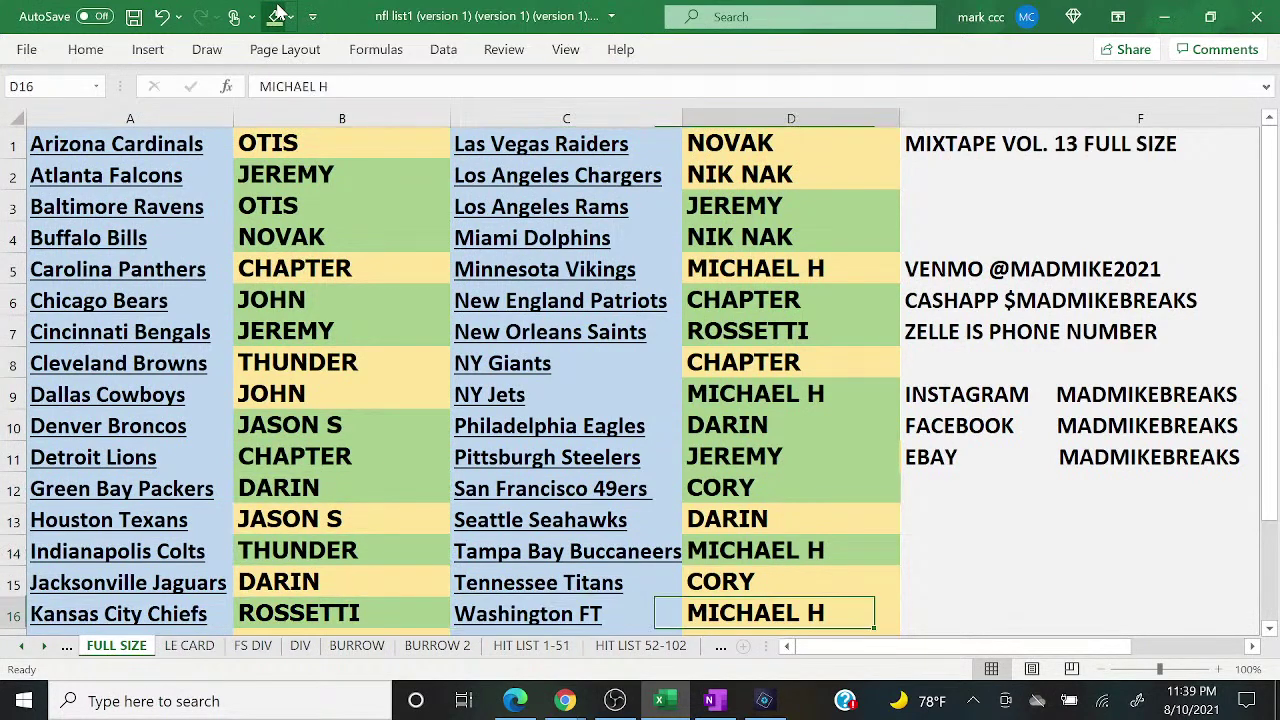
pyautogui.press('Up')
pyautogui.hotkey('ctrl', 'Up')
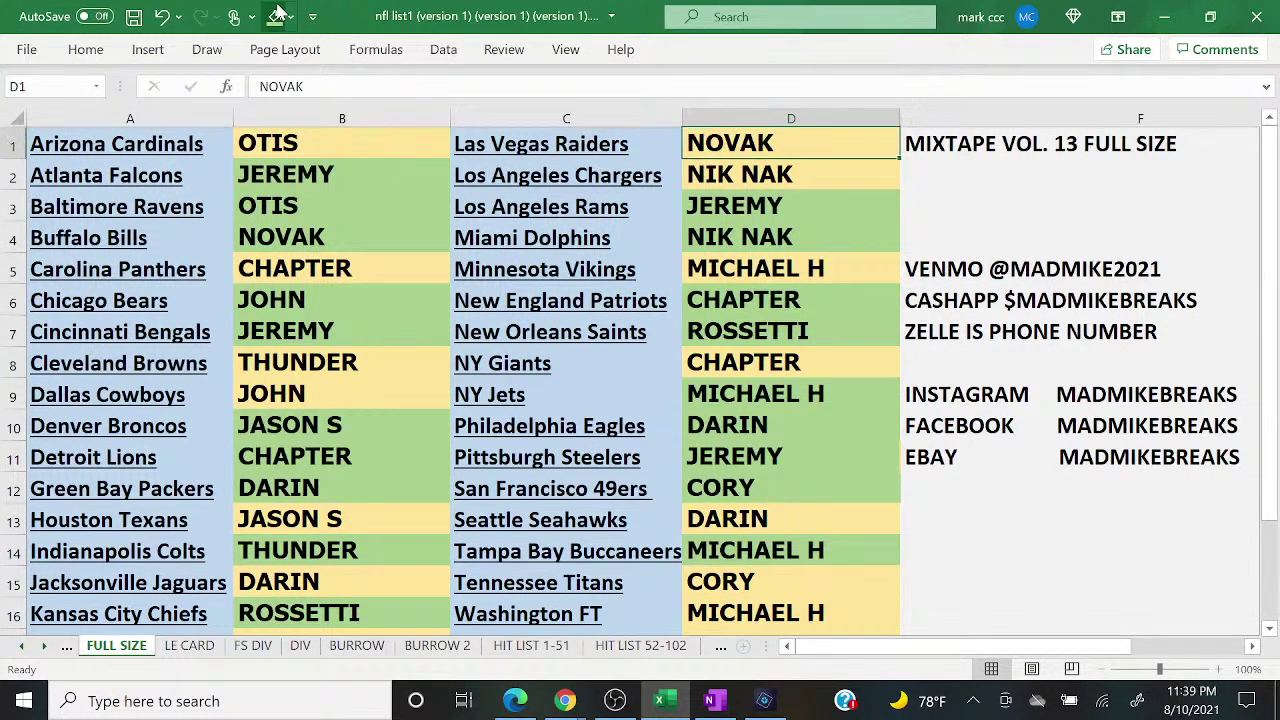
pyautogui.click(565, 700)
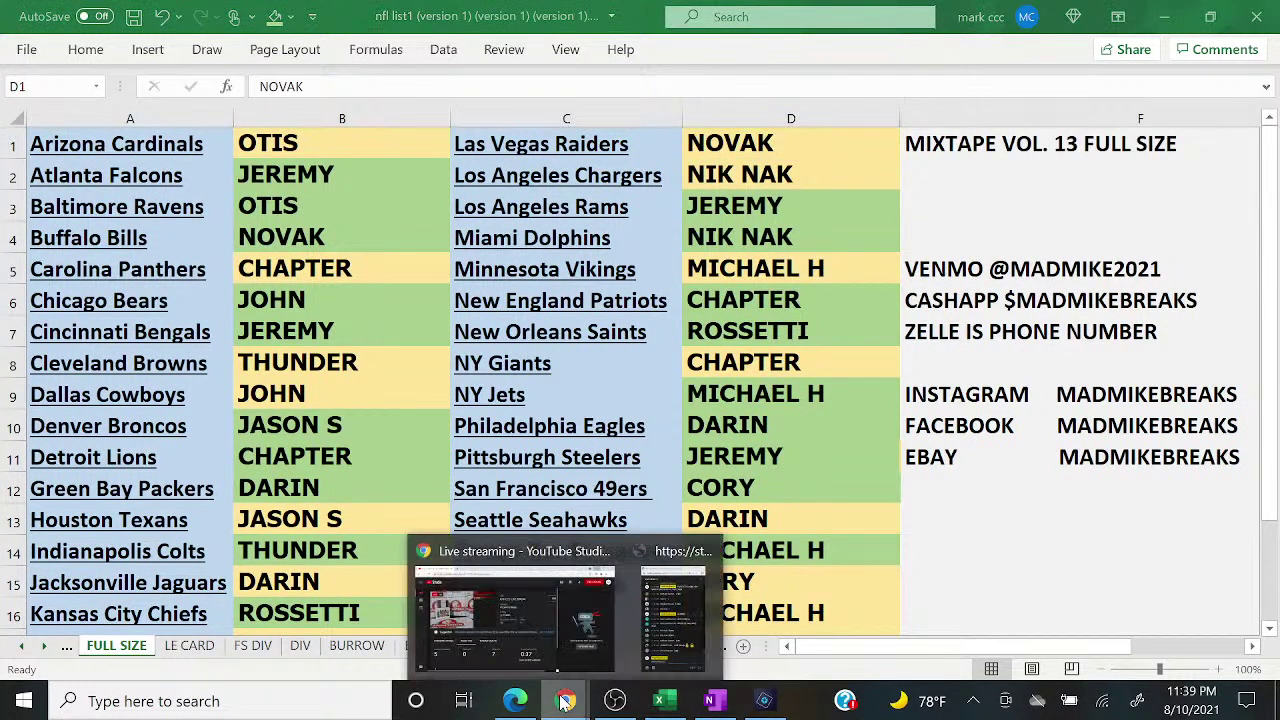
# Step: Open the YouTube live chat popup to check for new 'Lock' confirmations
pyautogui.click(668, 630)
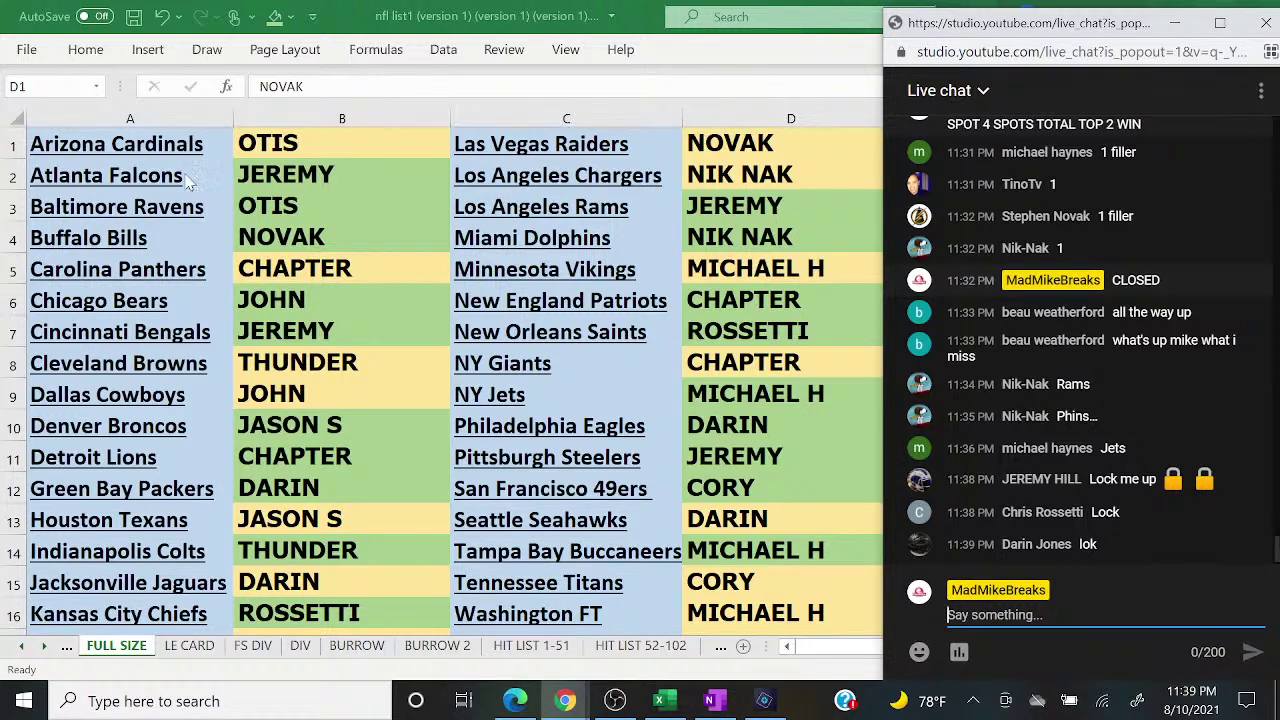
# Step: After a glance at the live chat, shade all buyer cells in columns B and D green
pyautogui.hotkey('alt', 'Tab')
pyautogui.click(313, 582)
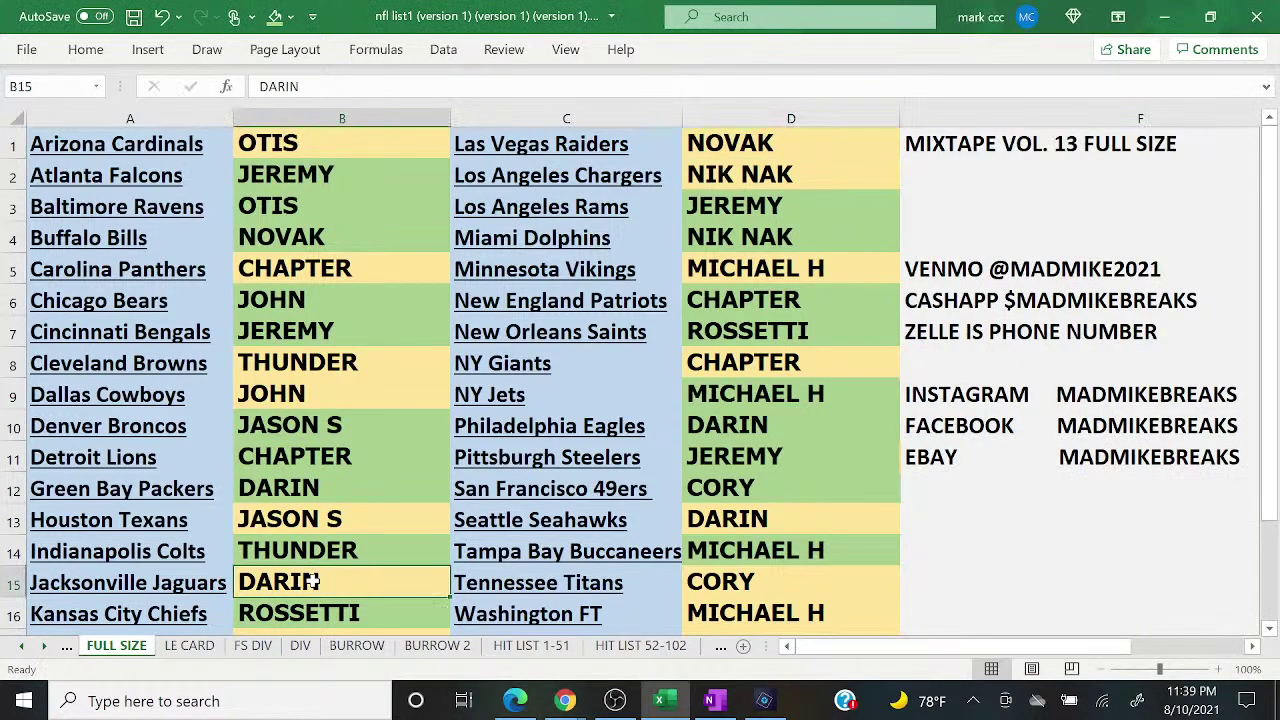
pyautogui.press('Right')
pyautogui.press('Right')
pyautogui.press('Up')
pyautogui.press('Up')
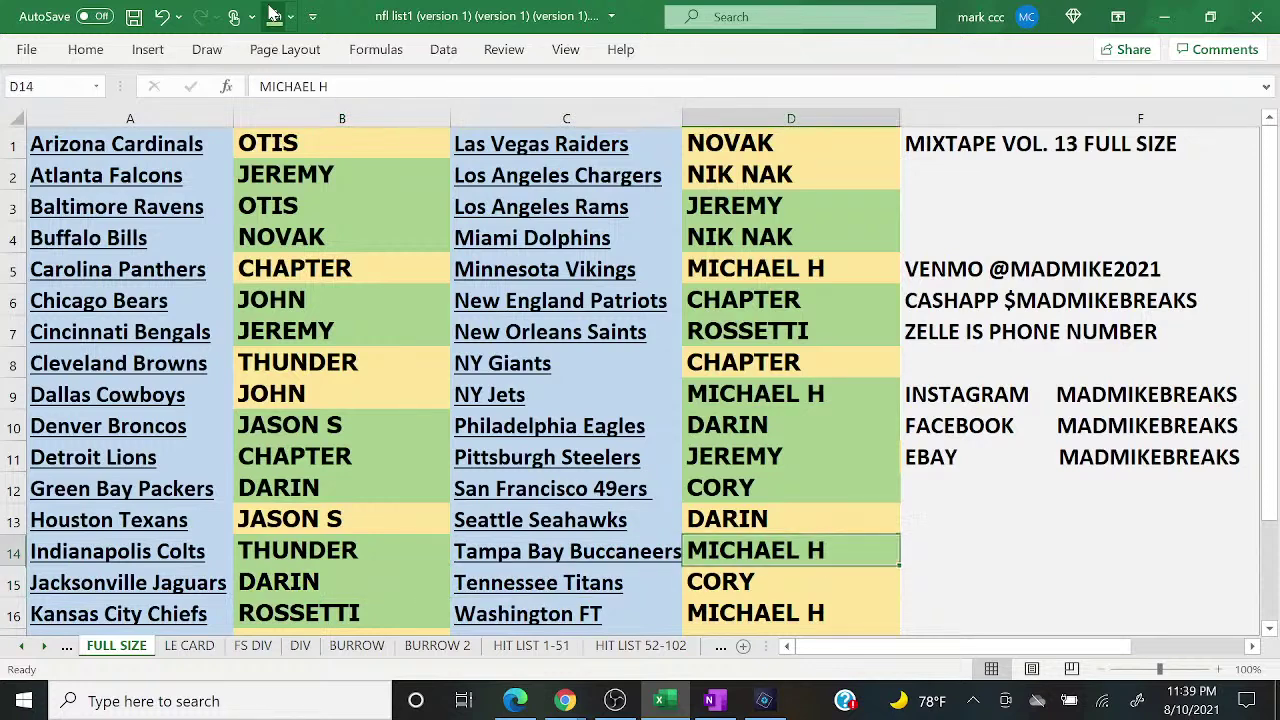
pyautogui.moveTo(567, 703)
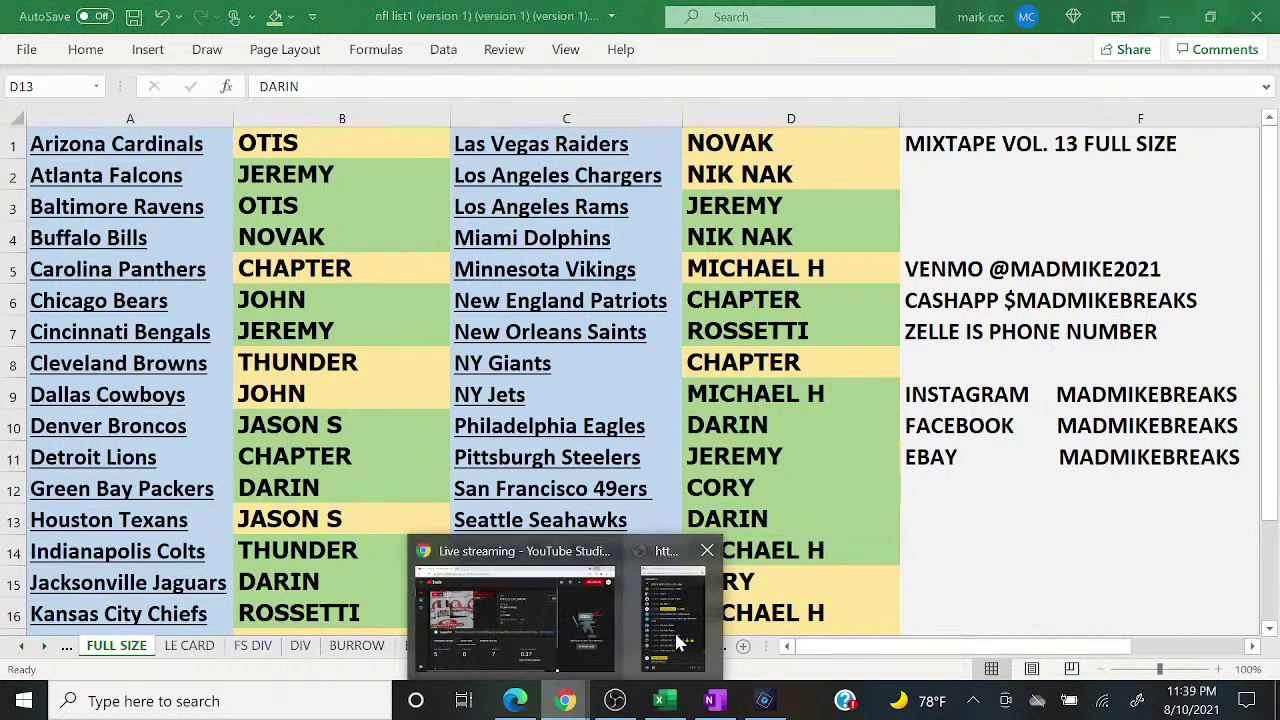
pyautogui.click(686, 641)
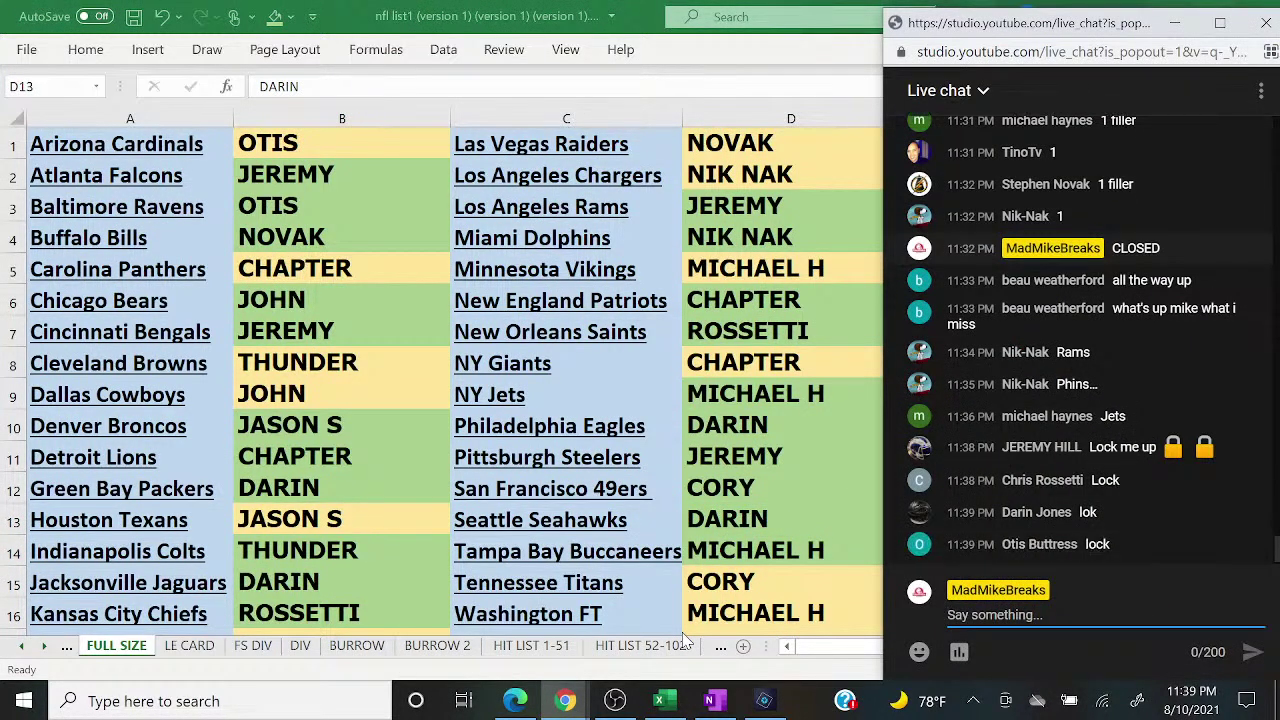
pyautogui.click(277, 116)
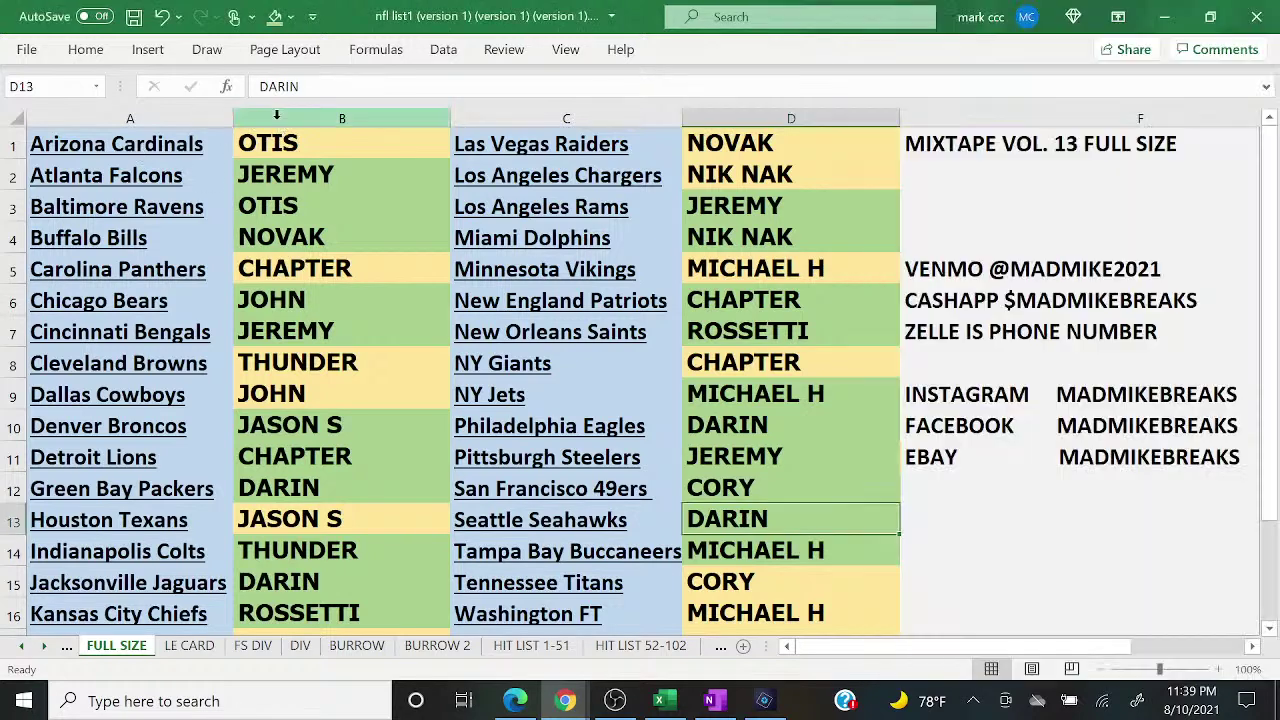
pyautogui.click(277, 116)
pyautogui.click(716, 116)
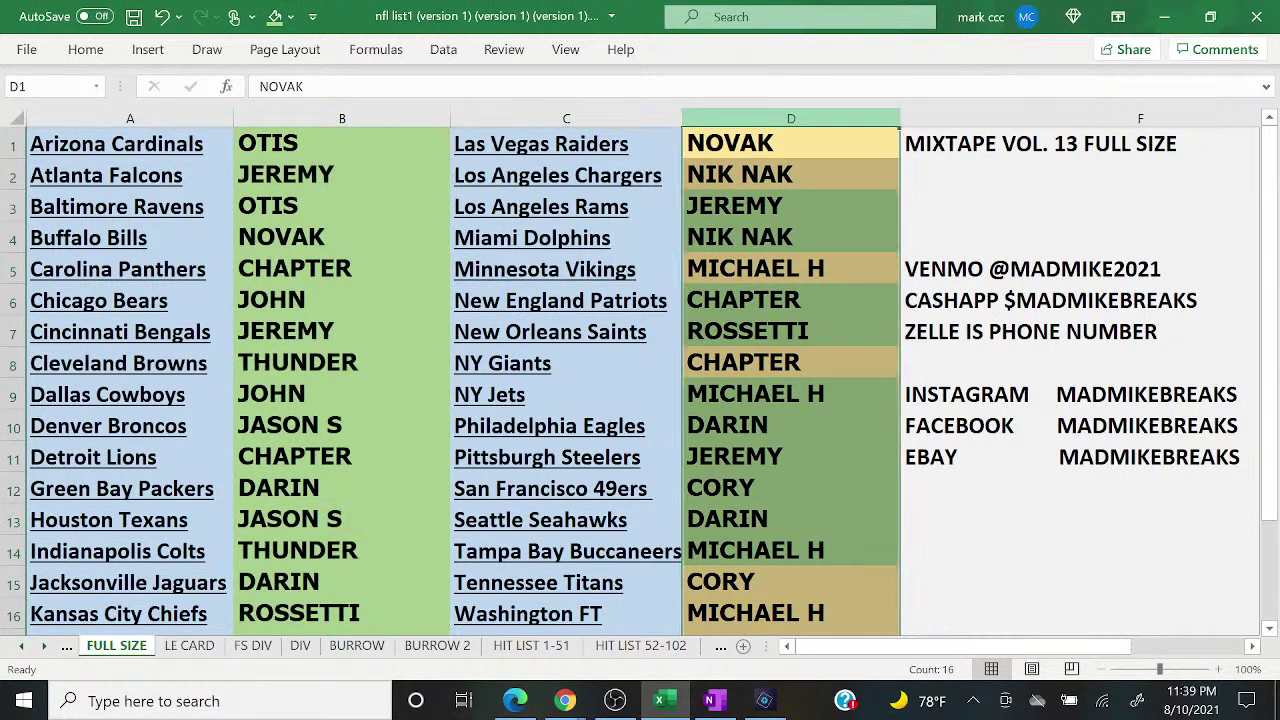
pyautogui.click(274, 16)
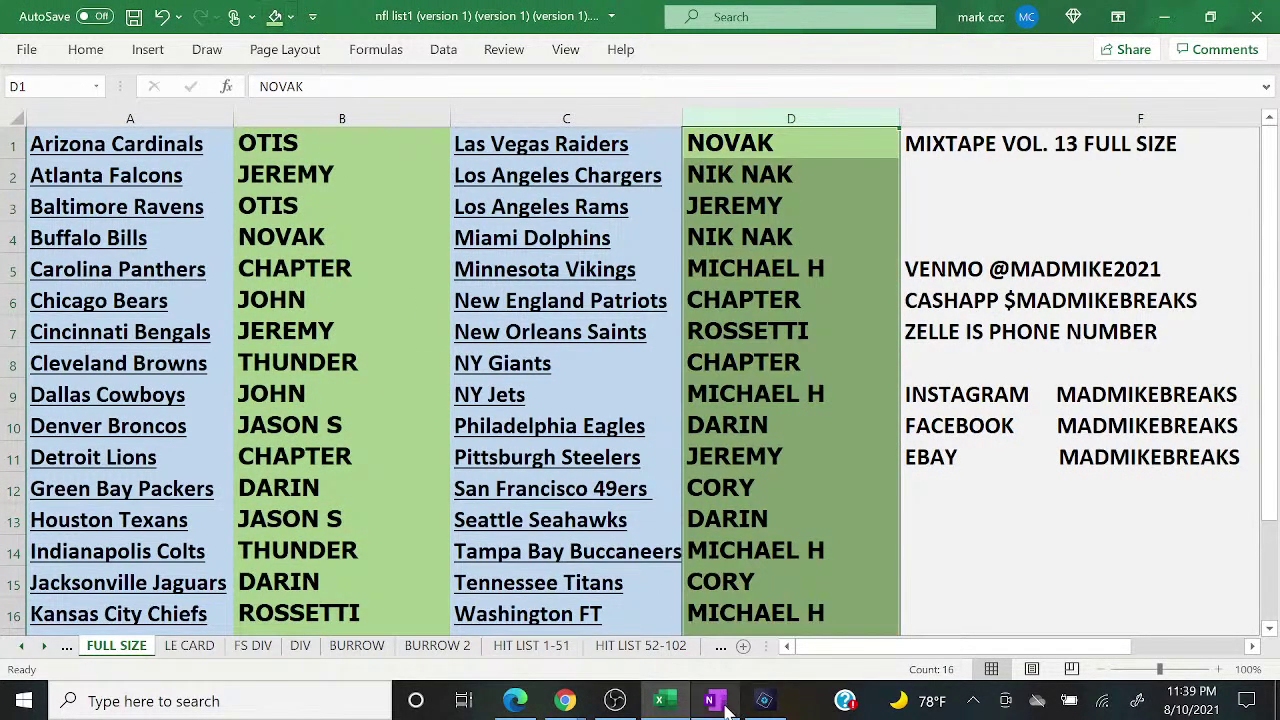
# Step: Select OneNote's card number list from the top down to MIX 12. 139
pyautogui.click(713, 701)
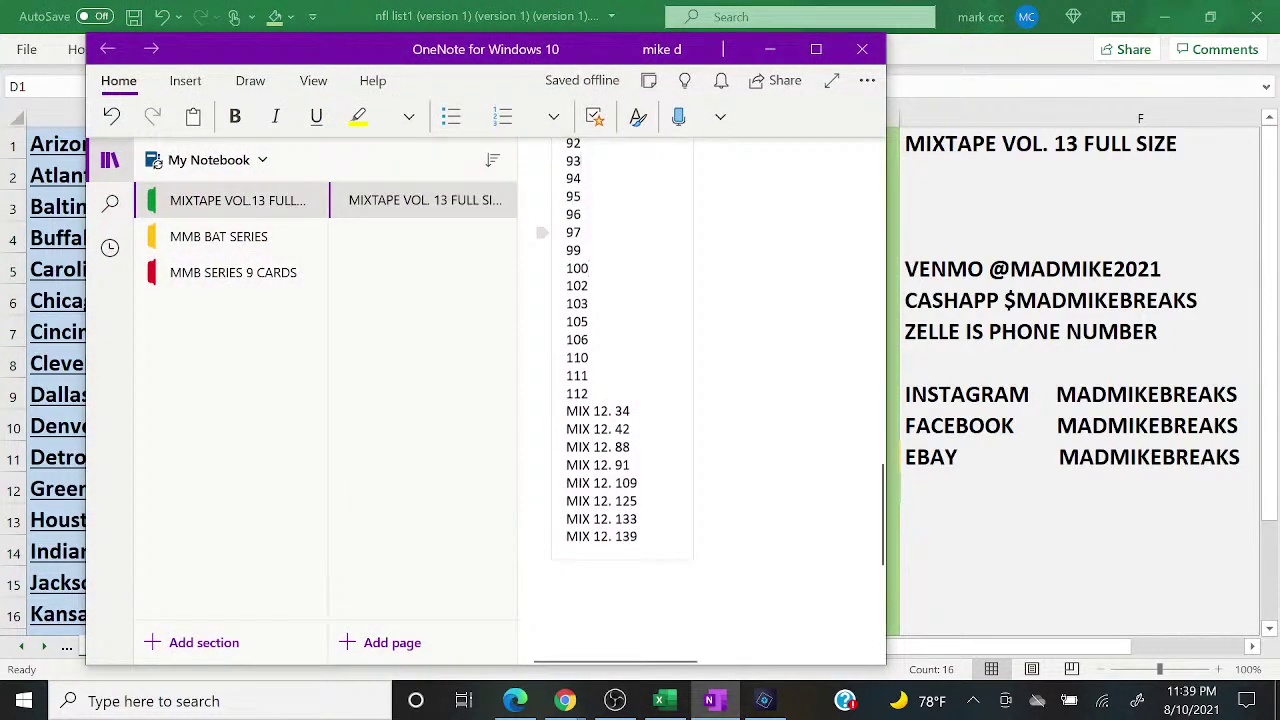
pyautogui.scroll(20, 620, 400)
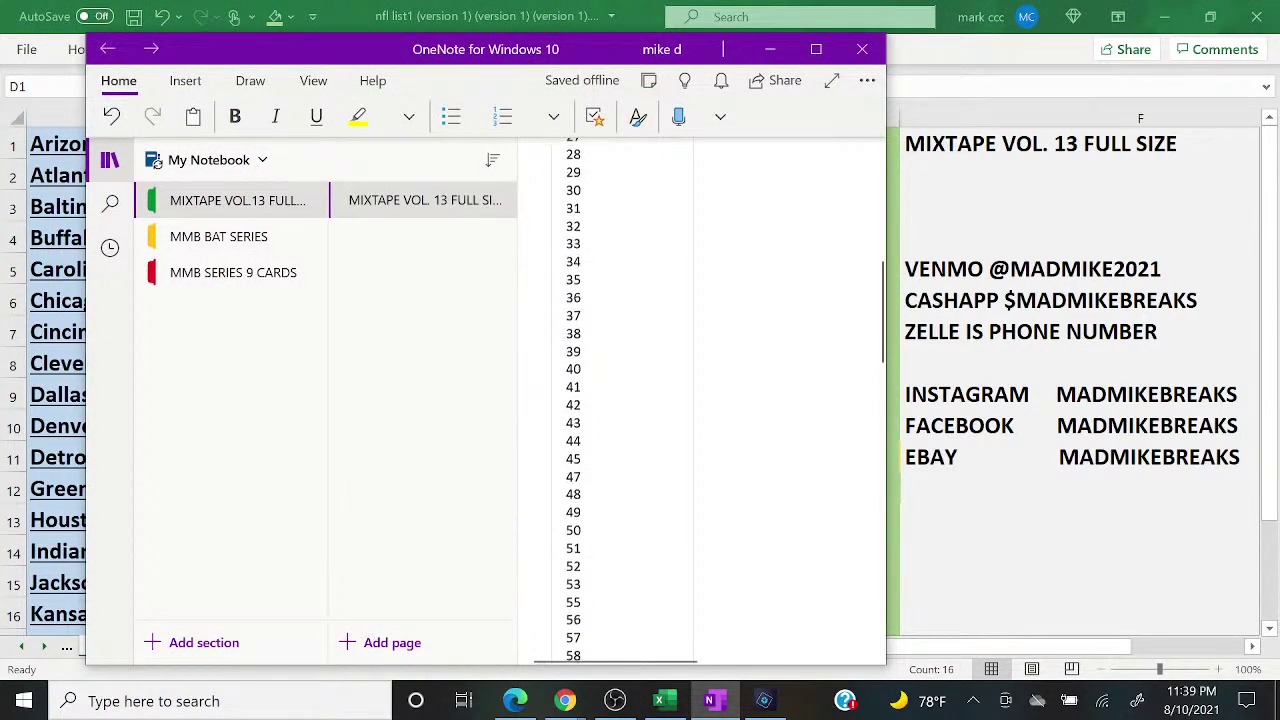
pyautogui.scroll(10, 620, 400)
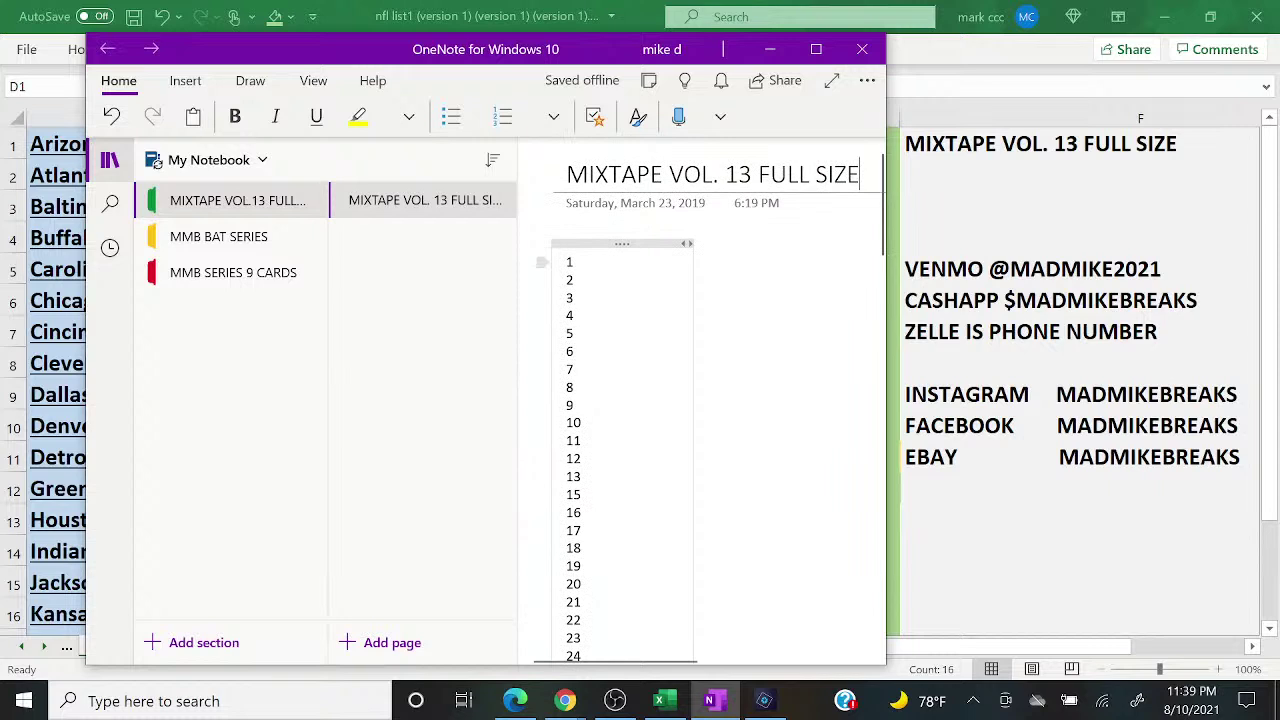
pyautogui.moveTo(566, 262); pyautogui.dragTo(581, 423)
pyautogui.hotkey('shift', 'Down')
pyautogui.hotkey('shift', 'Down')
pyautogui.hotkey('shift', 'Down')
pyautogui.hotkey('shift', 'Down')
pyautogui.hotkey('shift', 'Down')
pyautogui.hotkey('shift', 'Down')
pyautogui.hotkey('shift', 'Down')
pyautogui.hotkey('shift', 'Down')
pyautogui.hotkey('shift', 'Down')
pyautogui.hotkey('shift', 'Down')
pyautogui.hotkey('shift', 'Down')
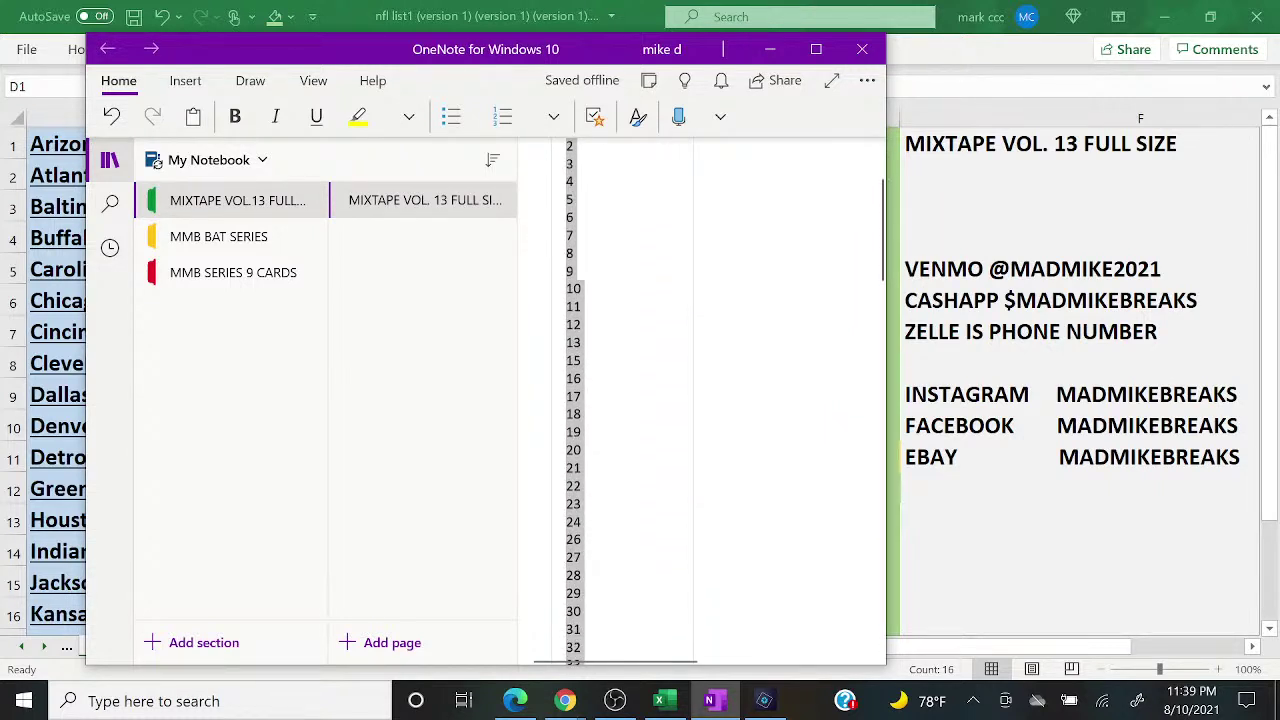
pyautogui.hotkey('shift', 'Down')
pyautogui.hotkey('shift', 'Down')
pyautogui.hotkey('shift', 'Down')
pyautogui.hotkey('shift', 'Down')
pyautogui.hotkey('shift', 'Down')
pyautogui.hotkey('shift', 'Down')
pyautogui.hotkey('shift', 'Down')
pyautogui.hotkey('shift', 'Down')
pyautogui.hotkey('shift', 'Down')
pyautogui.hotkey('shift', 'Down')
pyautogui.hotkey('shift', 'Down')
pyautogui.hotkey('shift', 'Down')
pyautogui.hotkey('shift', 'Down')
pyautogui.hotkey('shift', 'Down')
pyautogui.hotkey('shift', 'Down')
pyautogui.hotkey('shift', 'Down')
pyautogui.hotkey('shift', 'Down')
pyautogui.hotkey('shift', 'Down')
pyautogui.hotkey('shift', 'Down')
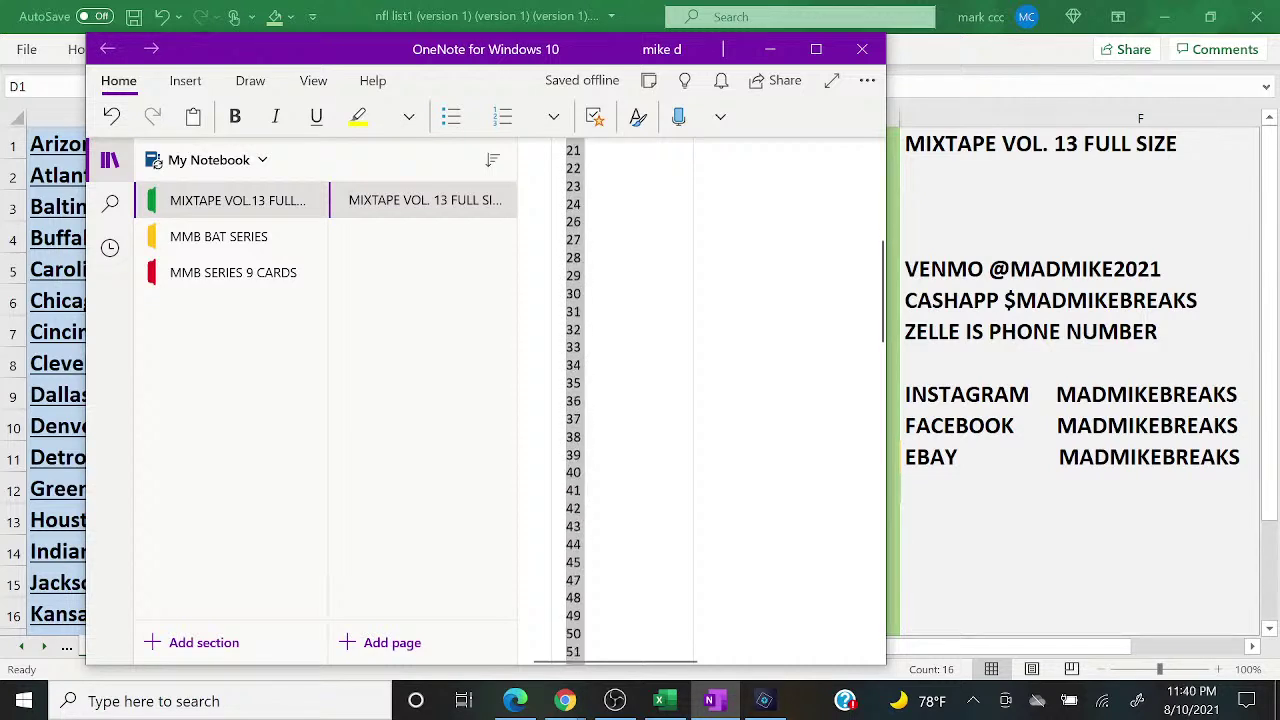
pyautogui.hotkey('shift', 'Down')
pyautogui.hotkey('shift', 'Down')
pyautogui.hotkey('shift', 'Down')
pyautogui.hotkey('shift', 'Down')
pyautogui.hotkey('shift', 'Down')
pyautogui.hotkey('shift', 'Down')
pyautogui.hotkey('shift', 'Down')
pyautogui.hotkey('shift', 'Down')
pyautogui.hotkey('shift', 'Down')
pyautogui.hotkey('shift', 'Down')
pyautogui.hotkey('shift', 'Down')
pyautogui.hotkey('shift', 'Down')
pyautogui.hotkey('shift', 'Down')
pyautogui.hotkey('shift', 'Down')
pyautogui.hotkey('shift', 'Down')
pyautogui.hotkey('shift', 'Down')
pyautogui.hotkey('shift', 'Down')
pyautogui.hotkey('shift', 'Down')
pyautogui.hotkey('shift', 'Down')
pyautogui.hotkey('shift', 'Down')
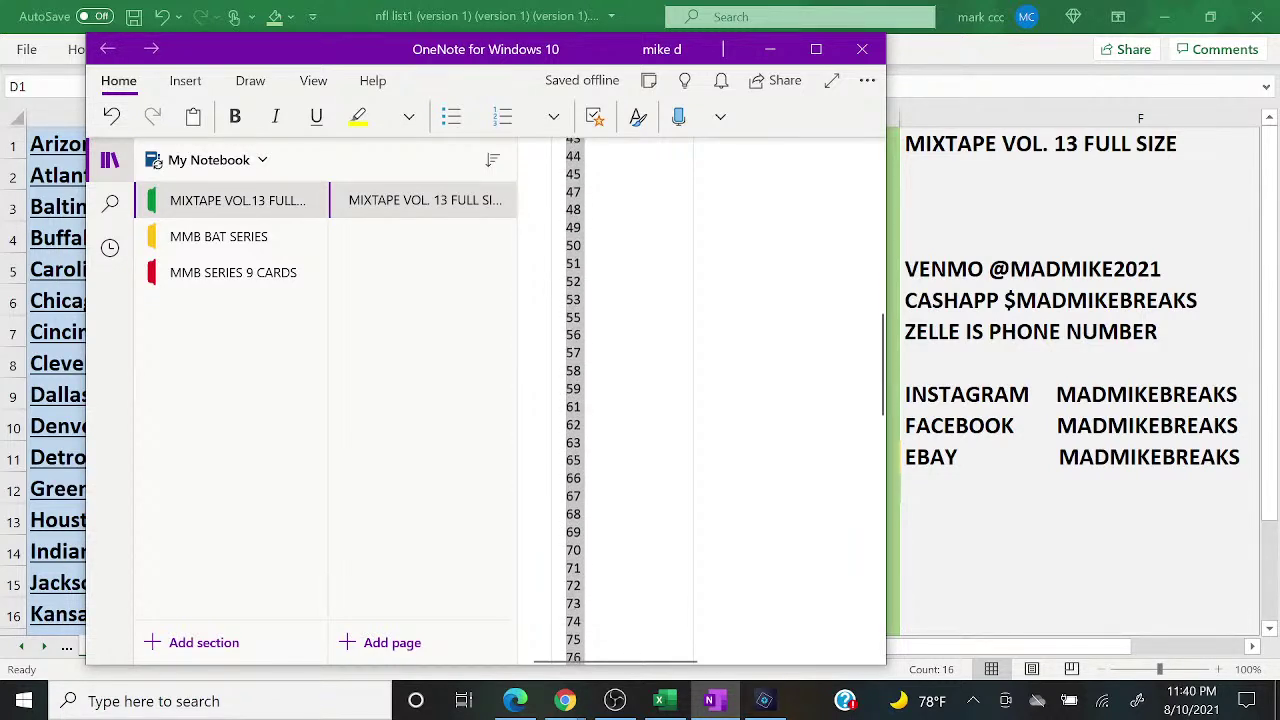
pyautogui.hotkey('shift', 'Down')
pyautogui.hotkey('shift', 'Down')
pyautogui.hotkey('shift', 'Down')
pyautogui.hotkey('shift', 'Down')
pyautogui.hotkey('shift', 'Down')
pyautogui.hotkey('shift', 'Down')
pyautogui.hotkey('shift', 'Down')
pyautogui.hotkey('shift', 'Down')
pyautogui.hotkey('shift', 'Down')
pyautogui.hotkey('shift', 'Down')
pyautogui.hotkey('shift', 'Down')
pyautogui.hotkey('shift', 'Down')
pyautogui.hotkey('shift', 'Down')
pyautogui.hotkey('shift', 'Down')
pyautogui.hotkey('shift', 'Down')
pyautogui.hotkey('shift', 'Down')
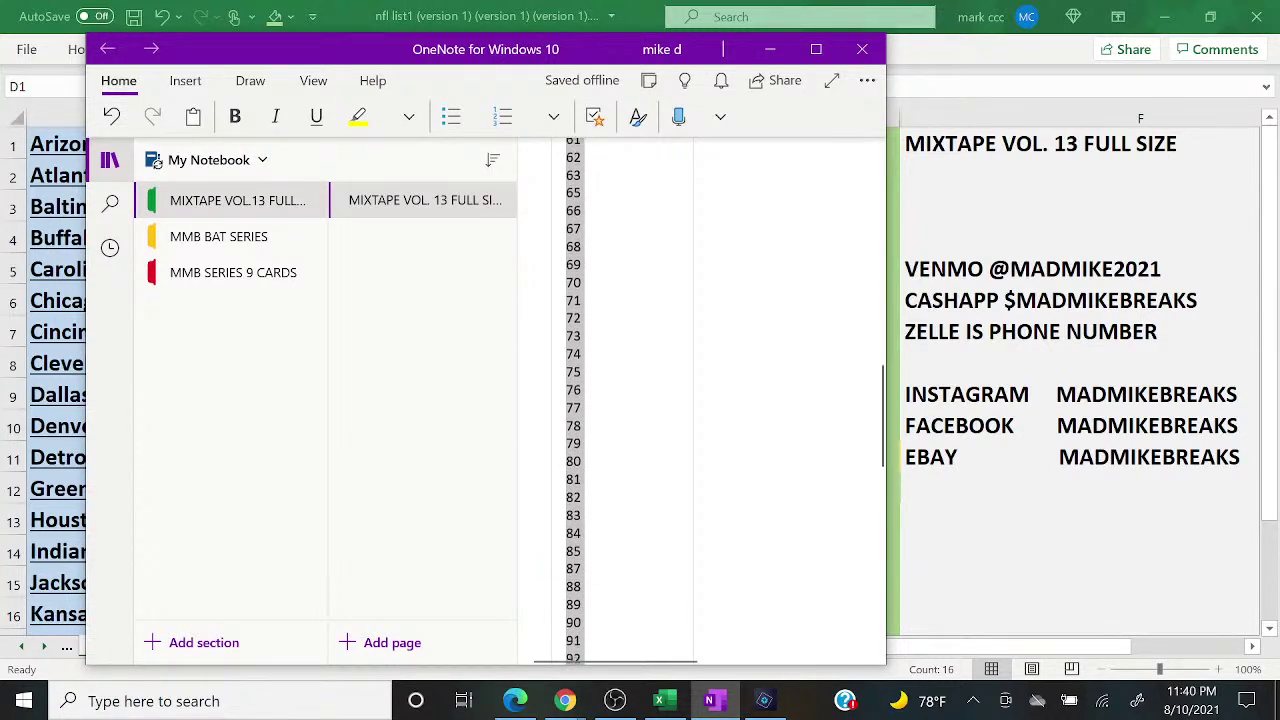
pyautogui.hotkey('shift', 'Down')
pyautogui.hotkey('shift', 'Down')
pyautogui.hotkey('shift', 'Down')
pyautogui.hotkey('shift', 'Down')
pyautogui.hotkey('shift', 'Down')
pyautogui.hotkey('shift', 'Down')
pyautogui.hotkey('shift', 'Down')
pyautogui.hotkey('shift', 'Down')
pyautogui.hotkey('shift', 'Down')
pyautogui.hotkey('shift', 'Down')
pyautogui.hotkey('shift', 'Down')
pyautogui.hotkey('shift', 'Down')
pyautogui.hotkey('shift', 'Down')
pyautogui.hotkey('shift', 'Down')
pyautogui.hotkey('shift', 'Down')
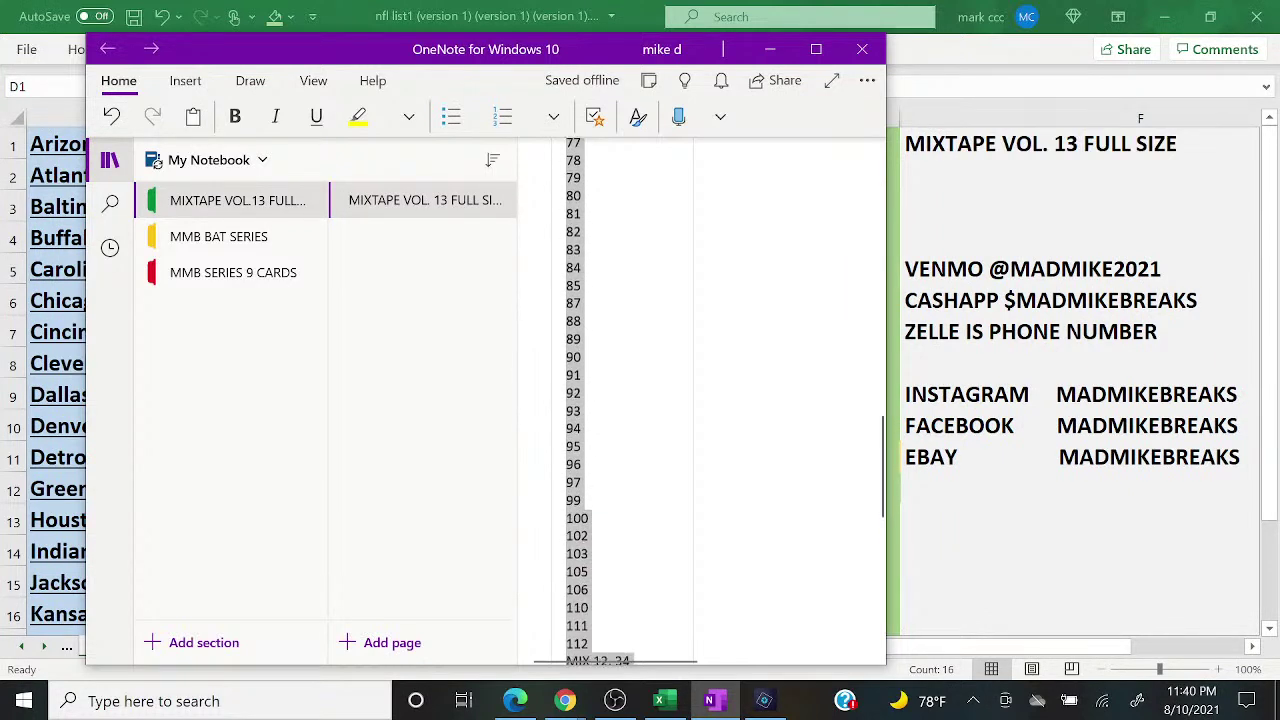
pyautogui.hotkey('shift', 'Down')
pyautogui.hotkey('shift', 'Down')
pyautogui.hotkey('shift', 'Down')
pyautogui.hotkey('shift', 'Down')
pyautogui.hotkey('shift', 'Down')
pyautogui.hotkey('shift', 'Down')
pyautogui.hotkey('shift', 'Down')
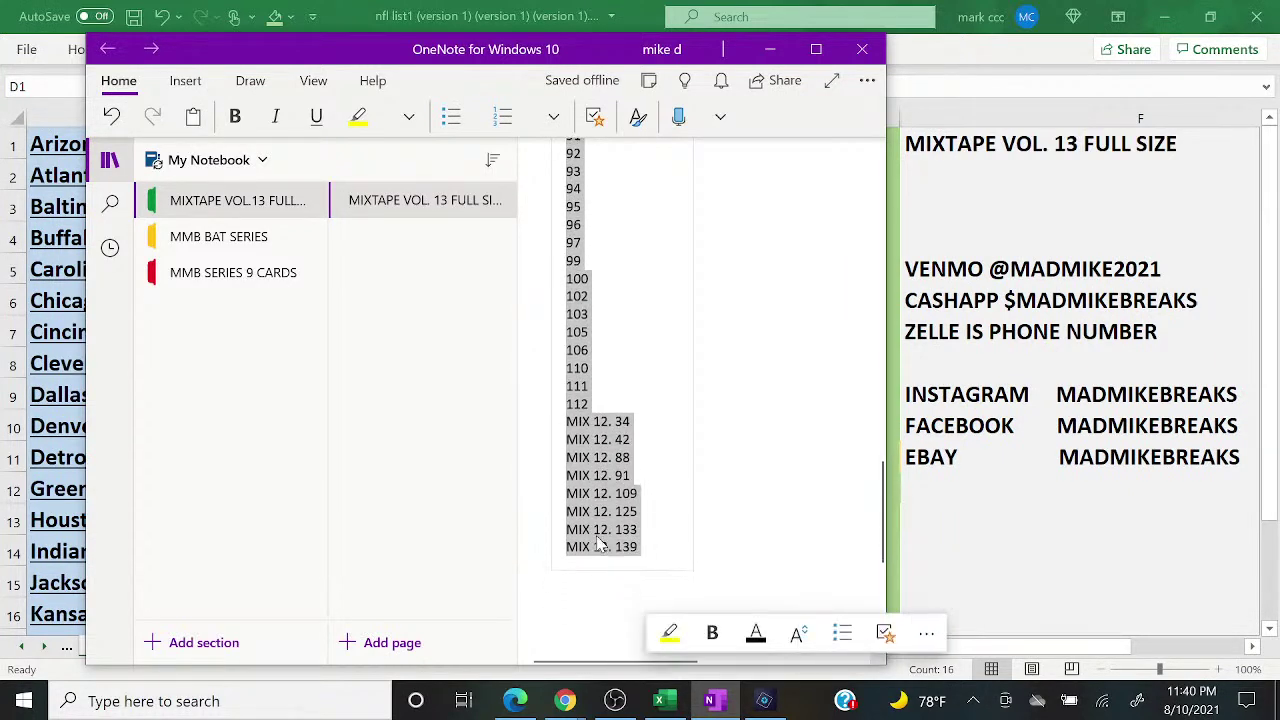
# Step: Copy the selected card list and minimize OneNote
pyautogui.rightClick(600, 543)
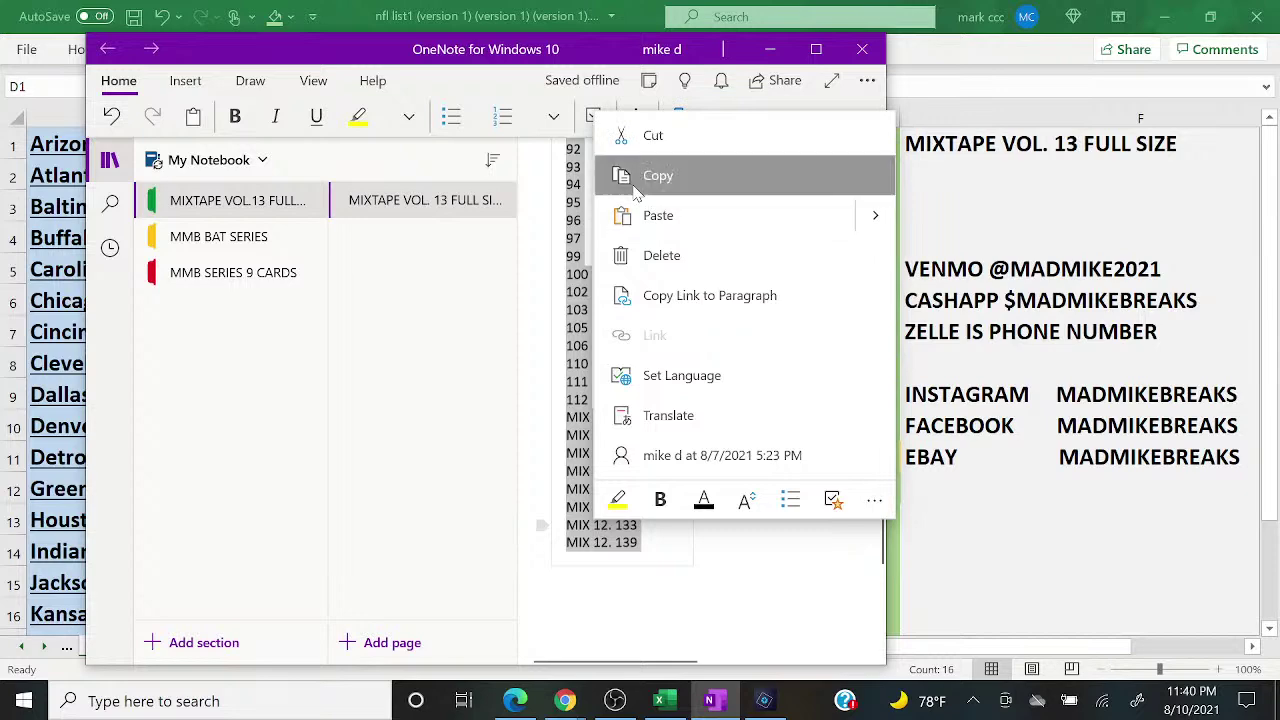
pyautogui.click(657, 176)
pyautogui.click(769, 49)
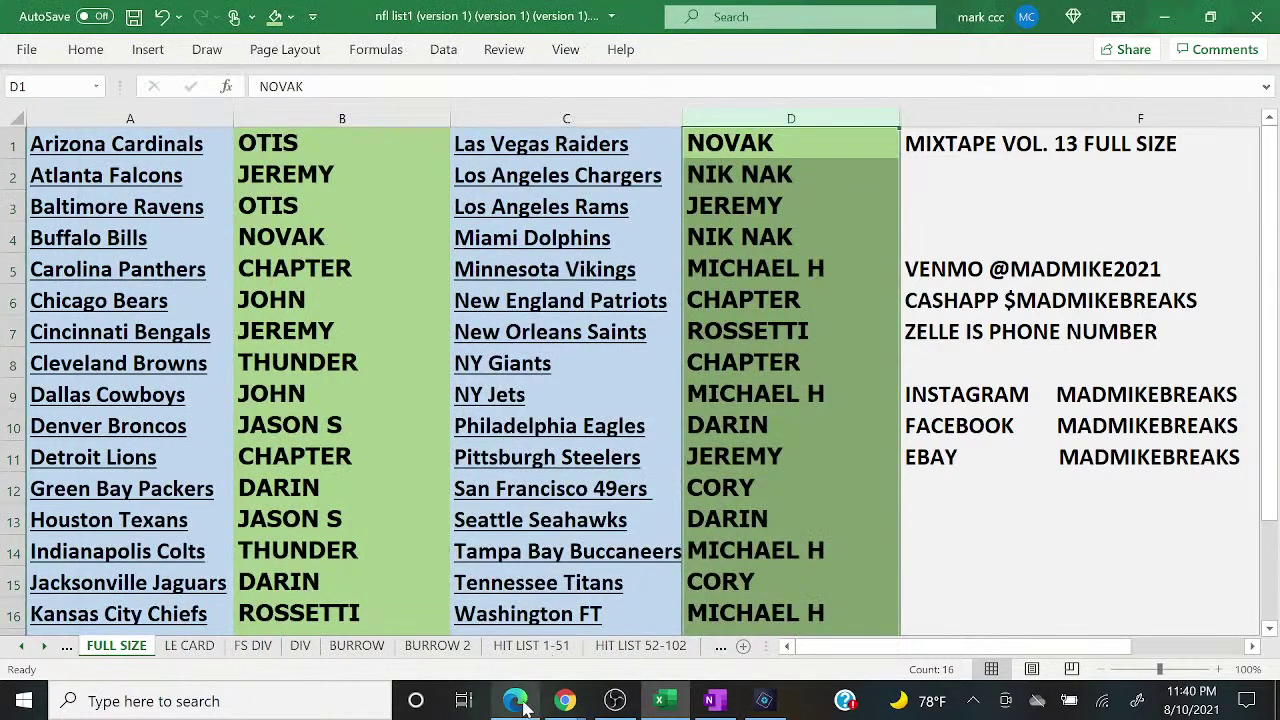
# Step: Restore the Random.org RANDOM TEAM FS results window and maximize it
pyautogui.click(518, 702)
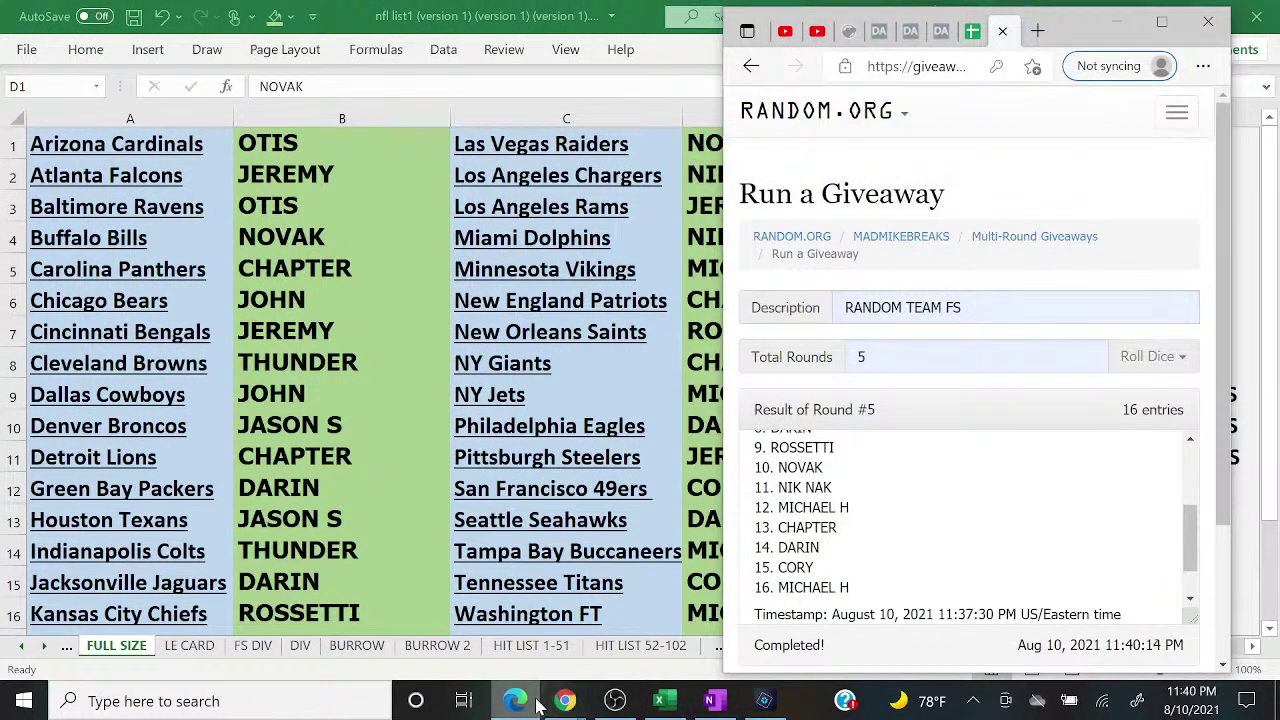
pyautogui.click(536, 704)
pyautogui.moveTo(565, 701)
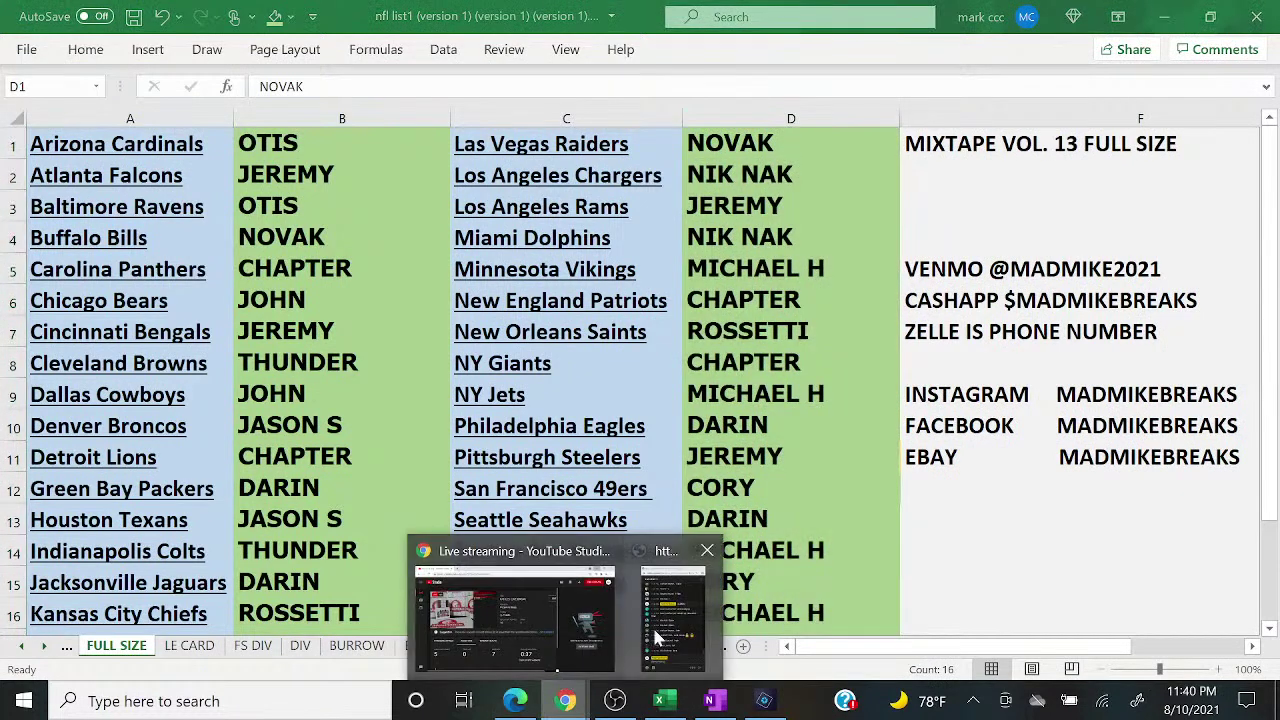
pyautogui.click(660, 625)
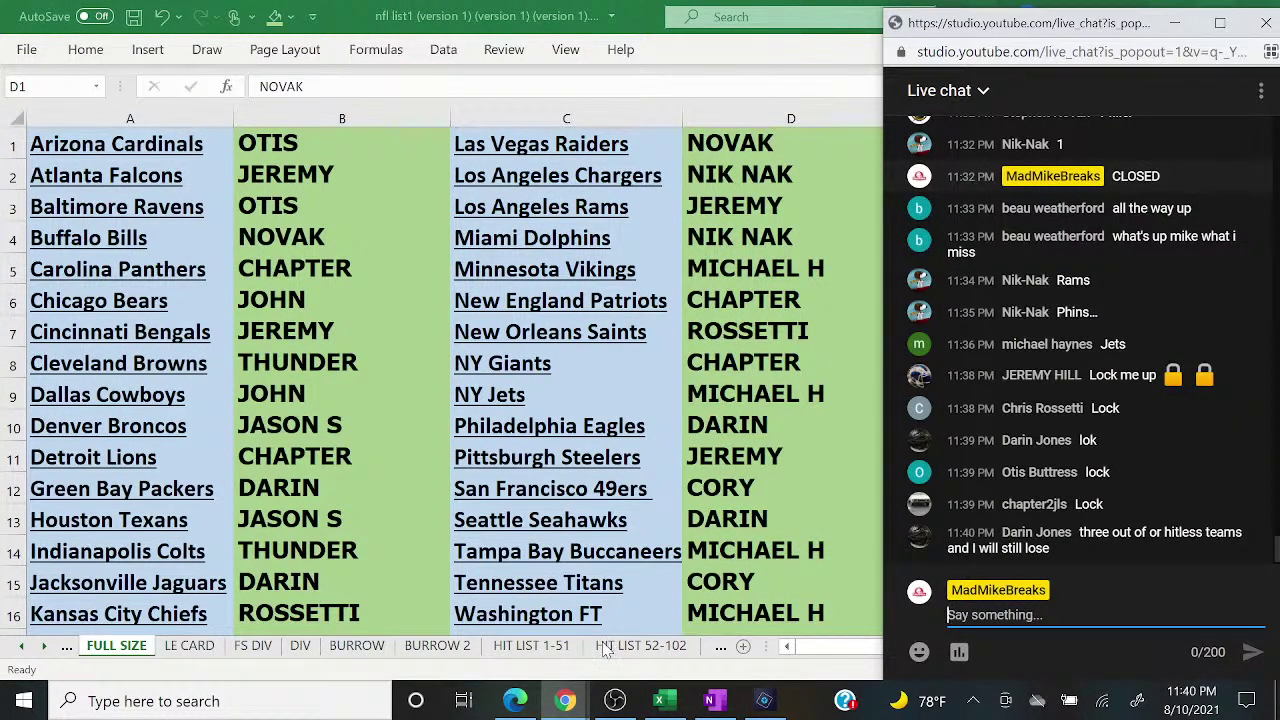
pyautogui.click(515, 701)
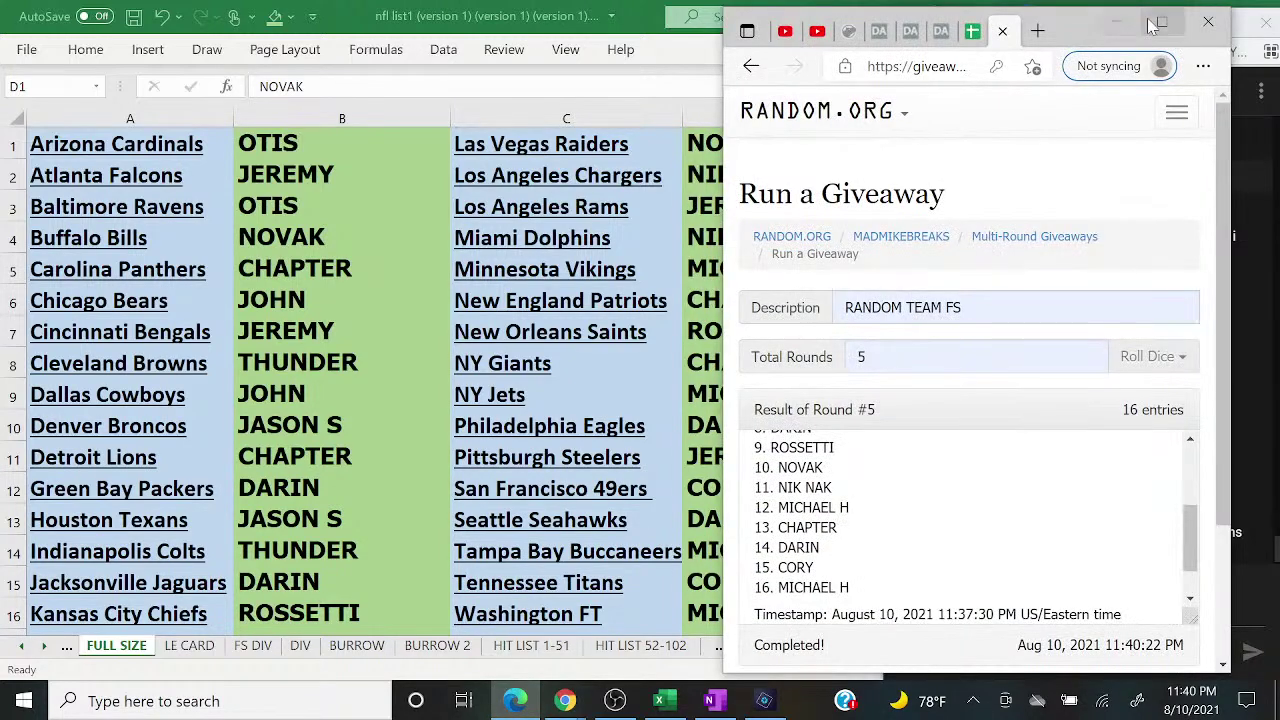
pyautogui.click(1155, 24)
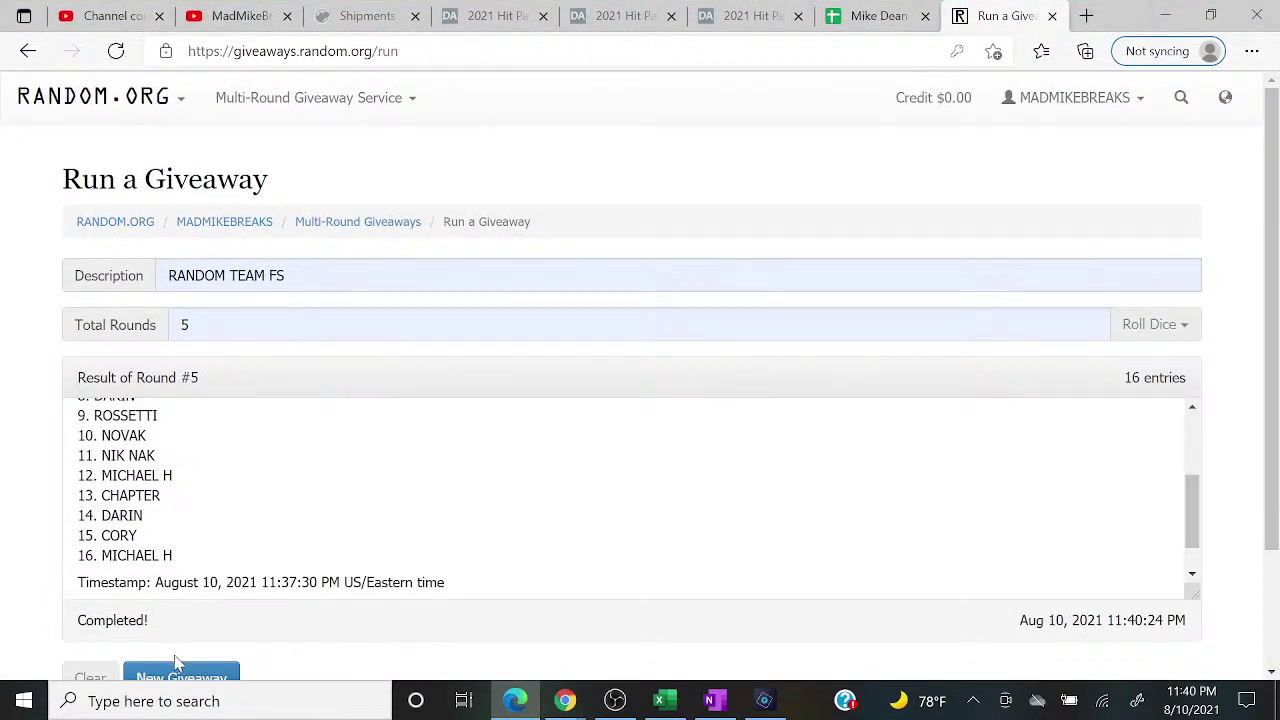
# Step: Start a new giveaway titled FULL SIZE 4 with 5 rounds, pasting the card list as entries
pyautogui.click(184, 672)
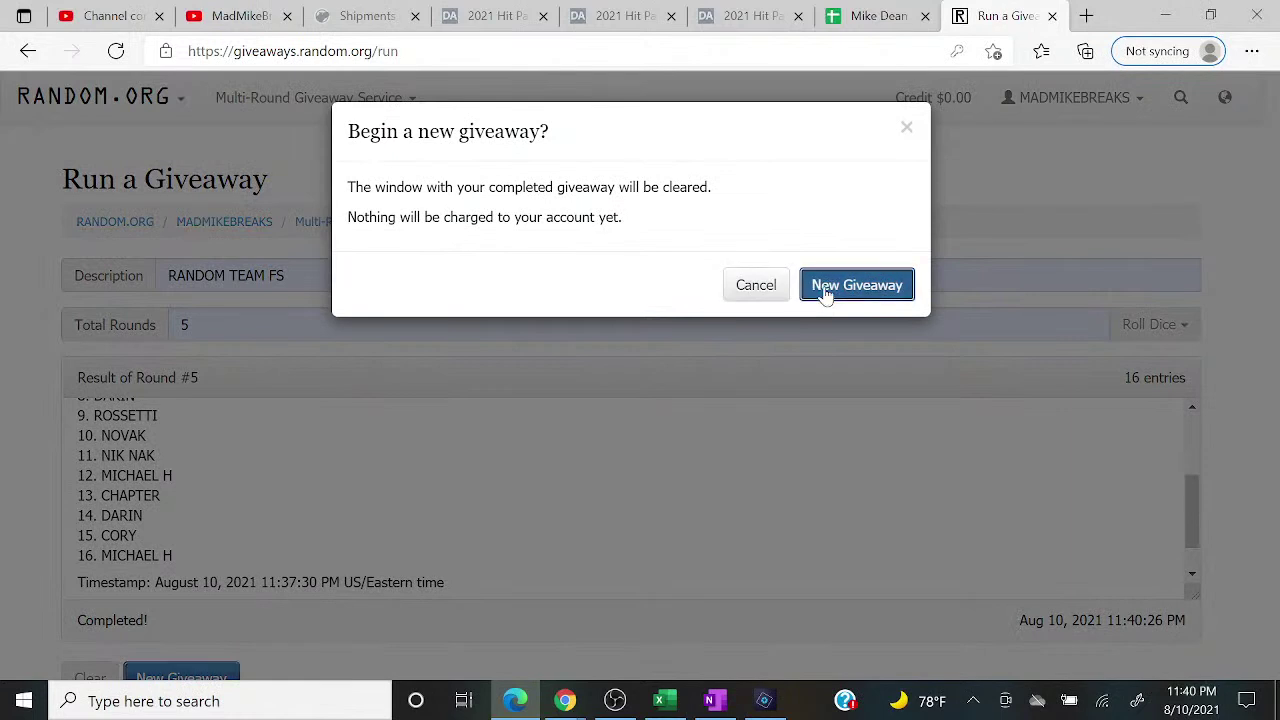
pyautogui.click(856, 285)
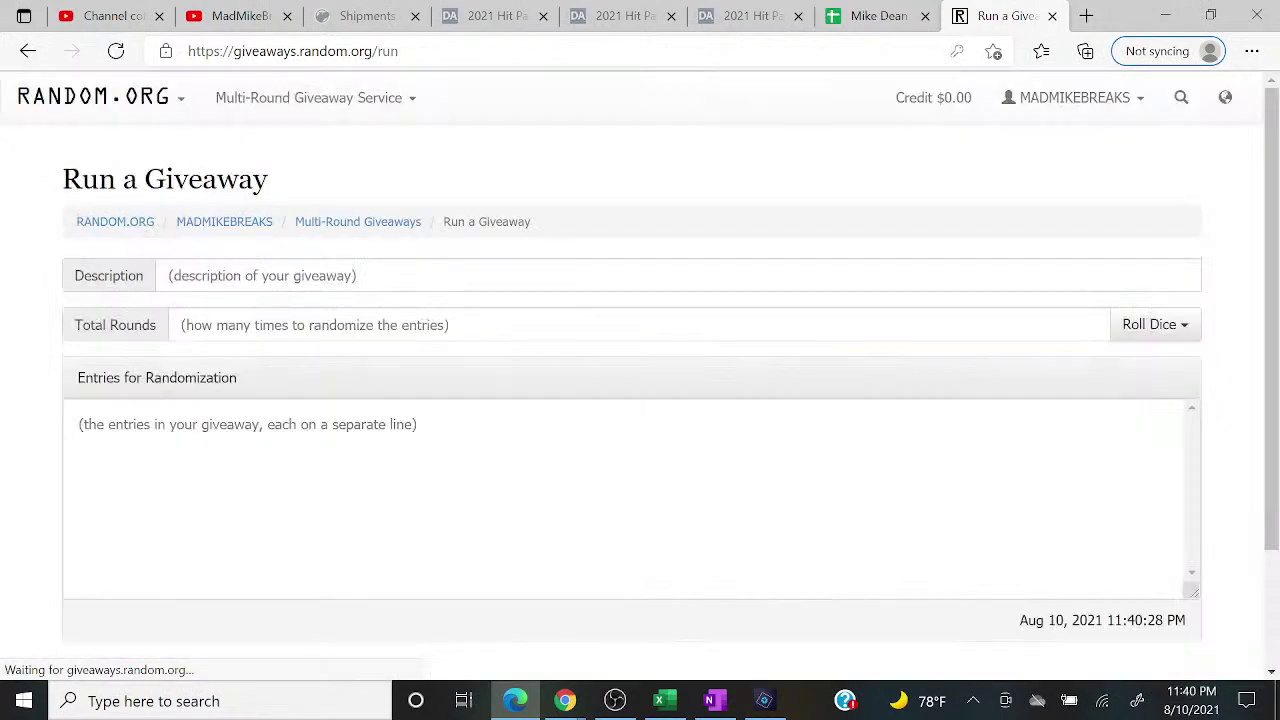
pyautogui.click(514, 276)
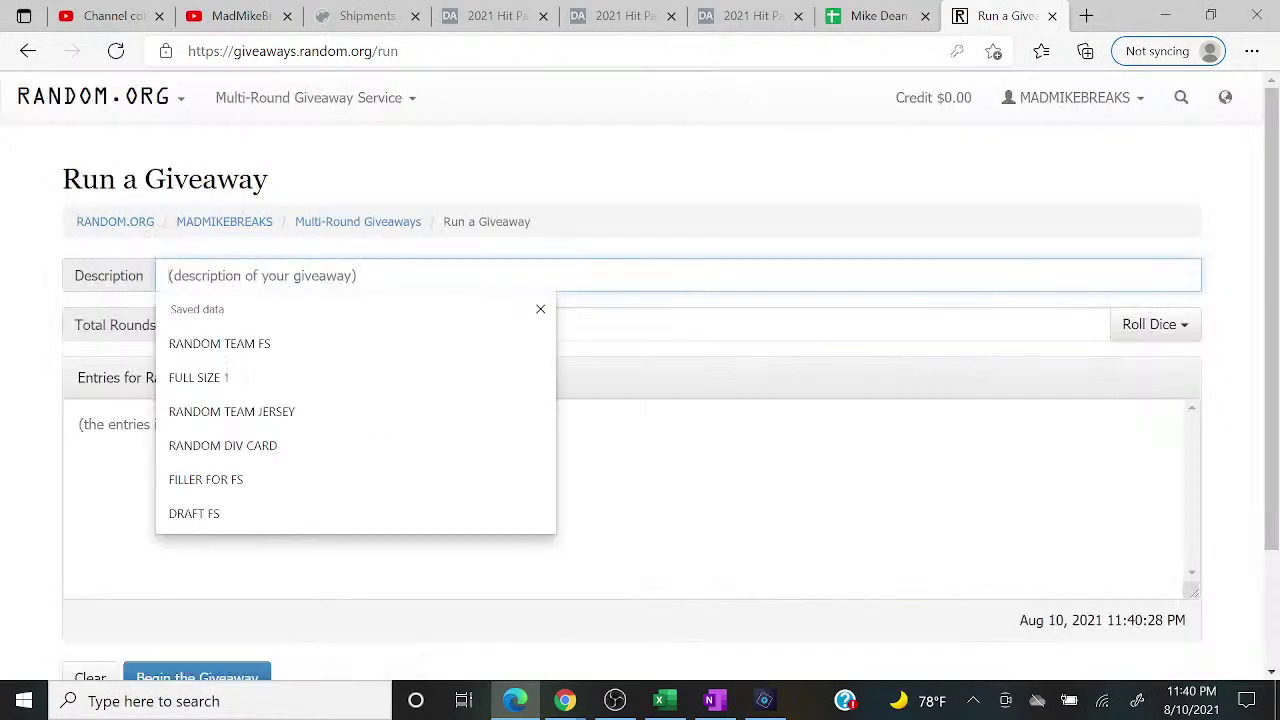
pyautogui.write('FULL')
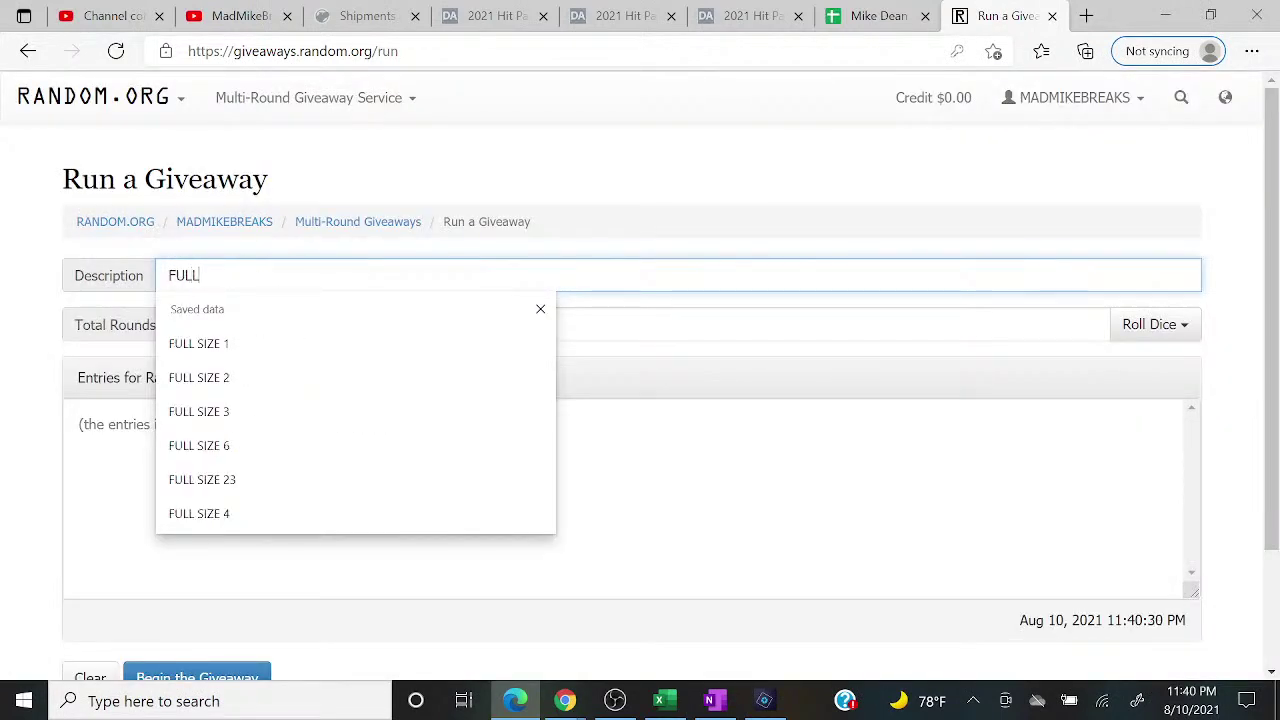
pyautogui.write(' SIZE 4')
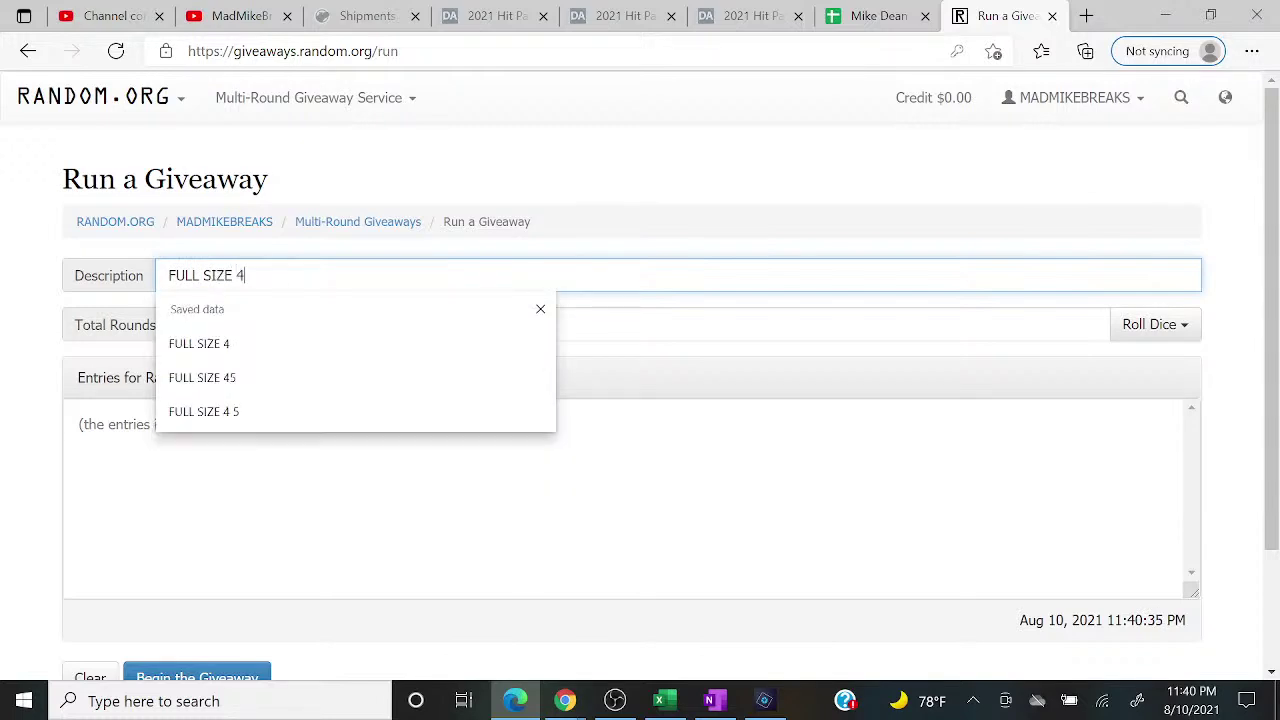
pyautogui.press('Tab')
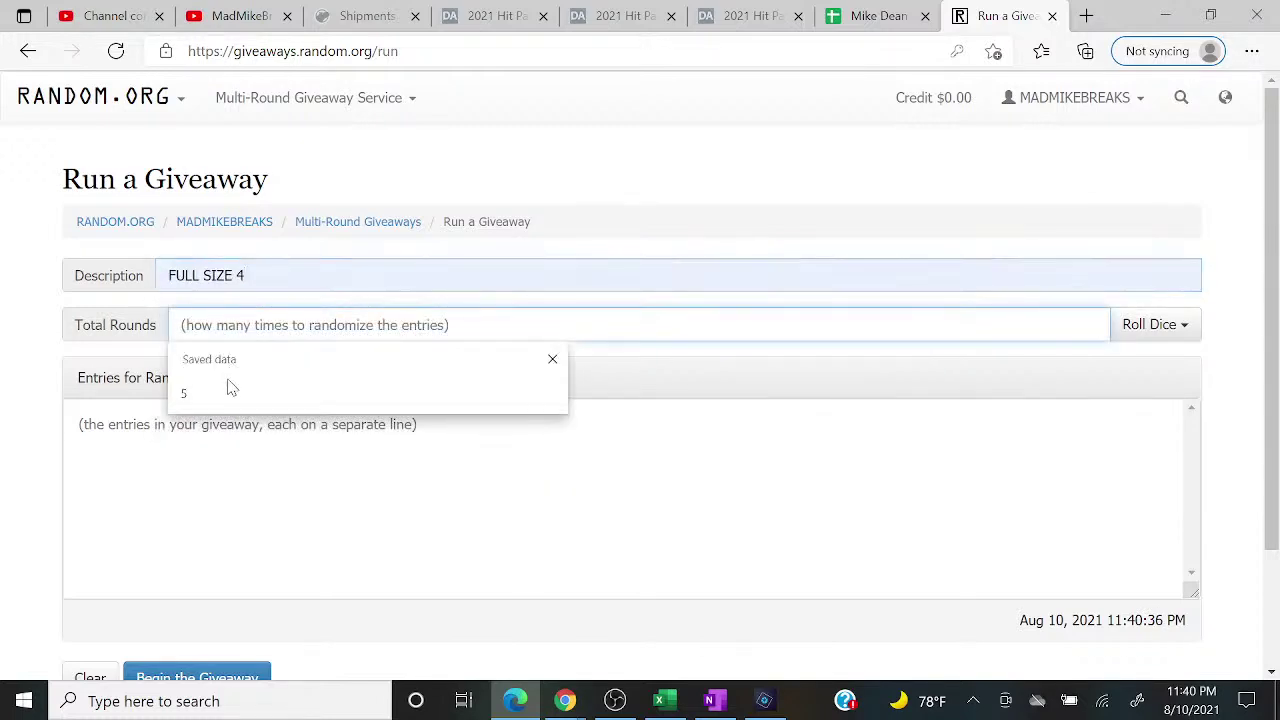
pyautogui.click(229, 383)
pyautogui.rightClick(205, 452)
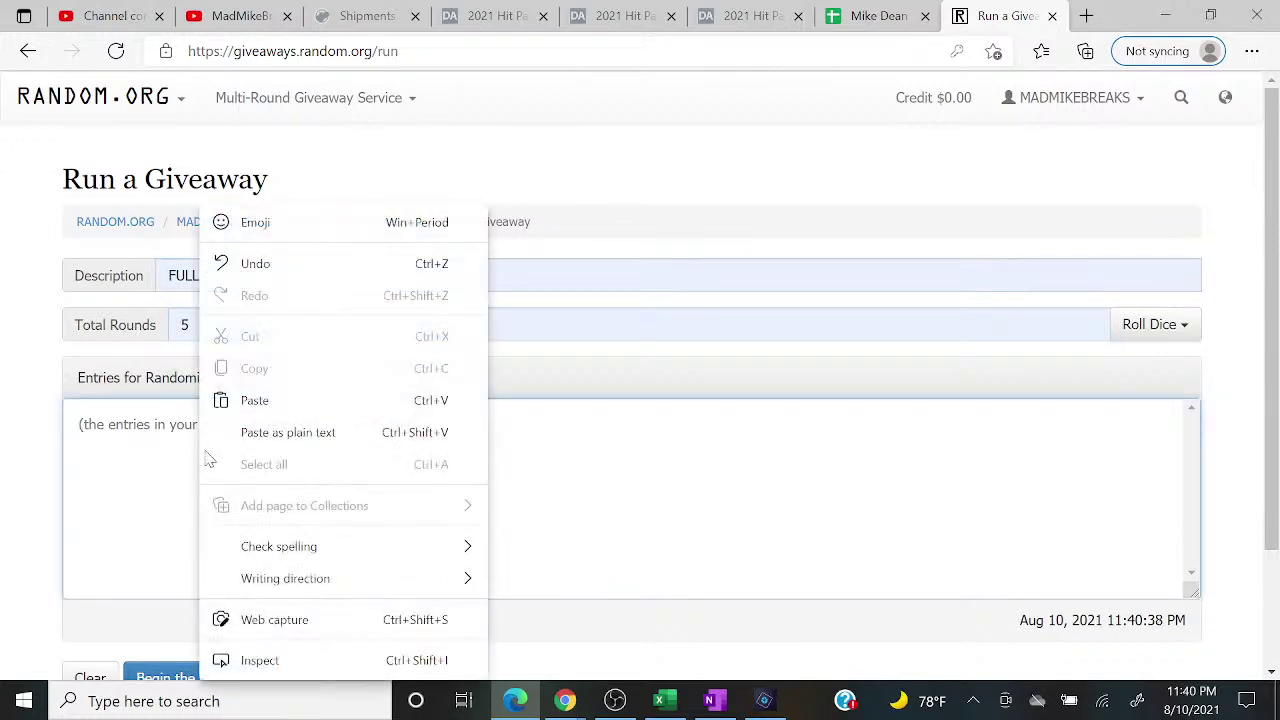
pyautogui.click(246, 400)
# Step: Run all 5 rounds over the 107 entries, highlight top result 22, and return to Excel
pyautogui.click(205, 667)
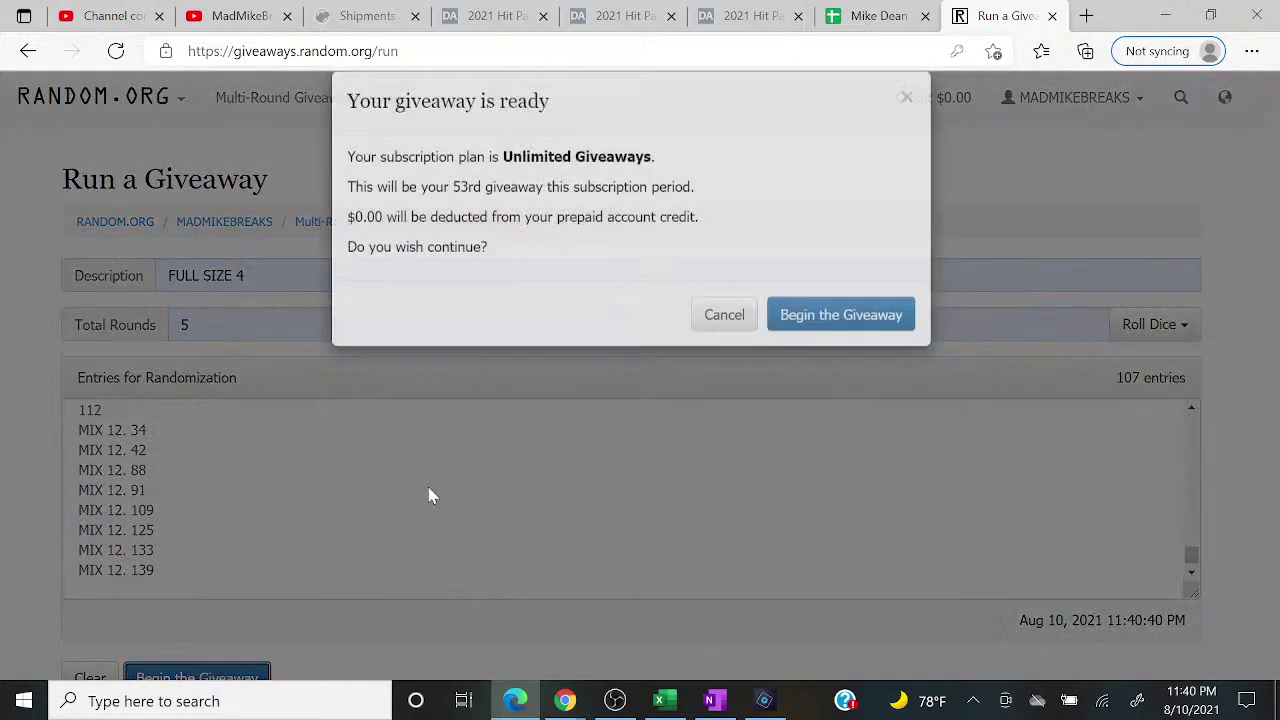
pyautogui.click(813, 355)
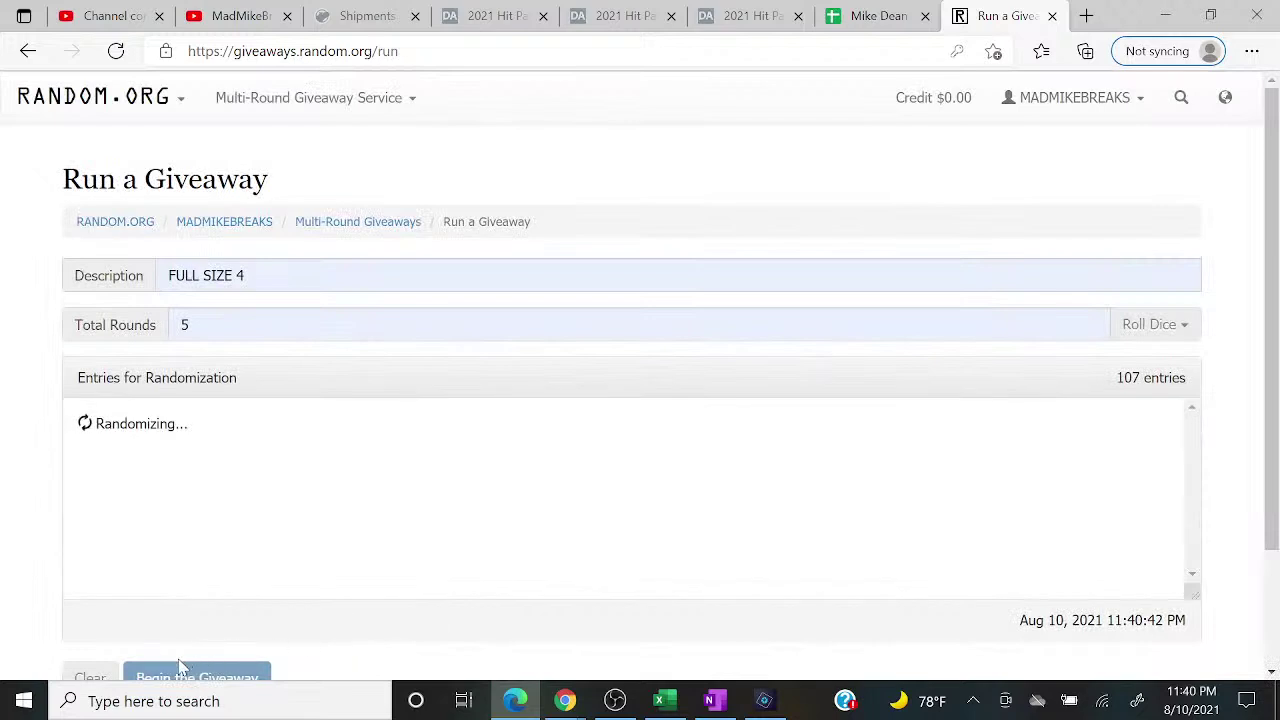
pyautogui.click(178, 664)
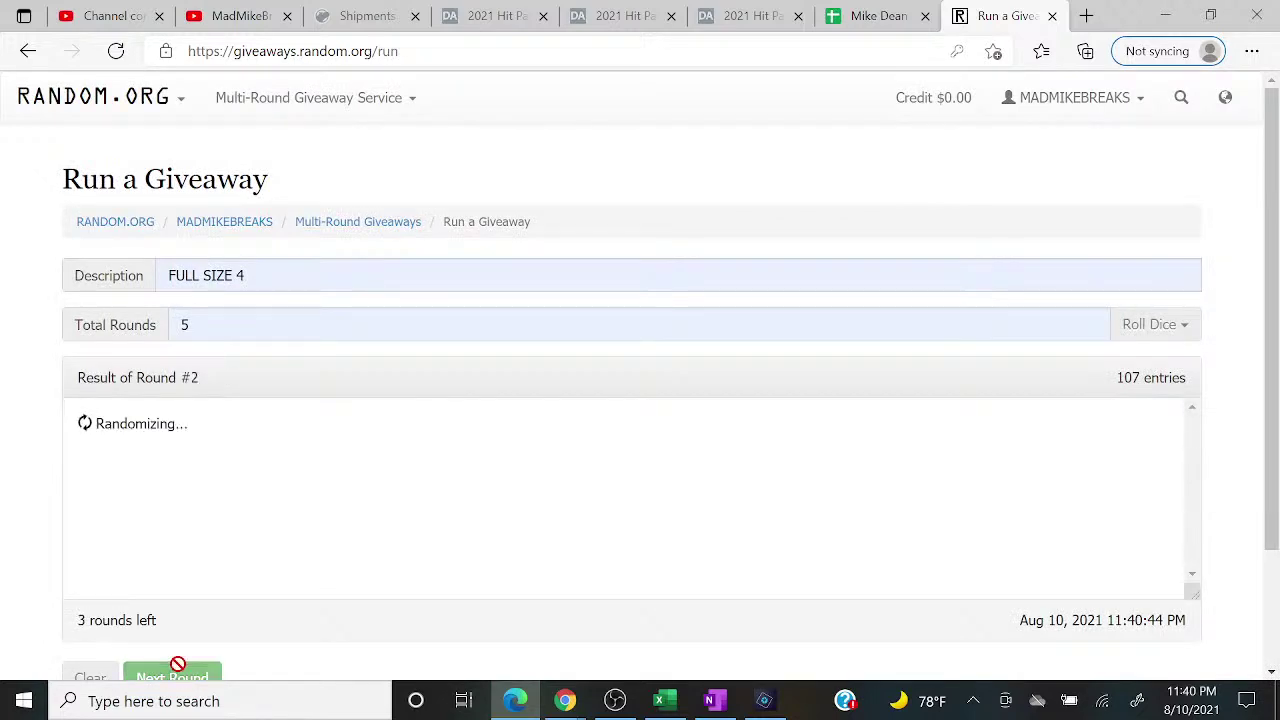
pyautogui.click(178, 664)
pyautogui.click(178, 664)
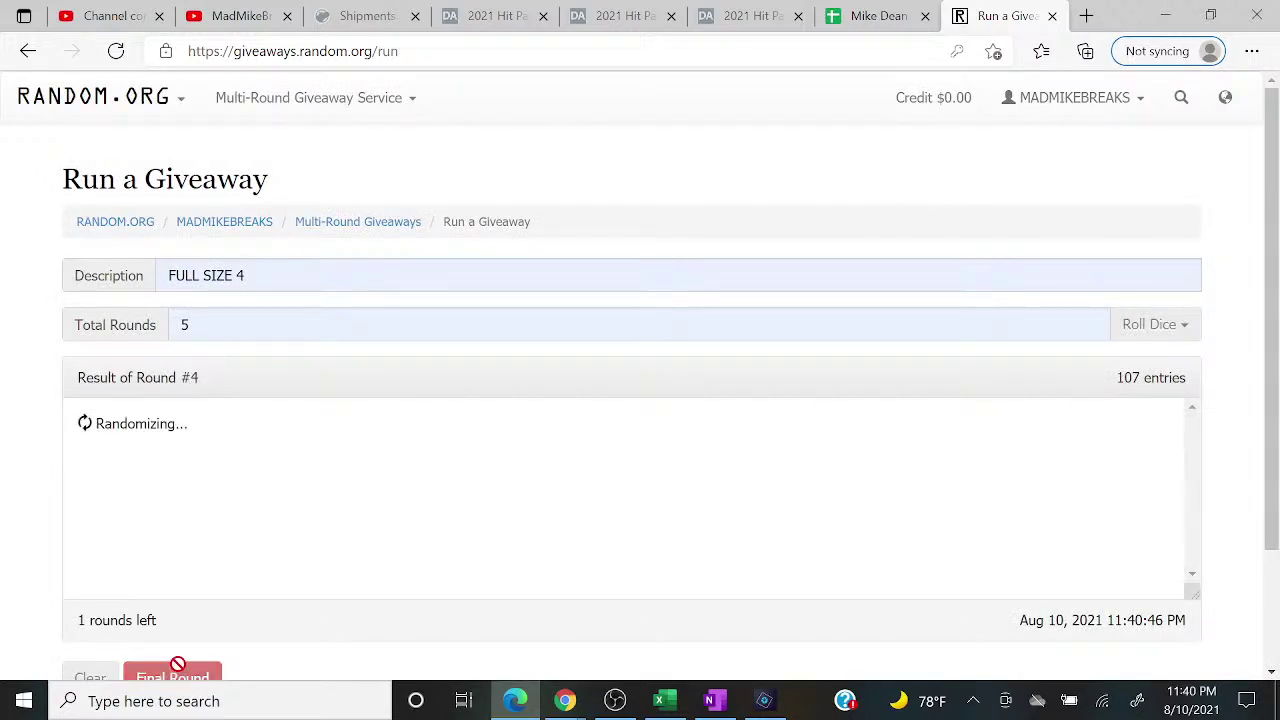
pyautogui.moveTo(215, 410); pyautogui.dragTo(18, 421)
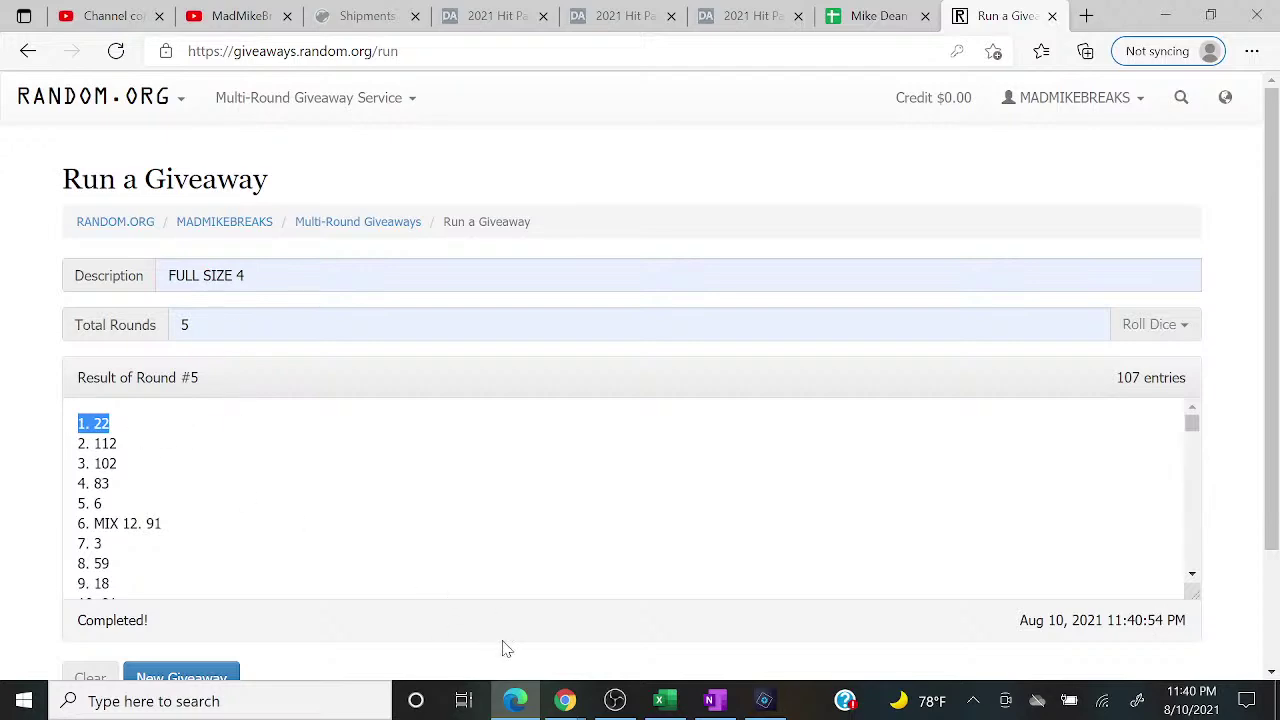
pyautogui.click(659, 700)
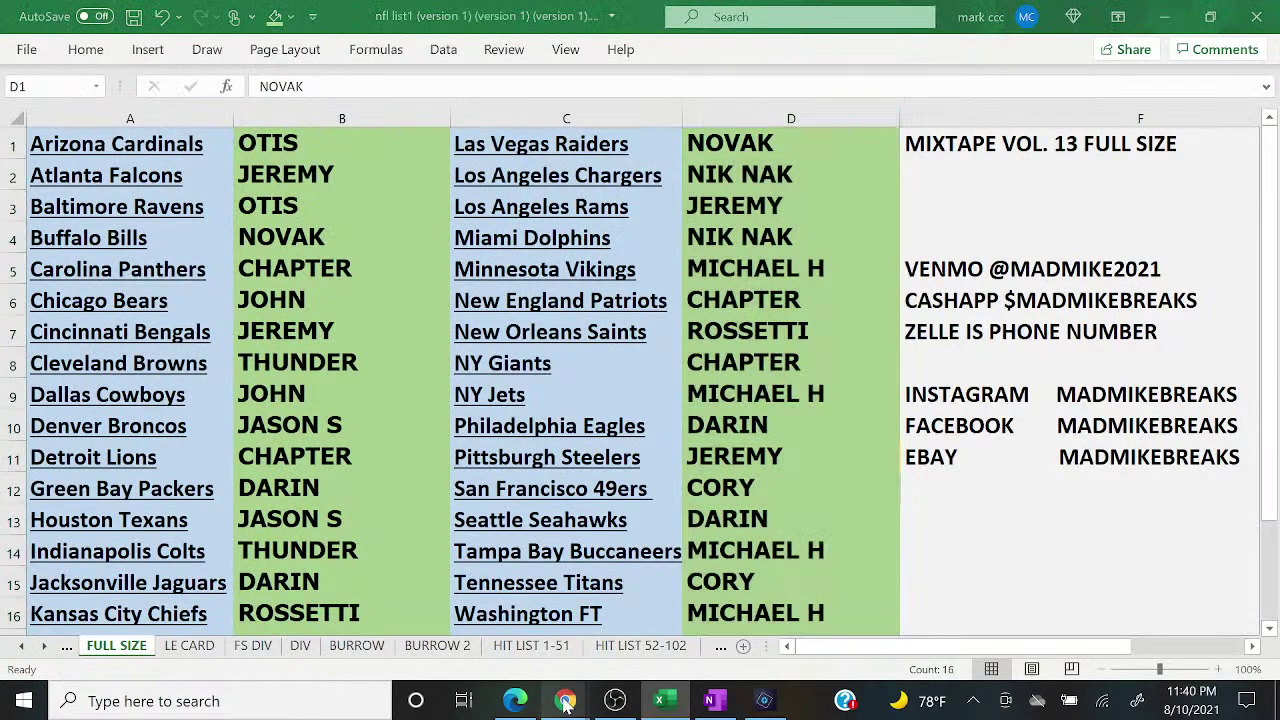
# Step: Switch the OBS stream to the scene with the logo backdrop and live chat
pyautogui.moveTo(566, 703)
pyautogui.click(670, 632)
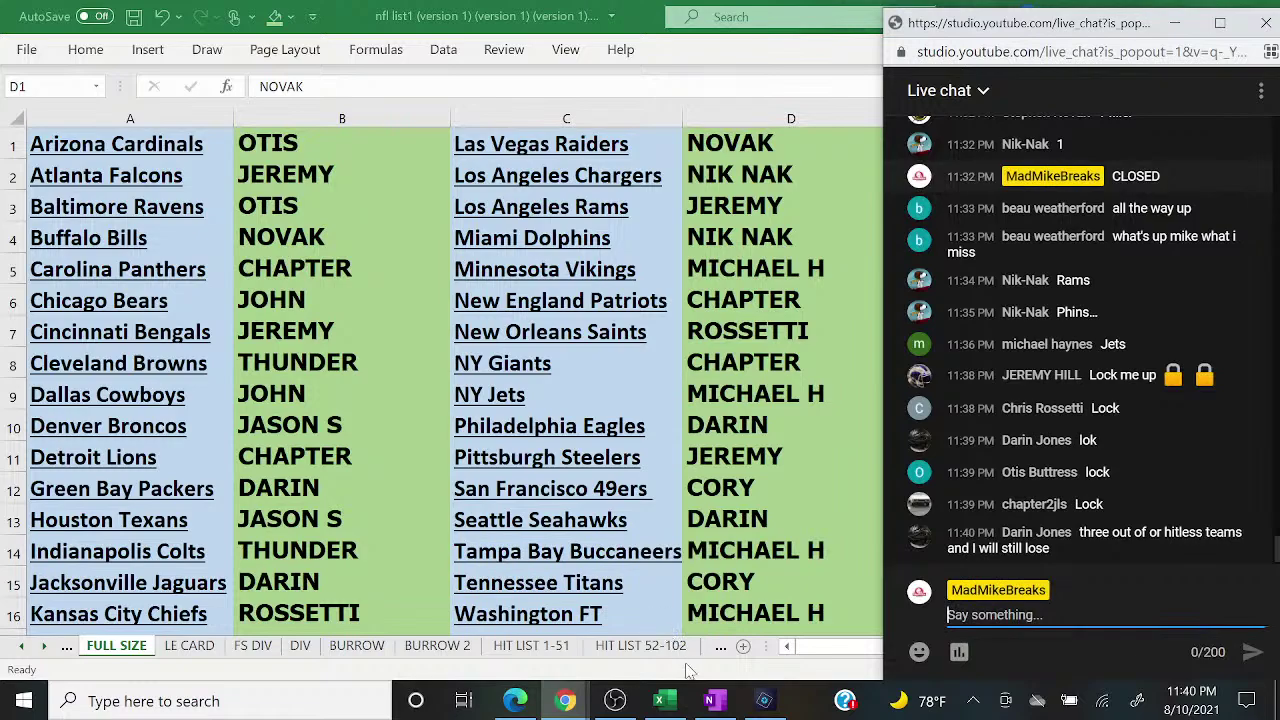
pyautogui.click(615, 700)
pyautogui.click(215, 440)
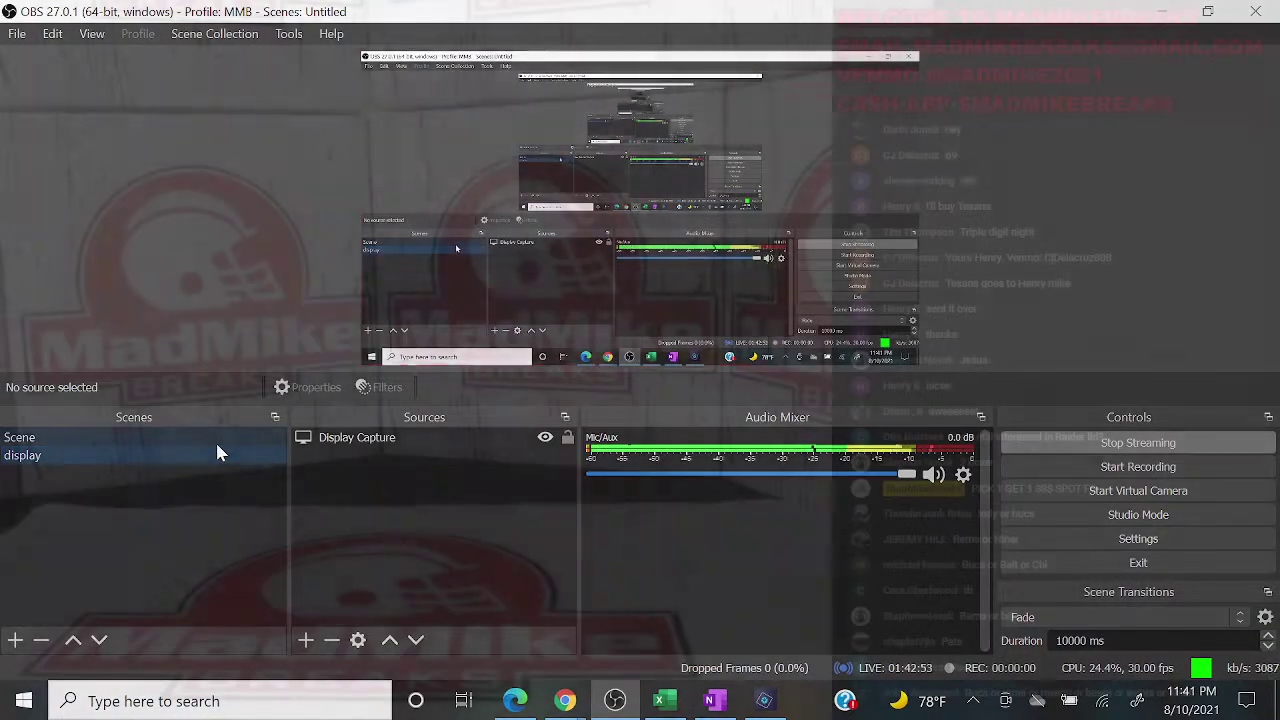
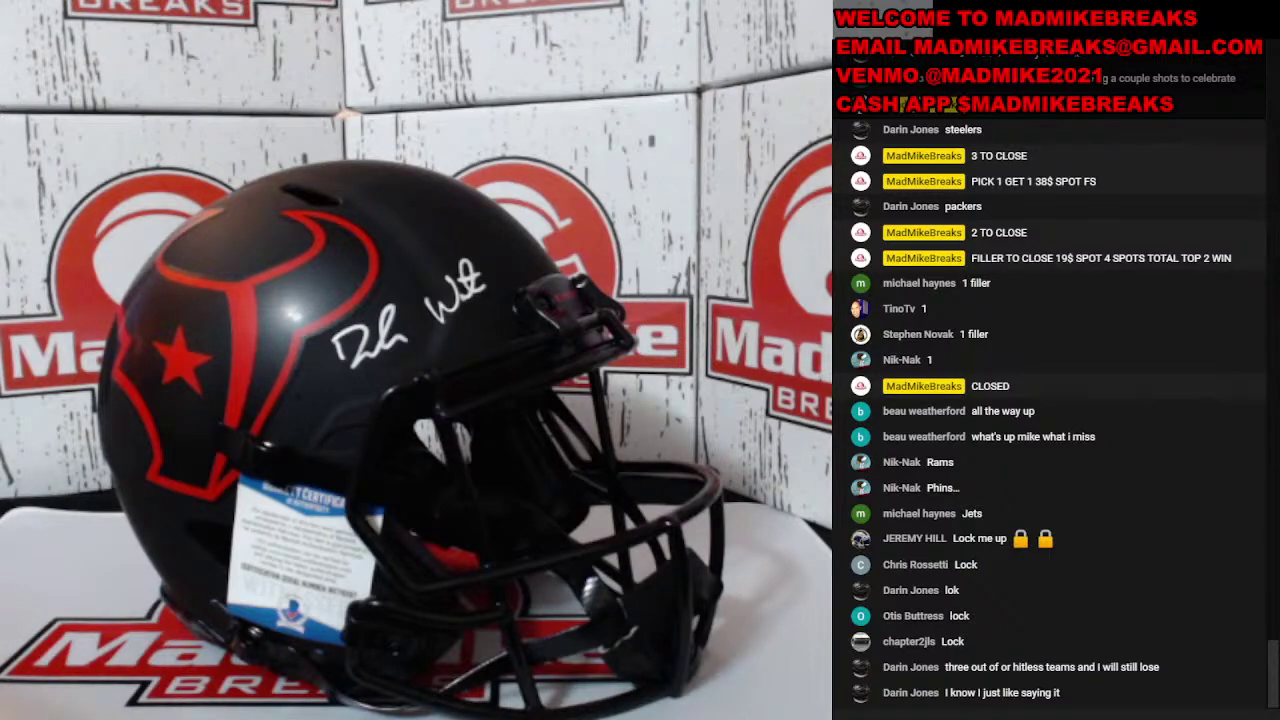
# Step: Switch OBS to the display scene and bring the NFL team list workbook forward
pyautogui.click(108, 455)
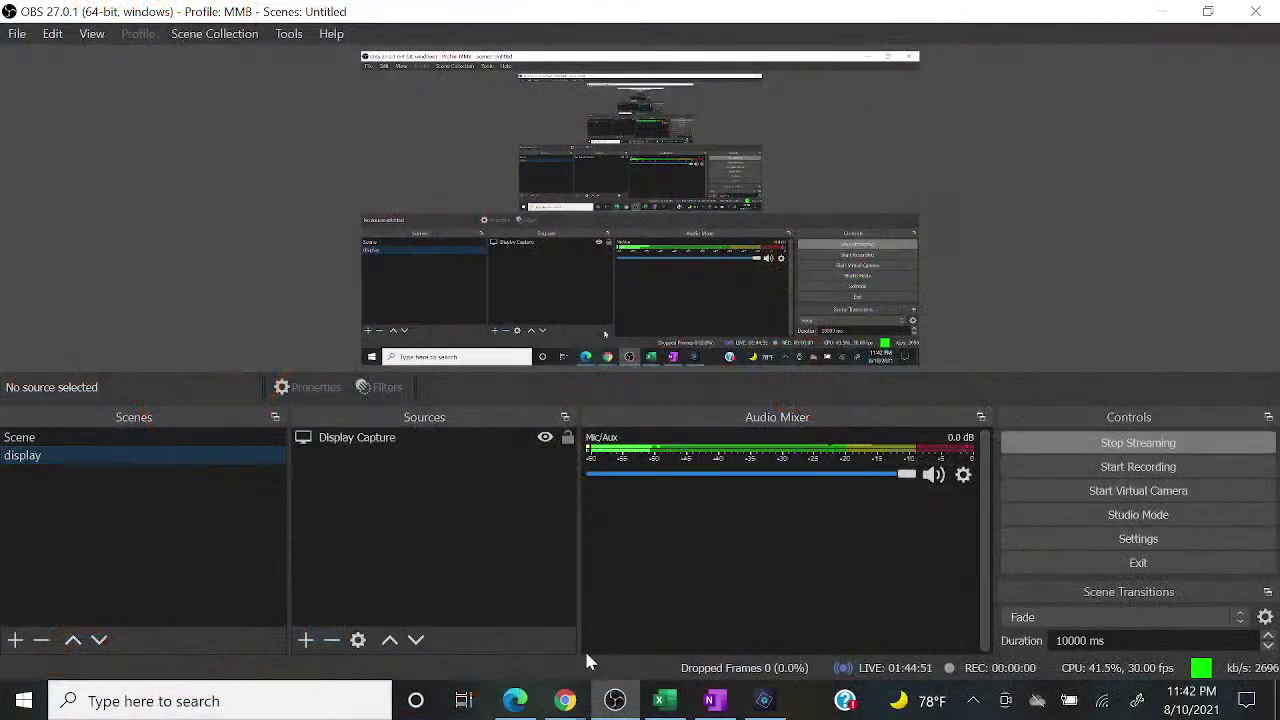
pyautogui.click(662, 705)
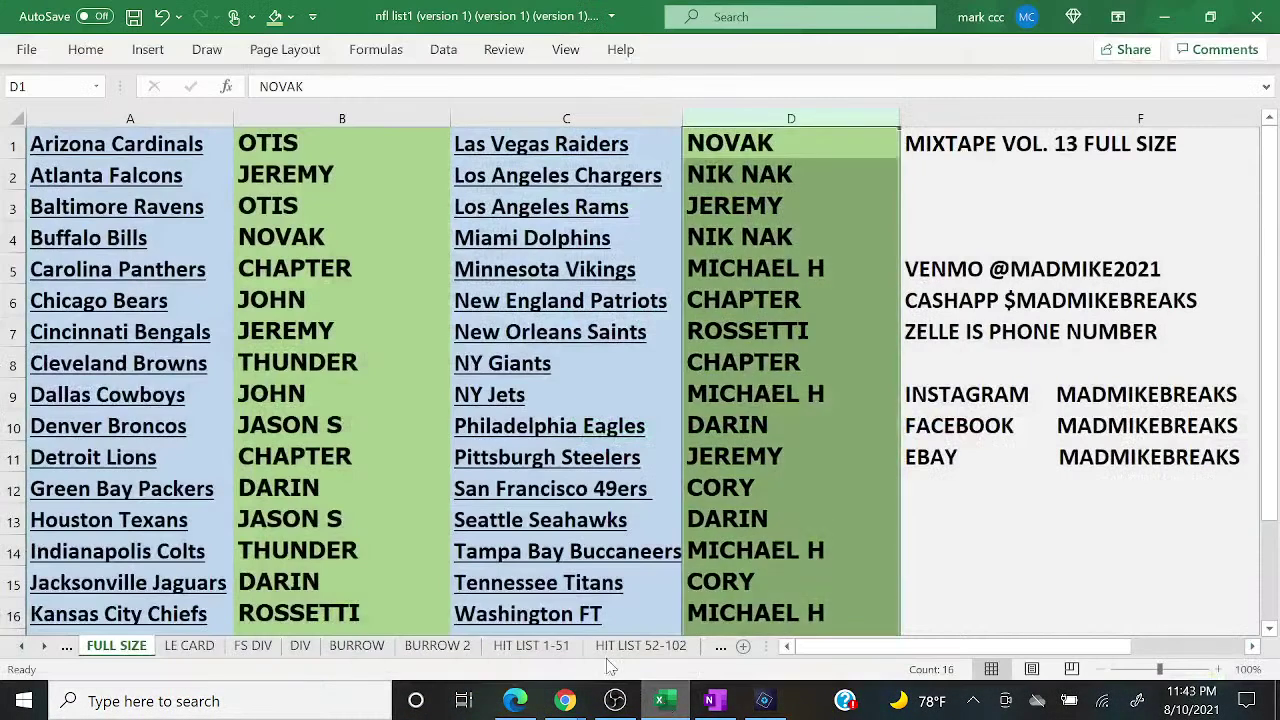
# Step: Review the round 5 RANDOM.ORG results in Edge, then bring up the OneNote remaining-numbers list
pyautogui.click(368, 521)
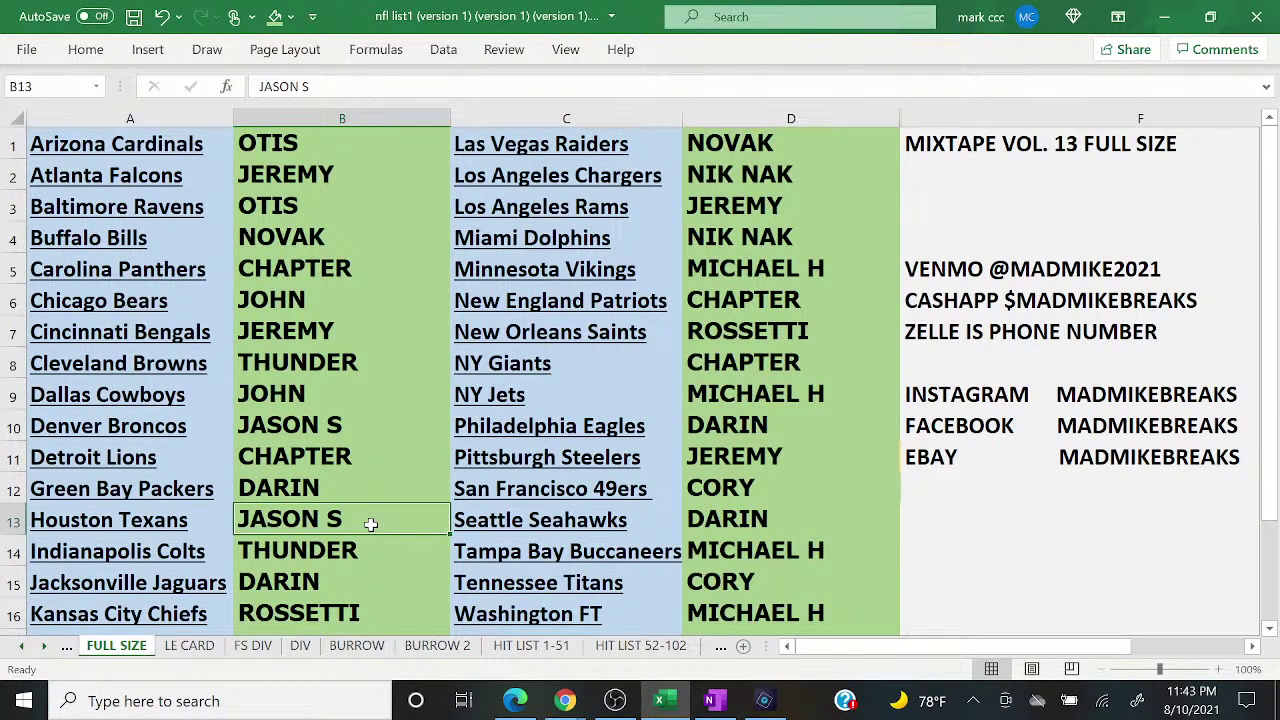
pyautogui.click(517, 703)
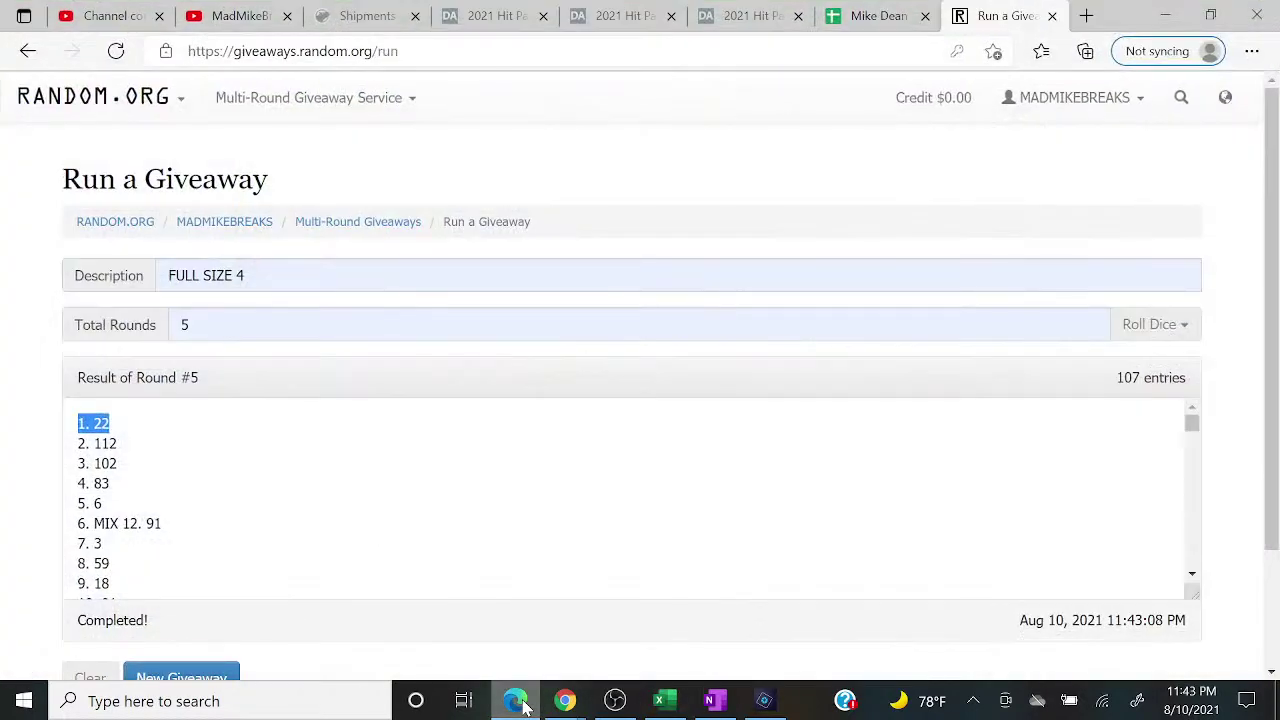
pyautogui.click(517, 703)
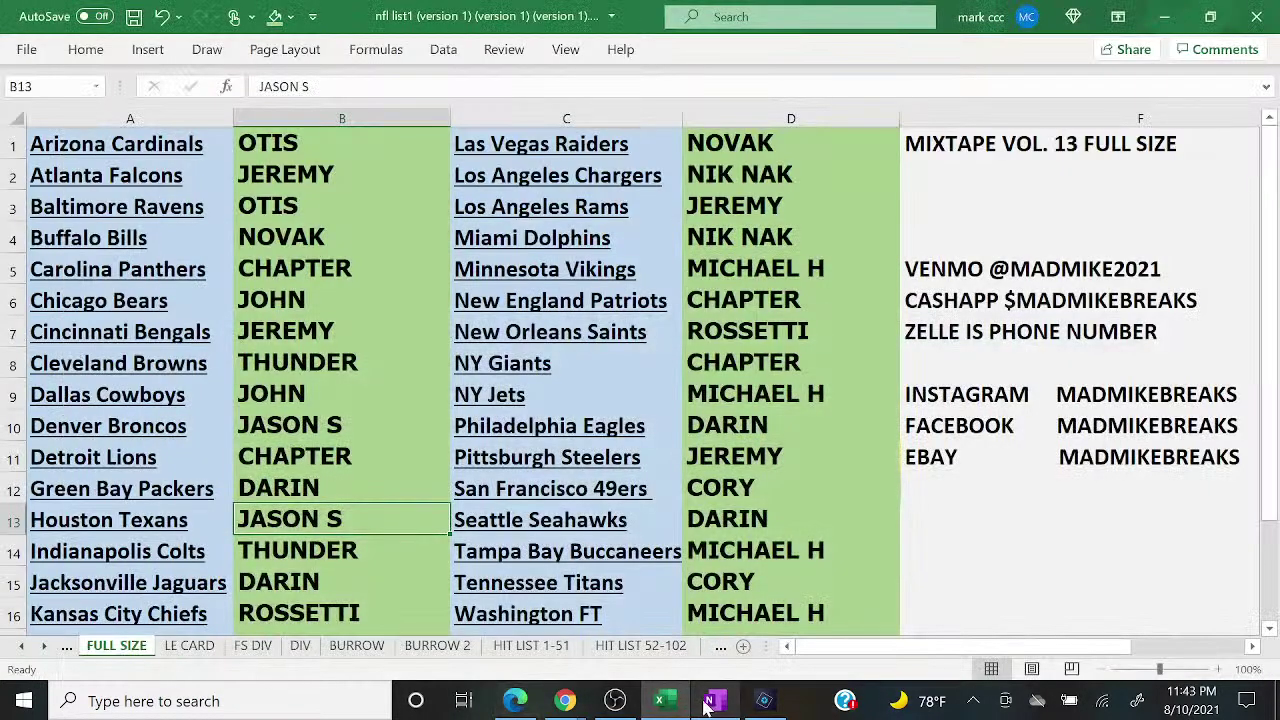
pyautogui.click(711, 700)
# Step: Delete 22 from the OneNote remaining-numbers list and minimize OneNote
pyautogui.click(588, 219)
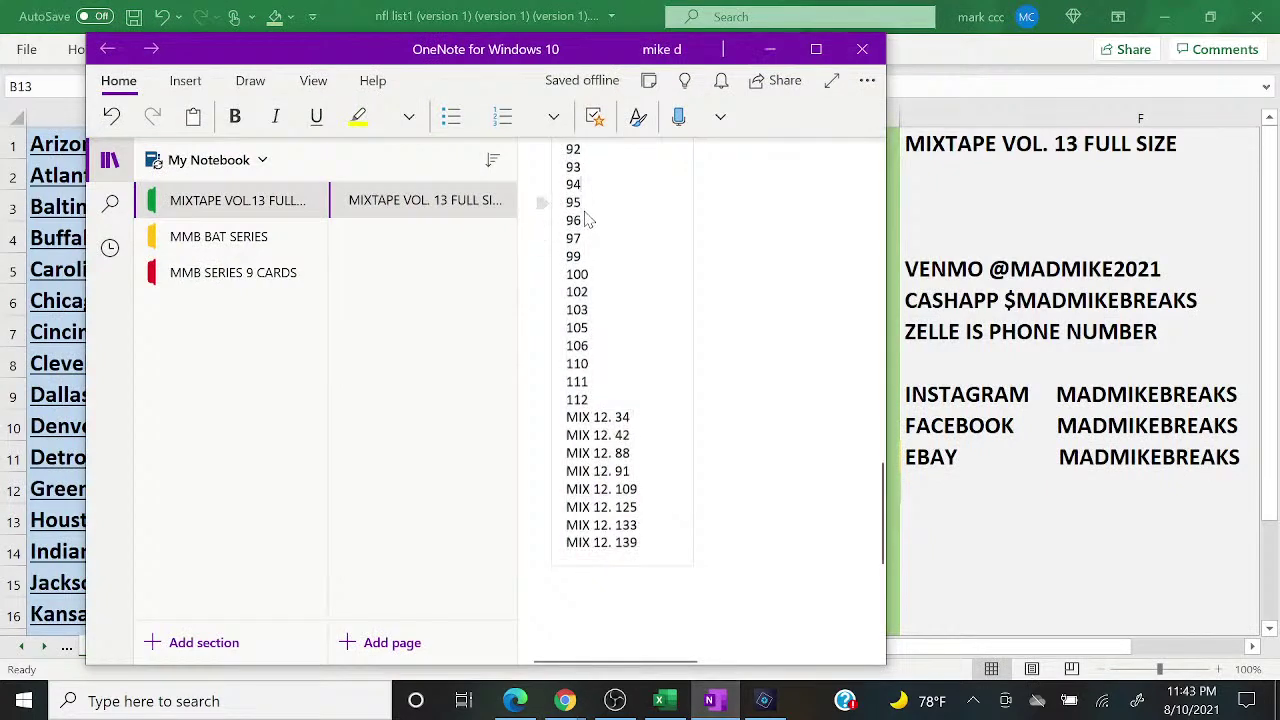
pyautogui.scroll(5, 588, 219)
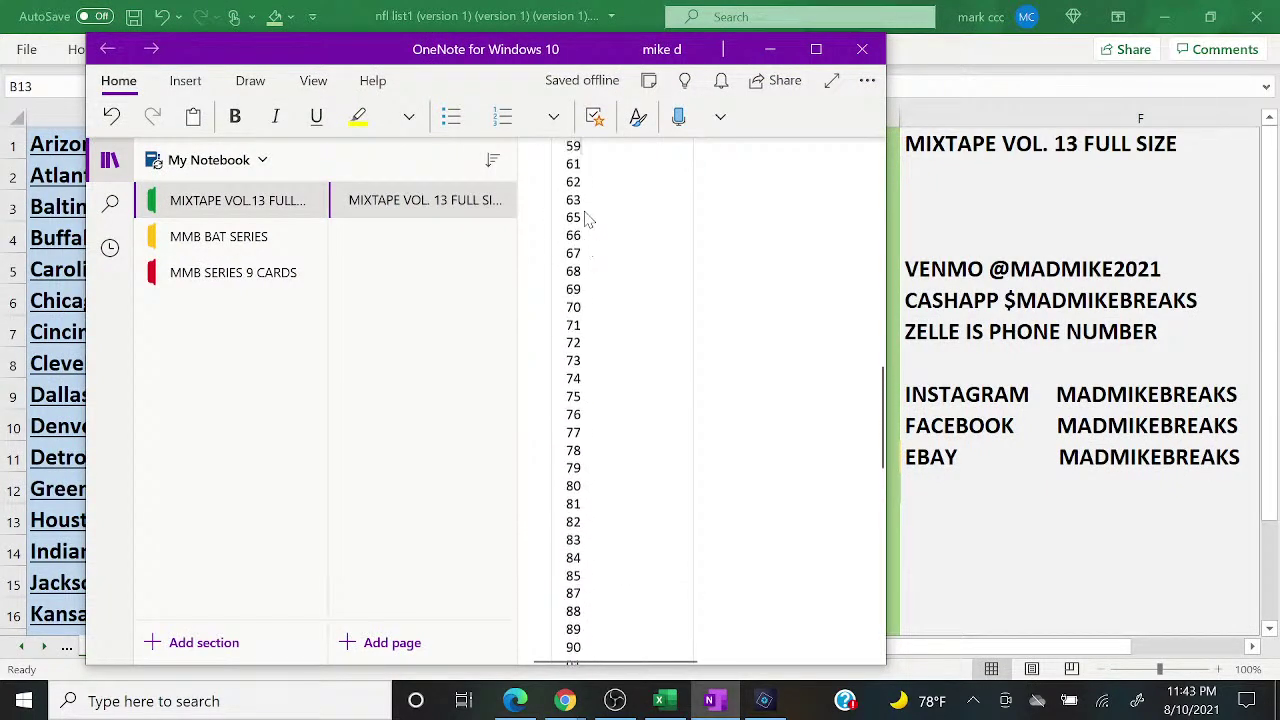
pyautogui.scroll(5, 588, 219)
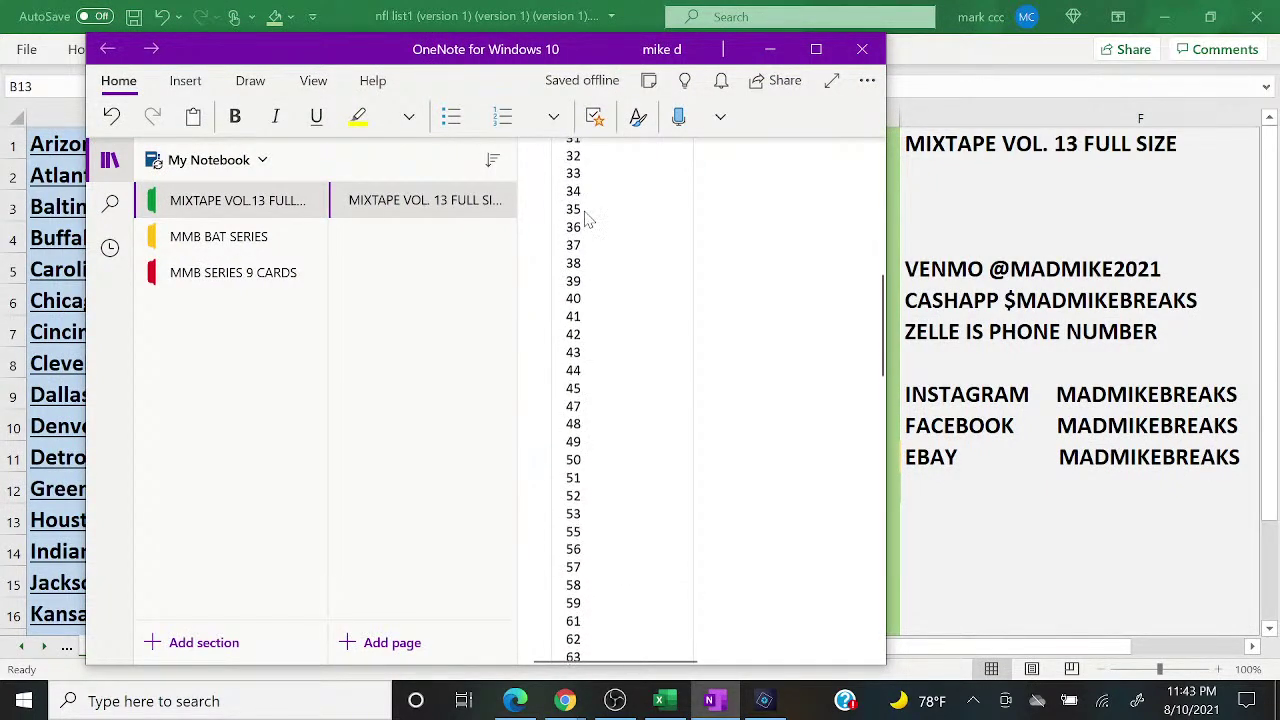
pyautogui.scroll(3, 588, 219)
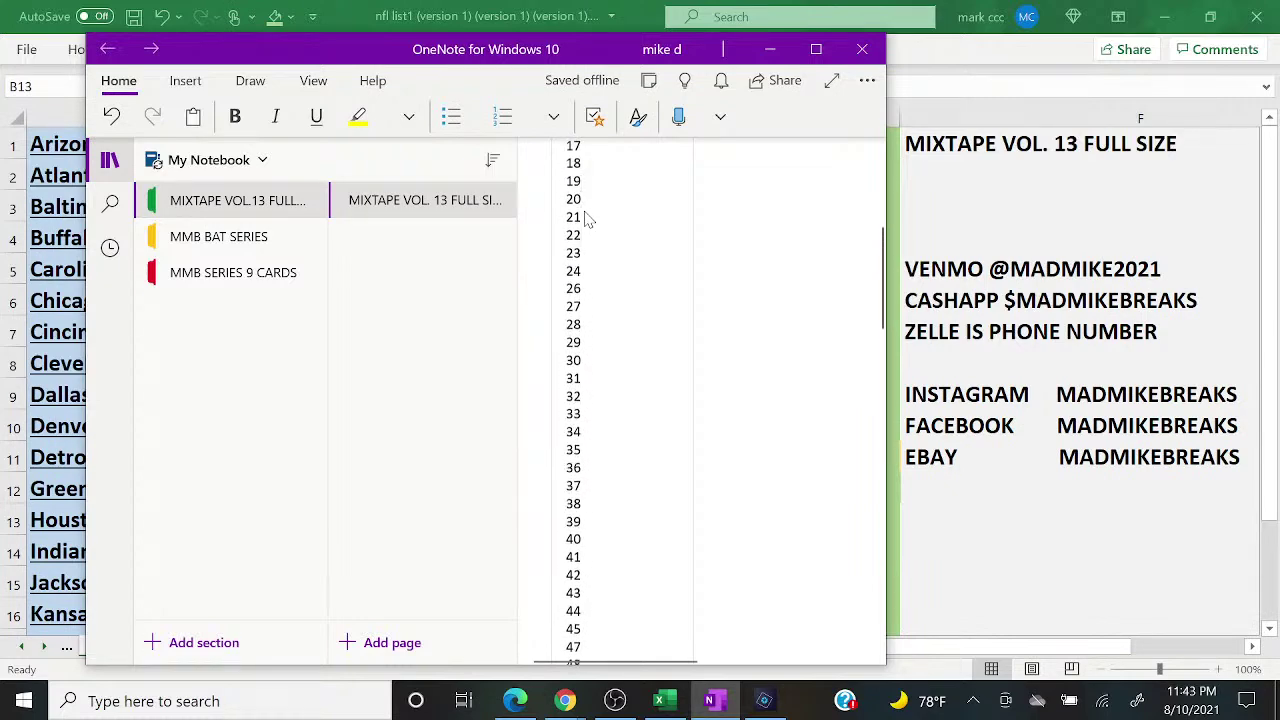
pyautogui.press('BackSpace')
pyautogui.press('BackSpace')
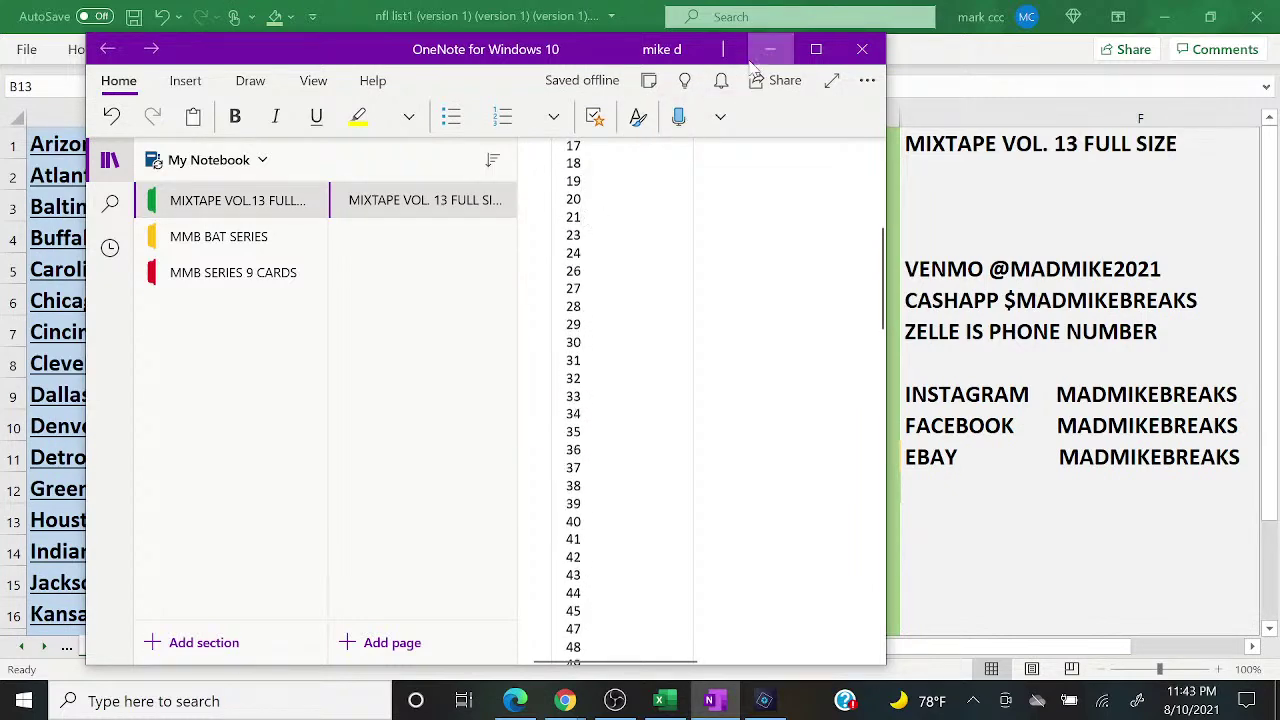
pyautogui.click(766, 51)
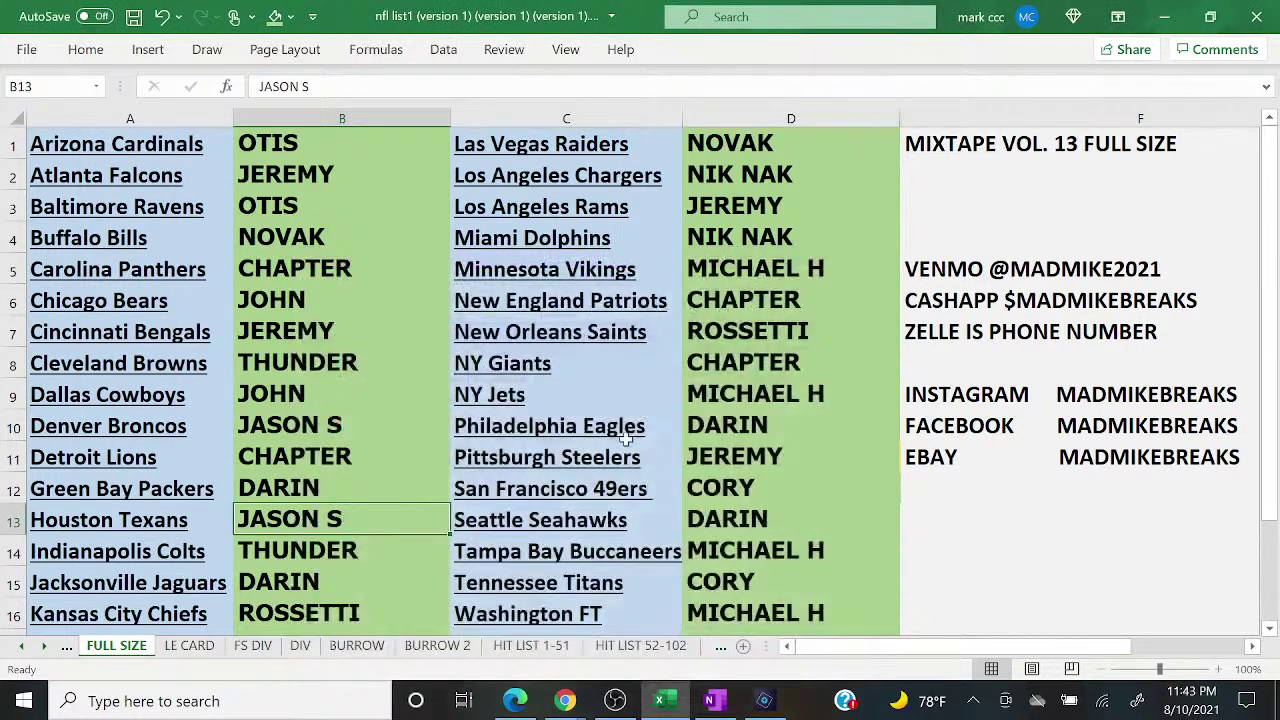
# Step: Enter 1 in Houston's B13 on the HIT LIST 1-51, 52-102 and 103-113 sheets
pyautogui.click(530, 645)
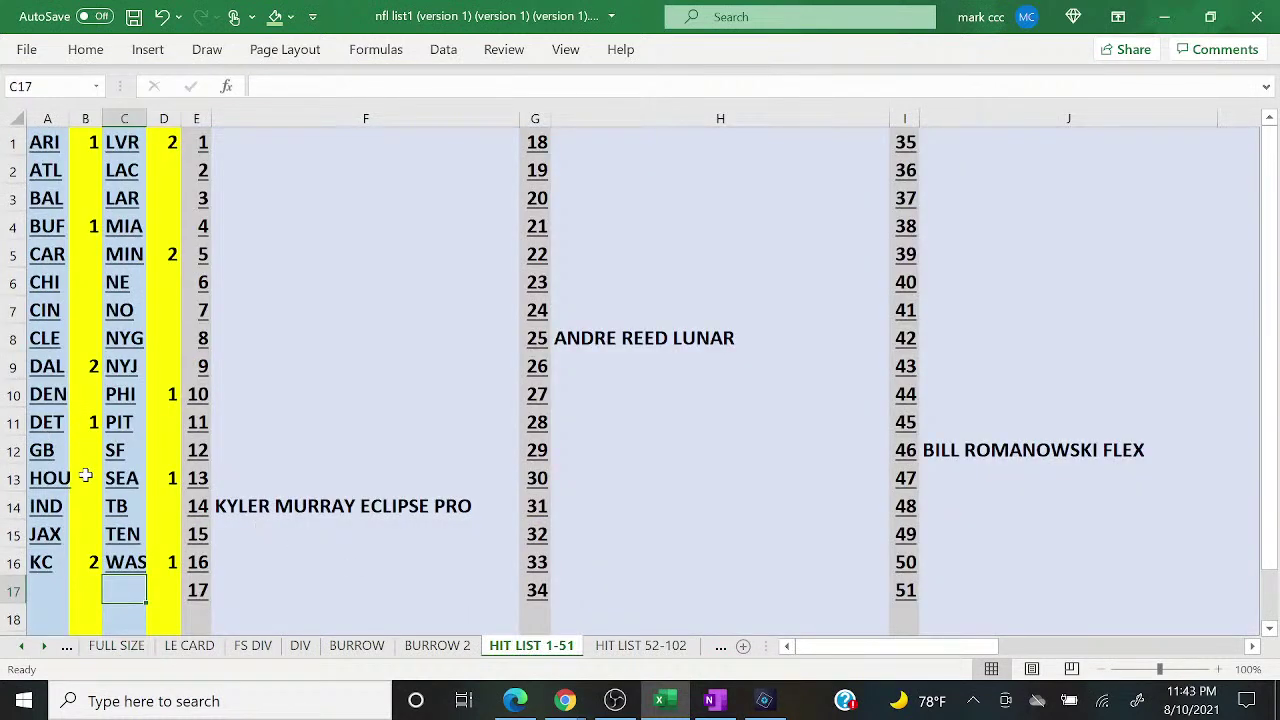
pyautogui.click(86, 476)
pyautogui.write('1')
pyautogui.press('Return')
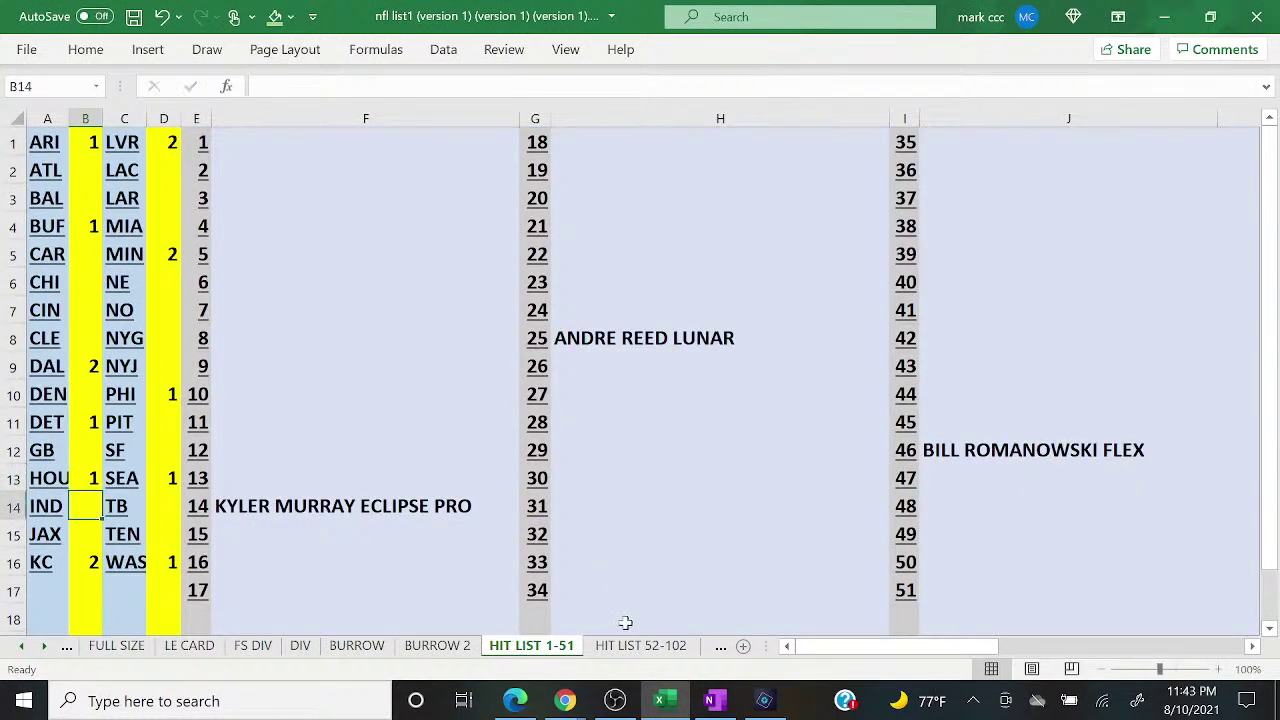
pyautogui.click(662, 652)
pyautogui.click(97, 479)
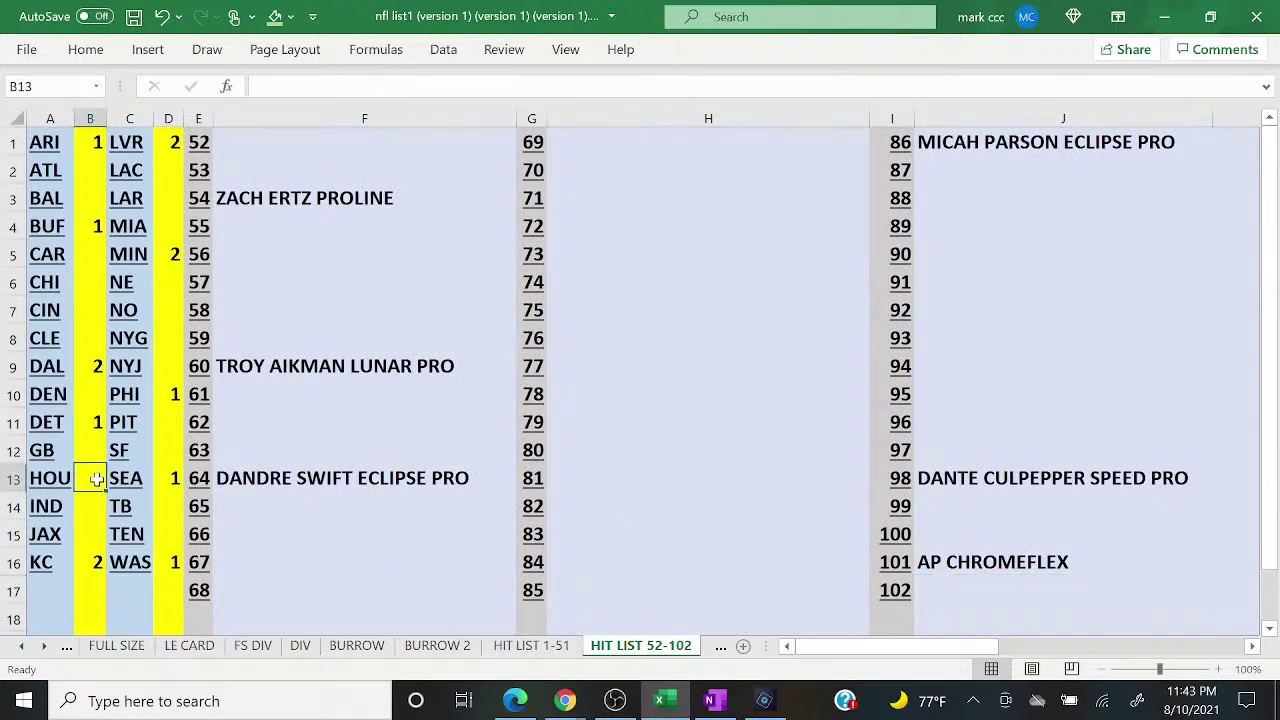
pyautogui.write('1')
pyautogui.press('Return')
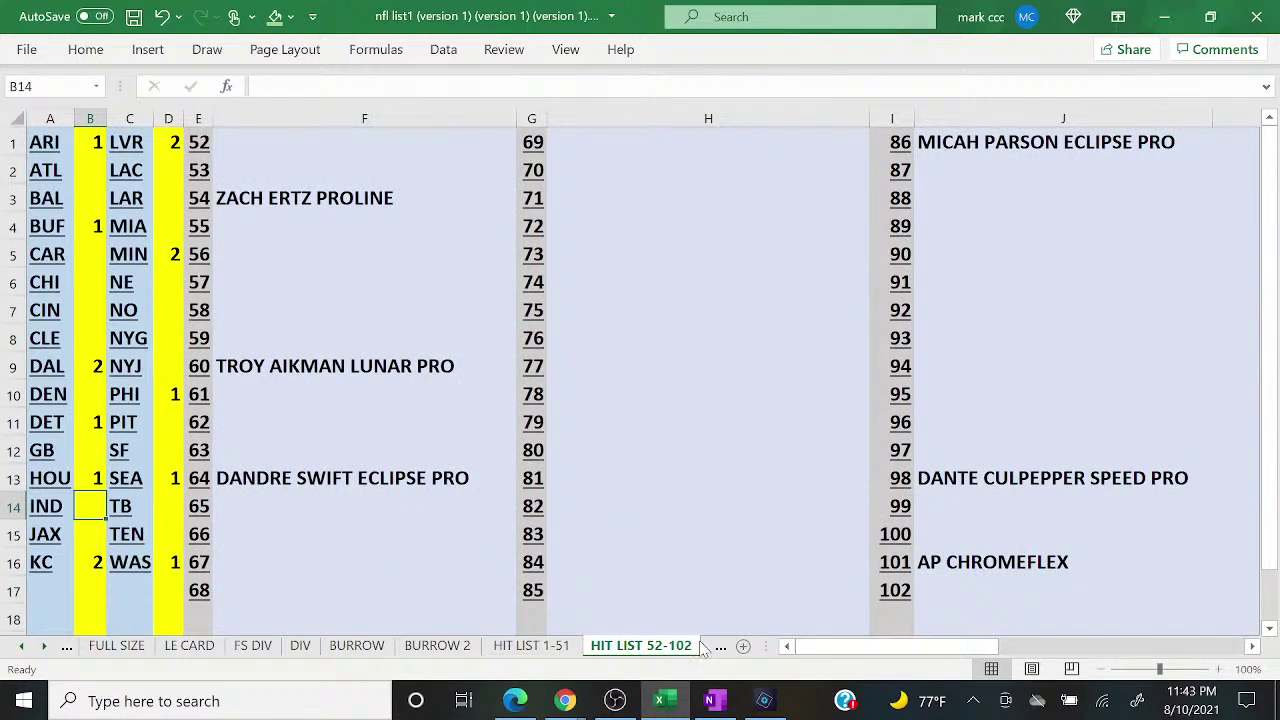
pyautogui.click(718, 647)
pyautogui.click(89, 478)
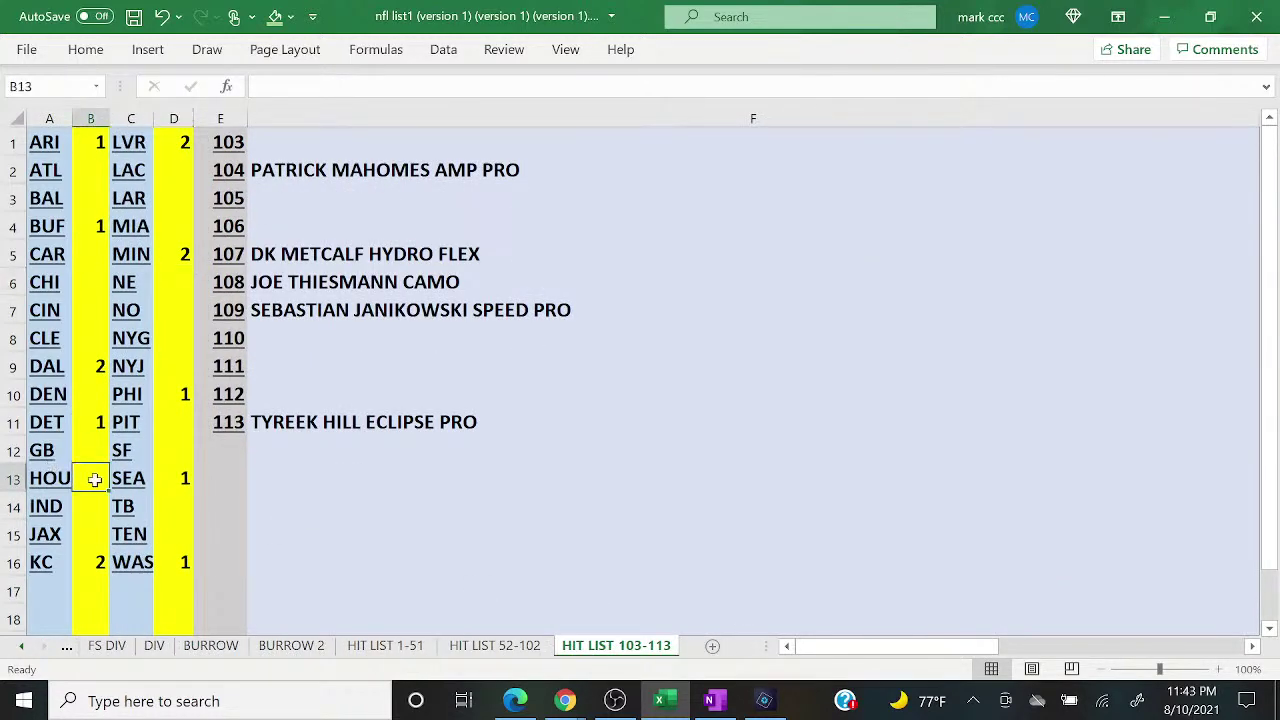
pyautogui.write('1')
pyautogui.press('Return')
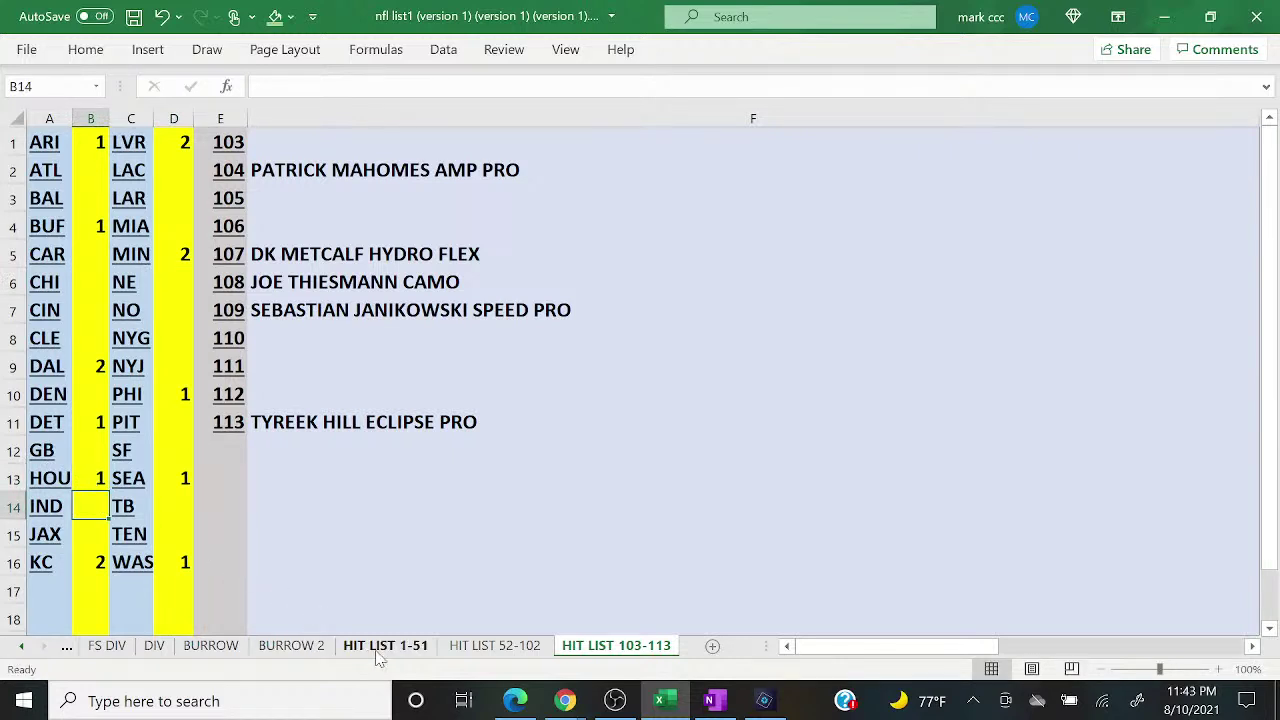
# Step: Record DESEAN WATSON ECLIPSE PRO beside number 22 on HIT LIST 1-51
pyautogui.click(380, 647)
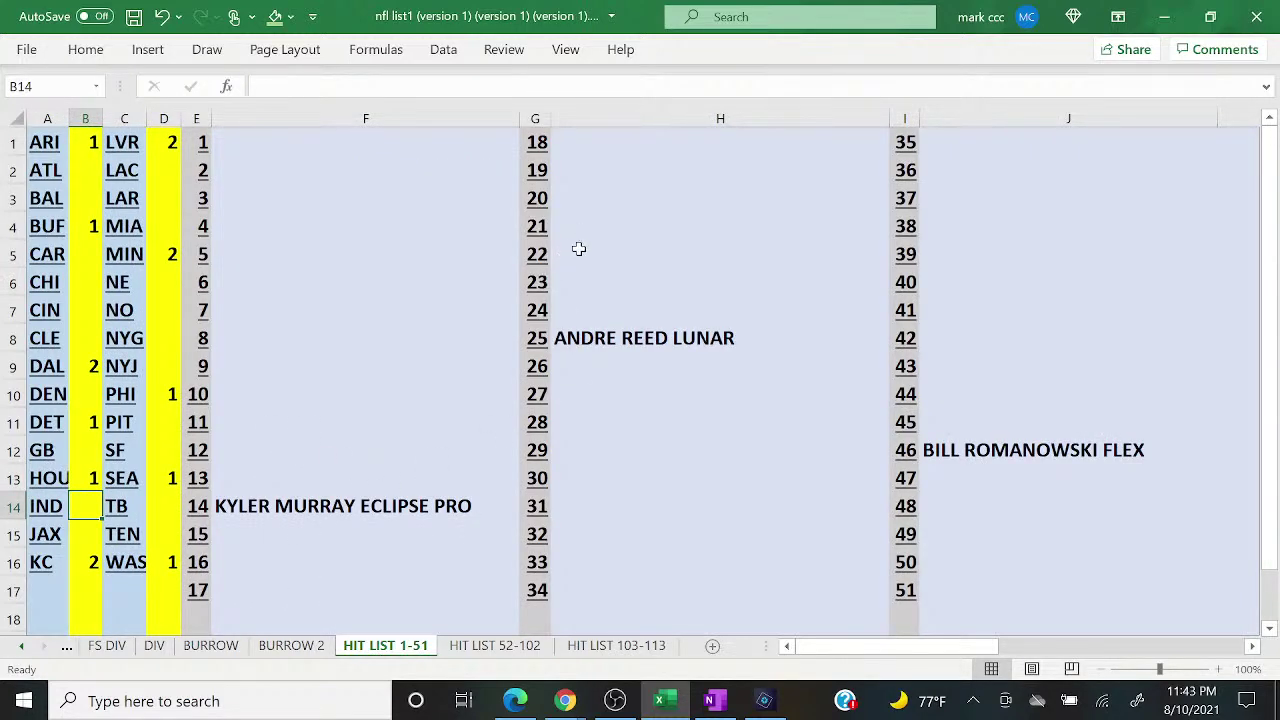
pyautogui.click(578, 249)
pyautogui.write('S')
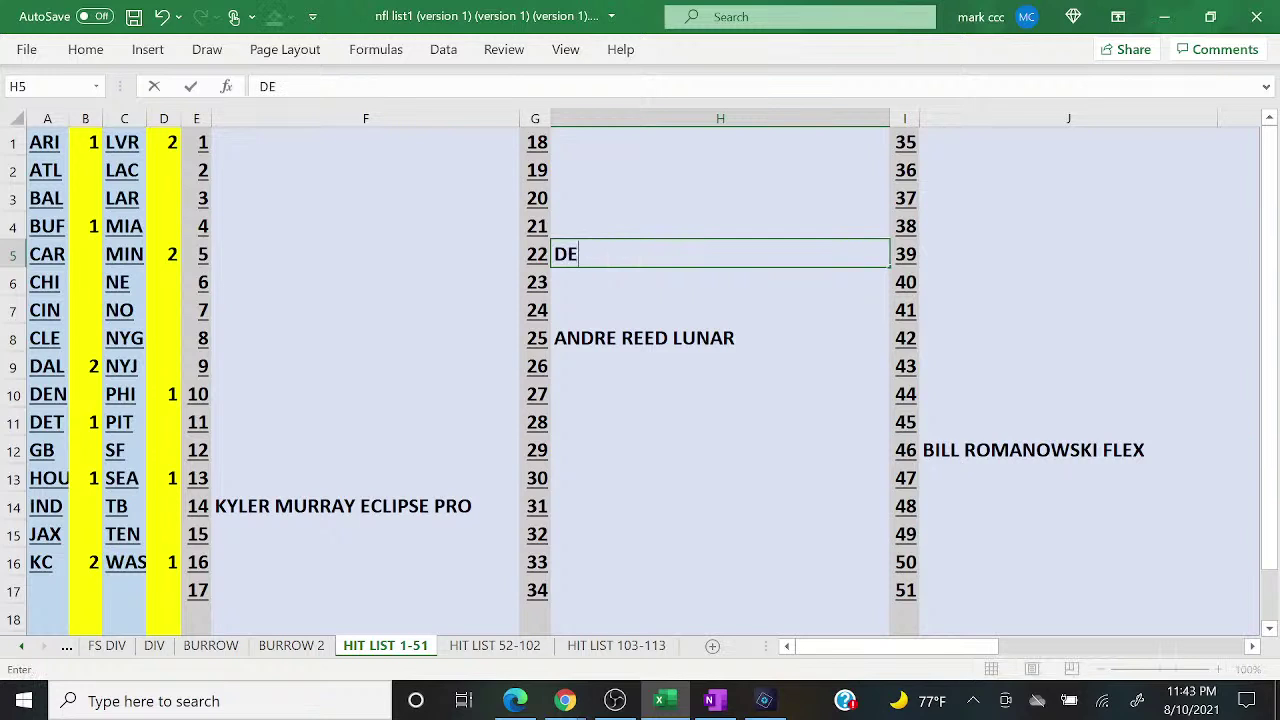
pyautogui.write('EAN W')
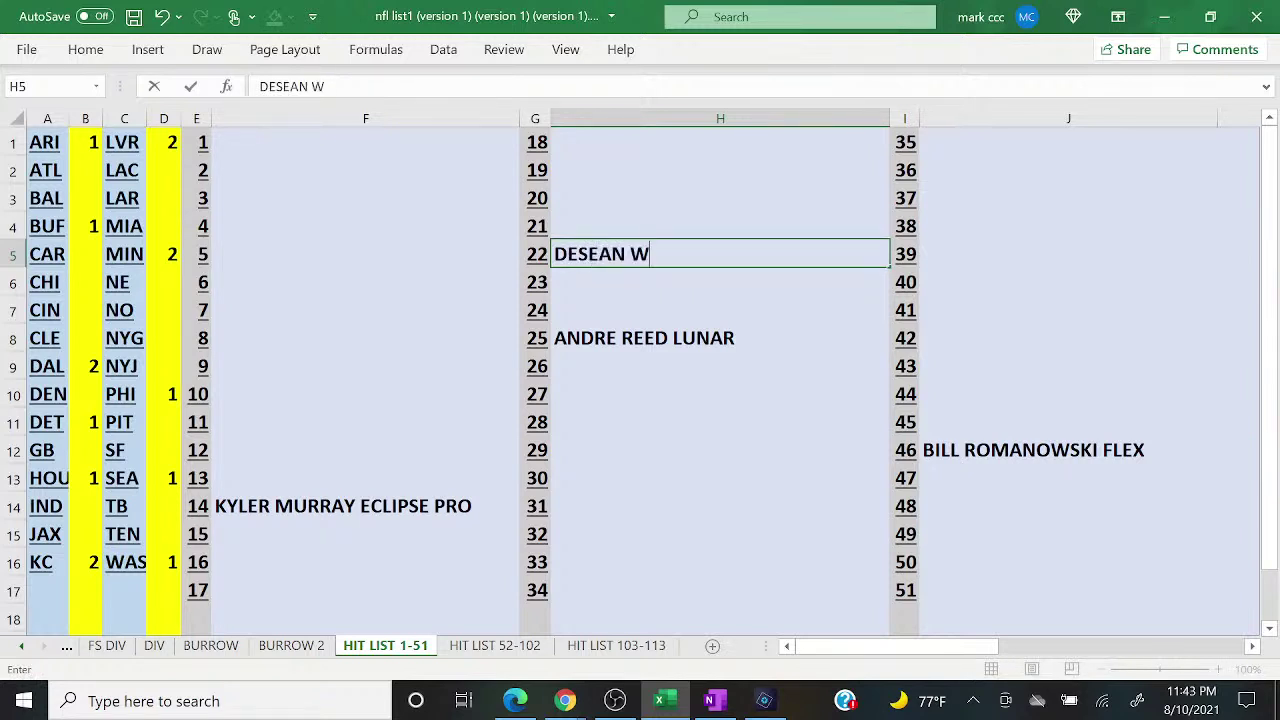
pyautogui.write('ATSON ECLIP')
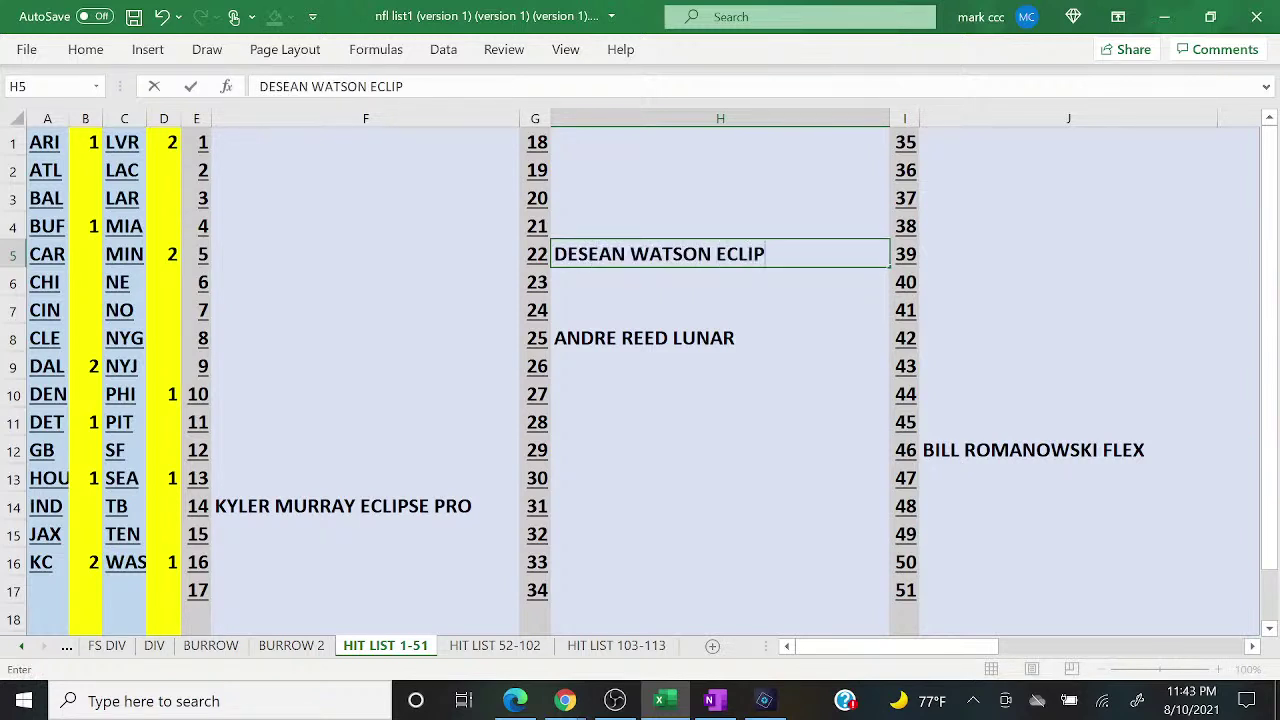
pyautogui.write('SE PRO')
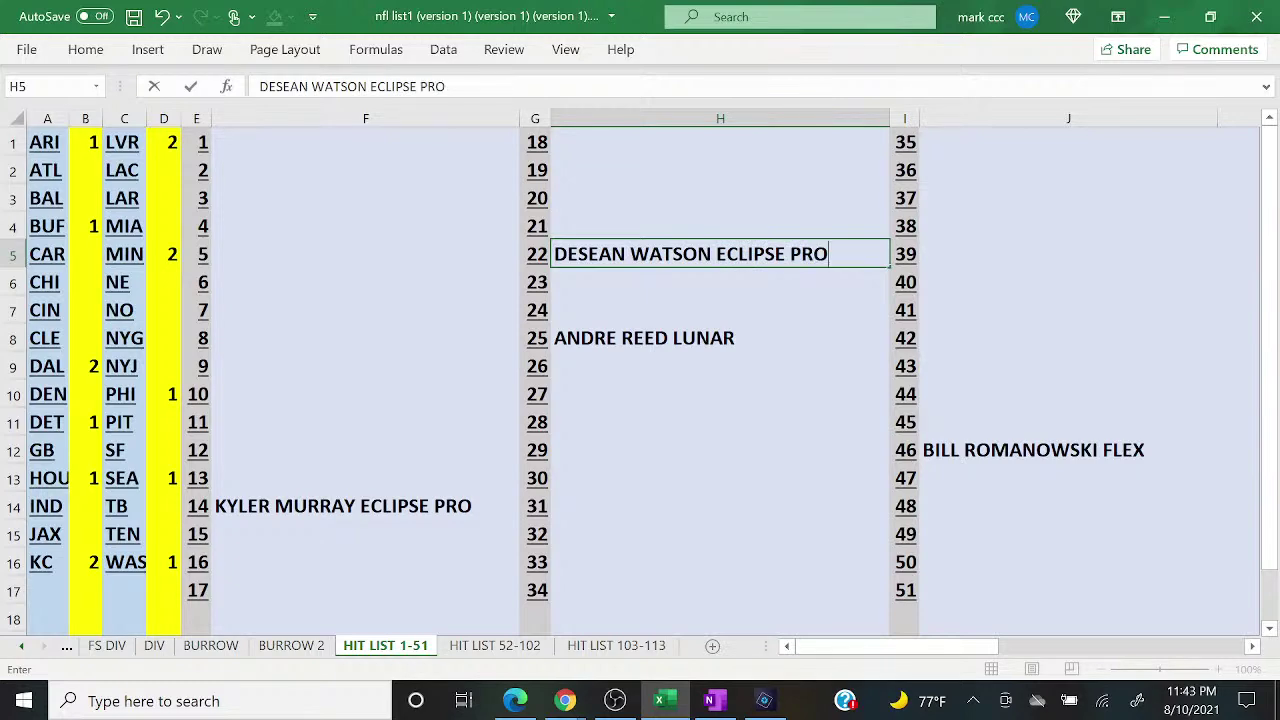
pyautogui.press('Return')
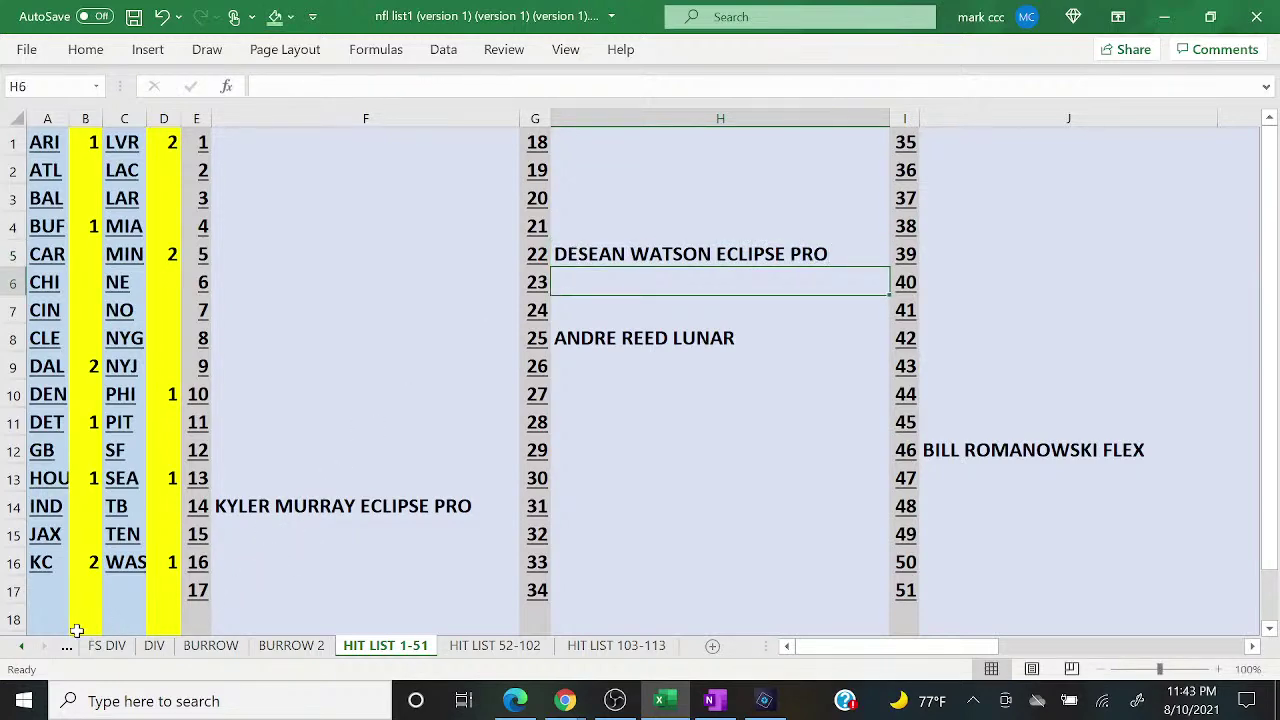
pyautogui.click(68, 648)
# Step: Go back to the FULL SIZE sheet and bring up the YouTube live chat popout
pyautogui.click(68, 648)
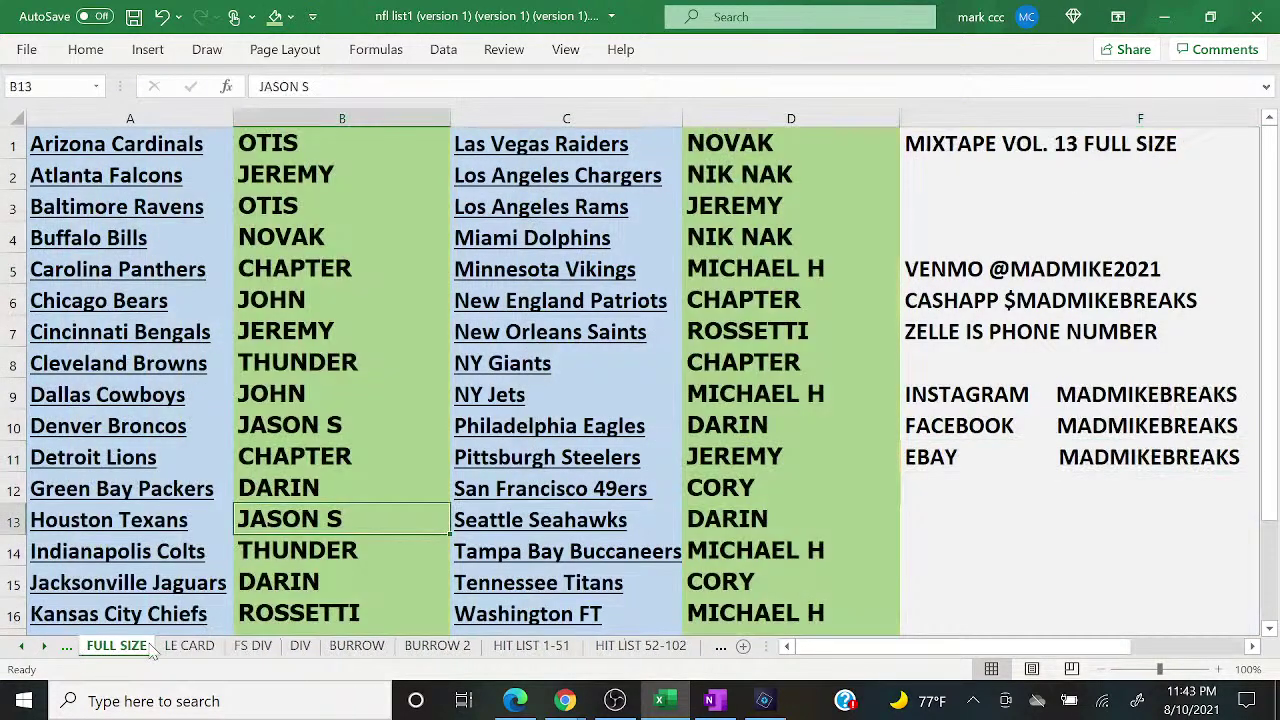
pyautogui.moveTo(517, 705)
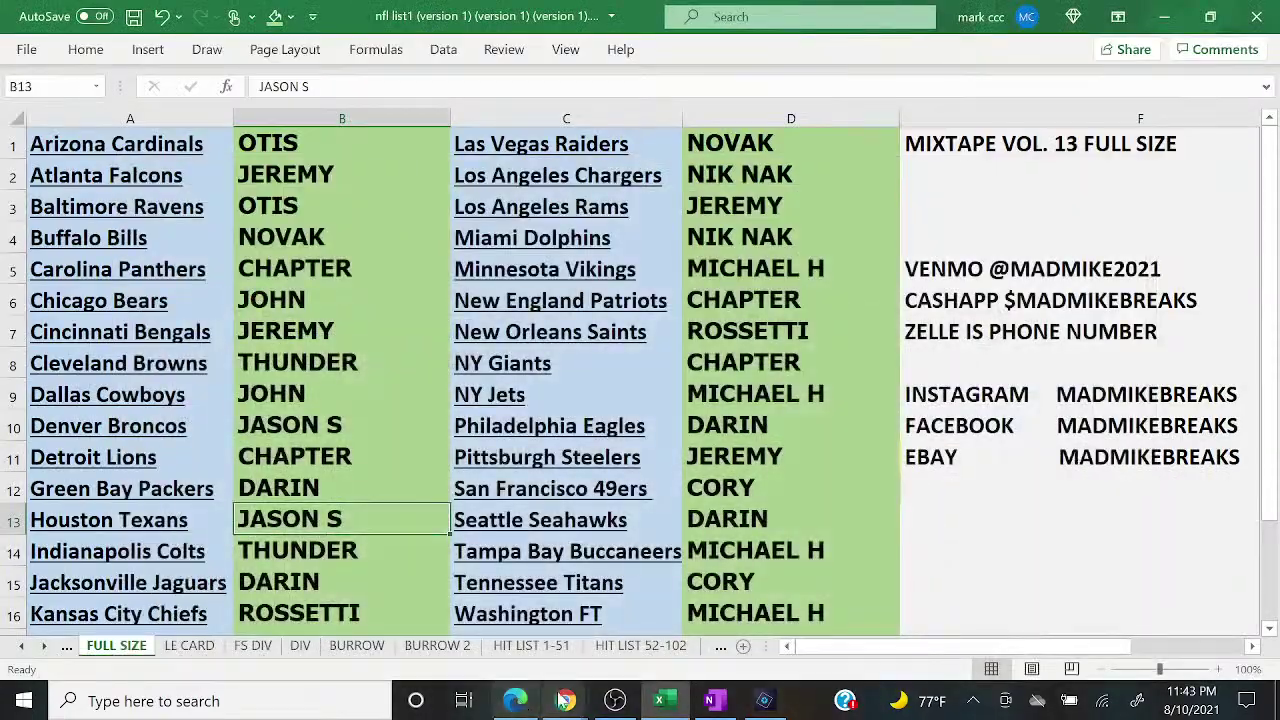
pyautogui.moveTo(567, 700)
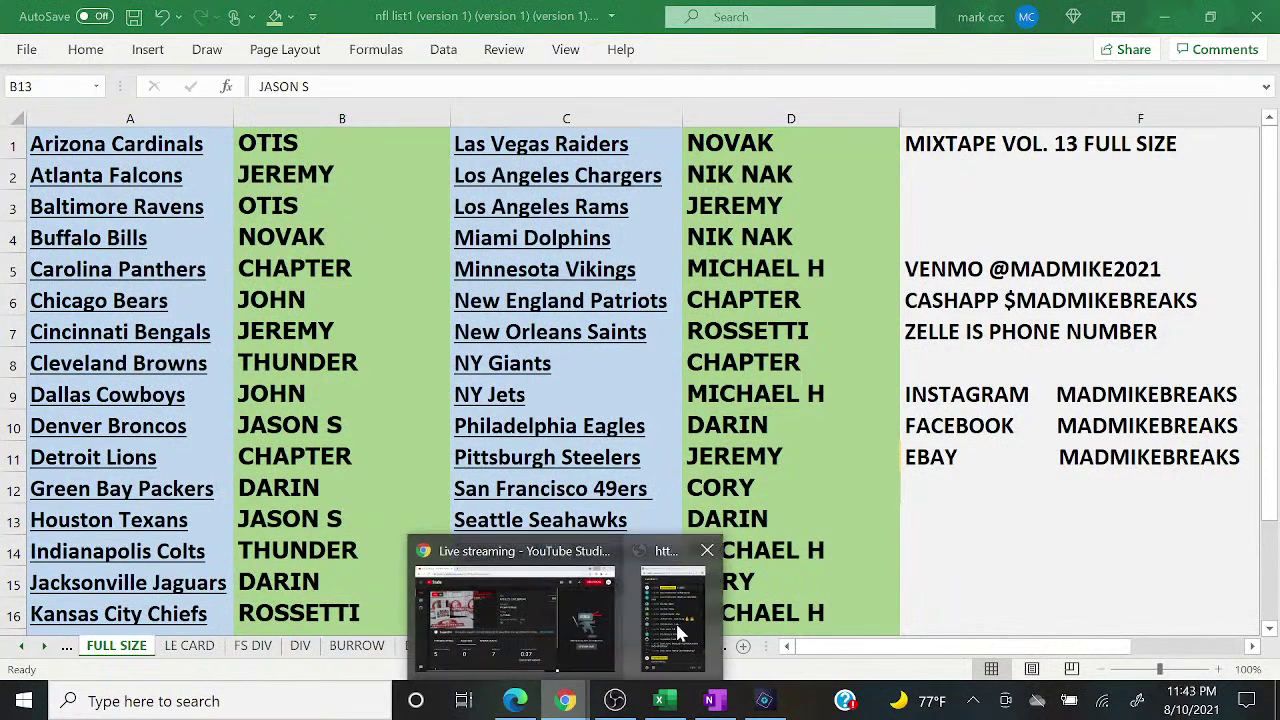
pyautogui.click(678, 632)
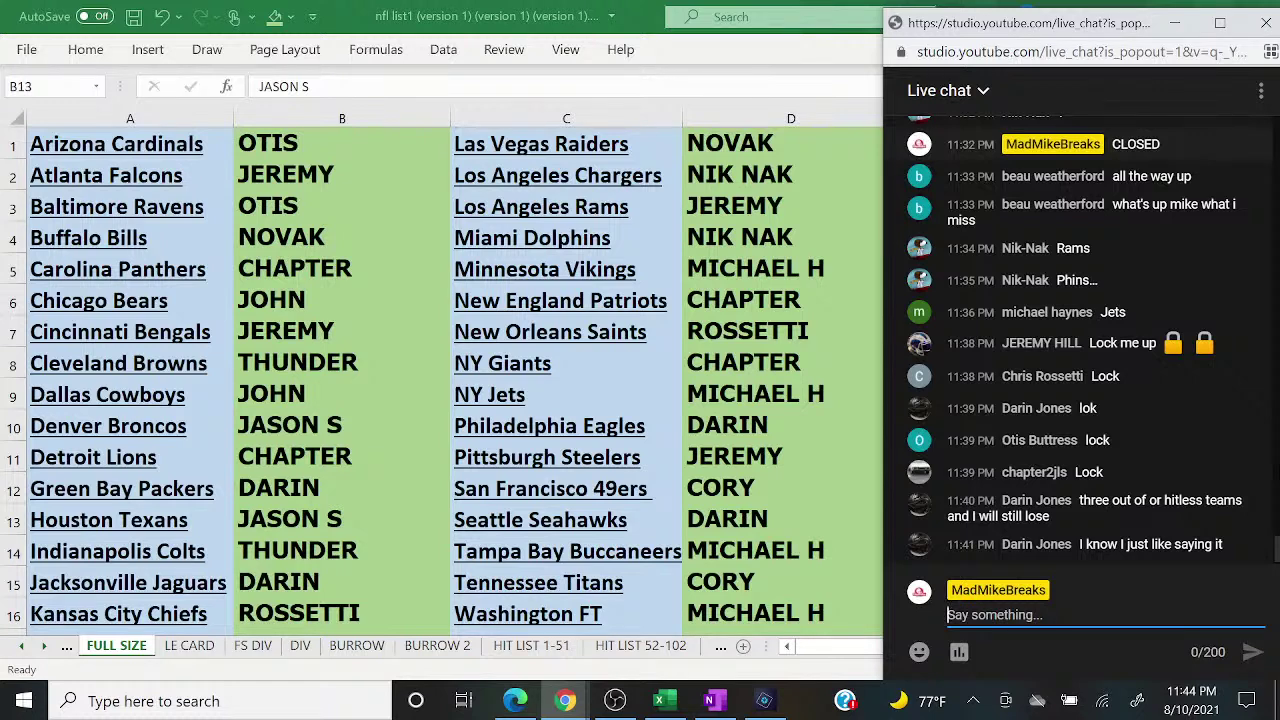
# Step: Clear the buyer names from columns B and D on the FULL SIZE sheet
pyautogui.click(338, 120)
pyautogui.rightClick(338, 120)
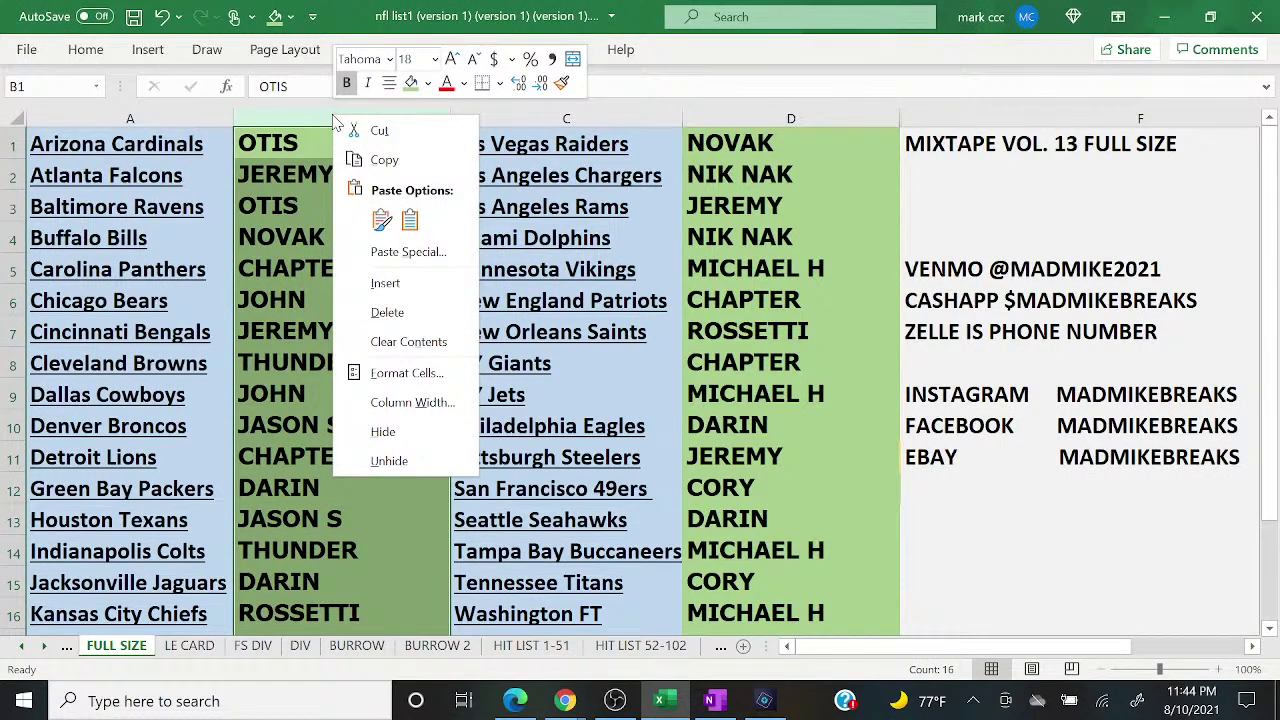
pyautogui.click(385, 342)
pyautogui.rightClick(725, 122)
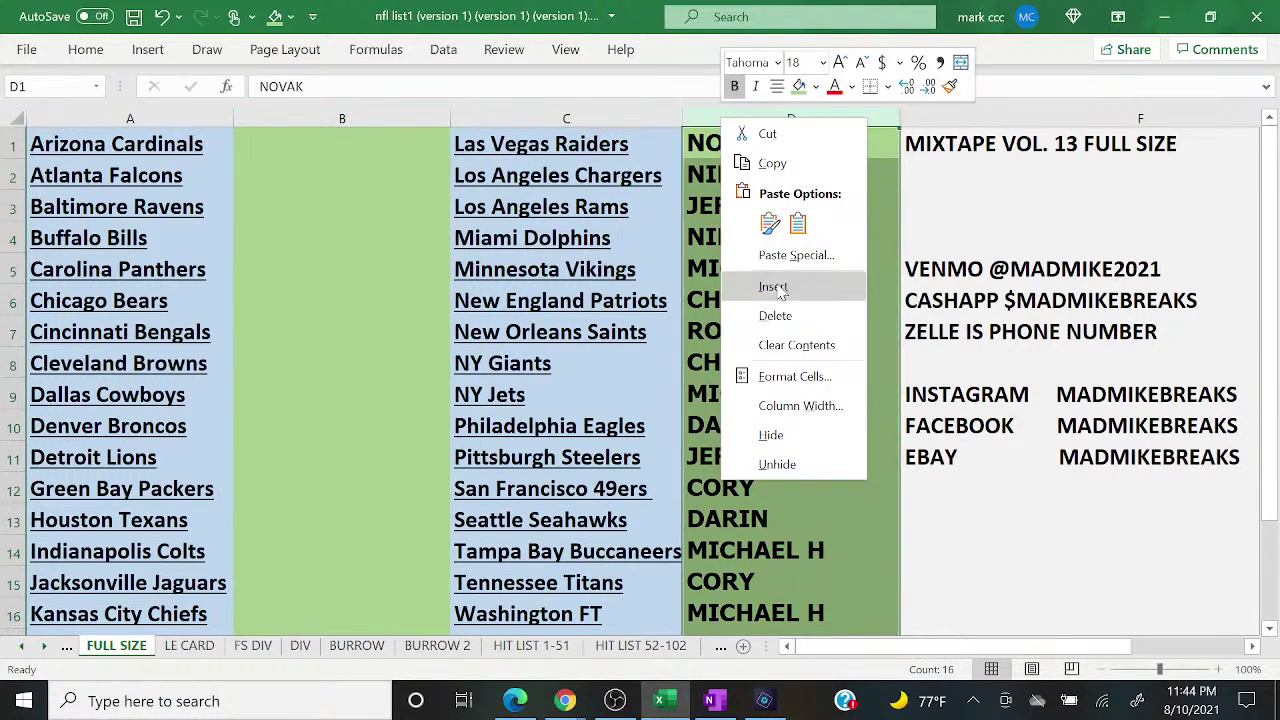
pyautogui.click(797, 345)
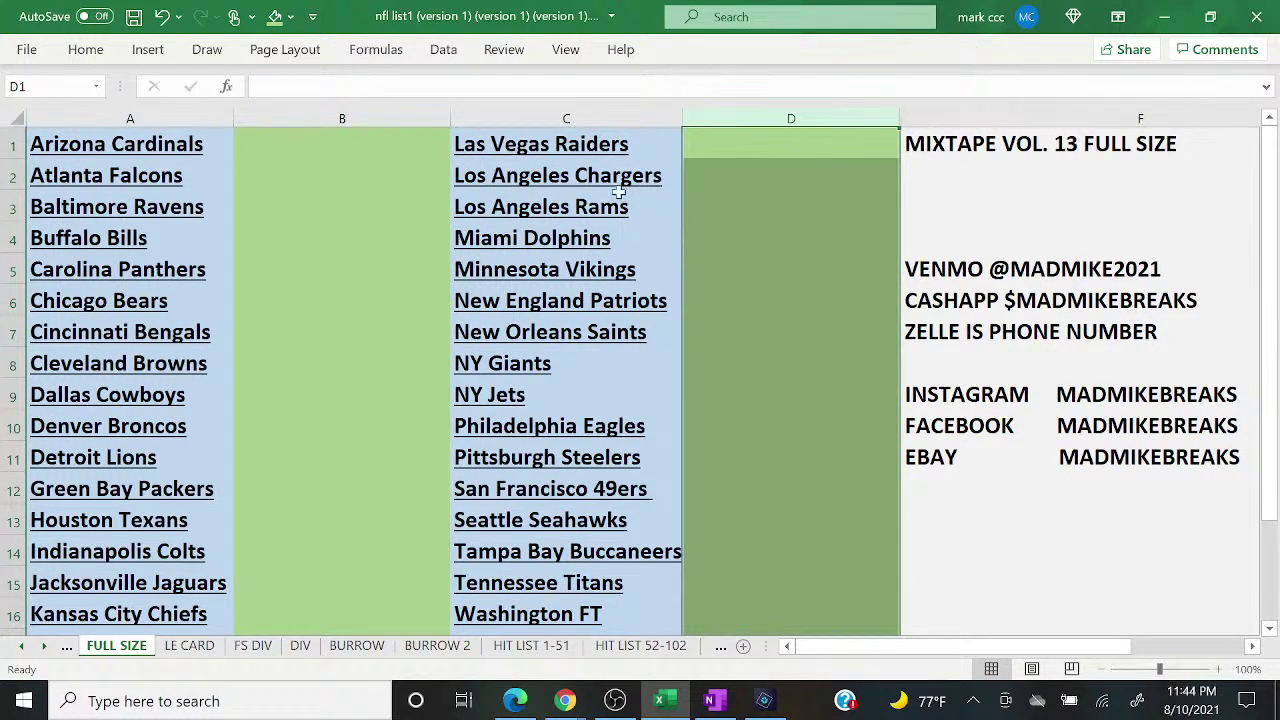
# Step: Fill columns D and B with light gold
pyautogui.click(290, 17)
pyautogui.click(385, 110)
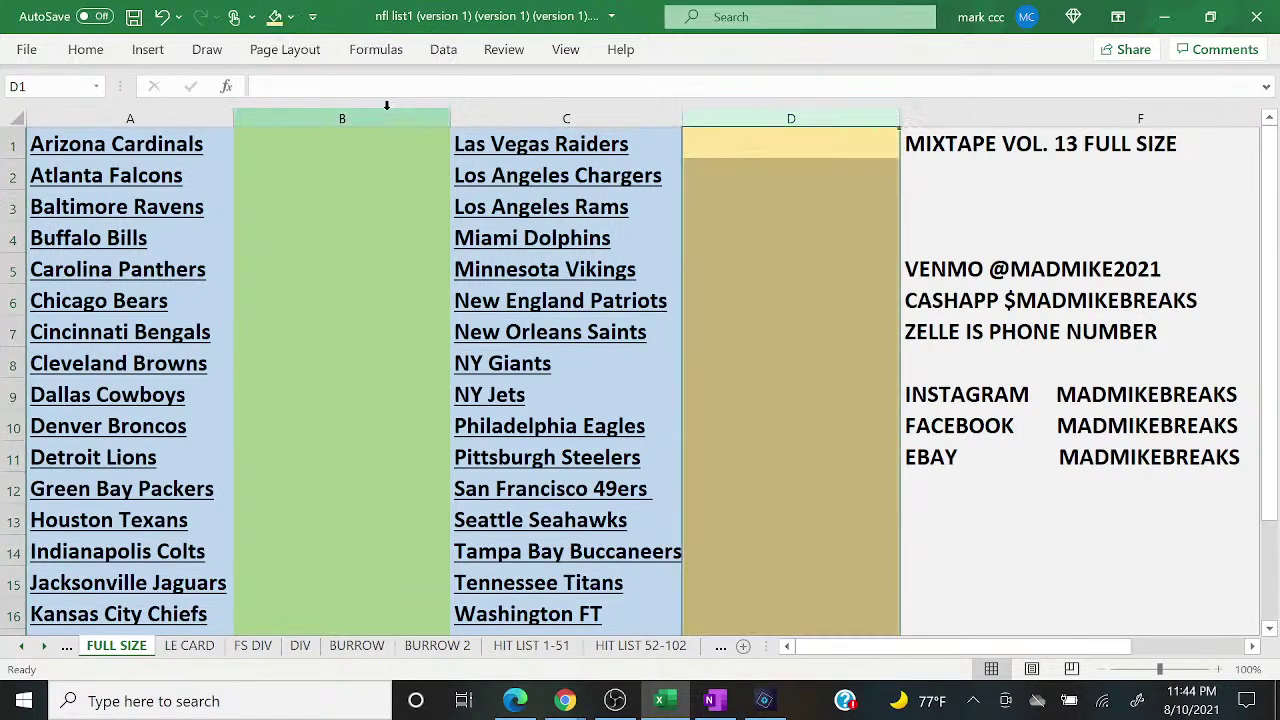
pyautogui.click(342, 118)
pyautogui.click(274, 16)
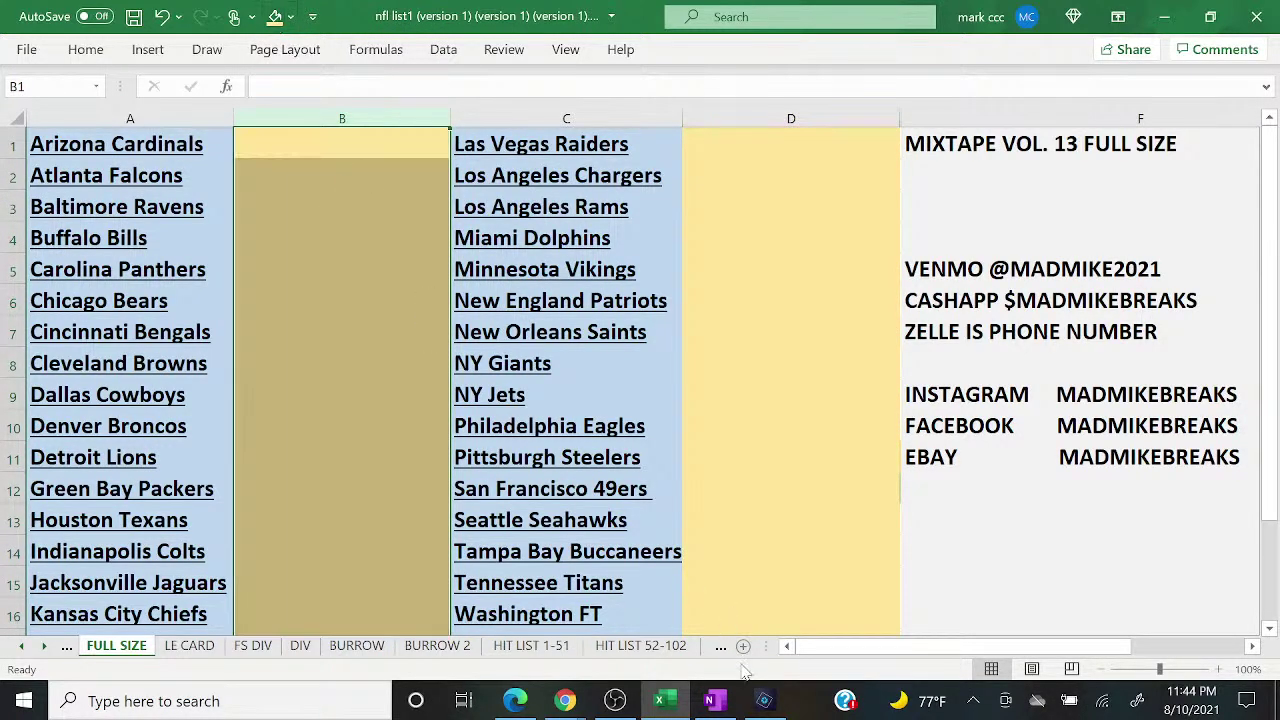
pyautogui.click(765, 701)
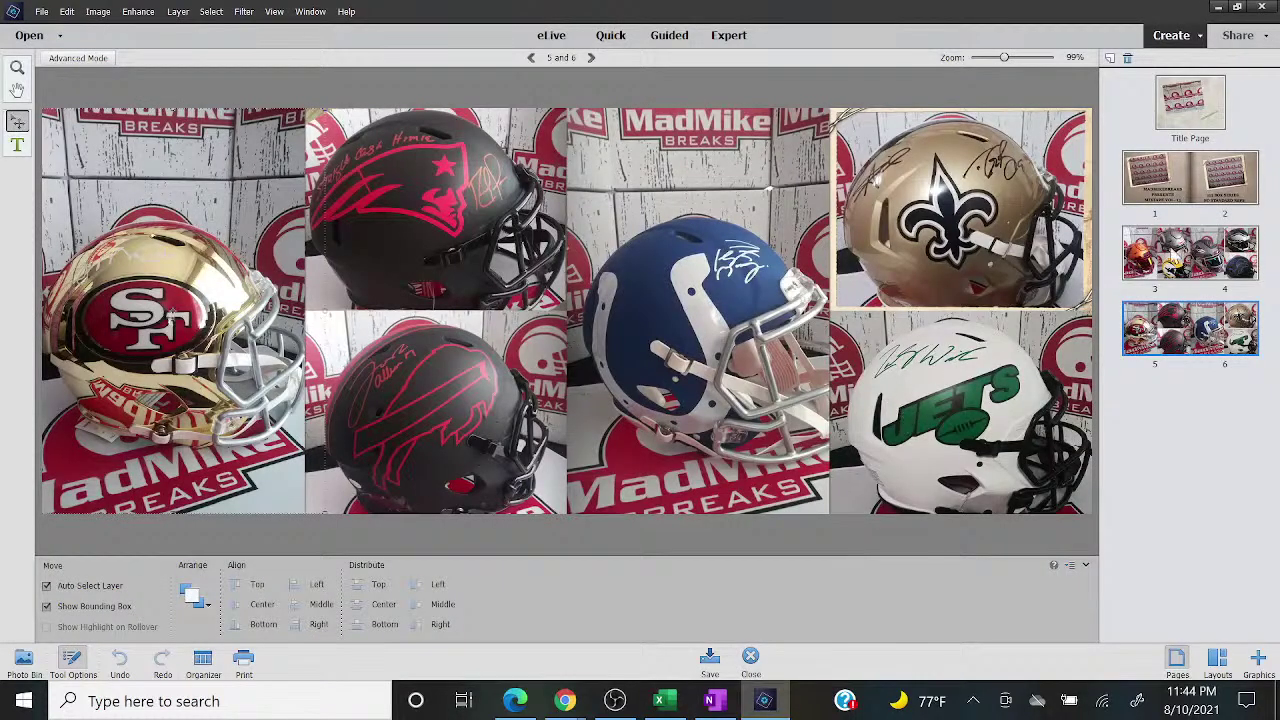
pyautogui.click(1239, 262)
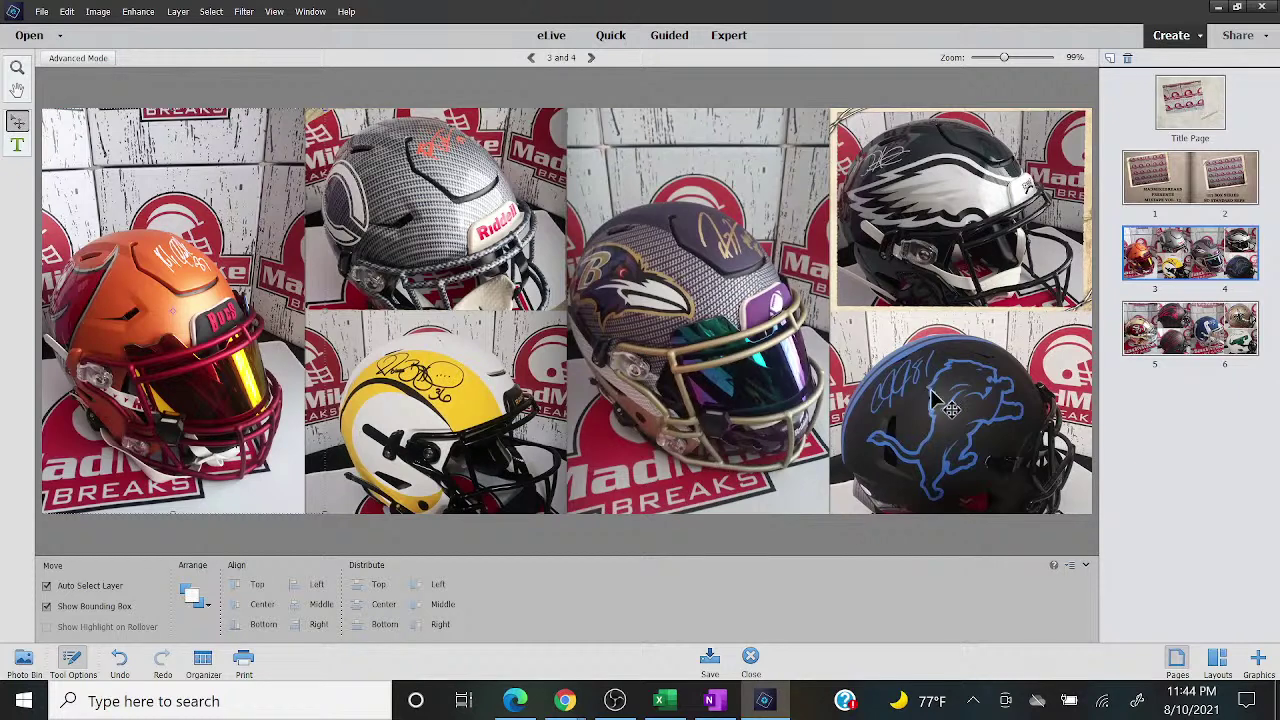
pyautogui.click(1170, 325)
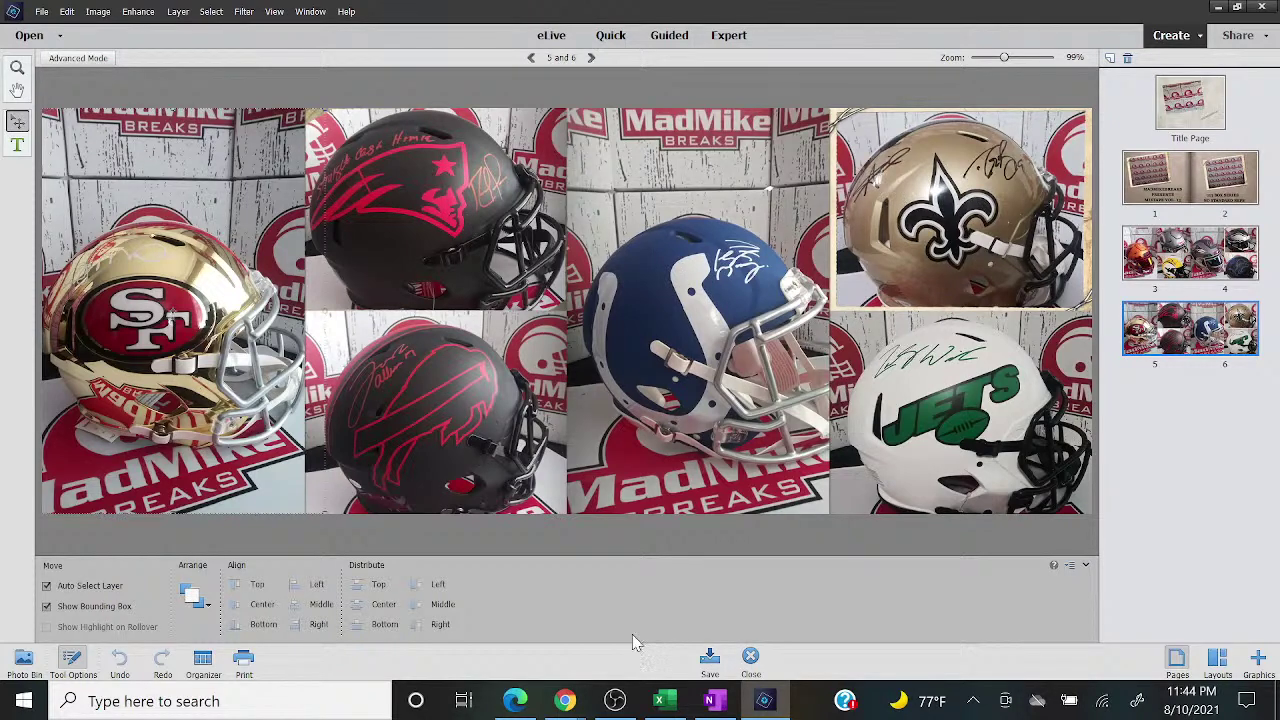
pyautogui.moveTo(615, 708)
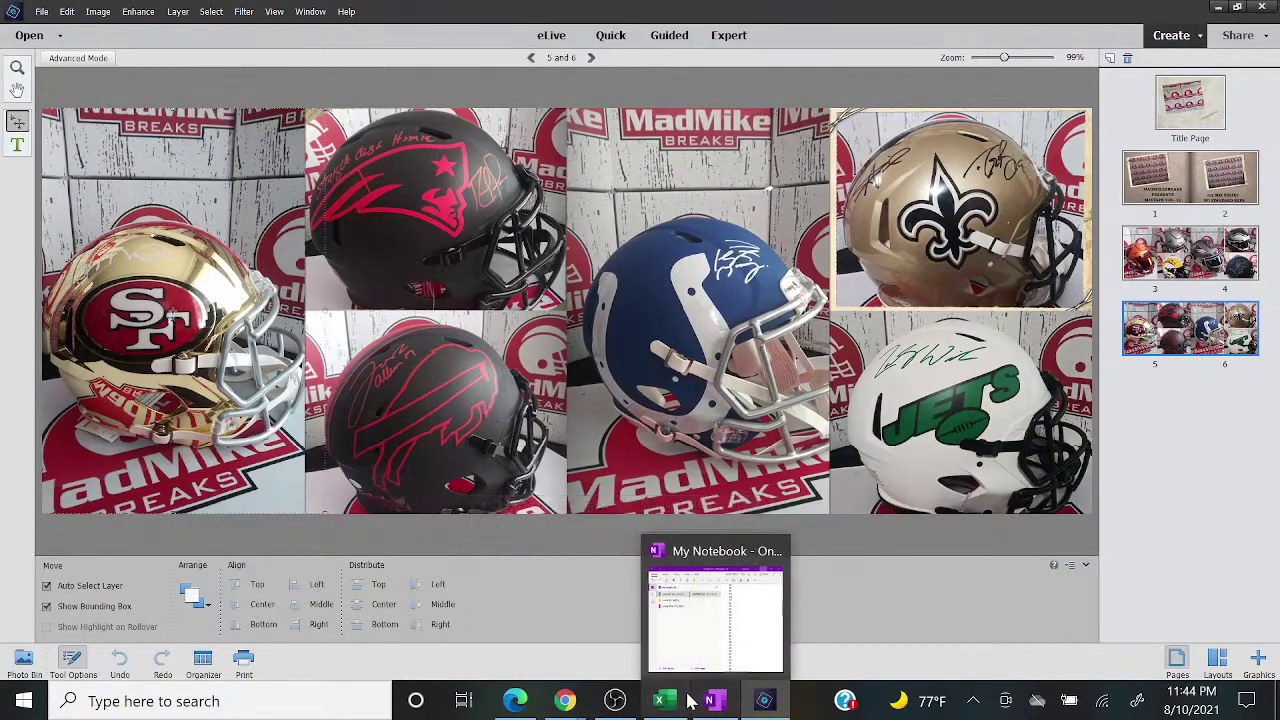
# Step: Read the latest picks in live chat and show the helmet camera scene in OBS
pyautogui.click(648, 702)
pyautogui.moveTo(565, 701)
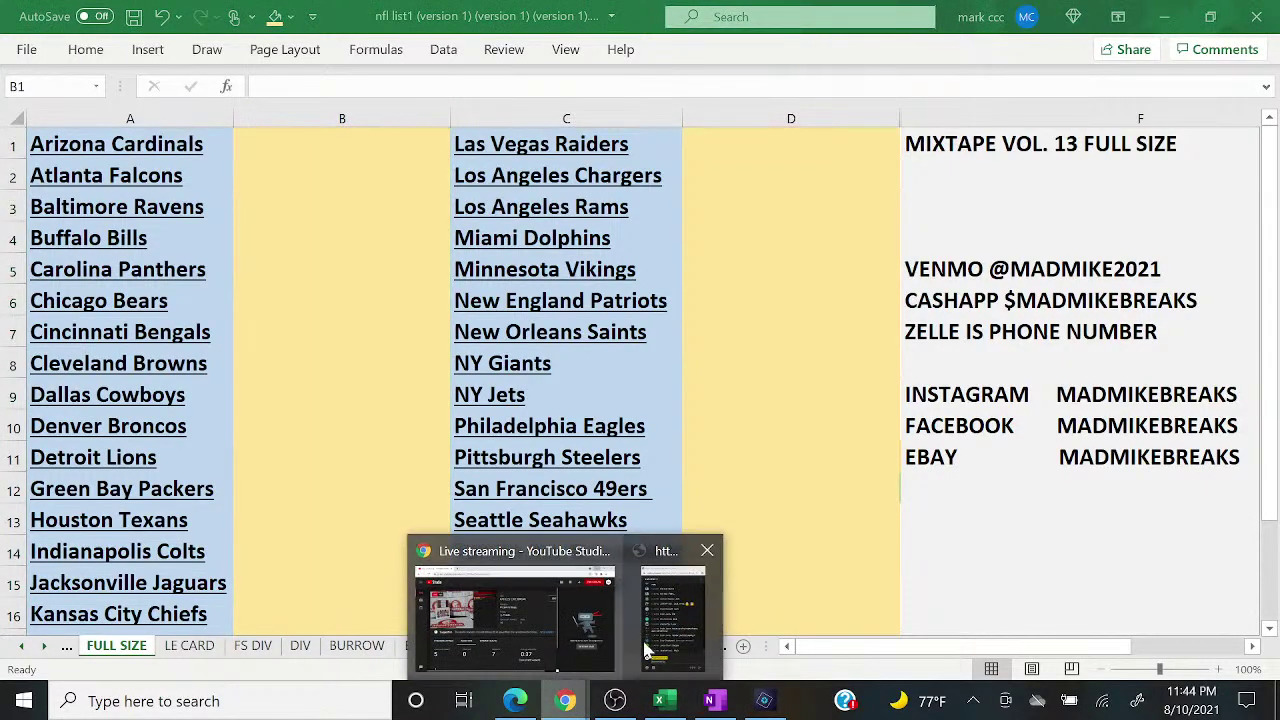
pyautogui.click(690, 638)
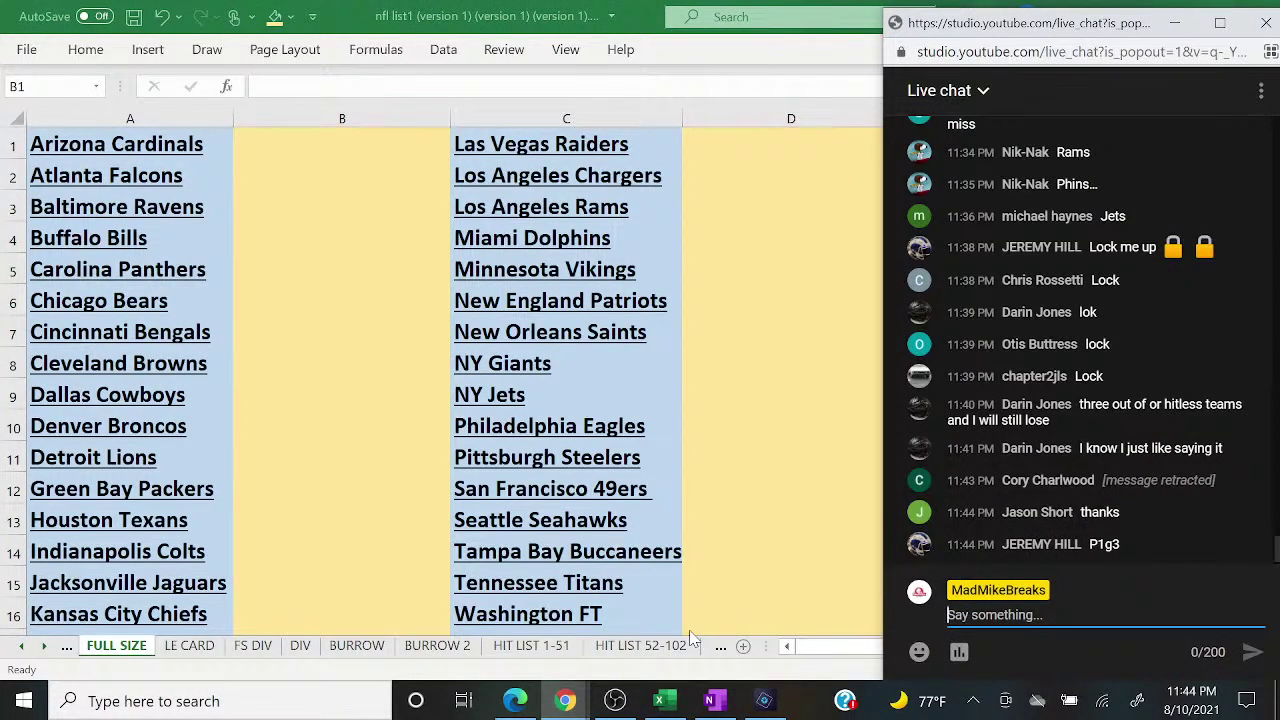
pyautogui.click(615, 701)
pyautogui.click(252, 438)
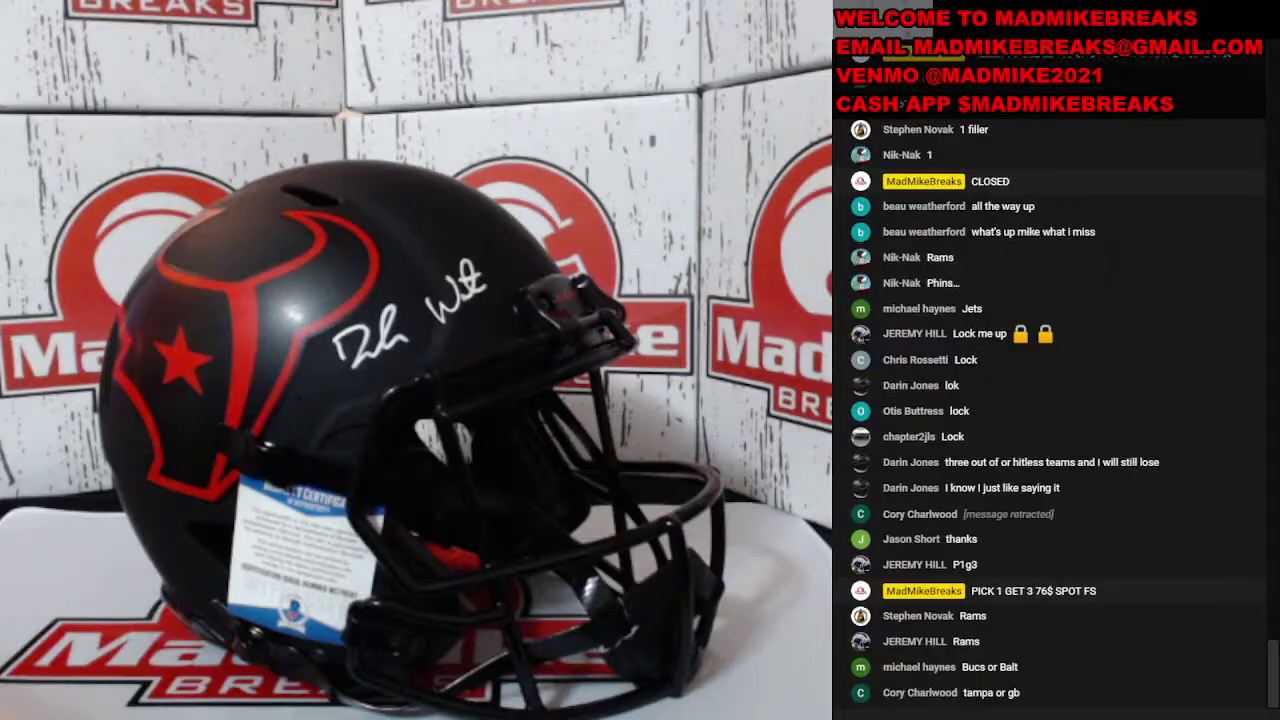
pyautogui.click(242, 455)
# Step: Check the live chat and enter NOVAK for the Los Angeles Rams in D3
pyautogui.click(662, 701)
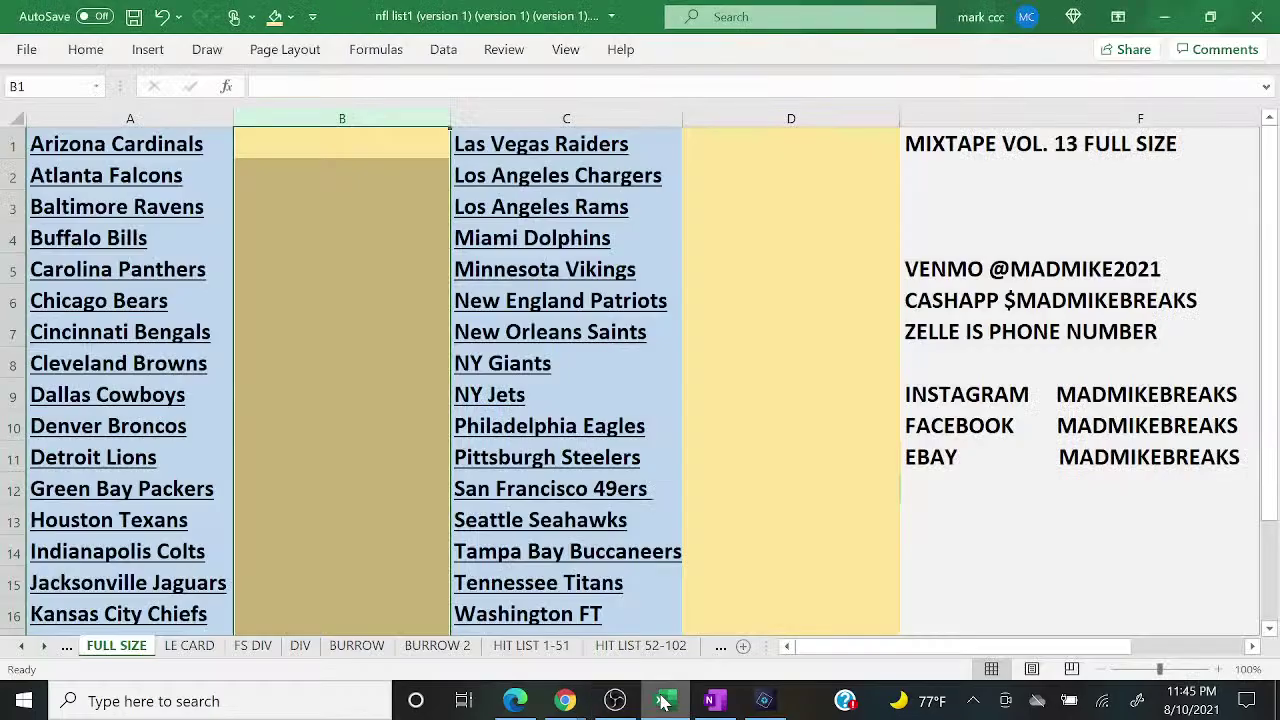
pyautogui.moveTo(565, 701)
pyautogui.click(676, 620)
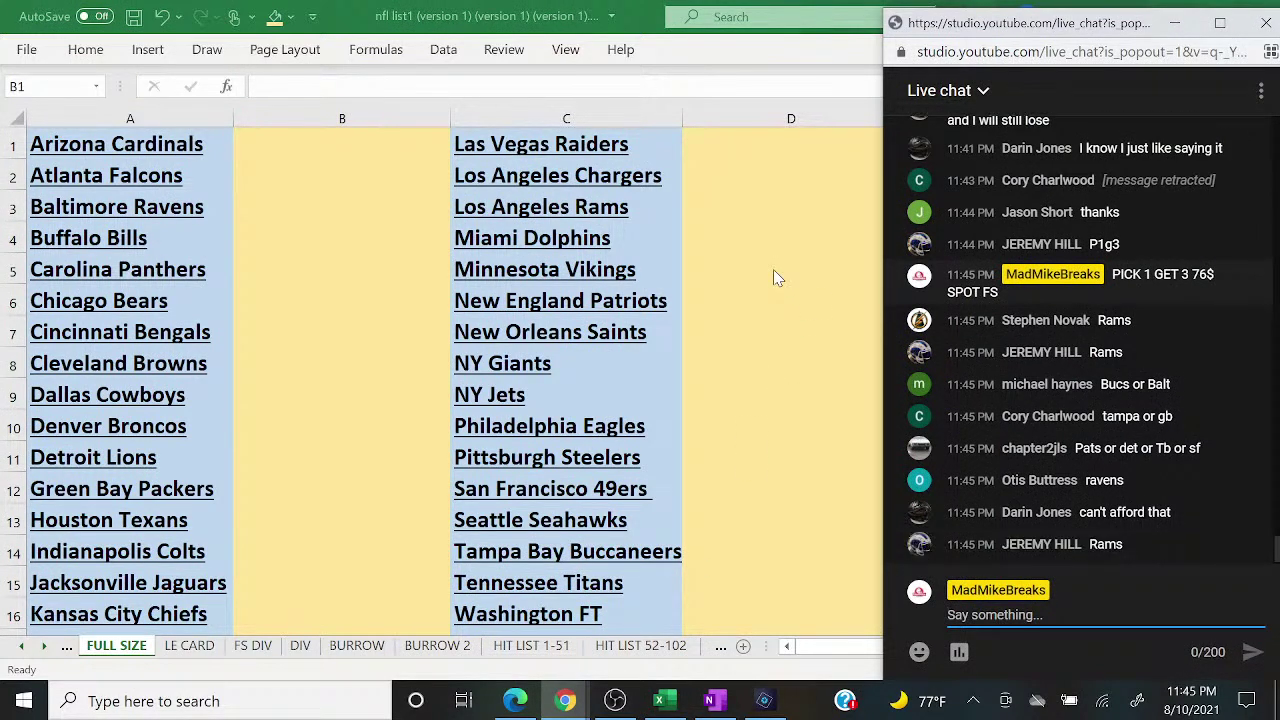
pyautogui.click(725, 195)
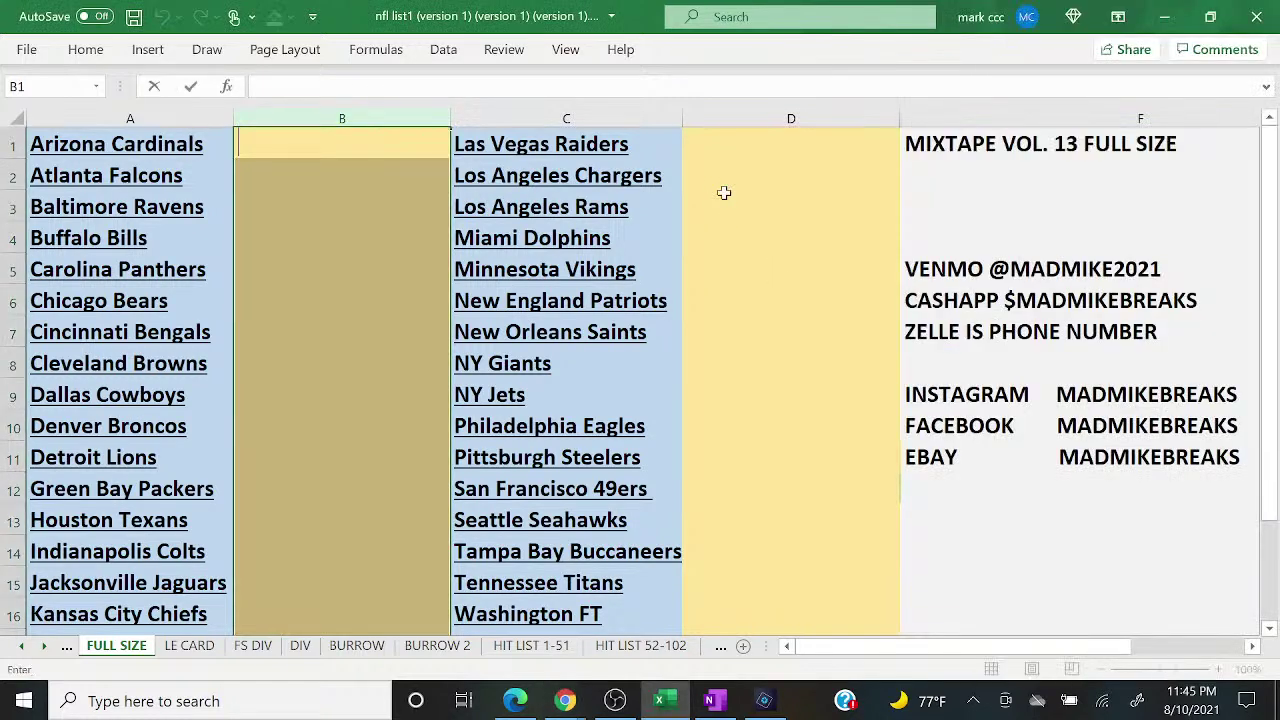
pyautogui.press('Down')
pyautogui.press('Down')
pyautogui.press('Down')
pyautogui.press('Up')
pyautogui.press('Up')
pyautogui.press('Up')
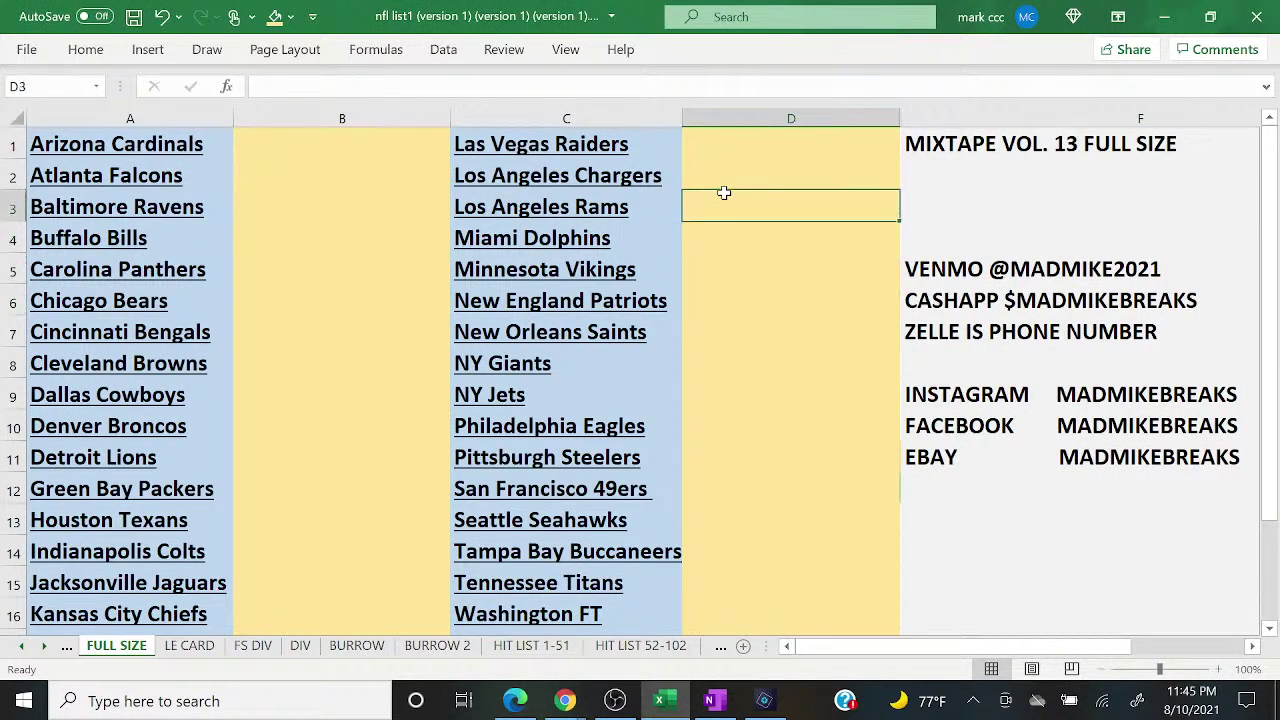
pyautogui.write('NOVAK')
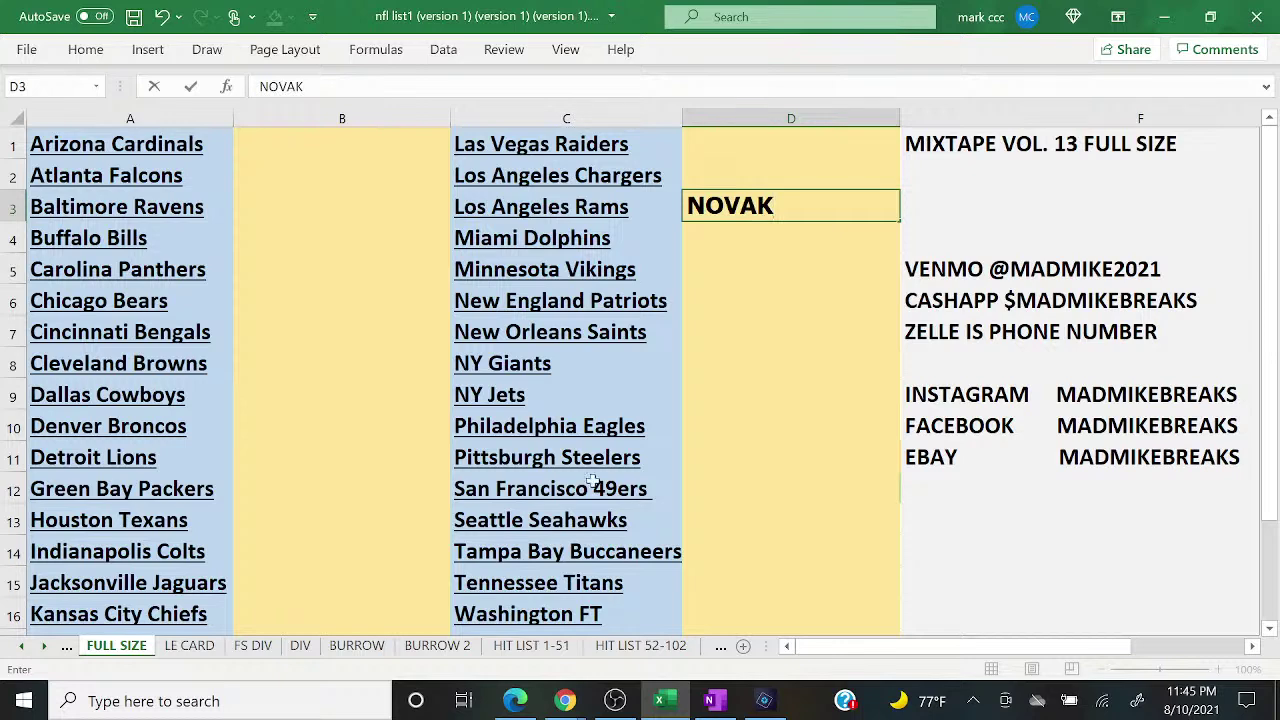
pyautogui.moveTo(565, 700)
pyautogui.click(665, 625)
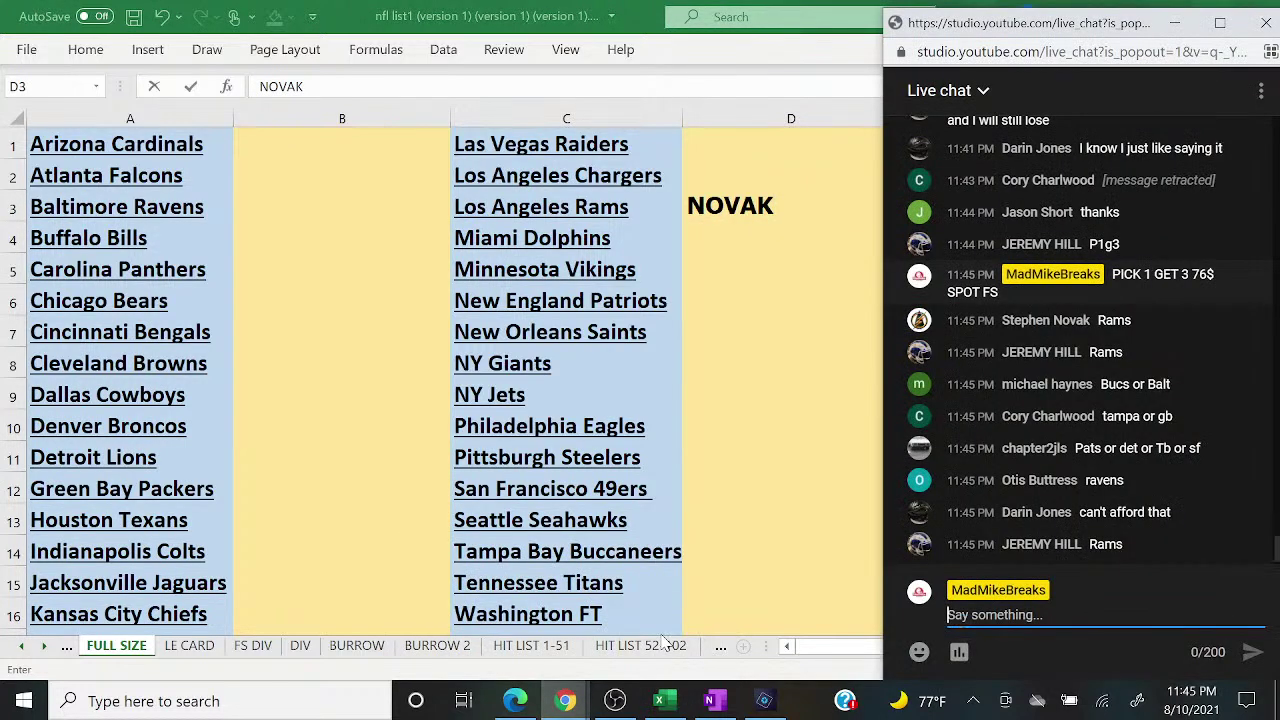
pyautogui.click(660, 540)
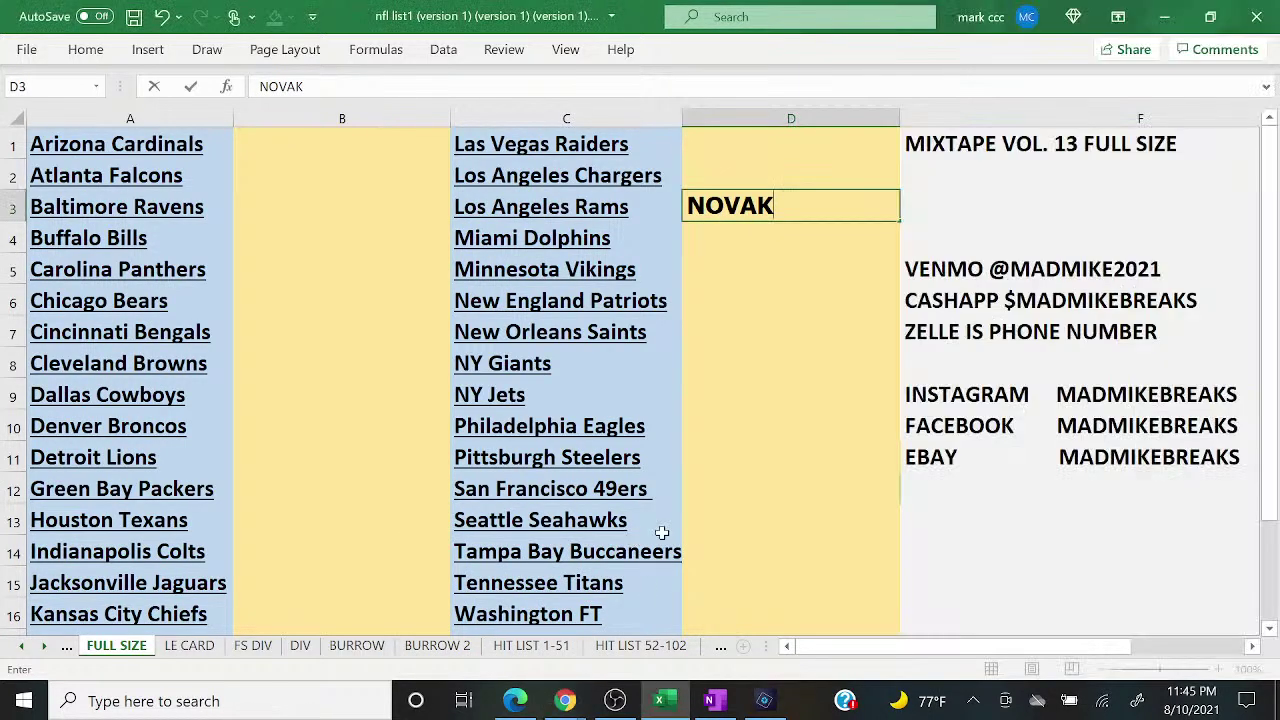
pyautogui.click(737, 553)
pyautogui.write('MICHAEL H')
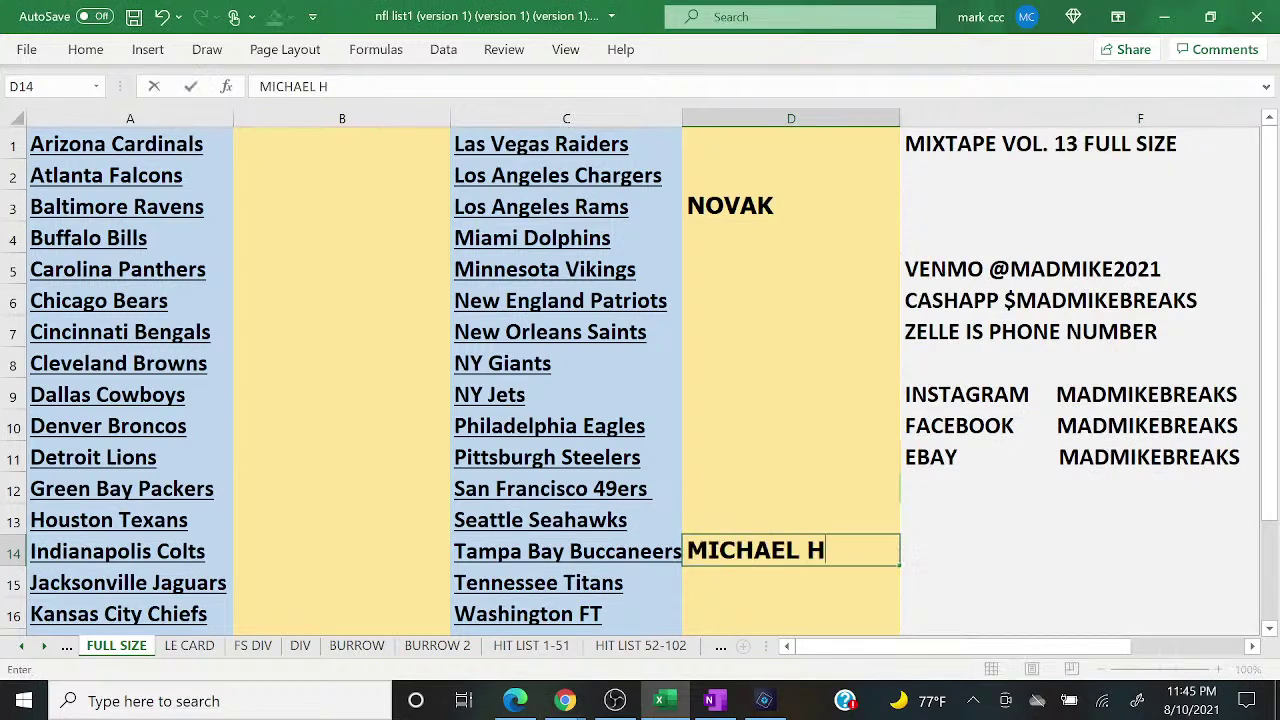
pyautogui.moveTo(565, 700)
pyautogui.click(665, 625)
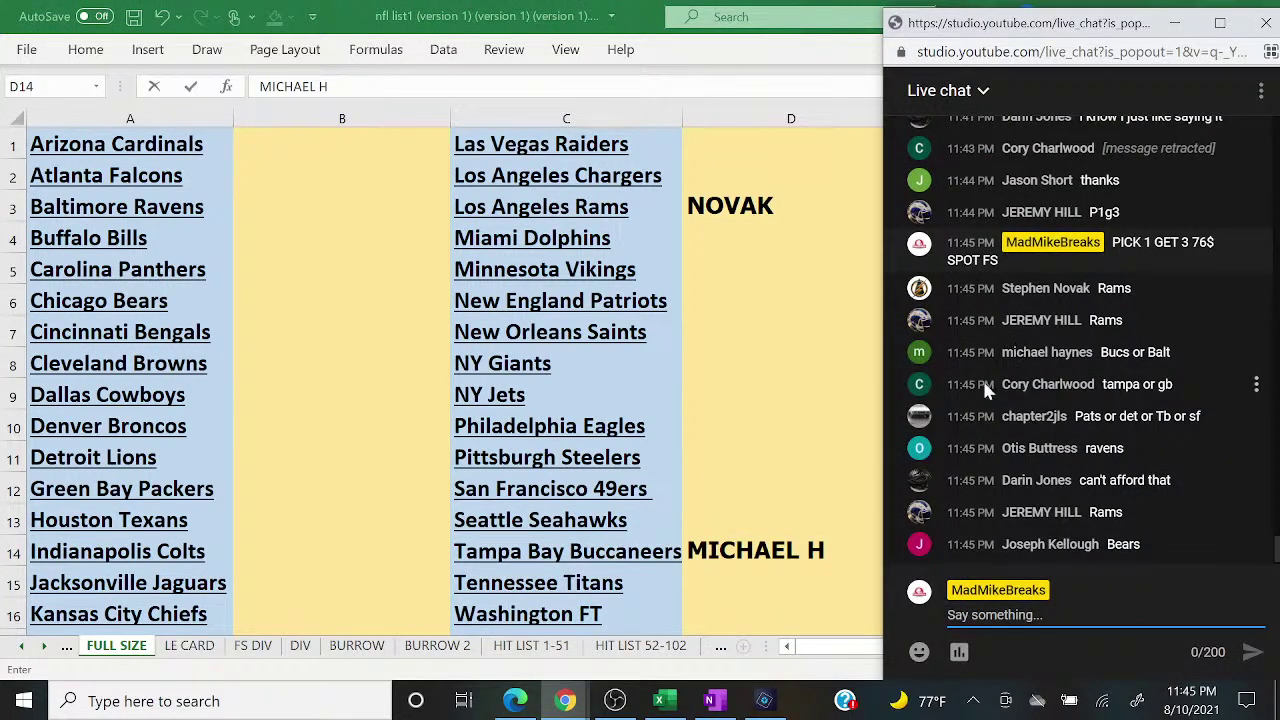
pyautogui.click(376, 488)
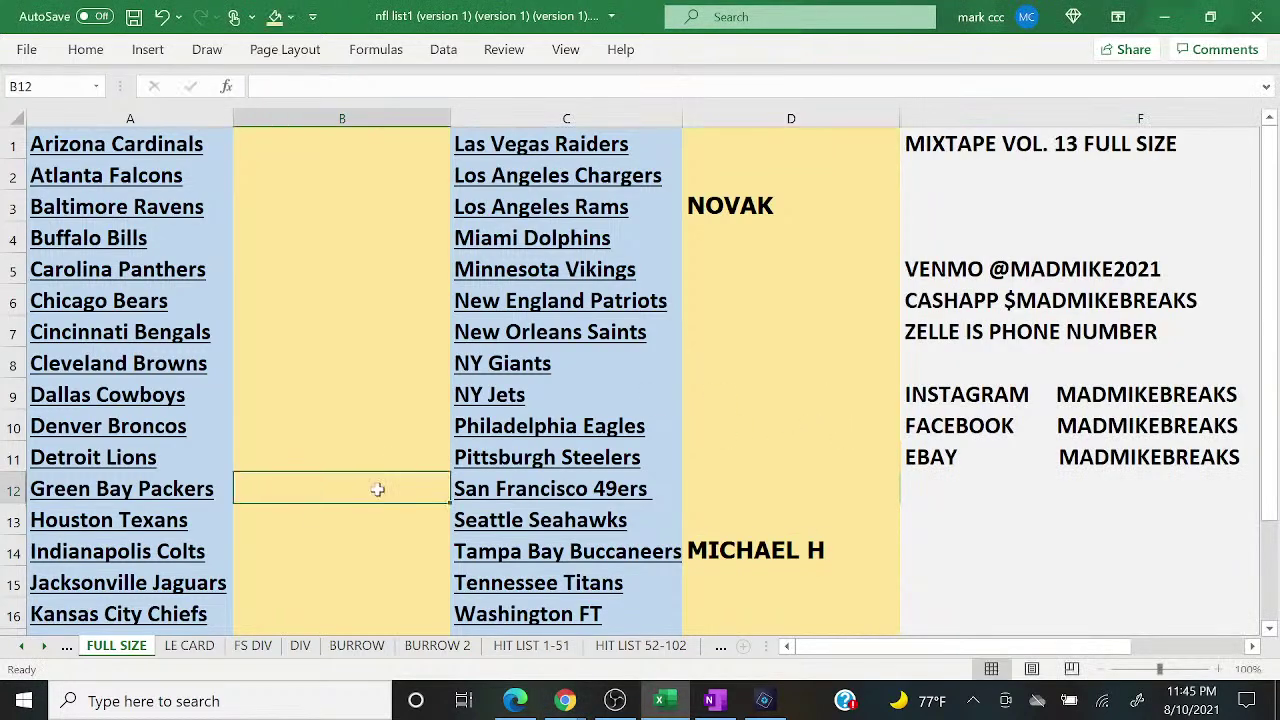
pyautogui.write('CORY')
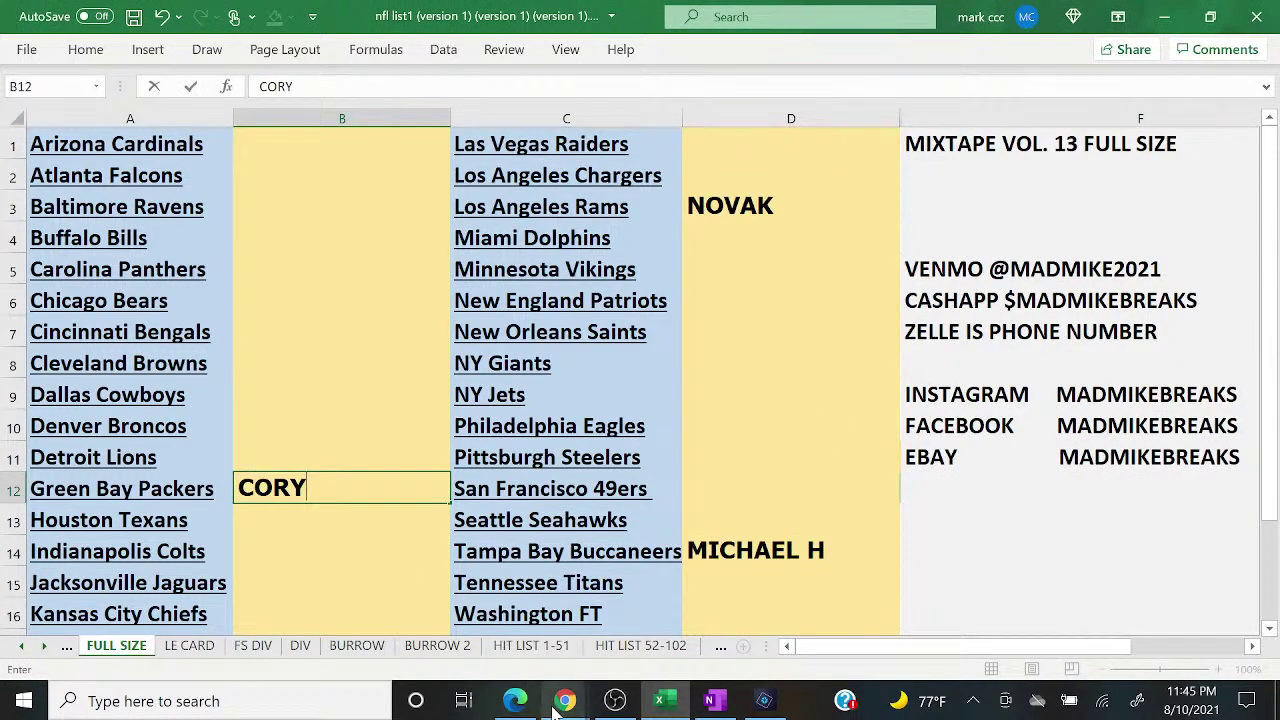
# Step: Enter CHAPTER for New England in D6 and OTIS for Baltimore in B3
pyautogui.moveTo(557, 703)
pyautogui.click(676, 627)
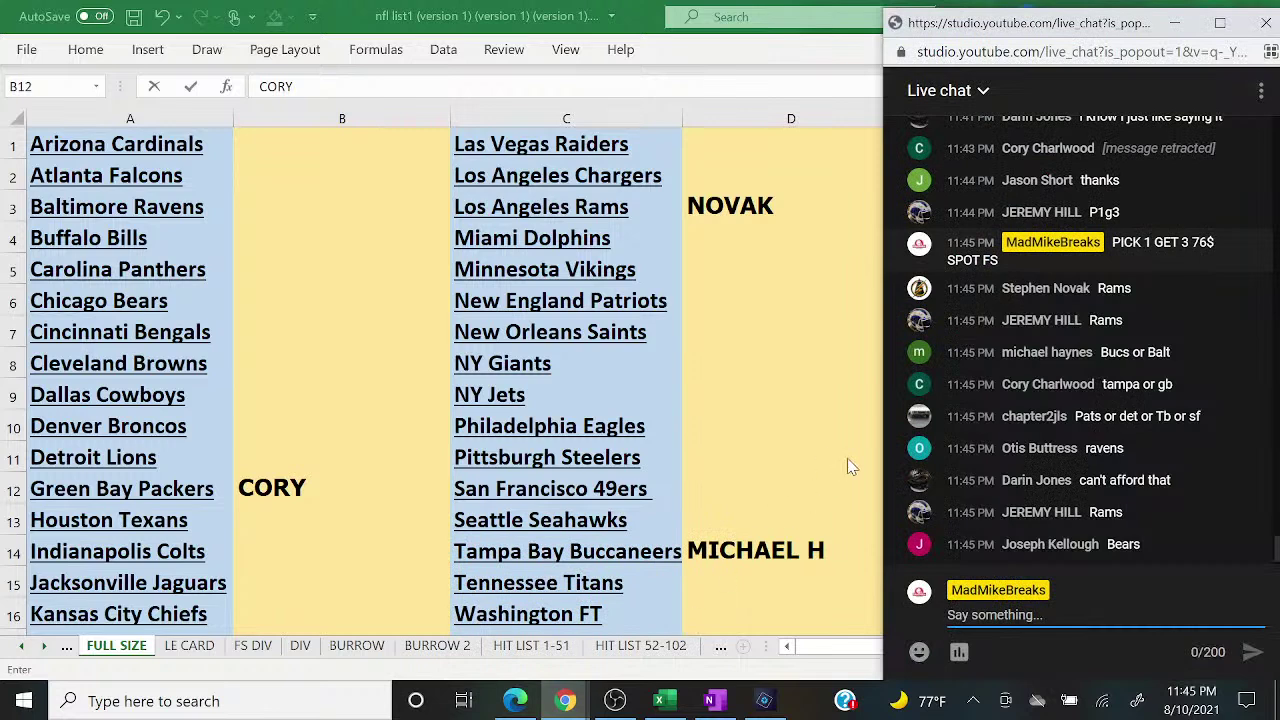
pyautogui.click(779, 386)
pyautogui.click(773, 378)
pyautogui.press('Up')
pyautogui.press('Up')
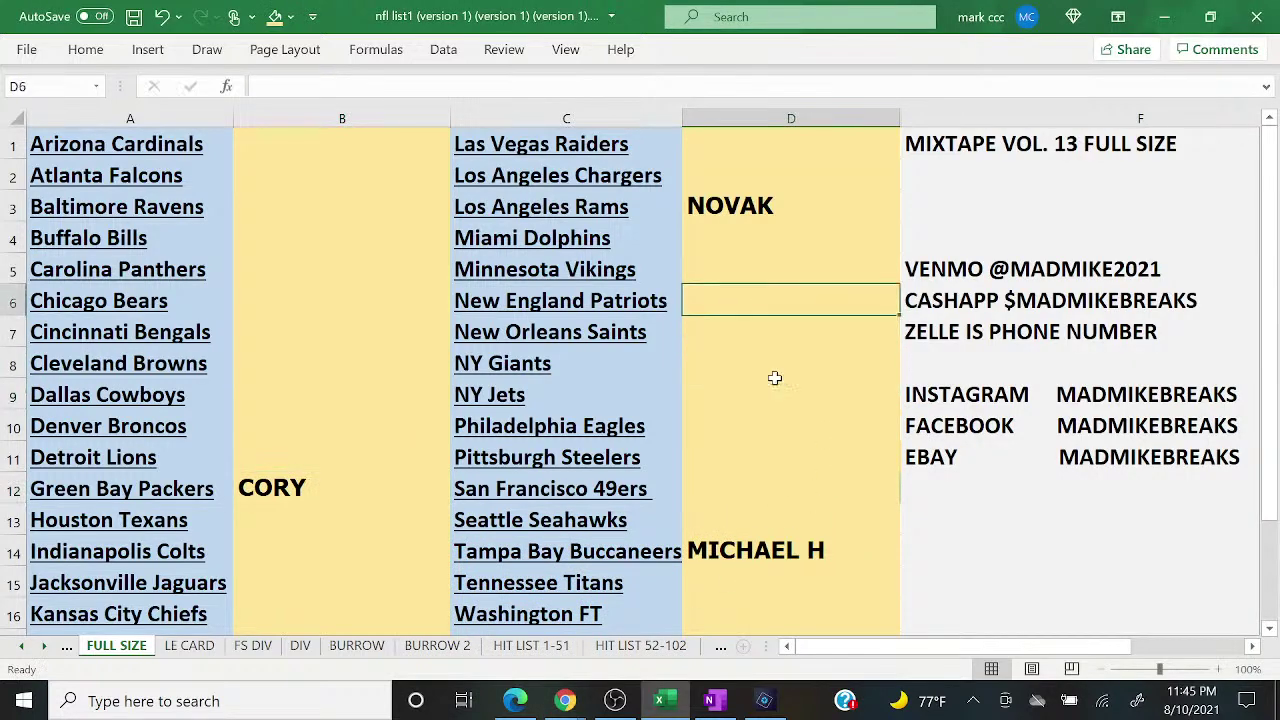
pyautogui.write('CHAPTER')
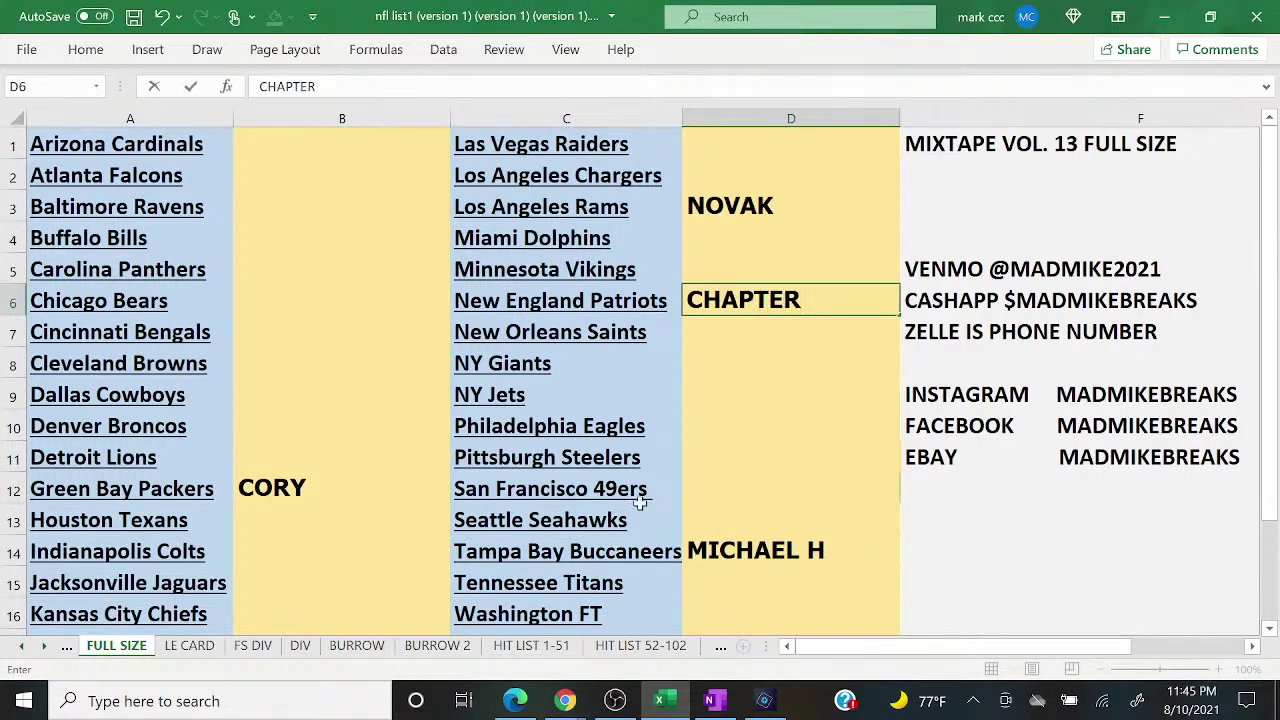
pyautogui.click(565, 700)
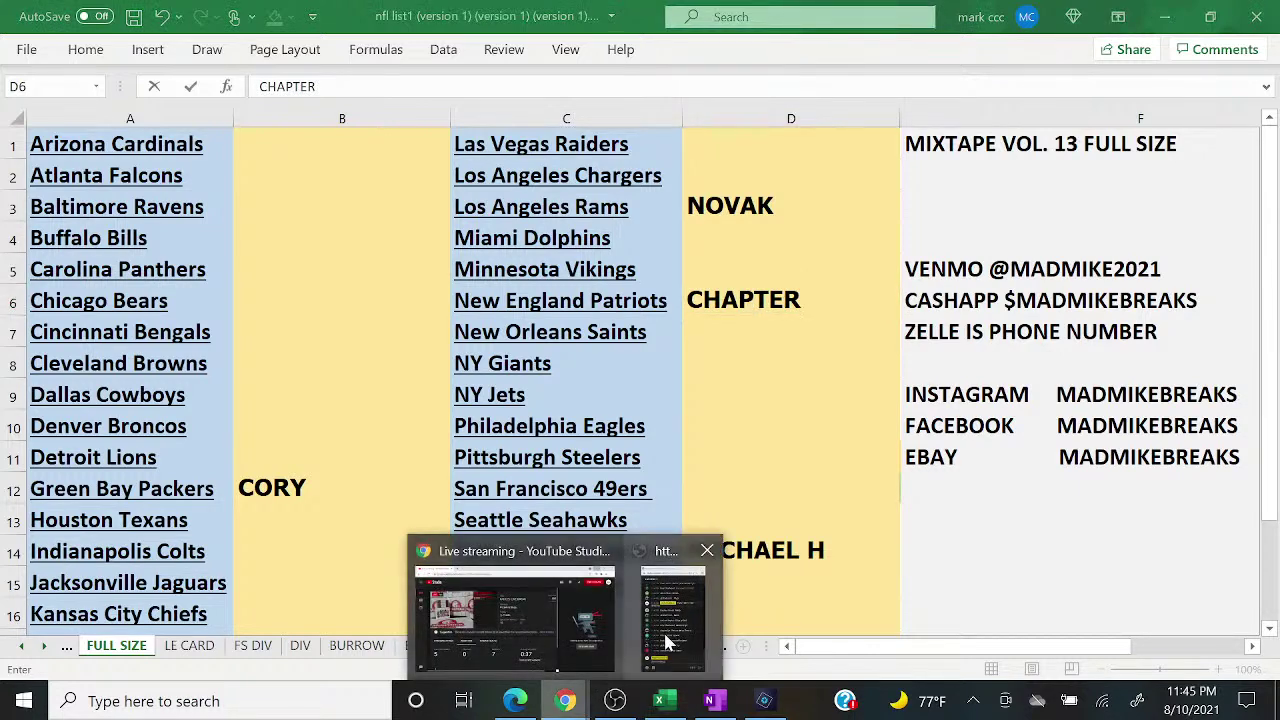
pyautogui.click(672, 640)
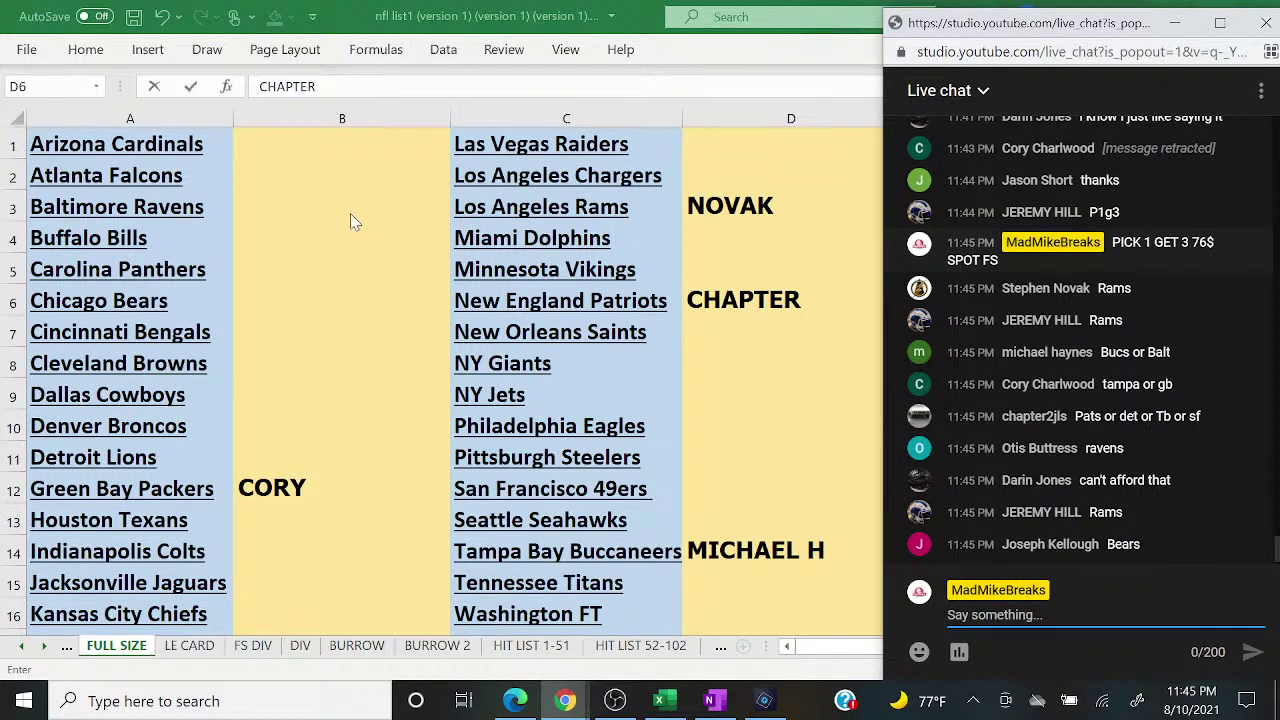
pyautogui.hotkey('alt', 'Tab')
pyautogui.click(342, 205)
pyautogui.write('OTIS')
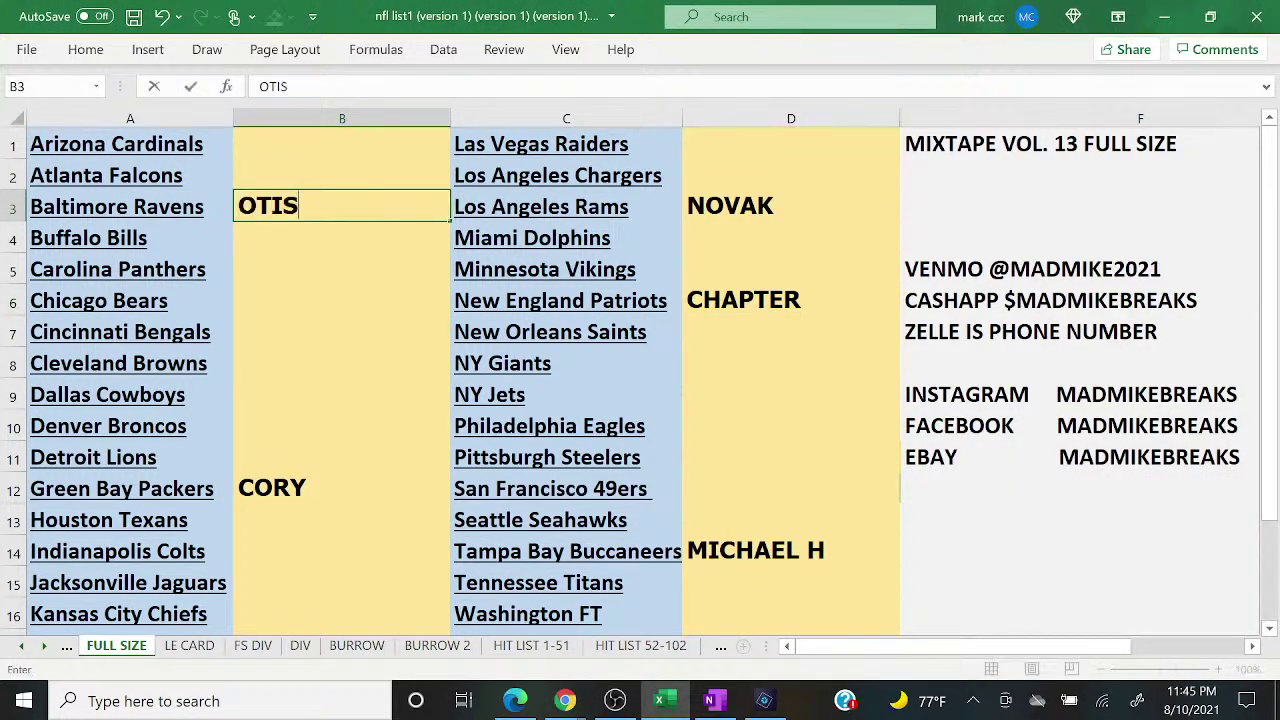
pyautogui.press('Return')
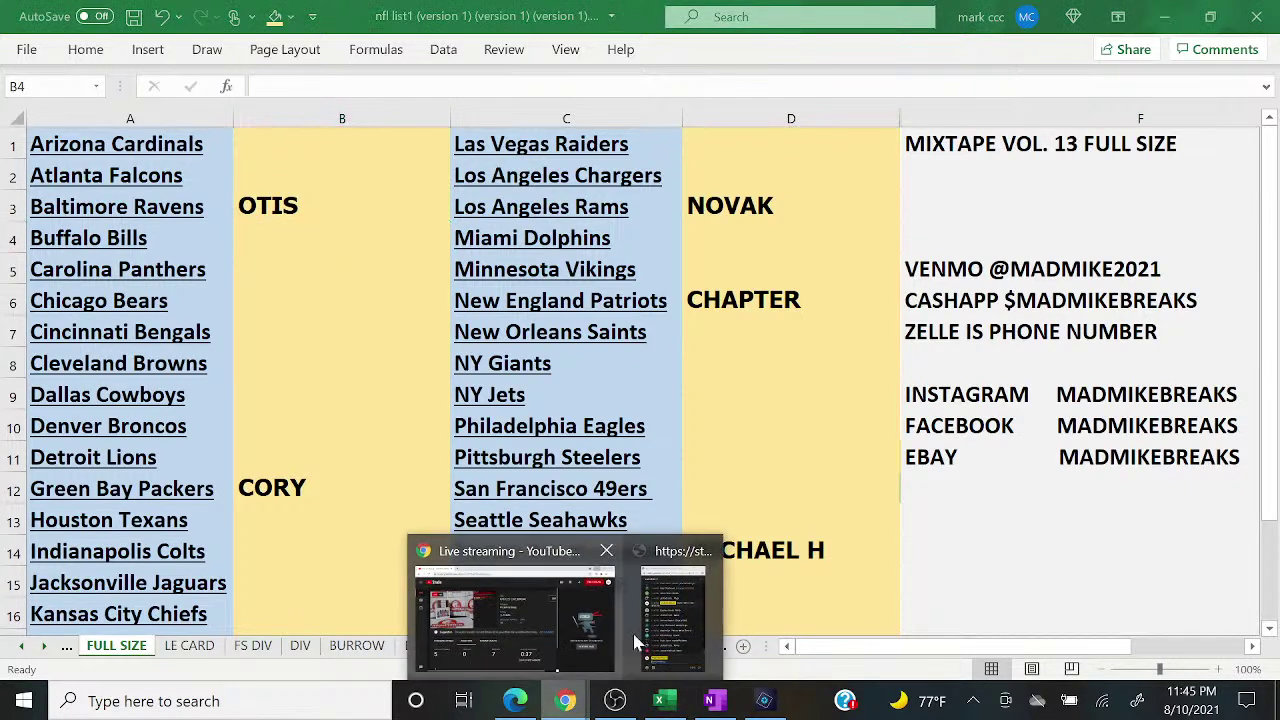
# Step: Enter JOSEPH for the Chicago Bears in B6 and post '2 TO CLOSE' in chat
pyautogui.click(670, 600)
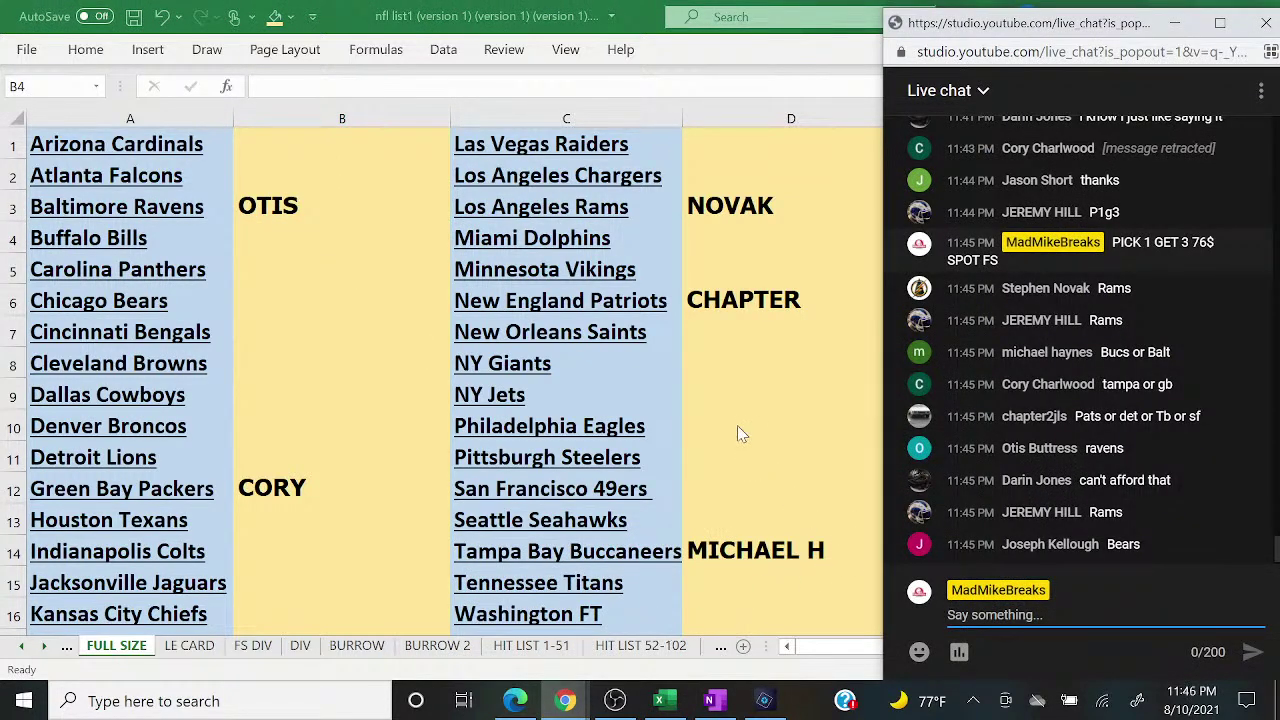
pyautogui.click(300, 297)
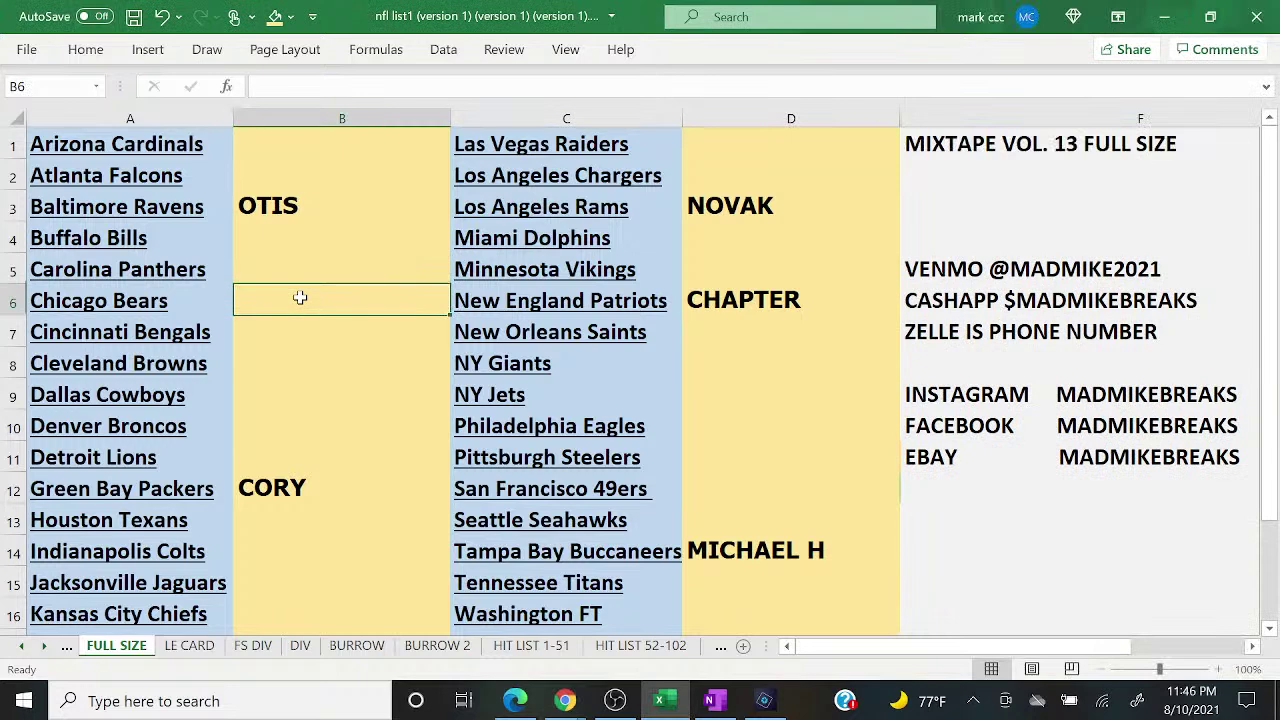
pyautogui.write('JOSEPH')
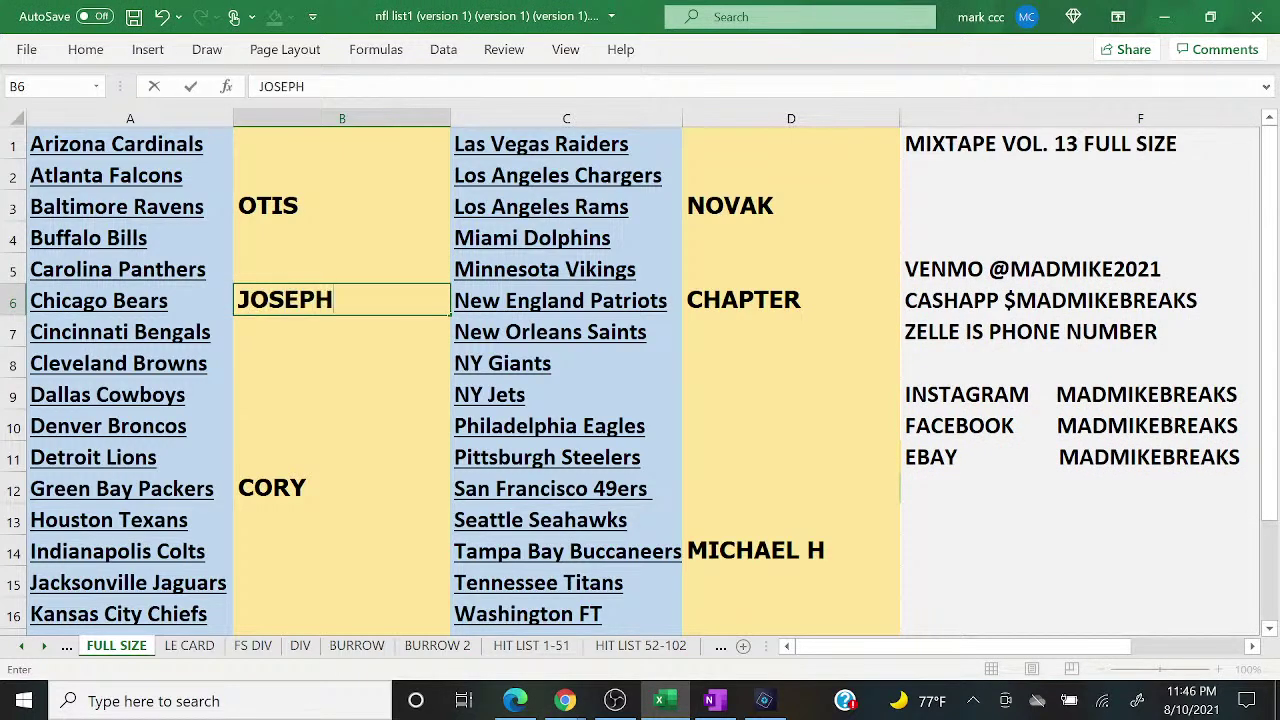
pyautogui.moveTo(565, 700)
pyautogui.click(660, 632)
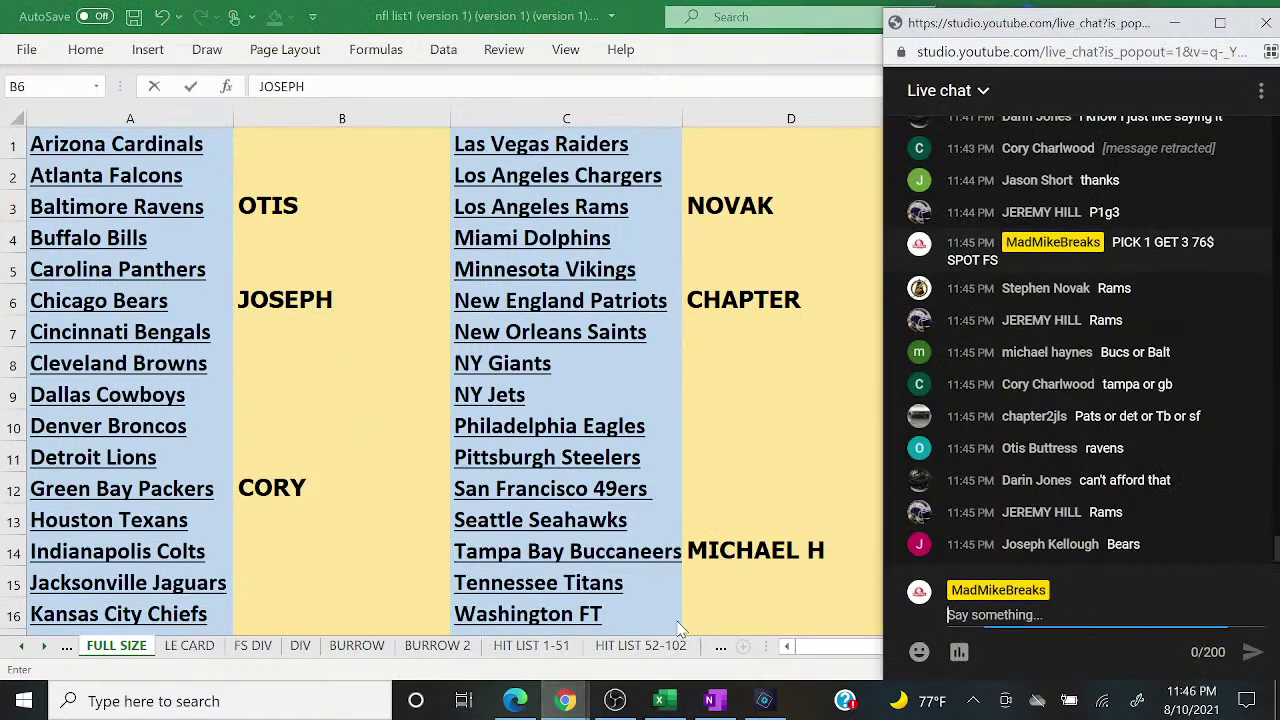
pyautogui.write('2 TO CLOSE')
pyautogui.press('Return')
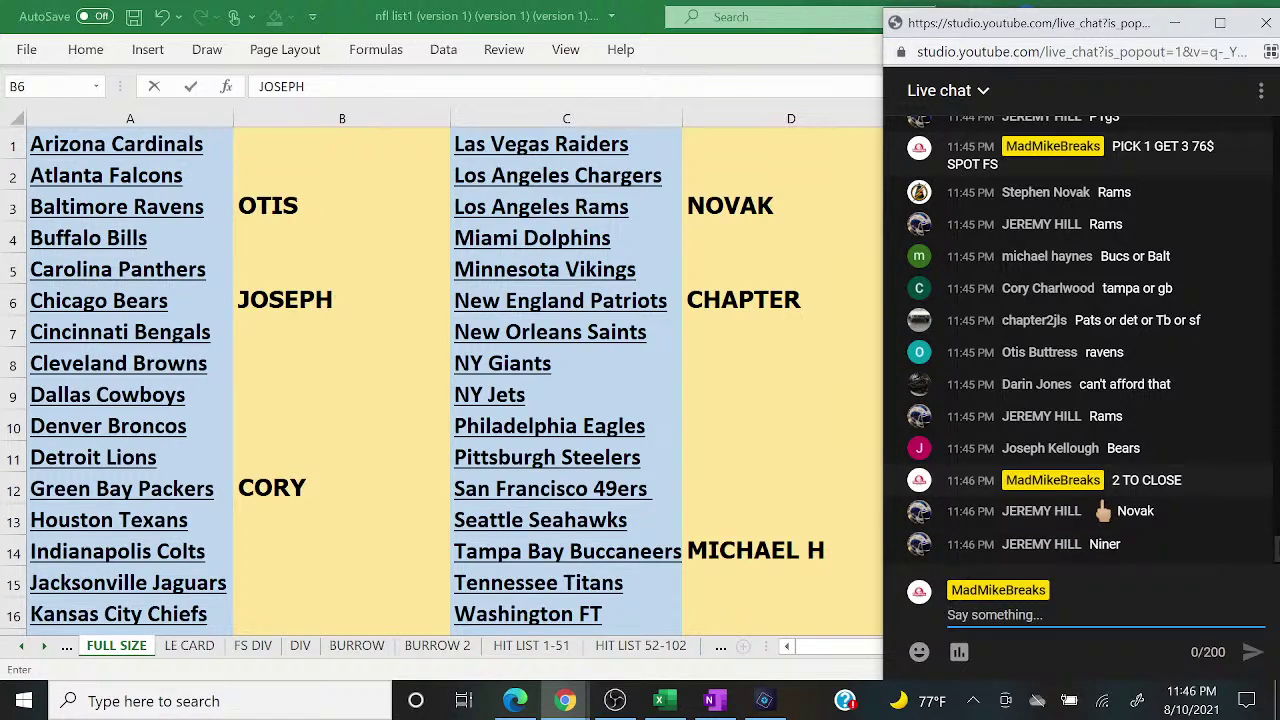
# Step: Enter JEREMY for the 49ers in D12 and post '1 TO CLOSE' in the live chat
pyautogui.click(789, 494)
pyautogui.write('JEREMY')
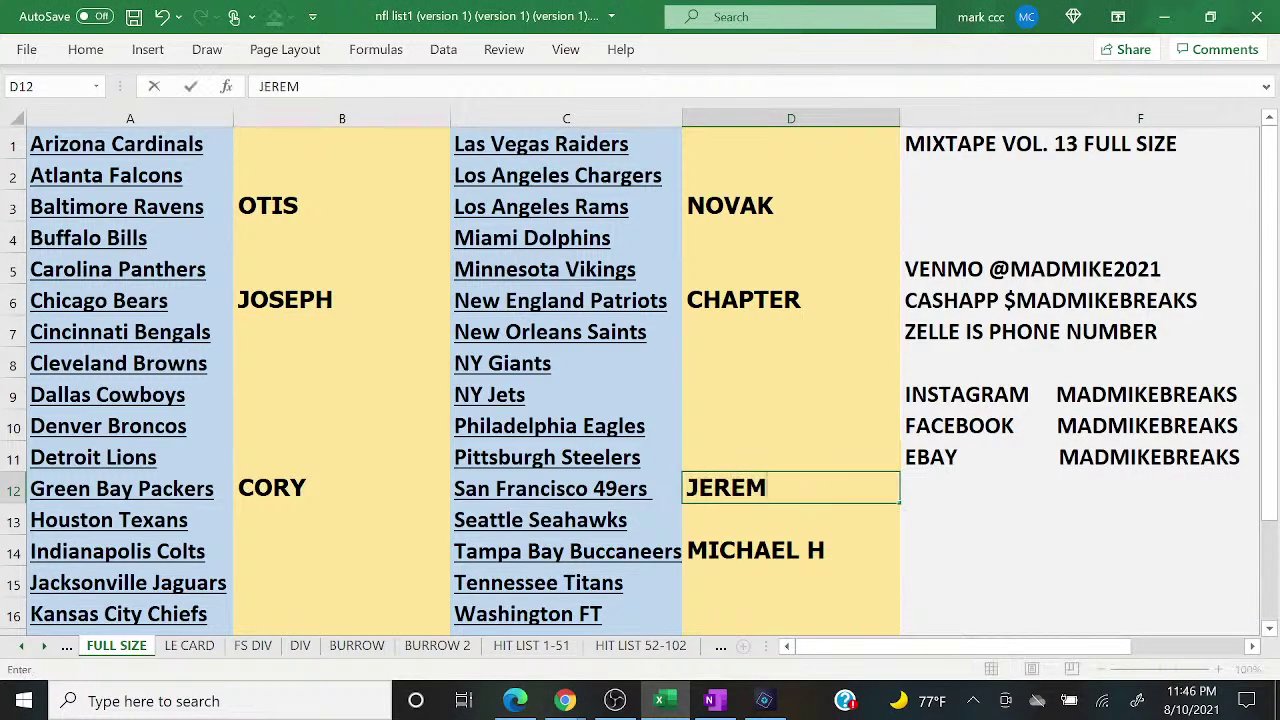
pyautogui.moveTo(565, 700)
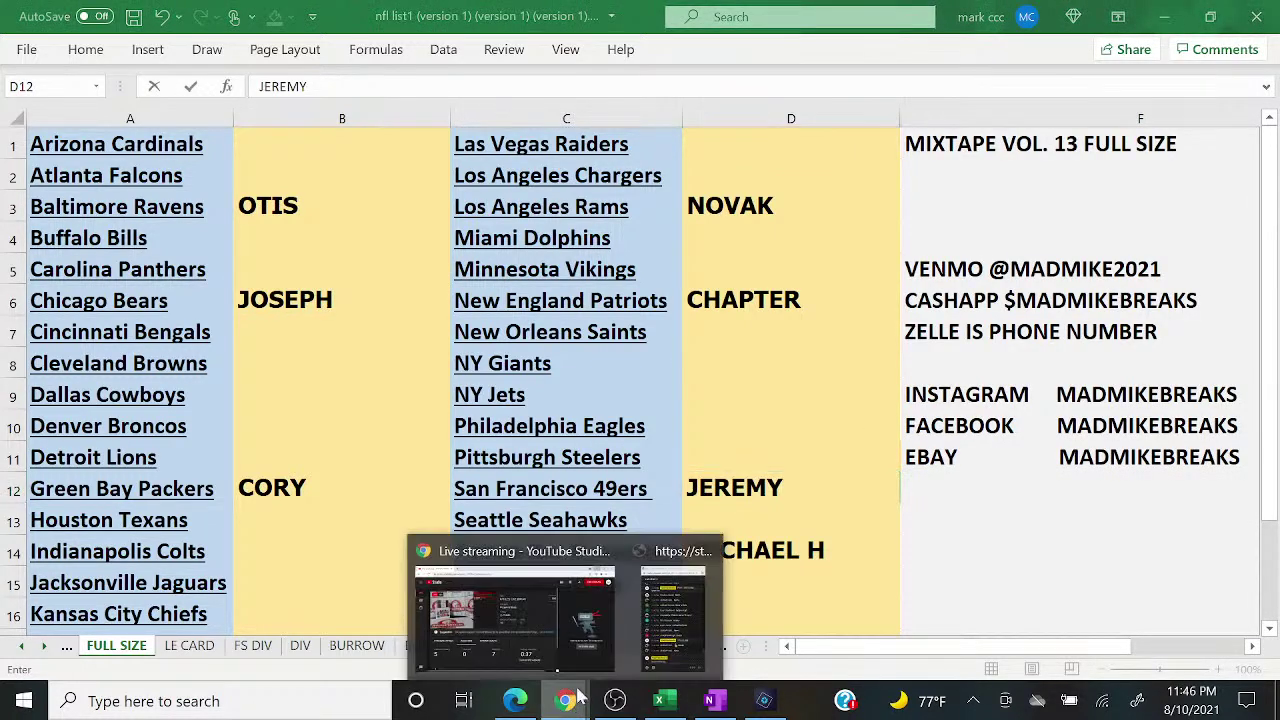
pyautogui.click(660, 643)
pyautogui.write('1 TO')
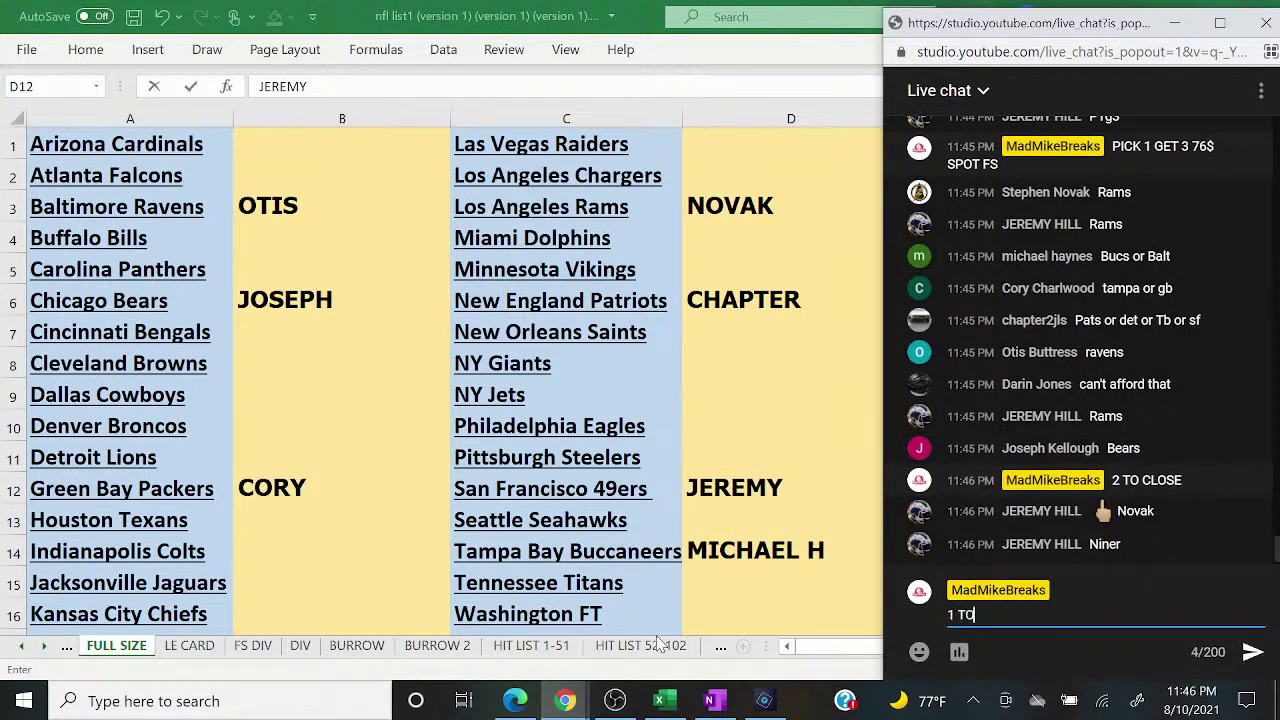
pyautogui.write(' CLOSE')
pyautogui.press('Return')
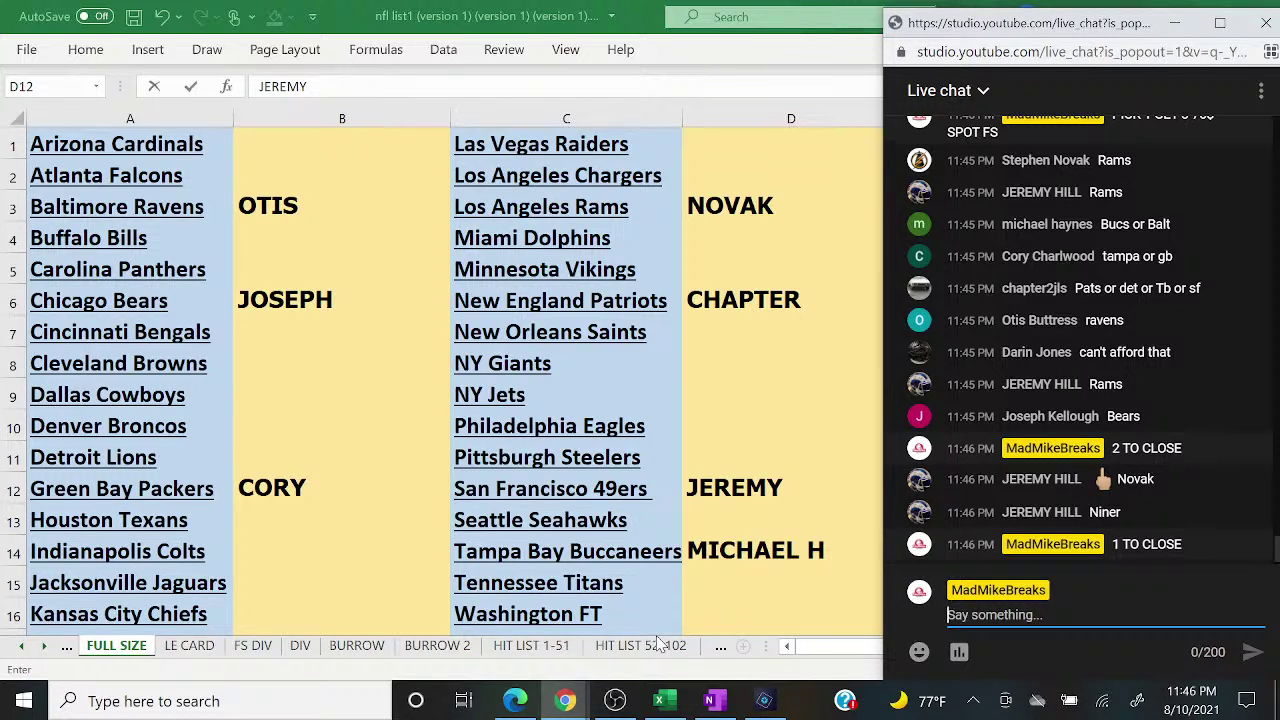
pyautogui.scroll(2, 1080, 530)
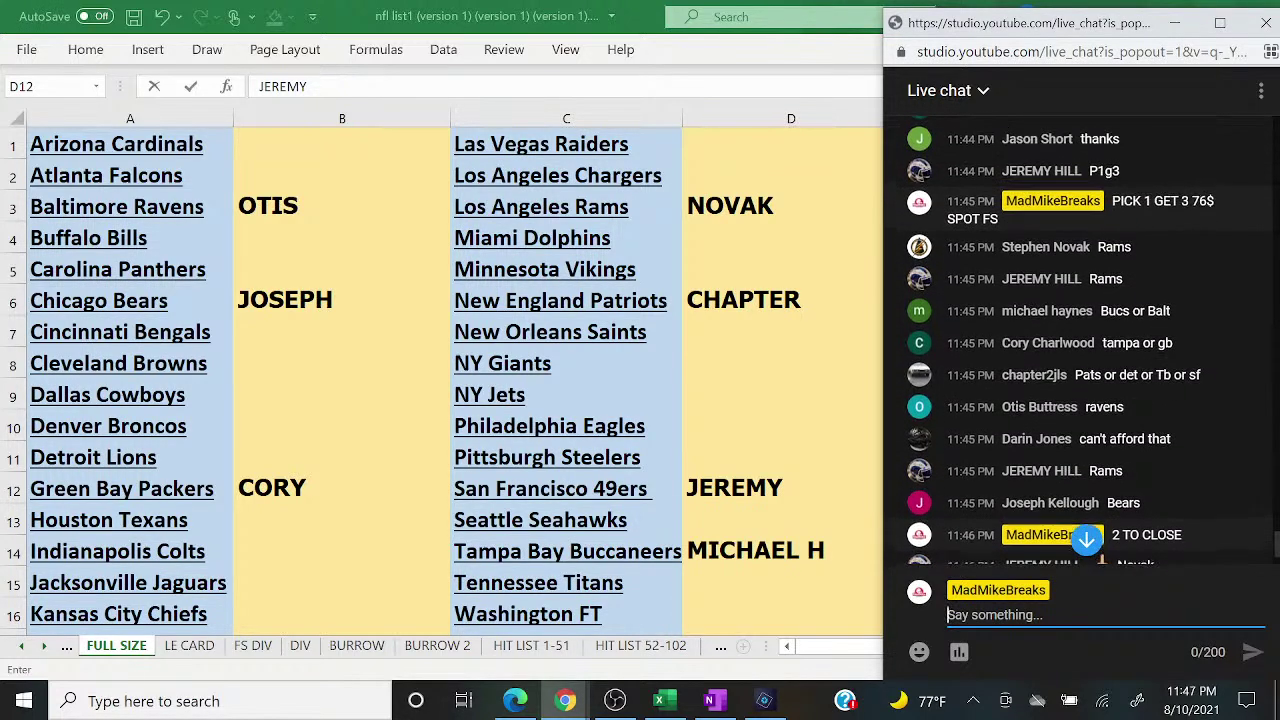
pyautogui.scroll(-2, 1080, 530)
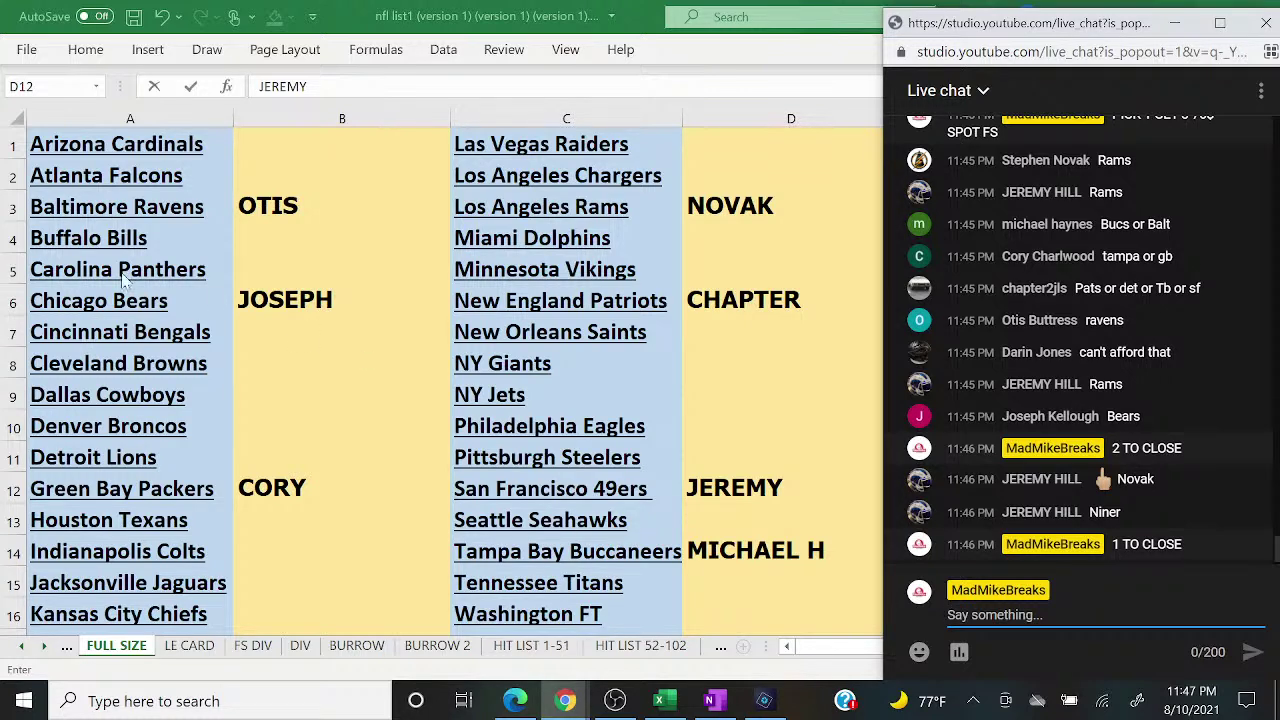
pyautogui.click(339, 487)
pyautogui.click(339, 487)
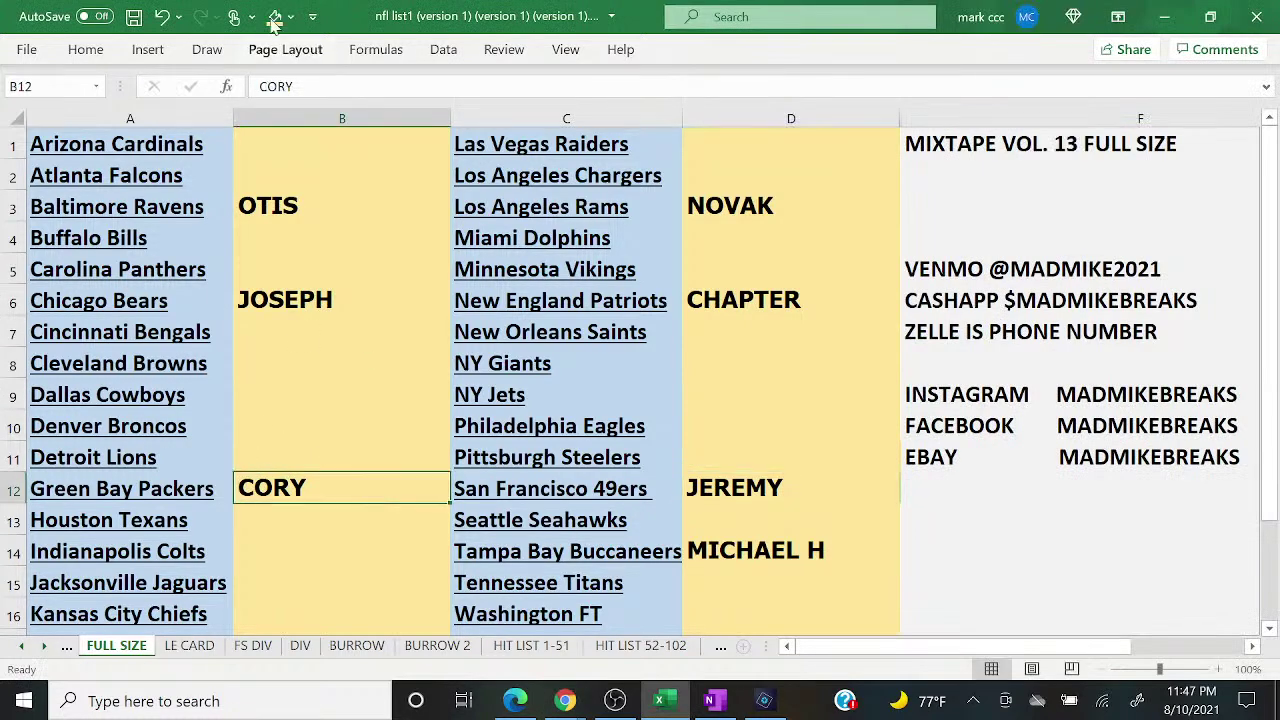
pyautogui.click(291, 17)
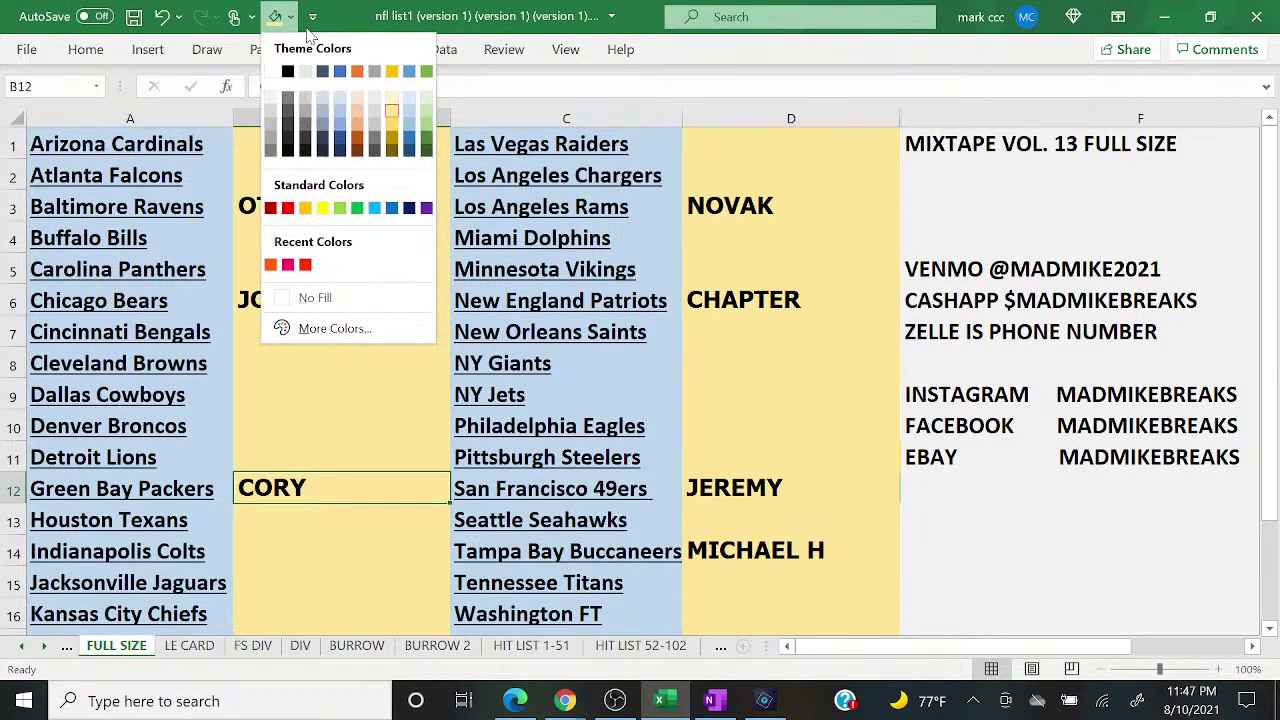
pyautogui.click(426, 122)
pyautogui.click(792, 548)
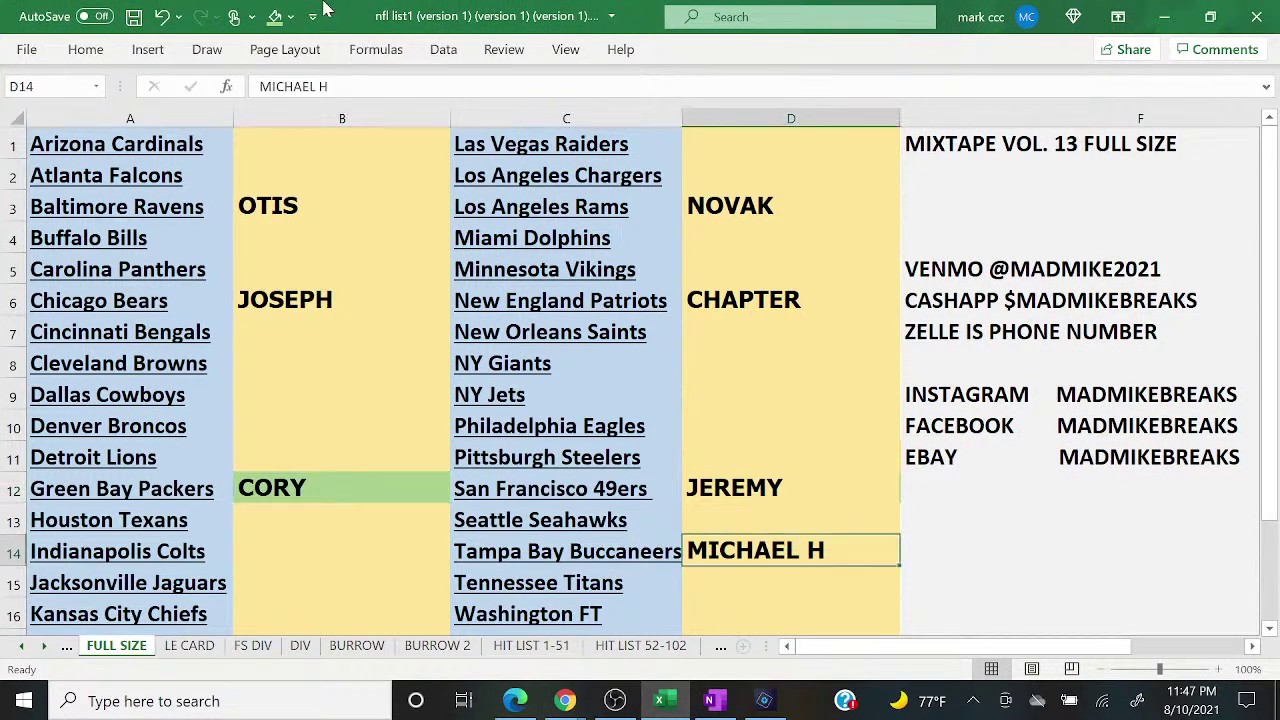
pyautogui.click(275, 16)
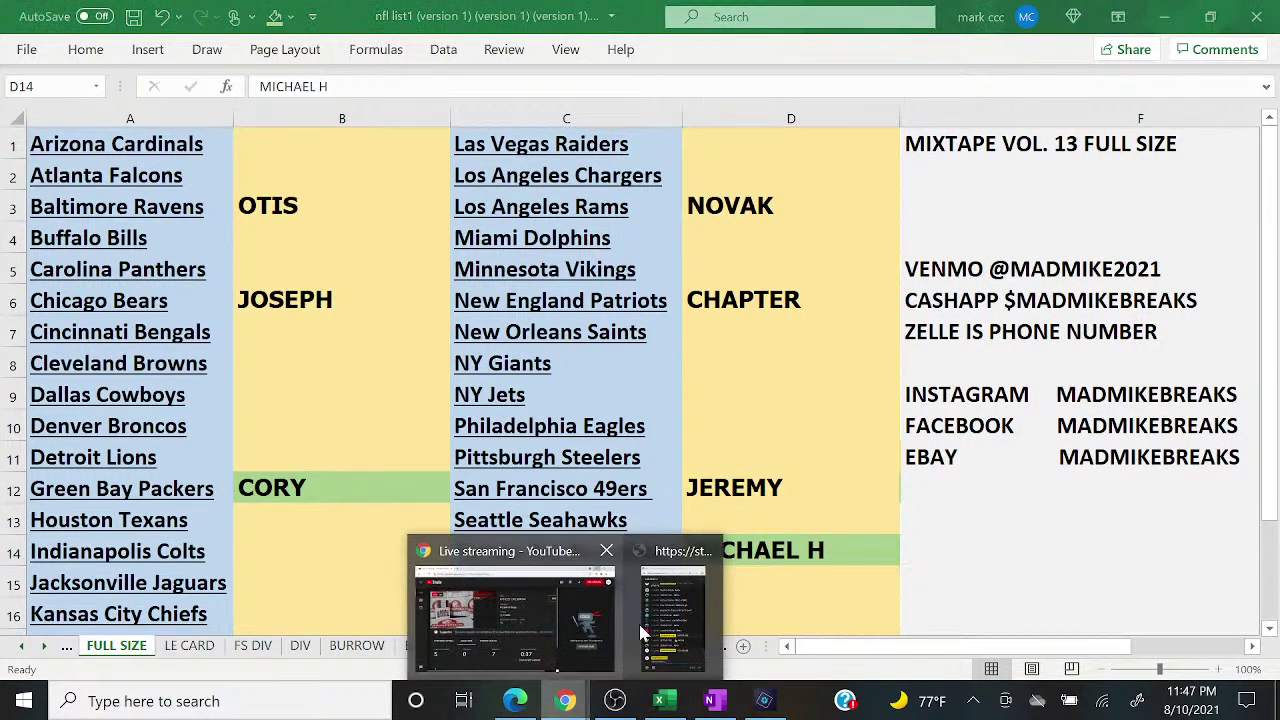
pyautogui.click(708, 612)
pyautogui.click(748, 487)
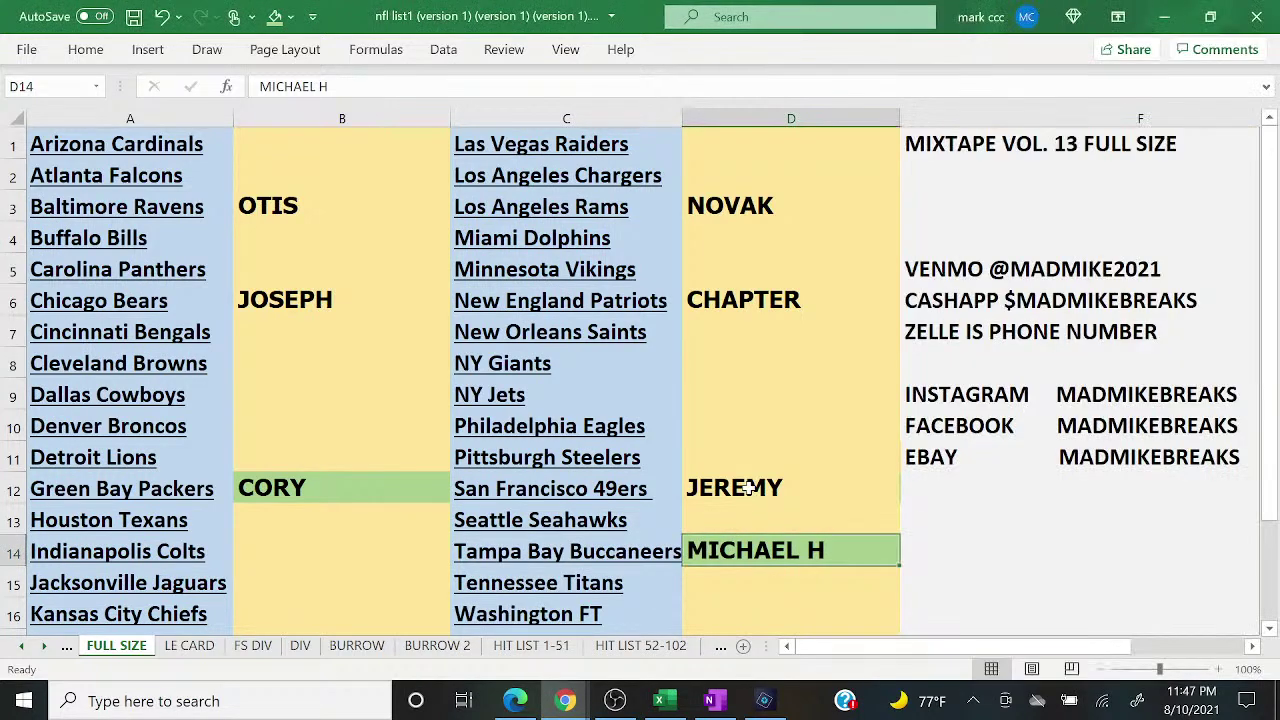
pyautogui.click(738, 310)
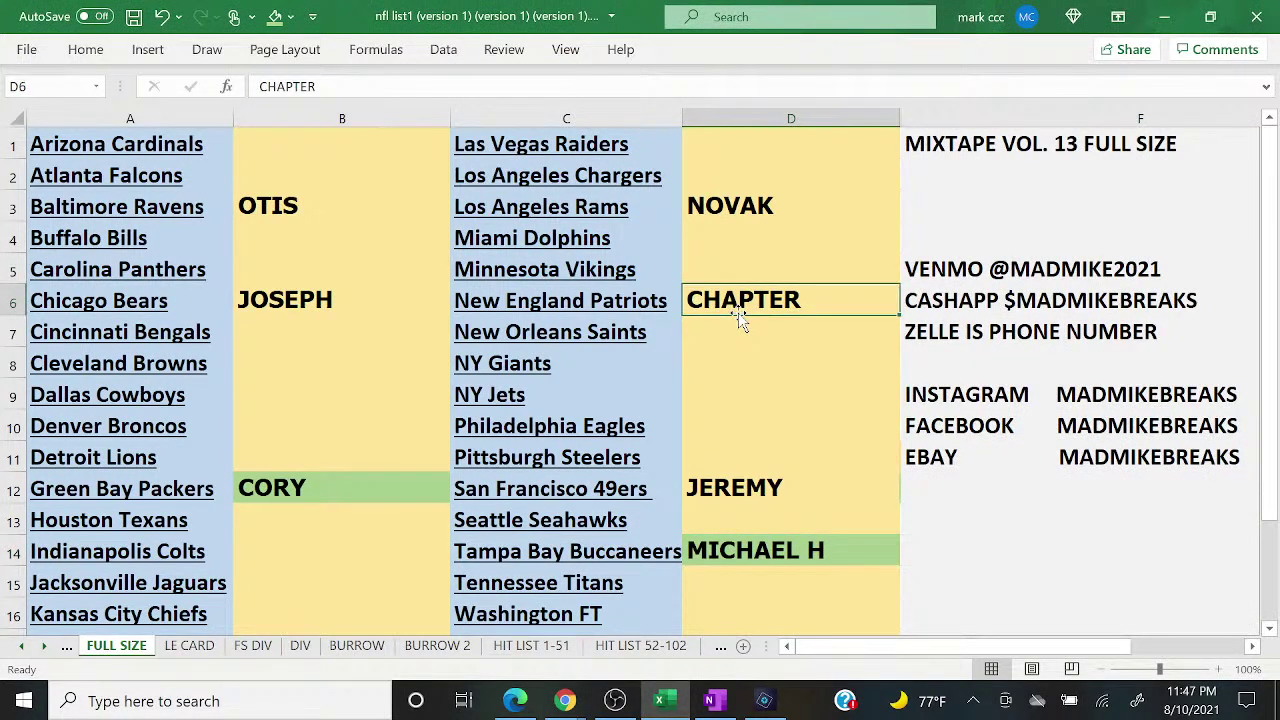
pyautogui.click(277, 17)
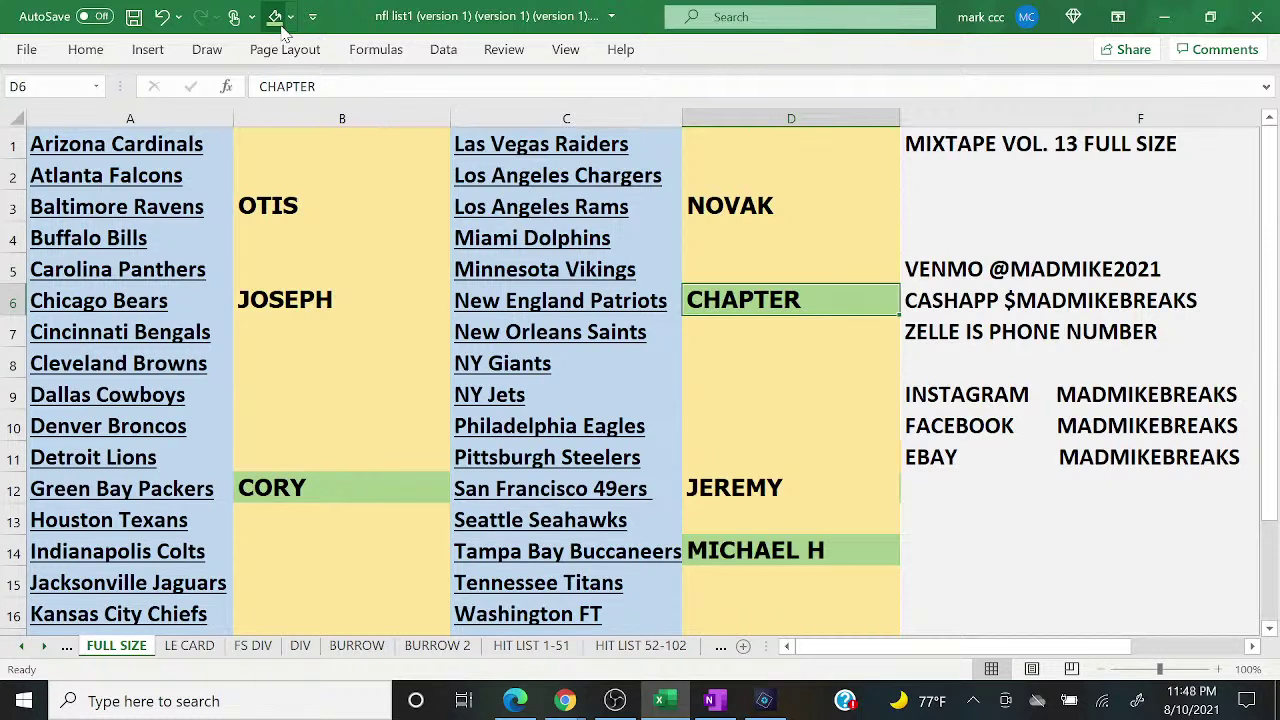
# Step: Fill the JEREMY D12, NOVAK D3 and JOSEPH B6 cells the same green
pyautogui.press('Up')
pyautogui.press('Up')
pyautogui.press('Down')
pyautogui.press('Down')
pyautogui.press('Down')
pyautogui.press('Down')
pyautogui.press('Down')
pyautogui.press('Down')
pyautogui.press('Down')
pyautogui.press('Down')
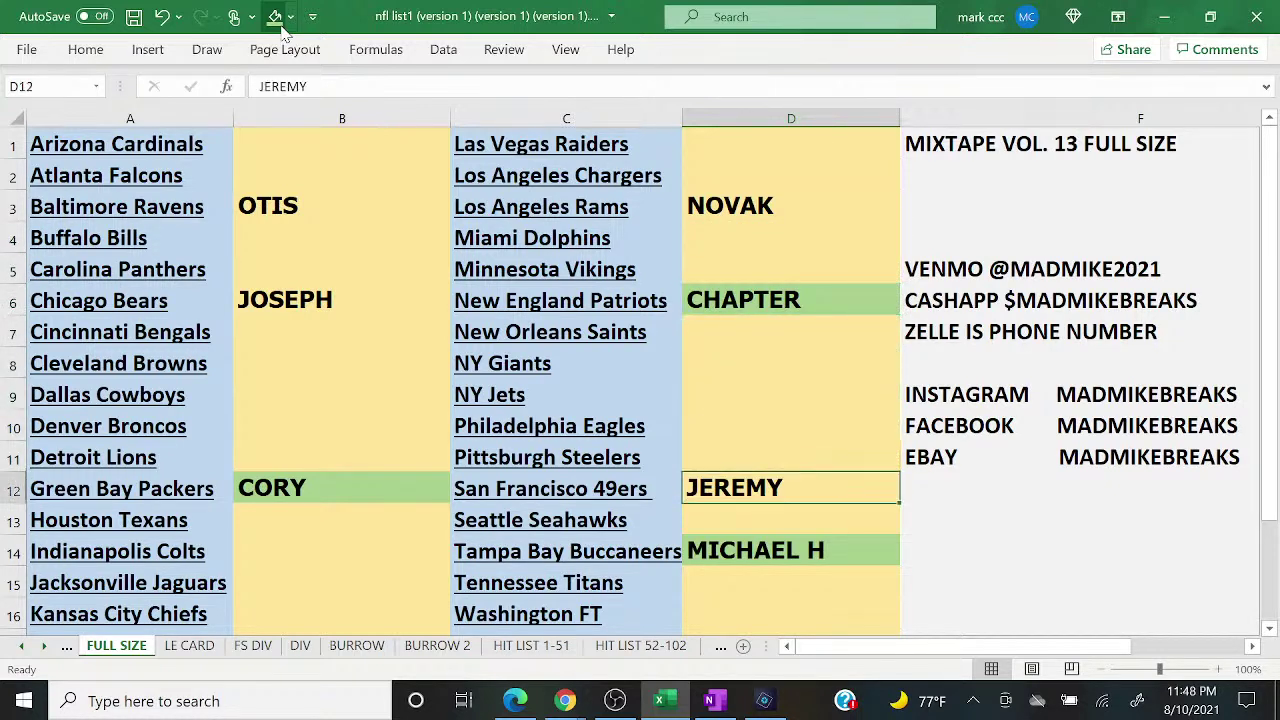
pyautogui.click(276, 18)
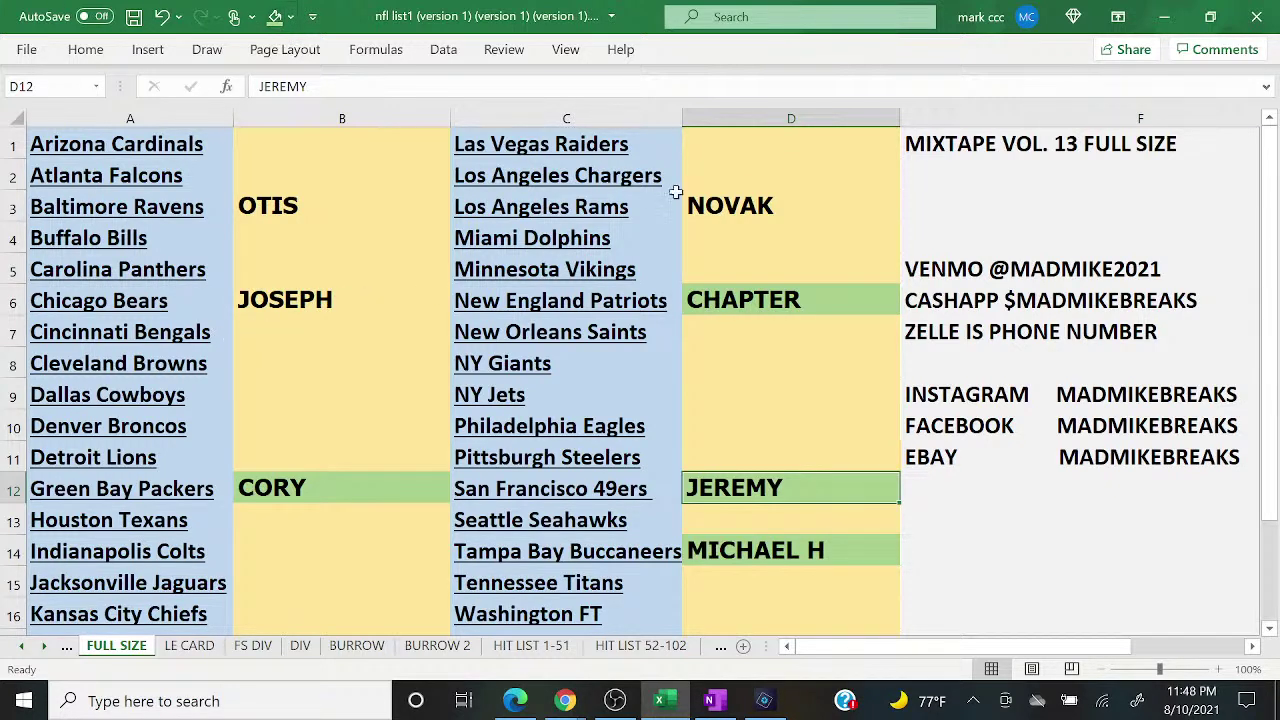
pyautogui.click(735, 204)
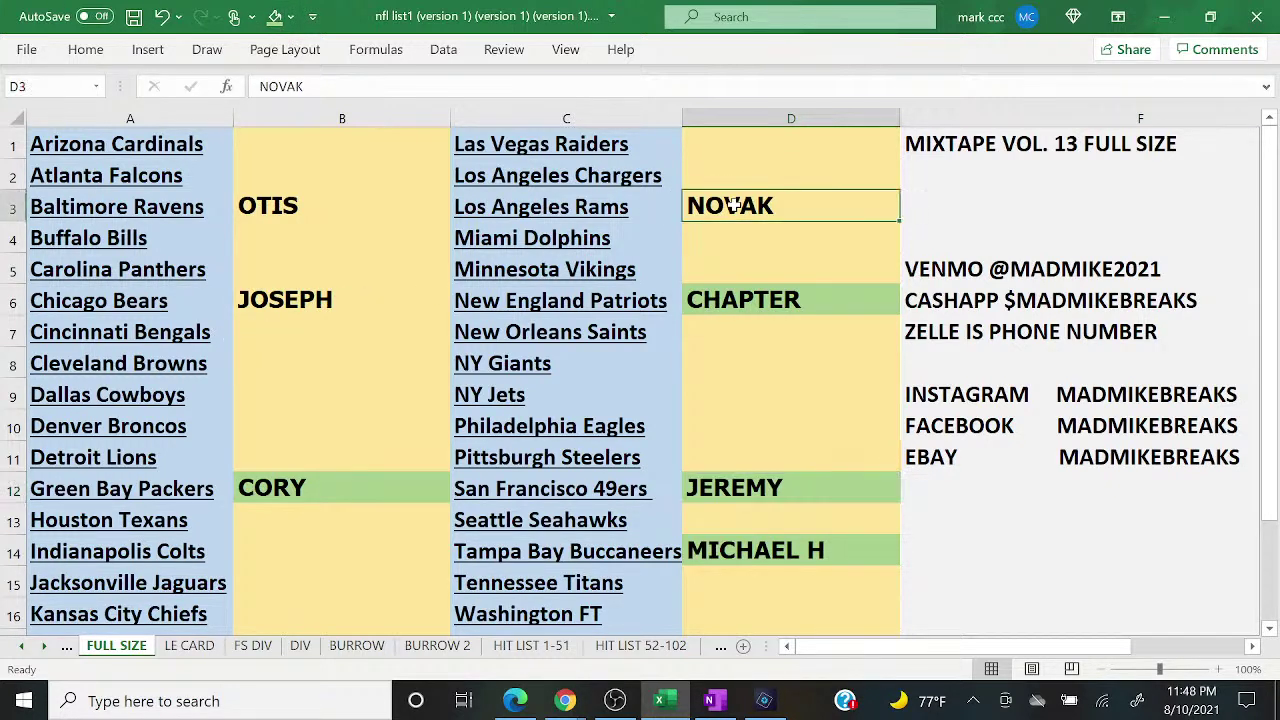
pyautogui.click(276, 18)
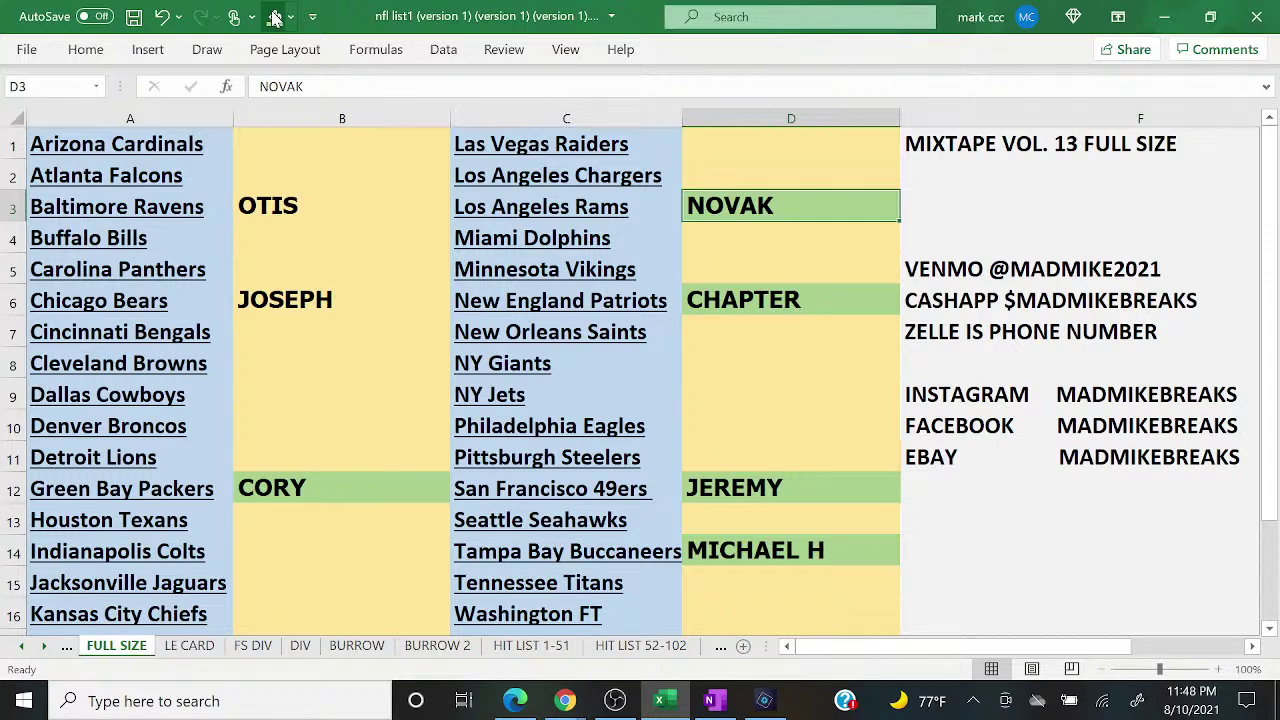
pyautogui.click(295, 293)
pyautogui.click(276, 18)
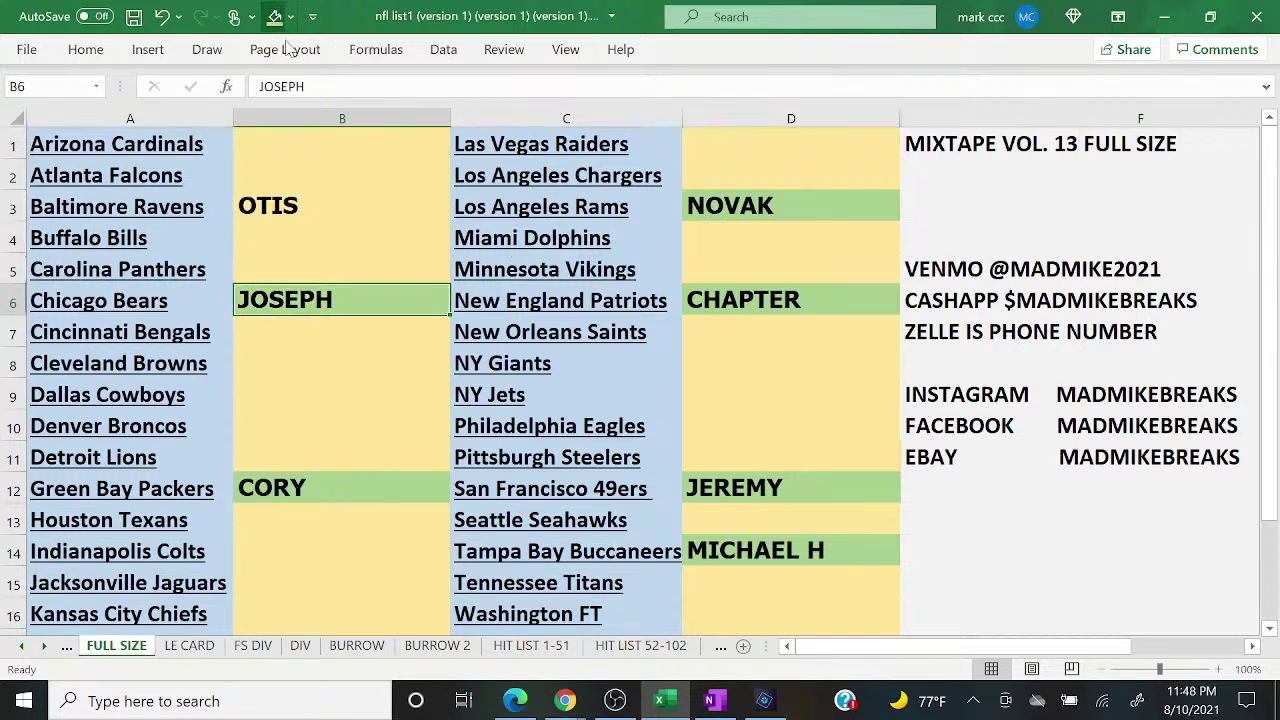
# Step: After checking chat, enter CHAPTER for the Detroit Lions in B11
pyautogui.moveTo(568, 703)
pyautogui.click(698, 632)
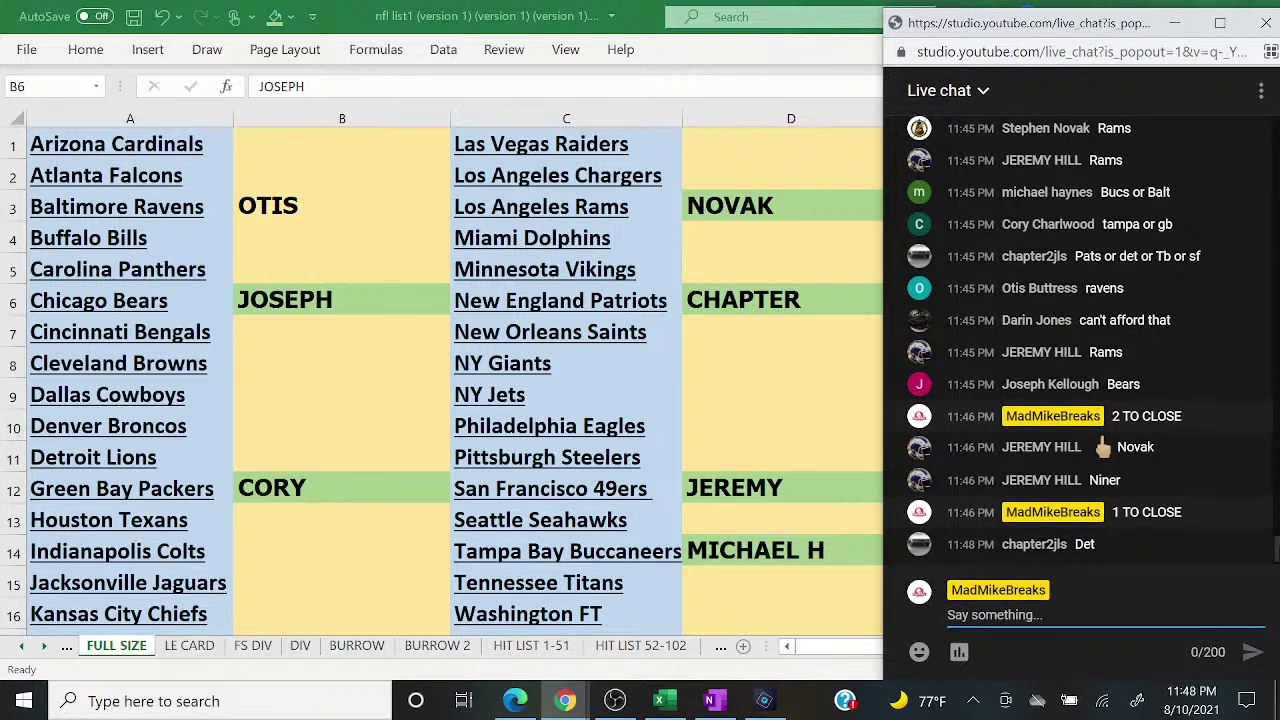
pyautogui.hotkey('alt', 'Tab')
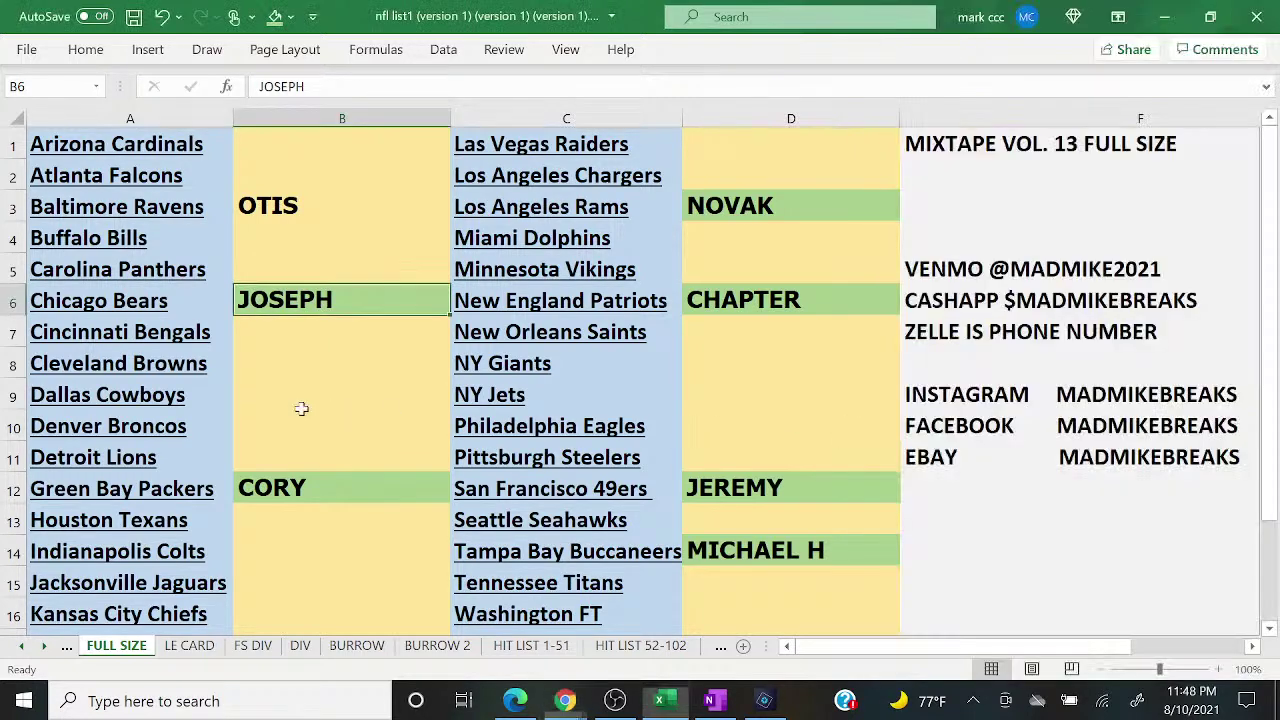
pyautogui.click(301, 408)
pyautogui.press('Down')
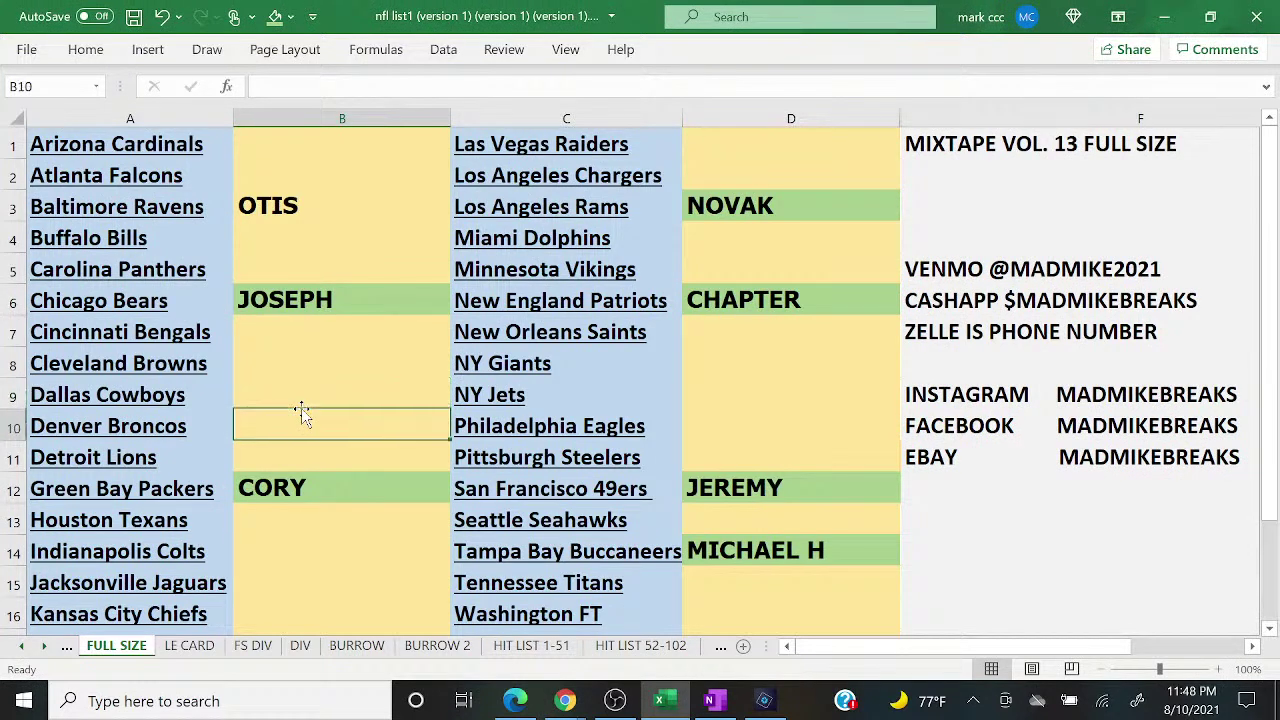
pyautogui.press('Down')
pyautogui.write('CHAPTER')
pyautogui.press('Return')
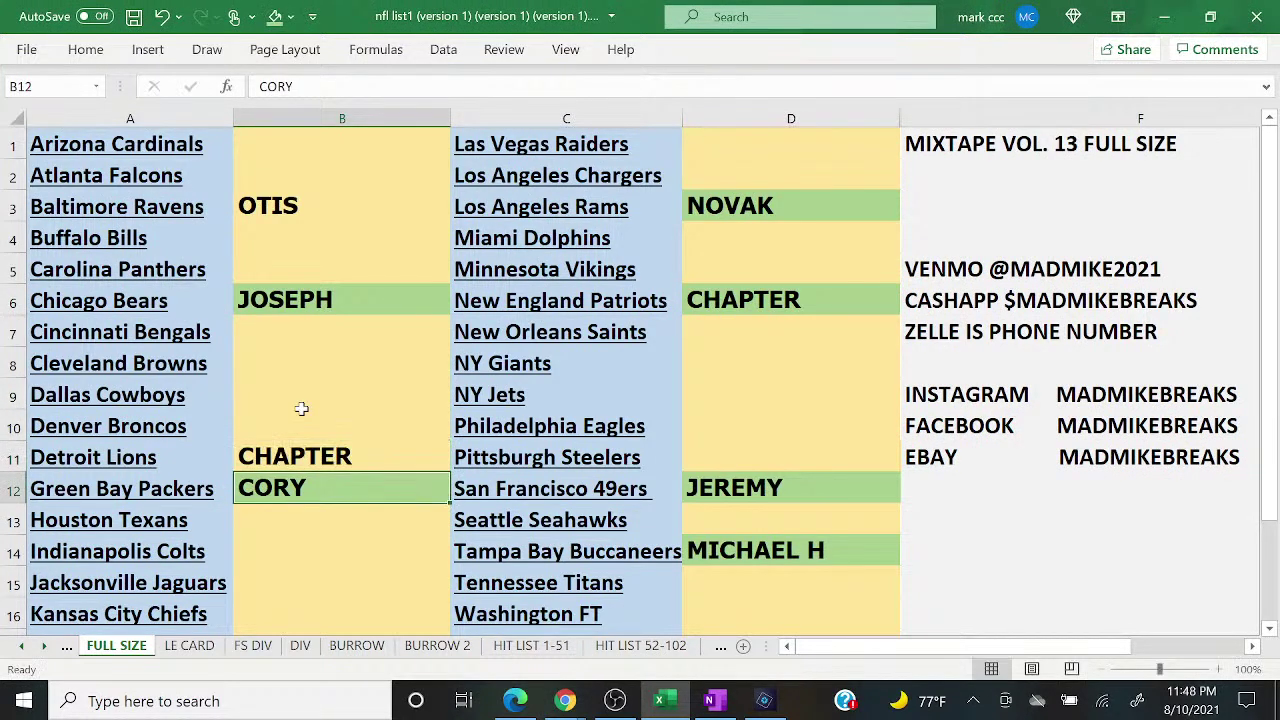
# Step: Post 'CLOSED' in the YouTube live chat
pyautogui.moveTo(565, 703)
pyautogui.click(667, 636)
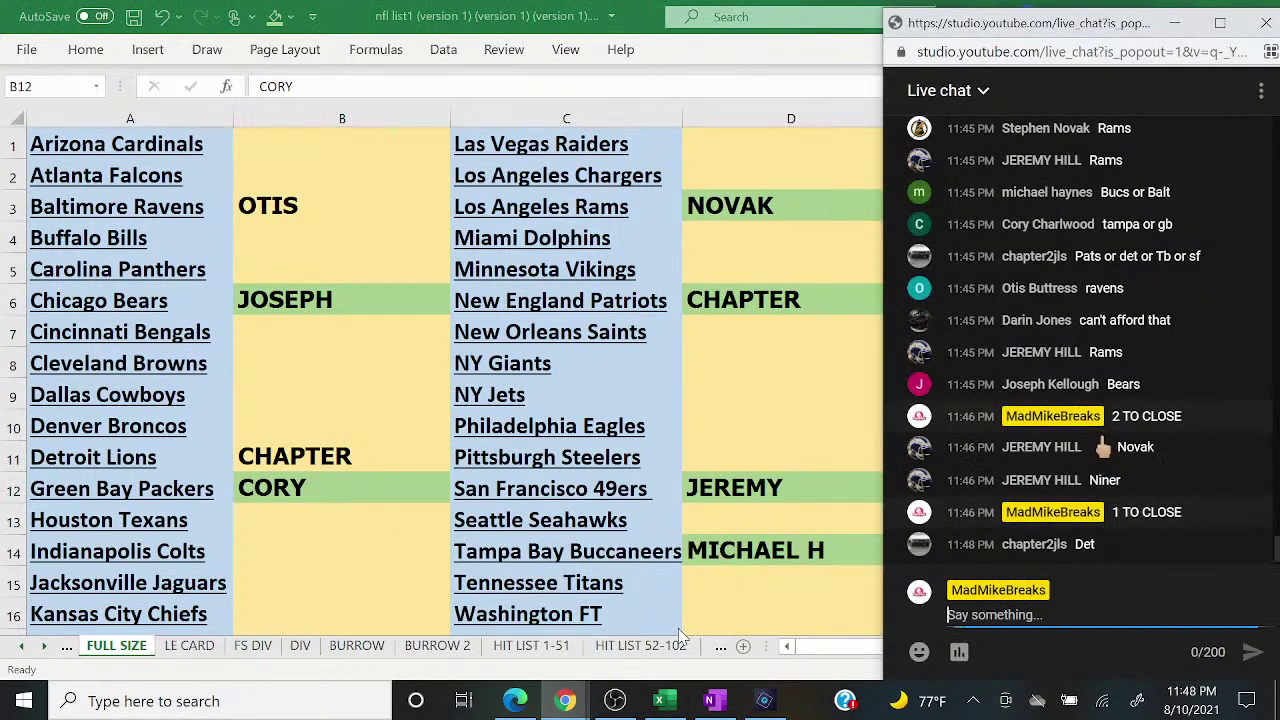
pyautogui.write('CLOSED')
pyautogui.press('Return')
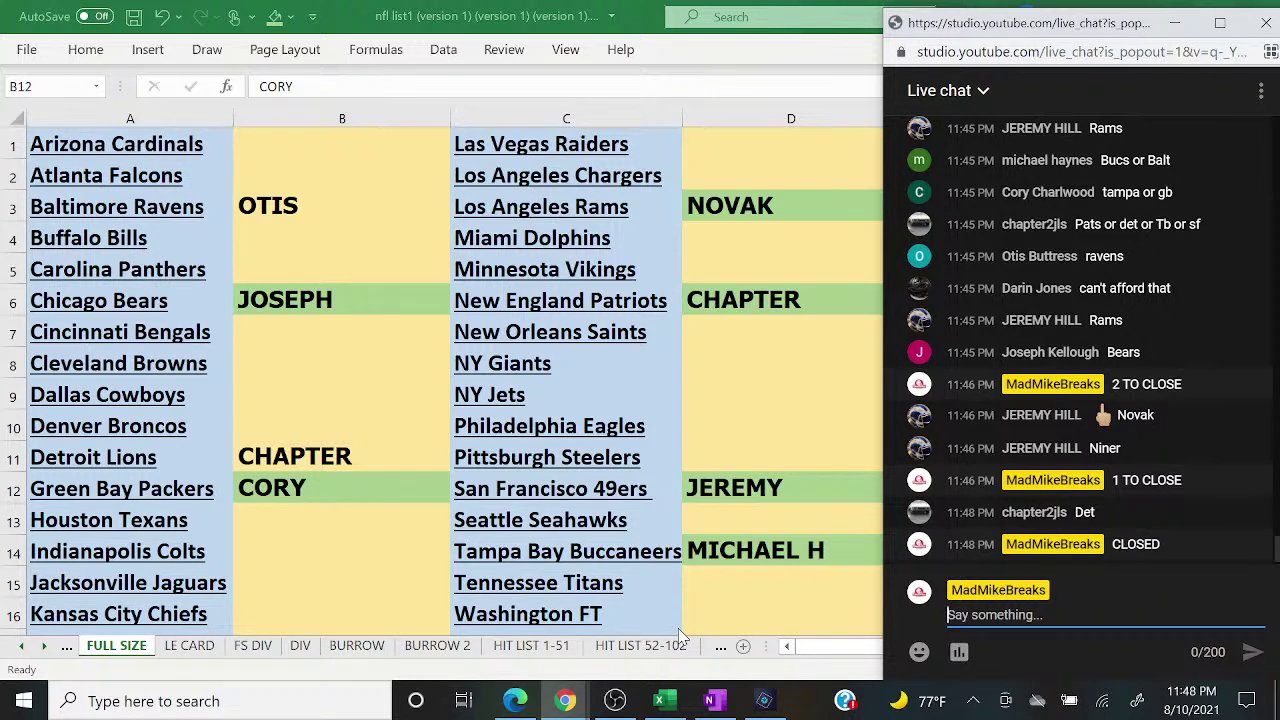
# Step: Fill CHAPTER's Detroit Lions cell B11 green and select column B's buyer names
pyautogui.click(258, 445)
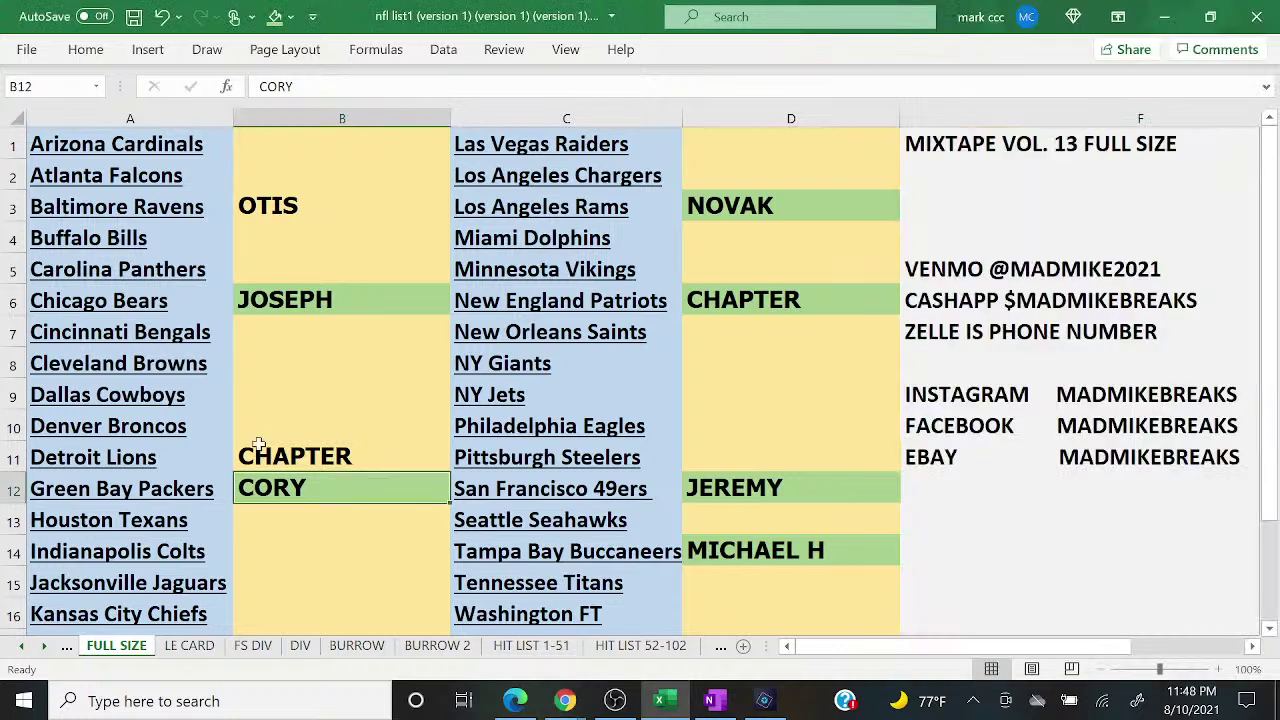
pyautogui.click(324, 444)
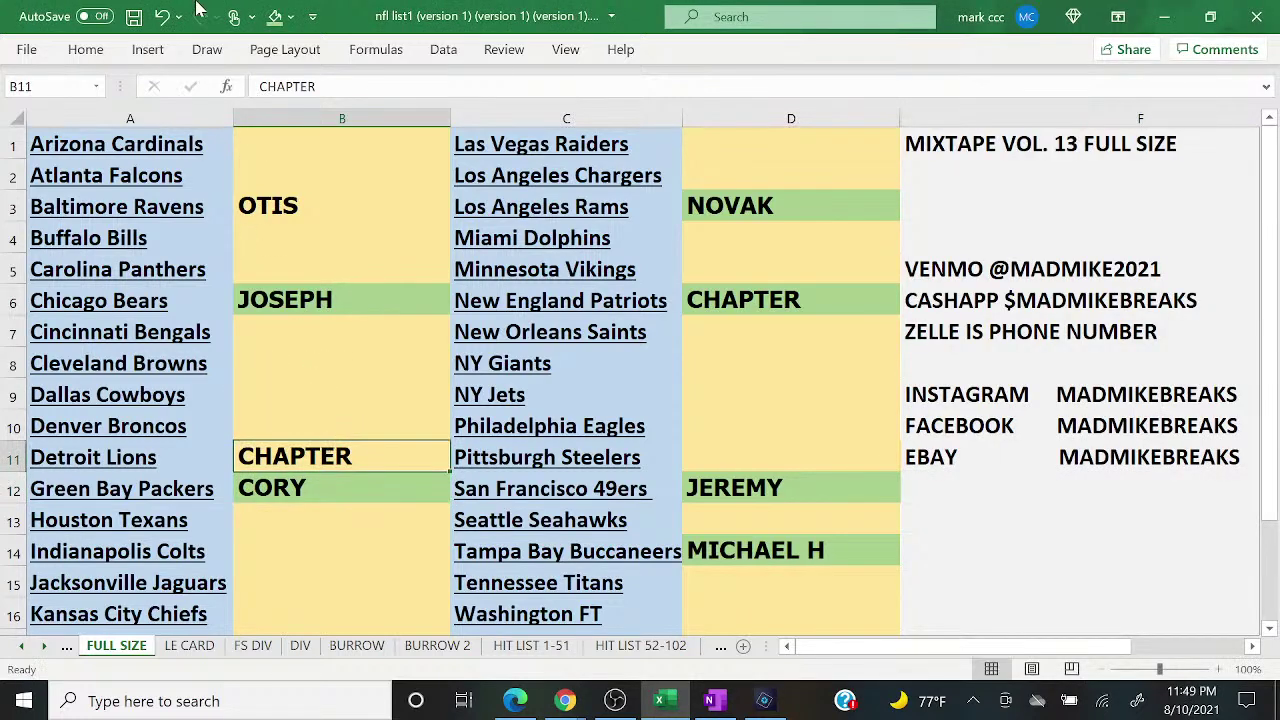
pyautogui.click(274, 16)
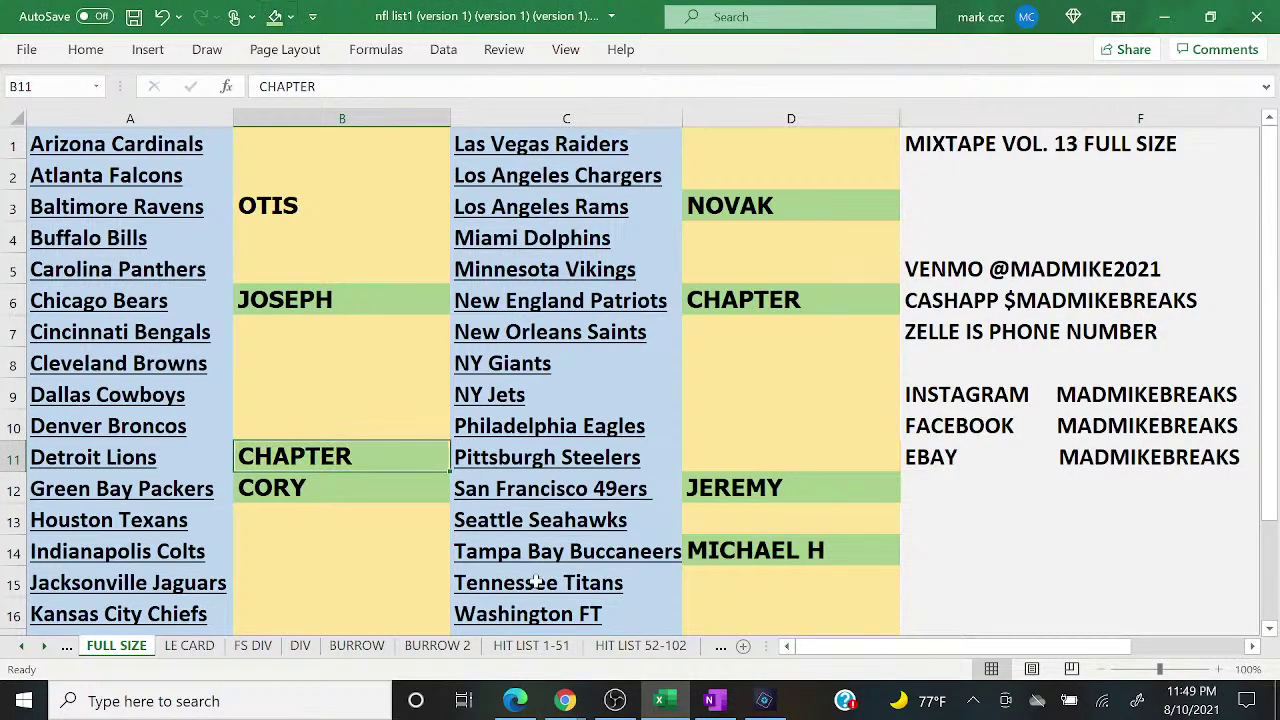
pyautogui.moveTo(627, 703)
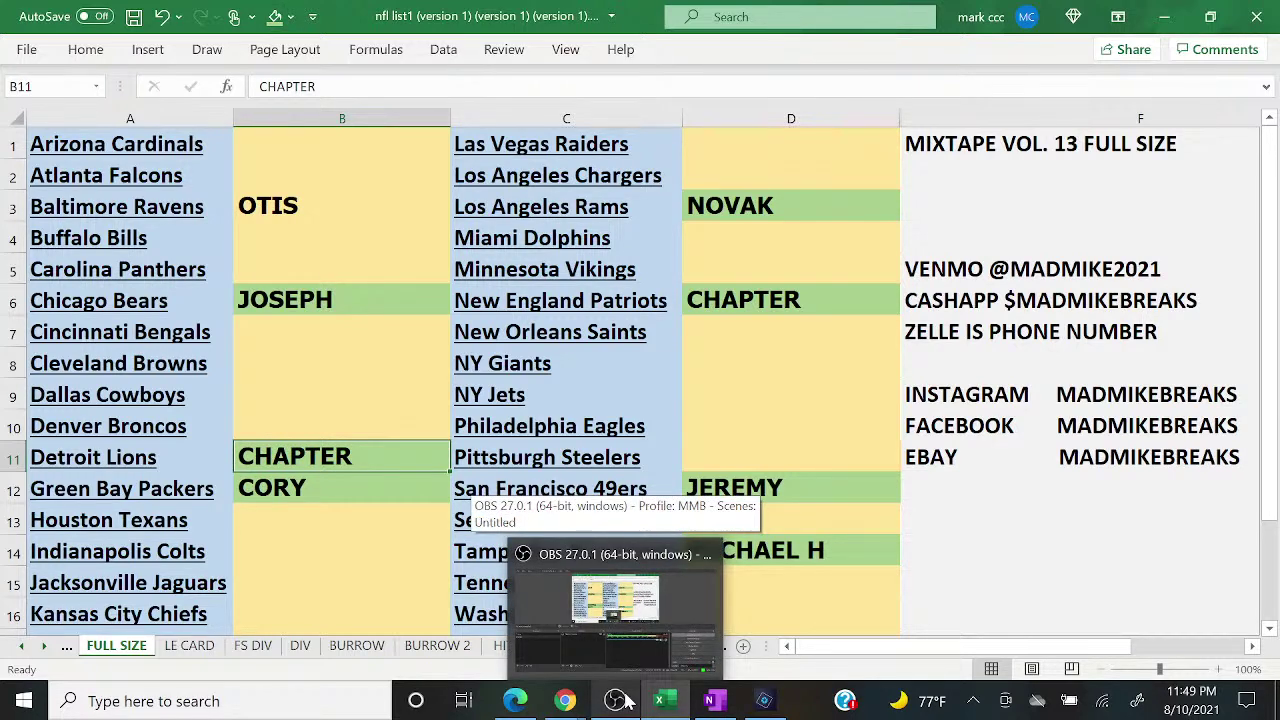
pyautogui.click(327, 208)
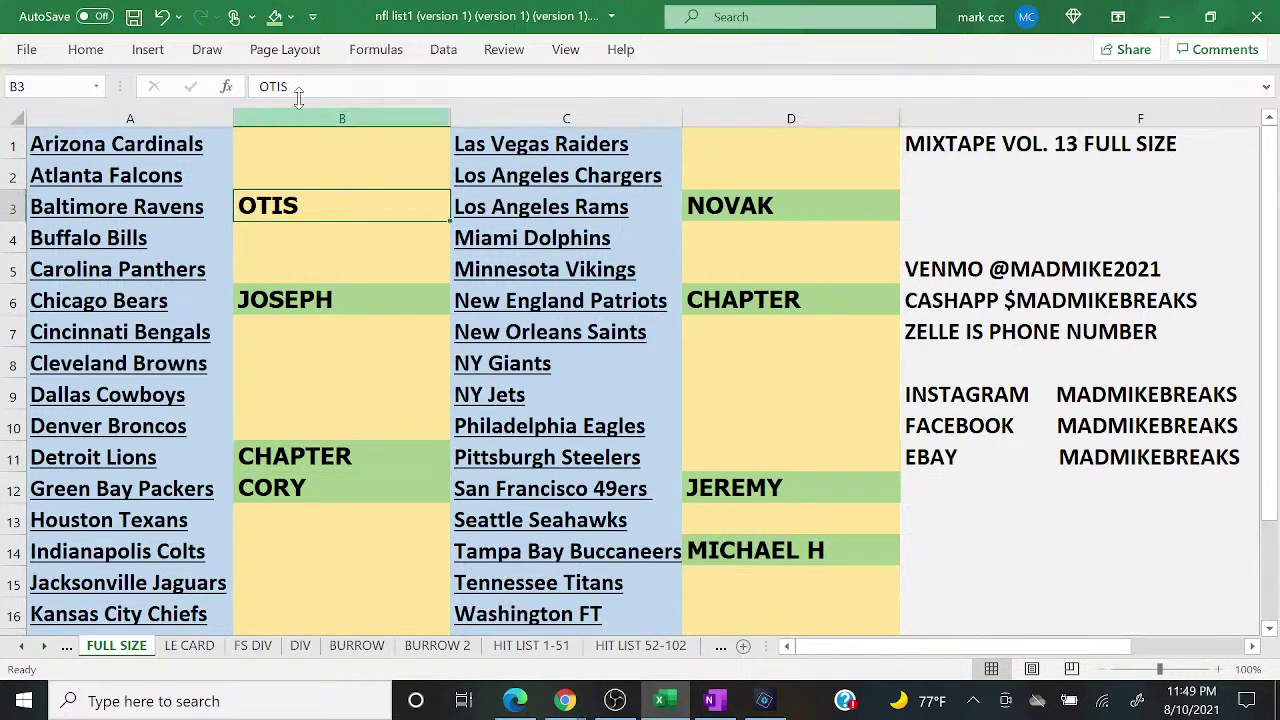
pyautogui.click(318, 115)
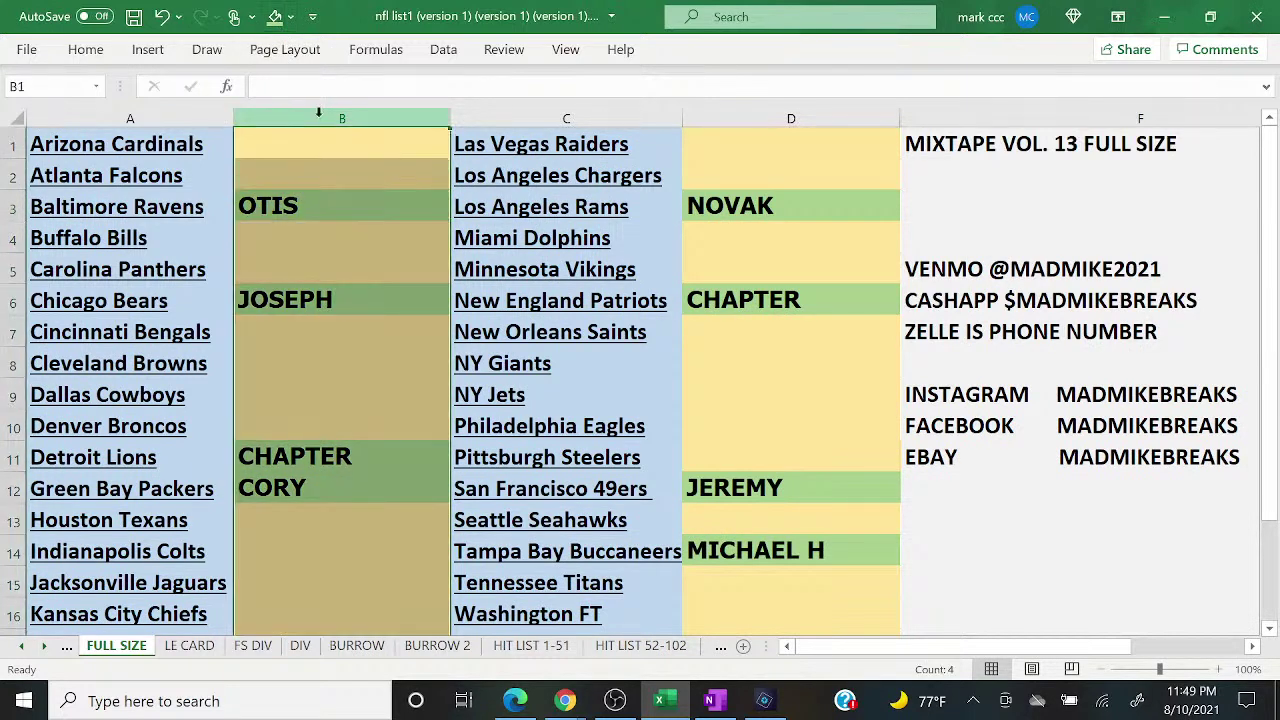
# Step: Copy column B's buyer names and start a new giveaway, clearing the completed one
pyautogui.rightClick(318, 115)
pyautogui.click(368, 160)
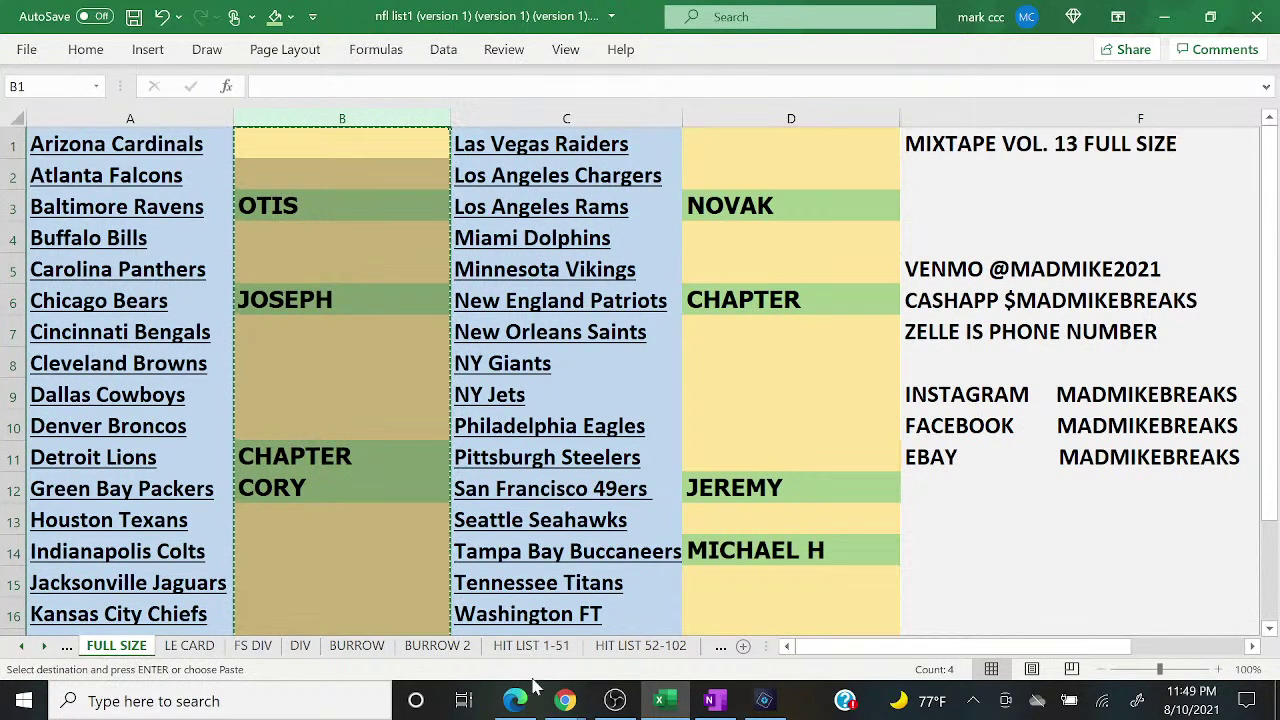
pyautogui.click(527, 697)
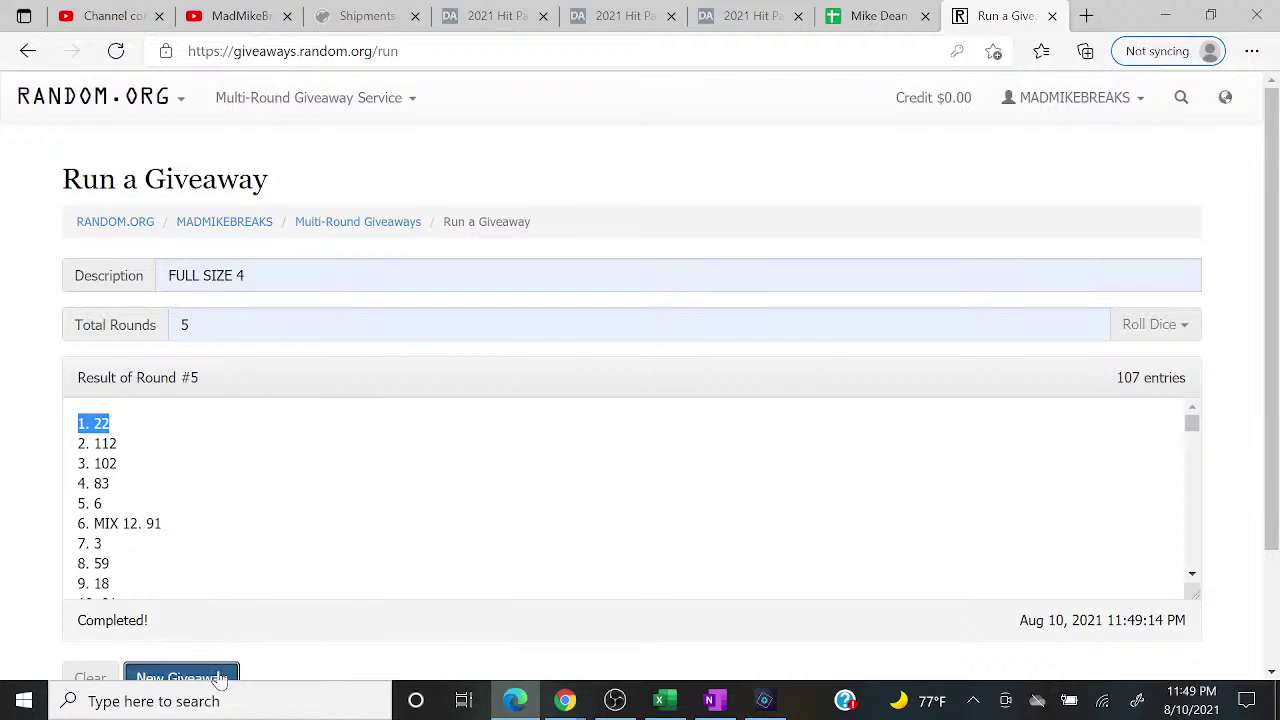
pyautogui.click(220, 678)
pyautogui.click(849, 286)
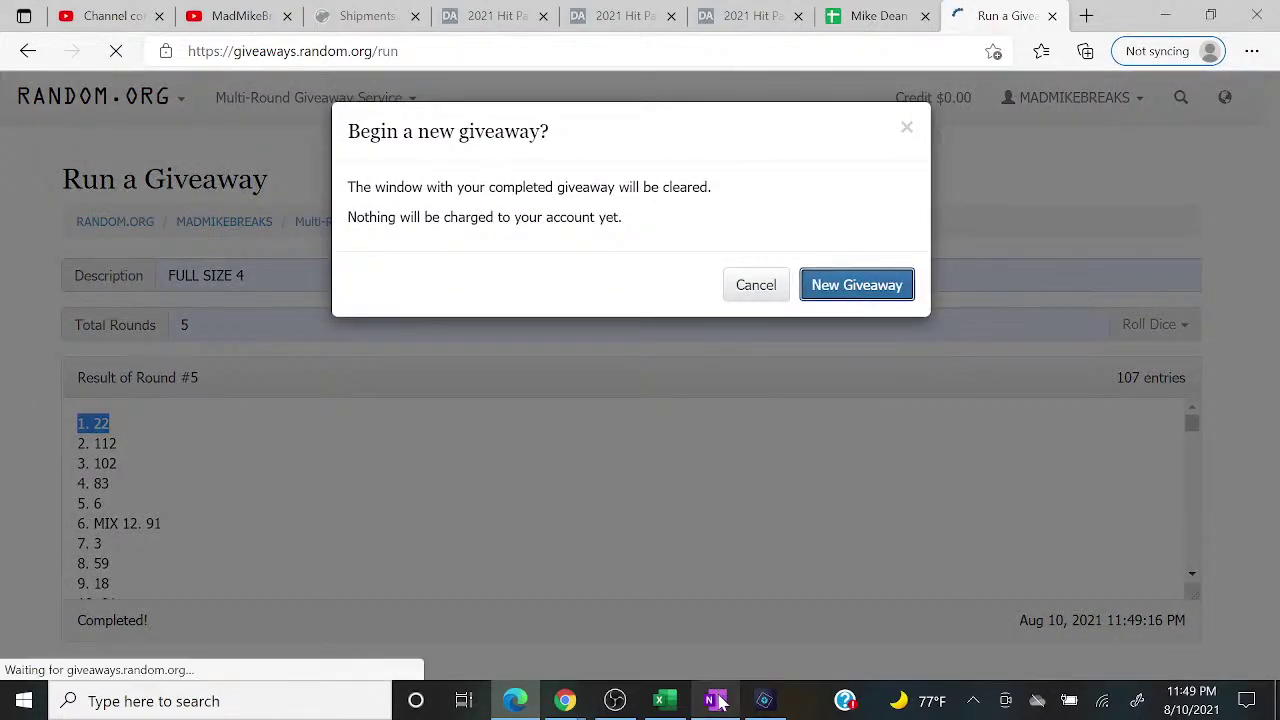
pyautogui.click(717, 701)
pyautogui.click(717, 701)
# Step: Choose the saved RANDOM TEAM FS description and set total rounds to 5
pyautogui.click(430, 290)
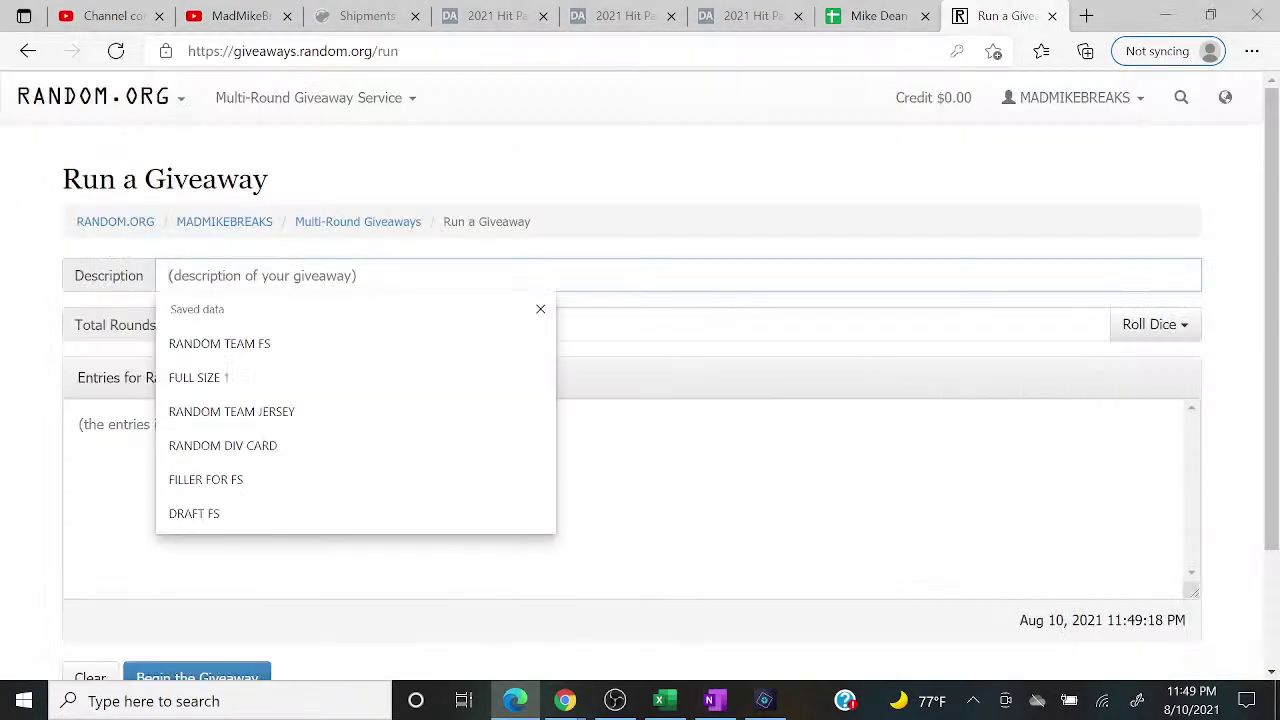
pyautogui.click(318, 345)
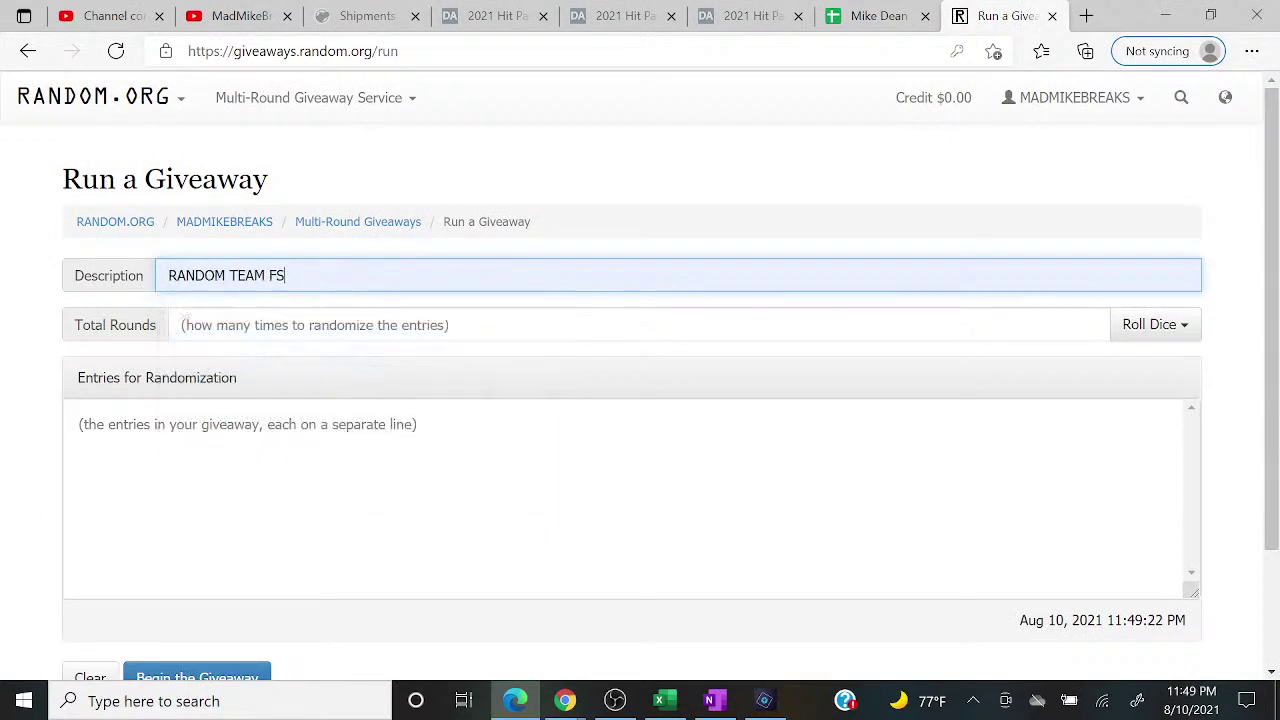
pyautogui.press('Tab')
pyautogui.click(265, 392)
# Step: Paste column B's buyer names into Entries and remove the blank lines
pyautogui.rightClick(216, 466)
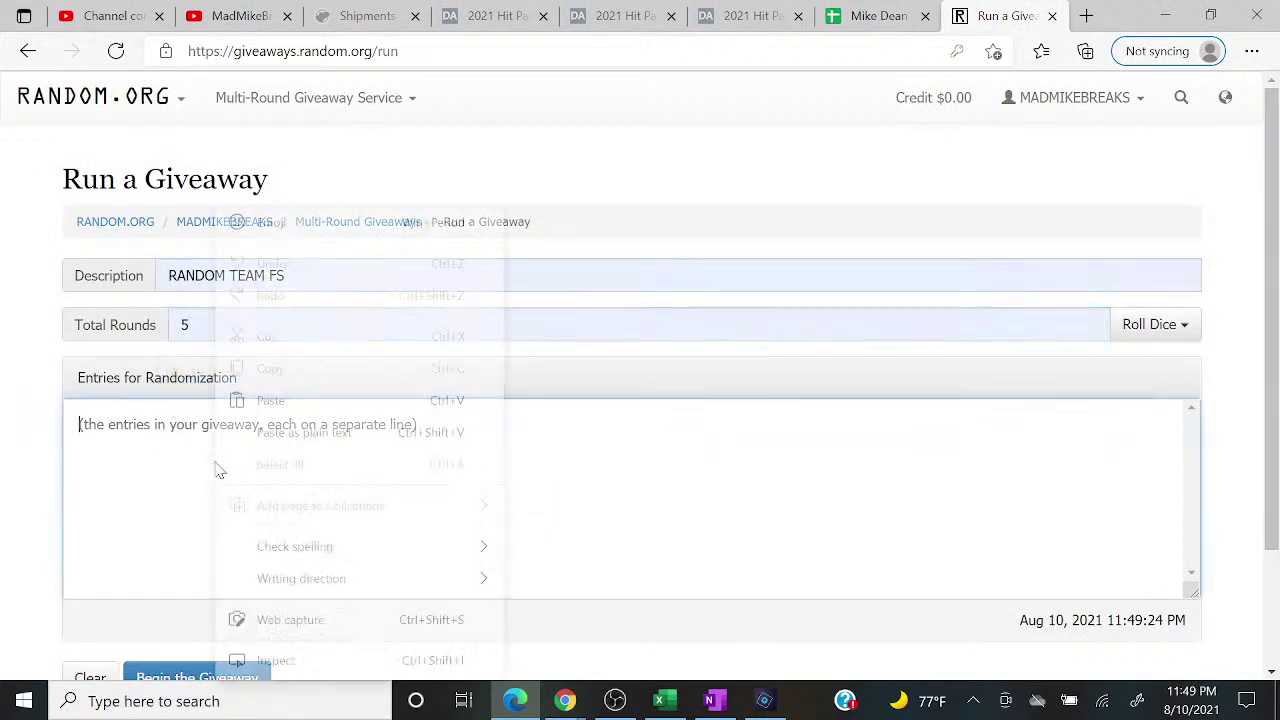
pyautogui.click(275, 400)
pyautogui.scroll(2, 275, 402)
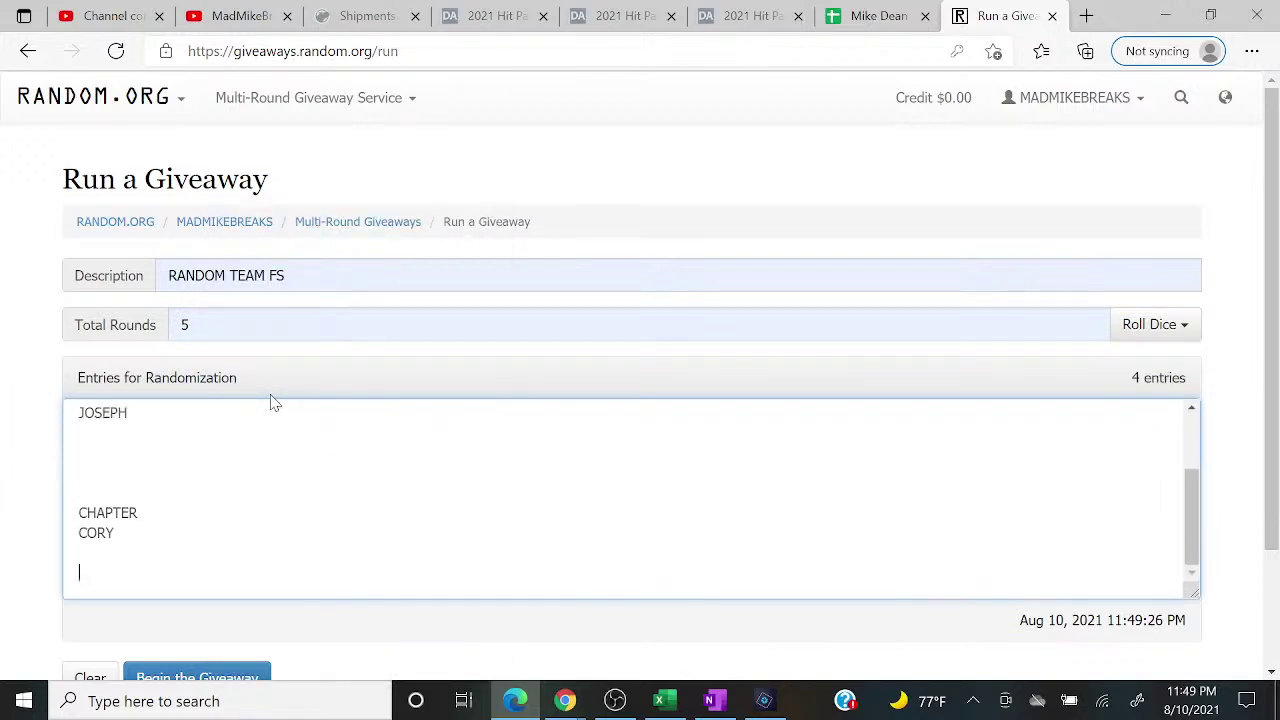
pyautogui.press('BackSpace')
pyautogui.press('BackSpace')
pyautogui.press('BackSpace')
pyautogui.press('BackSpace')
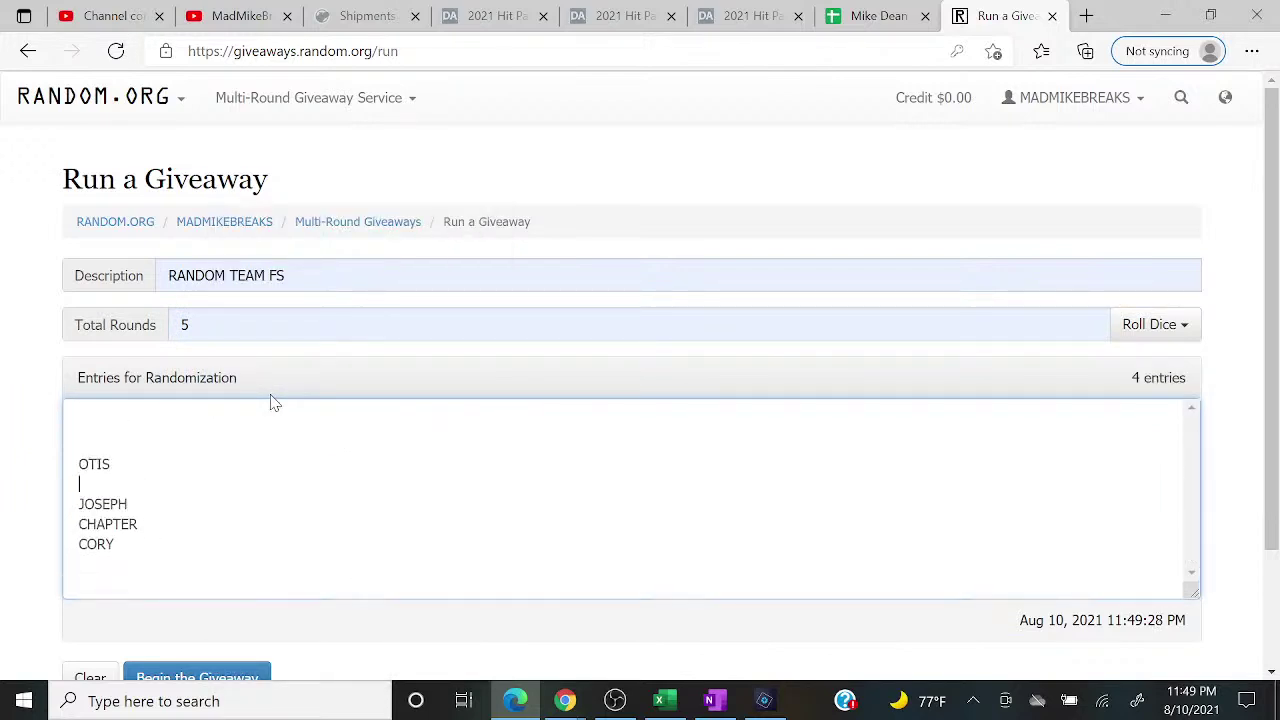
pyautogui.press('Home')
pyautogui.press('BackSpace')
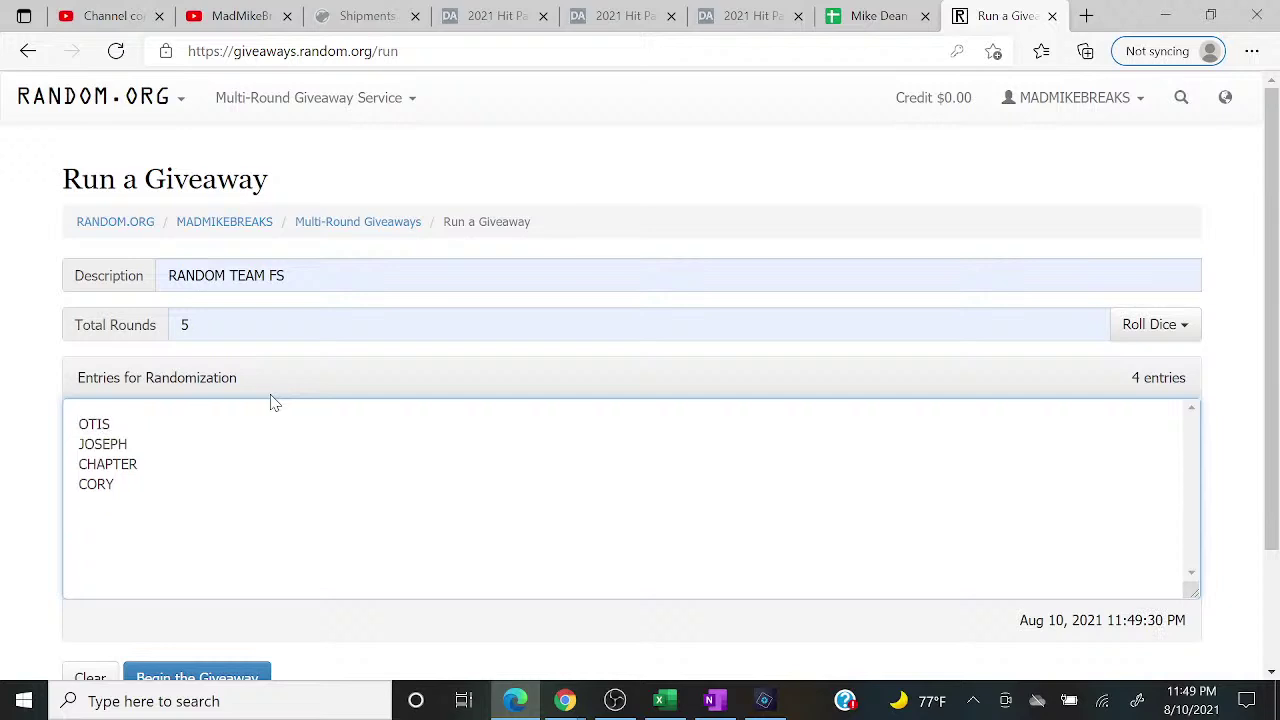
# Step: Copy column D's buyer names from the Excel sheet
pyautogui.click(659, 700)
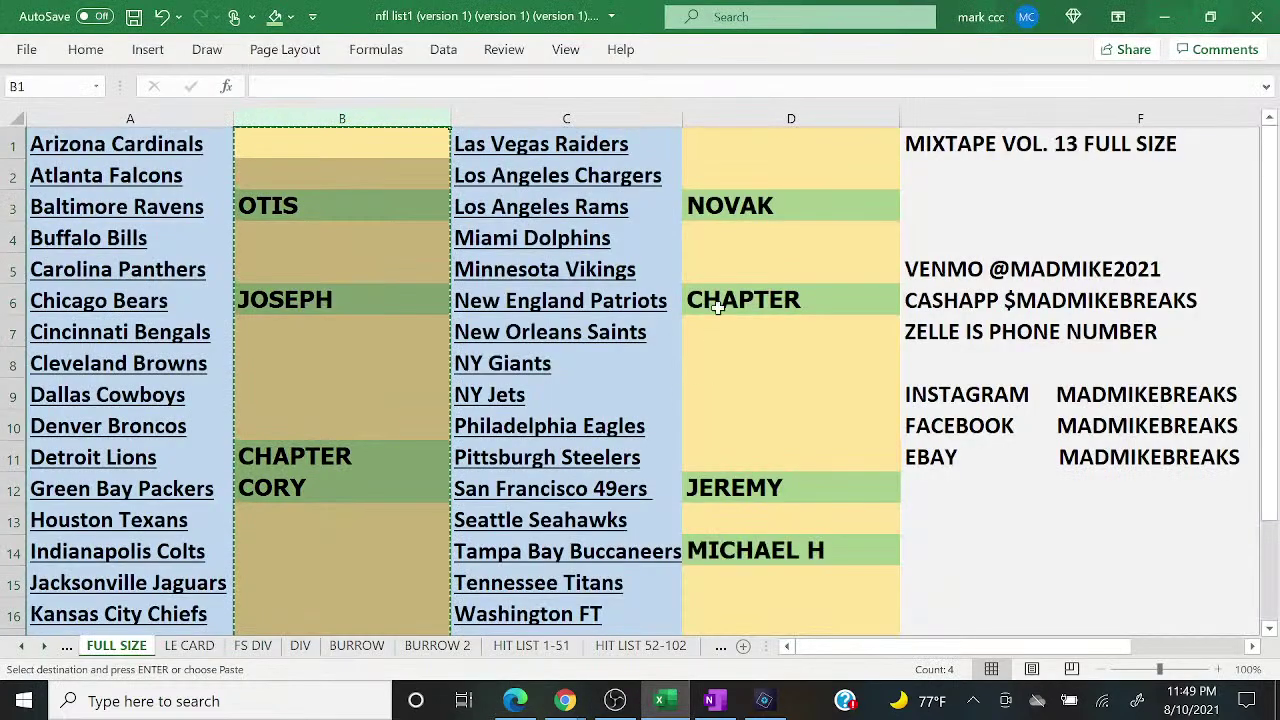
pyautogui.click(739, 118)
pyautogui.rightClick(739, 118)
pyautogui.click(769, 163)
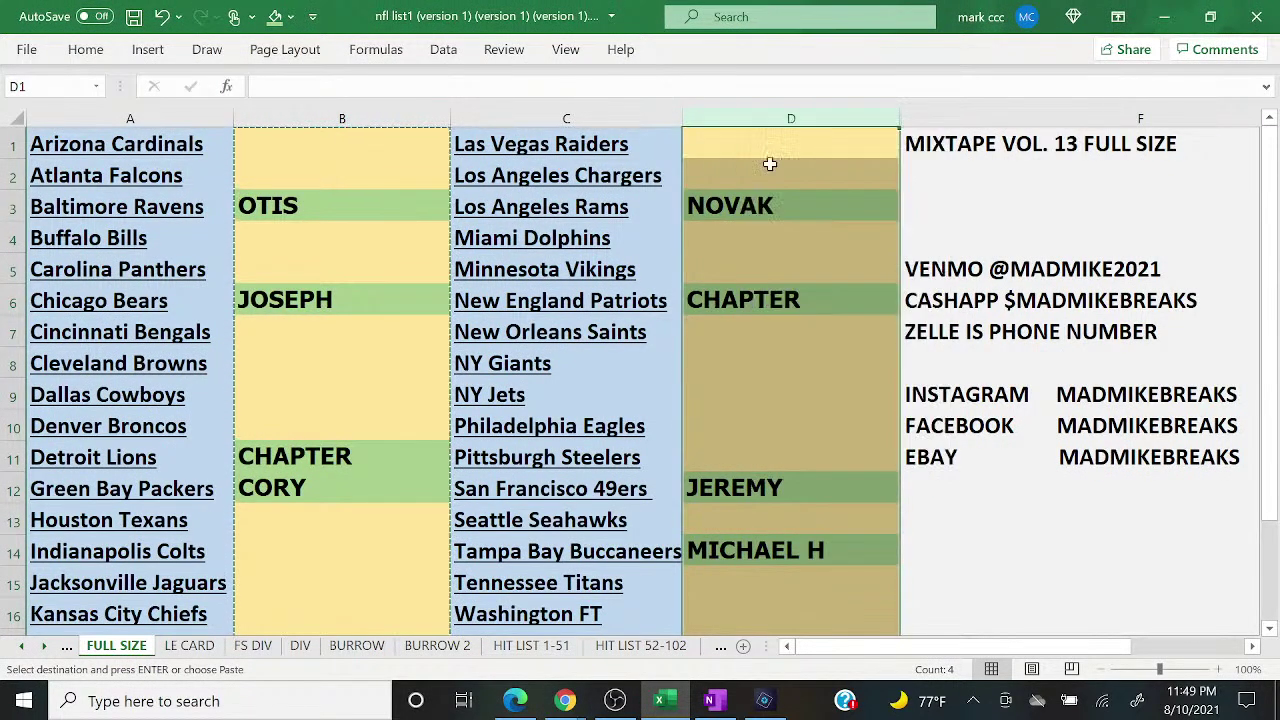
# Step: Append column D's names after CORY and close the blank lines, leaving eight entries
pyautogui.click(517, 703)
pyautogui.click(229, 543)
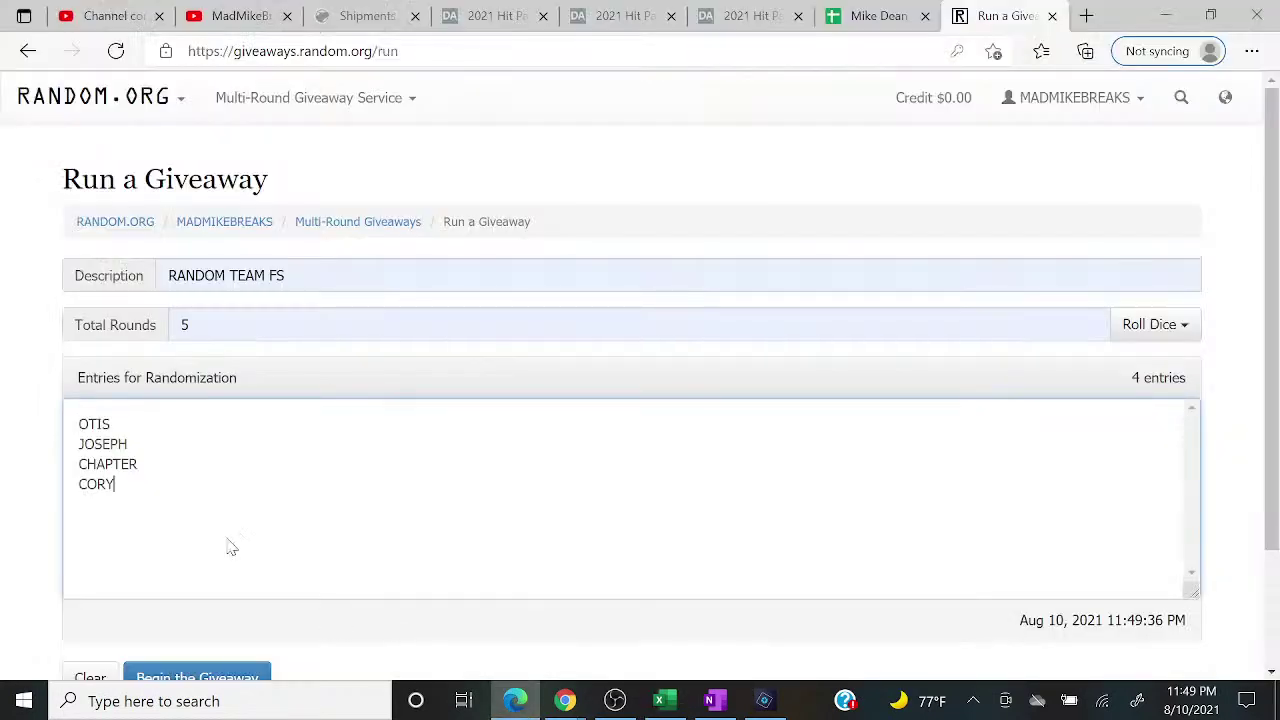
pyautogui.rightClick(229, 545)
pyautogui.click(294, 270)
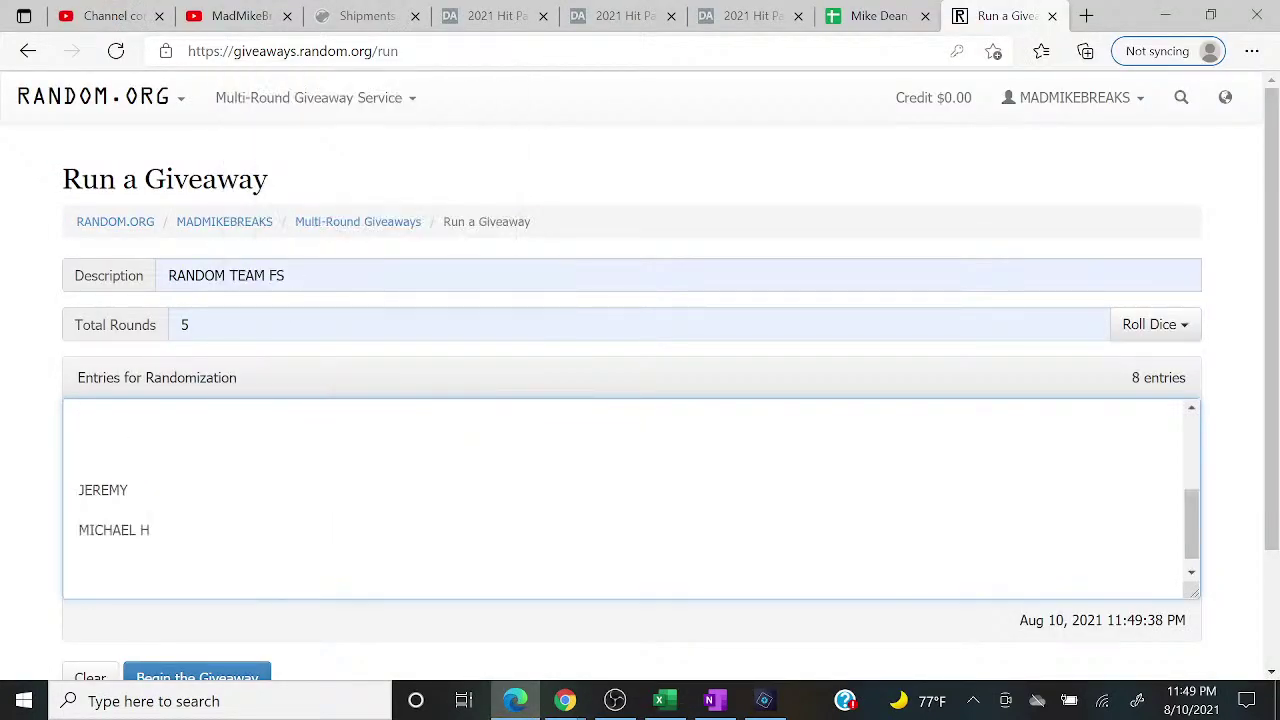
pyautogui.press('BackSpace')
pyautogui.press('Up')
pyautogui.press('BackSpace')
pyautogui.press('Up')
pyautogui.press('BackSpace')
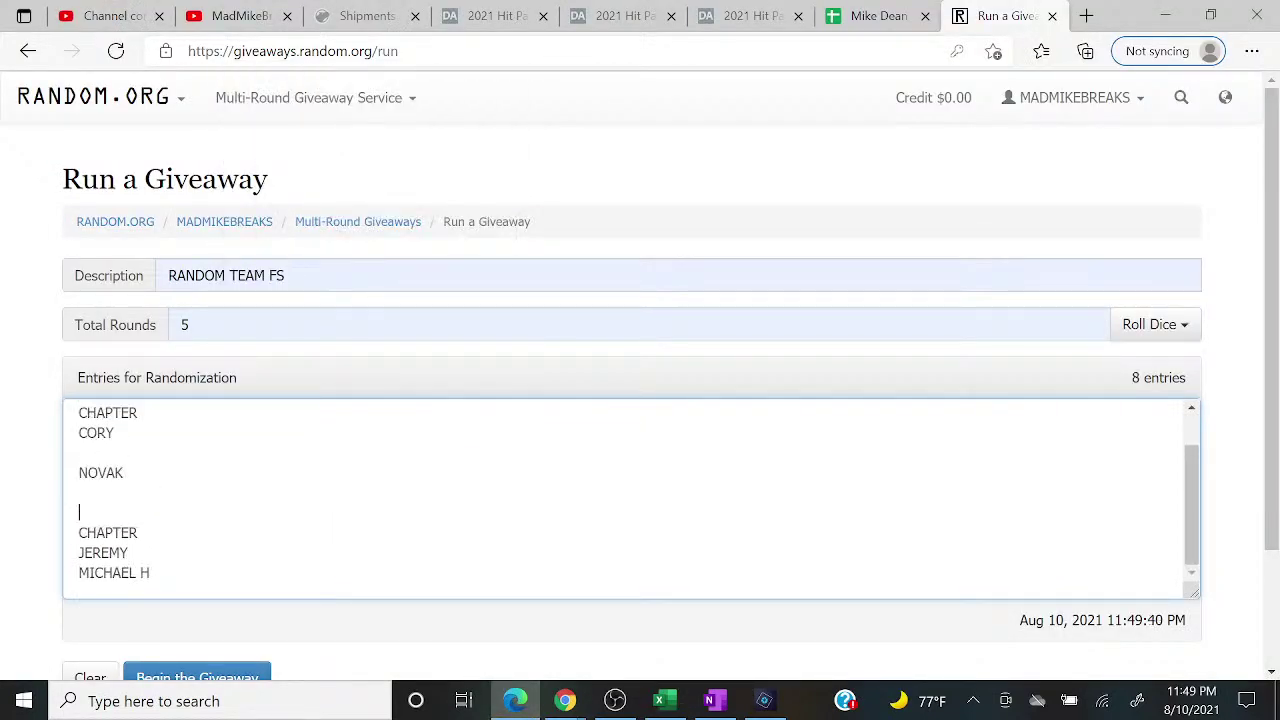
pyautogui.press('BackSpace')
pyautogui.press('Up')
pyautogui.press('BackSpace')
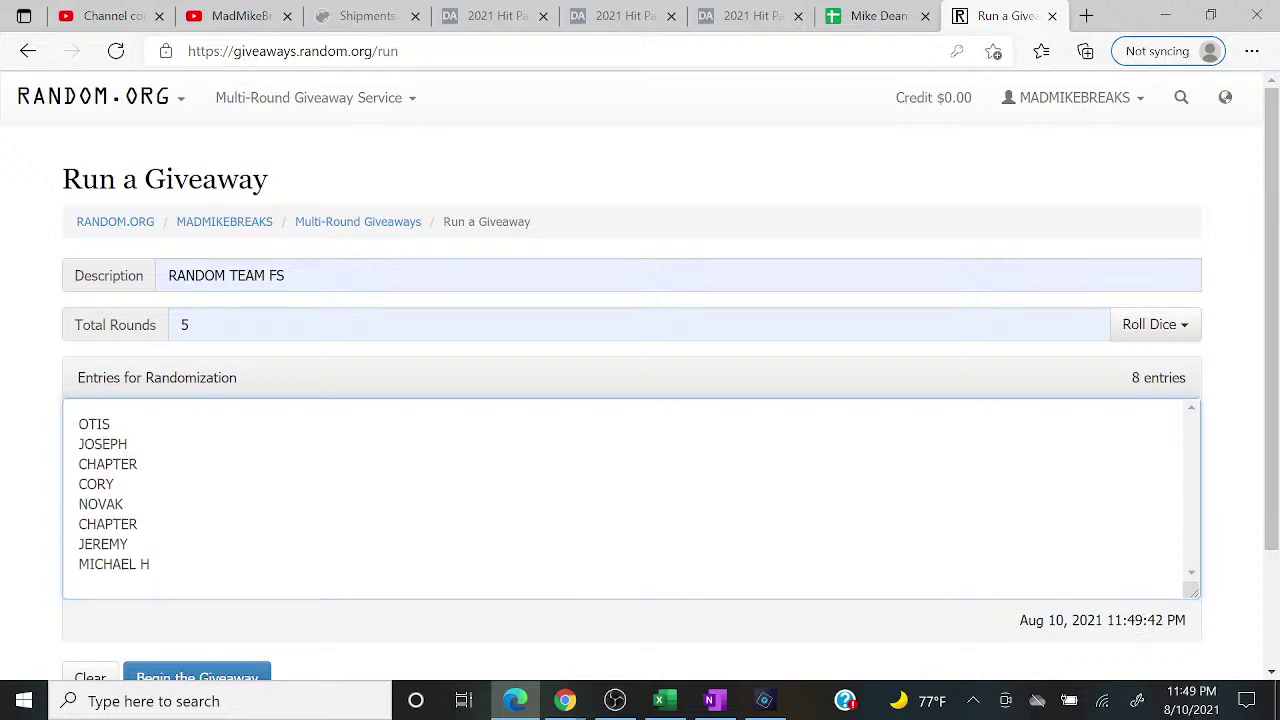
# Step: Copy the eight names and paste a second copy at the end of the list
pyautogui.moveTo(150, 564); pyautogui.dragTo(37, 410)
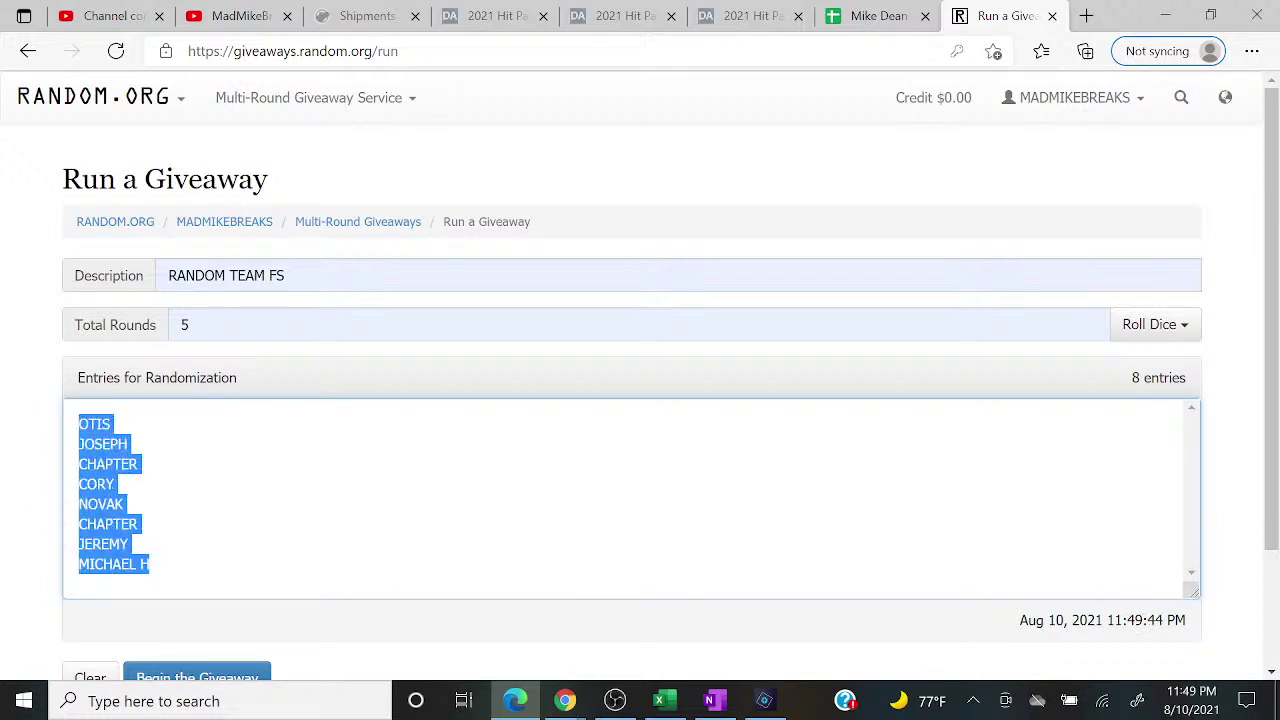
pyautogui.rightClick(100, 444)
pyautogui.click(146, 199)
pyautogui.click(180, 566)
pyautogui.rightClick(180, 566)
pyautogui.click(259, 280)
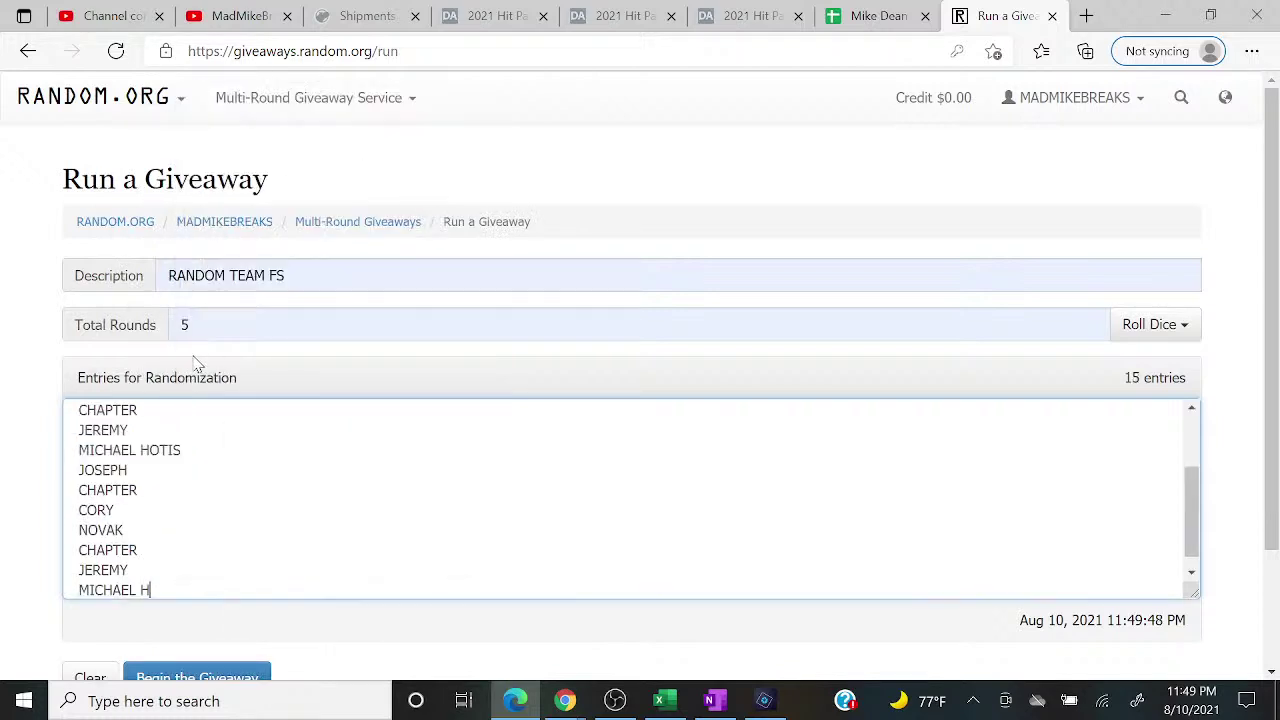
pyautogui.click(150, 450)
pyautogui.press('Return')
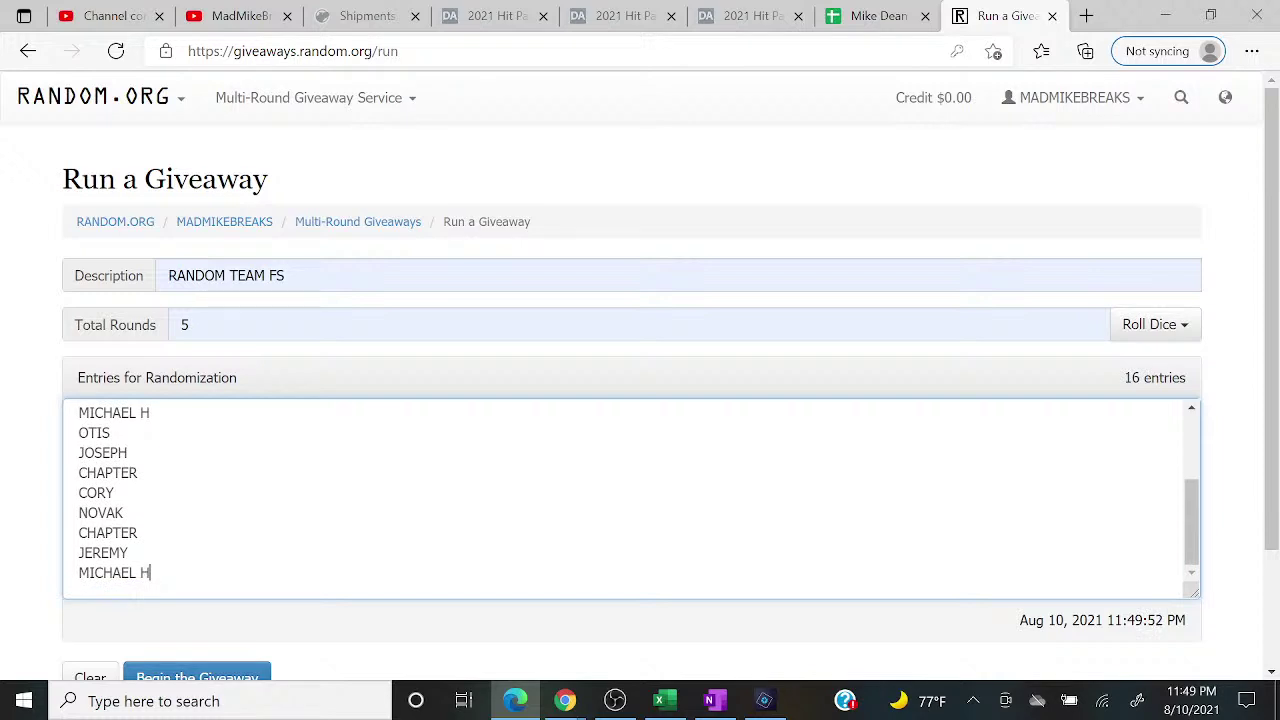
pyautogui.rightClick(160, 572)
pyautogui.click(229, 293)
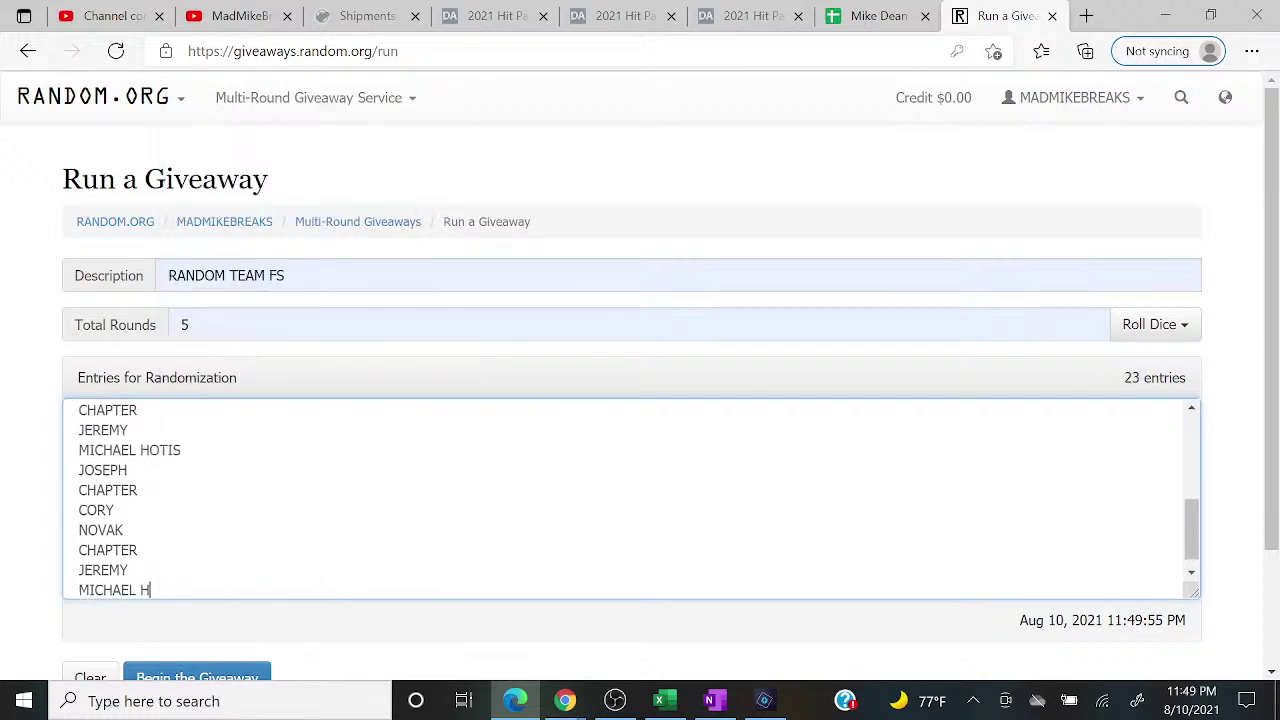
pyautogui.click(150, 450)
pyautogui.press('Return')
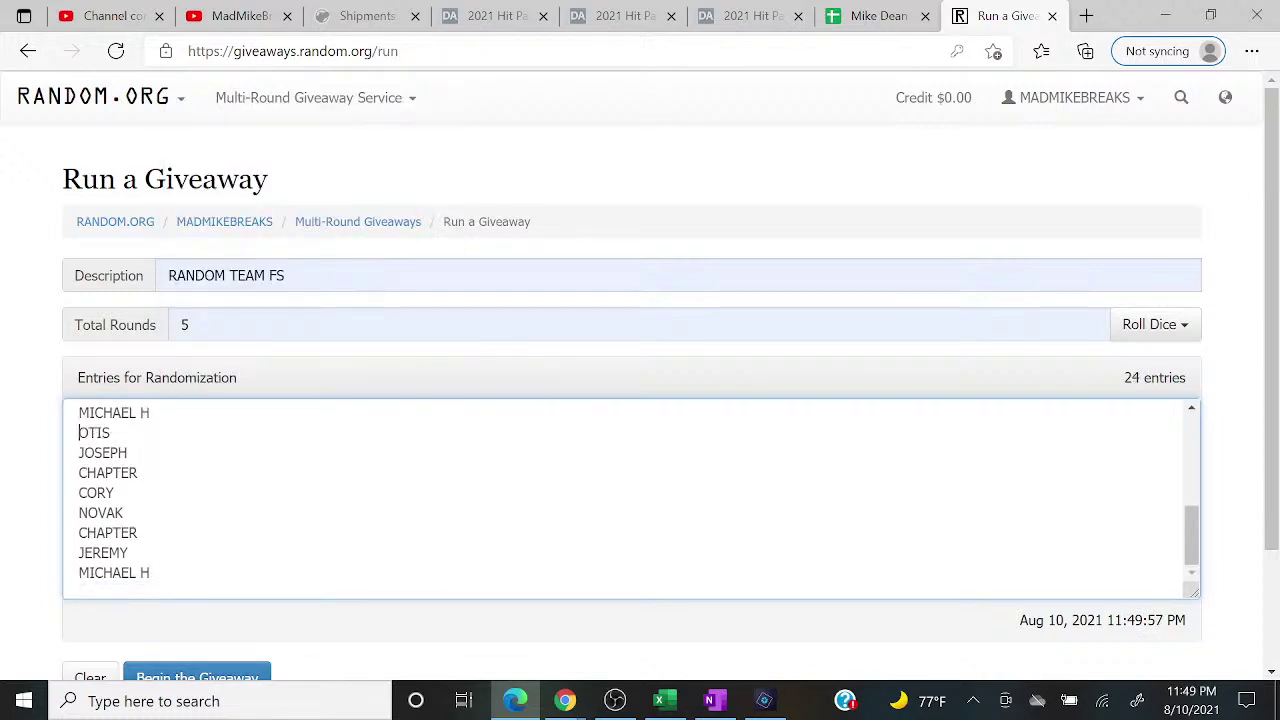
pyautogui.moveTo(565, 700)
pyautogui.click(683, 608)
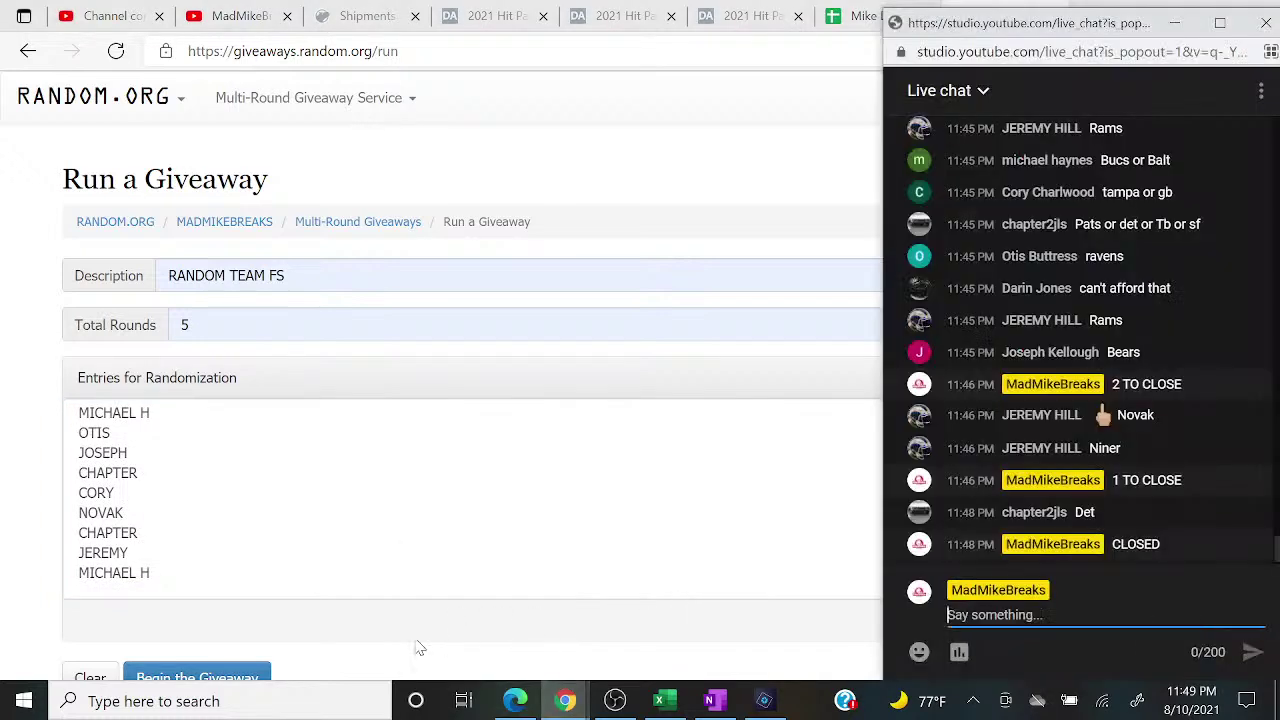
# Step: Begin the 24-entry giveaway, run every round through the final one, then shrink the browser
pyautogui.click(248, 678)
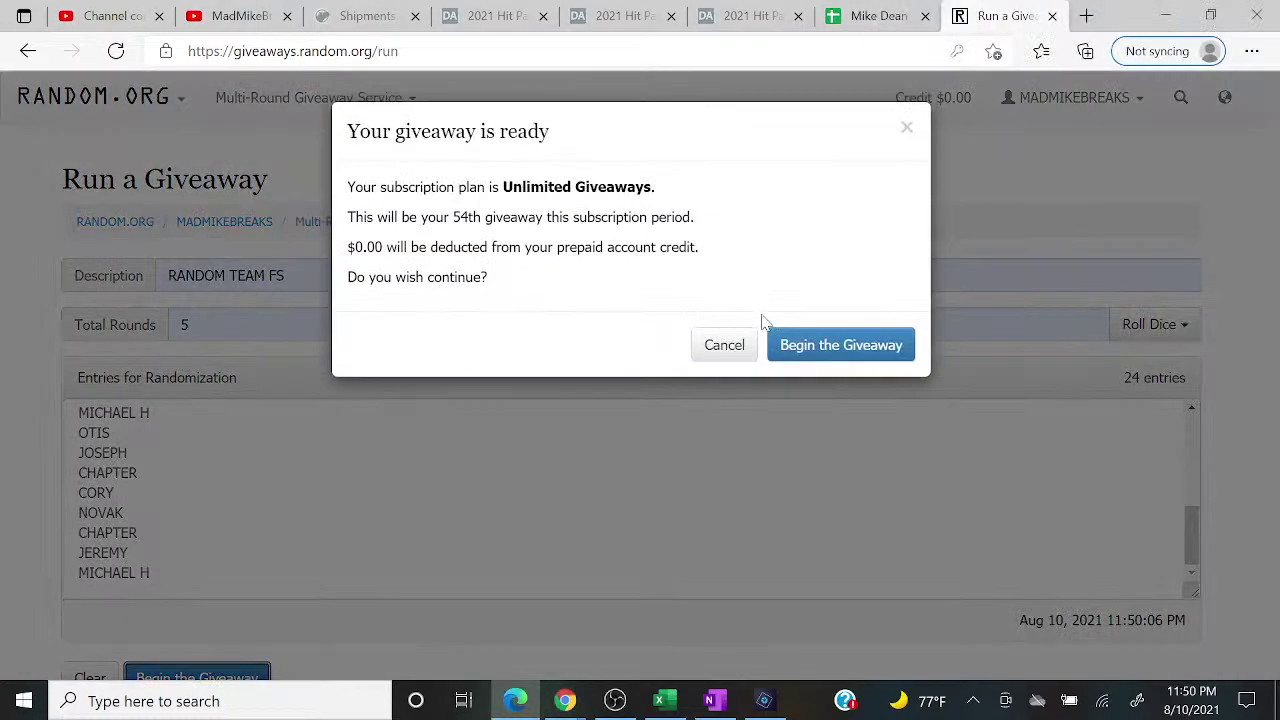
pyautogui.click(791, 338)
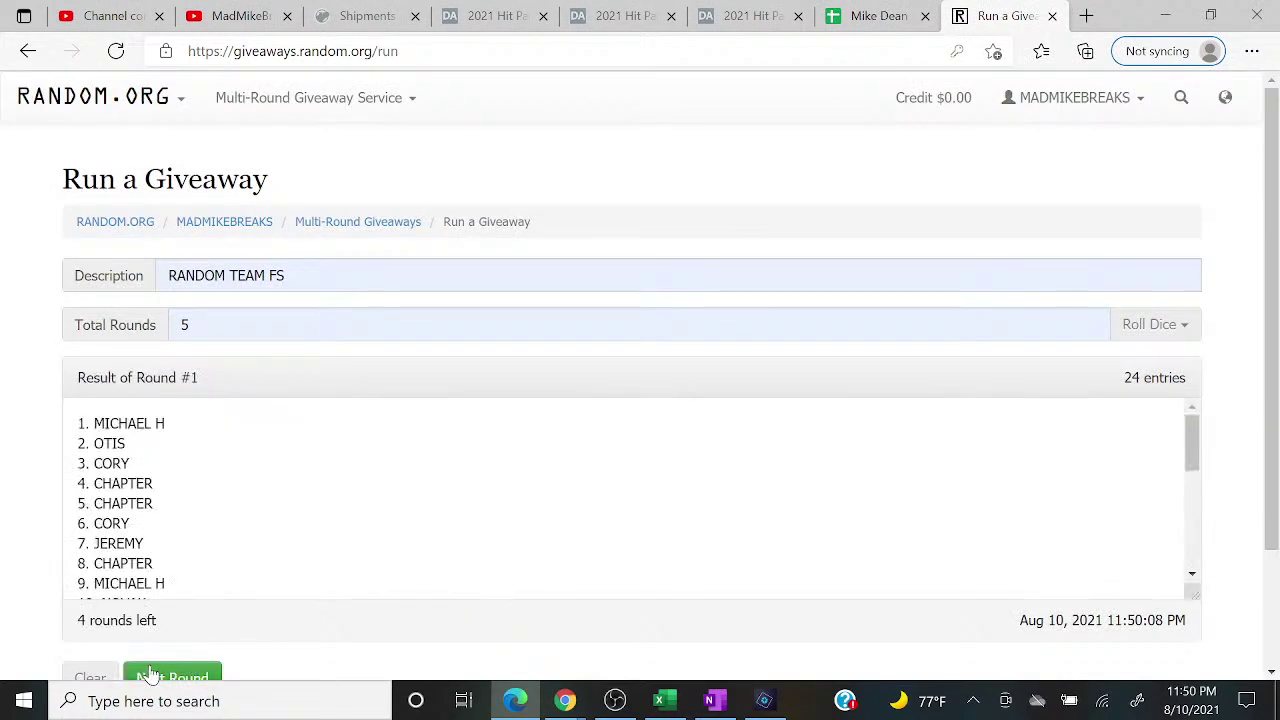
pyautogui.click(150, 677)
pyautogui.click(150, 677)
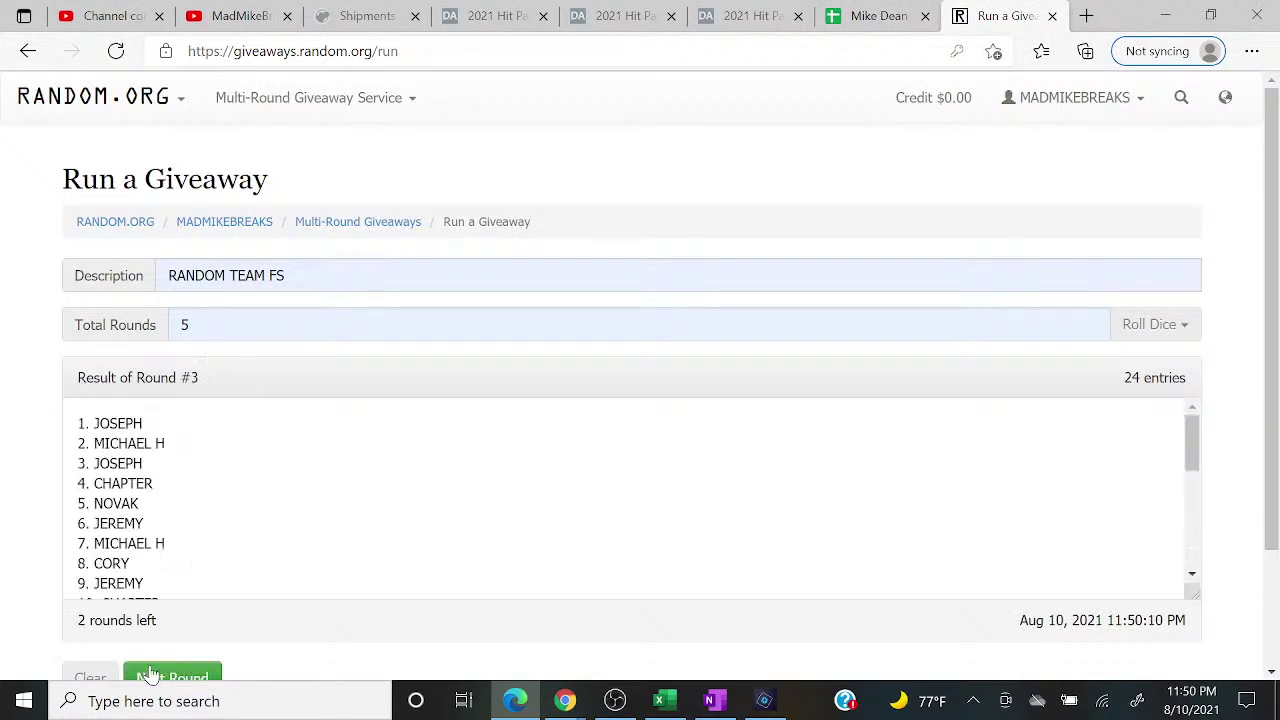
pyautogui.click(150, 677)
pyautogui.click(150, 670)
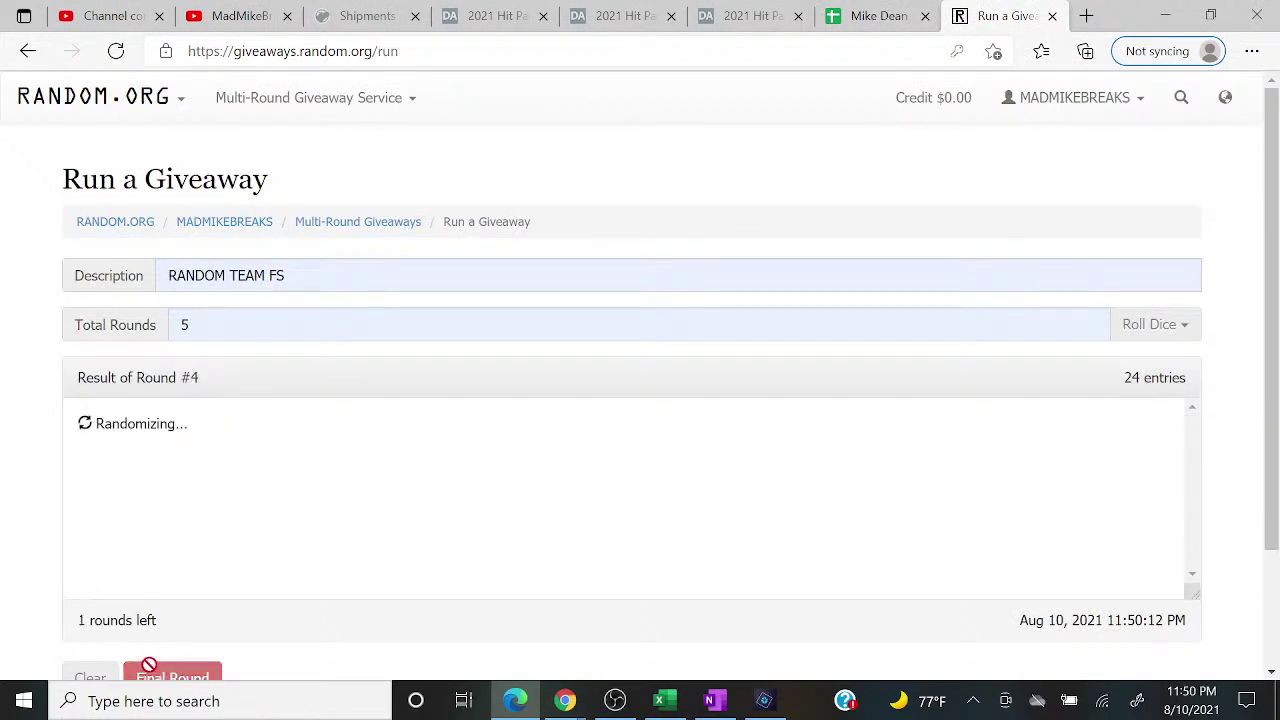
pyautogui.click(150, 670)
pyautogui.moveTo(1196, 443); pyautogui.dragTo(1186, 434)
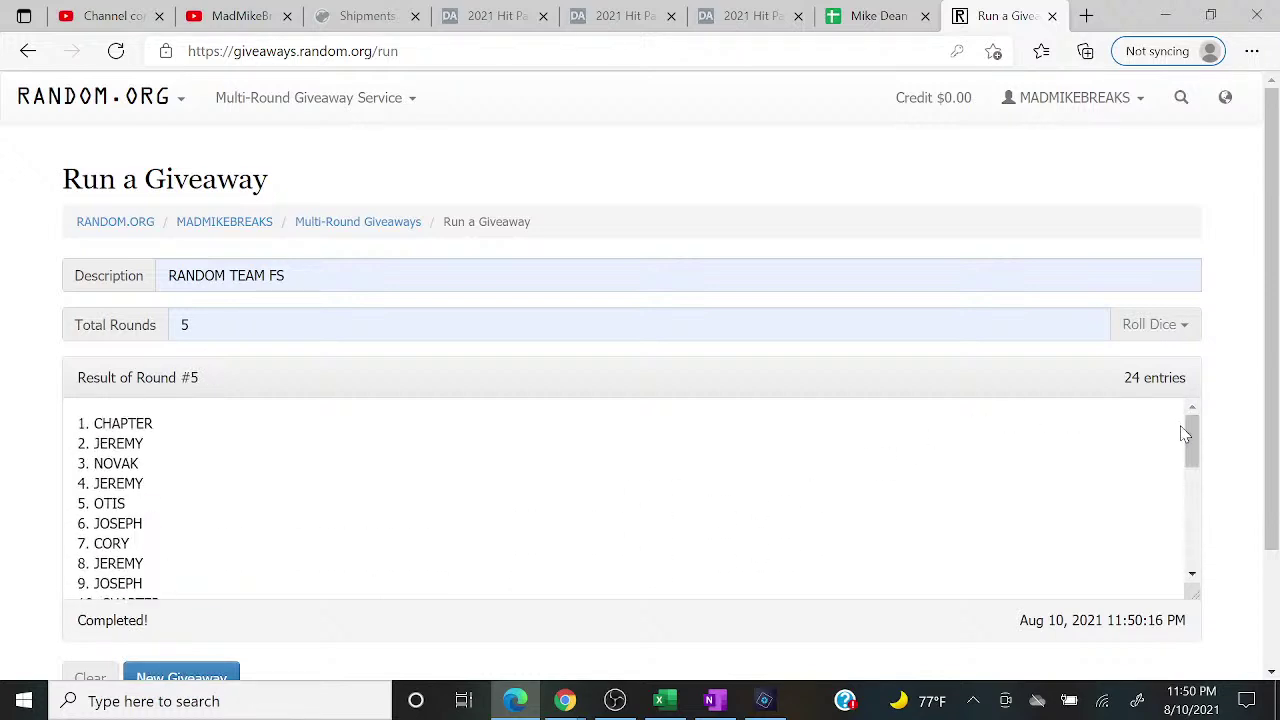
pyautogui.click(1210, 15)
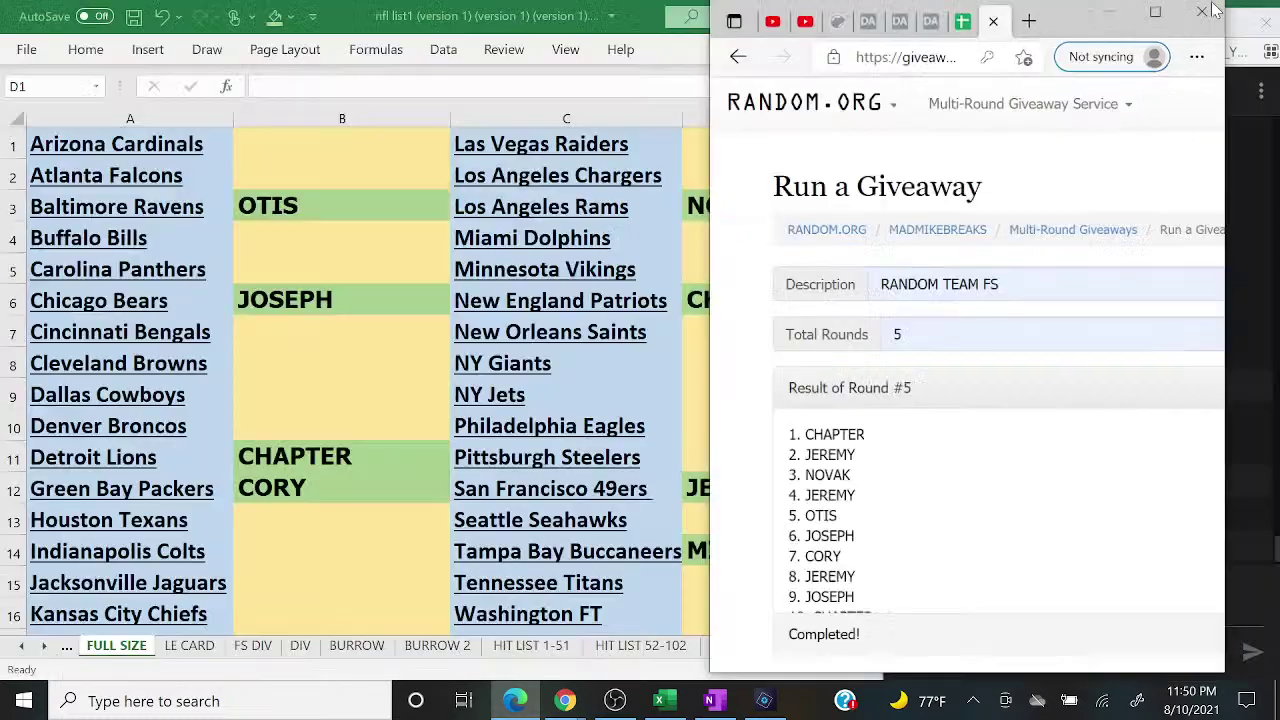
pyautogui.click(312, 145)
pyautogui.write('CHAPTER')
pyautogui.press('Return')
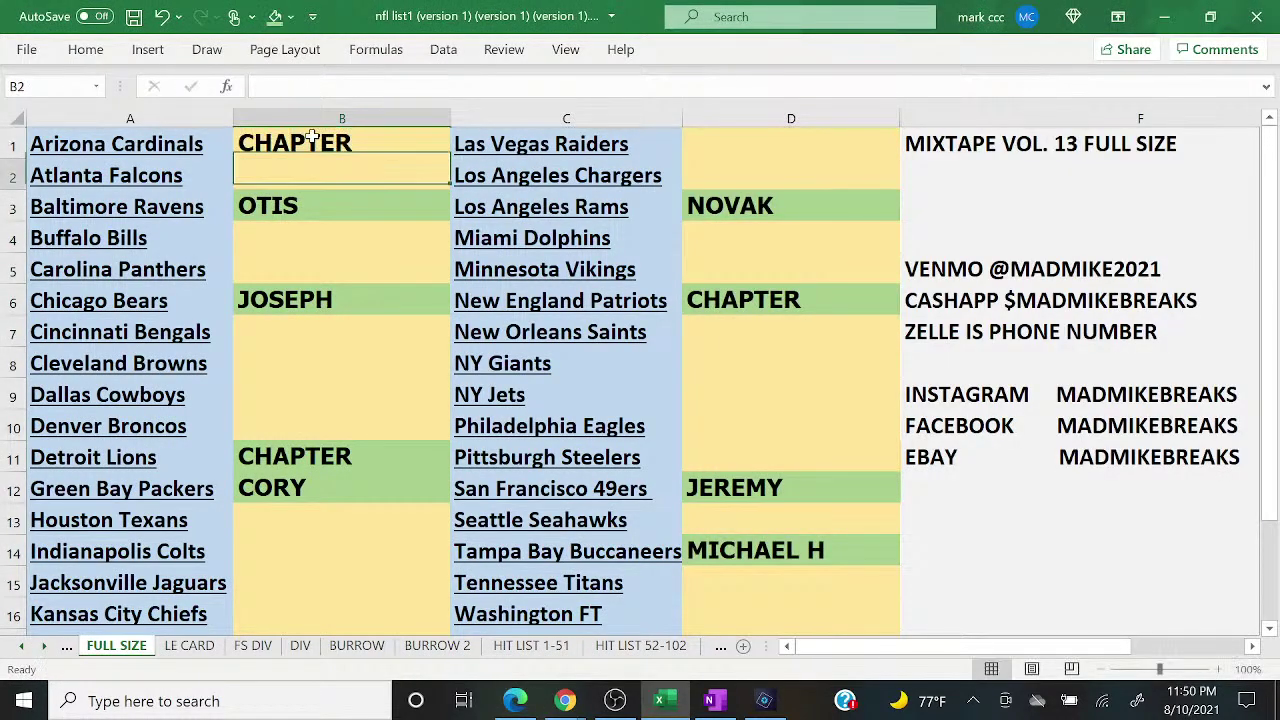
pyautogui.write('JEREMY')
pyautogui.press('Return')
pyautogui.press('Return')
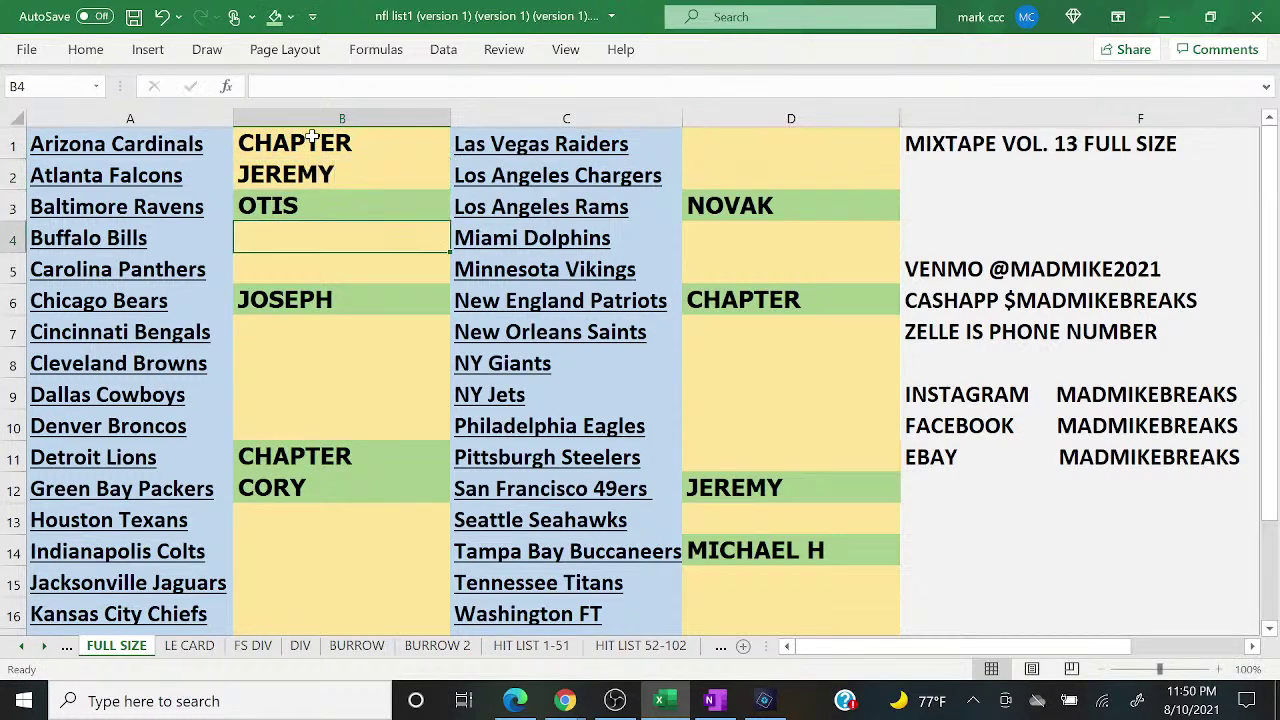
pyautogui.click(515, 703)
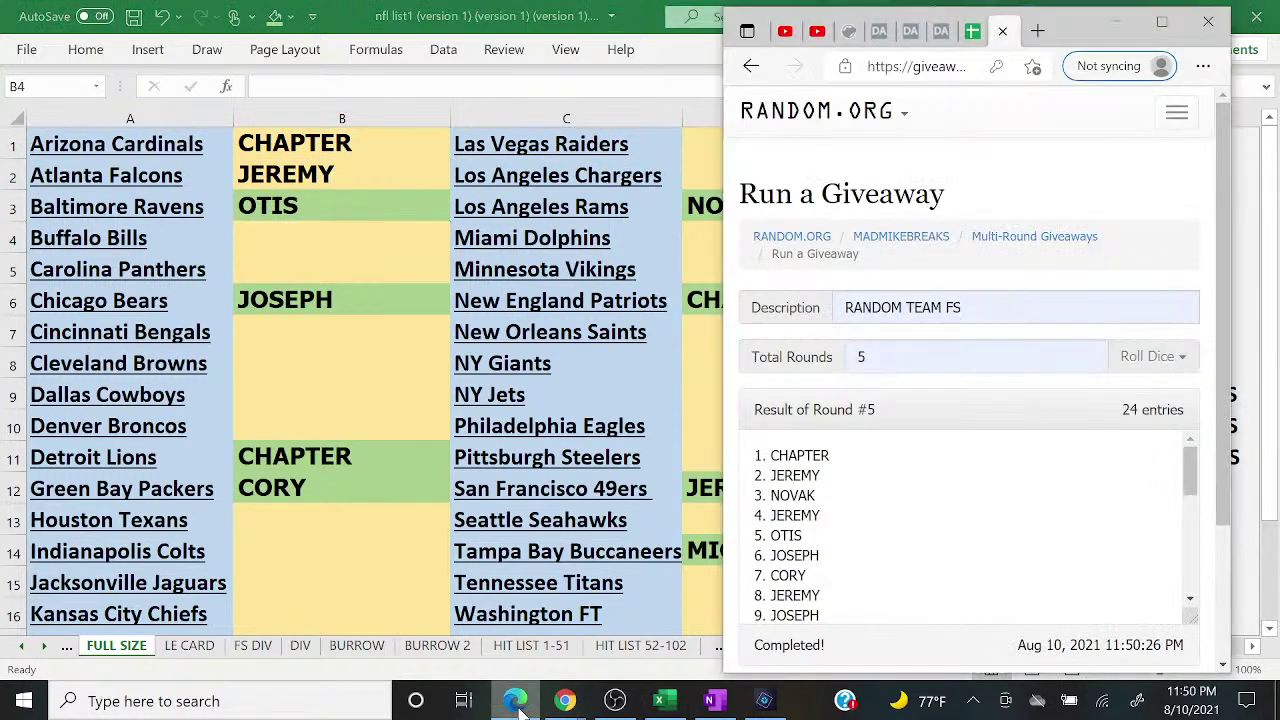
pyautogui.click(516, 704)
pyautogui.write('NOVAK')
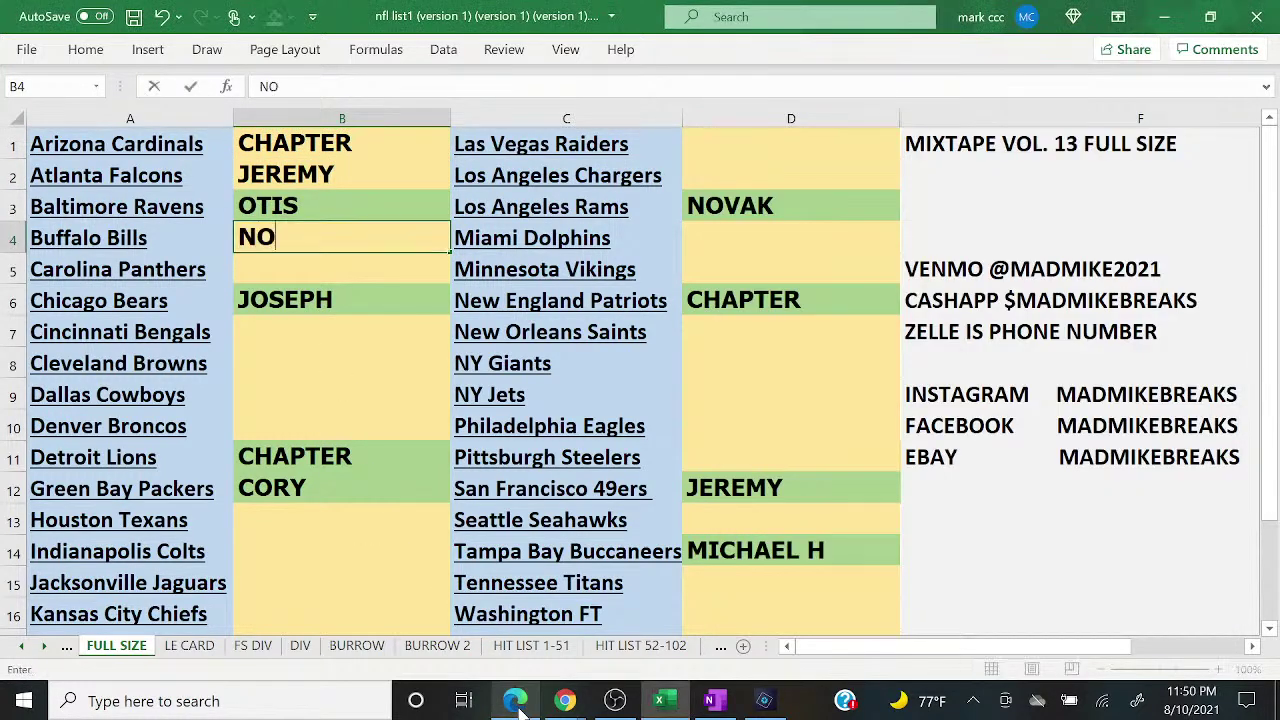
pyautogui.press('Return')
pyautogui.write('JEREMY')
pyautogui.press('Return')
pyautogui.press('Return')
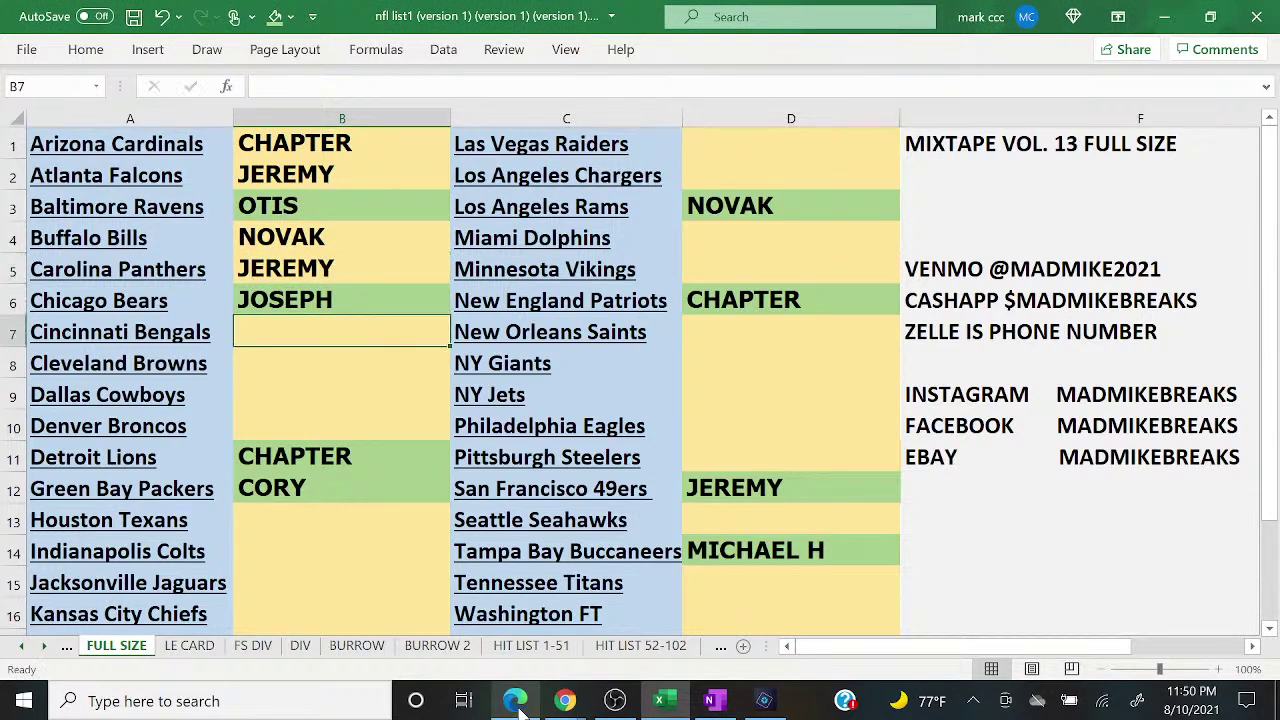
# Step: Enter OTIS, JOSEPH, CORY and JEREMY in B7 through B10
pyautogui.click(515, 703)
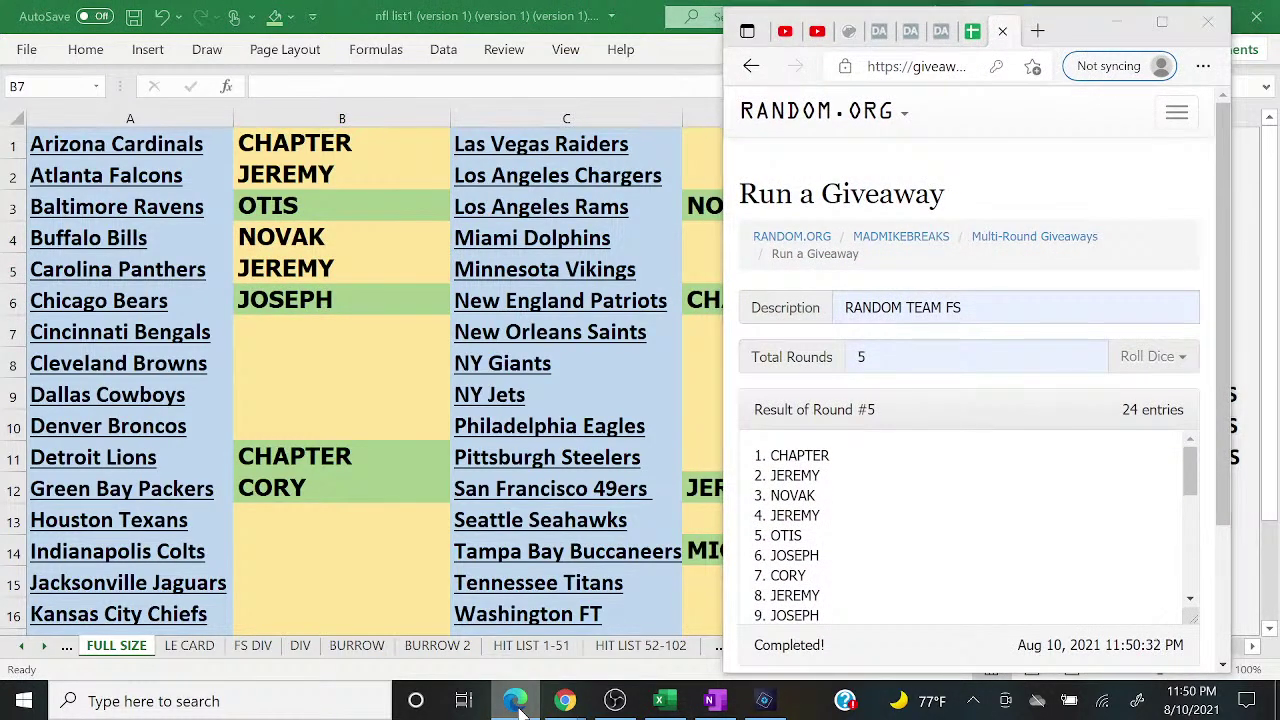
pyautogui.click(516, 704)
pyautogui.write('OTIS')
pyautogui.press('Return')
pyautogui.write('JOSEPH')
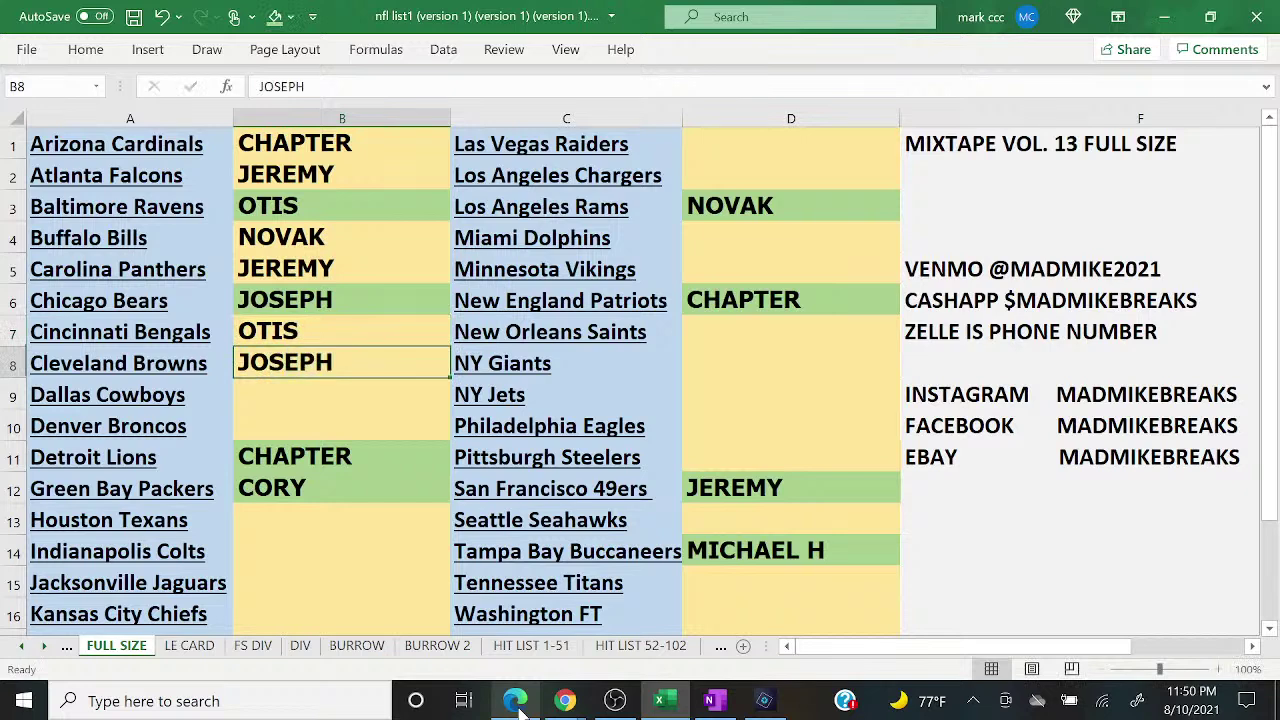
pyautogui.press('Return')
pyautogui.click(516, 703)
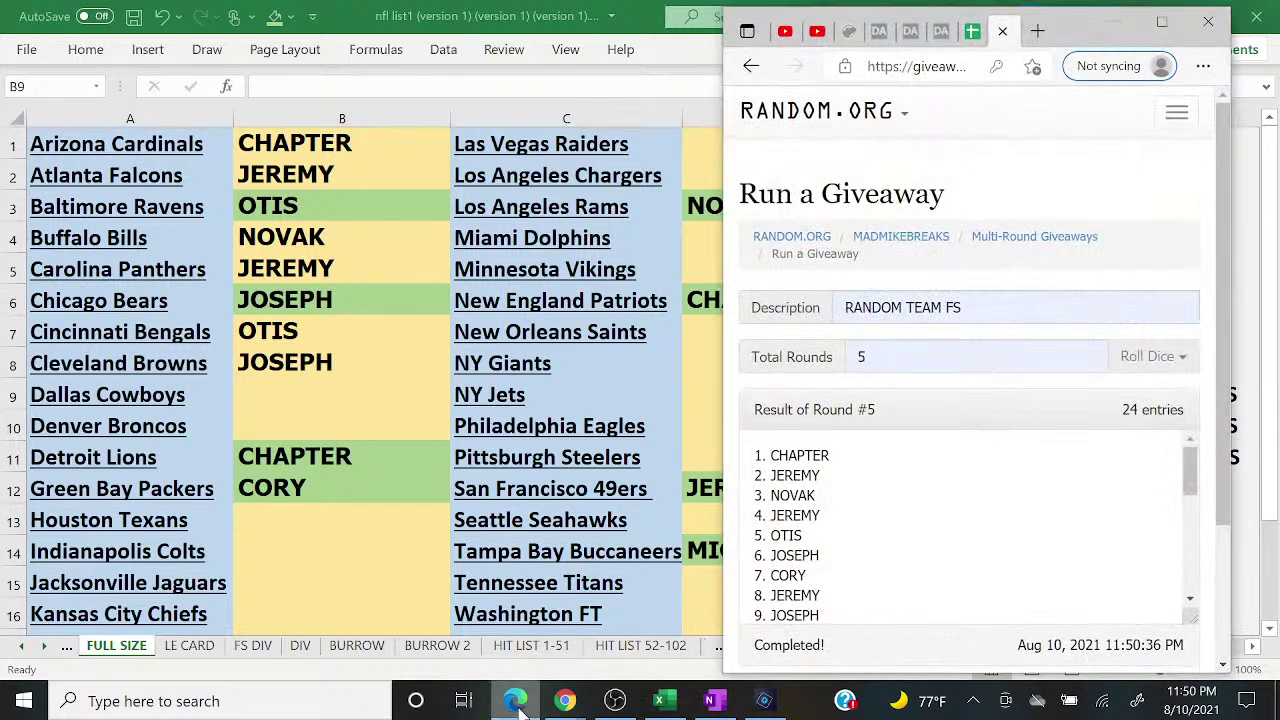
pyautogui.click(516, 703)
pyautogui.write('CORY')
pyautogui.press('Return')
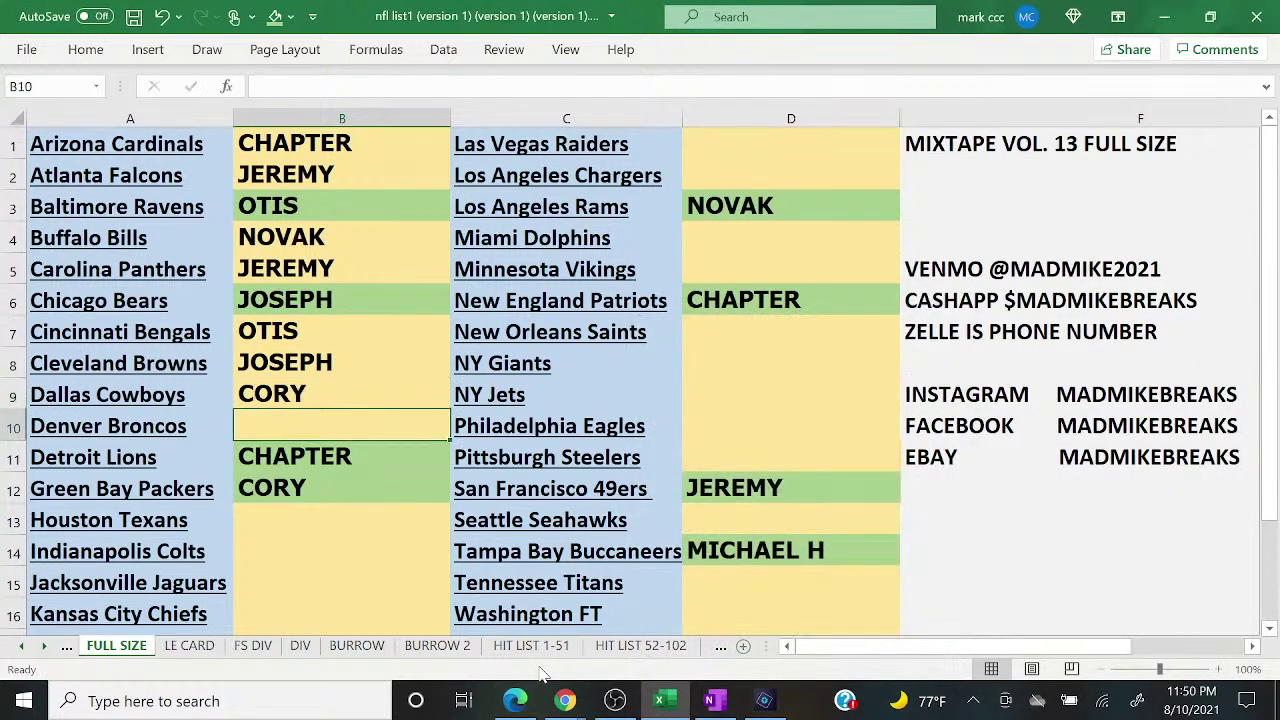
pyautogui.write('JEREMY')
pyautogui.press('Return')
pyautogui.press('Return')
pyautogui.press('Return')
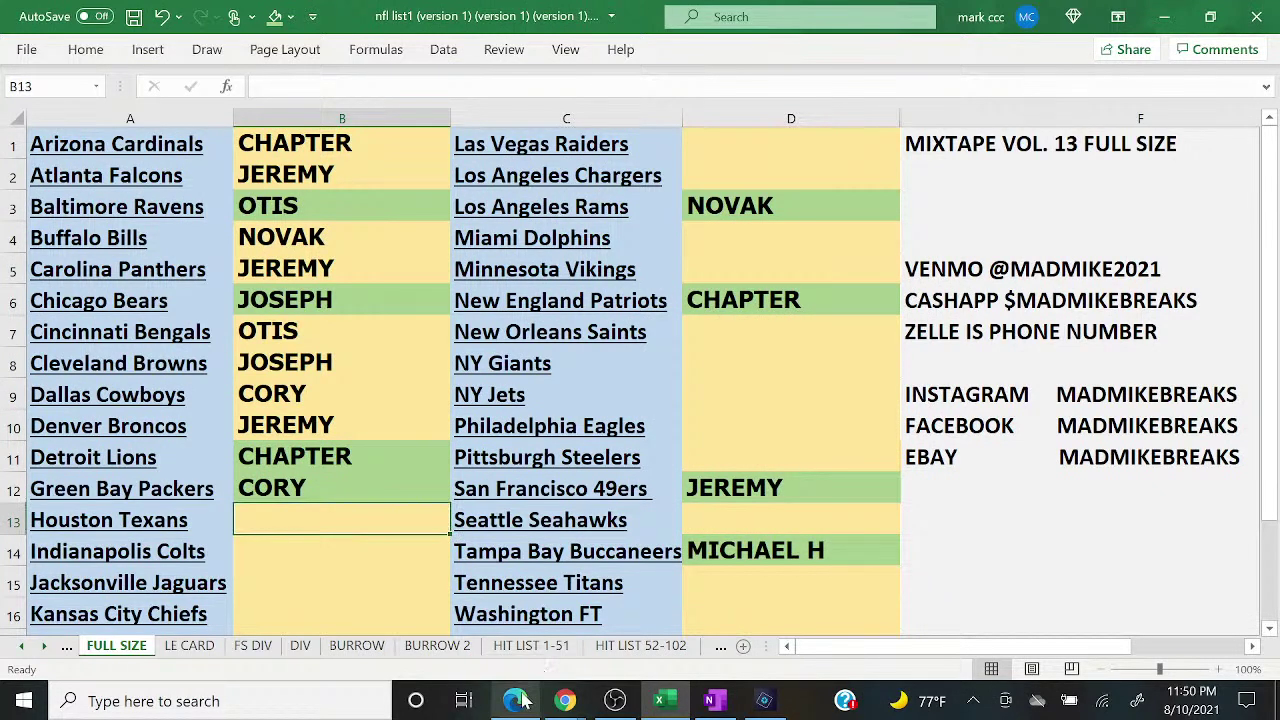
# Step: Enter JOSEPH, CHAPTER, OTIS and CHAPTER in B13 through B16
pyautogui.click(516, 703)
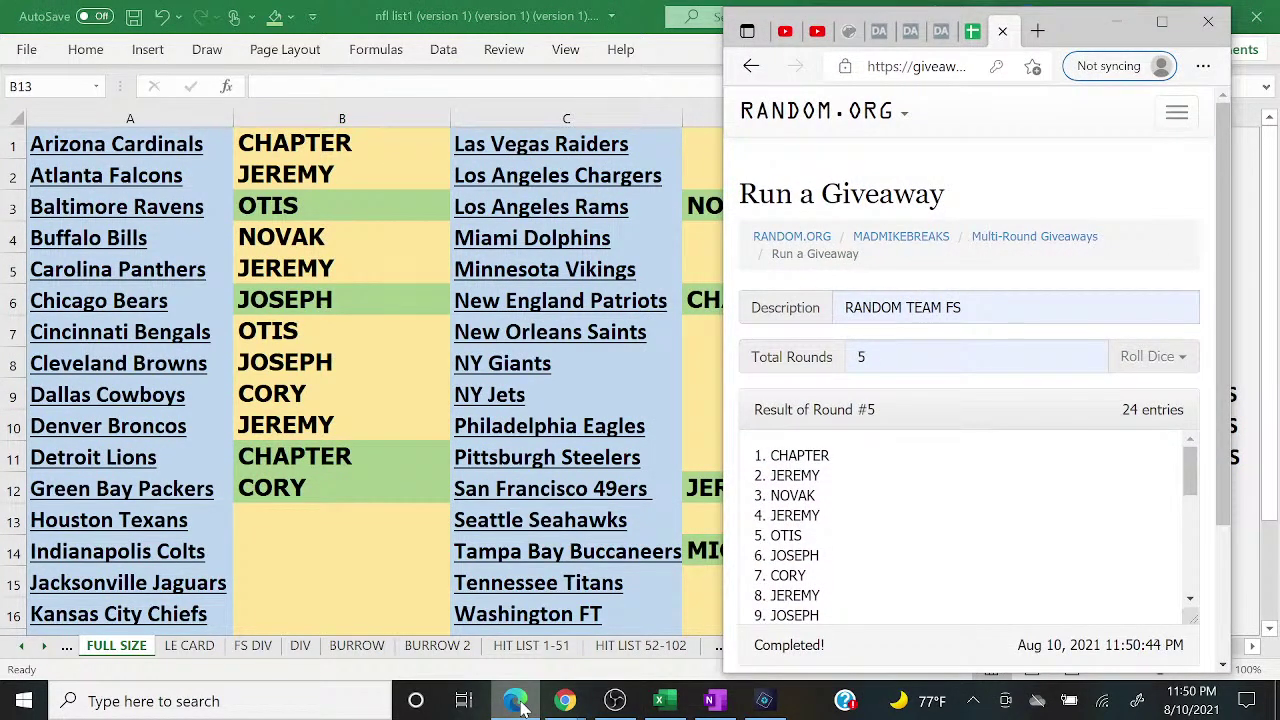
pyautogui.click(516, 703)
pyautogui.write('JOSEPH')
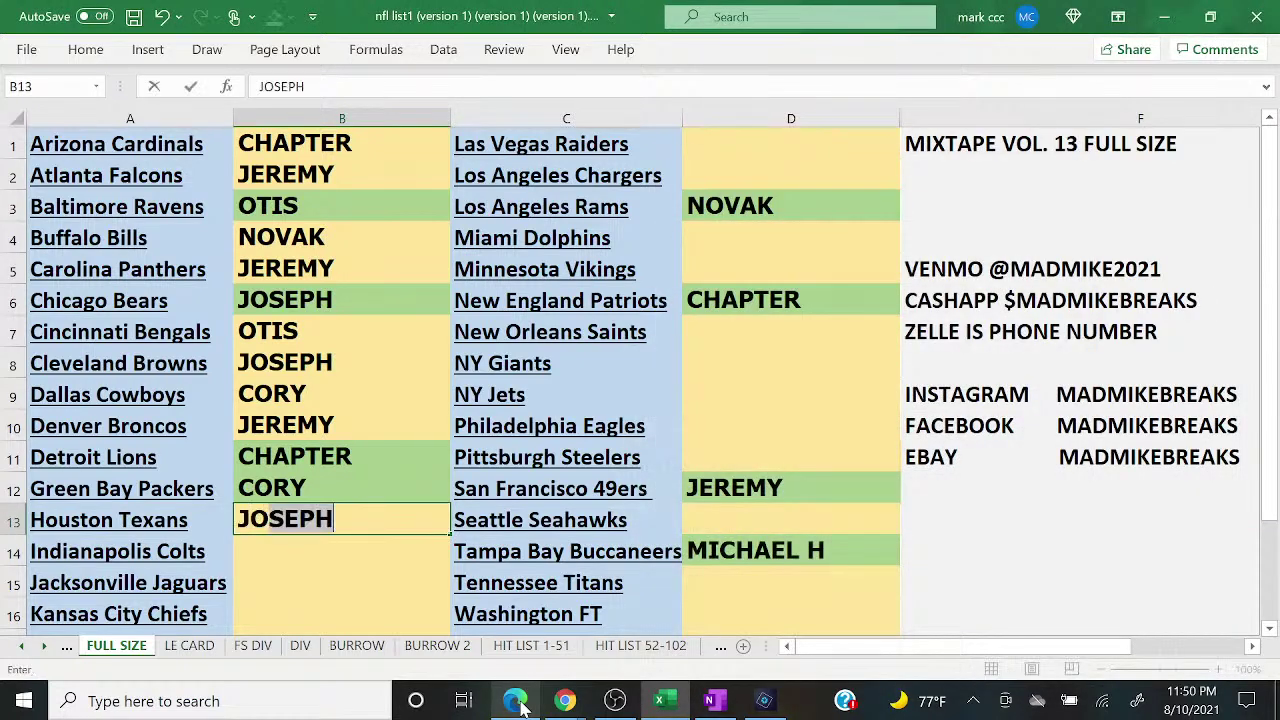
pyautogui.press('Return')
pyautogui.click(516, 703)
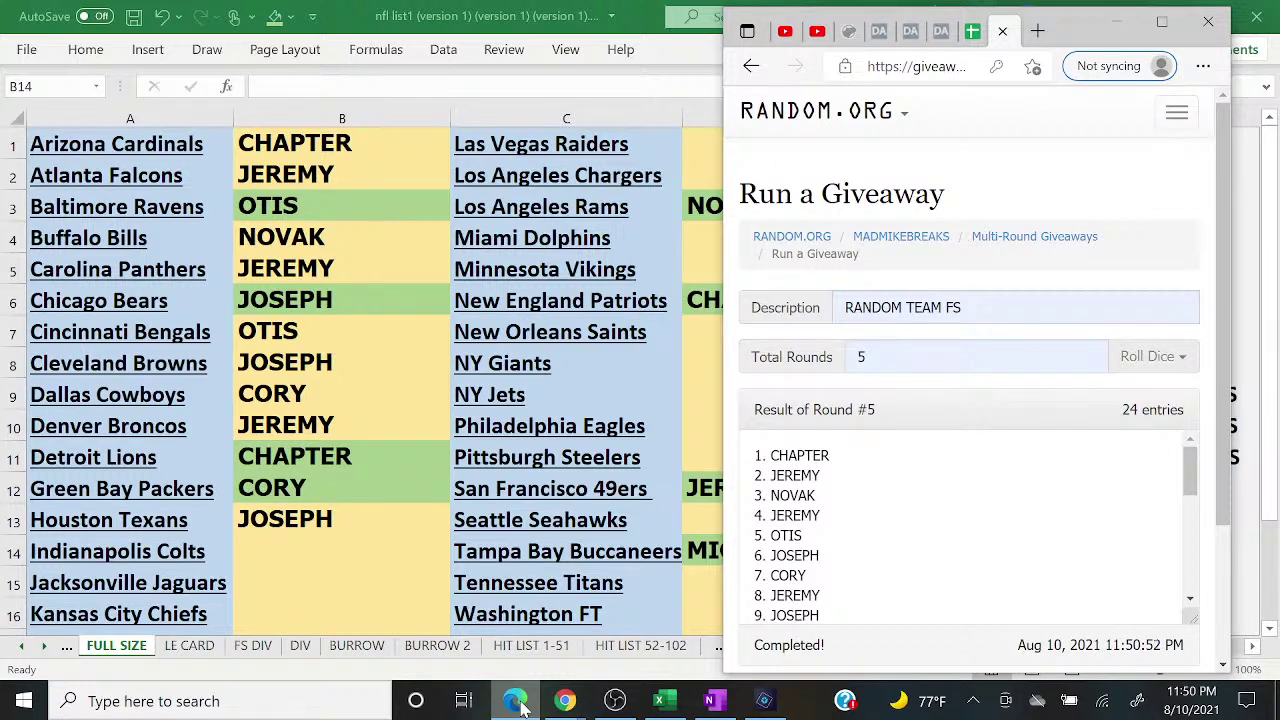
pyautogui.click(518, 705)
pyautogui.write('CHAPTER')
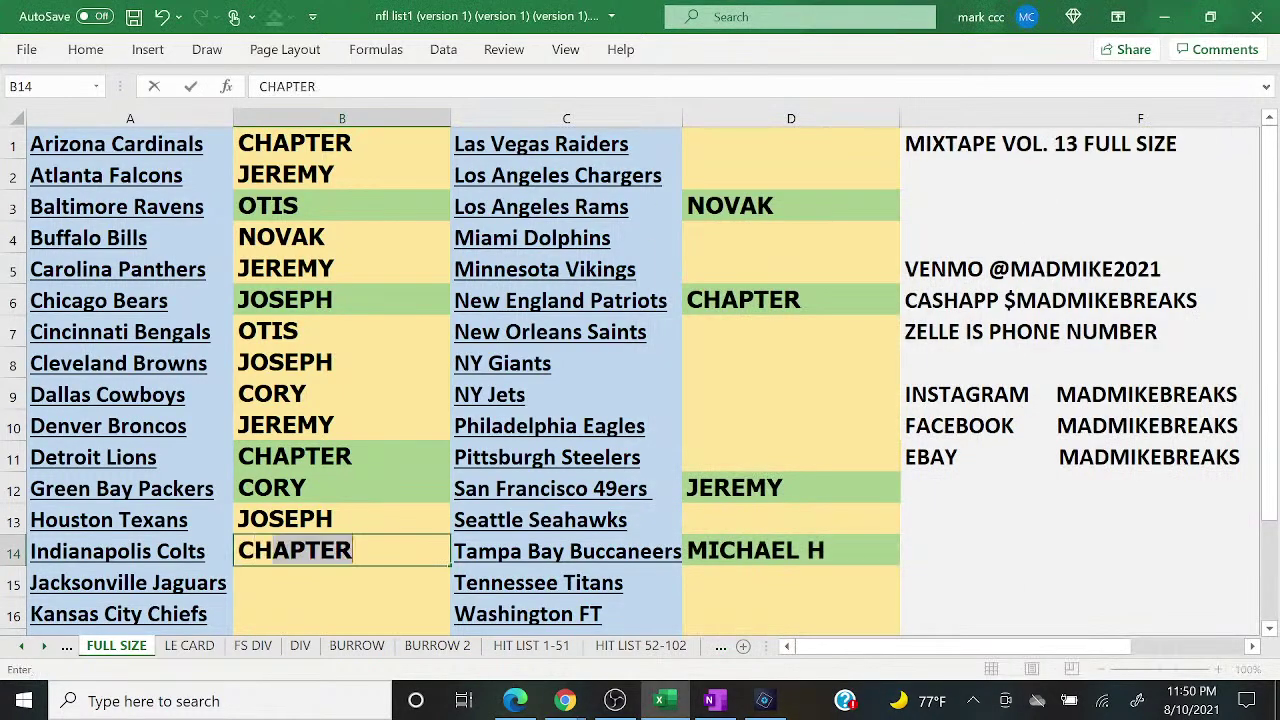
pyautogui.press('Return')
pyautogui.write('O')
pyautogui.press('Return')
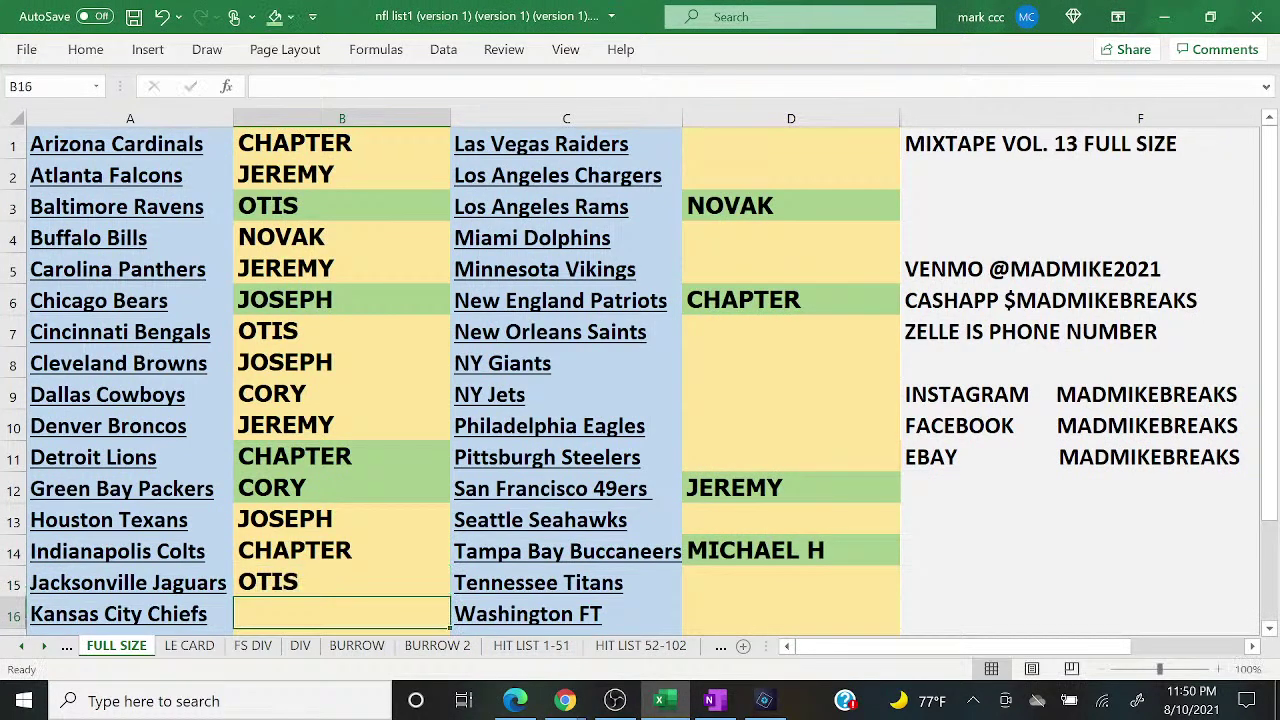
pyautogui.click(515, 701)
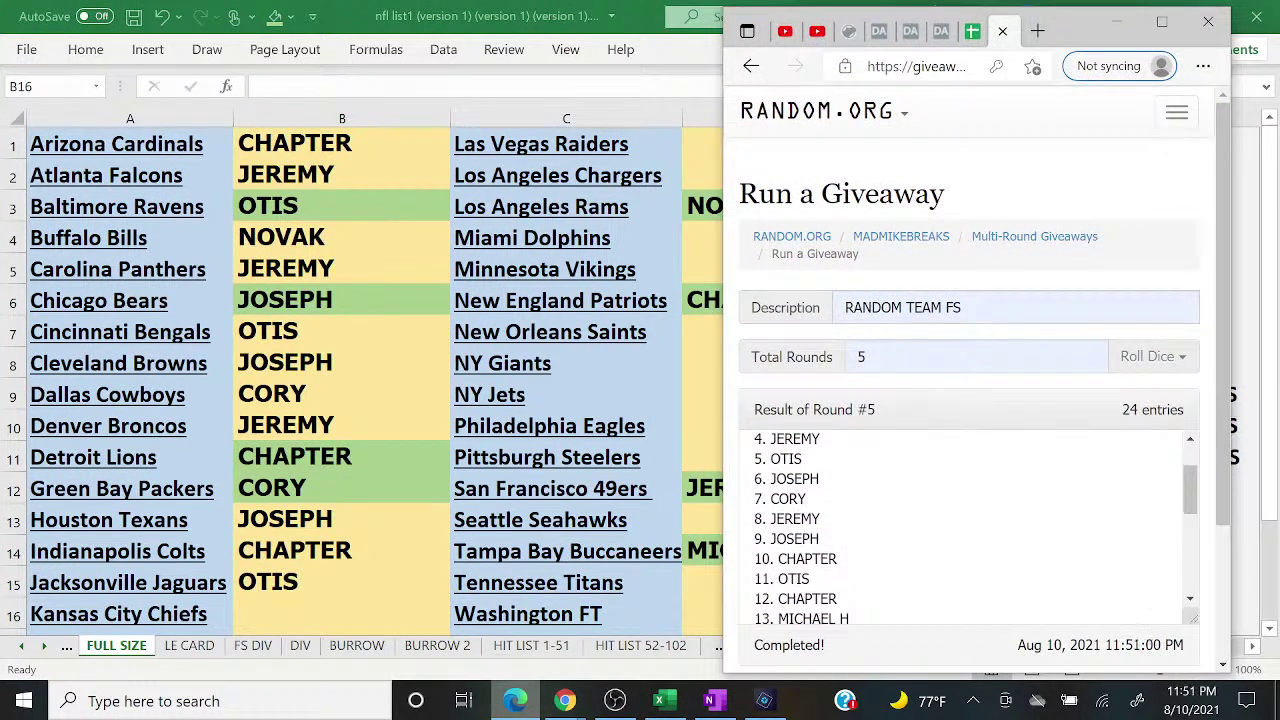
pyautogui.hotkey('alt', 'Tab')
pyautogui.write('CHAPTER')
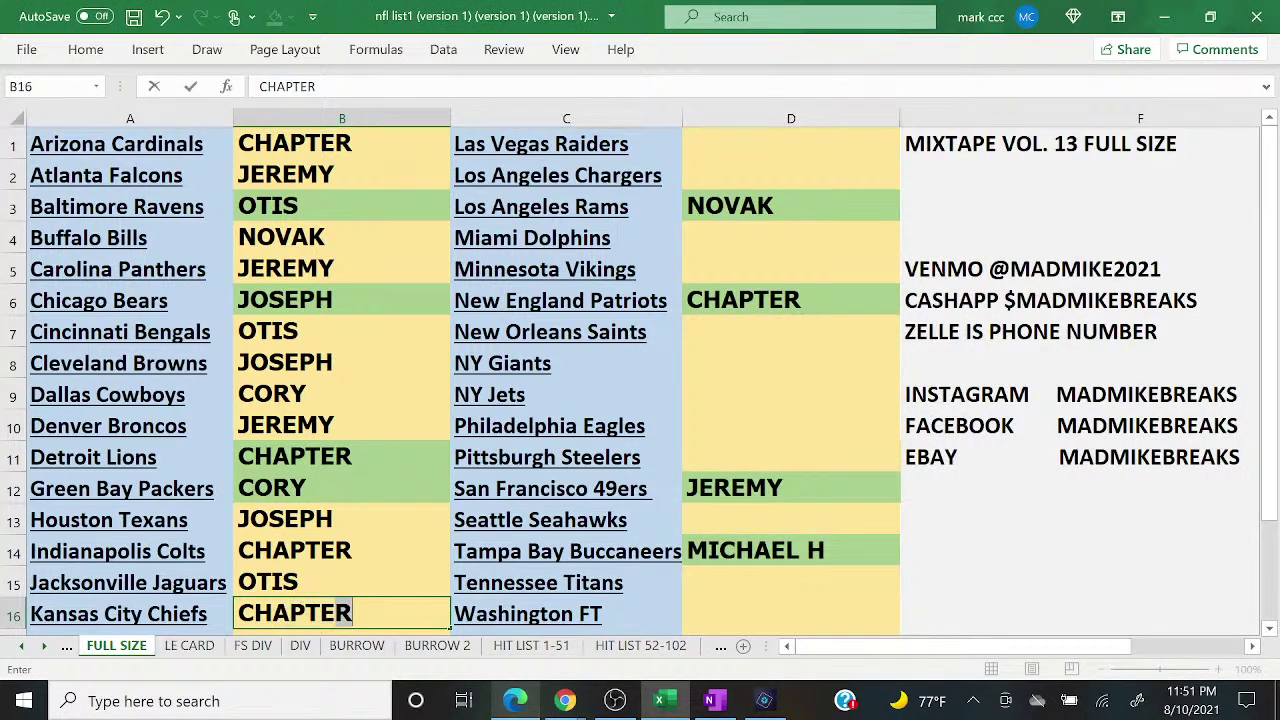
pyautogui.press('Tab')
pyautogui.press('Right')
pyautogui.press('Up')
pyautogui.press('Up')
pyautogui.press('Up')
pyautogui.press('Up')
pyautogui.press('Up')
pyautogui.press('Up')
pyautogui.press('Up')
pyautogui.press('Up')
pyautogui.press('Up')
pyautogui.press('Up')
pyautogui.press('Up')
pyautogui.press('Up')
pyautogui.press('Up')
pyautogui.press('Up')
pyautogui.press('Up')
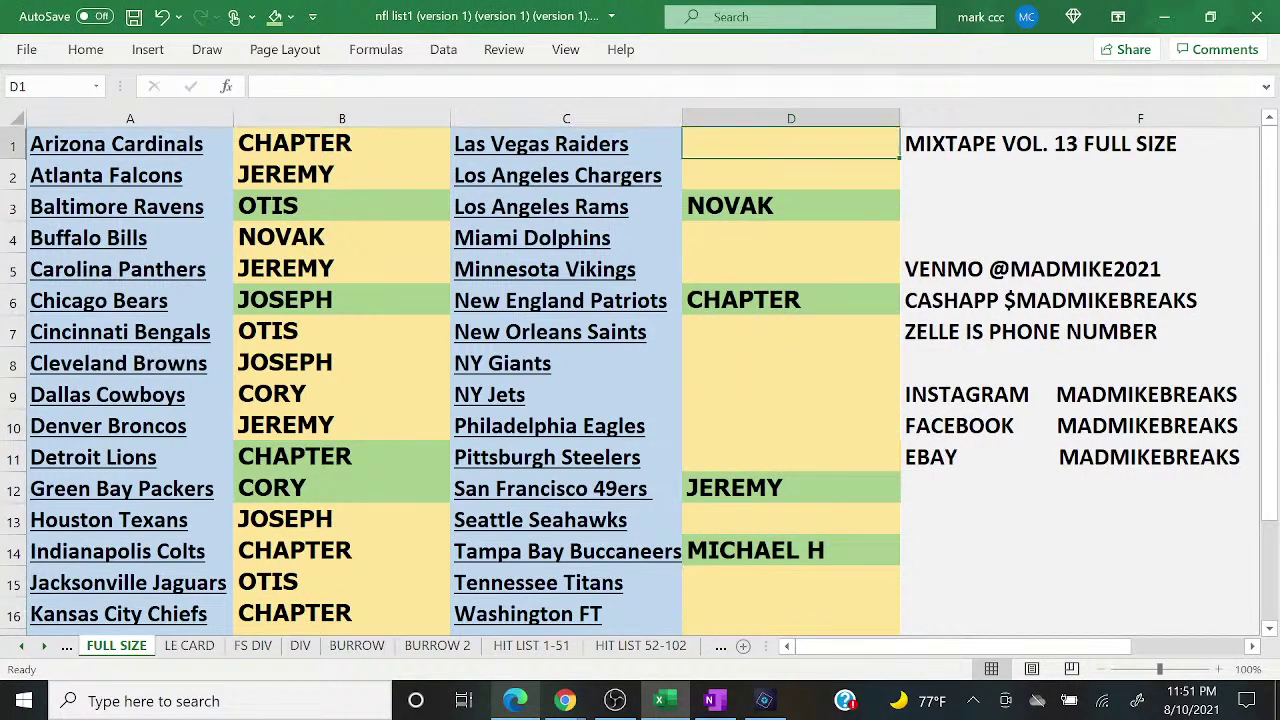
pyautogui.write('MICHAEL H')
pyautogui.press('Return')
pyautogui.hotkey('alt', 'Tab')
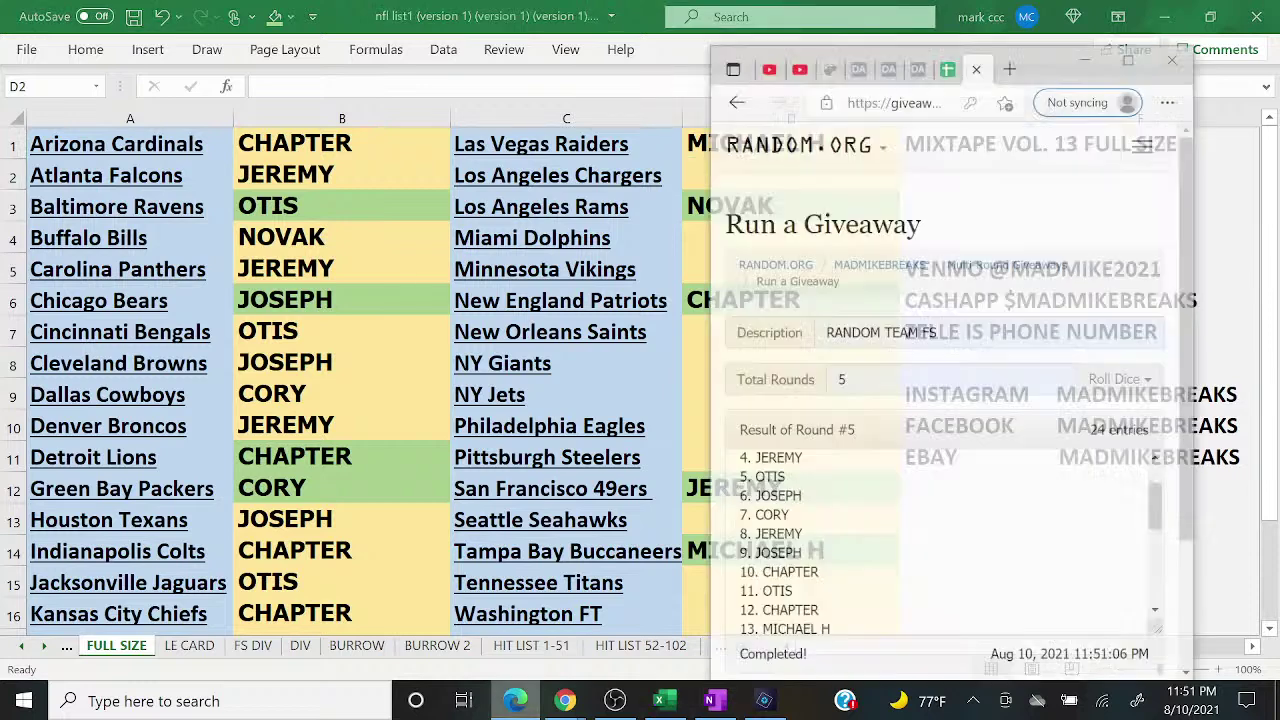
pyautogui.scroll(-1, 960, 530)
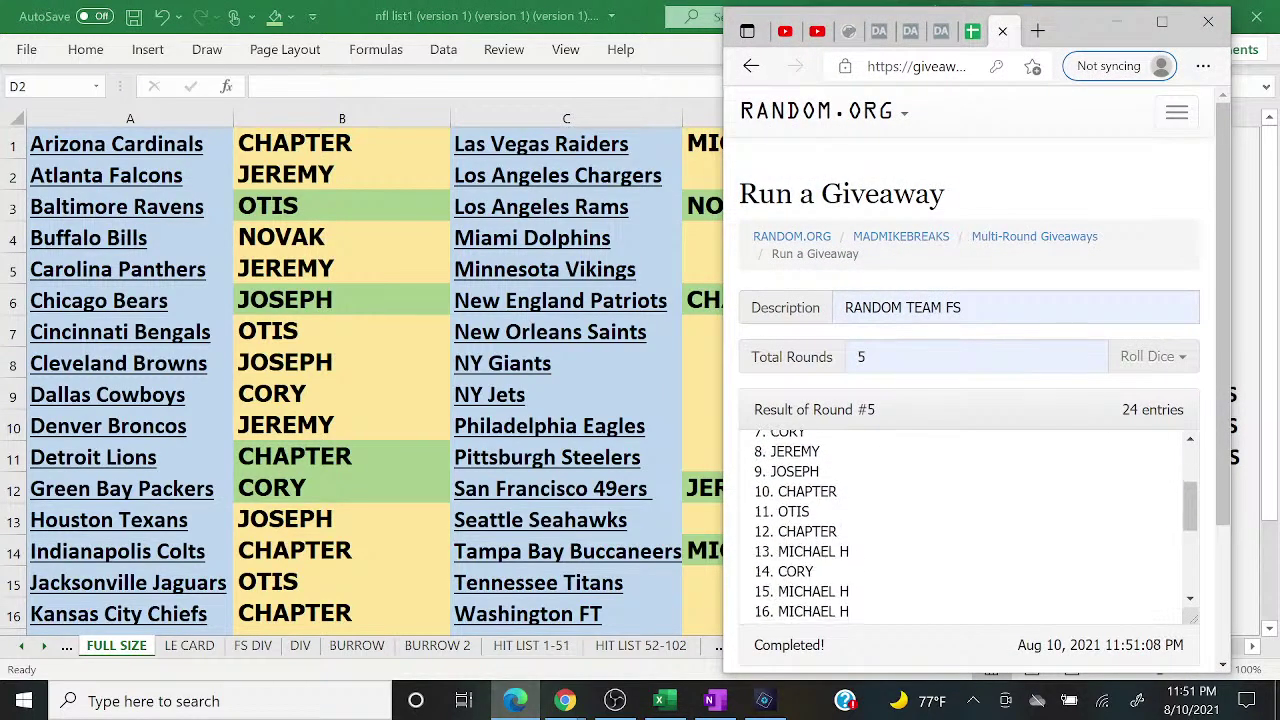
pyautogui.hotkey('alt', 'Tab')
pyautogui.write('CORY')
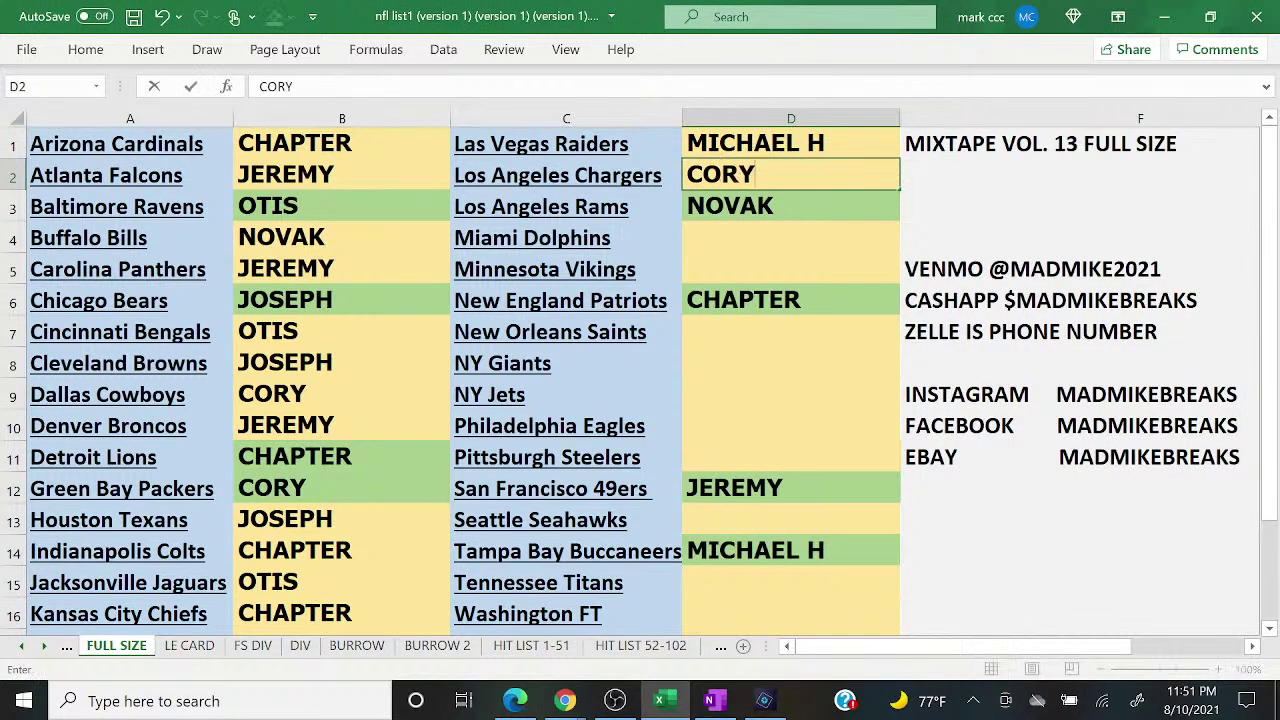
pyautogui.press('Return')
pyautogui.press('Return')
pyautogui.write('MICHAEL H')
pyautogui.press('Return')
pyautogui.write('NOVAK')
pyautogui.press('Return')
pyautogui.press('Return')
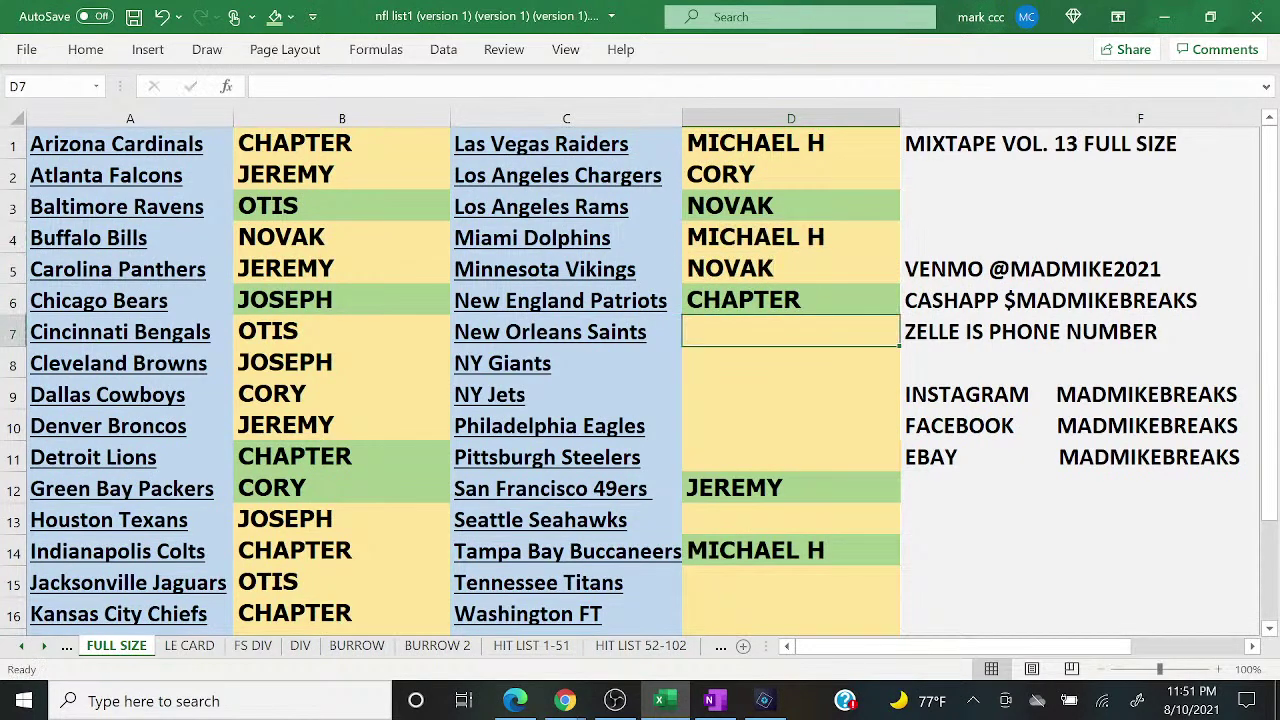
pyautogui.press('Up')
pyautogui.press('Up')
pyautogui.write('MICHAEL H')
pyautogui.press('Return')
pyautogui.press('Return')
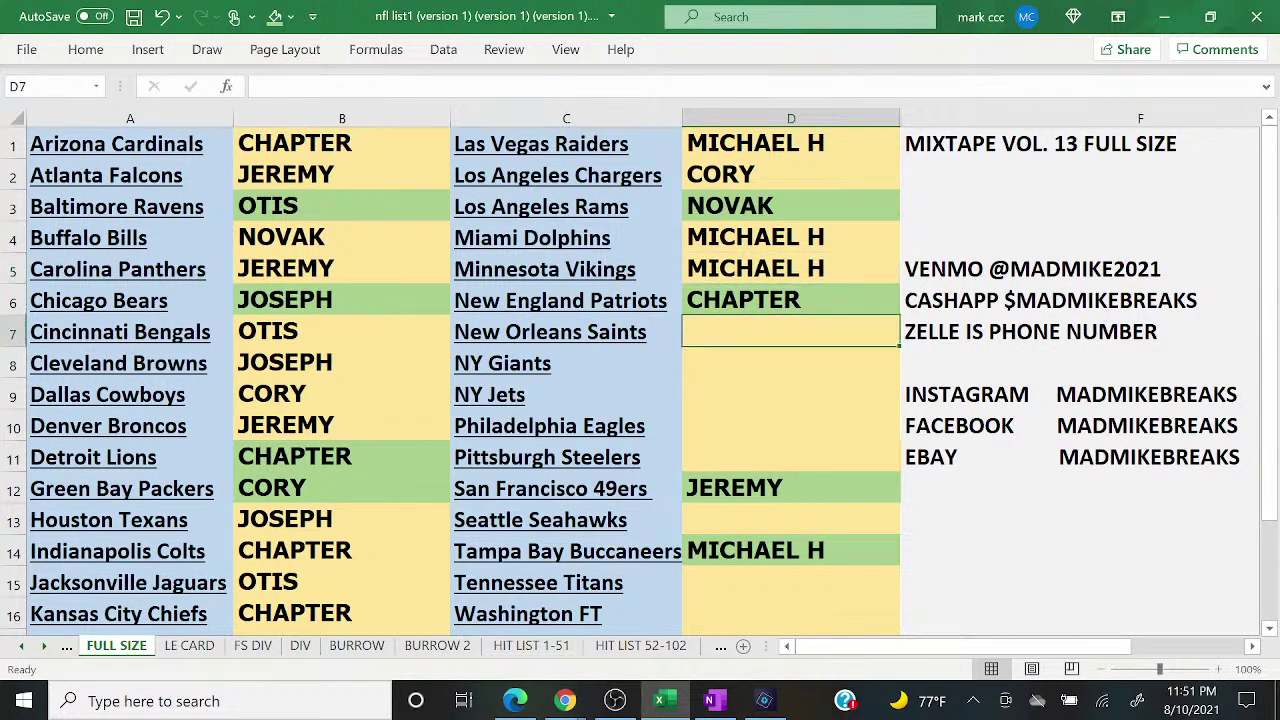
# Step: Enter NOVAK, JOSEPH, CHAPTER and CHAPTER in D7 through D10
pyautogui.hotkey('alt', 'Tab')
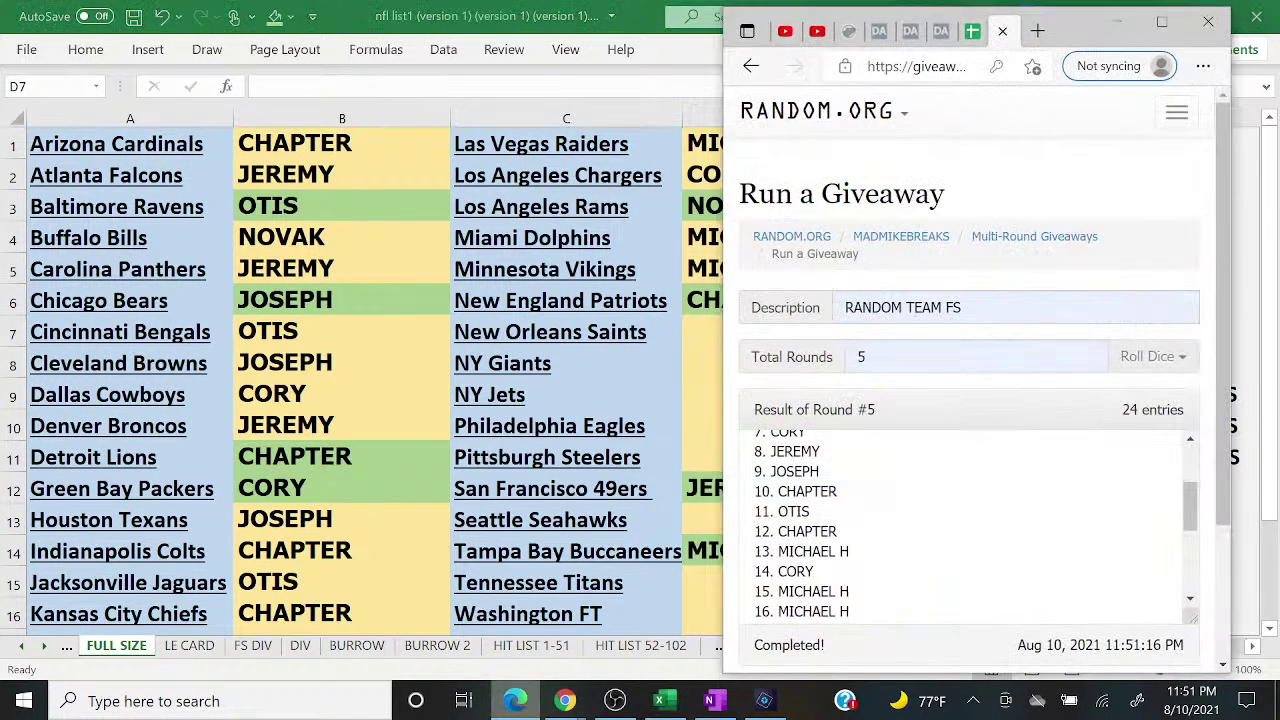
pyautogui.scroll(-2, 960, 520)
pyautogui.hotkey('alt', 'Tab')
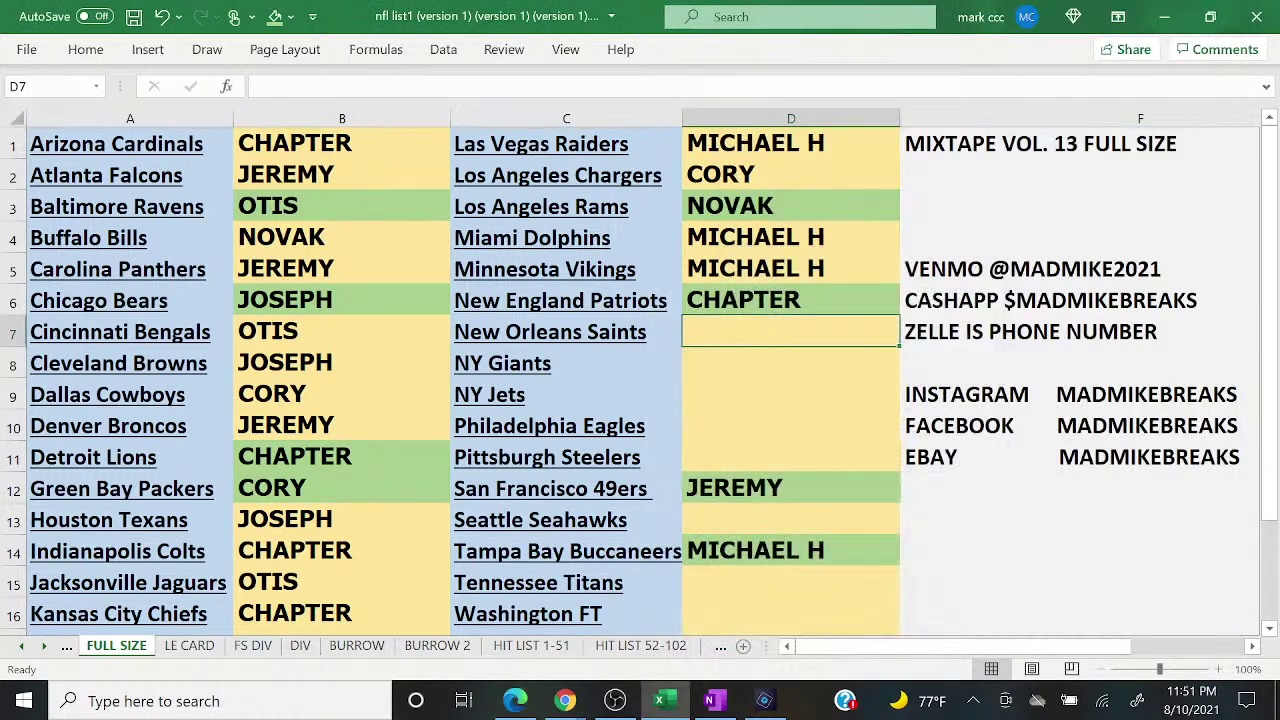
pyautogui.write('NOVAK')
pyautogui.press('Return')
pyautogui.write('JOSEPH')
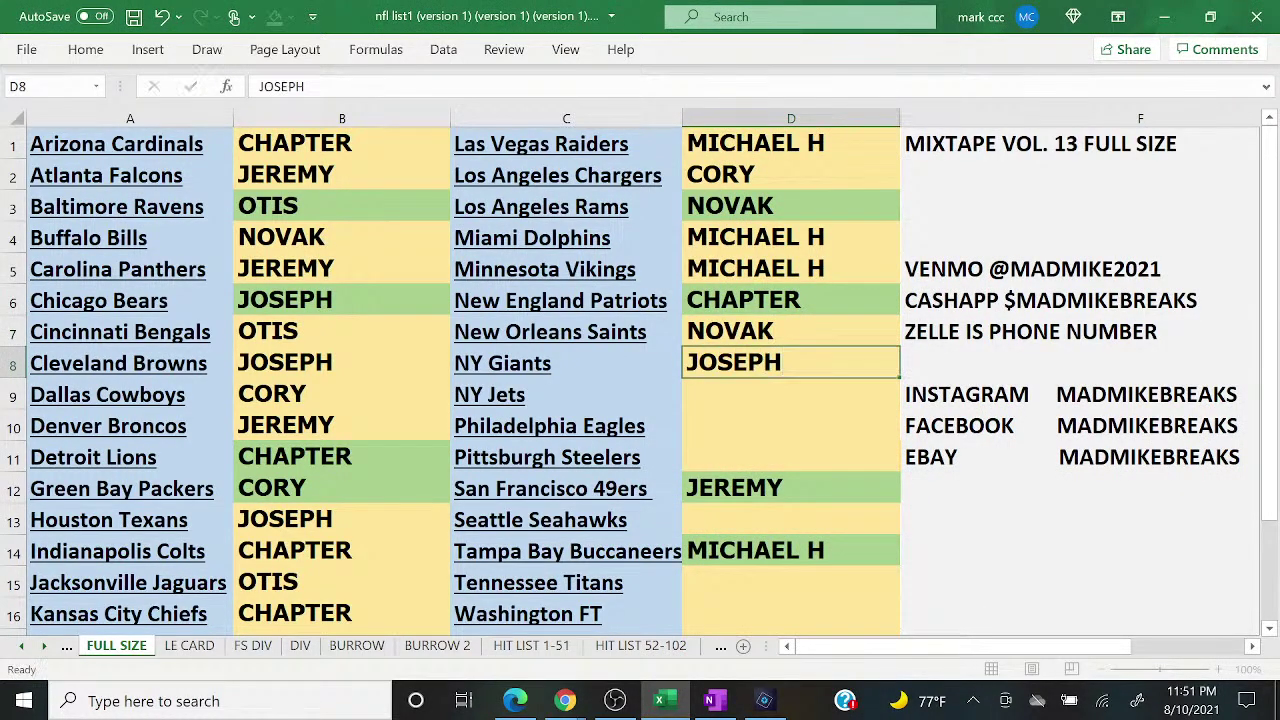
pyautogui.press('Return')
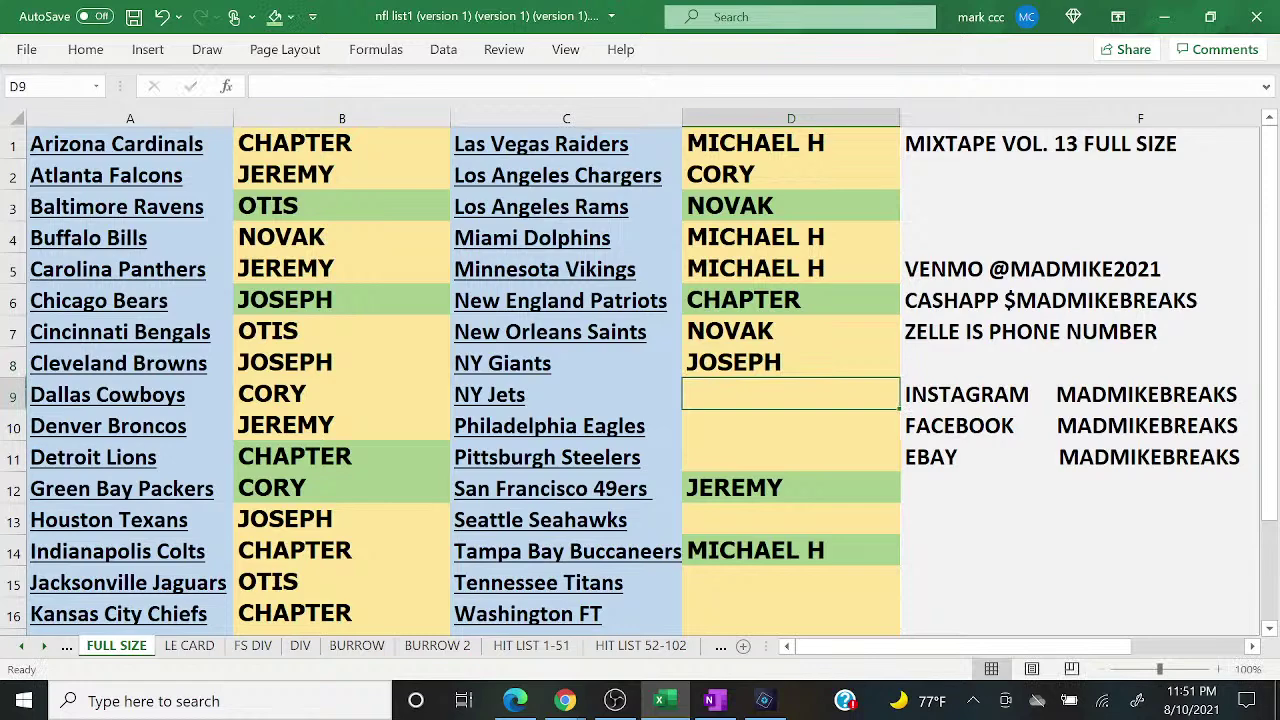
pyautogui.click(515, 701)
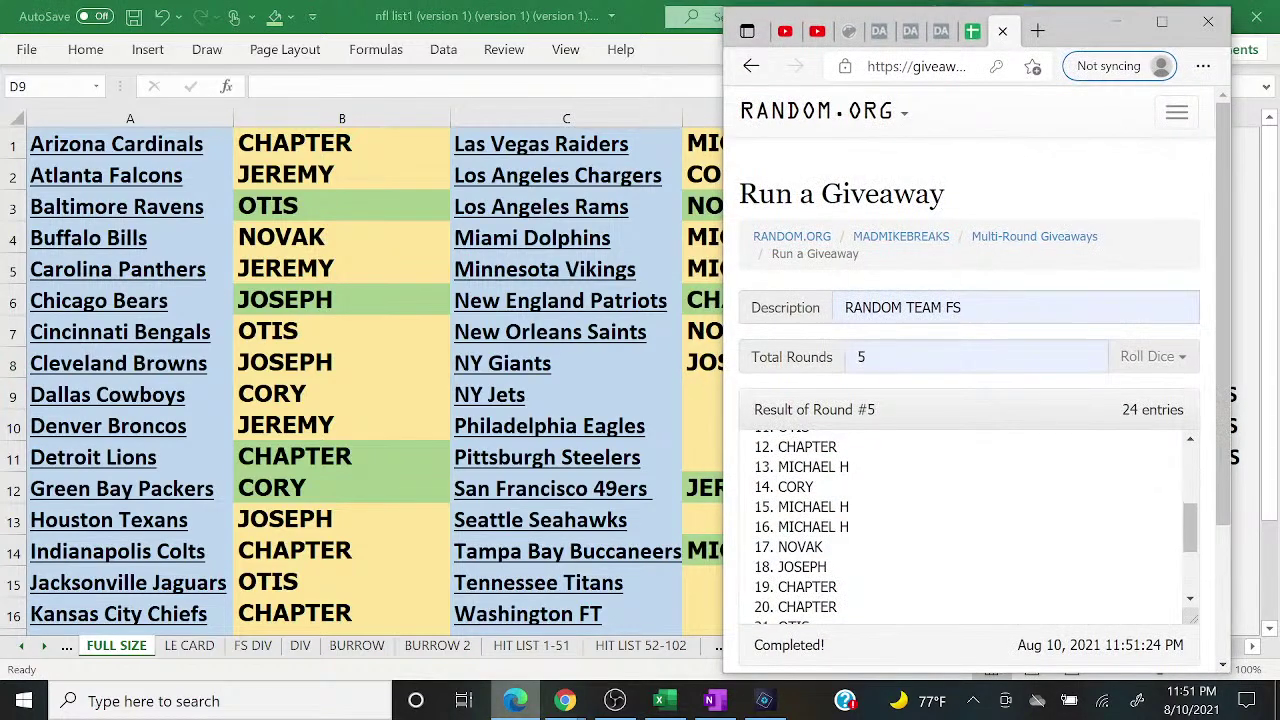
pyautogui.hotkey('alt', 'Tab')
pyautogui.write('CHAPTER')
pyautogui.press('Return')
pyautogui.write('CHAPTER')
pyautogui.press('Return')
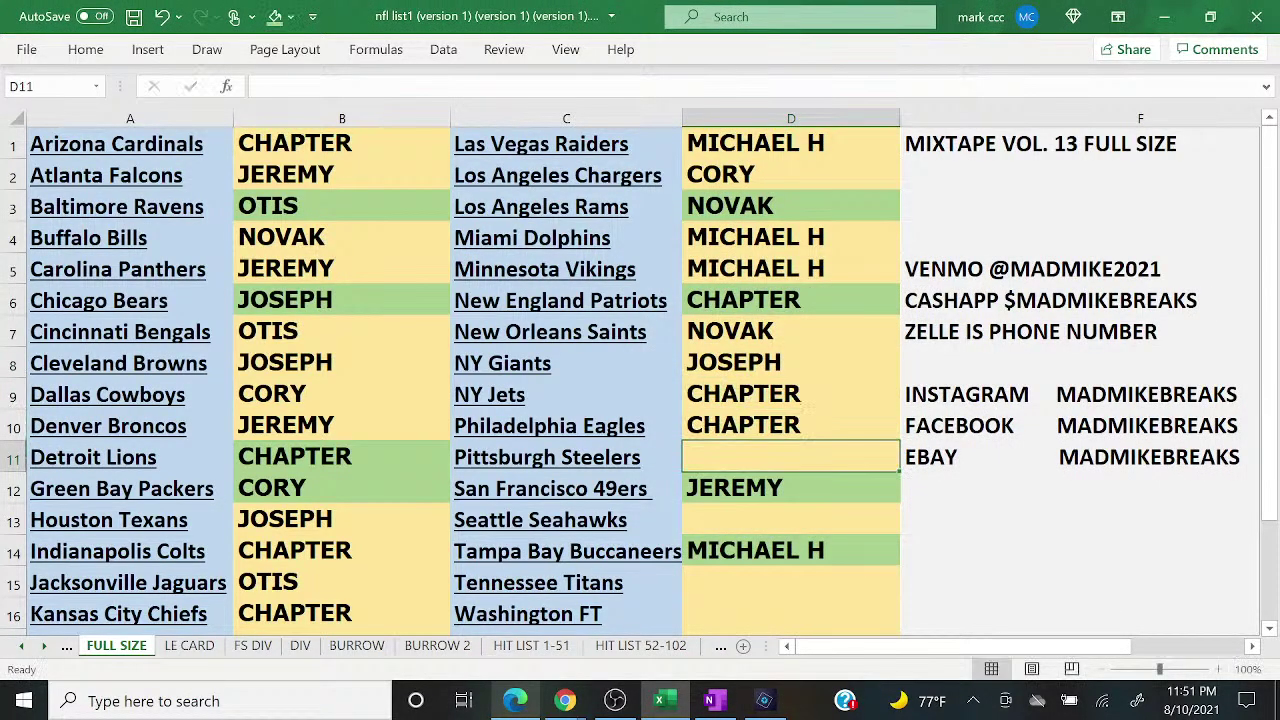
# Step: Enter OTIS, CHAPTER, MICHAEL H, NOVAK for the Titans, and CORY for Washington FT
pyautogui.hotkey('alt', 'Tab')
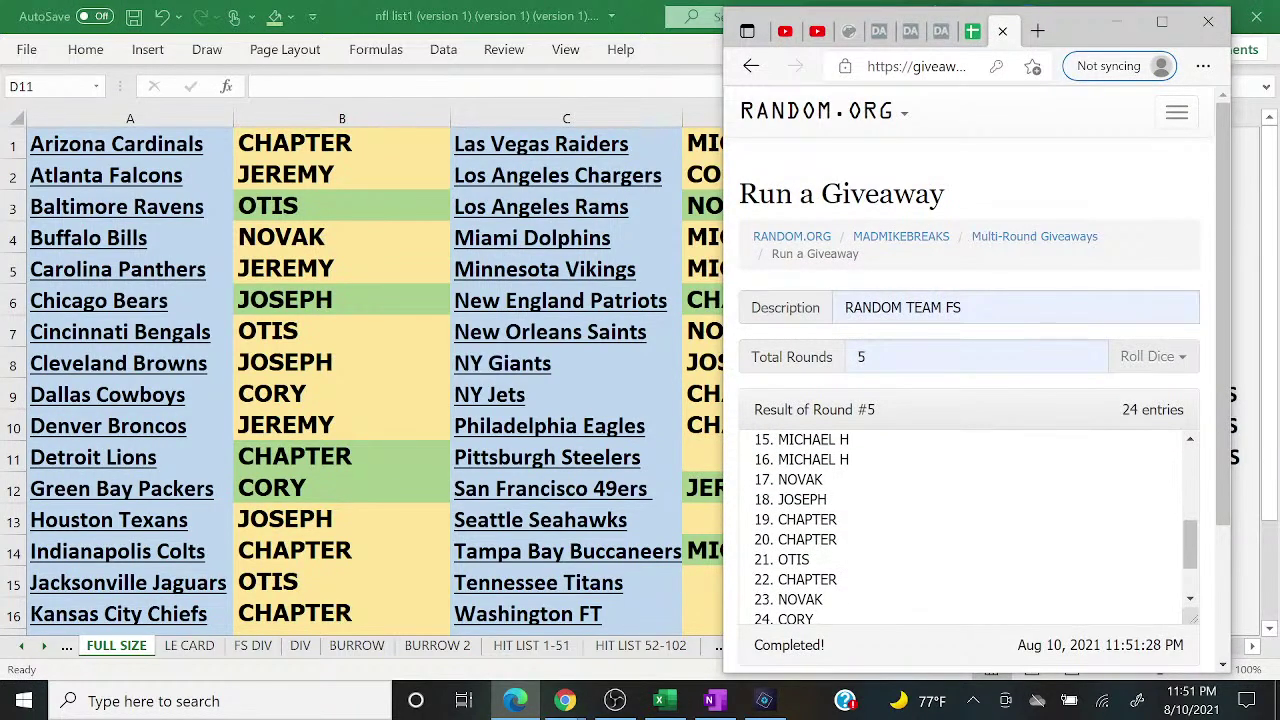
pyautogui.hotkey('alt', 'Tab')
pyautogui.write('OTIS')
pyautogui.press('Return')
pyautogui.press('Return')
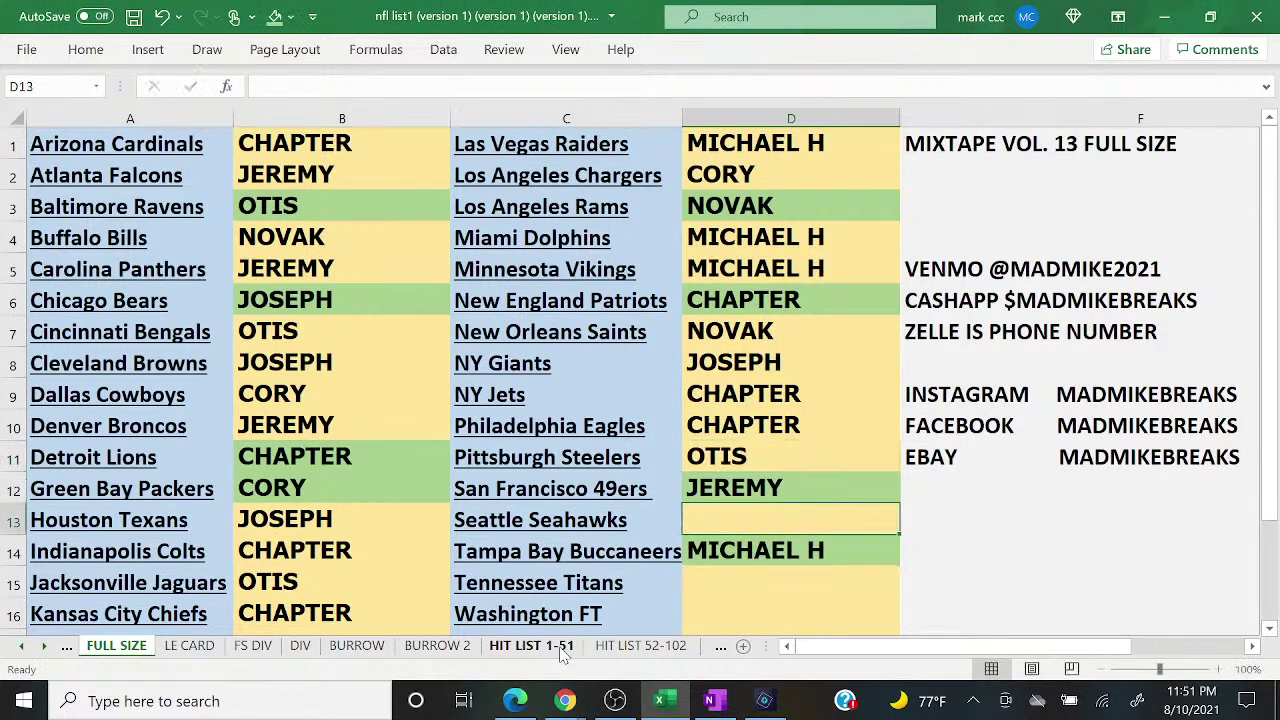
pyautogui.write('CHAPTER')
pyautogui.press('Return')
pyautogui.write('MICHAEL H')
pyautogui.press('Return')
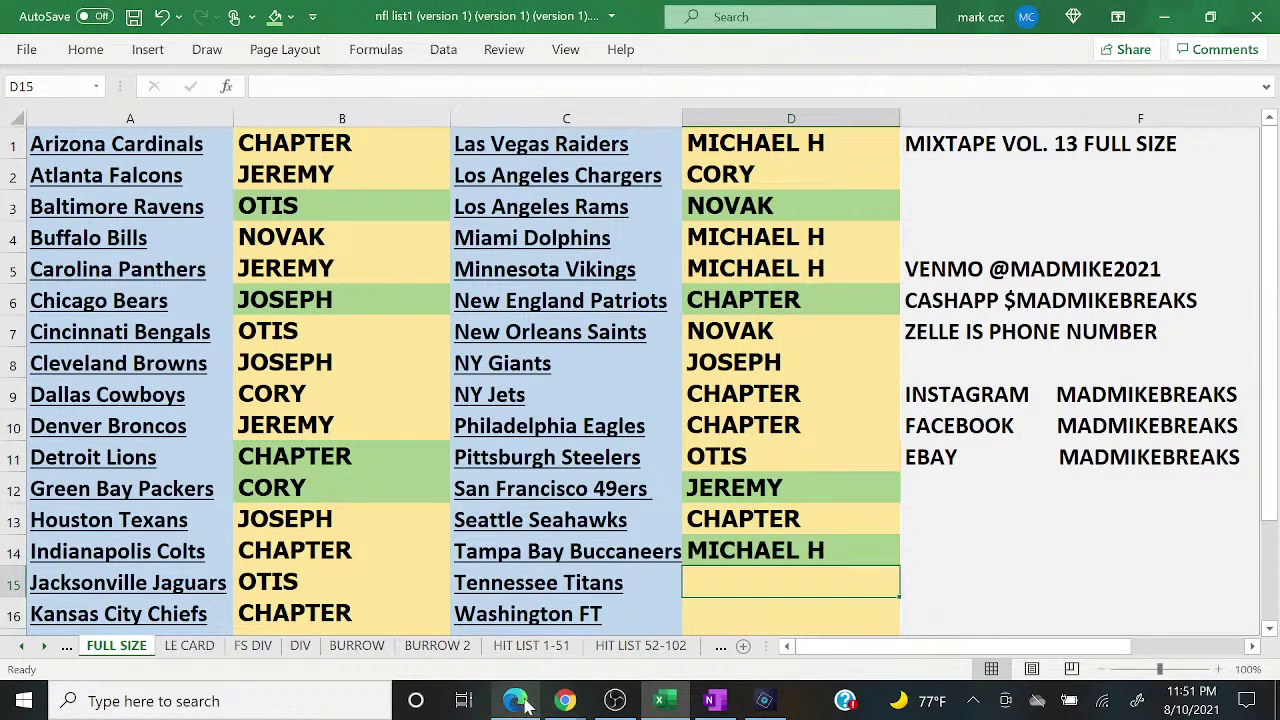
pyautogui.click(516, 701)
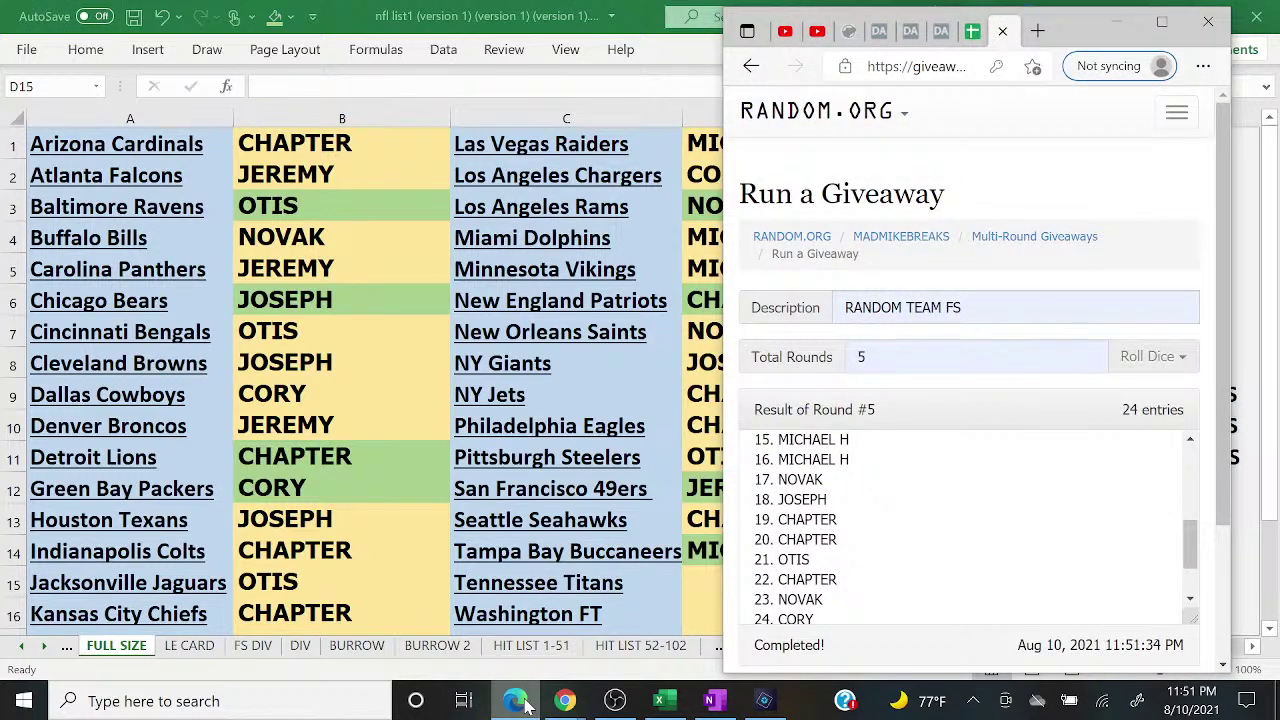
pyautogui.click(516, 701)
pyautogui.write('NOVAK')
pyautogui.press('Return')
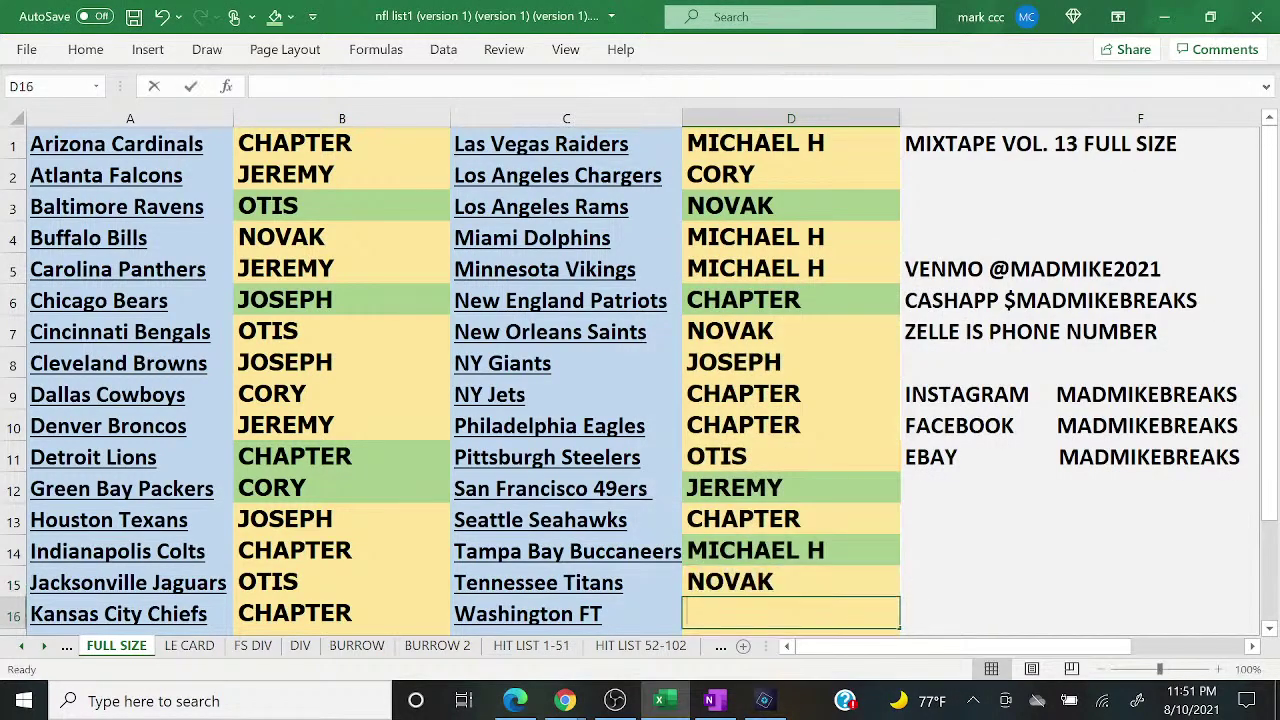
pyautogui.write('CORY')
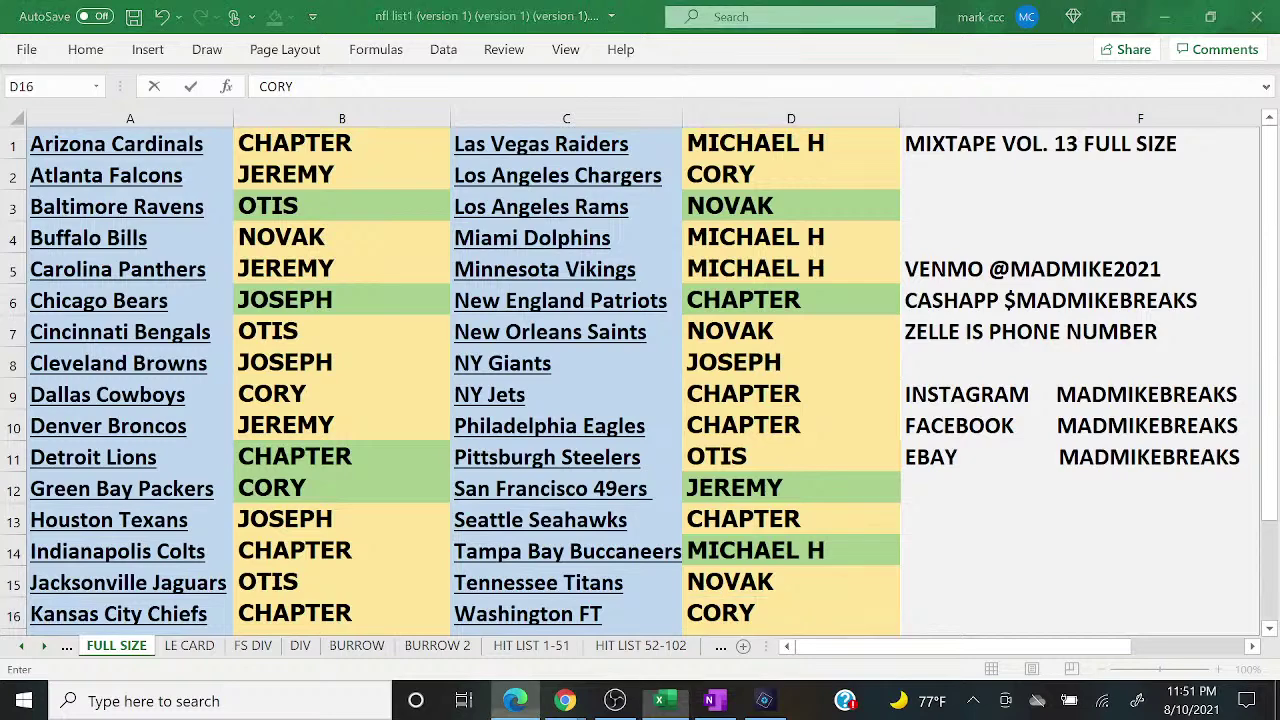
pyautogui.click(516, 701)
pyautogui.click(516, 701)
# Step: Bring the YouTube live chat popout forward to read messages, then return to the sheet
pyautogui.moveTo(565, 701)
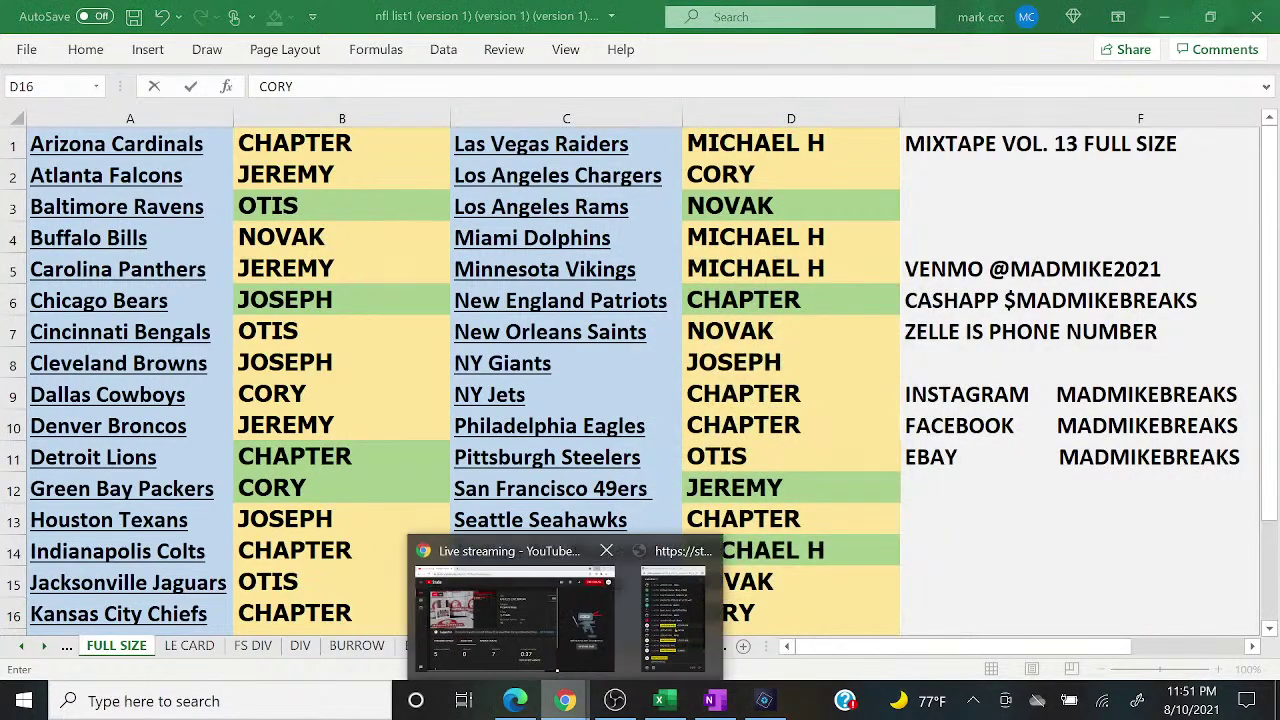
pyautogui.click(672, 612)
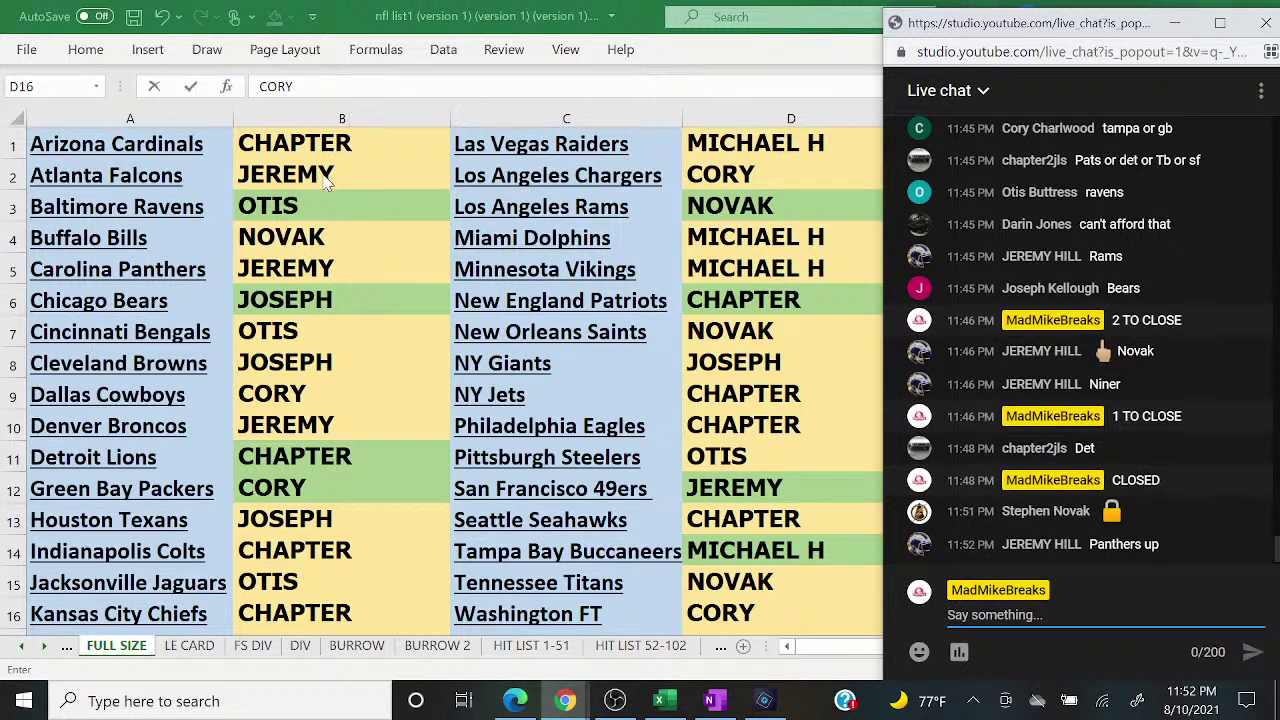
pyautogui.click(329, 237)
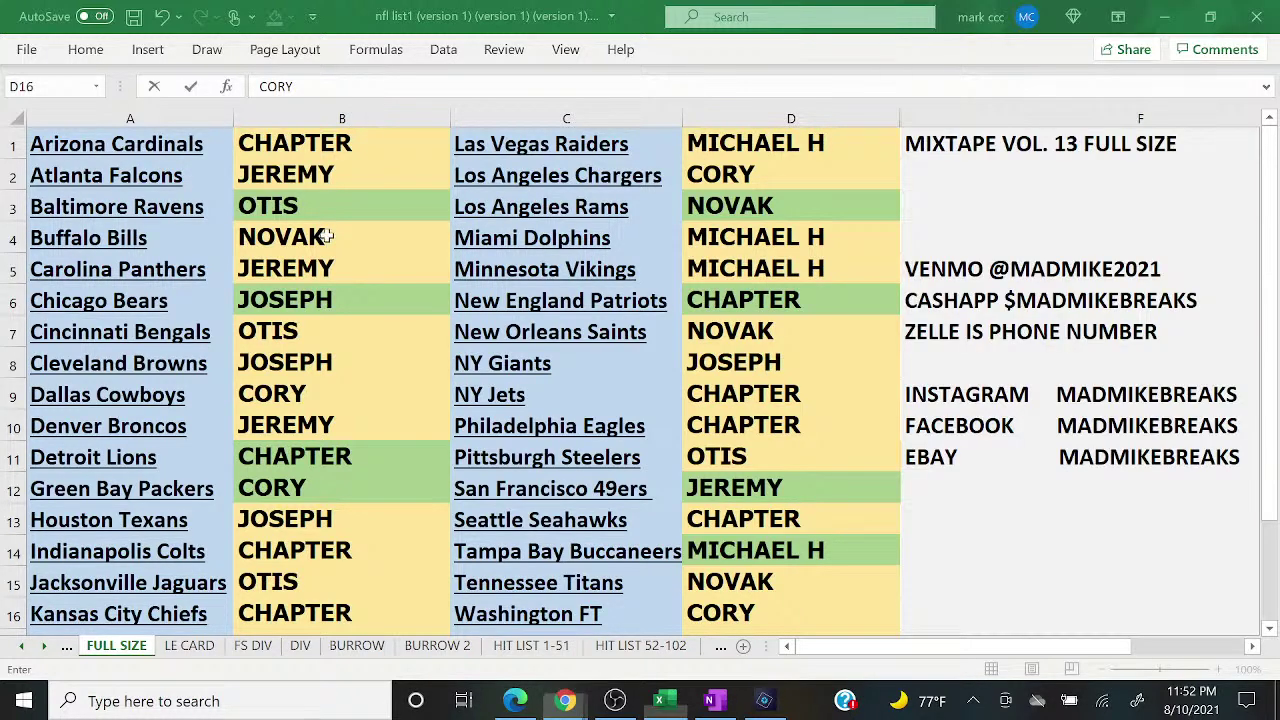
# Step: Fill the NOVAK cells B4 and D7 green
pyautogui.click(275, 17)
pyautogui.press('Down')
pyautogui.press('Down')
pyautogui.press('Down')
pyautogui.press('Down')
pyautogui.press('Down')
pyautogui.press('Down')
pyautogui.press('Down')
pyautogui.press('Down')
pyautogui.press('Down')
pyautogui.press('Right')
pyautogui.press('Right')
pyautogui.press('Down')
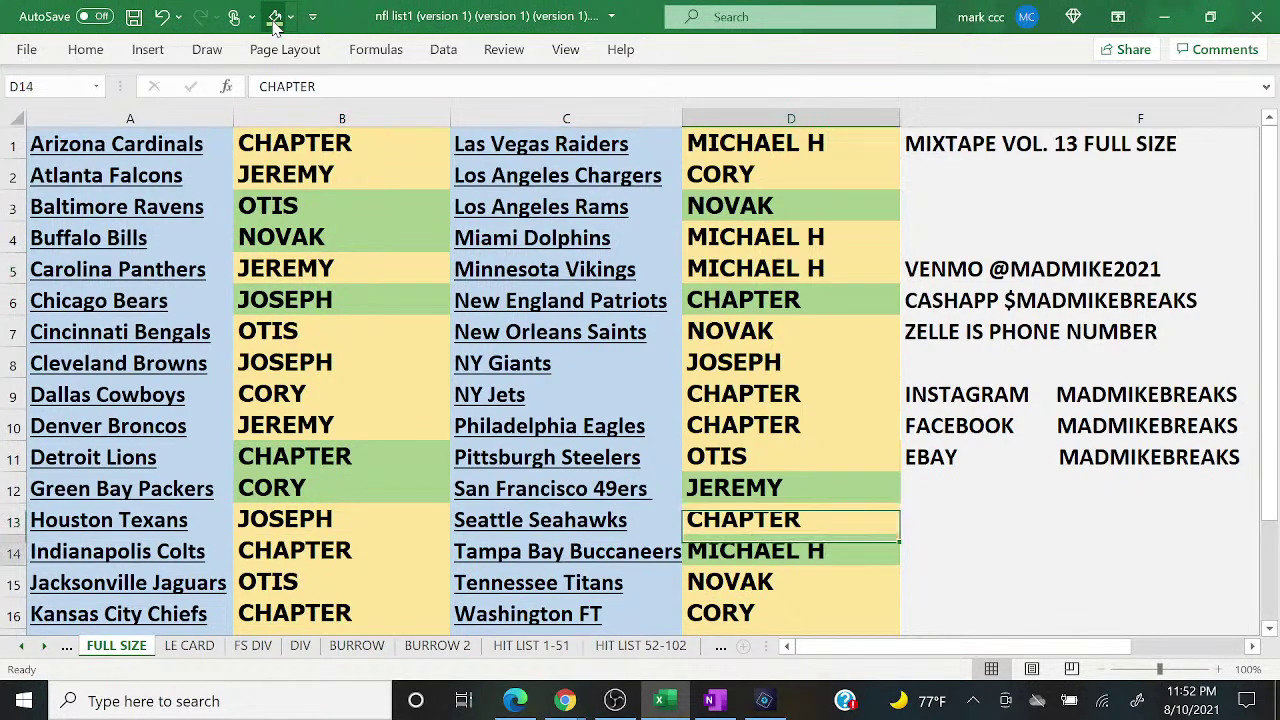
pyautogui.press('Down')
pyautogui.press('Up')
pyautogui.press('Up')
pyautogui.press('Up')
pyautogui.press('Up')
pyautogui.press('Up')
pyautogui.press('Up')
pyautogui.press('Up')
pyautogui.press('Up')
pyautogui.click(275, 17)
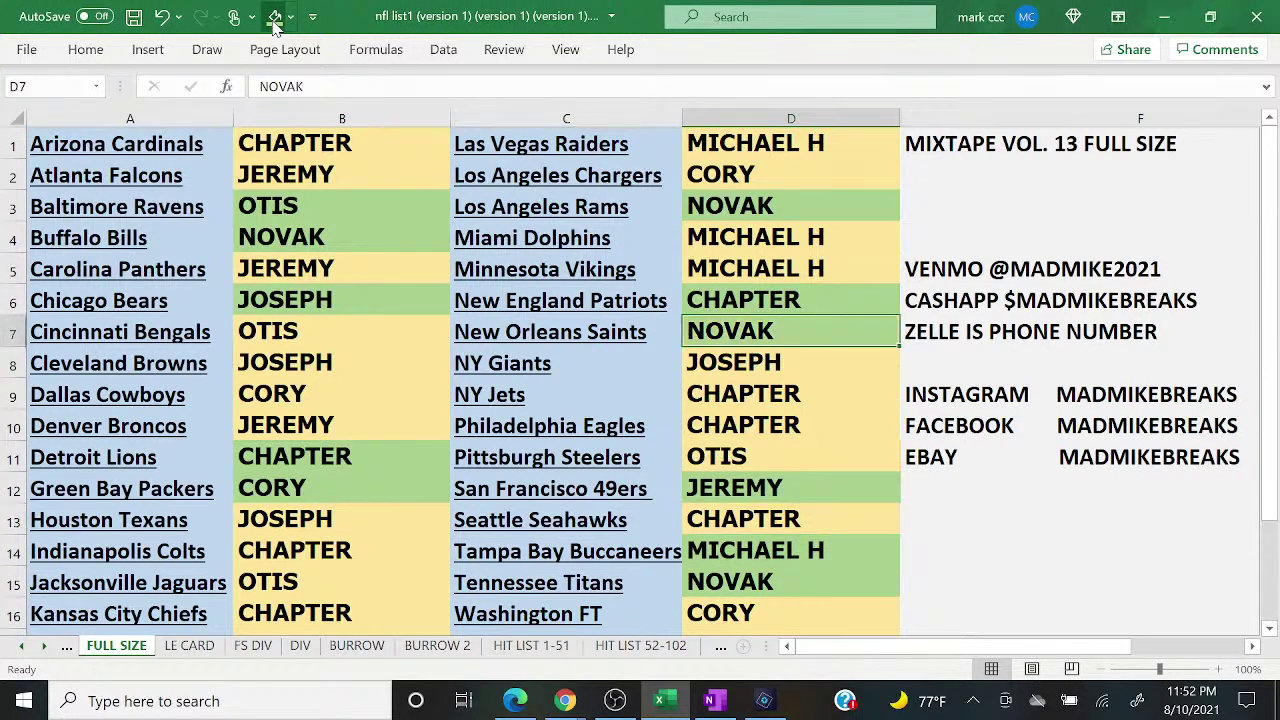
# Step: After checking the live chat, fill all of columns B and D green
pyautogui.moveTo(565, 700)
pyautogui.click(688, 620)
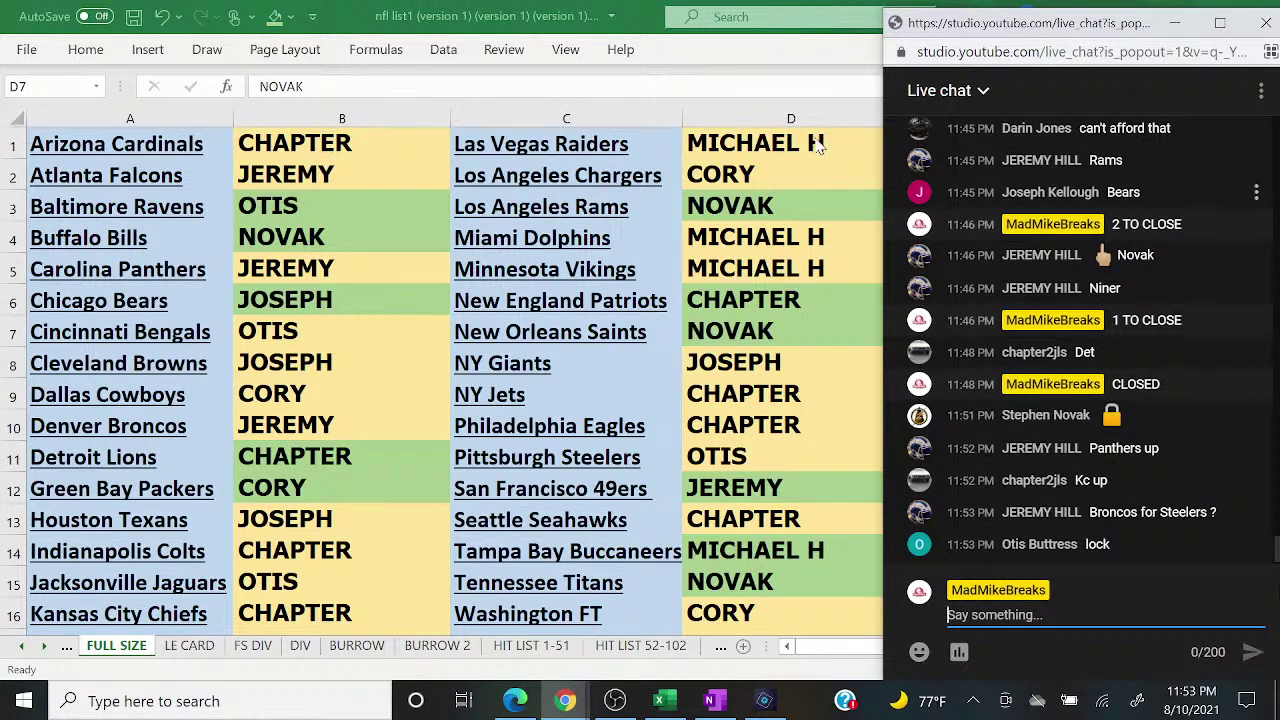
pyautogui.click(407, 117)
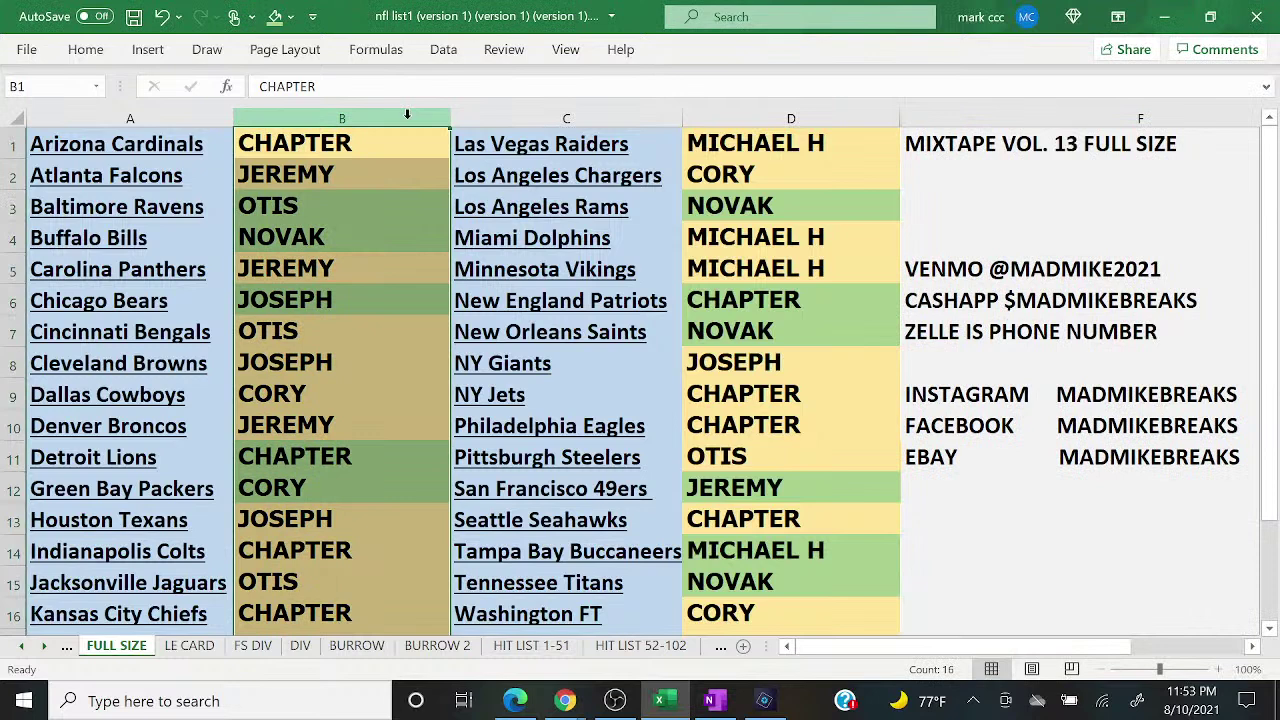
pyautogui.click(275, 16)
pyautogui.click(695, 117)
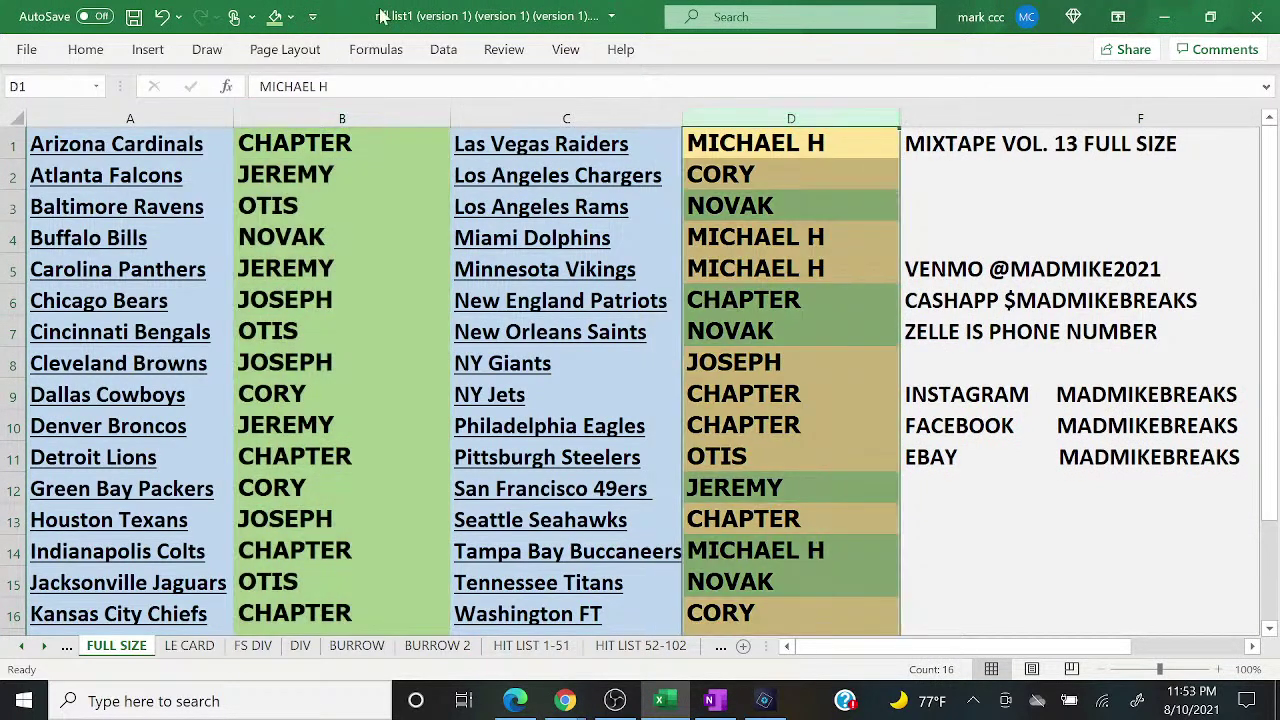
pyautogui.click(275, 16)
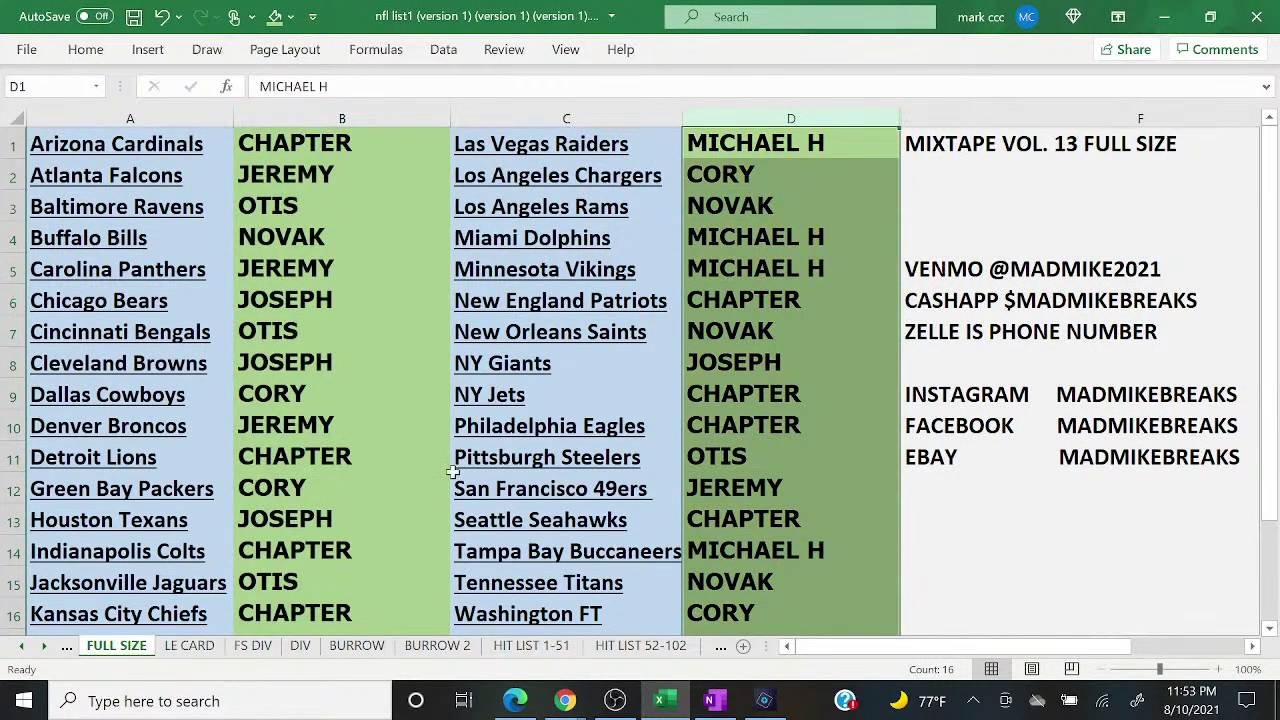
pyautogui.click(720, 700)
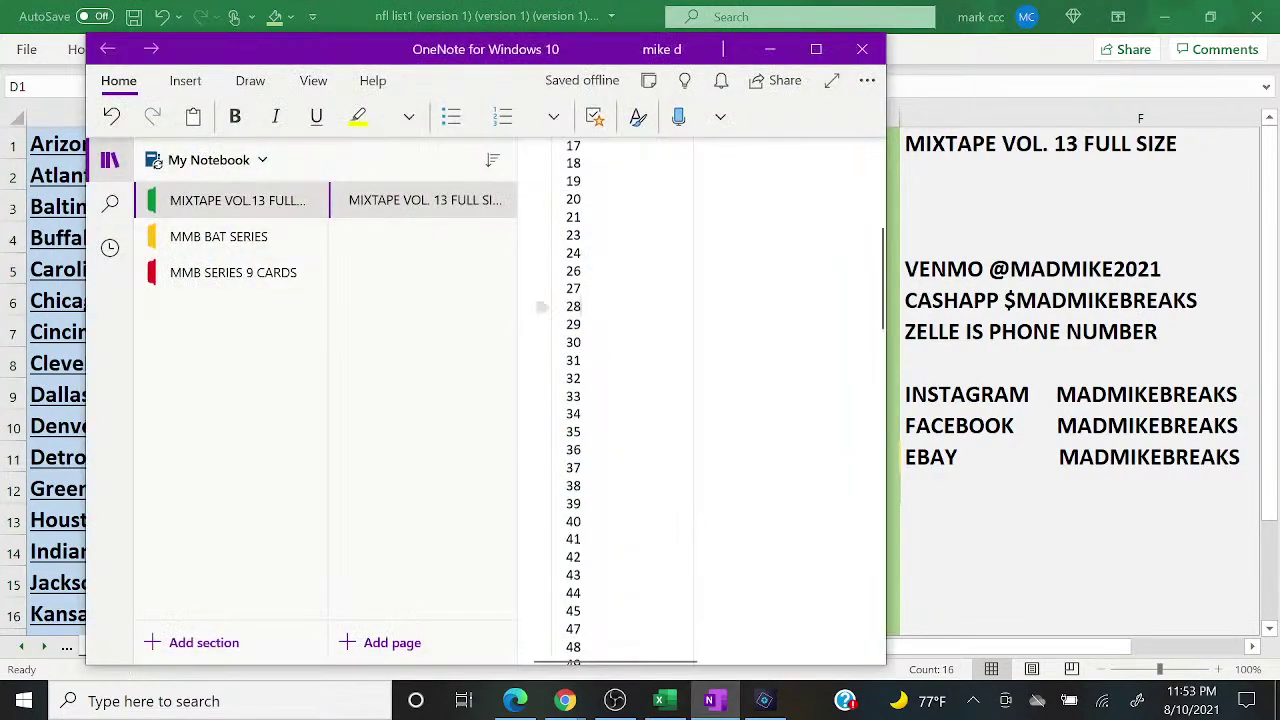
# Step: Copy the OneNote entry list from 1 through MIX 12. 139, then minimize OneNote
pyautogui.scroll(6, 540, 307)
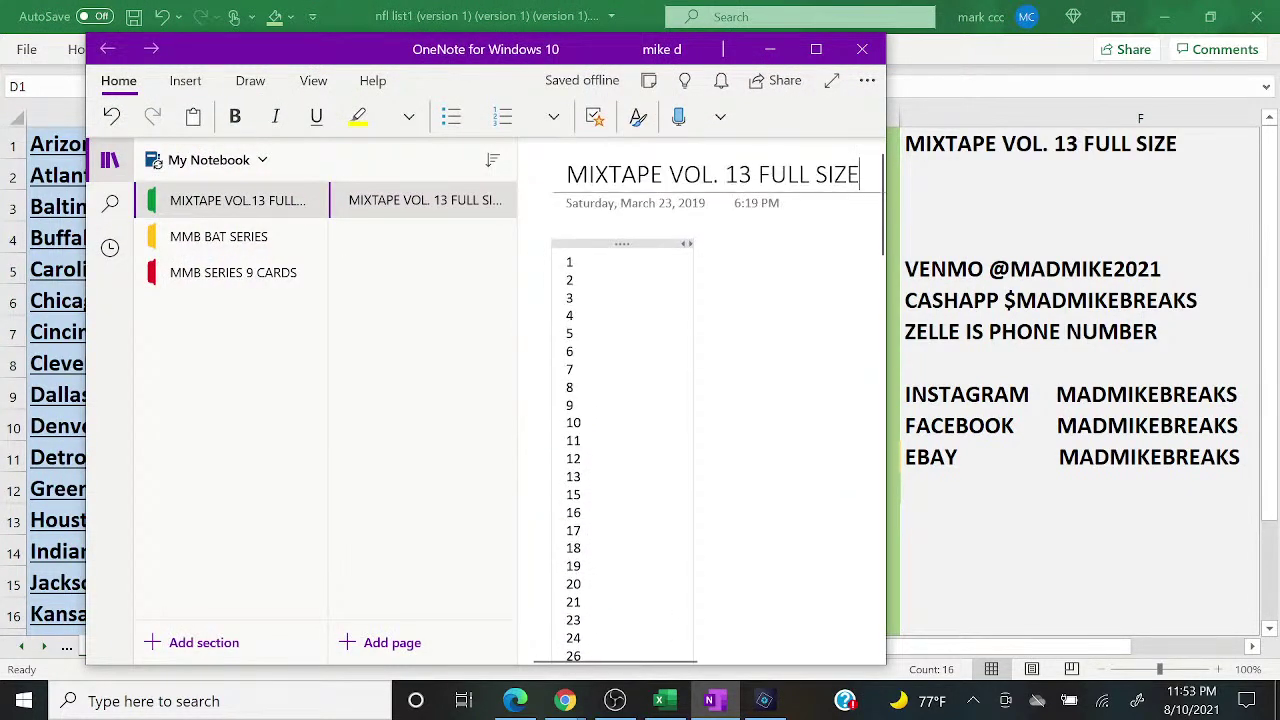
pyautogui.moveTo(545, 260); pyautogui.dragTo(570, 665)
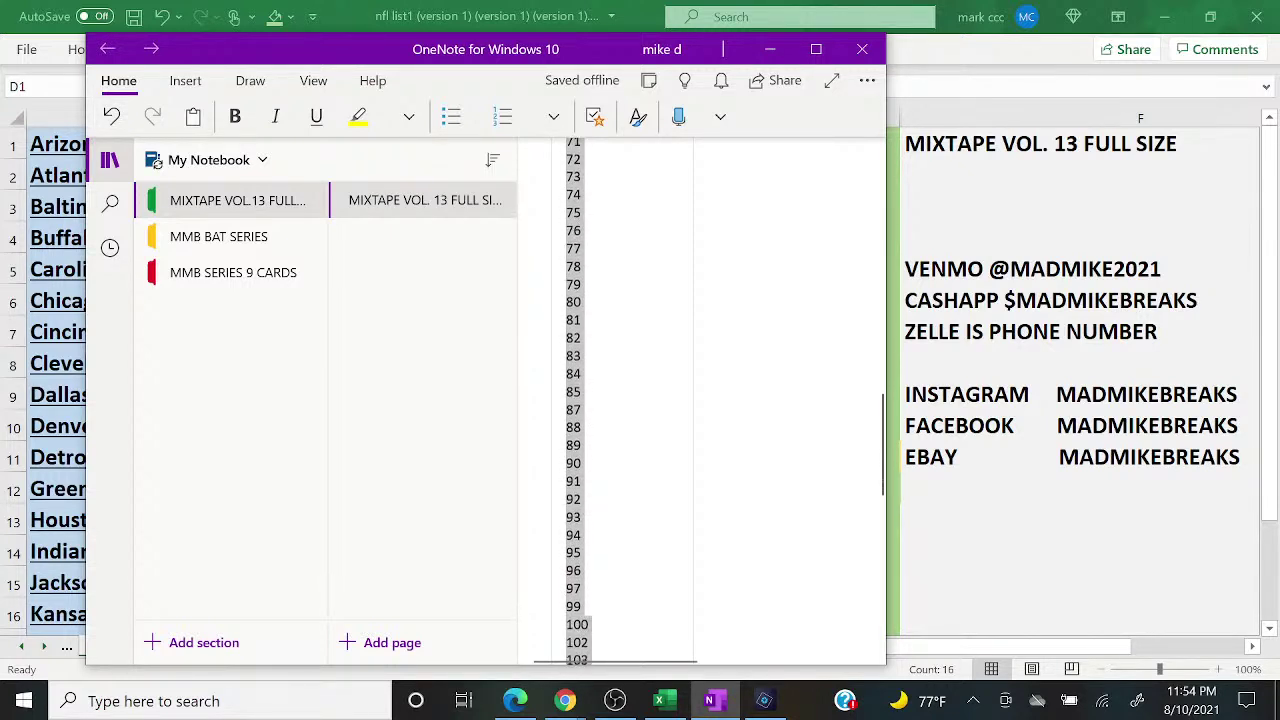
pyautogui.moveTo(570, 665); pyautogui.dragTo(593, 545)
pyautogui.rightClick(592, 540)
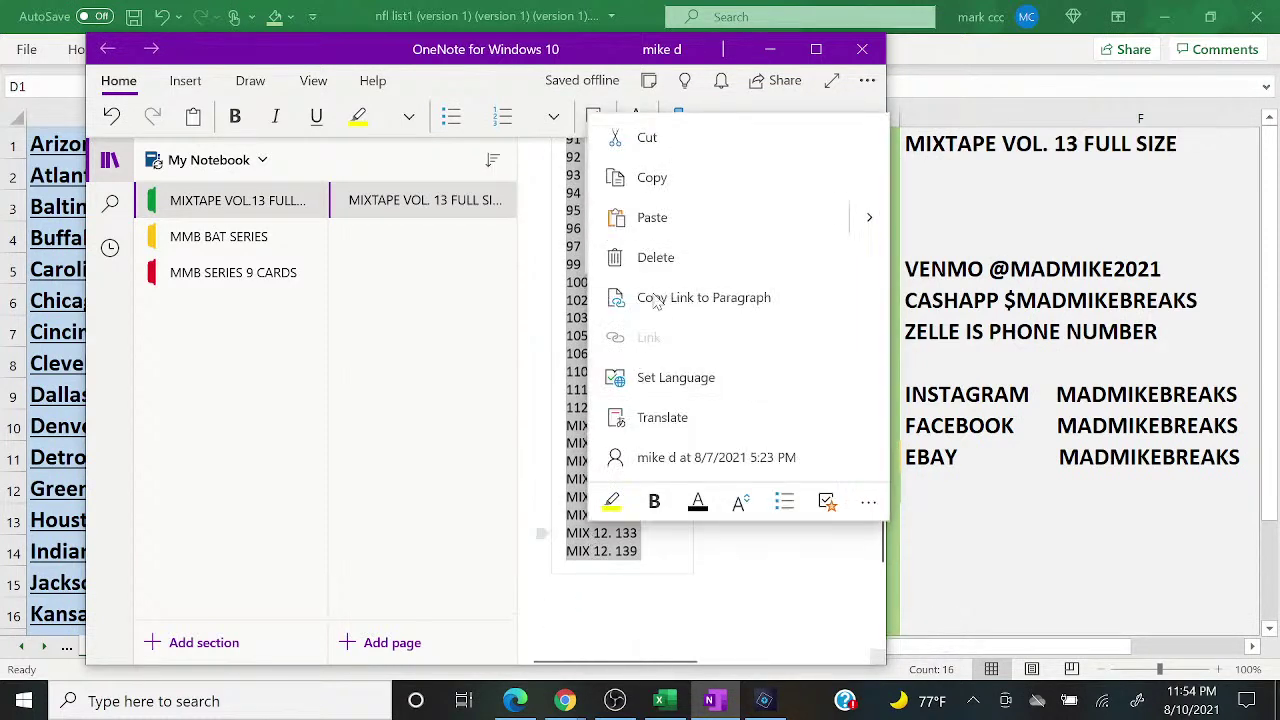
pyautogui.click(662, 178)
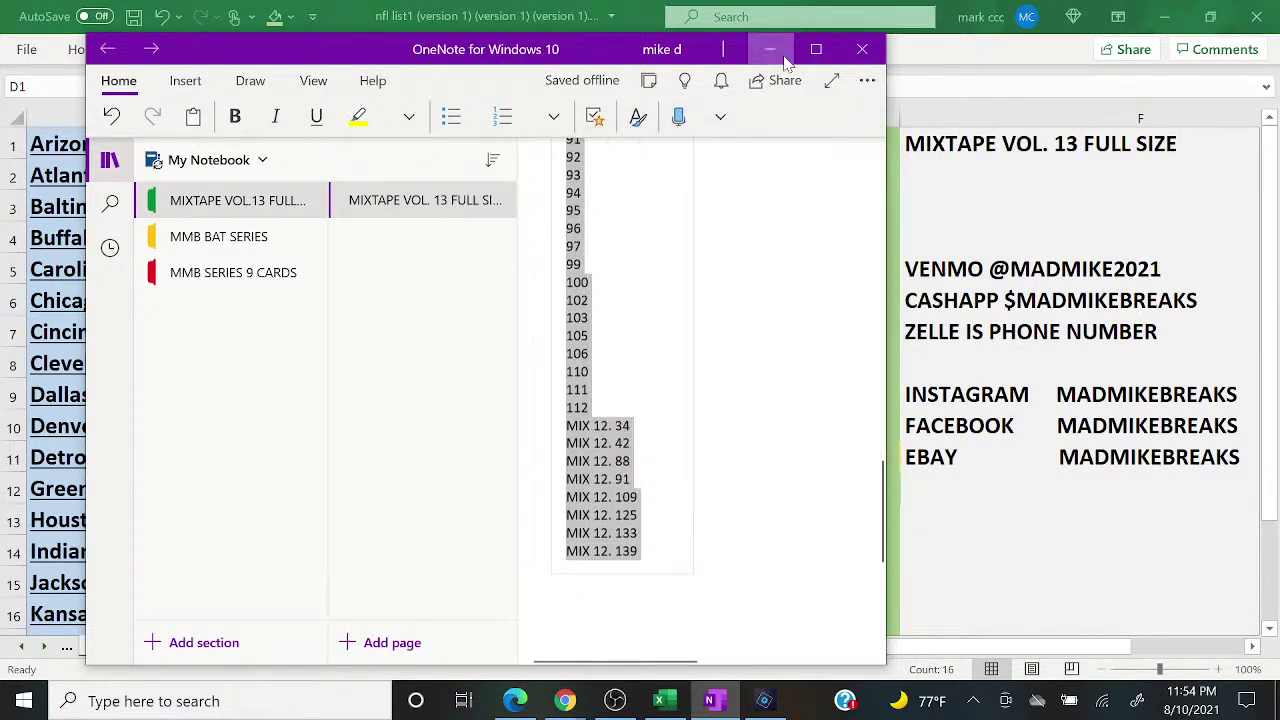
pyautogui.click(770, 49)
# Step: Check the live chat, then bring up the Random.org giveaway window maximized
pyautogui.moveTo(573, 697)
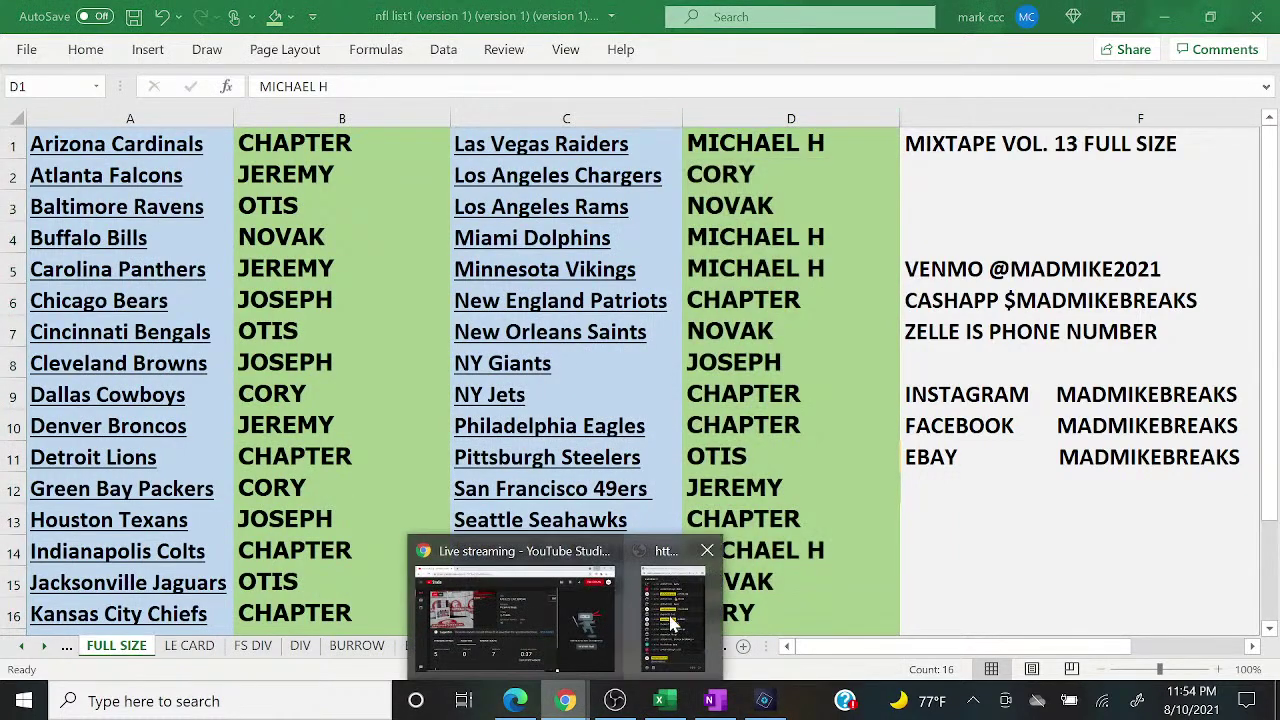
pyautogui.click(670, 615)
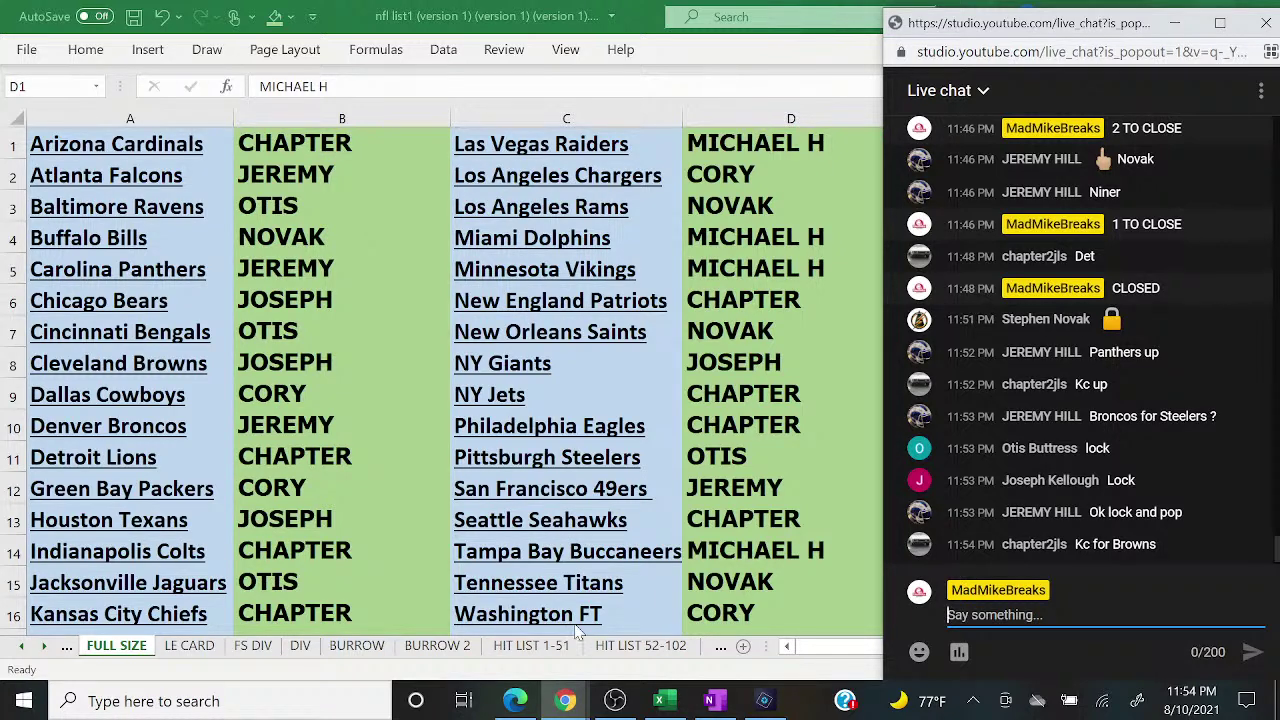
pyautogui.click(515, 701)
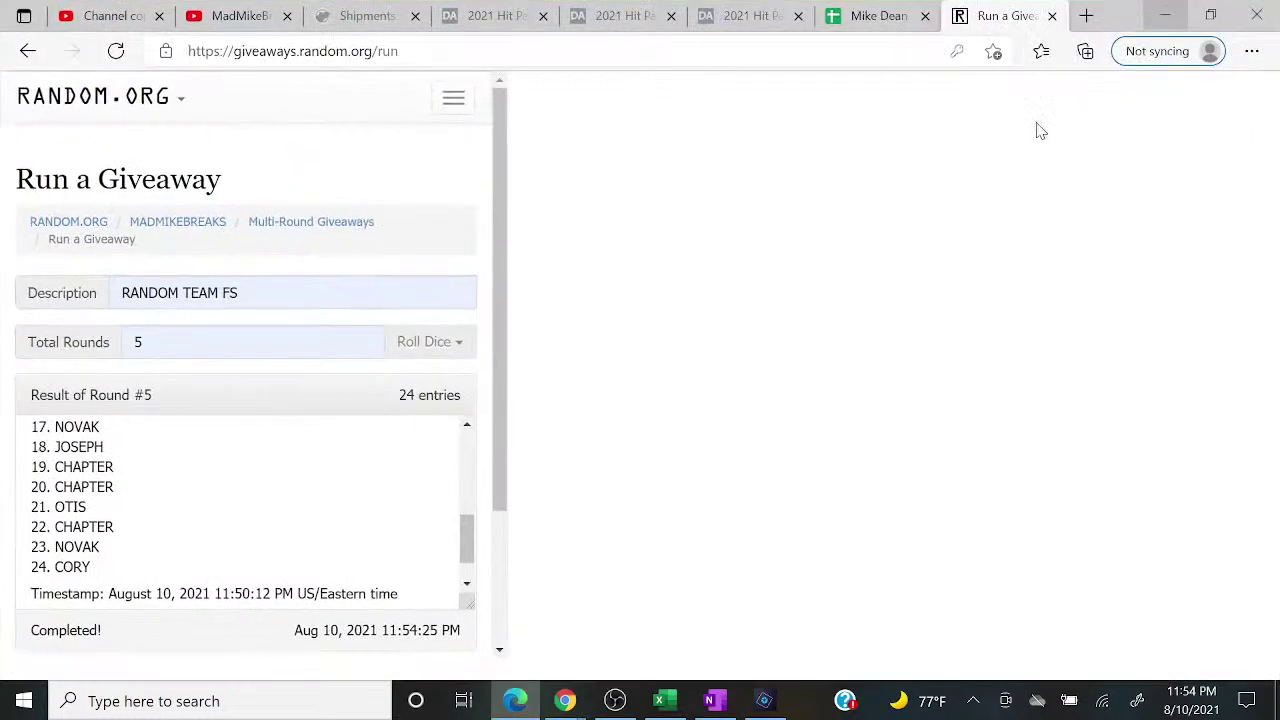
pyautogui.click(1161, 21)
# Step: Start a new 'FULL SIZE 5' giveaway with 5 rounds and the 106 pasted entries
pyautogui.click(199, 680)
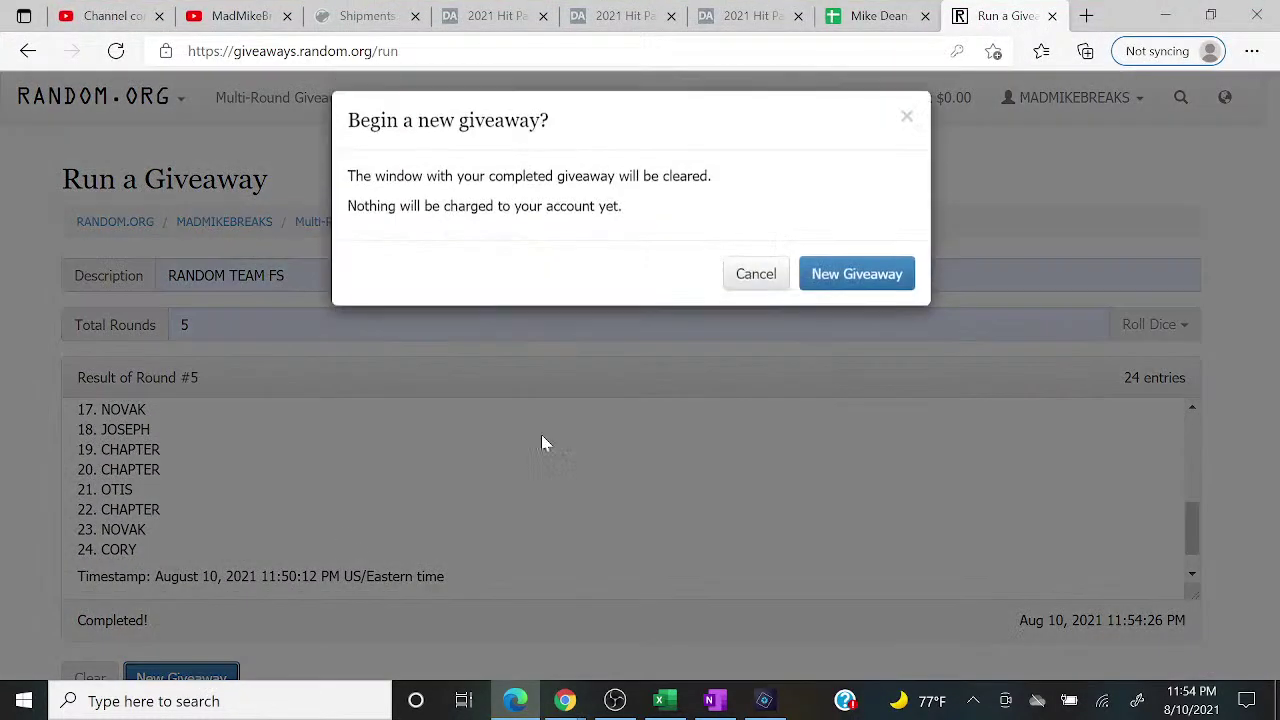
pyautogui.click(893, 287)
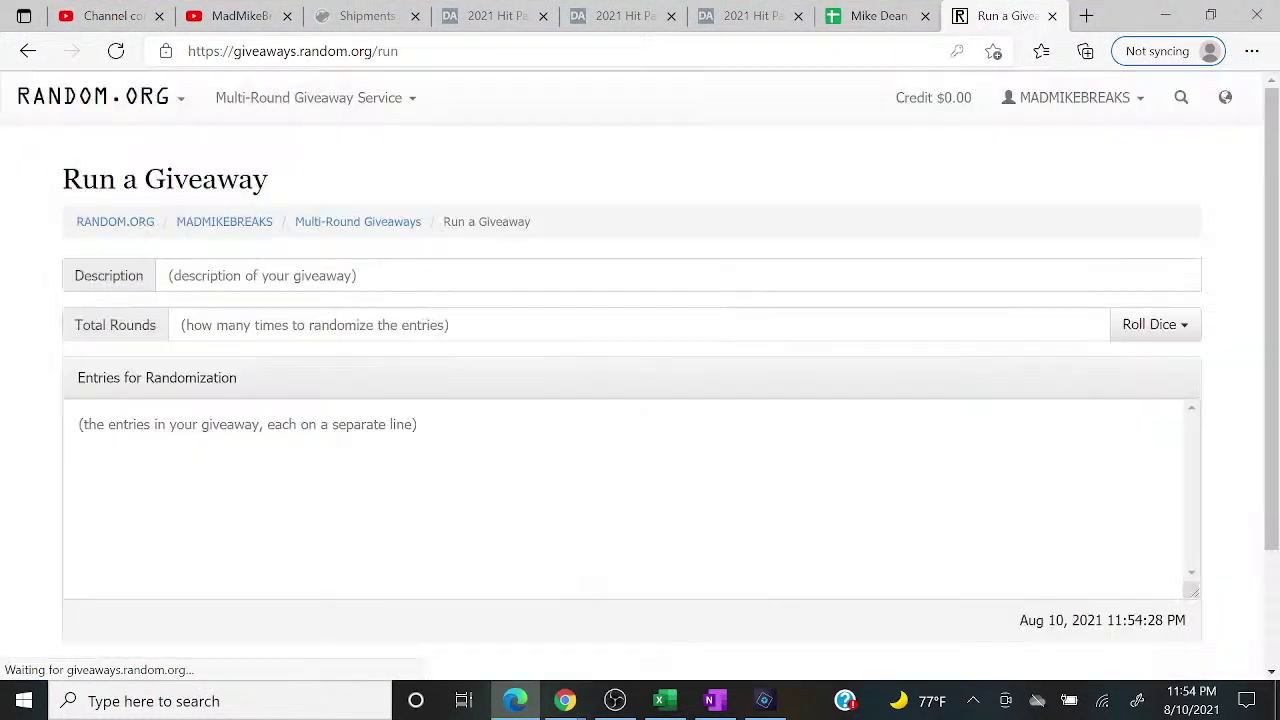
pyautogui.click(470, 276)
pyautogui.write('FULL SIZE 5')
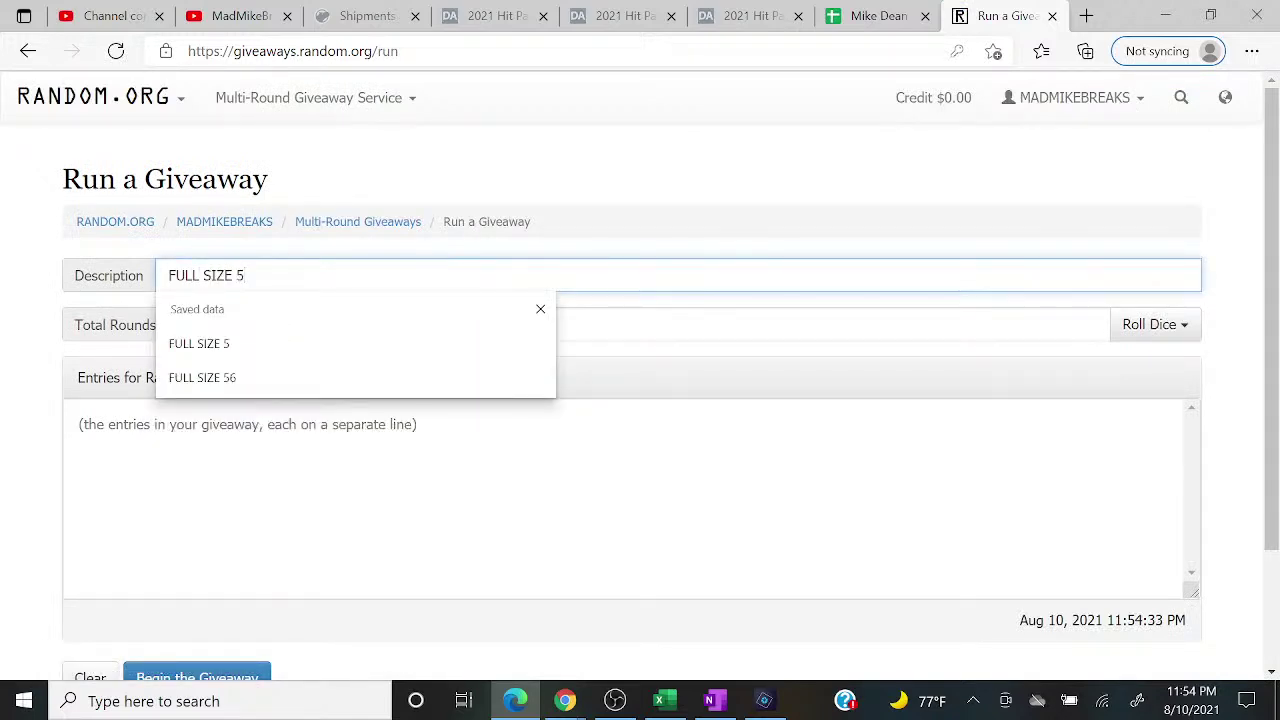
pyautogui.click(369, 343)
pyautogui.click(369, 337)
pyautogui.click(272, 389)
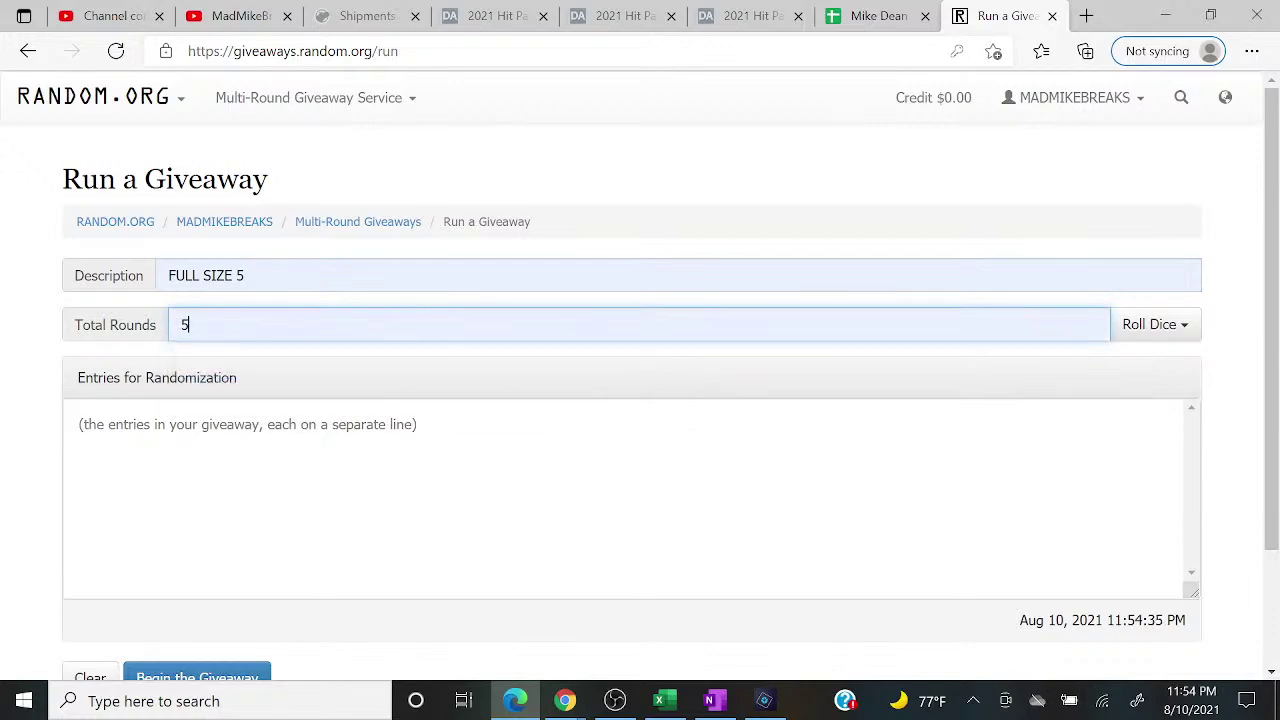
pyautogui.click(236, 440)
pyautogui.rightClick(236, 440)
pyautogui.click(280, 397)
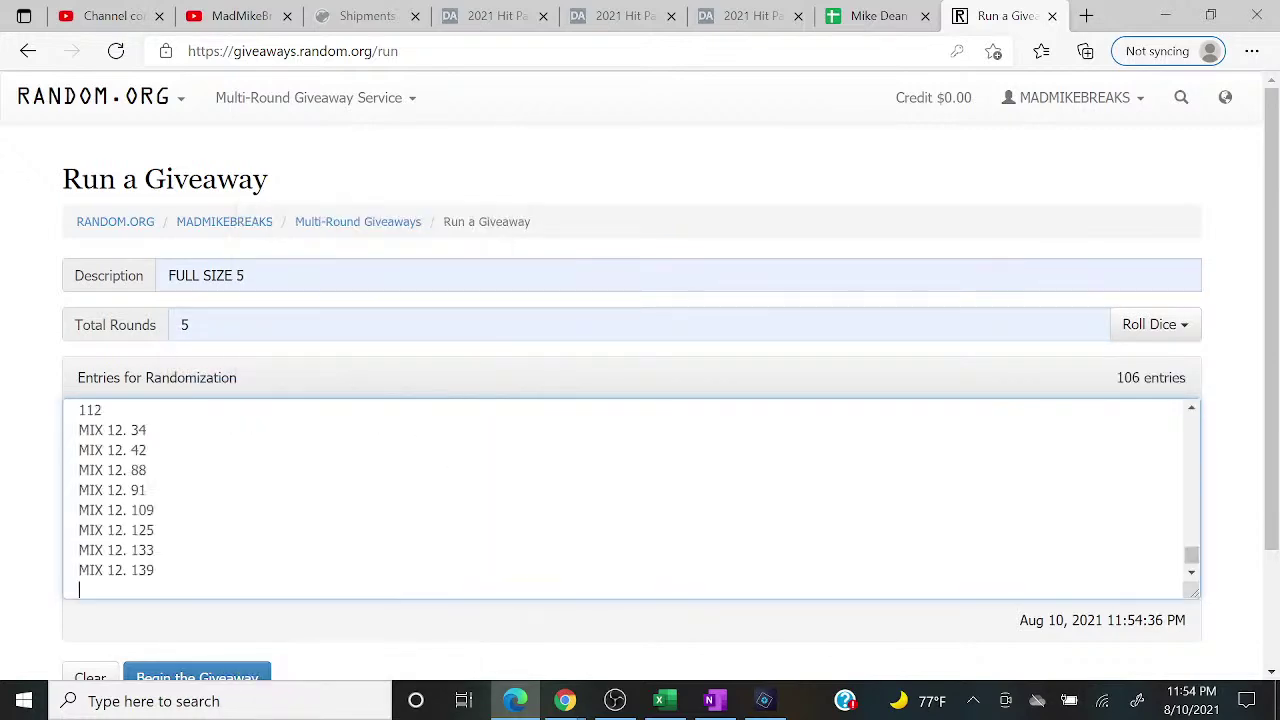
pyautogui.click(245, 680)
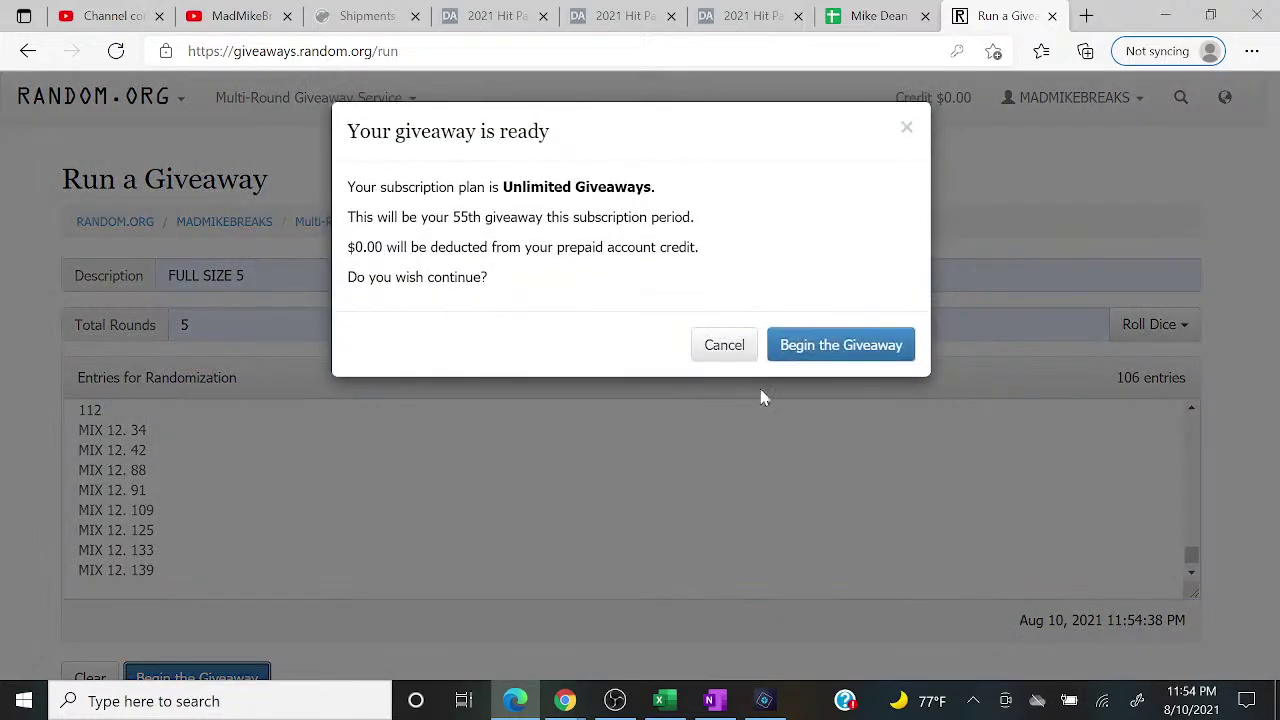
pyautogui.click(797, 364)
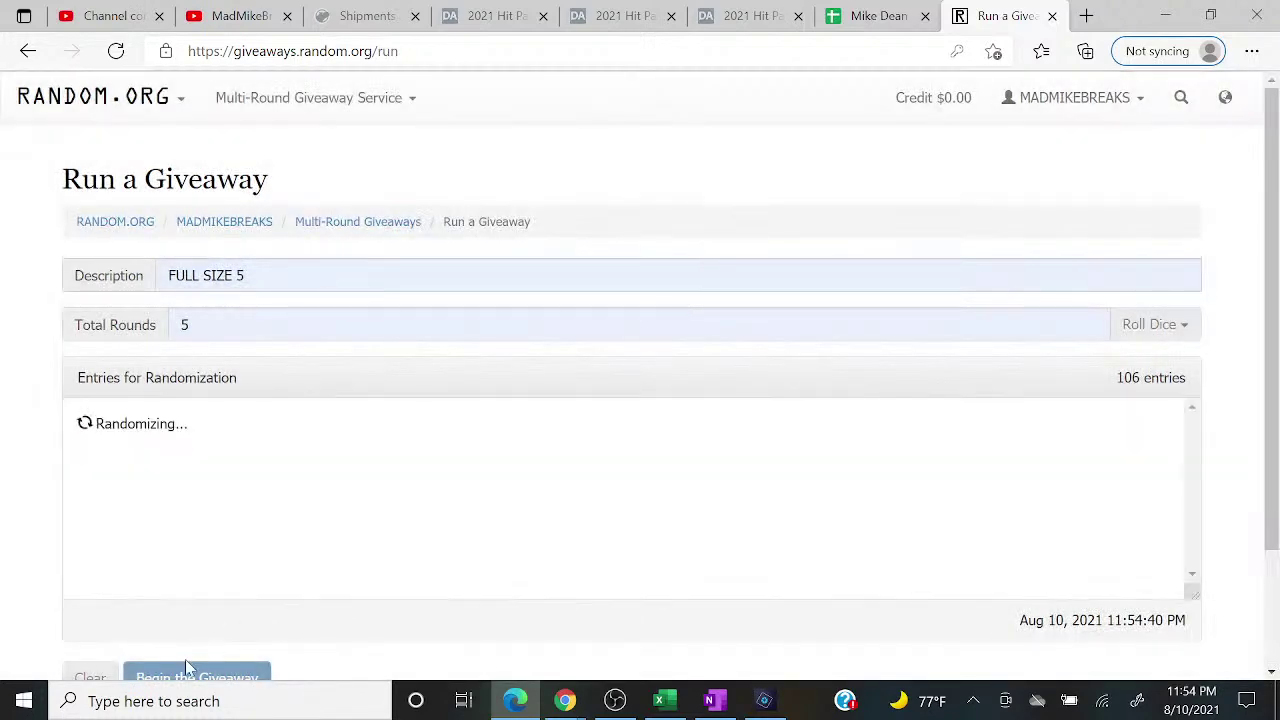
# Step: Advance through all five rounds and select the winning result '1. 23'
pyautogui.click(171, 666)
pyautogui.click(170, 666)
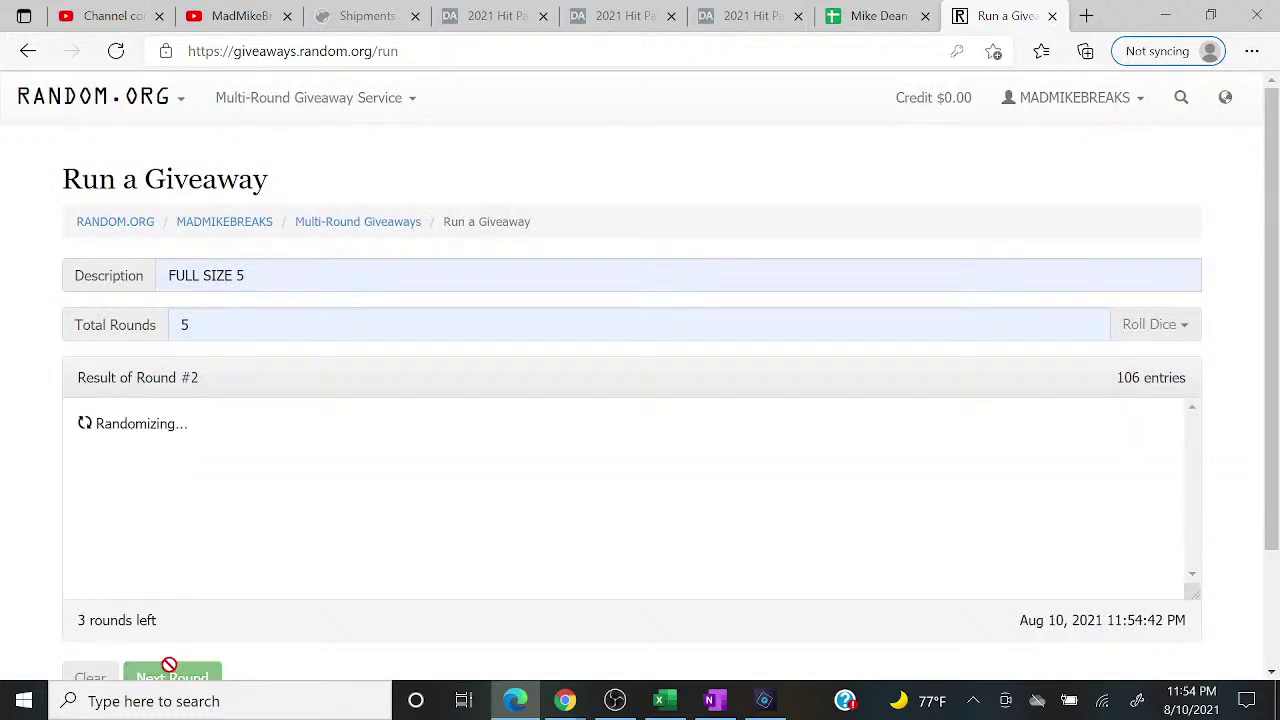
pyautogui.click(170, 666)
pyautogui.click(172, 670)
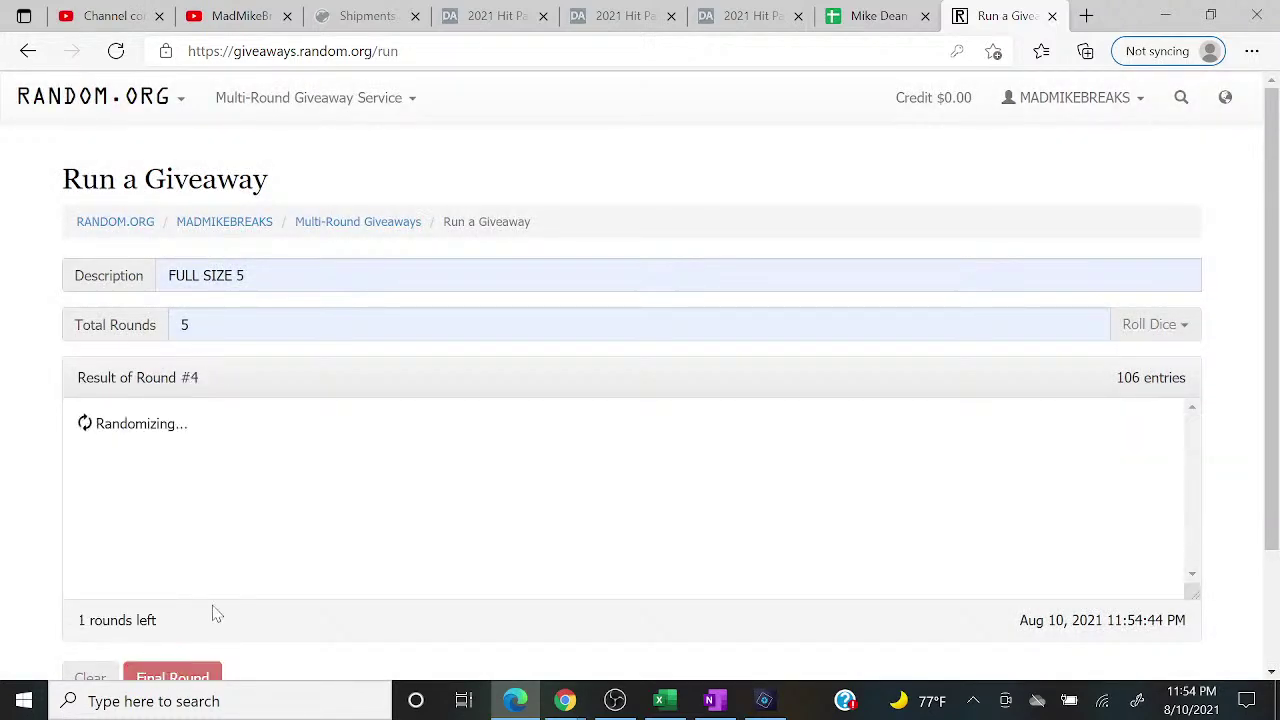
pyautogui.moveTo(102, 443); pyautogui.dragTo(12, 420)
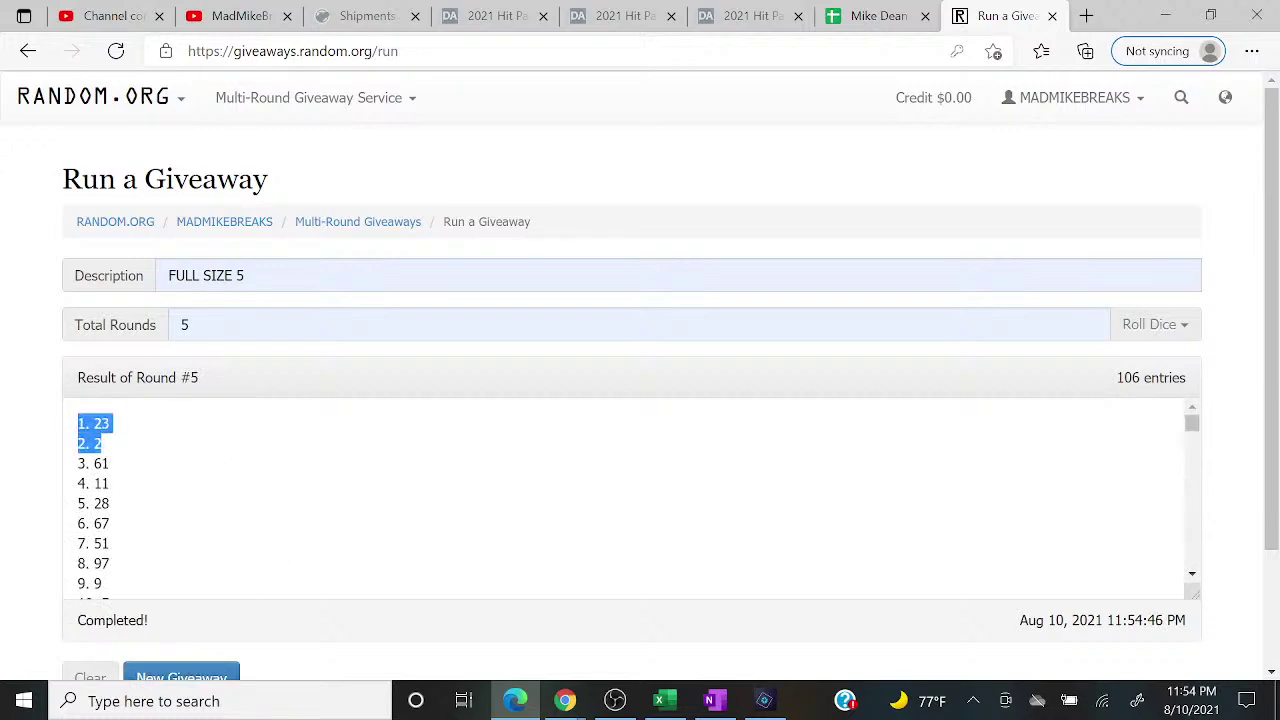
pyautogui.click(118, 448)
pyautogui.moveTo(117, 427); pyautogui.dragTo(46, 432)
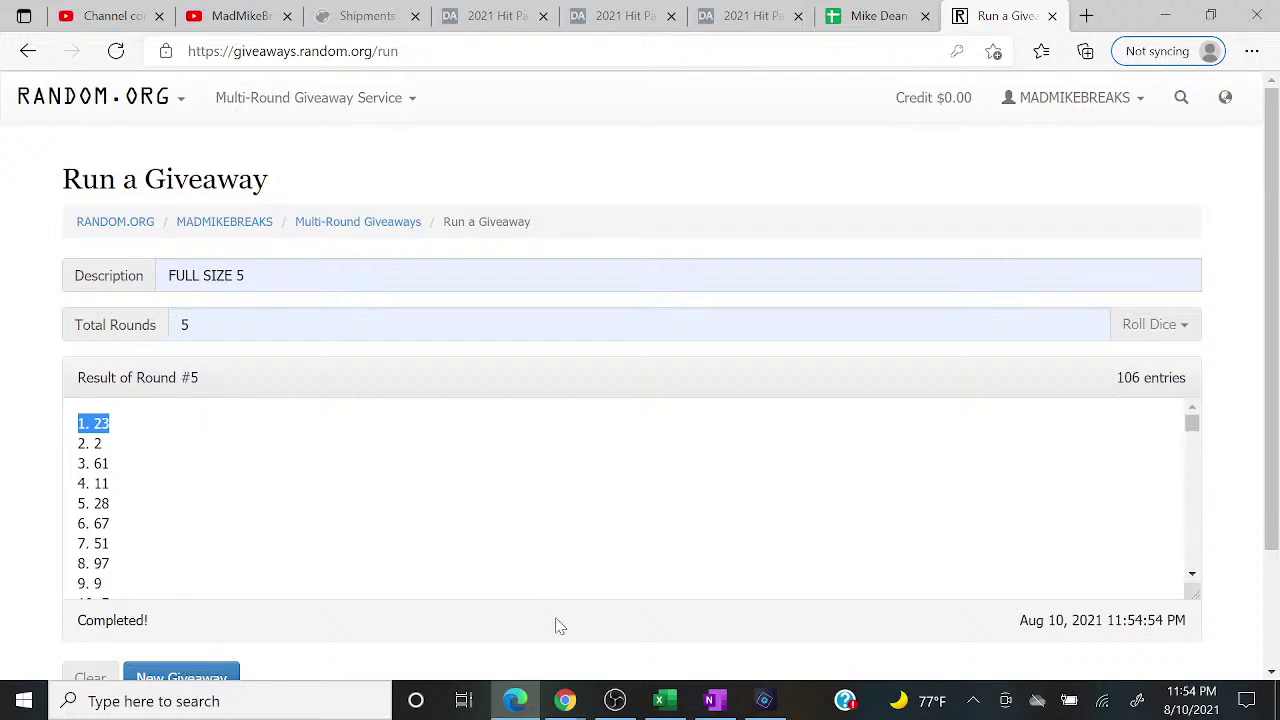
pyautogui.click(659, 700)
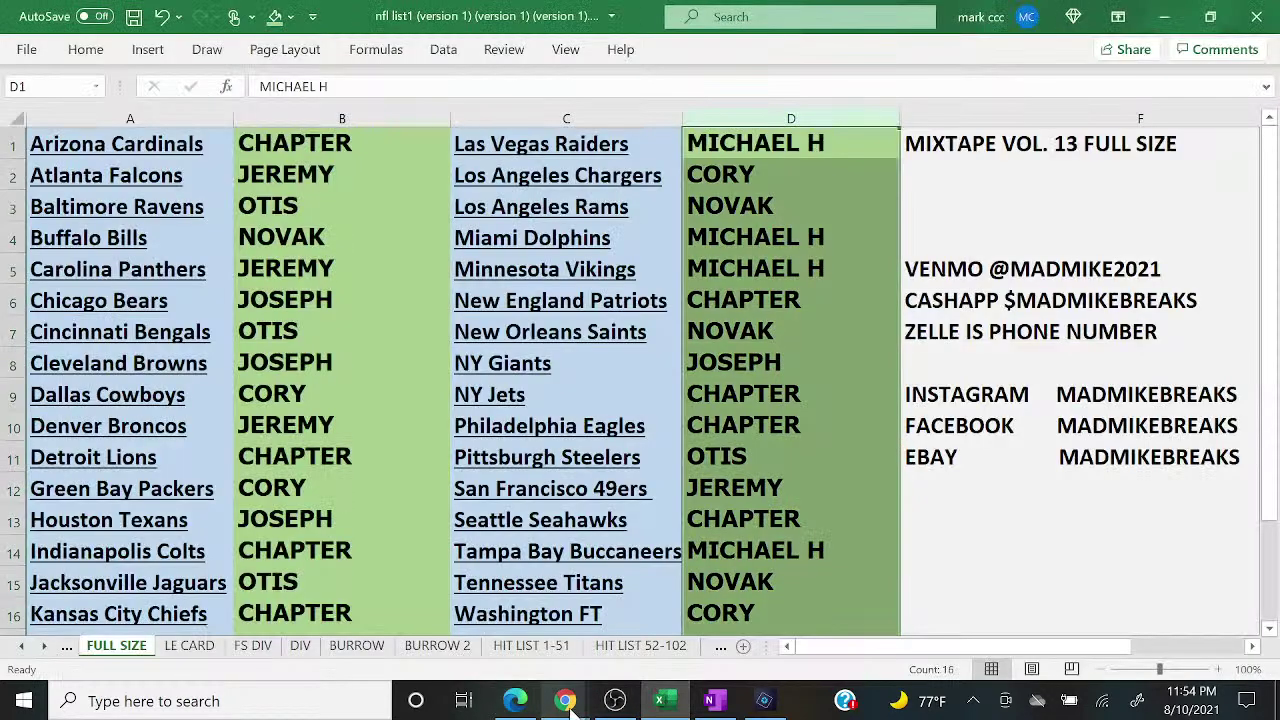
# Step: Switch OBS from the 'display' capture to the camera-and-chat 'Scene'
pyautogui.moveTo(567, 703)
pyautogui.click(680, 625)
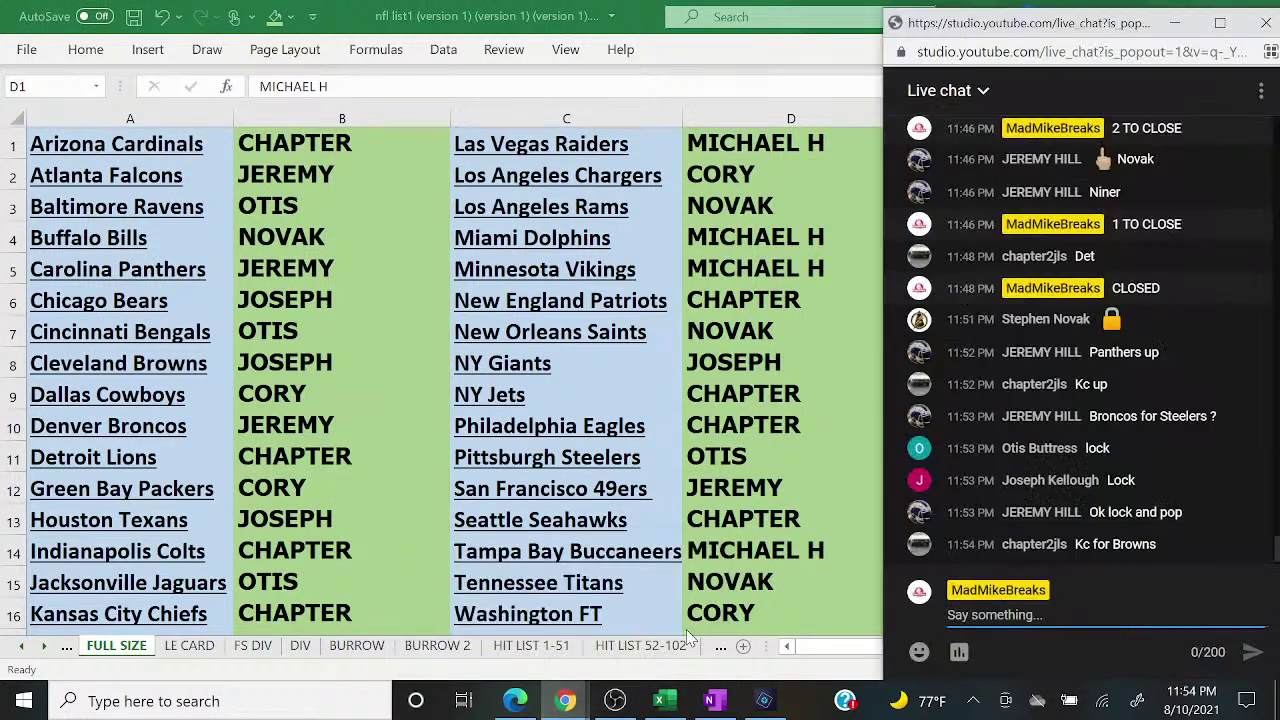
pyautogui.click(615, 700)
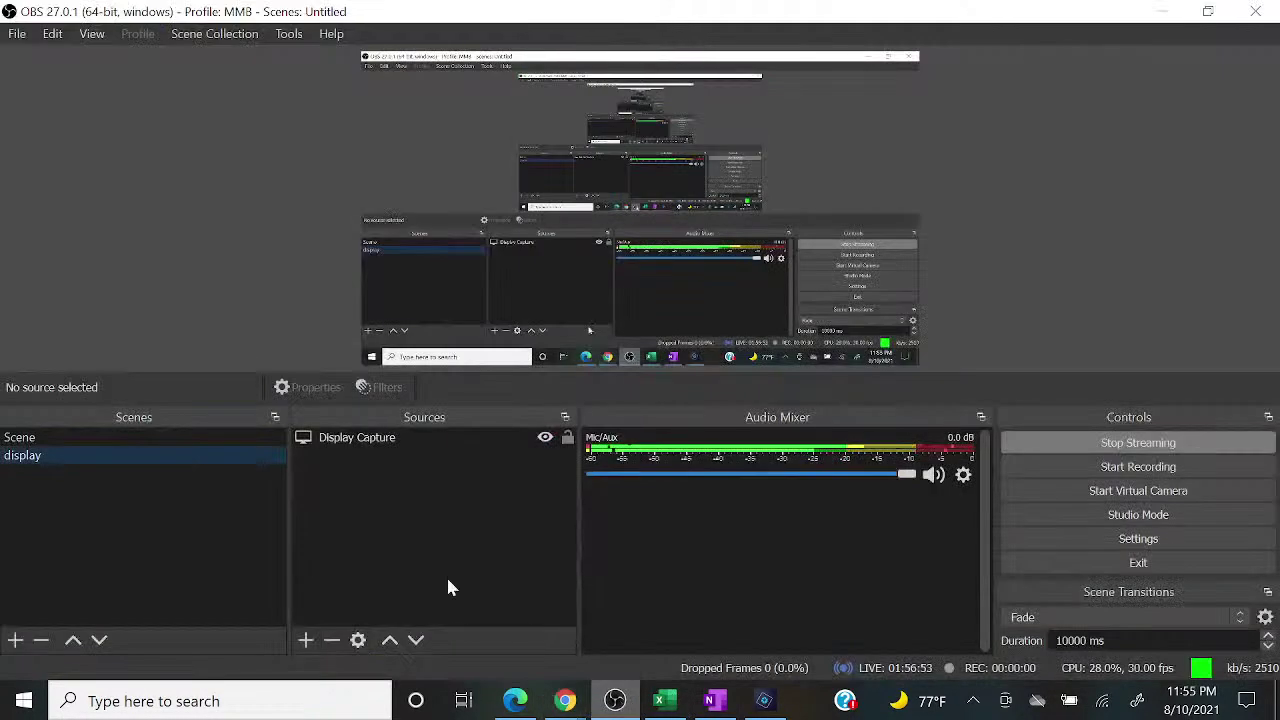
pyautogui.click(227, 437)
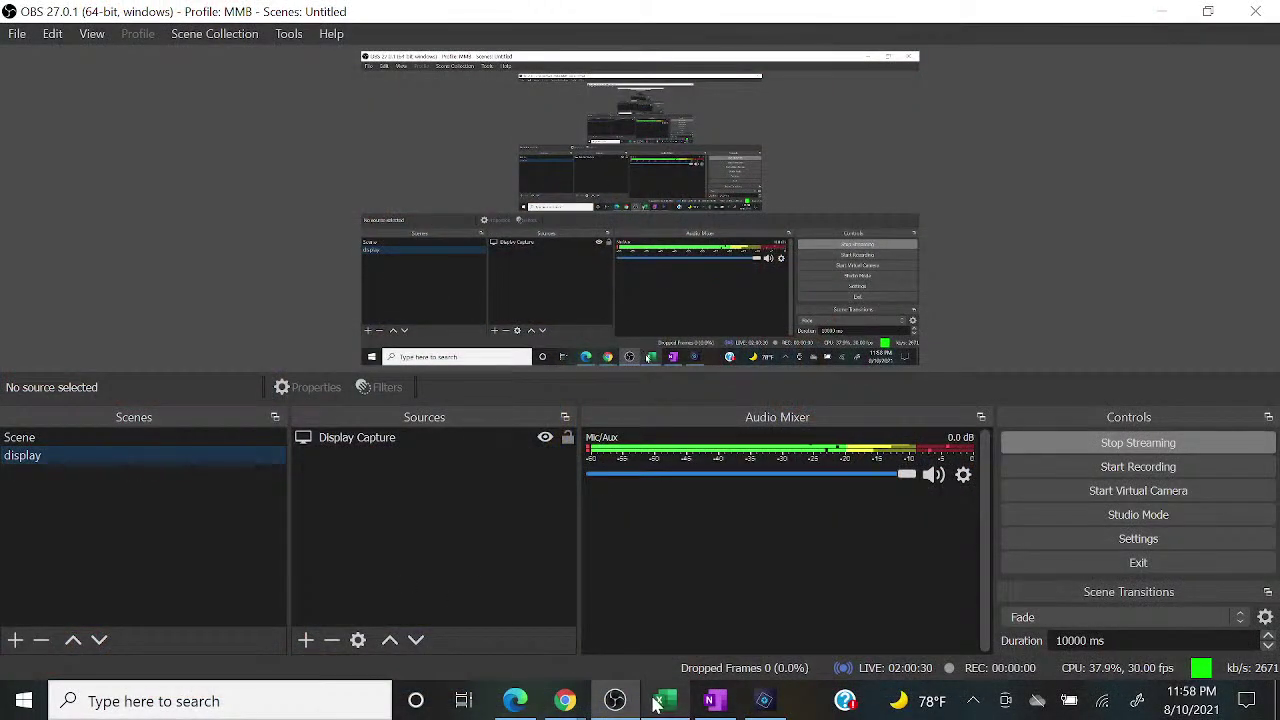
# Step: Commit CORY as the Carolina Panthers buyer in B5, then review the giveaway and OneNote list
pyautogui.click(662, 701)
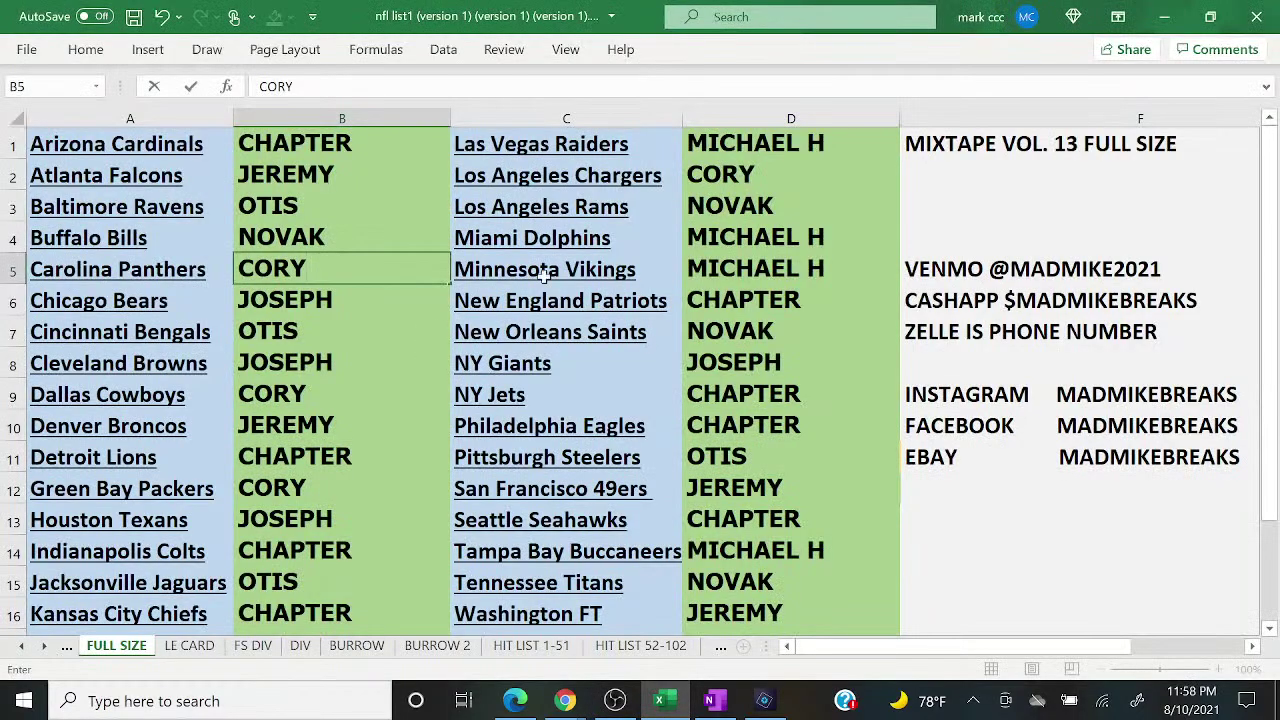
pyautogui.click(842, 272)
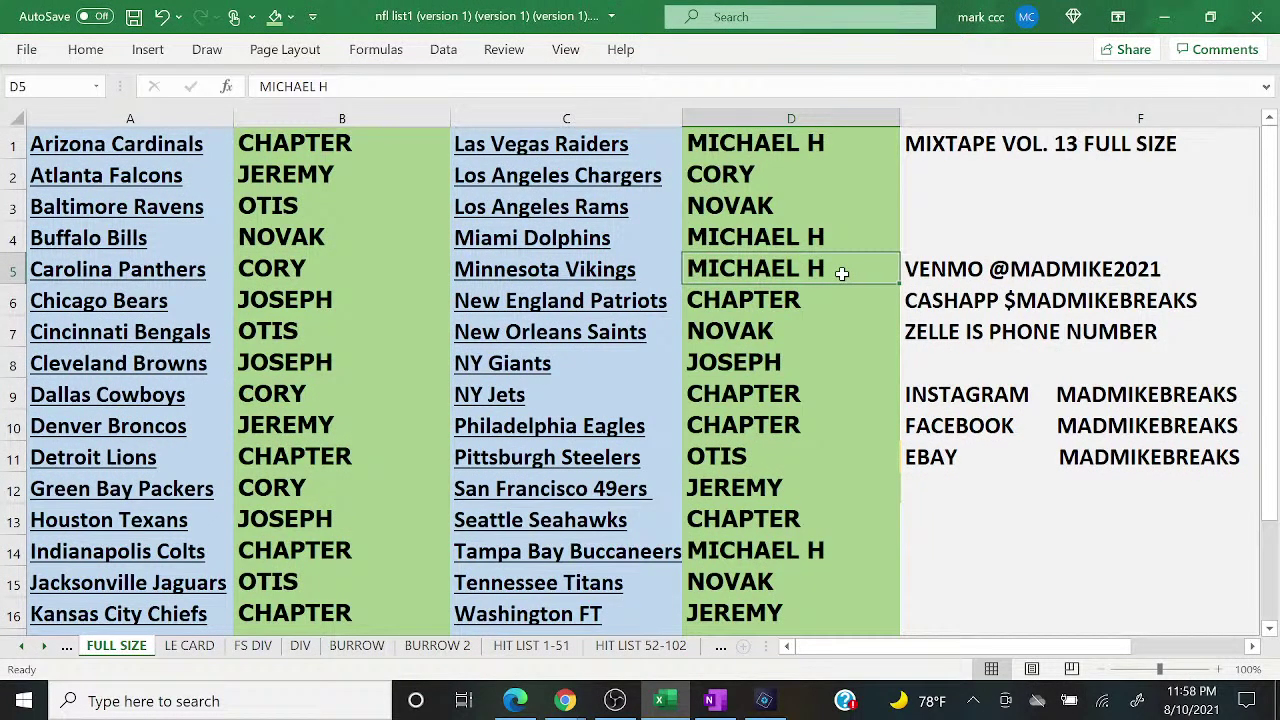
pyautogui.click(515, 701)
pyautogui.click(515, 701)
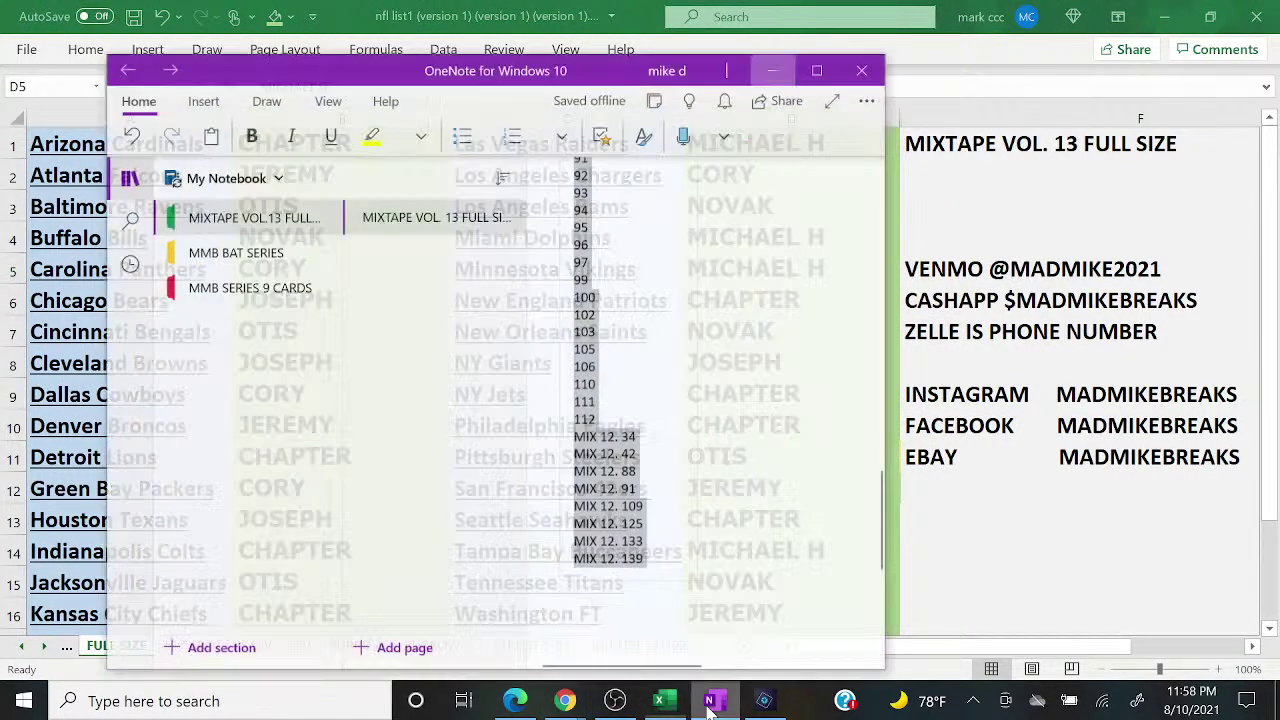
pyautogui.click(710, 701)
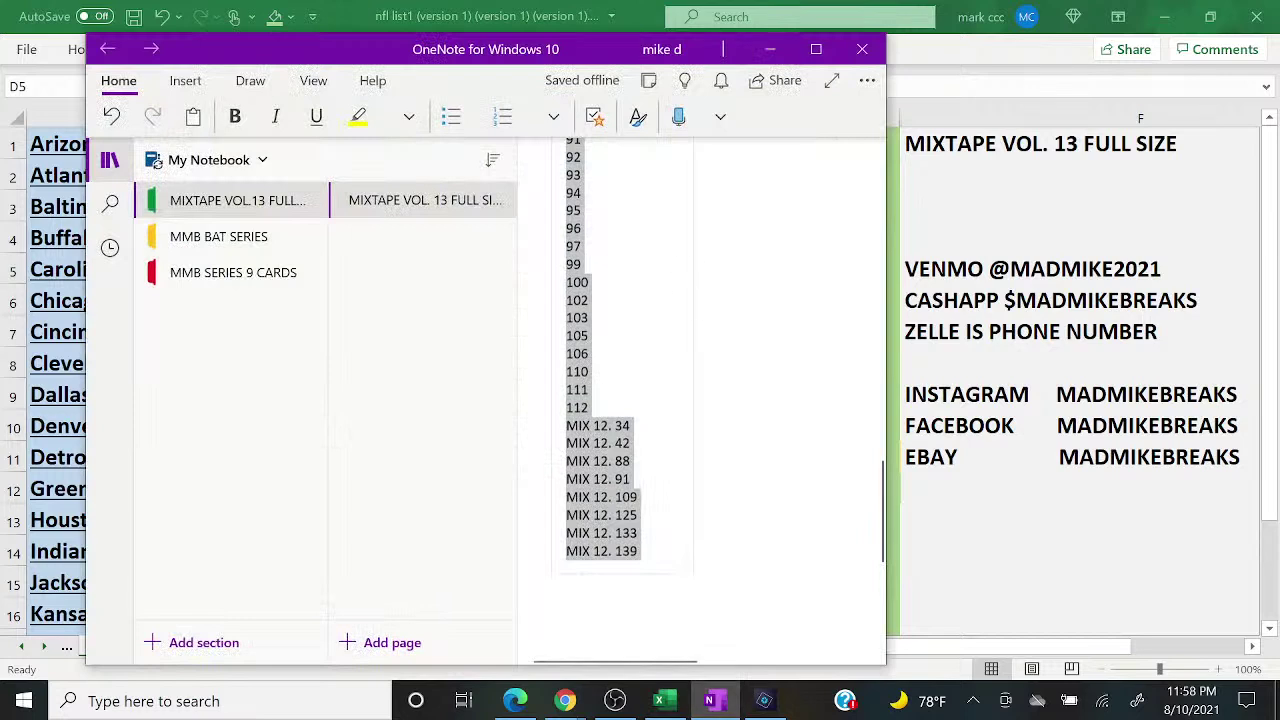
pyautogui.scroll(15, 622, 400)
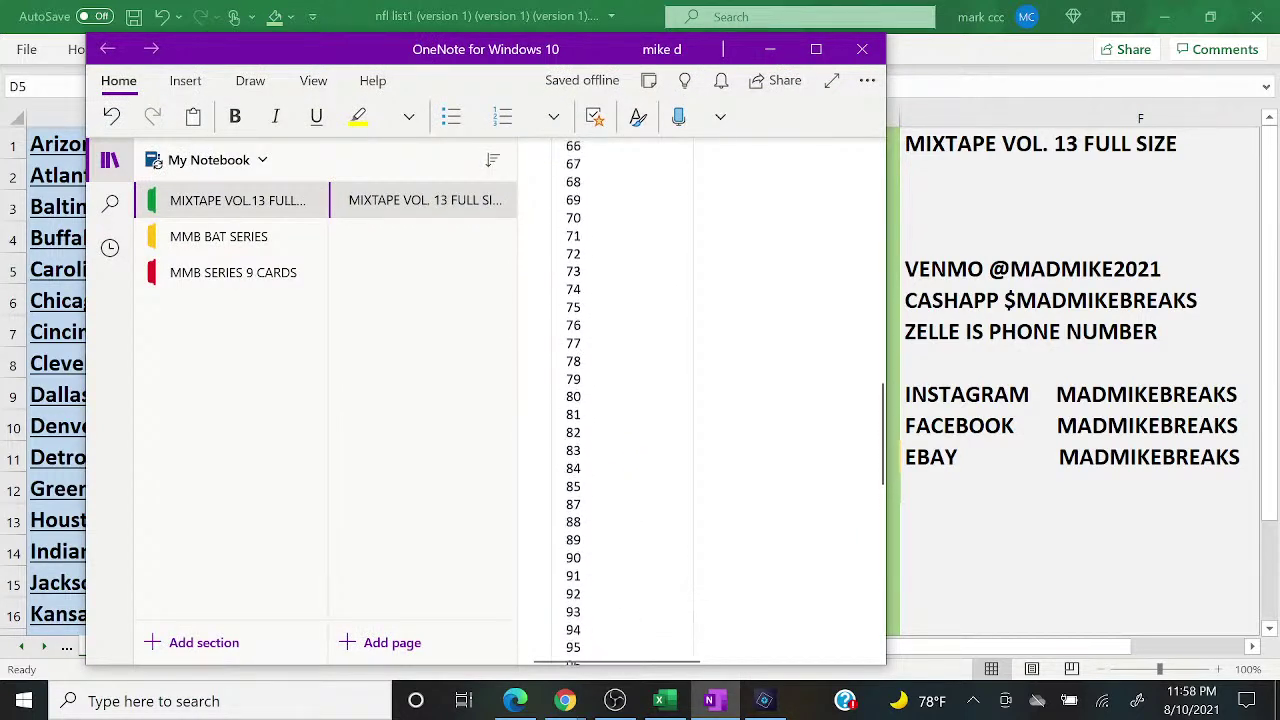
pyautogui.scroll(3, 622, 400)
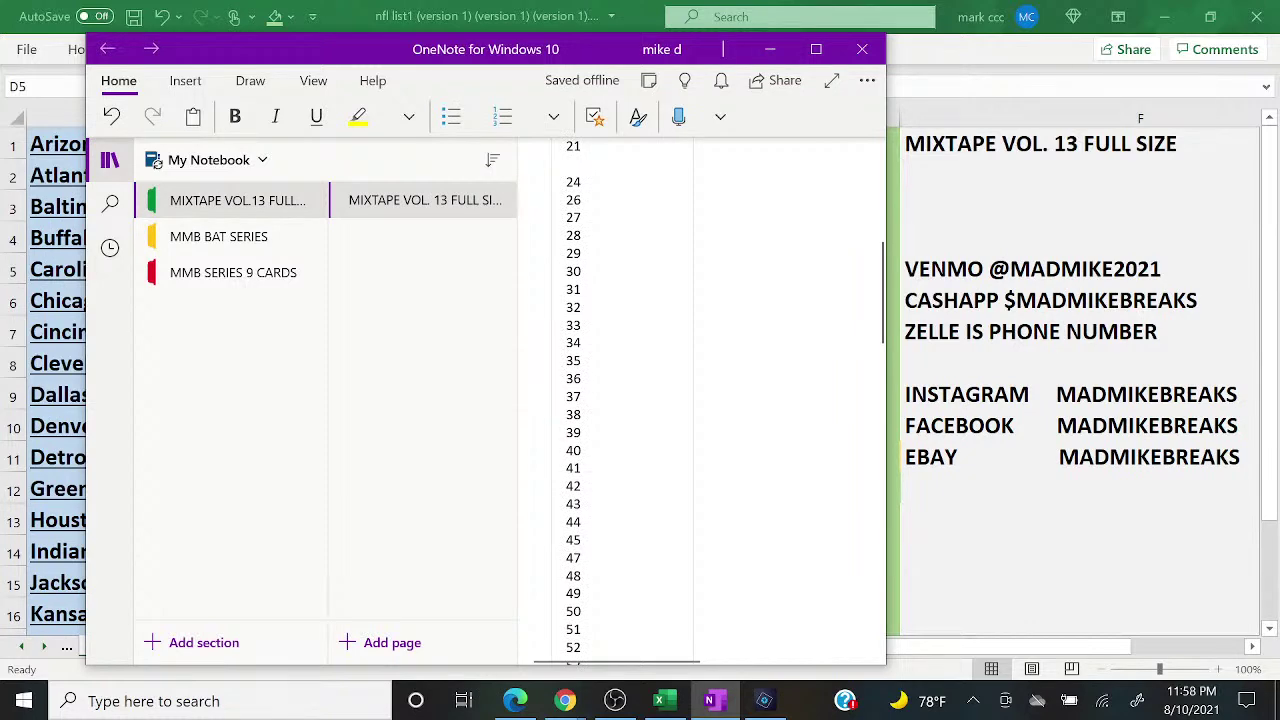
pyautogui.click(768, 49)
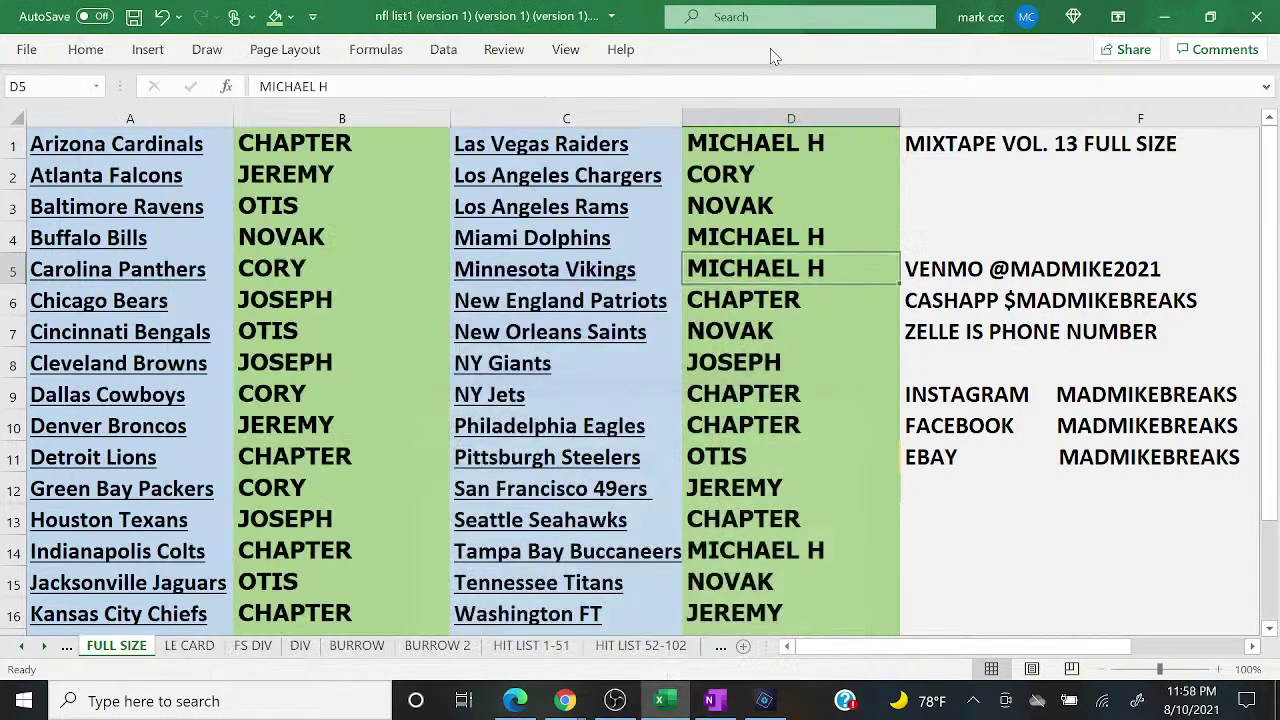
# Step: Enter 3 as Minnesota's count in D5 on HIT LIST 1-51, 52-102 and 103-113
pyautogui.click(520, 646)
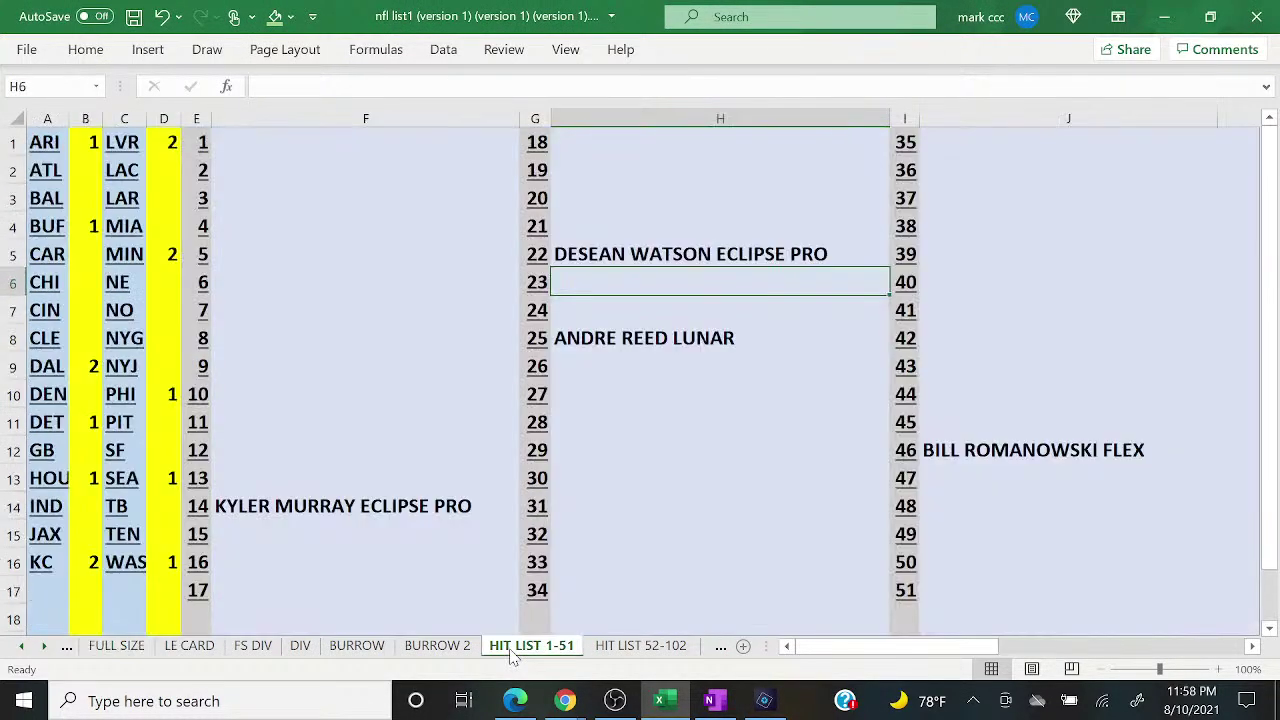
pyautogui.click(170, 254)
pyautogui.write('3')
pyautogui.press('Return')
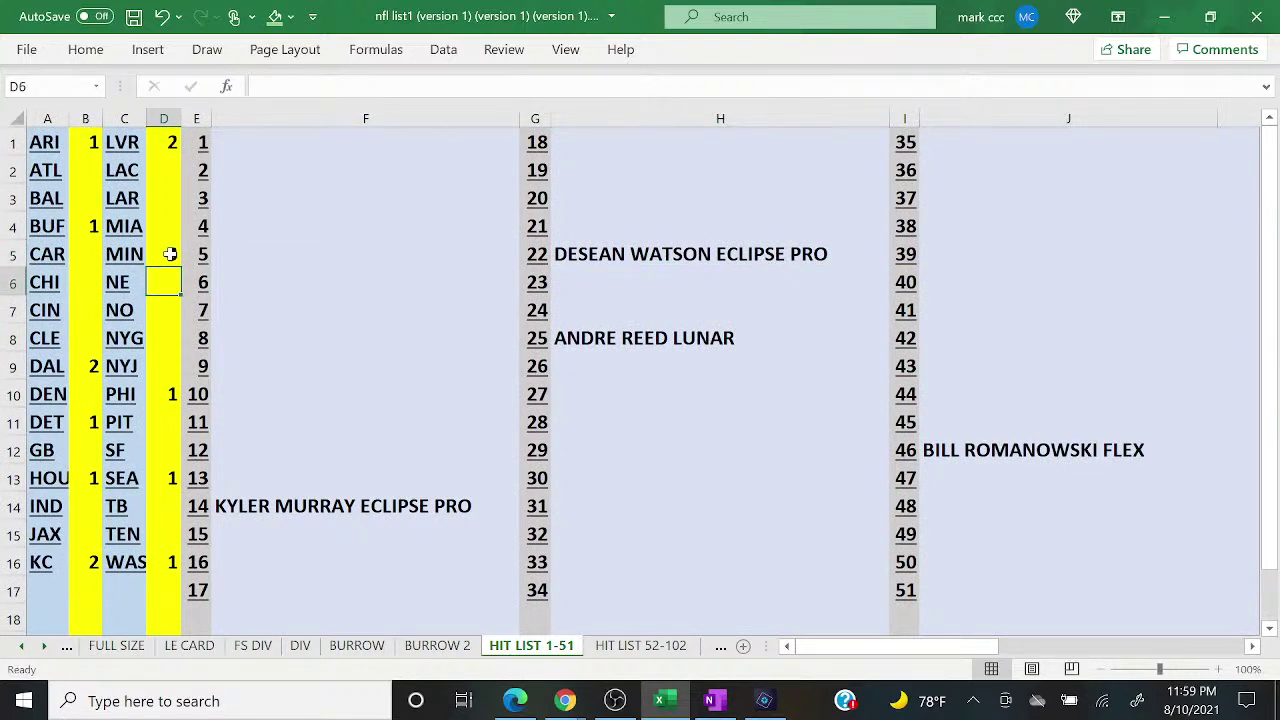
pyautogui.click(611, 631)
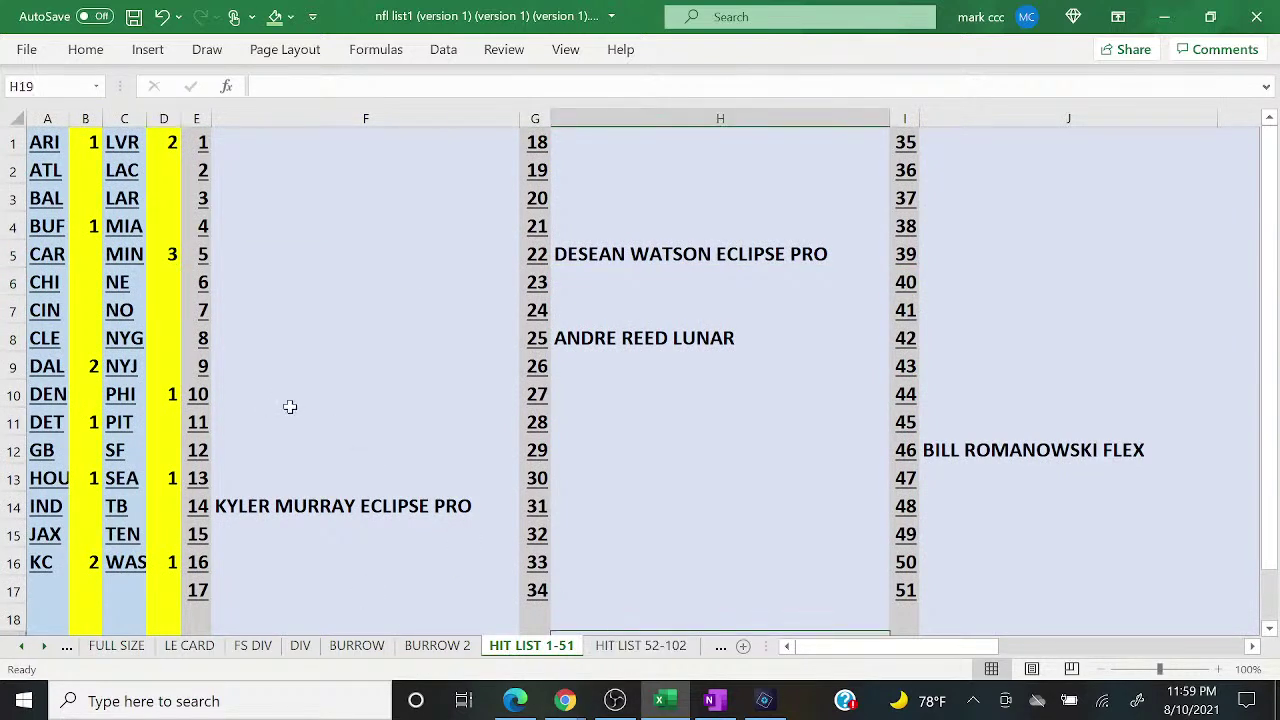
pyautogui.click(640, 645)
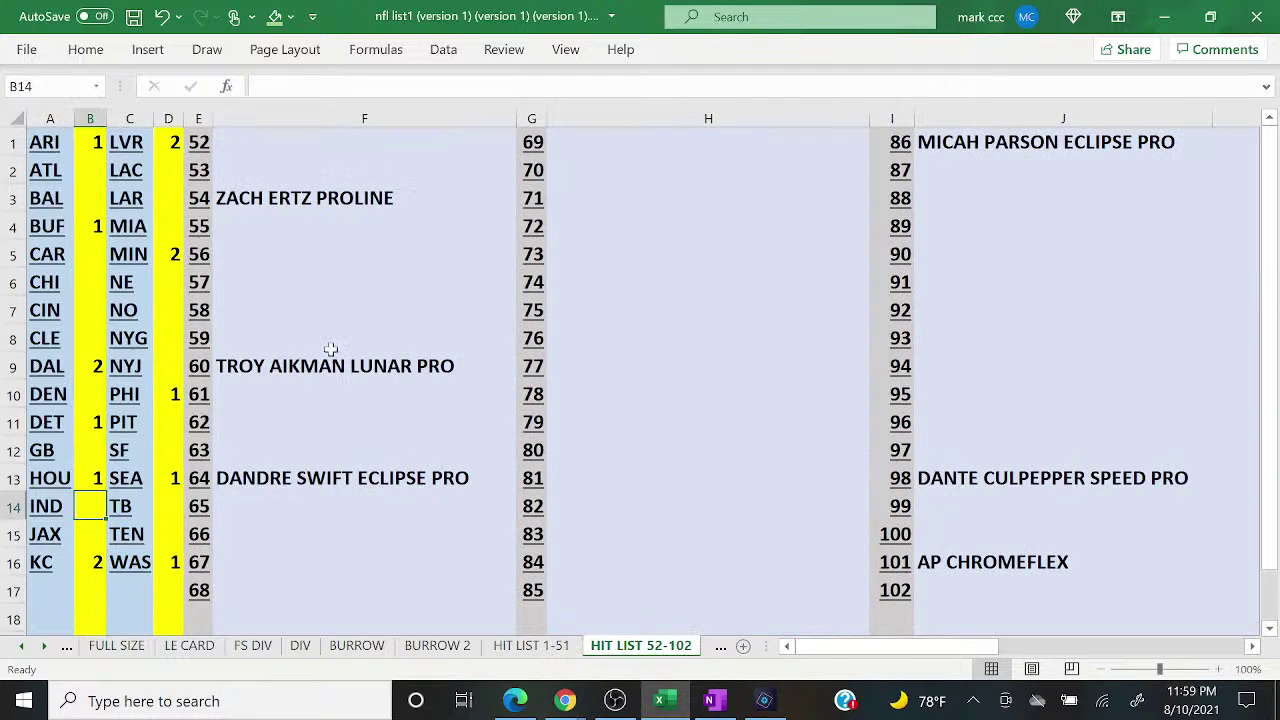
pyautogui.click(170, 254)
pyautogui.write('3')
pyautogui.press('Return')
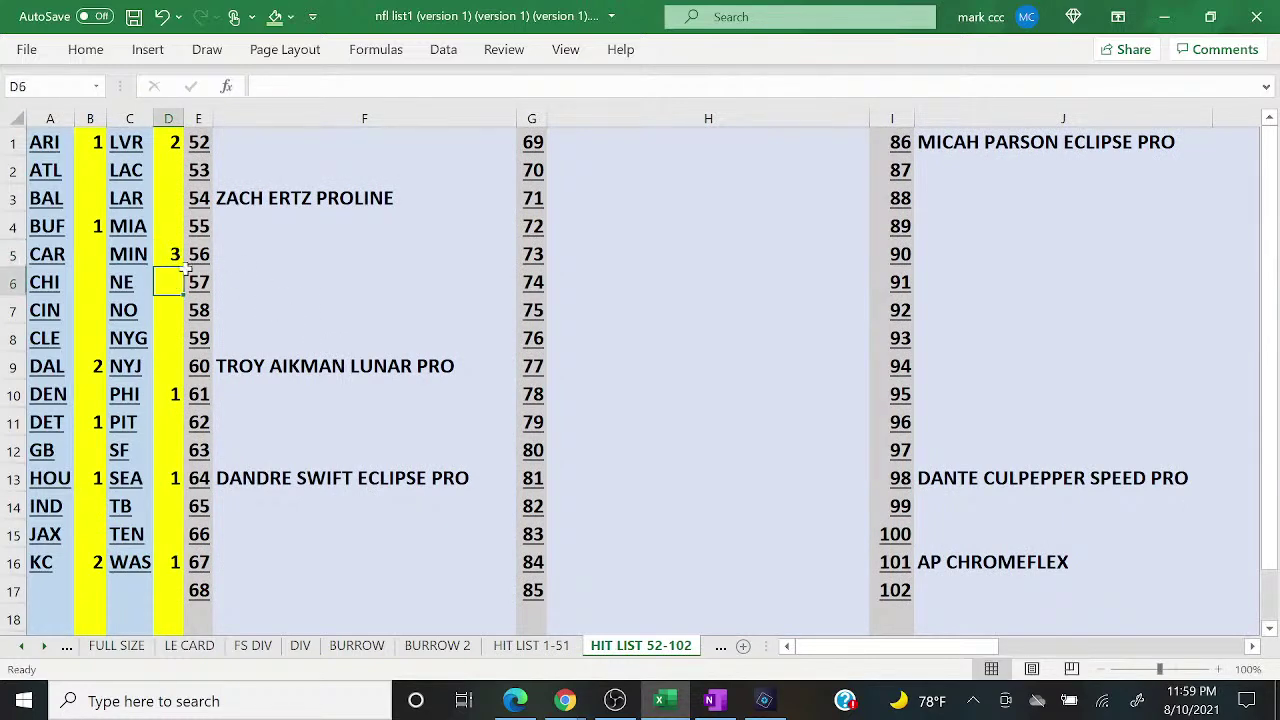
pyautogui.click(718, 648)
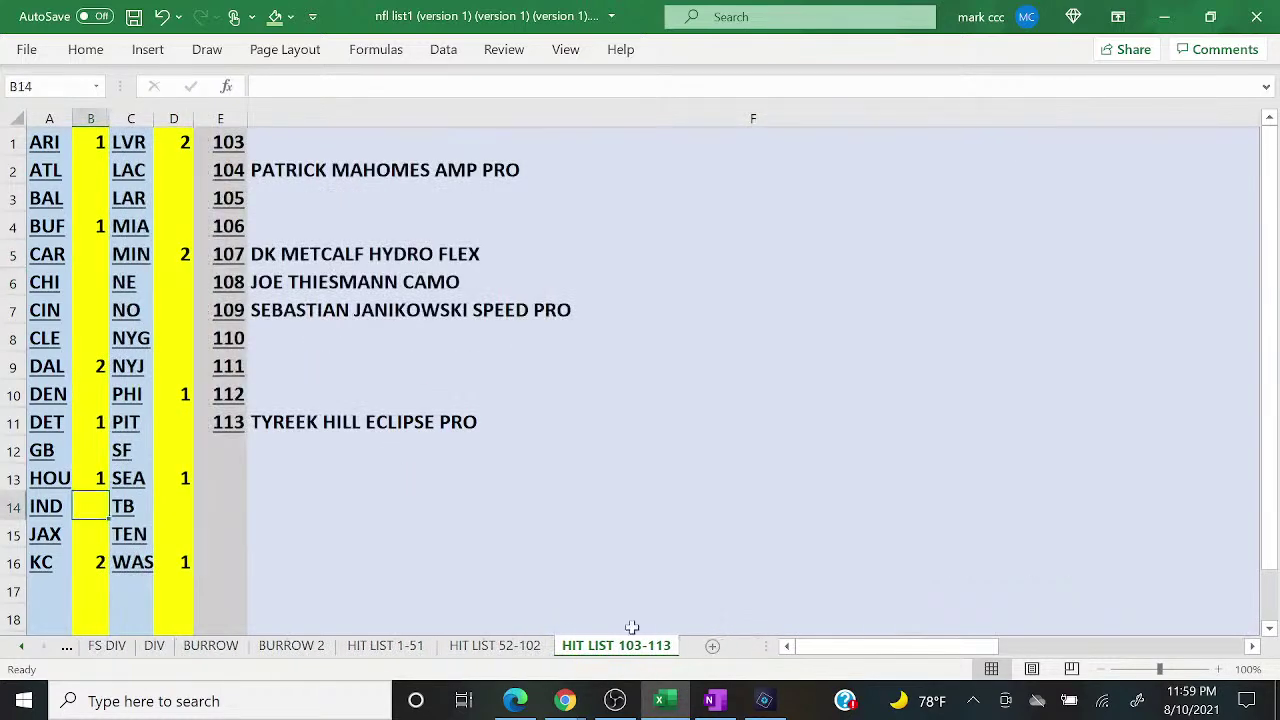
pyautogui.click(177, 254)
pyautogui.write('3')
pyautogui.press('Return')
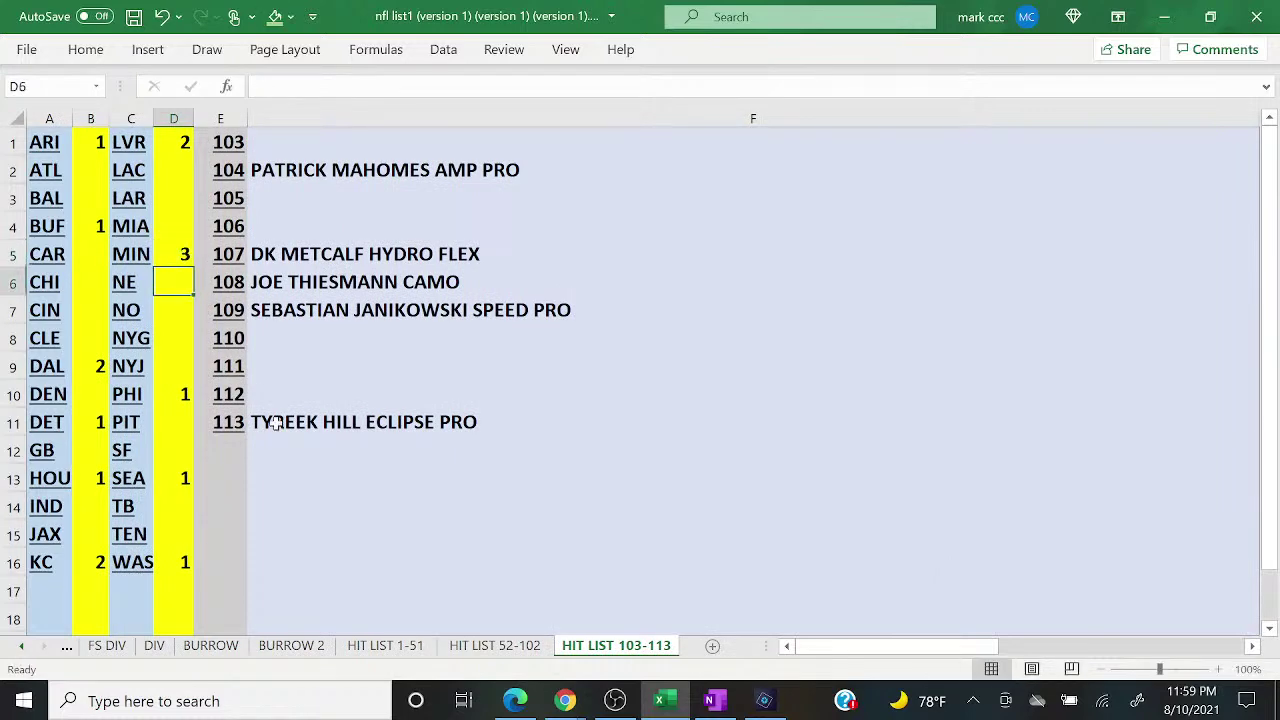
# Step: Record CHRIS CARTER CHROME as hit 23 in H6 on HIT LIST 1-51
pyautogui.click(405, 650)
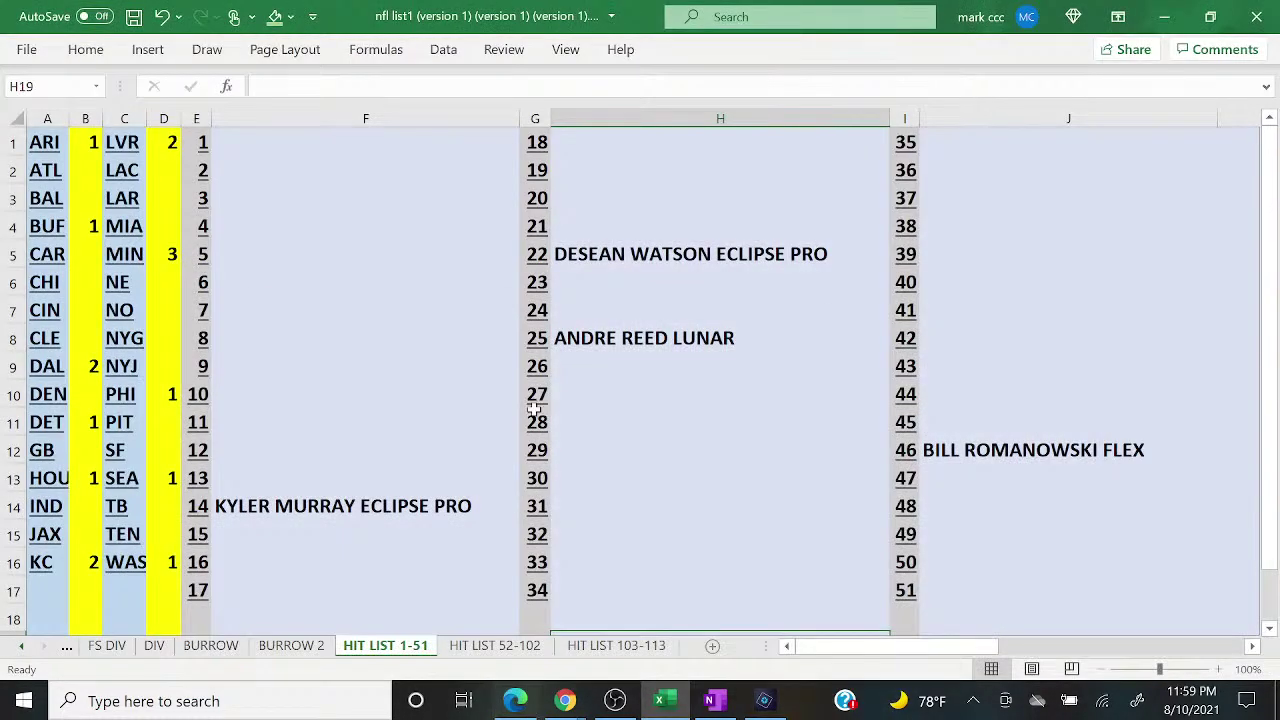
pyautogui.click(571, 280)
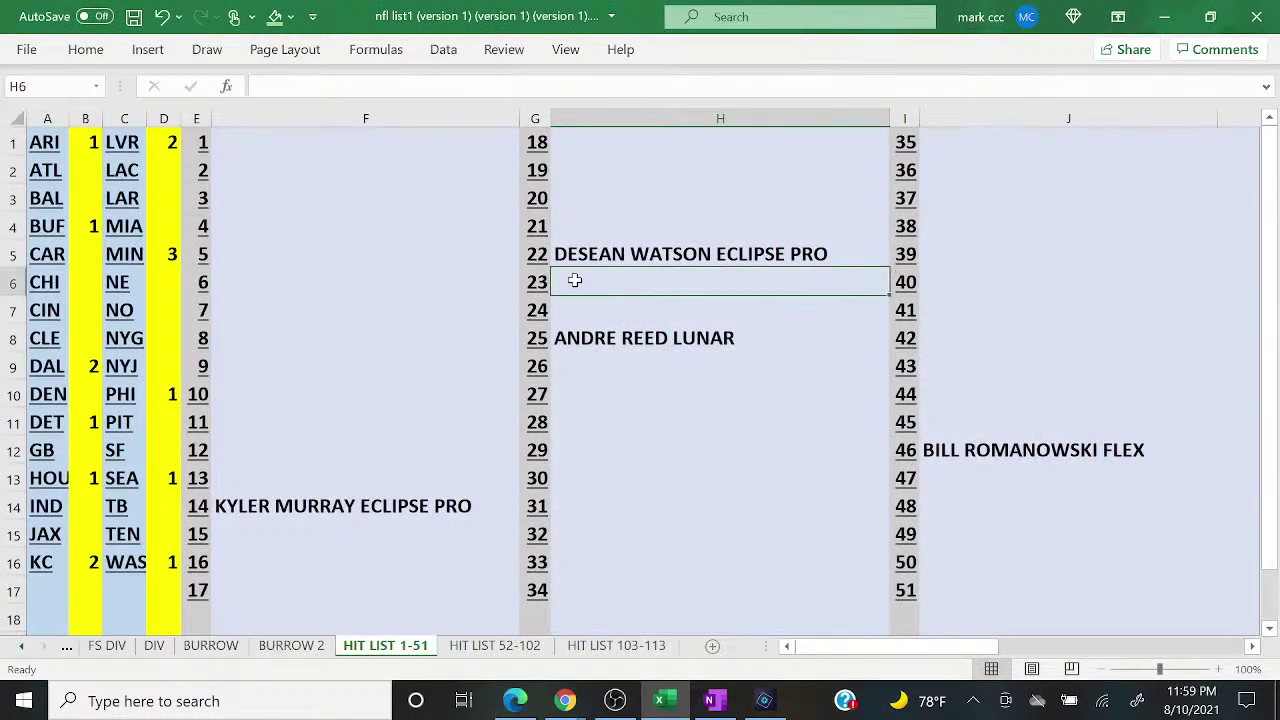
pyautogui.write('CHRIS CAR')
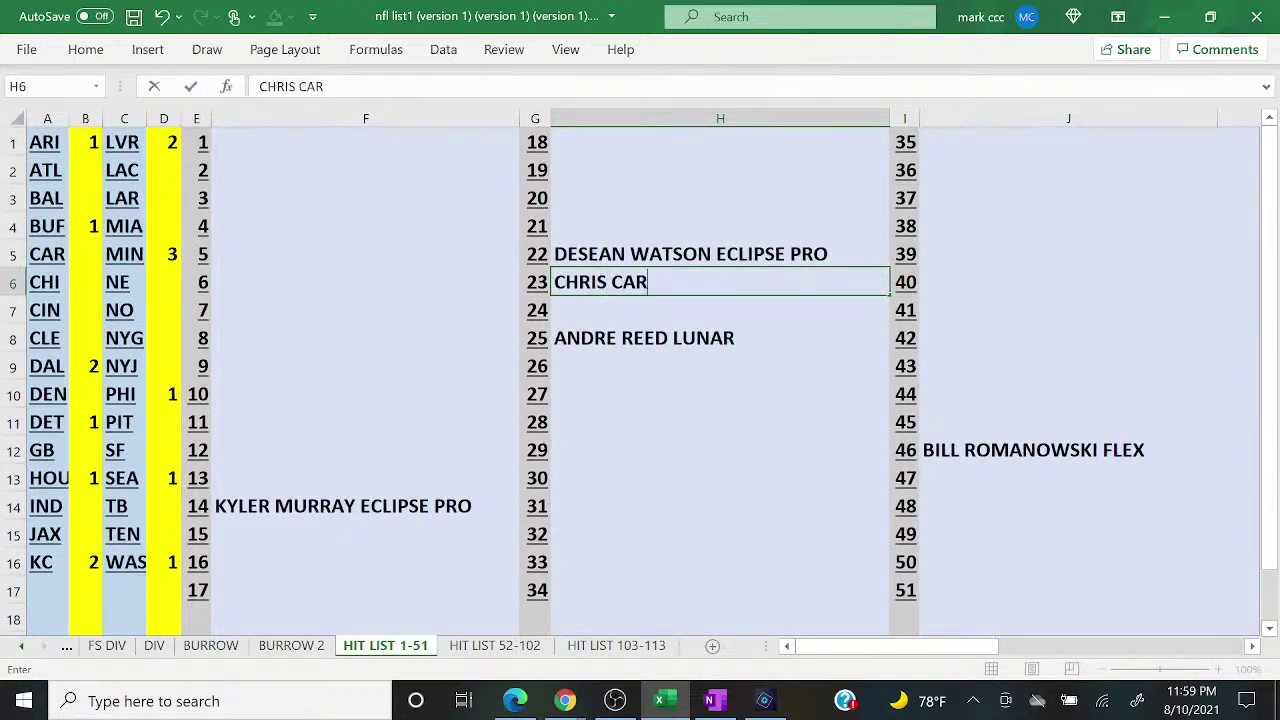
pyautogui.write('TER CHROME')
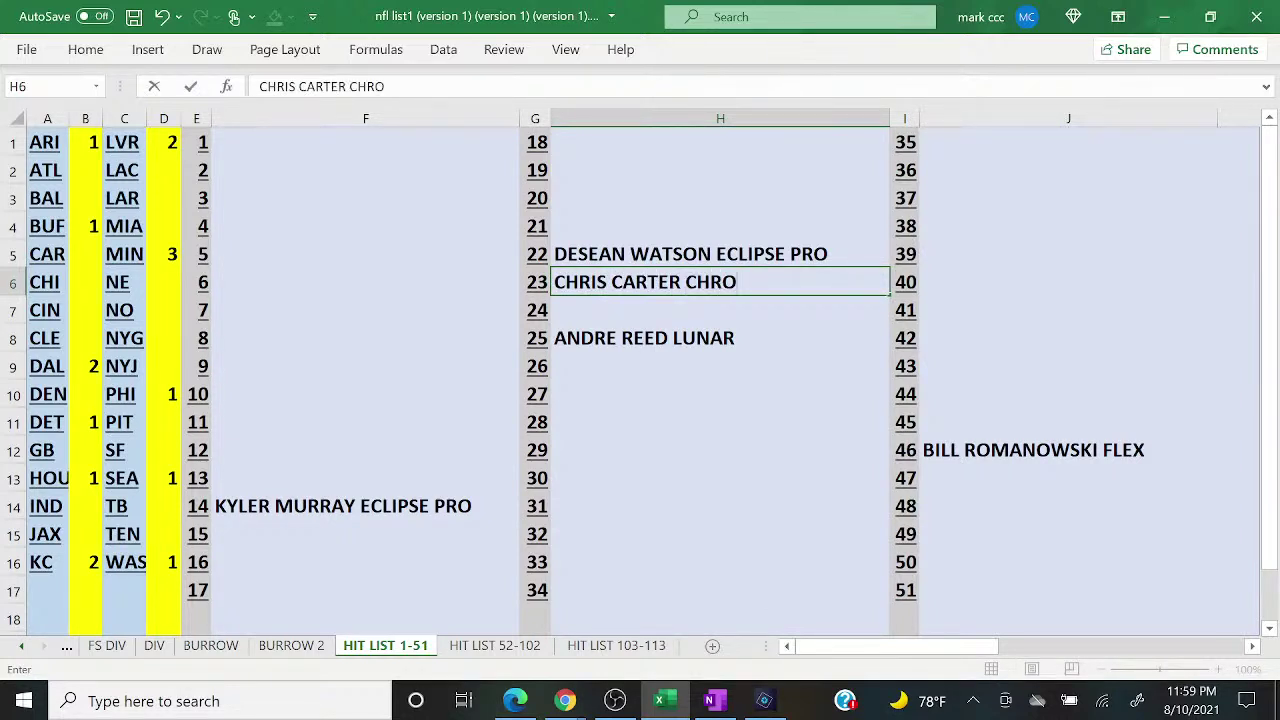
pyautogui.press('Return')
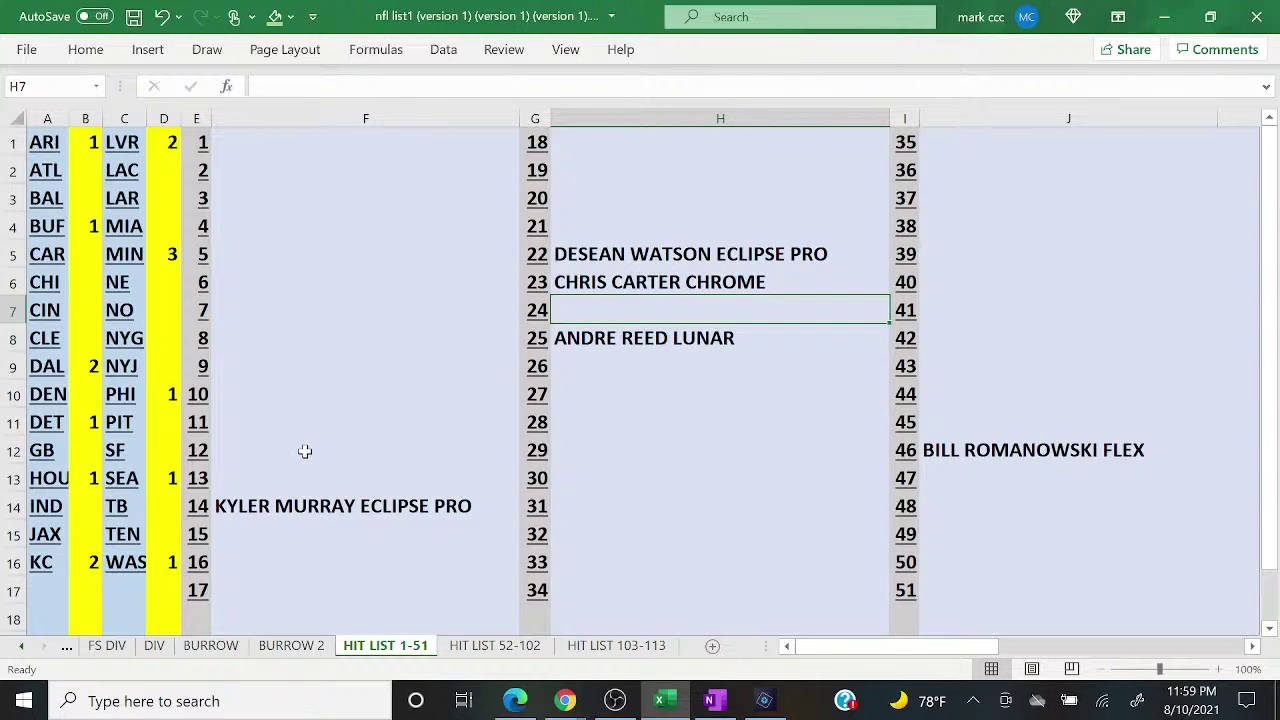
pyautogui.click(68, 647)
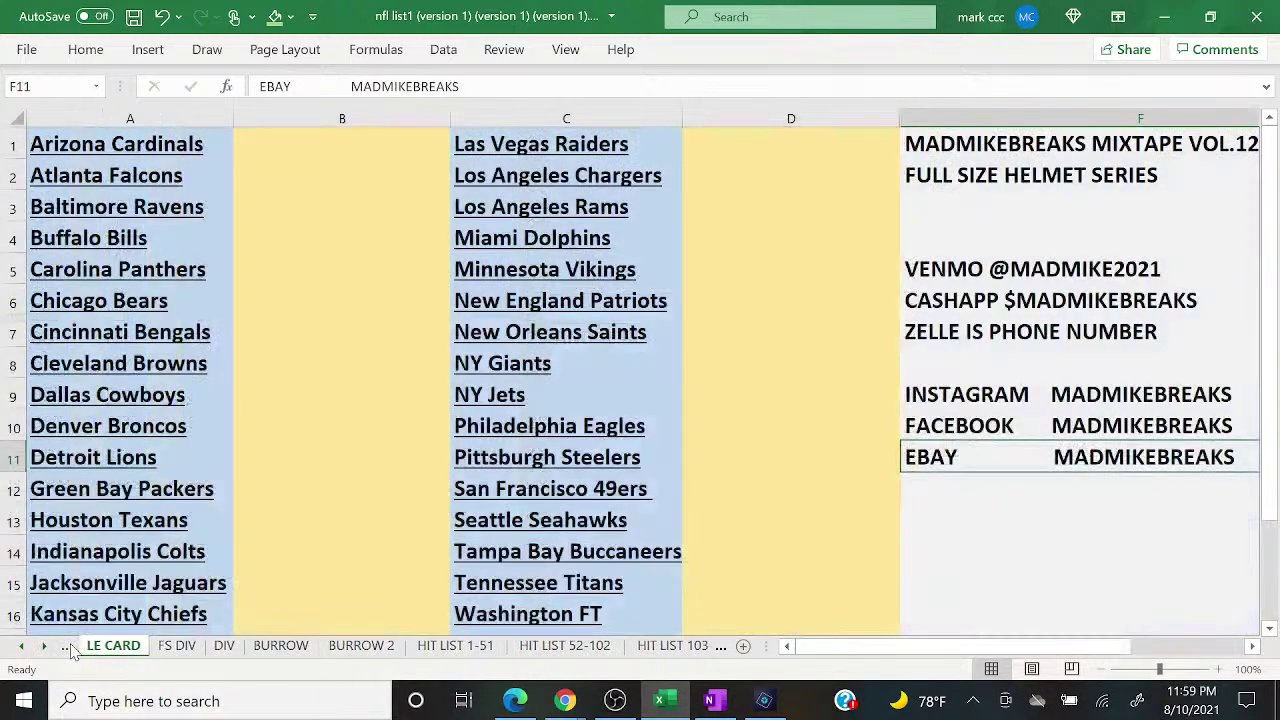
# Step: Check the live chat, then clear the contents of buyer columns B and D
pyautogui.click(68, 647)
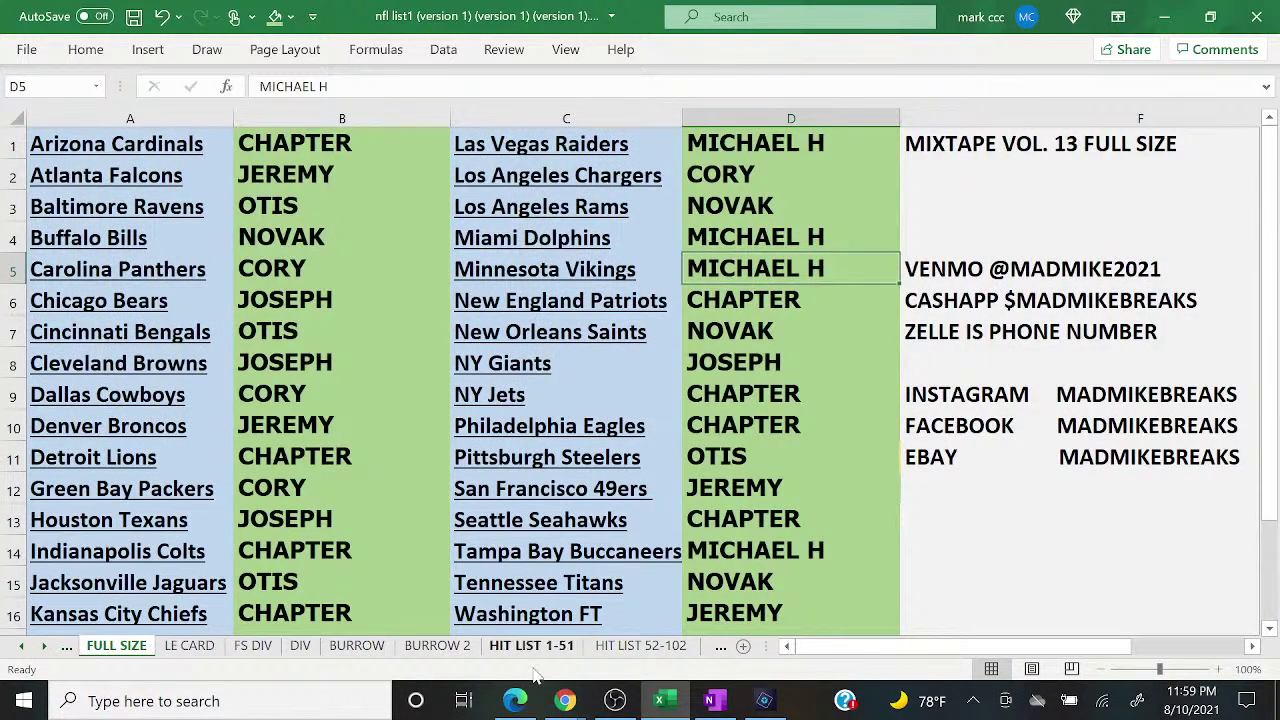
pyautogui.click(575, 705)
pyautogui.click(672, 612)
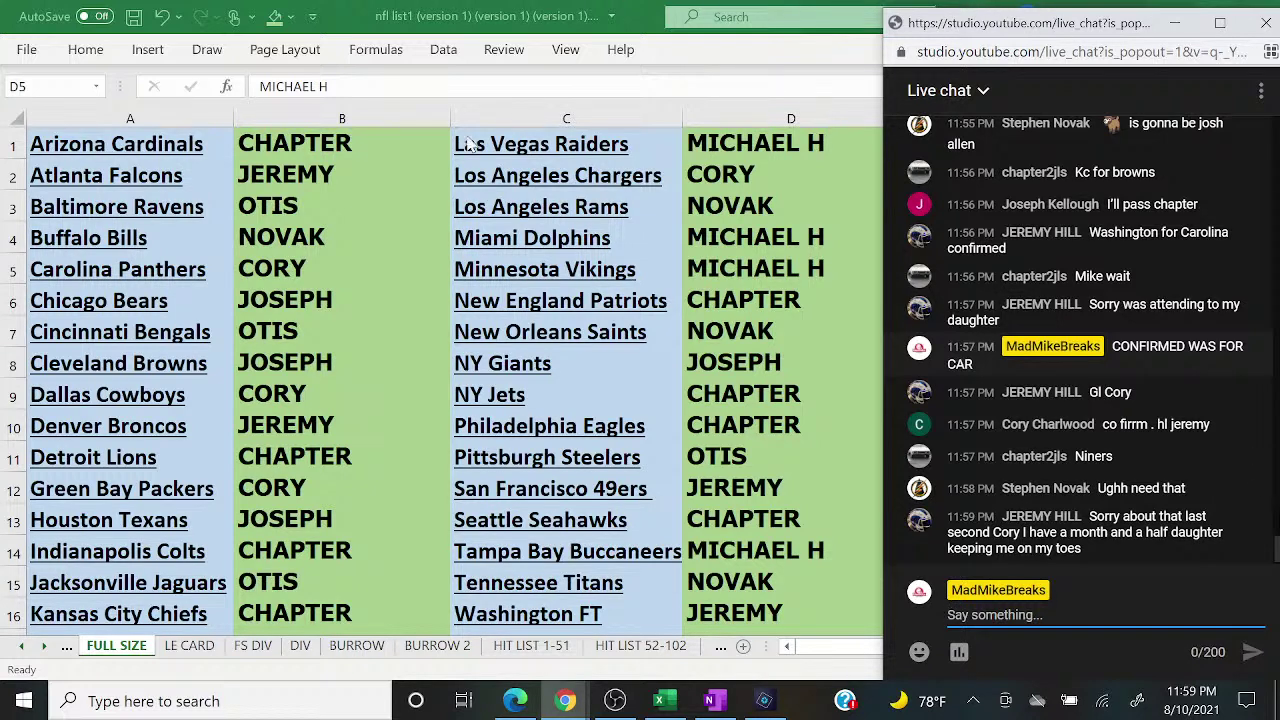
pyautogui.click(390, 107)
pyautogui.rightClick(390, 107)
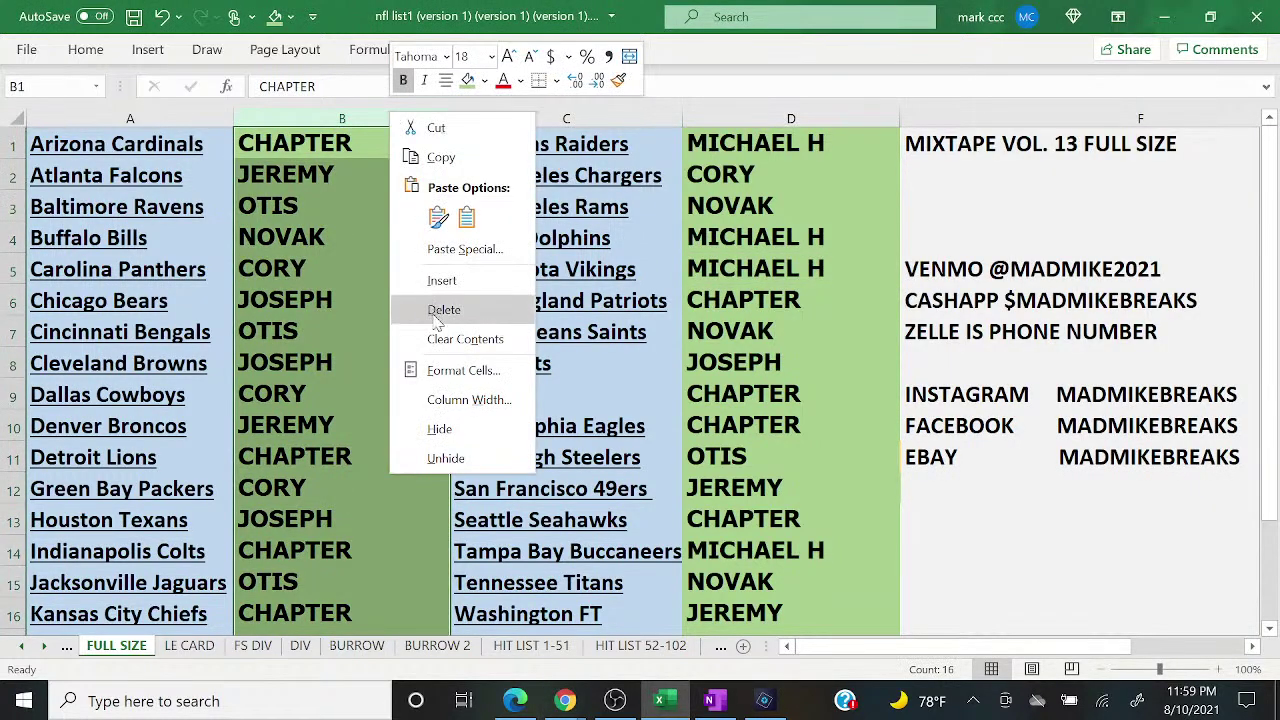
pyautogui.click(438, 339)
pyautogui.rightClick(722, 122)
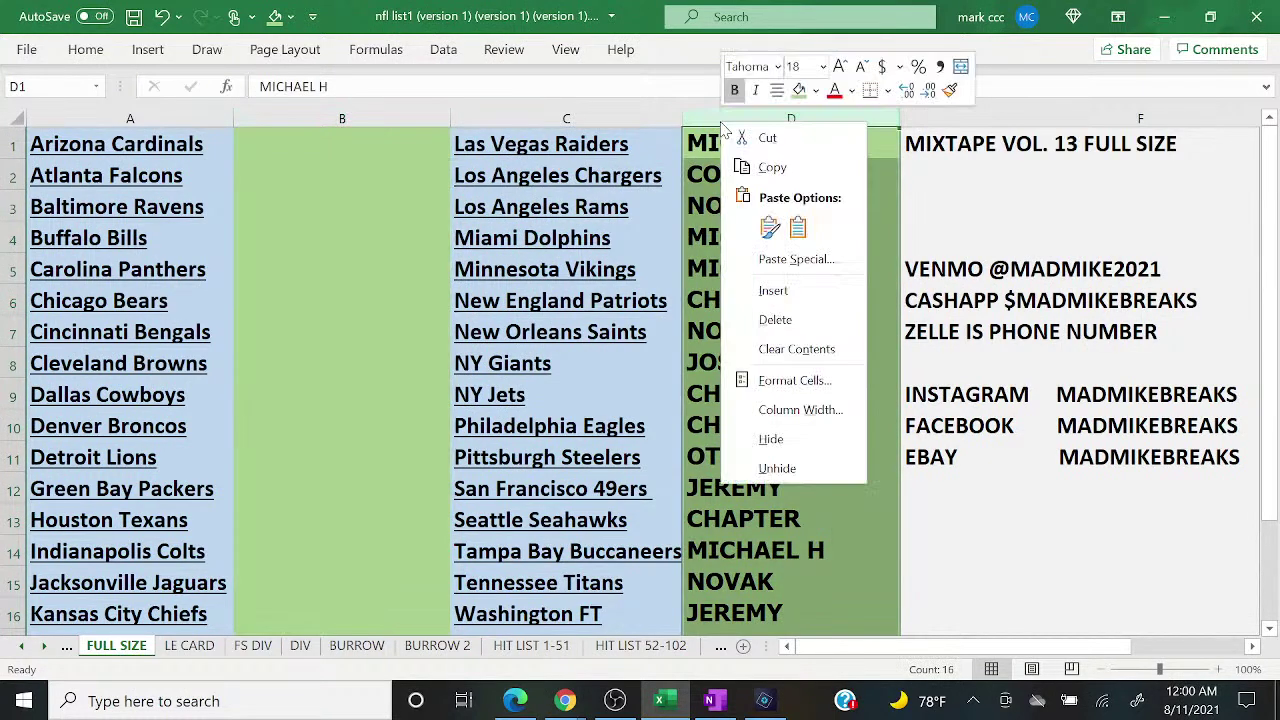
pyautogui.click(757, 349)
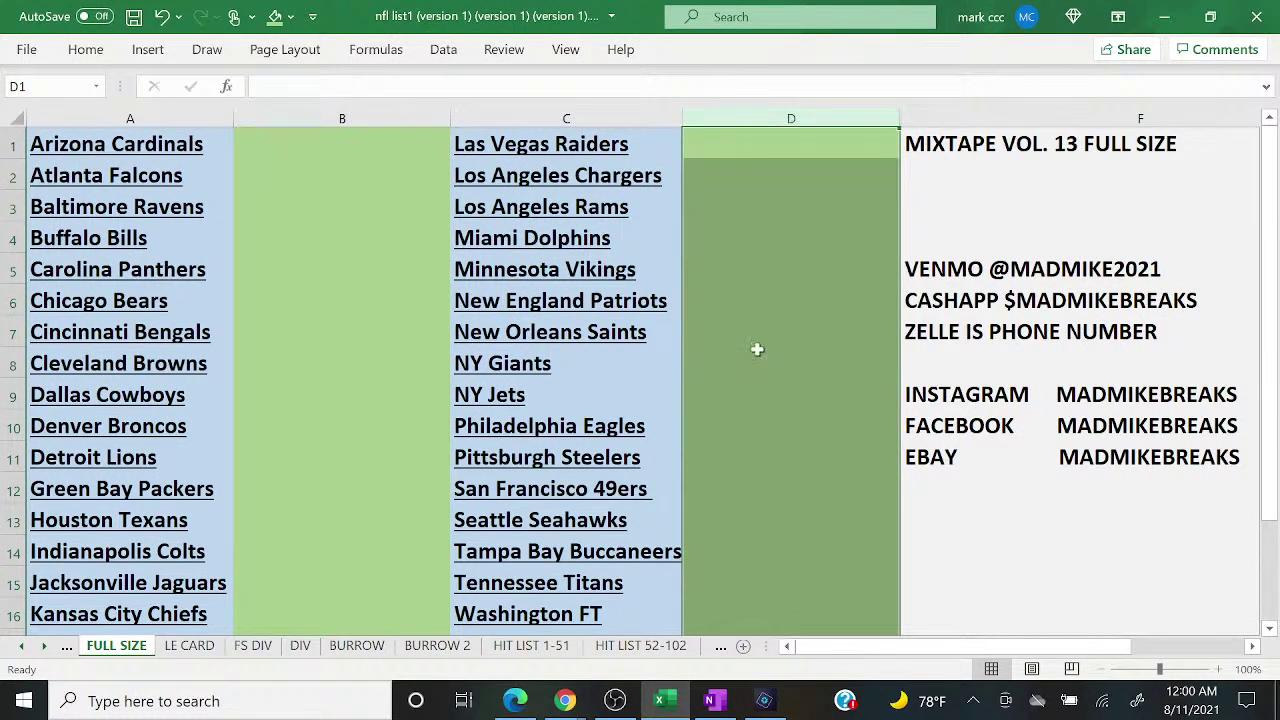
# Step: Fill columns D and B with light gold
pyautogui.click(290, 16)
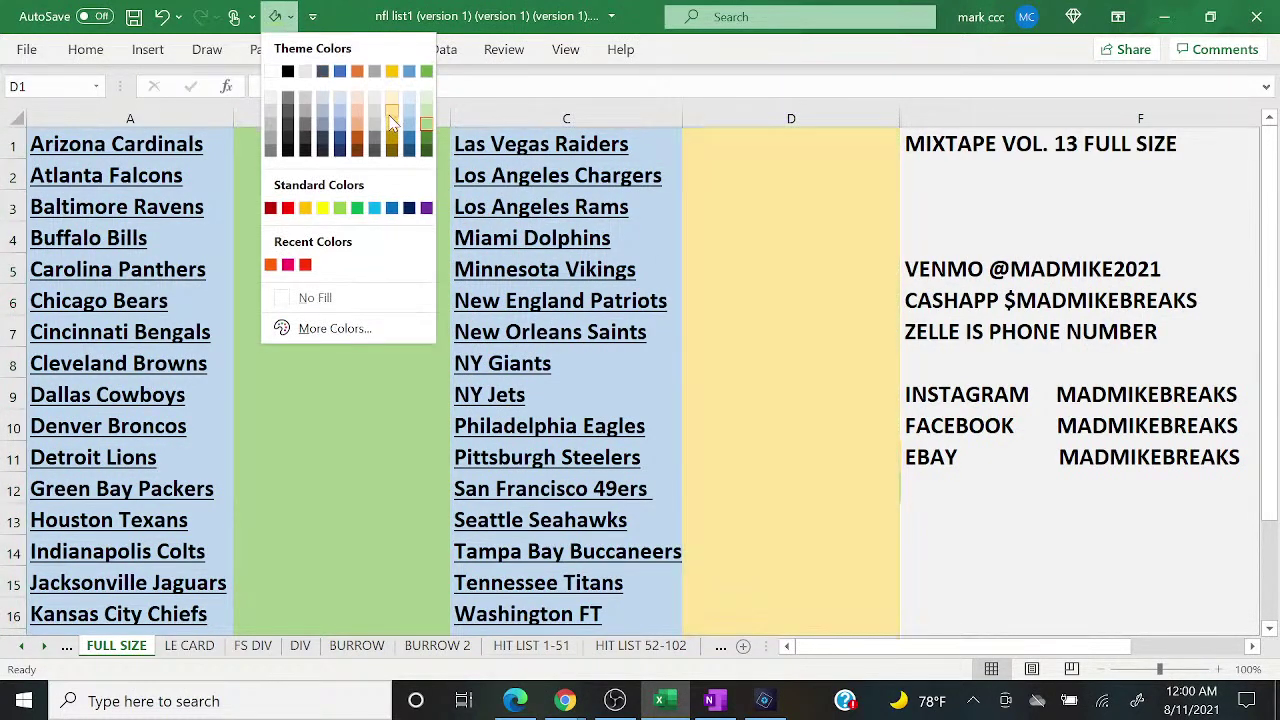
pyautogui.click(384, 108)
pyautogui.click(384, 110)
pyautogui.click(274, 16)
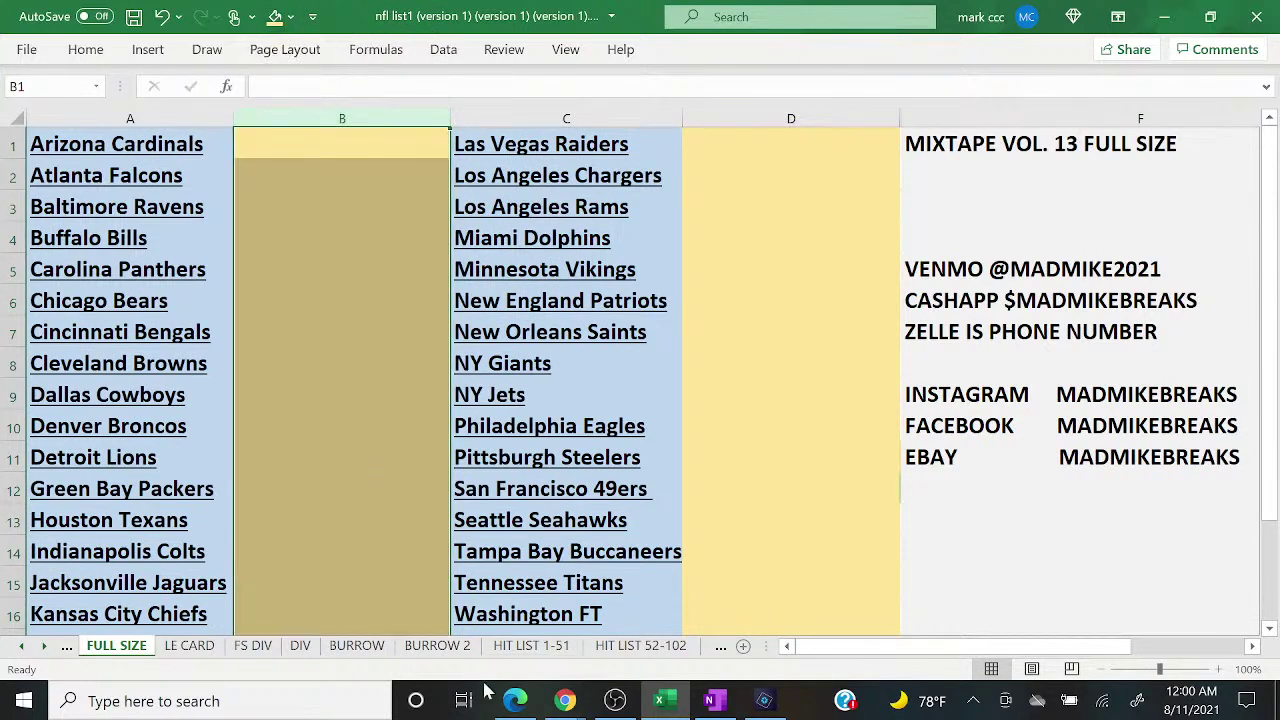
pyautogui.moveTo(560, 702)
pyautogui.click(683, 655)
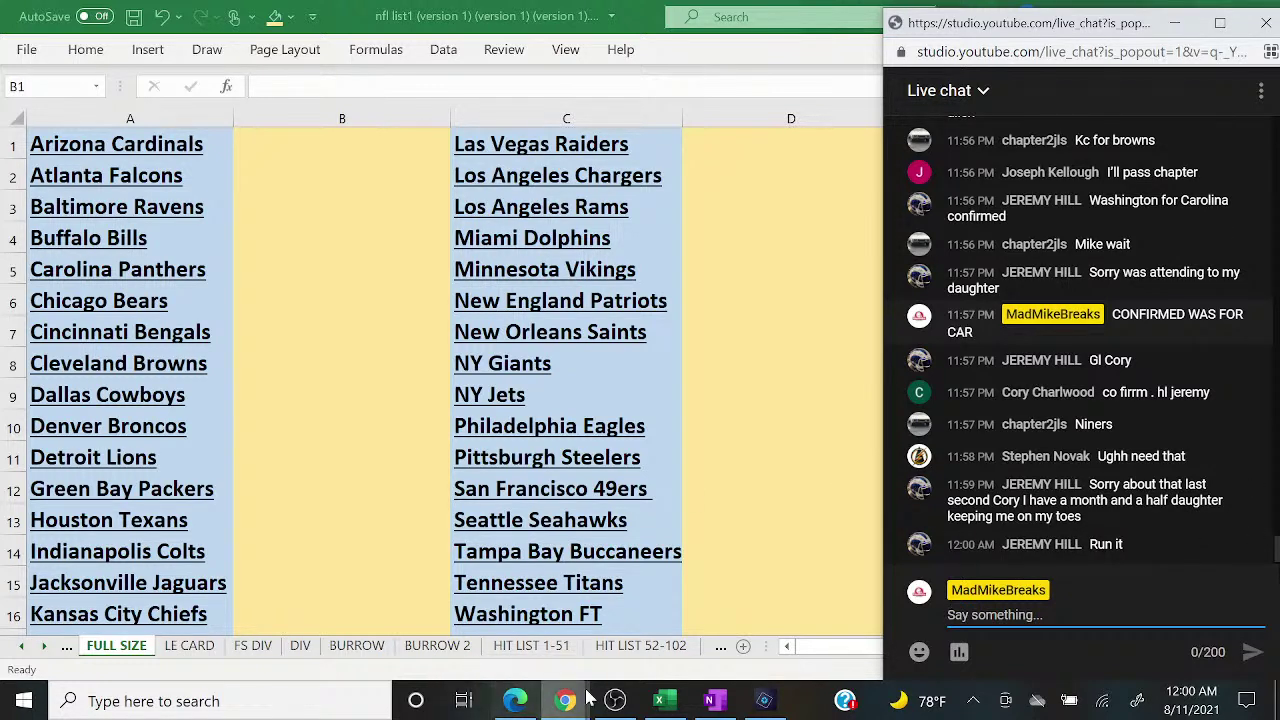
# Step: Show the pages 3–4 helmet spread in Photoshop Elements and switch OBS to the main scene
pyautogui.click(760, 703)
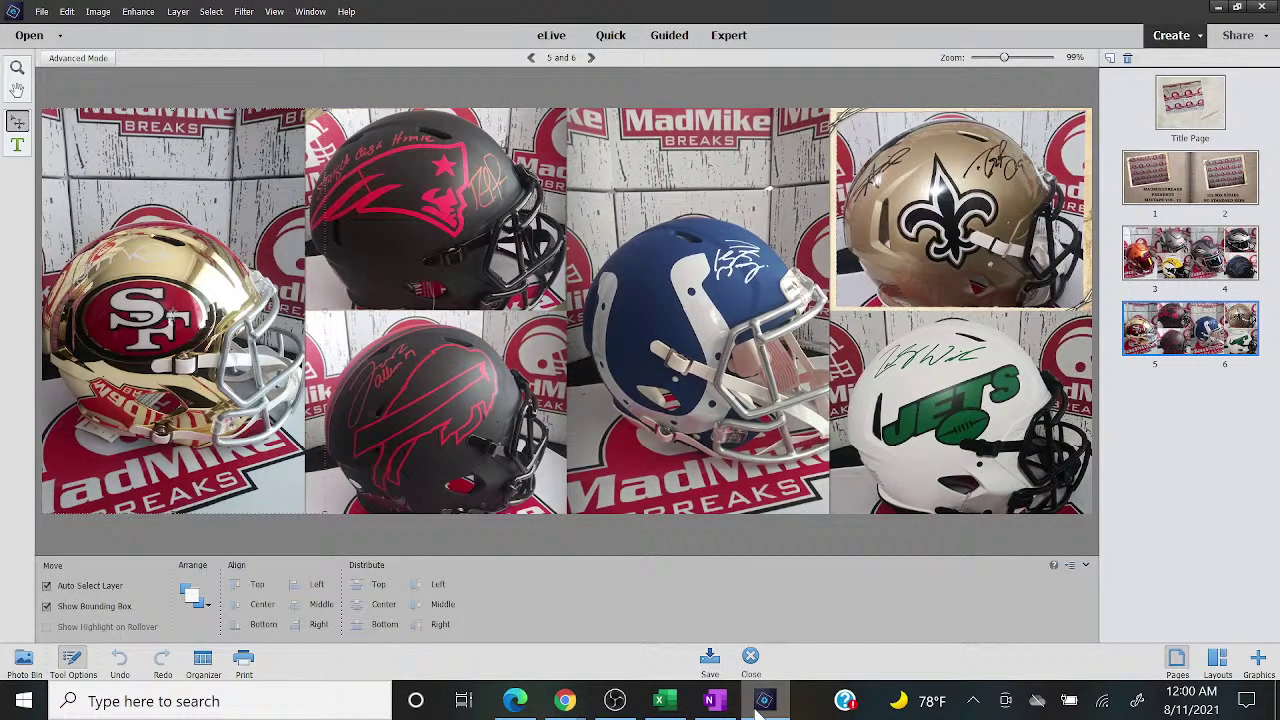
pyautogui.click(1145, 265)
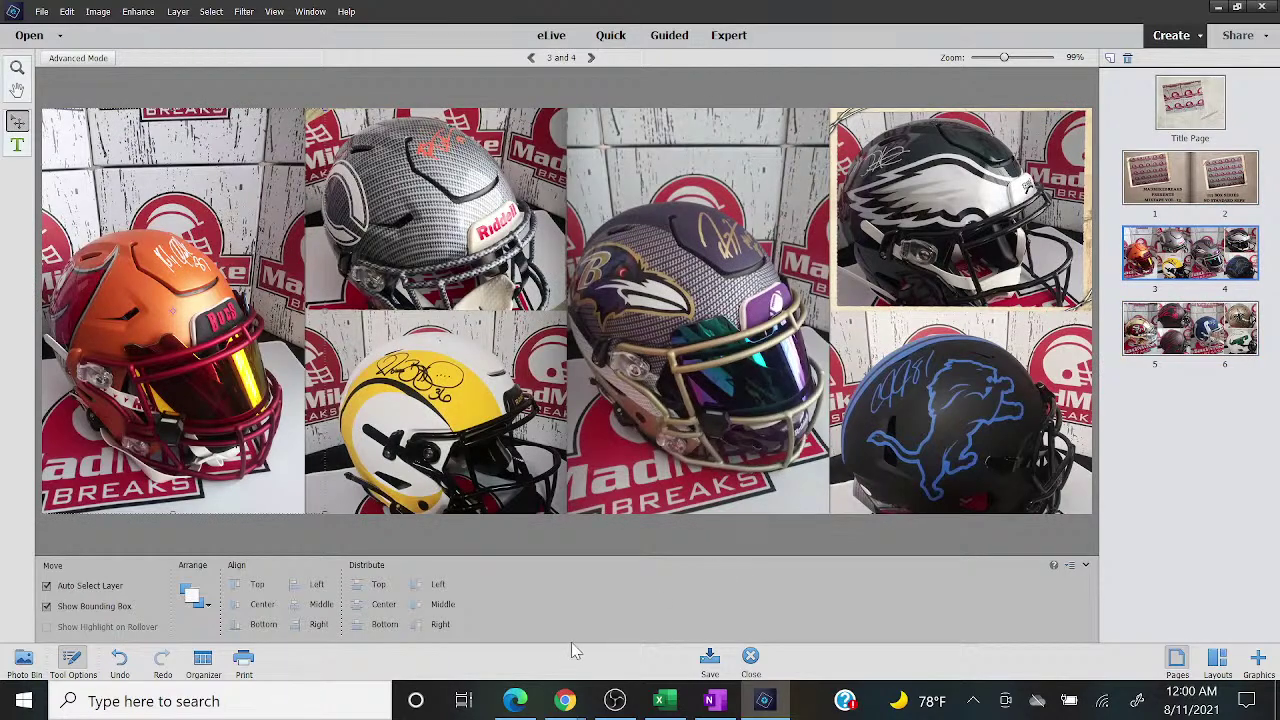
pyautogui.click(614, 700)
pyautogui.click(54, 435)
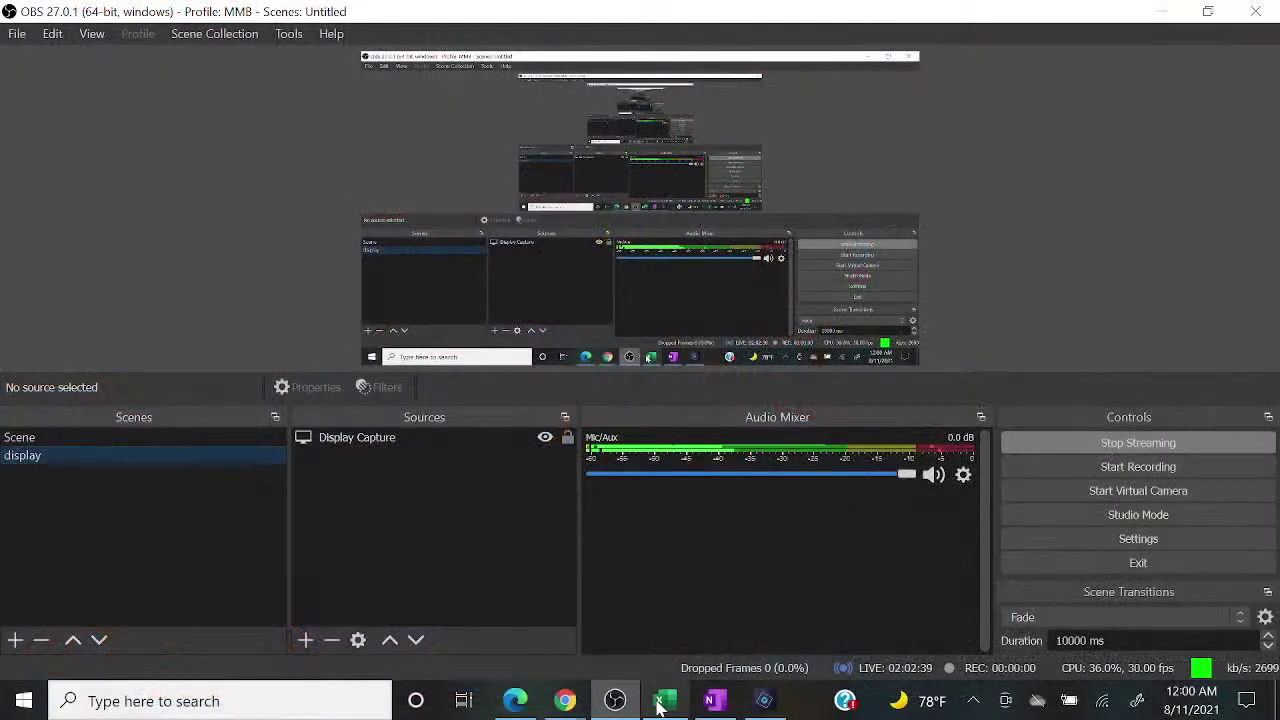
pyautogui.click(662, 704)
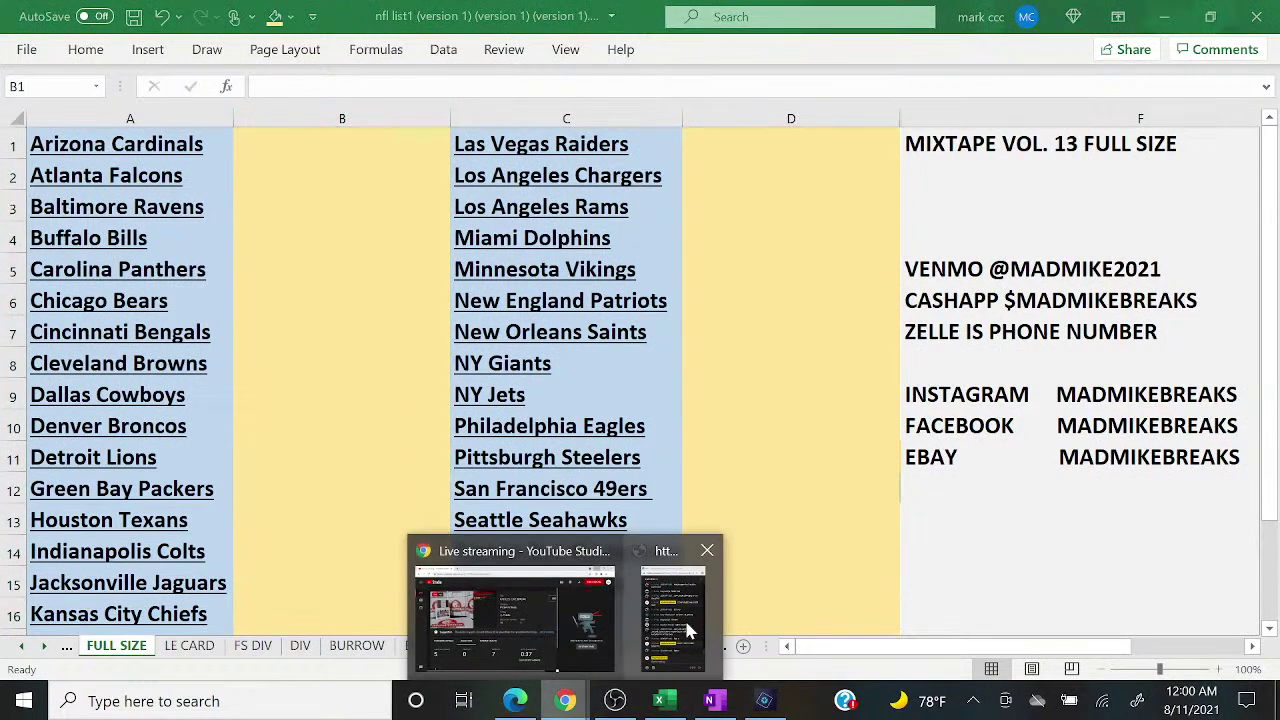
# Step: Enter JEREMY in D3 beside the Rams
pyautogui.click(686, 622)
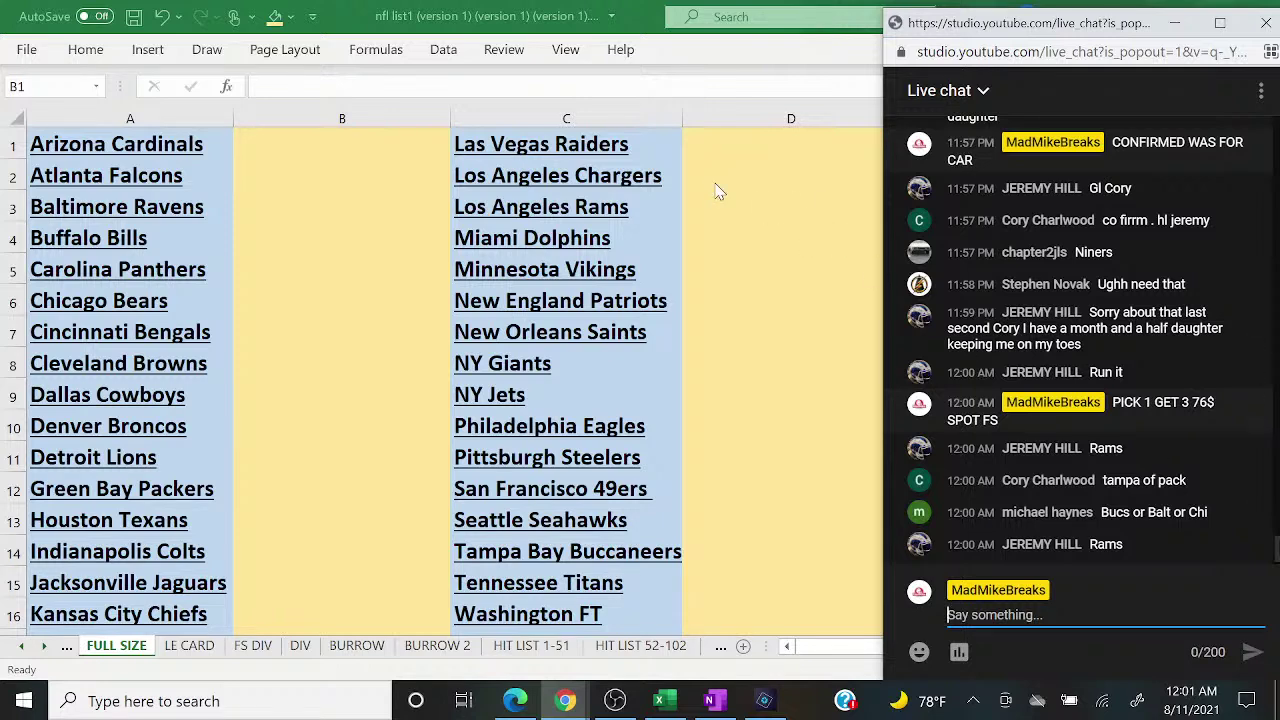
pyautogui.click(743, 215)
pyautogui.write('JEREMY')
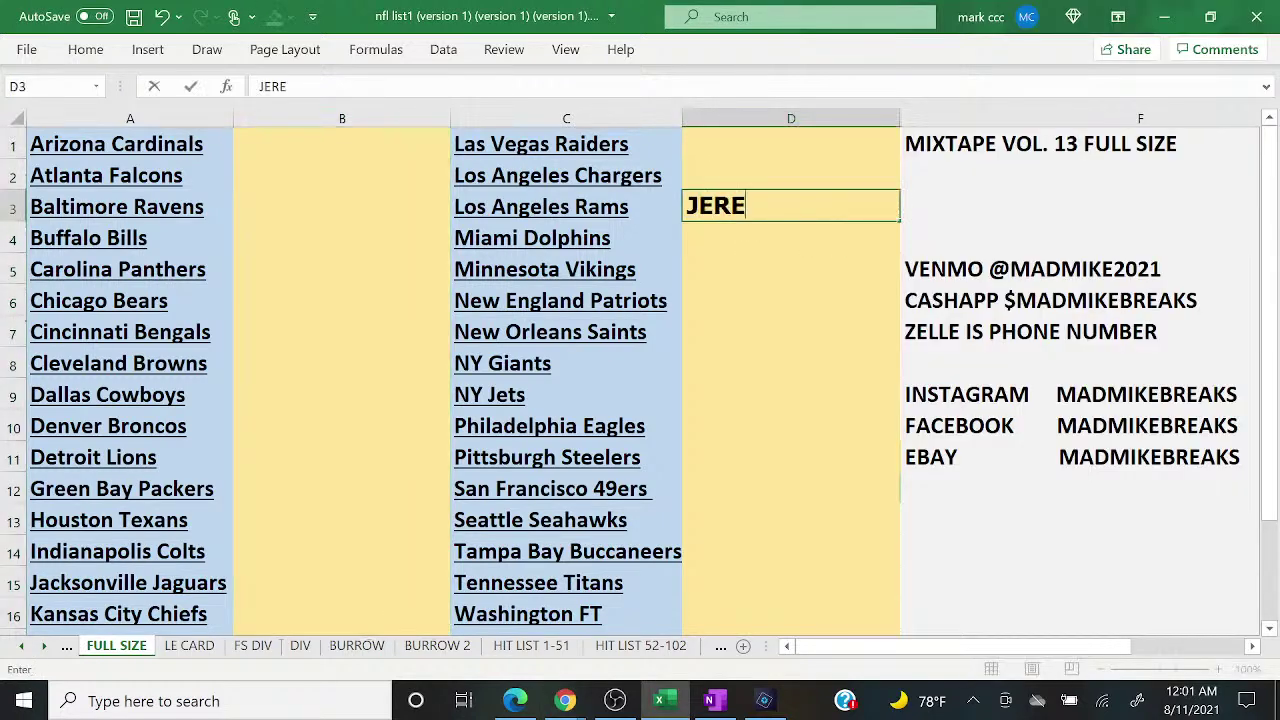
pyautogui.moveTo(563, 697)
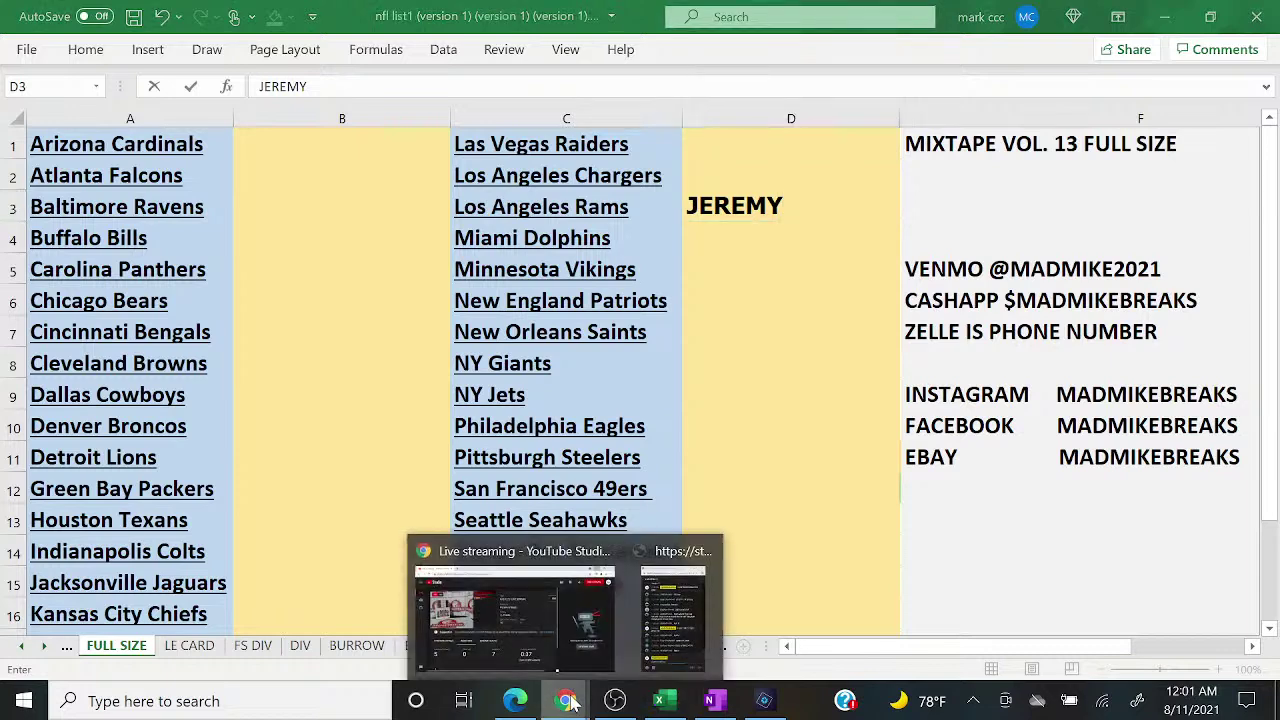
pyautogui.click(664, 632)
pyautogui.click(716, 499)
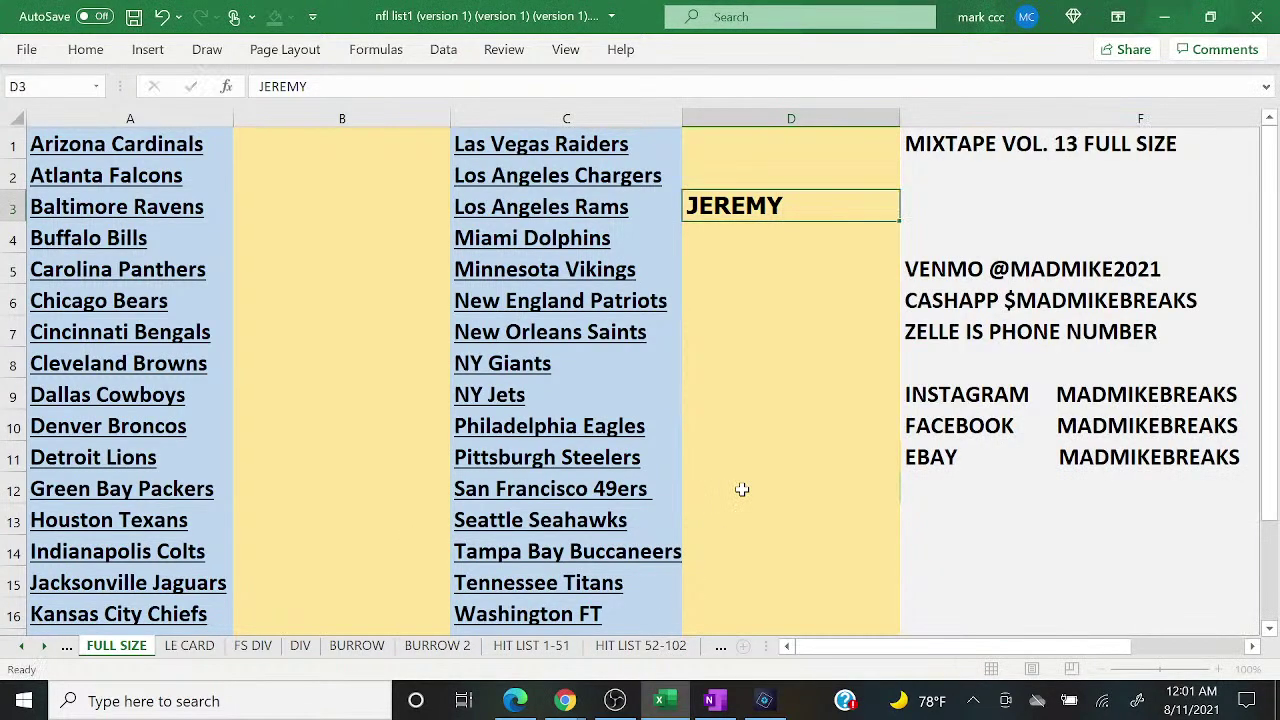
pyautogui.click(740, 489)
pyautogui.press('Down')
pyautogui.press('Down')
pyautogui.write('CORY')
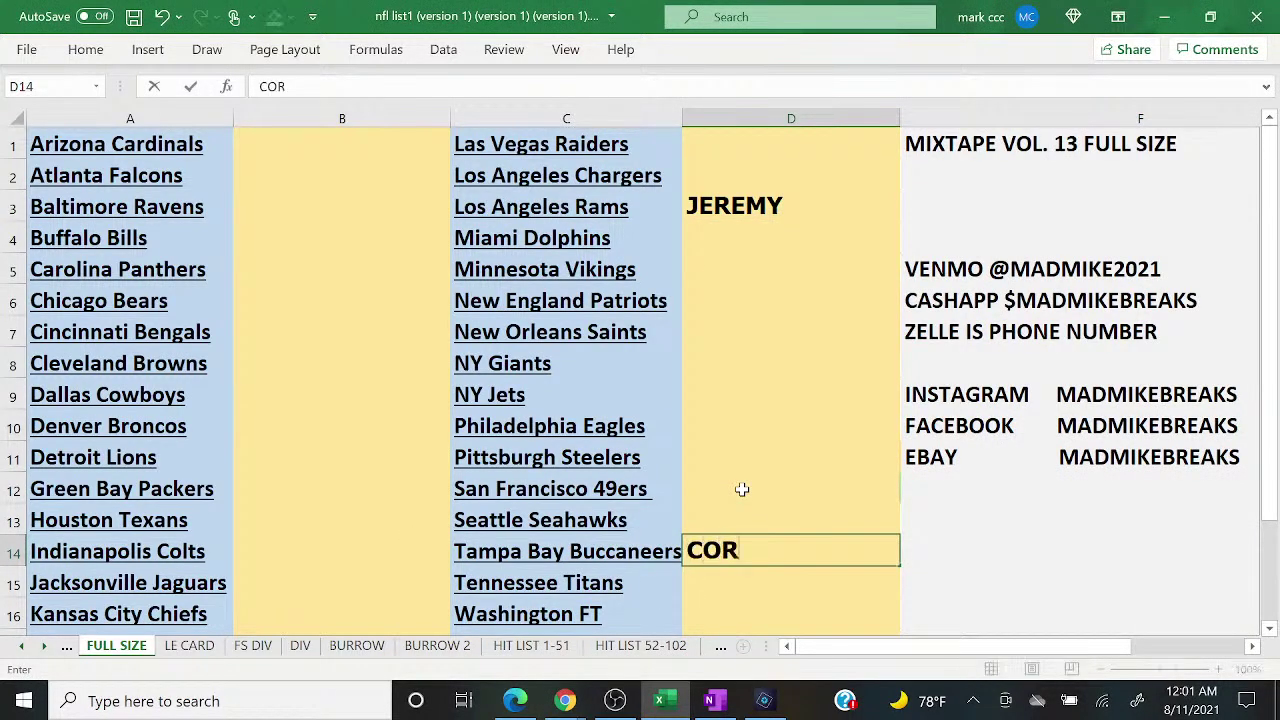
pyautogui.moveTo(560, 704)
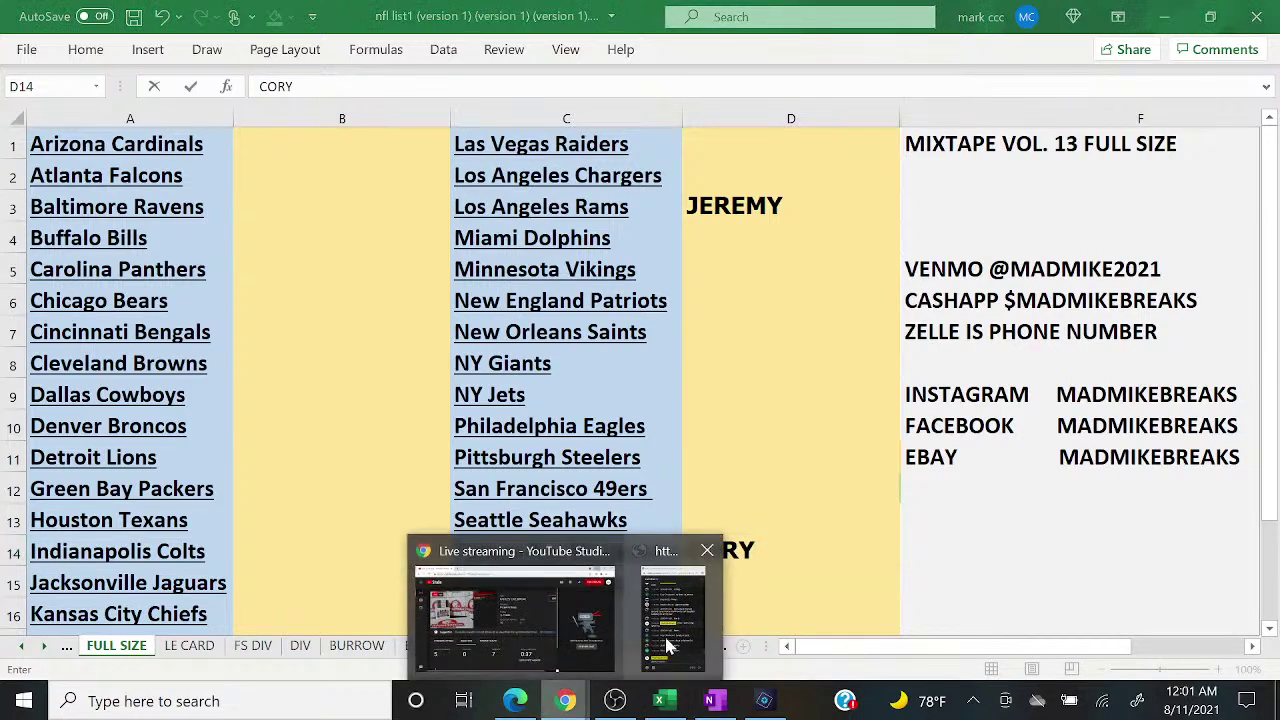
pyautogui.click(668, 636)
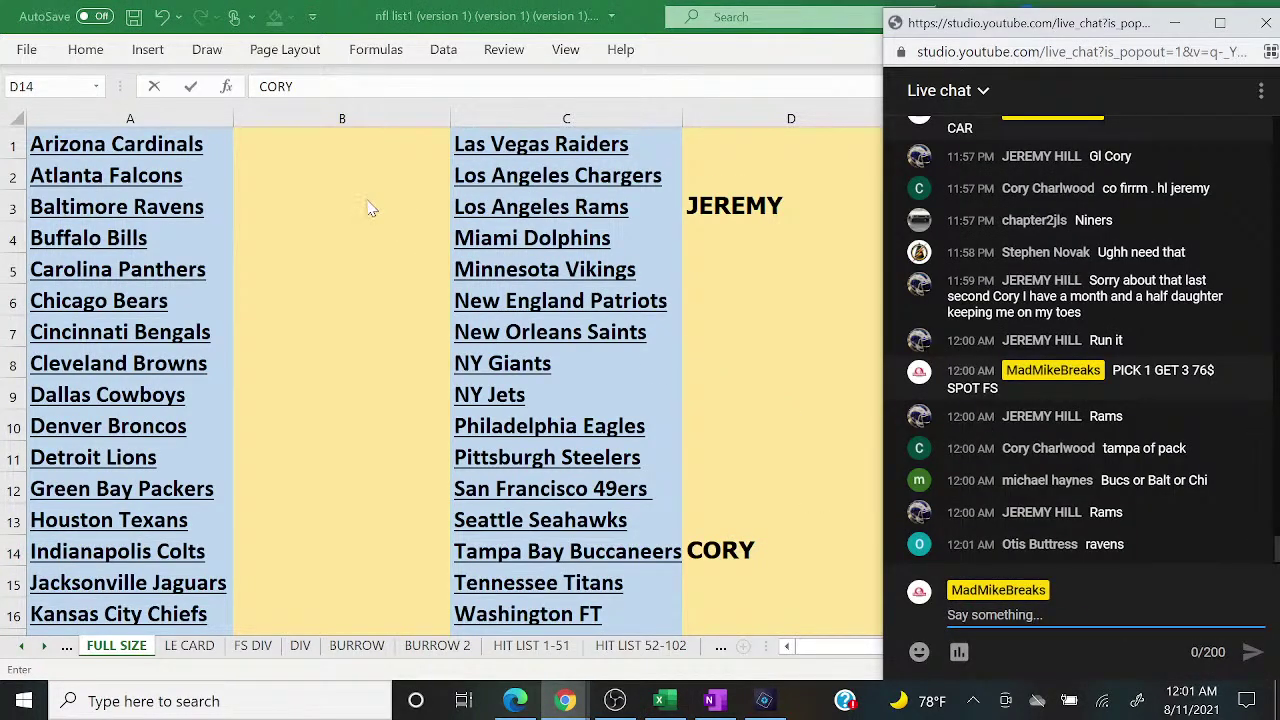
pyautogui.click(371, 206)
pyautogui.write('MICHAEL H')
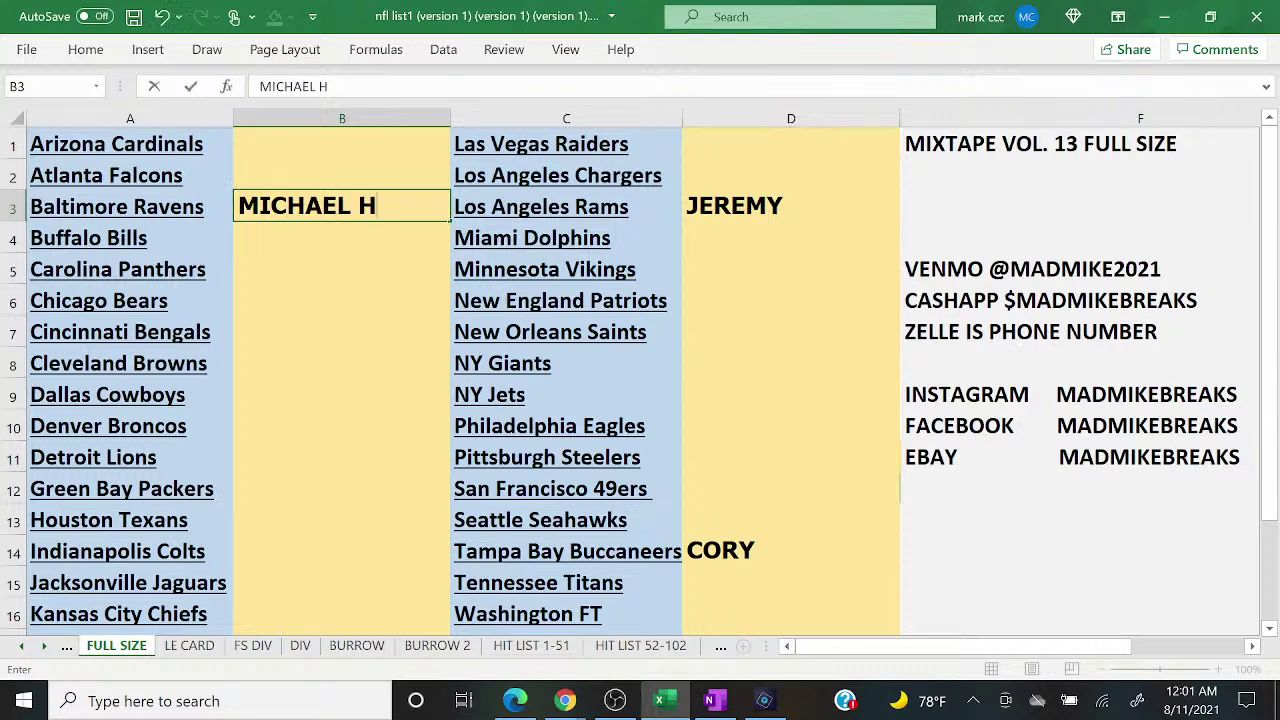
pyautogui.press('Return')
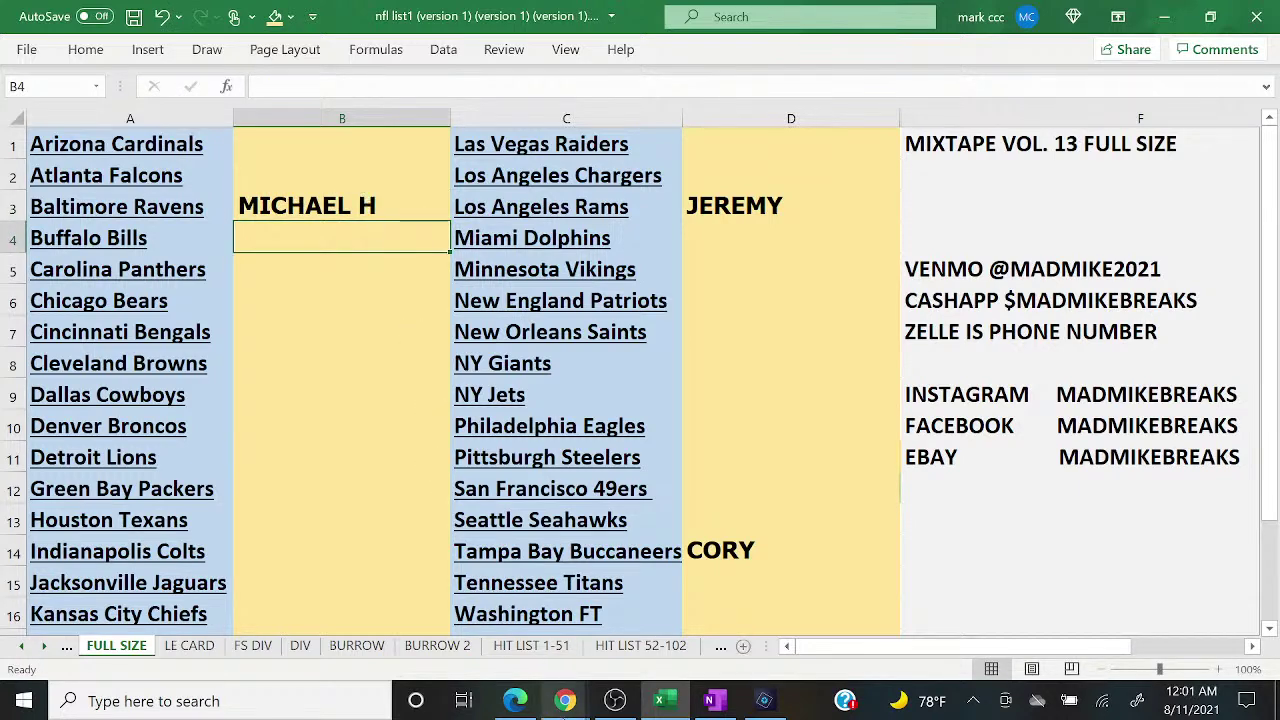
# Step: Post '5 TO CLOSE' in the YouTube live chat
pyautogui.click(565, 701)
pyautogui.click(680, 620)
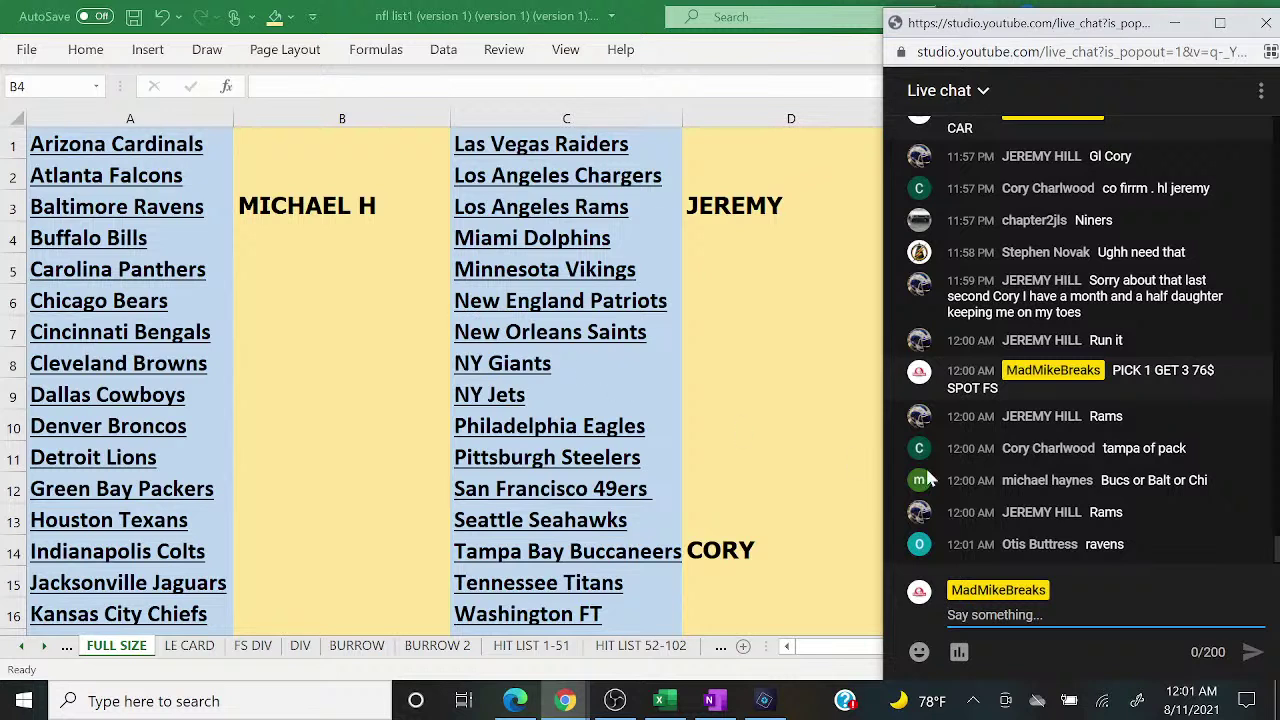
pyautogui.write('5 TO CLOSE')
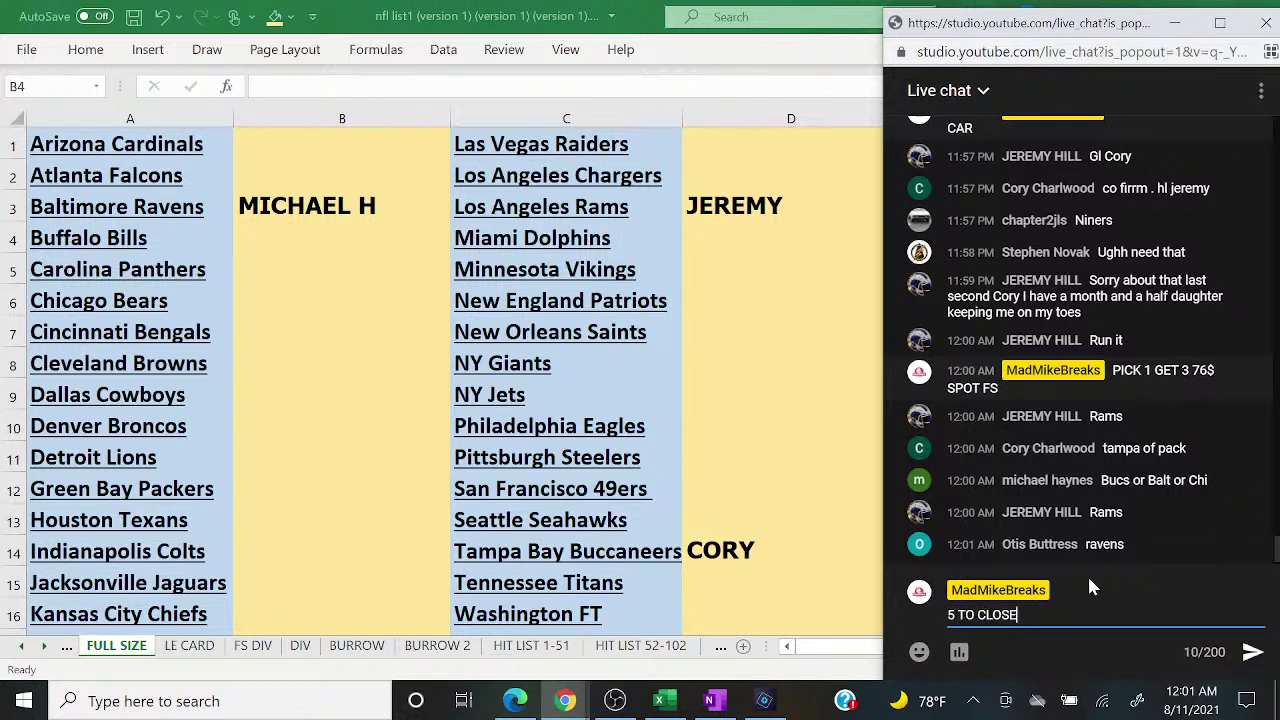
pyautogui.press('Return')
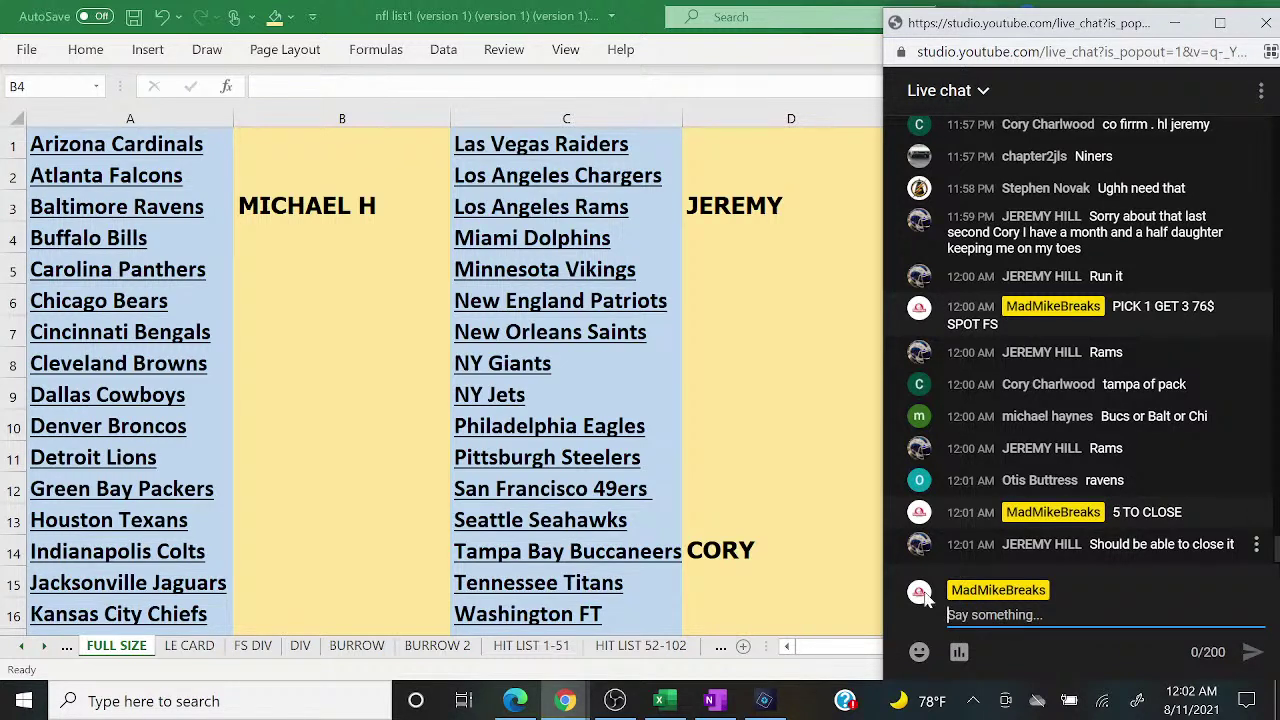
# Step: Page the Photoshop Elements helmet book to the pages 5–6 spread, then return to Excel
pyautogui.click(766, 700)
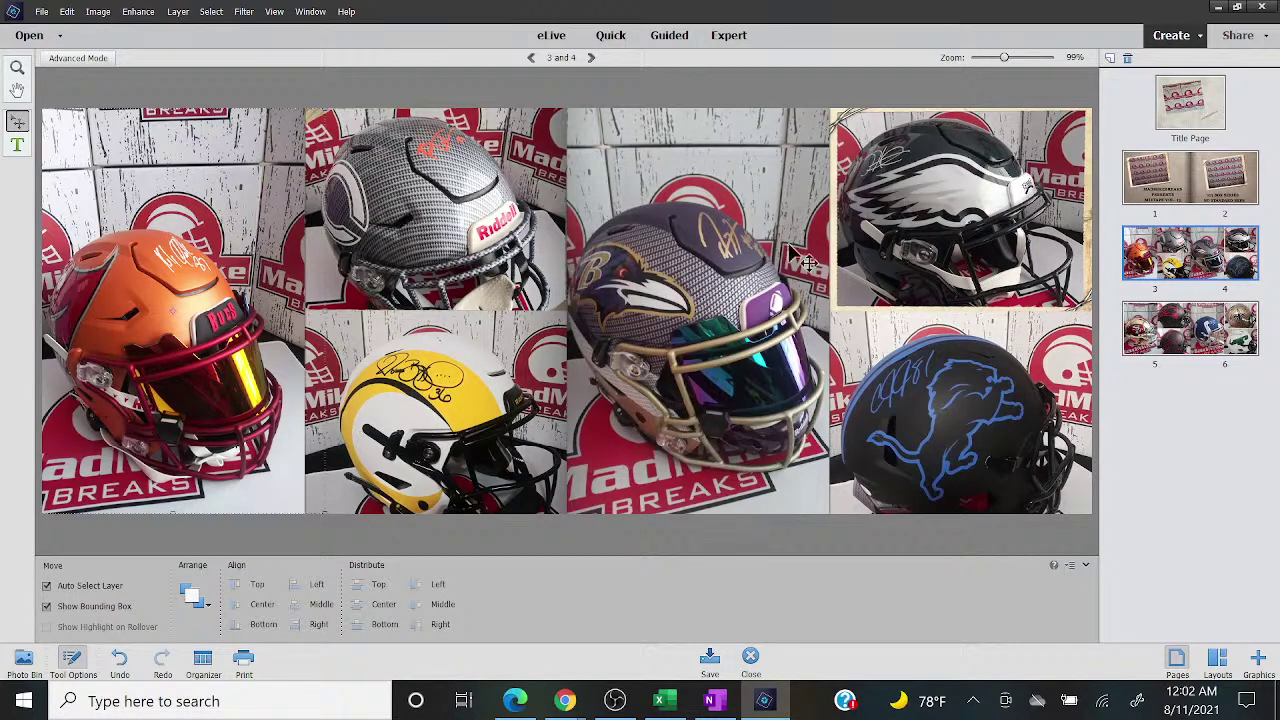
pyautogui.click(1199, 316)
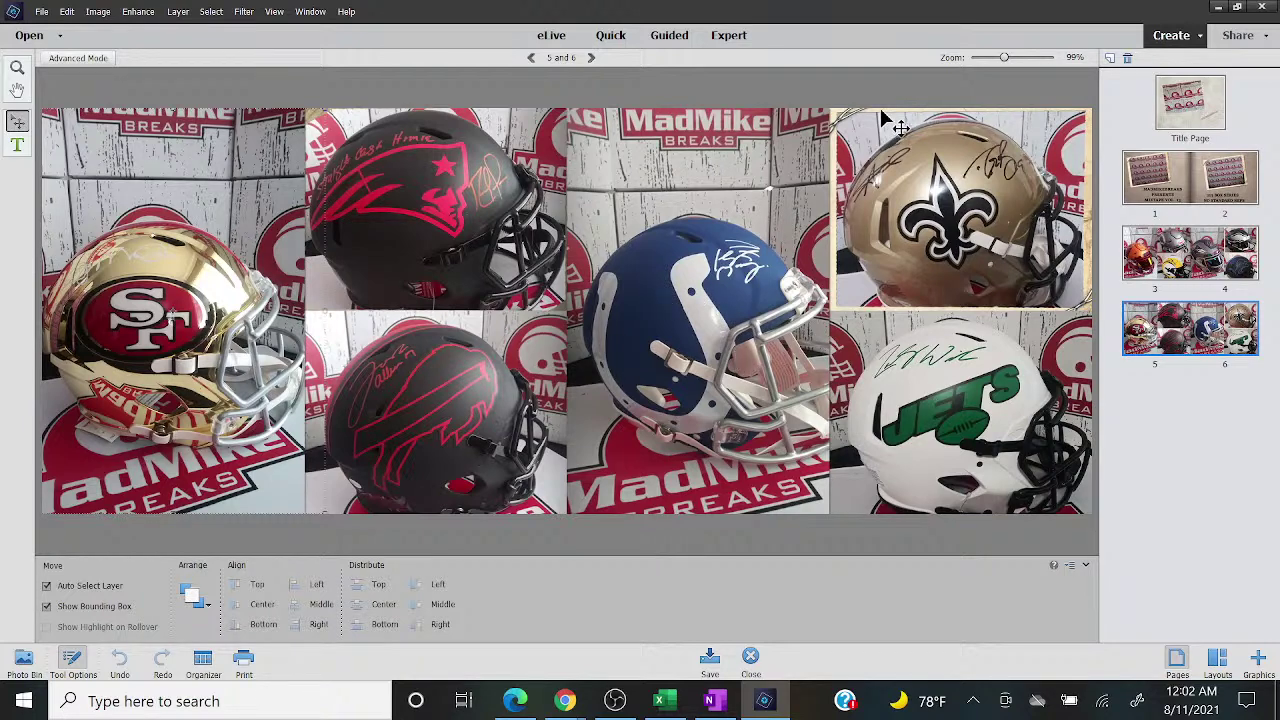
pyautogui.click(656, 703)
# Step: Place the YouTube live chat window from Chrome beside Excel's FULL SIZE buyer sheet
pyautogui.moveTo(563, 705)
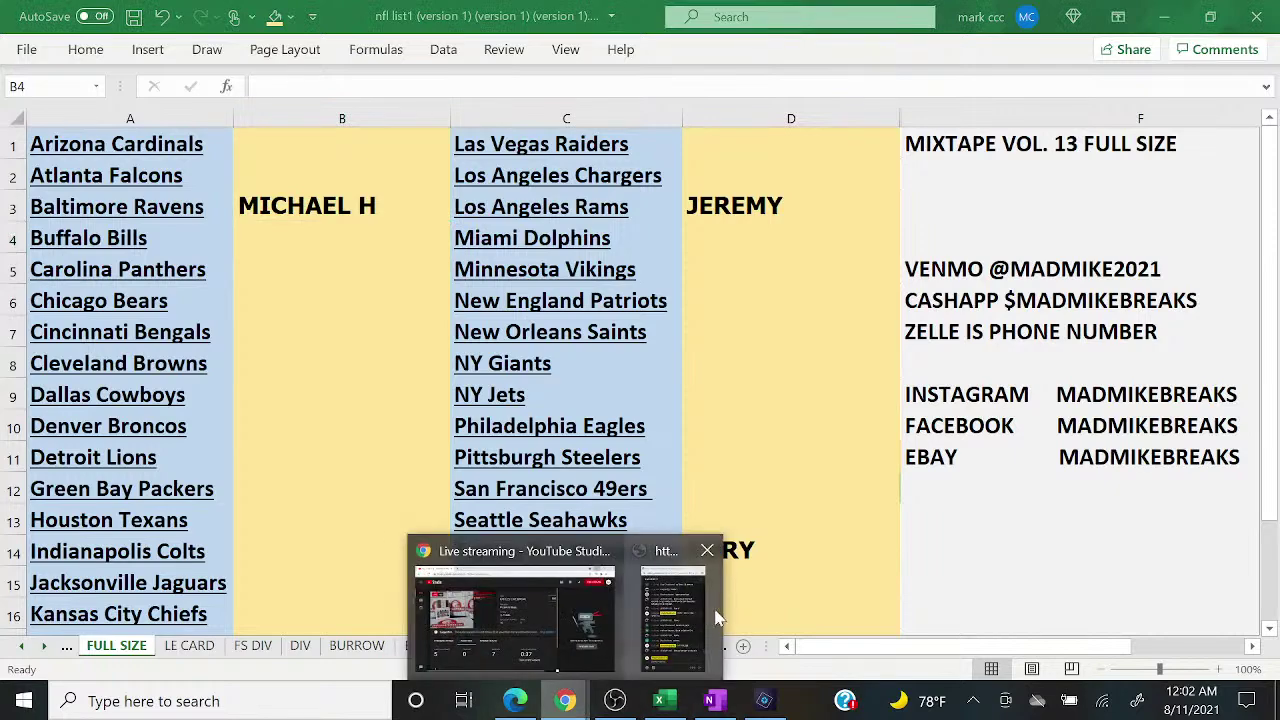
pyautogui.click(688, 605)
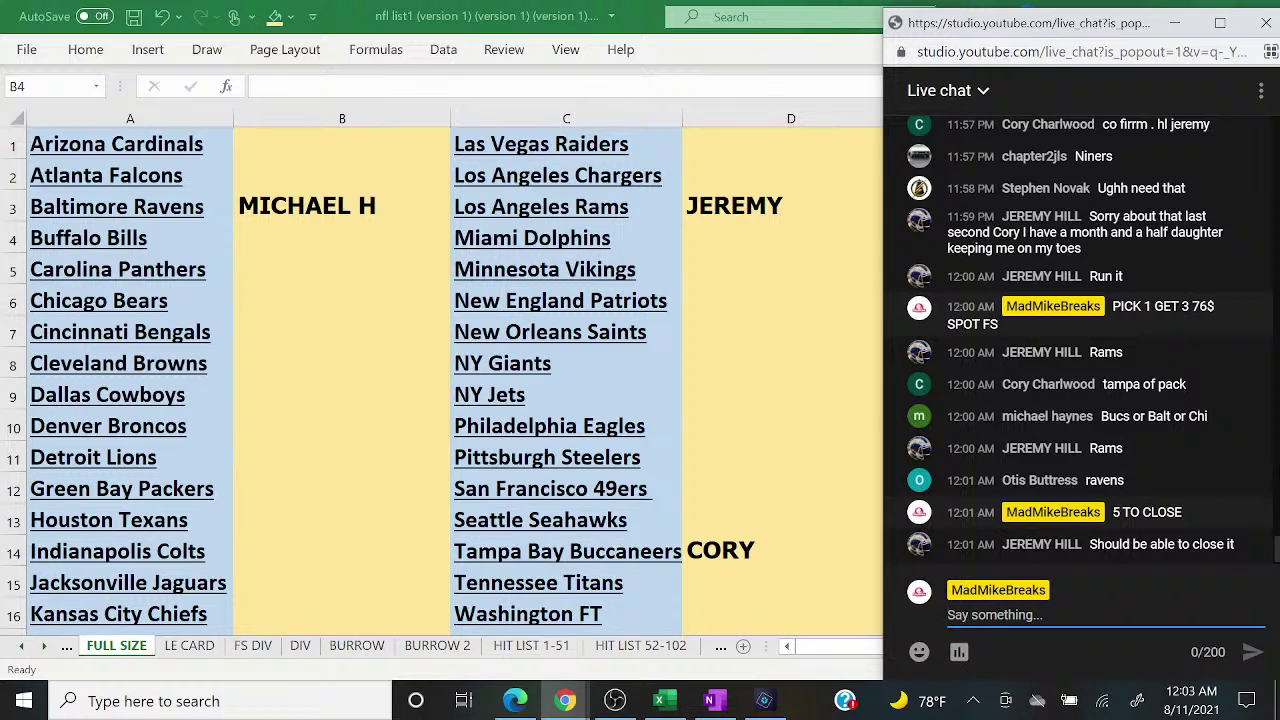
pyautogui.click(779, 300)
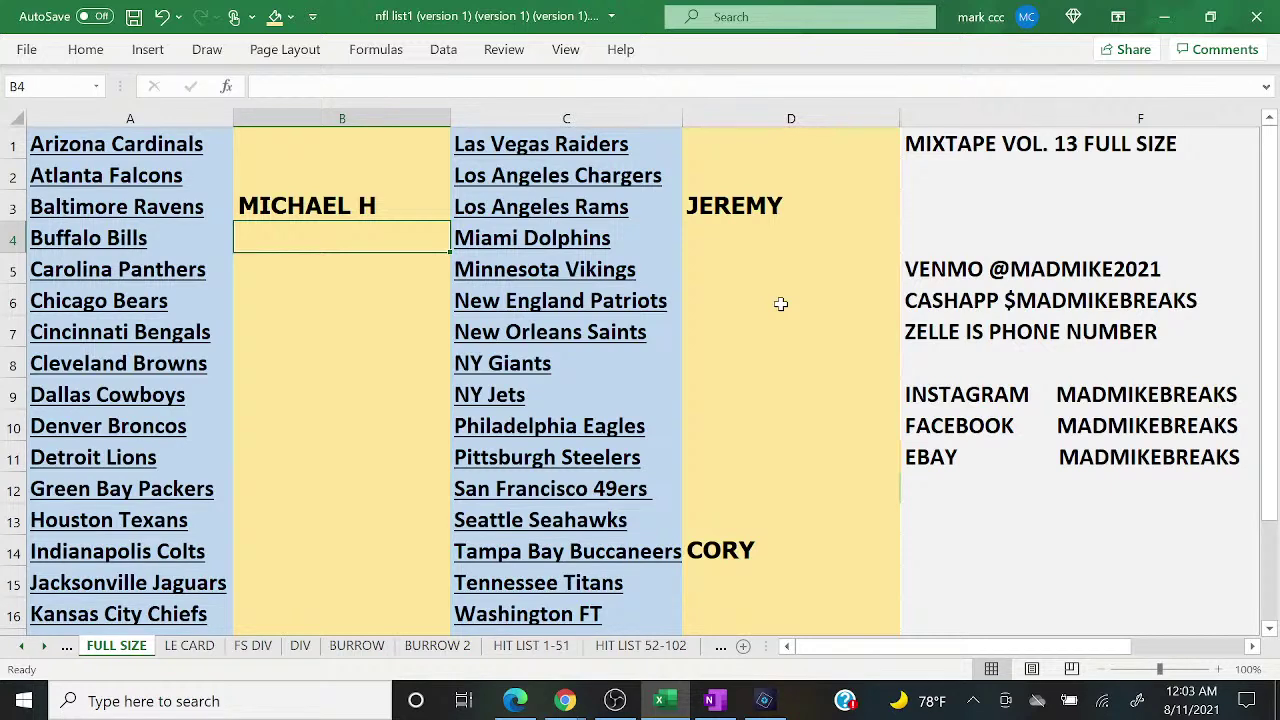
pyautogui.click(585, 706)
pyautogui.click(670, 632)
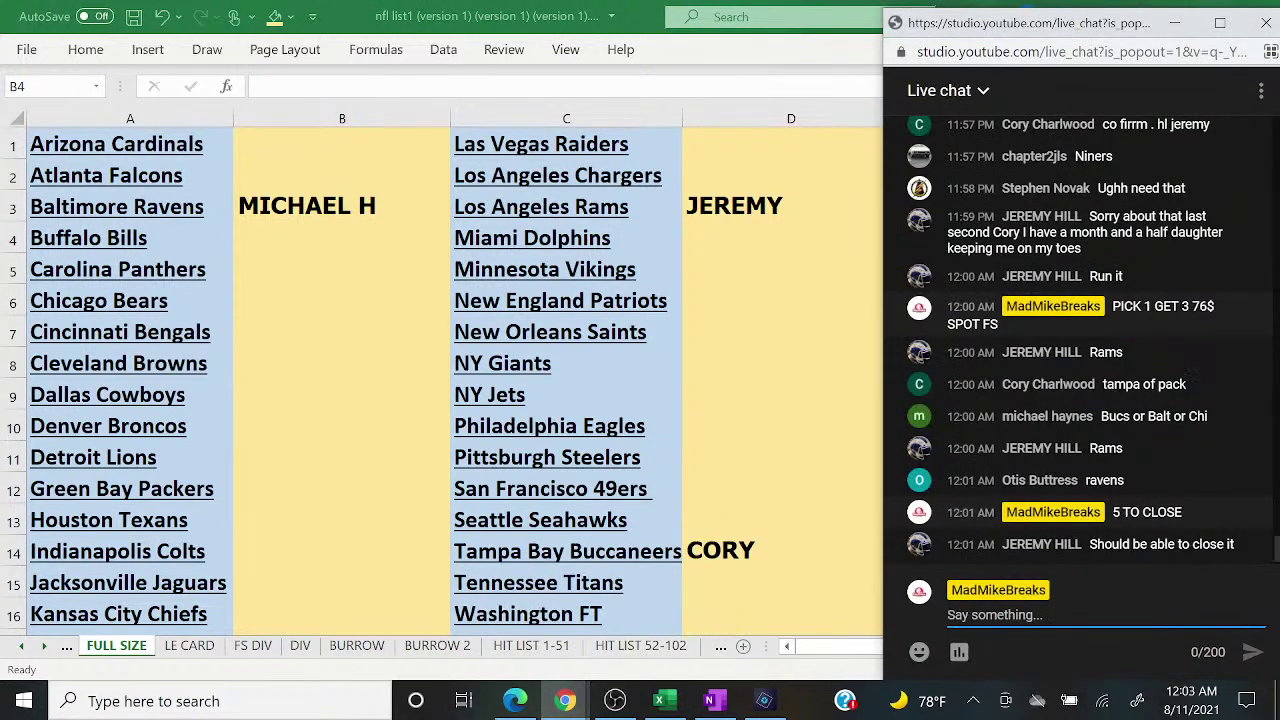